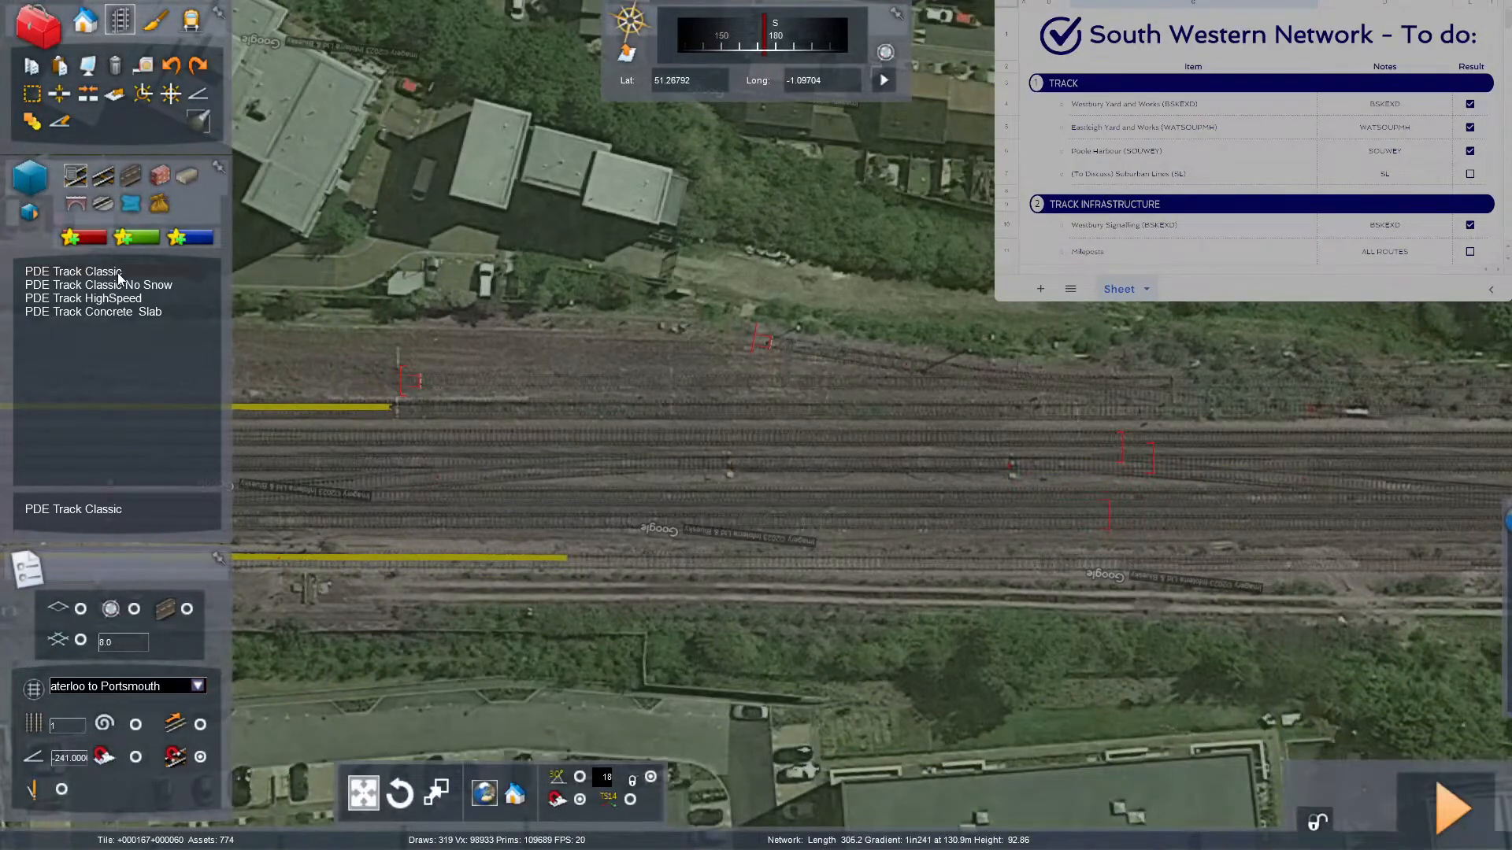
Start laying a PDE Track Classic siding from the junction at the yard's edge, following the track in the aerial imagery.
left_click(117, 271)
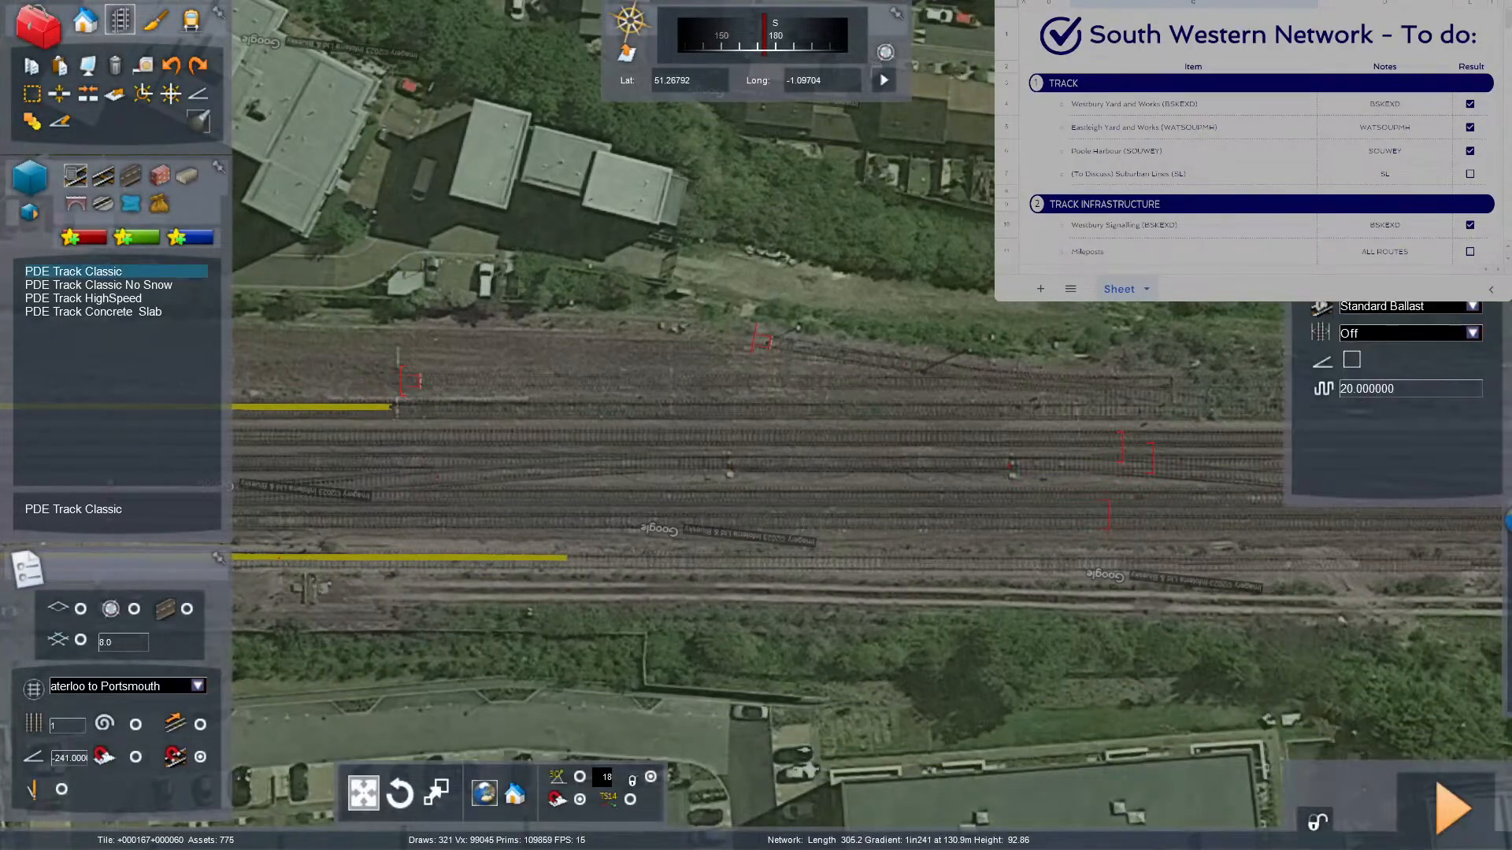
key("Left")
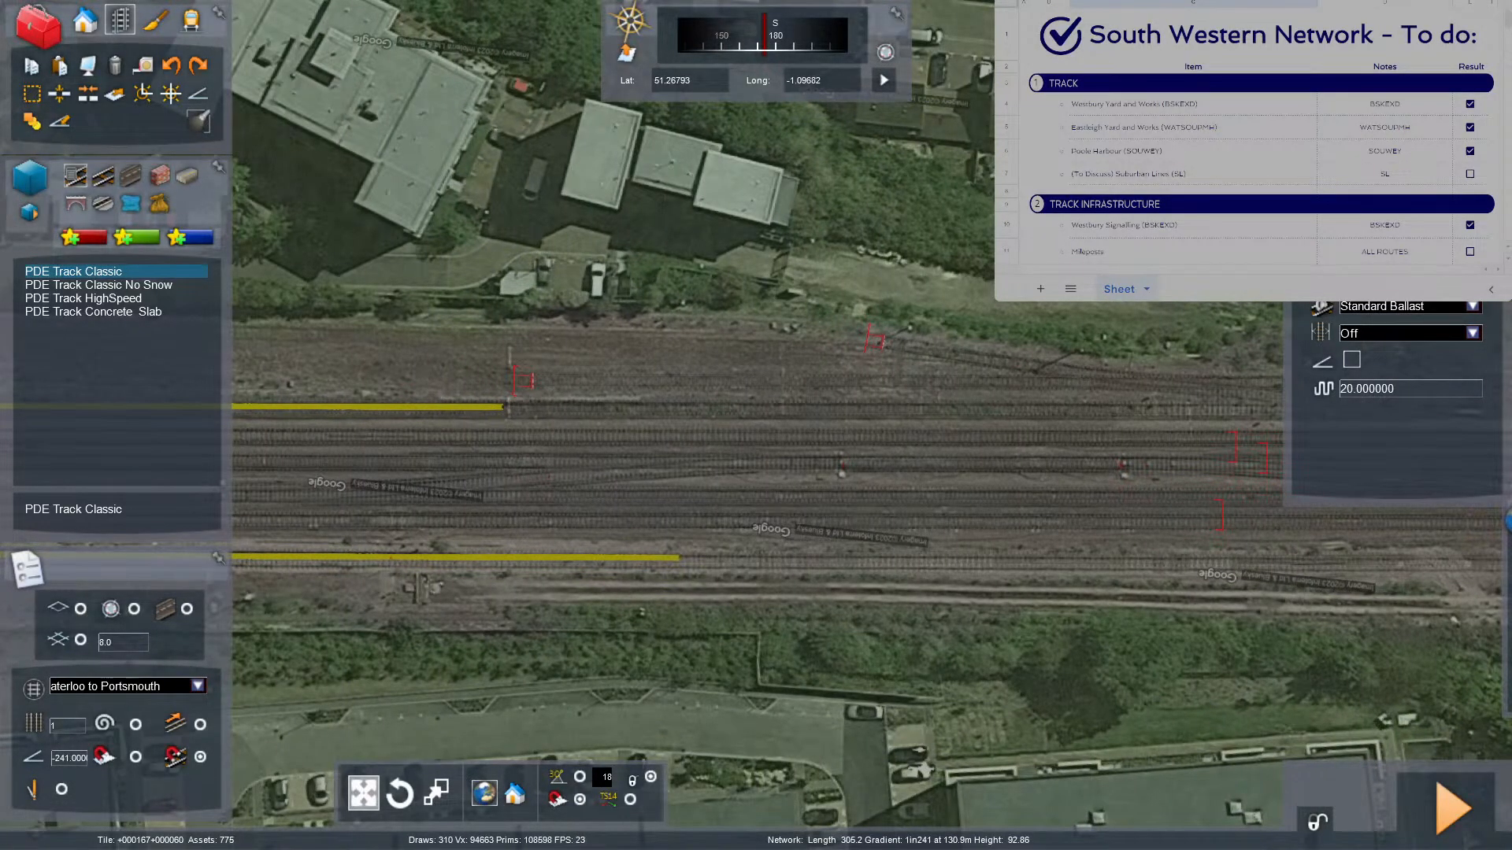
key("Left")
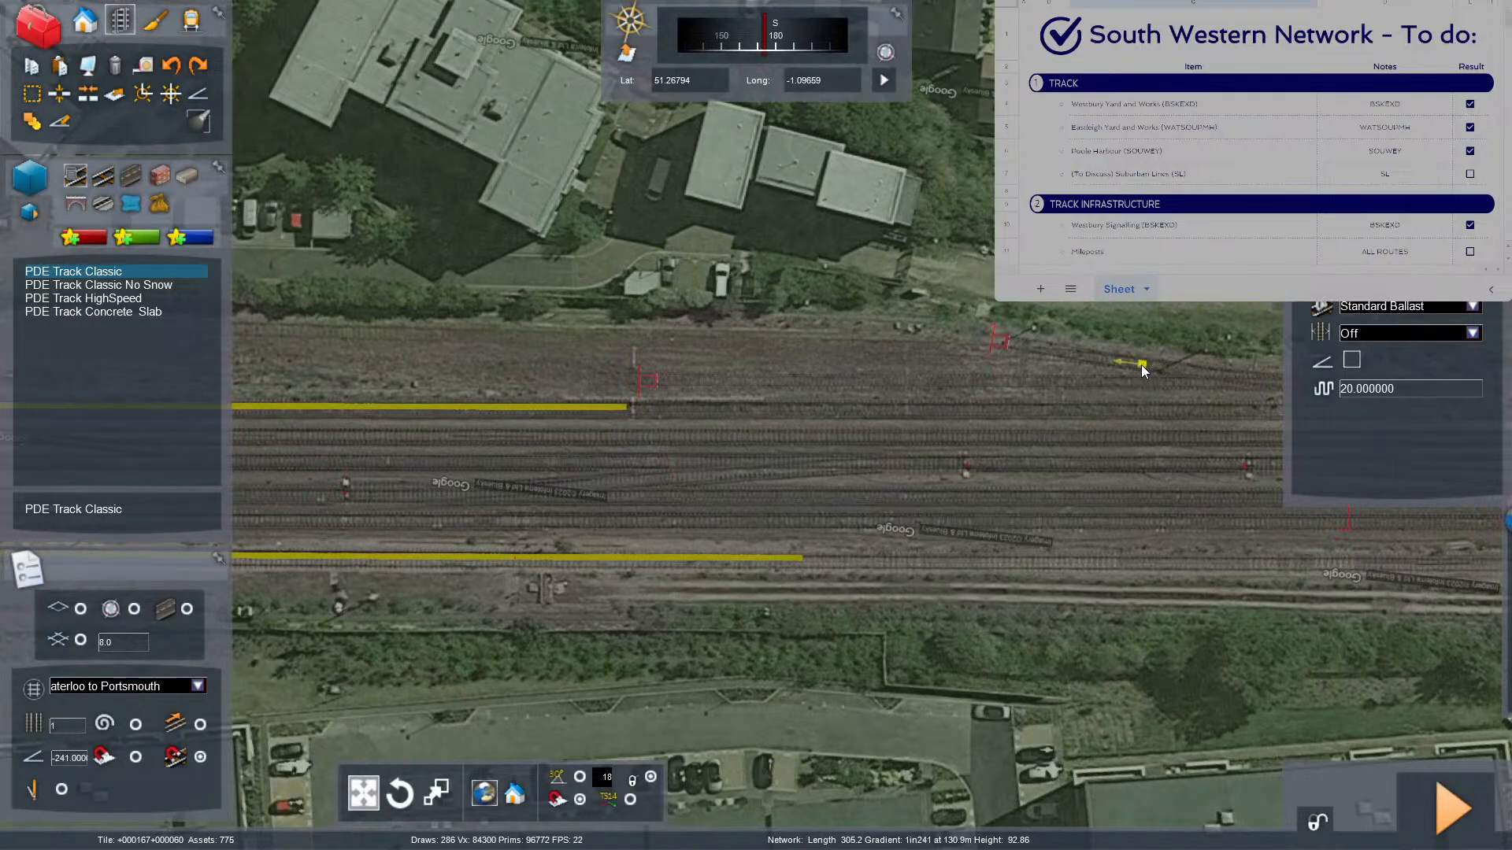
mouse_move(1143, 365)
left_mouse_down()
mouse_move(728, 348)
mouse_move(703, 370)
mouse_move(701, 358)
left_mouse_up()
key("Left")
right_click_drag(700, 357, 900, 357)
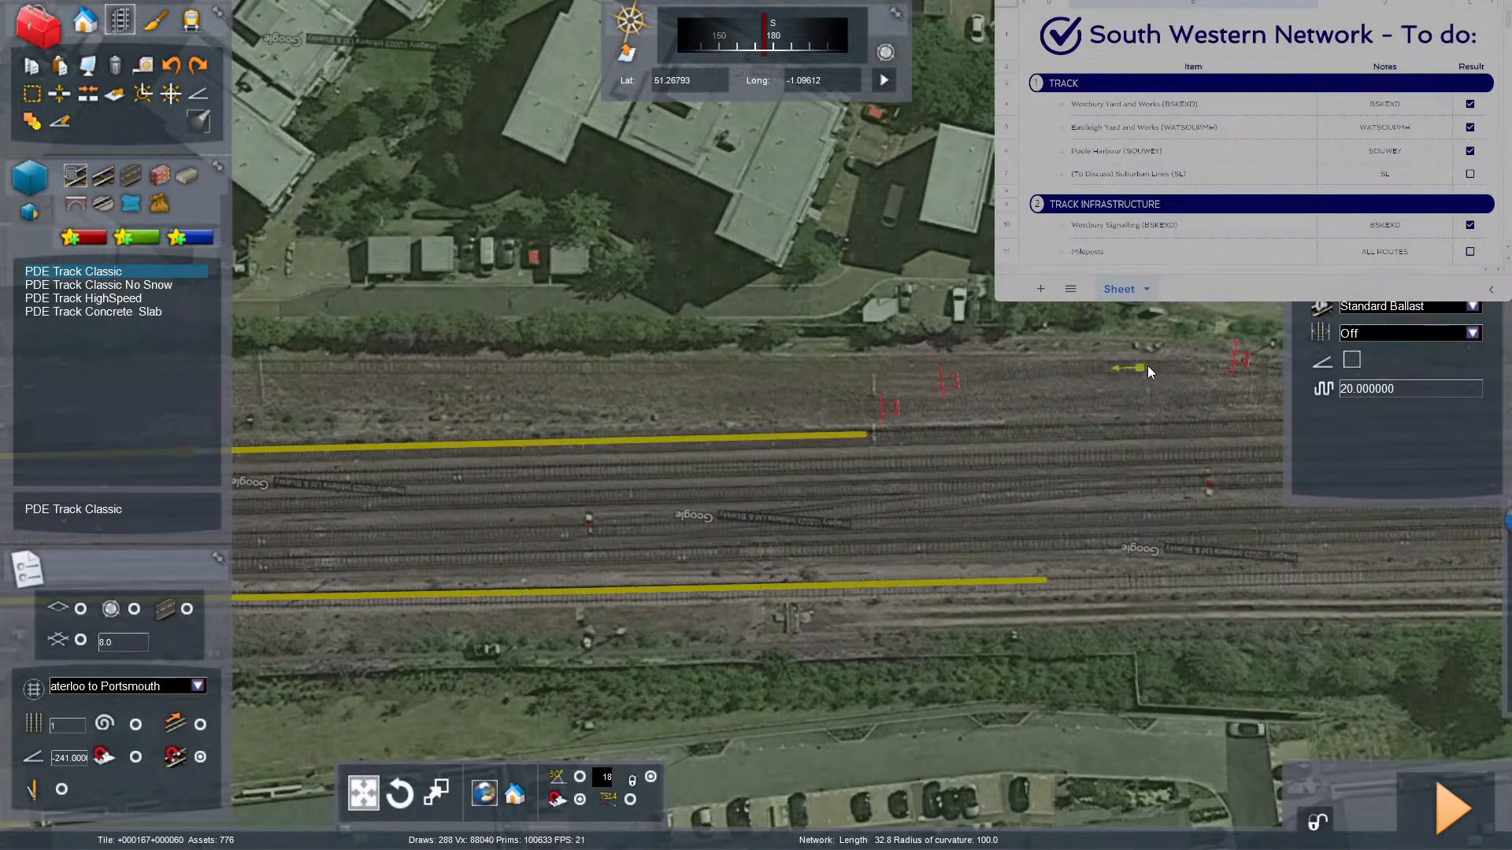
Extend the new siding in a straight run along the outer edge of the yard, following the aerial imagery.
left_click_drag(1148, 370, 501, 389)
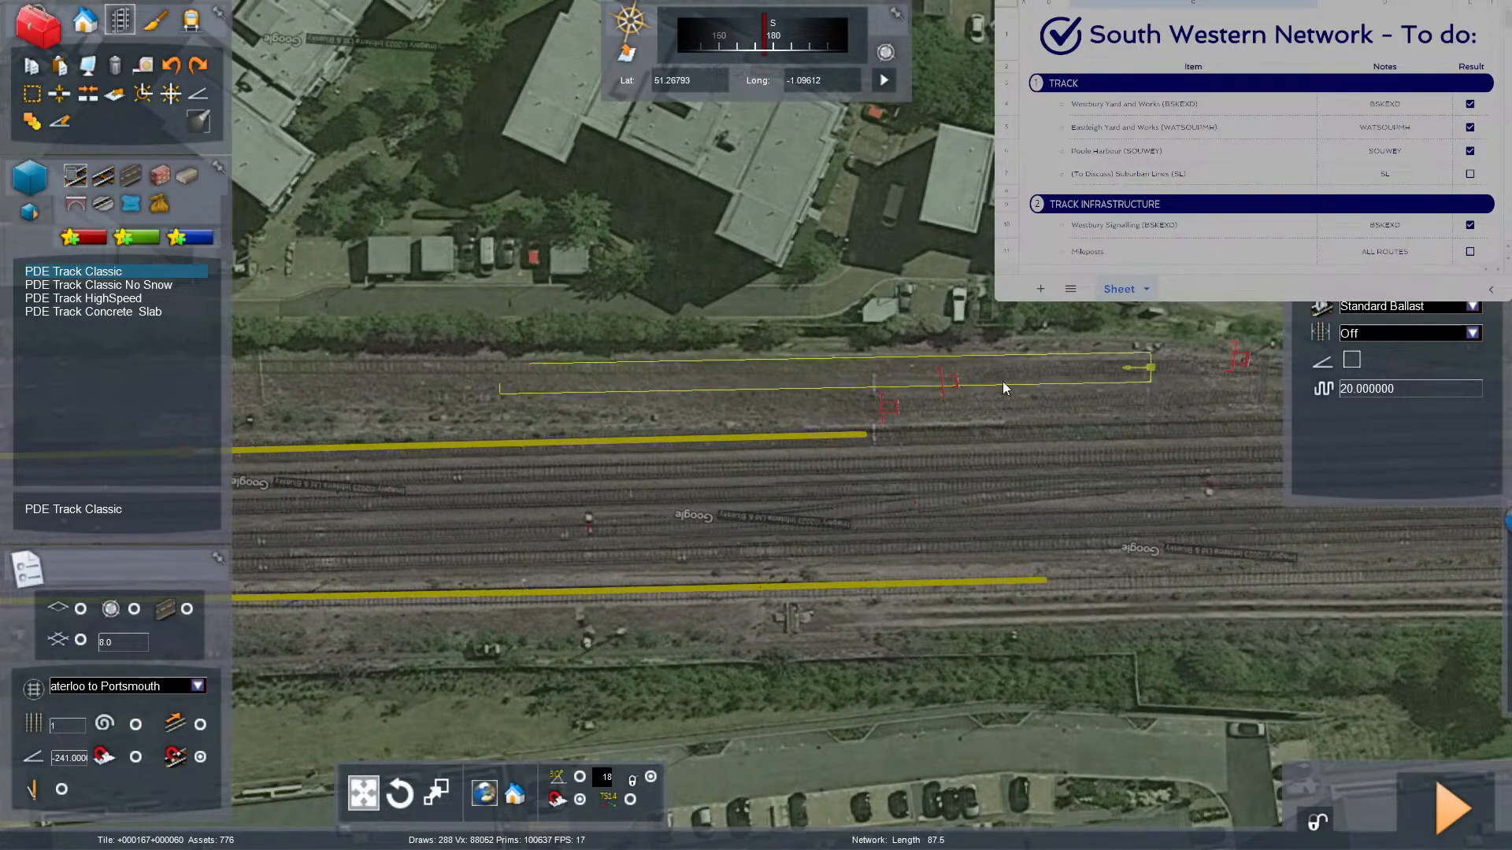
left_click_drag(1004, 386, 809, 372)
key("Left")
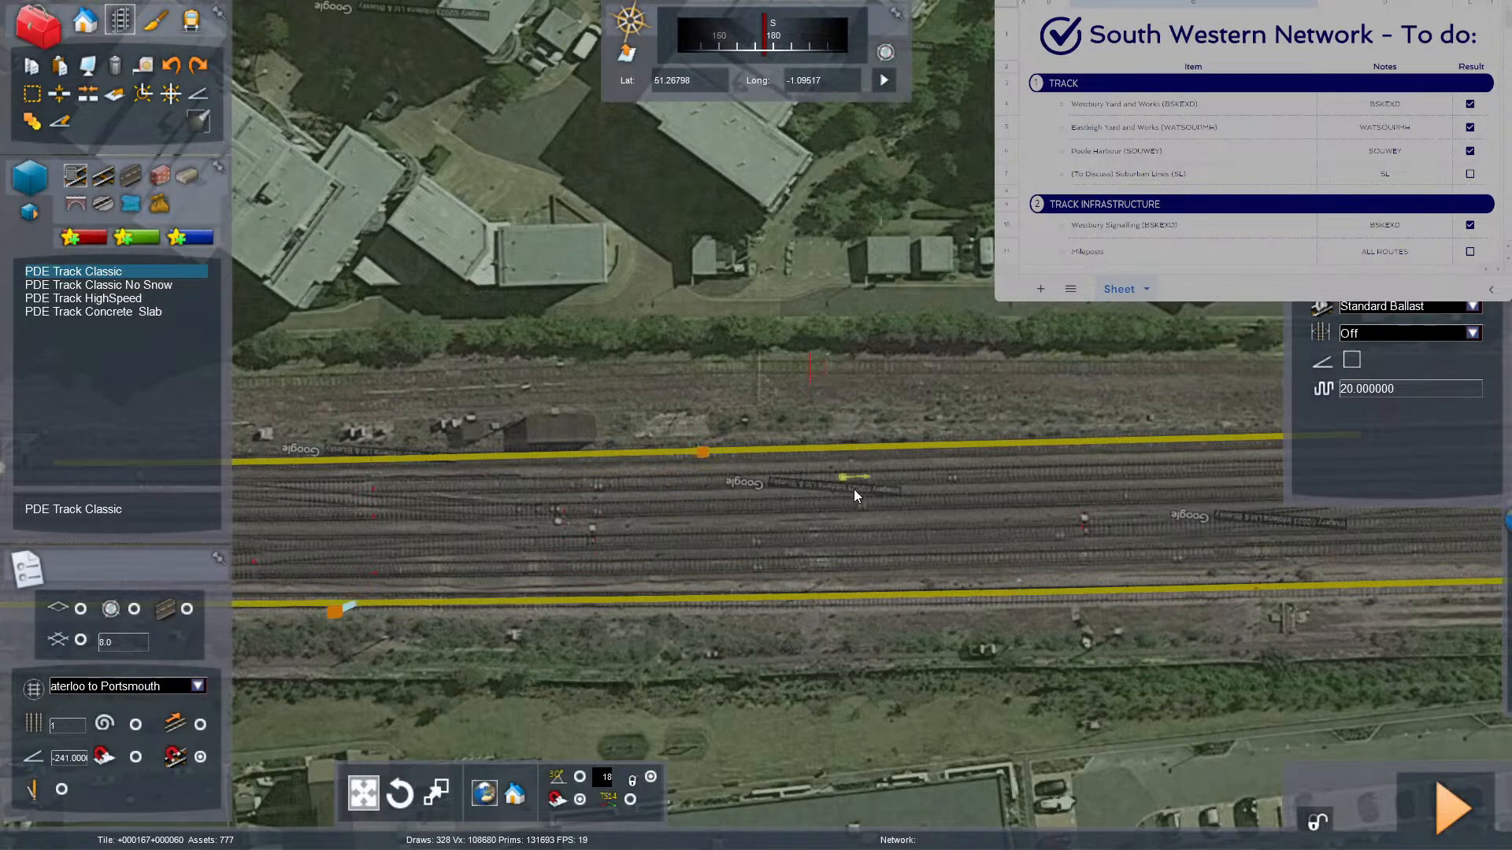
Hide the aerial imagery and inspect the newly laid siding looking along the yard, with track laying ended.
right_click_drag(854, 489, 1089, 400)
key("F8")
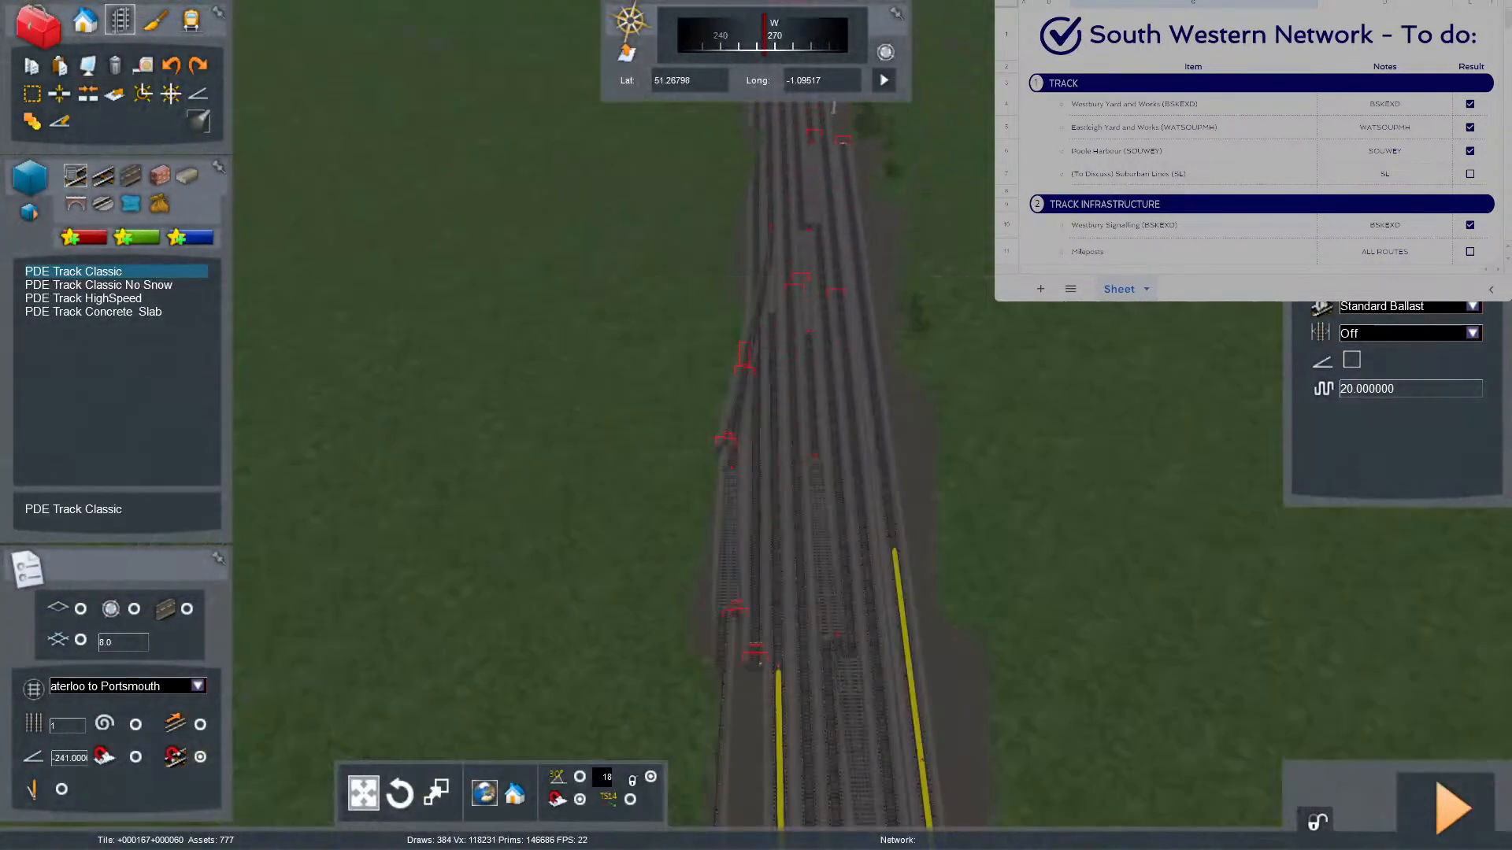
right_click_drag(562, 299, 565, 243)
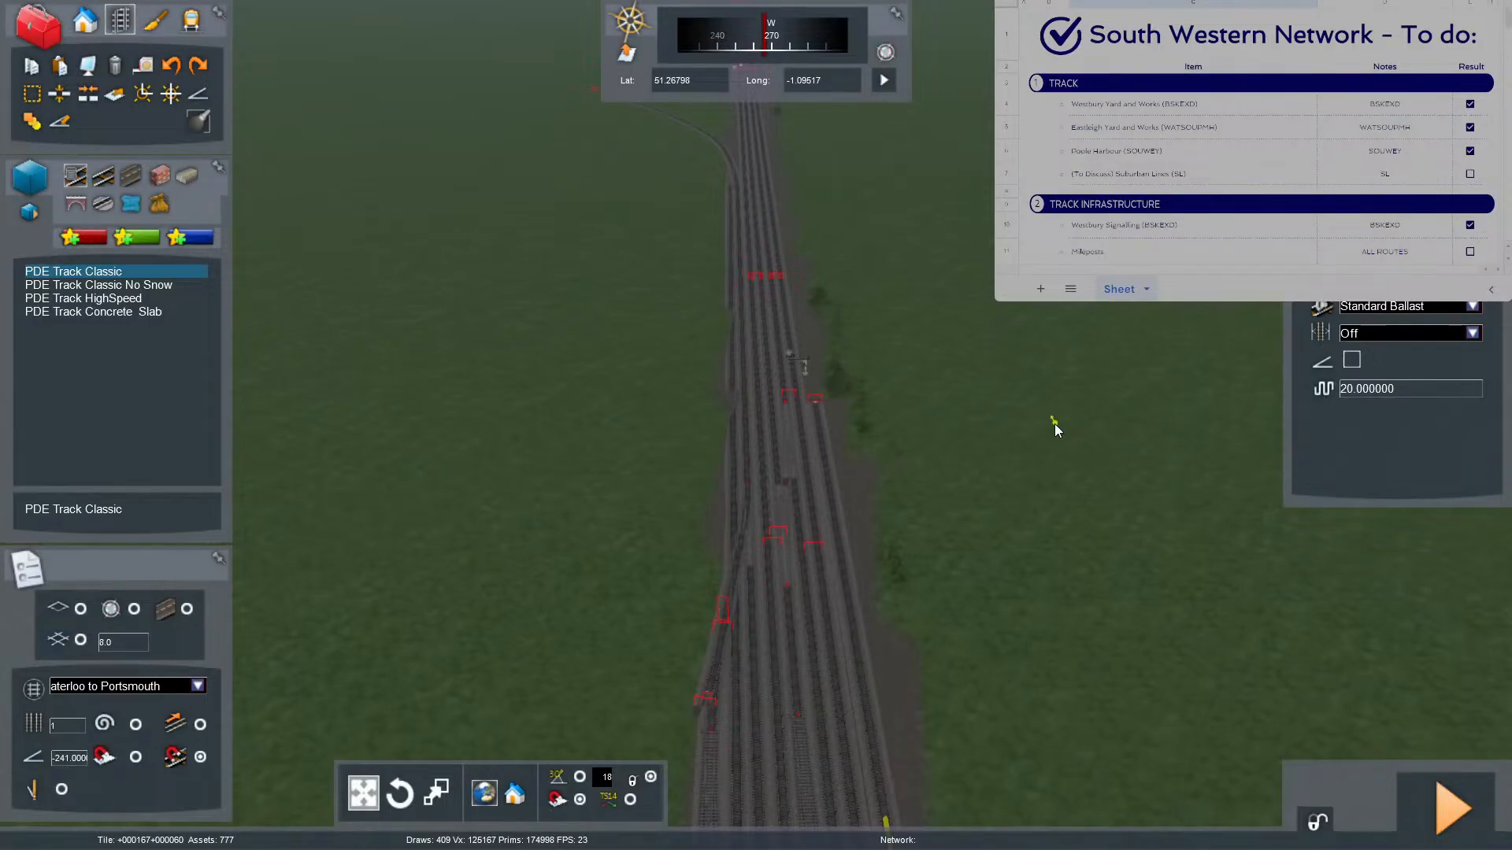
key("Escape")
Examine the Basingstoke yard track layout and the wider route network on the 2D map.
key("9")
scroll(1022, 436, "down", 3)
scroll(1100, 350, "down", 10)
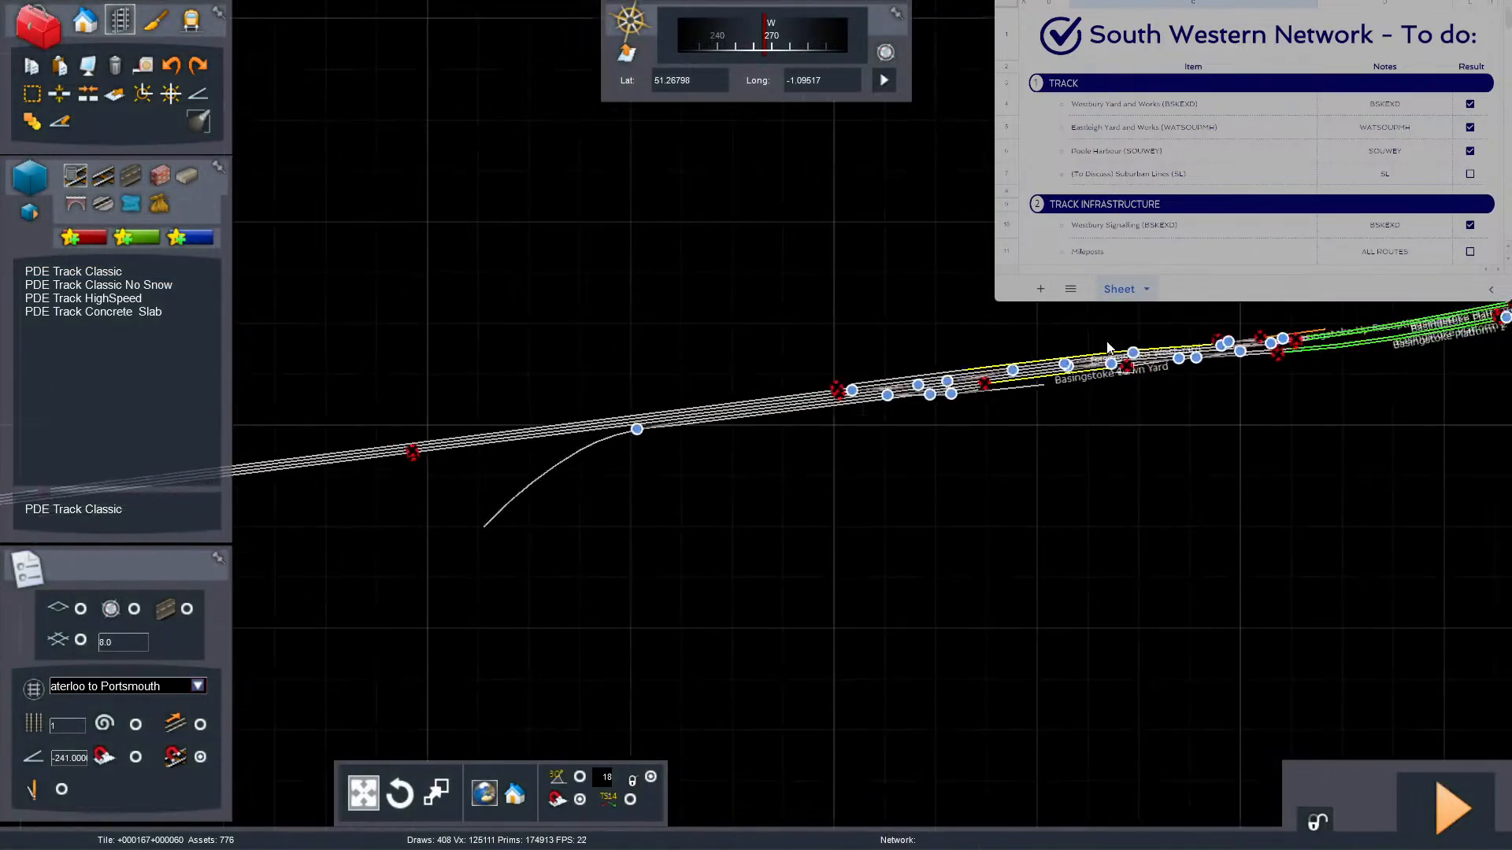
right_click_drag(655, 569, 1013, 403)
scroll(1050, 386, "down", 5)
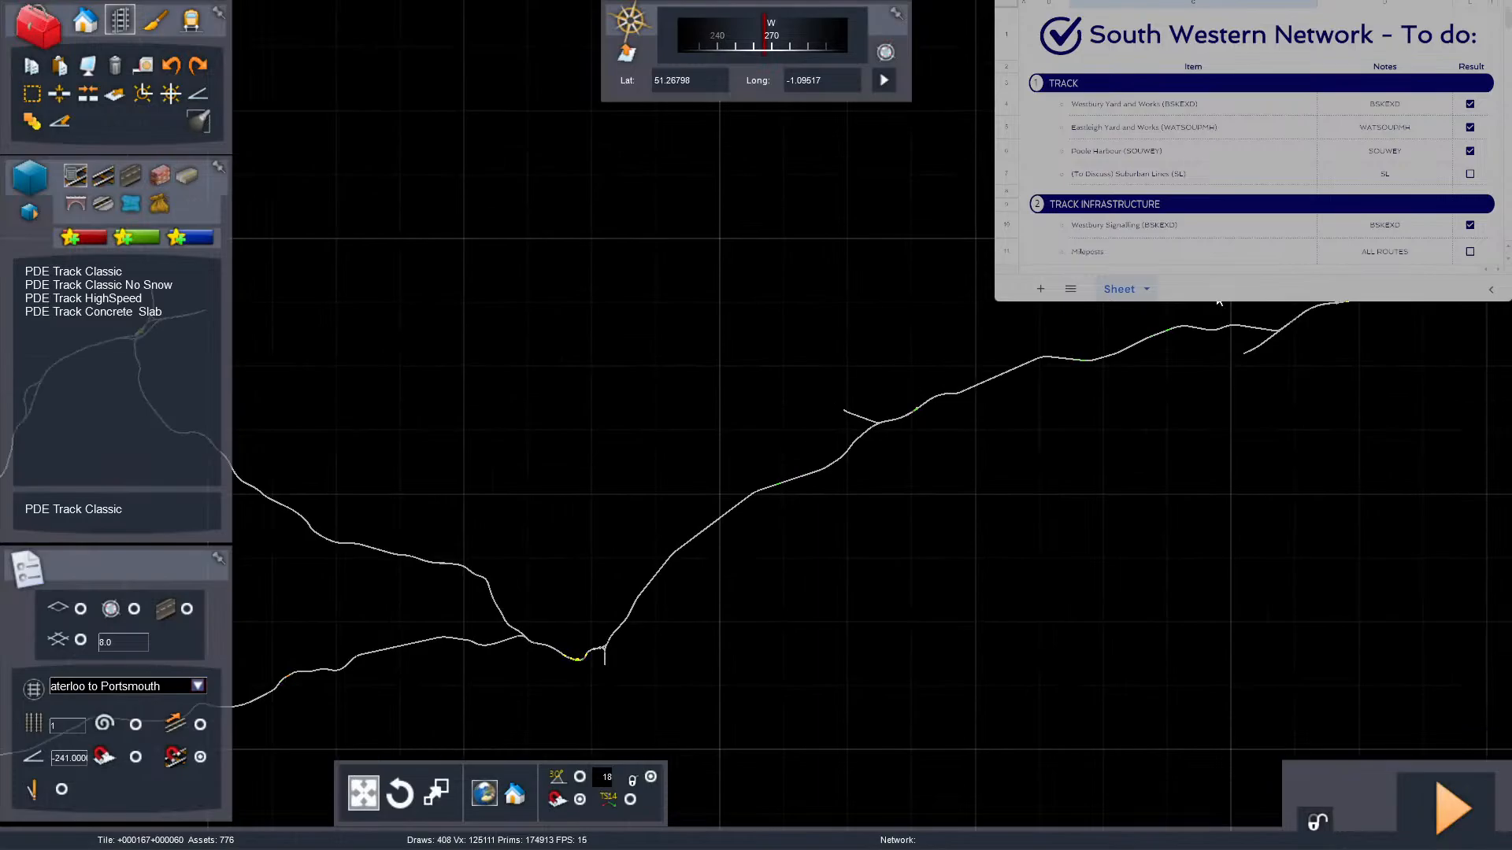
right_click_drag(1219, 301, 1291, 271)
key("9")
Compare the laid yard tracks with the aerial imagery, then inspect them with the imagery hidden.
right_click_drag(1035, 481, 1029, 354)
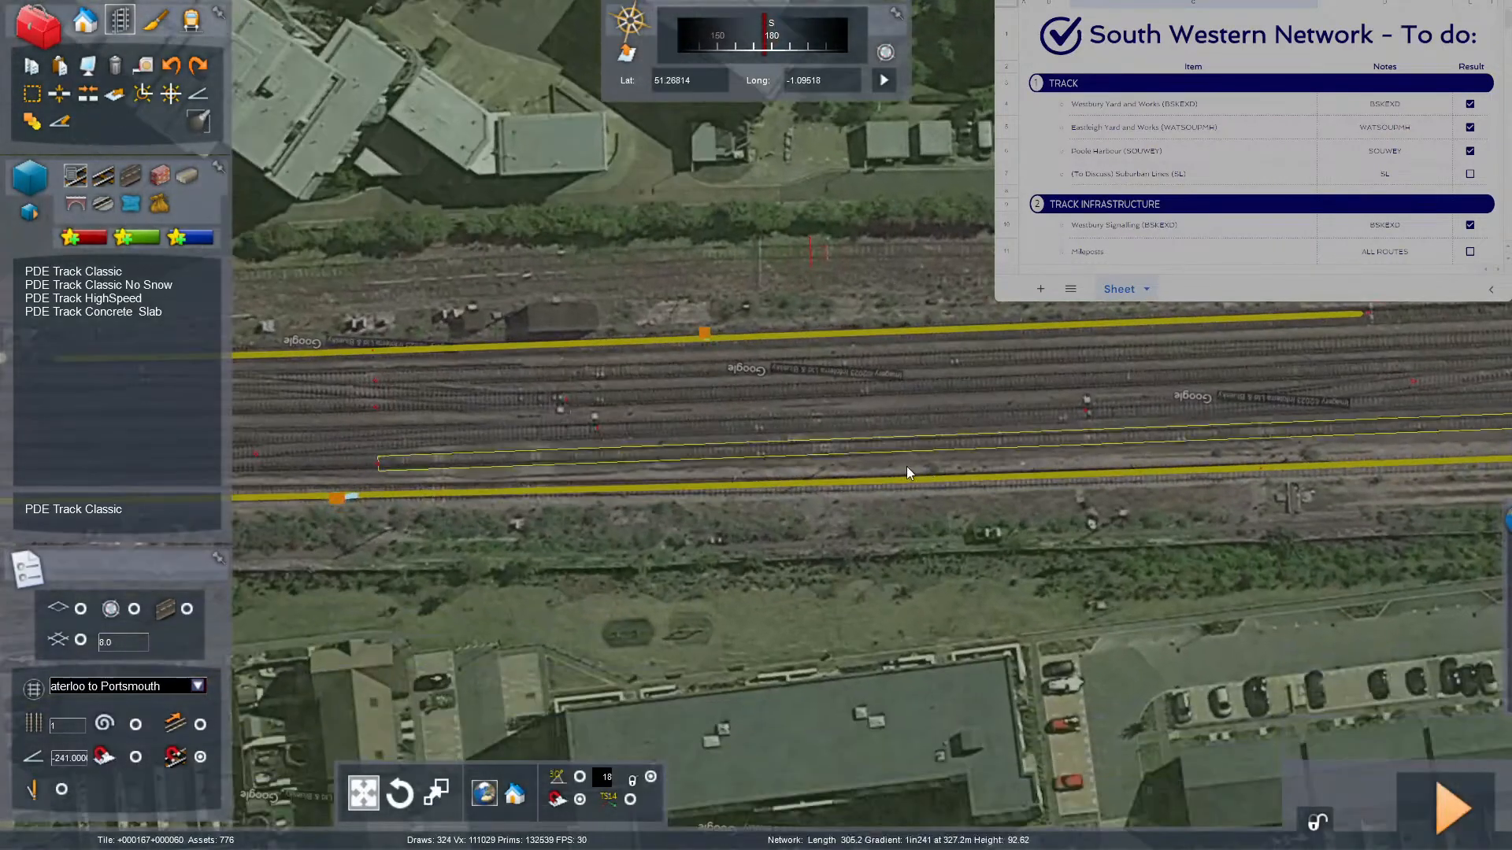
scroll(906, 467, "up", 5)
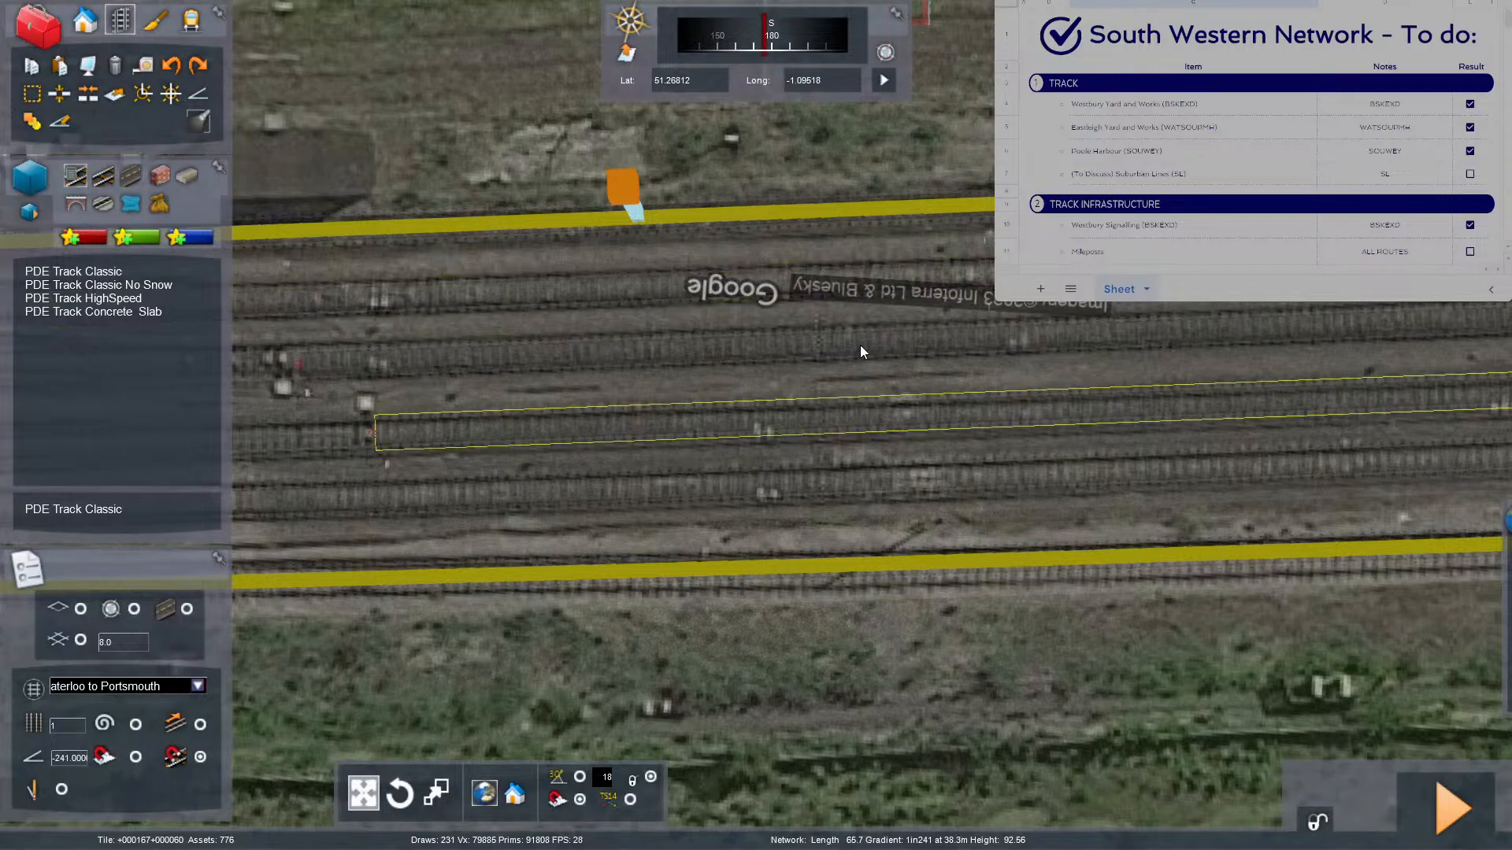
key("F8")
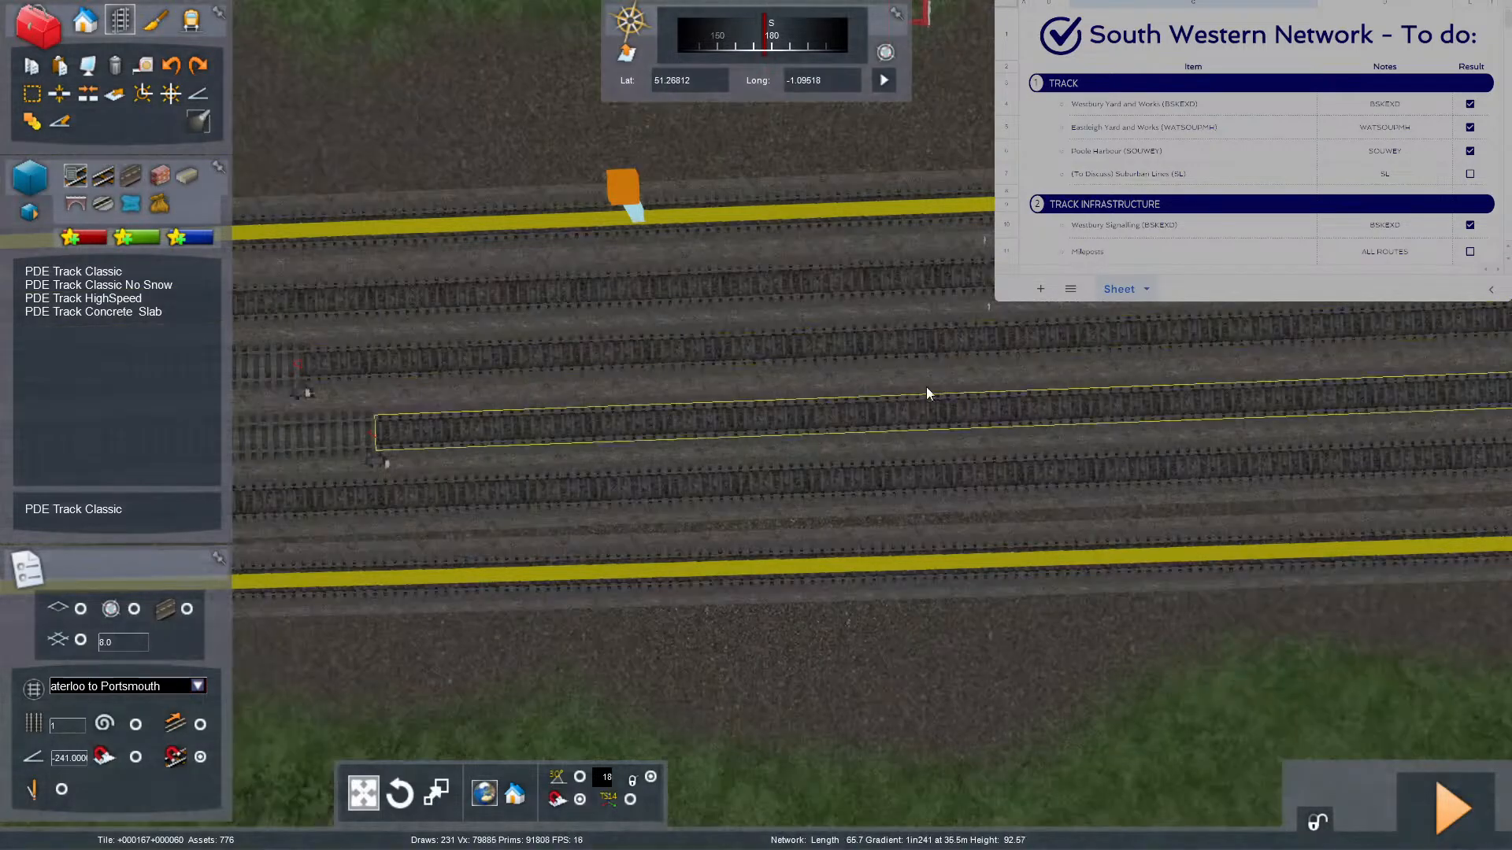
right_click_drag(926, 386, 1079, 315)
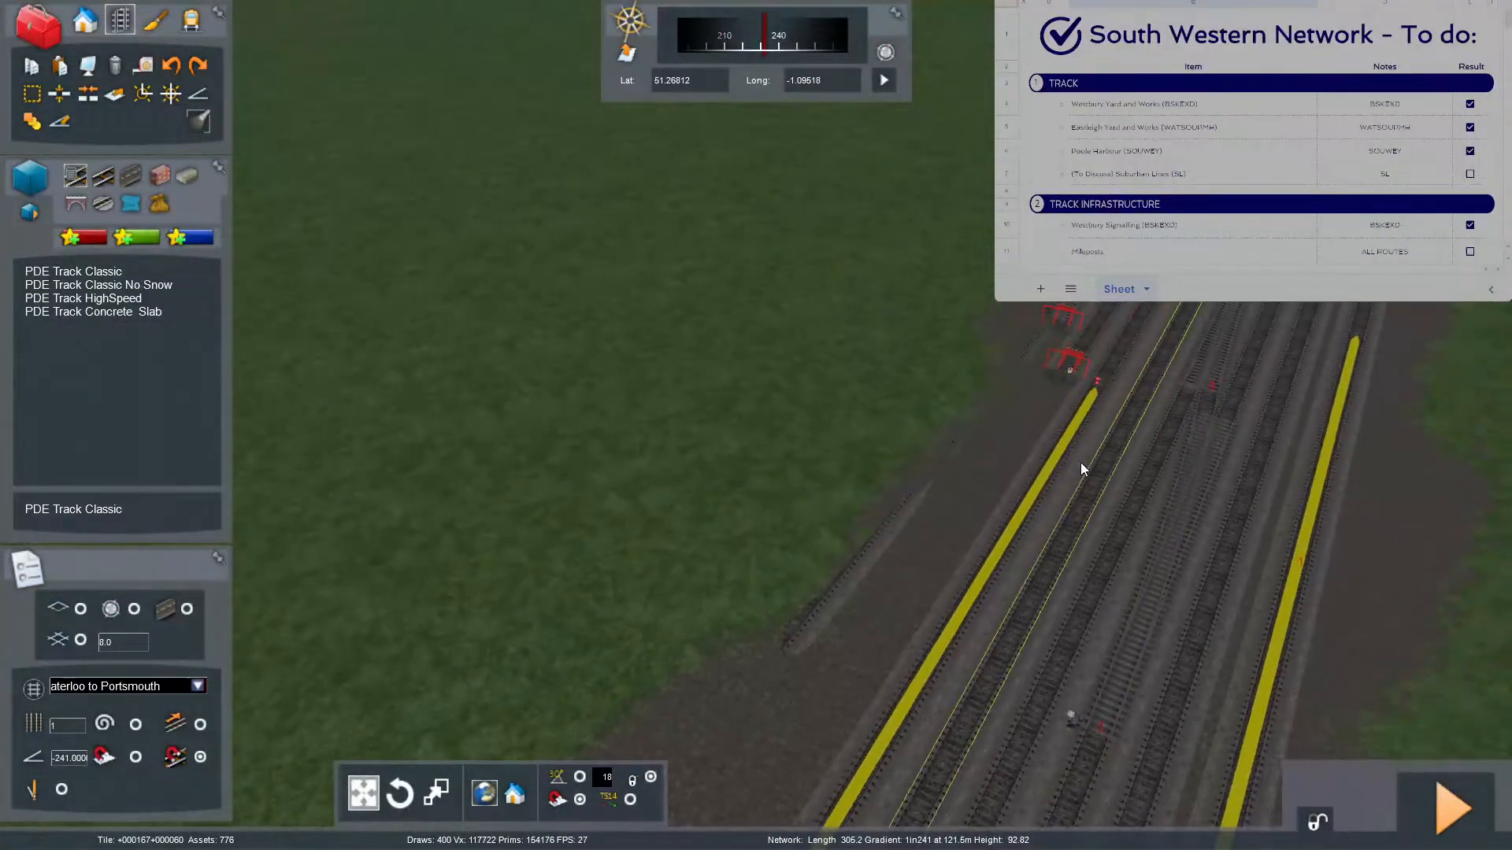
right_click_drag(1081, 462, 984, 472)
Delete the short curved track piece that overlaps the new siding near the junction.
key("Up")
key("Down")
key("Right")
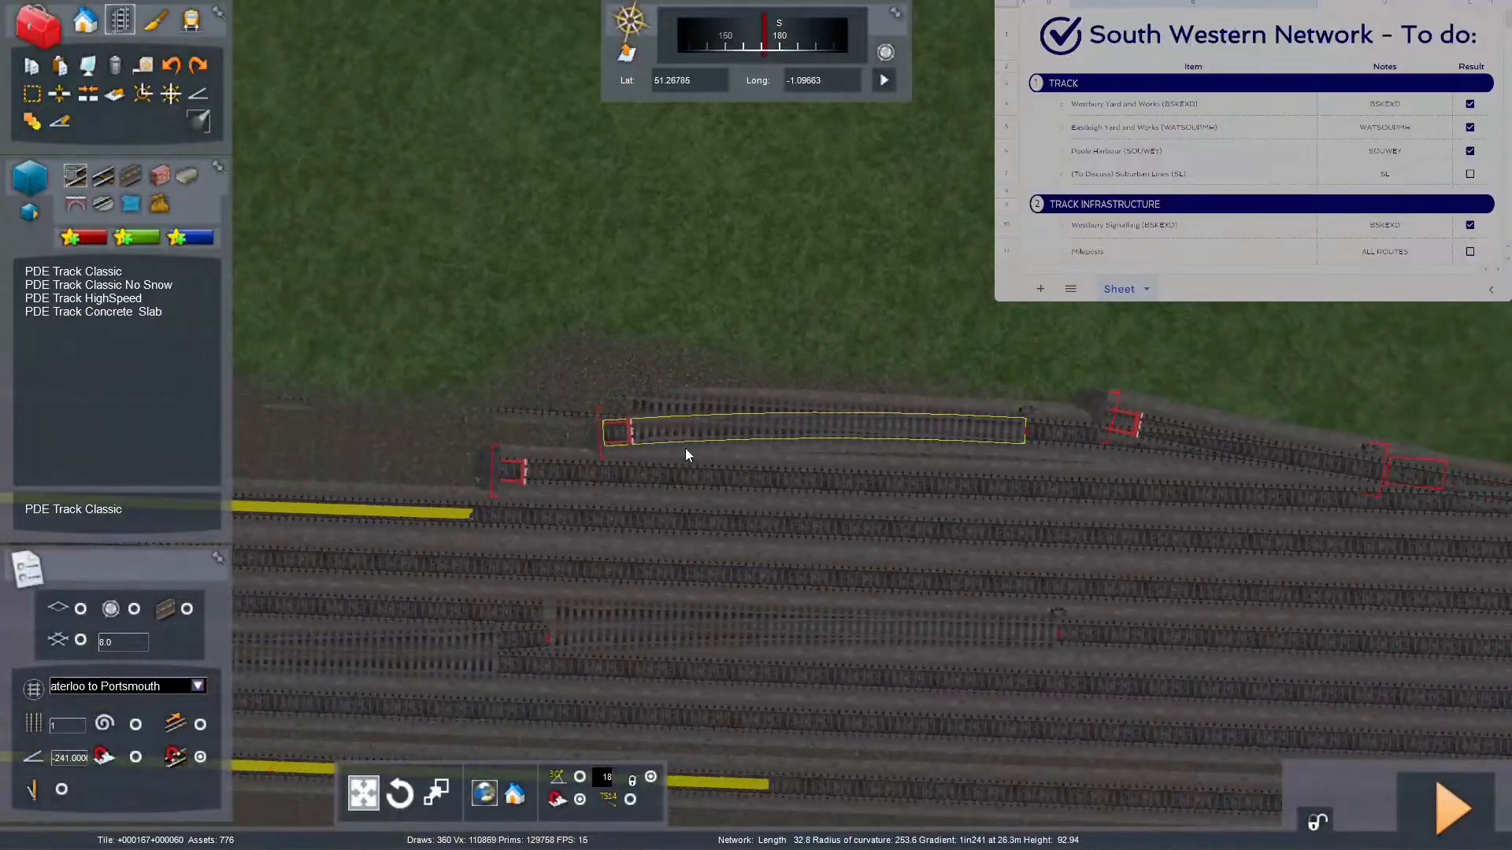
left_click(686, 448)
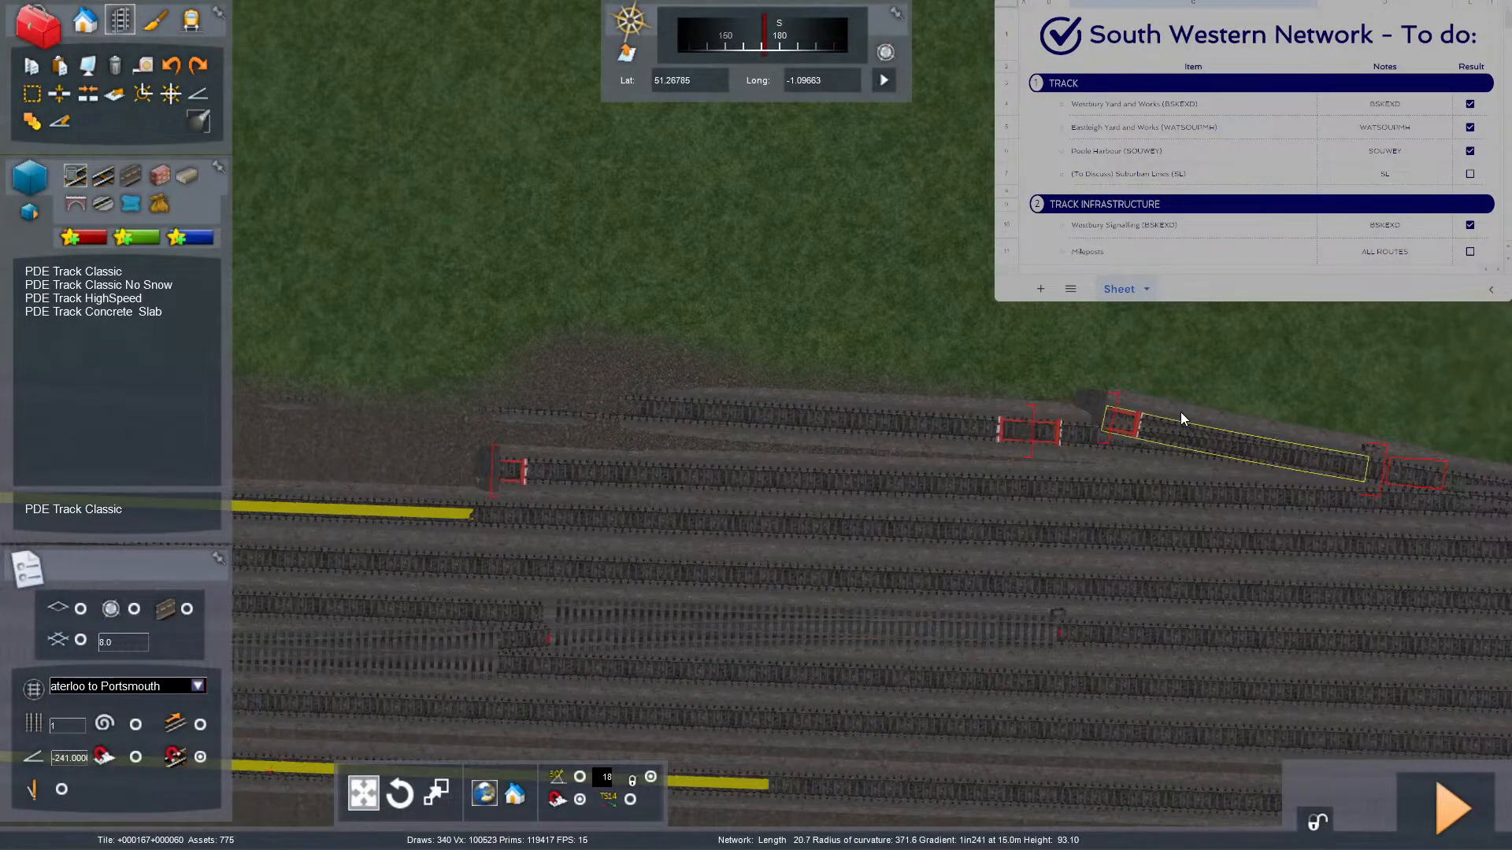
Inspect the siding's track joints and junction close up from above.
key("Right")
right_click_drag(1179, 413, 1213, 413)
key("Up")
right_click_drag(858, 373, 862, 373)
key("Up")
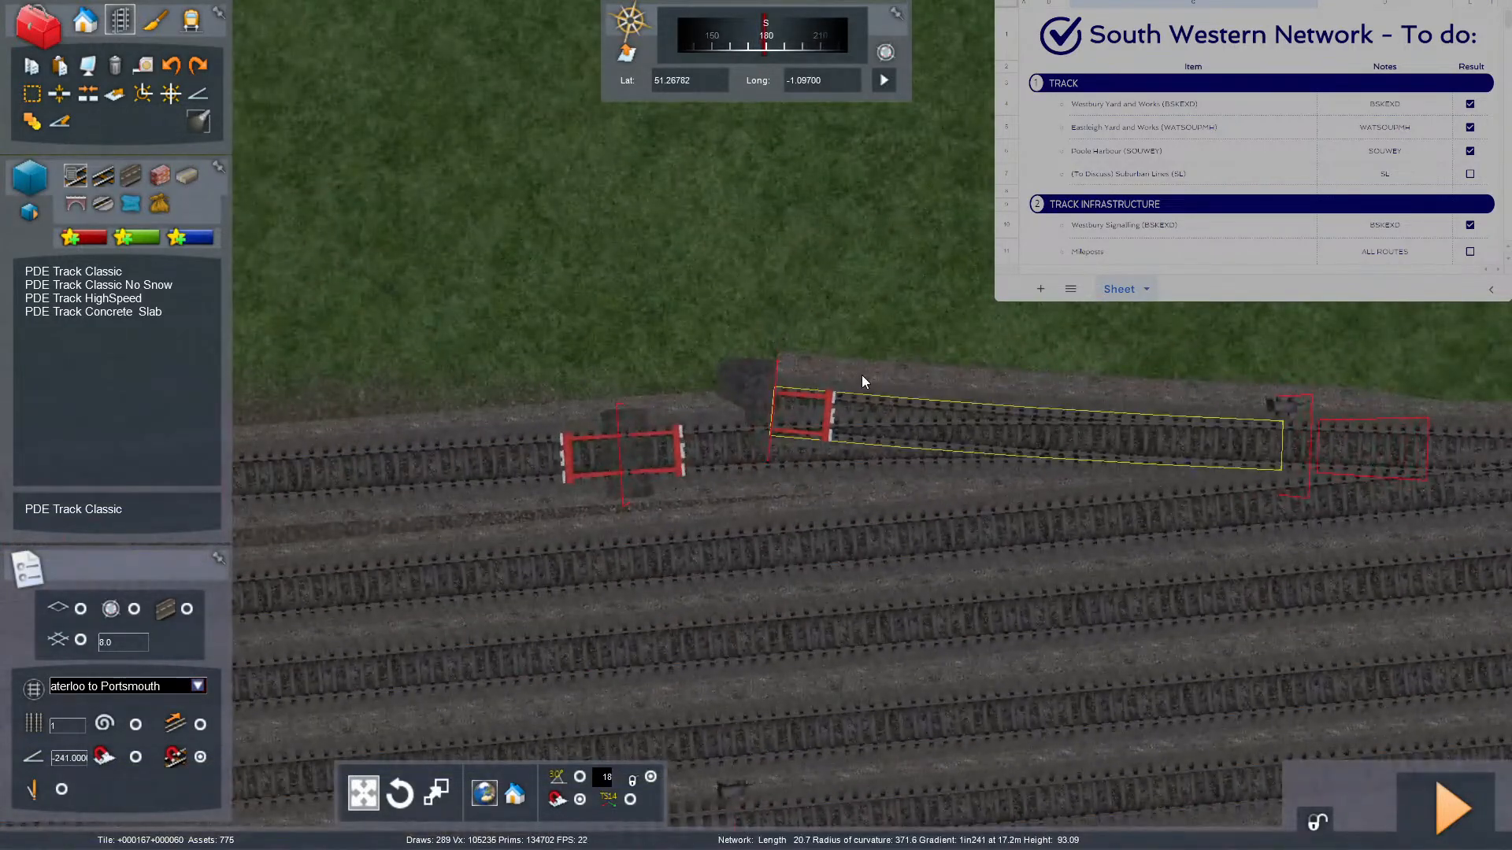
Examine the extent of the rail network and its branch lines around Basingstoke on the 2D map.
key("9")
scroll(945, 315, "down", 5)
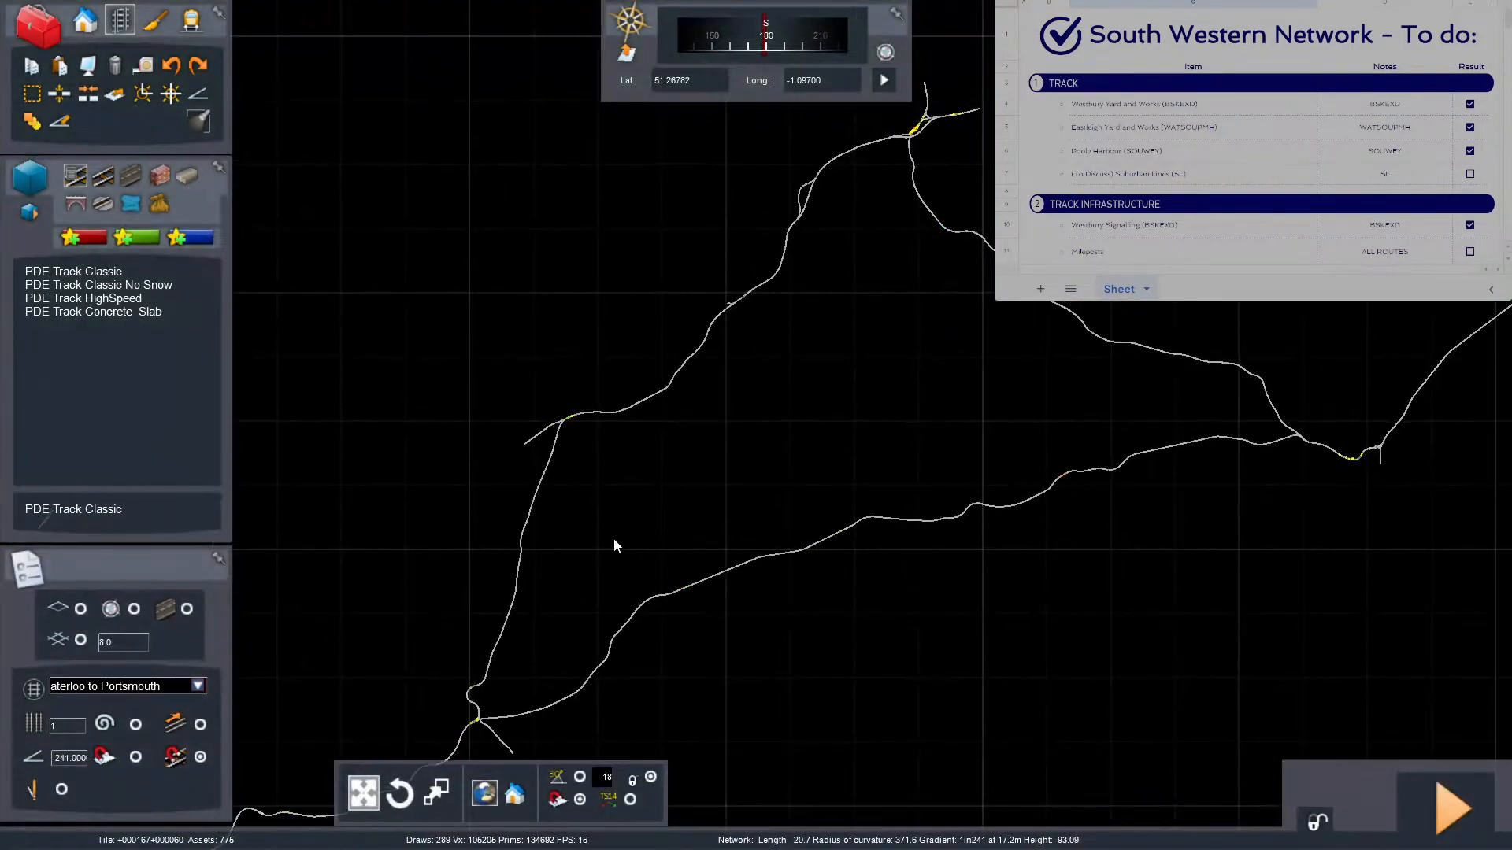
right_click_drag(614, 540, 527, 565)
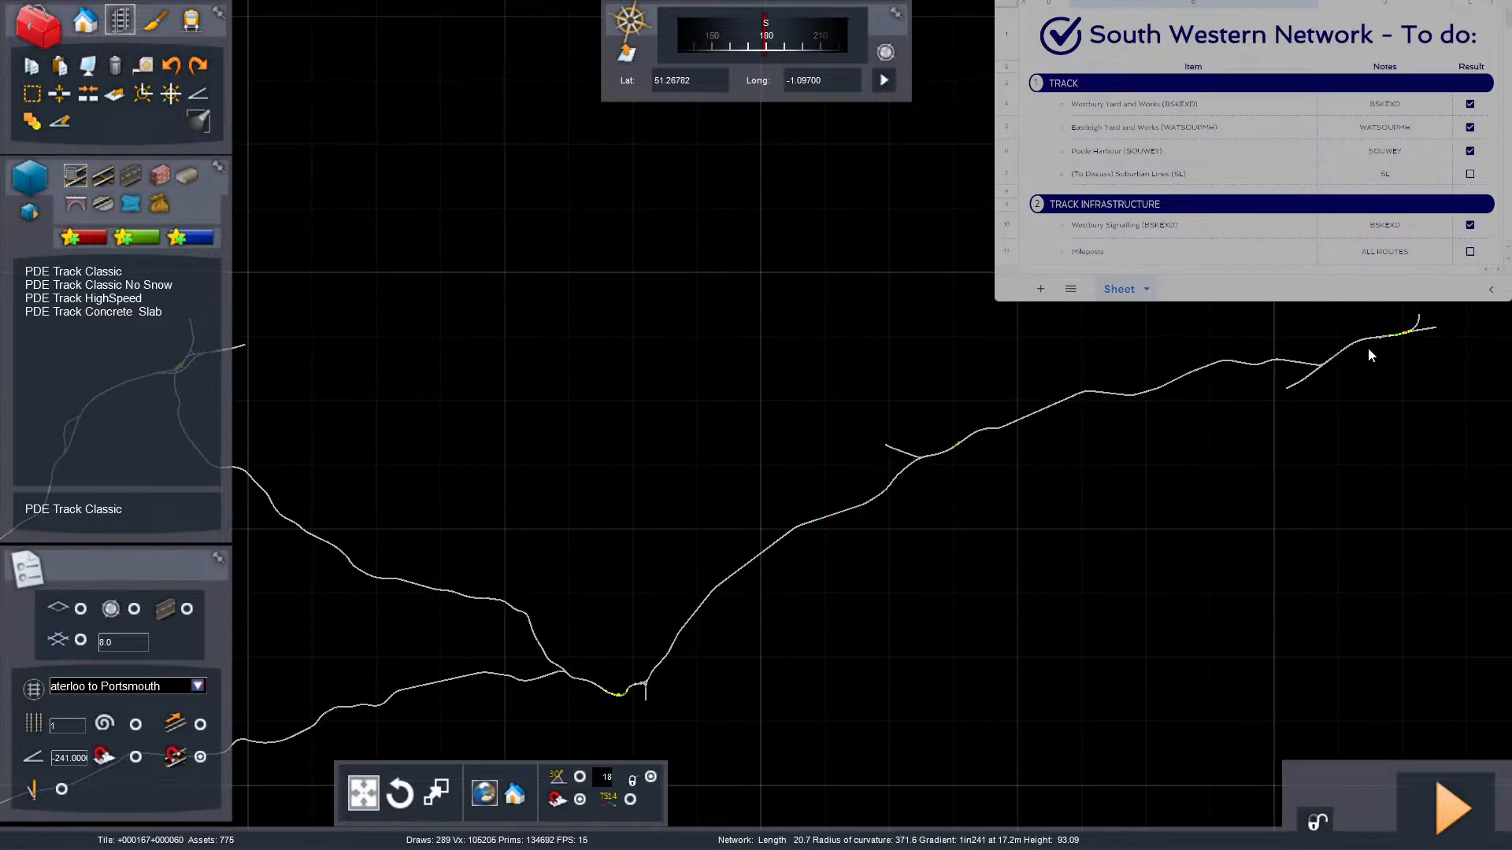
right_click_drag(1367, 347, 976, 271)
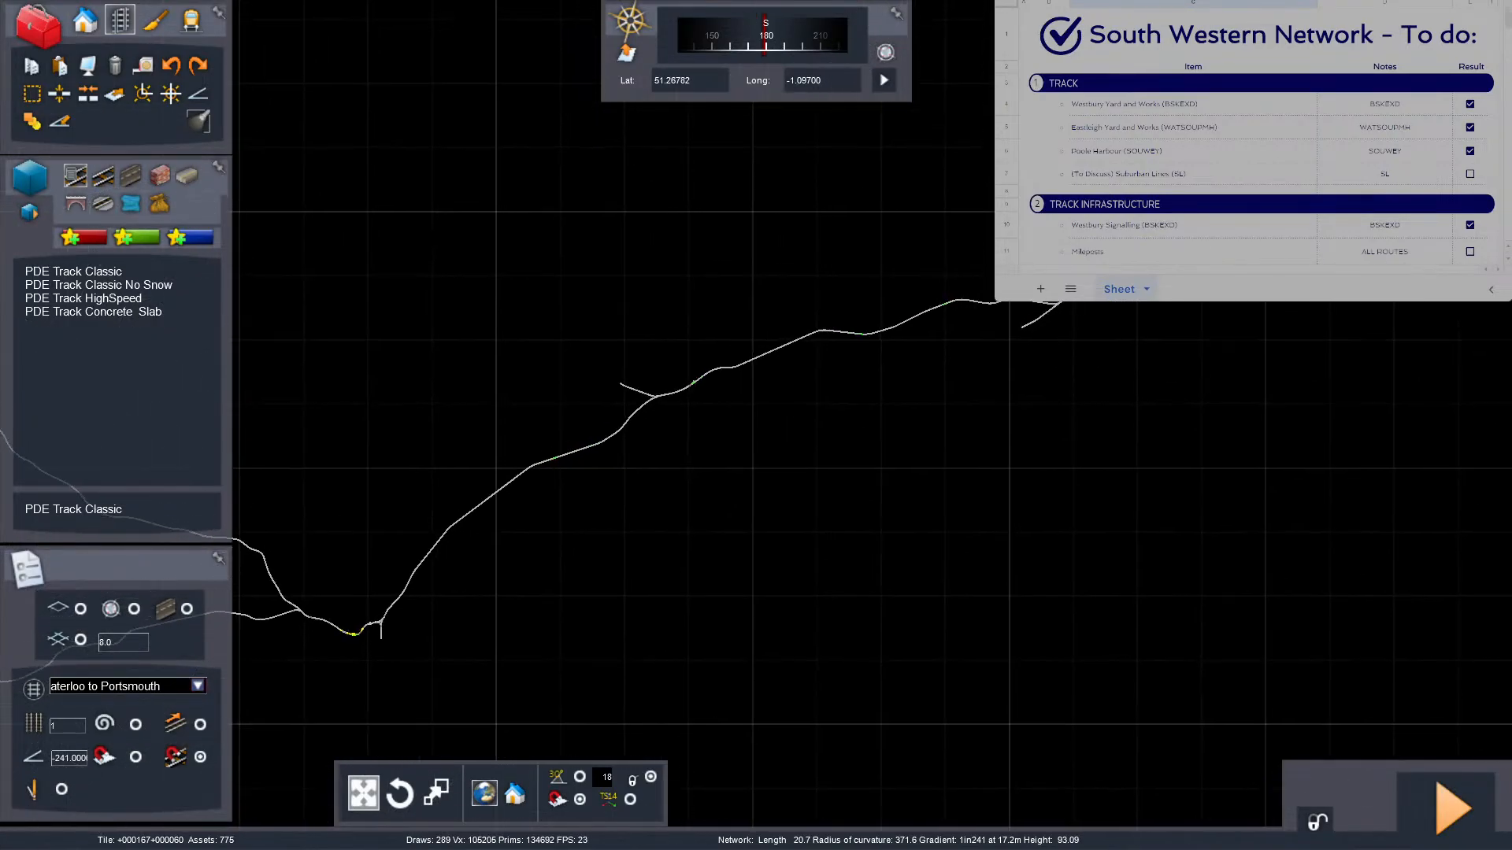
scroll(1130, 276, "up", 8)
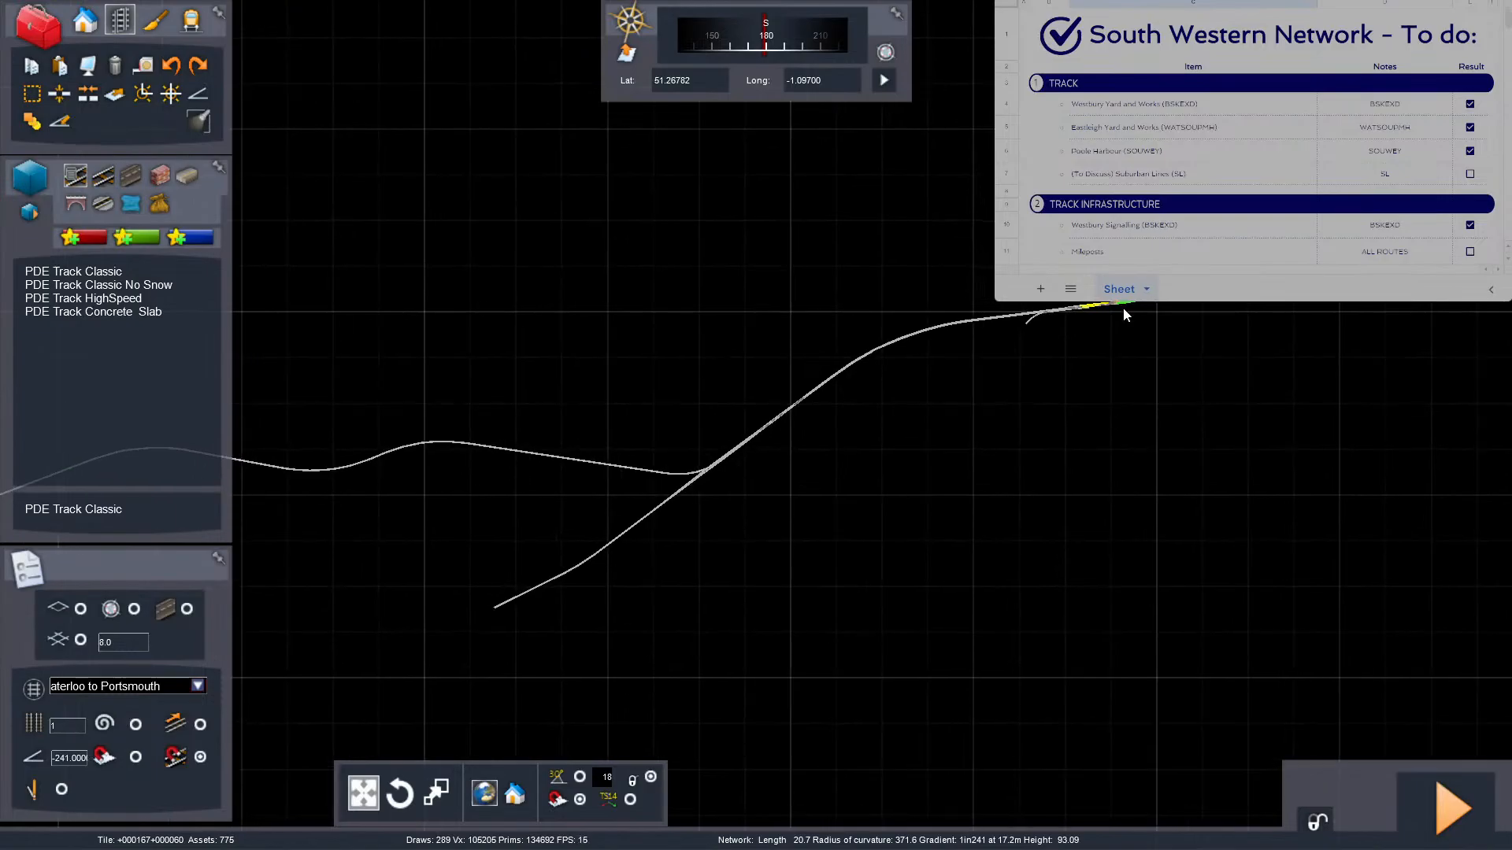
key("9")
key("9")
scroll(1081, 389, "up", 2)
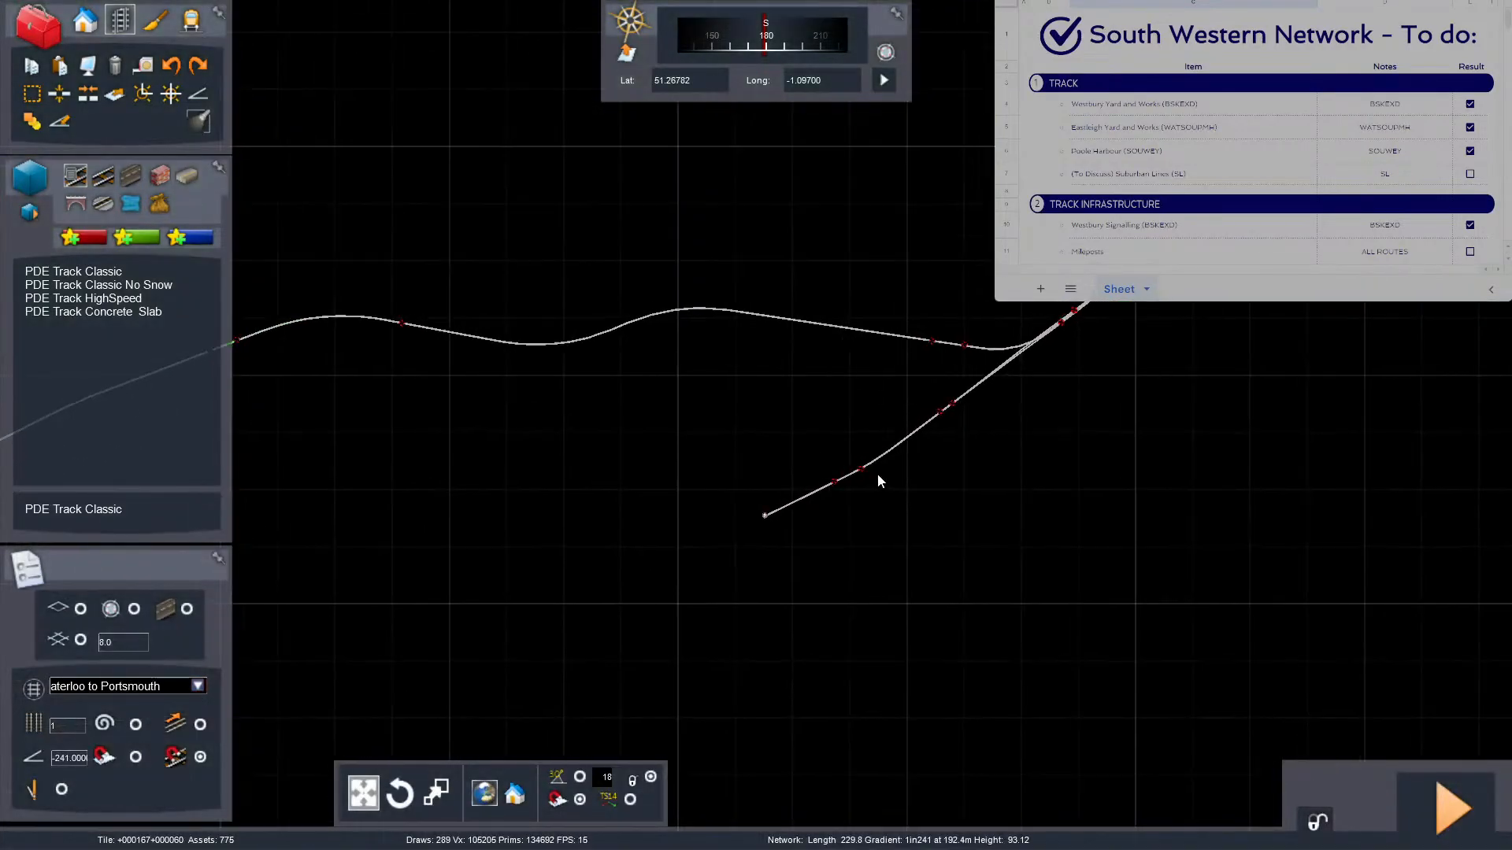
scroll(877, 474, "down", 3)
scroll(1150, 320, "up", 10)
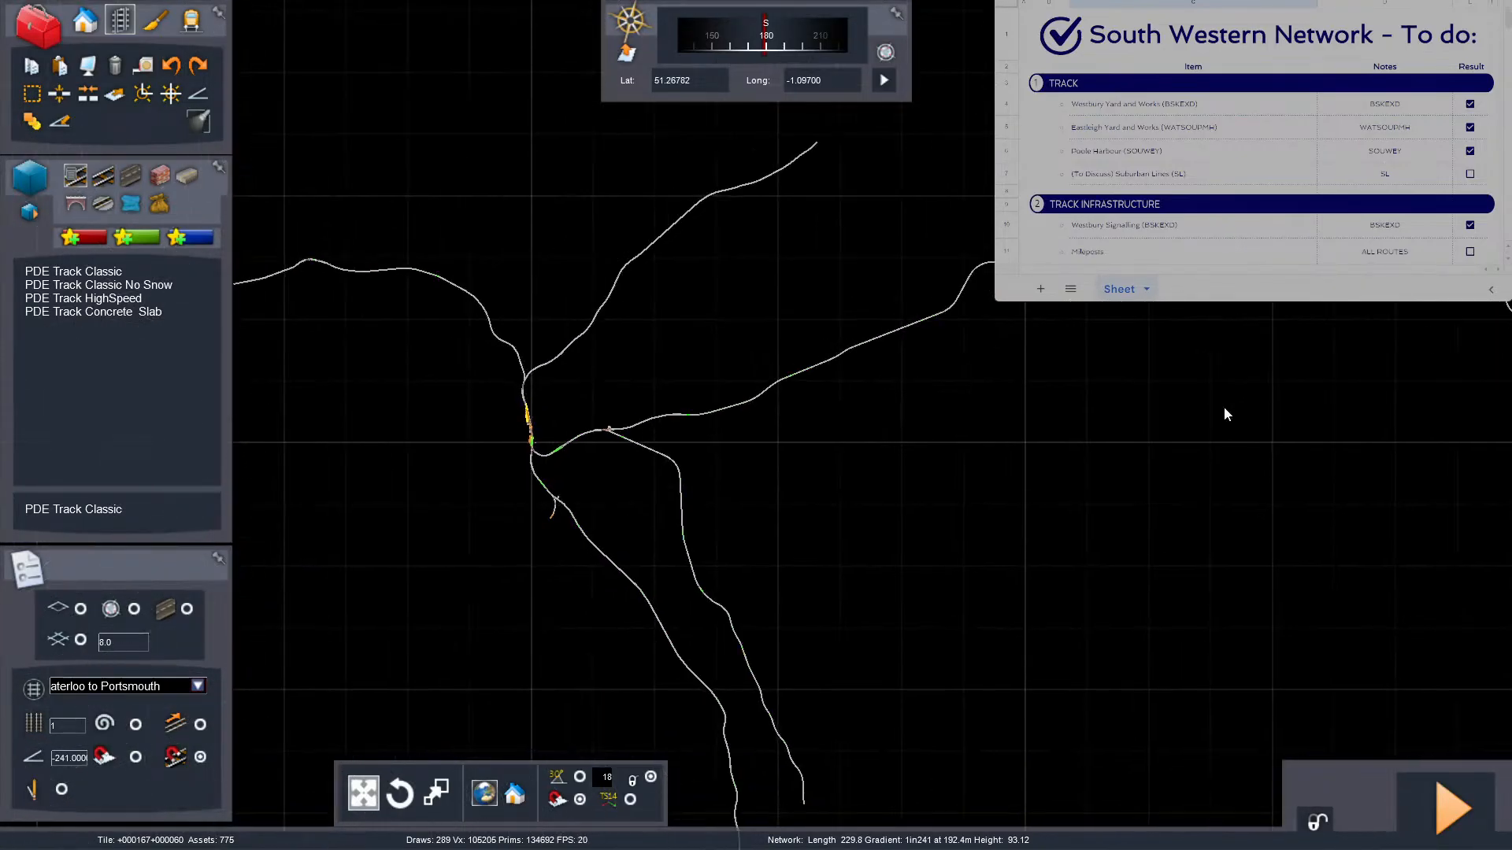
Examine the track layout around the Exeter stations and the TMD depot on the 2D map.
key("Left")
scroll(658, 433, "up", 8)
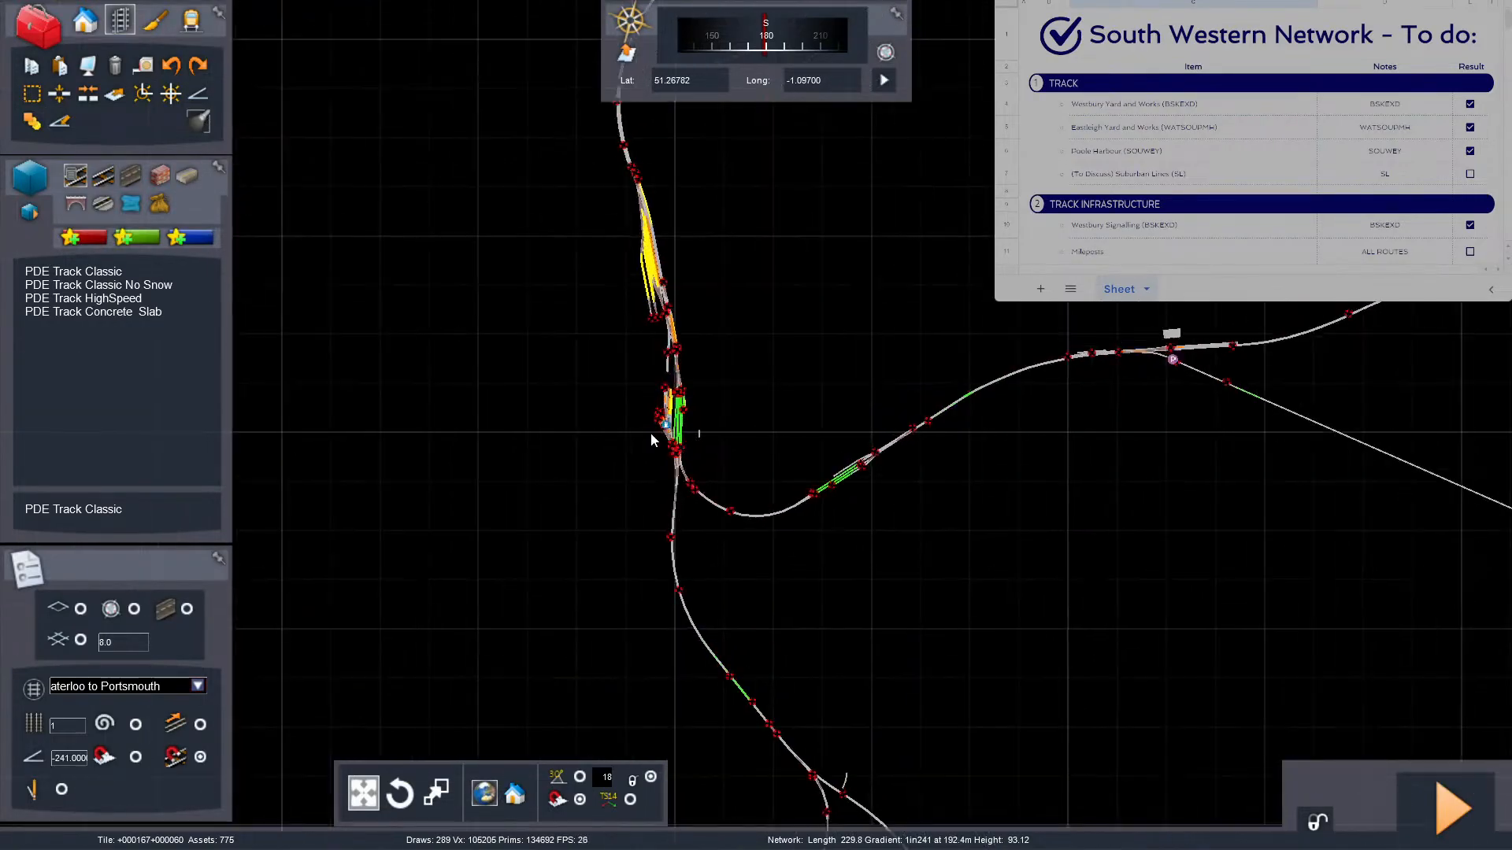
scroll(651, 433, "up", 5)
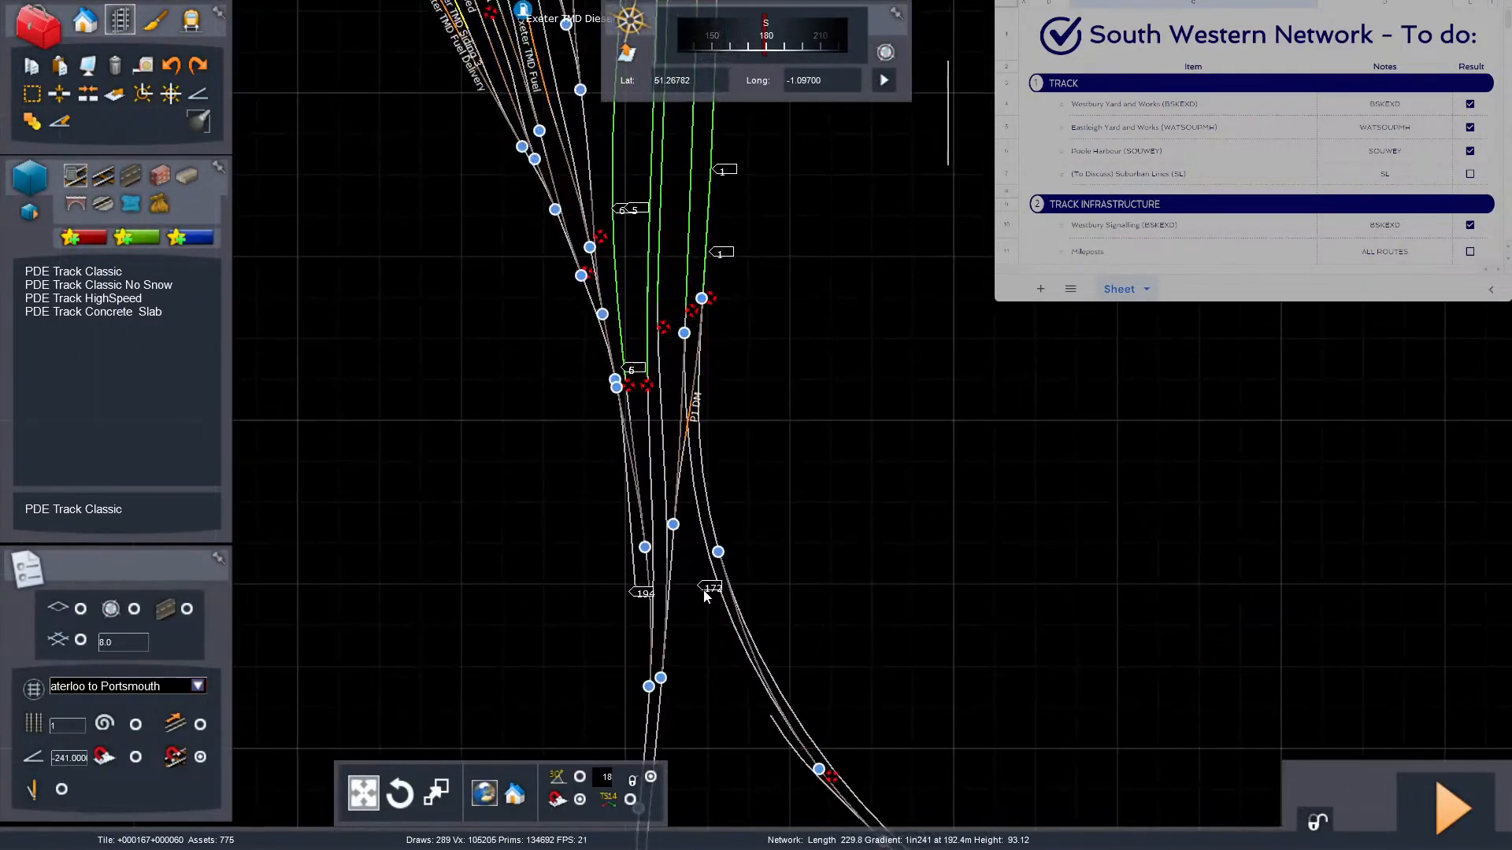
scroll(713, 594, "down", 5)
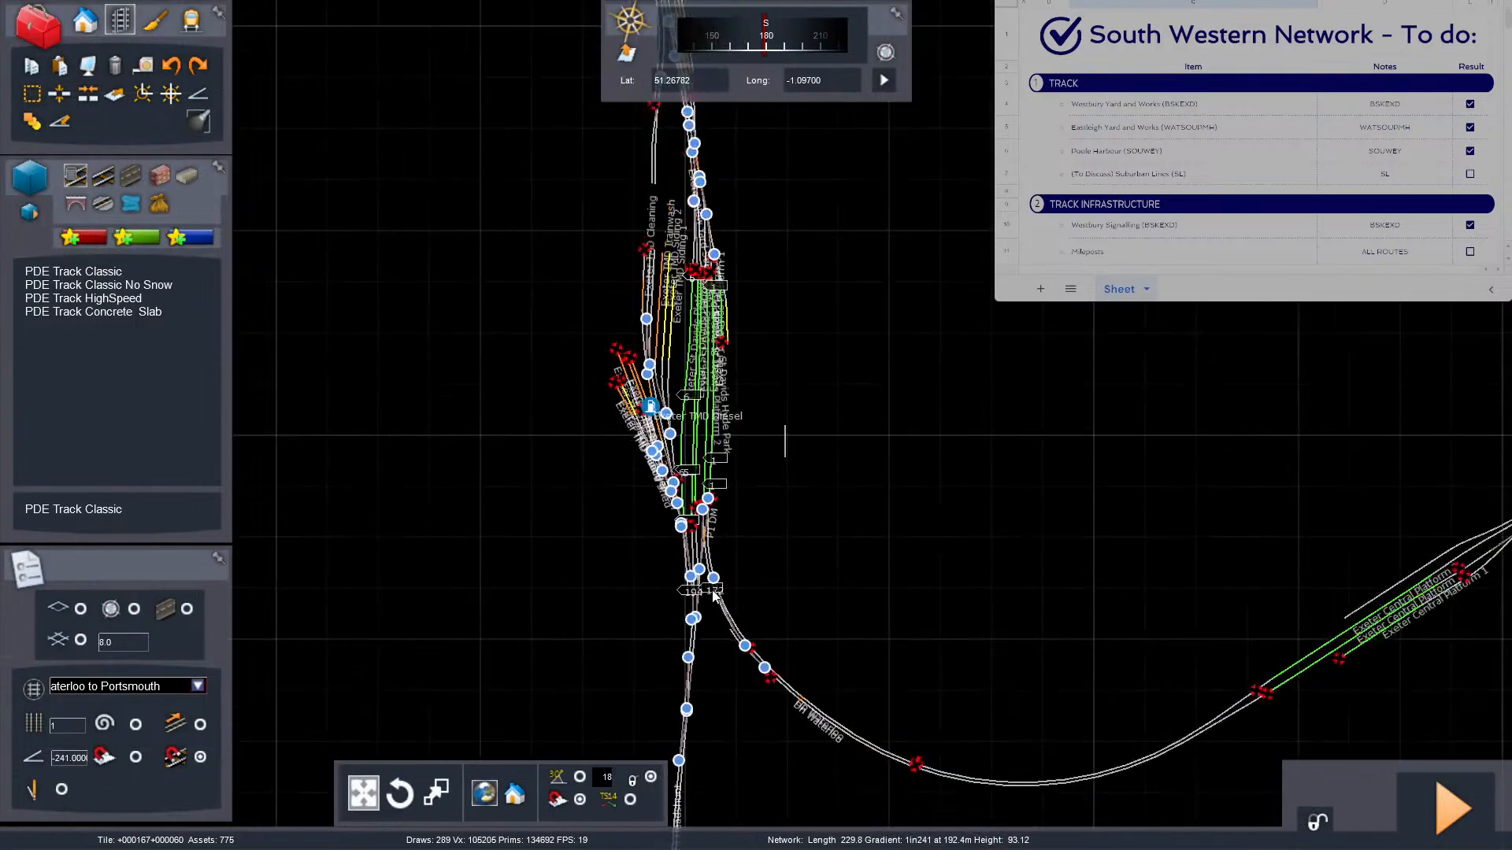
scroll(748, 559, "down", 9)
Follow the main line across the 2D map from Exeter back to Basingstoke and examine its West and Down yards.
right_click_drag(1251, 423, 890, 552)
mouse_move(1264, 461)
right_mouse_down()
mouse_move(1043, 499)
mouse_move(787, 598)
right_mouse_up()
mouse_move(1209, 587)
right_mouse_down()
mouse_move(839, 674)
mouse_move(788, 709)
right_mouse_up()
mouse_move(1118, 377)
right_mouse_down()
mouse_move(791, 626)
mouse_move(669, 687)
right_mouse_up()
right_click_drag(1341, 386, 985, 564)
right_click_drag(1100, 528, 969, 564)
right_click_drag(1359, 329, 1013, 461)
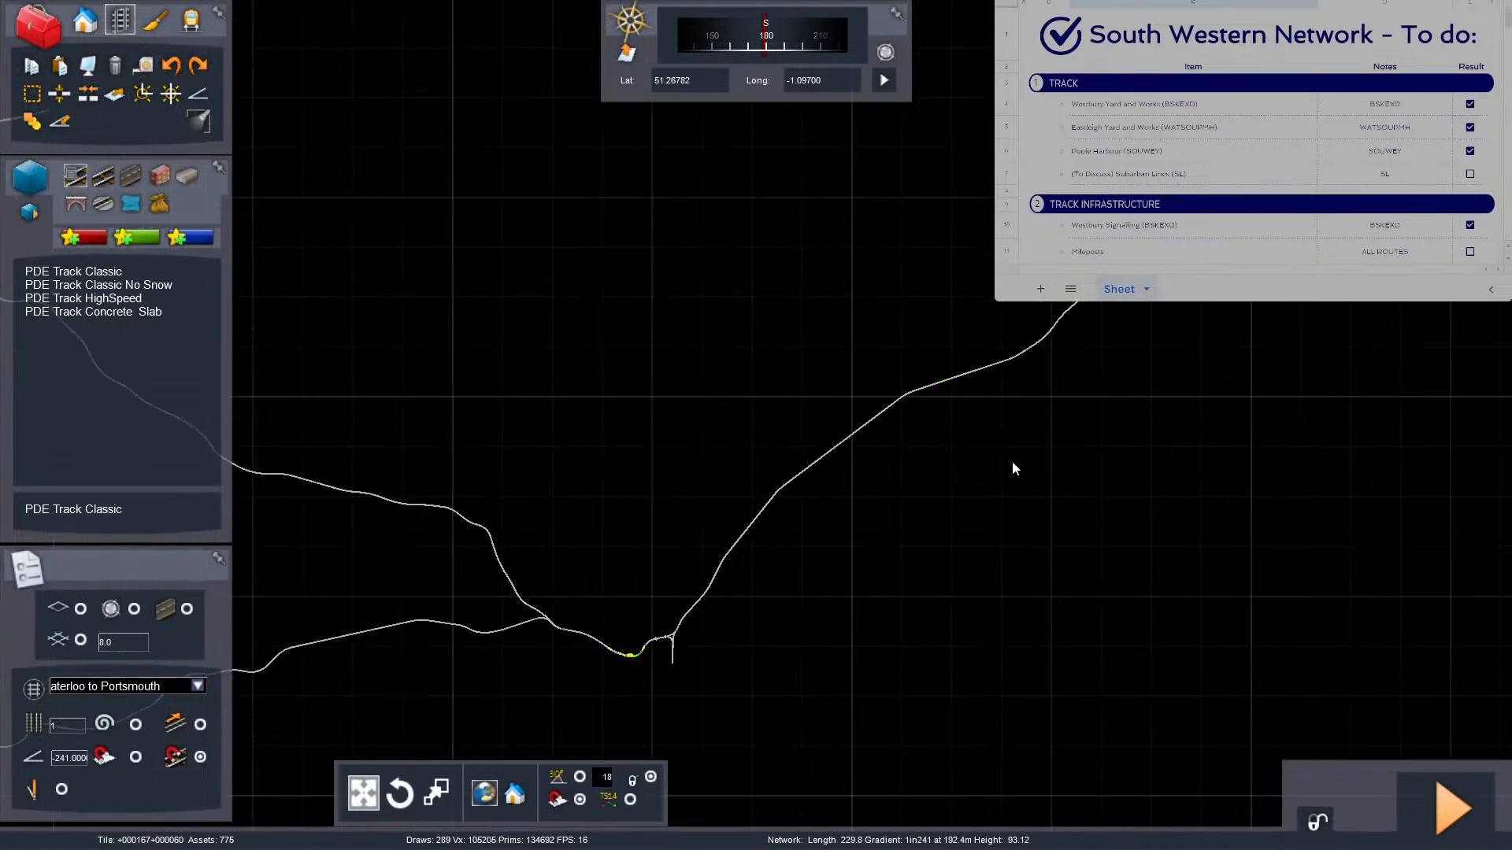
mouse_move(1289, 391)
right_mouse_down()
mouse_move(953, 540)
mouse_move(811, 582)
right_mouse_up()
right_click_drag(1371, 319, 1043, 428)
scroll(1103, 400, "up", 8)
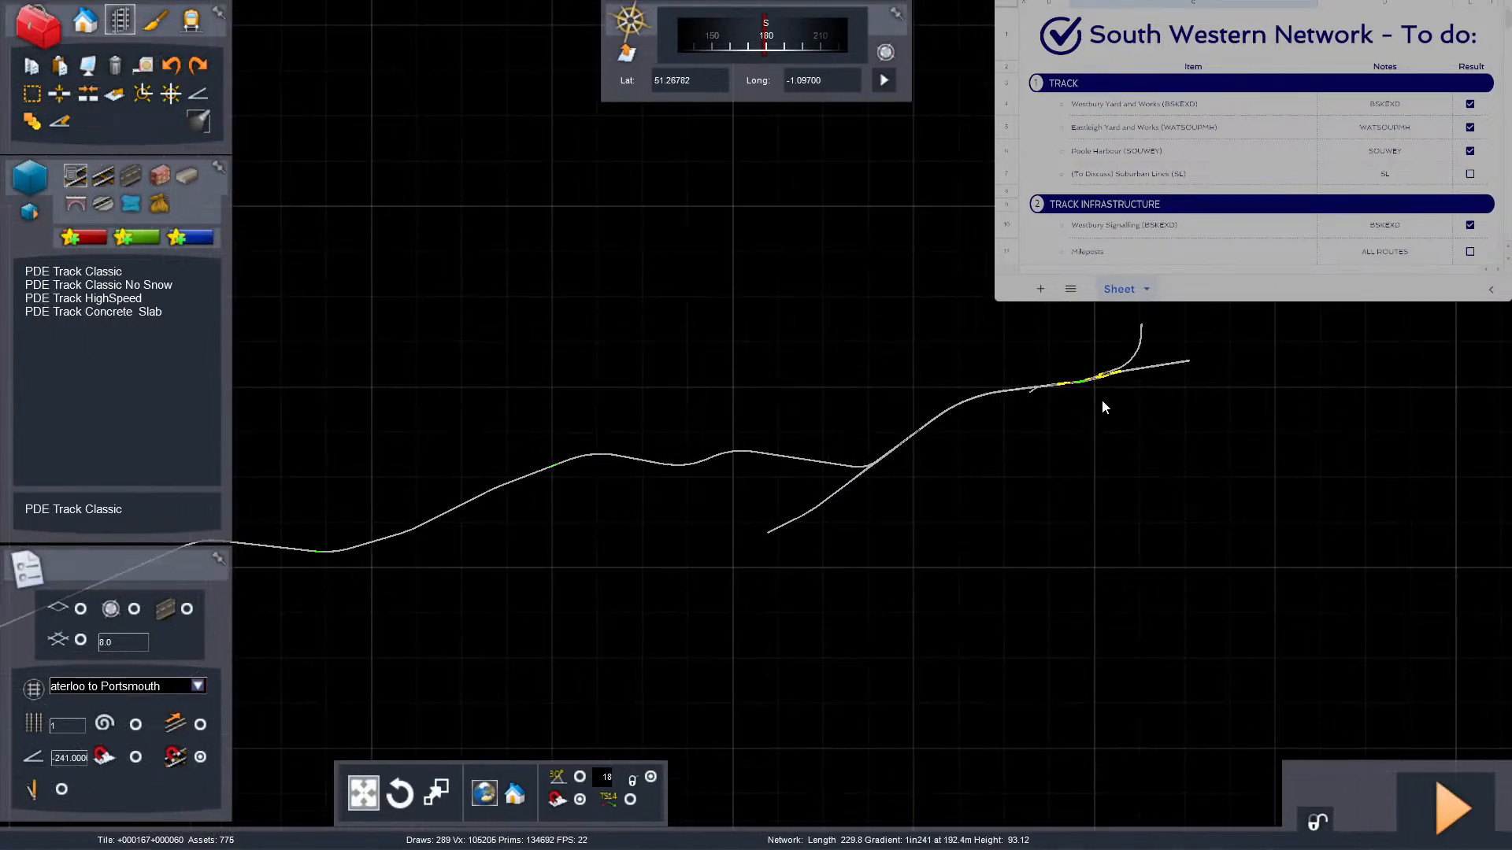
scroll(1017, 369, "up", 6)
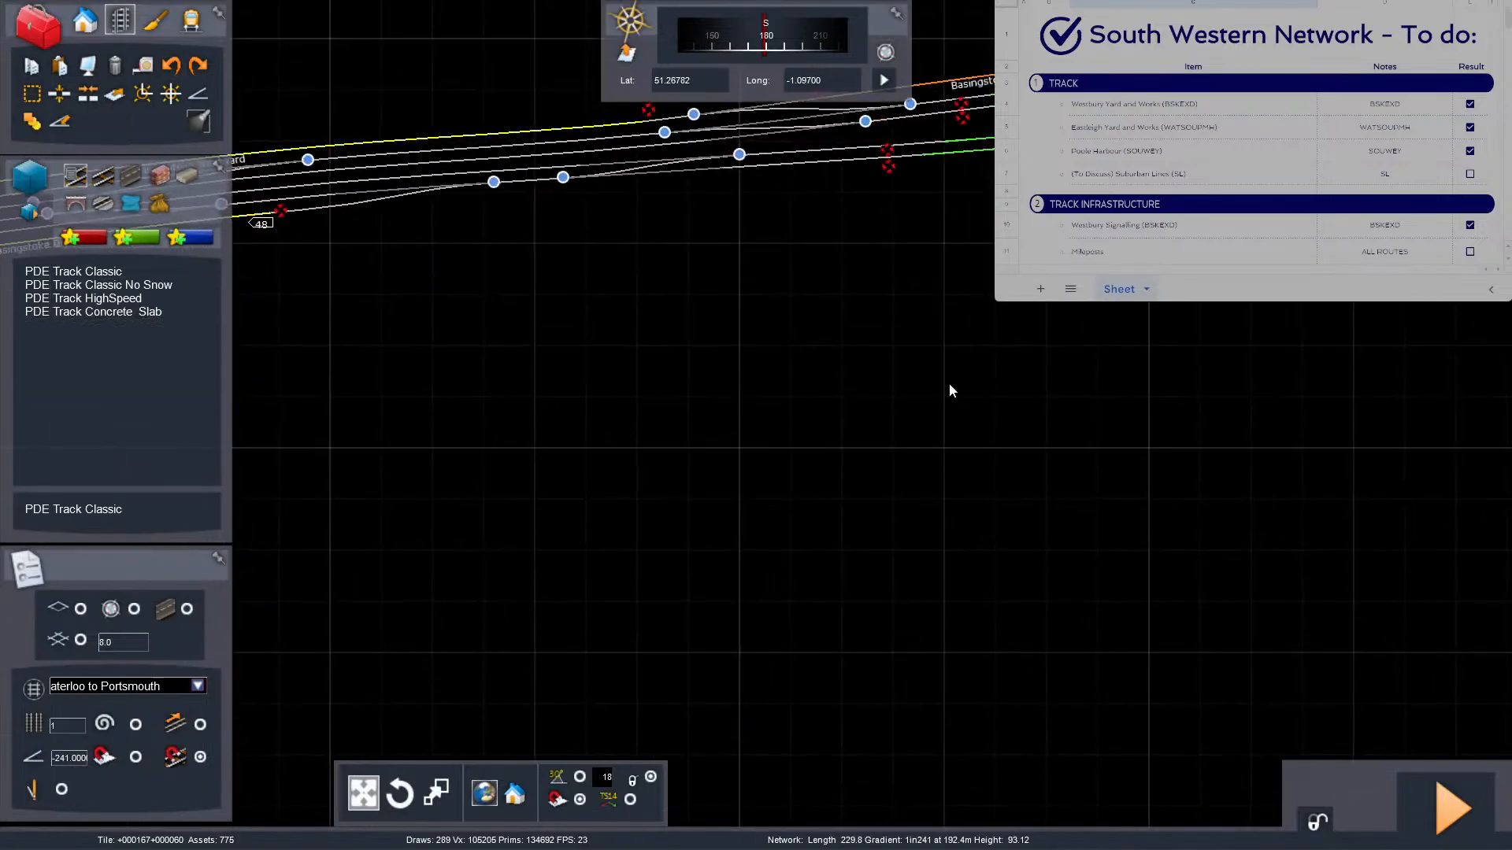
right_click_drag(748, 398, 754, 402)
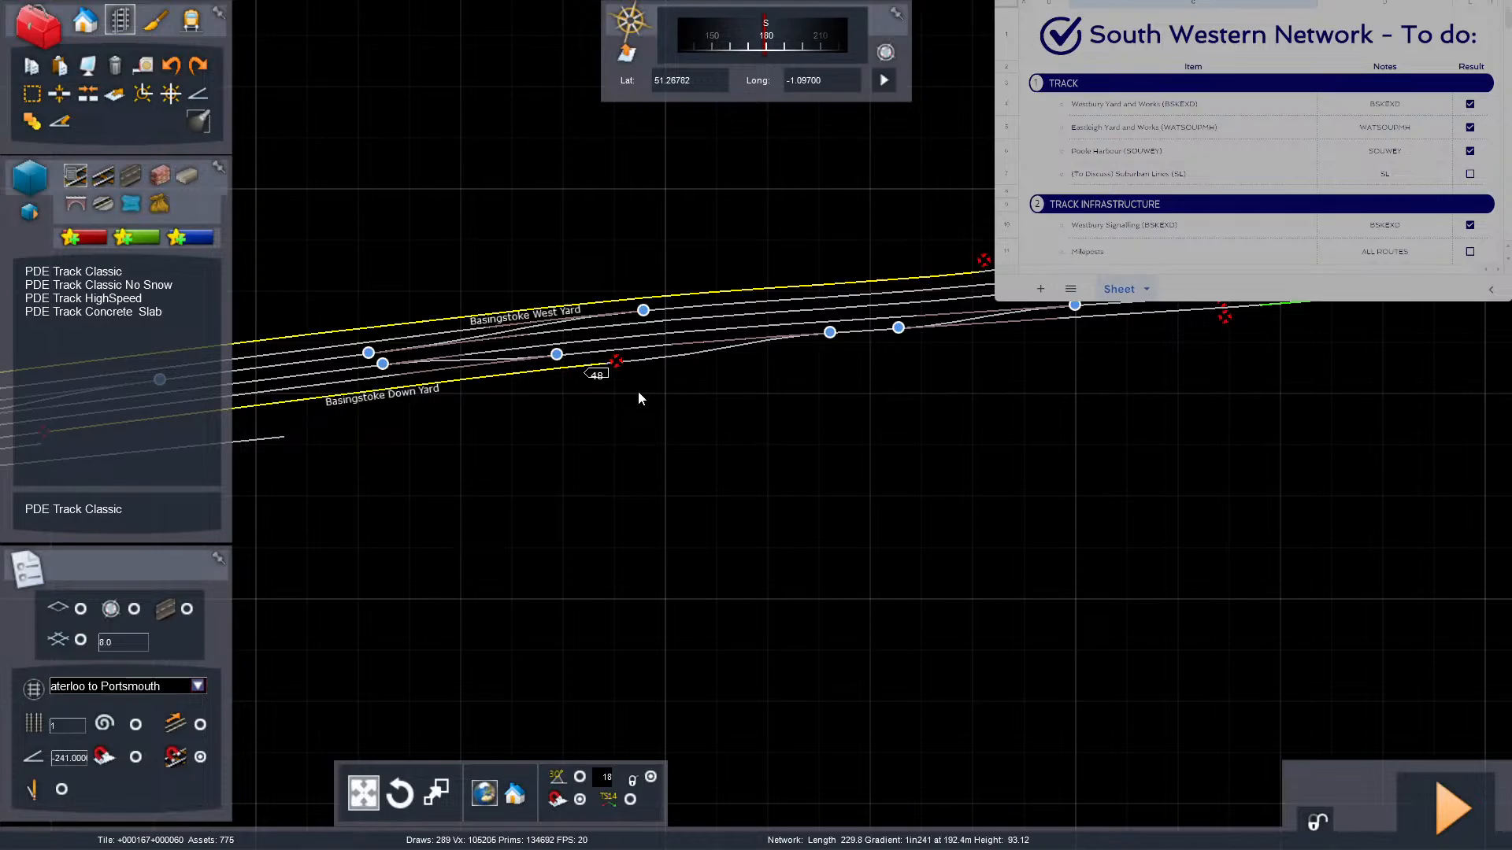
Return to the 3D view and inspect the Basingstoke yard tracks looking west and east.
key("9")
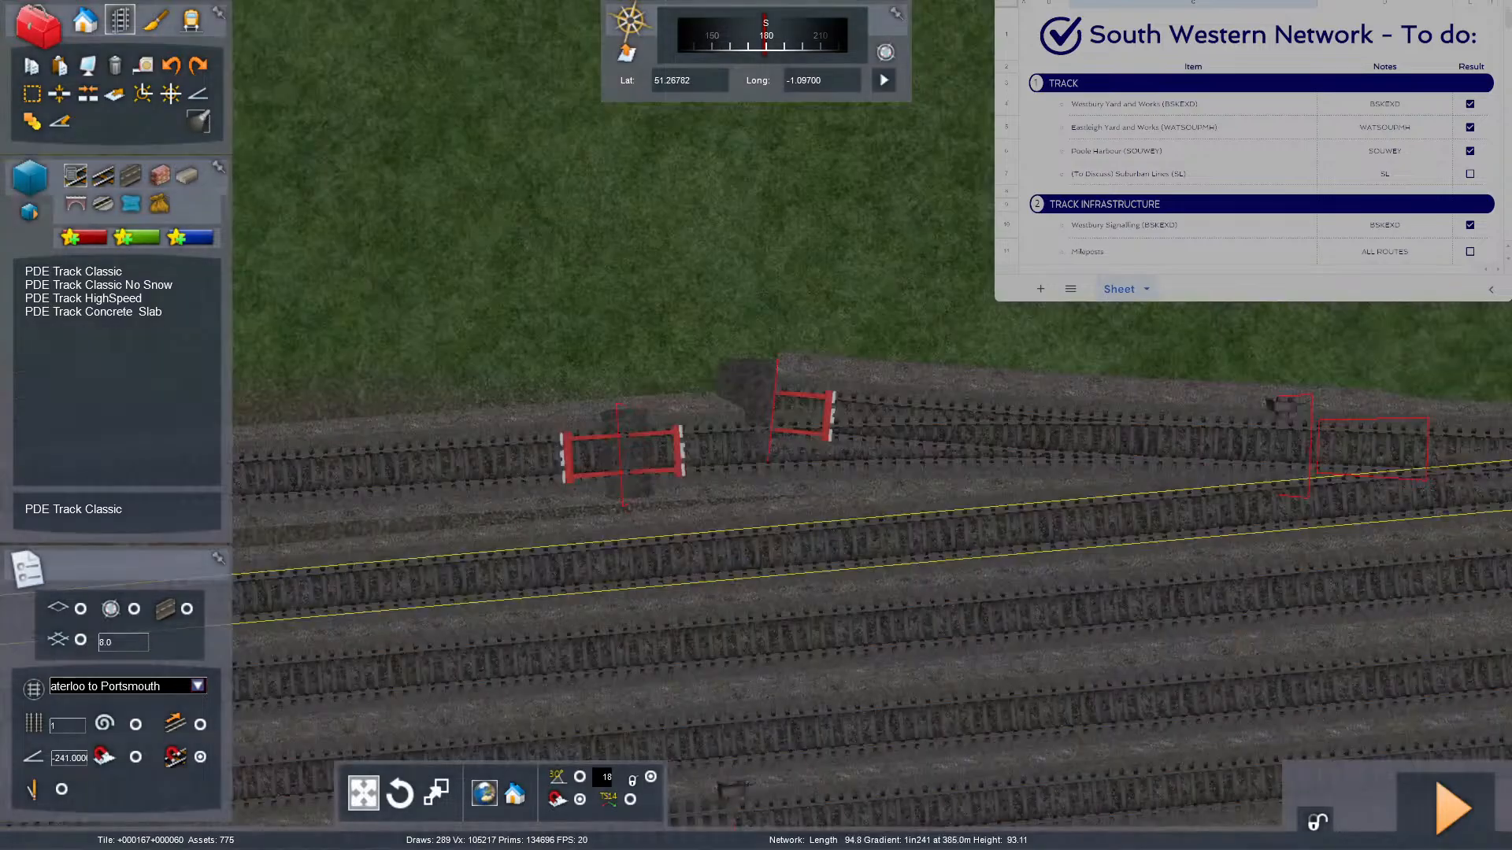
right_click_drag(964, 545, 943, 337)
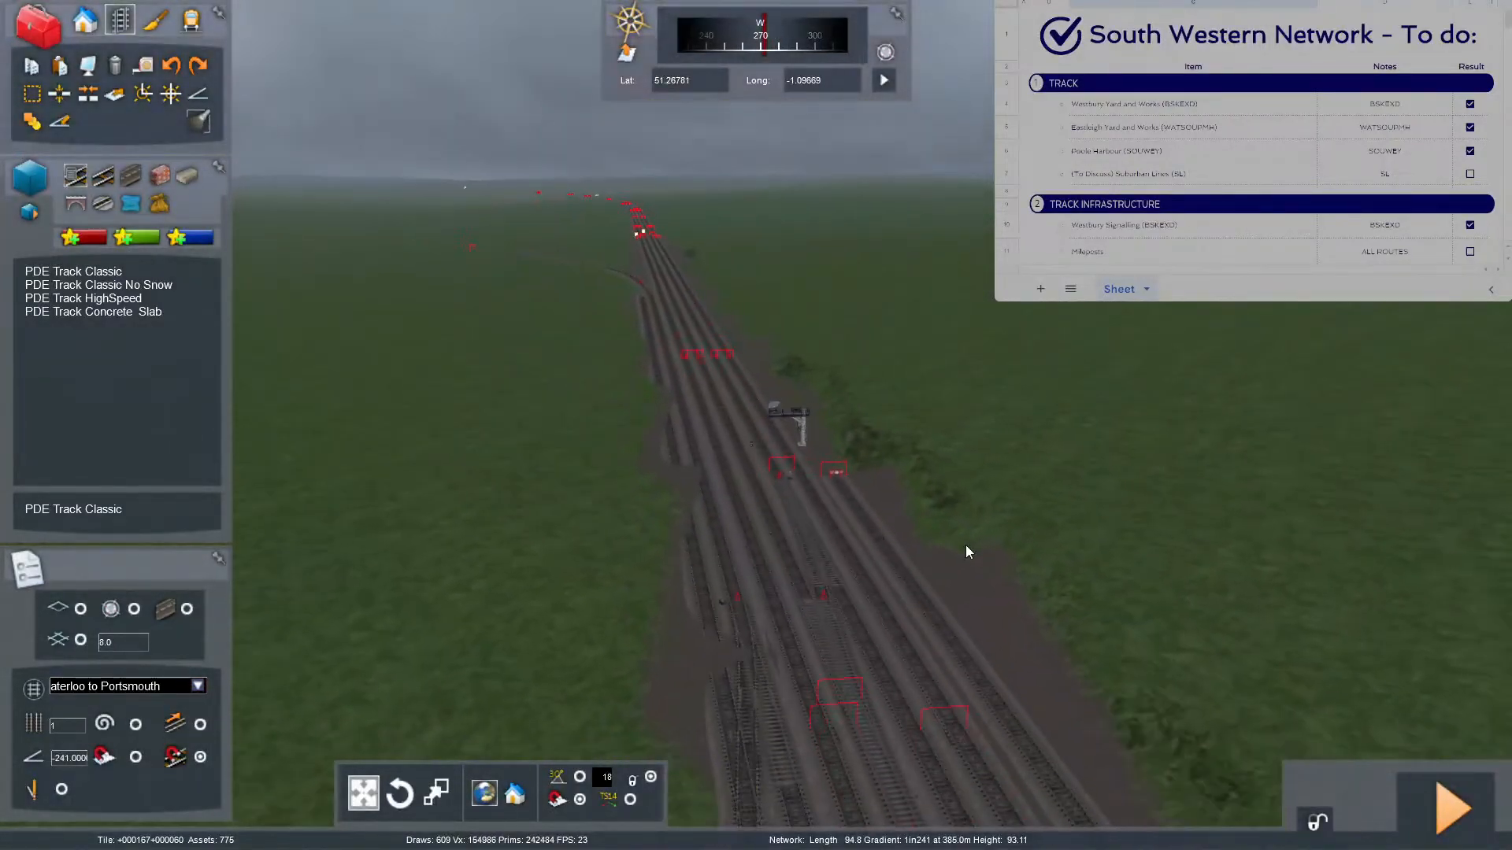
right_click_drag(955, 553, 1024, 410)
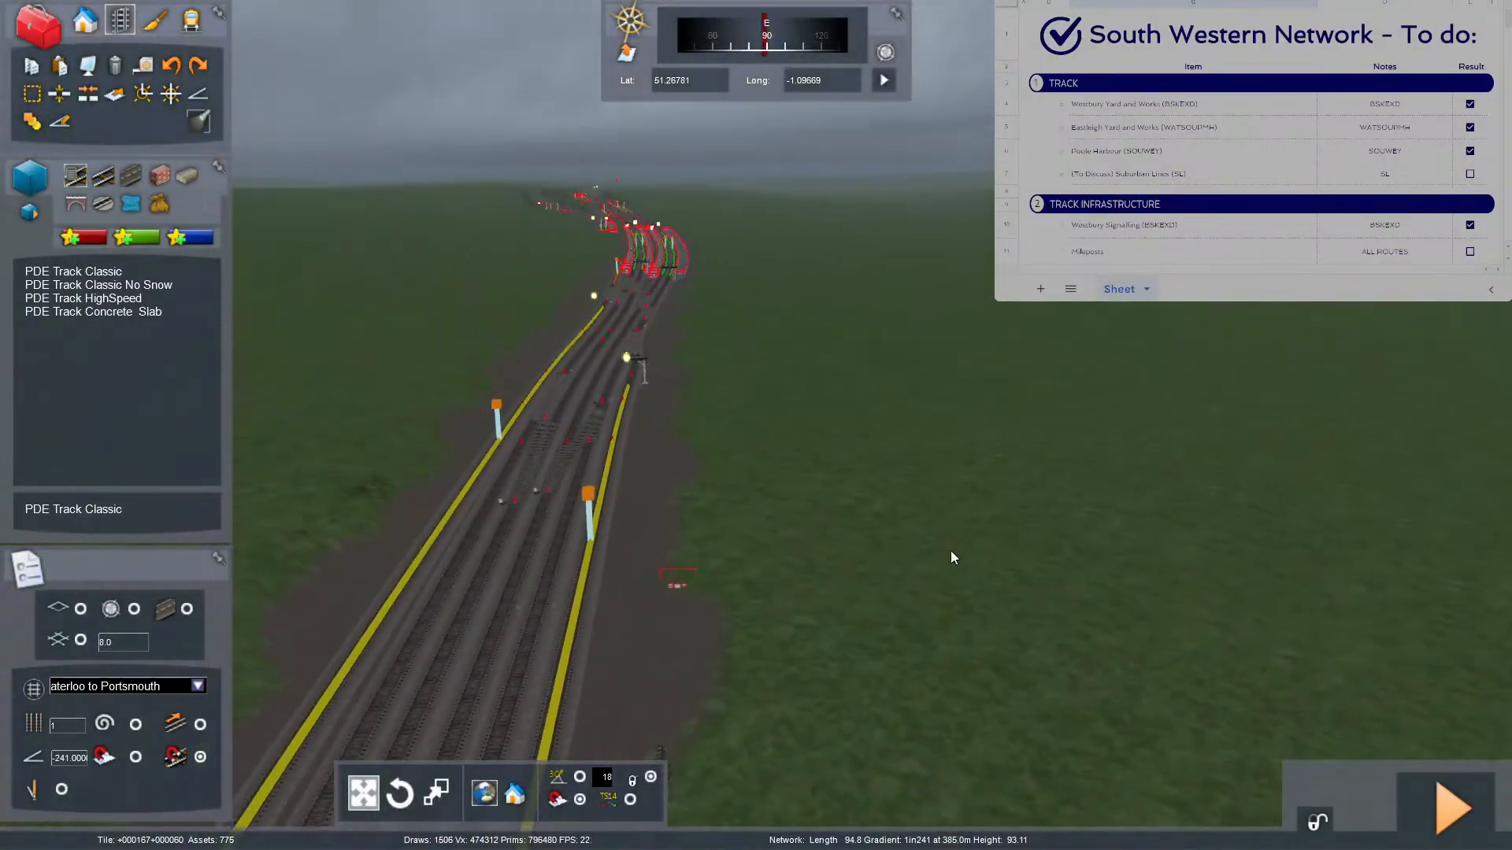
View Basingstoke and the connected main line on the 2D map.
key("9")
scroll(933, 522, "down", 10)
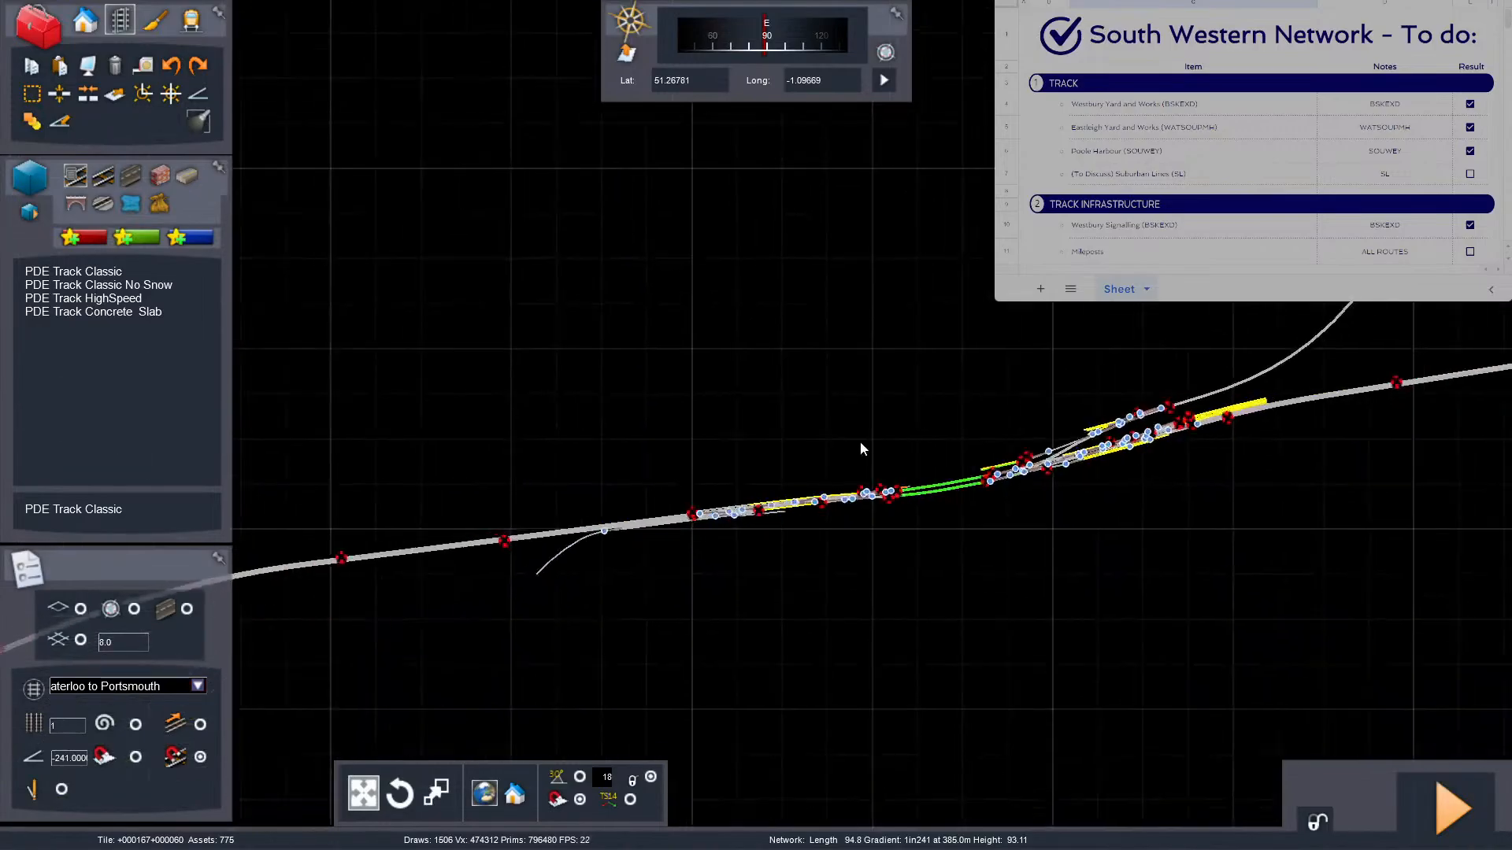
scroll(860, 436, "down", 5)
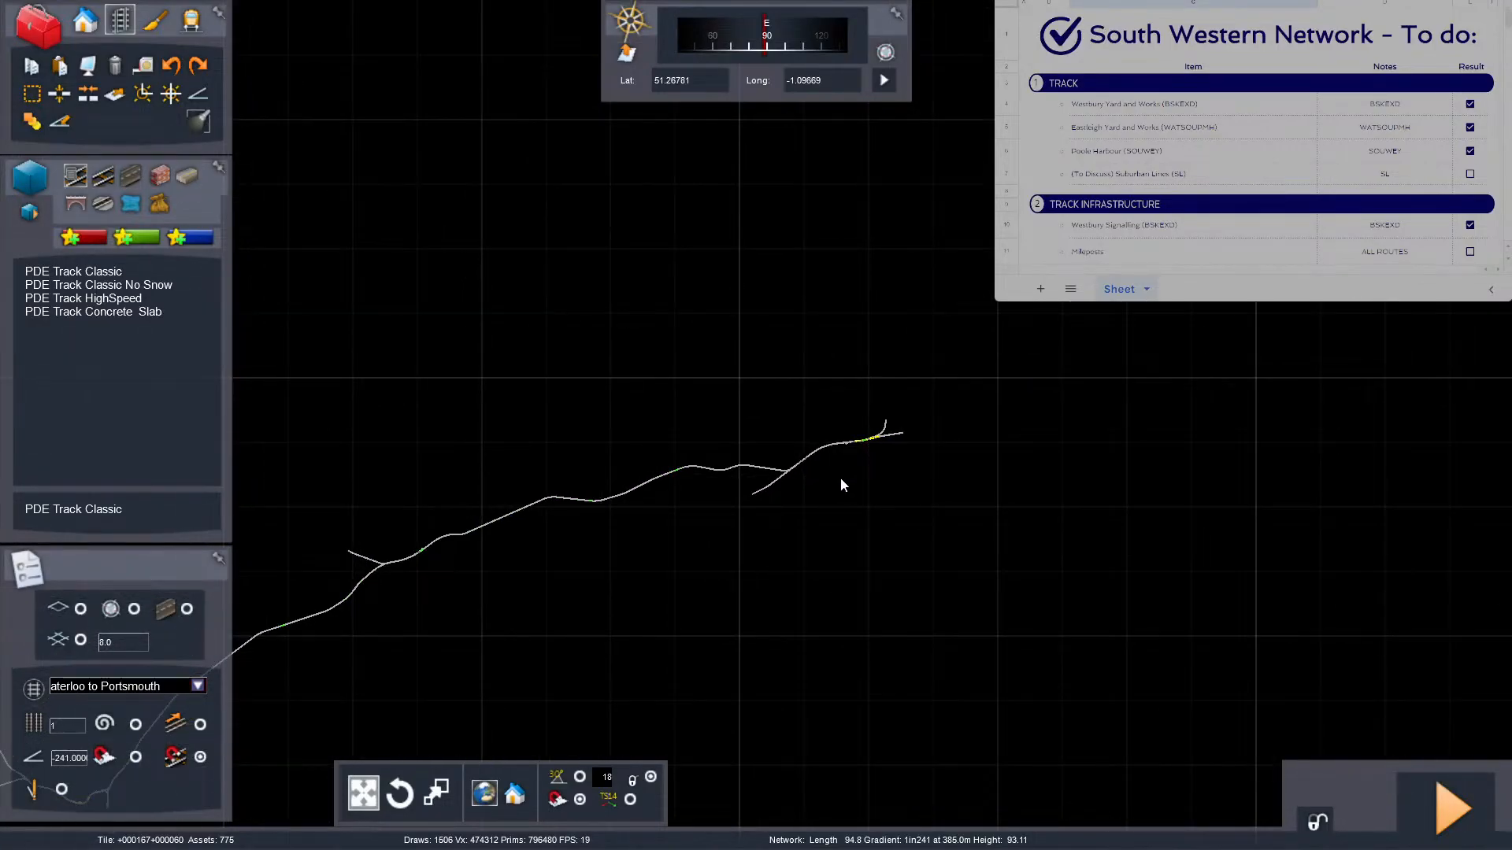
Follow the main line west from Basingstoke across the 2D map and back, examining its branches and junctions.
left_click_drag(840, 483, 1160, 358)
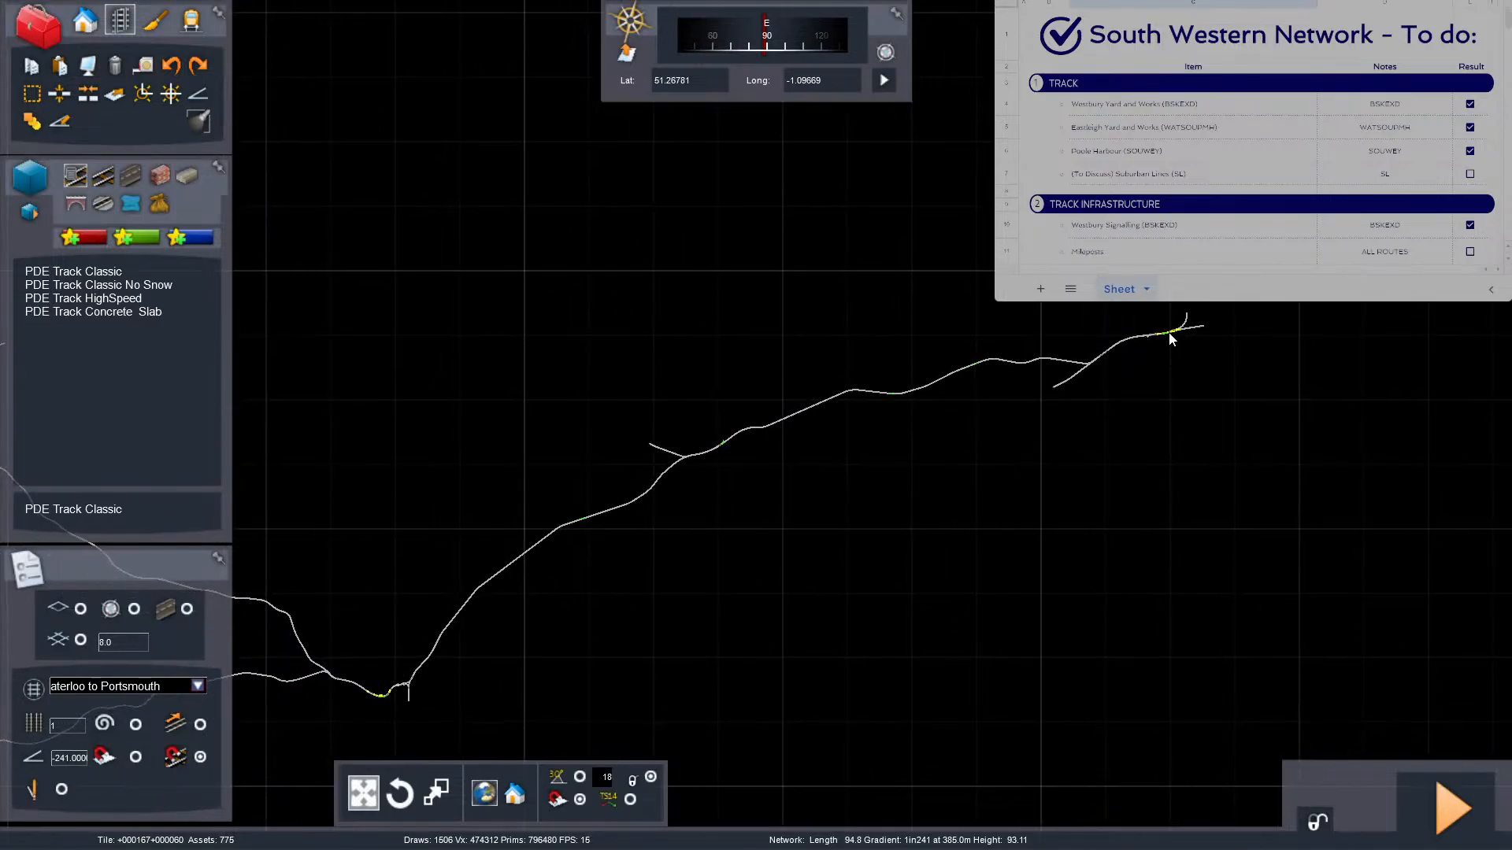
left_click_drag(789, 440, 1134, 363)
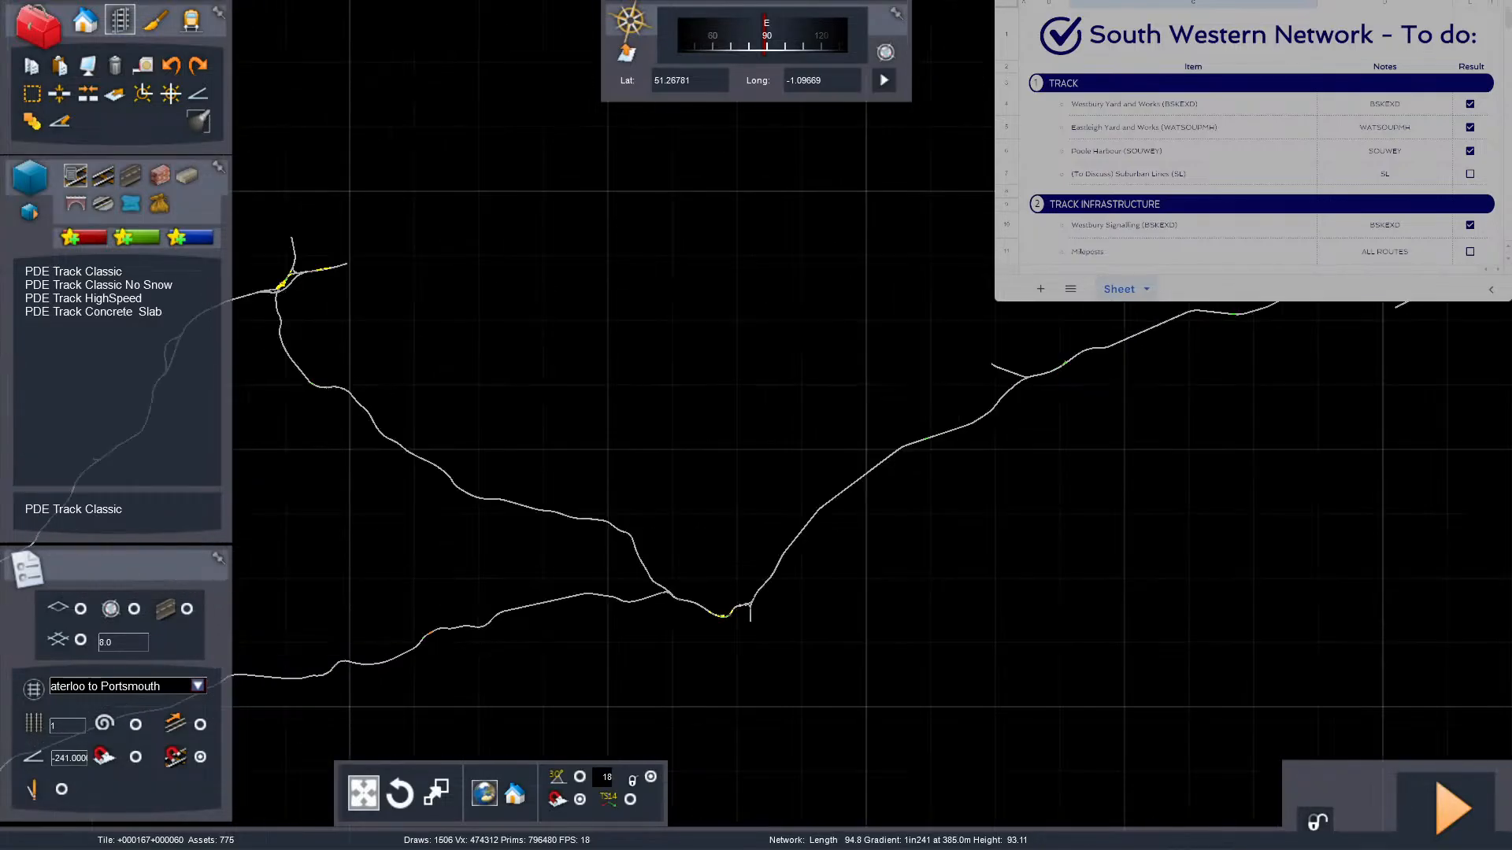
left_click_drag(748, 480, 1113, 356)
mouse_move(773, 456)
left_mouse_down()
mouse_move(1041, 392)
mouse_move(756, 440)
left_mouse_up()
left_click_drag(1242, 342, 748, 457)
left_click_drag(1204, 342, 748, 504)
left_click_drag(1218, 325, 947, 456)
left_click_drag(671, 518, 696, 497)
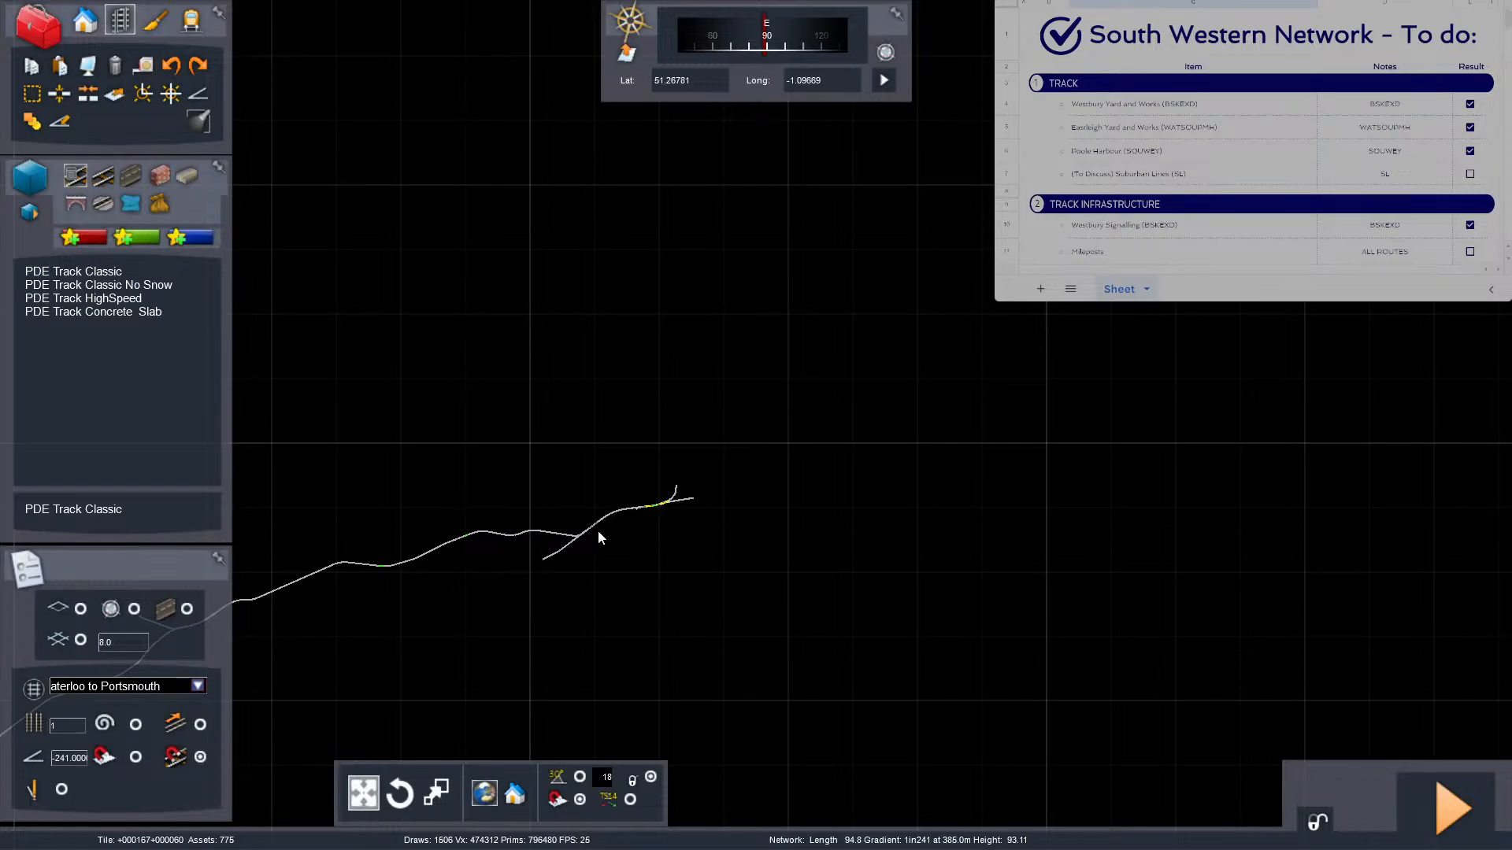
left_click_drag(620, 520, 1100, 406)
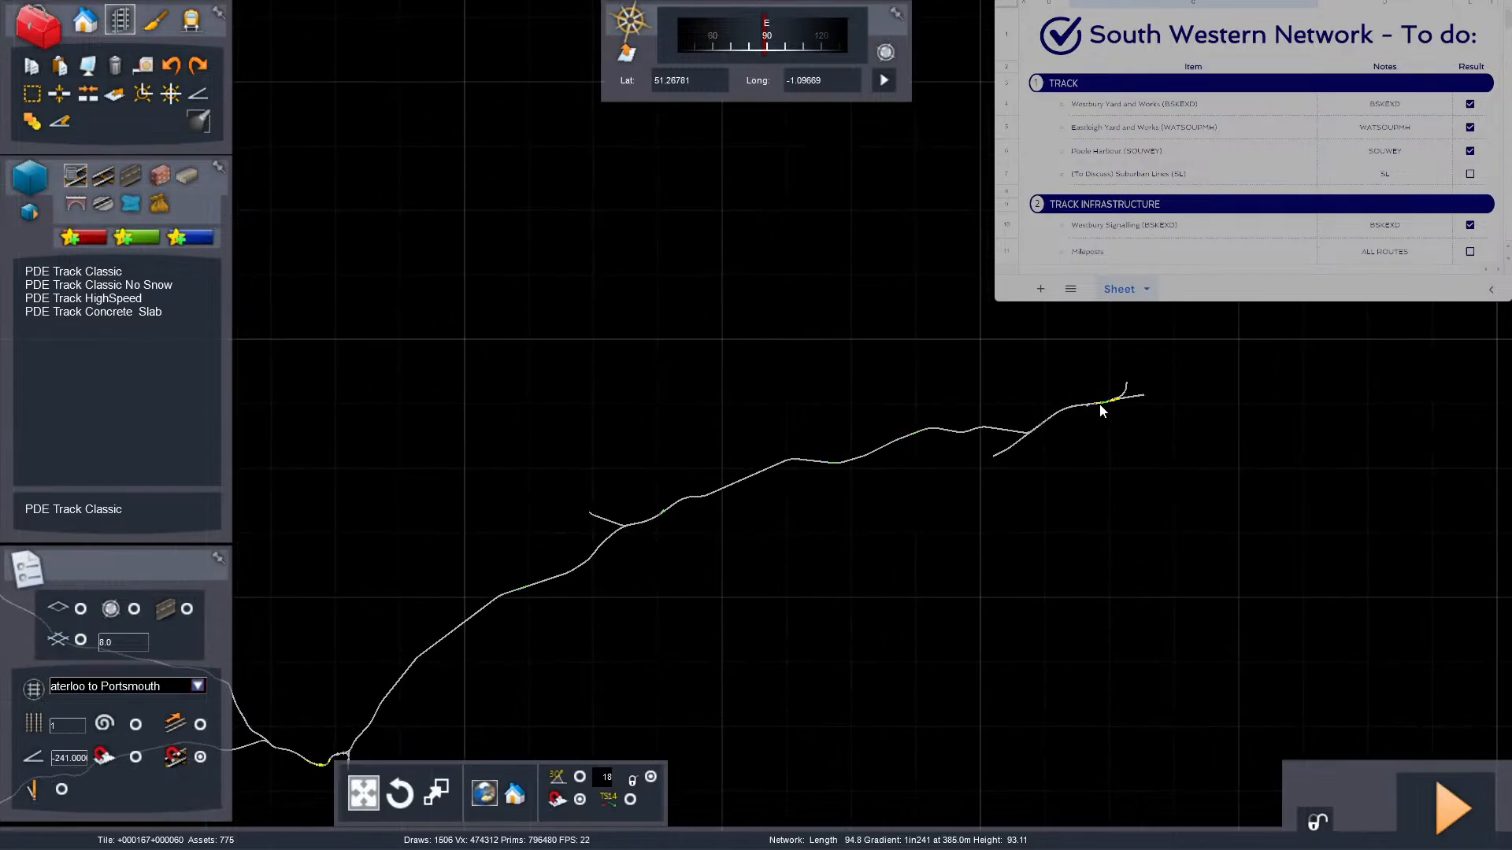
left_click_drag(1047, 360, 1402, 212)
left_click_drag(378, 708, 1250, 357)
left_click_drag(853, 510, 1362, 346)
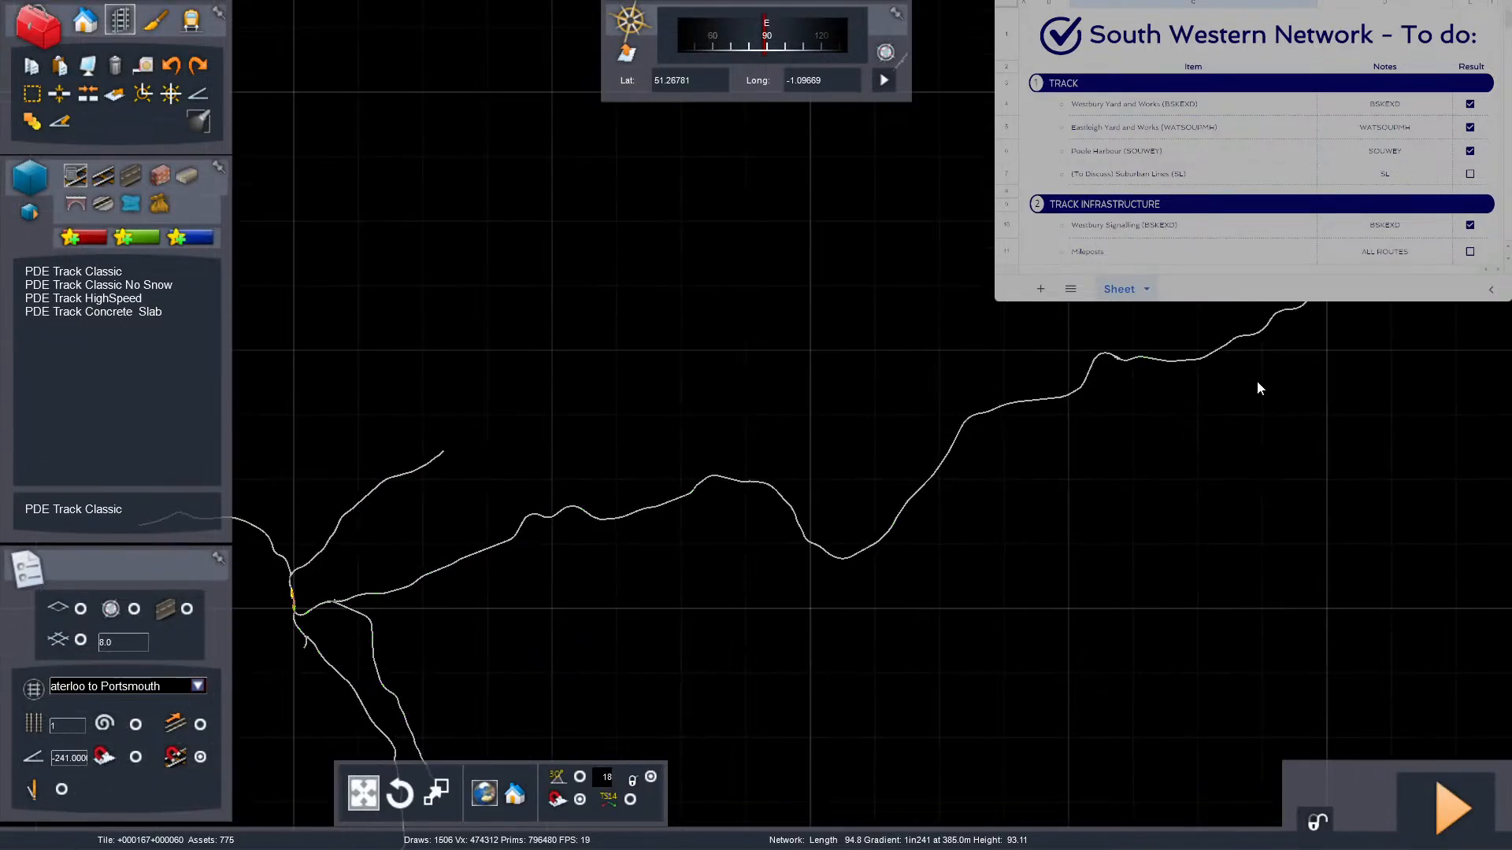
left_click_drag(500, 557, 585, 523)
right_click_drag(893, 470, 896, 411)
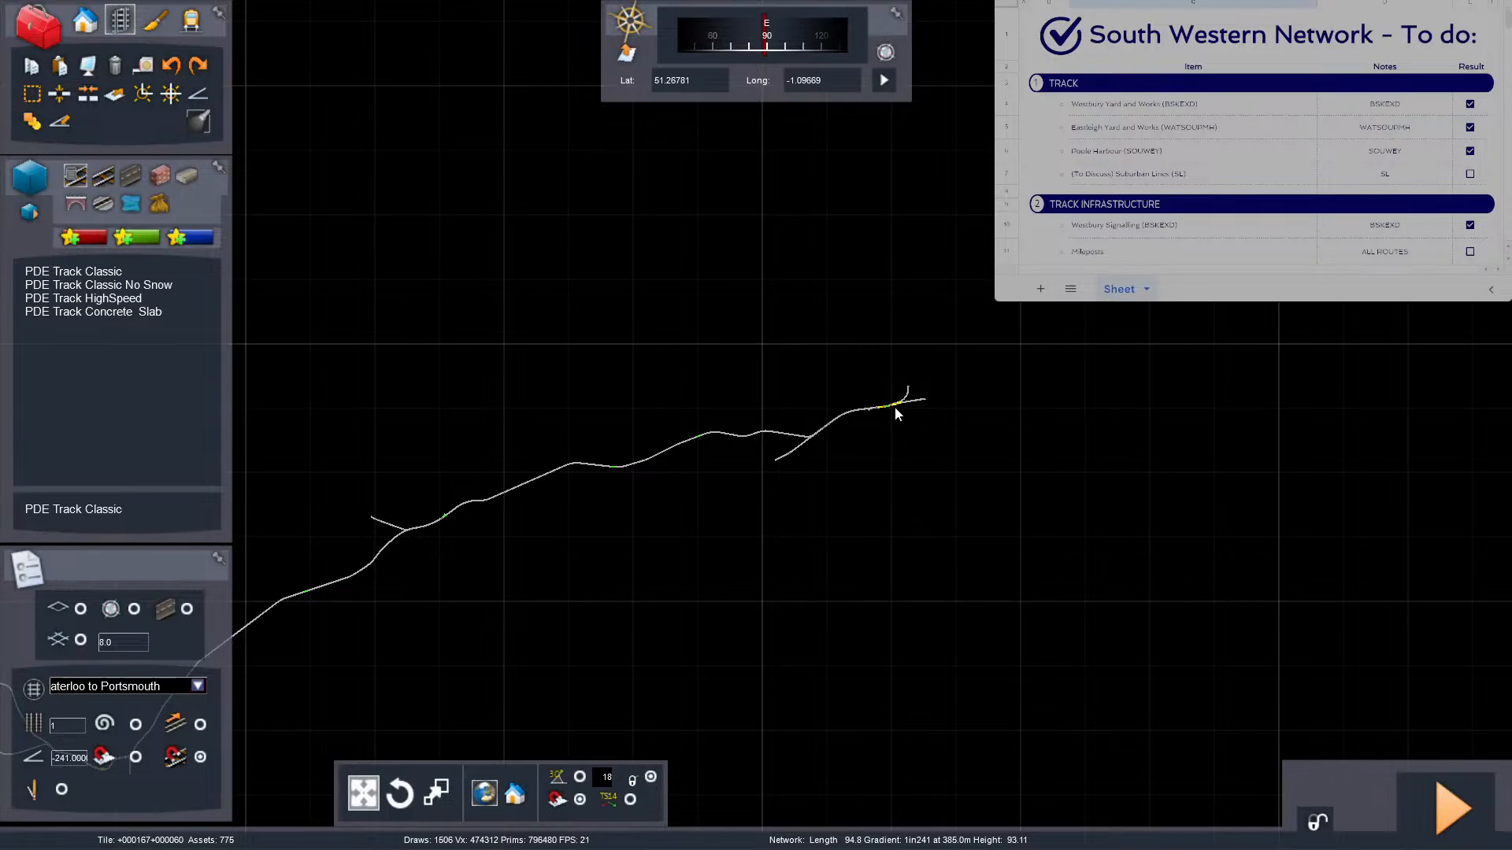
Return to the 3D view and conform the terrain to the partly buried siding end south of the Basingstoke main line.
key("9")
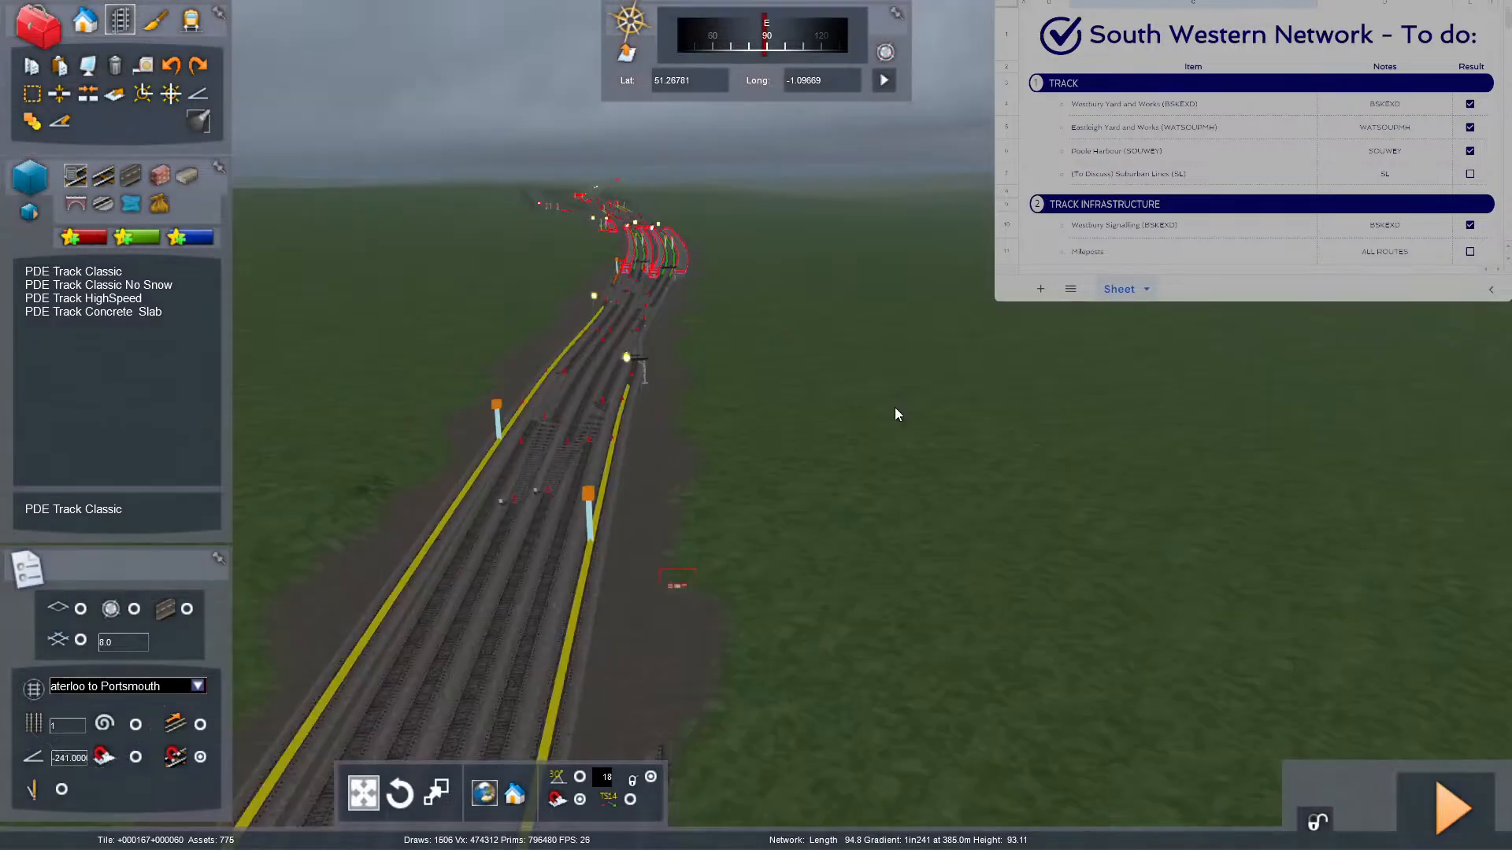
key("Left")
key("Down")
right_click_drag(811, 501, 868, 499)
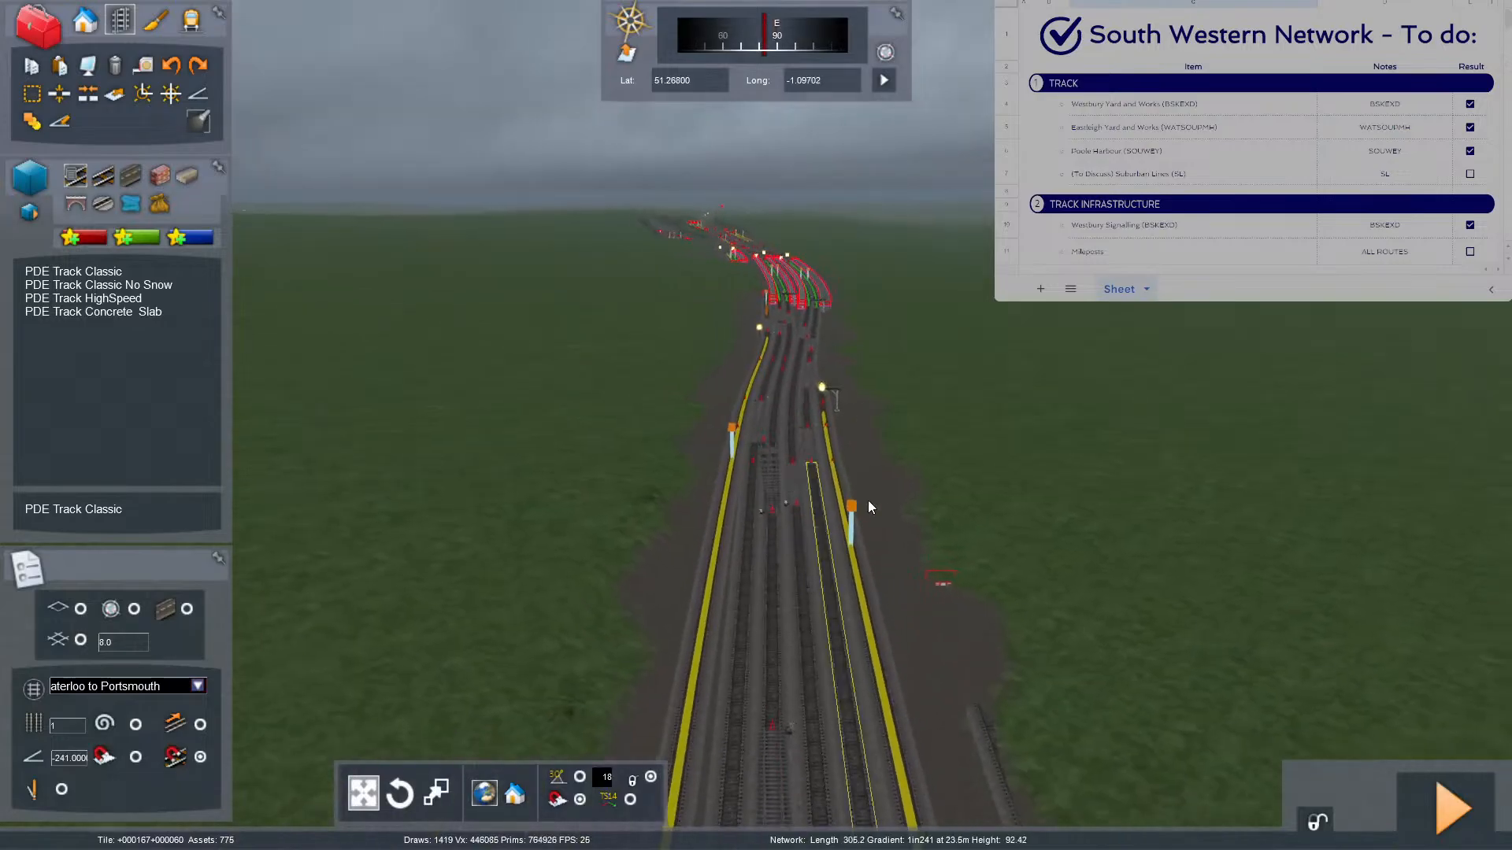
right_click_drag(959, 511, 1331, 657)
key("Up")
key("Down")
key("Up")
left_click(154, 18)
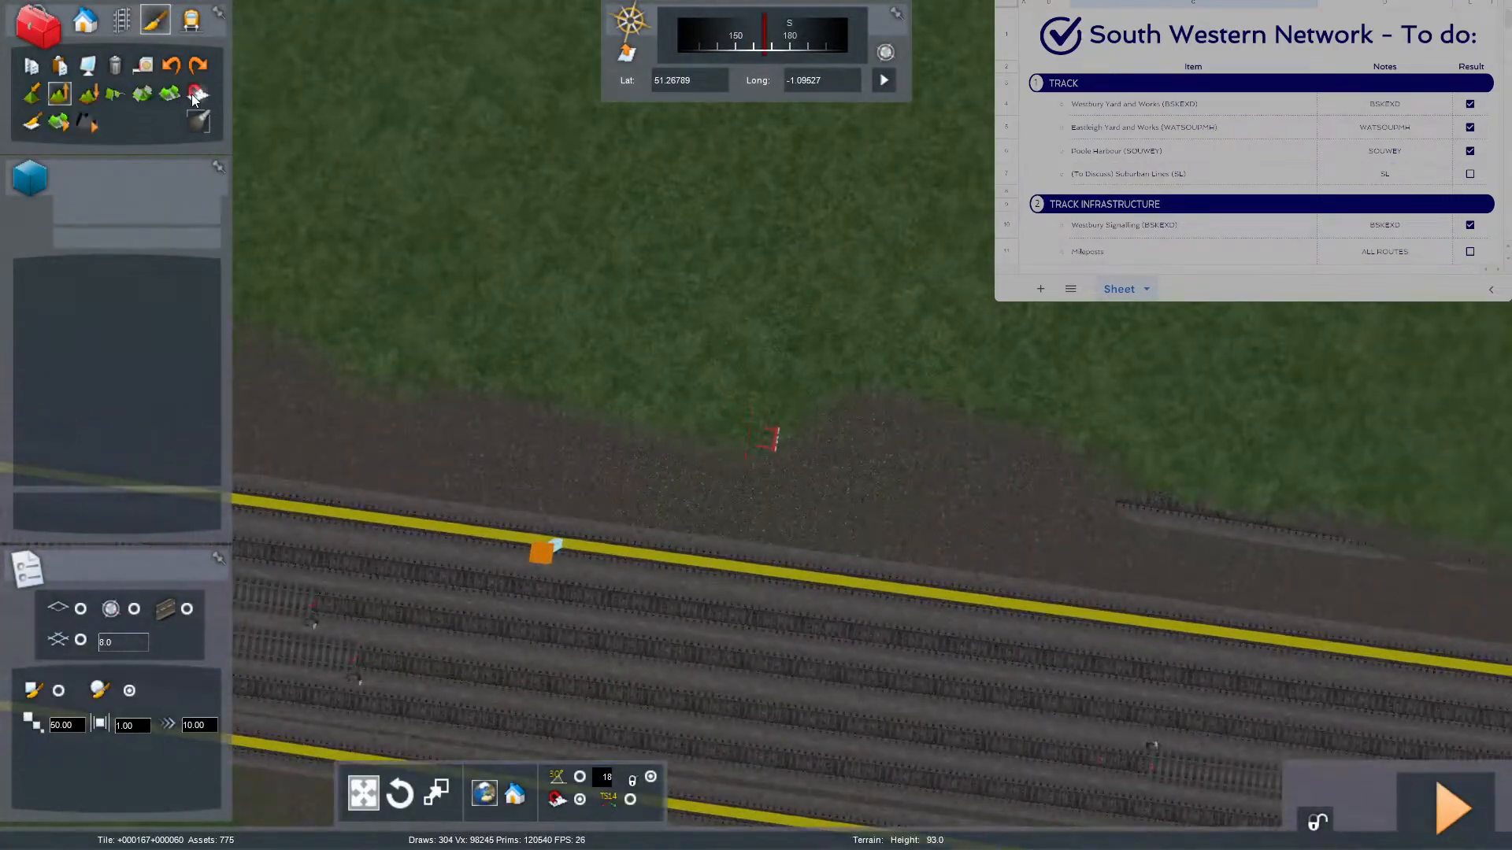
mouse_move(1192, 520)
left_mouse_down()
mouse_move(801, 438)
mouse_move(890, 447)
left_mouse_up()
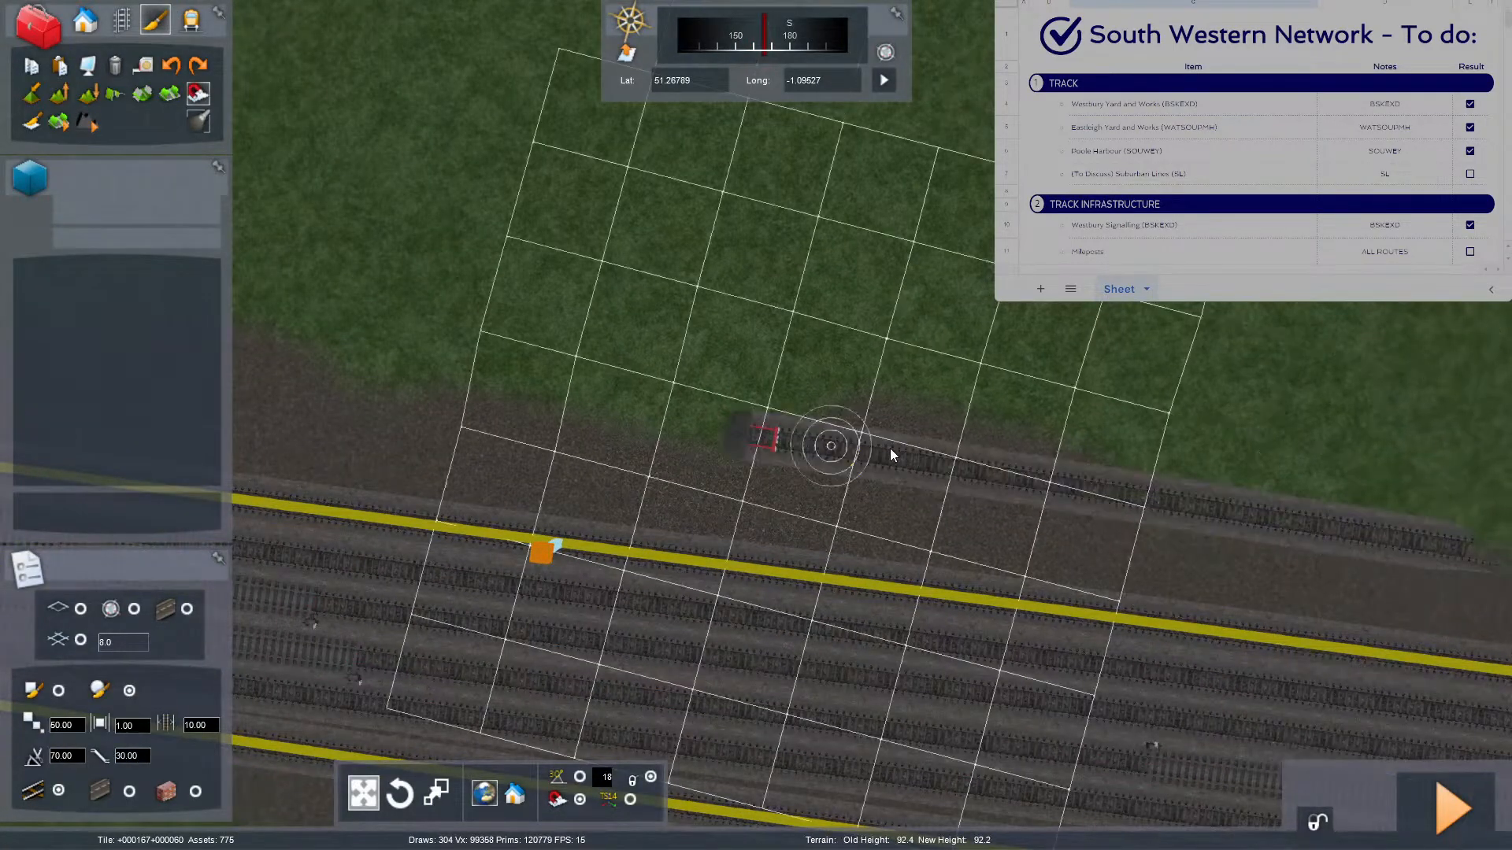
Continue conforming the terrain to the outer siding westward, past the buffer stops and up to the junction.
mouse_move(890, 447)
right_mouse_down()
mouse_move(1212, 449)
mouse_move(767, 569)
right_mouse_up()
key("Up")
mouse_move(767, 569)
left_mouse_down()
mouse_move(740, 432)
mouse_move(740, 203)
left_mouse_up()
right_click_drag(741, 203, 783, 190)
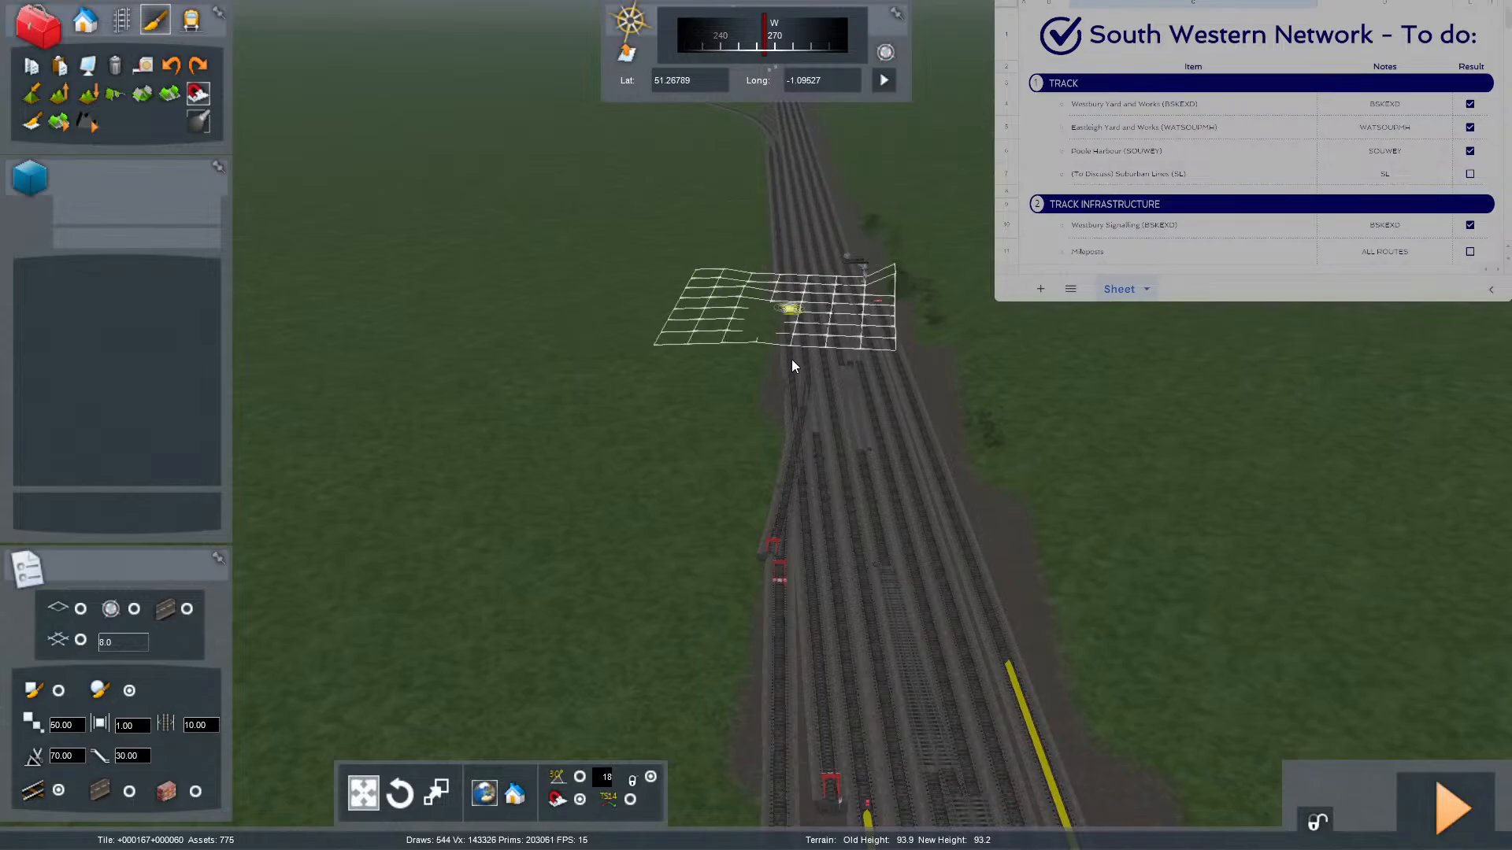
mouse_move(778, 494)
left_mouse_down()
mouse_move(777, 548)
mouse_move(805, 560)
left_mouse_up()
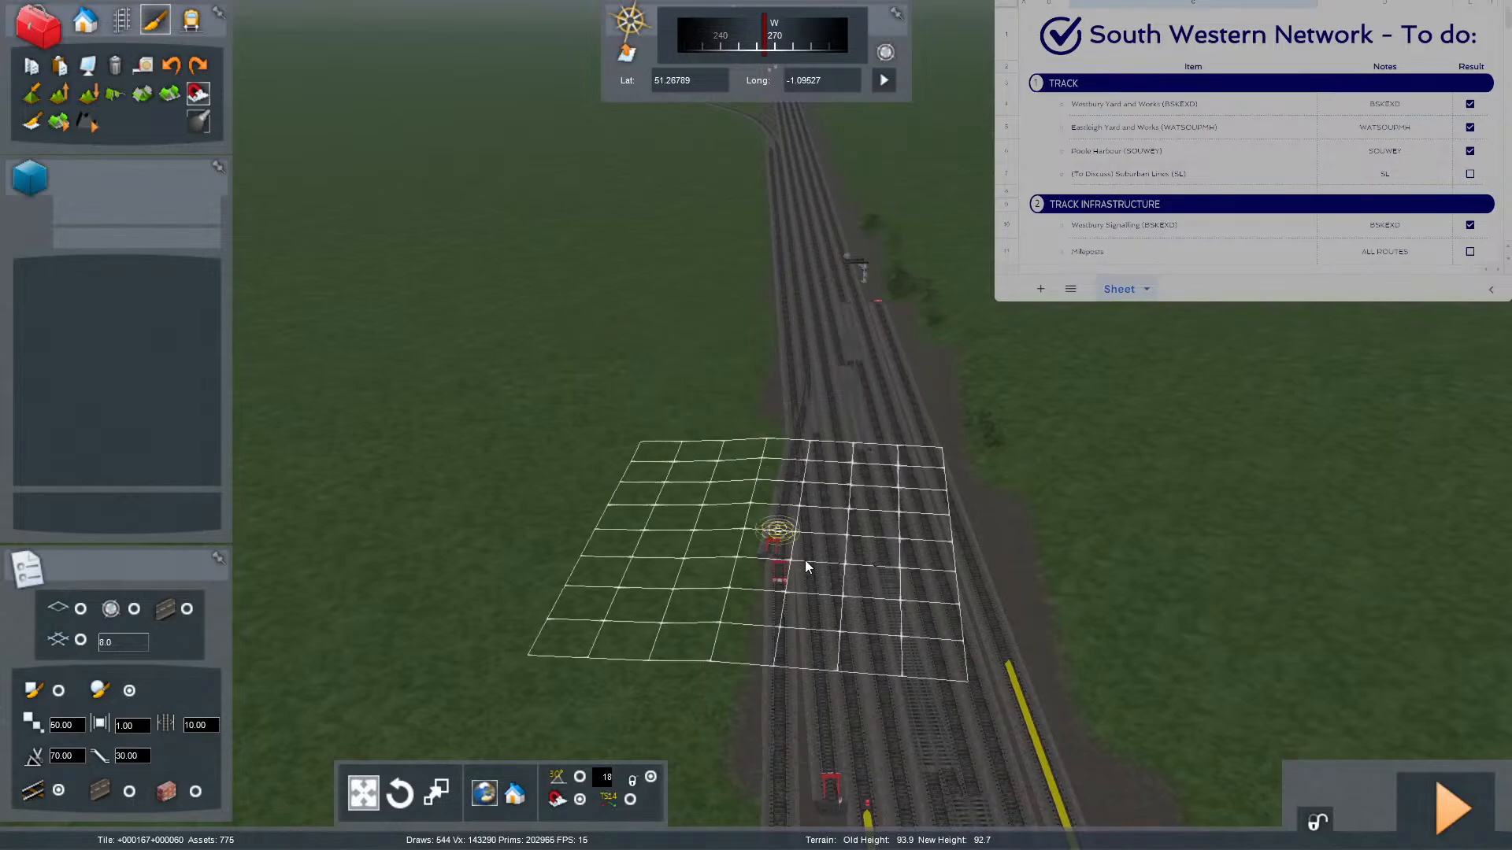
Extend the outer stub siding a short way east with PDE Track Classic and weld the track joint between the facing buffer stops.
key("Up")
mouse_move(804, 559)
right_mouse_down()
mouse_move(827, 598)
mouse_move(803, 611)
right_mouse_up()
key("Up")
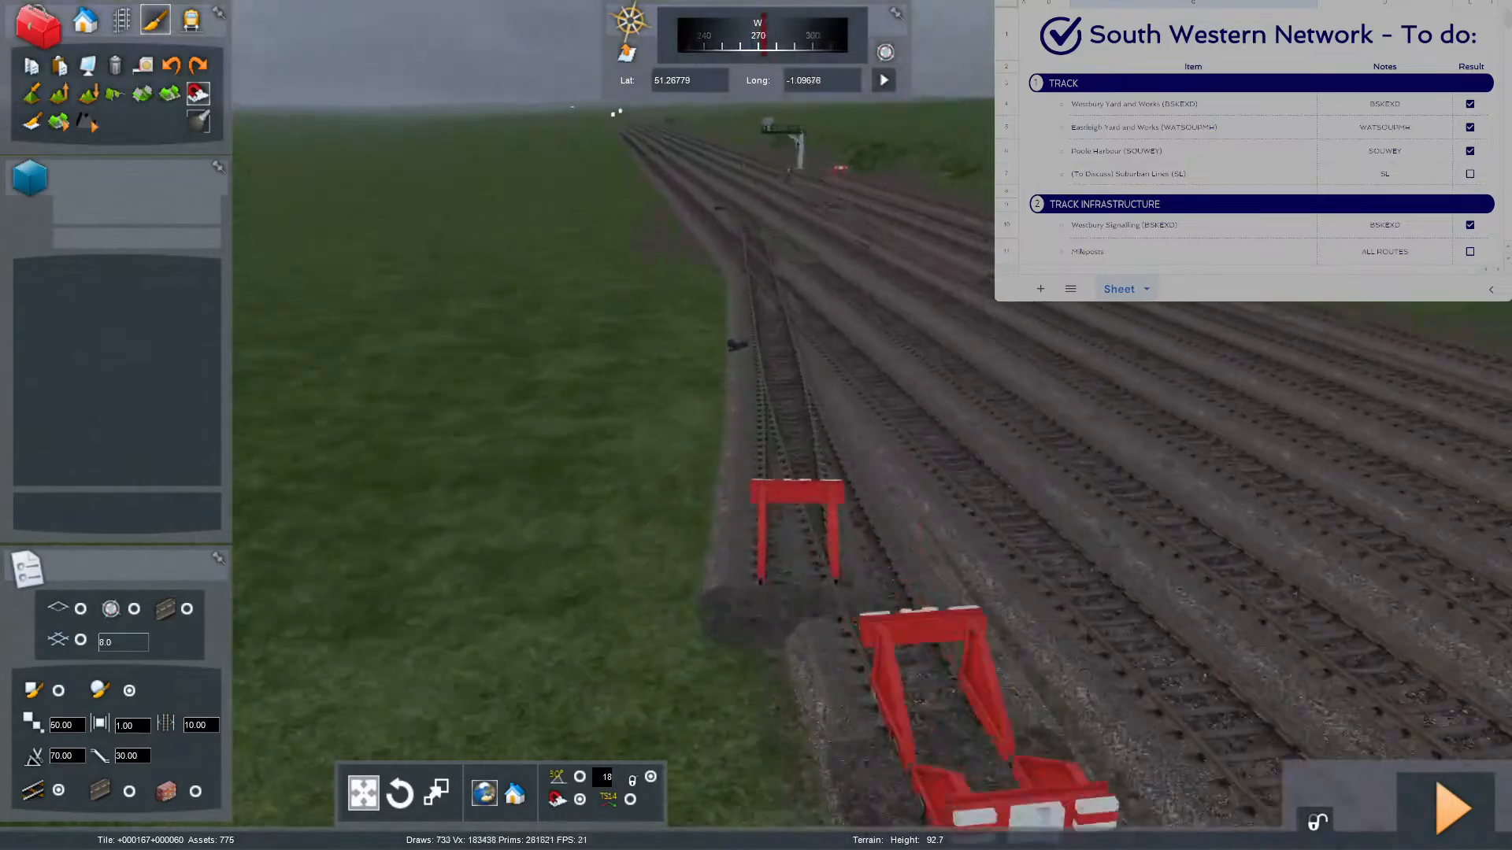
right_click_drag(756, 425, 567, 543)
mouse_move(729, 462)
right_mouse_down()
mouse_move(795, 465)
mouse_move(729, 462)
right_mouse_up()
key("Up")
left_click(119, 21)
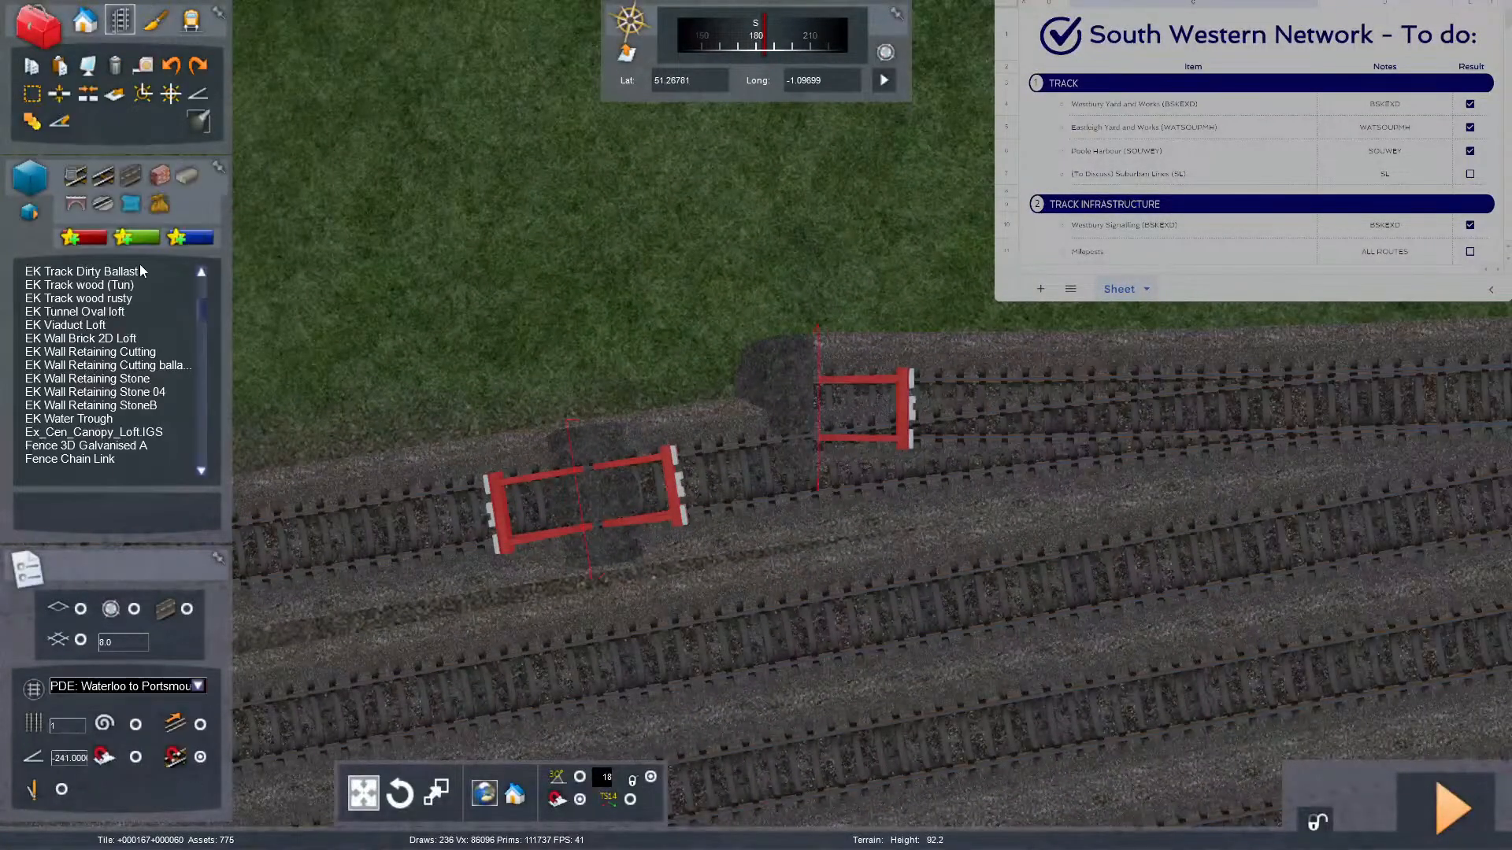
left_click(74, 180)
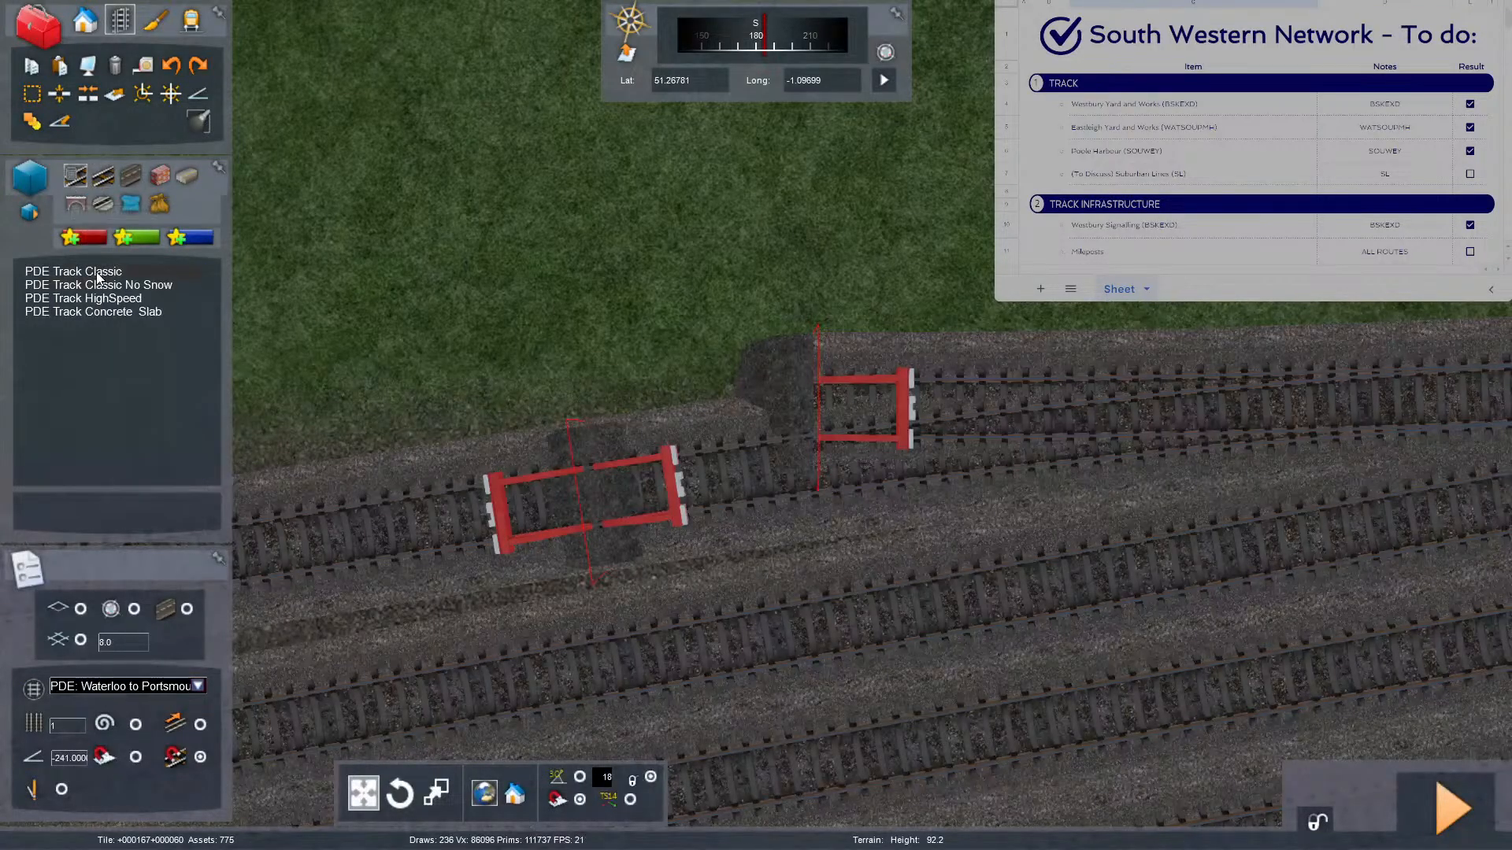
left_click(99, 273)
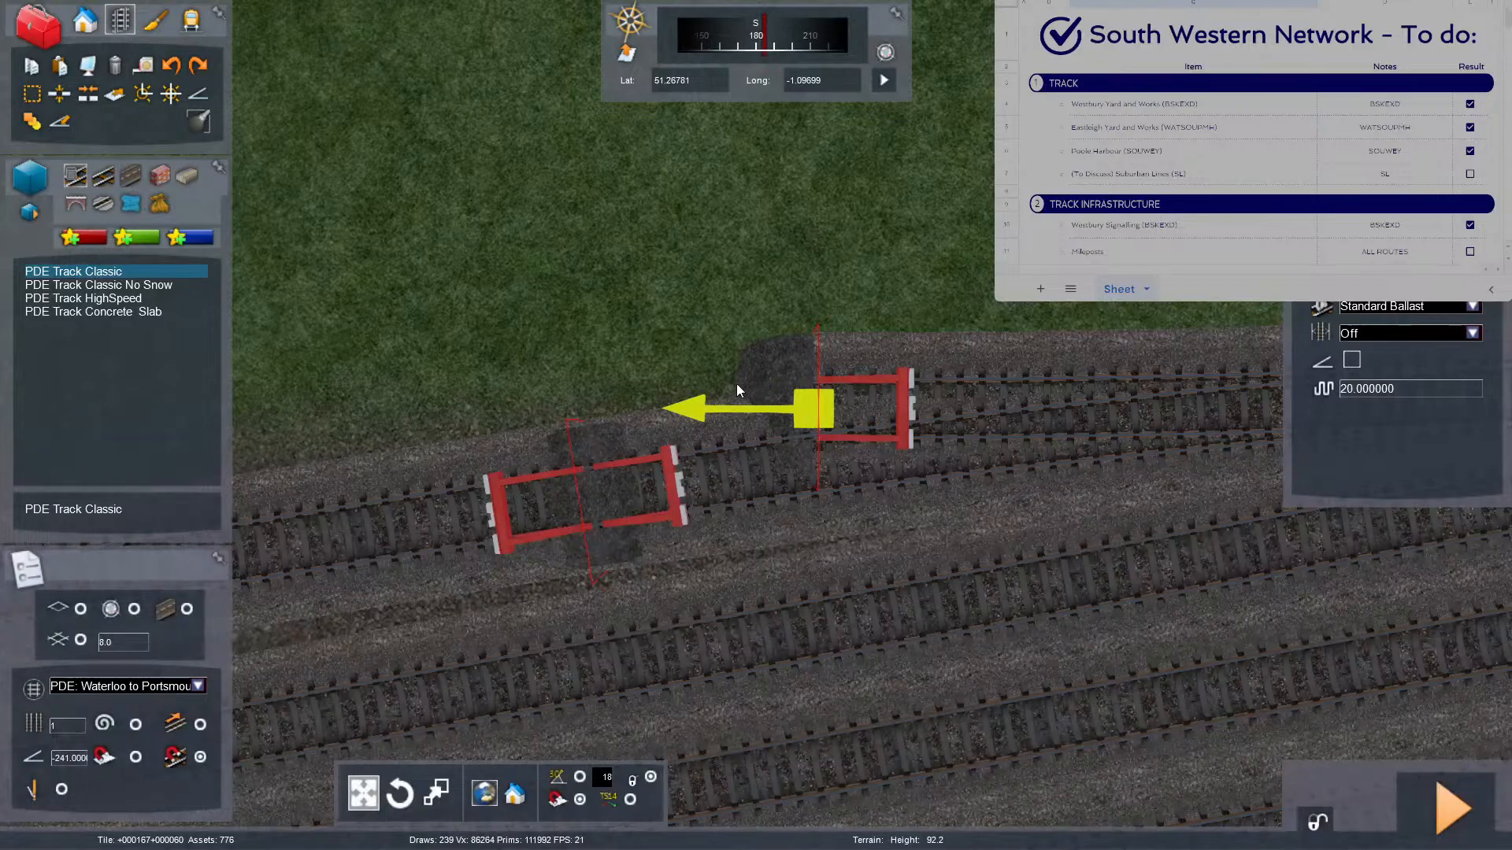
left_click(725, 386)
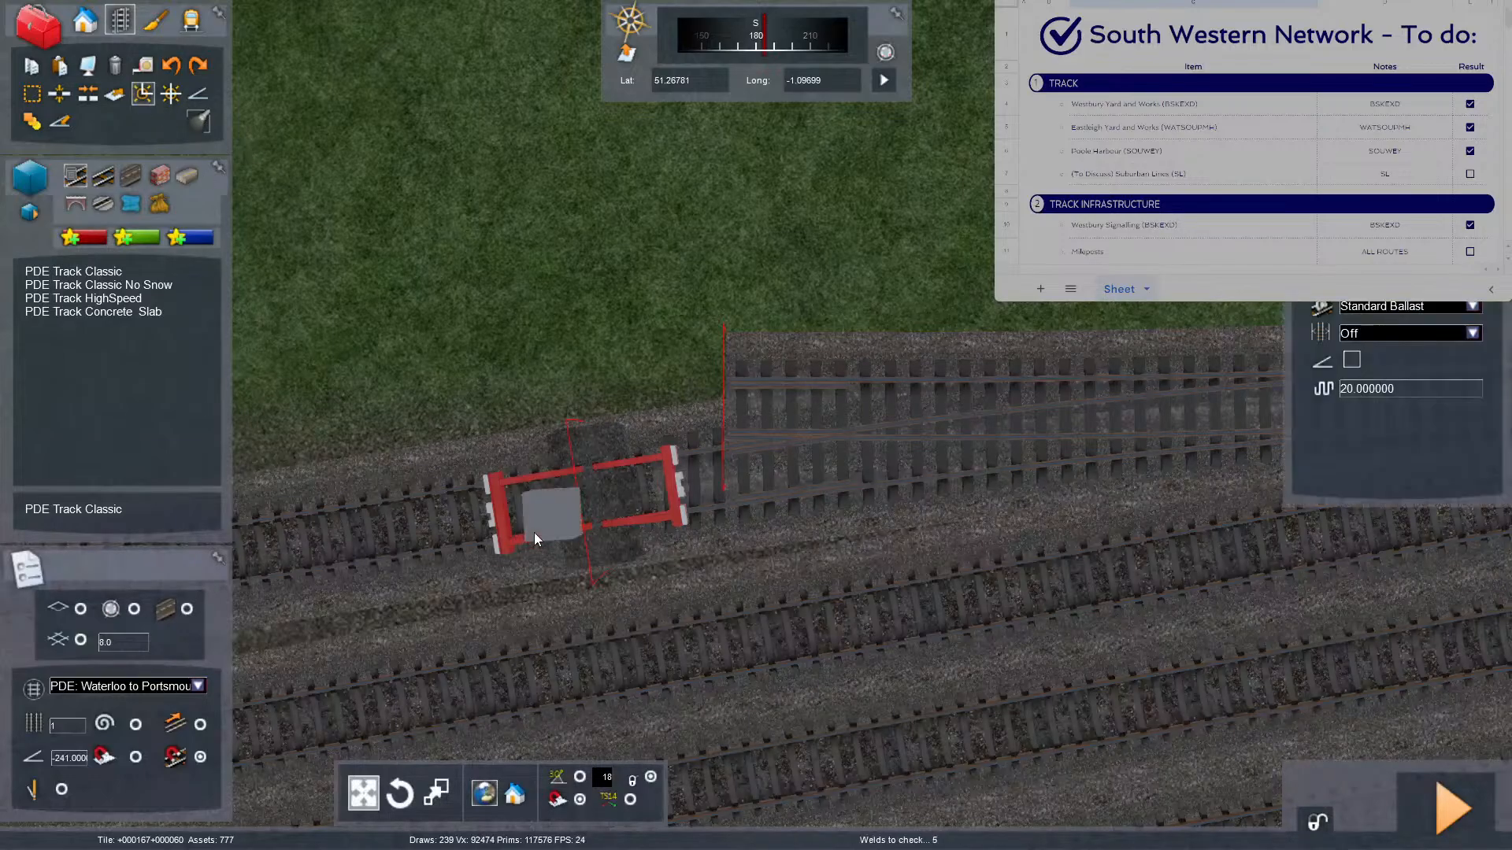
left_click(534, 533)
right_click(767, 589)
Show the aerial imagery over the yard and extend the outer siding about 40 m east from its buffer stop with PDE Track Classic.
mouse_move(767, 589)
right_mouse_down()
mouse_move(504, 583)
mouse_move(767, 347)
mouse_move(787, 583)
right_mouse_up()
key("Down")
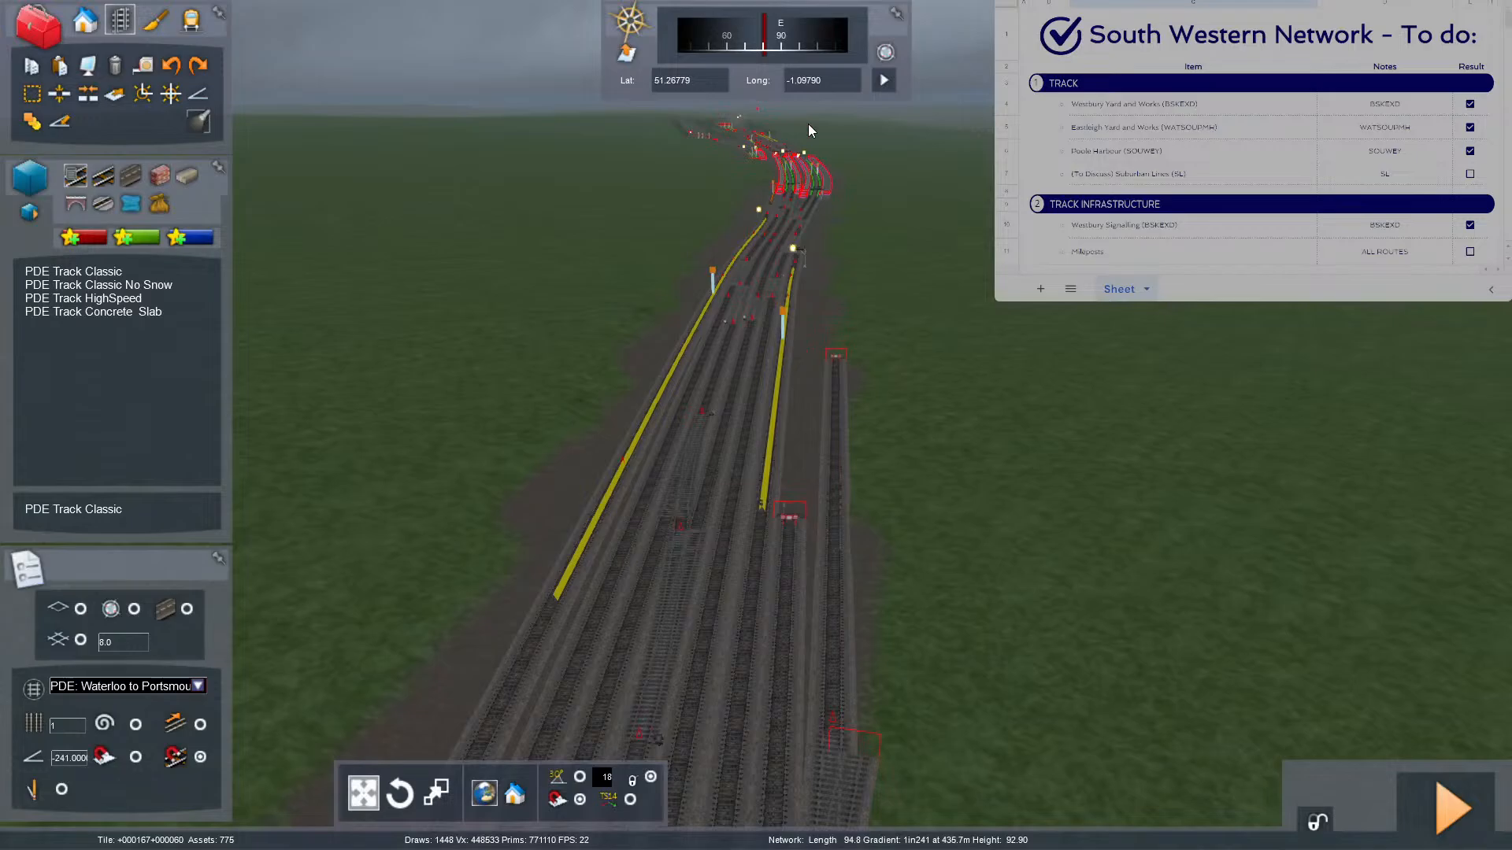
mouse_move(957, 358)
right_mouse_down()
mouse_move(1213, 488)
mouse_move(1165, 480)
mouse_move(948, 347)
right_mouse_up()
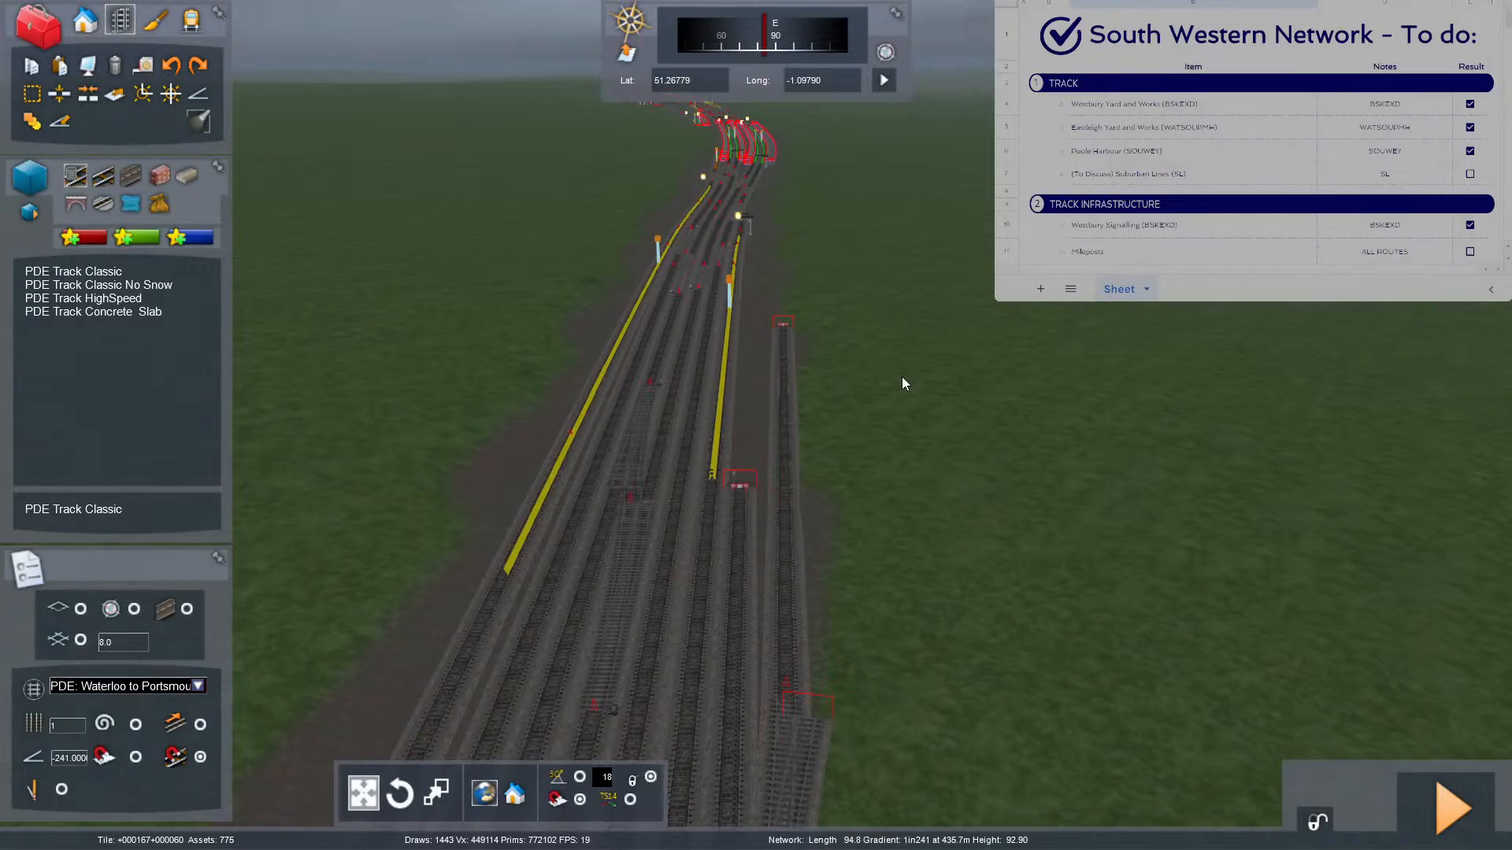
right_click_drag(952, 347, 1181, 536)
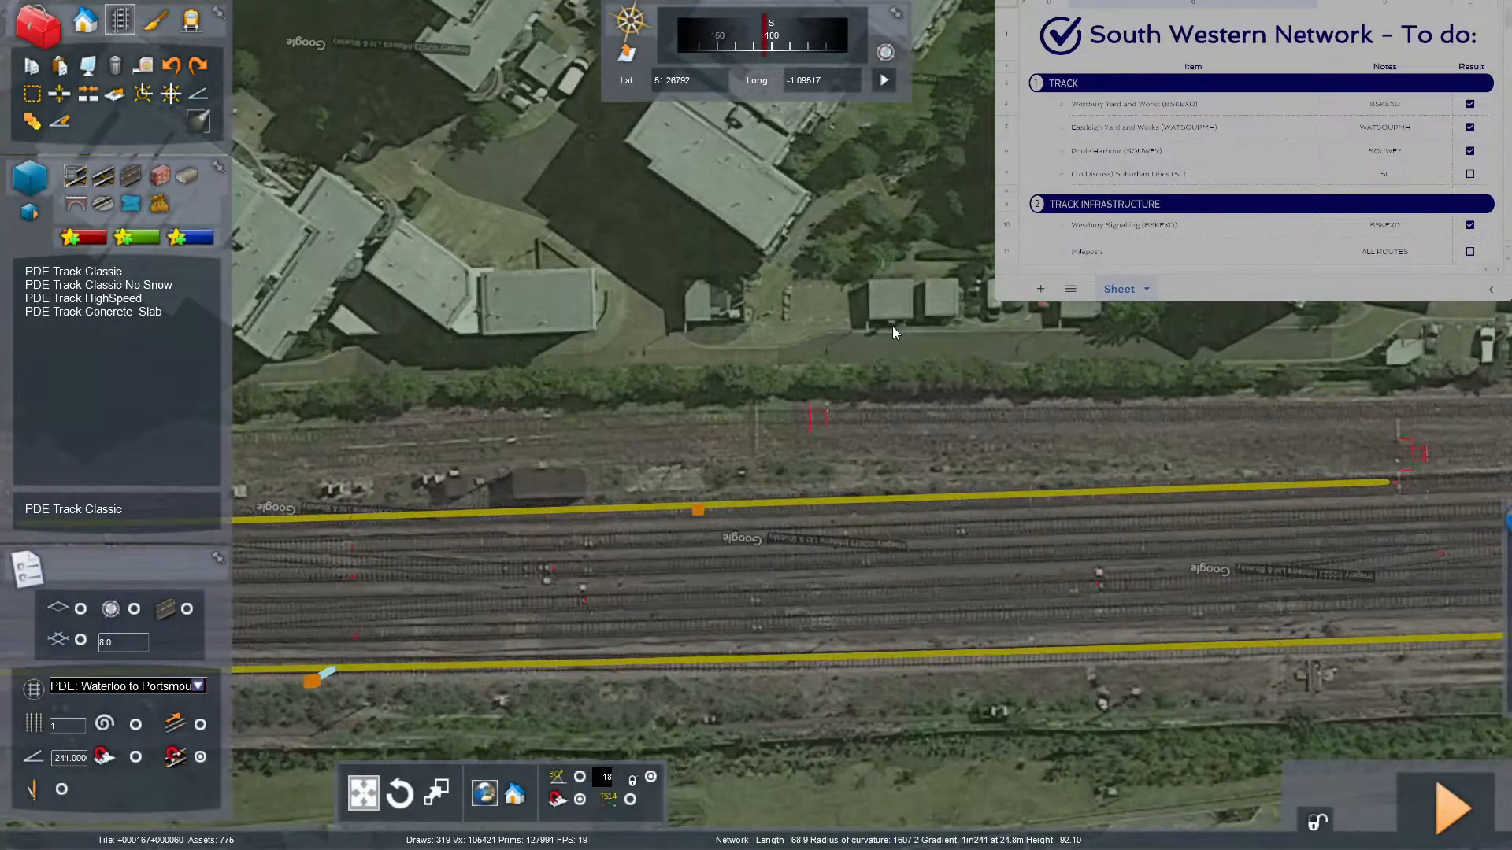
scroll(893, 326, "down", 1)
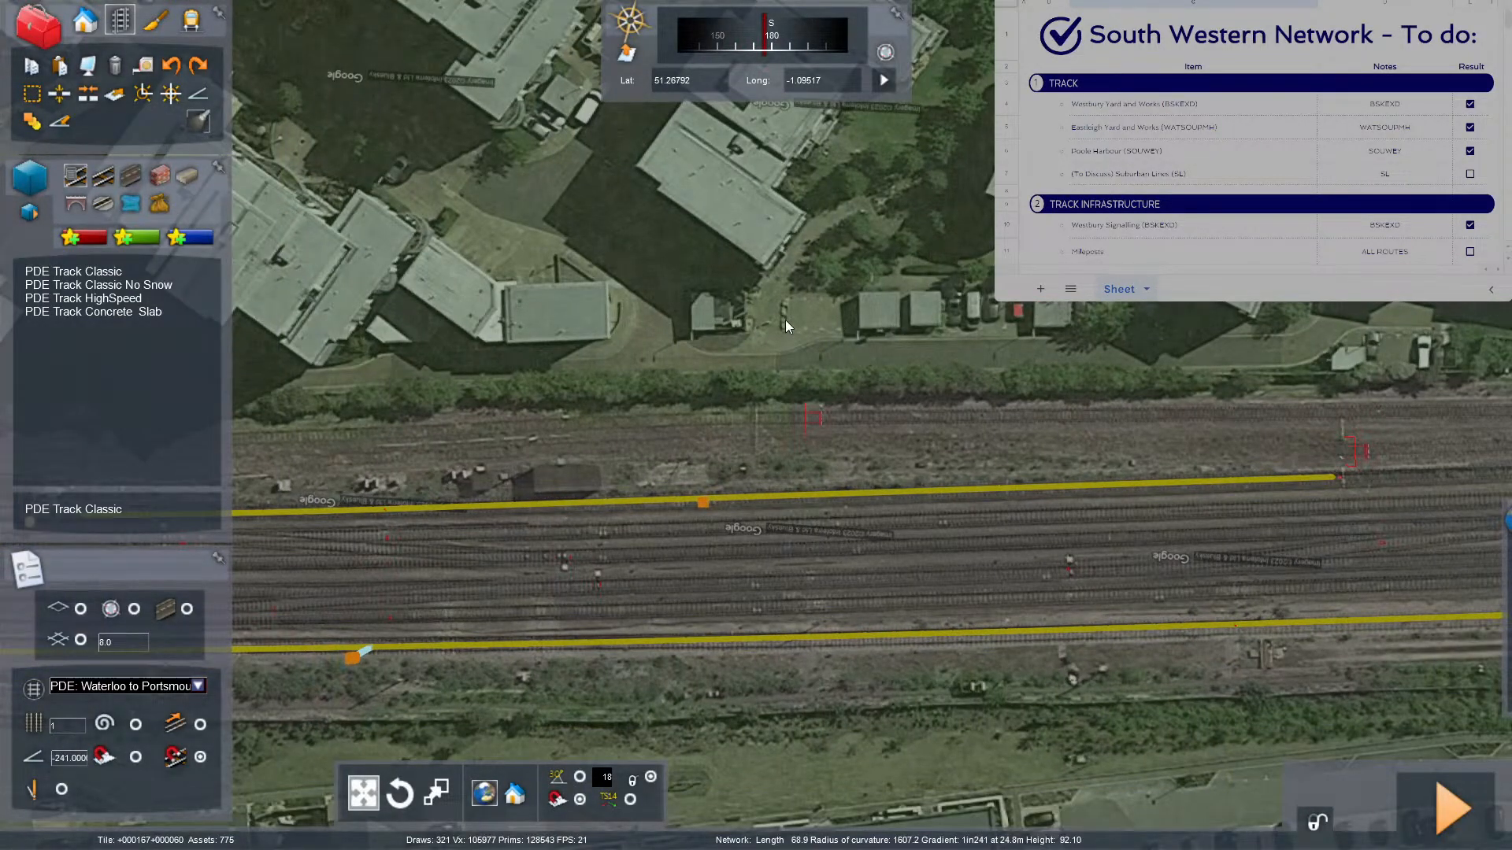
scroll(732, 354, "up", 1)
key("Left")
key("Left")
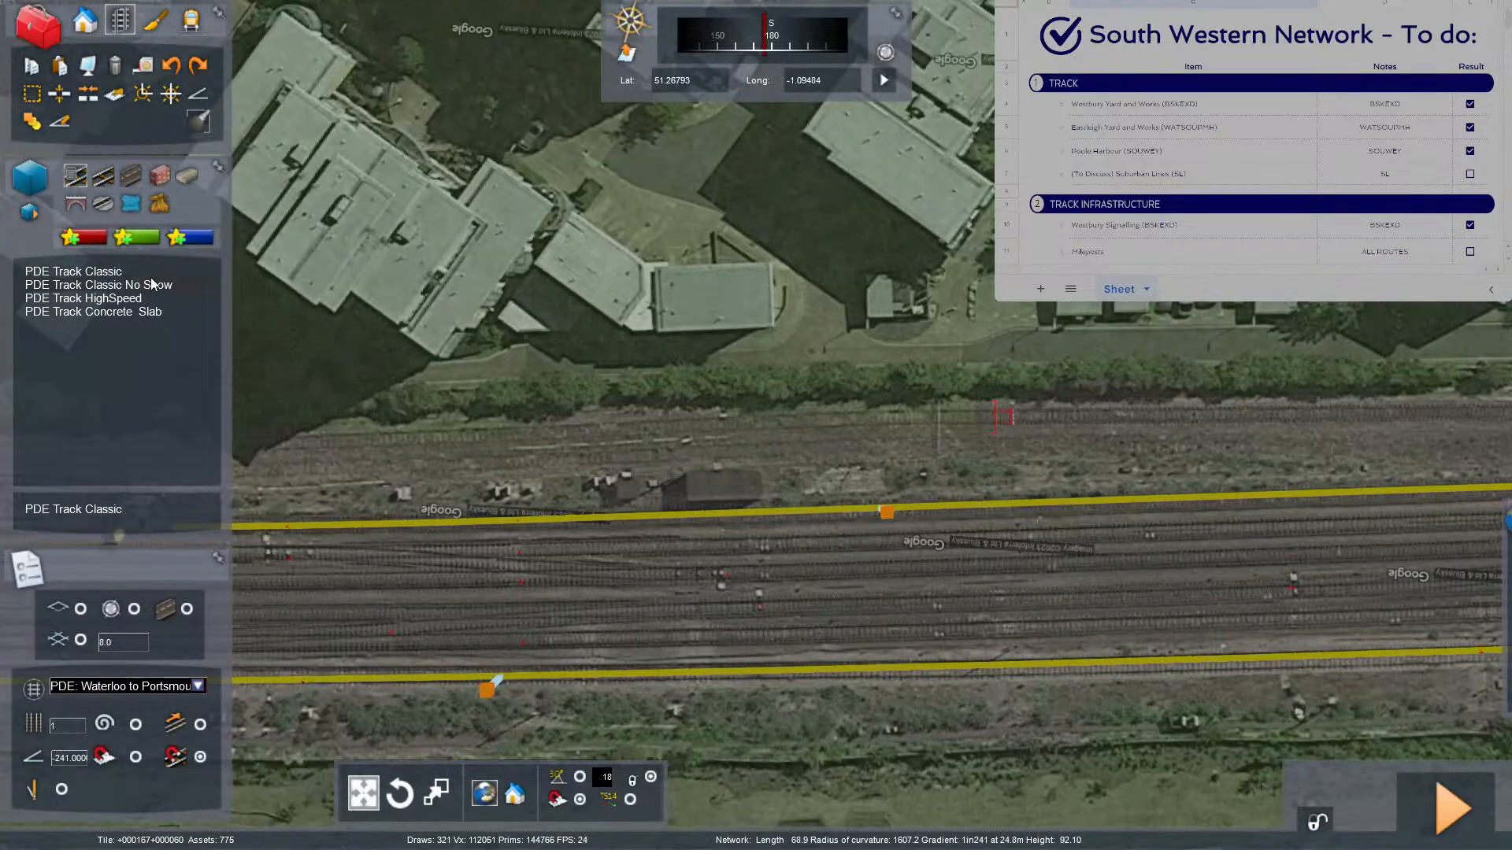
left_click(149, 276)
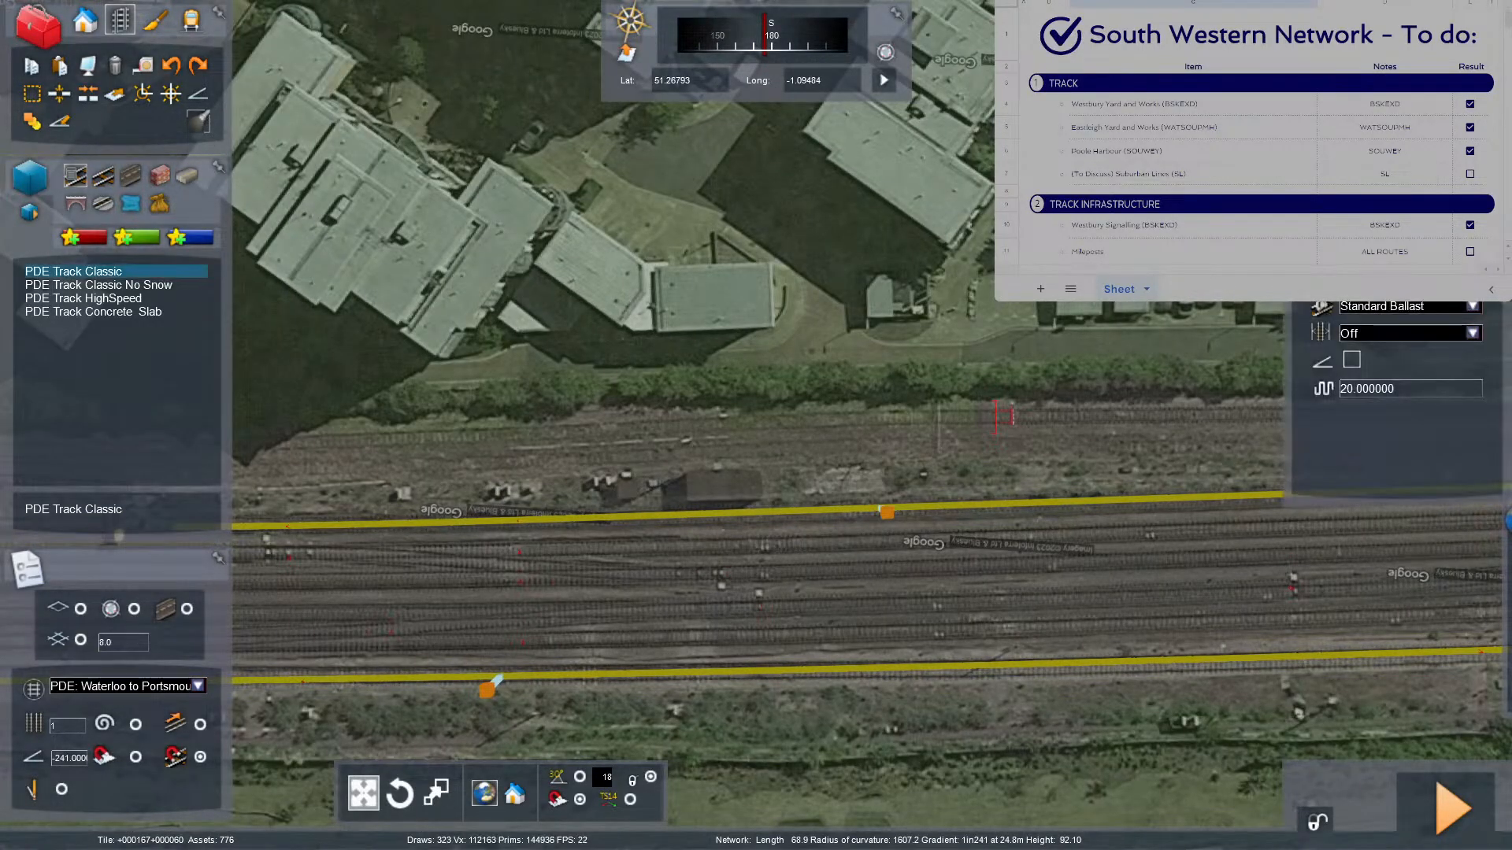
key("Left")
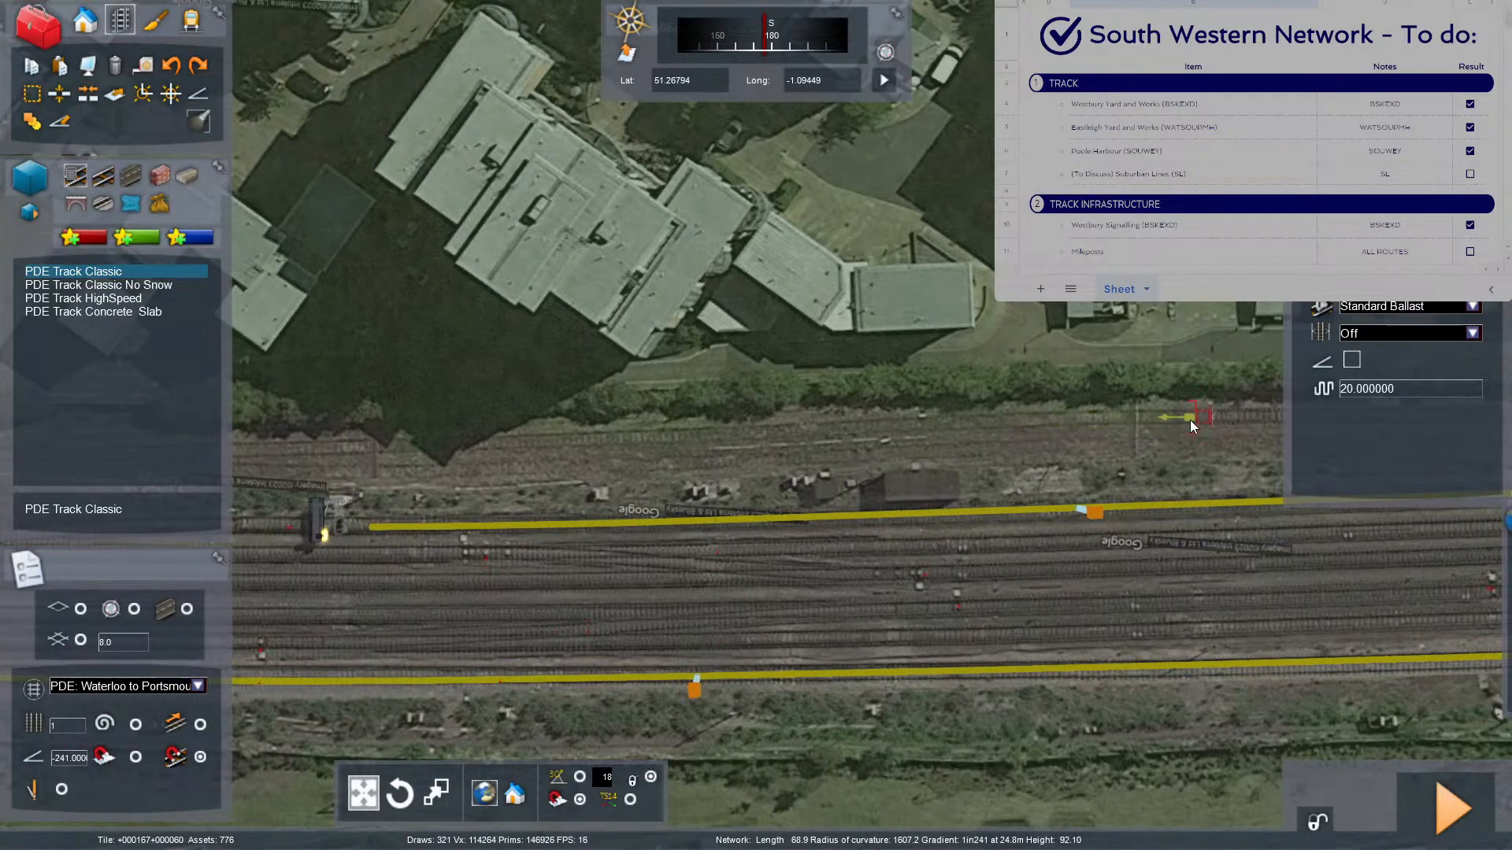
left_click_drag(1190, 422, 871, 426)
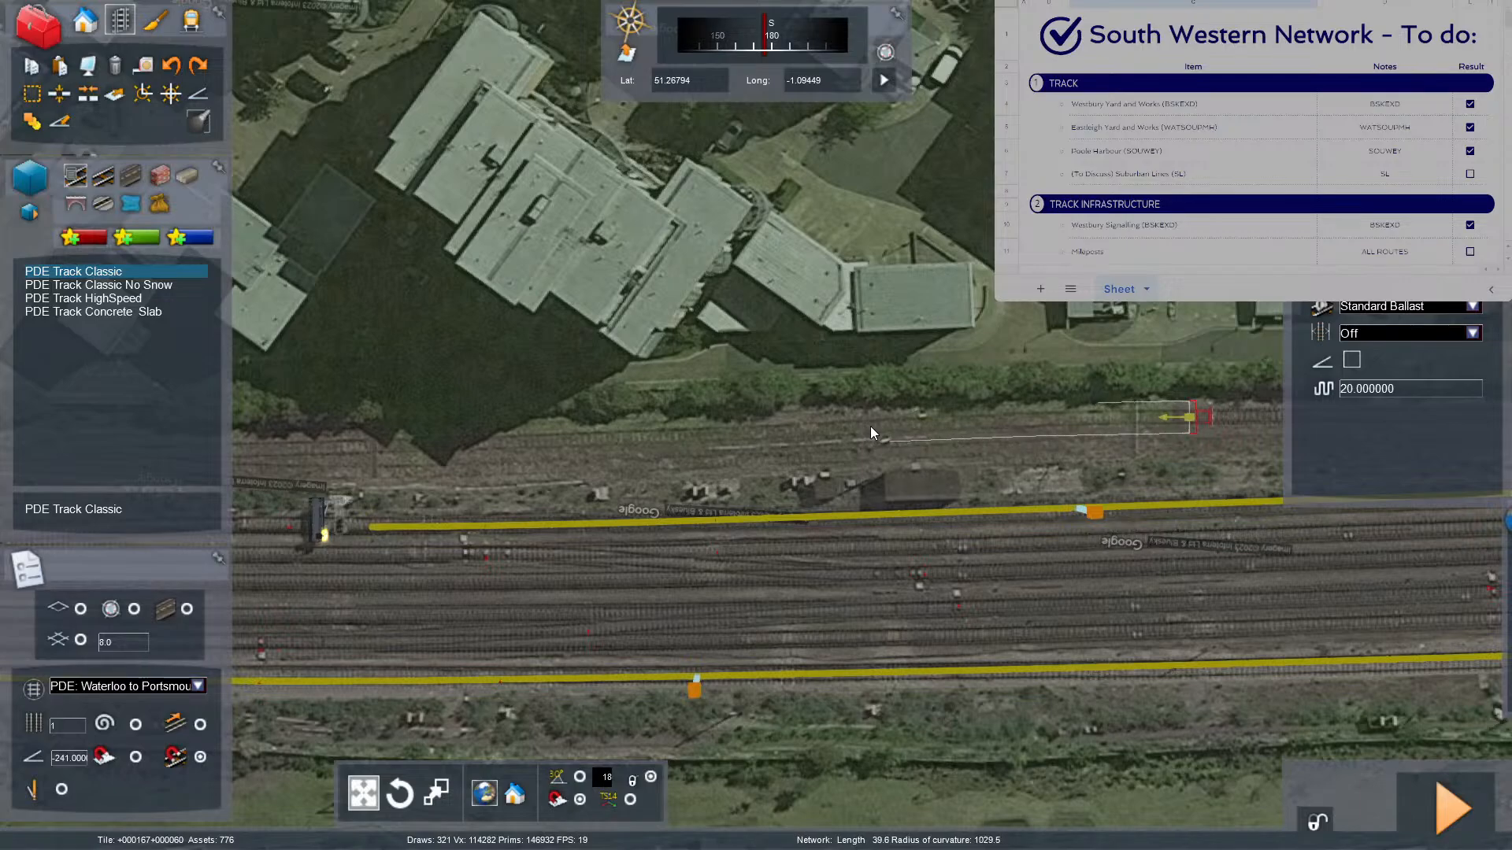
left_click(871, 427)
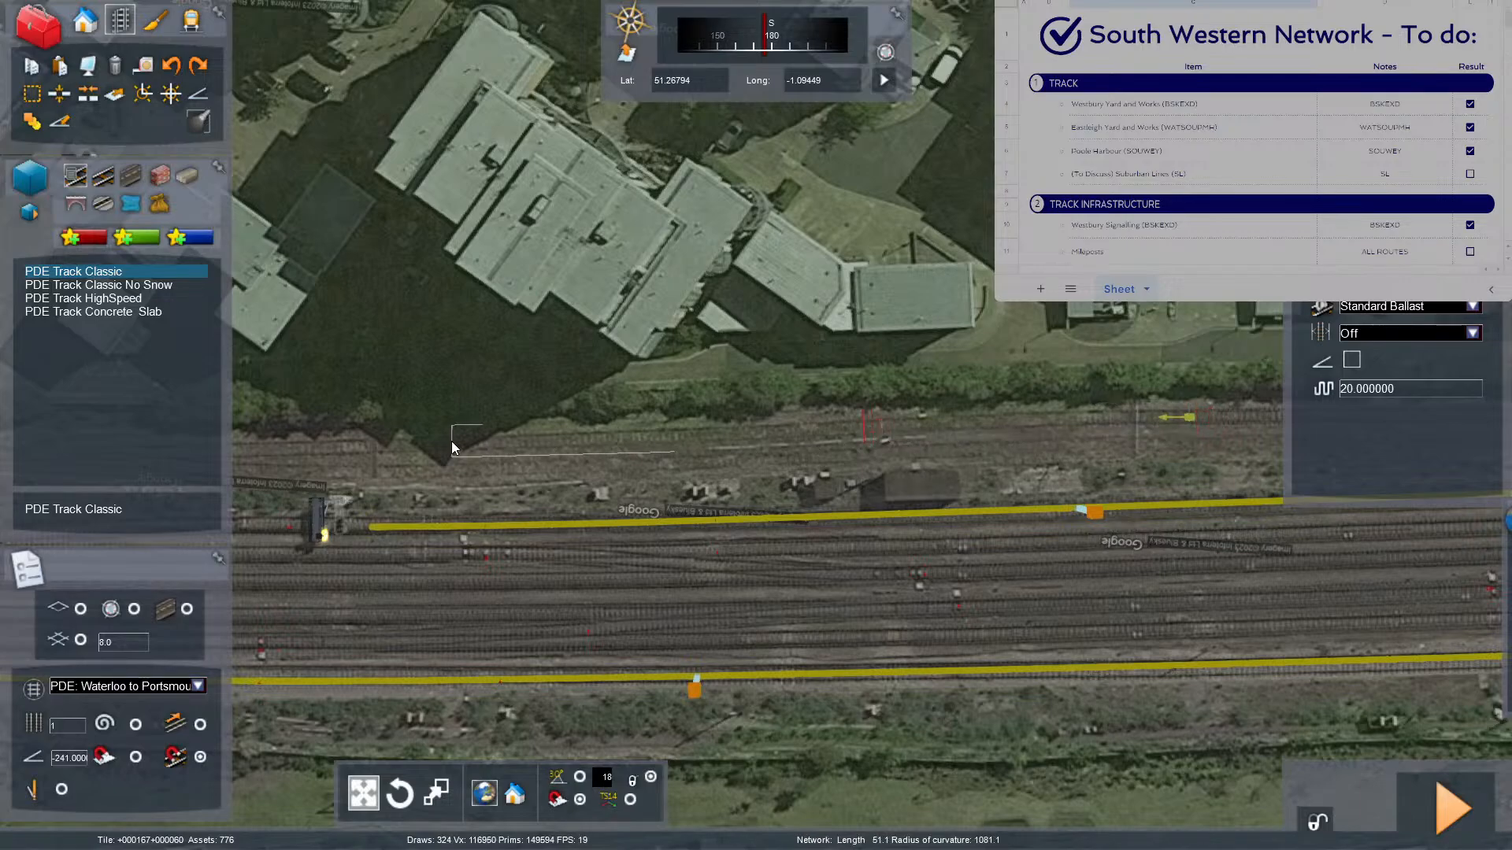
Lay two more sections of the outer siding eastward along the imagery, the last one about 87 m long.
key("Left")
left_click_drag(451, 450, 419, 453)
left_click(414, 451)
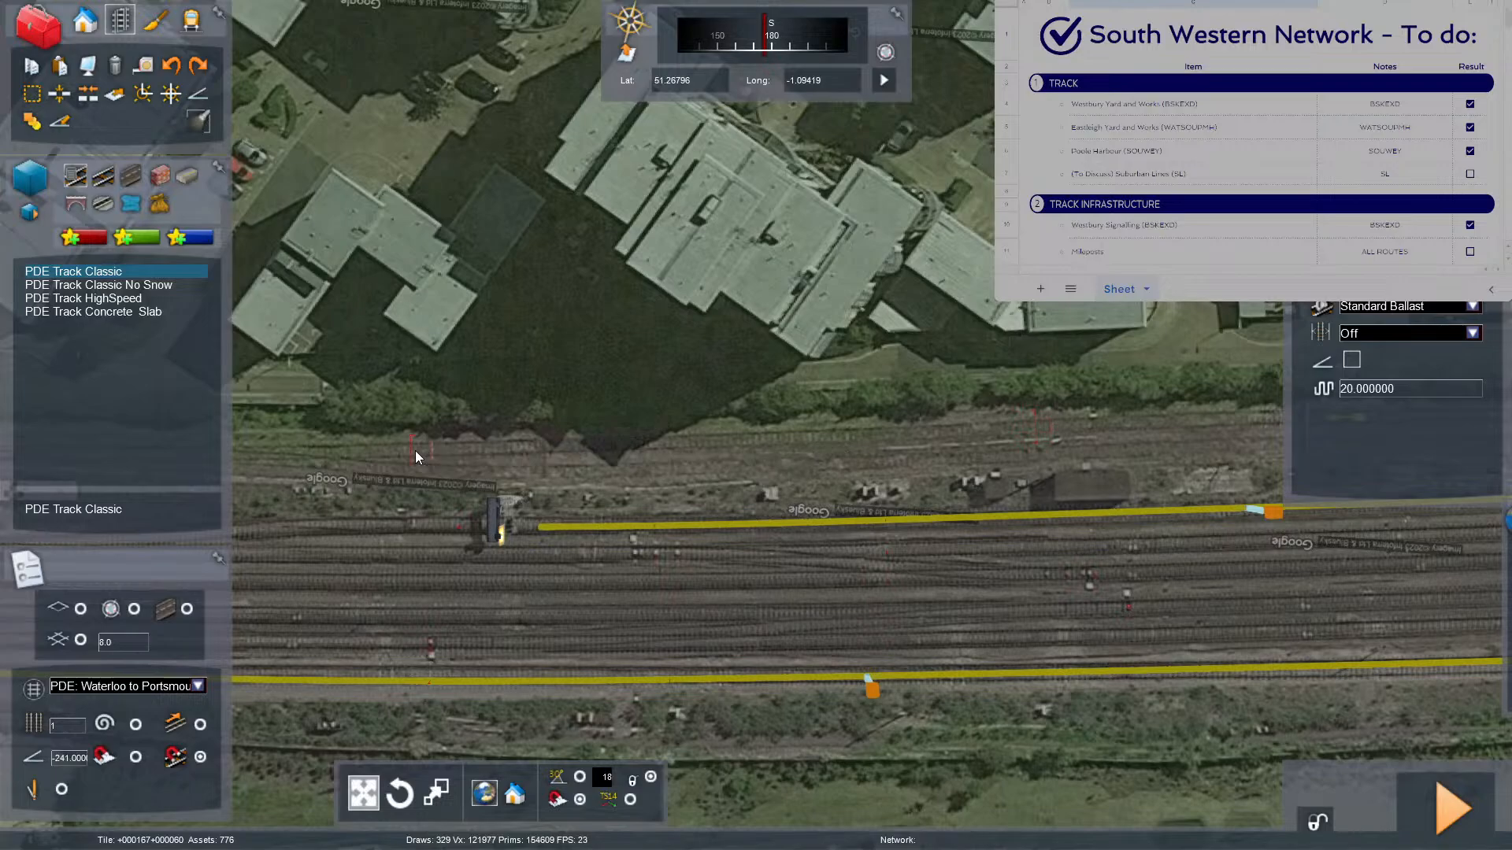
key("Left")
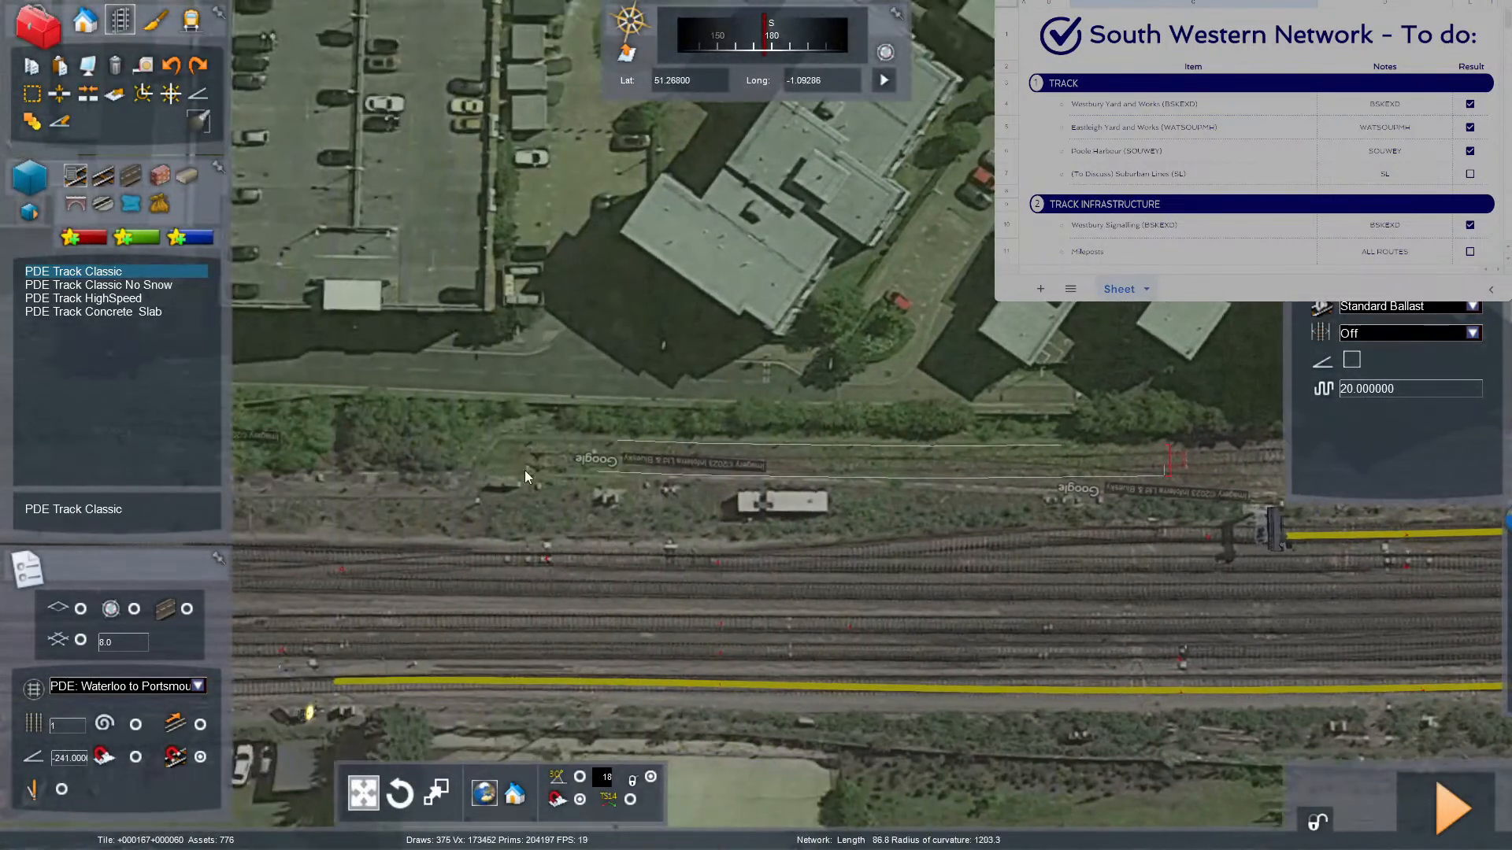
left_click(531, 459)
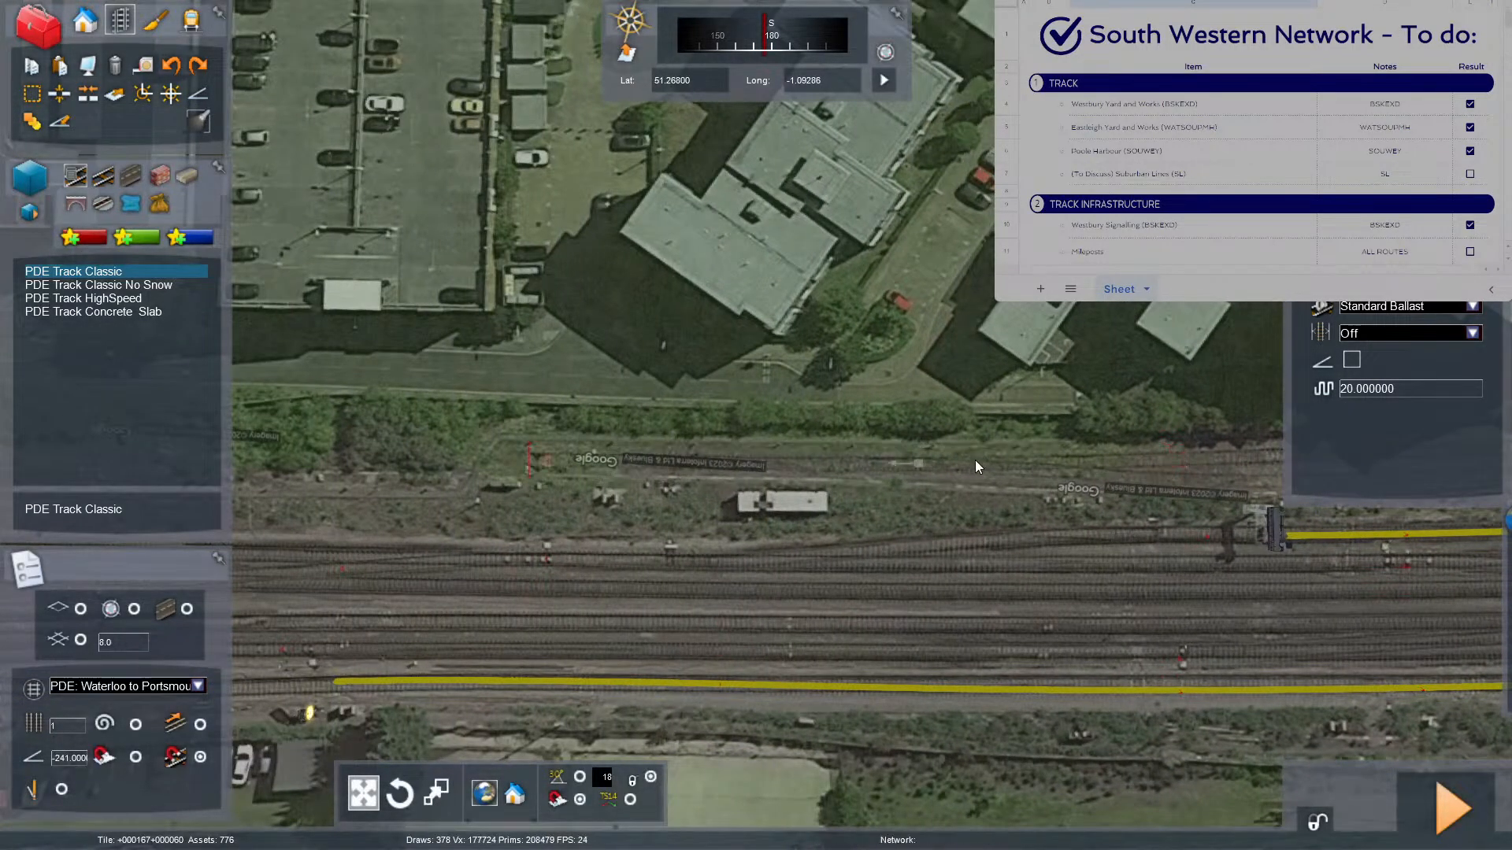
key("Right")
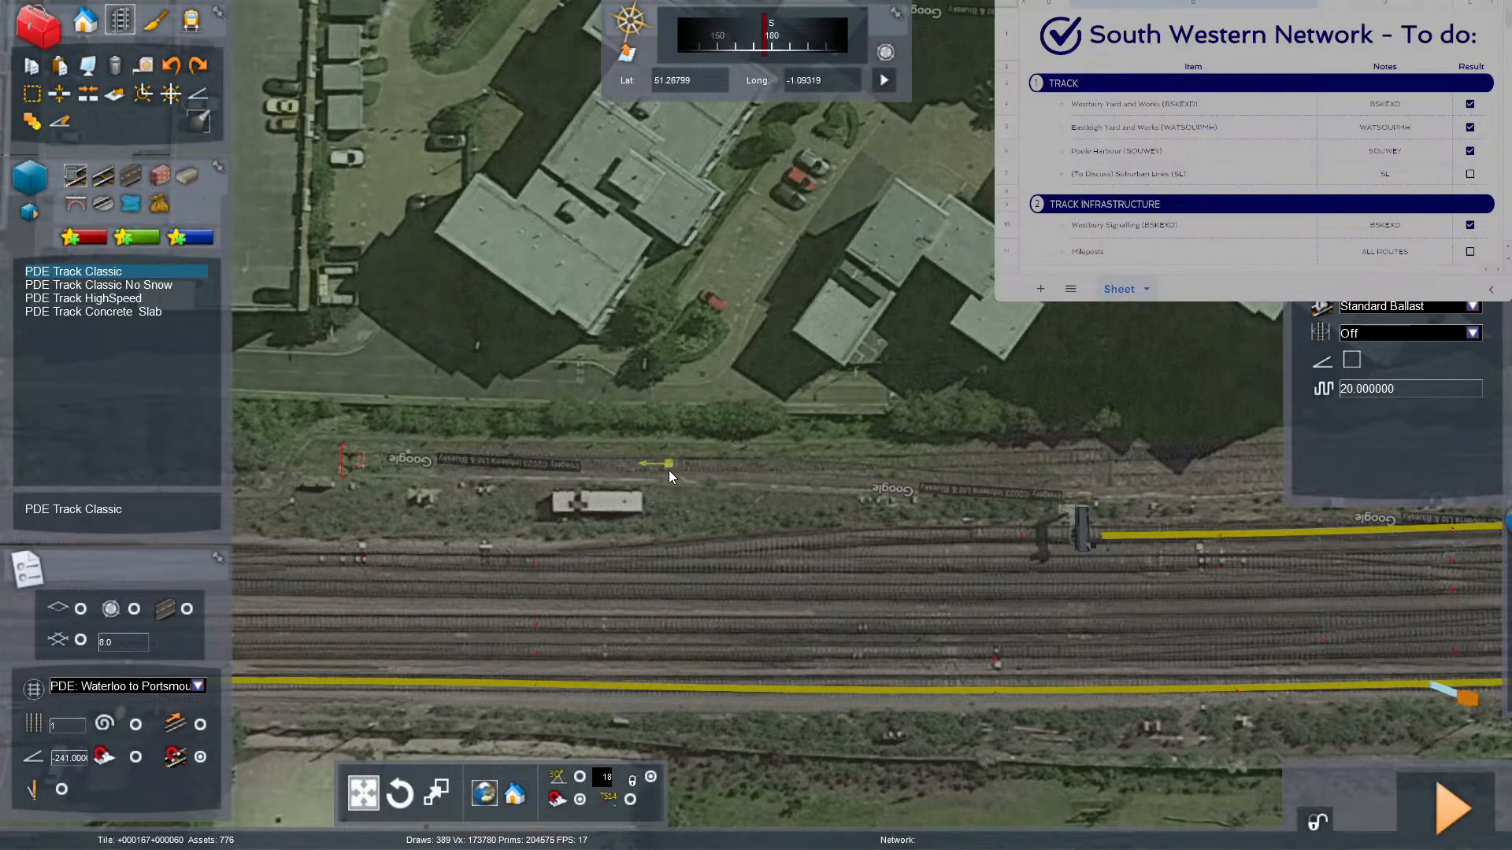
key("Right")
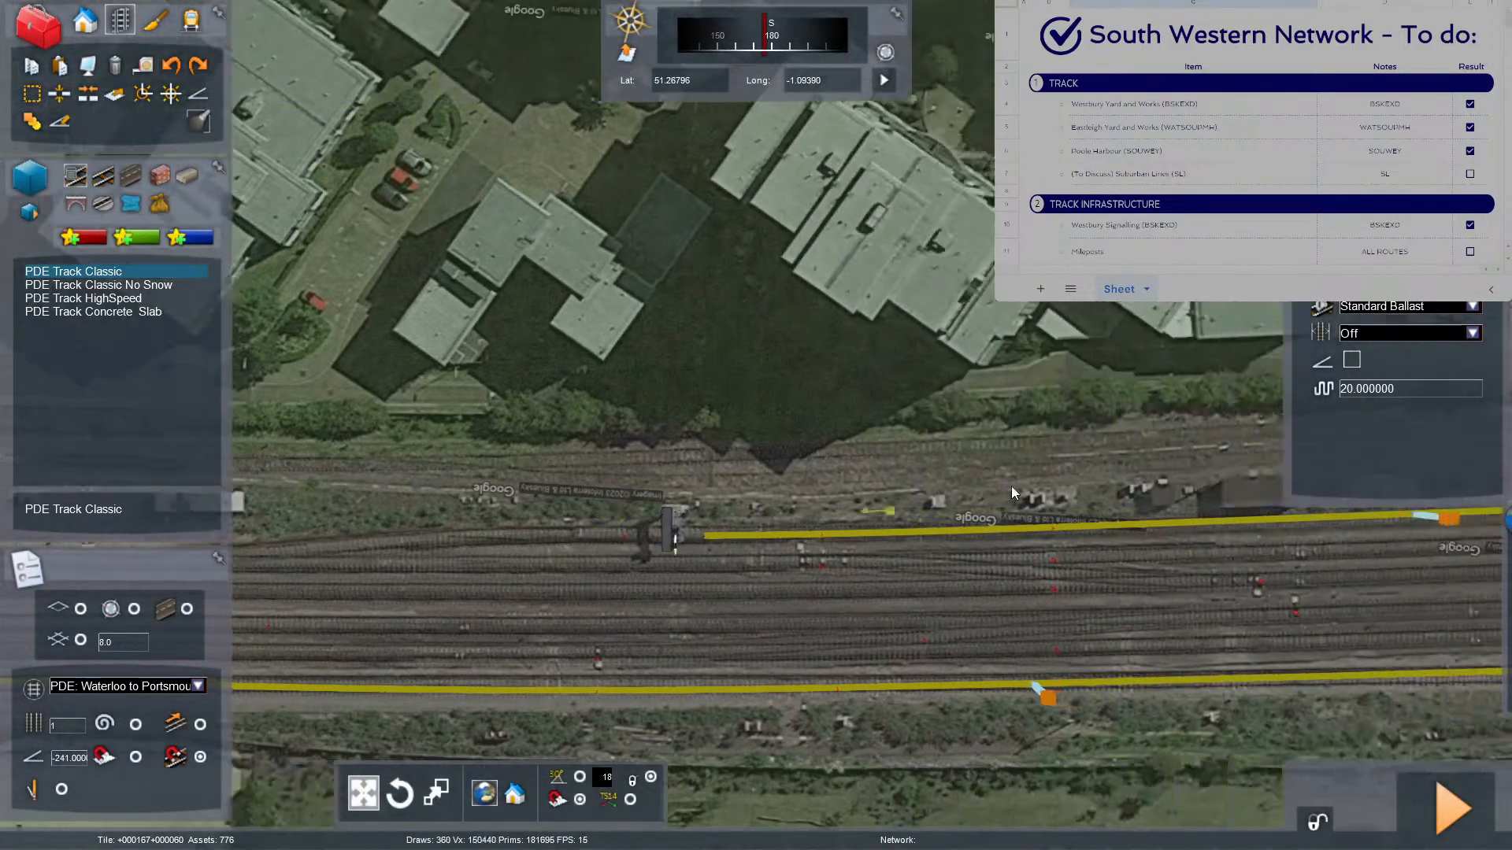
key("Right")
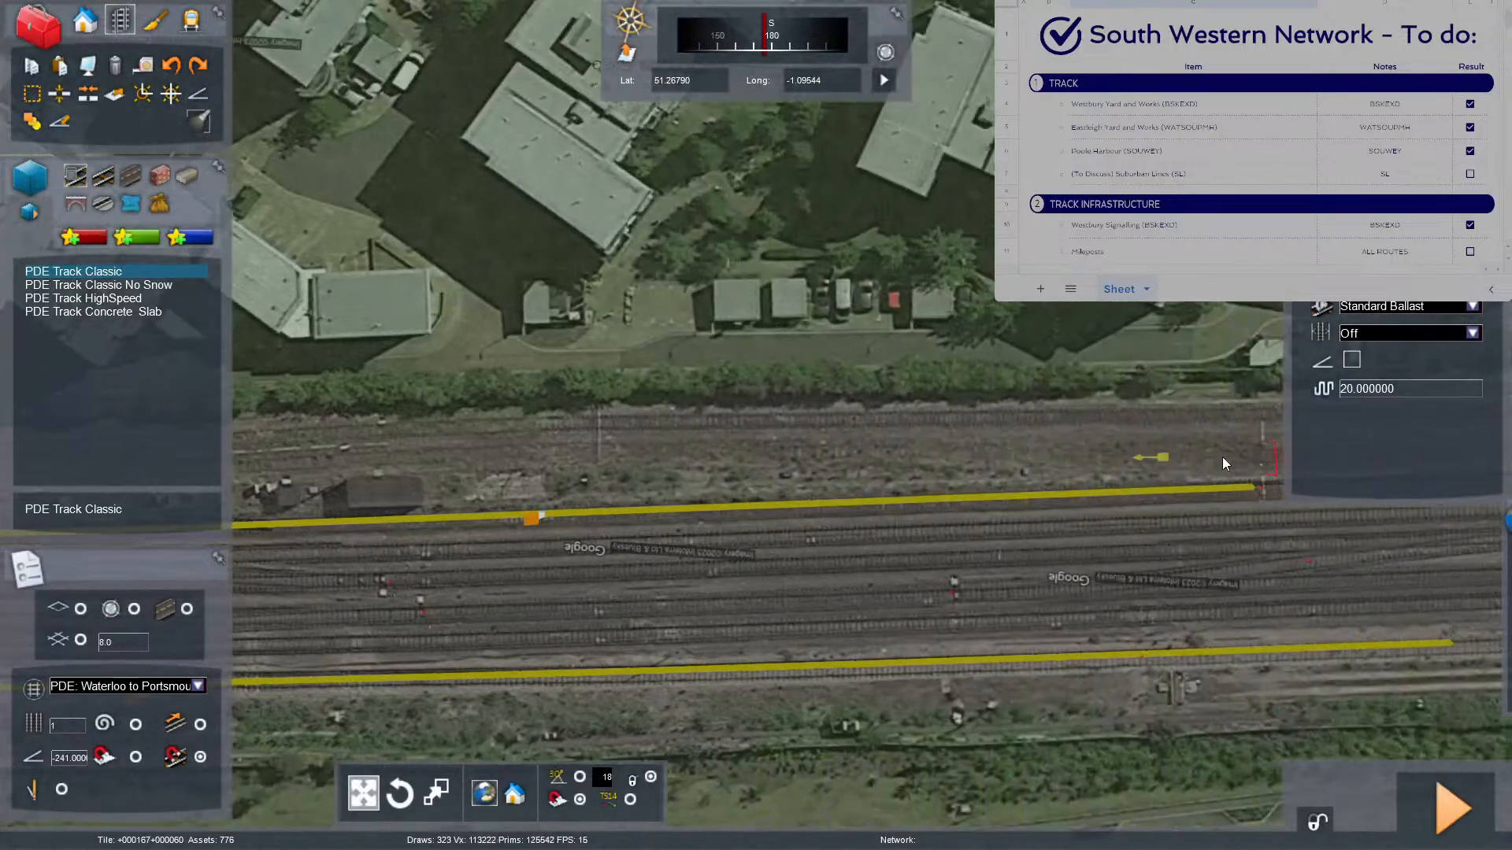
key("Right")
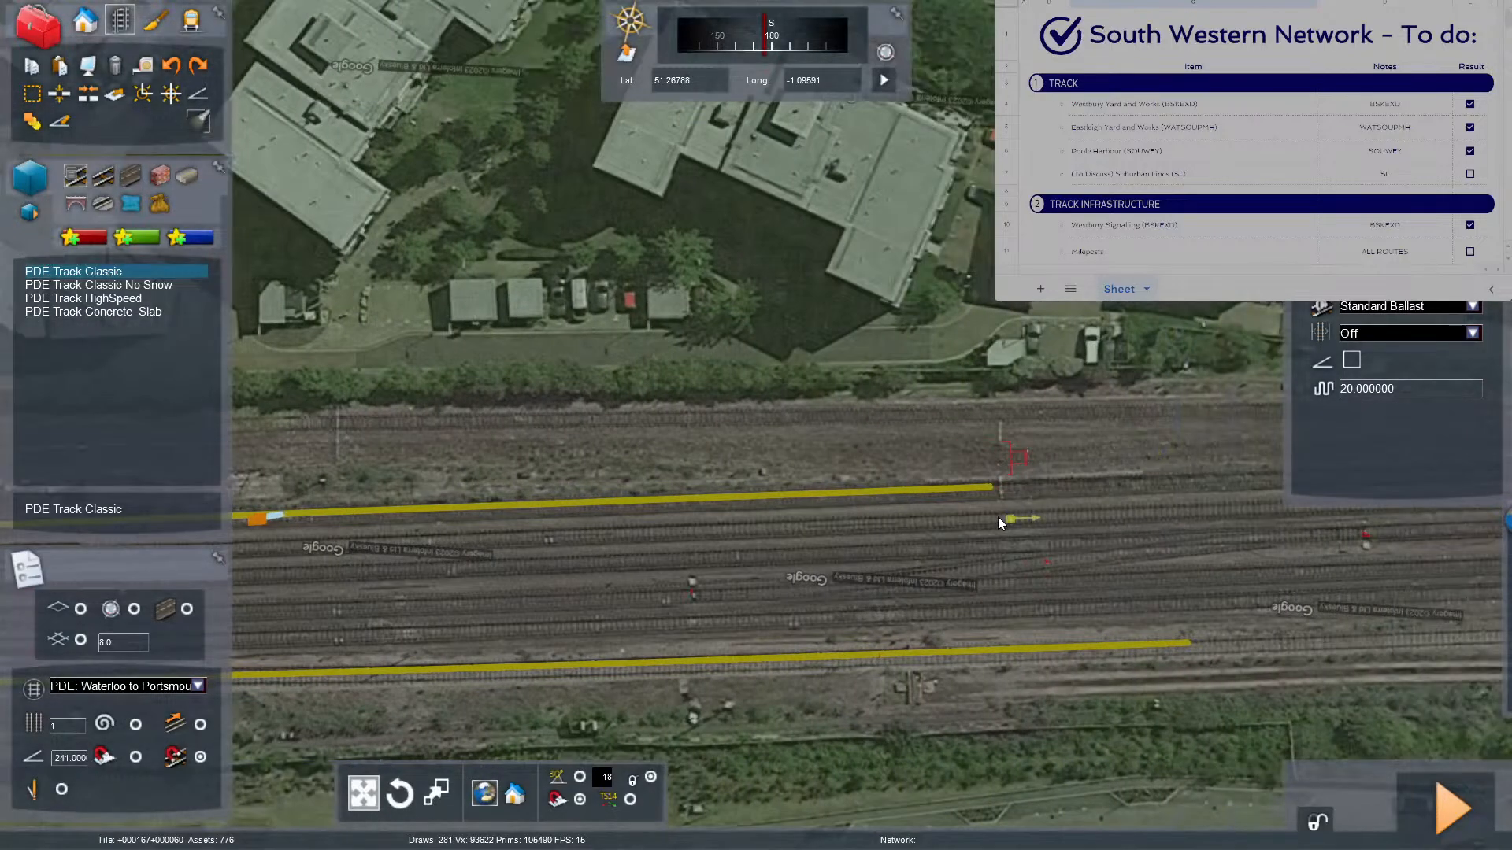
left_click(1004, 461)
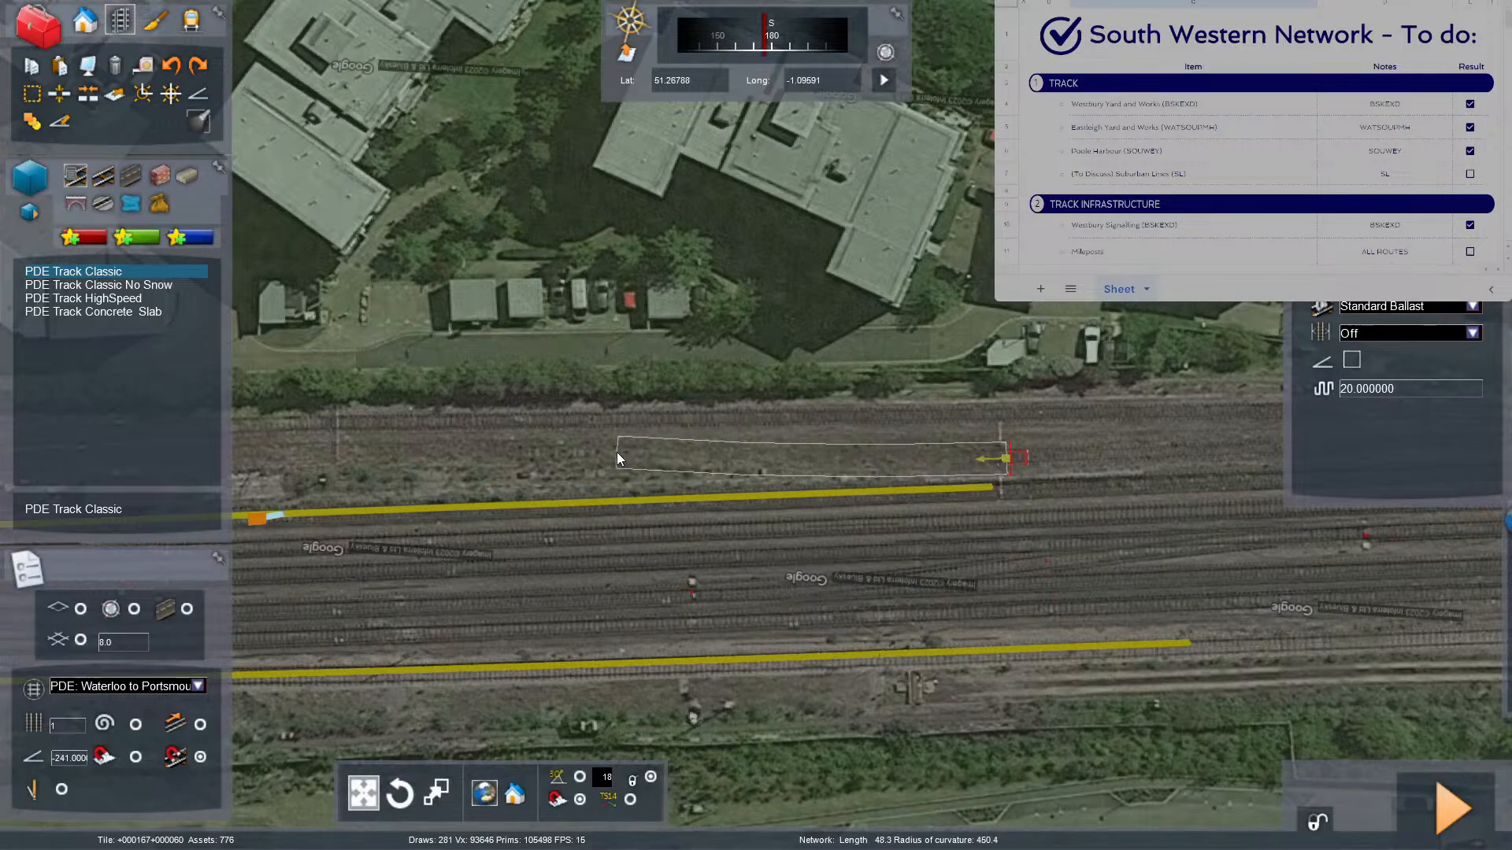
key("Left")
key("Left")
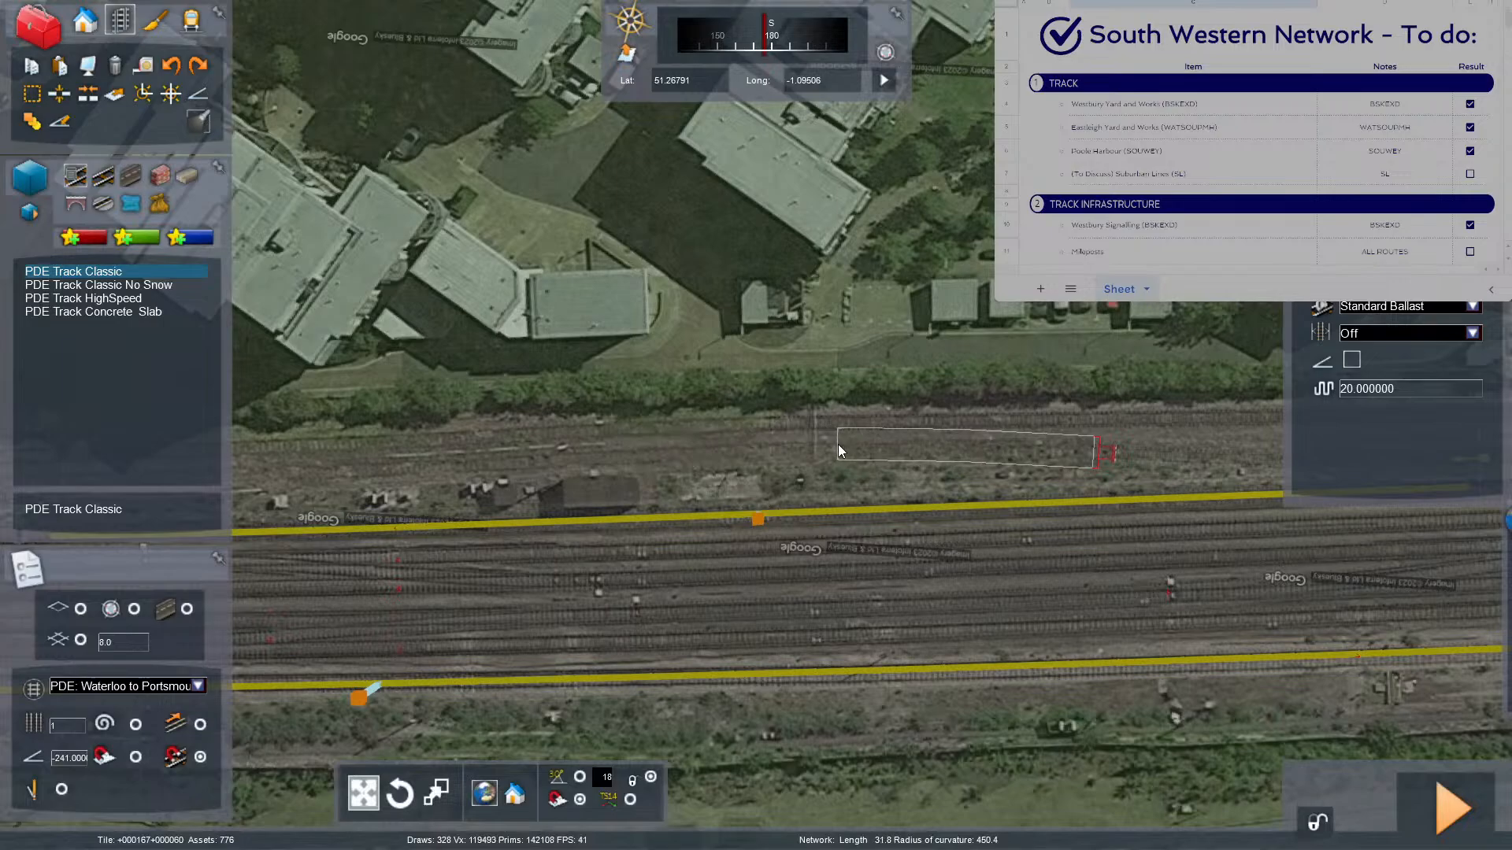
right_click(806, 419)
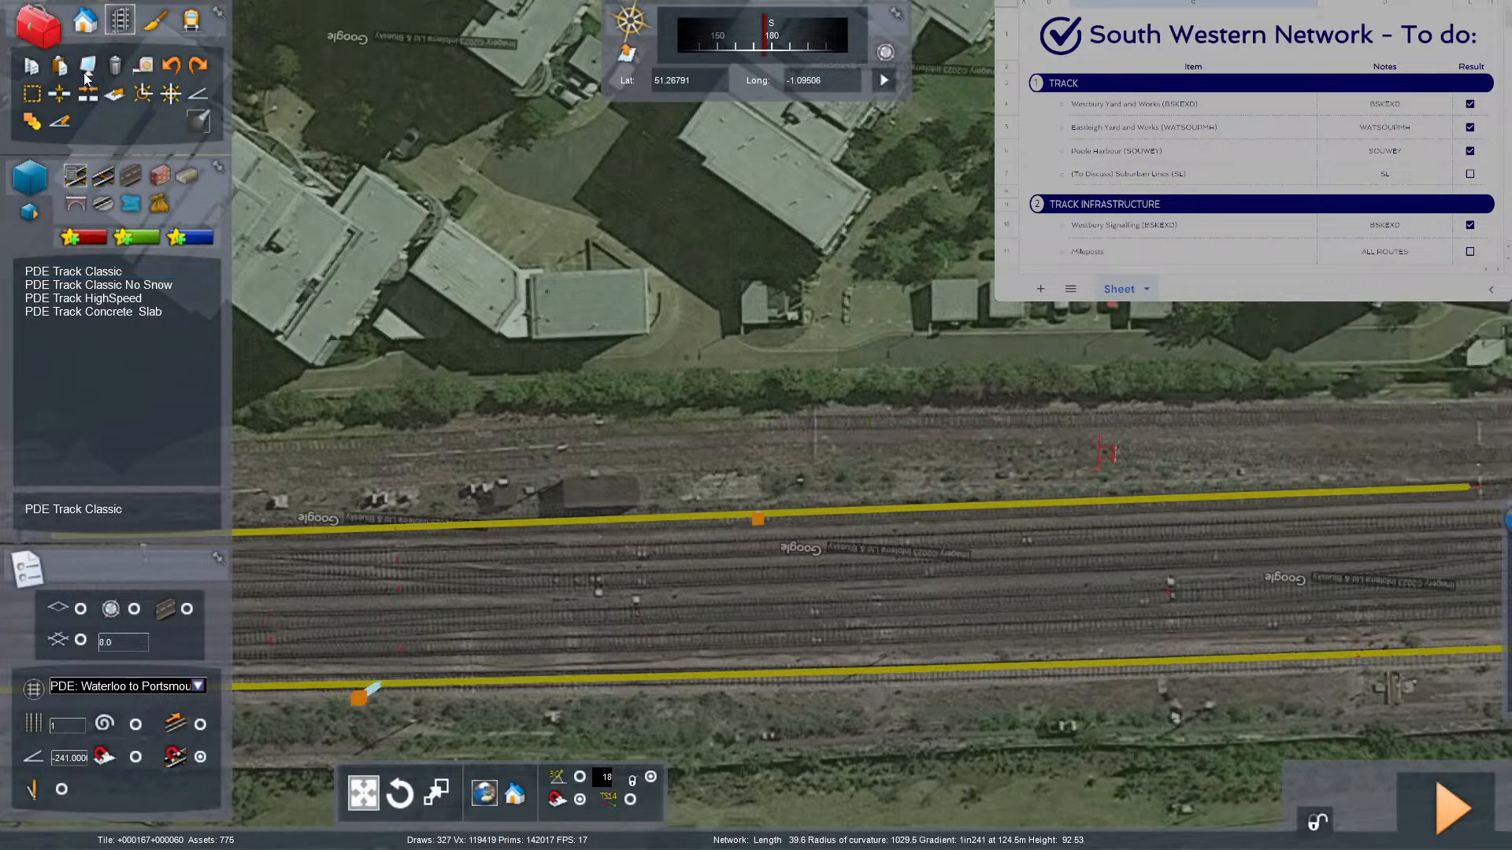
Select a stretch of the outer siding about 96 m long and lay a parallel track 3.5 m from it on the yard side.
left_click(31, 94)
left_click(819, 417)
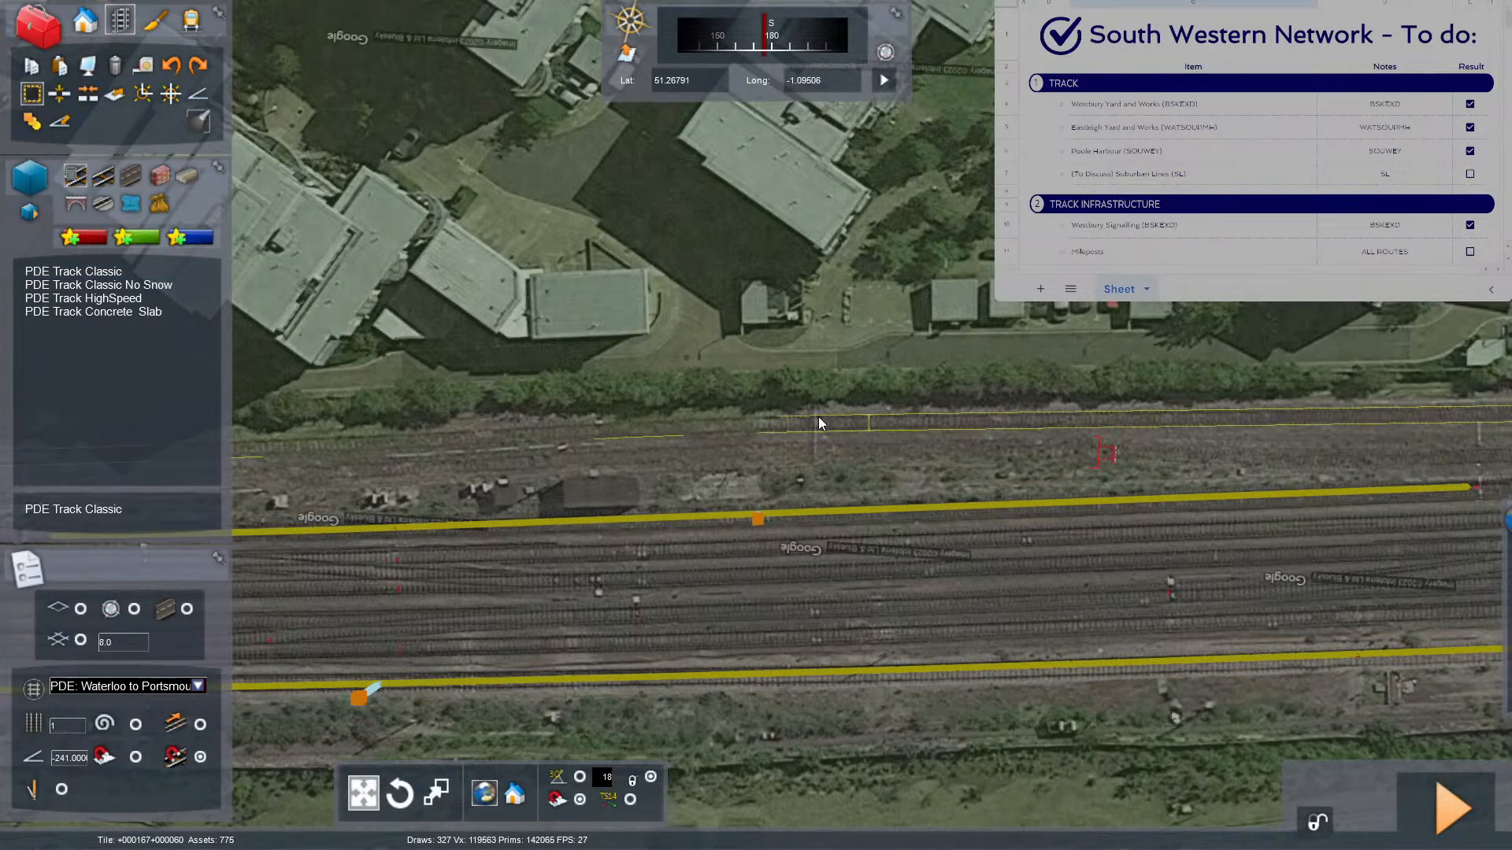
key("Left")
left_click_drag(635, 454, 601, 470)
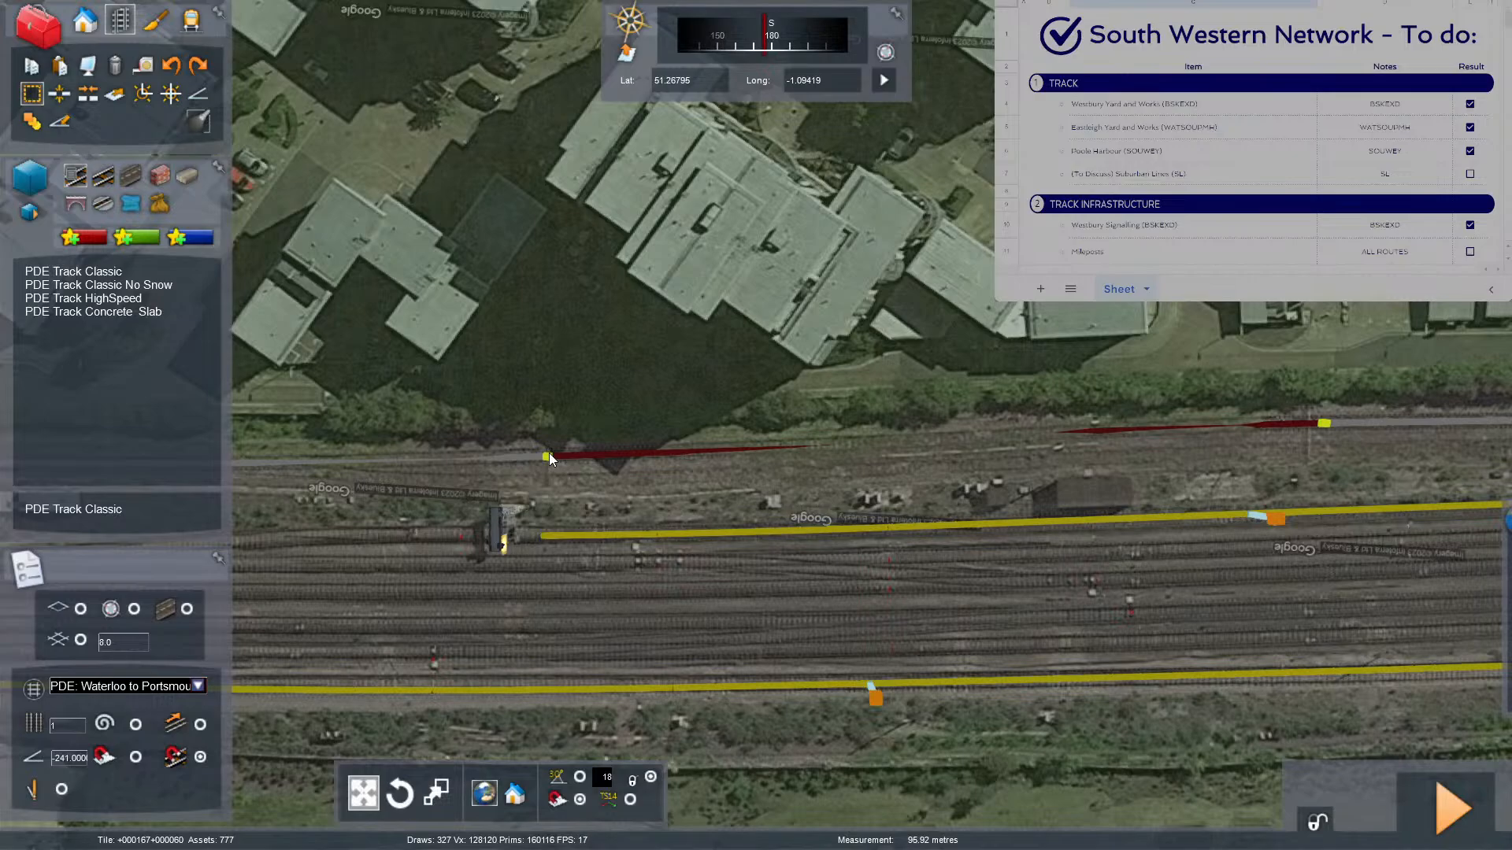
left_click(550, 454)
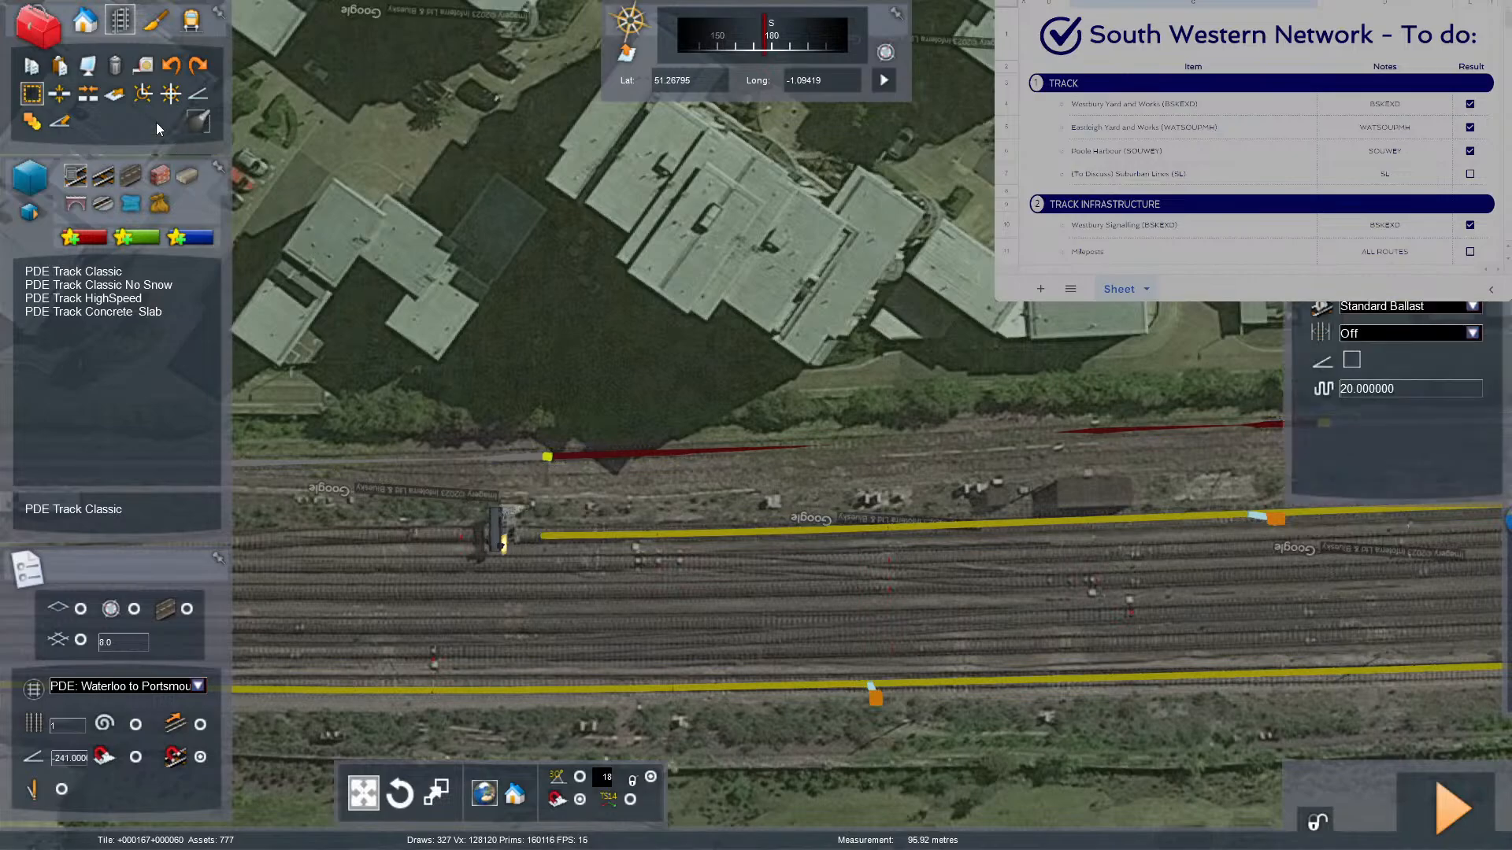
left_click(116, 94)
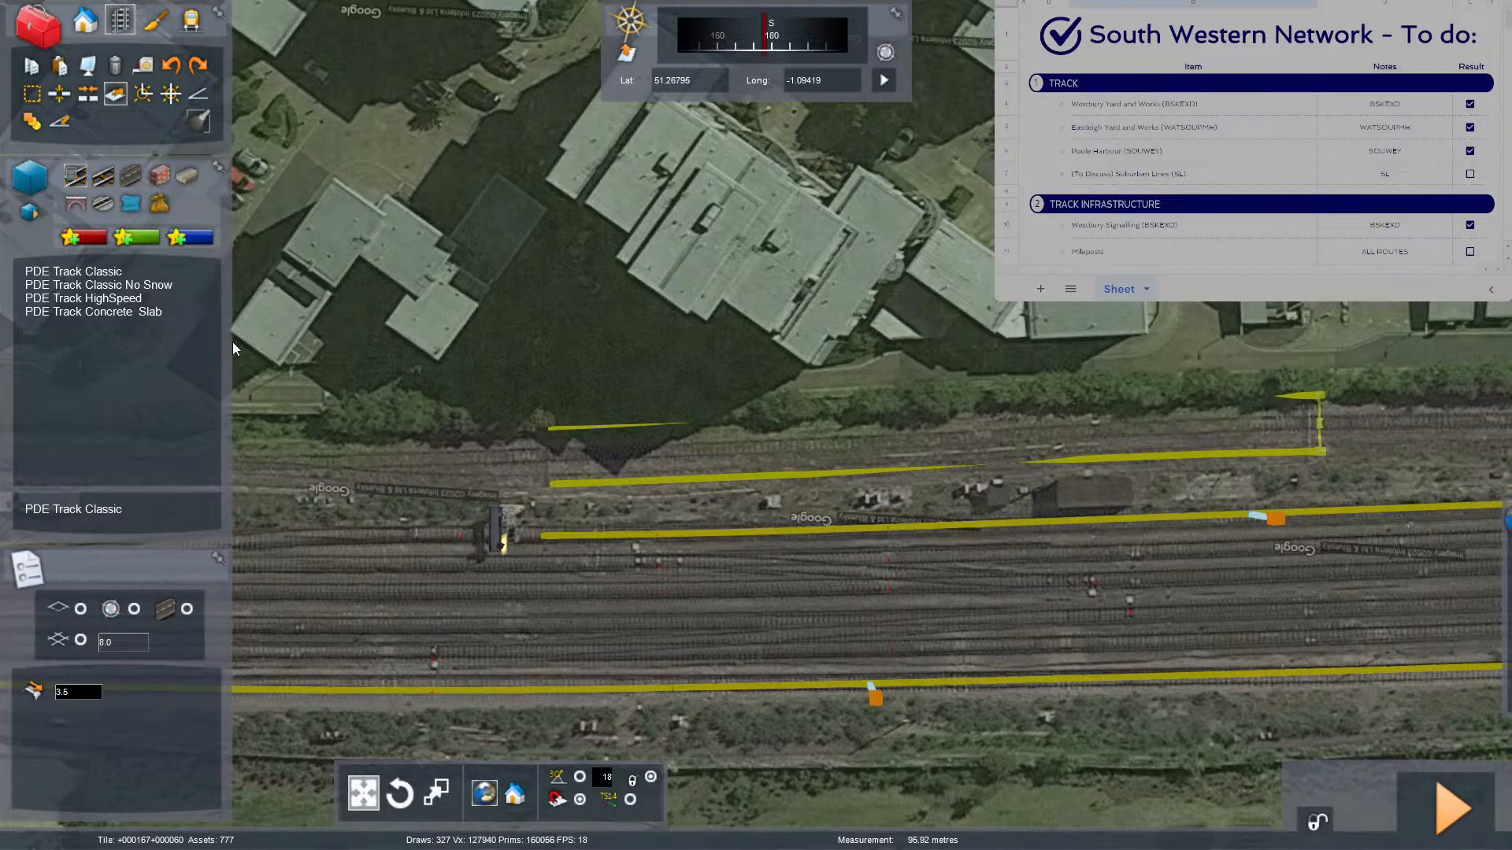
scroll(1091, 445, "up", 6)
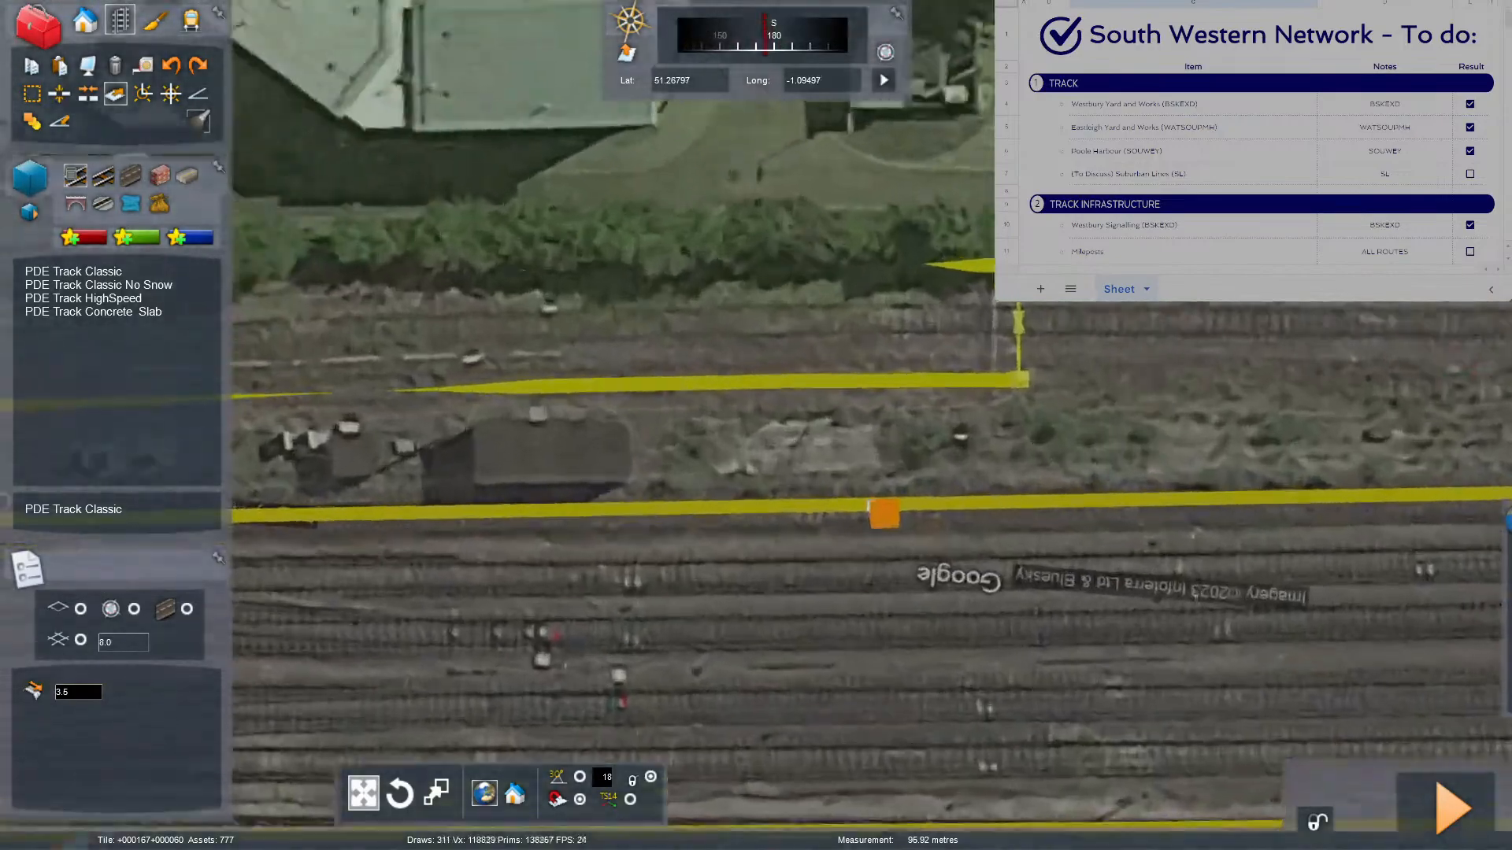
key("Up")
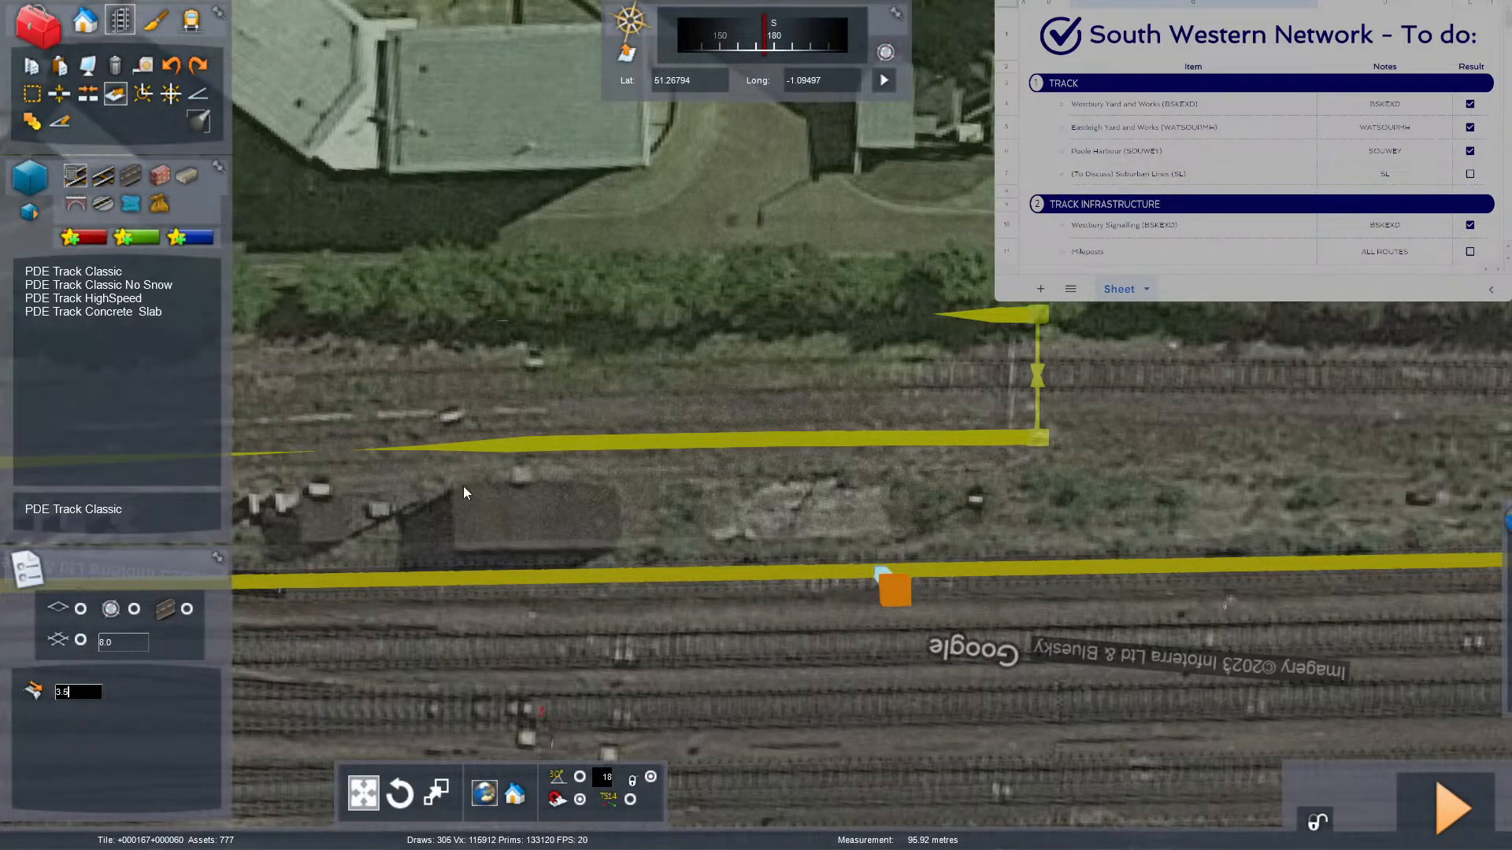
left_click(157, 271)
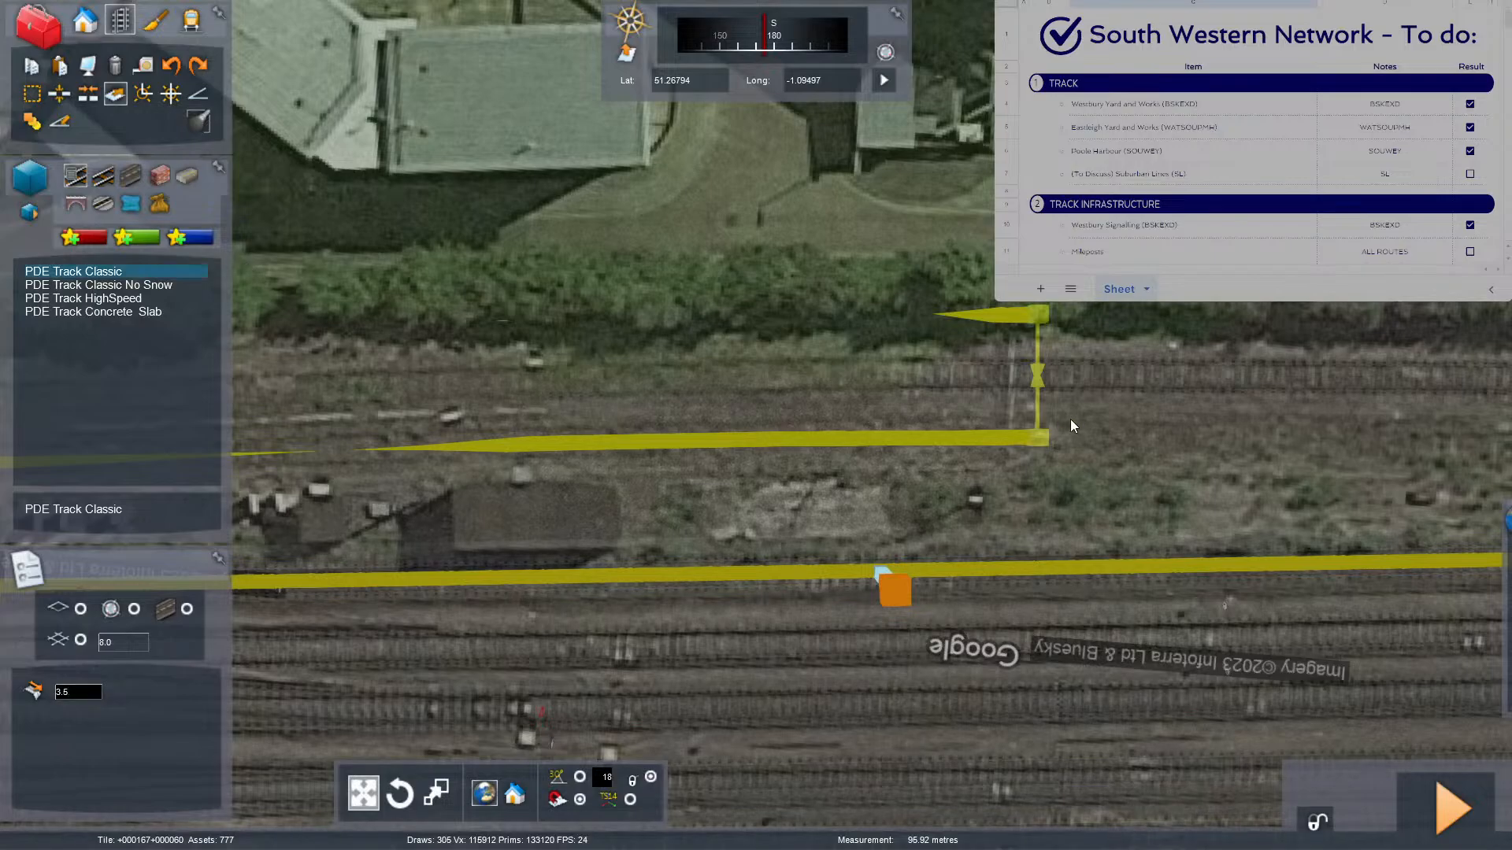
left_click(1033, 438)
Link the west end of the new parallel track to the existing inner siding with about 42 m of PDE Track Classic.
scroll(1080, 485, "down", 5)
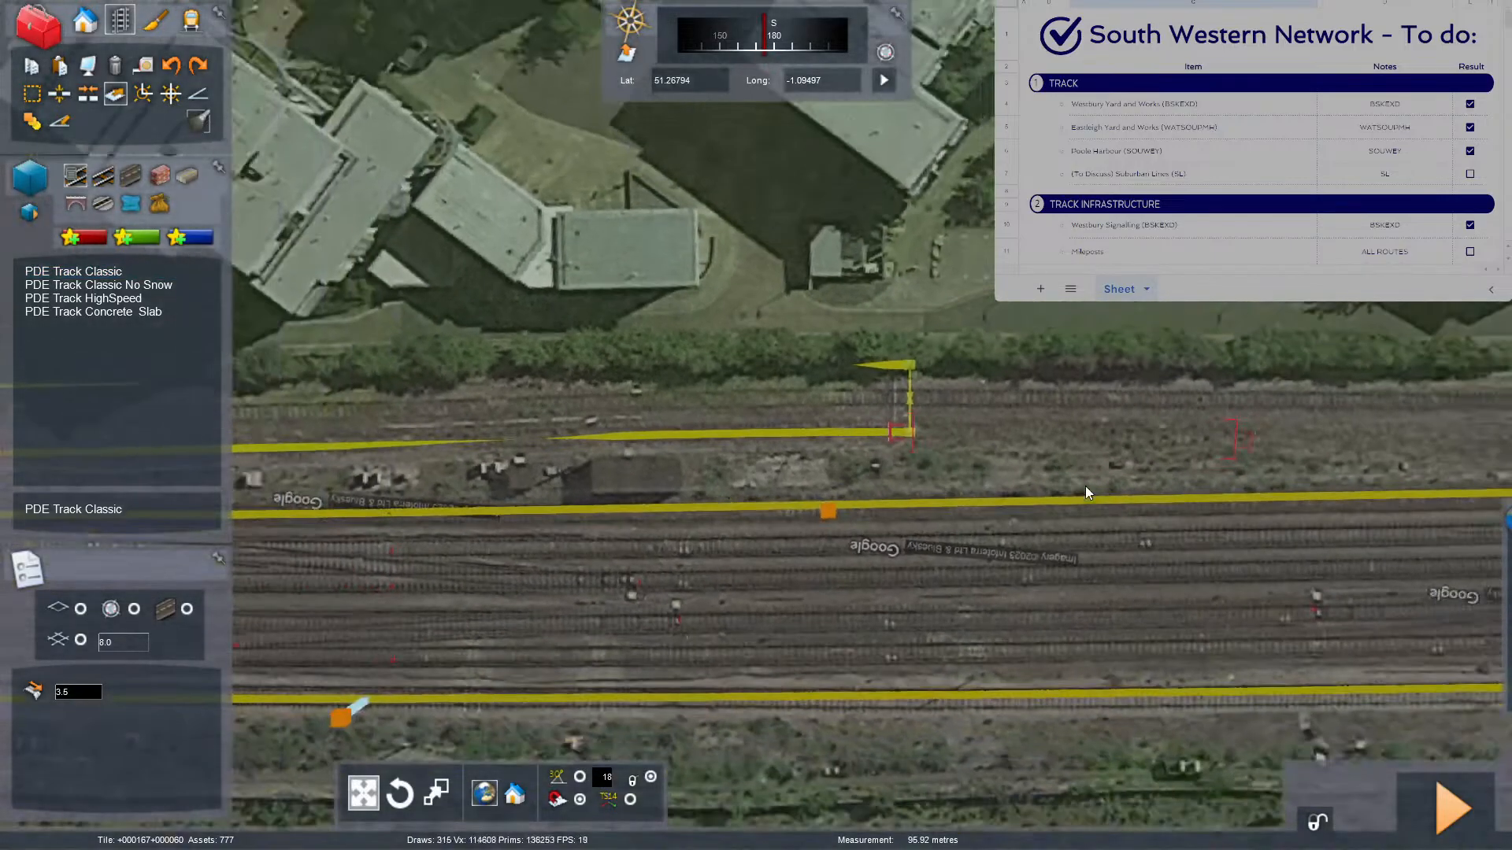
key("space")
key("Right")
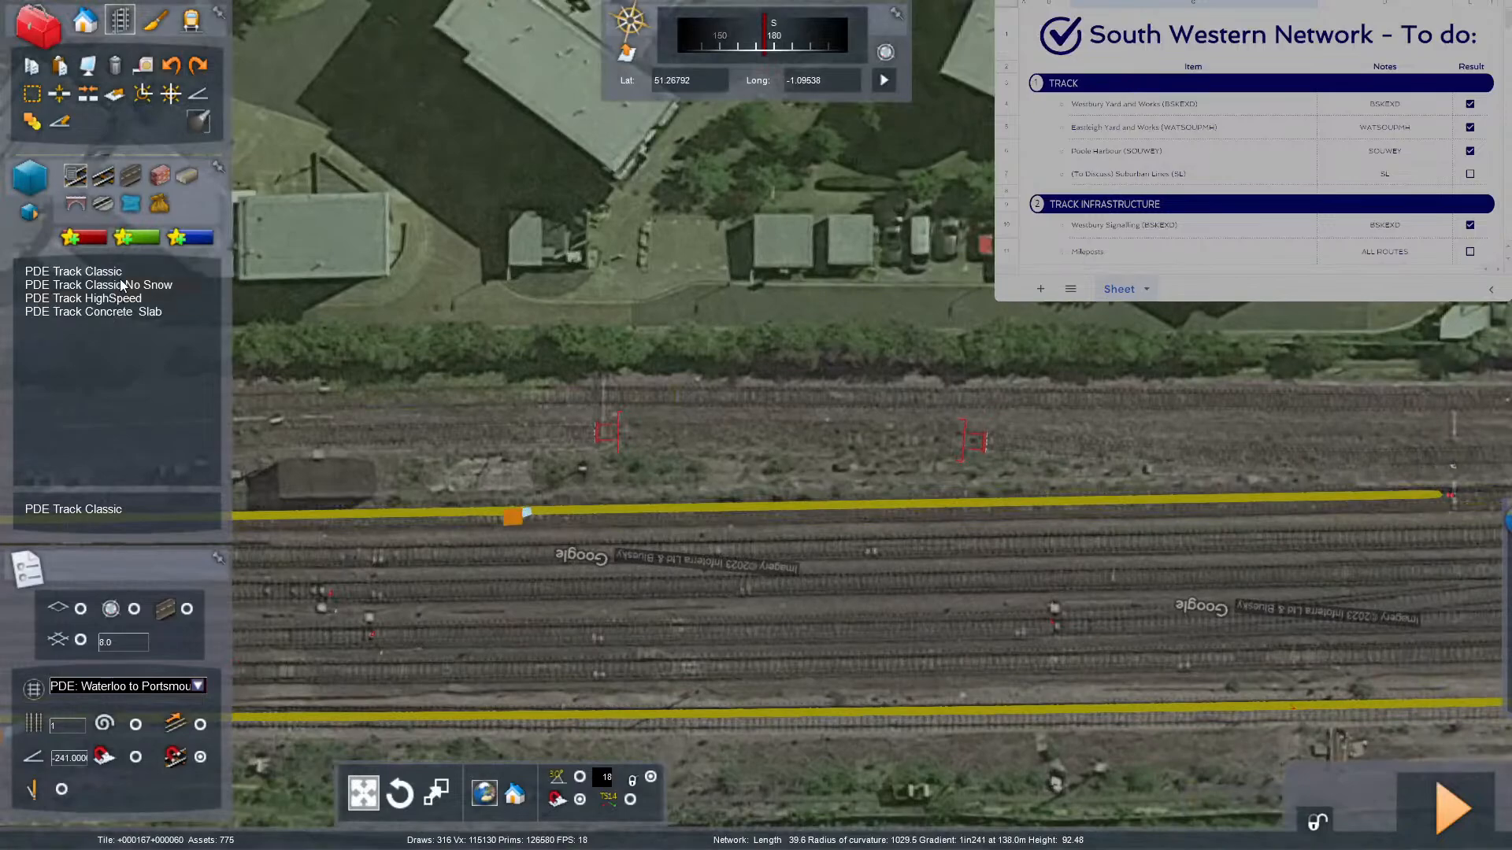
left_click(110, 273)
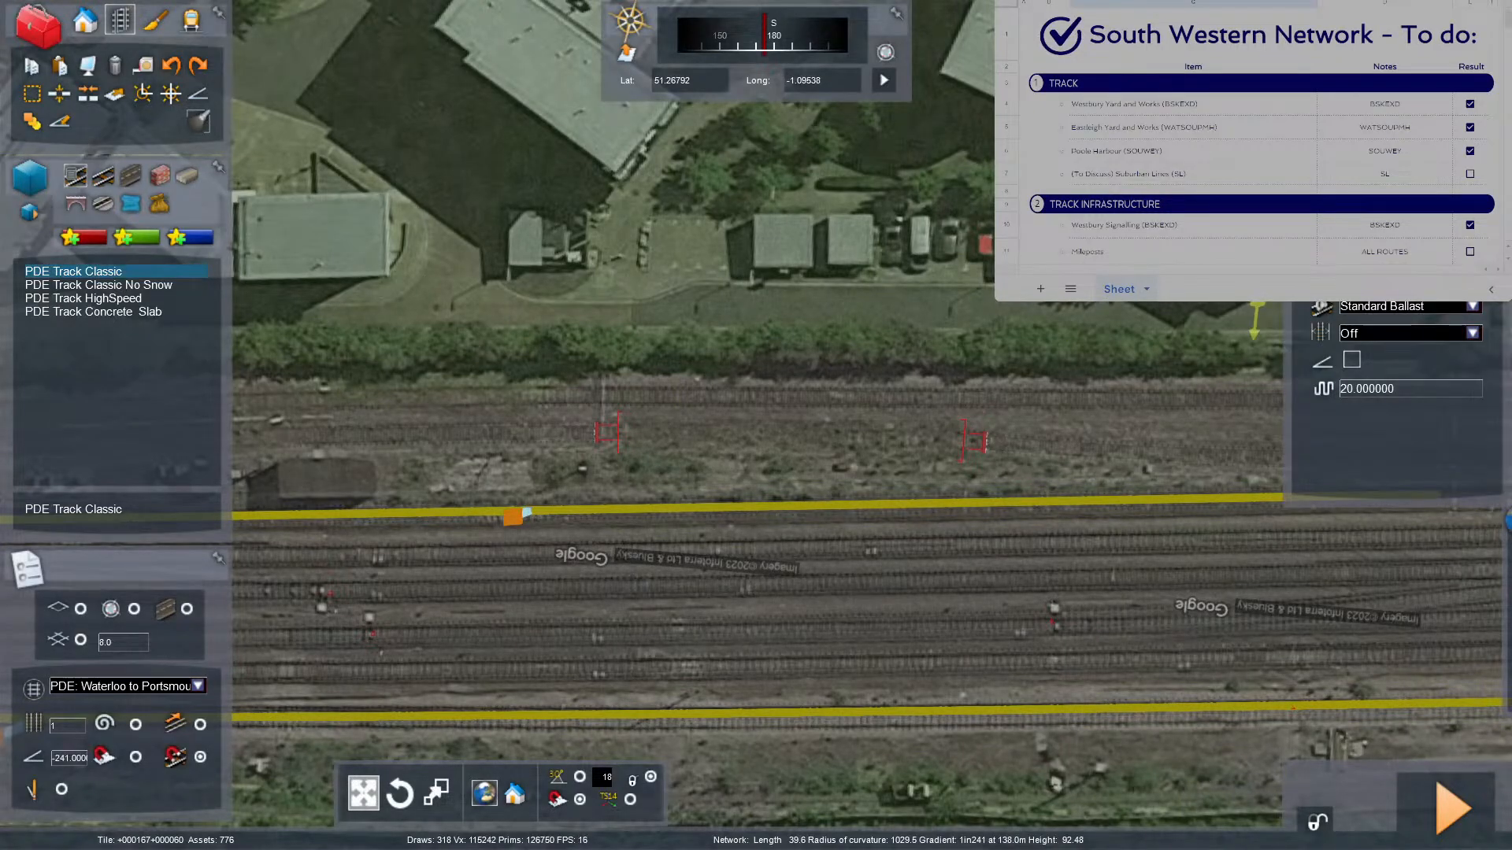
left_click(621, 433)
left_click(1046, 446)
Delete the leftover short piece at the inner siding's old end and weld the joint with the new link section.
right_click(979, 446)
left_click(979, 445)
key("Delete")
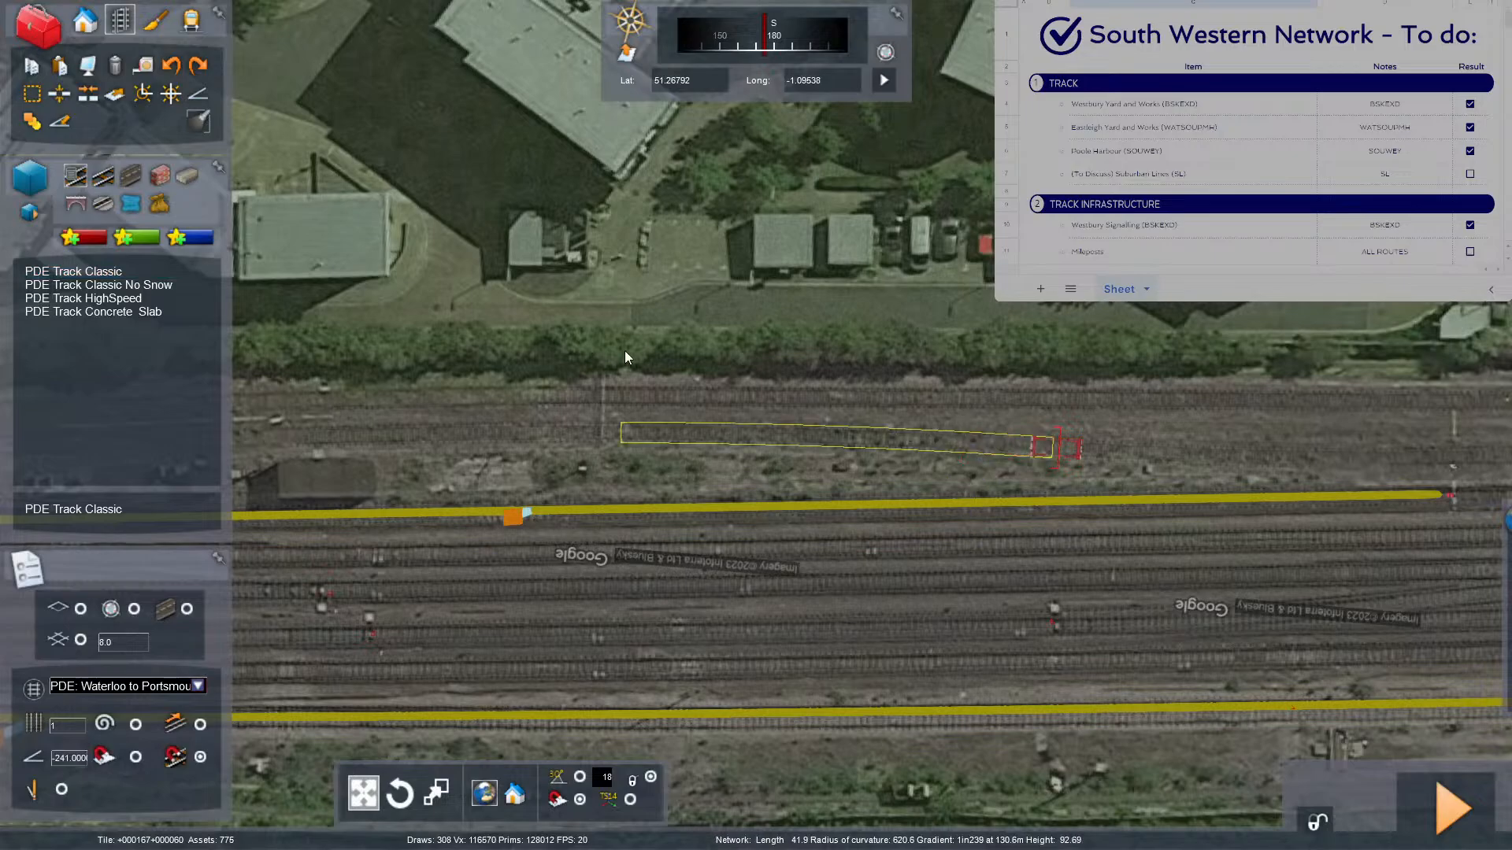
left_click(142, 93)
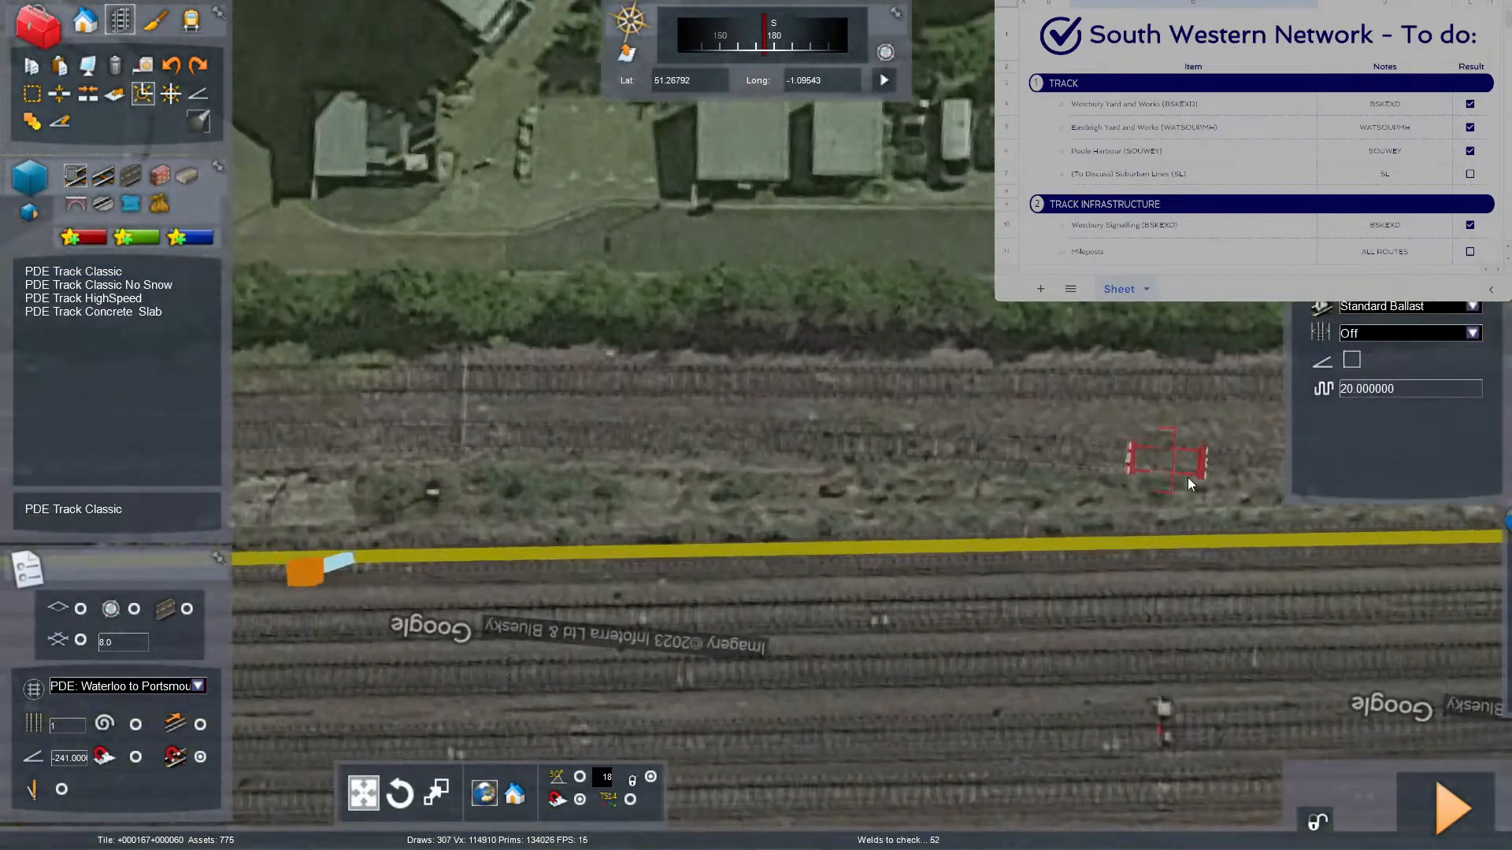
left_click(1175, 537)
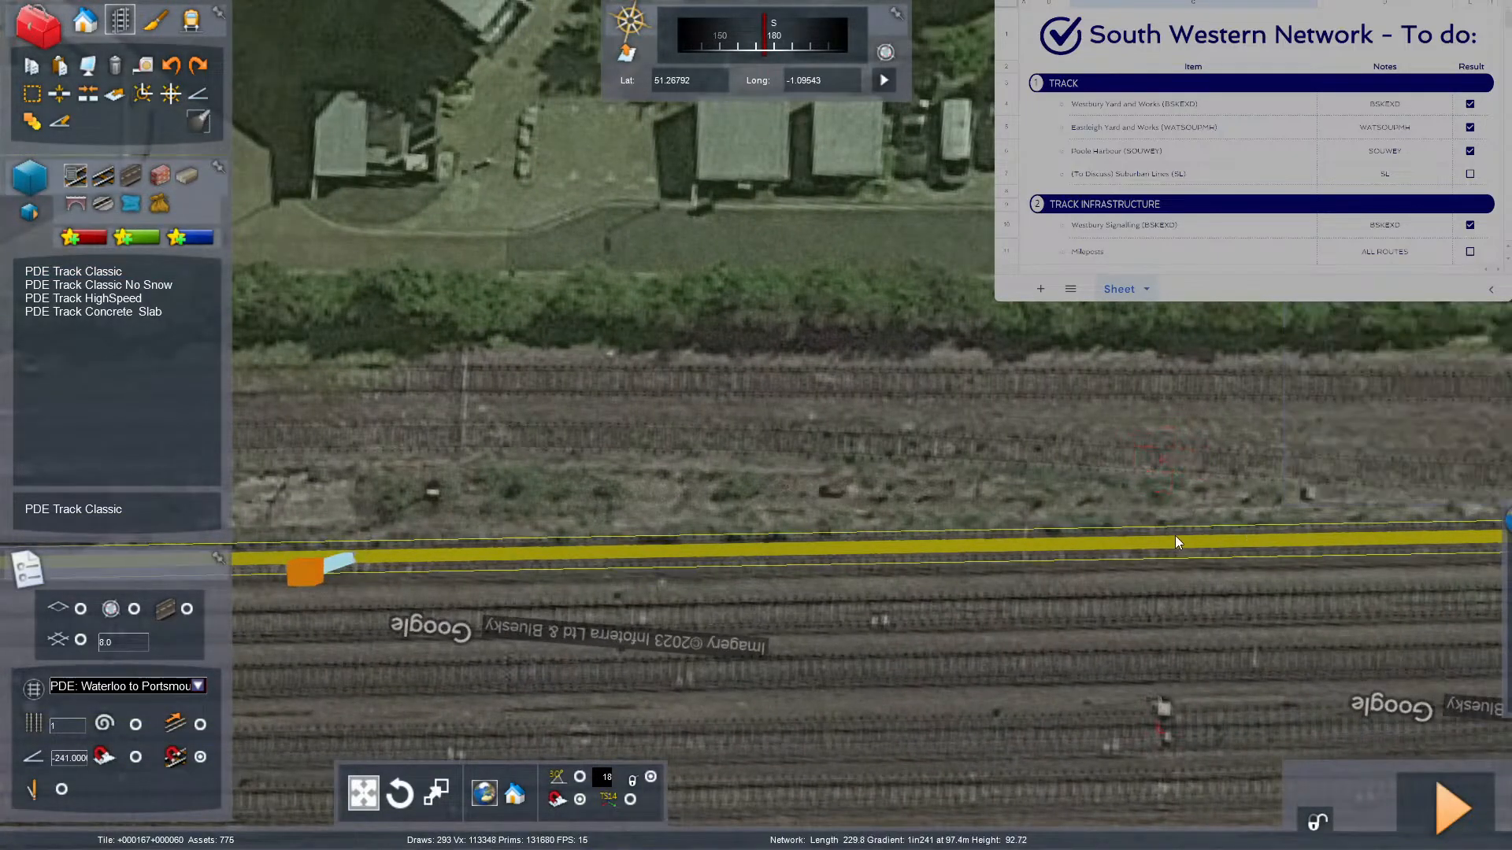
Conform the terrain to the track along the extended outer siding, working westward past the new parallel track.
right_click_drag(1058, 513, 823, 378)
key("Up")
key("Up")
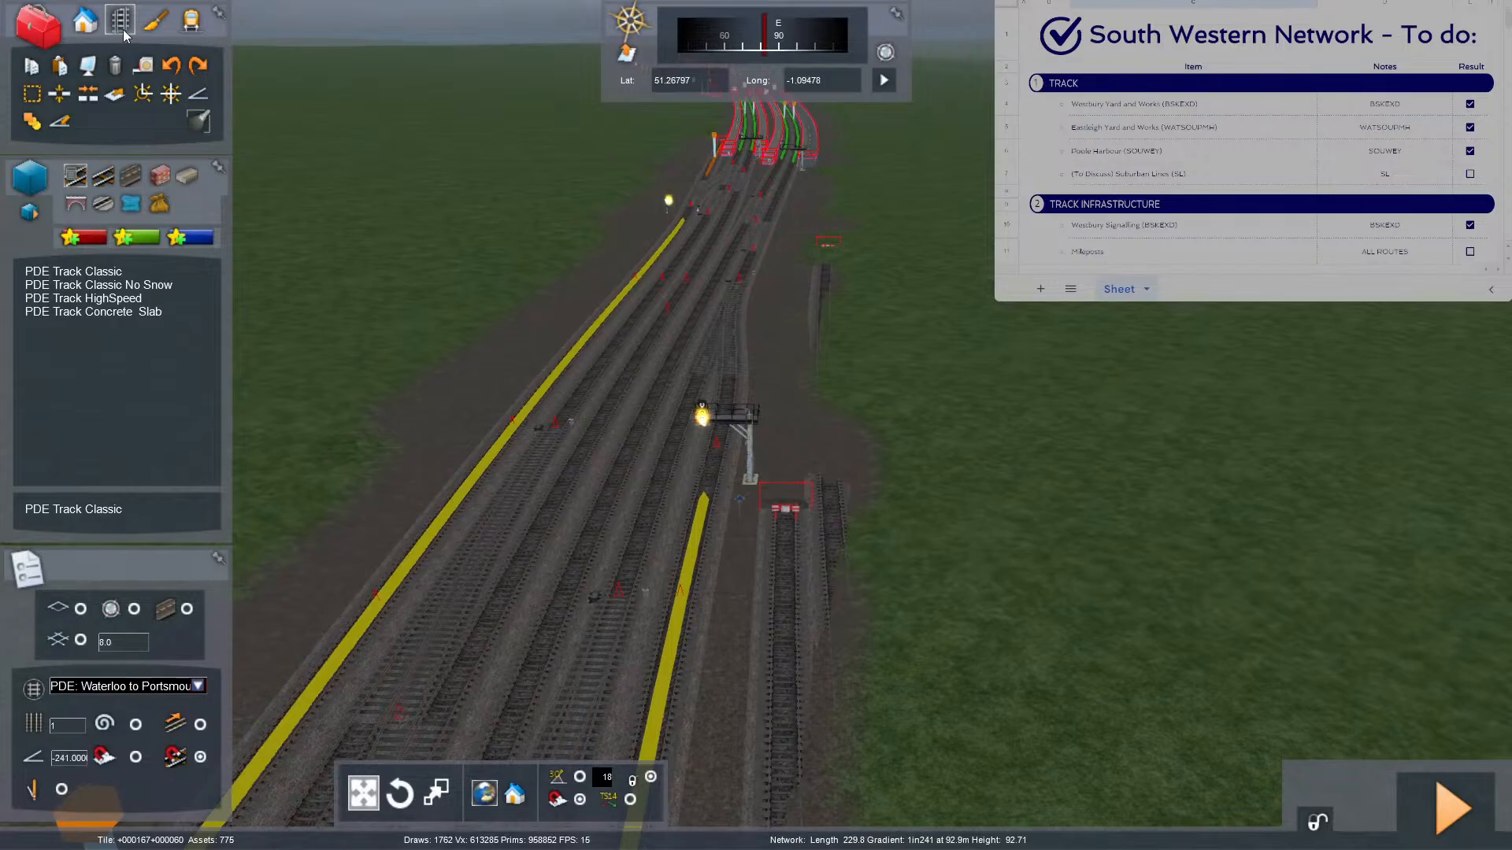
left_click(156, 25)
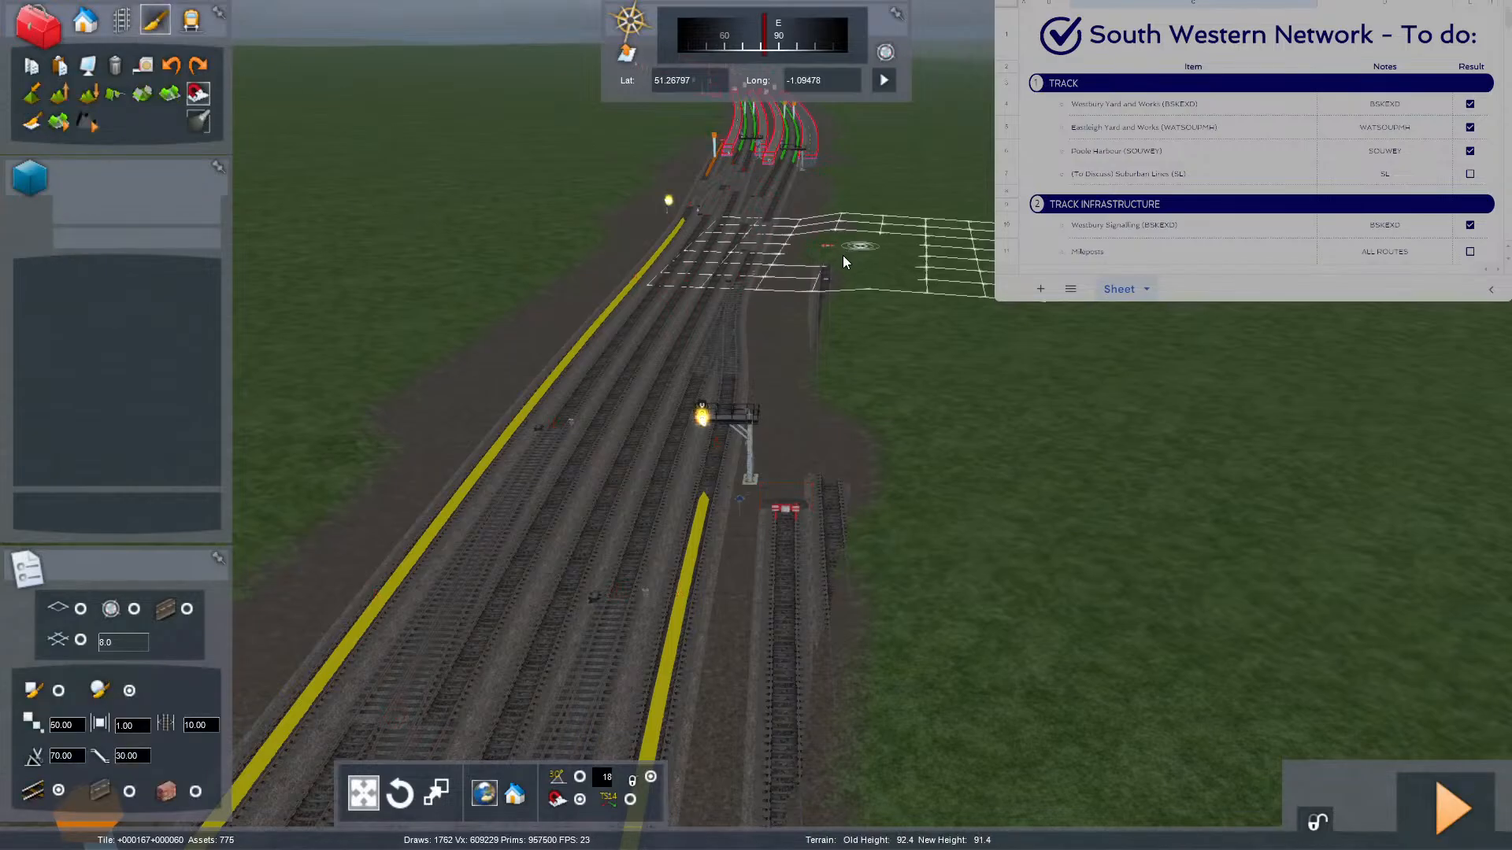
left_click_drag(875, 447, 901, 516)
mouse_move(900, 517)
right_mouse_down()
mouse_move(934, 622)
mouse_move(992, 709)
right_mouse_up()
scroll(778, 403, "down", 5)
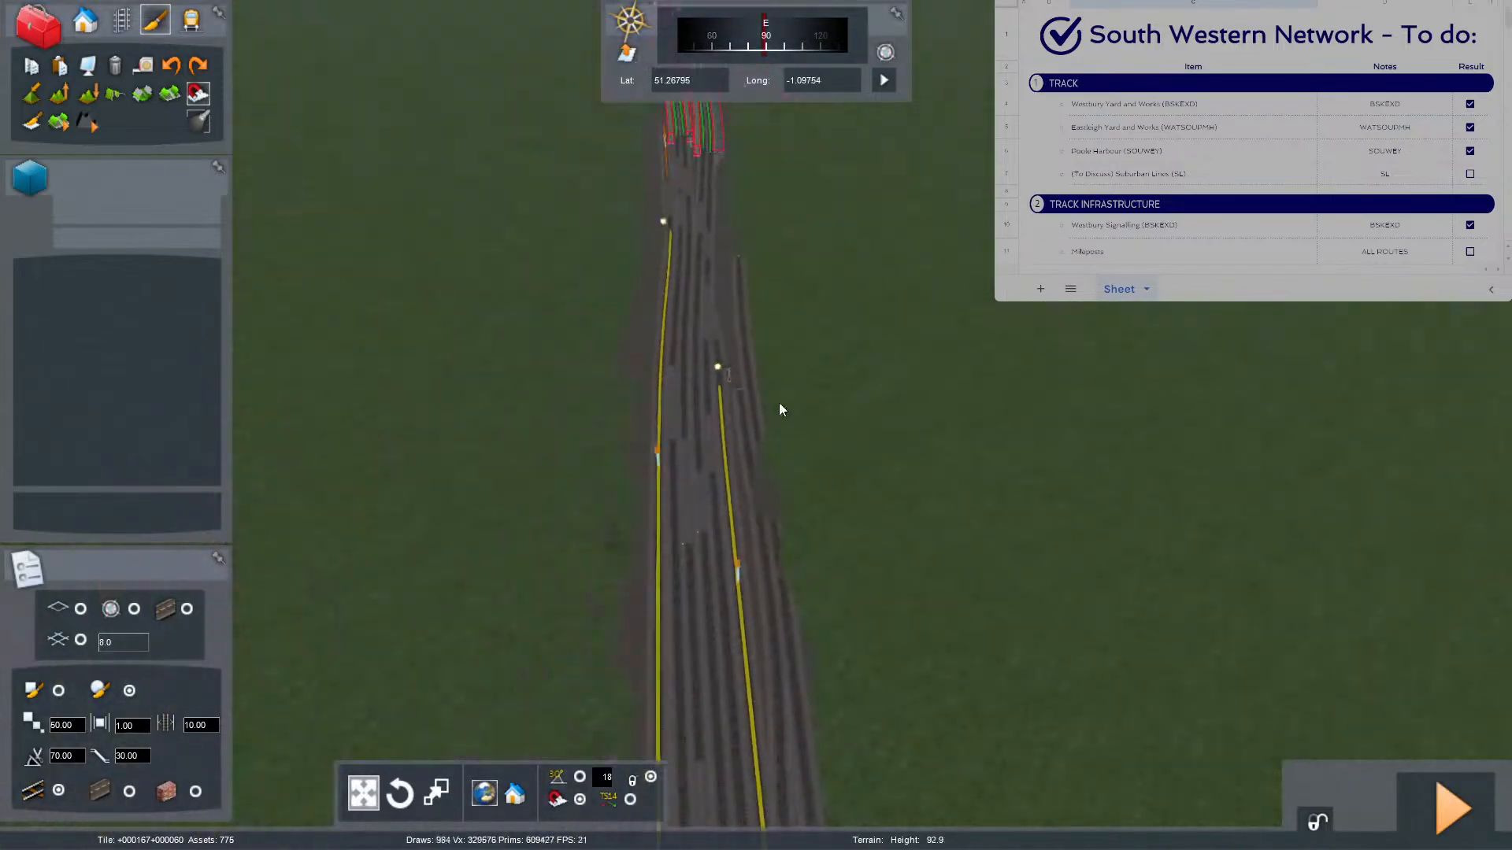
left_click_drag(778, 405, 833, 591)
right_click_drag(833, 590, 788, 630)
scroll(788, 630, "up", 5)
right_click_drag(829, 570, 803, 567)
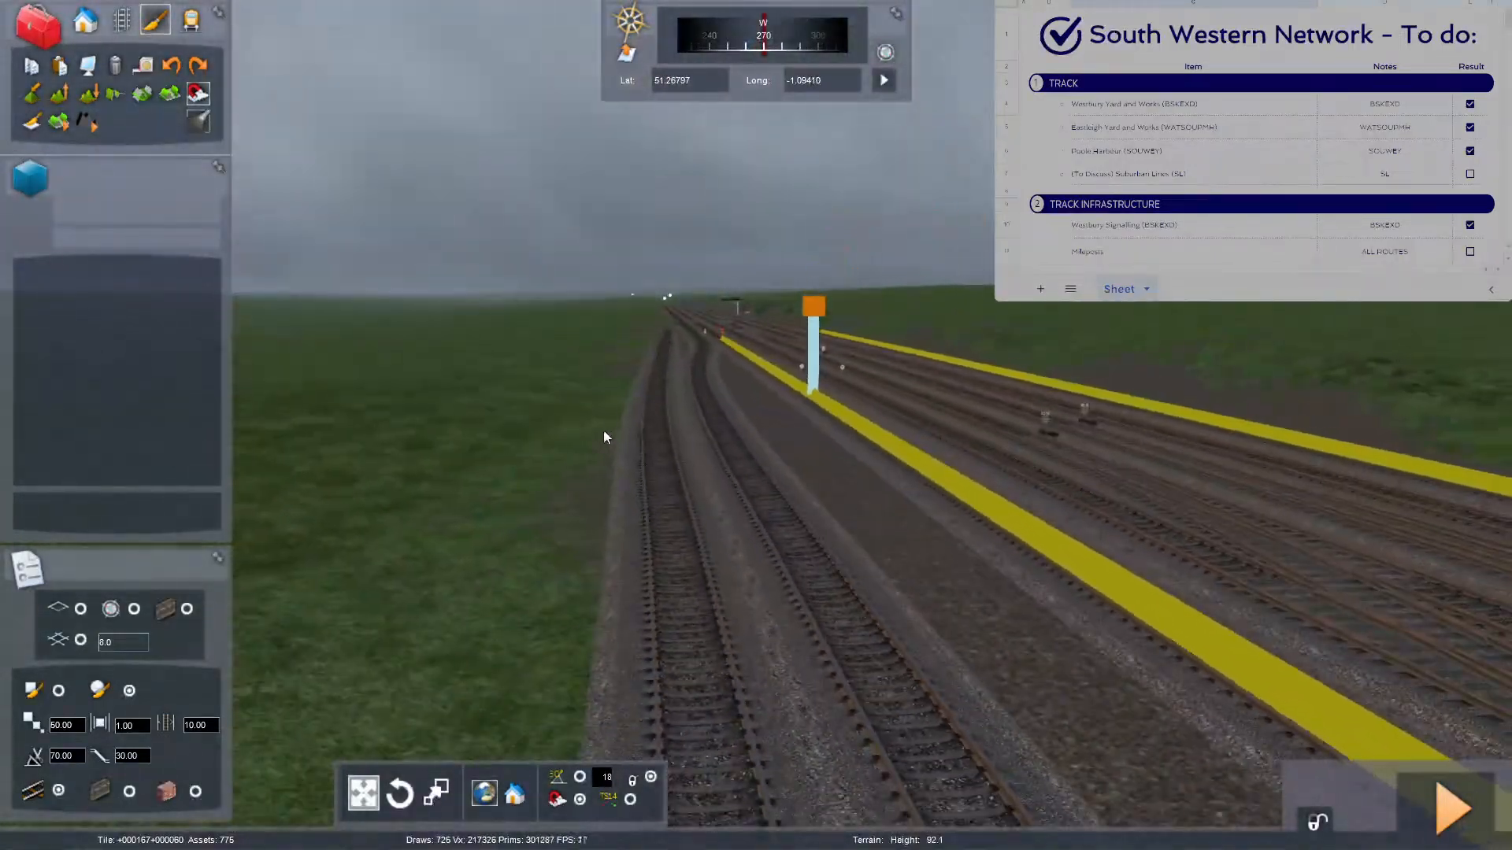
Choose PDE Track Classic again and show the aerial imagery at the east end of the inner siding.
scroll(678, 503, "up", 5)
right_click_drag(678, 503, 641, 543)
scroll(642, 543, "down", 5)
key("Left")
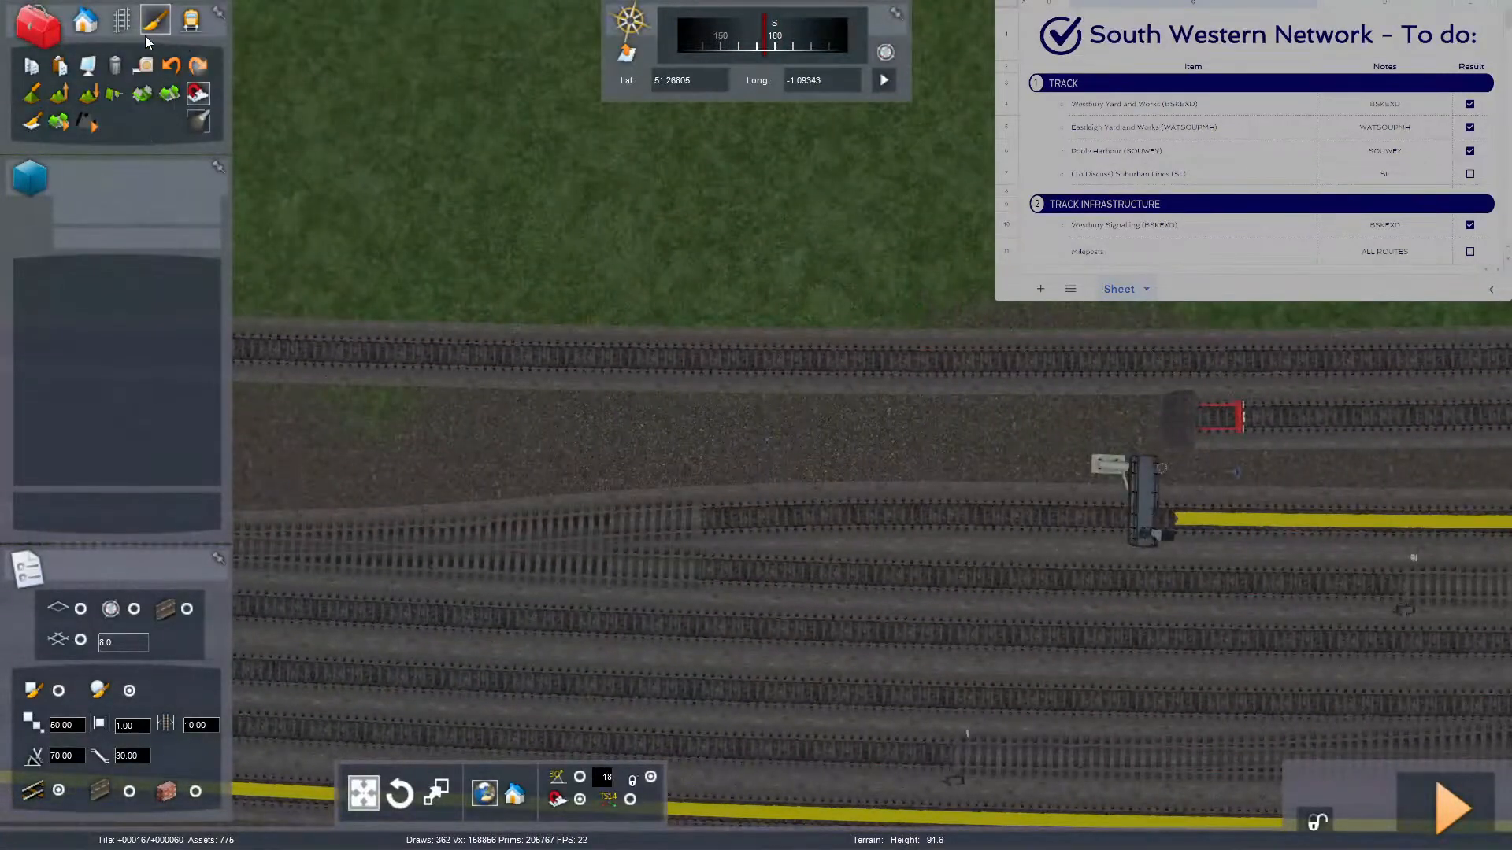
left_click(120, 19)
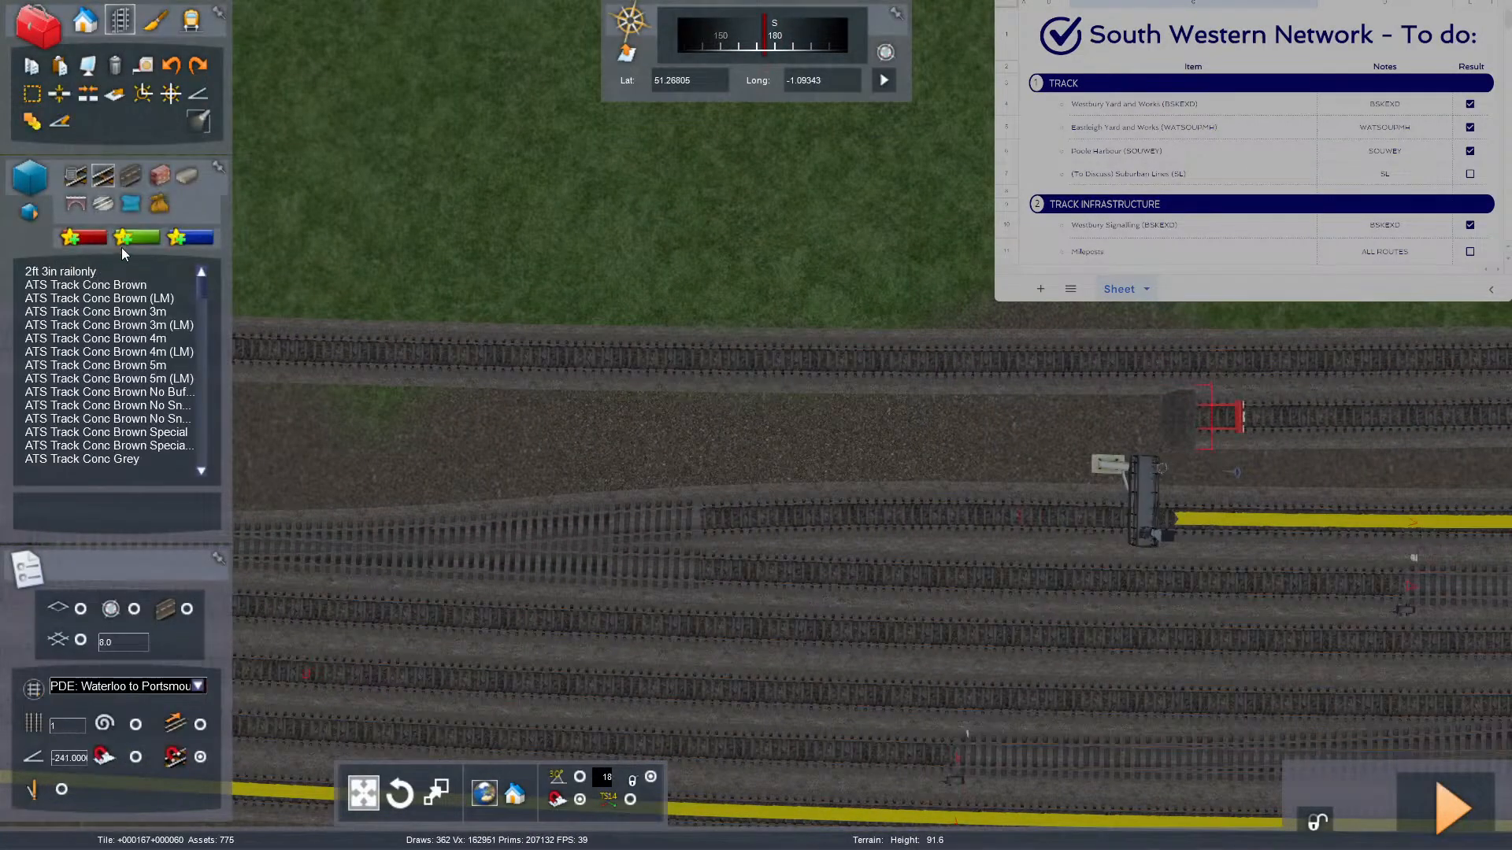
left_click(76, 180)
left_click(119, 275)
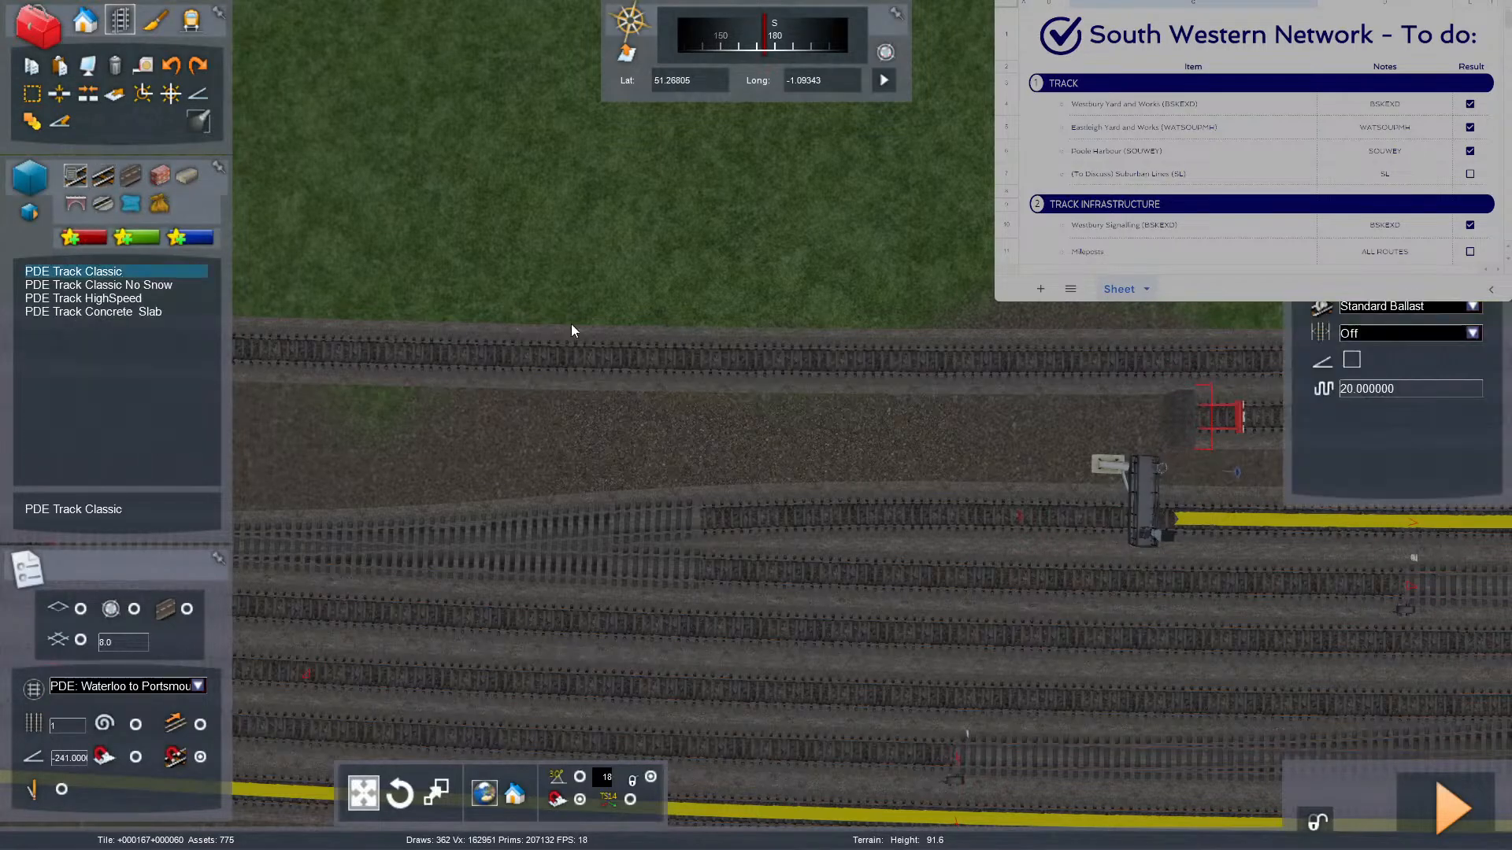
right_click_drag(634, 359, 644, 359)
key("F8")
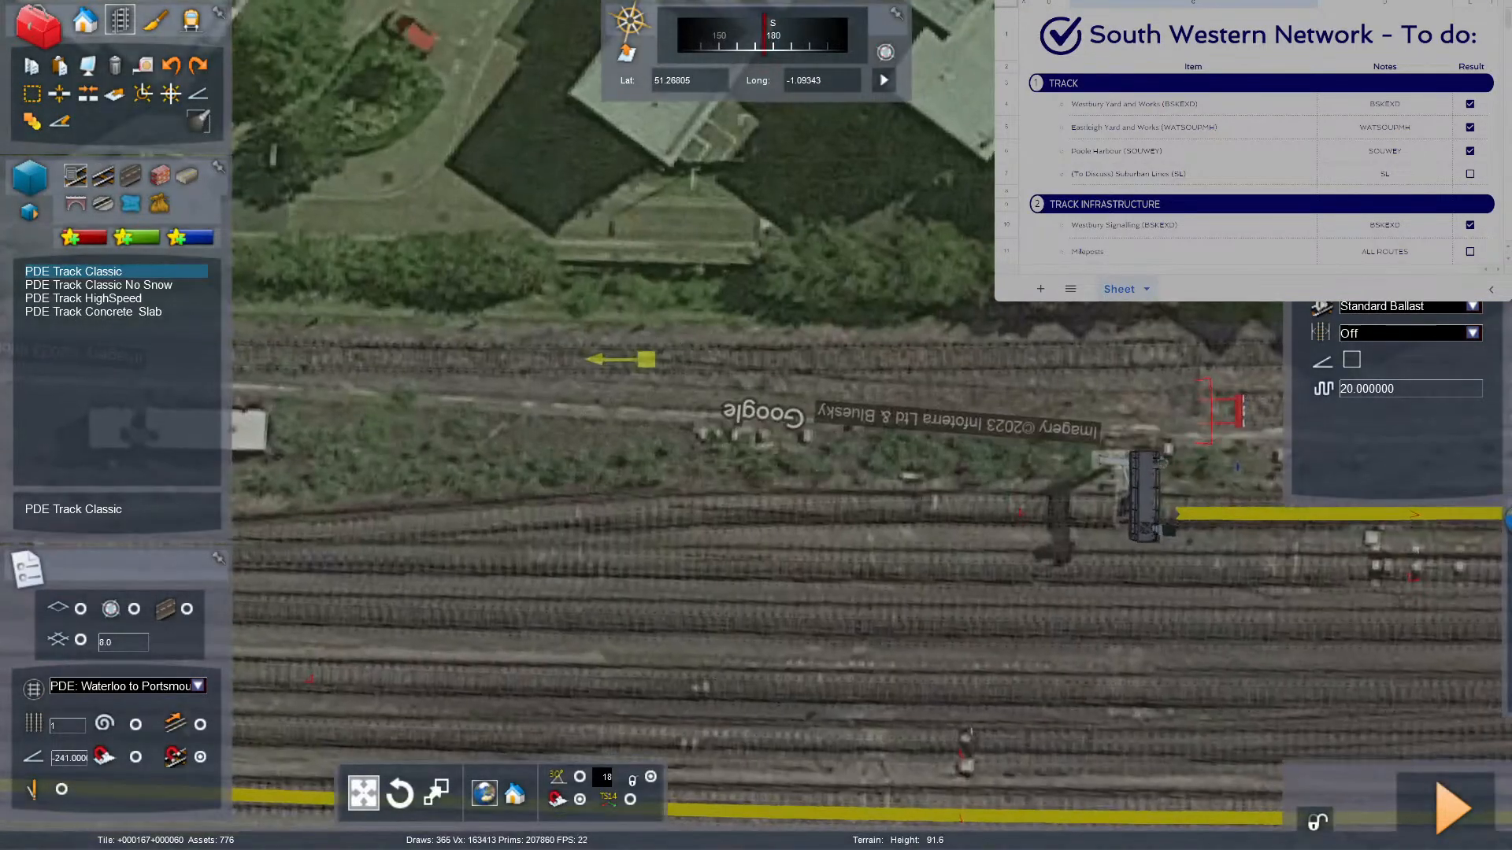
Extend the inner siding about 26 m east from its open end, curving along the aerial imagery towards the outer siding.
scroll(645, 359, "down", 3)
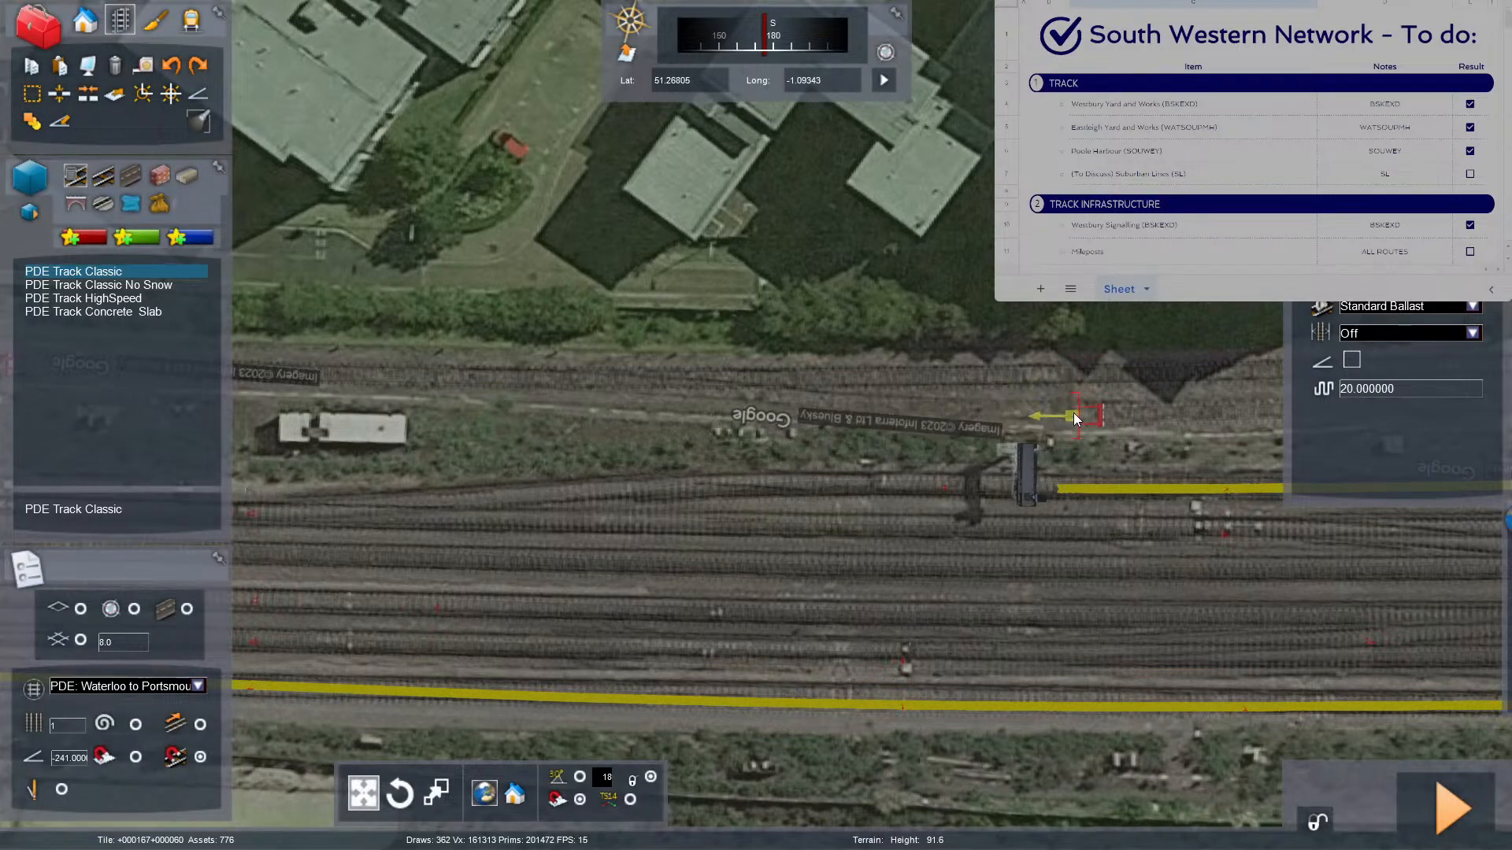
left_click_drag(1074, 413, 751, 389)
left_click(777, 395)
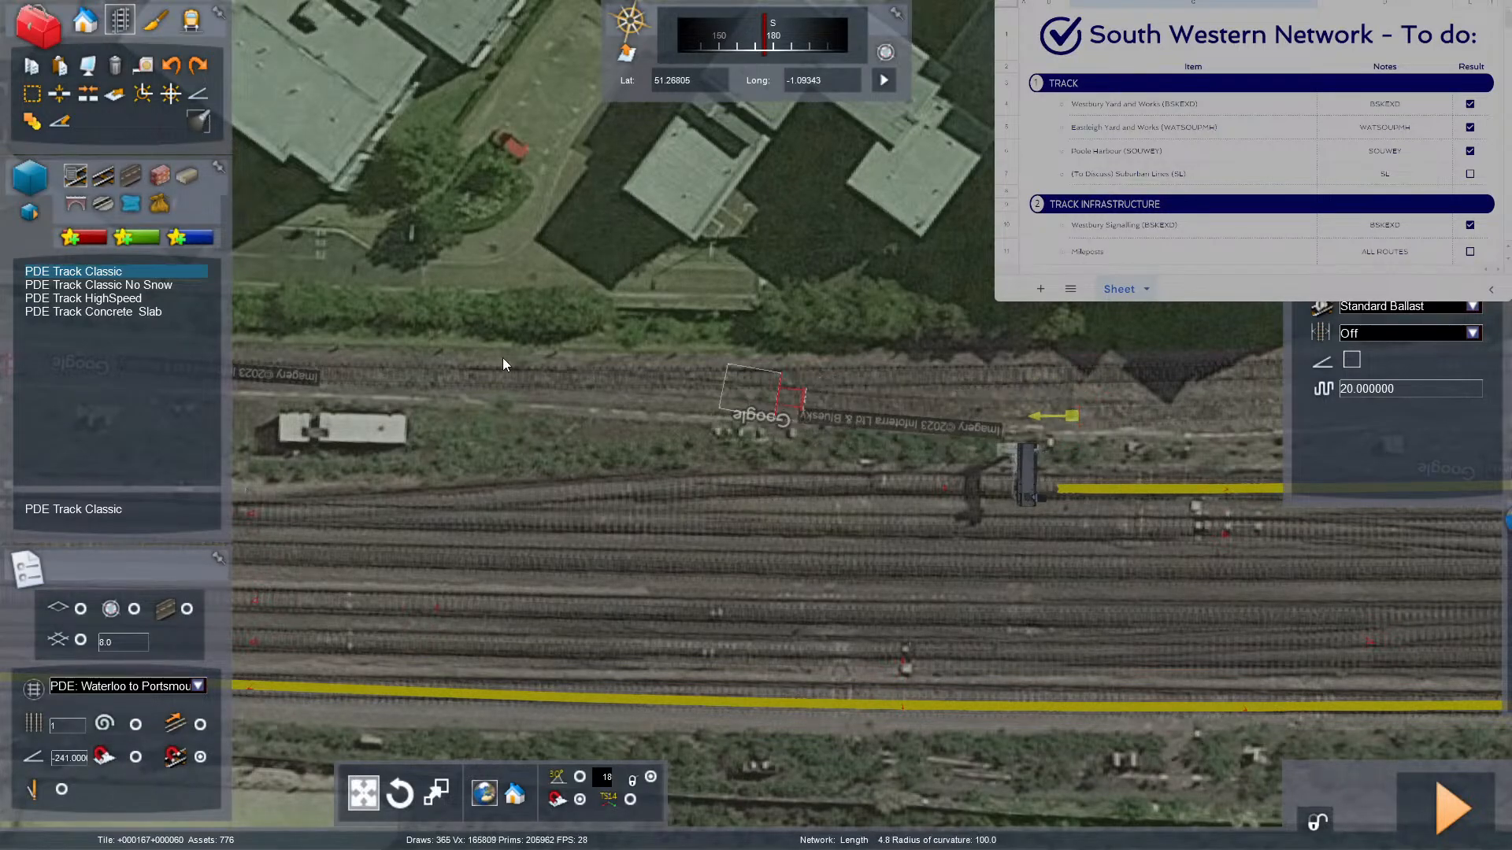
right_click(478, 365)
right_click(1164, 441)
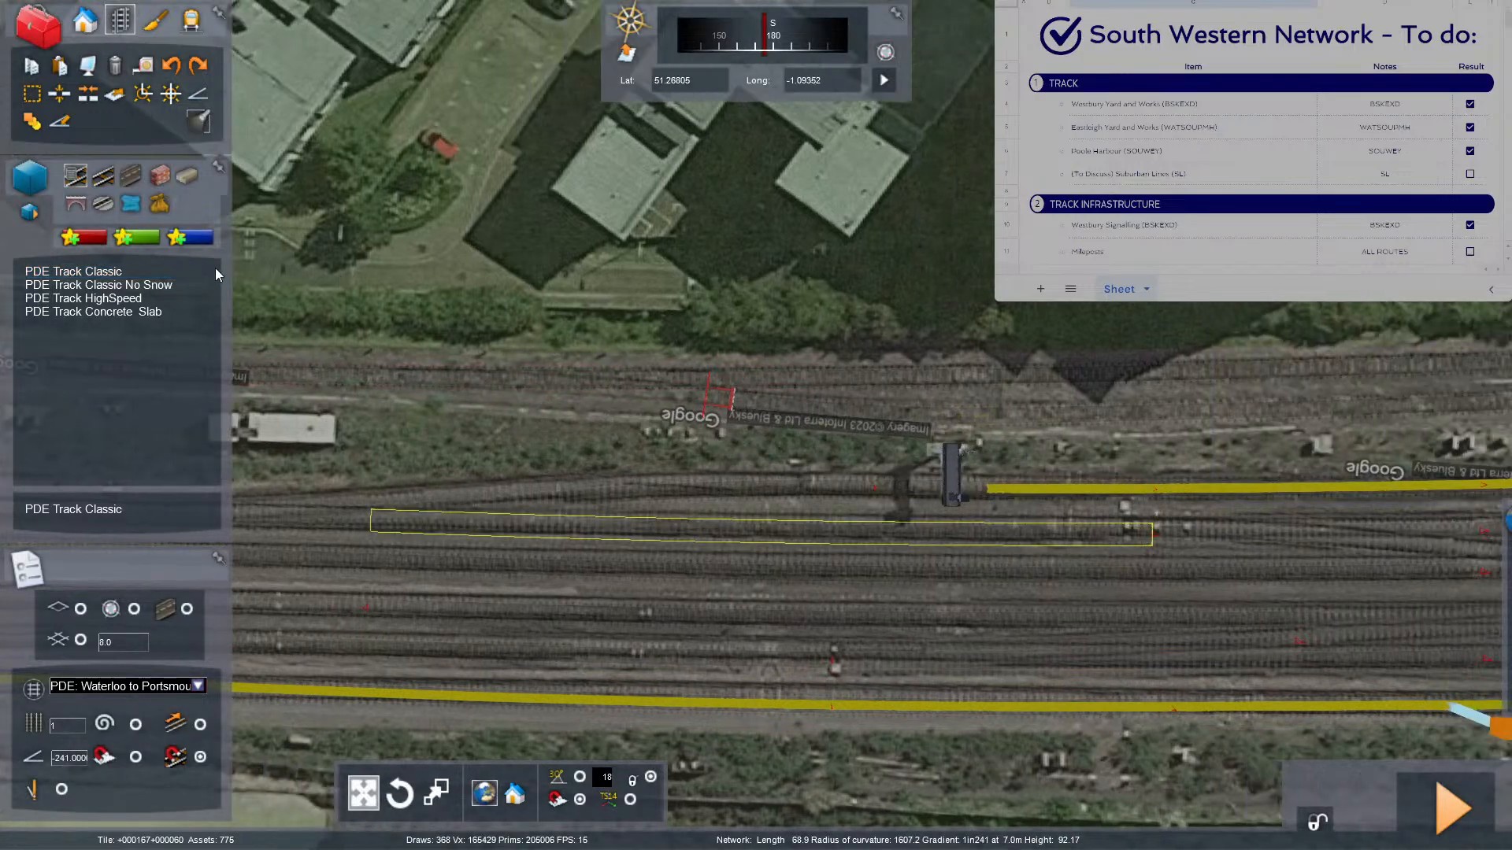
Join the inner siding to the outer siding with a curved PDE Track Classic section about 20 m long, and hide the aerial imagery.
scroll(158, 272, "up", 1)
left_click(149, 272)
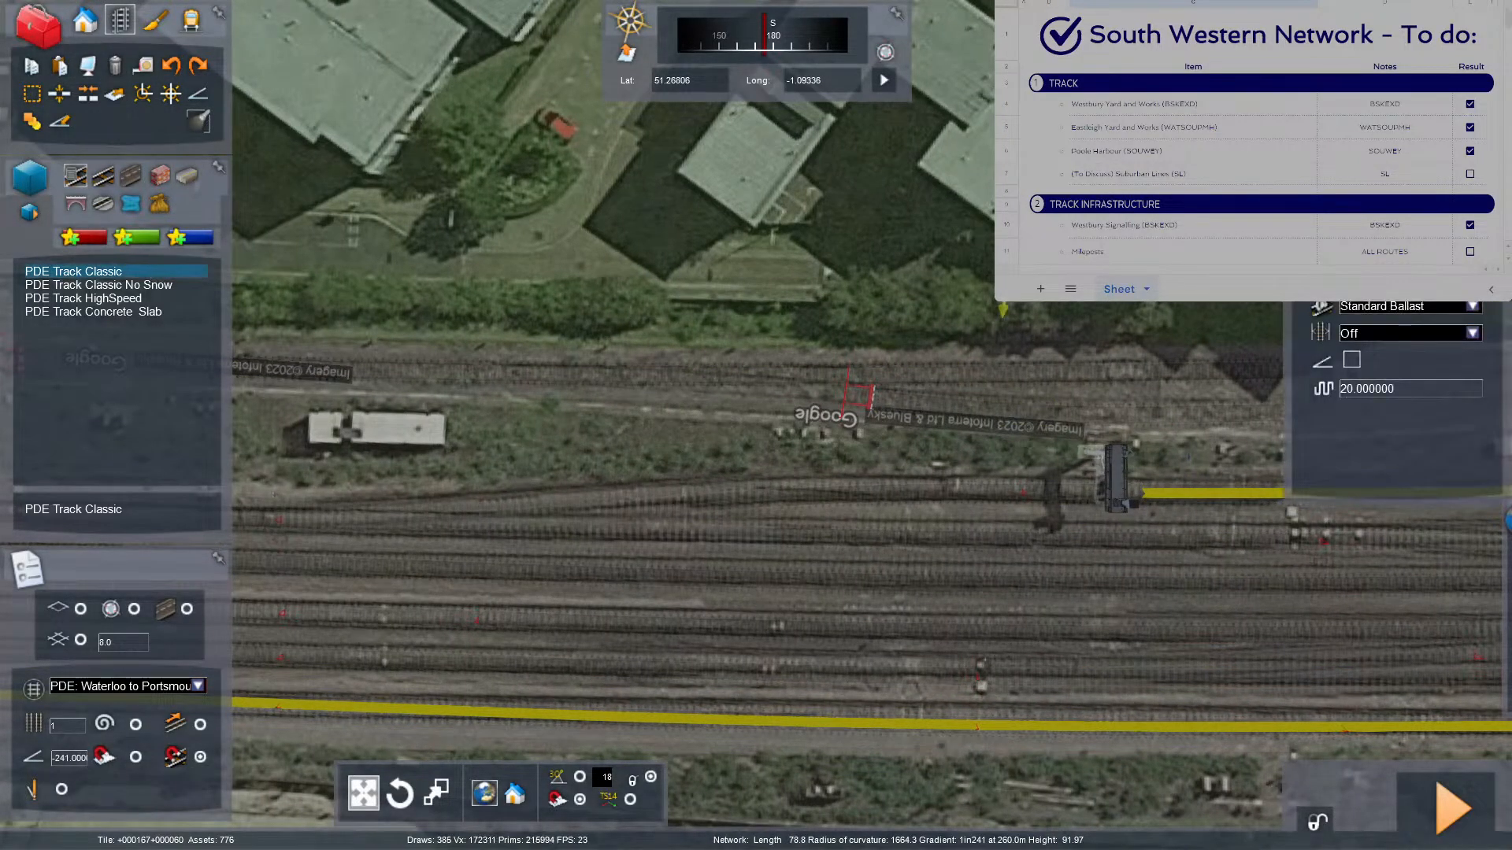
left_click(841, 402)
left_click(838, 404)
left_click_drag(843, 398, 516, 382)
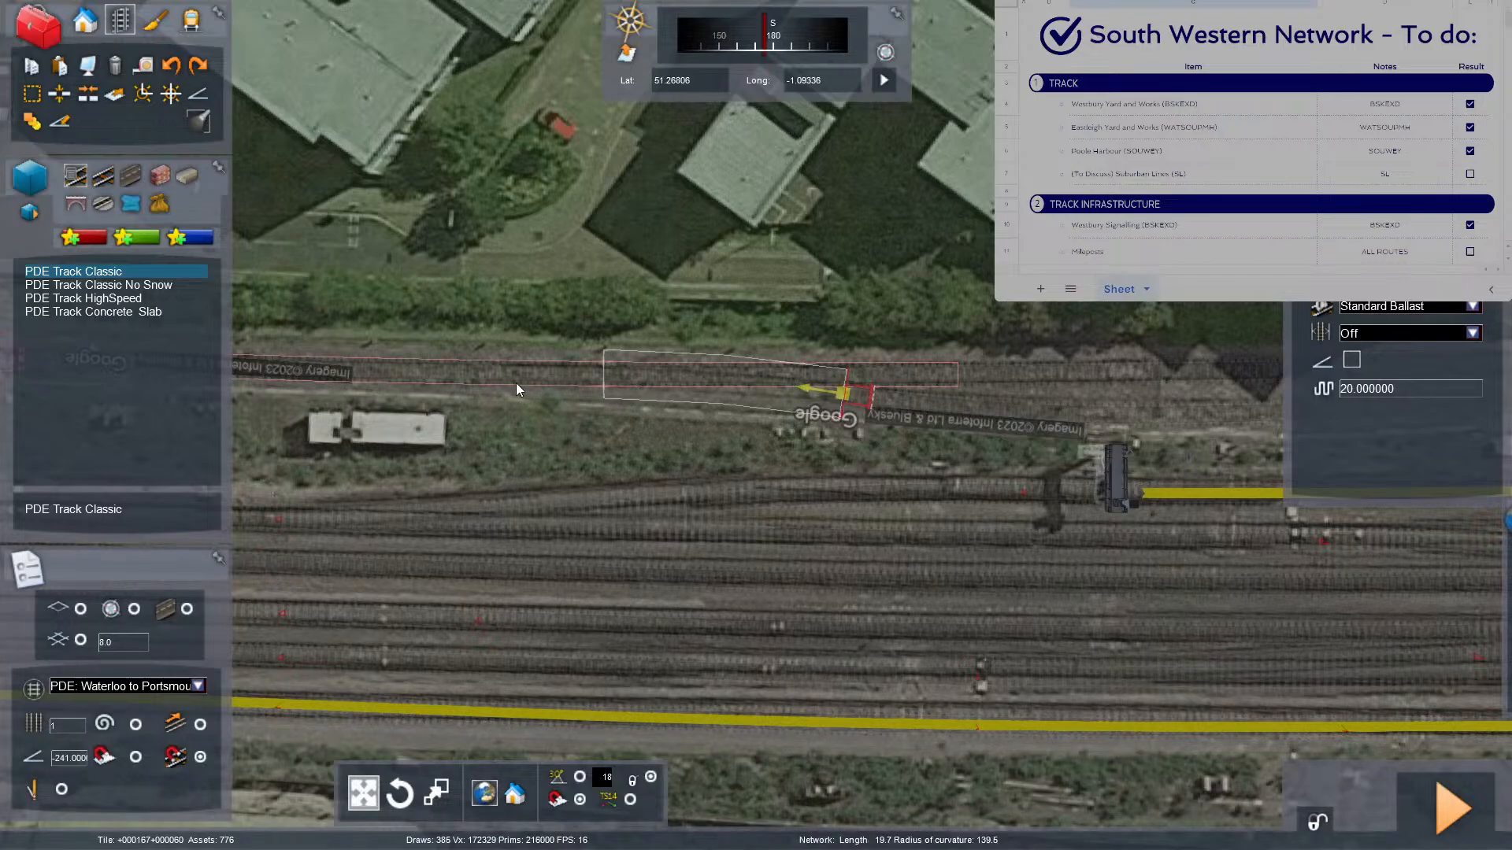
left_click(516, 382)
right_click(848, 535)
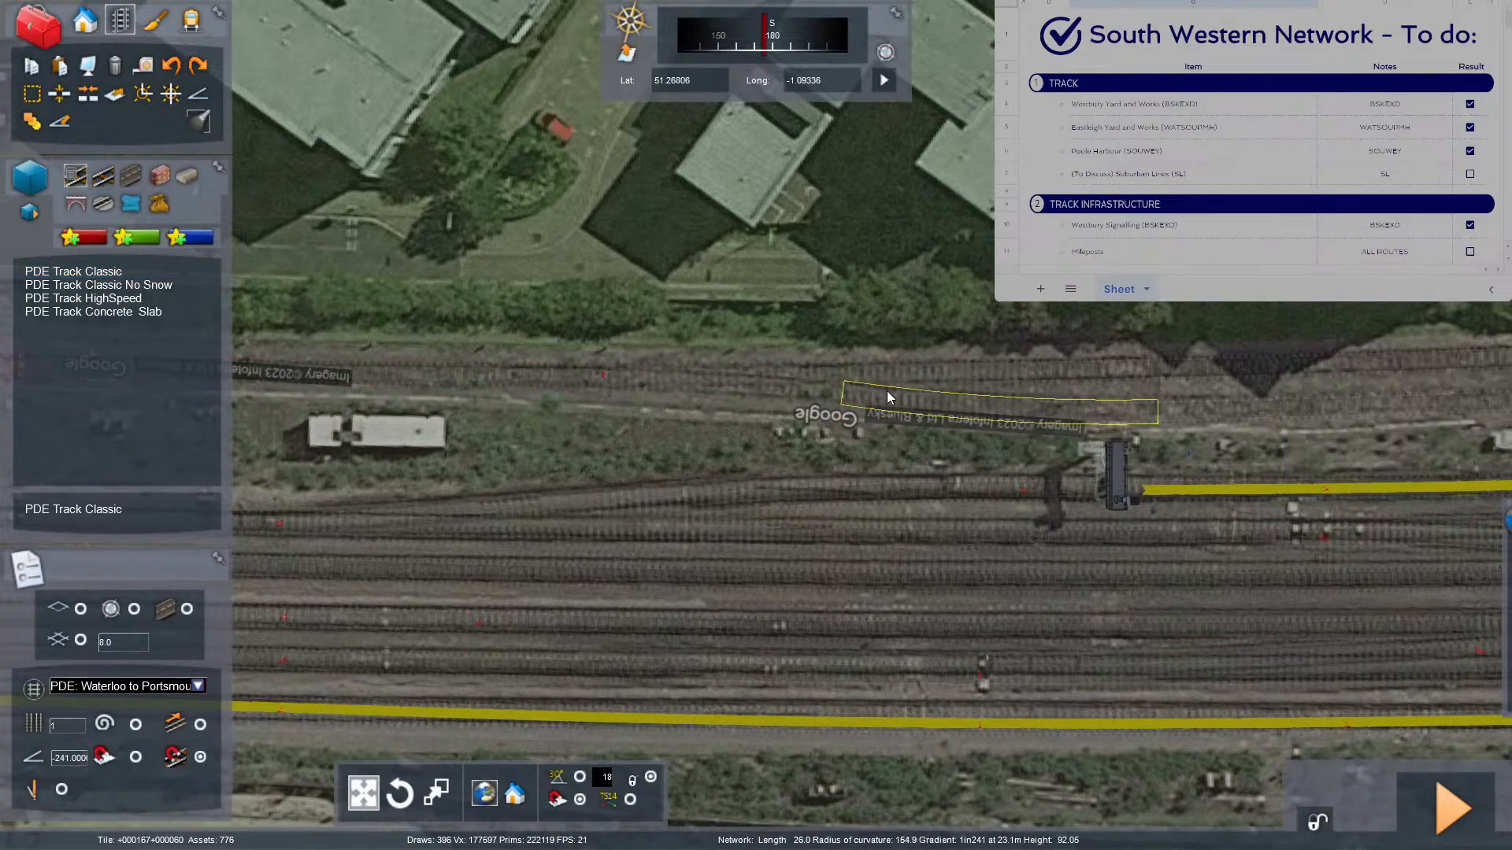
key("F8")
right_click_drag(866, 498, 1138, 376)
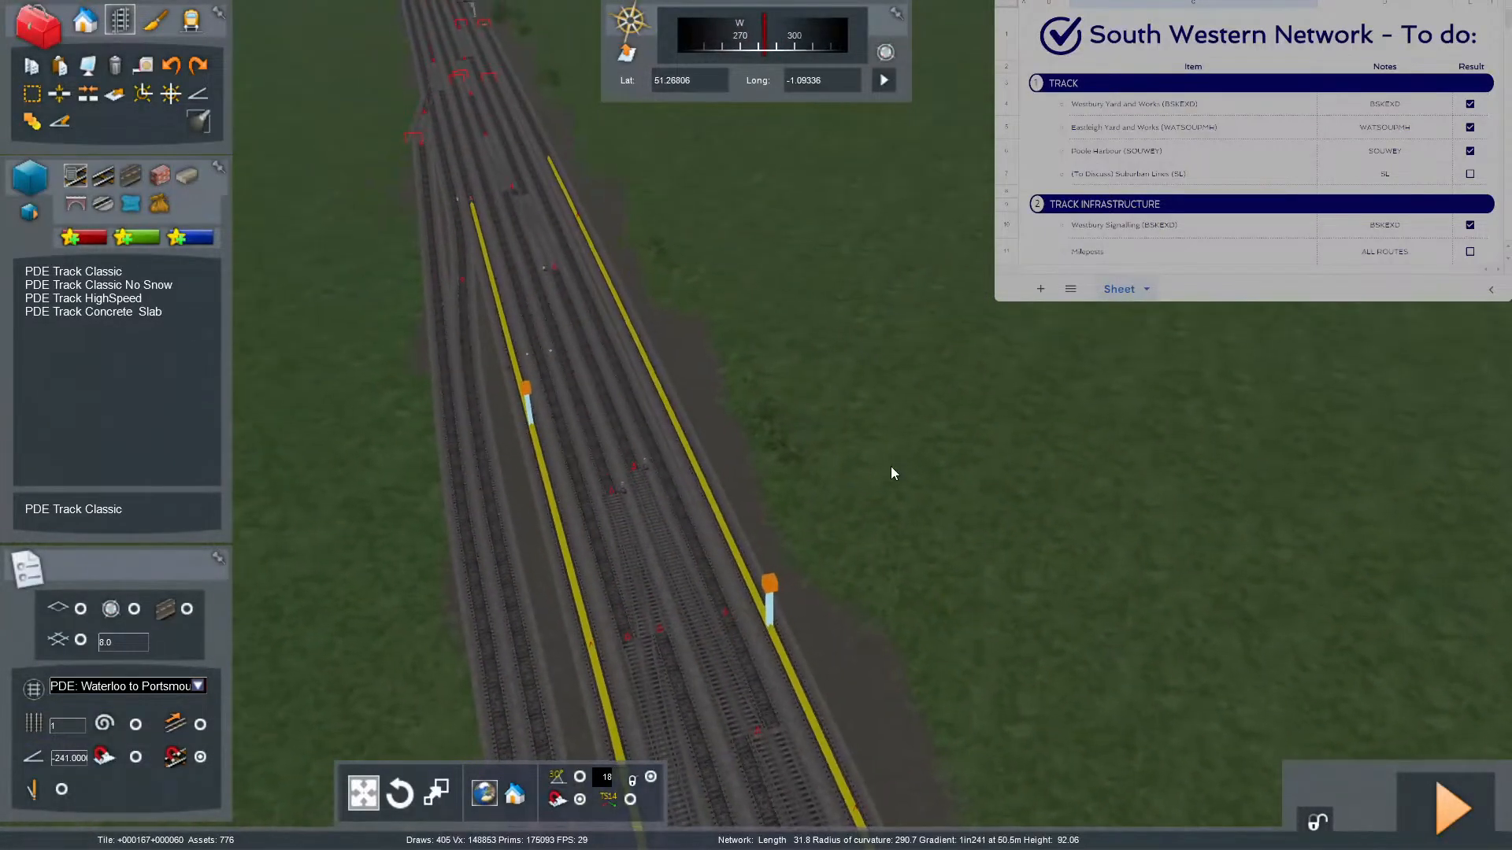
Weld the open track joint in the crossover linking the two southern sidings.
right_click_drag(890, 465, 823, 409)
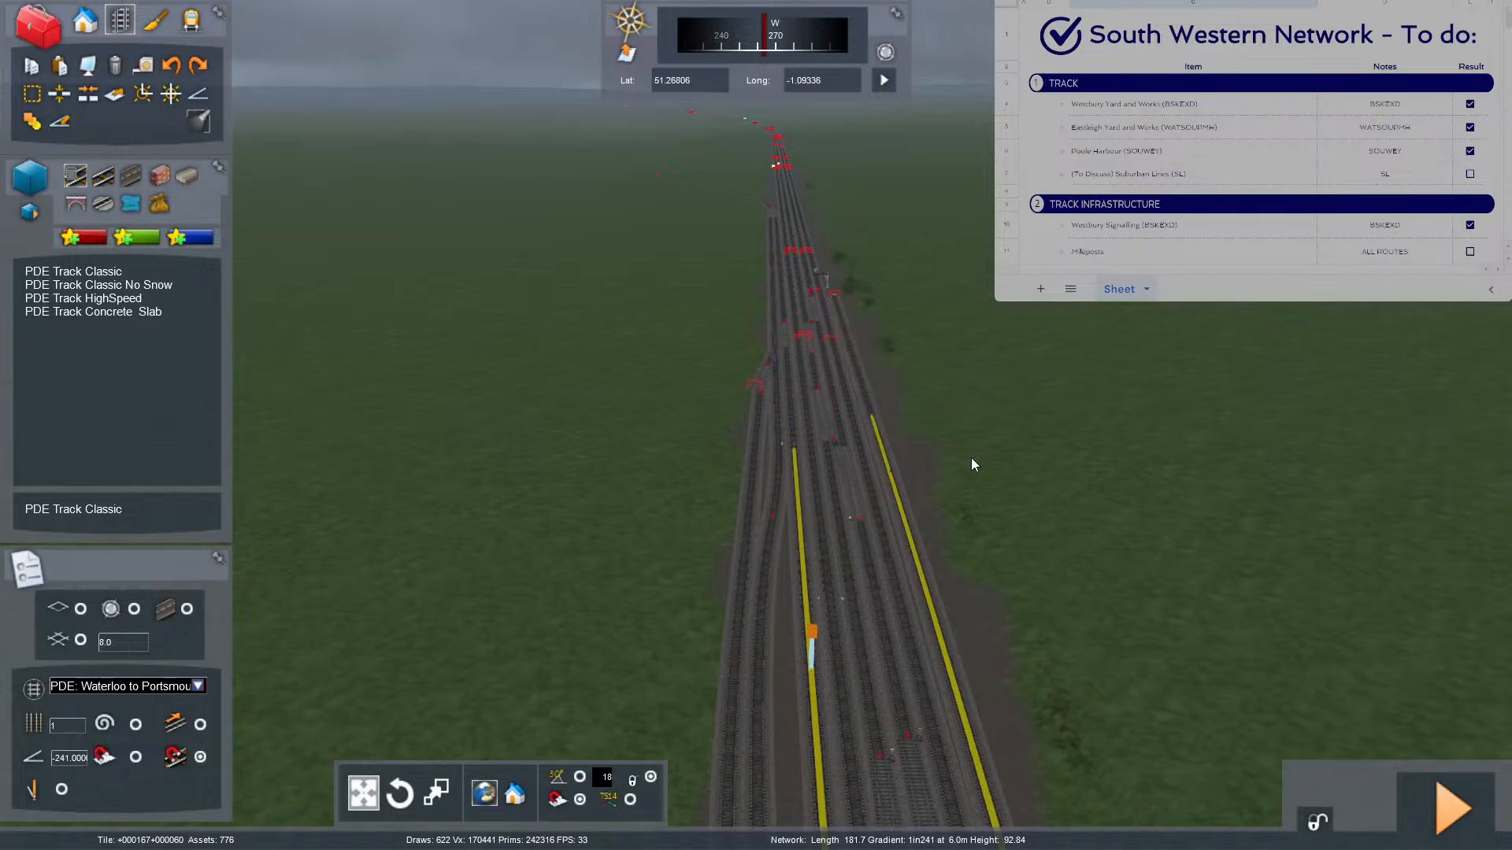
key("Up")
right_click_drag(971, 456, 976, 339)
key("Up")
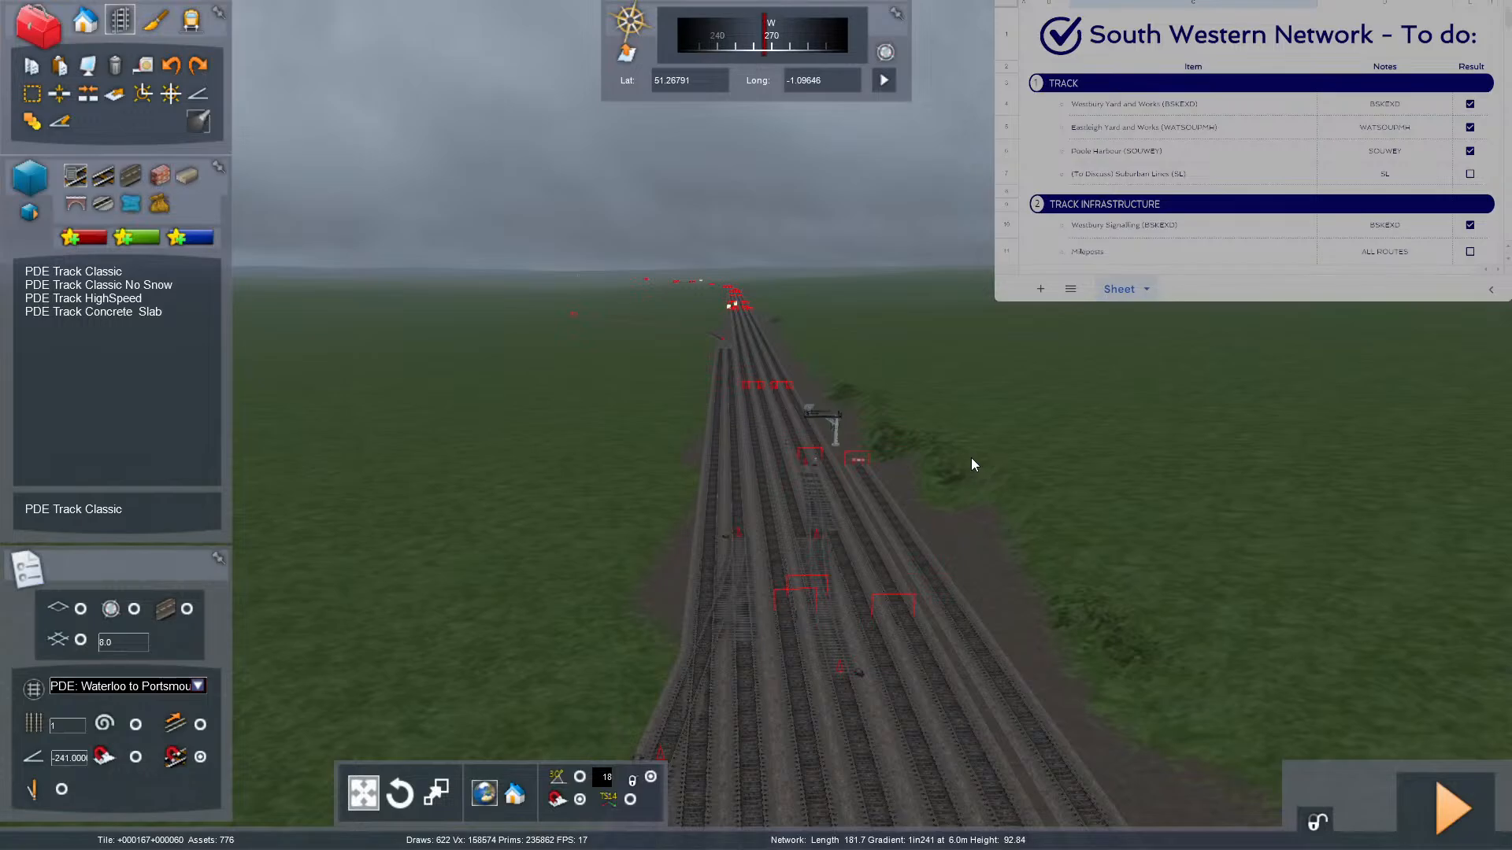
right_click_drag(976, 457, 394, 452)
right_click_drag(880, 366, 914, 366)
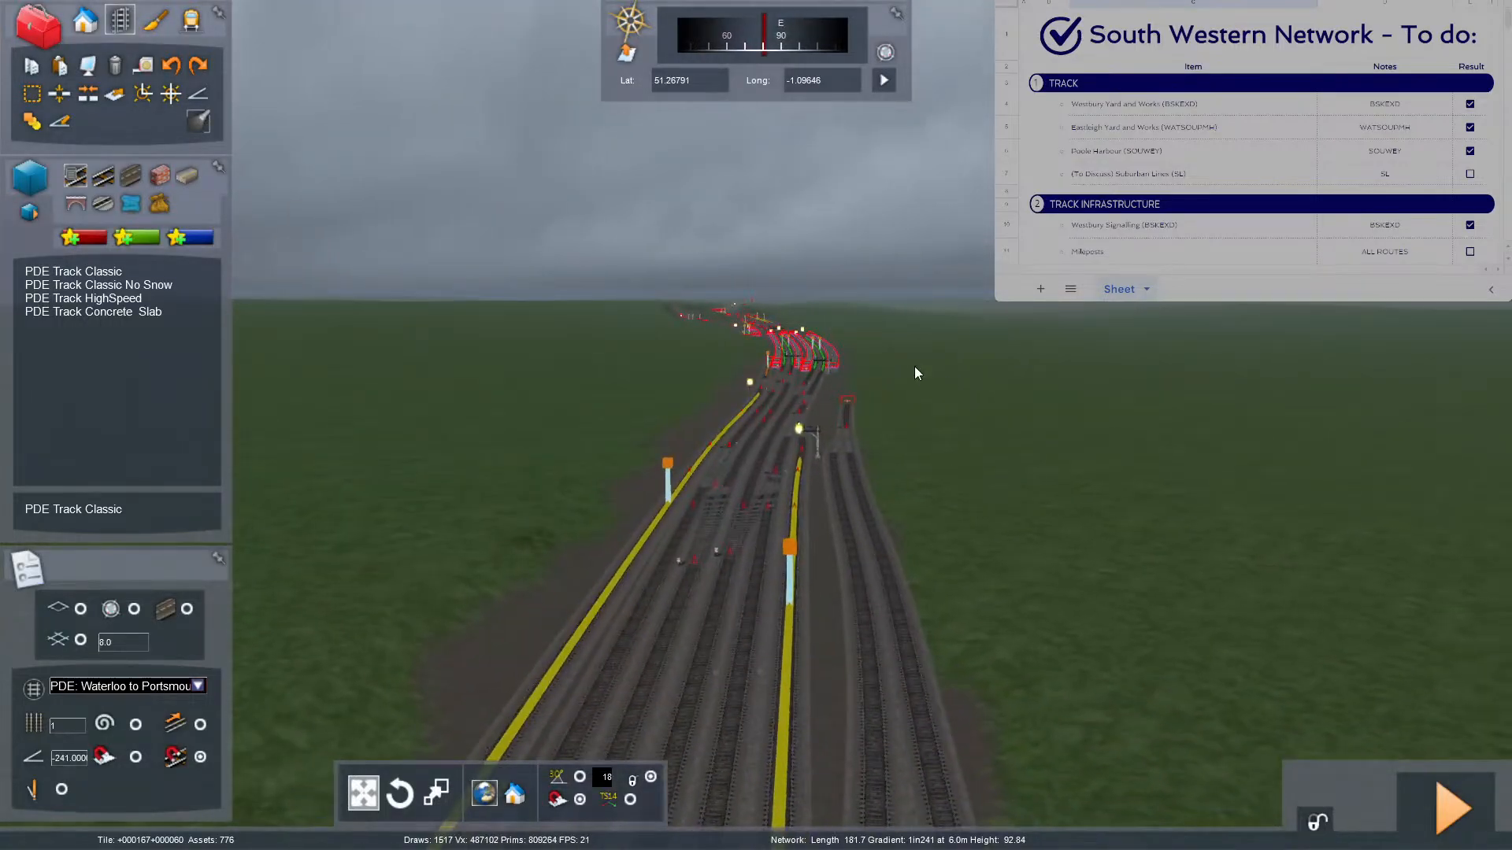
right_click_drag(949, 409, 323, 437)
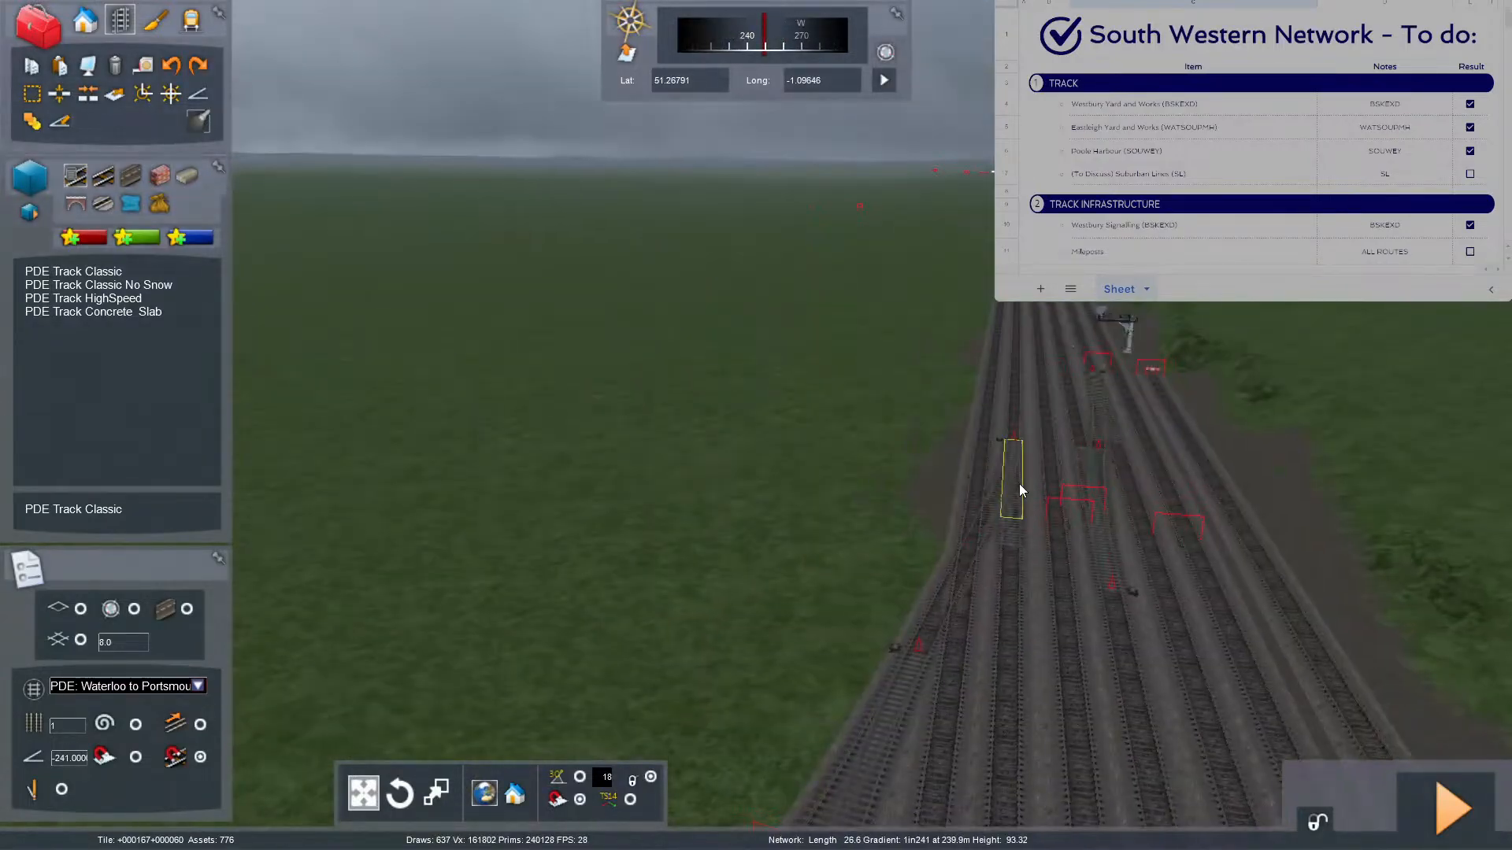
right_click_drag(876, 472, 912, 626)
key("Up")
key("Down")
left_click(142, 95)
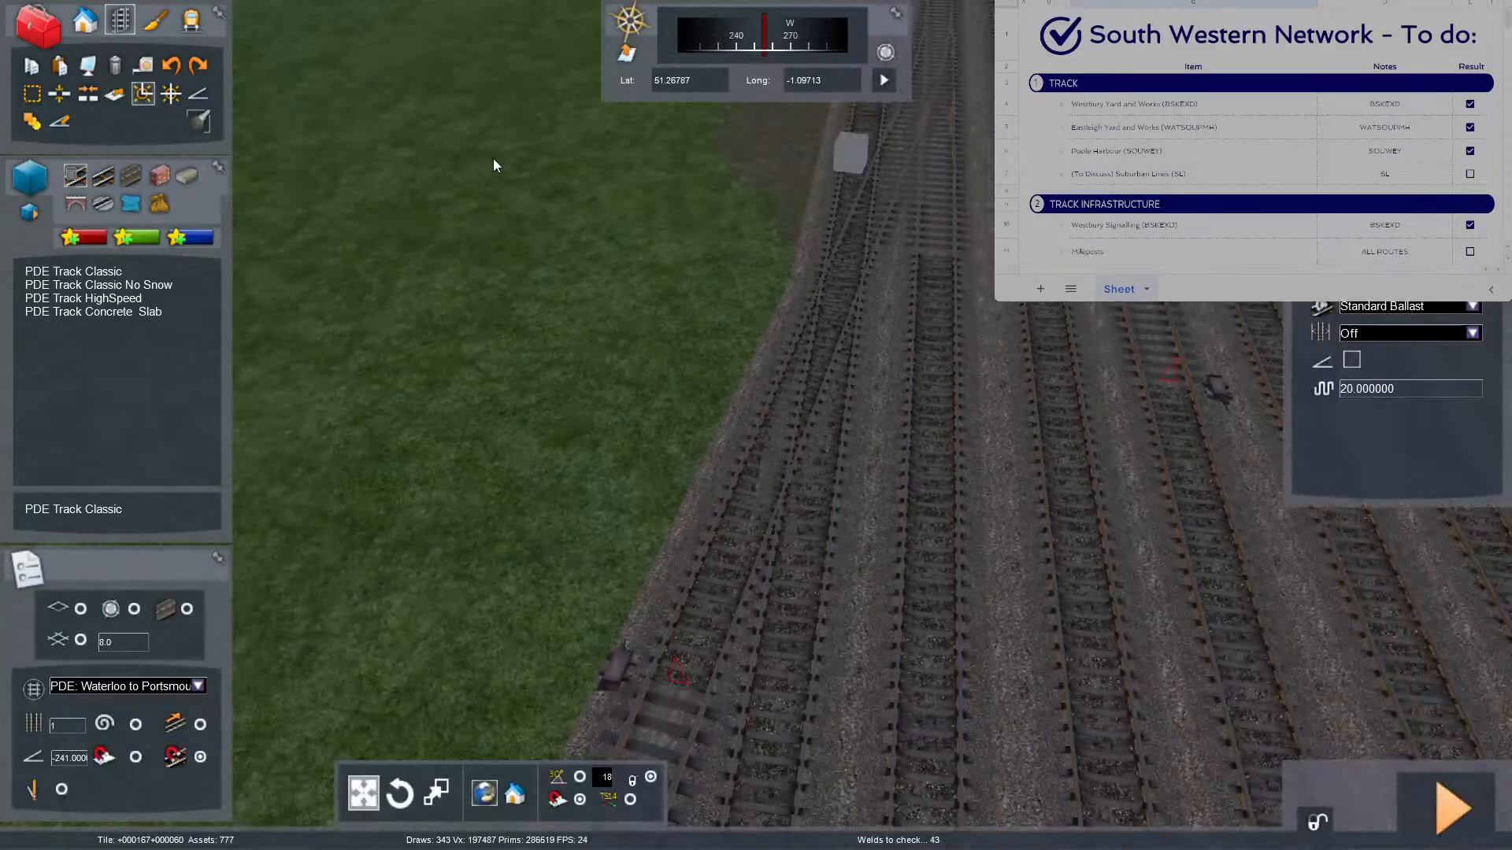
left_click(843, 150)
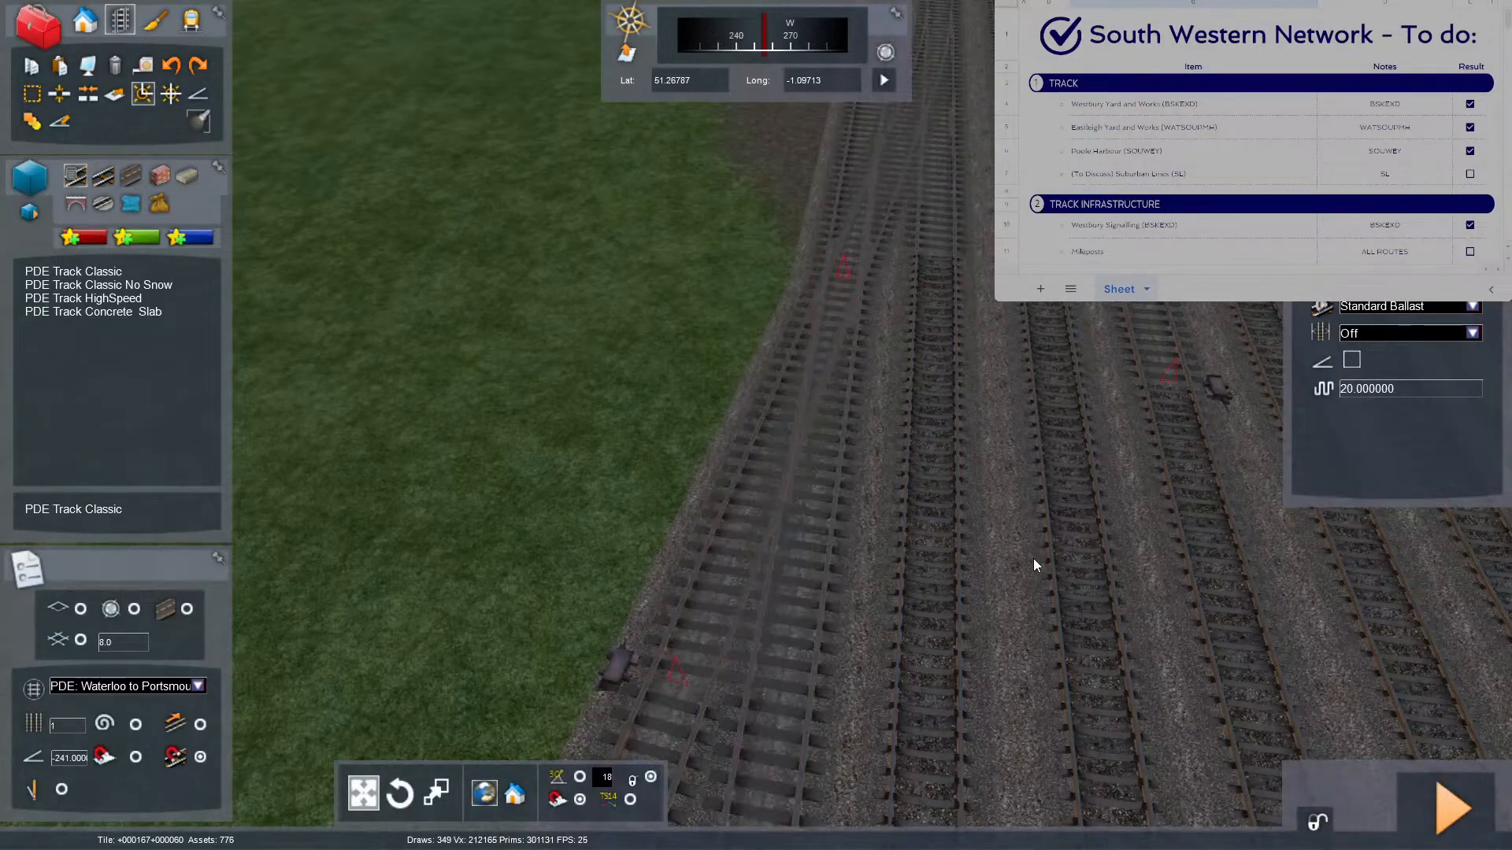
Split the overlapping track at the western turnout of the siding crossover and weld the resulting joint.
key("space")
key("Up")
right_click_drag(937, 602, 1033, 559)
key("Up")
key("Up")
key("Down")
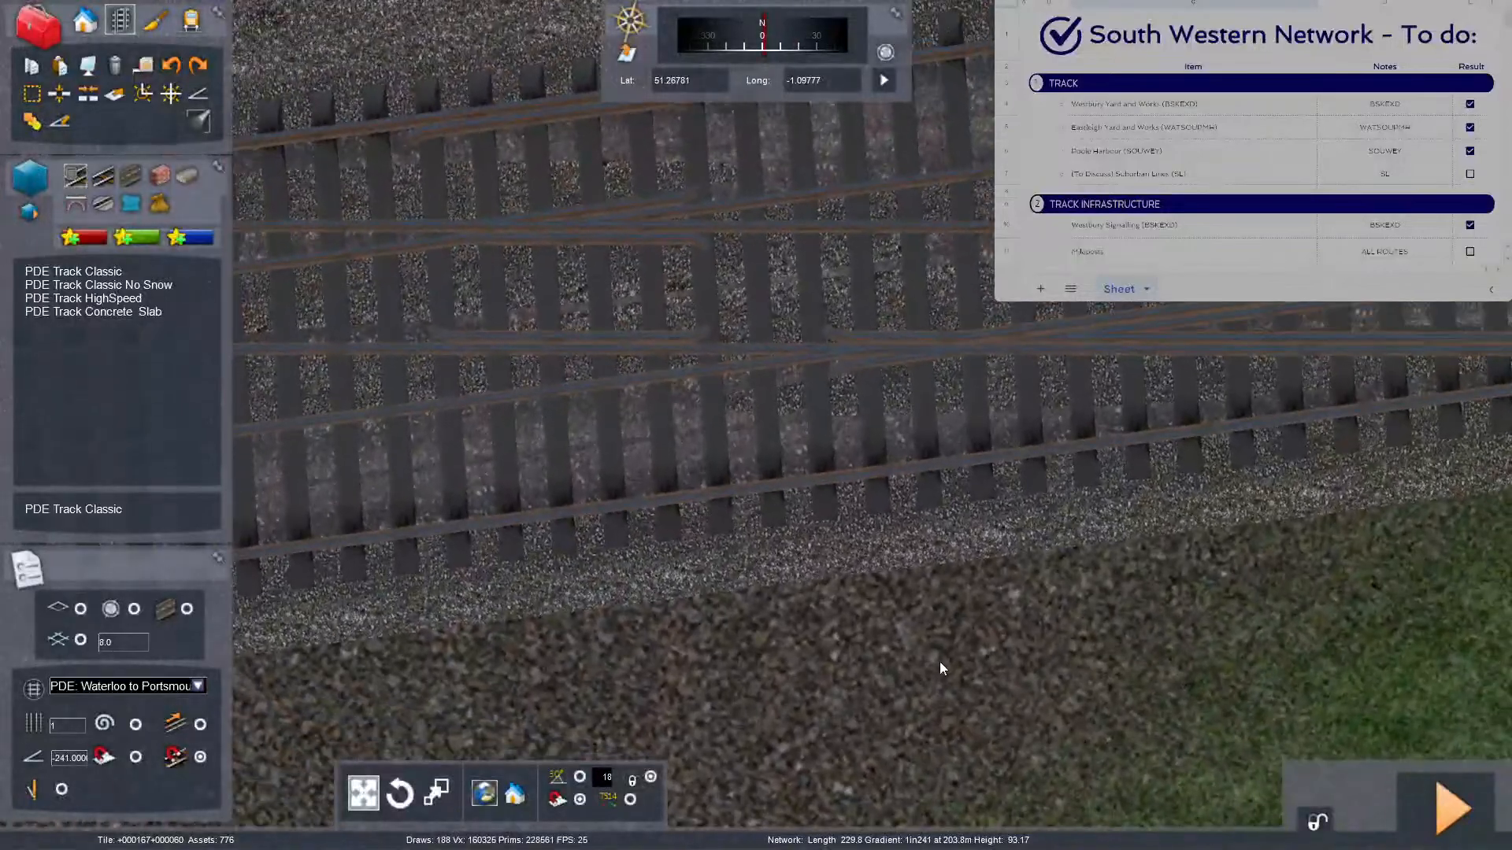
left_click(56, 92)
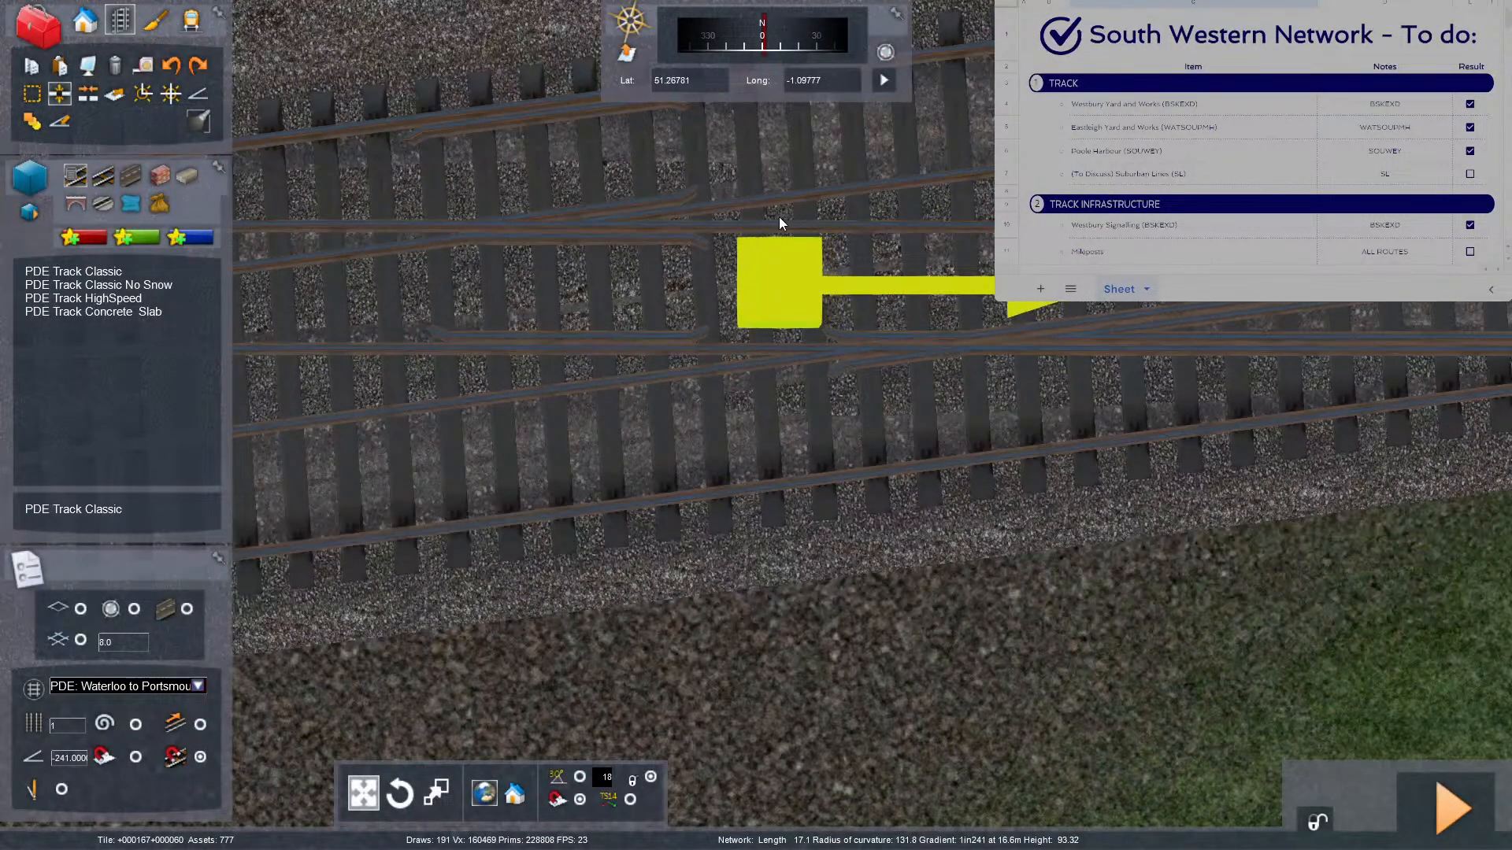
left_click(779, 217)
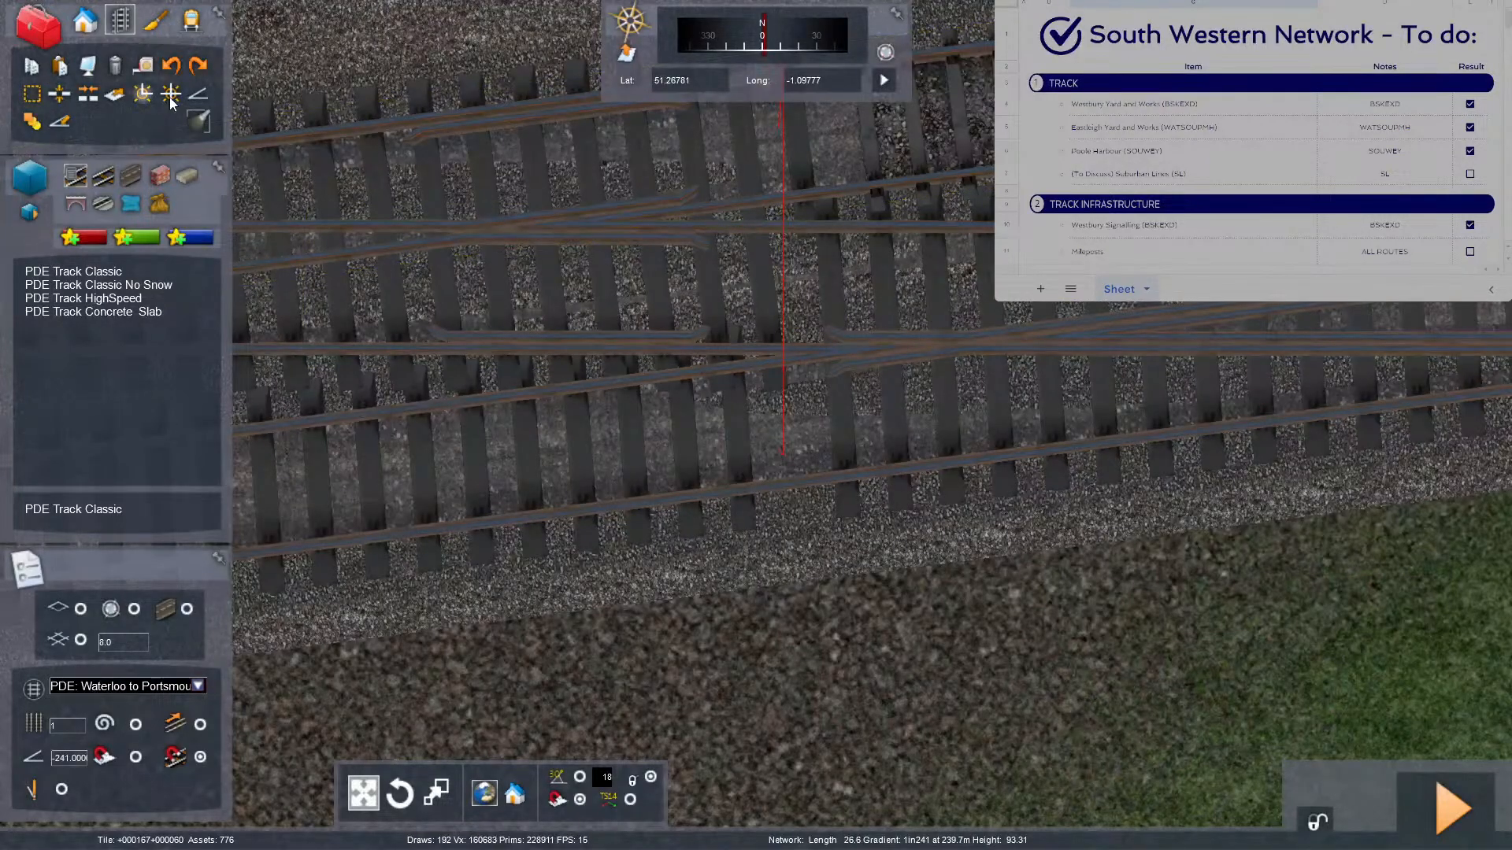
left_click(142, 94)
left_click(753, 231)
scroll(953, 667, "down", 3)
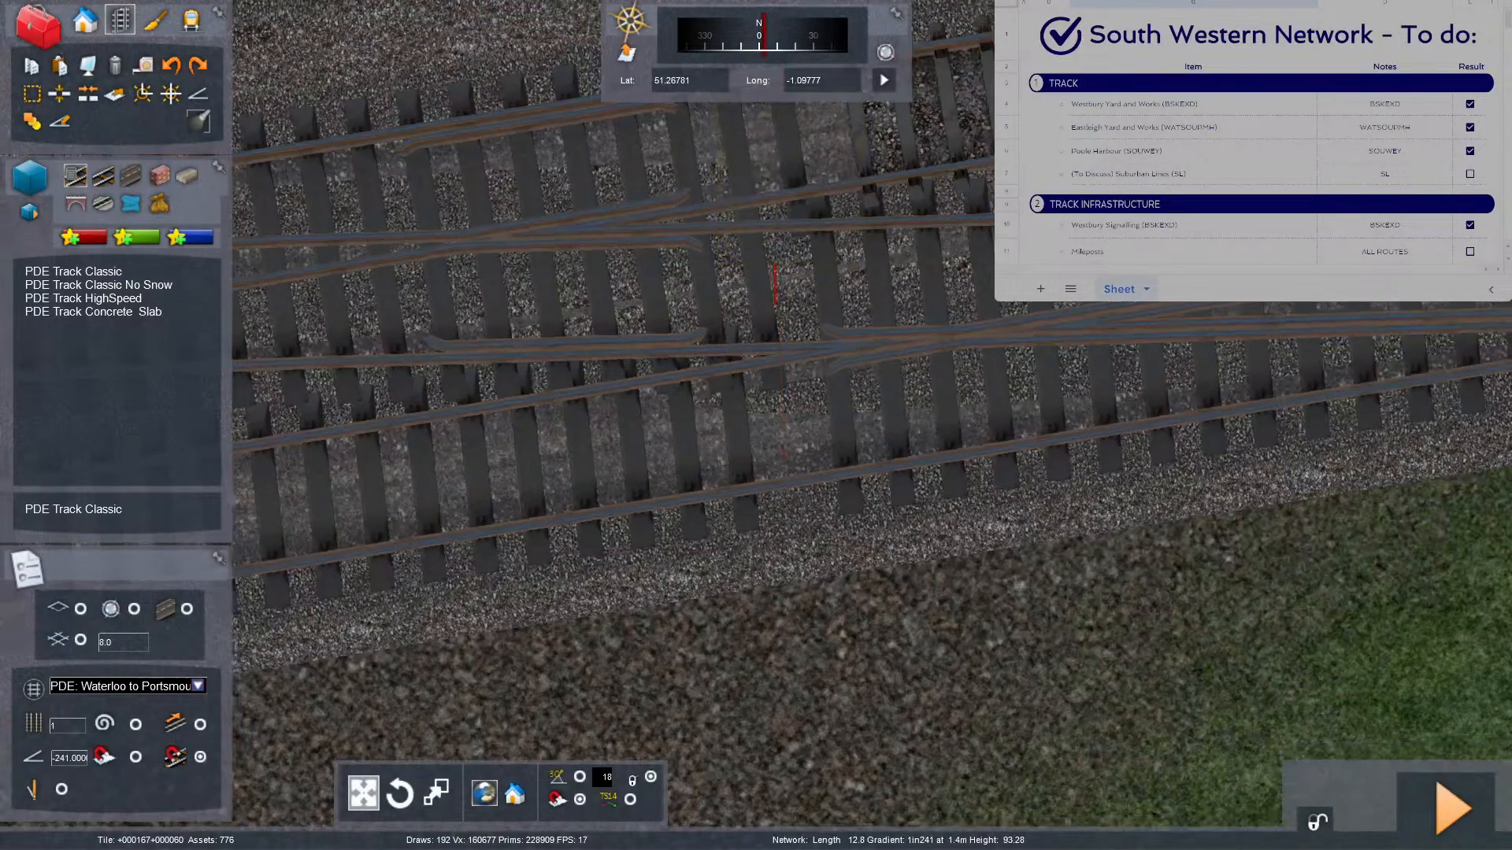
Examine the connected sidings and neighbouring lines eastward and back along the north side of the yard.
right_click_drag(954, 668, 1131, 465)
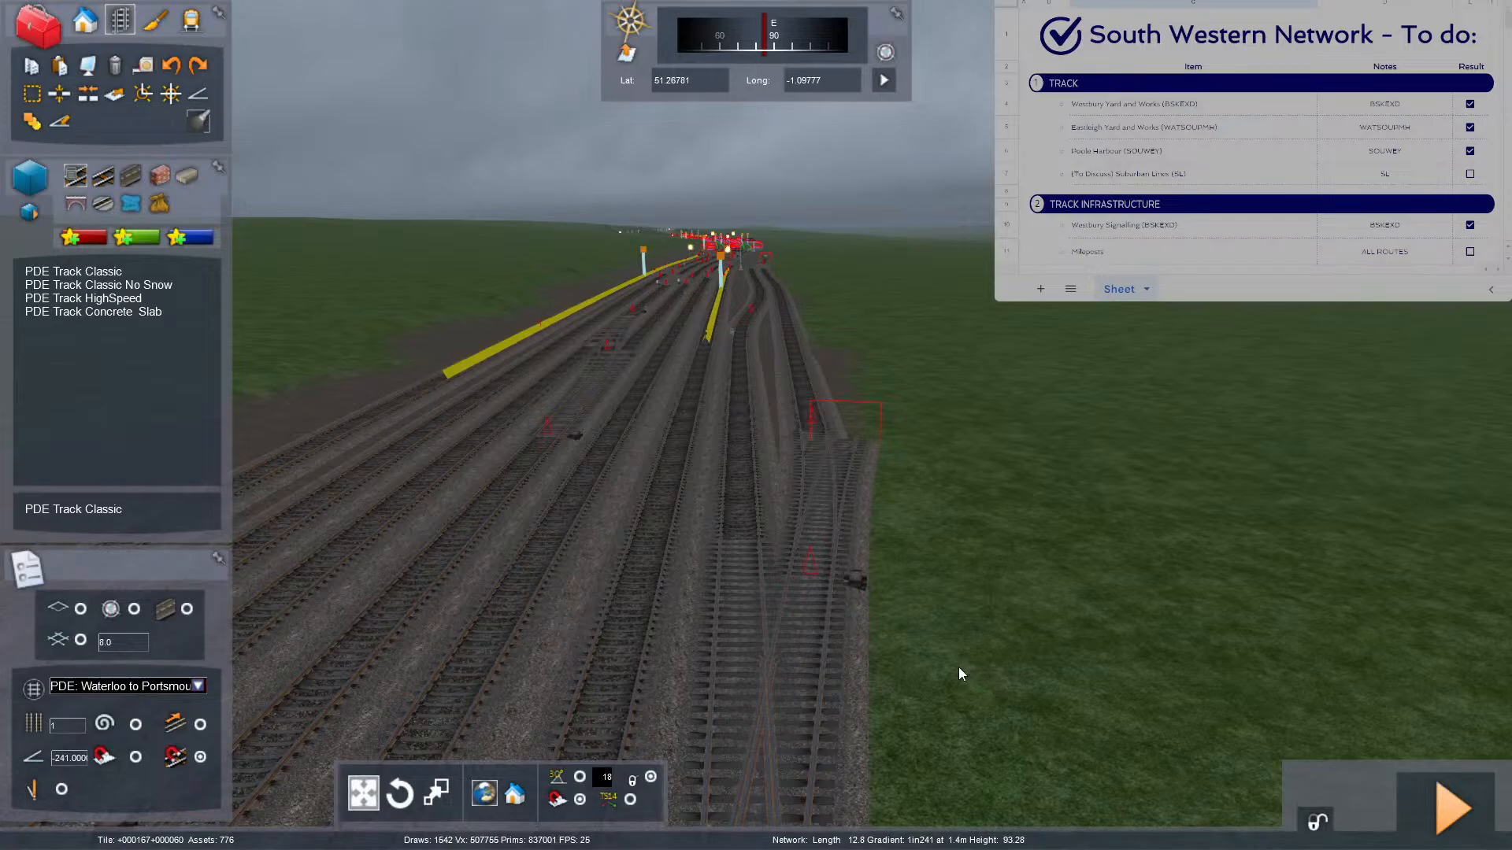
key("Left")
key("Down")
right_click_drag(959, 668, 959, 519)
key("Up")
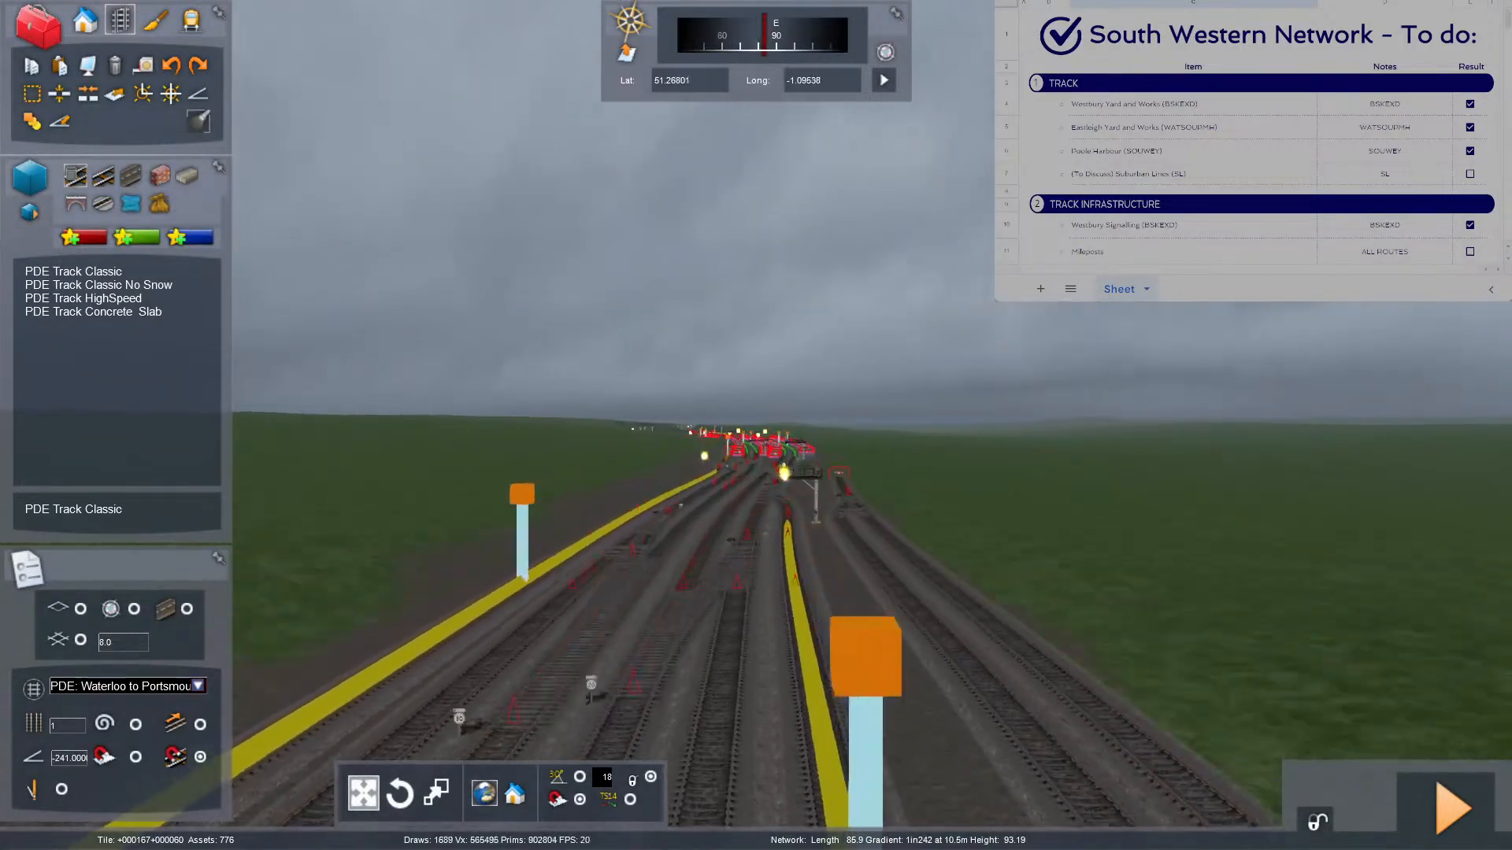
key("Up")
right_click_drag(958, 520, 1221, 839)
key("Down")
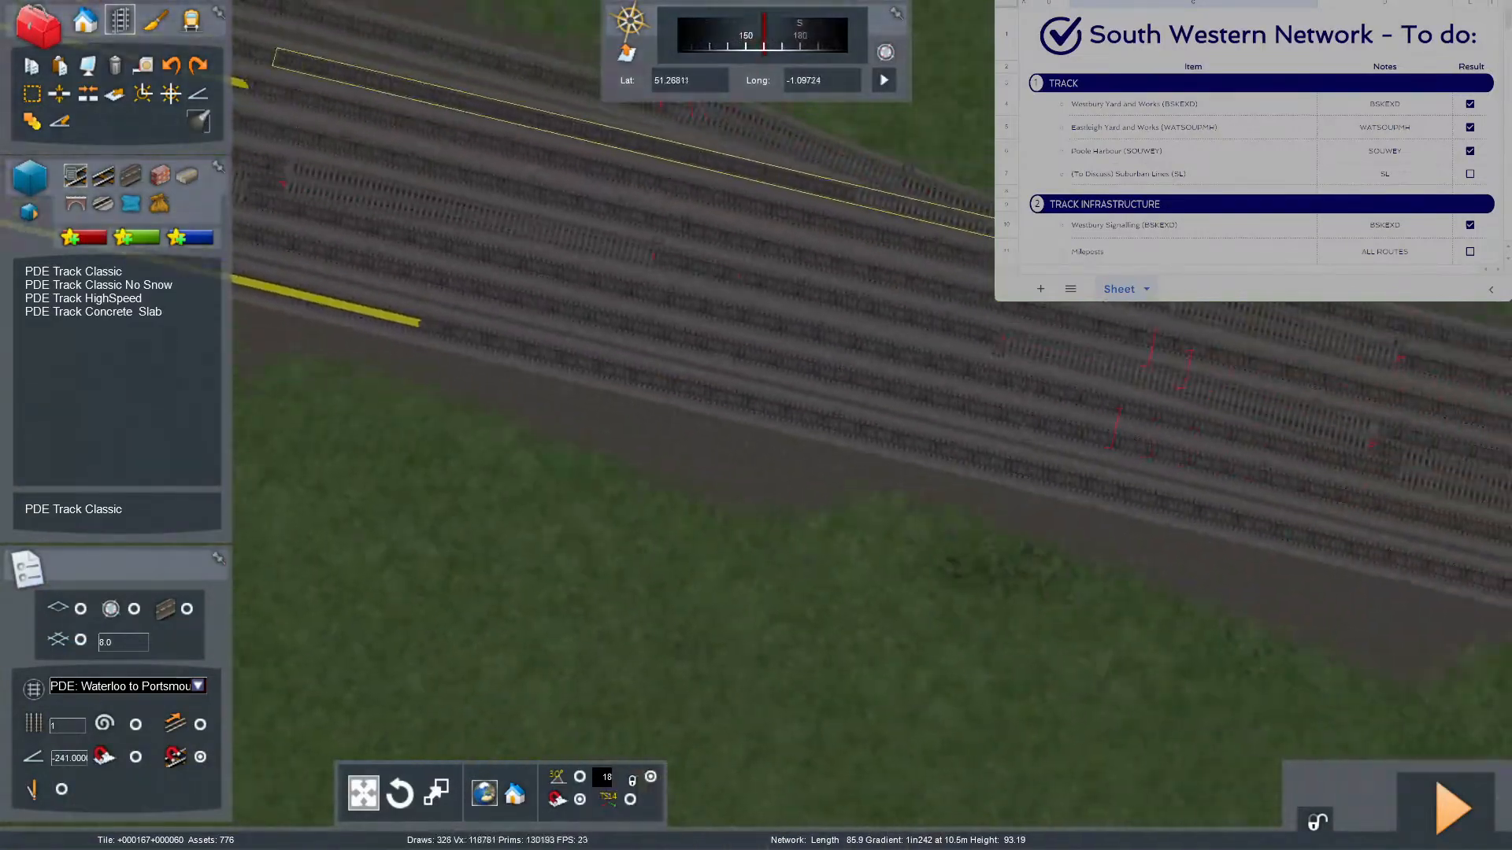
right_click_drag(834, 679, 905, 682)
Save the changes to the route.
key("F2")
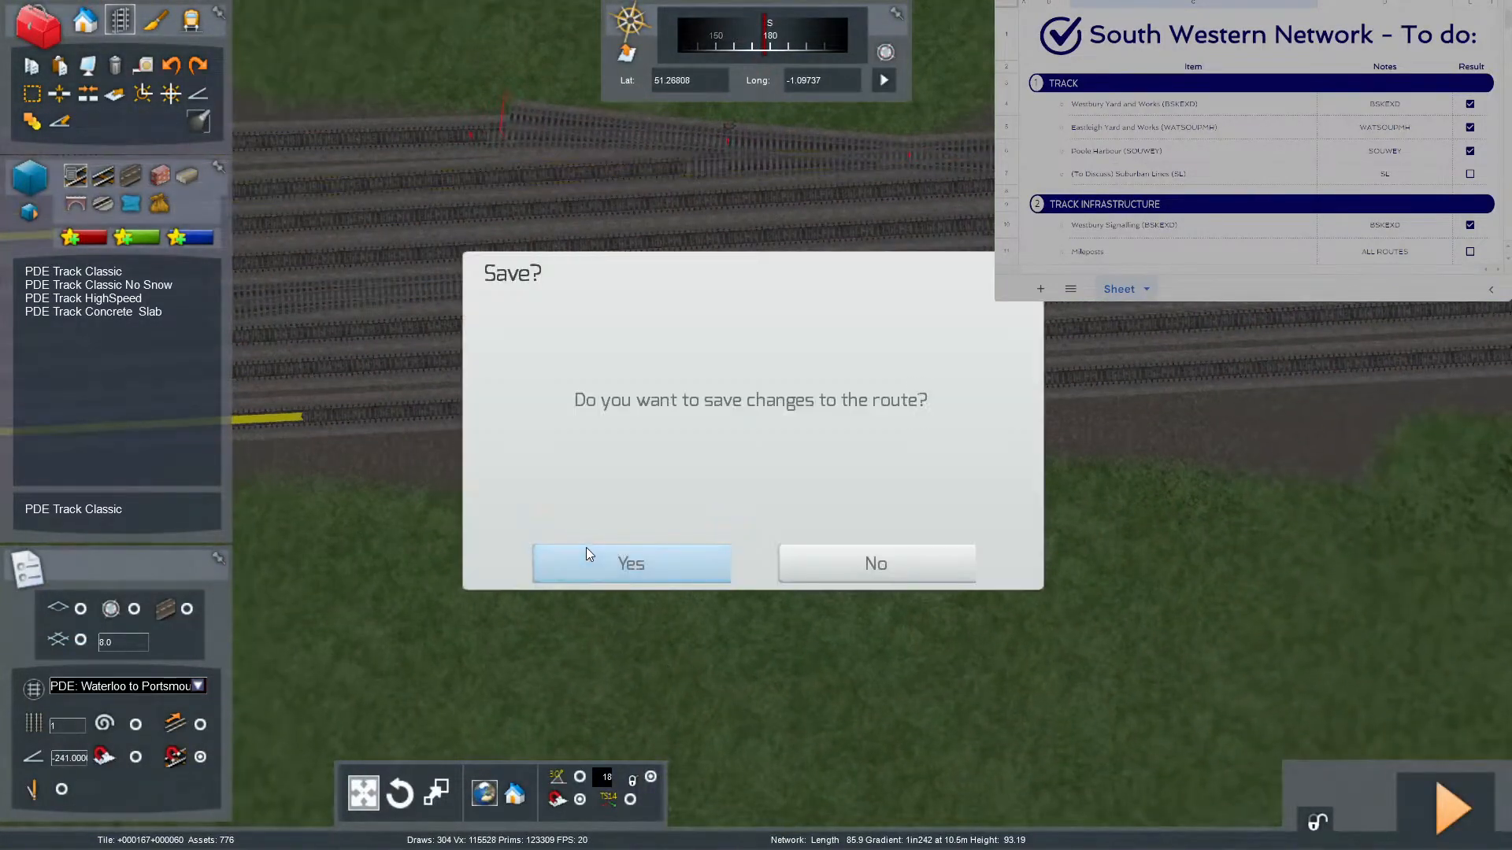
left_click(589, 550)
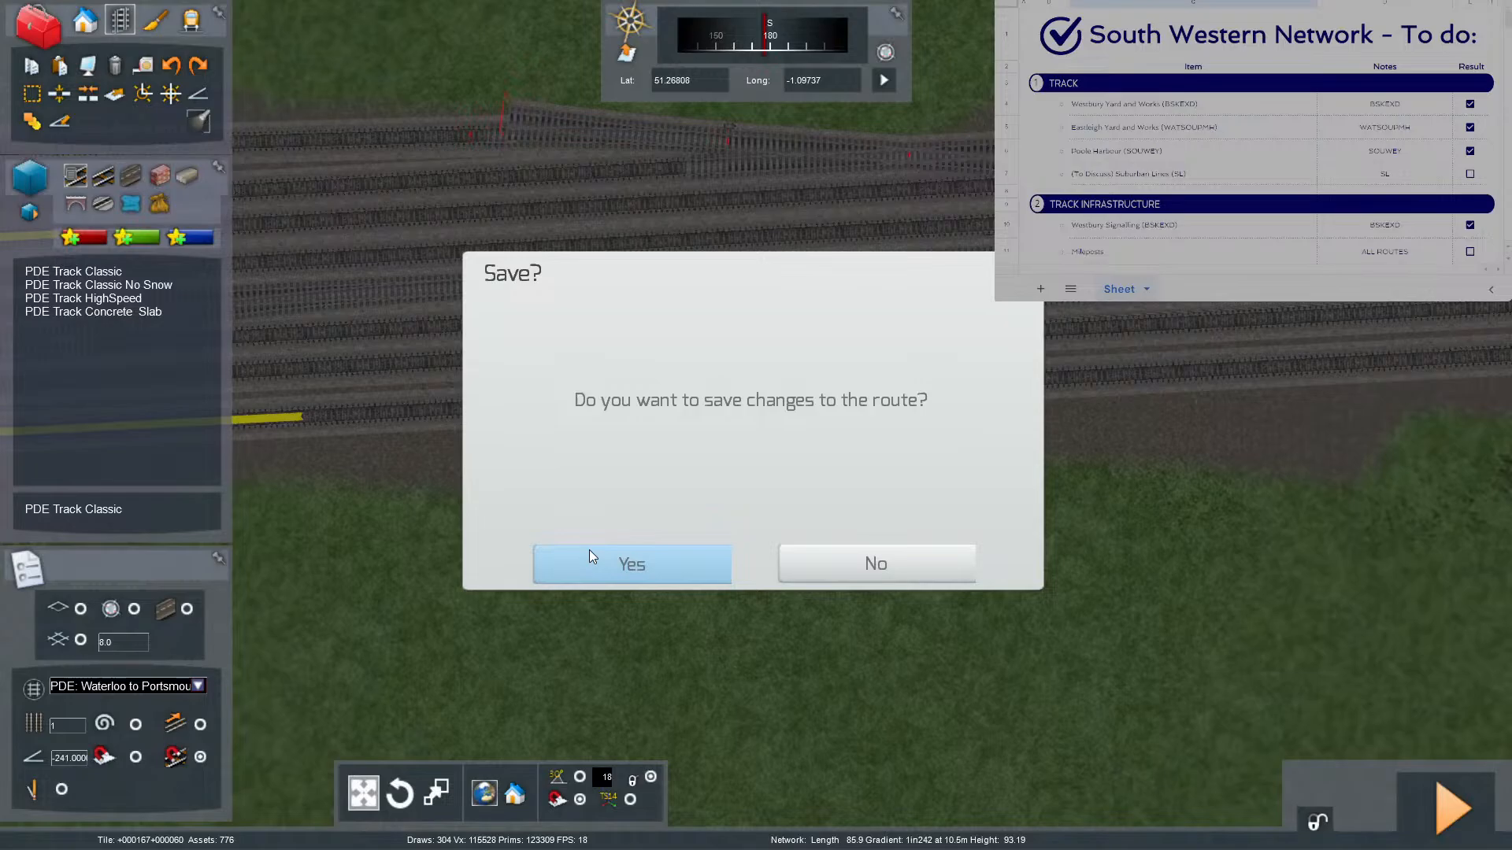
left_click(592, 557)
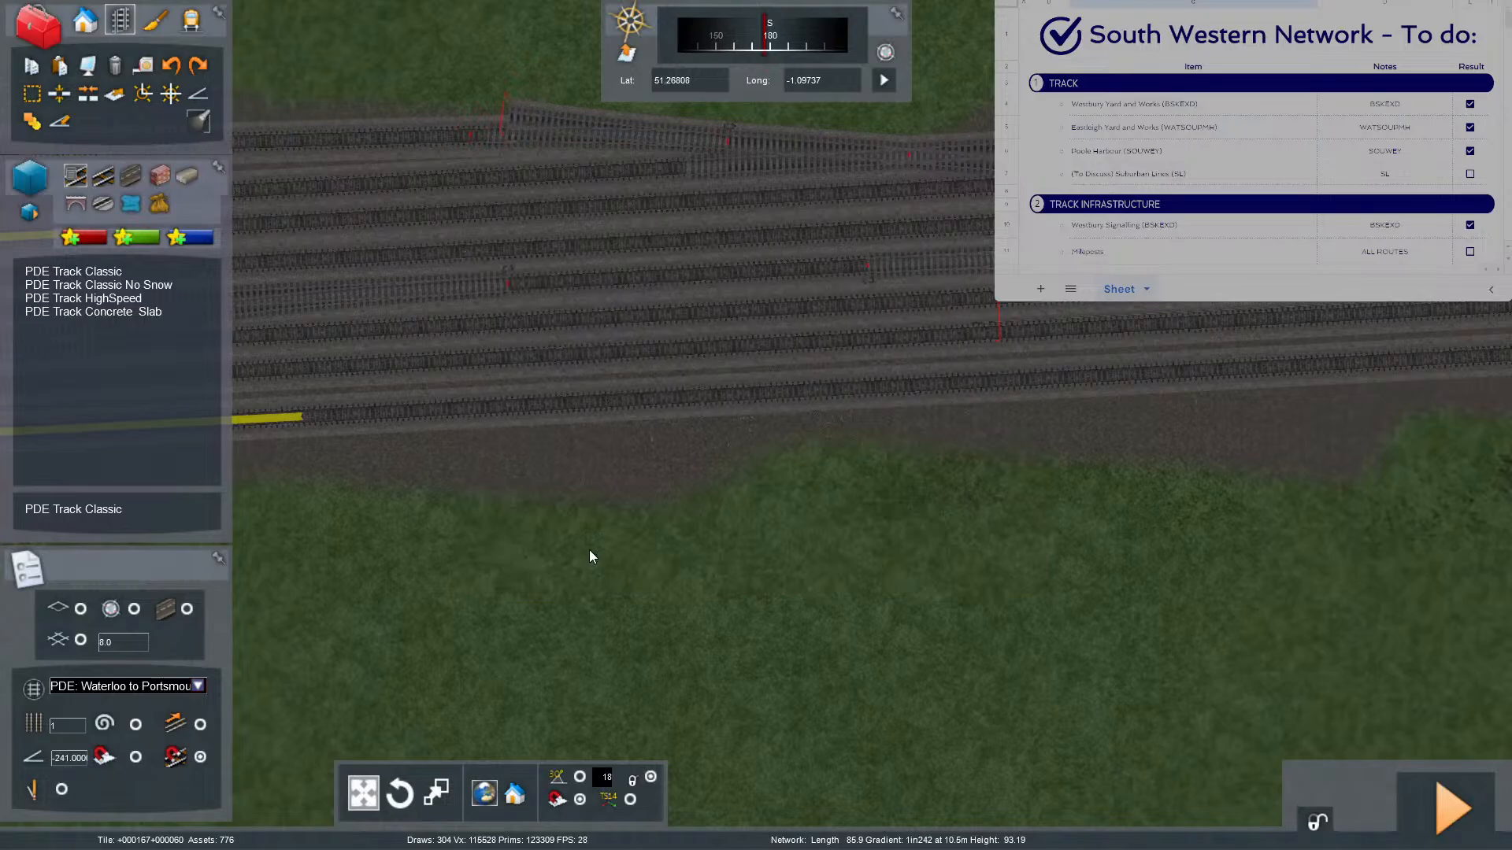
Show the colour-coded track overlay around the western crossover of the southern sidings.
right_click_drag(589, 550, 378, 519)
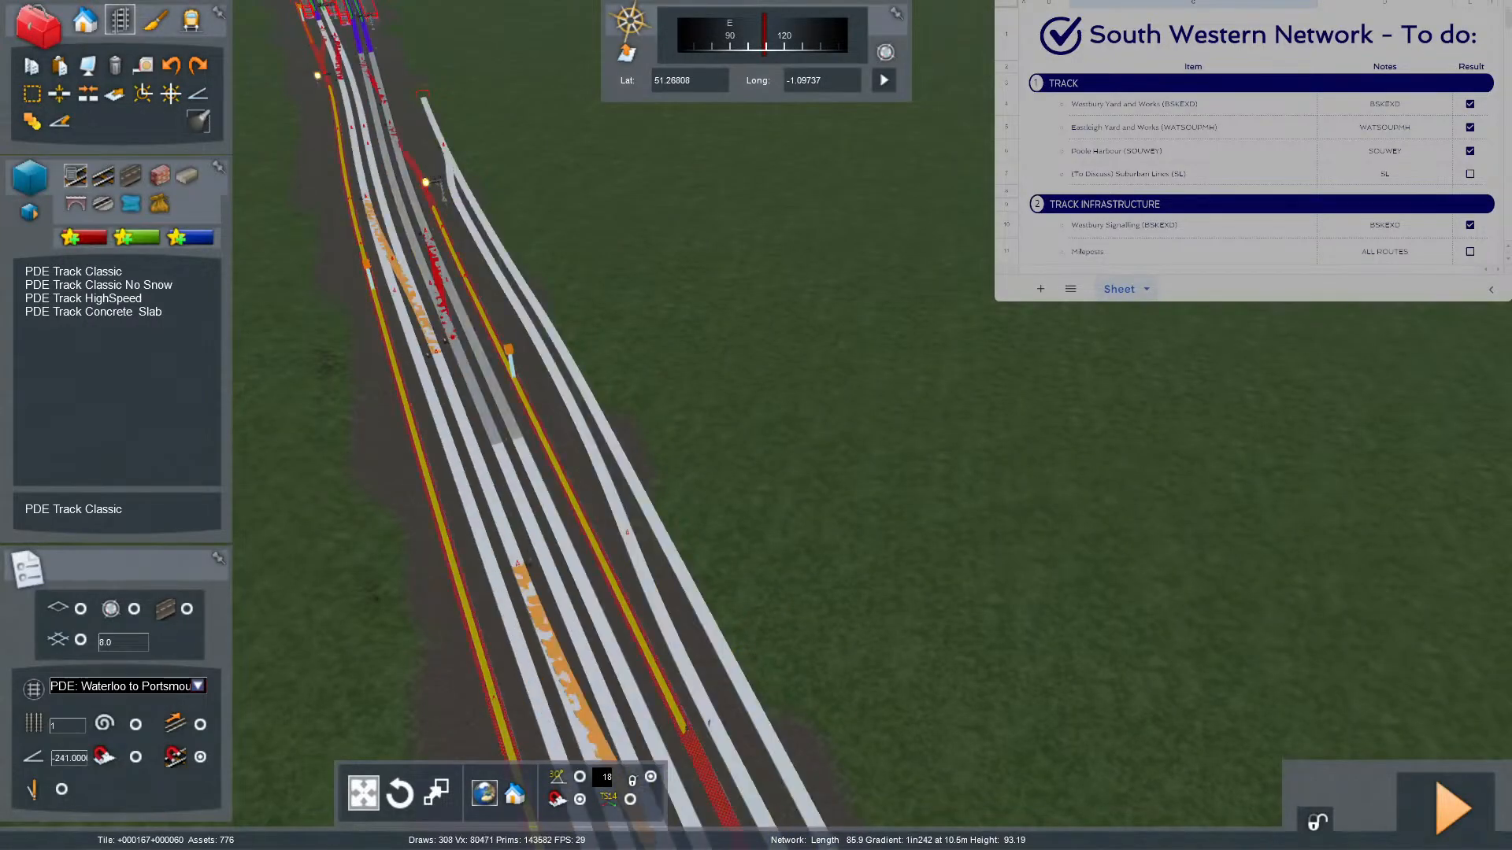
key("Right")
right_click_drag(378, 520, 606, 595)
key("Up")
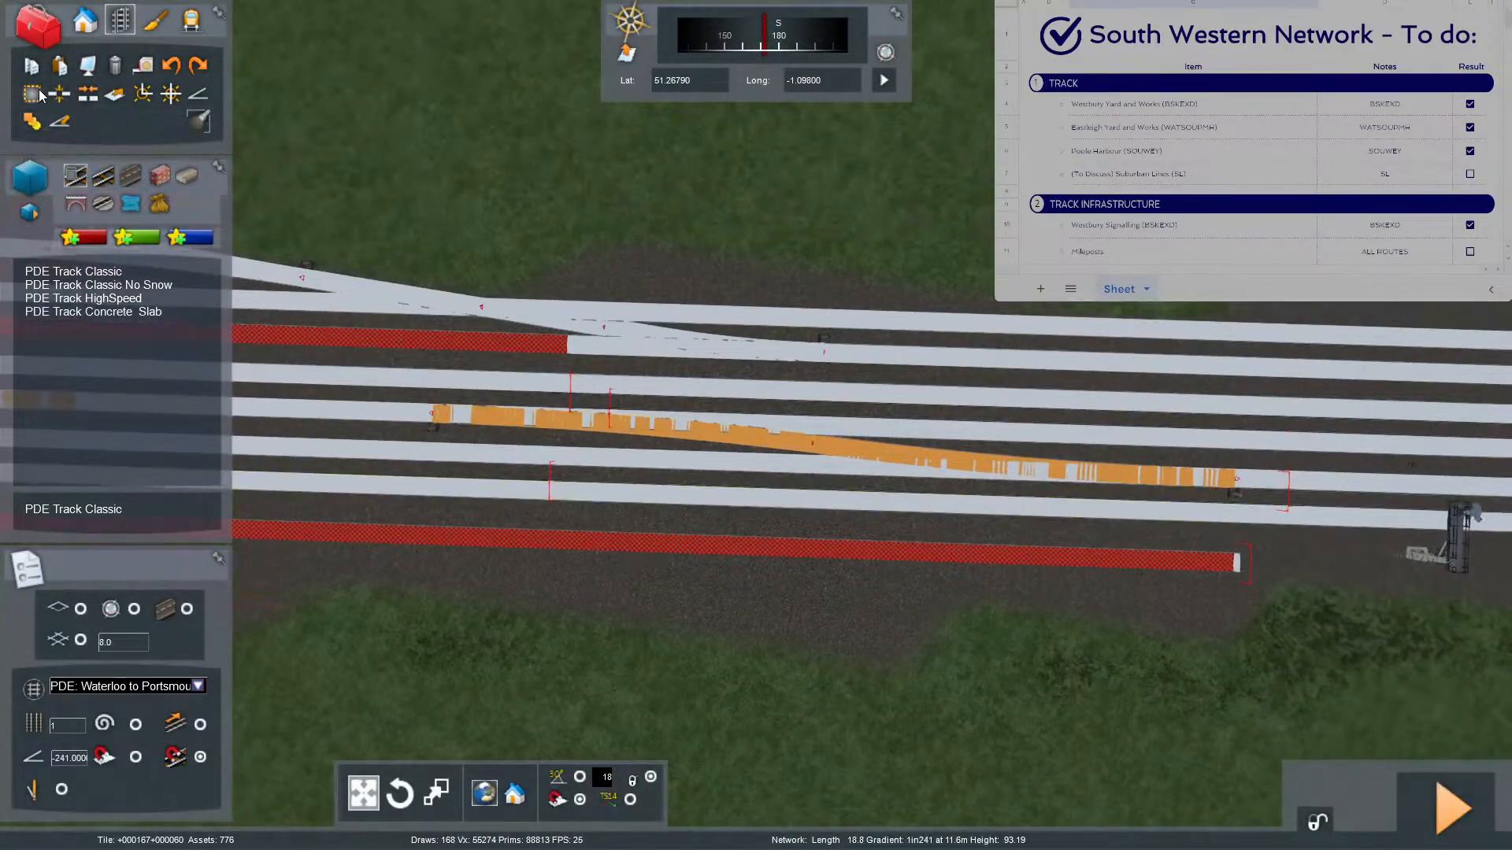
Select the inner southern siding from the crossover to its western end, about 582 m, and match its track properties to the existing siding.
left_click(32, 93)
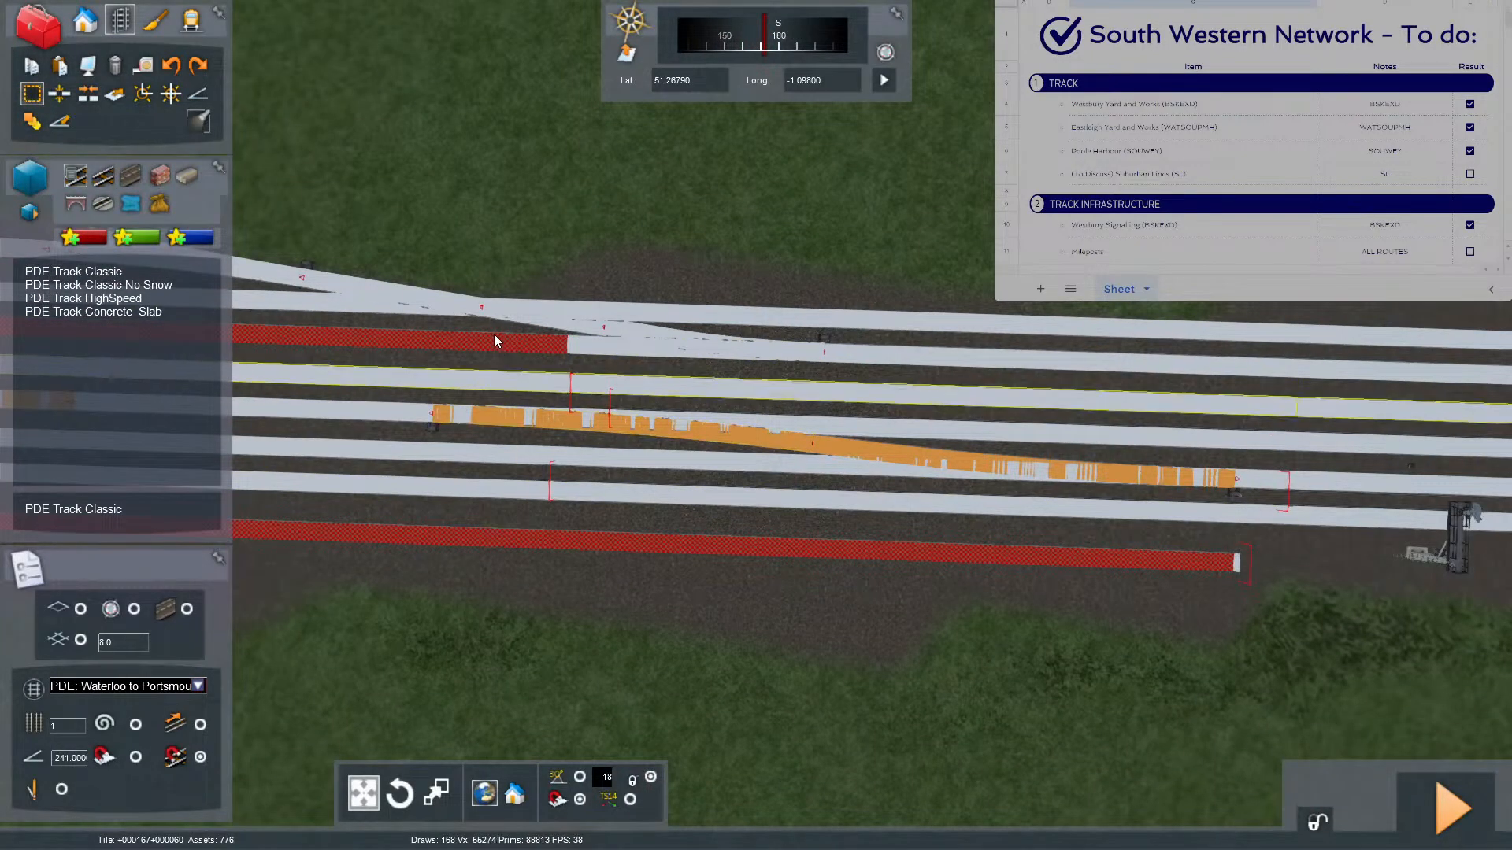
left_click(522, 339)
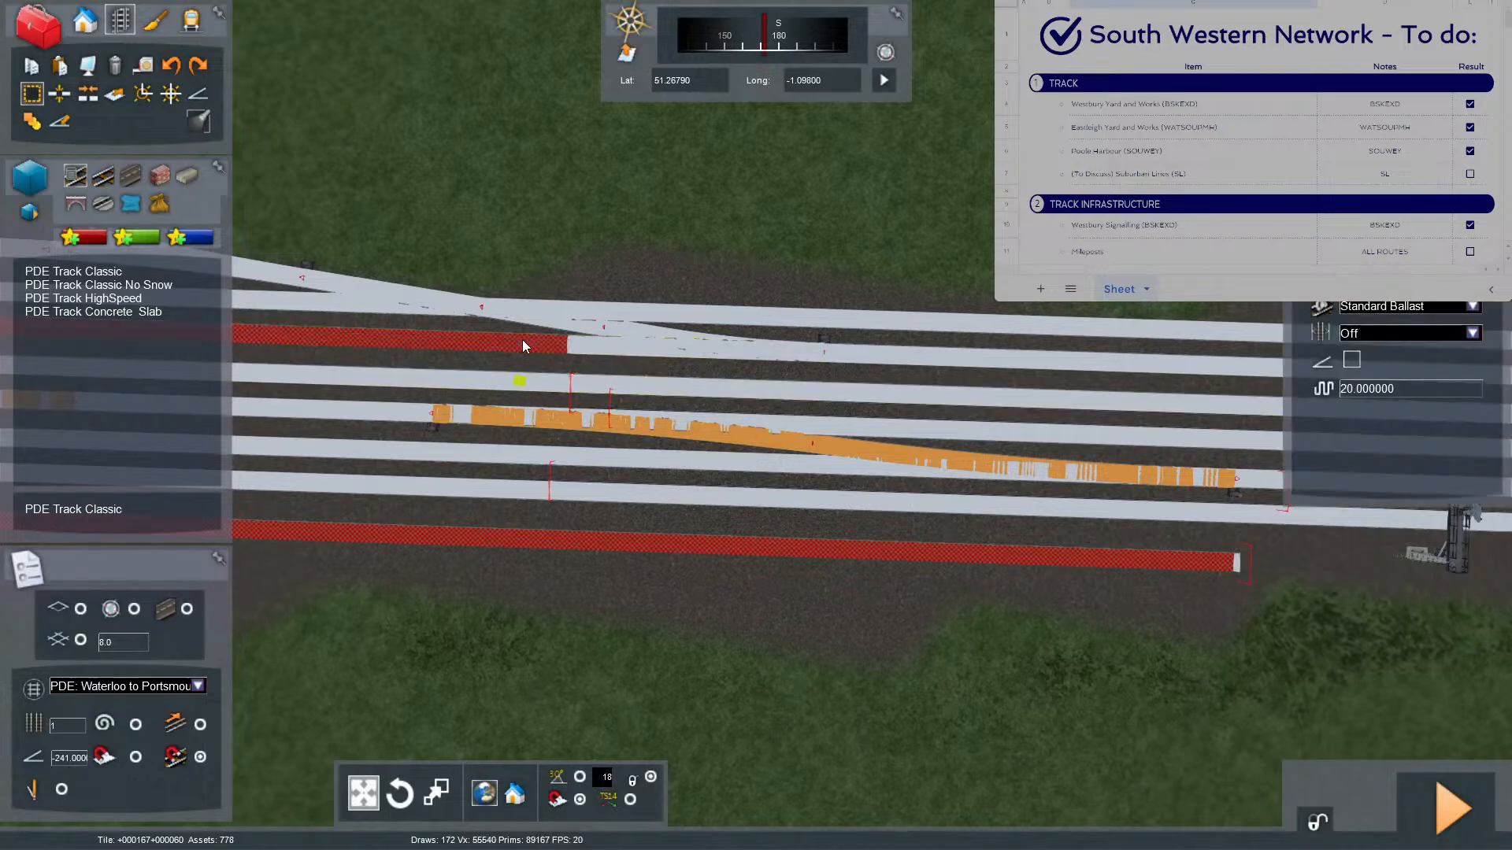
mouse_move(523, 331)
left_mouse_down()
mouse_move(1131, 366)
mouse_move(1227, 393)
mouse_move(1215, 439)
mouse_move(1229, 447)
mouse_move(1148, 328)
mouse_move(1181, 189)
left_mouse_up()
key("Right")
key("Right")
right_click_drag(1181, 189, 1016, 189)
key("Right")
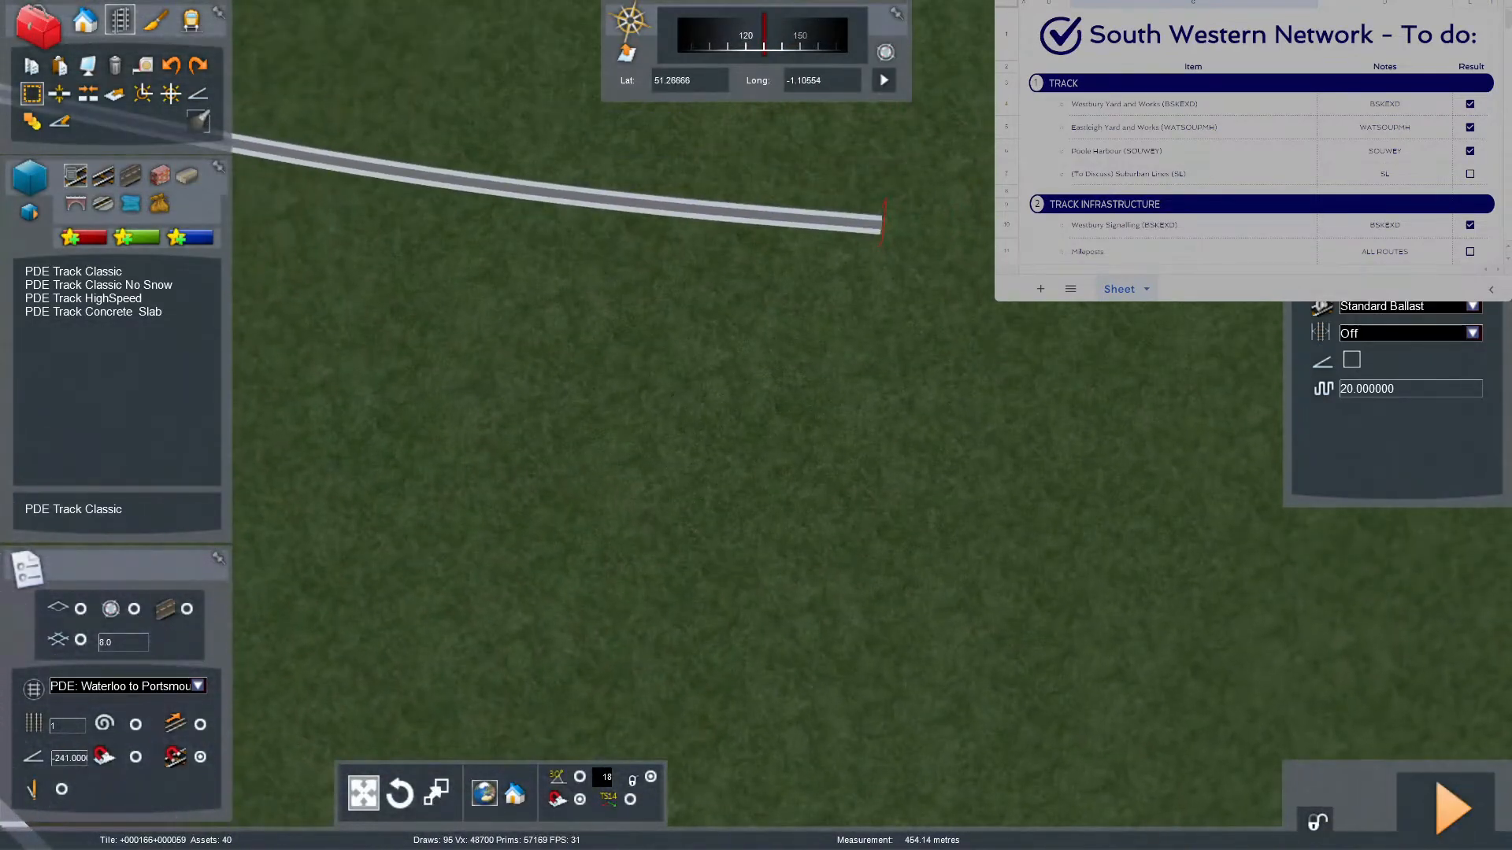
left_click(876, 223)
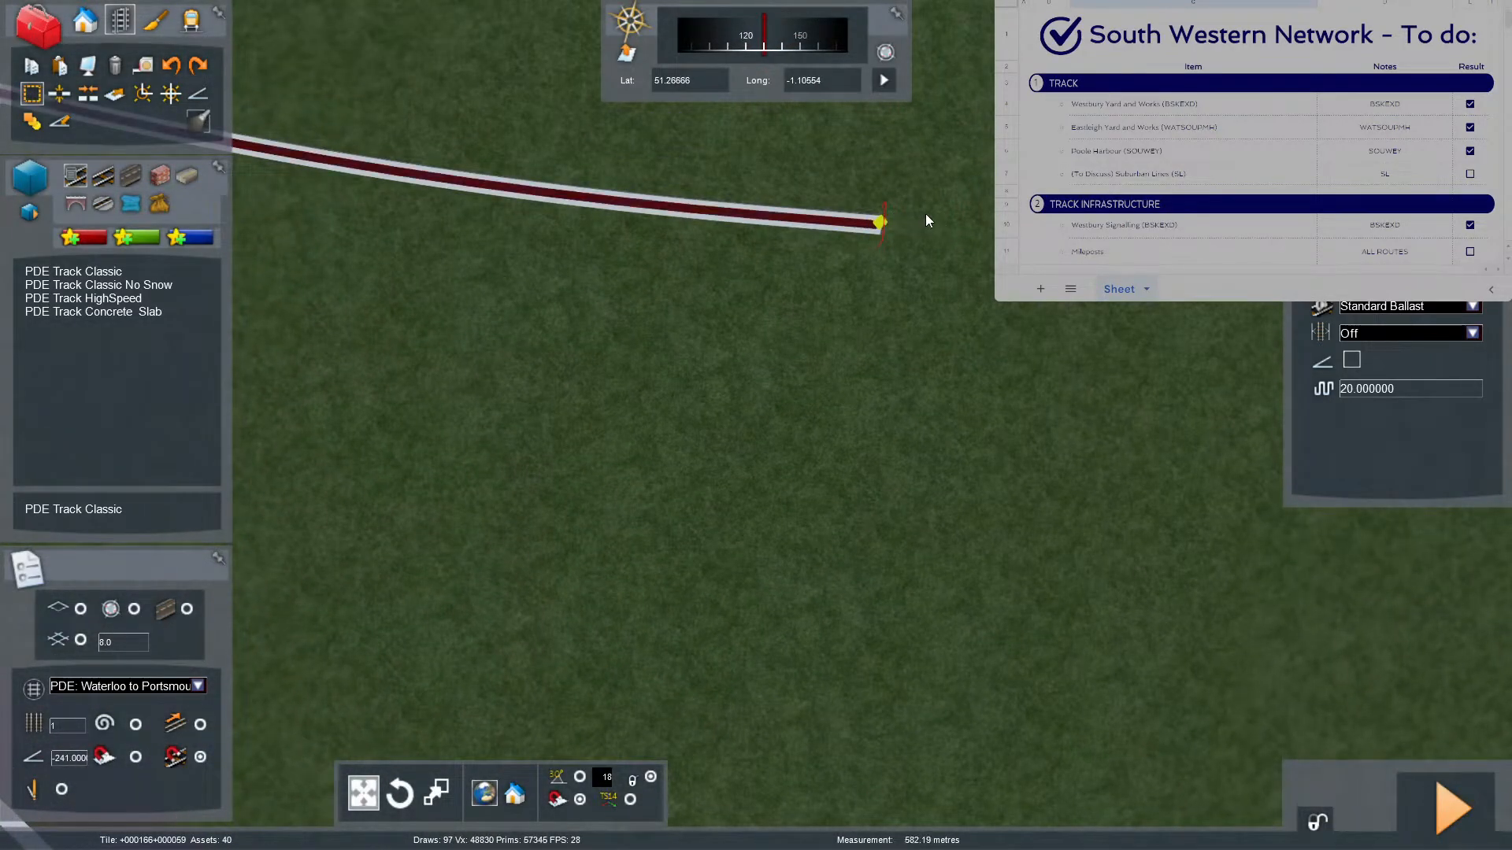
mouse_move(881, 234)
right_mouse_down()
mouse_move(888, 217)
mouse_move(905, 254)
right_mouse_up()
key("Up")
key("Up")
key("Right")
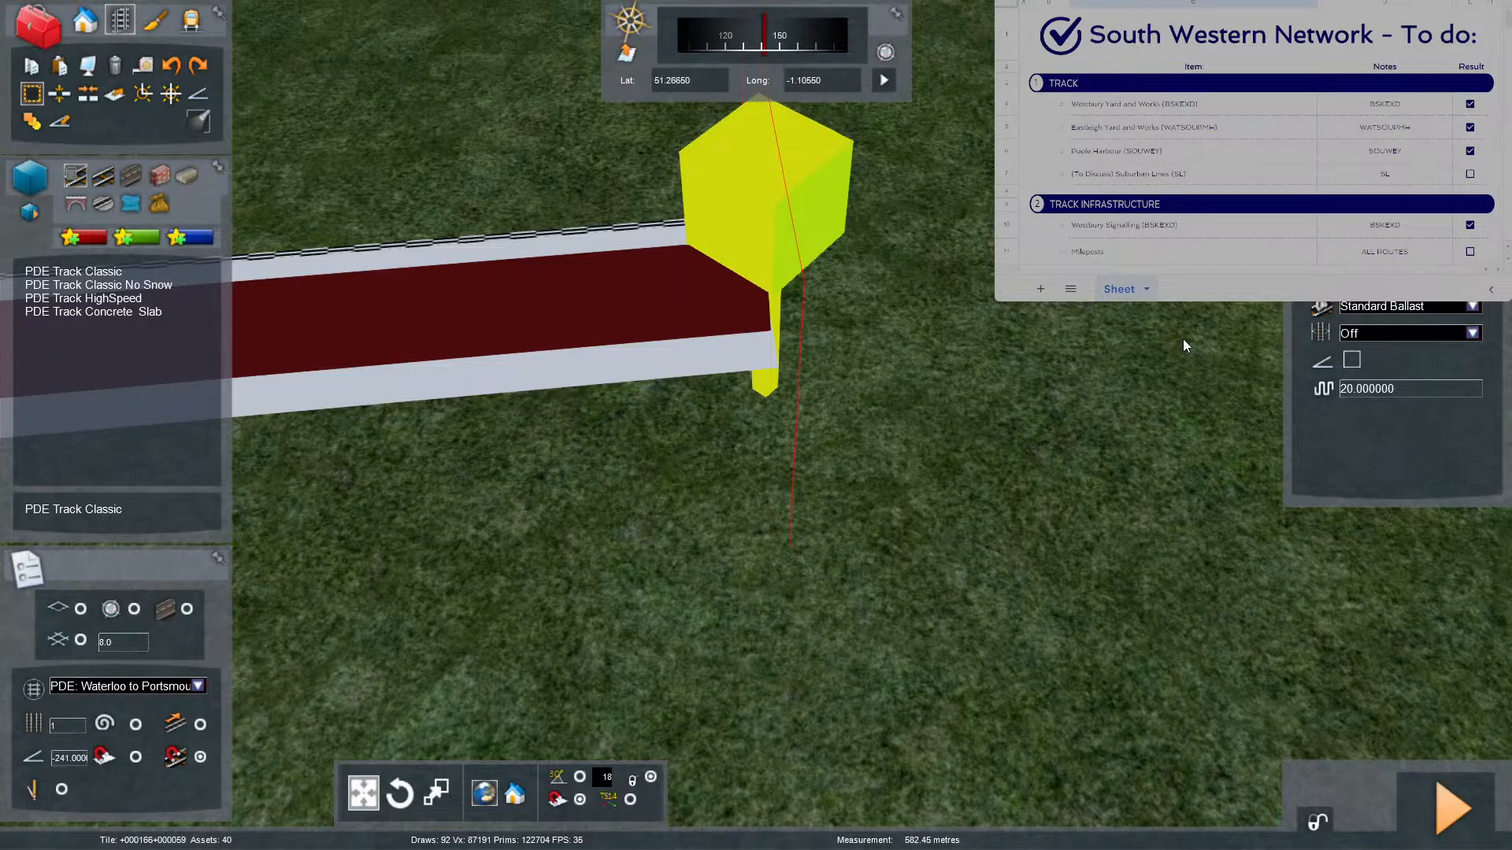
left_click(1159, 383)
right_click_drag(1159, 383, 1063, 386)
key("Up")
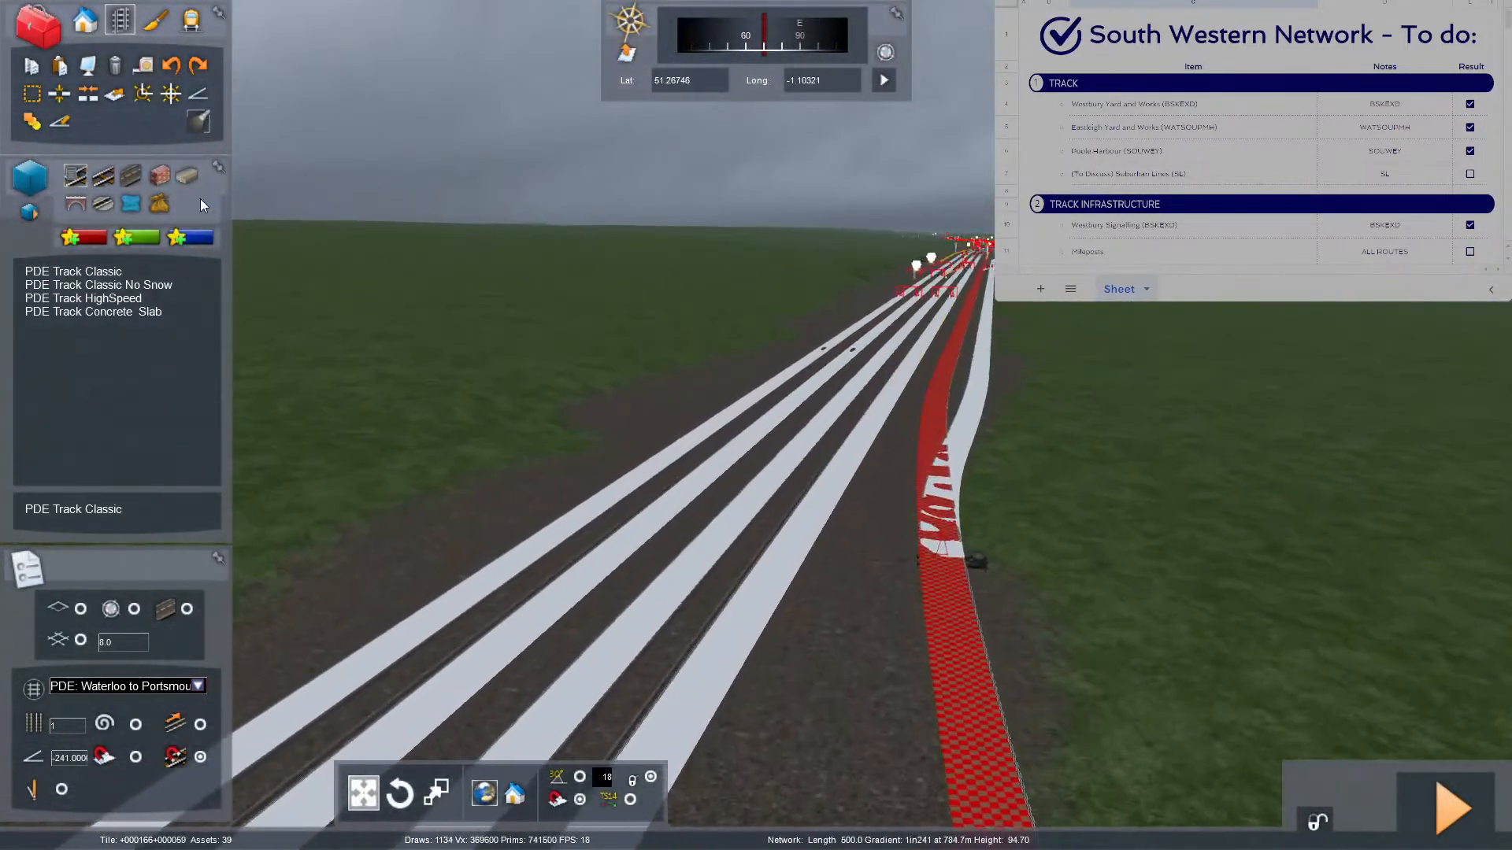
Apply the same siding track properties to the outer southern siding from the western turnout eastward, over about 922 m.
left_click(32, 94)
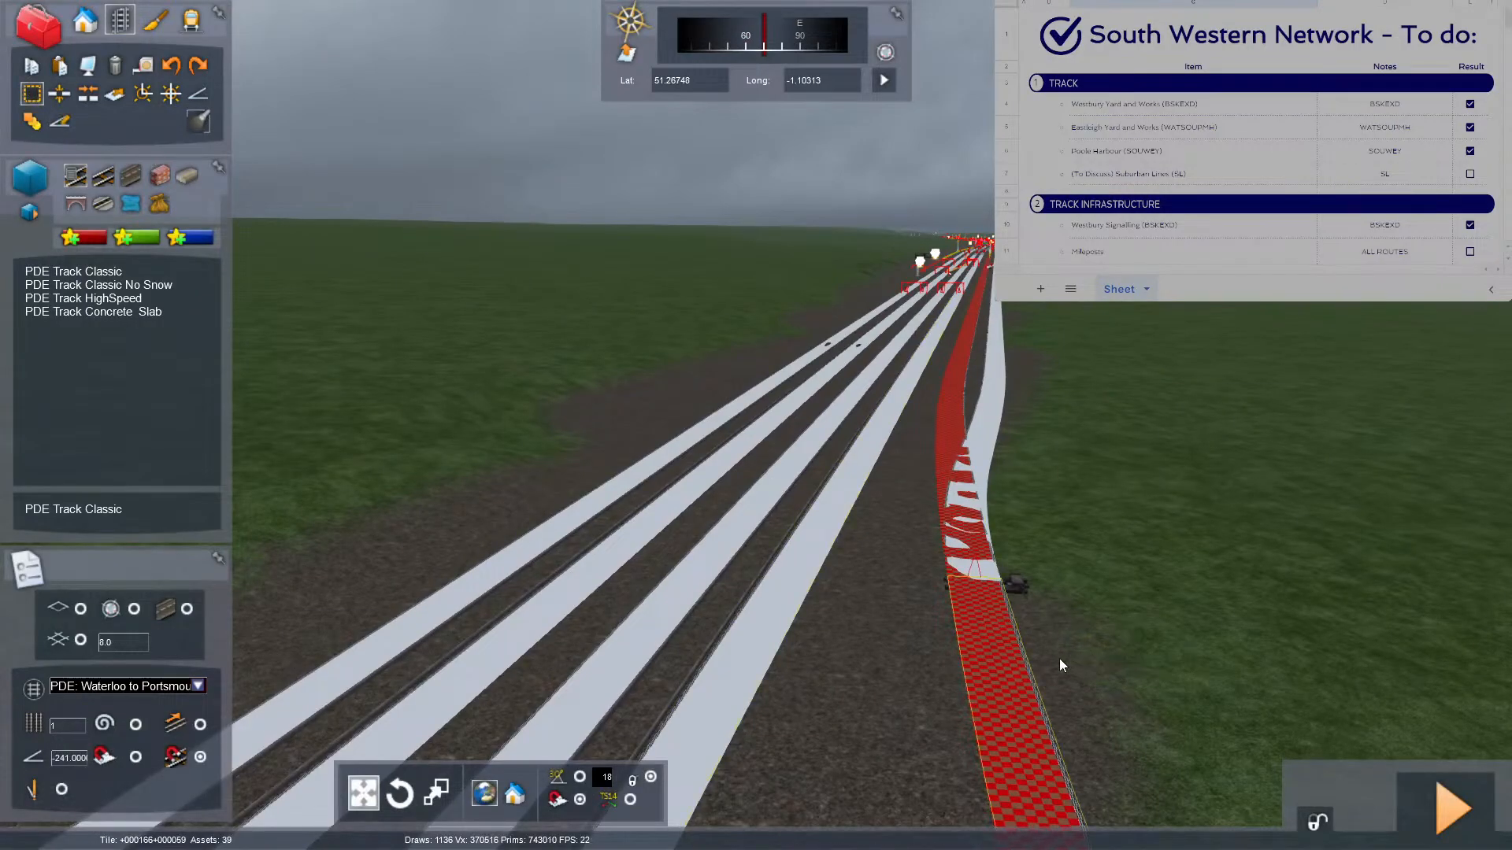
left_click(1001, 655)
right_click_drag(985, 285, 994, 266)
key("Up")
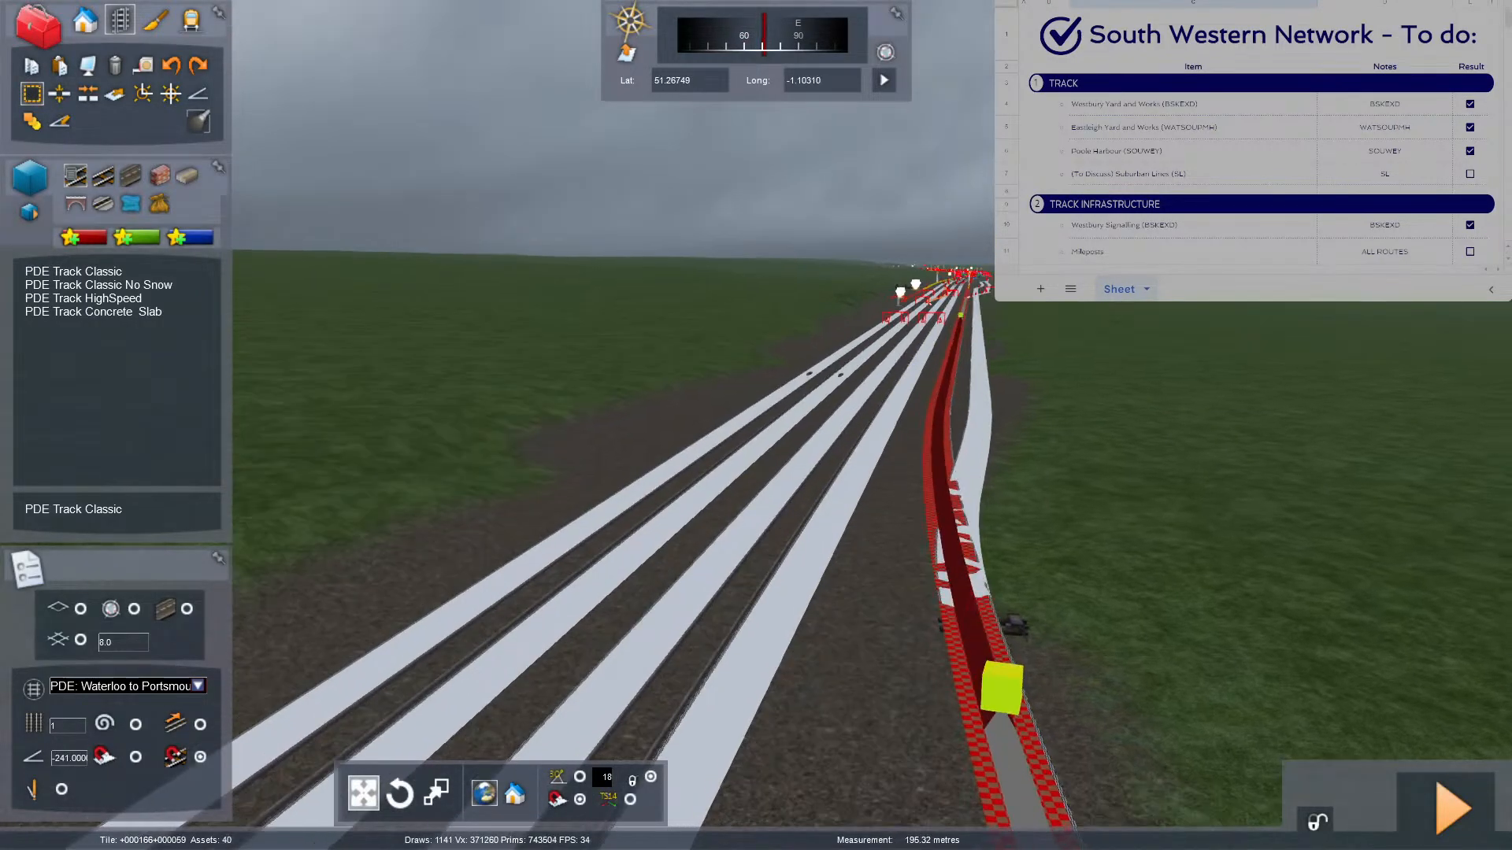
key("Up")
right_click_drag(874, 339, 872, 446)
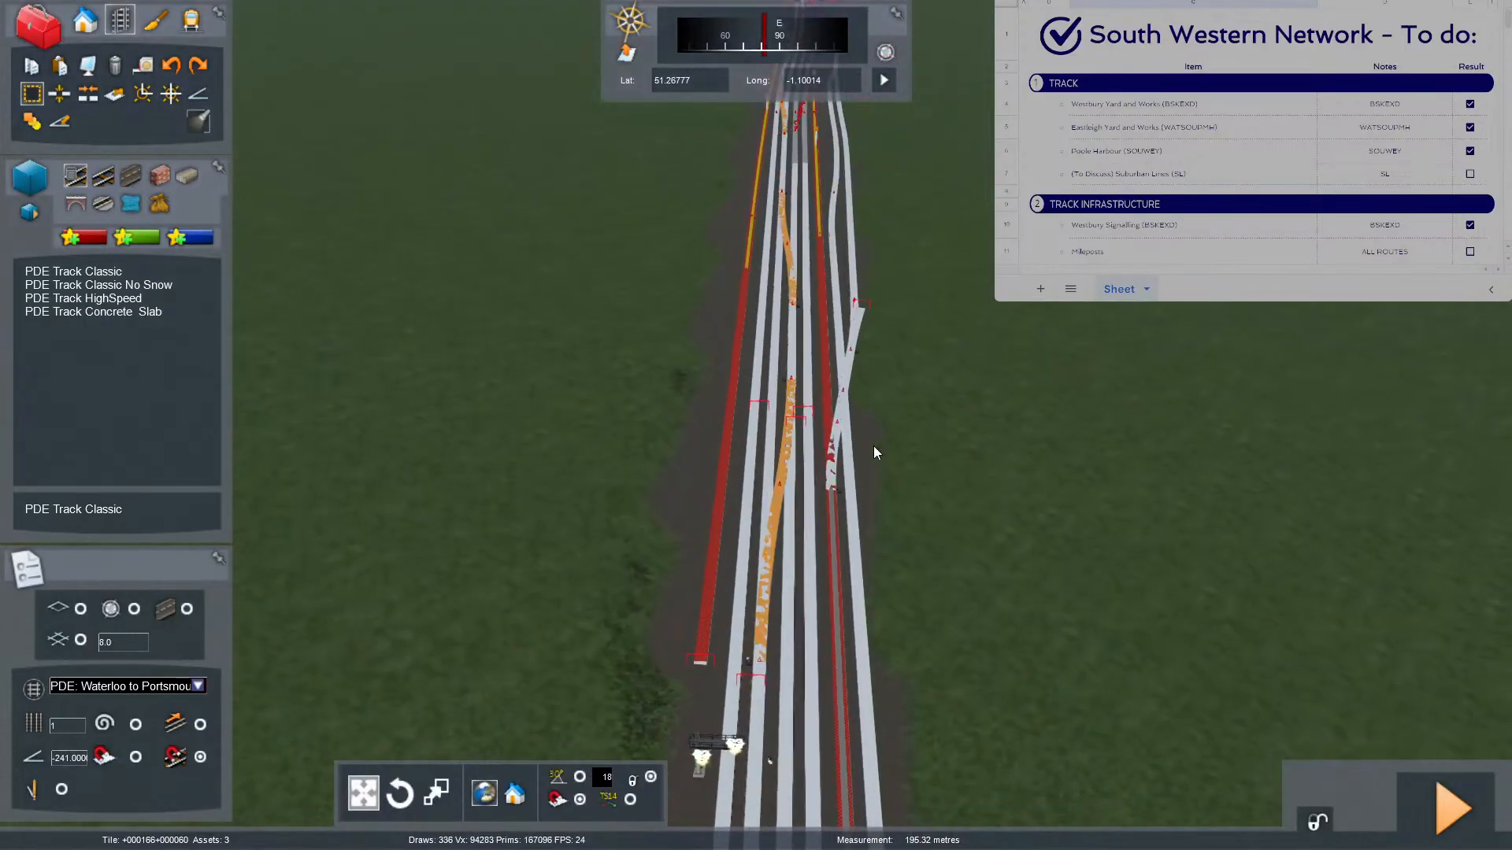
left_click(848, 457)
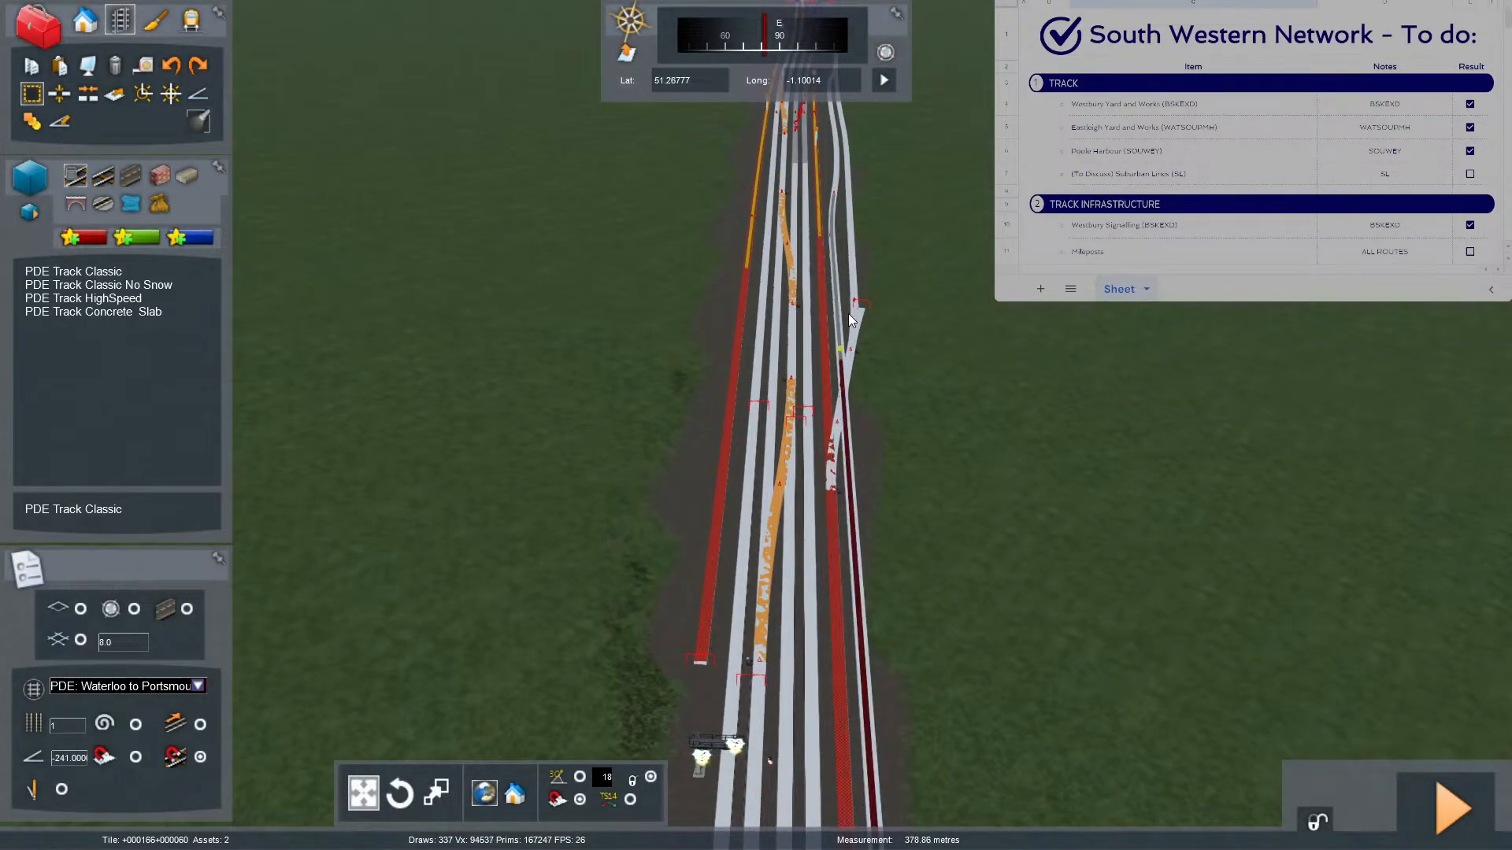
left_click(854, 163)
right_click_drag(853, 163, 862, 287)
left_click_drag(861, 286, 858, 313)
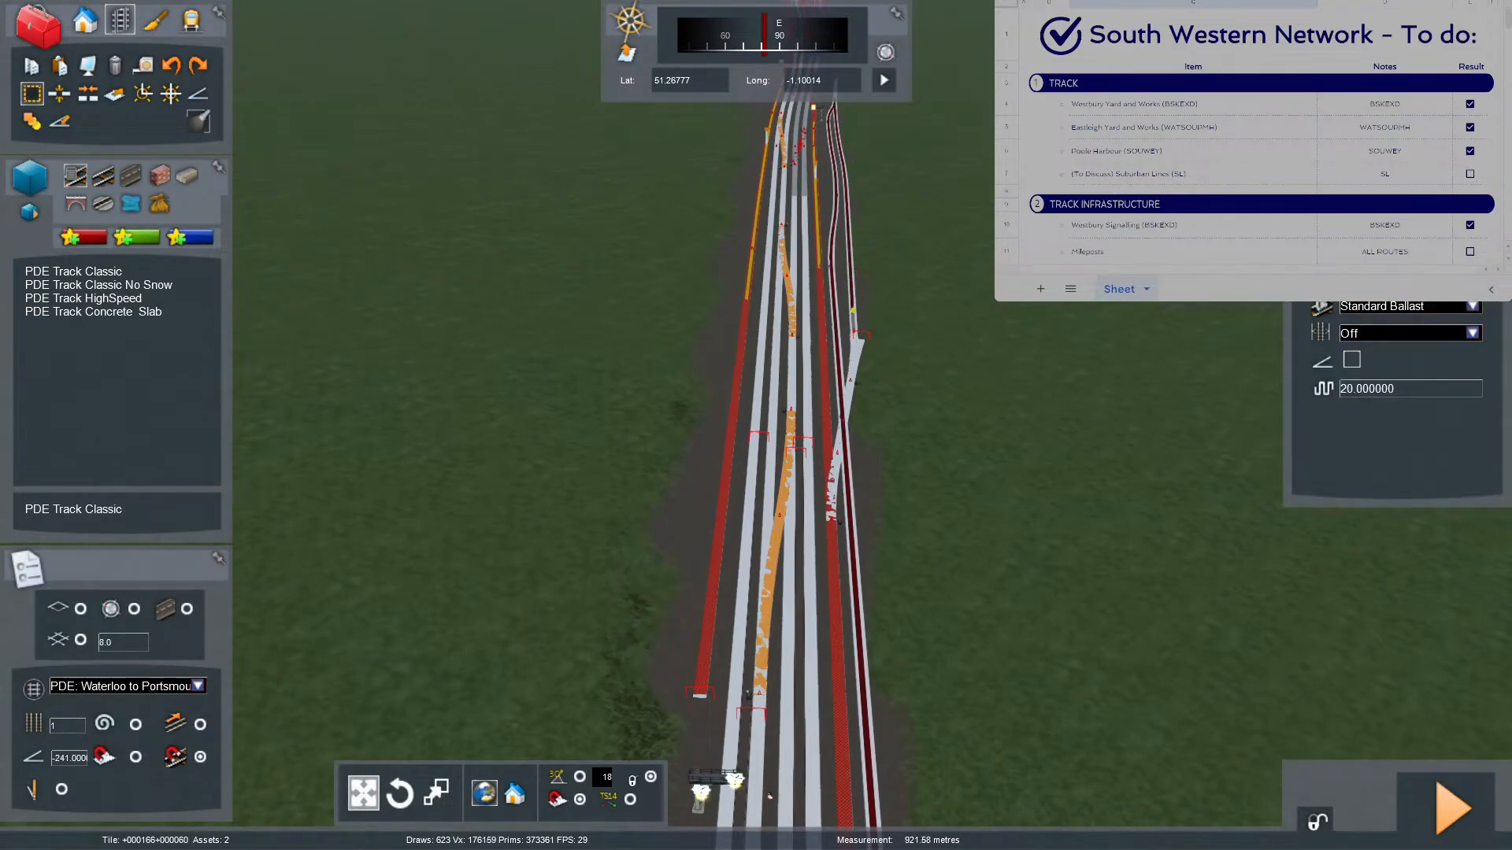
left_click(923, 405)
scroll(929, 469, "up", 5)
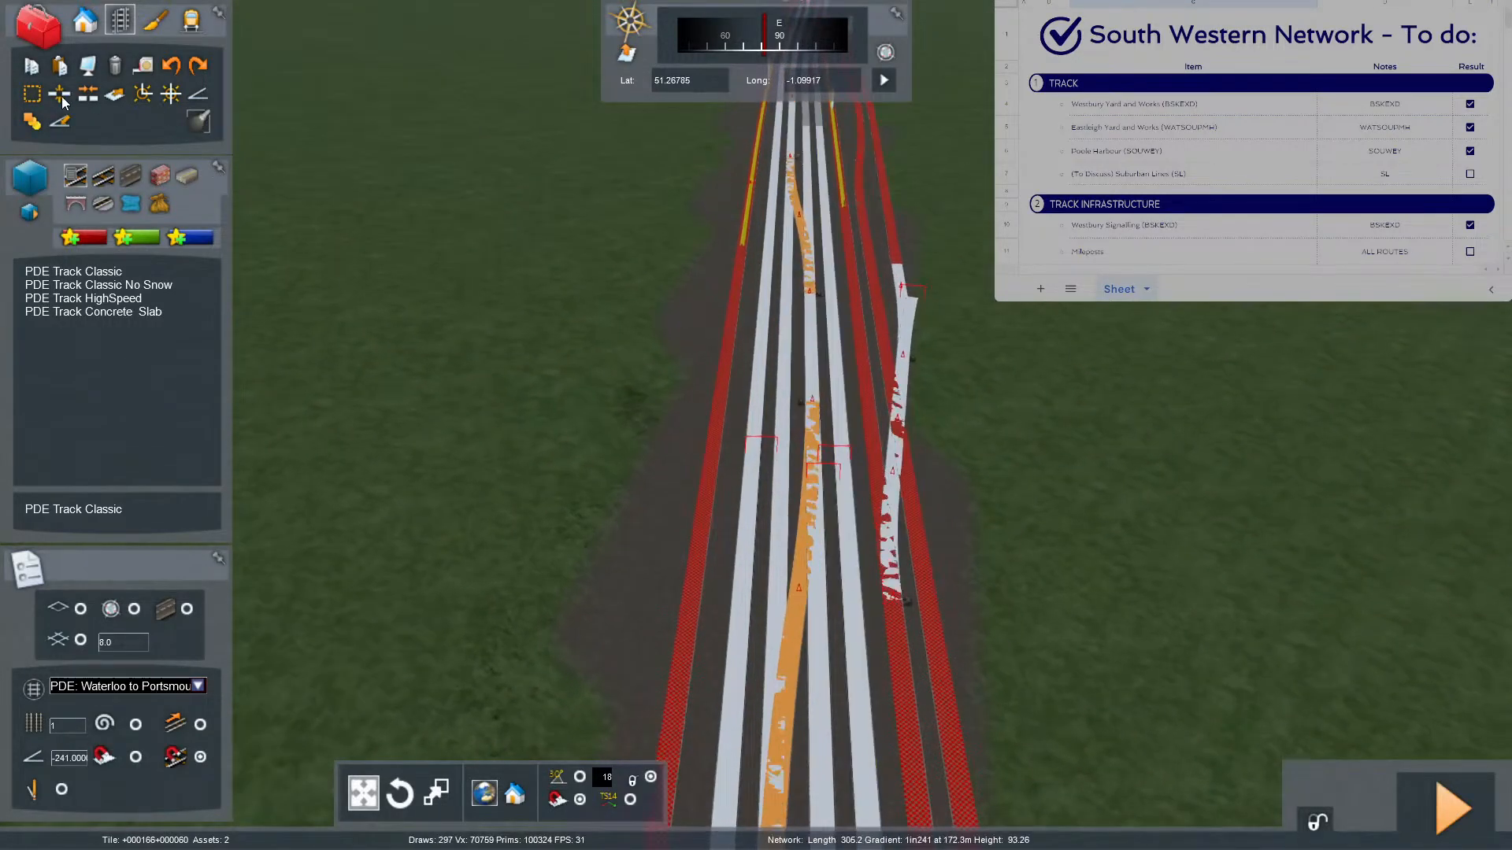
Try to select the crossover between the inner and outer southern sidings for a track property change.
left_click(32, 93)
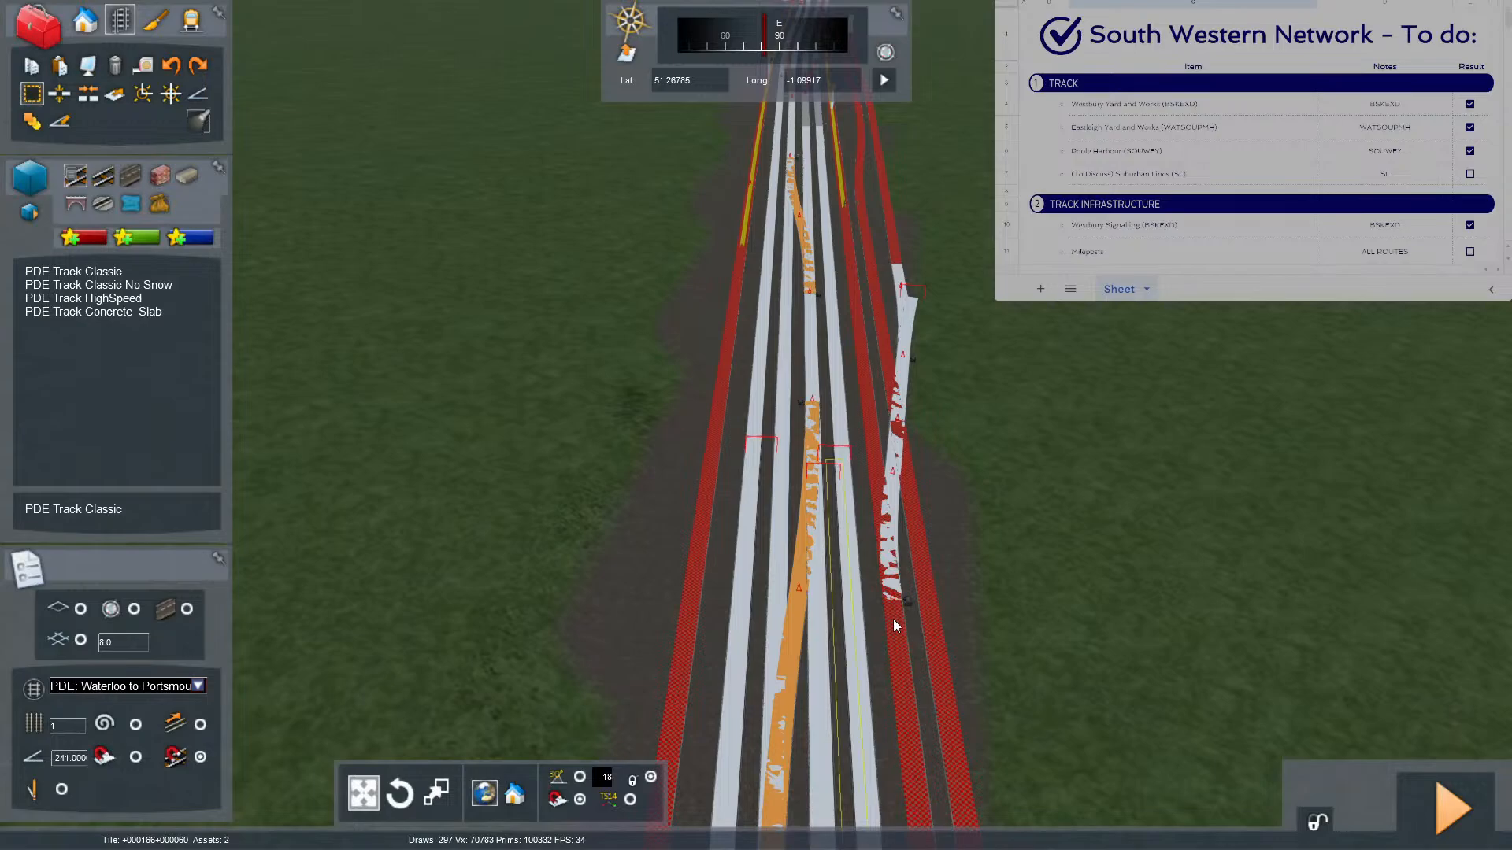
left_click(915, 619)
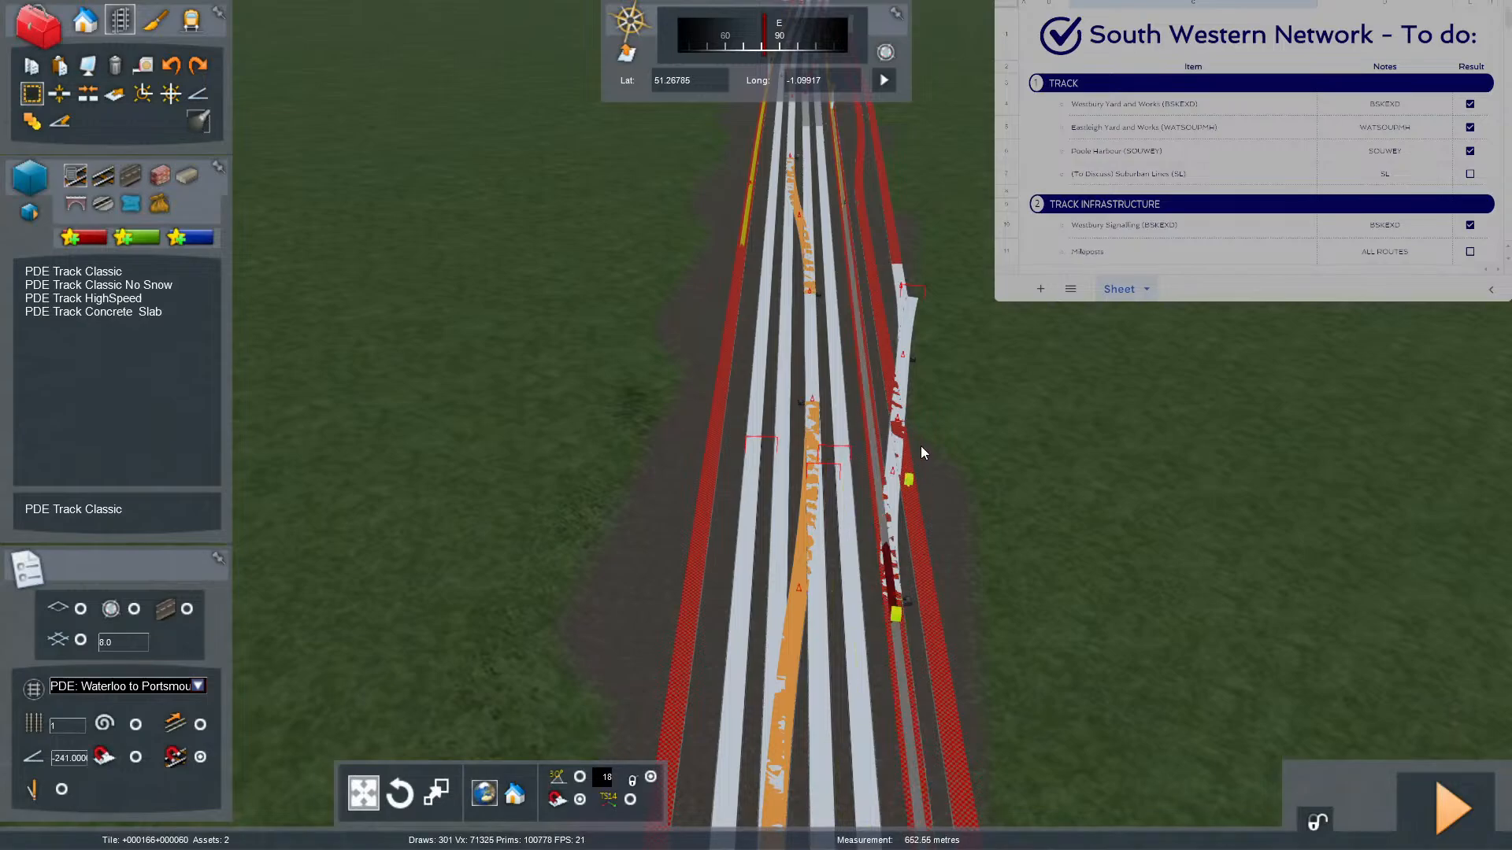
left_click(926, 441)
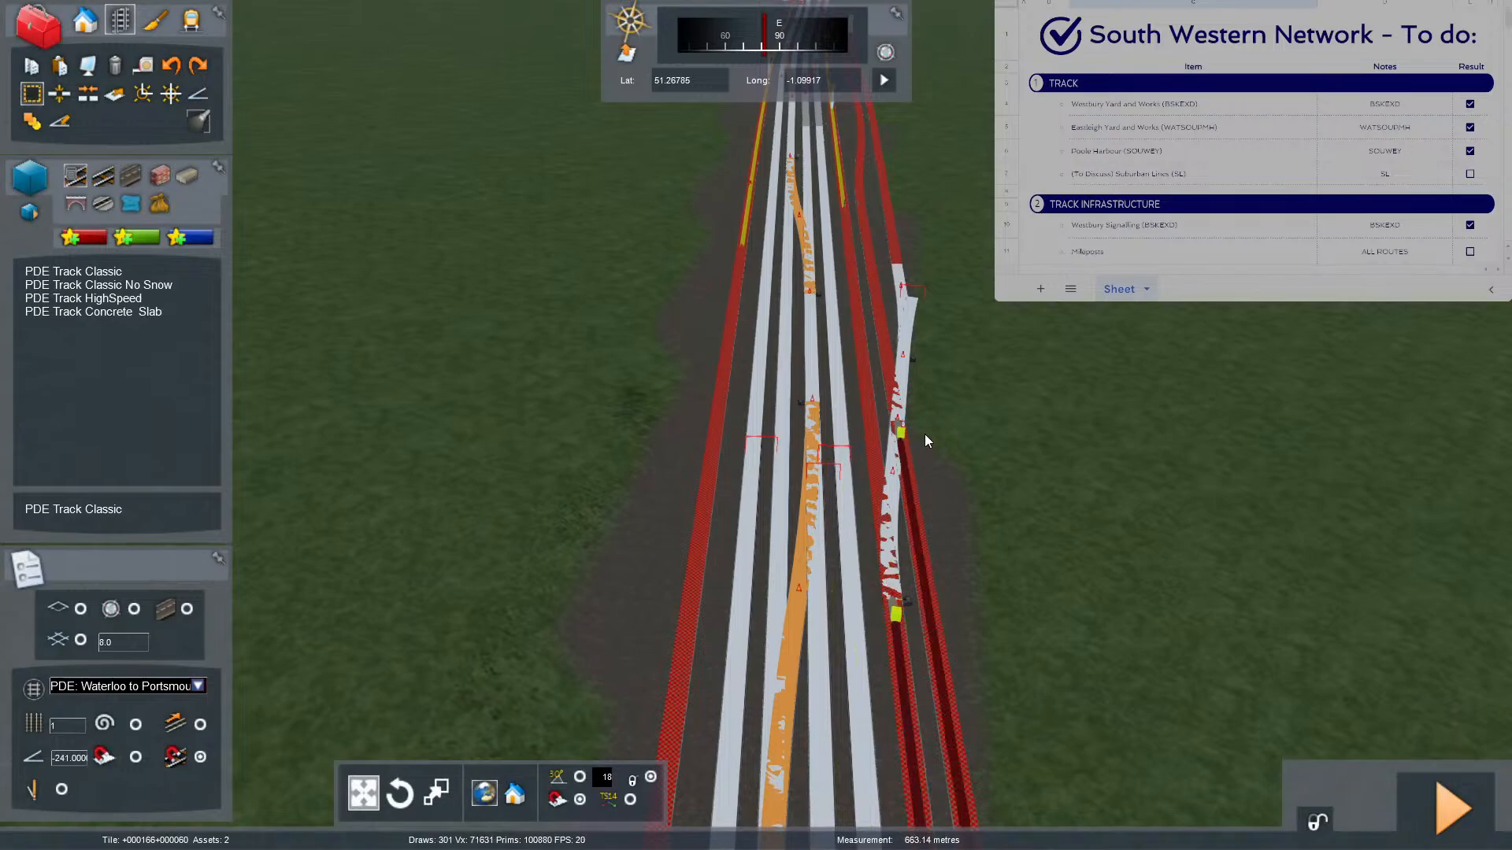
left_click(905, 484)
mouse_move(899, 485)
left_mouse_down()
mouse_move(922, 424)
mouse_move(864, 431)
mouse_move(906, 347)
left_mouse_up()
key("w")
mouse_move(905, 346)
right_mouse_down()
mouse_move(905, 311)
mouse_move(1102, 347)
mouse_move(1259, 327)
mouse_move(1244, 326)
right_mouse_up()
key("s")
left_click_drag(835, 379, 724, 427)
mouse_move(805, 380)
left_mouse_down()
mouse_move(787, 287)
mouse_move(810, 262)
mouse_move(759, 298)
mouse_move(838, 512)
left_mouse_up()
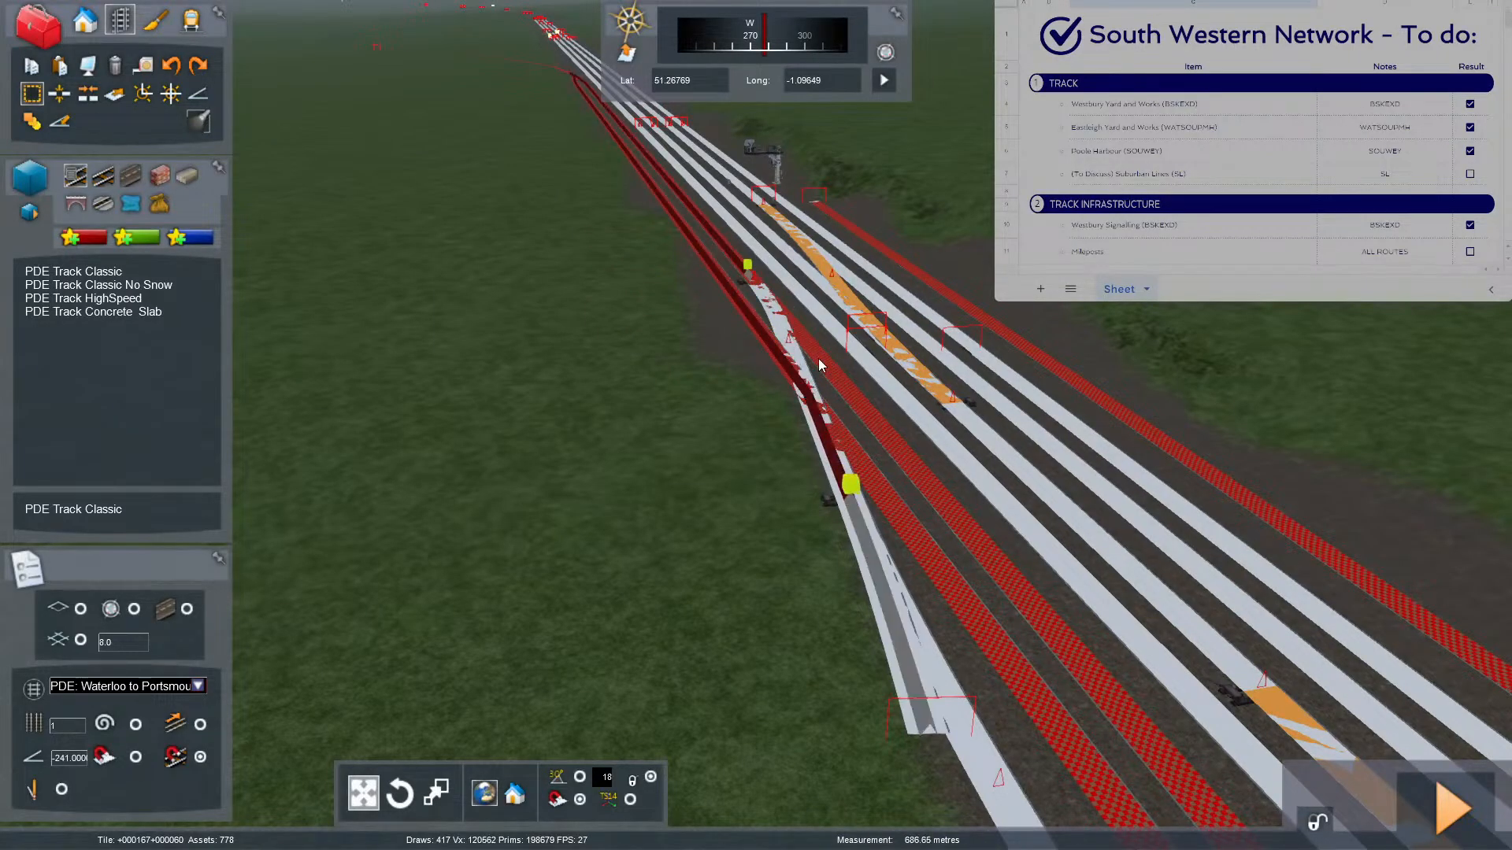
left_click(790, 359)
Apply the siding track properties to the outer southern siding's link through the turnout, over about 63 m.
key("Right")
key("Down")
right_click_drag(938, 779, 824, 764)
scroll(788, 756, "down", 5)
scroll(788, 767, "up", 5)
key("Up")
key("Right")
mouse_move(684, 721)
left_mouse_down()
mouse_move(750, 333)
mouse_move(728, 355)
mouse_move(735, 403)
mouse_move(686, 584)
mouse_move(651, 579)
mouse_move(733, 323)
mouse_move(772, 302)
left_mouse_up()
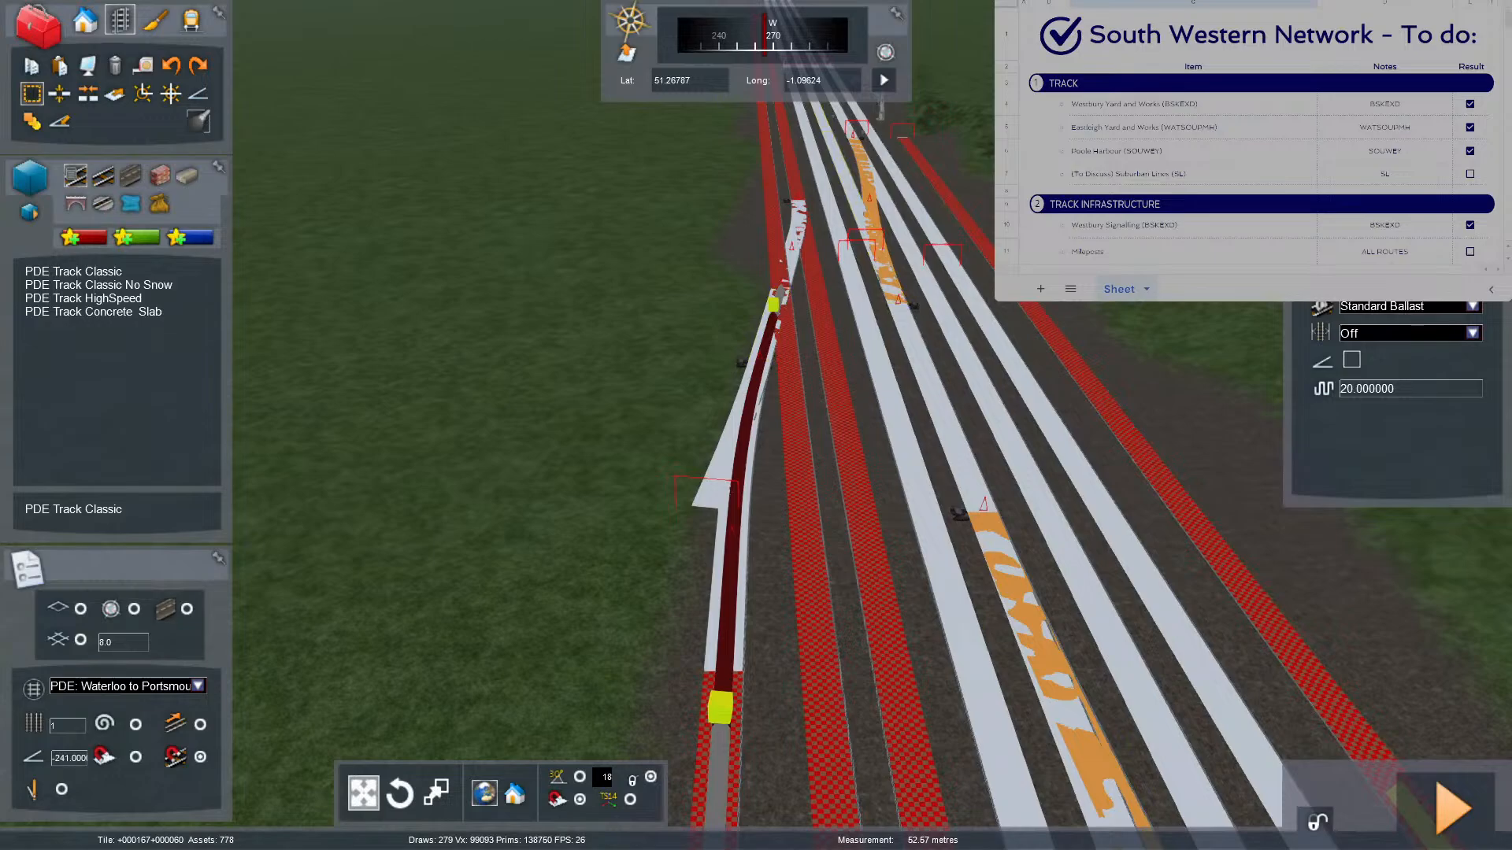
right_click(990, 422)
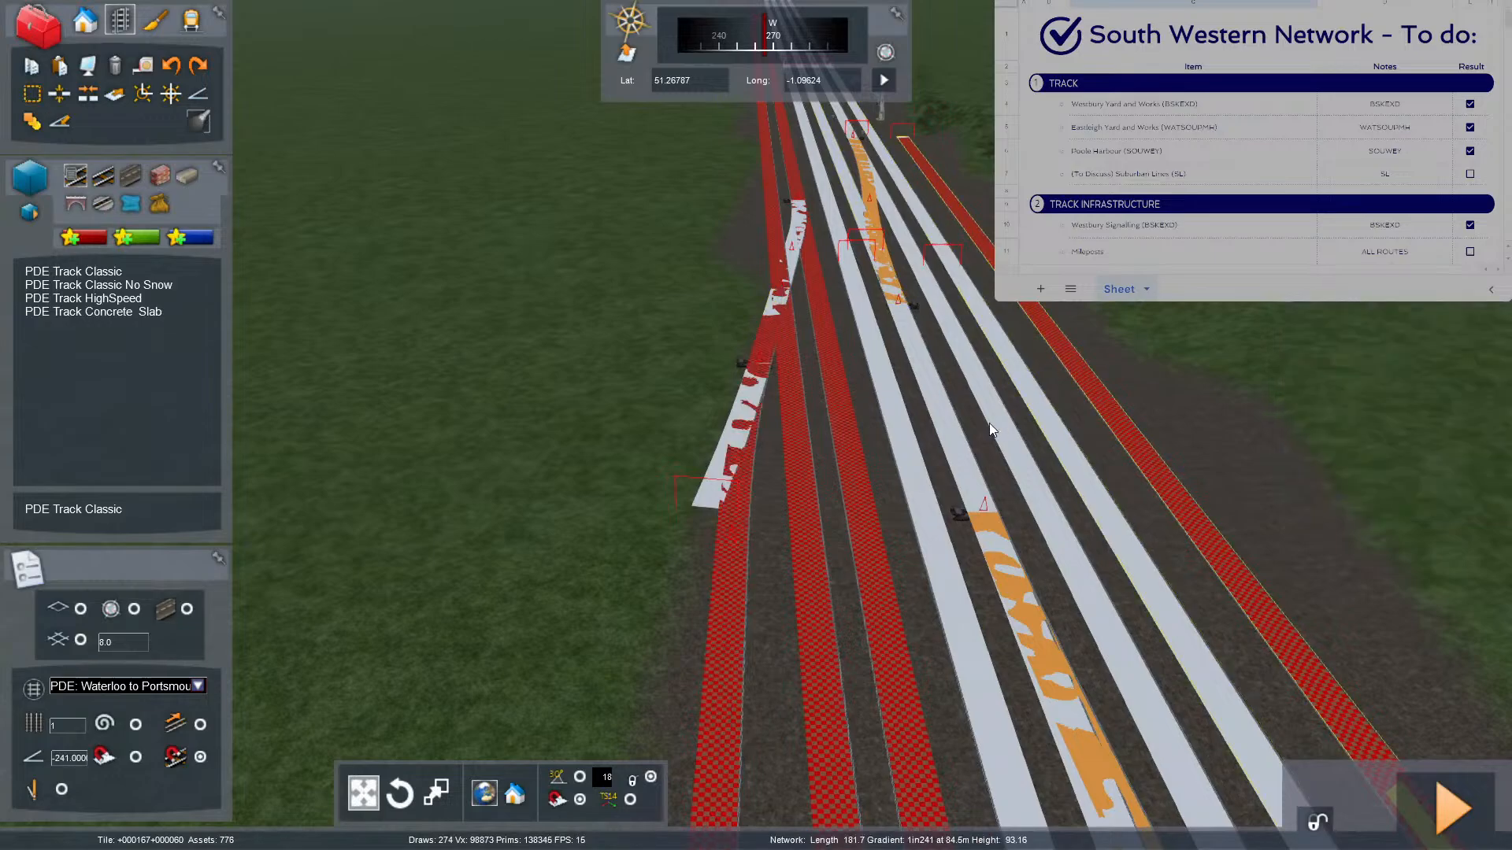
Apply the same siding track properties from the short spur through the crossover to the inner southern siding, about 70 m.
right_click_drag(989, 423, 1044, 426)
key("Up")
key("Left")
left_click(31, 88)
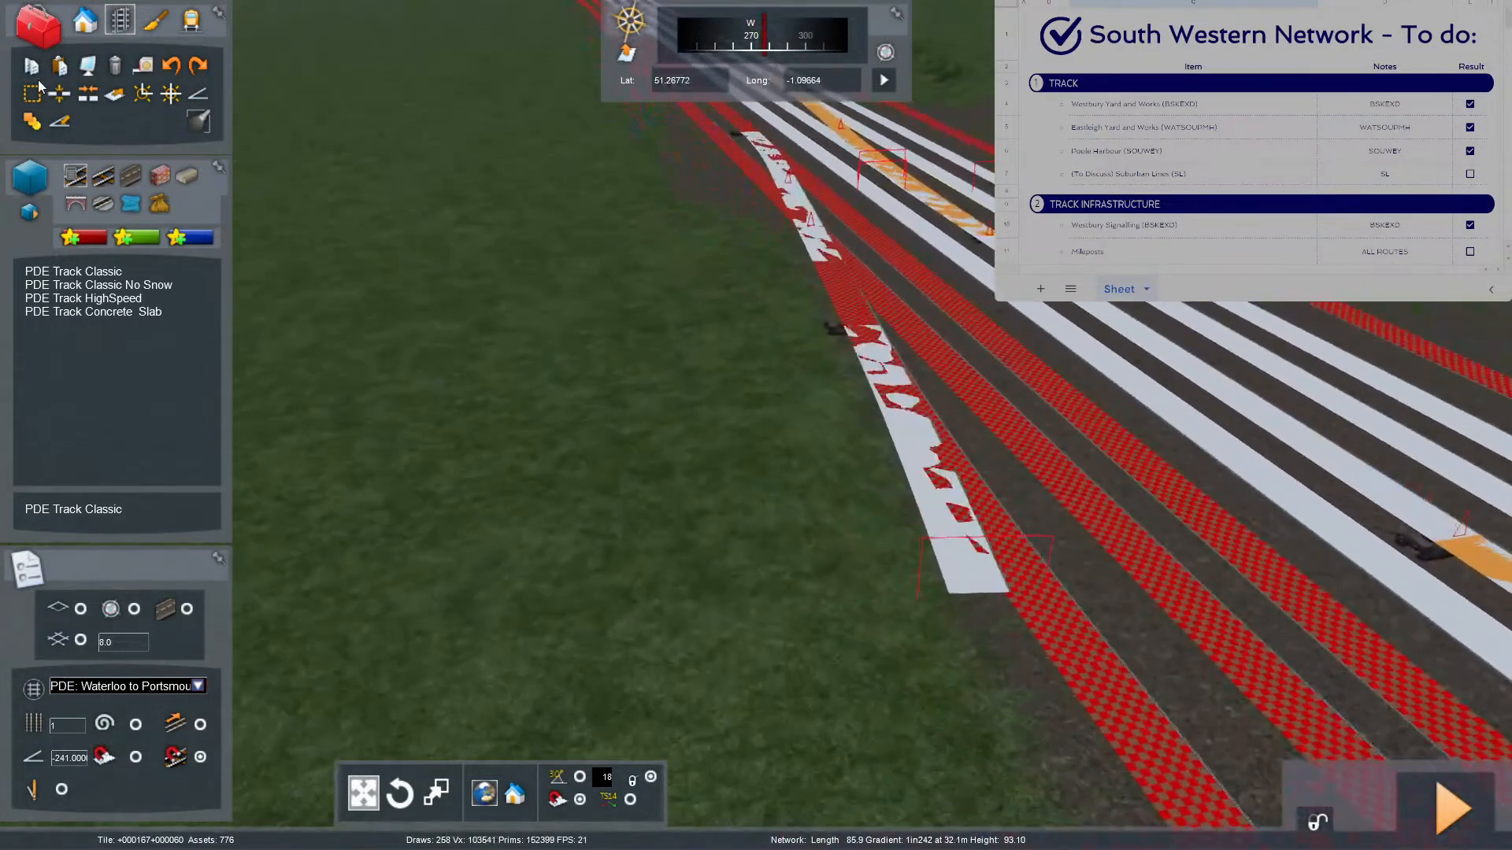
left_click(61, 118)
left_click_drag(932, 628, 773, 134)
key("Up")
right_click_drag(774, 134, 768, 257)
key("Up")
key("Right")
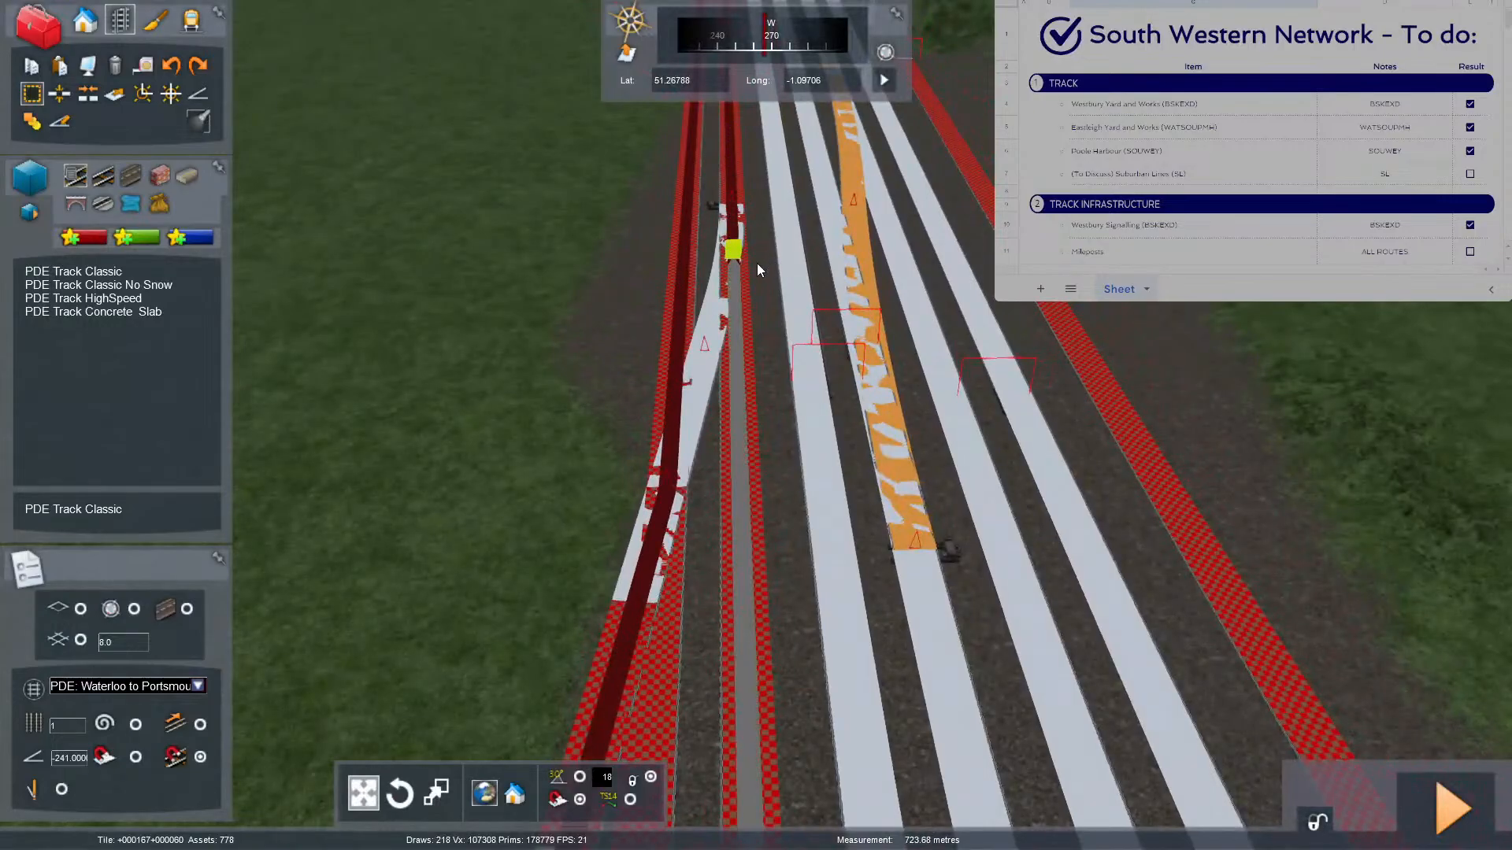
mouse_move(682, 342)
left_mouse_down()
mouse_move(715, 303)
mouse_move(742, 178)
mouse_move(701, 186)
mouse_move(737, 263)
mouse_move(697, 238)
left_mouse_up()
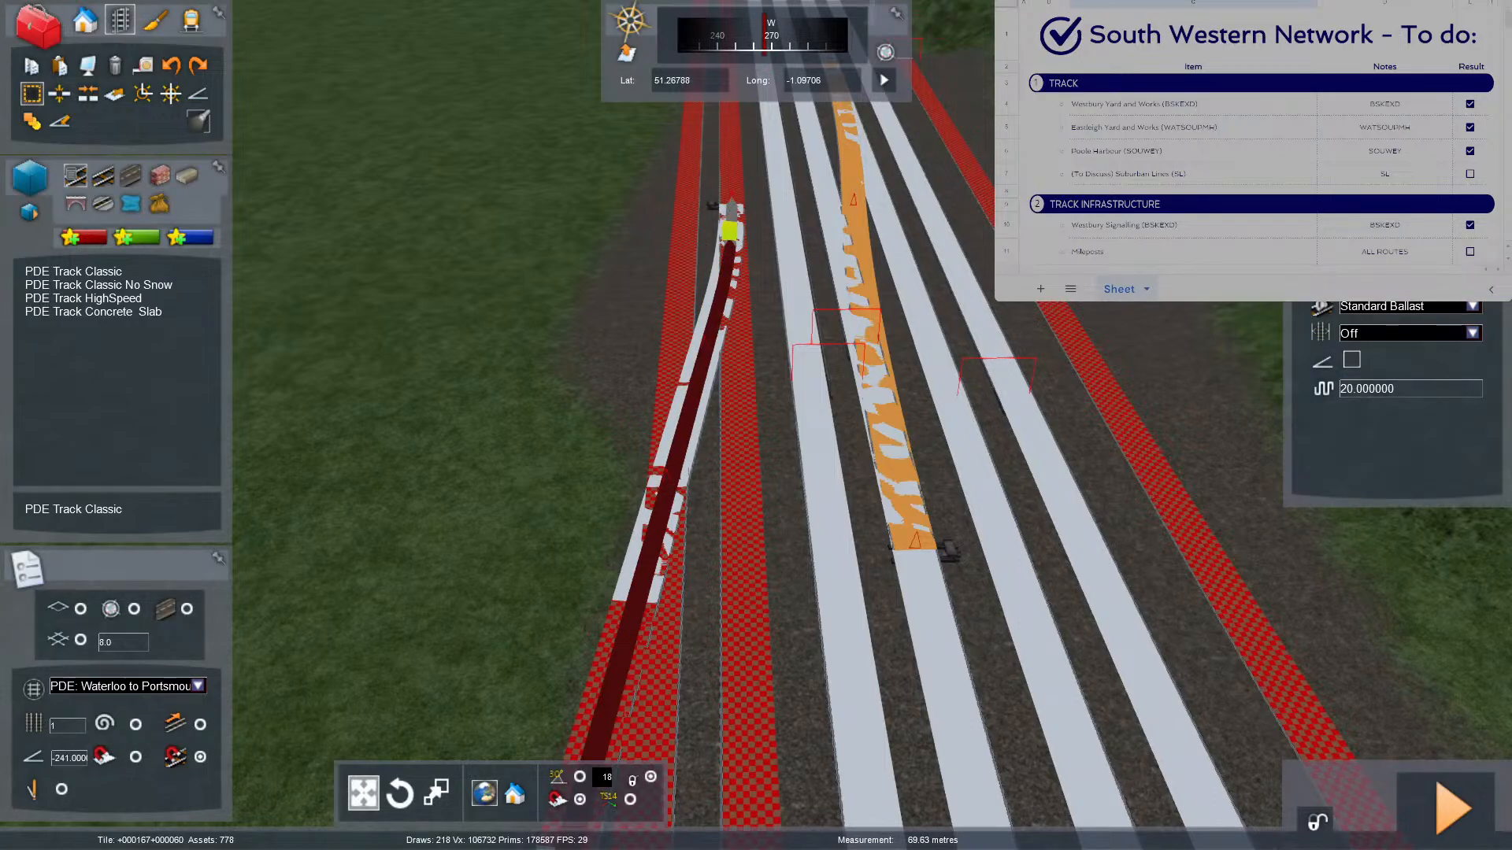
key("Delete")
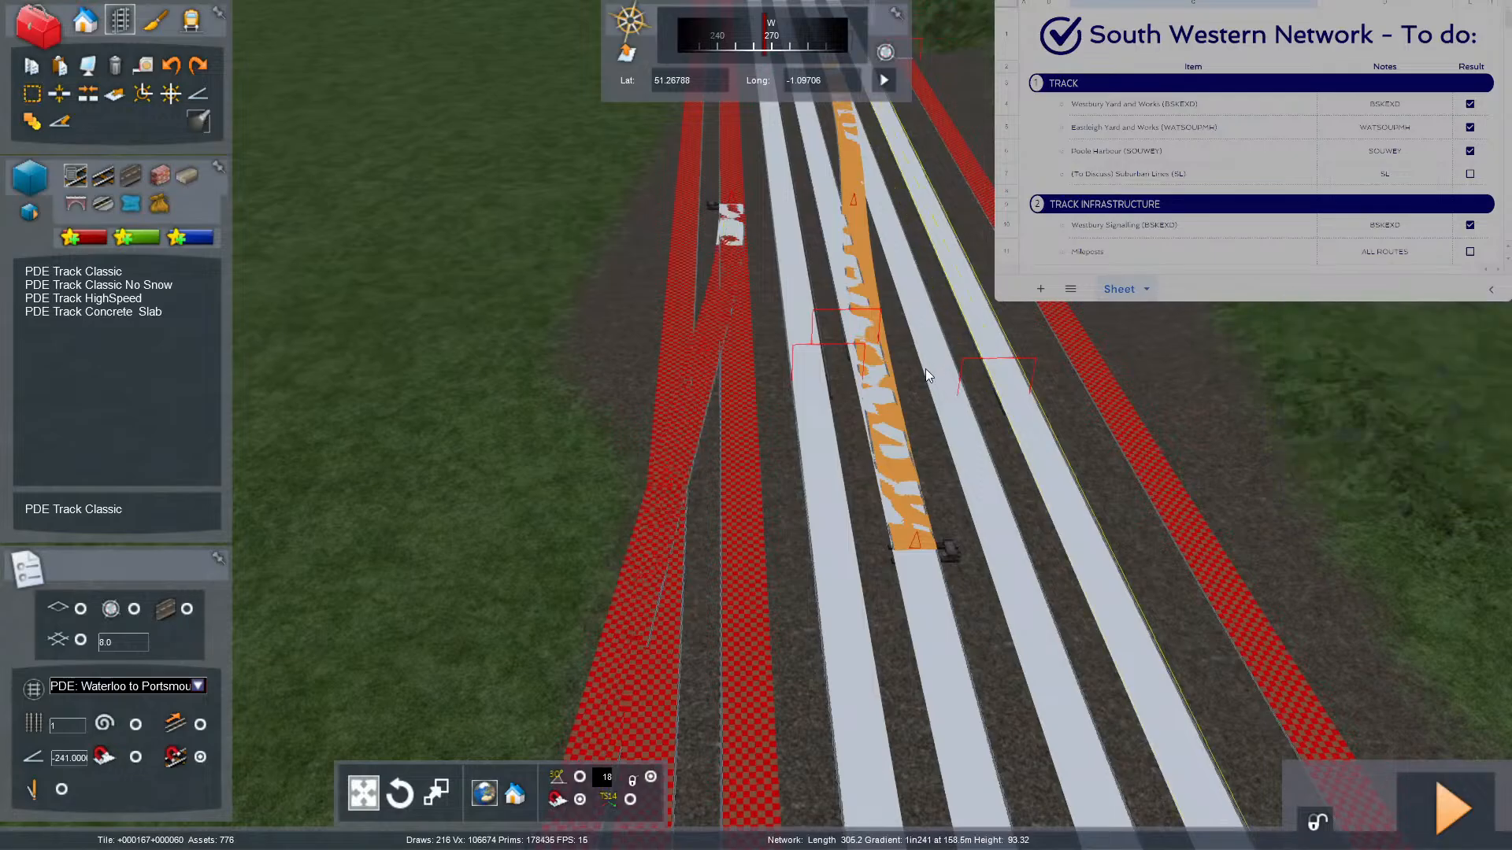
Match the track beyond the crossover's western turnout to the siding track properties, selecting about 641 m of the southern sidings.
mouse_move(937, 354)
right_mouse_down()
mouse_move(866, 322)
mouse_move(896, 361)
right_mouse_up()
key("Up")
key("Down")
left_click(40, 98)
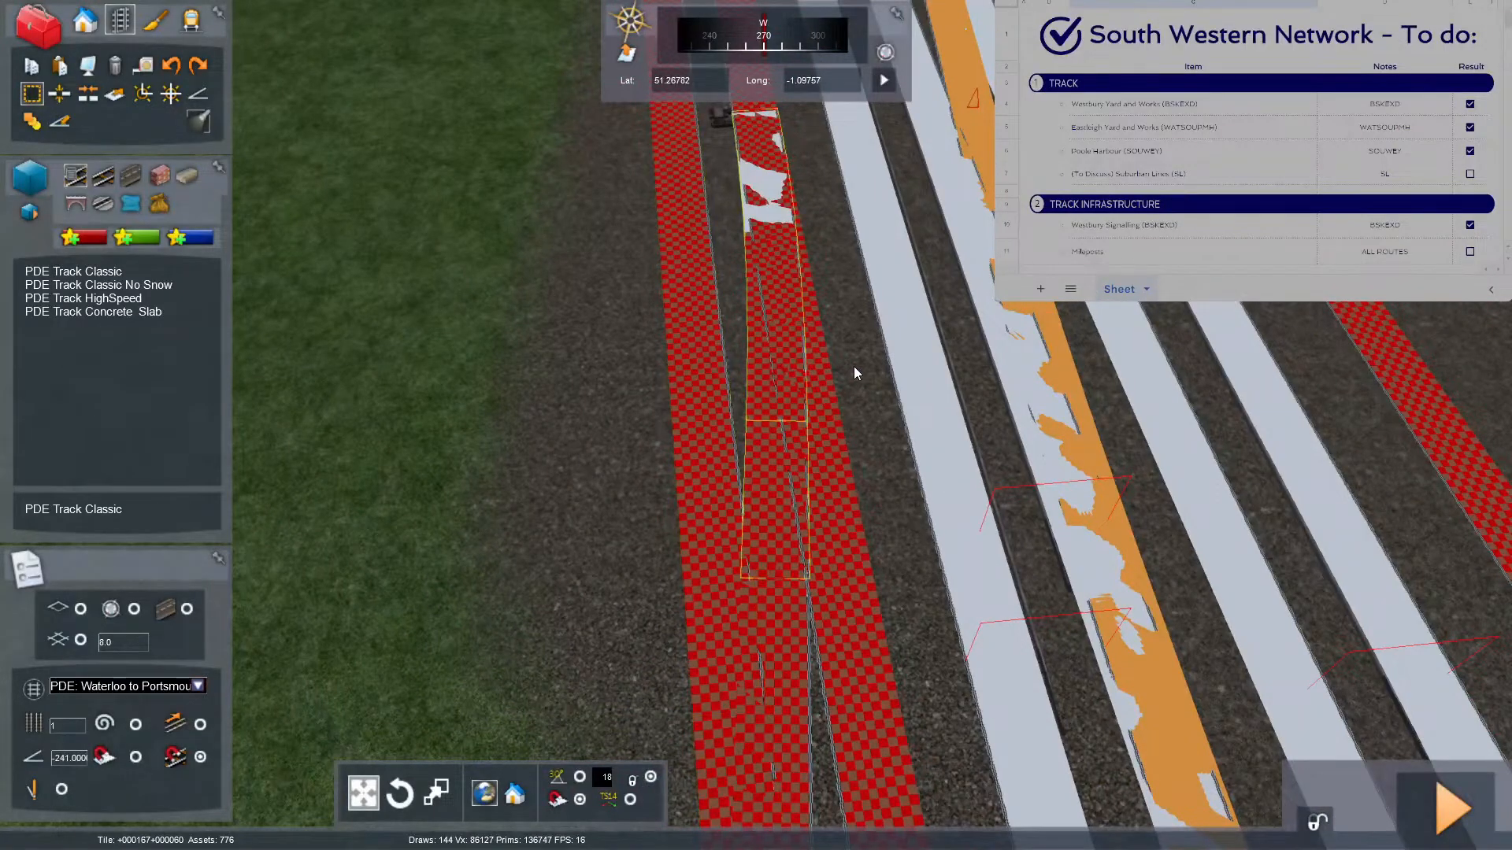
left_click_drag(854, 366, 840, 273)
right_click_drag(840, 273, 836, 272)
left_click_drag(840, 273, 732, 269)
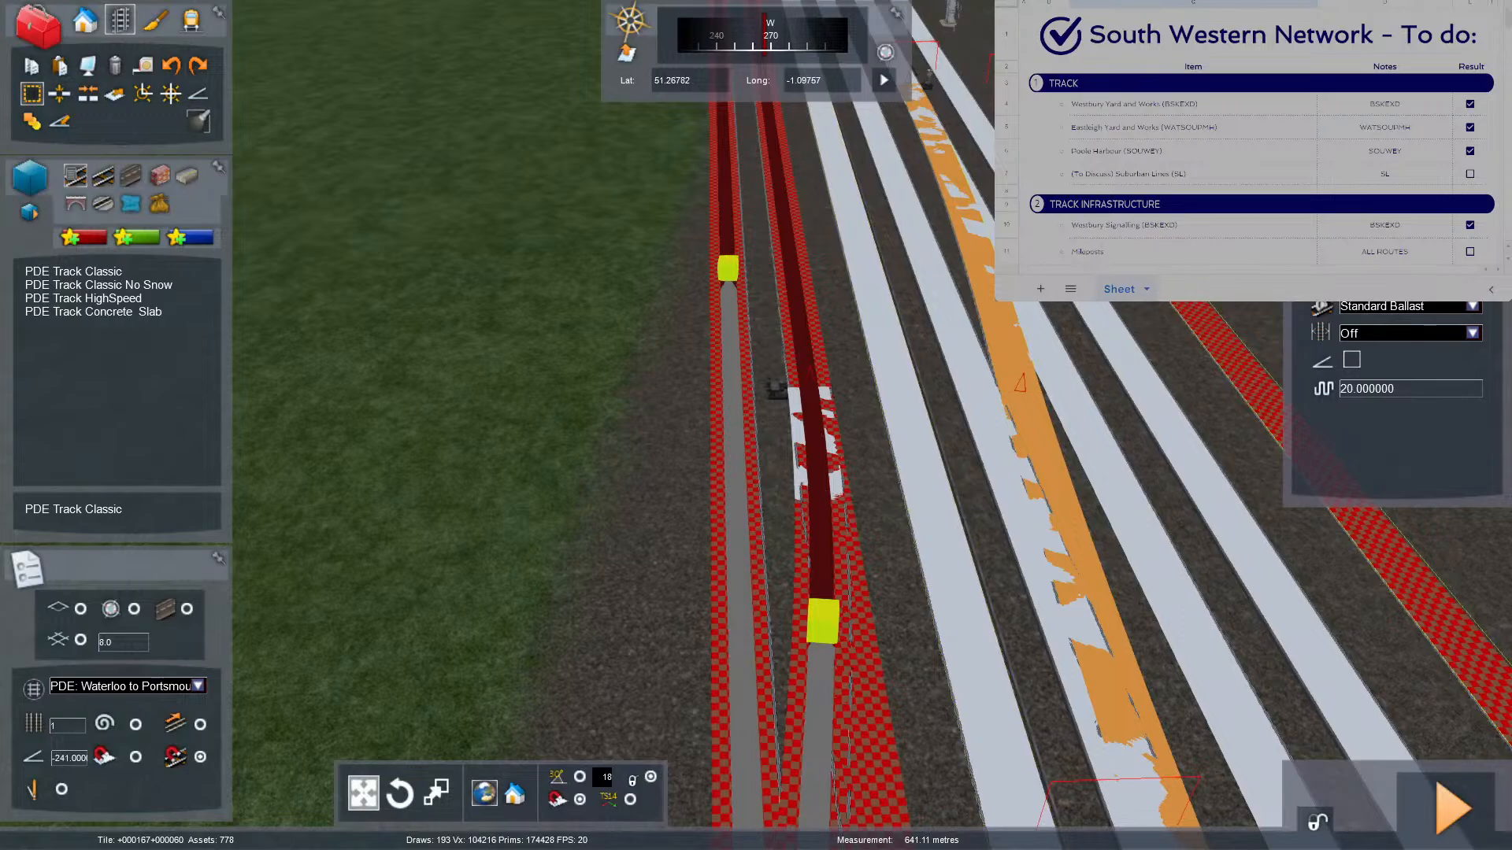
key("space")
scroll(944, 413, "down", 5)
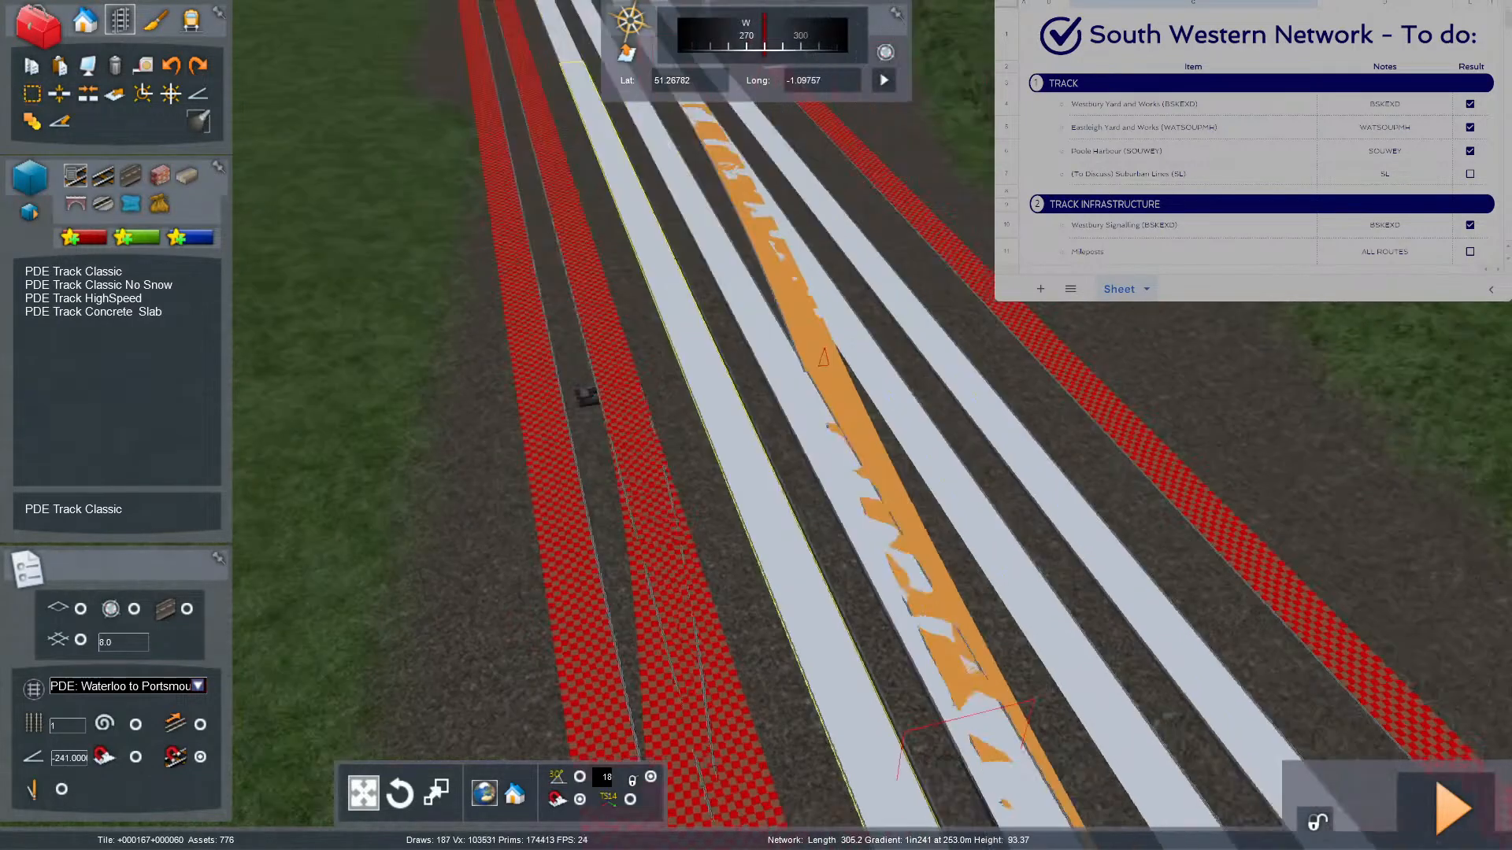
Apply the siding track properties to the stub beyond the eastern turnout of the southern sidings, about 68 m.
right_click_drag(944, 413, 1283, 350)
key("Up")
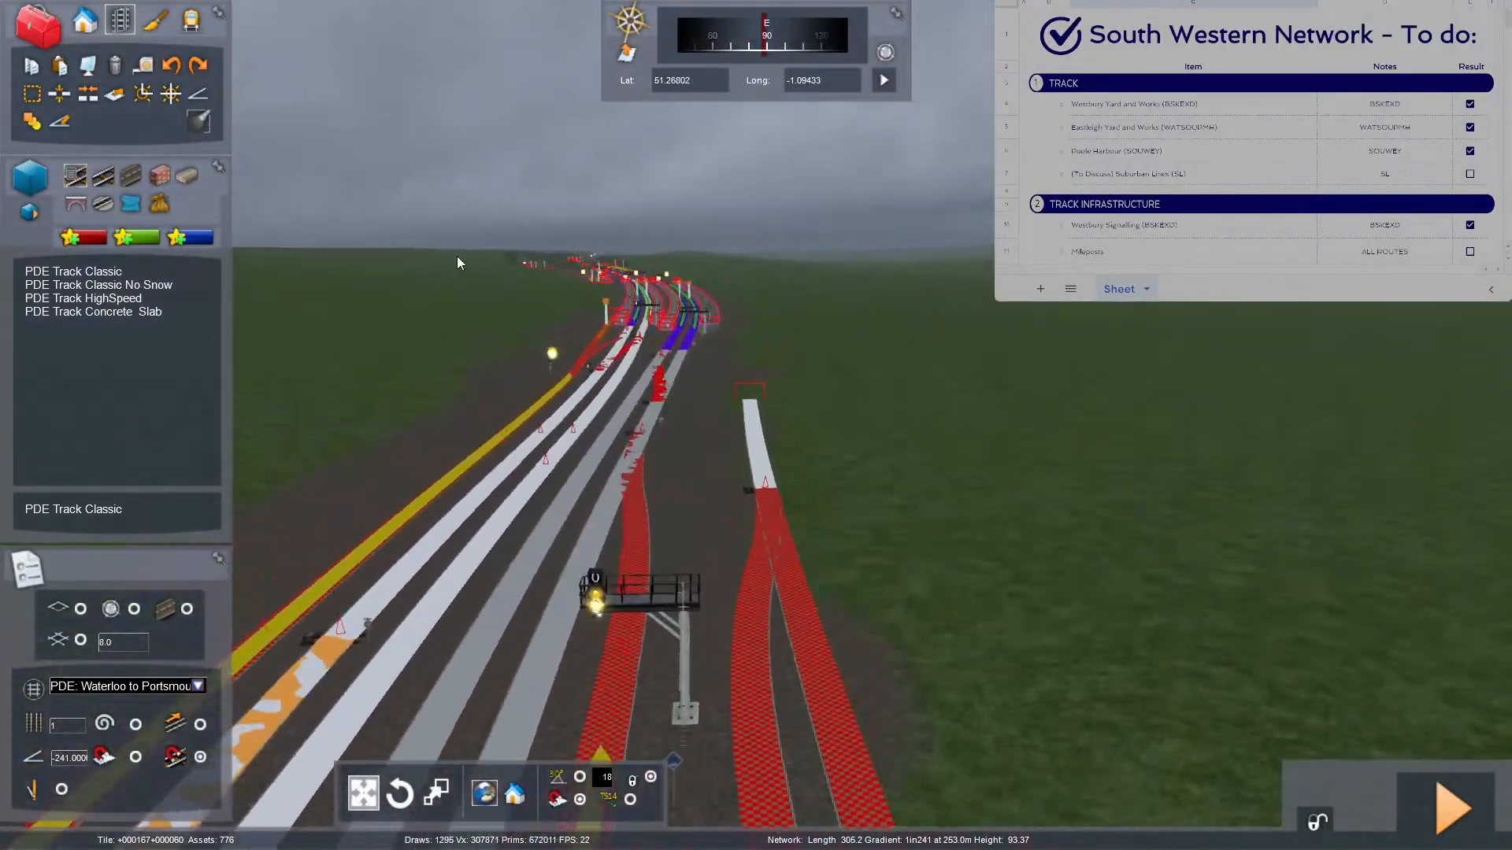
left_click(31, 94)
left_click(762, 494)
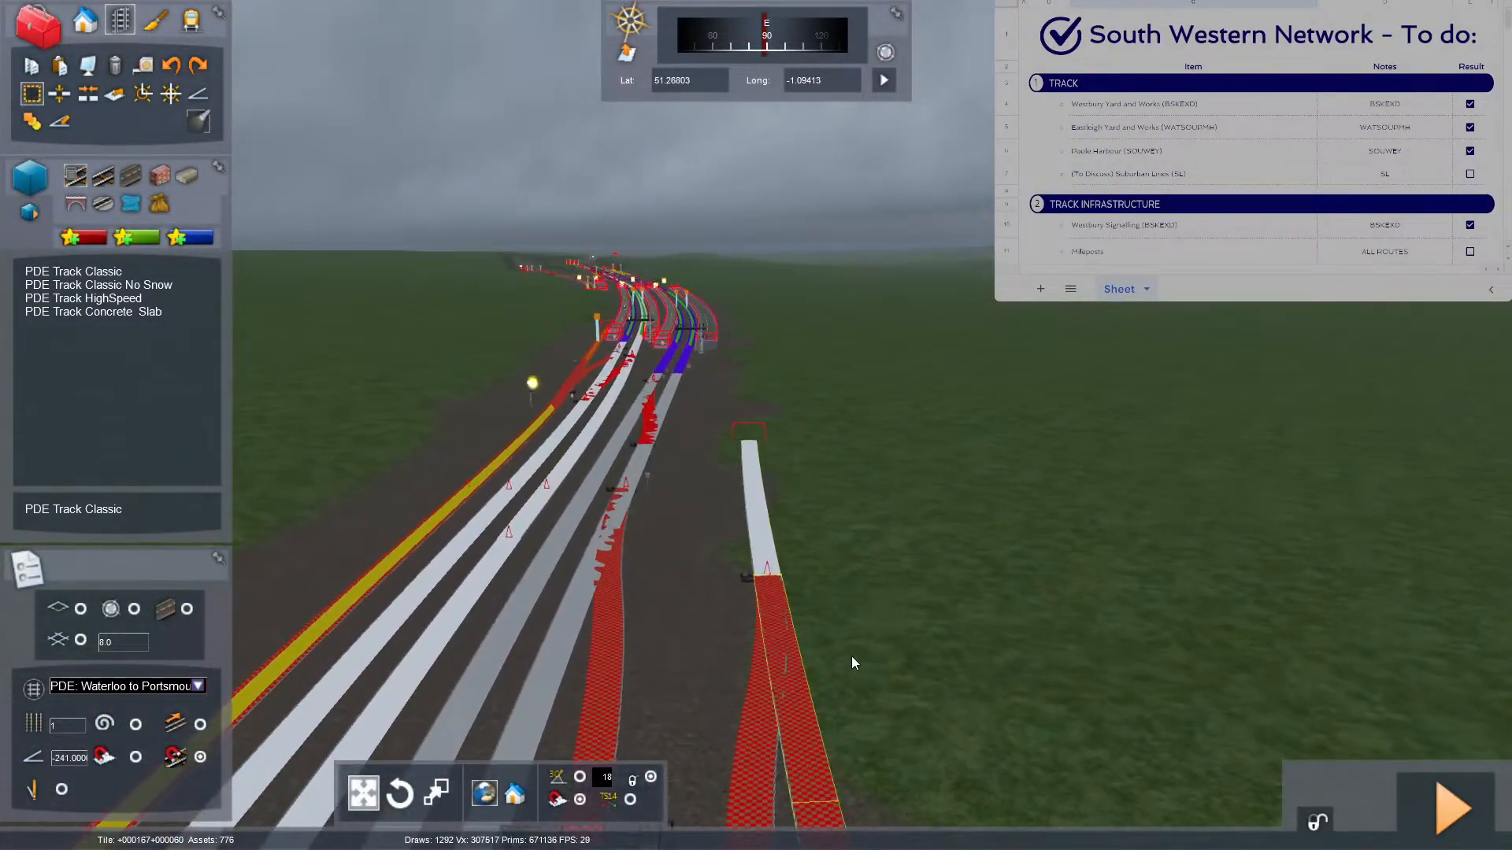
left_click_drag(789, 668, 759, 408)
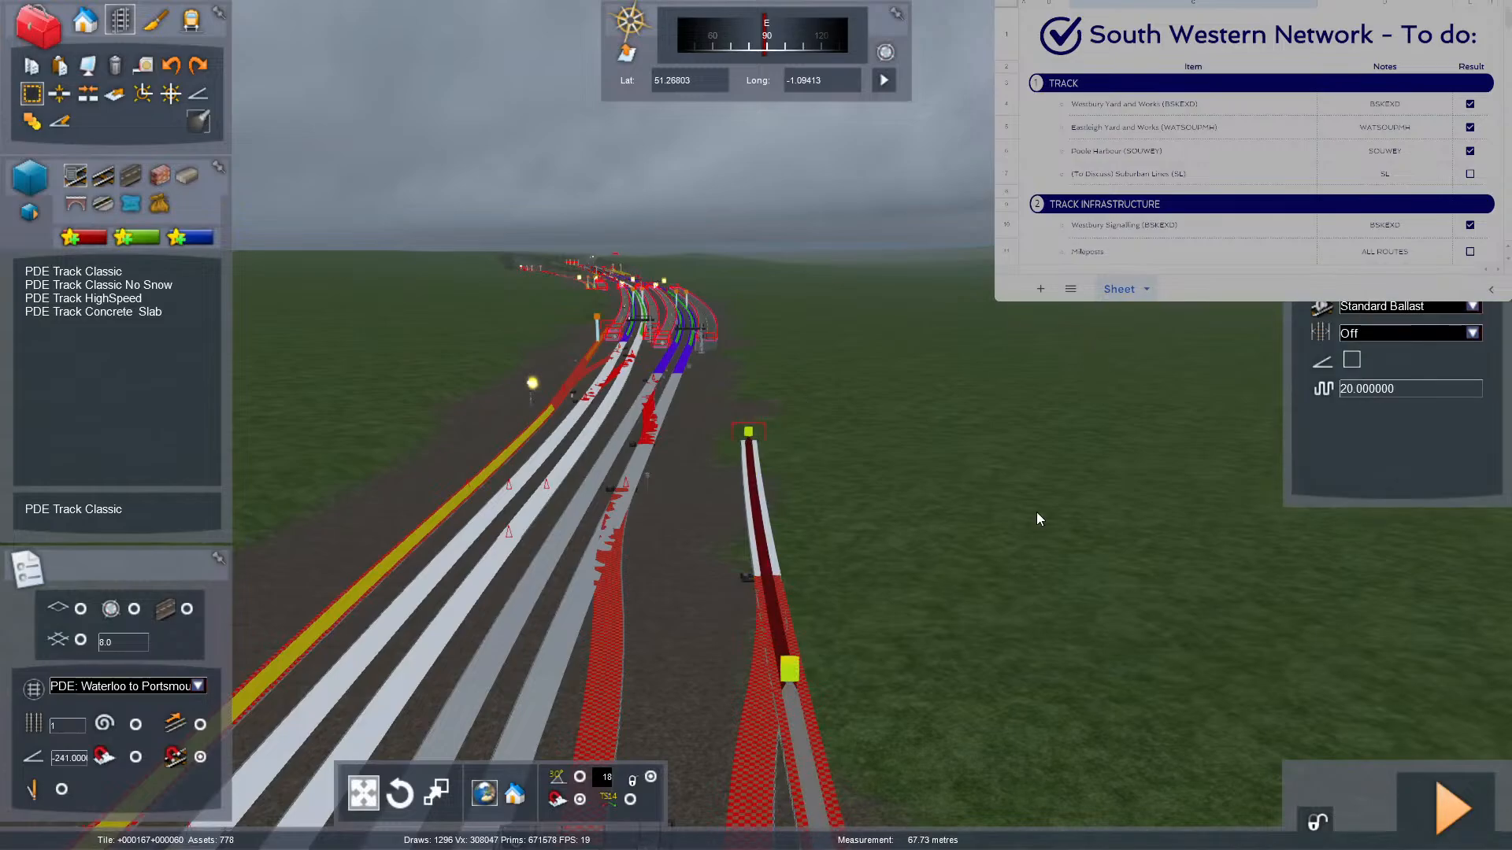
right_click(1014, 568)
right_click_drag(1014, 569, 1138, 567)
Save the changes to the route.
key("F2")
left_click(699, 563)
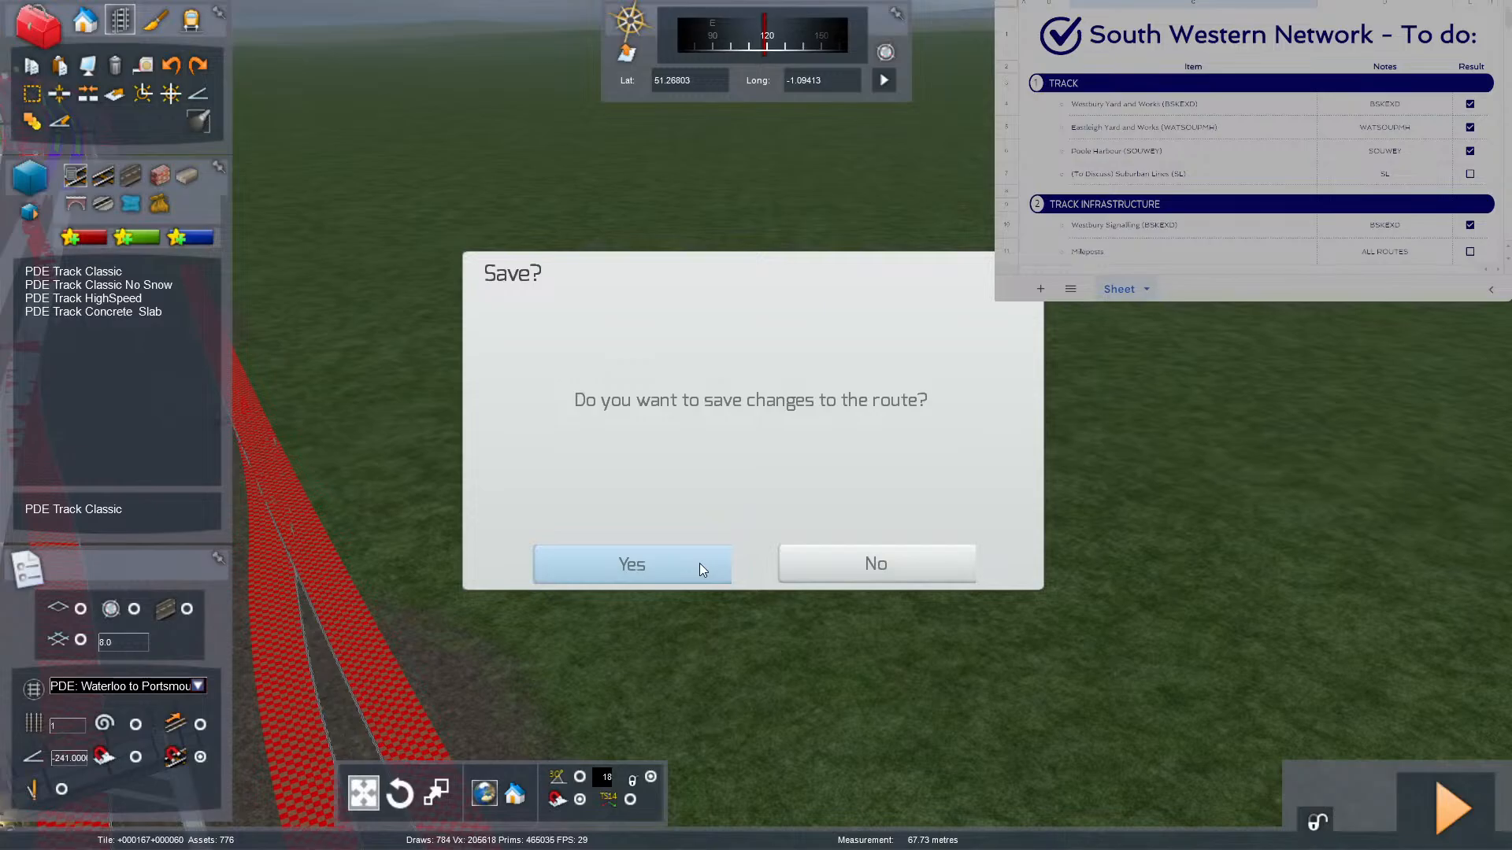
left_click(703, 570)
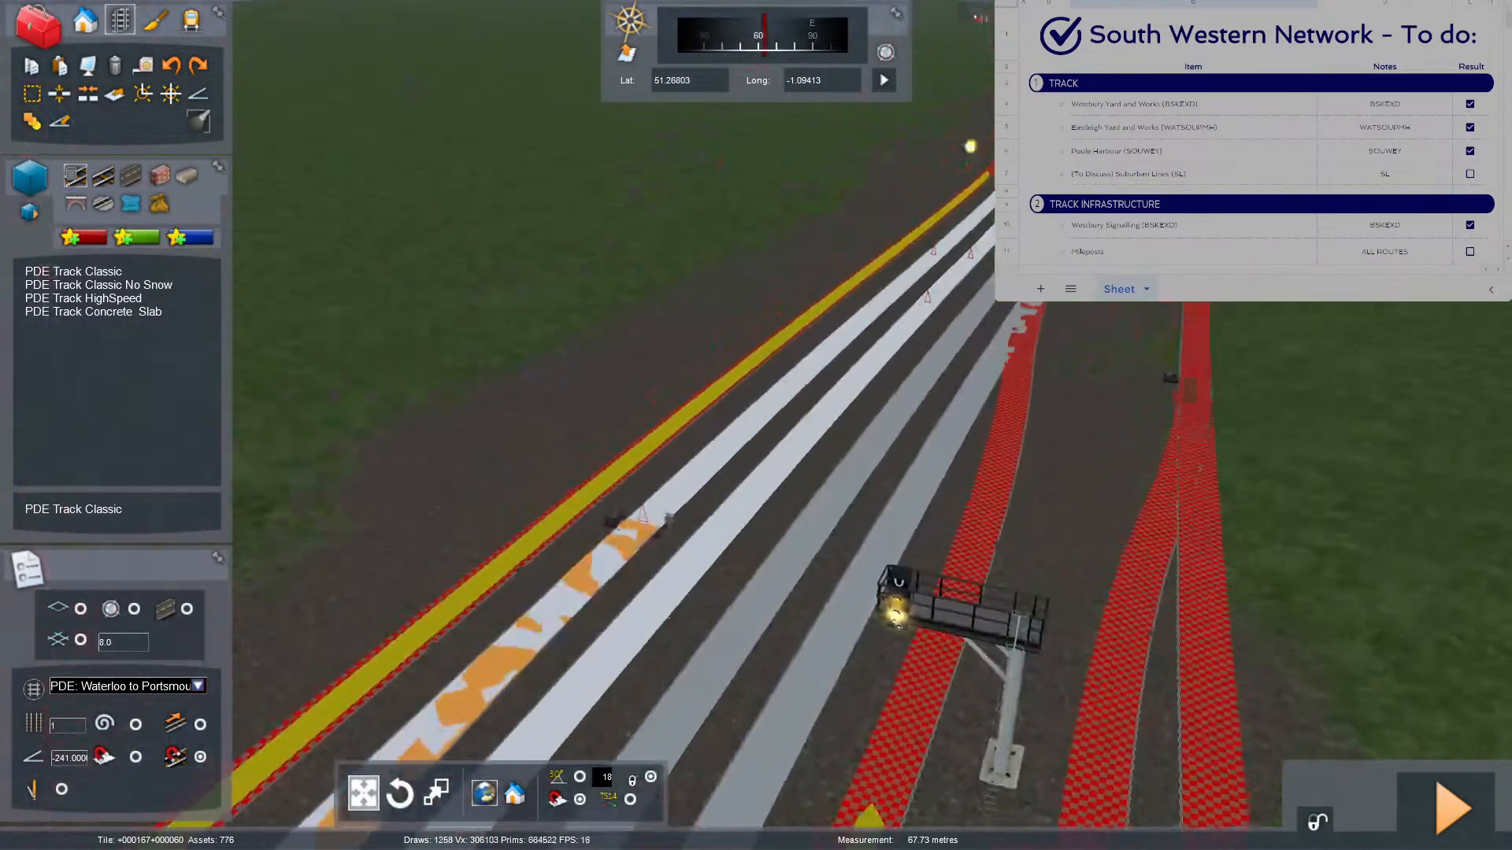
Turn off the colour-coded track overlay and look over the southern sidings with their normal track appearance.
right_click_drag(937, 557, 639, 592)
key("space")
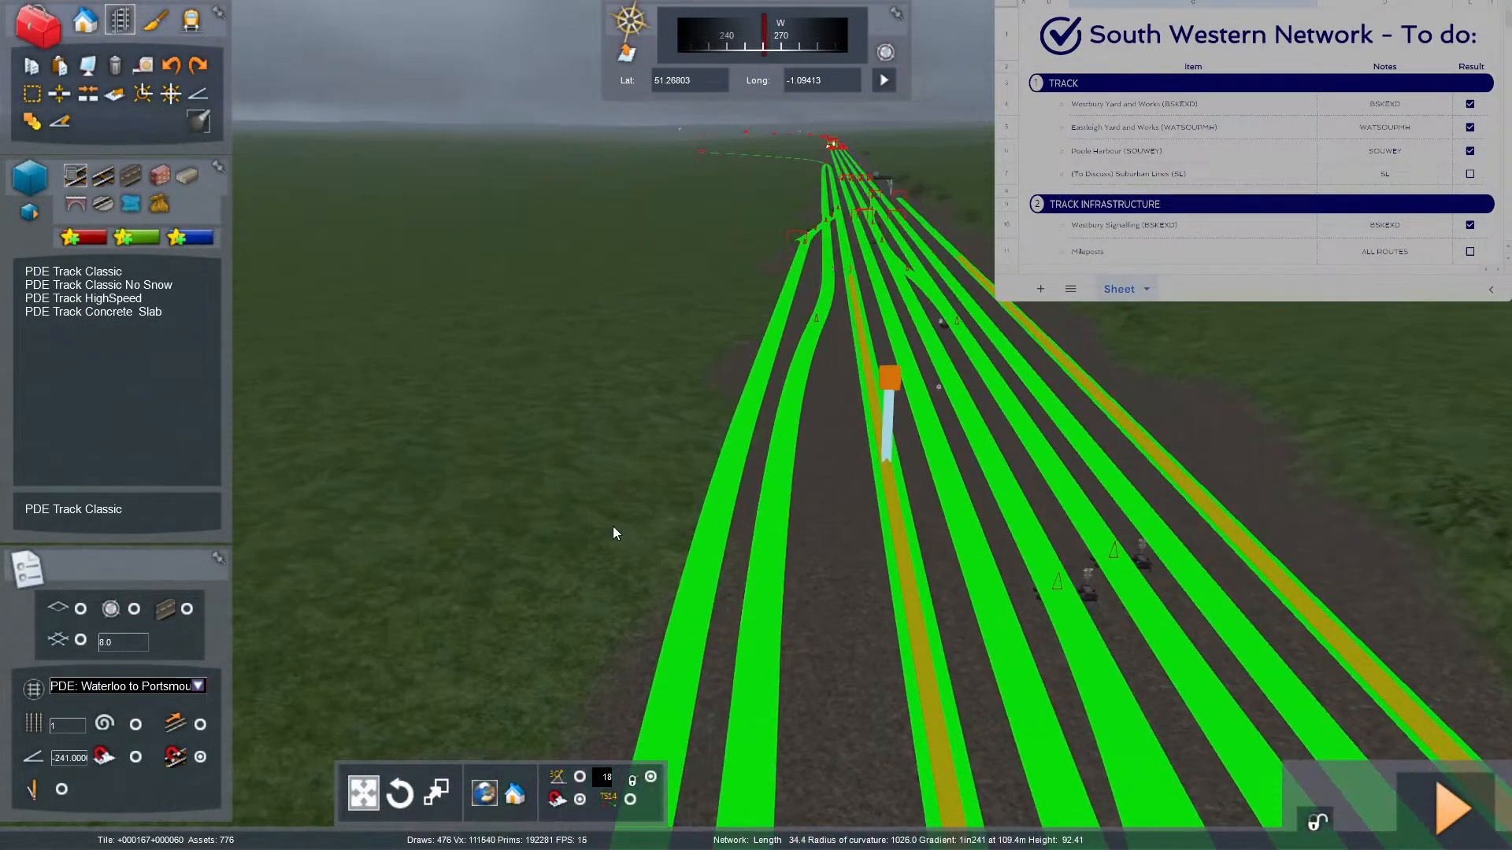
right_click_drag(613, 528, 613, 528)
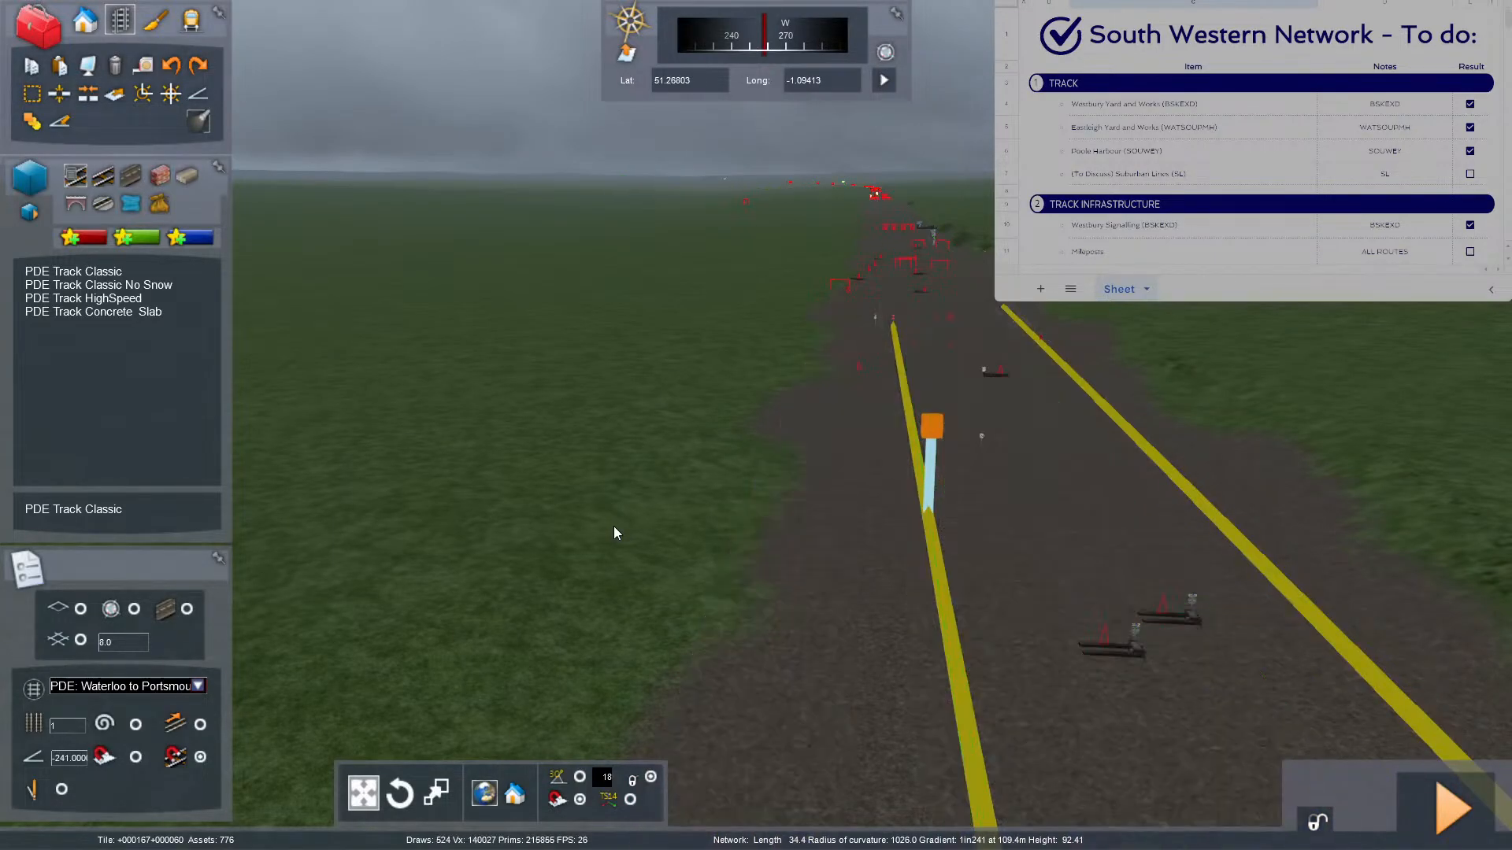
right_click_drag(612, 533, 613, 533)
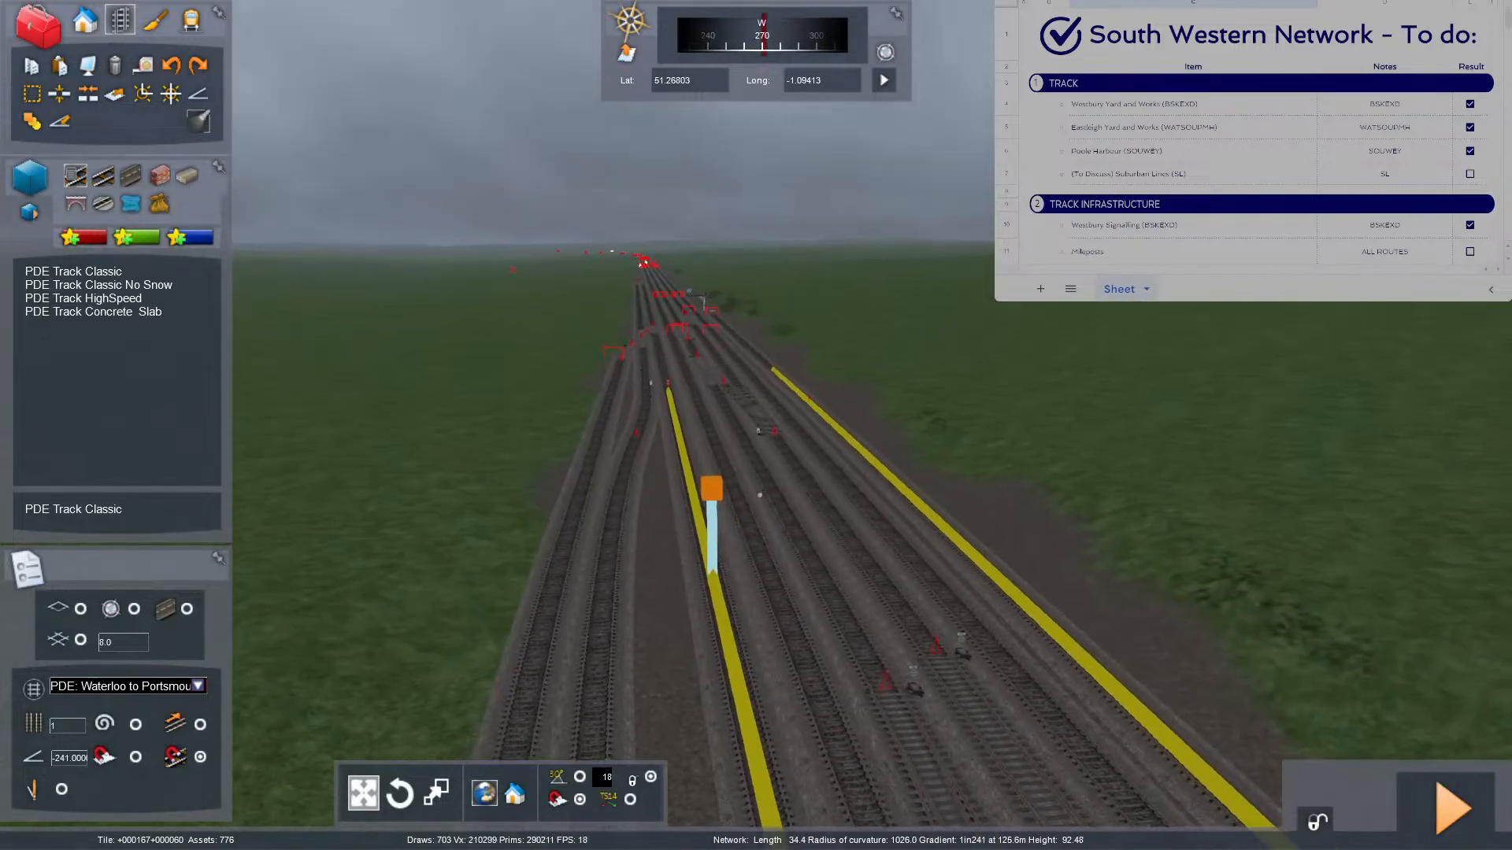
key("Up")
right_click_drag(1102, 622, 1079, 574)
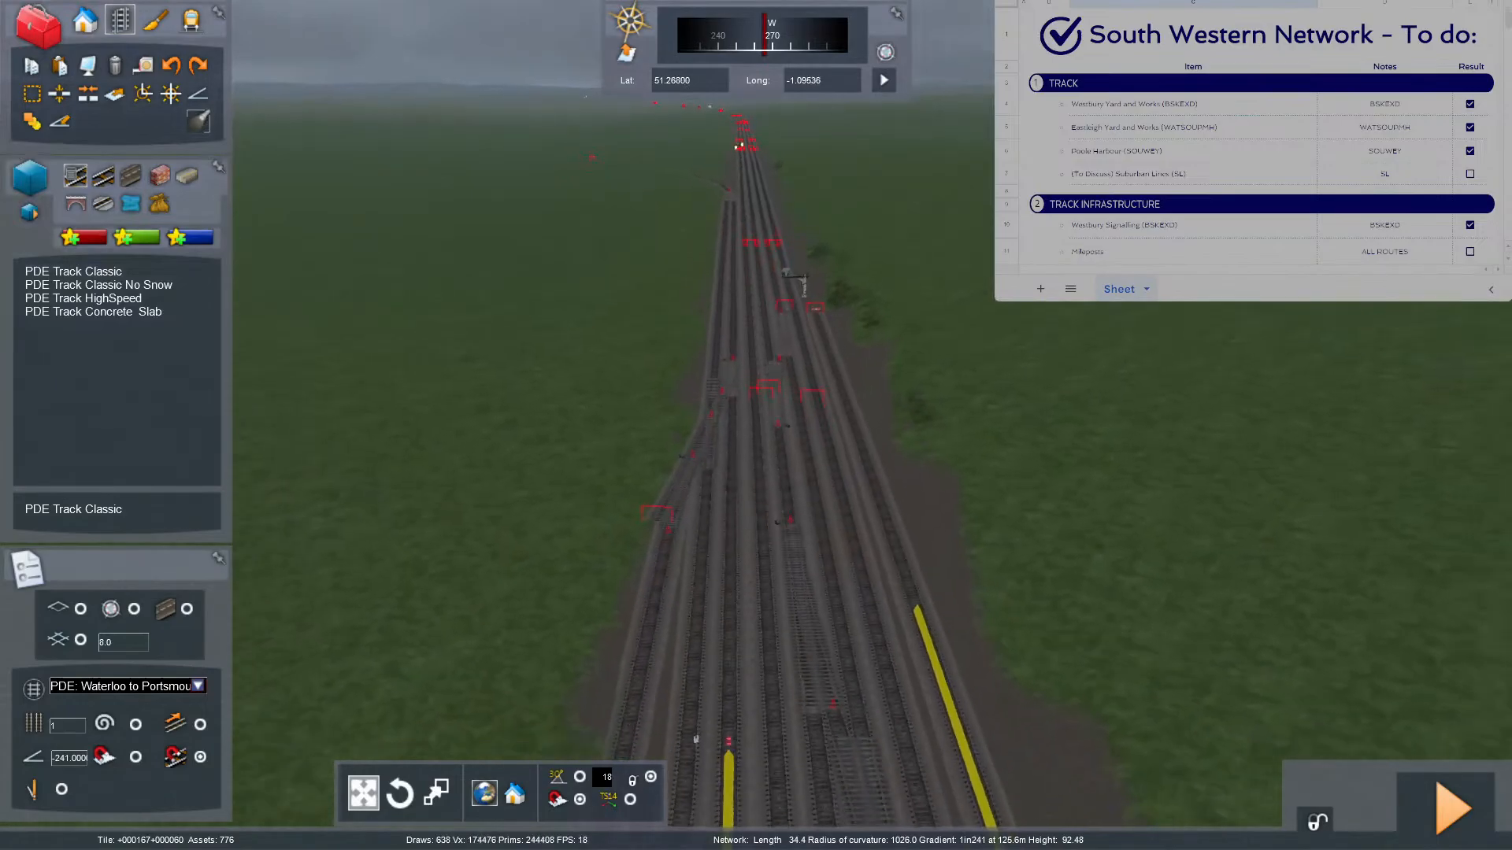
right_click_drag(1006, 327, 1005, 328)
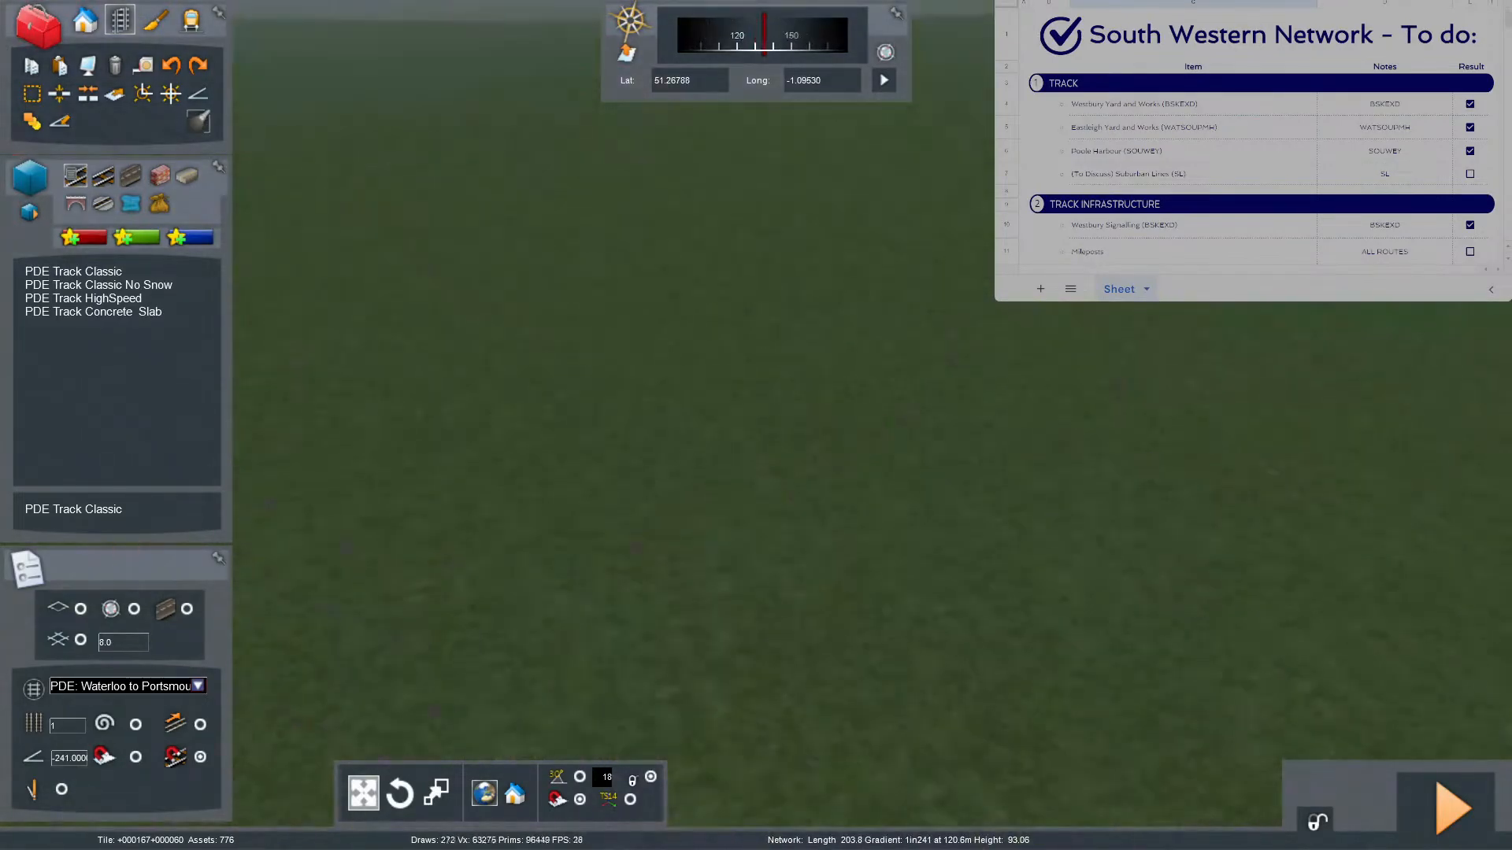
right_click_drag(1079, 574, 1079, 574)
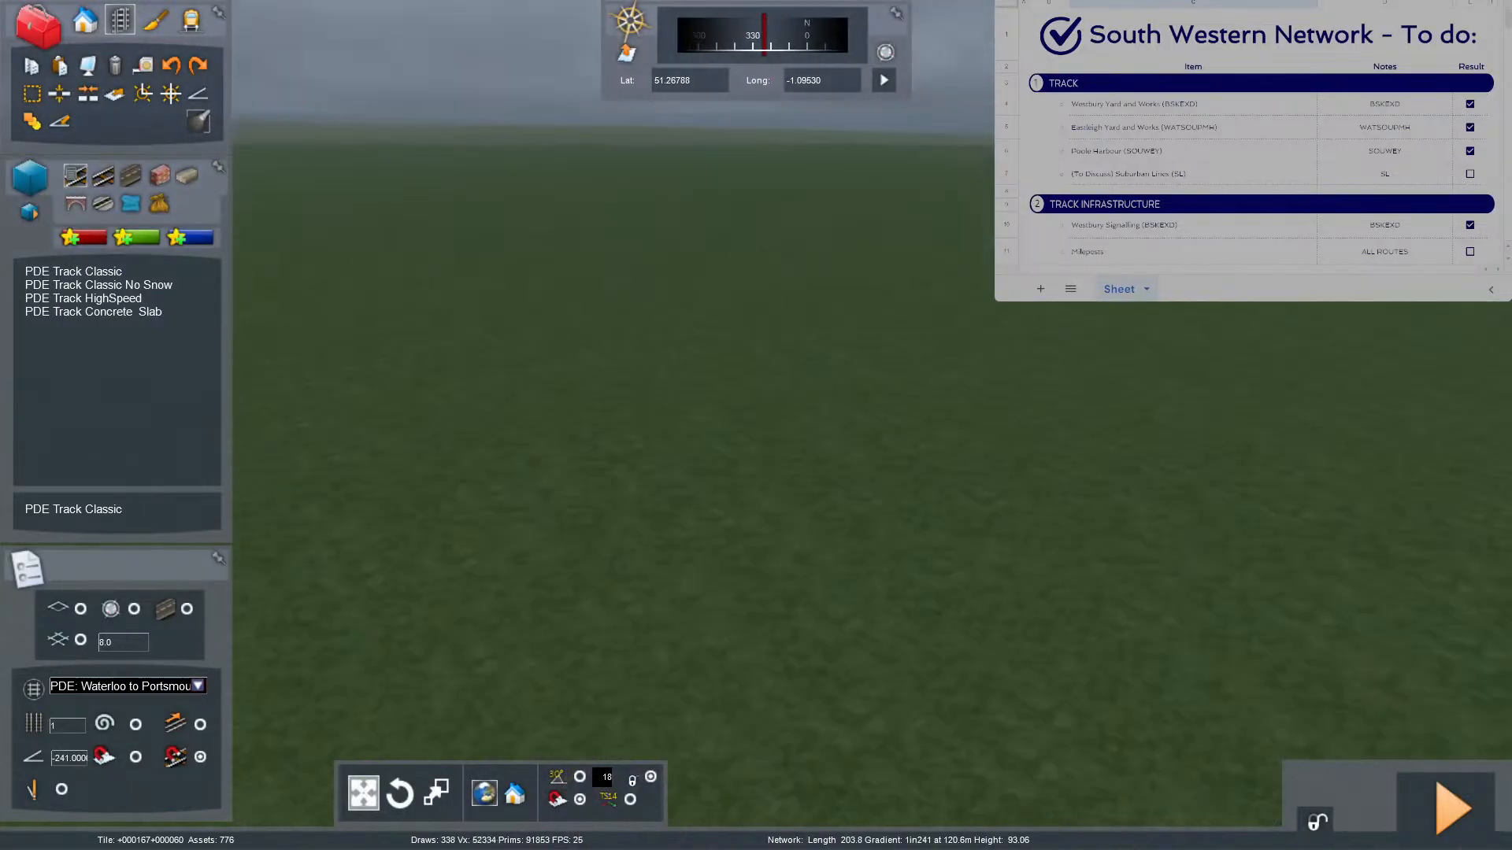
right_click_drag(915, 633, 915, 633)
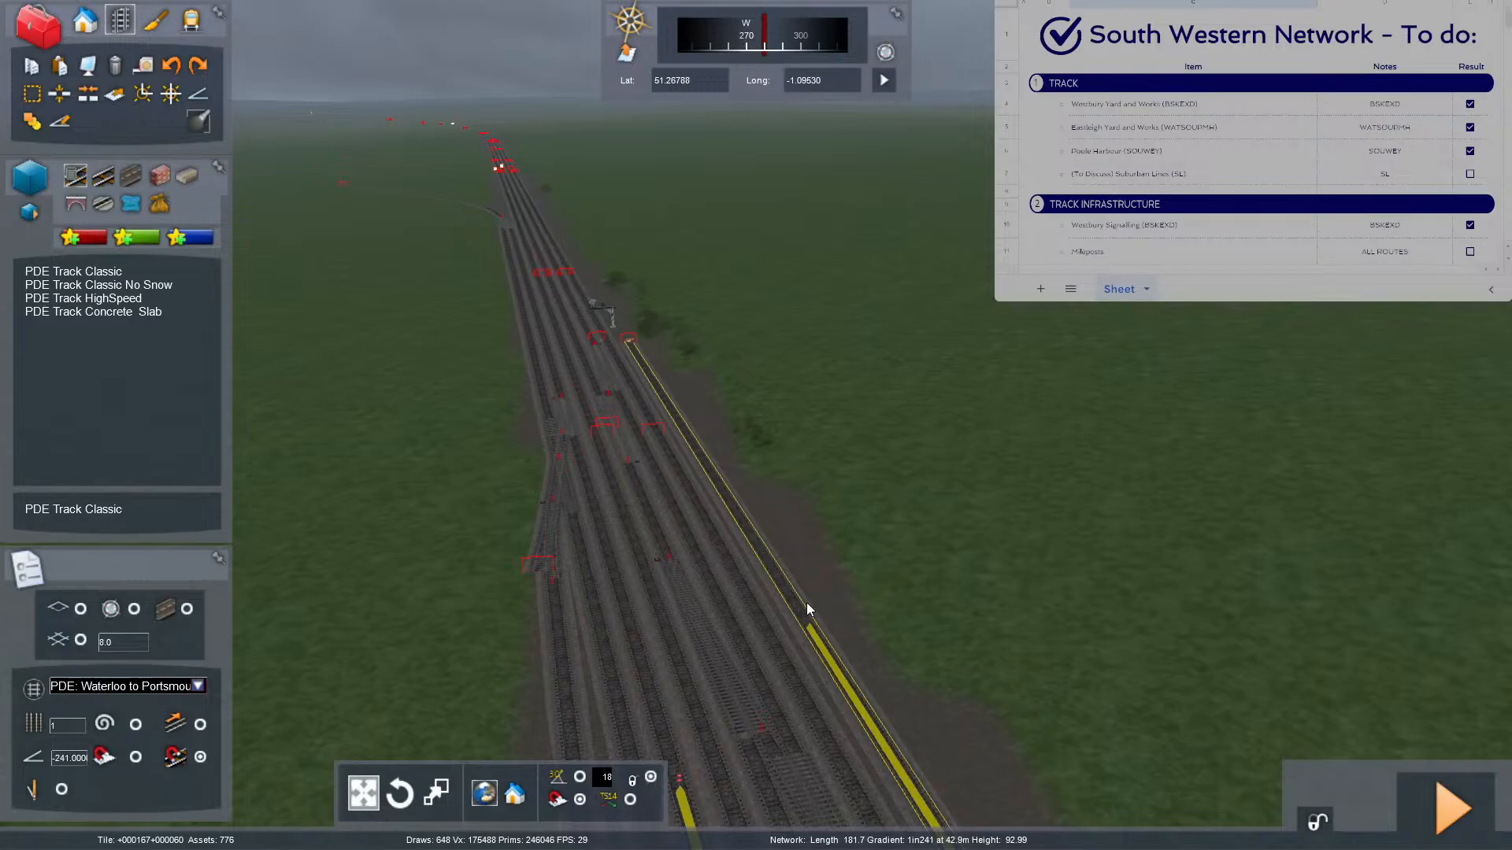
Follow the main line westward from the sidings to the flyover and examine the tracks along the way.
key("Right")
right_click_drag(890, 612, 744, 449)
key("Up")
key("Up")
key("Up")
key("Up")
key("Up")
key("Left")
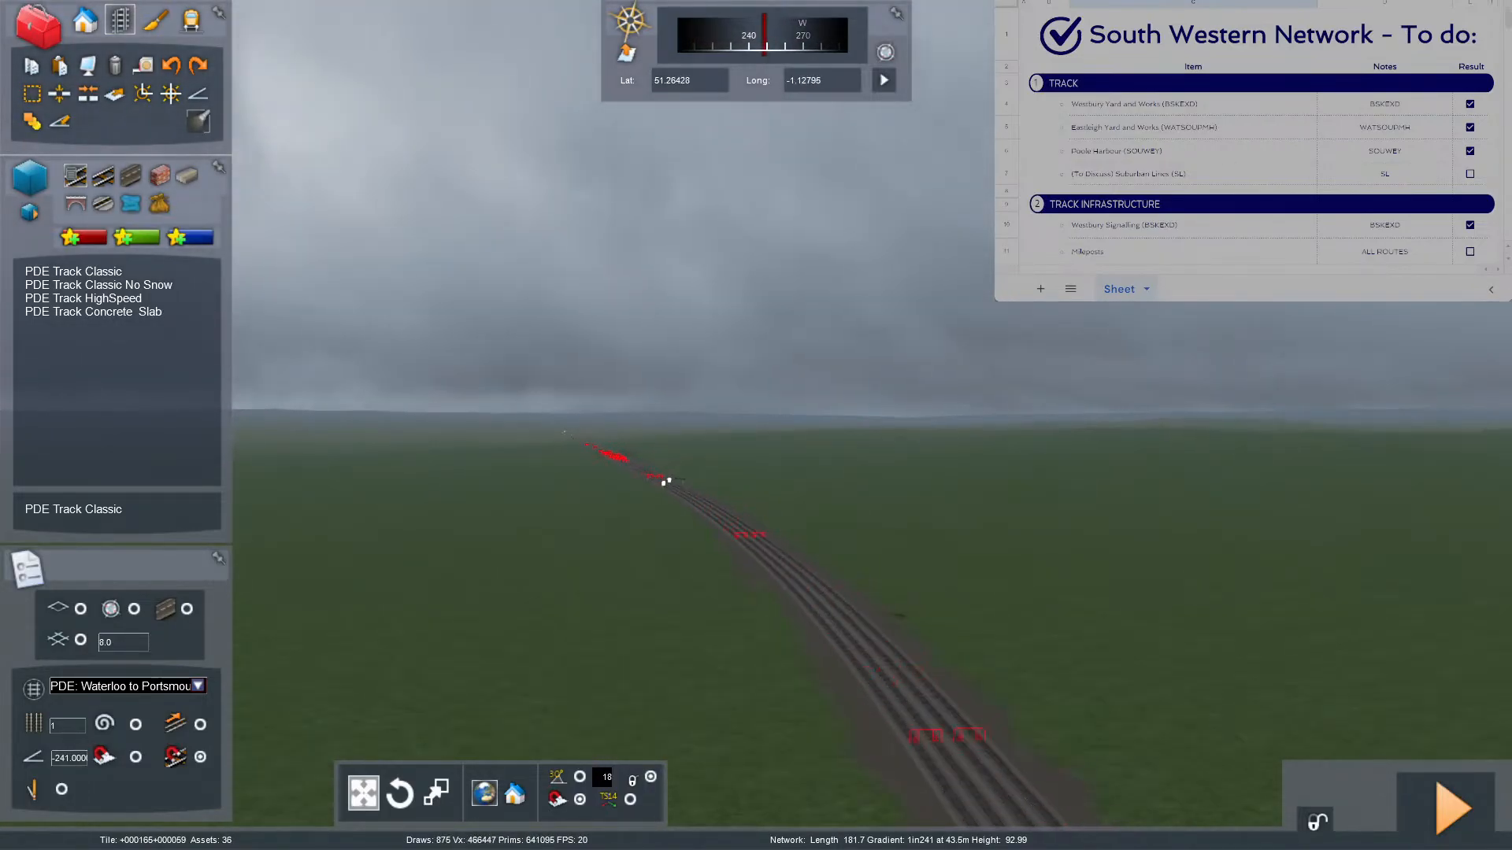
key("Up")
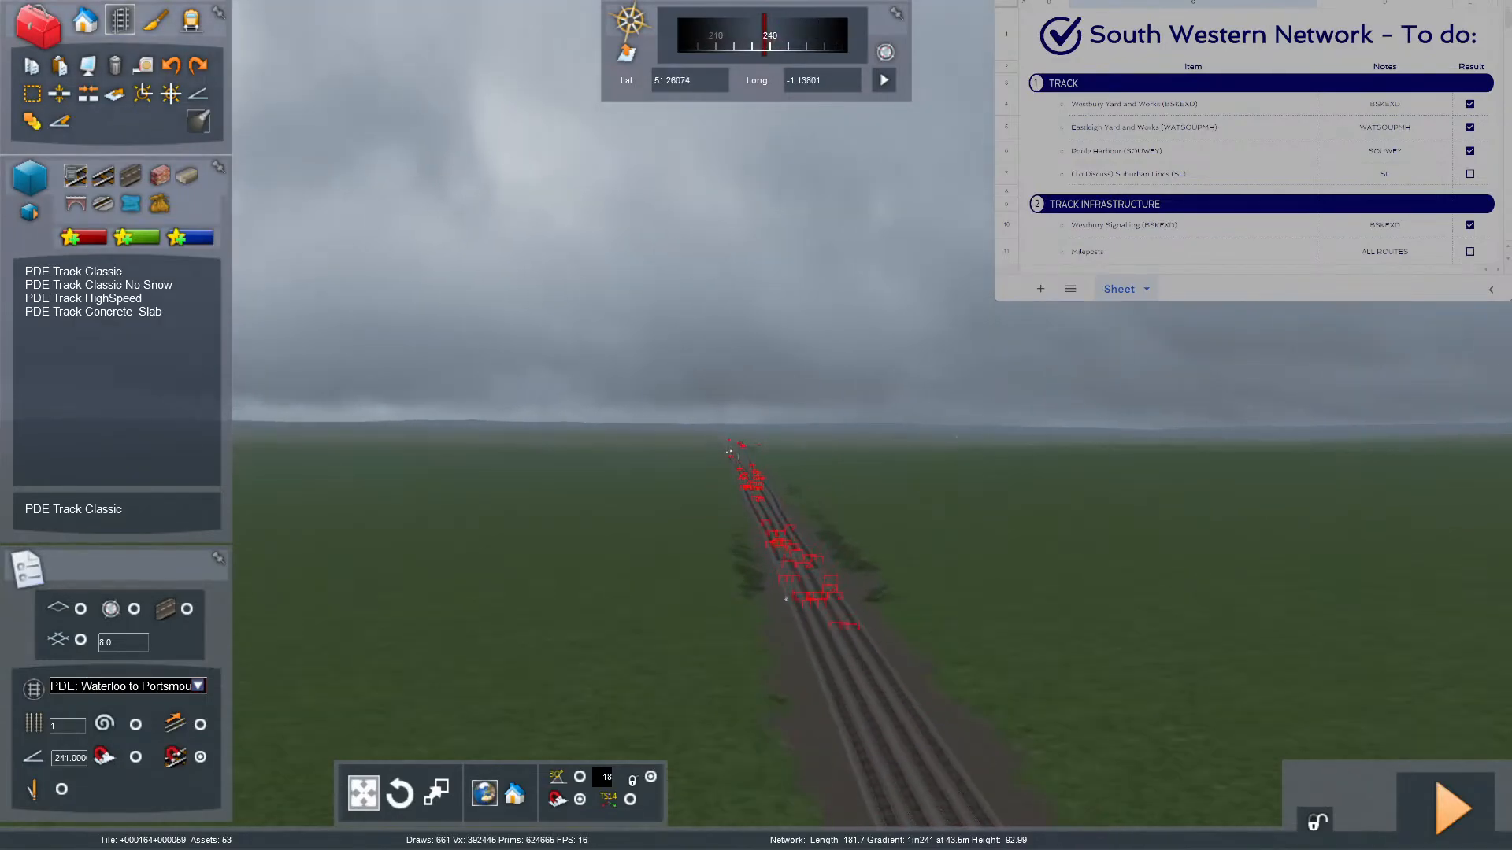
key("Up")
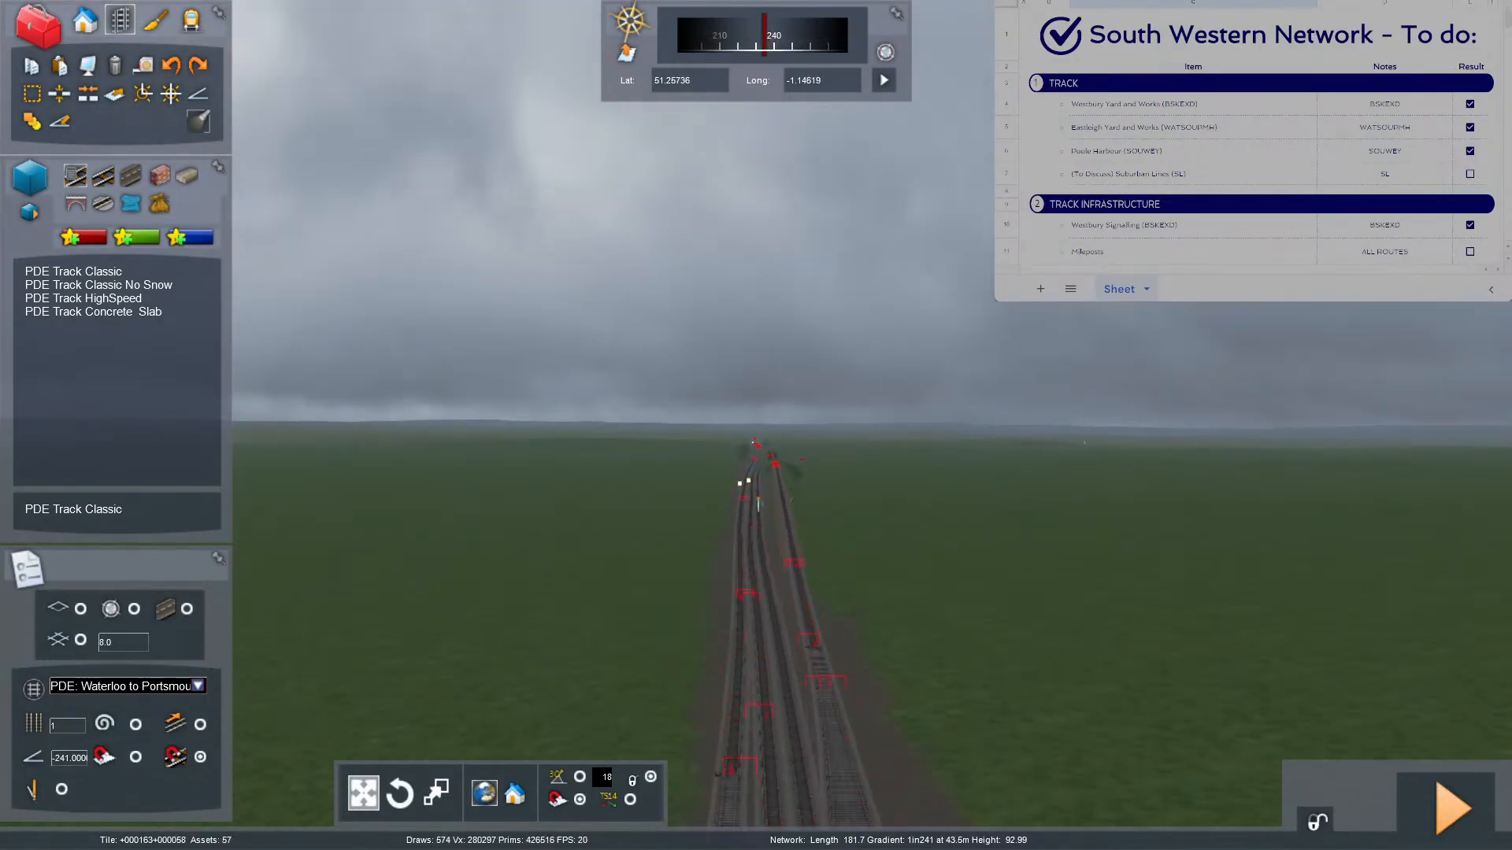
key("Up")
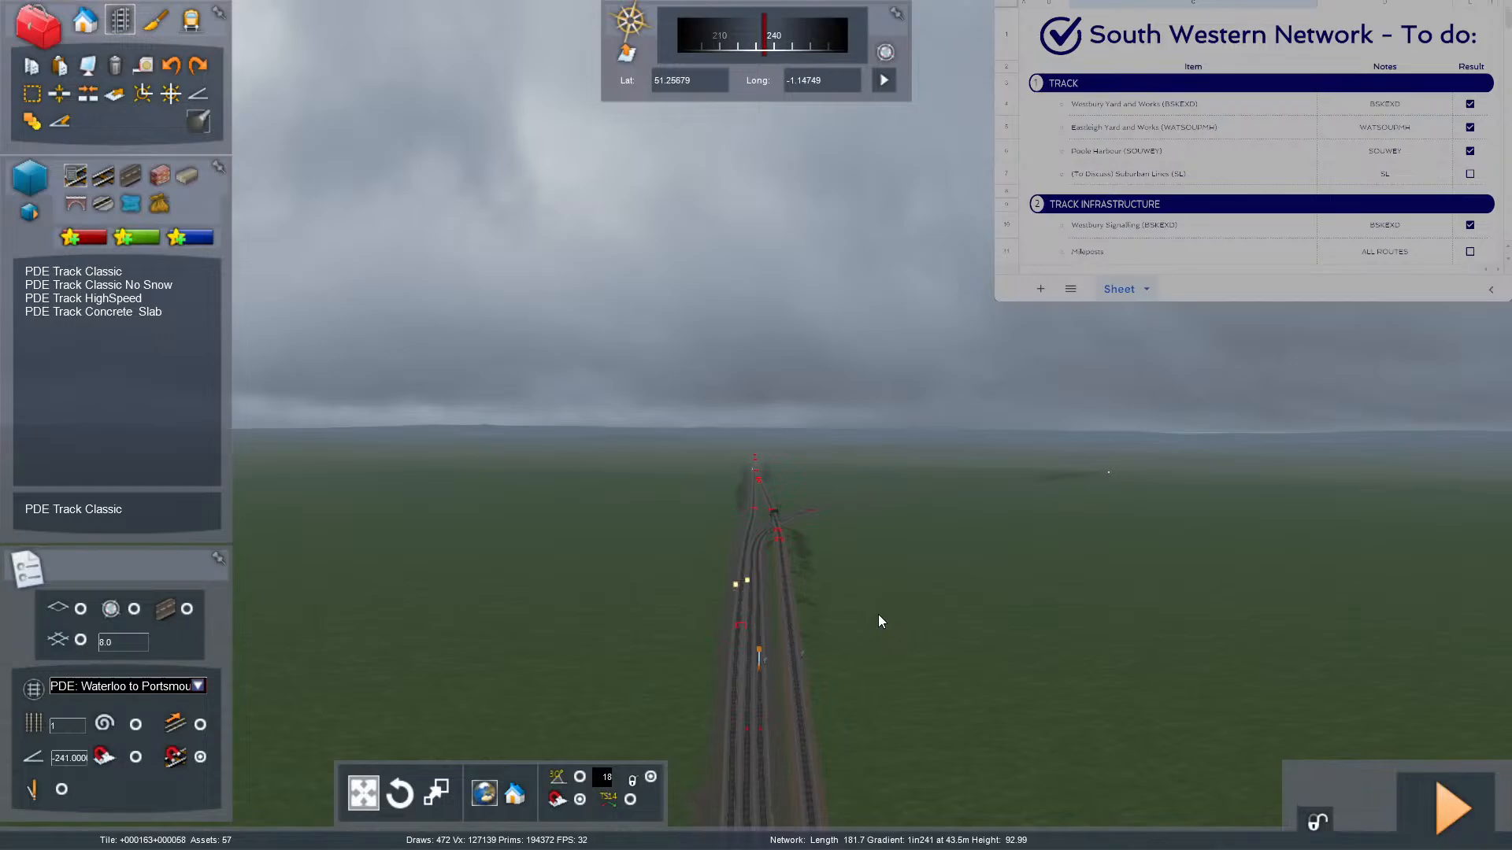
key("Up")
right_click_drag(993, 629, 1062, 598)
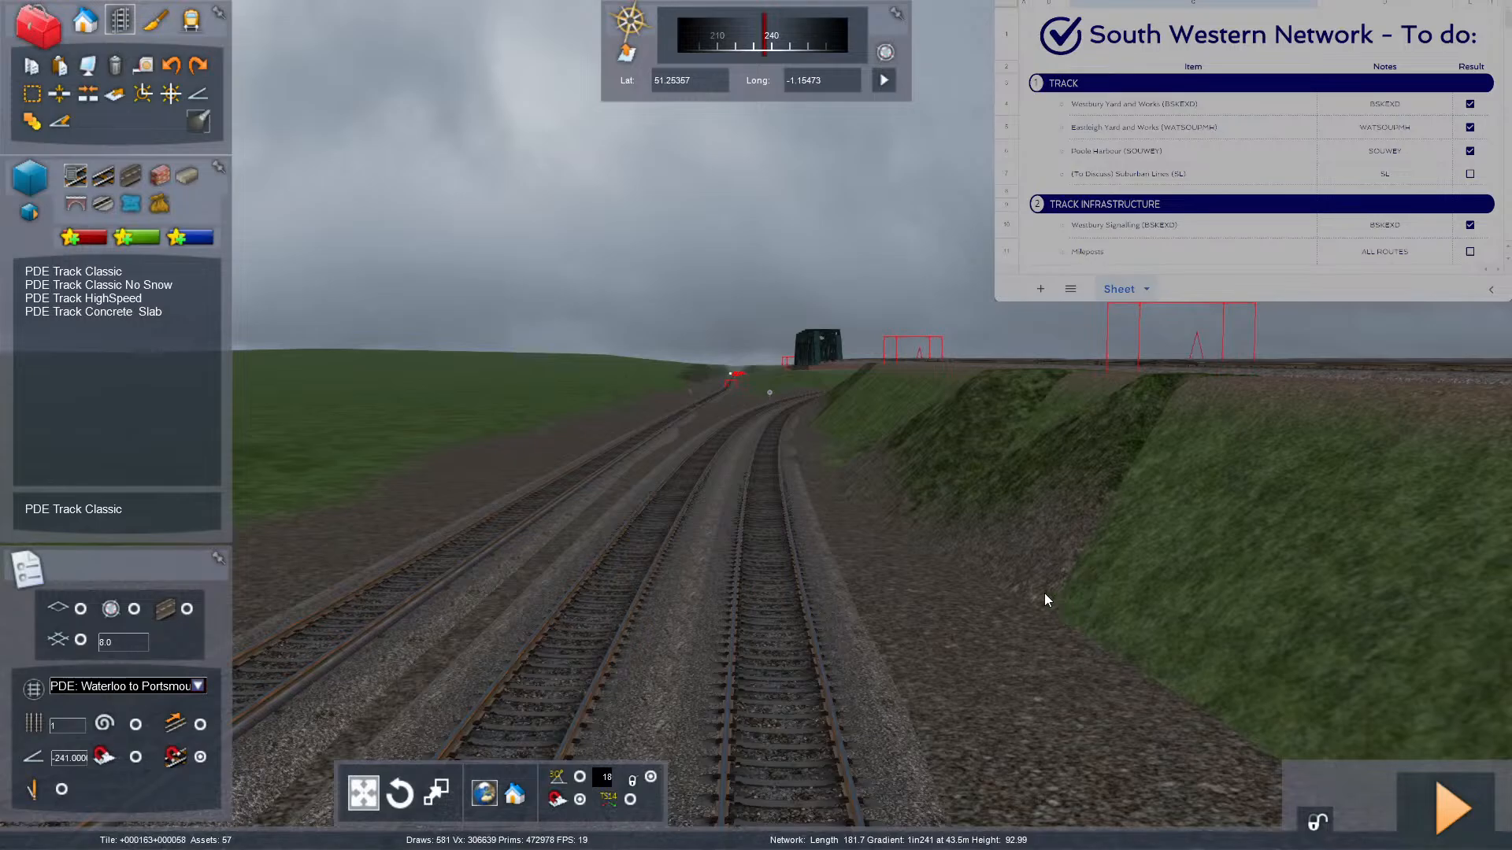
Locate Crewkerne Platform 1 on the 2D map and jump the camera to that spot.
key("9")
scroll(1044, 600, "down", 5)
right_click_drag(850, 537, 1409, 142)
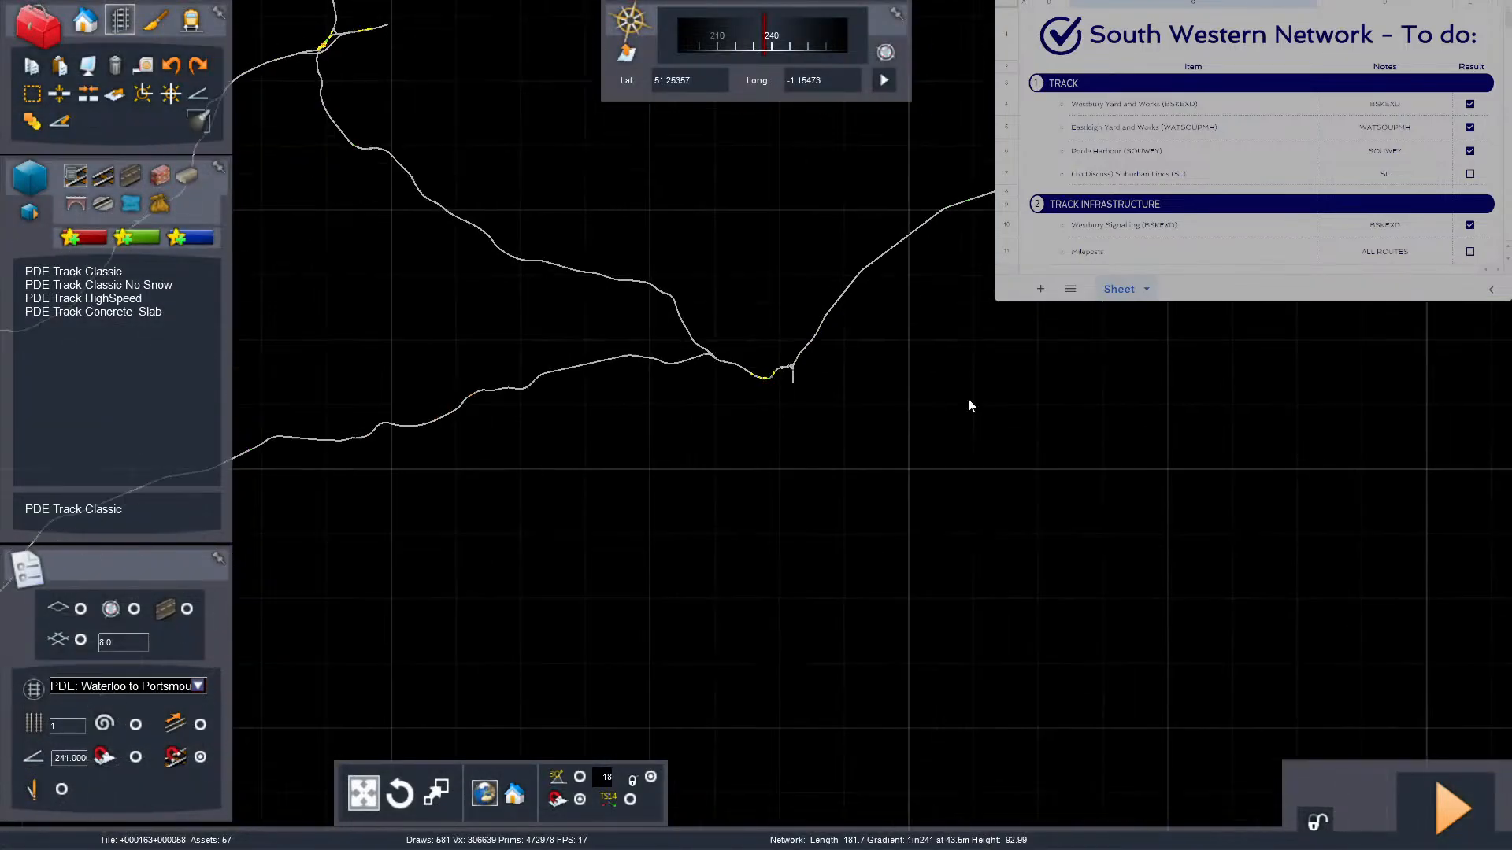
mouse_move(618, 495)
right_mouse_down()
mouse_move(977, 495)
mouse_move(1323, 379)
right_mouse_up()
right_click_drag(883, 541, 1126, 431)
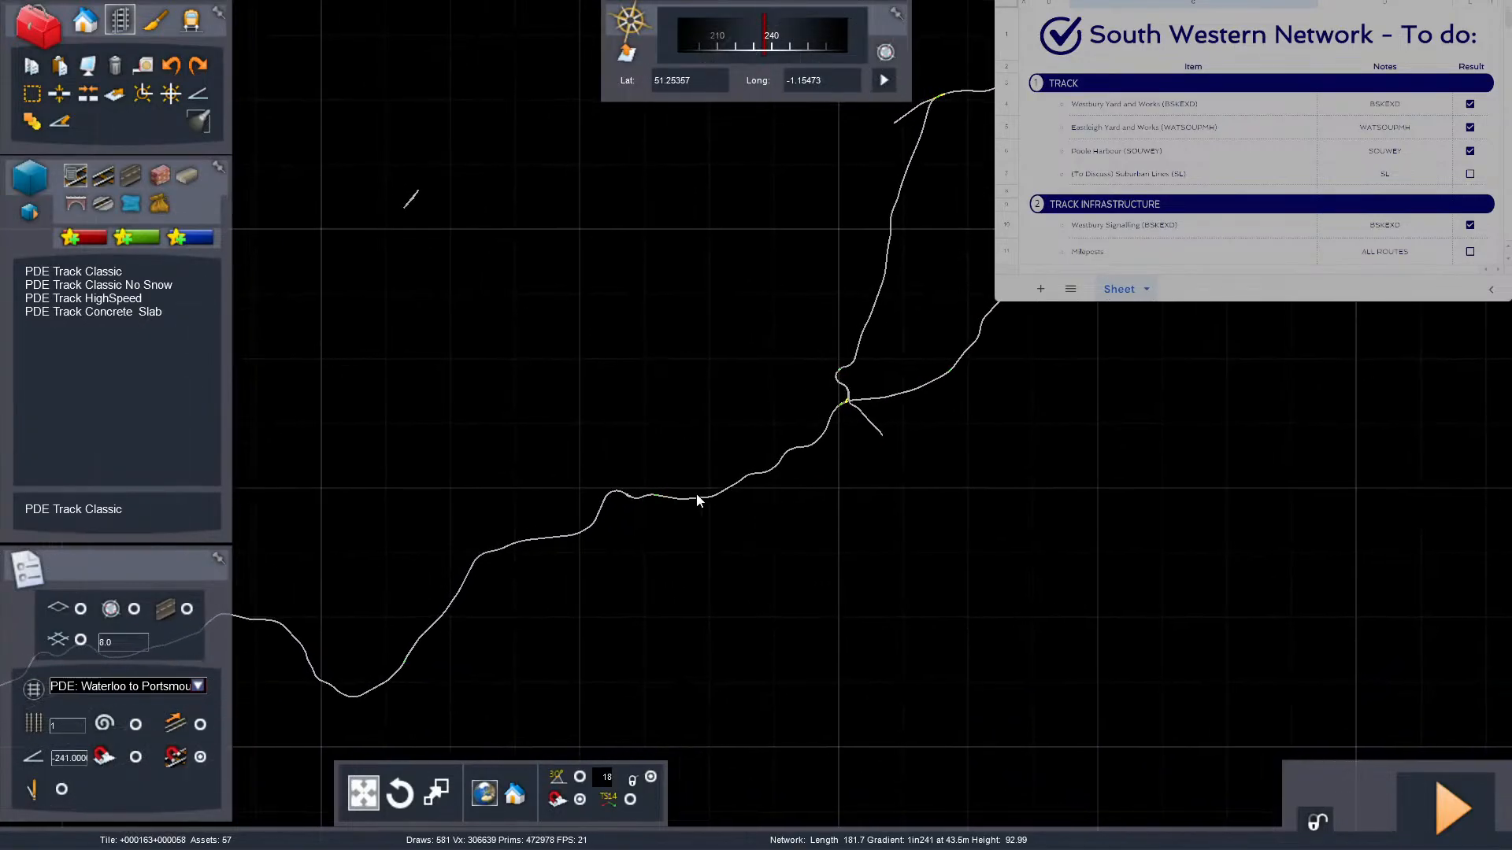
scroll(635, 499, "up", 8)
scroll(665, 478, "up", 5)
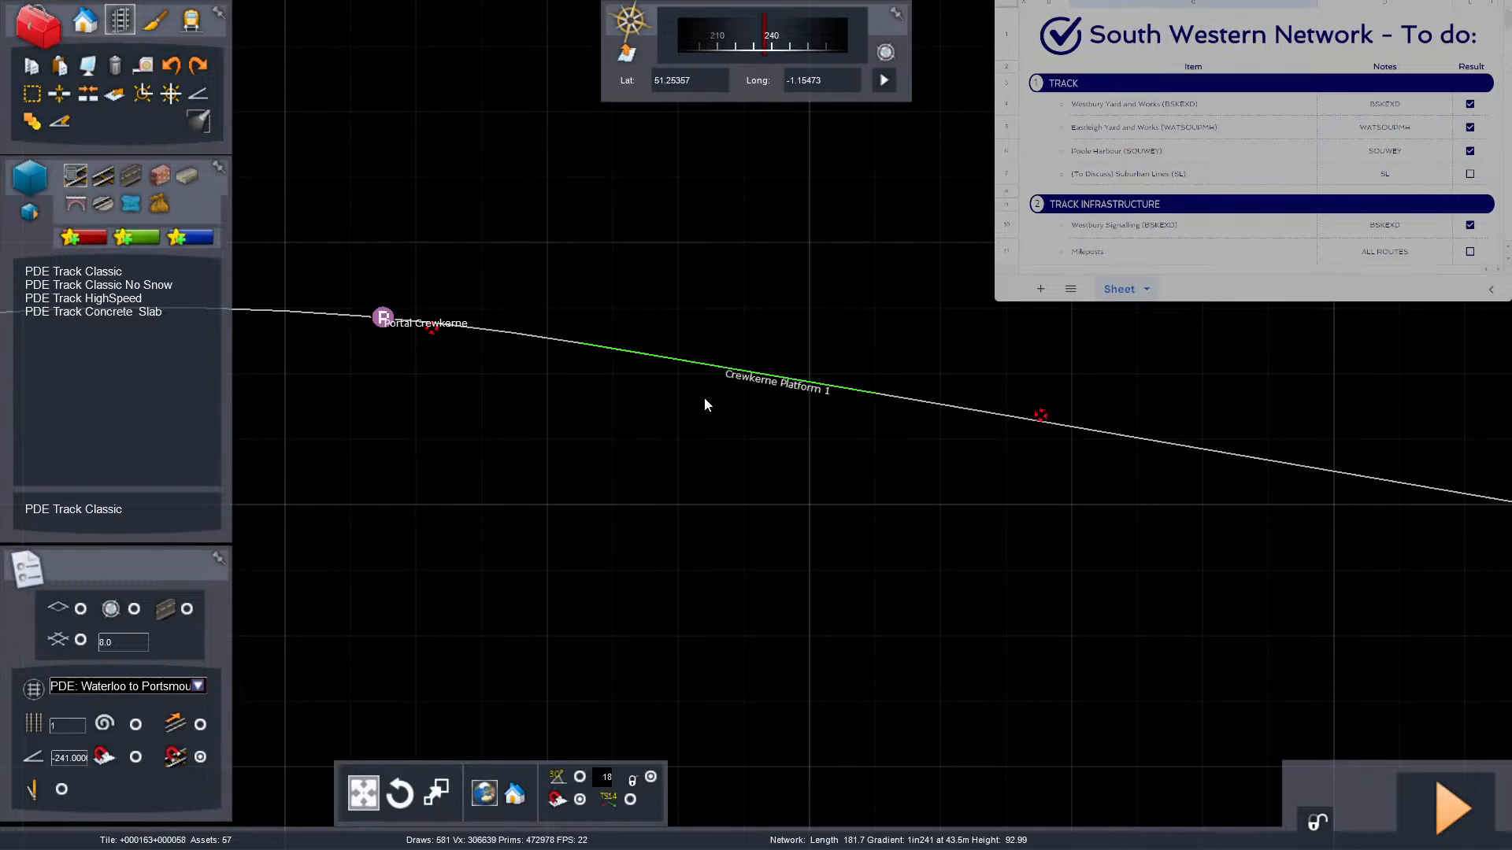
left_click(698, 365)
left_click(884, 79)
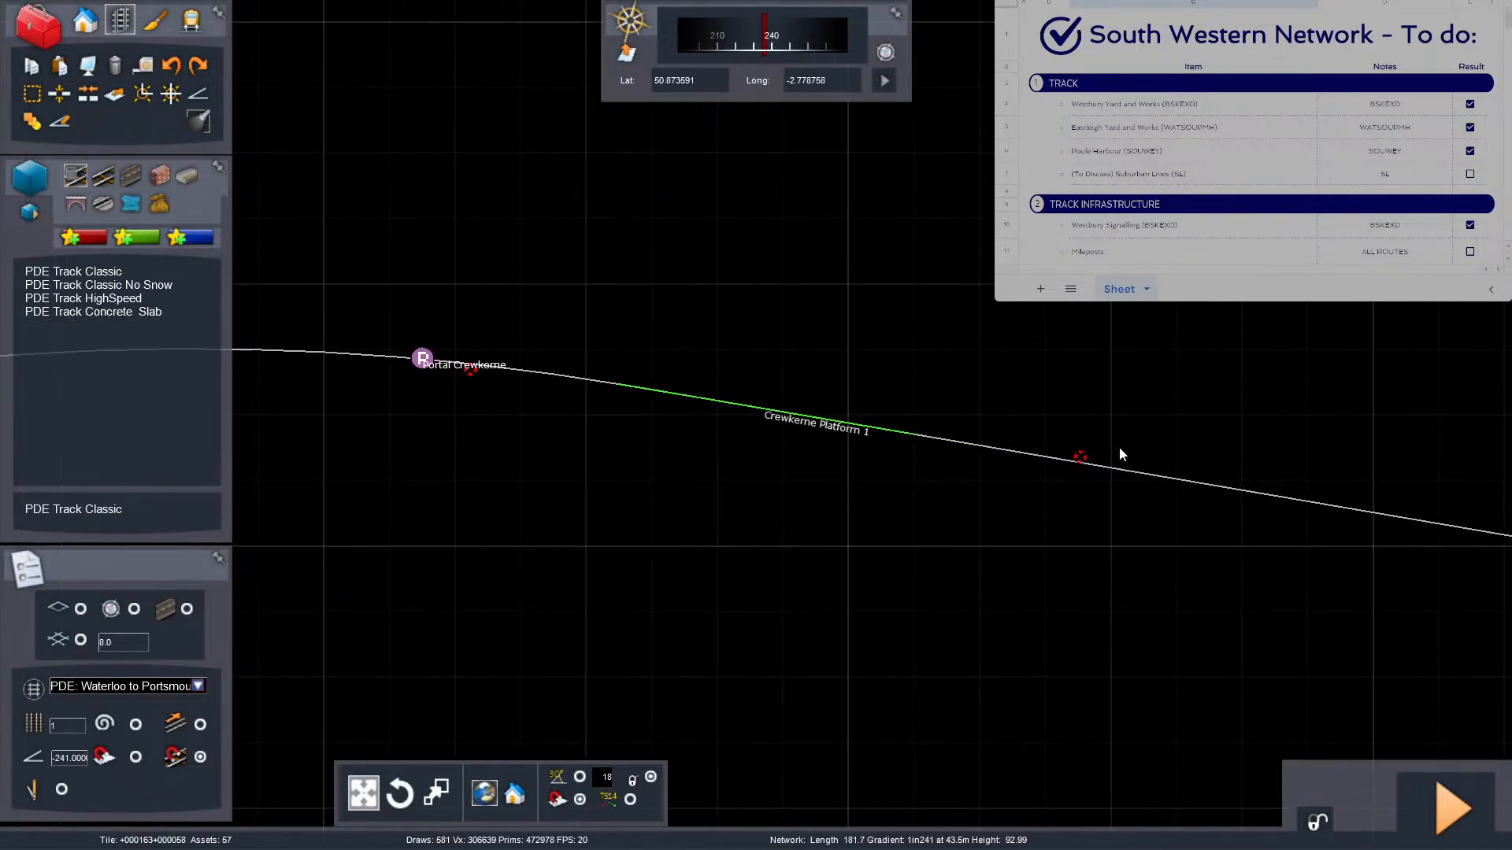
Inspect Crewkerne station in 3D from the tunnel portal to the brick road bridge, and bring up the scenery object tools.
key("8")
right_click_drag(1120, 448, 1292, 538)
key("Up")
key("Right")
key("Left")
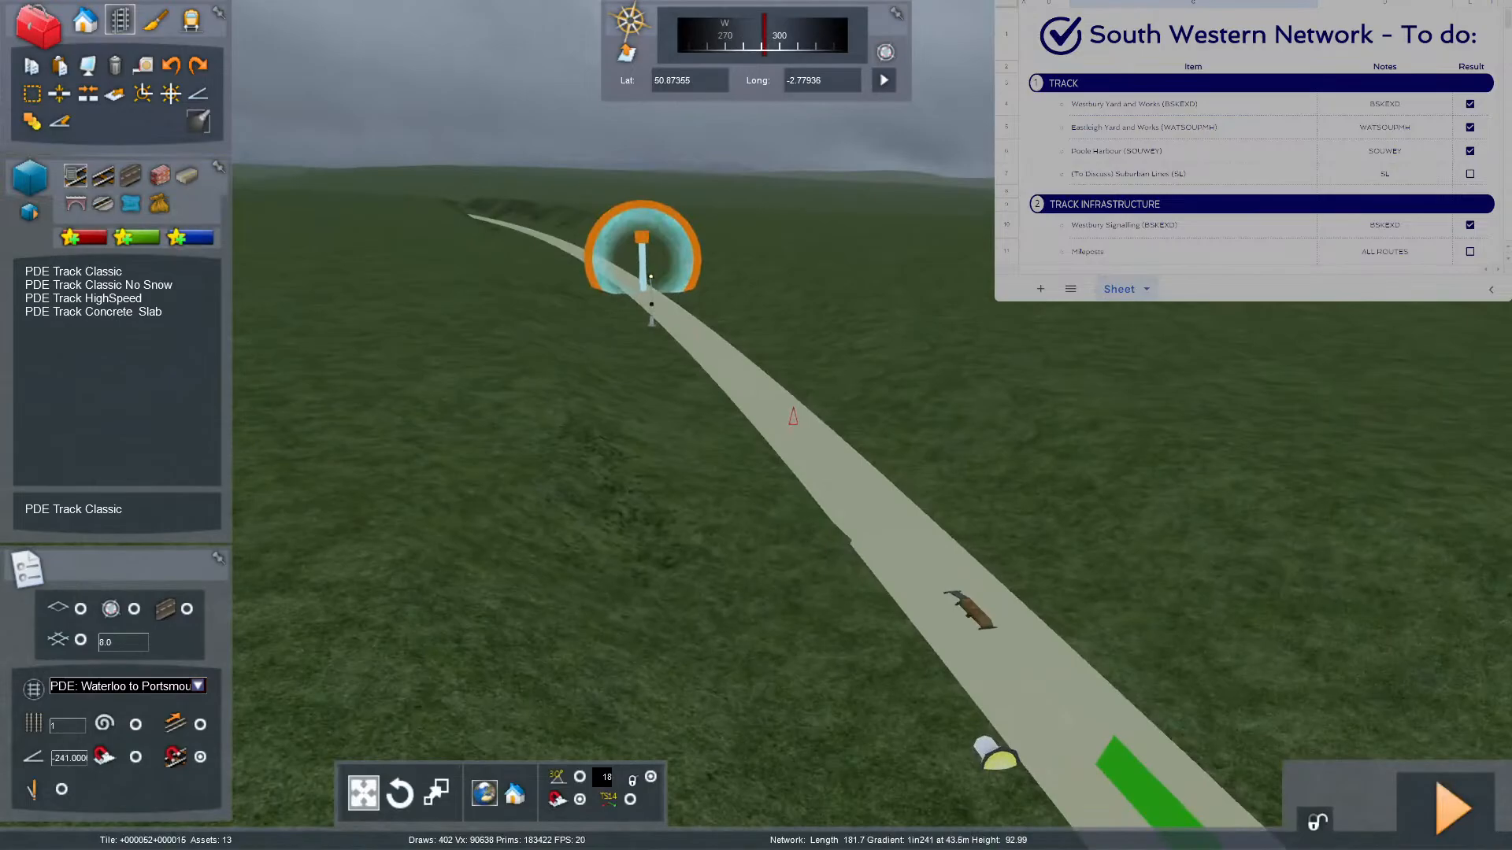
key("Left")
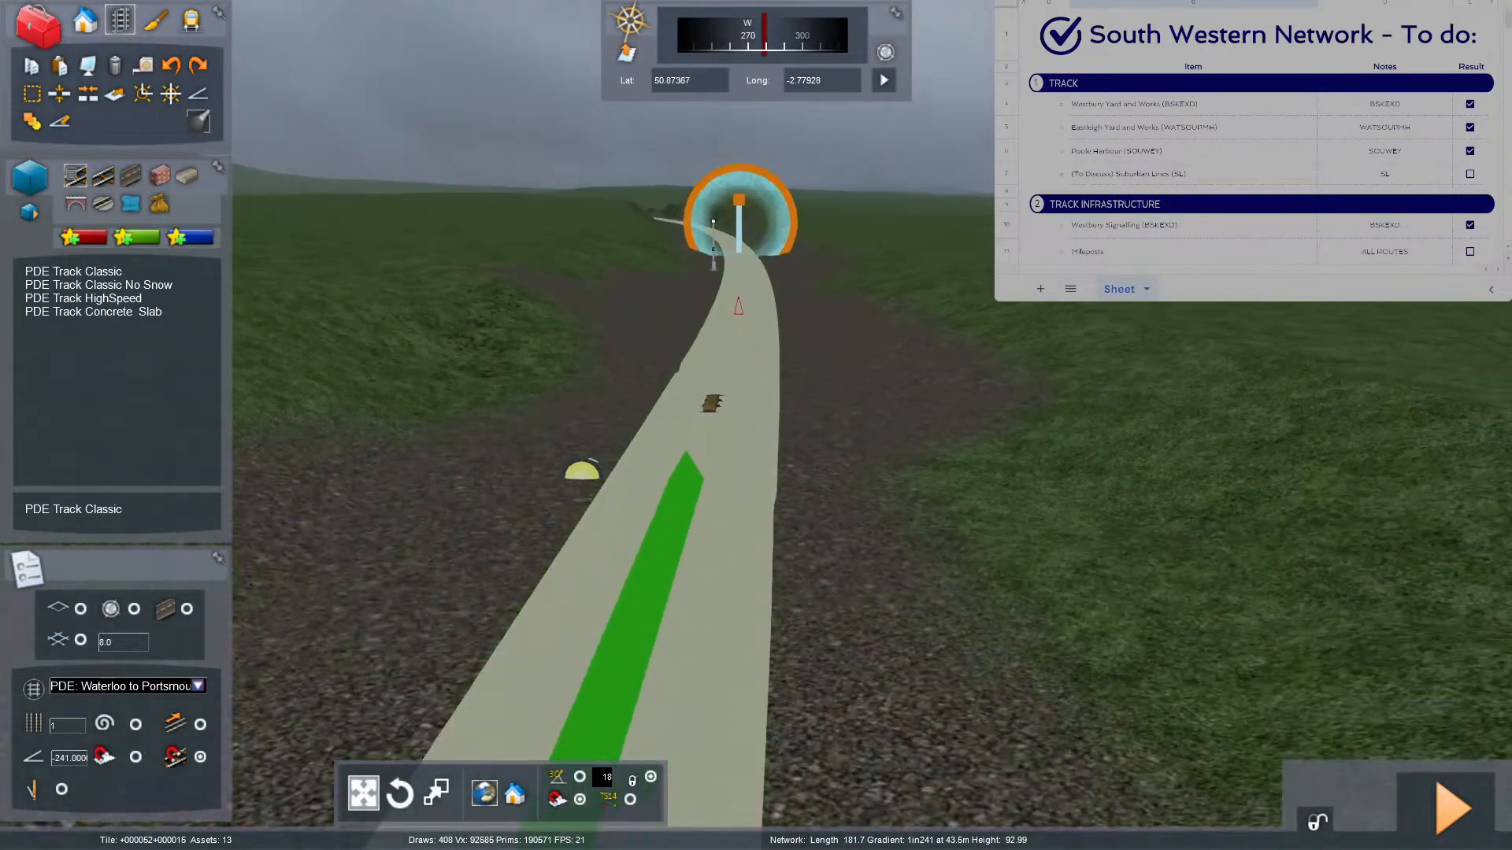
mouse_move(1151, 503)
right_mouse_down()
mouse_move(1147, 473)
mouse_move(945, 492)
mouse_move(1228, 496)
mouse_move(1169, 497)
right_mouse_up()
key("Up")
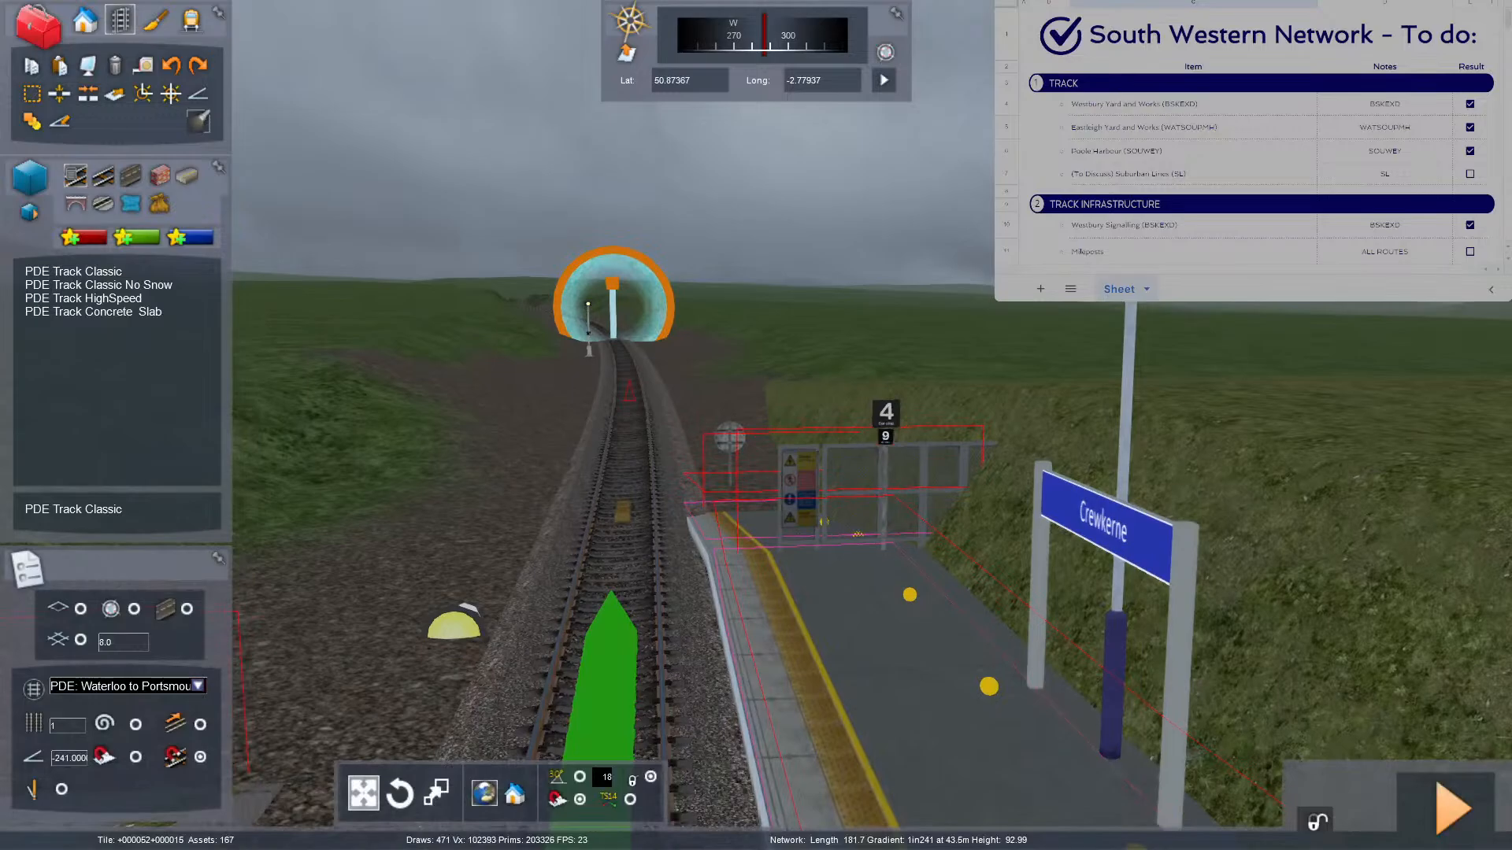
right_click_drag(1151, 502, 1331, 476)
key("Up")
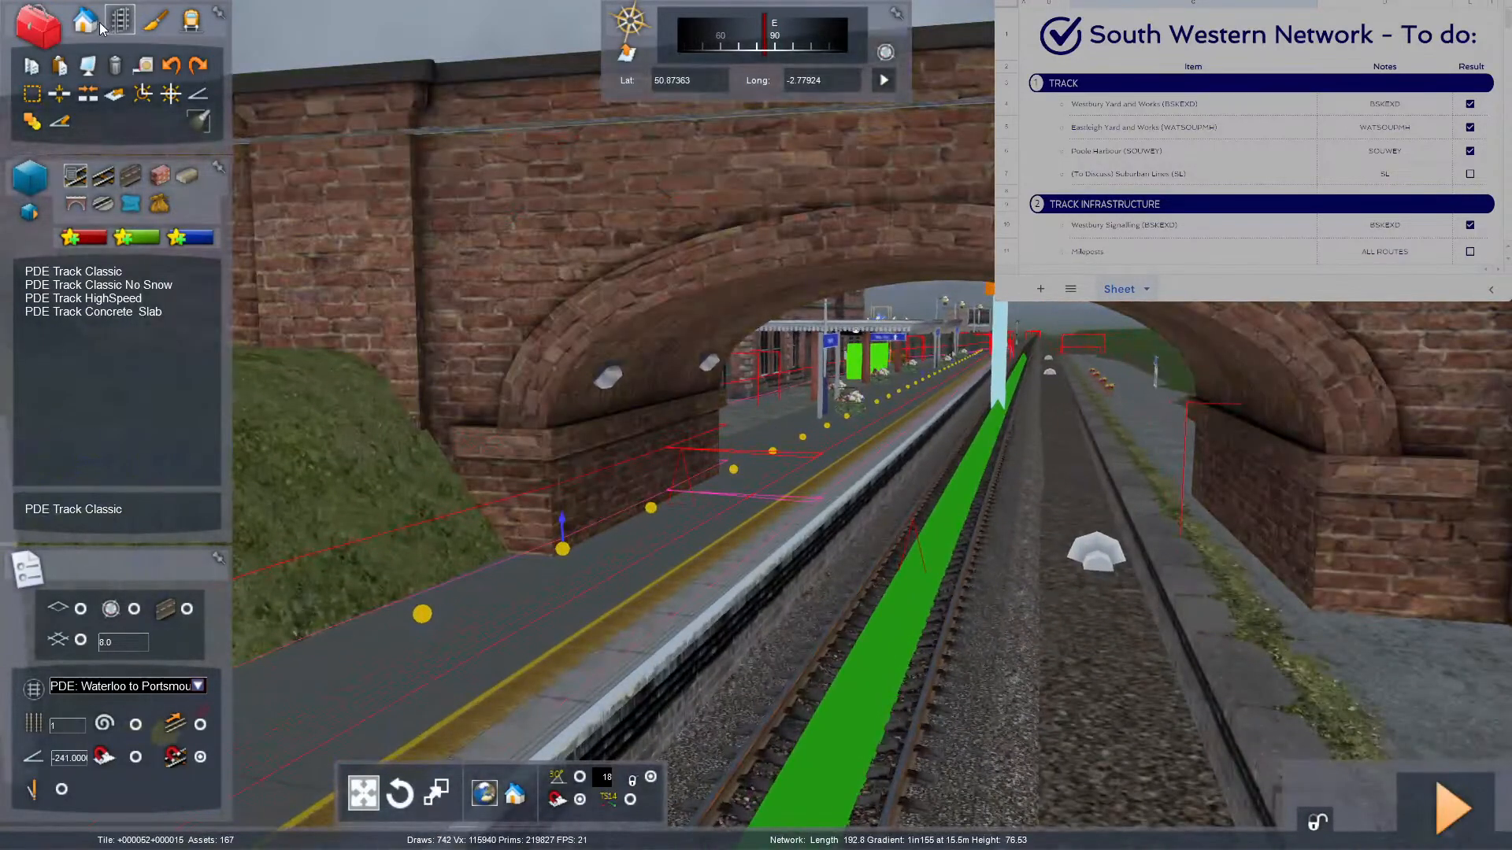
left_click(155, 19)
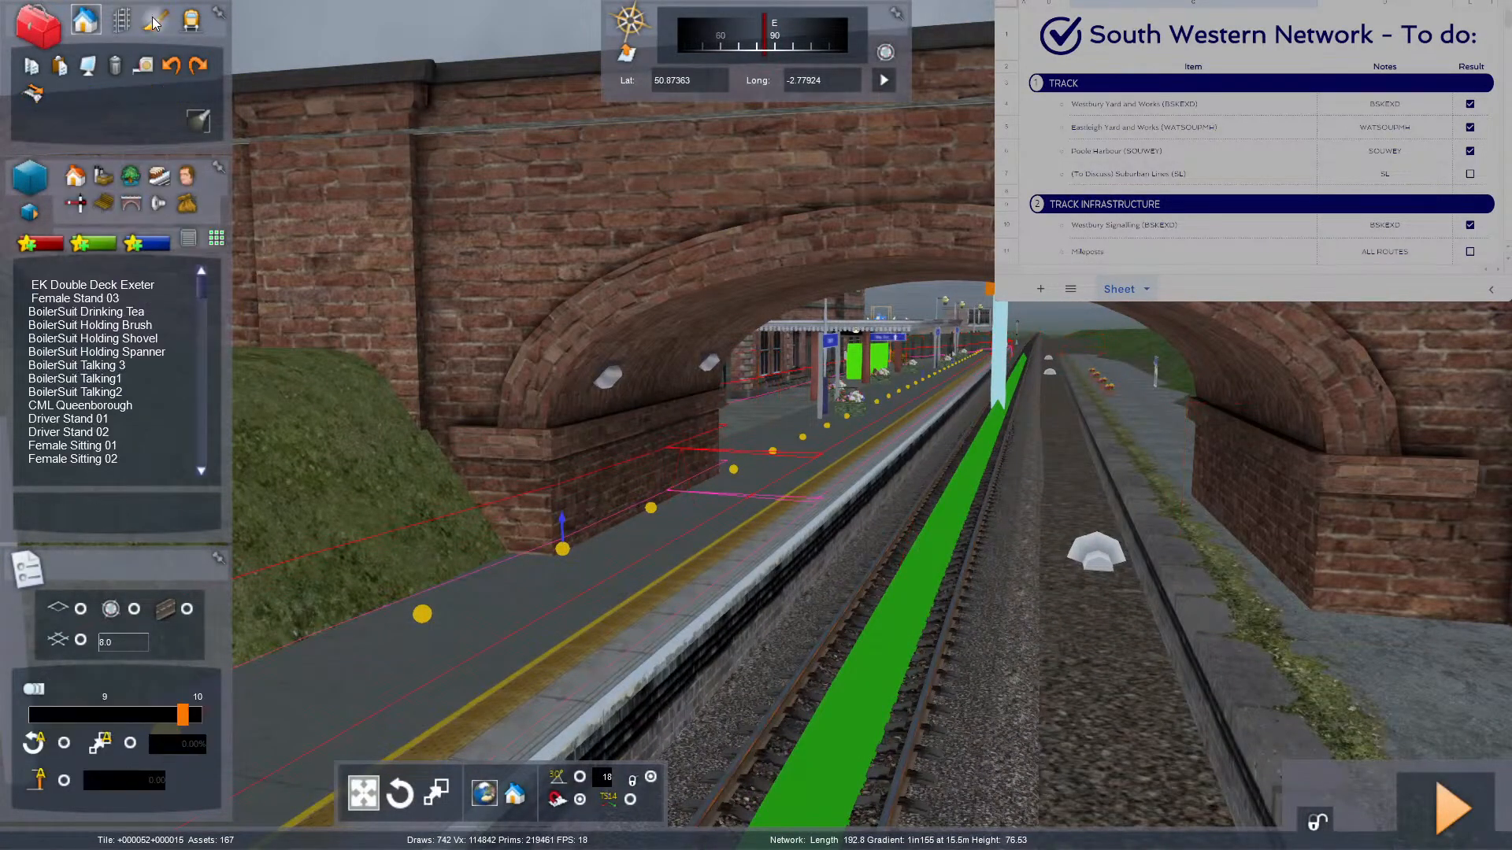
Follow the platform at Crewkerne station past the station building and inspect the platform, signs and track, including from above.
key("Up")
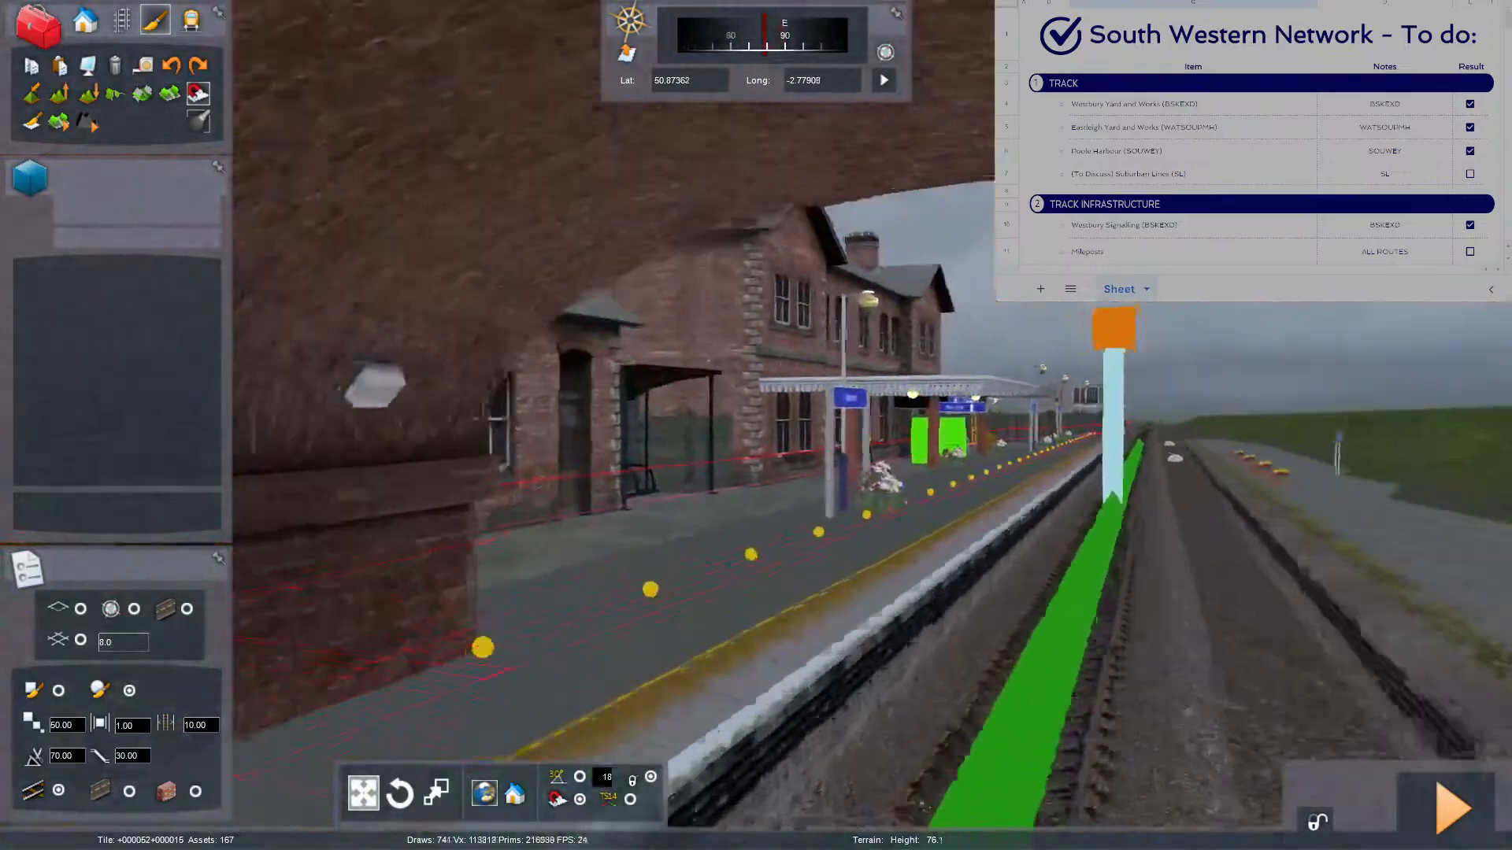
key("Up")
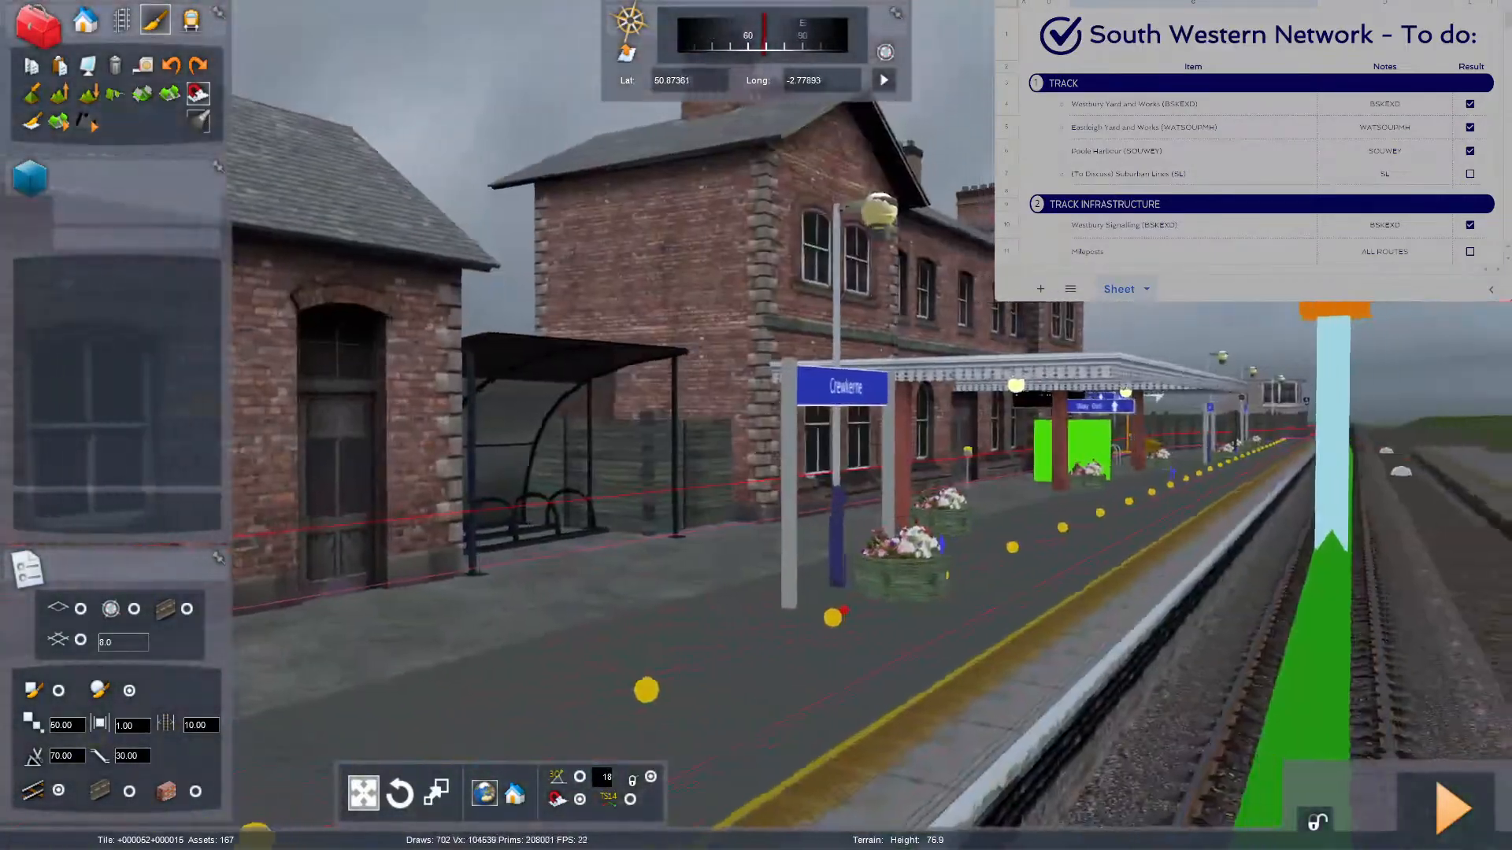
key("Up")
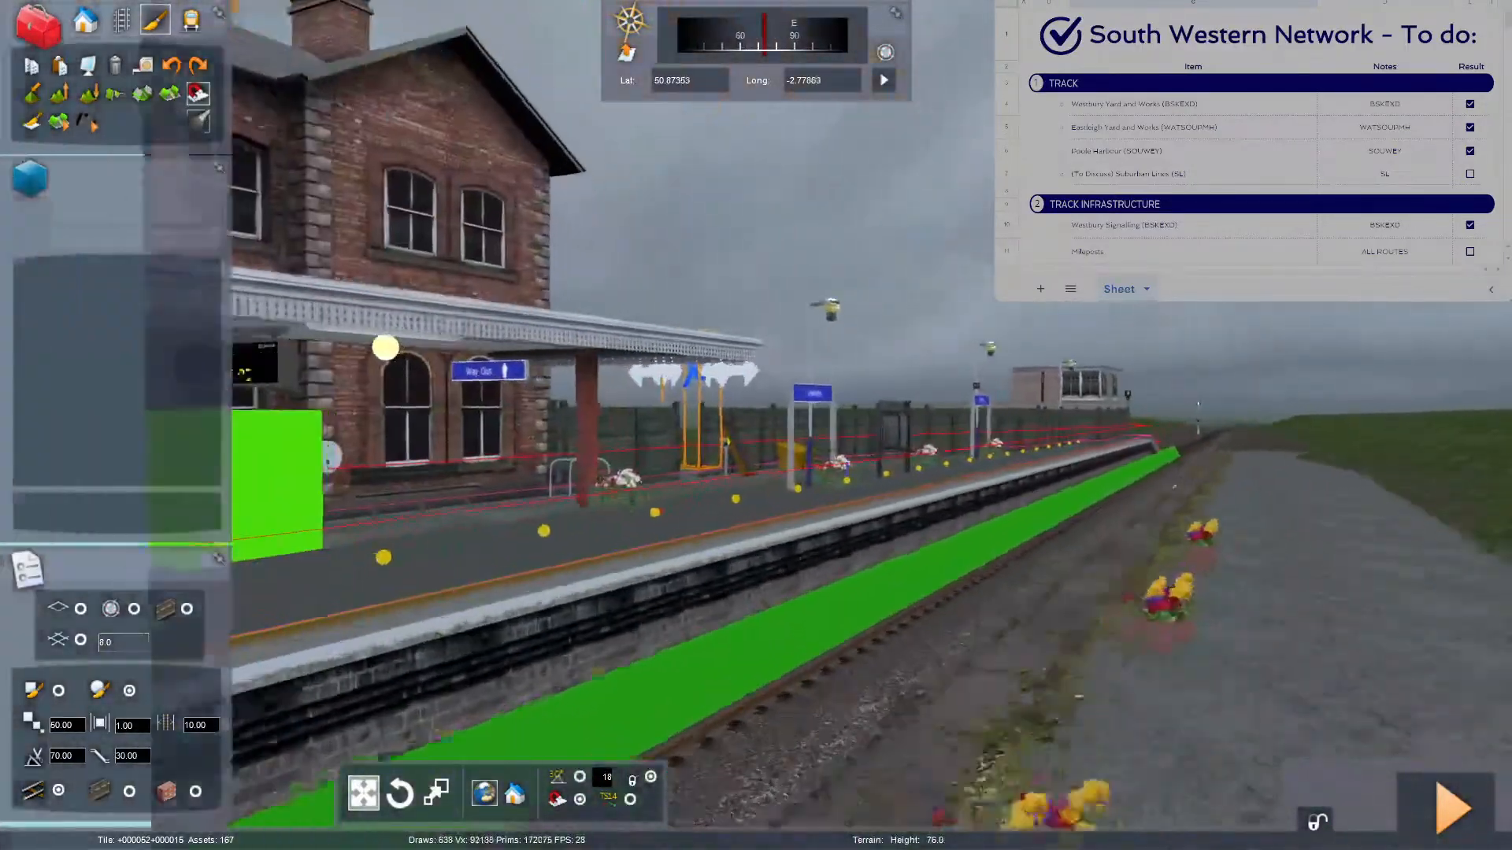
key("Up")
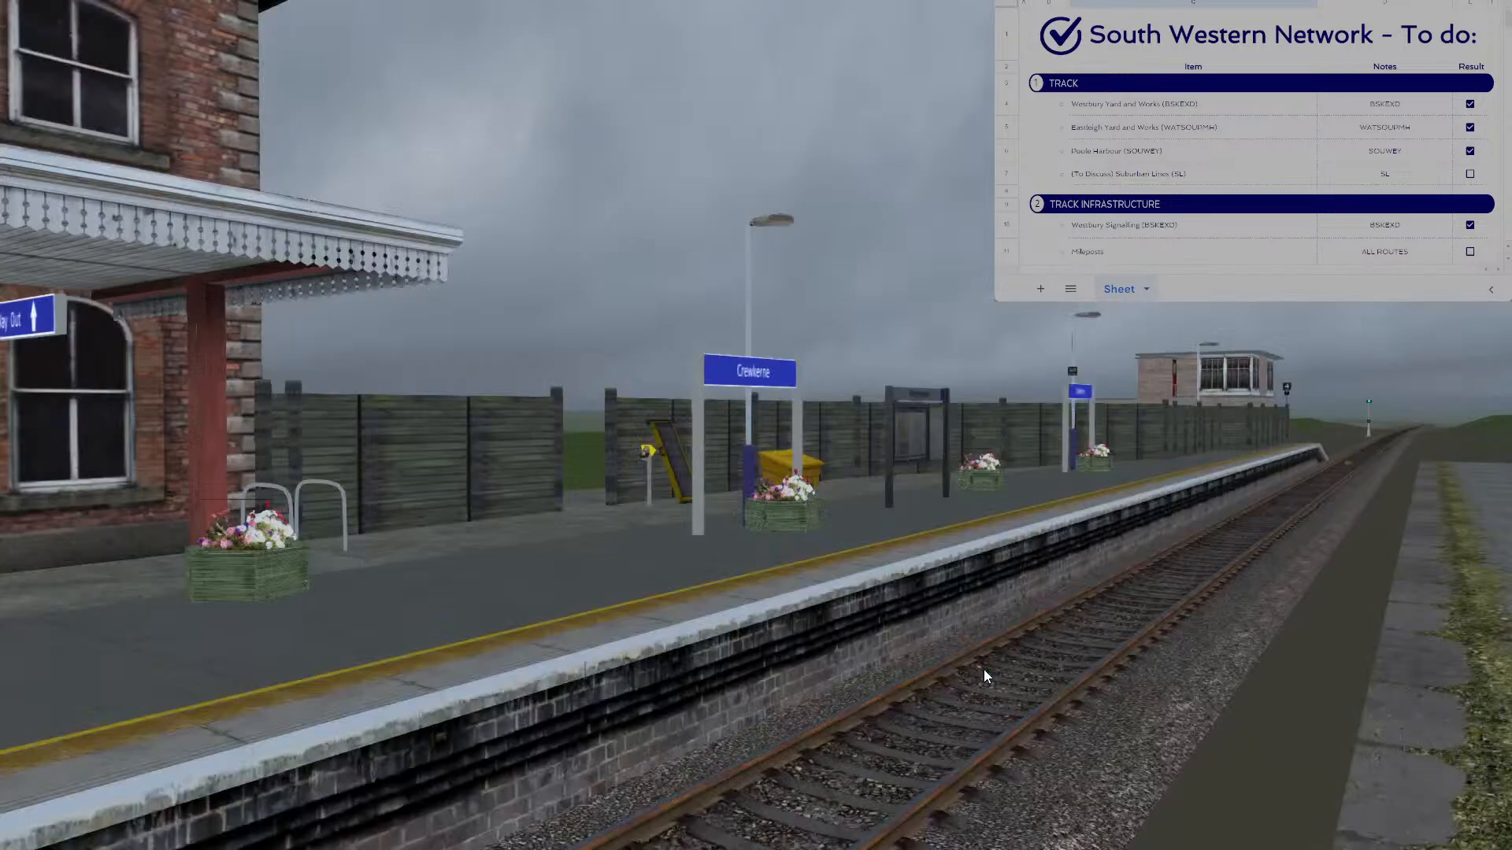
right_click_drag(995, 671, 1260, 671)
key("Up")
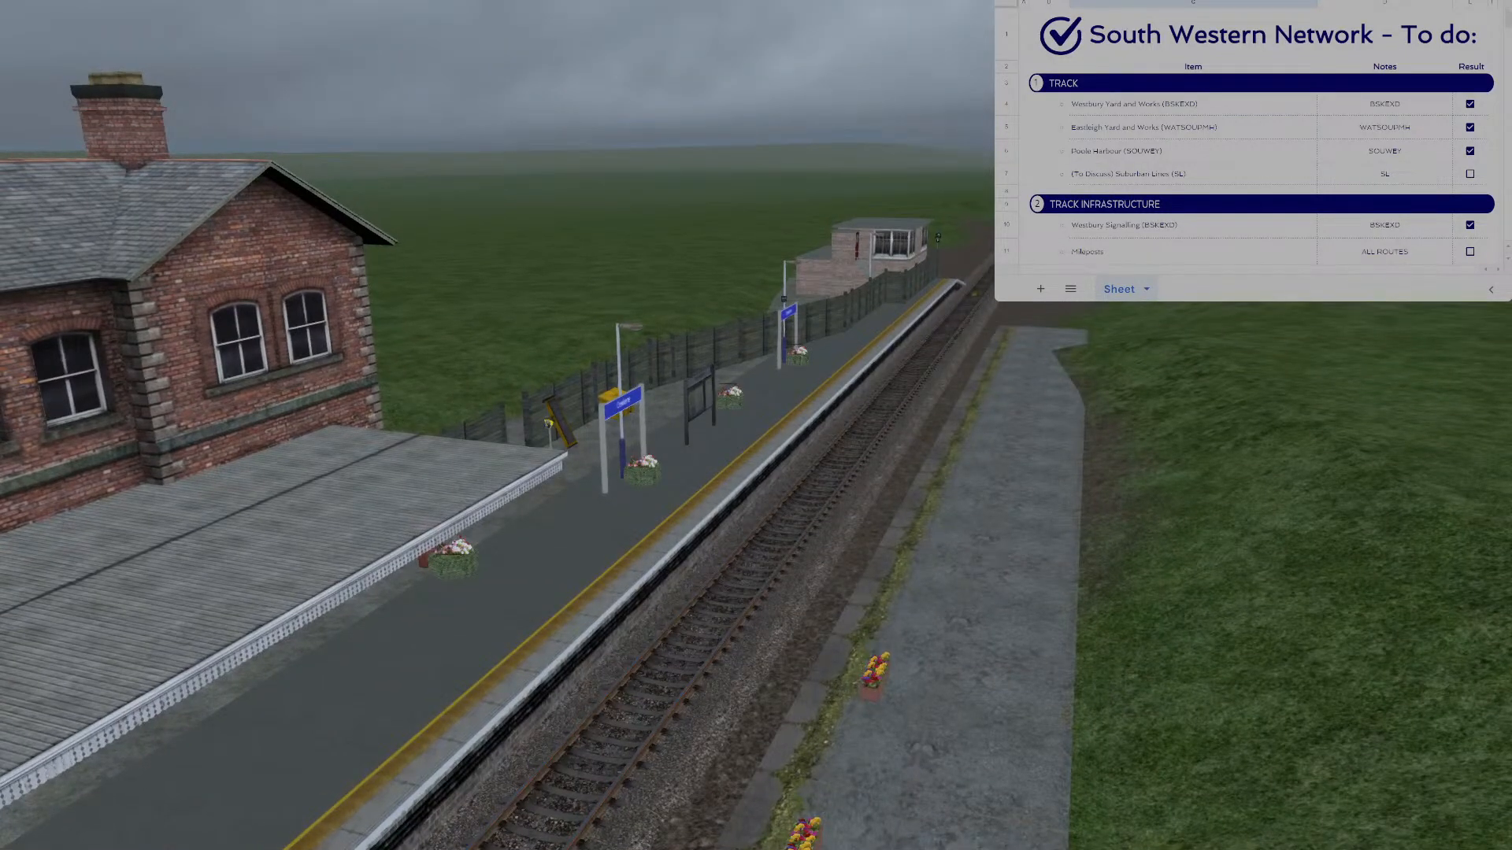
Switch to OBS and hide the Display Capture source in the Game Time scene.
key("super")
key("super")
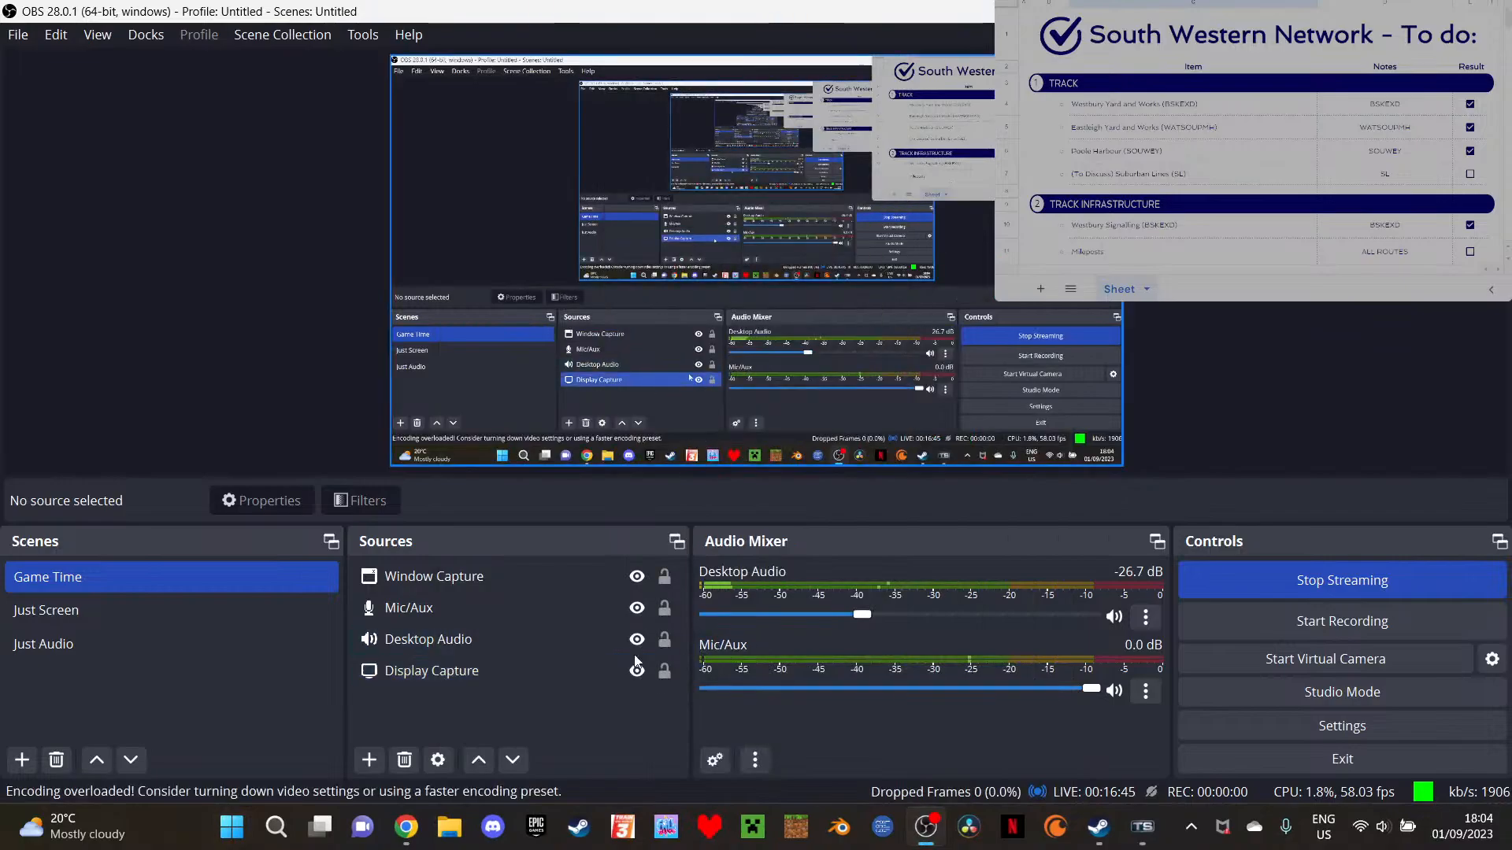
left_click(638, 662)
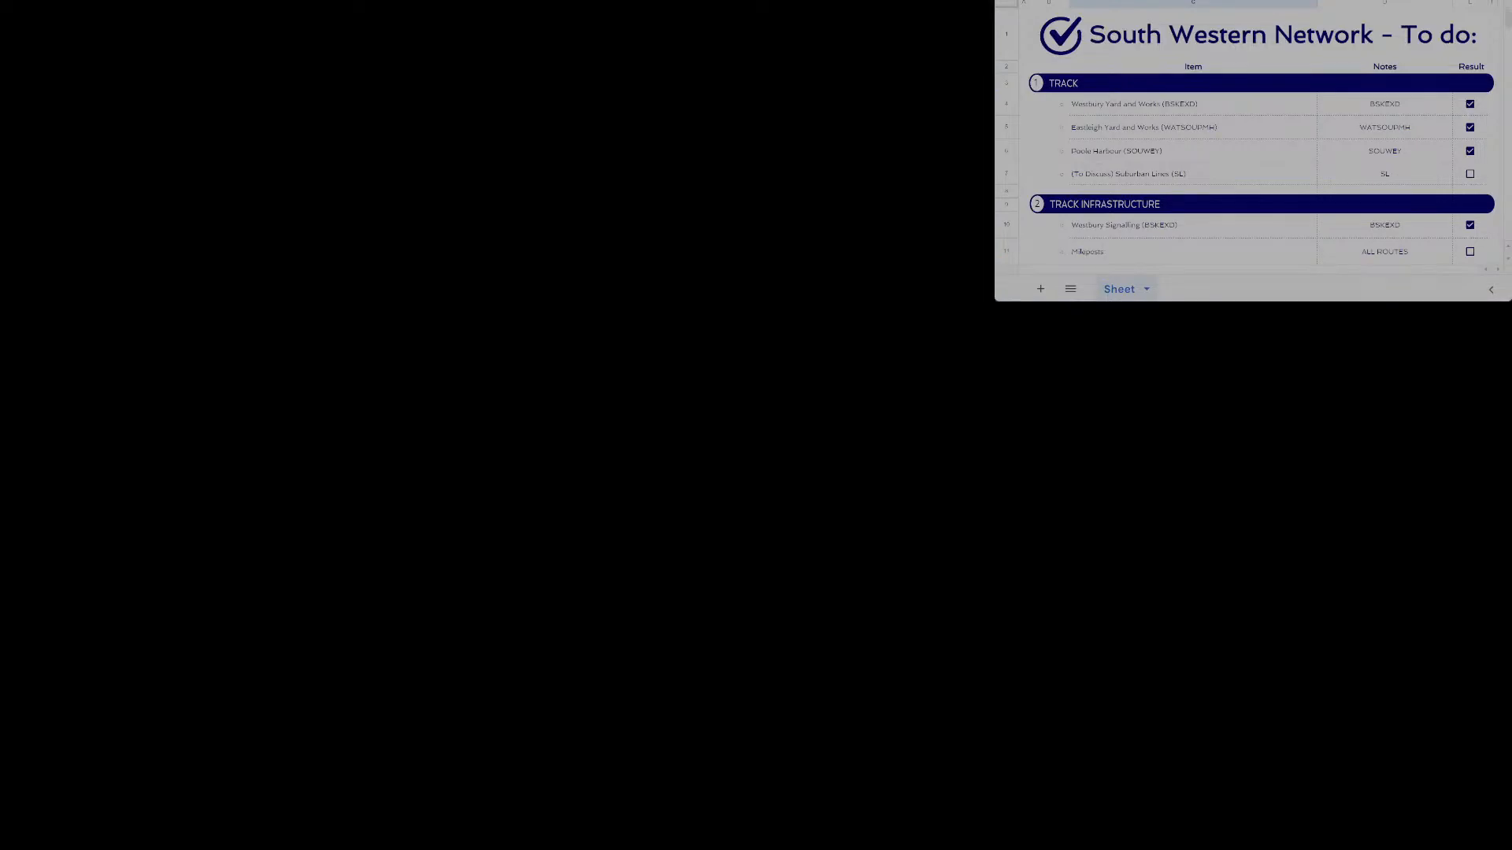
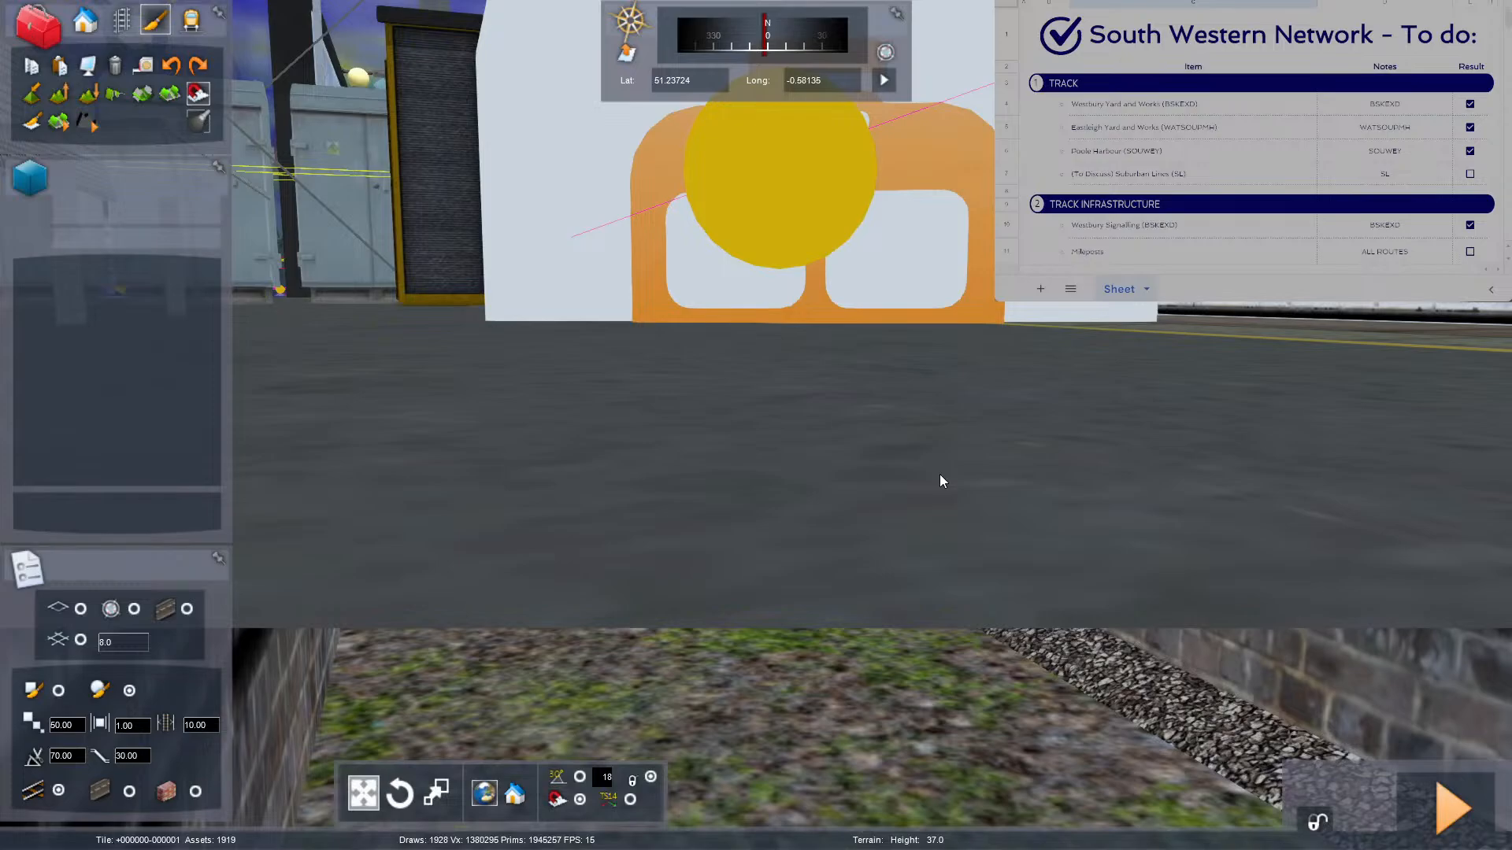
Bring up the track tools and the 2D map at Guildford, and view the station's tracks and surrounding lines.
right_click_drag(940, 474, 557, 235)
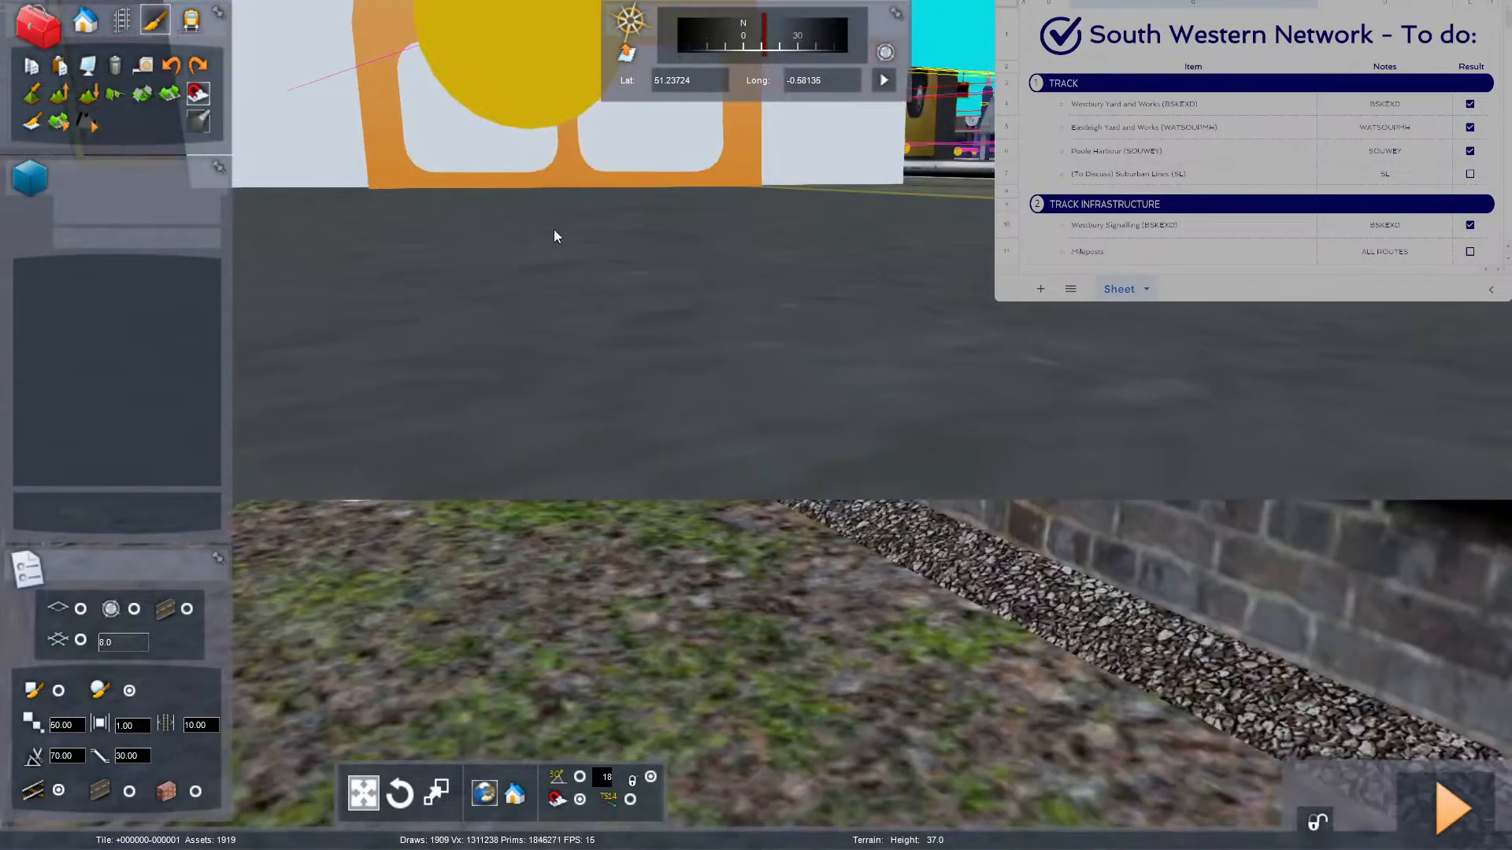
left_click(121, 30)
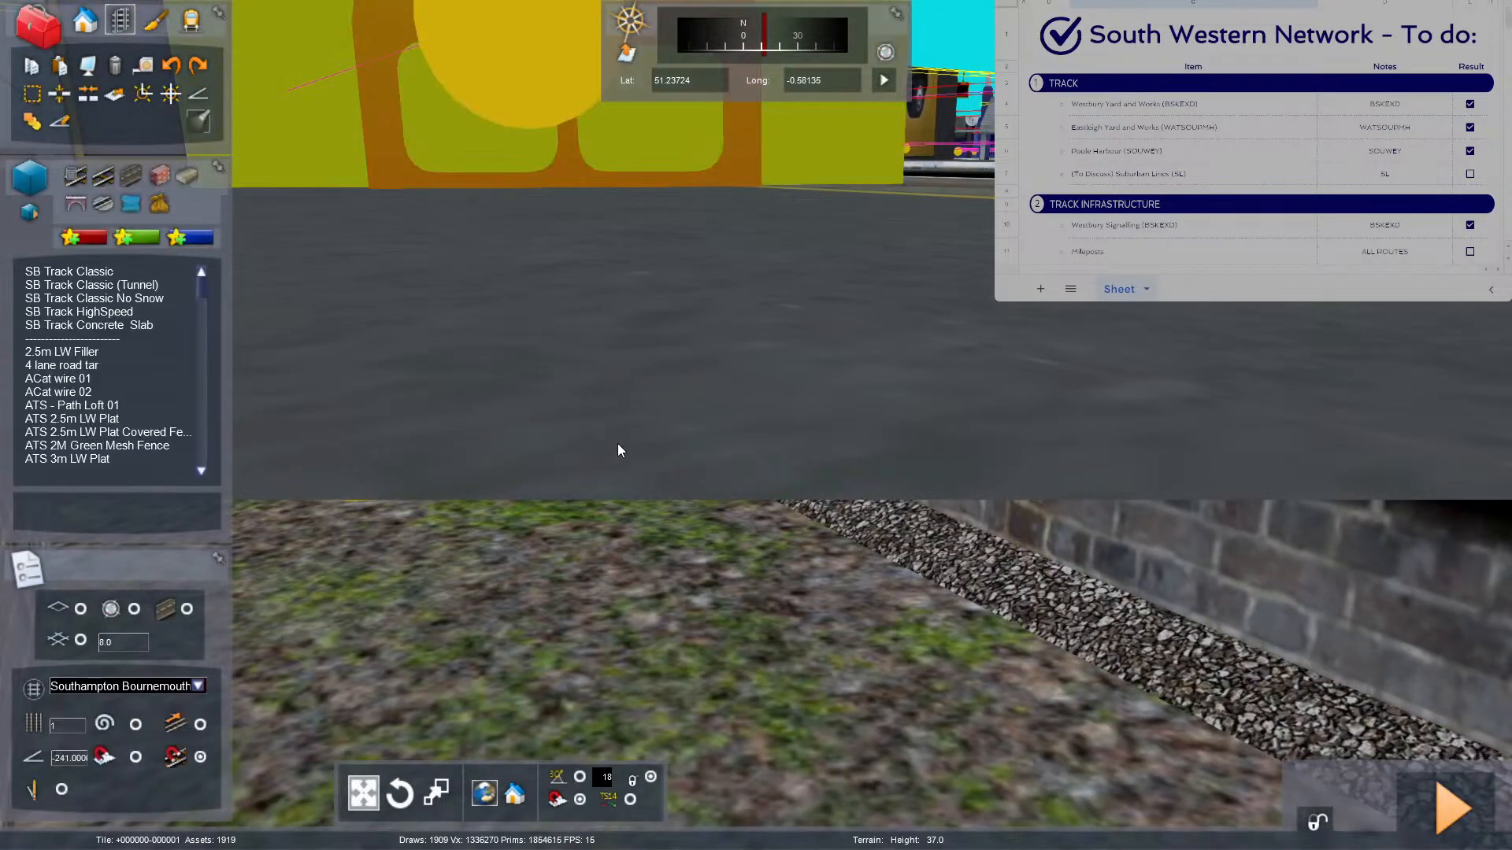
key("9")
scroll(942, 444, "down", 8)
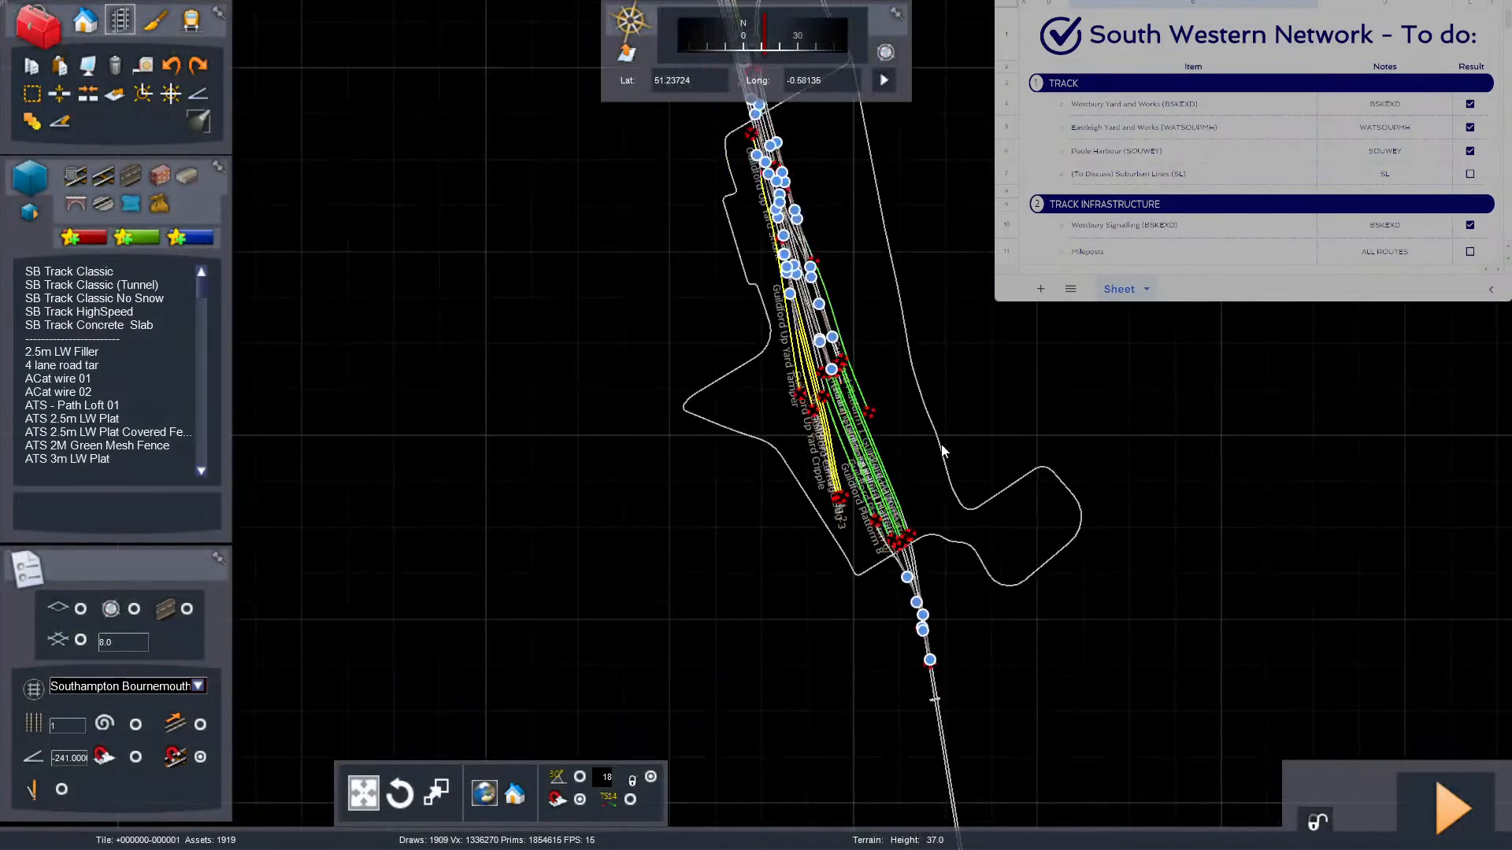
scroll(943, 450, "down", 5)
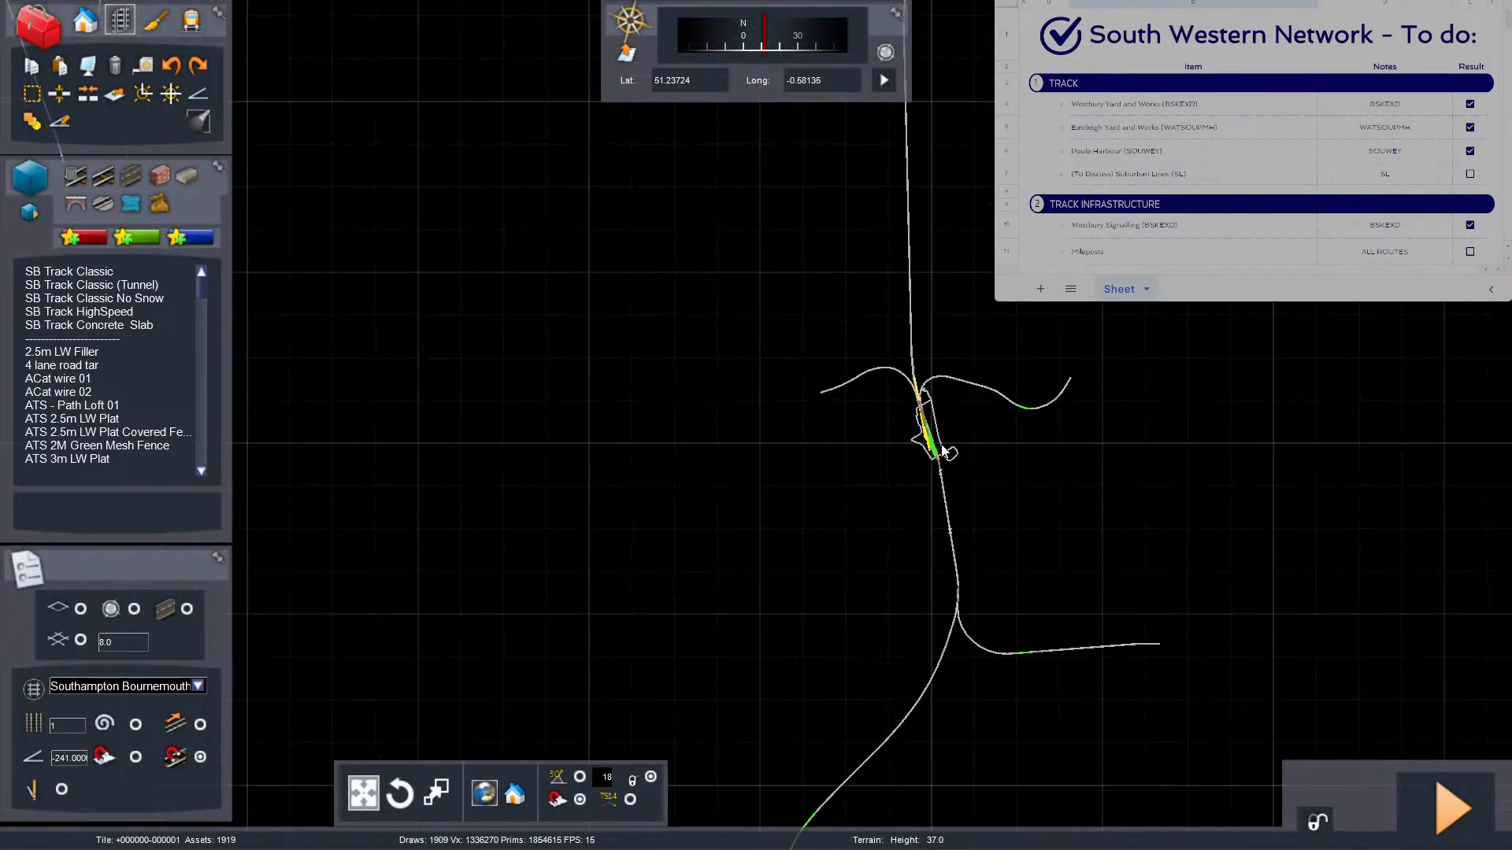
scroll(943, 450, "down", 3)
scroll(897, 445, "down", 2)
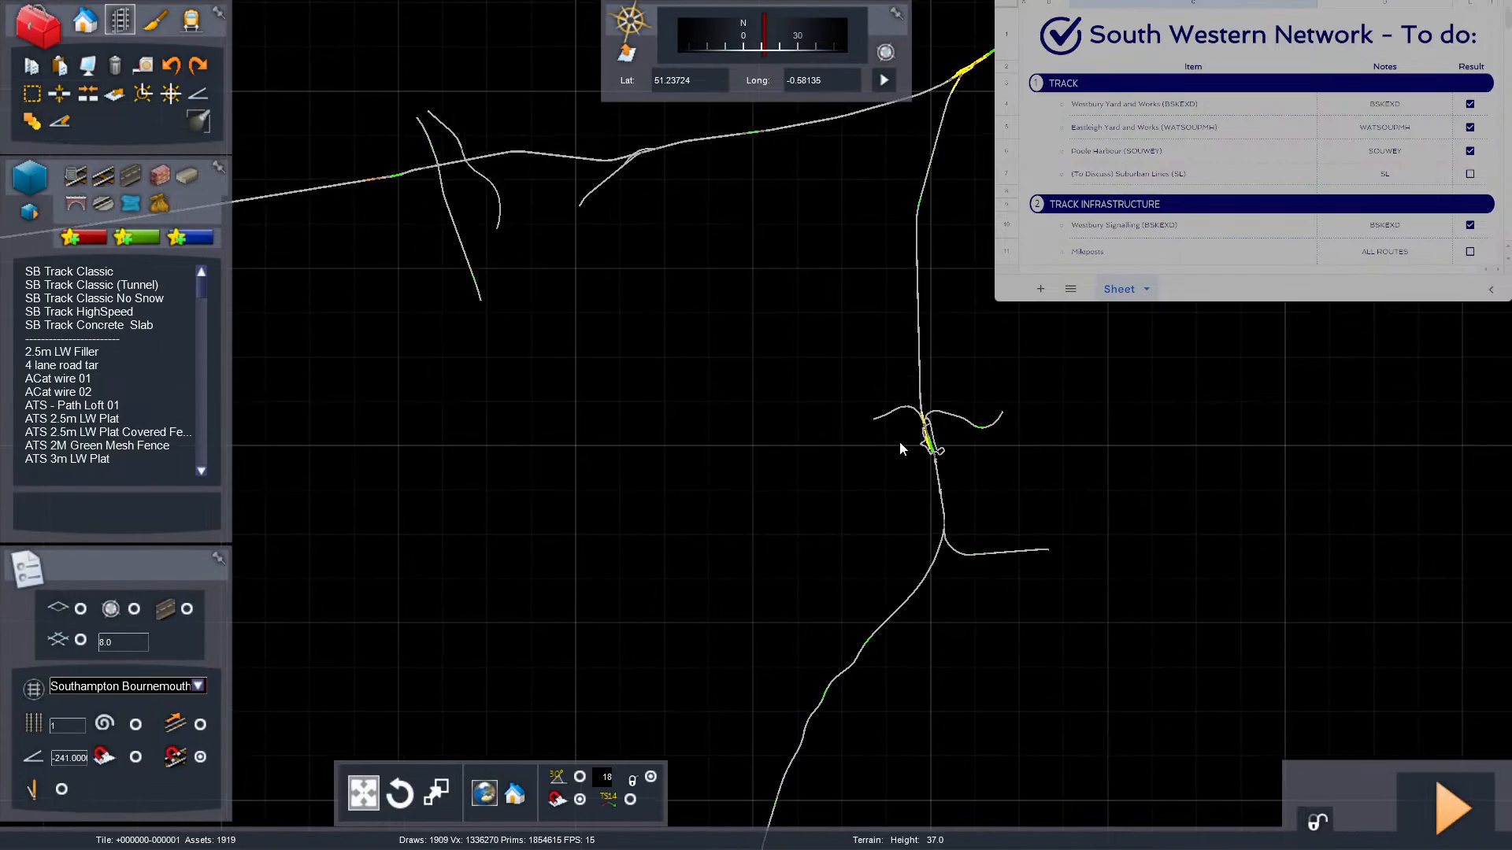
scroll(874, 458, "down", 5)
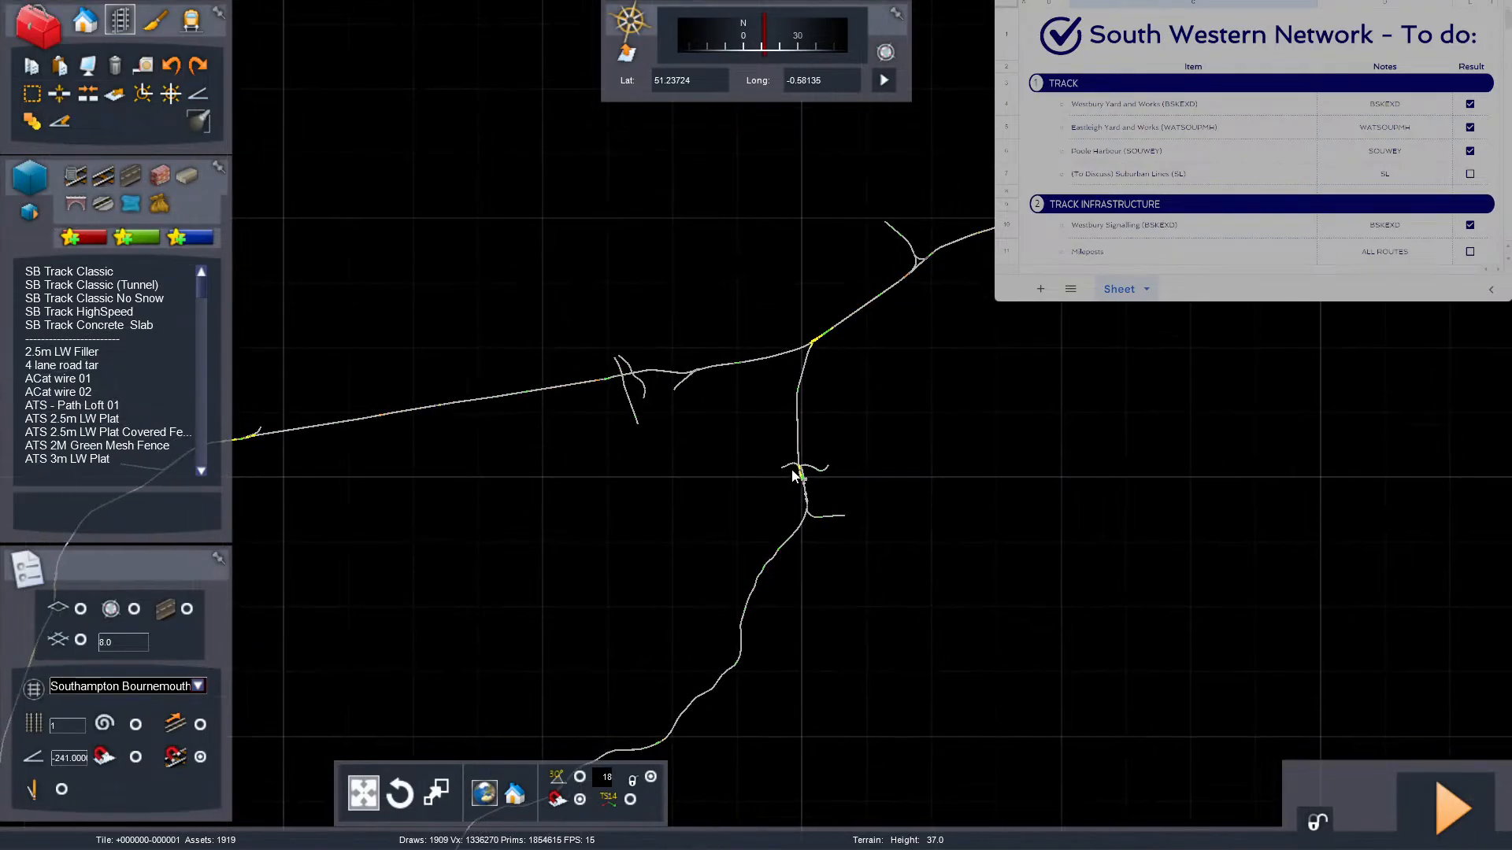
Survey the network on the 2D map and move the camera to the main-line junction north of Guildford.
right_click_drag(771, 477, 655, 628)
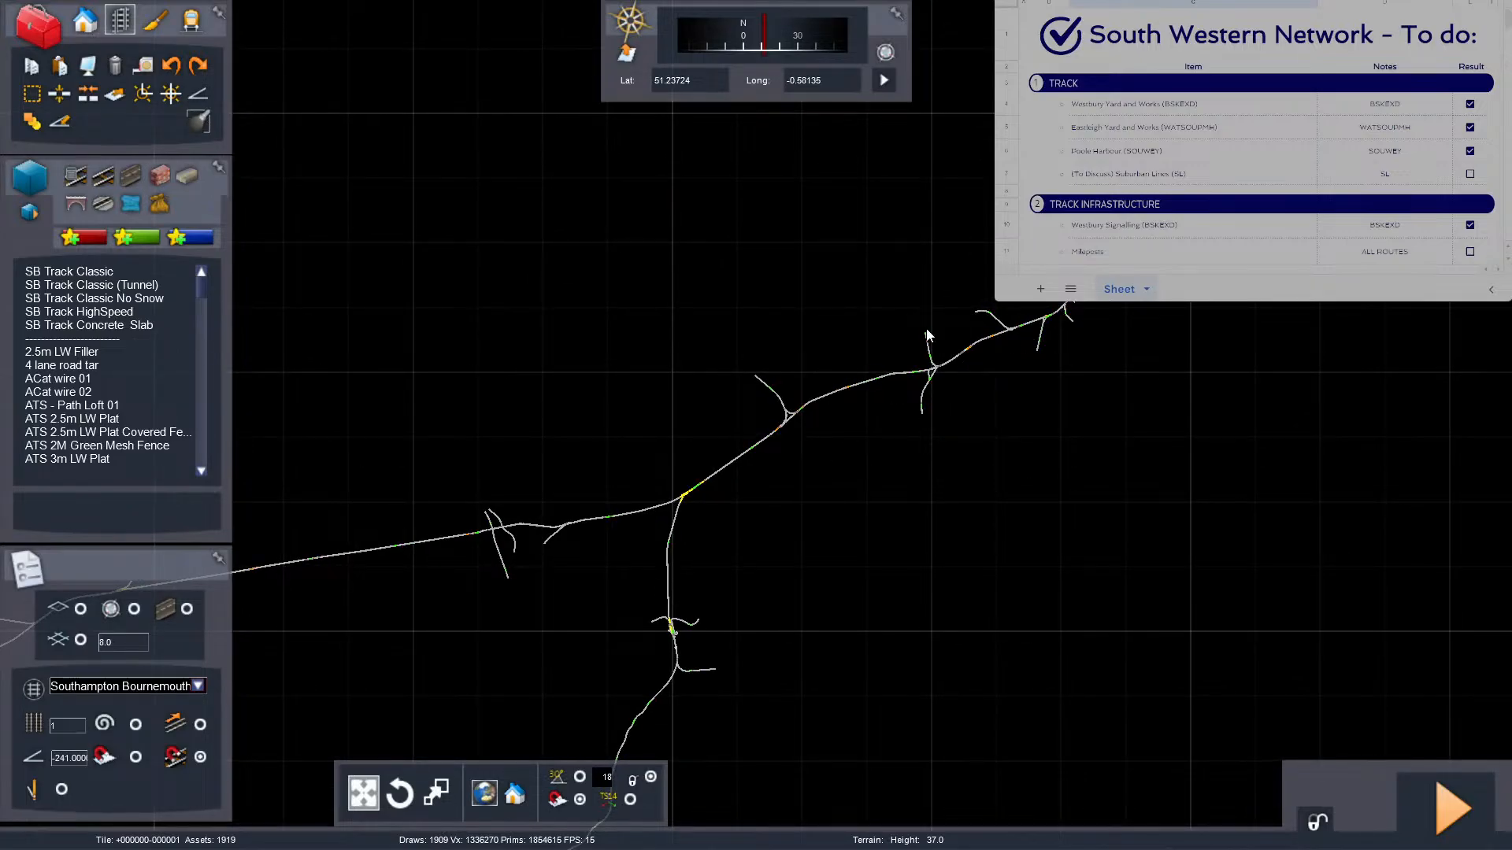
scroll(927, 335, "up", 10)
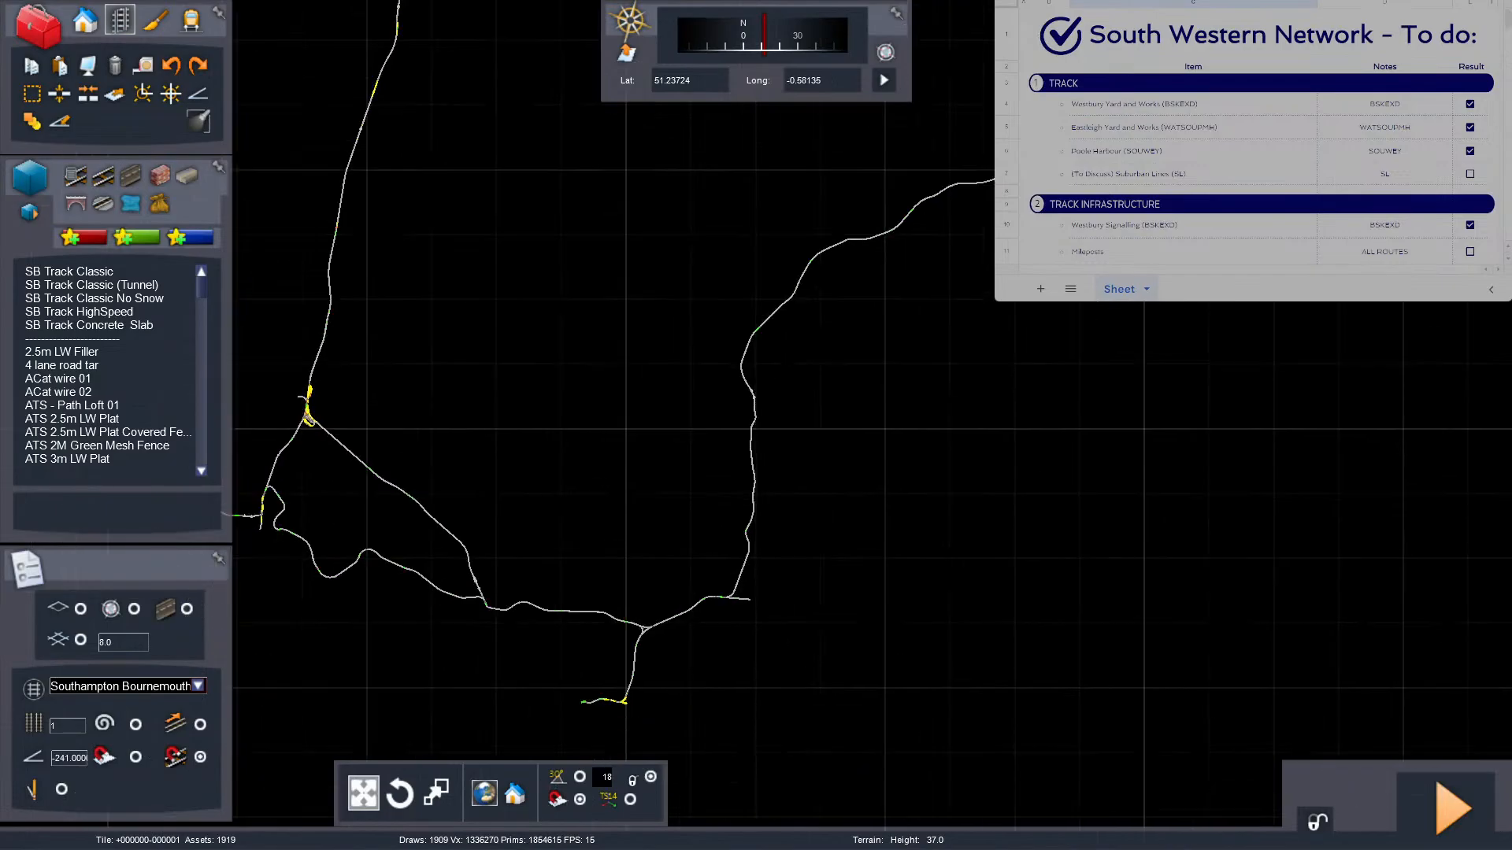
right_click_drag(570, 726, 696, 538)
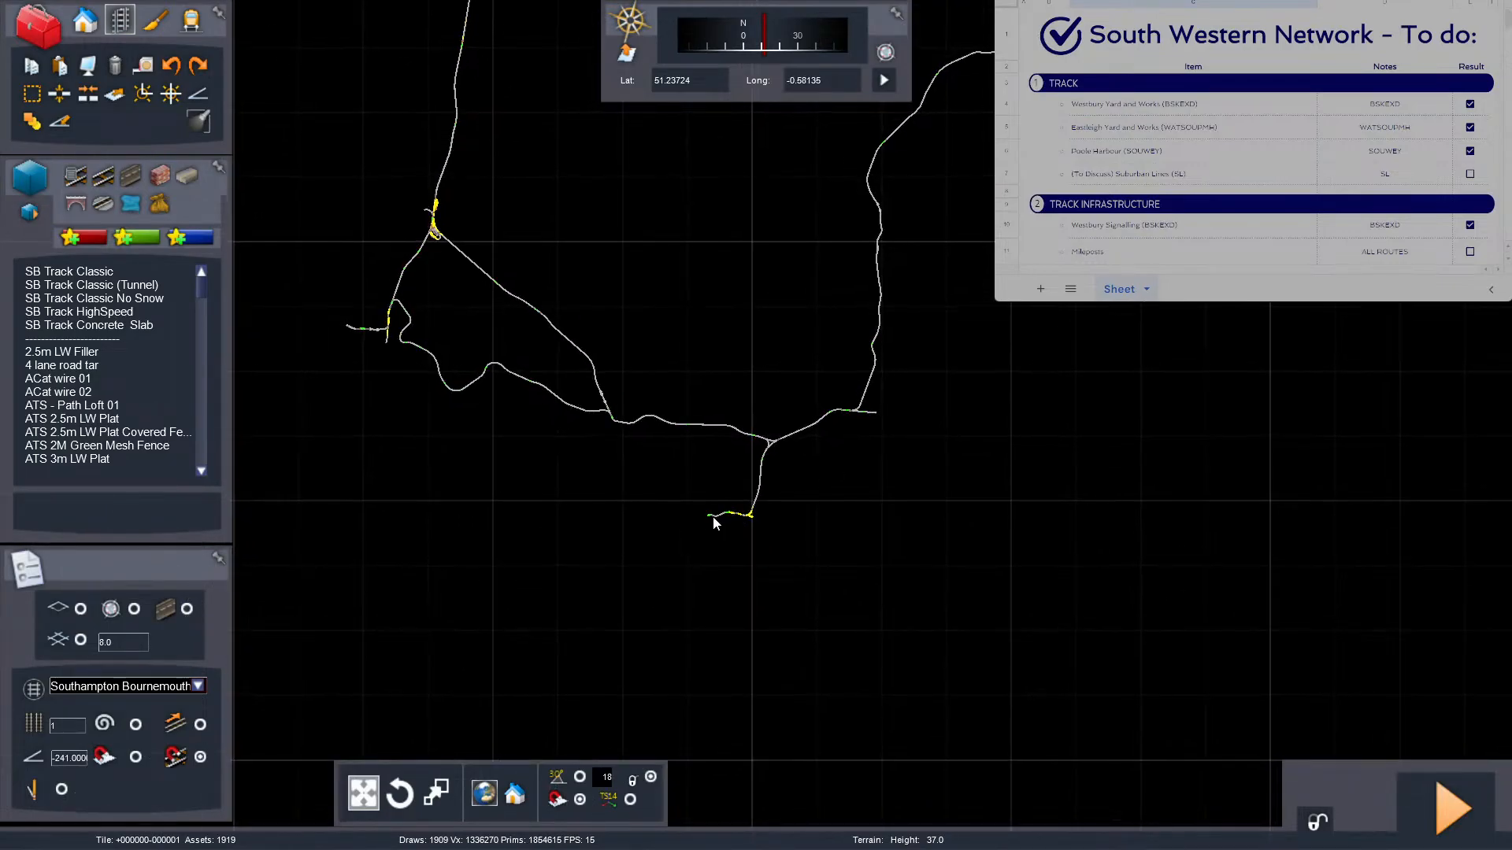
scroll(961, 321, "up", 10)
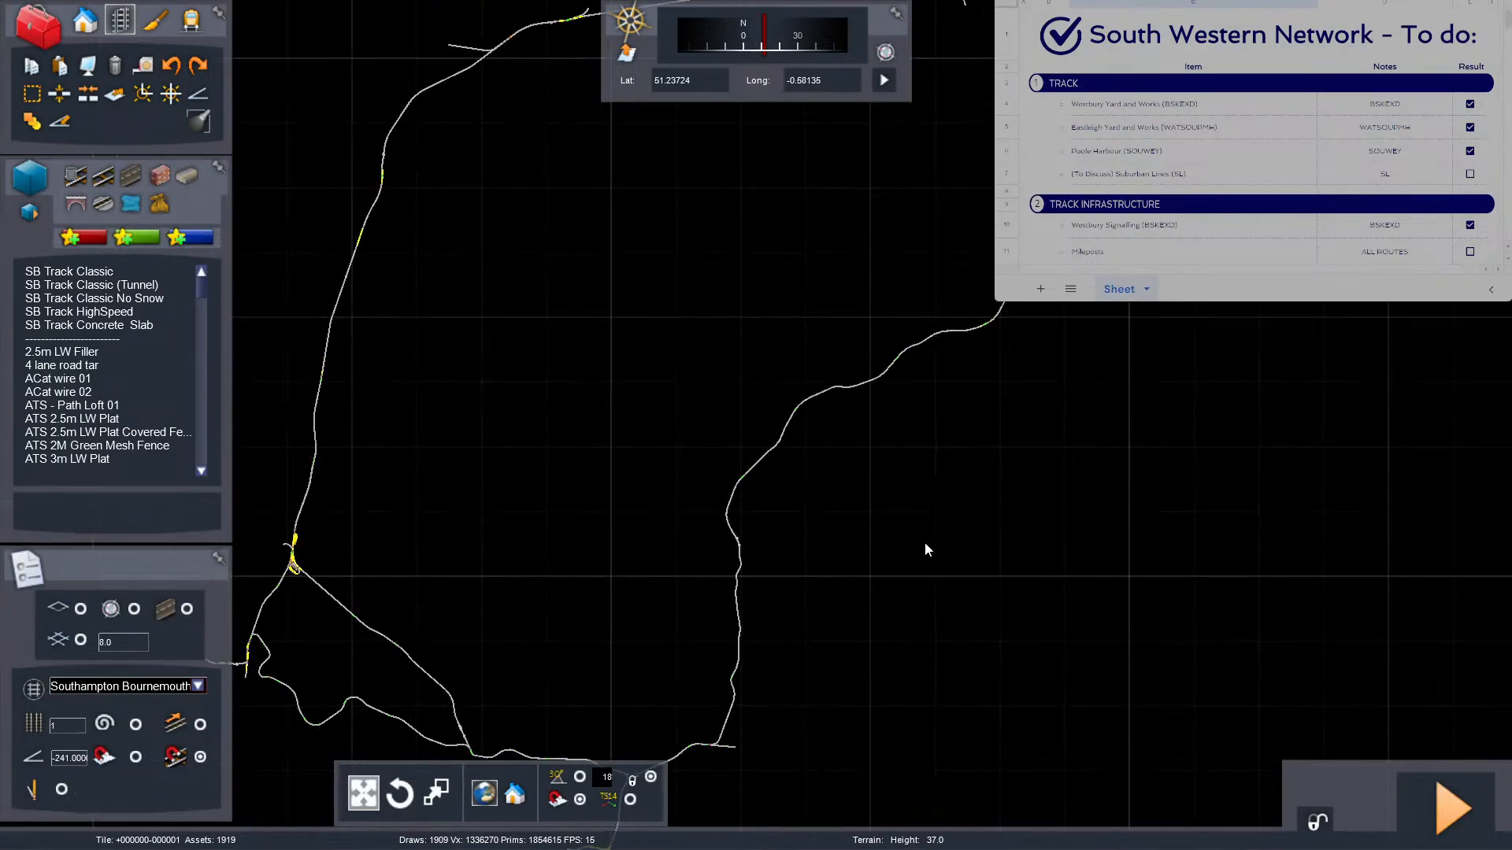
scroll(961, 320, "up", 5)
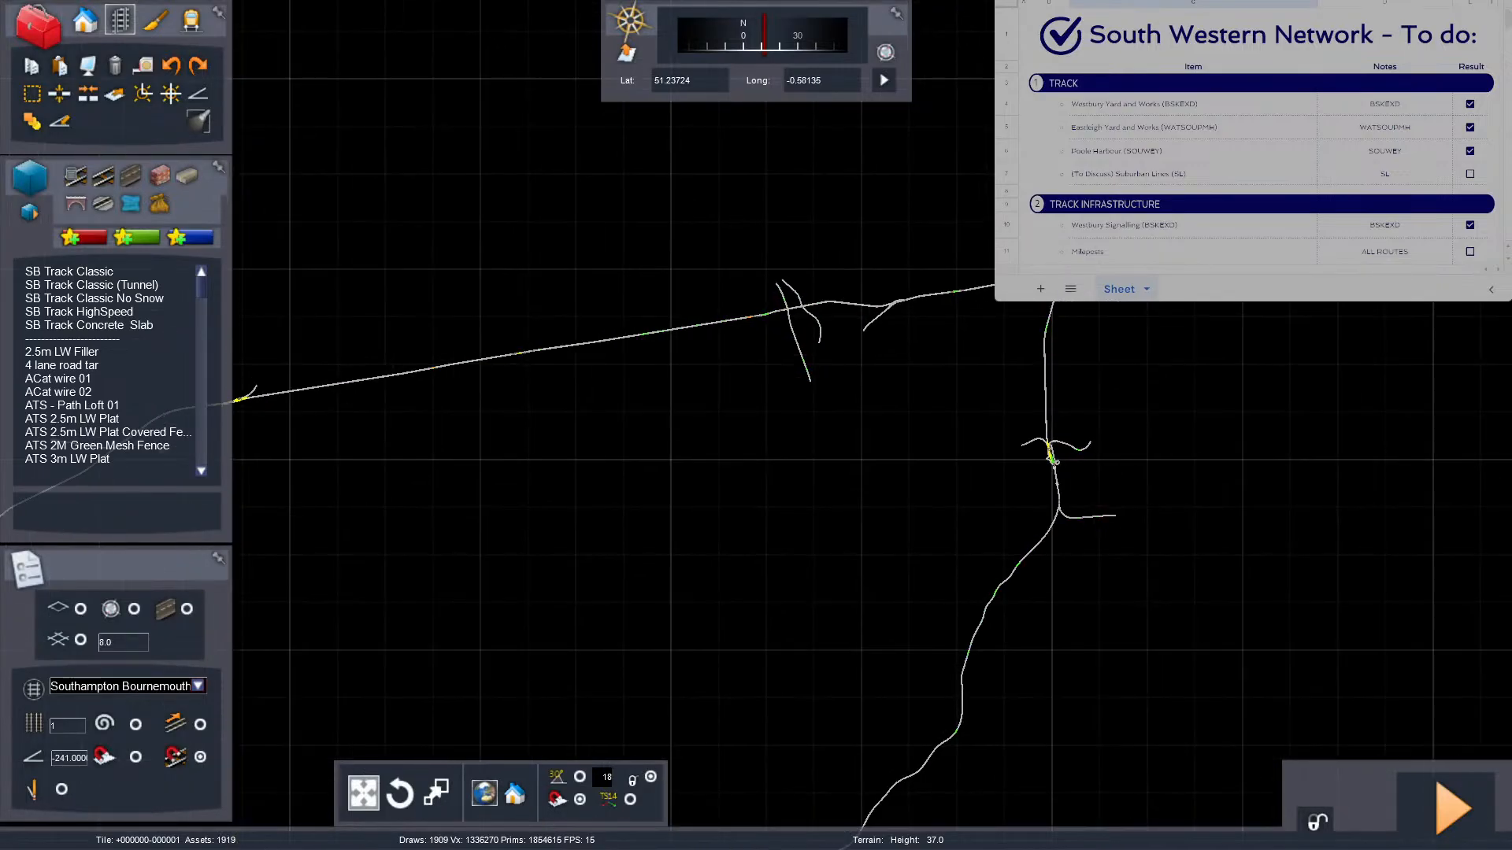
right_click_drag(903, 86, 858, 110)
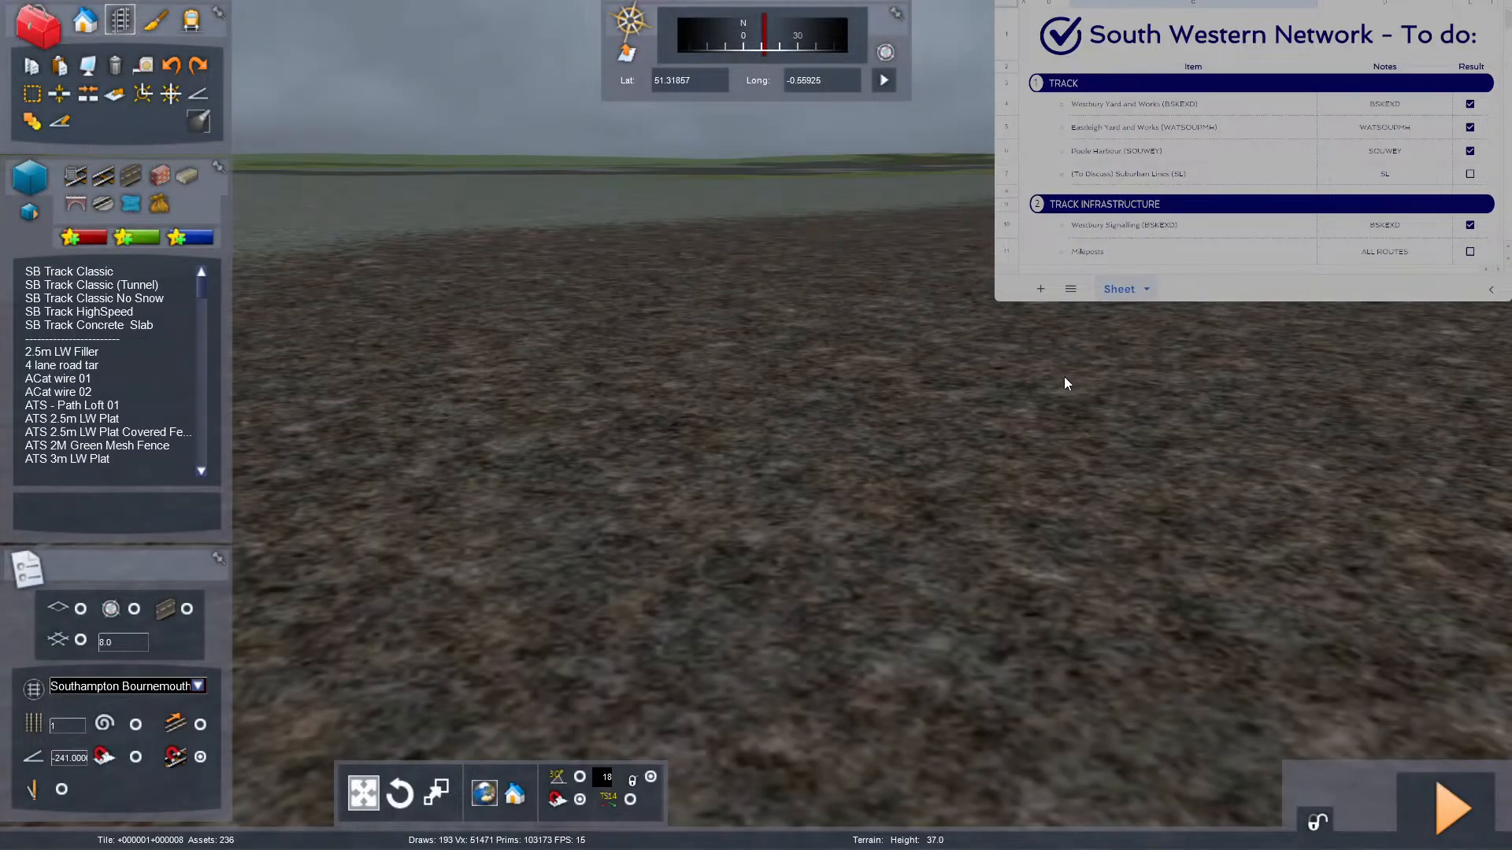
Follow the main line west-southwest in 3D from the junction to the road bridge beside the housing.
right_click_drag(1065, 376, 787, 325)
key("Up")
key("Up")
key("Up")
key("Right")
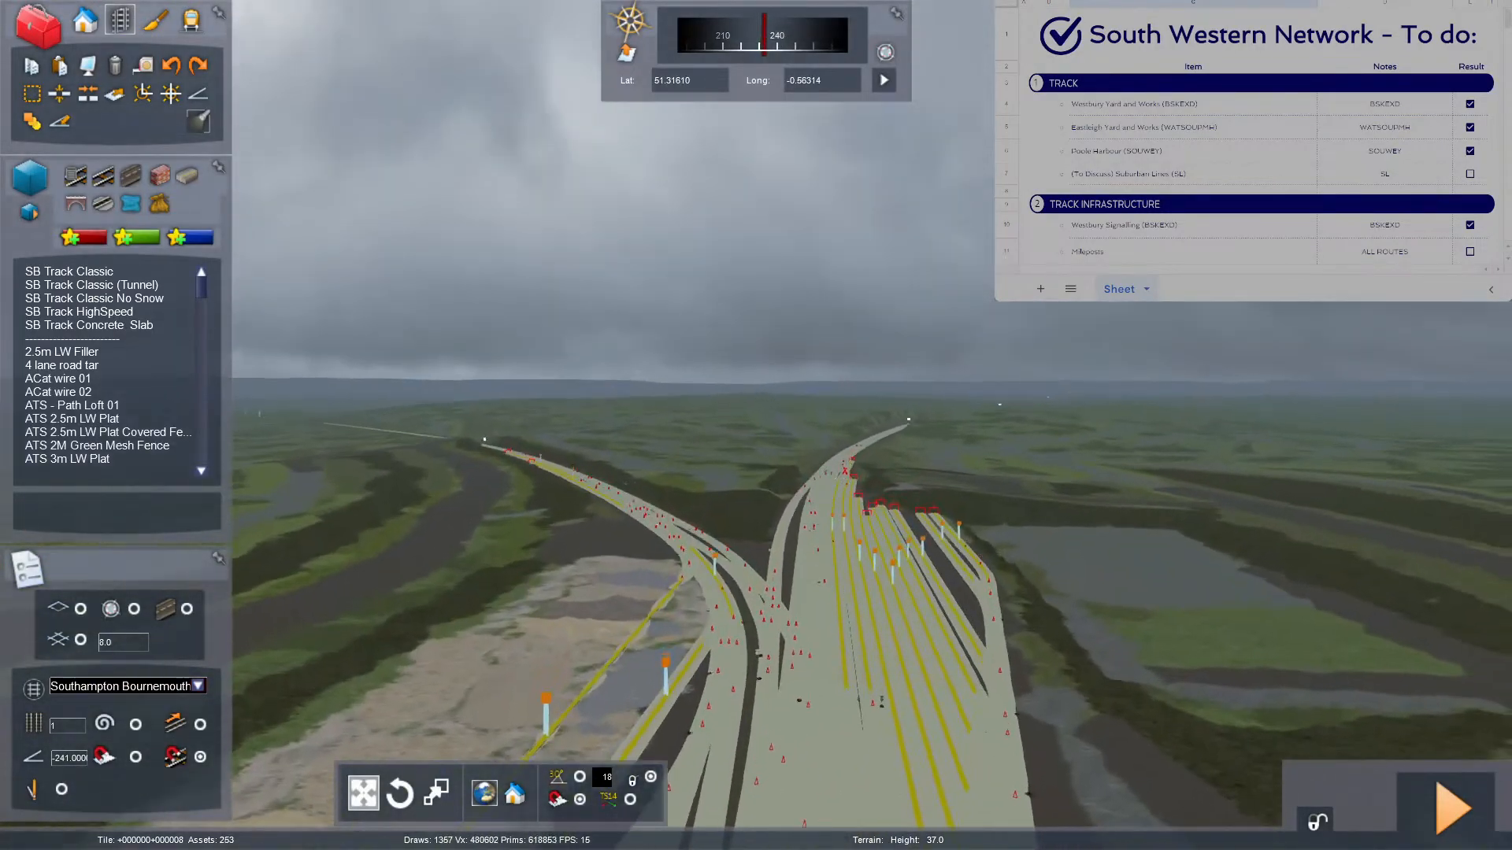
key("Up")
key("Right")
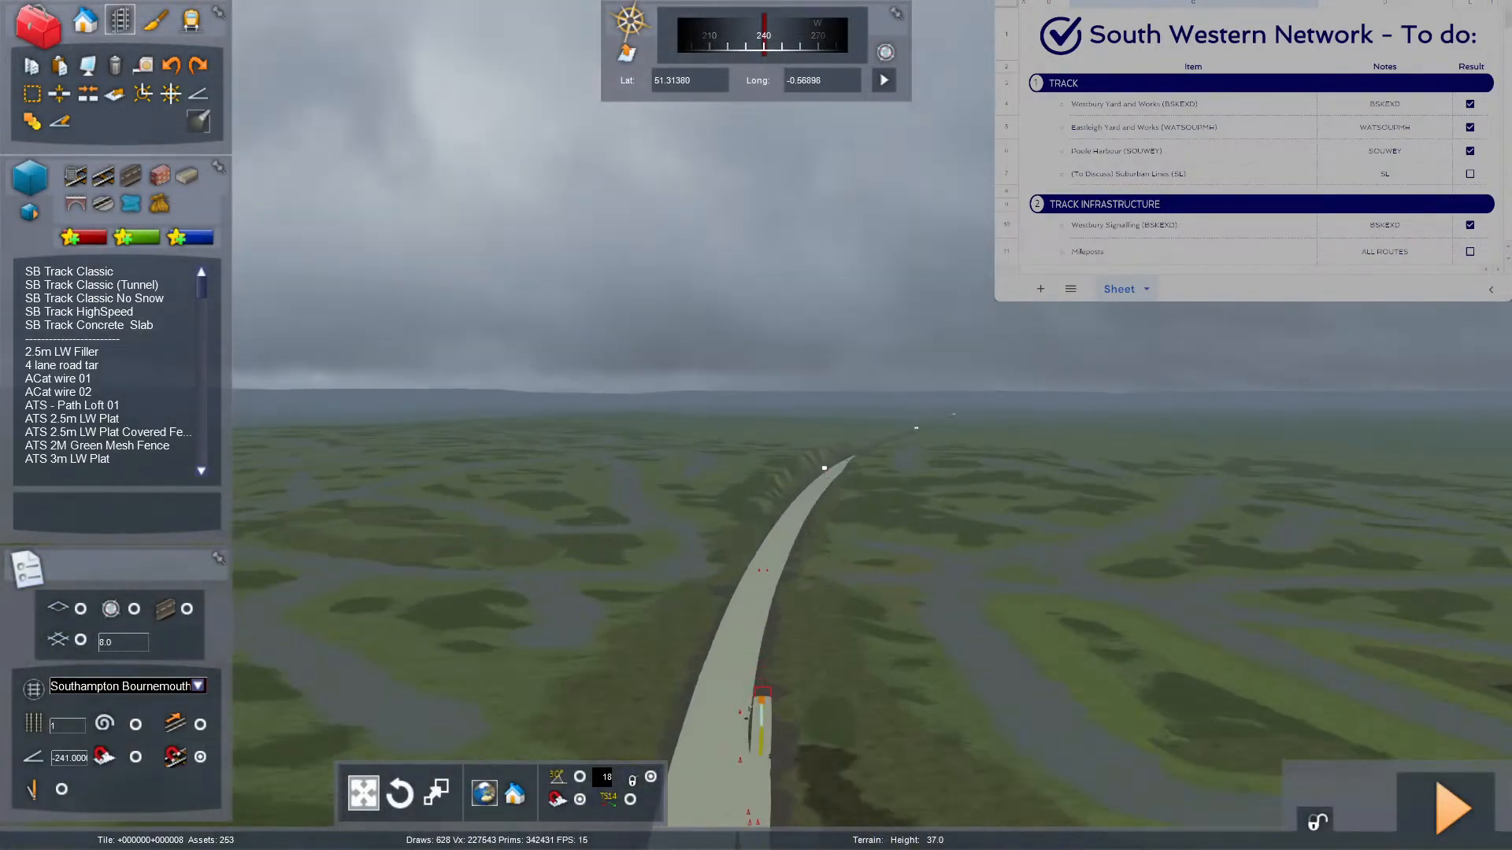
key("Up")
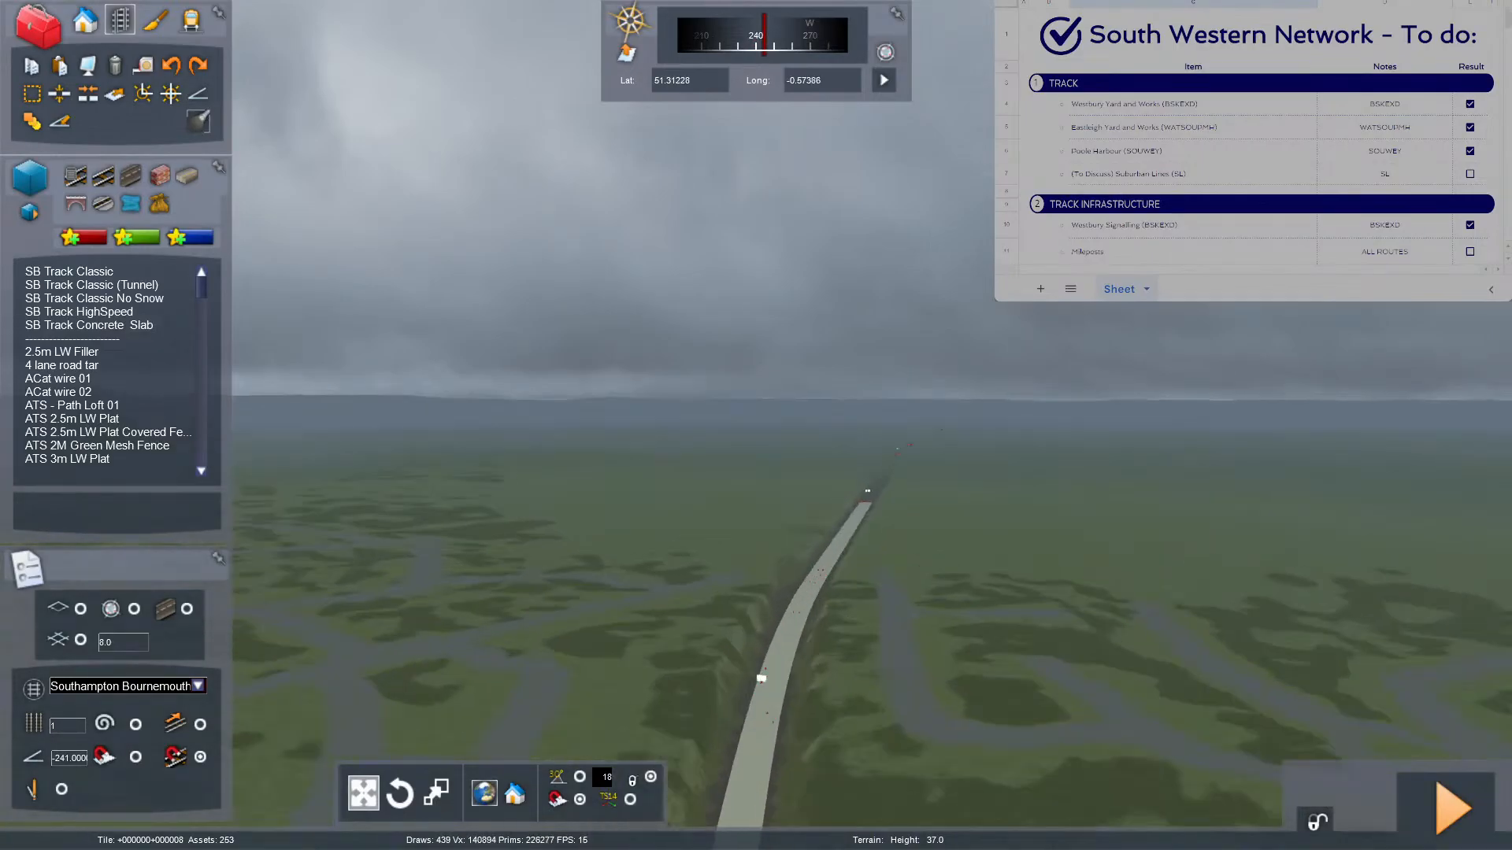
key("Up")
key("Left")
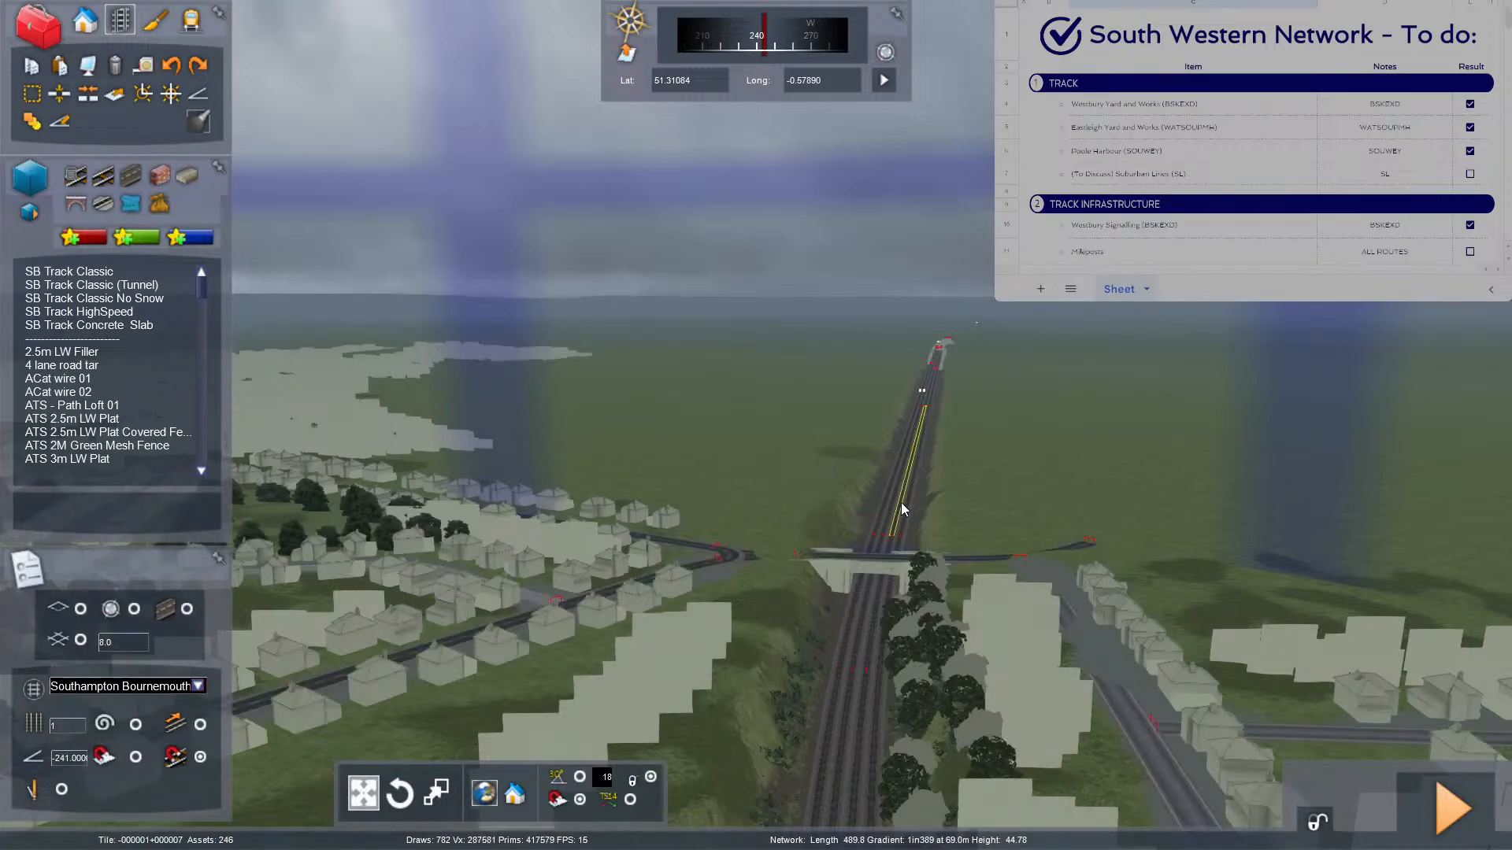
key("Up")
Examine the four parallel tracks beyond the road bridge, close up and from a distance.
right_click_drag(903, 510, 941, 575)
scroll(871, 511, "up", 6)
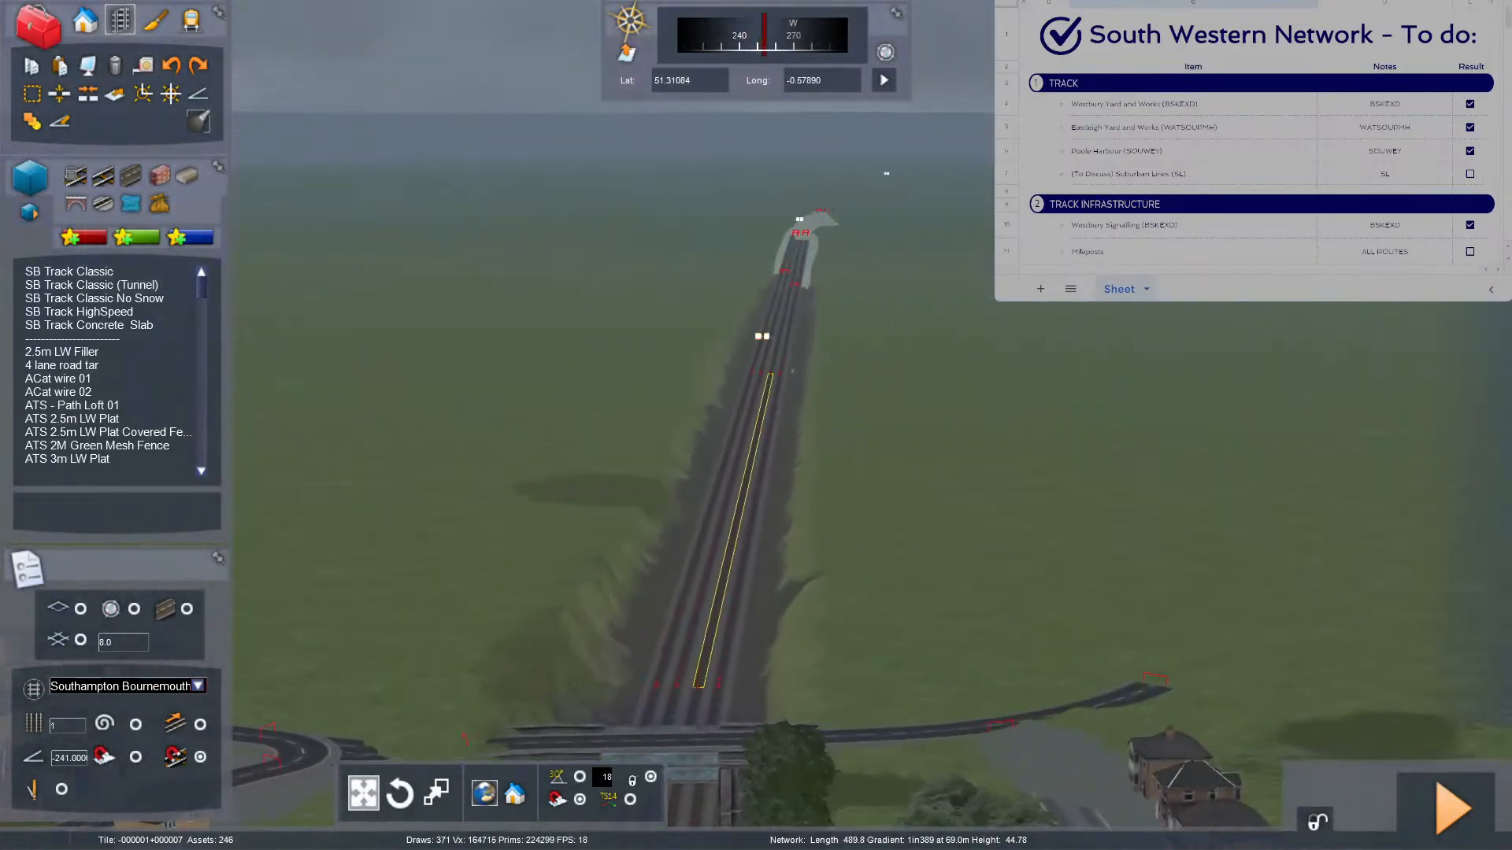
right_click_drag(669, 588, 656, 597)
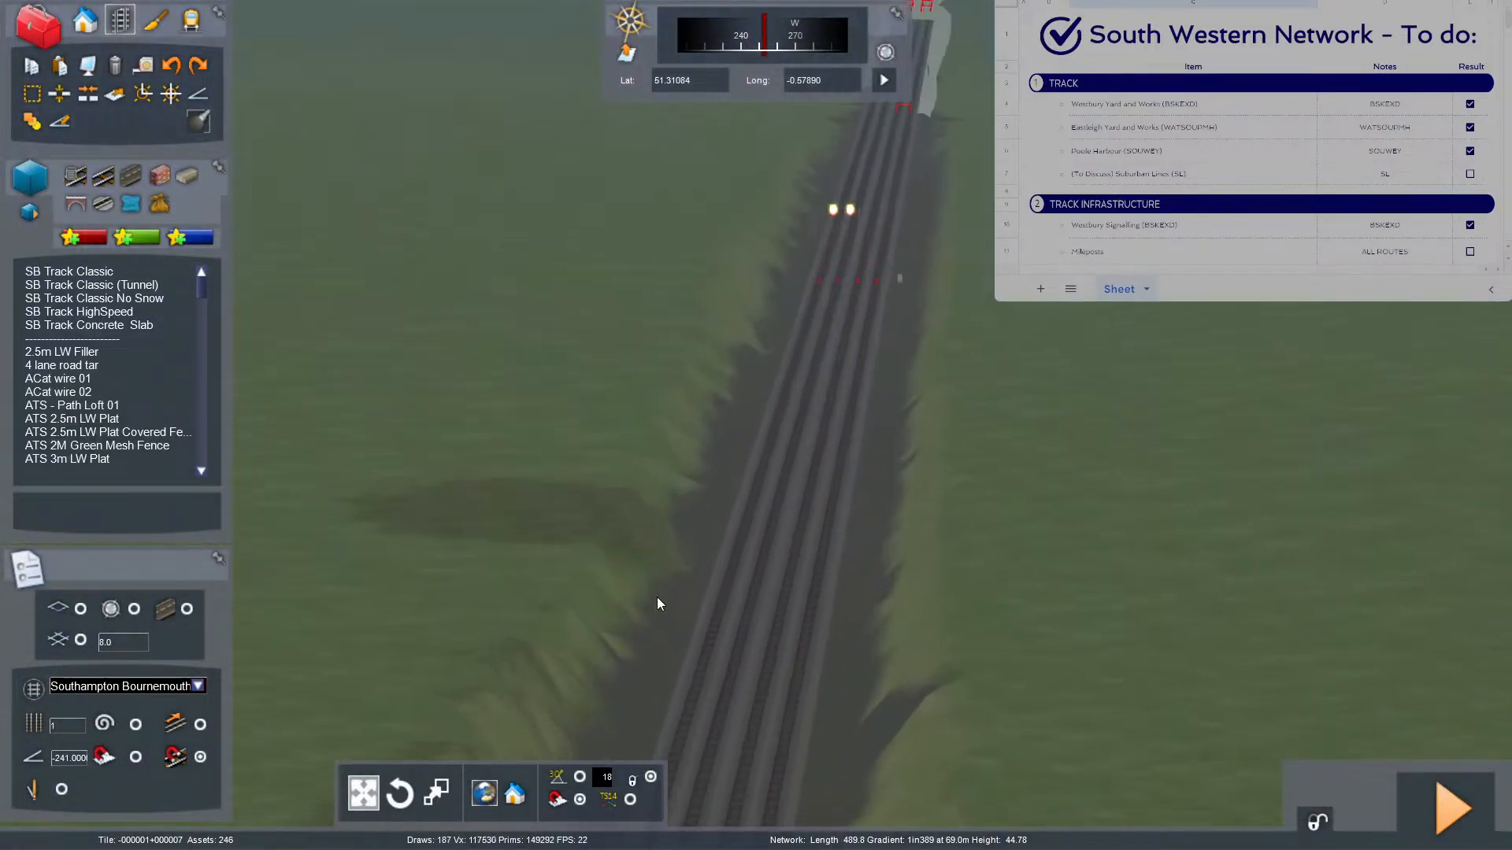
scroll(713, 681, "down", 5)
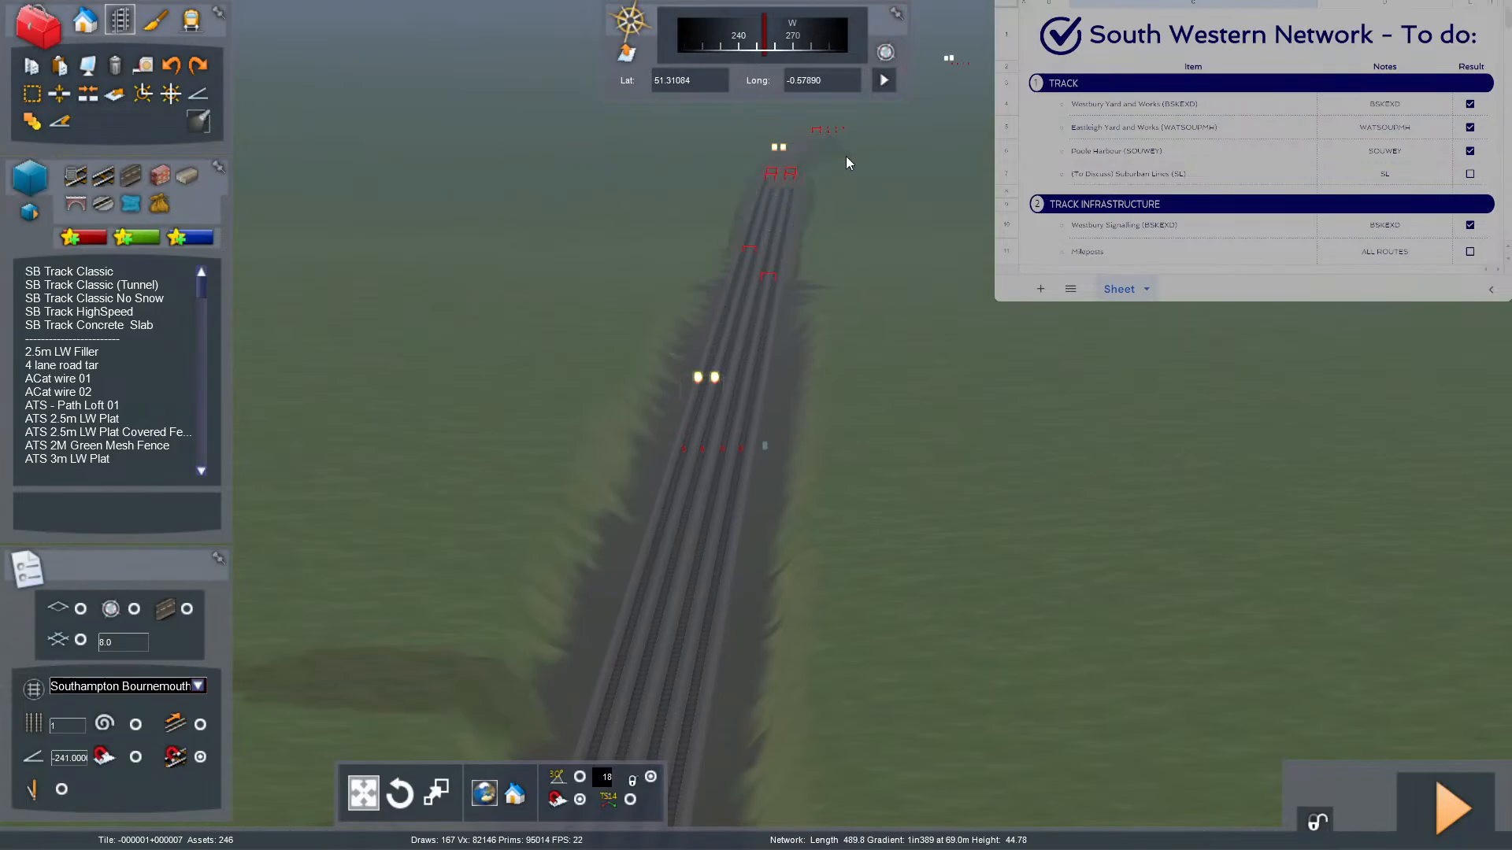
scroll(856, 392, "down", 8)
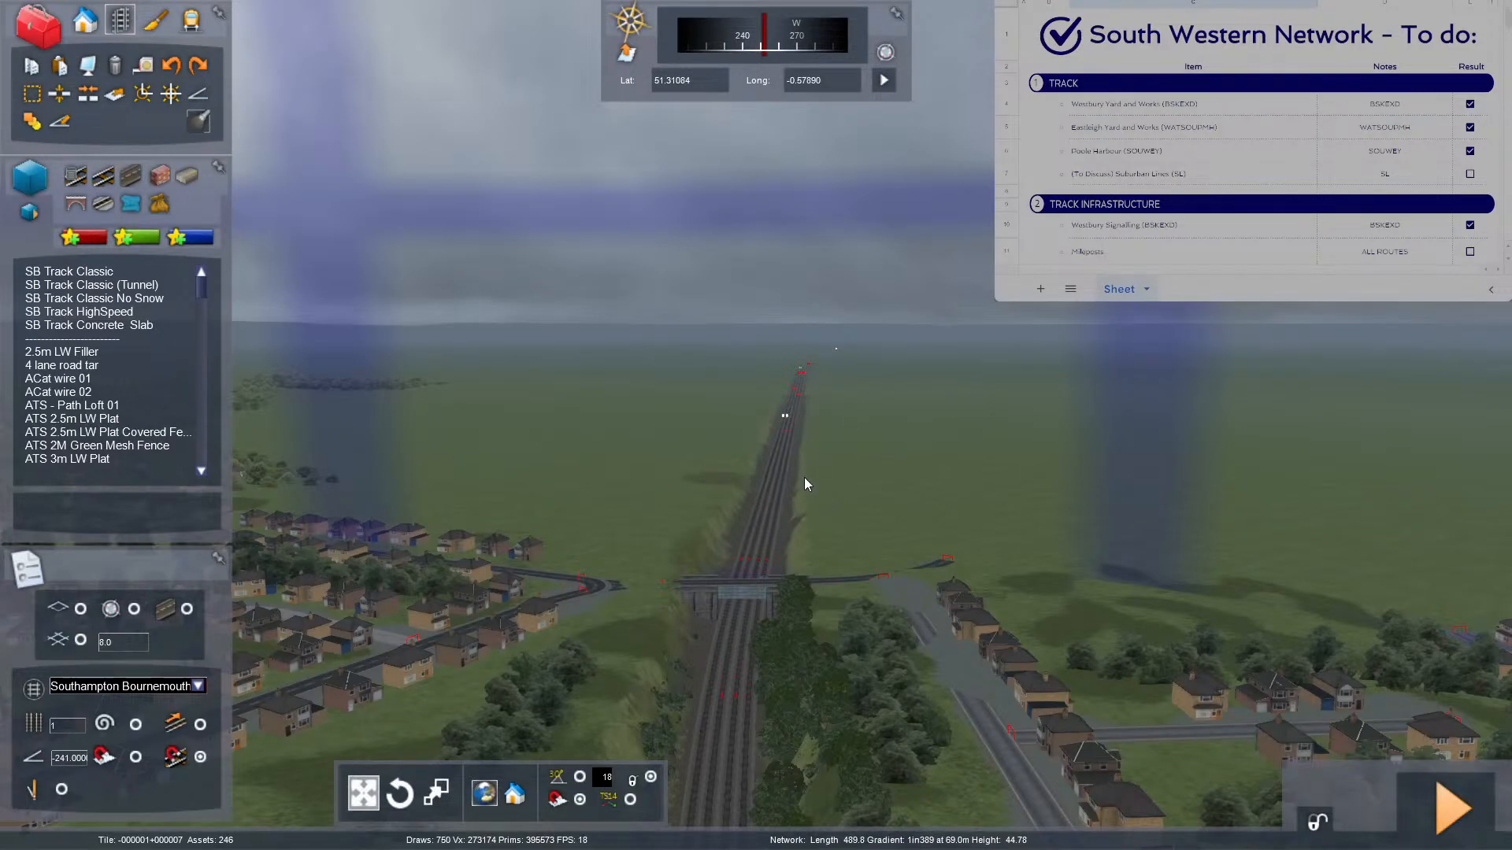
right_click_drag(804, 477, 801, 482)
Review the network on the 2D map from the junction north of Guildford to the southern coastal lines.
key("m")
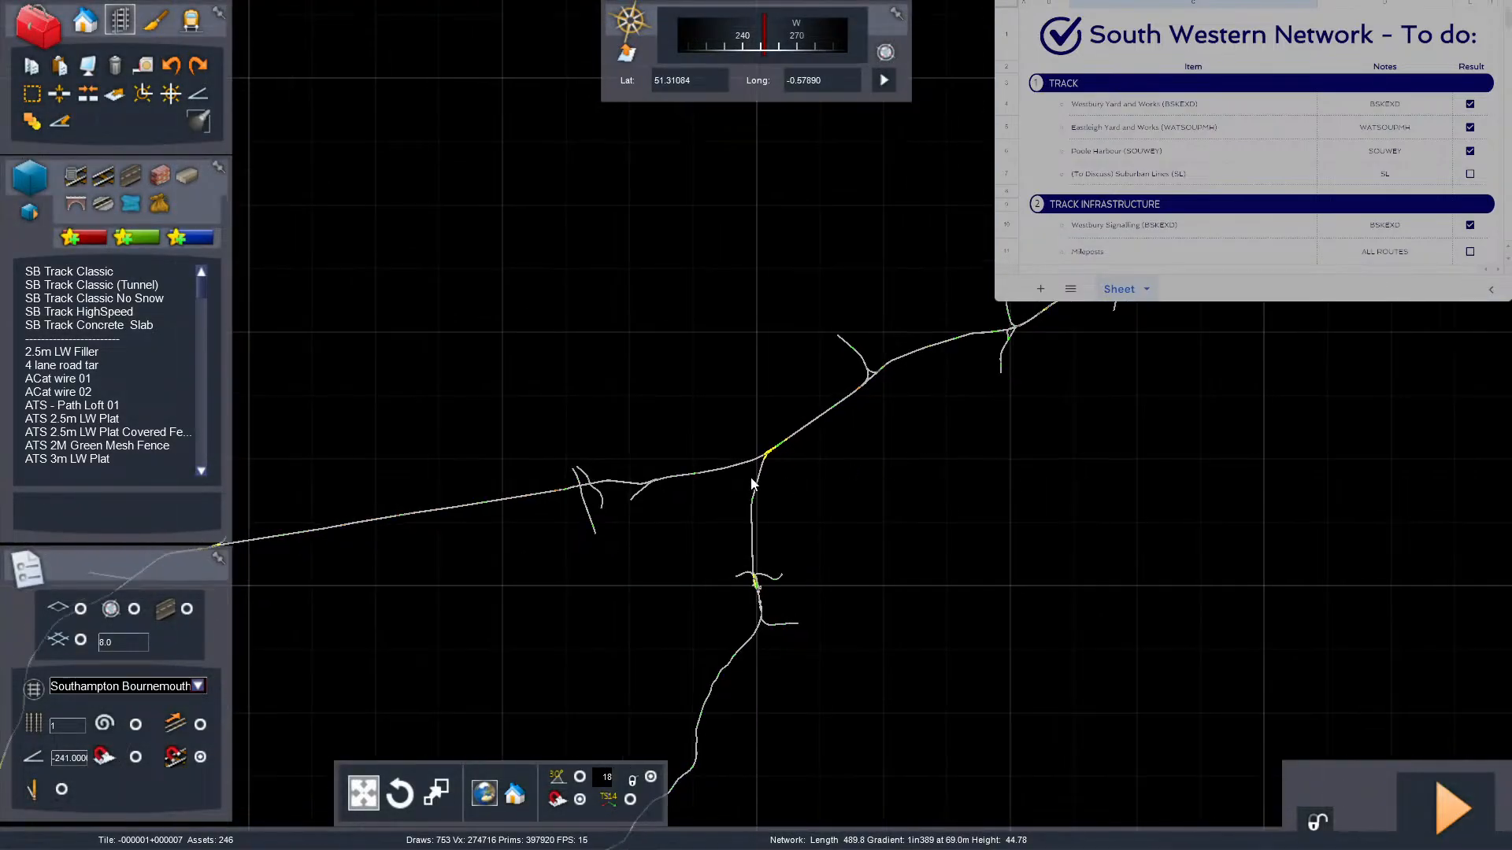
right_click_drag(764, 792, 880, 639)
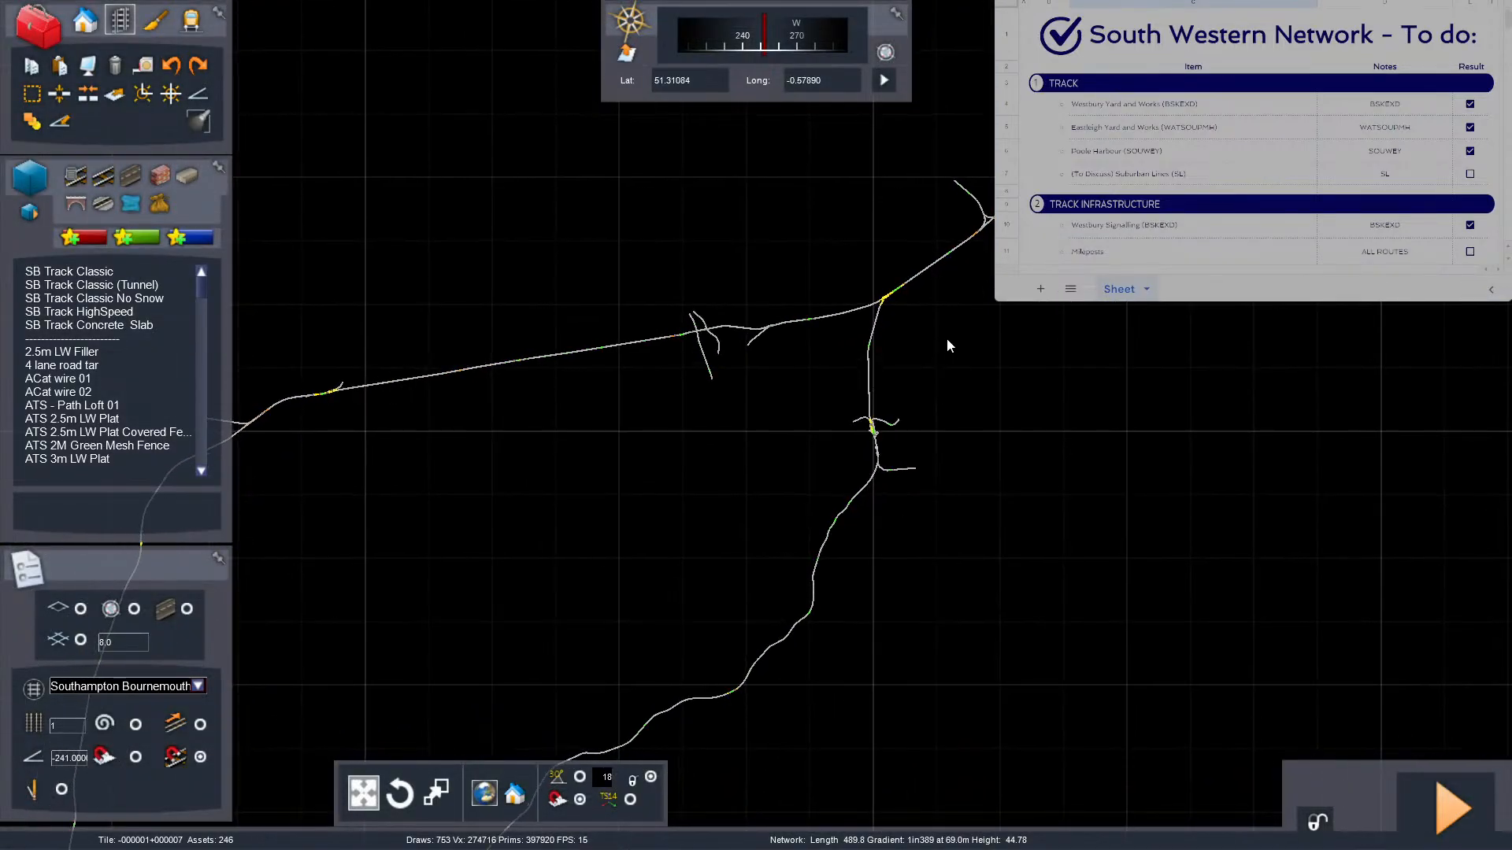
right_click_drag(901, 439, 911, 394)
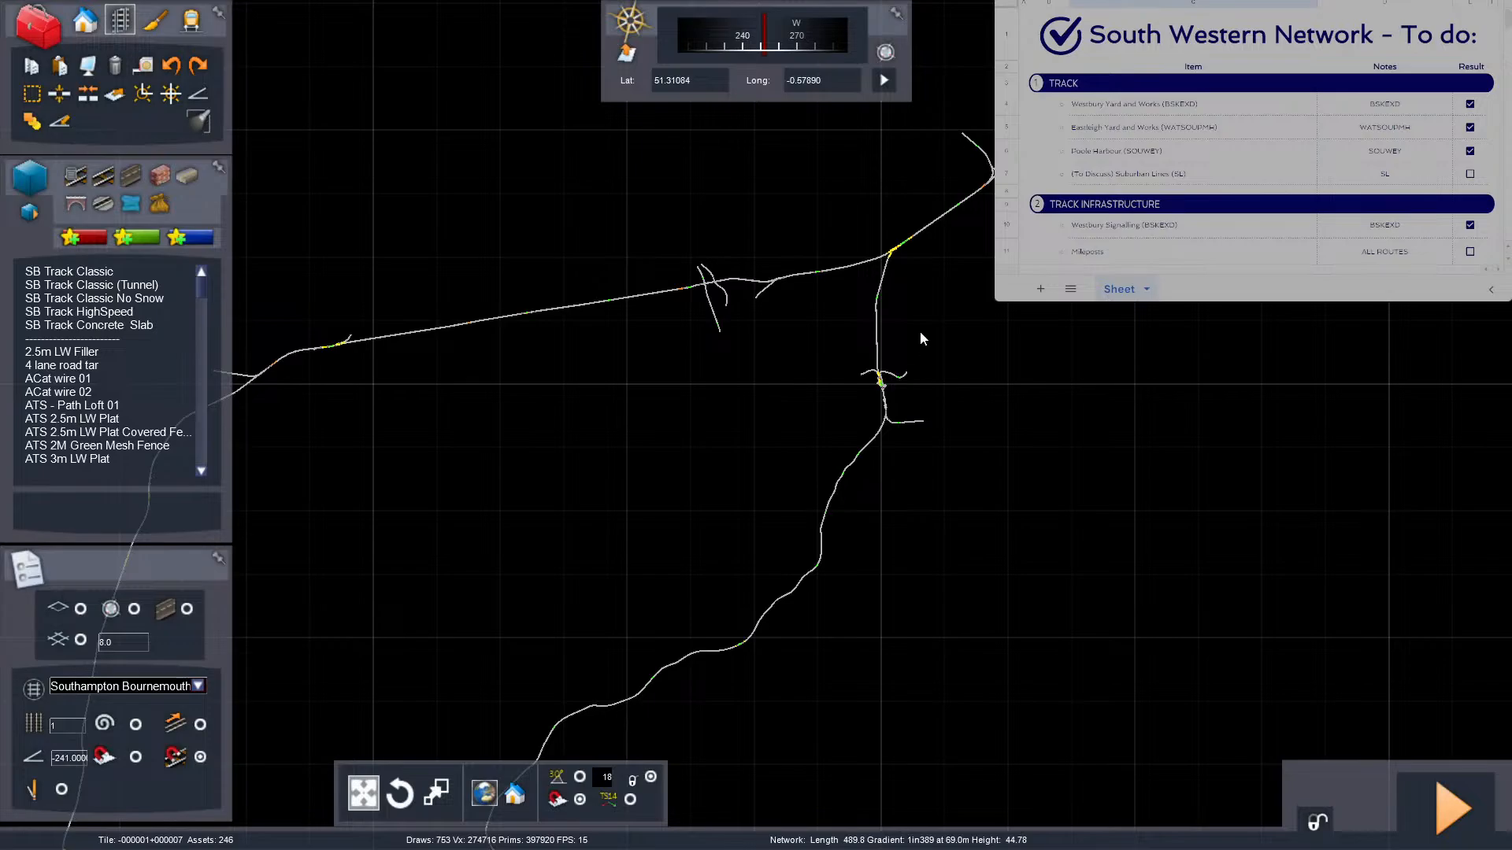
right_click_drag(804, 710, 1061, 342)
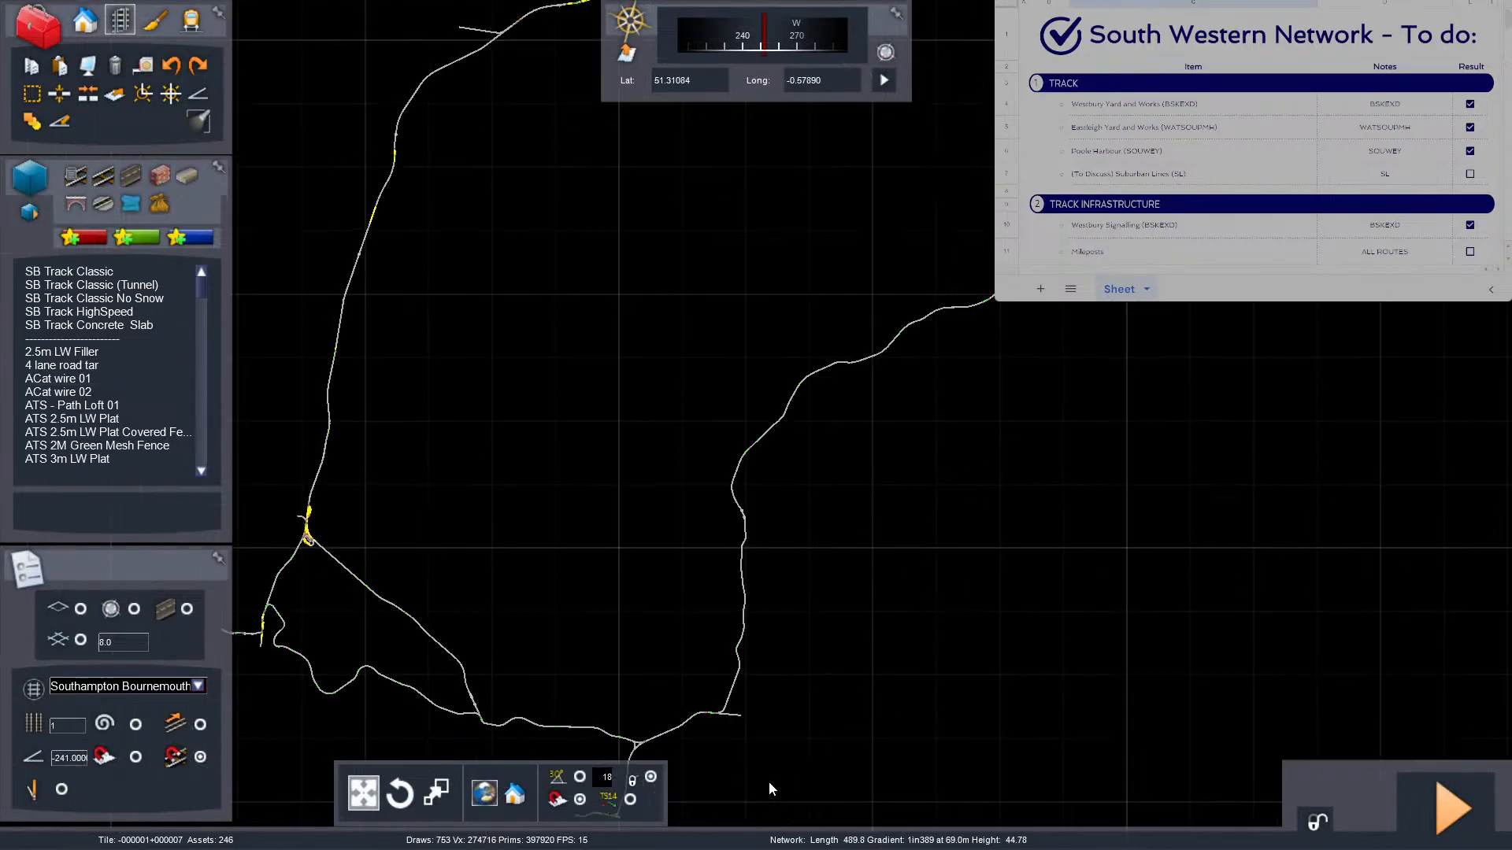
right_click_drag(1145, 77, 851, 554)
right_click_drag(903, 379, 896, 389)
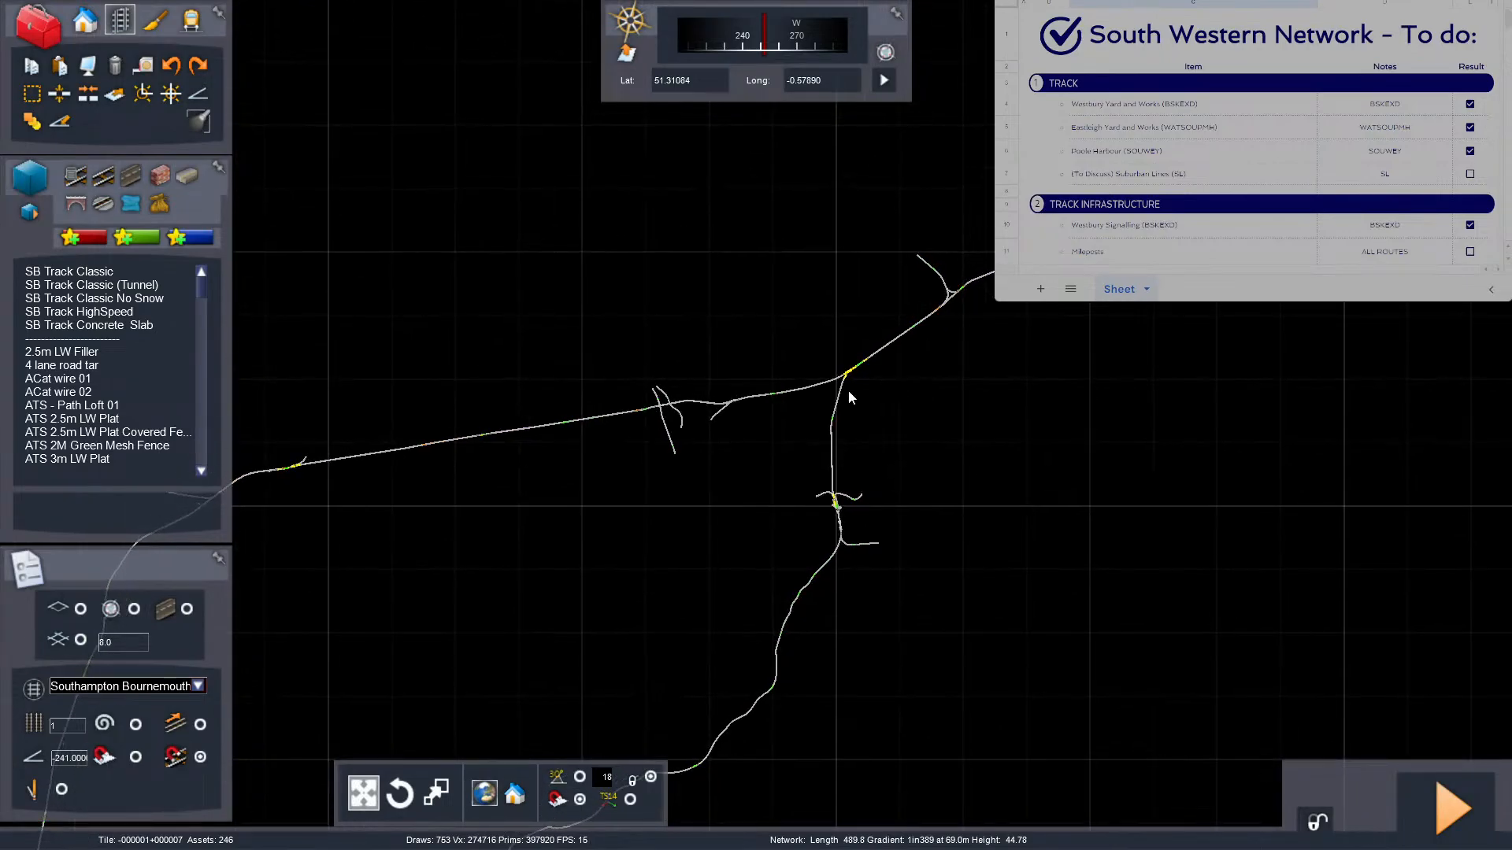
mouse_move(433, 444)
right_mouse_down()
mouse_move(611, 381)
mouse_move(914, 192)
right_mouse_up()
right_click_drag(494, 723, 708, 576)
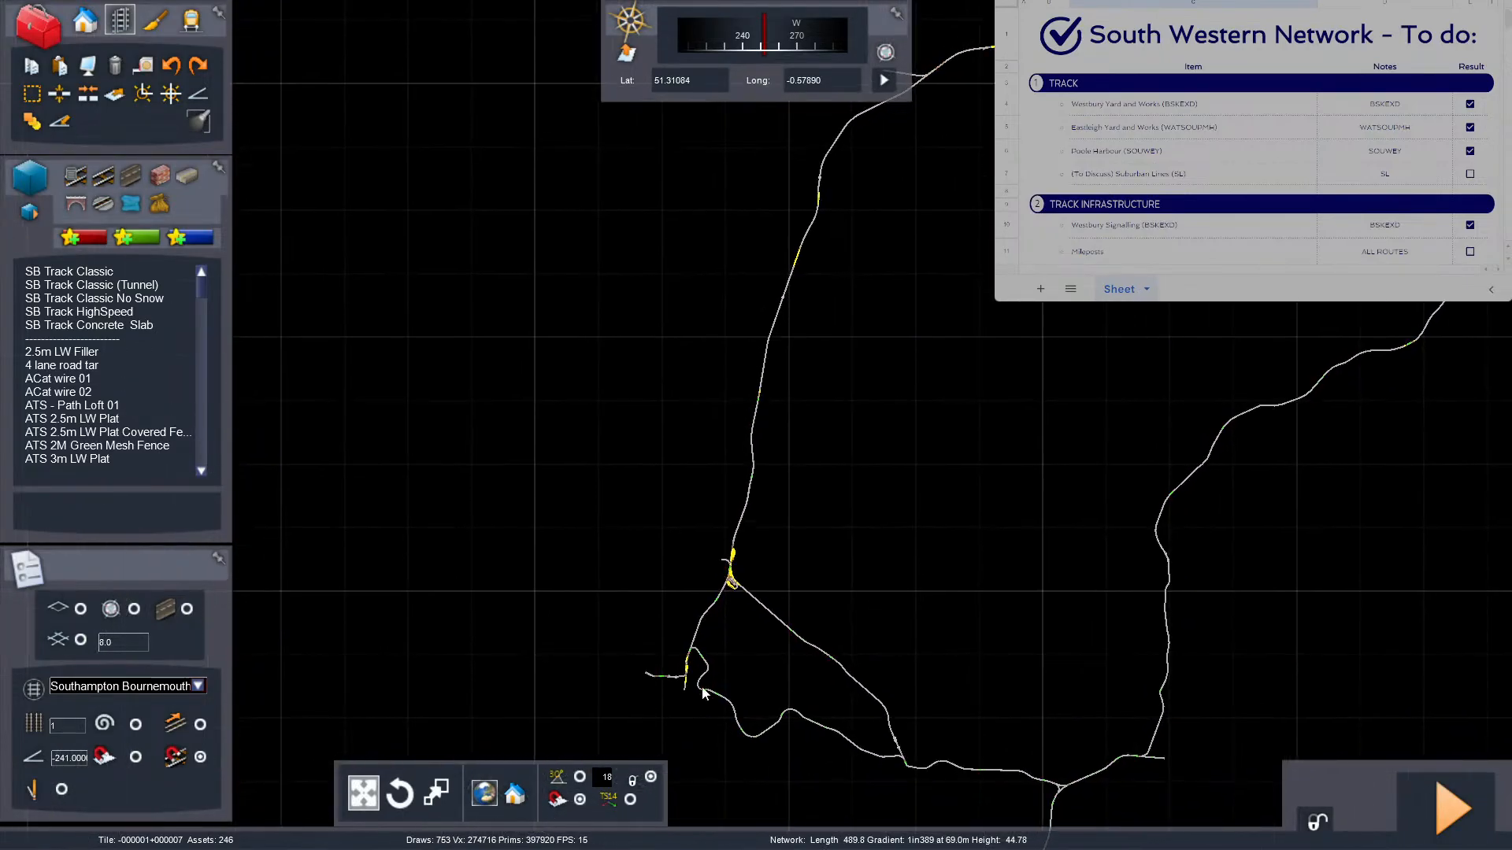
right_click_drag(972, 720, 934, 690)
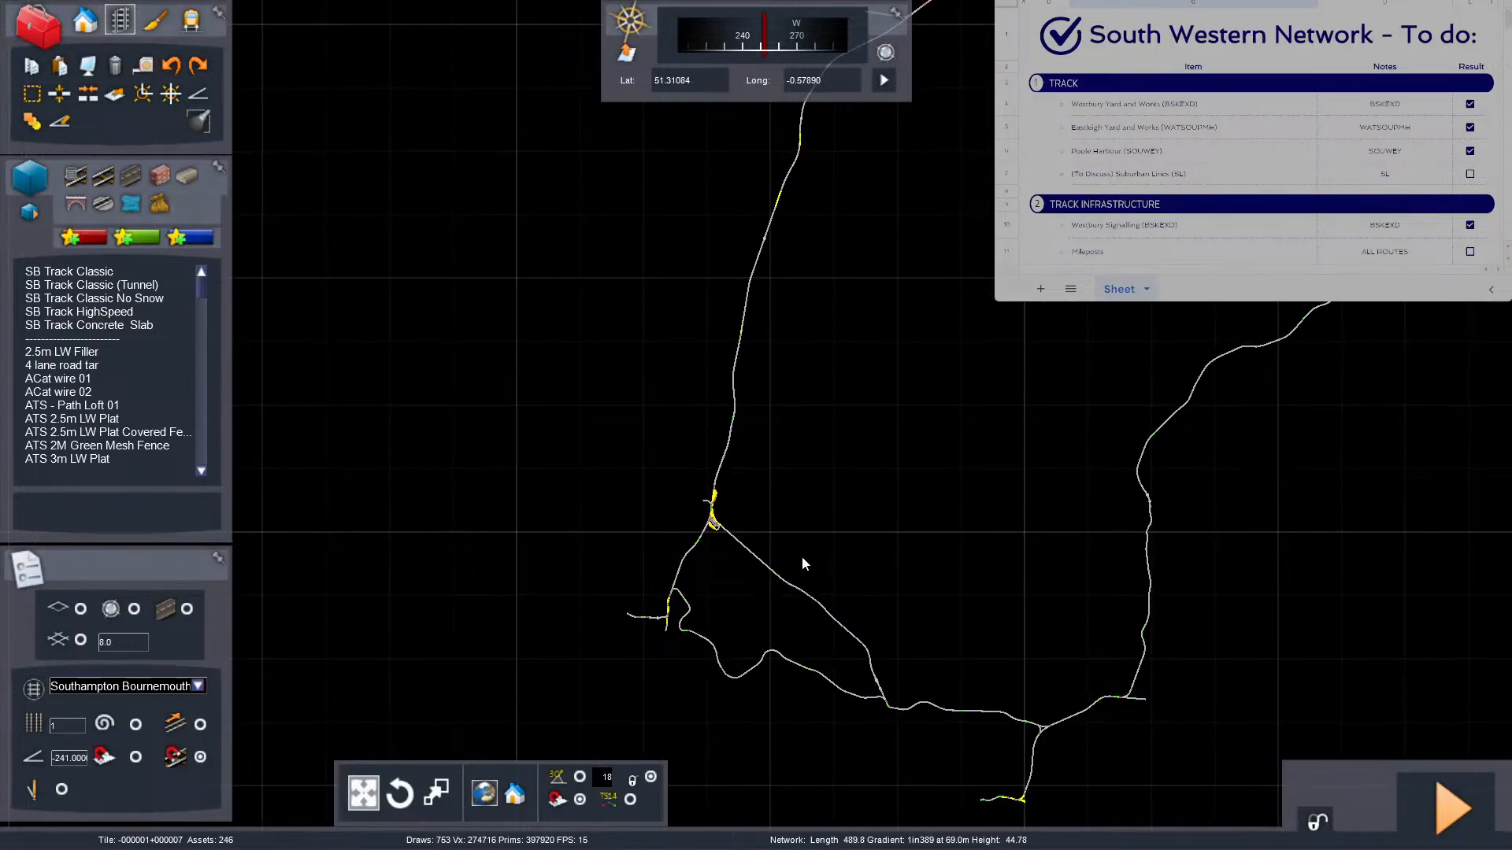
Survey the network on the 2D map around the Eastleigh junction, its connecting lines and the southern coastal routes.
scroll(802, 564, "up", 5)
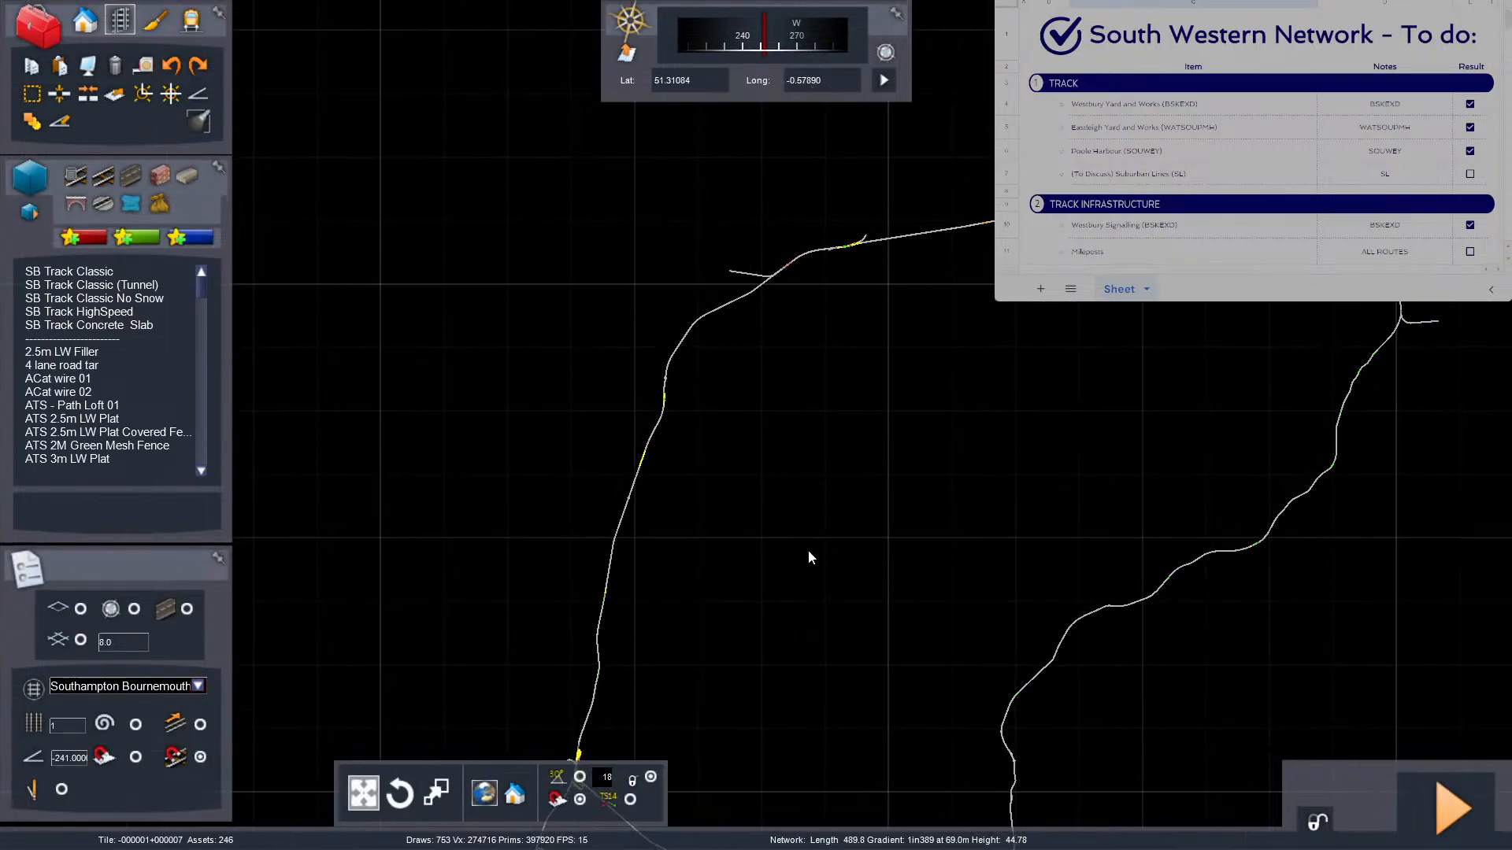
right_click_drag(808, 551, 712, 571)
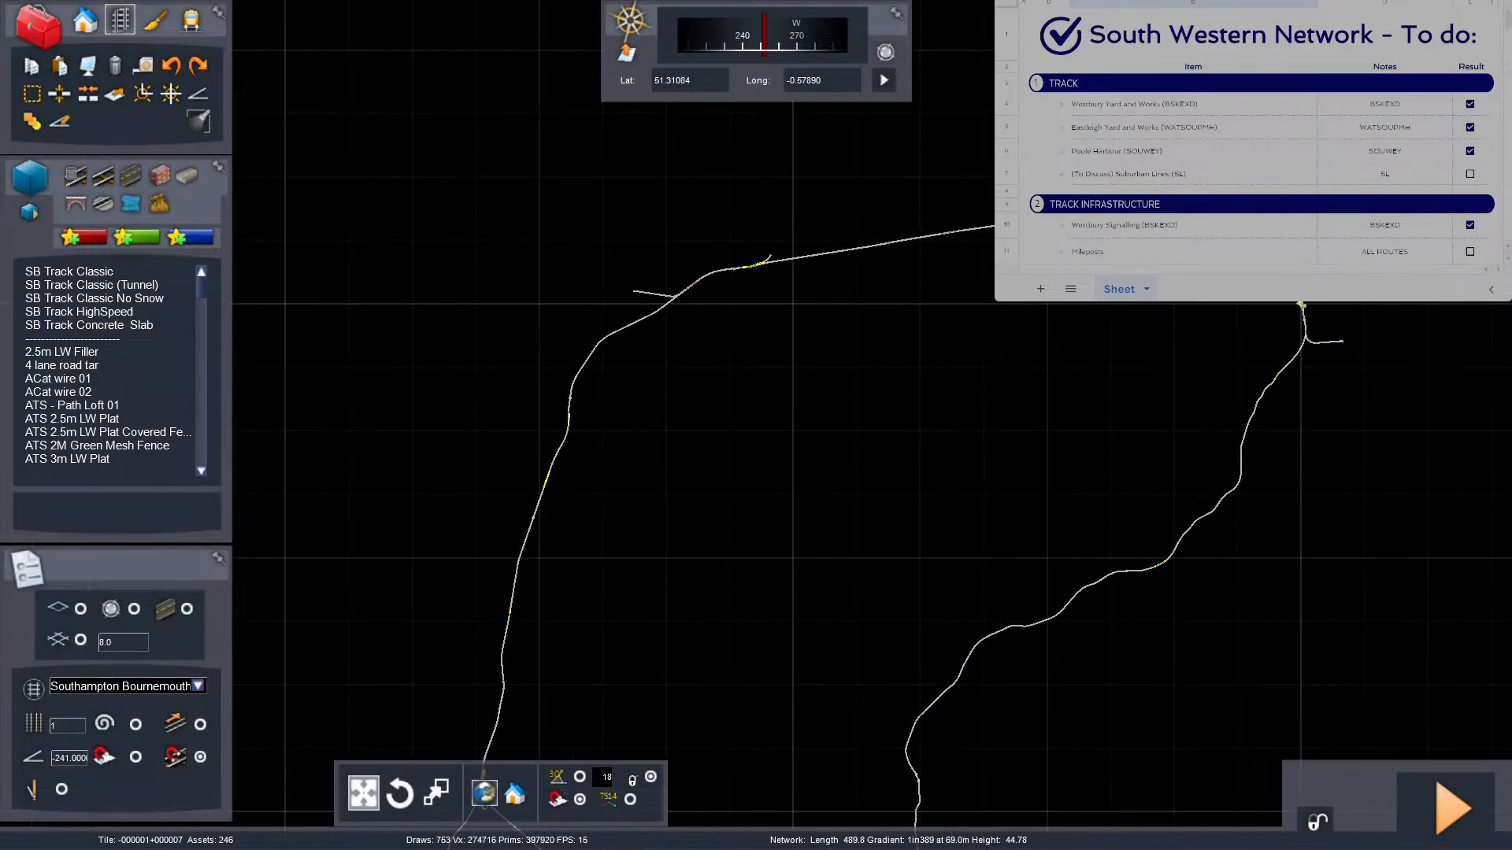
right_click_drag(733, 496, 1003, 316)
scroll(797, 602, "up", 3)
scroll(782, 630, "up", 6)
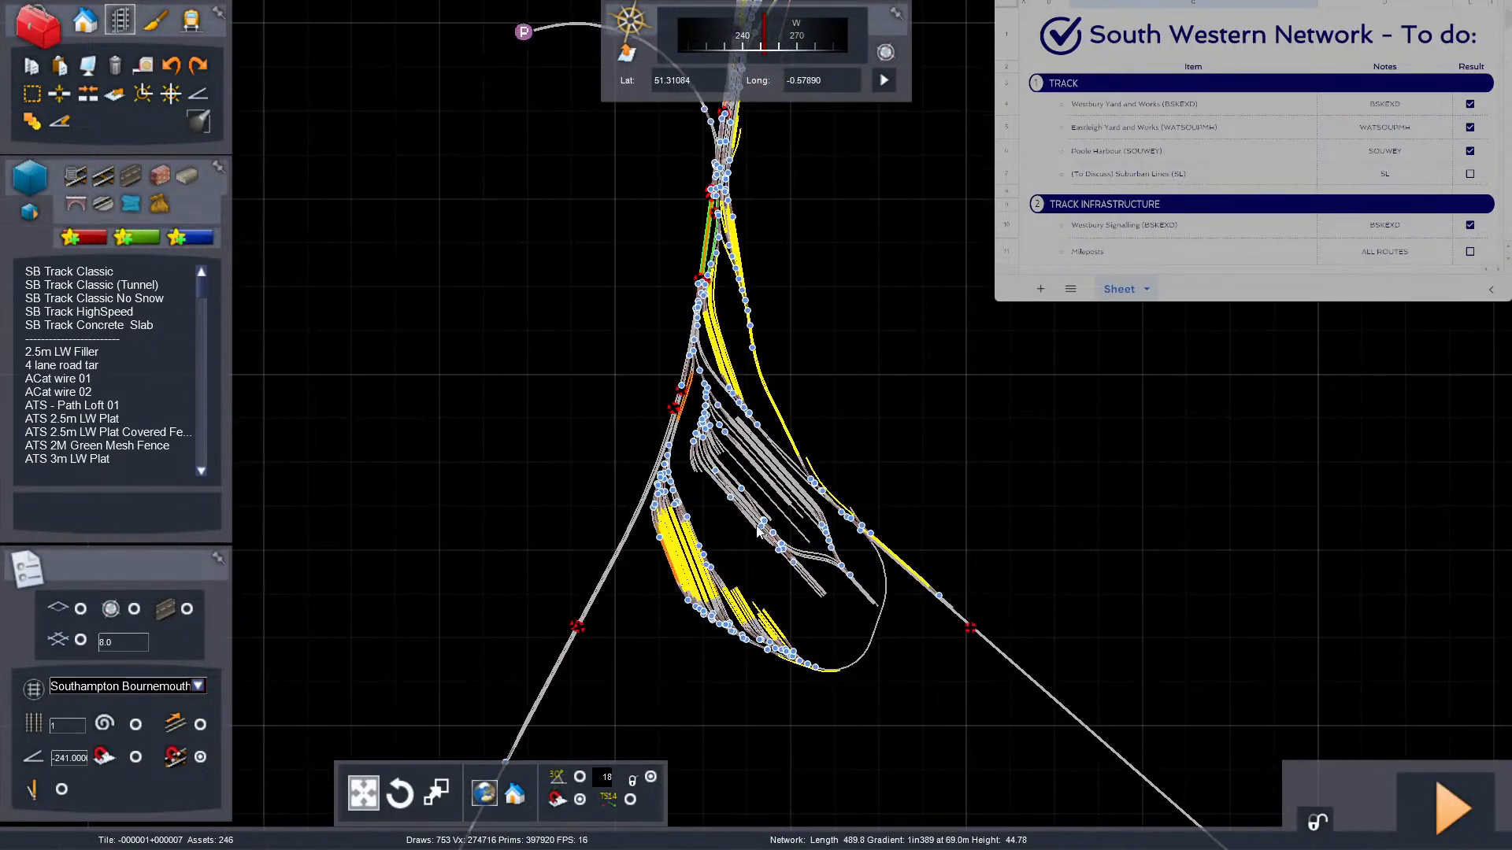
scroll(756, 524, "down", 5)
scroll(756, 526, "down", 5)
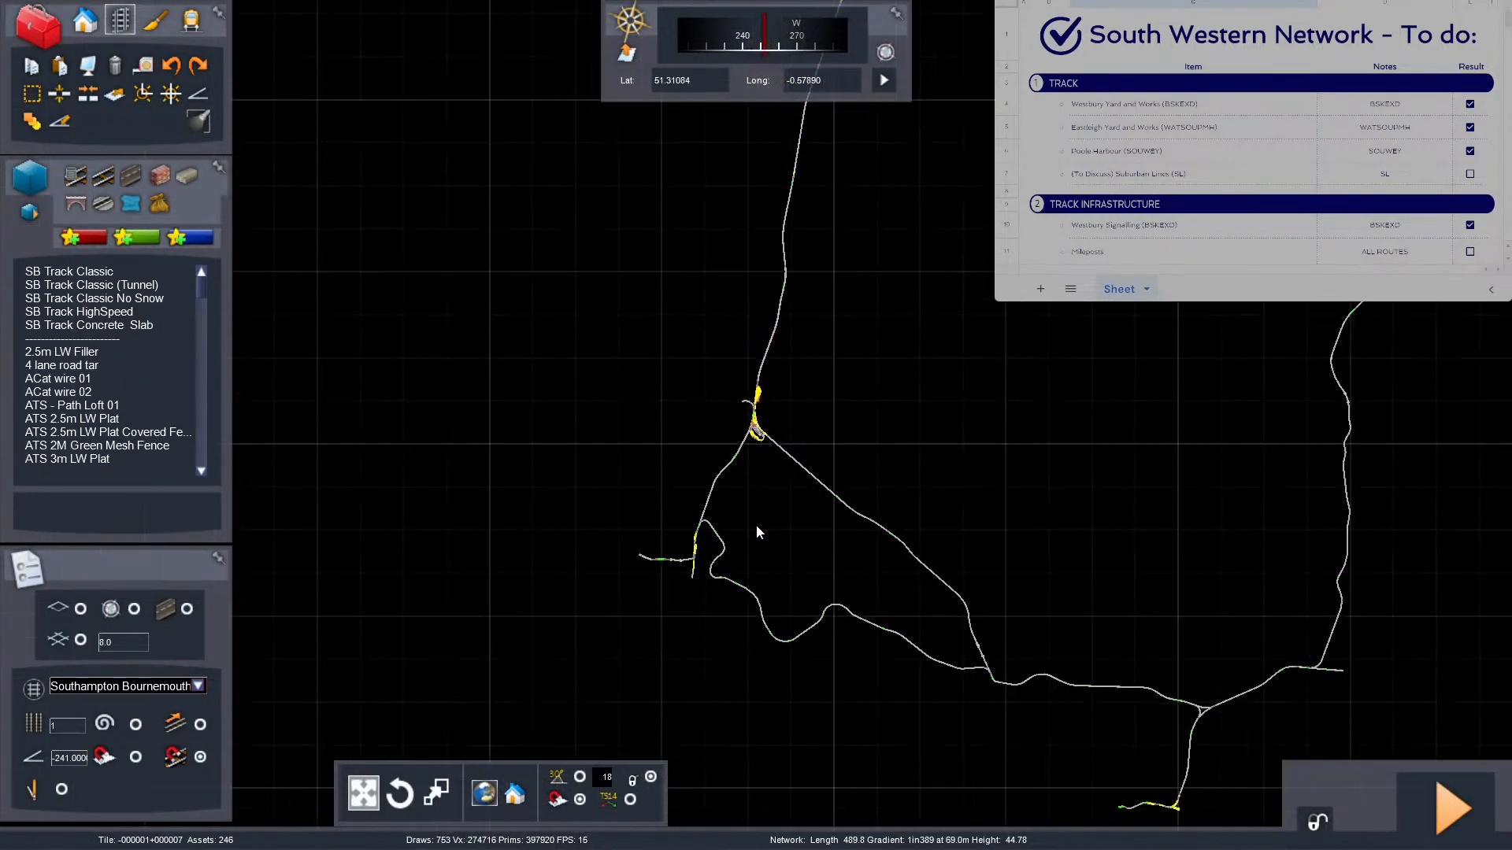
right_click_drag(865, 426, 837, 453)
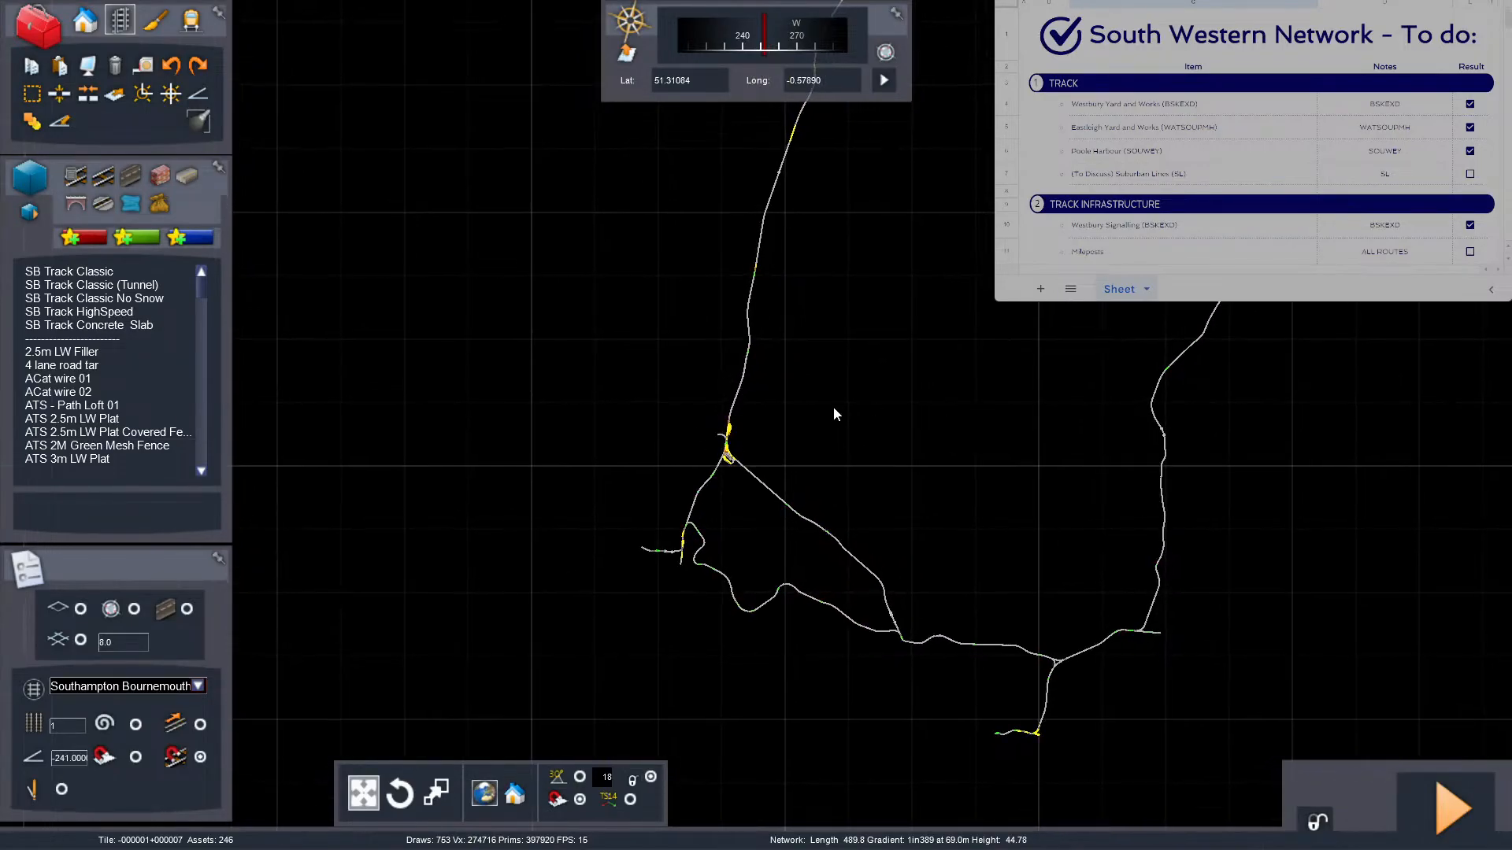
right_click_drag(802, 511, 593, 666)
right_click_drag(1098, 374, 1043, 485)
right_click_drag(902, 316, 658, 477)
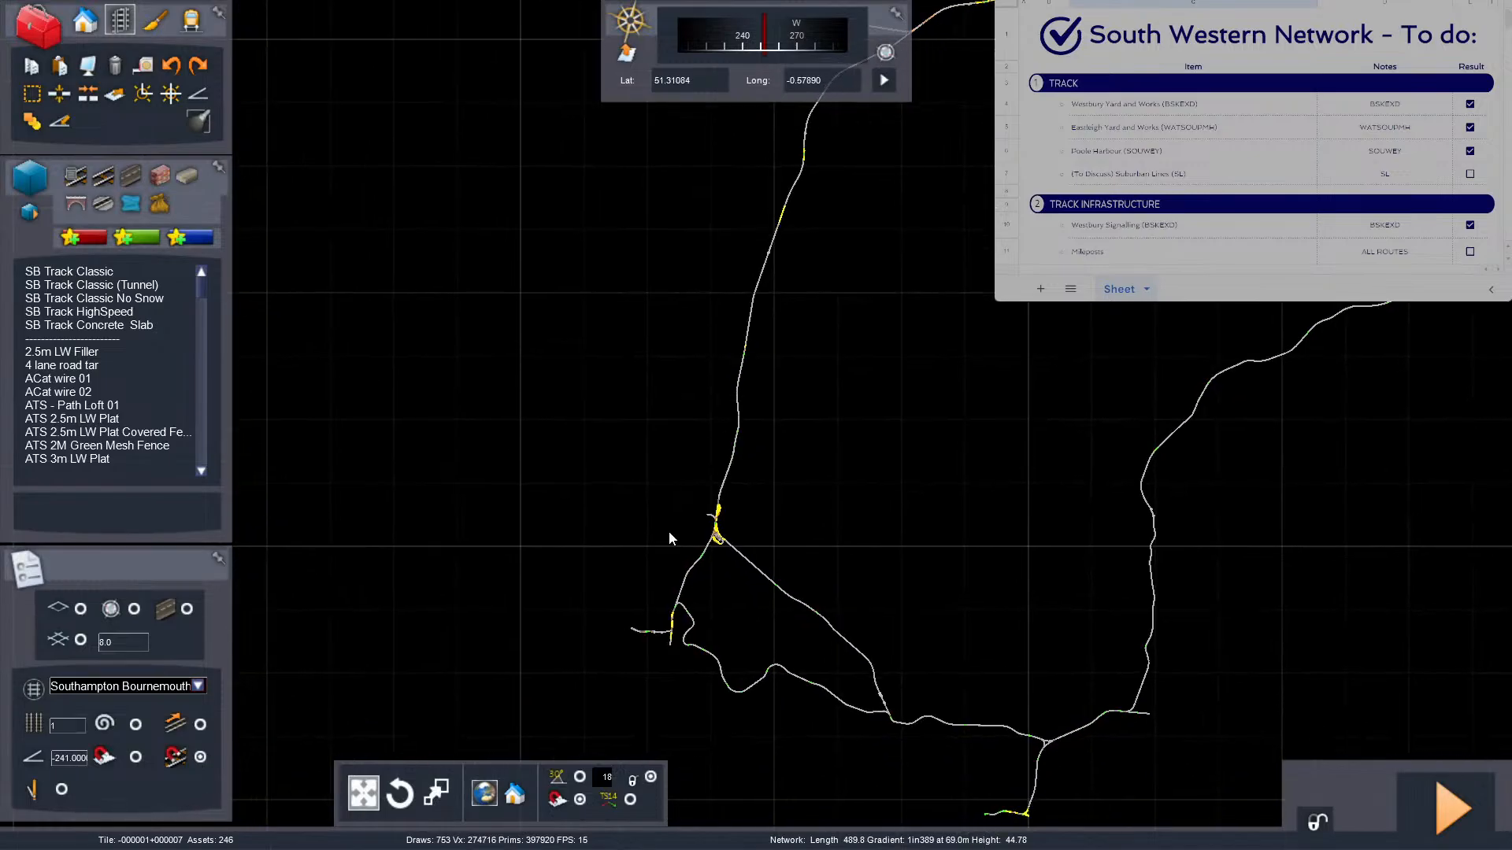
Move the camera to the Eastleigh depot via the 2D map and examine its marked sidings in 3D.
scroll(730, 561, "up", 5)
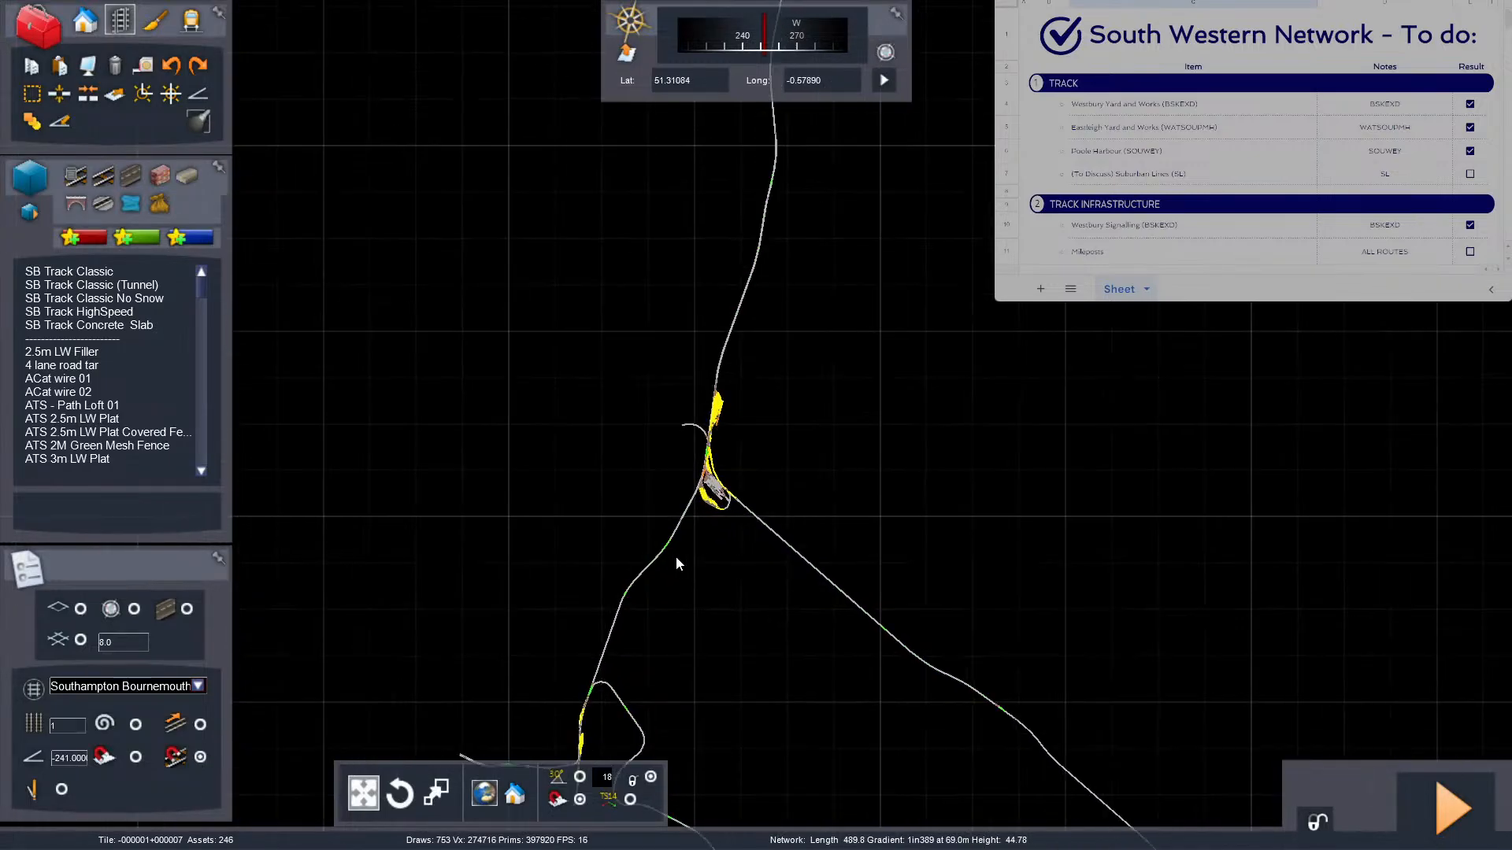
scroll(776, 460, "up", 6)
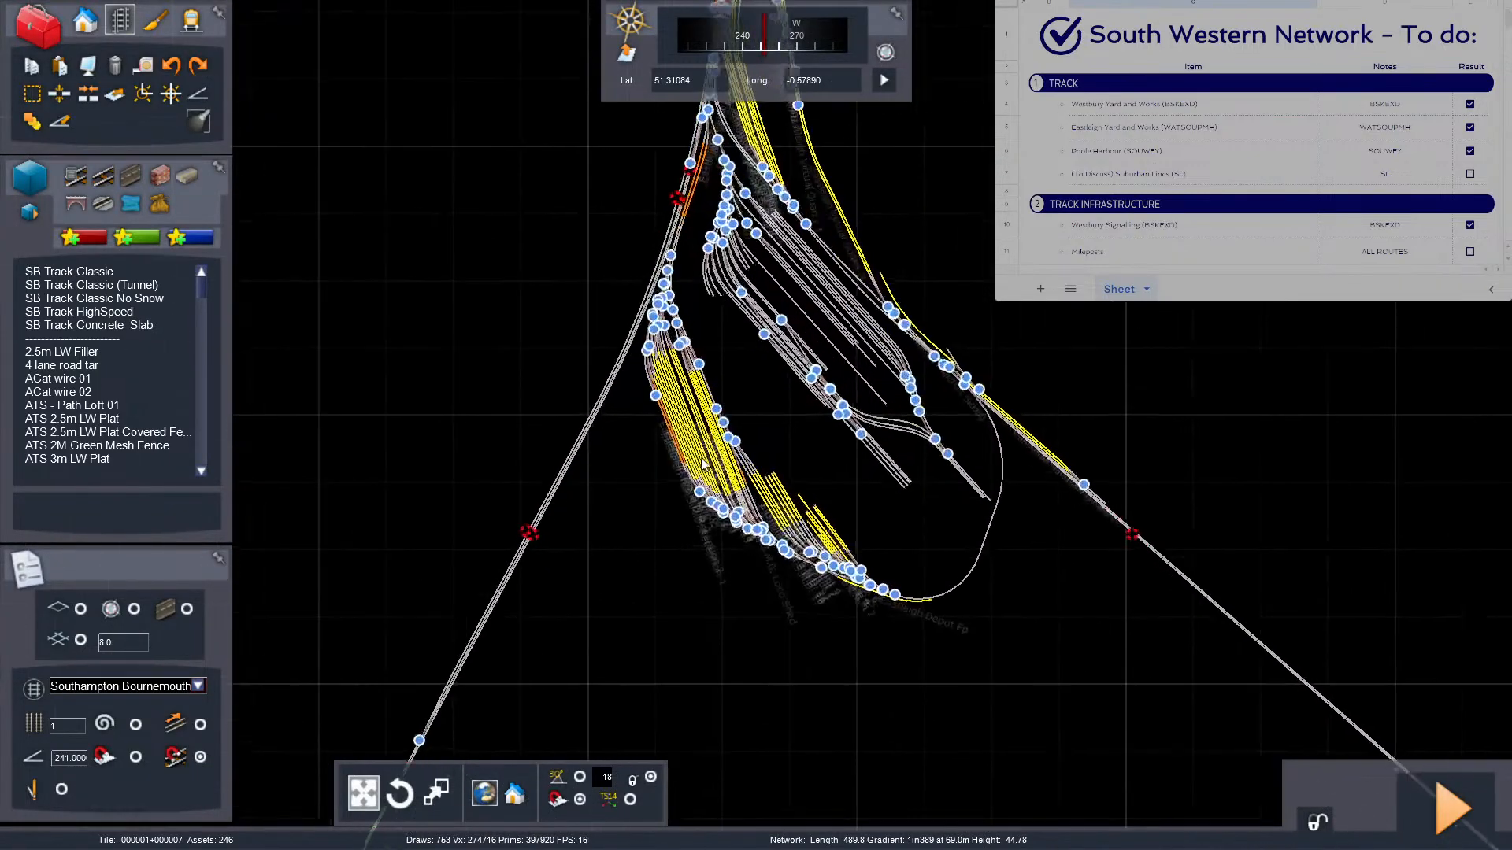
key("Left")
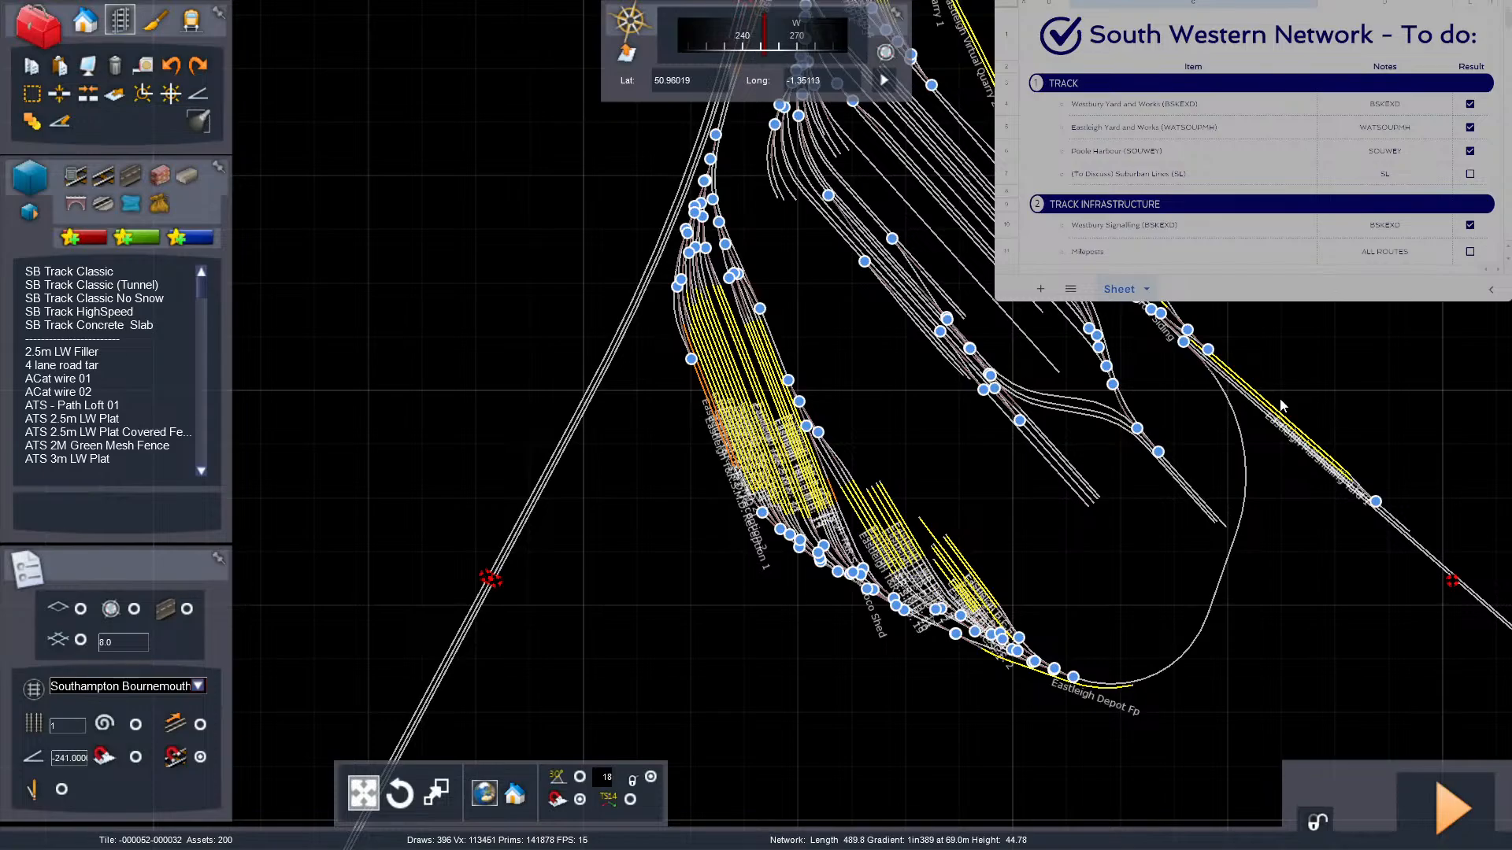
key("9")
right_click_drag(976, 515, 1204, 748)
key("Right")
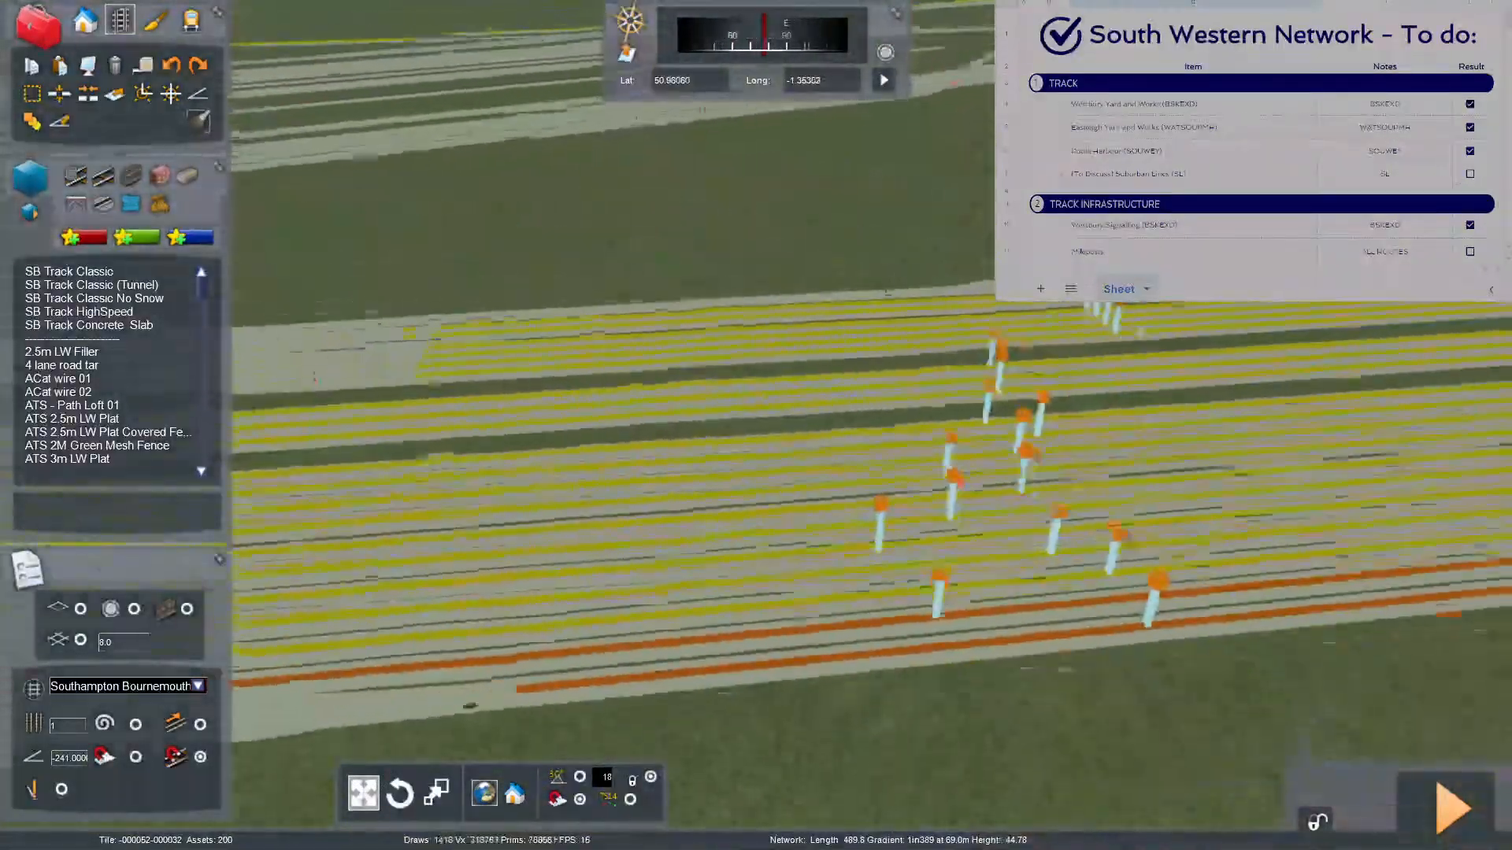
key("Down")
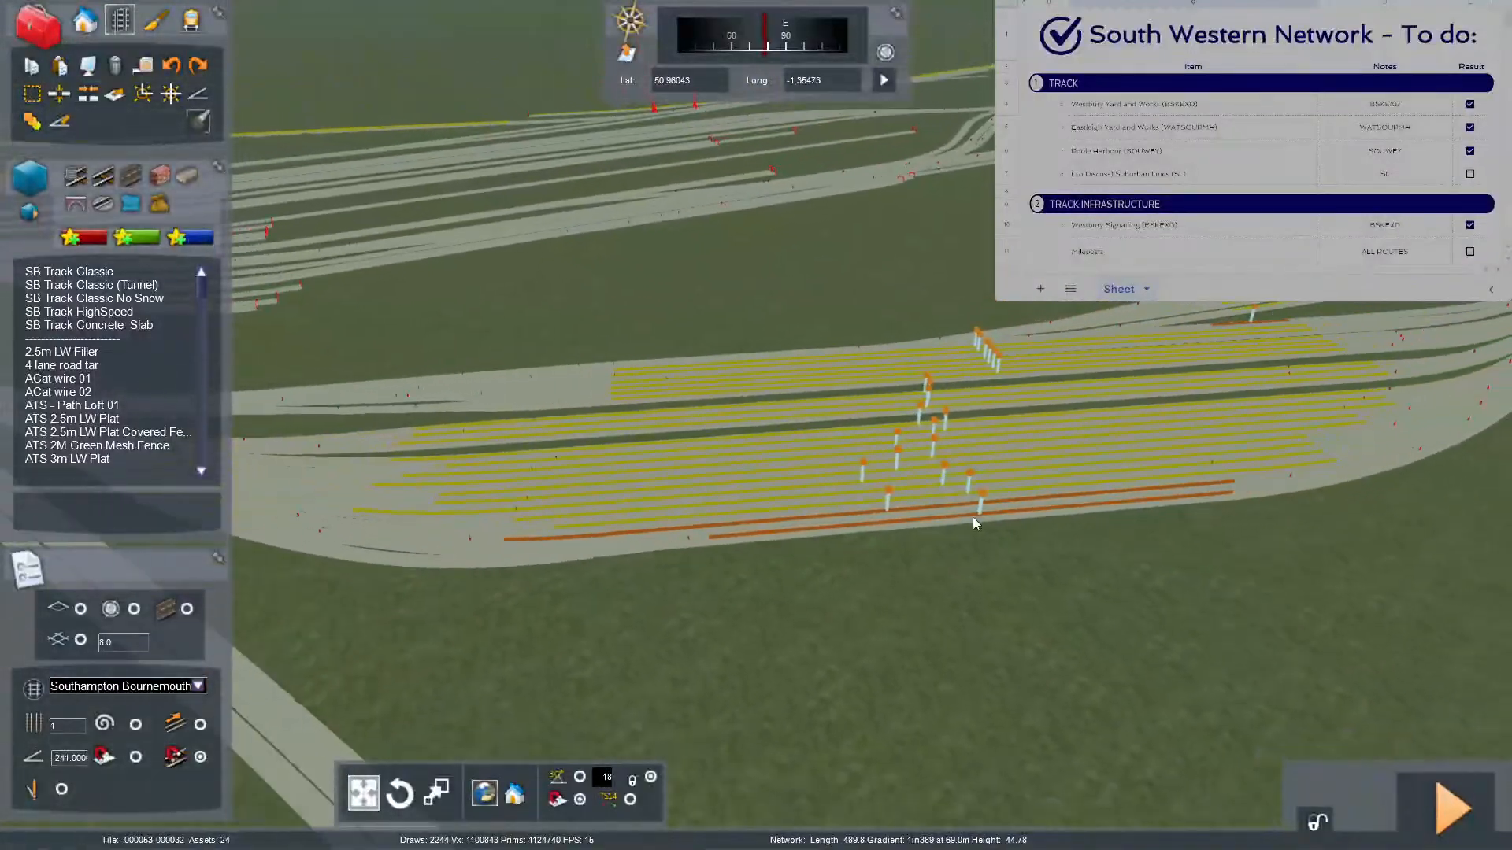
right_click_drag(1019, 581, 1022, 543)
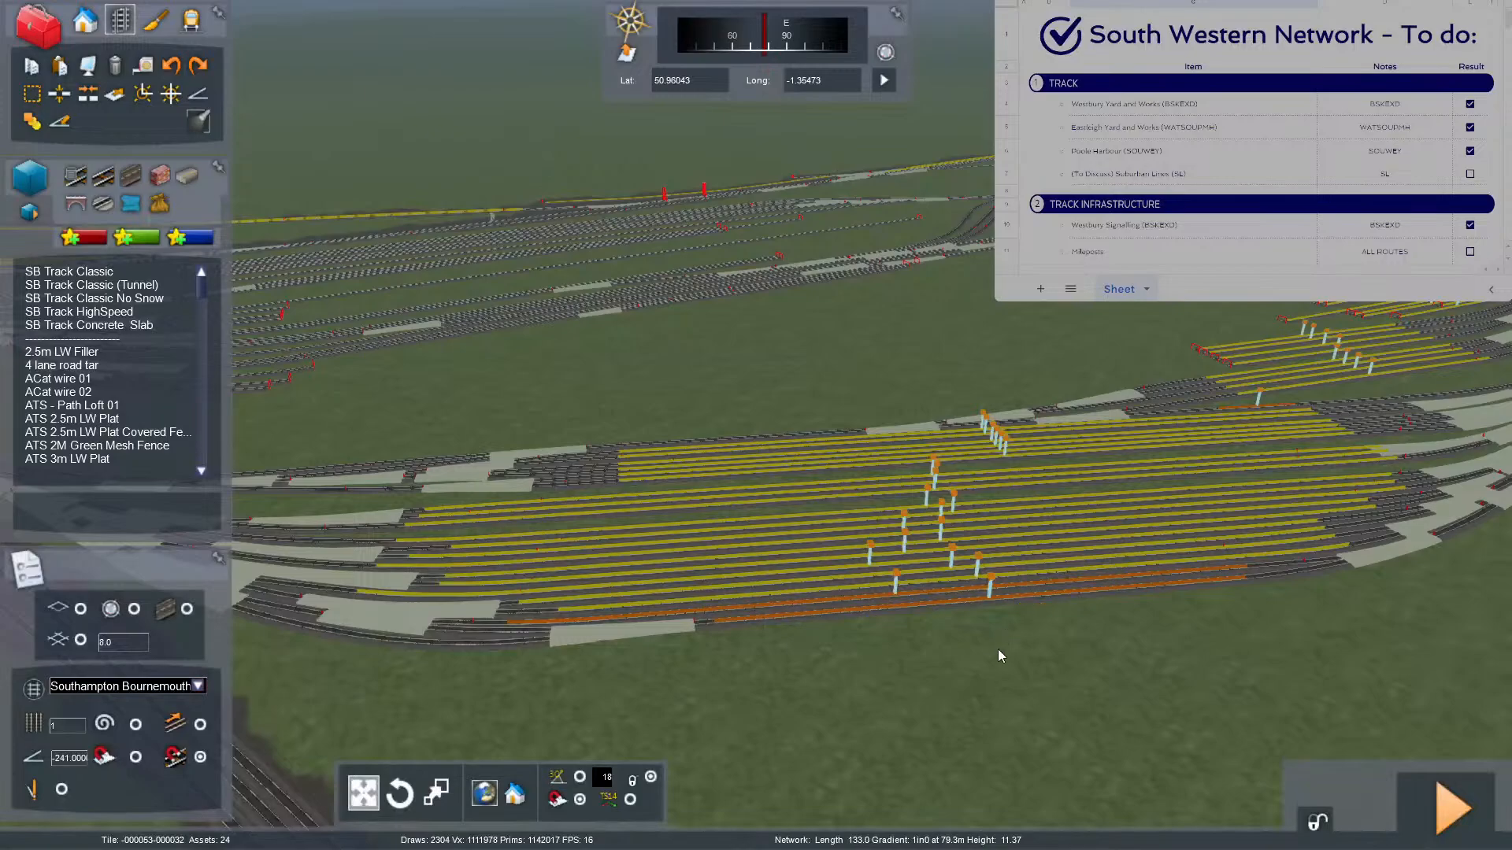
key("space")
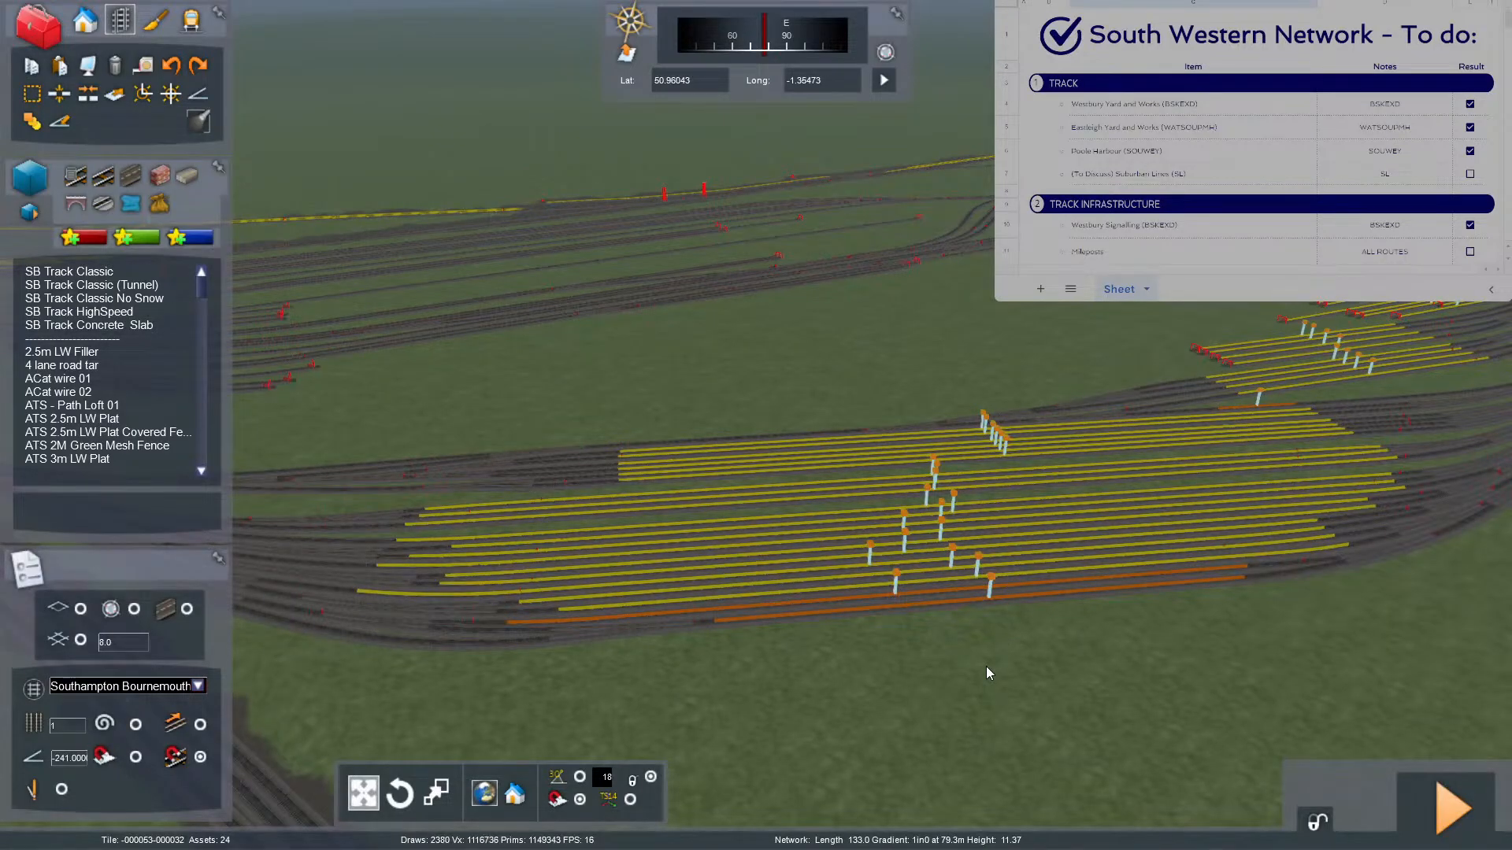
Follow the tracks in 3D from the depot sidings north past the depot entry lines and Eastleigh station to the junction.
right_click_drag(985, 666, 819, 670)
key("Right")
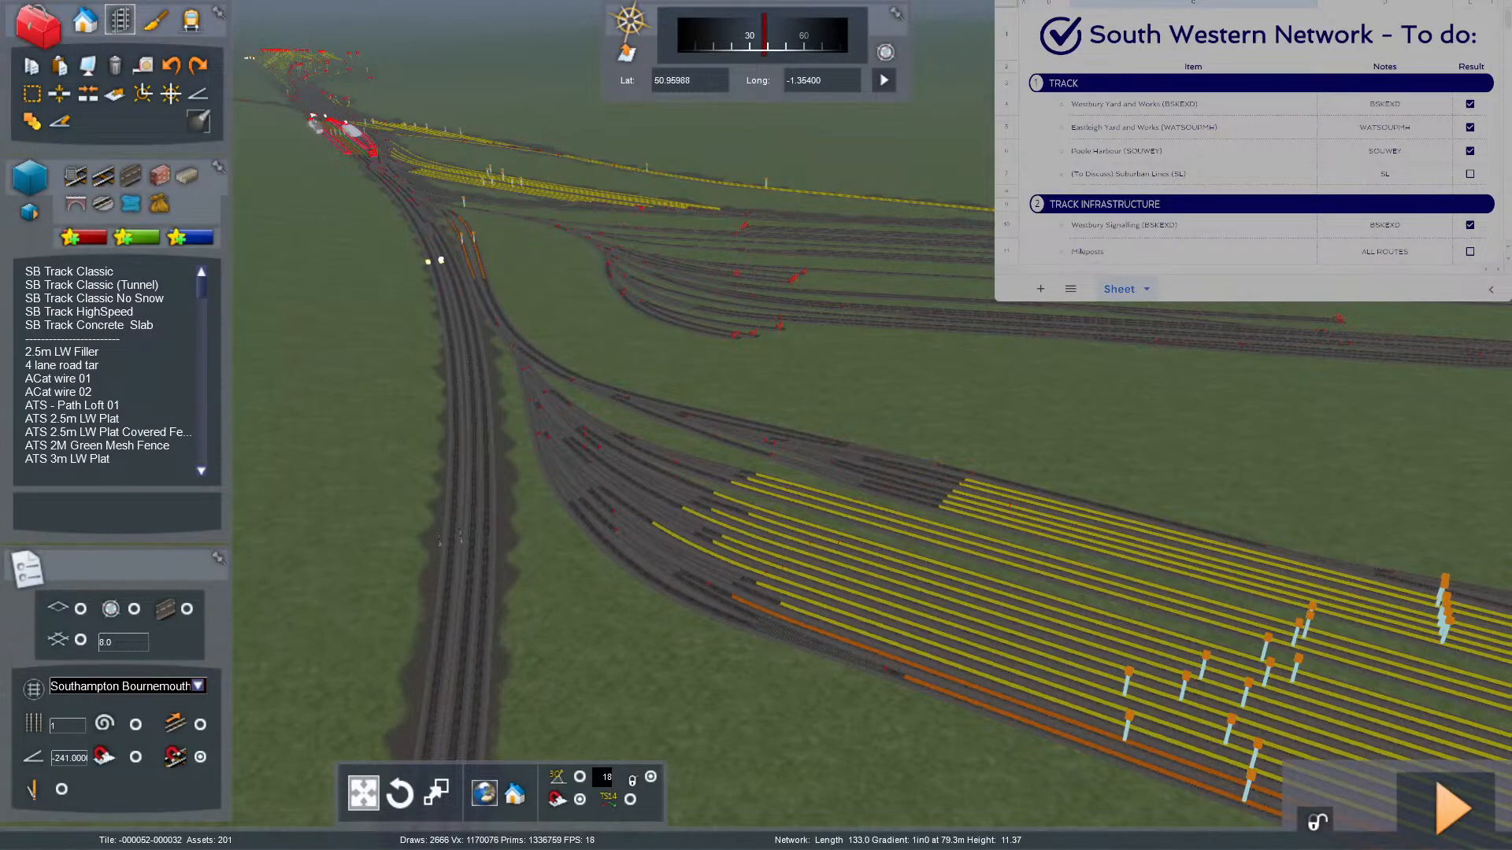
key("Up")
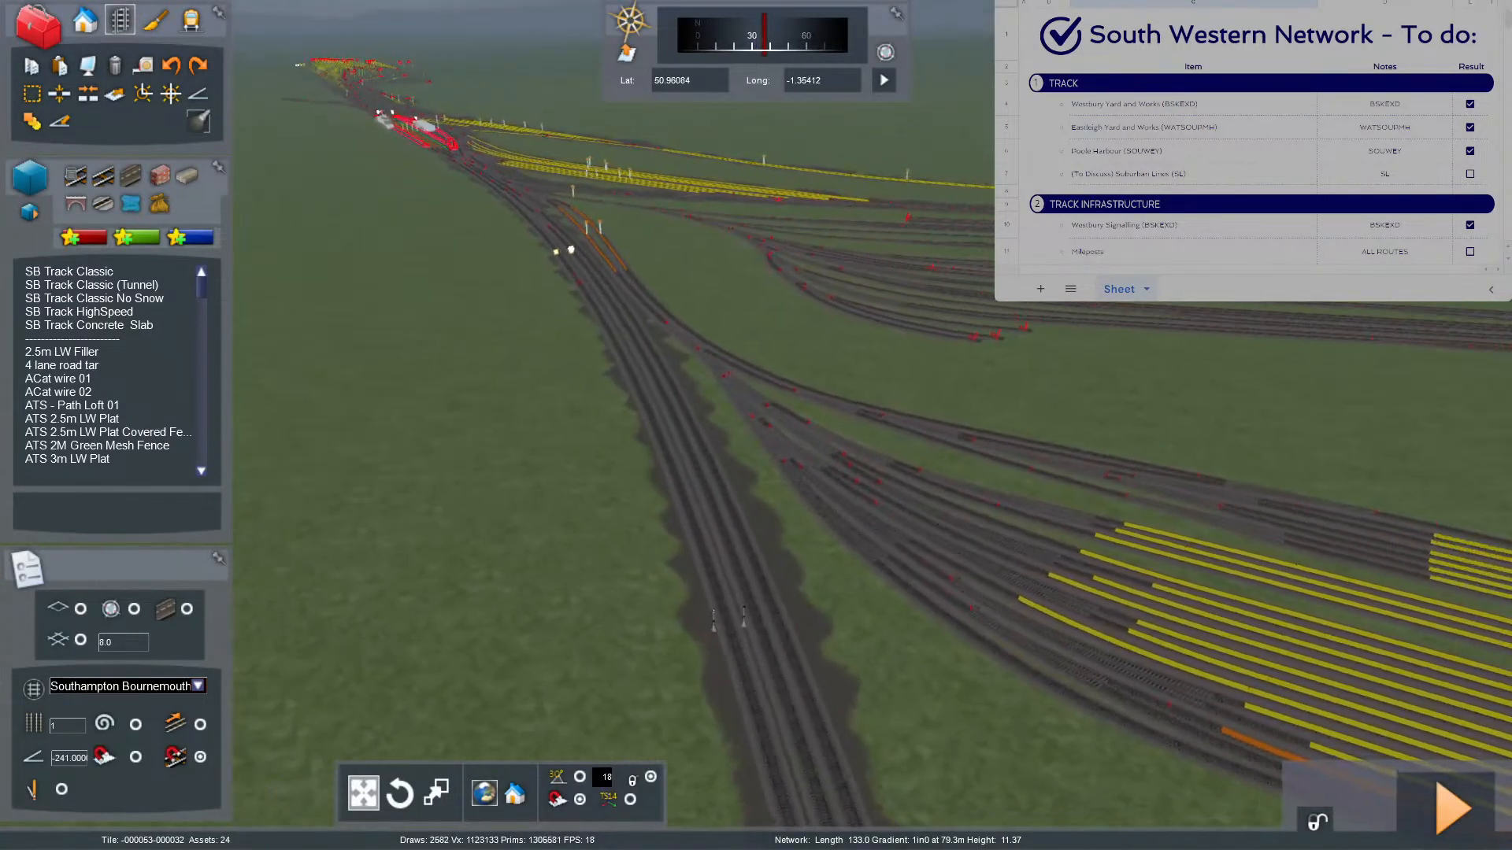
key("Up")
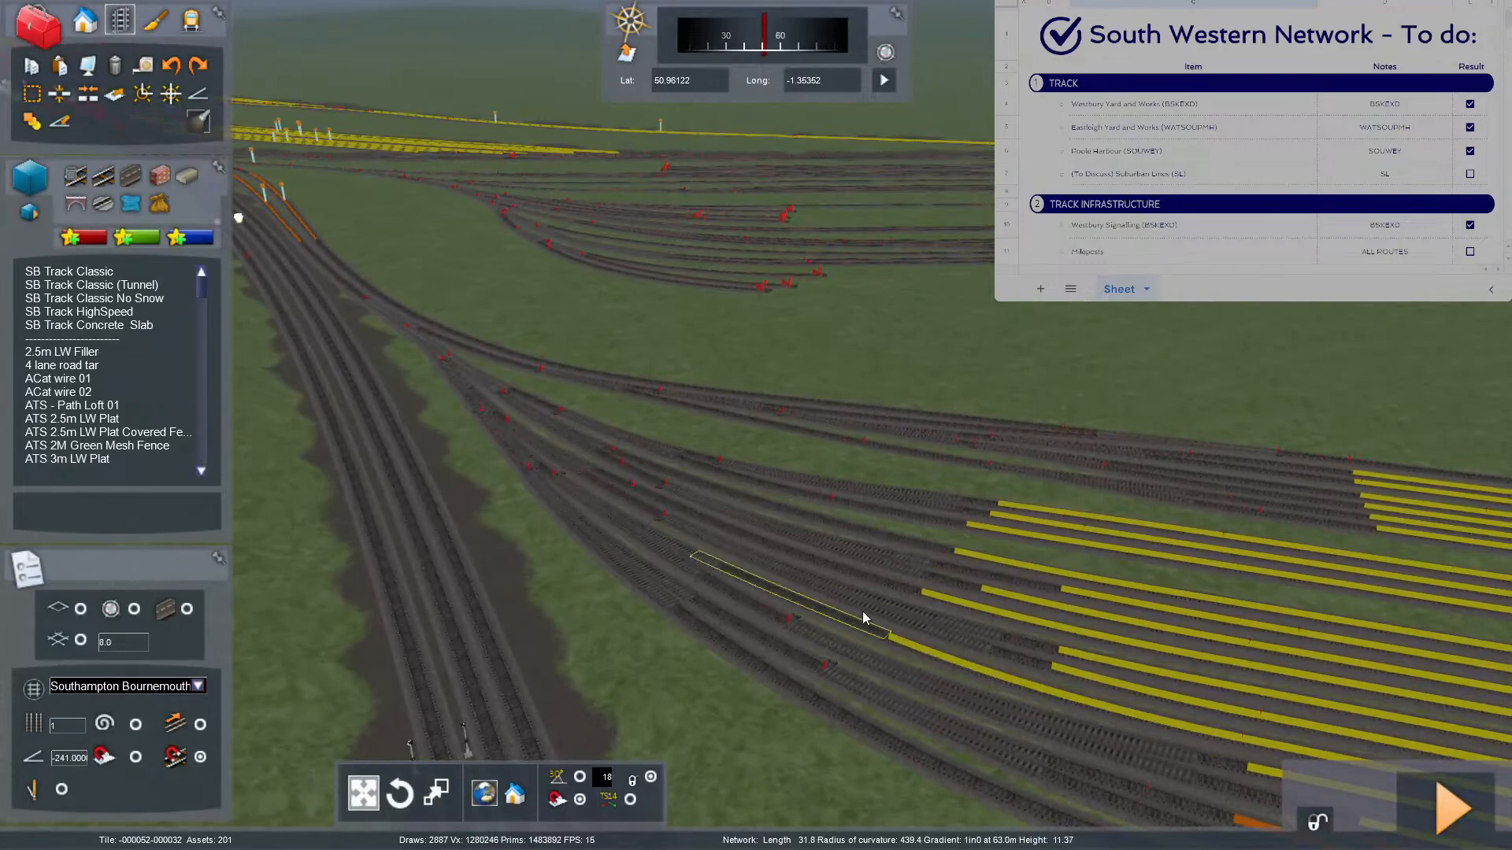
key("Up")
right_click_drag(862, 611, 709, 544)
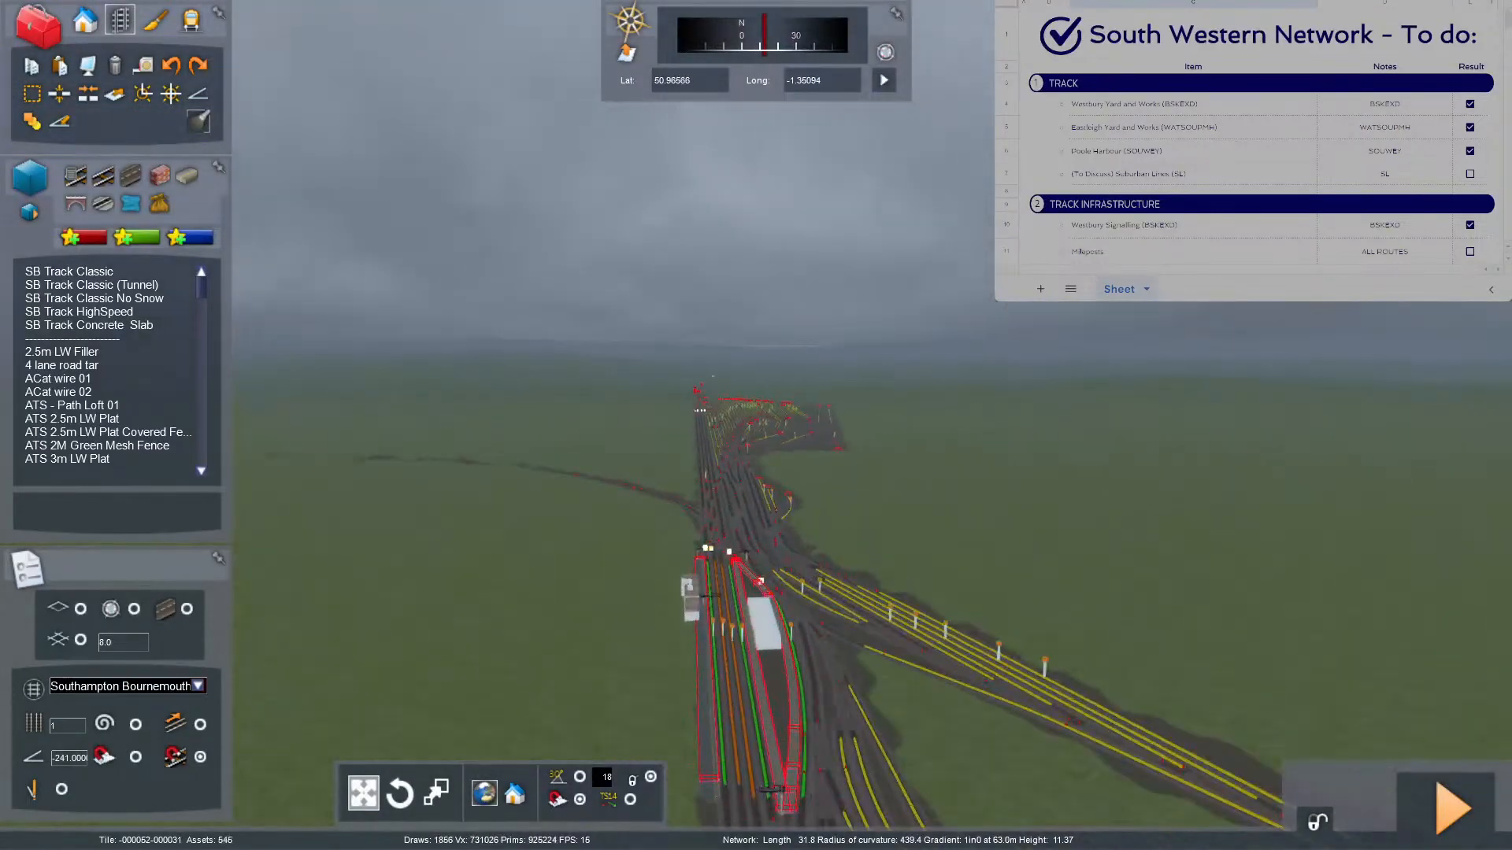
scroll(855, 551, "up", 10)
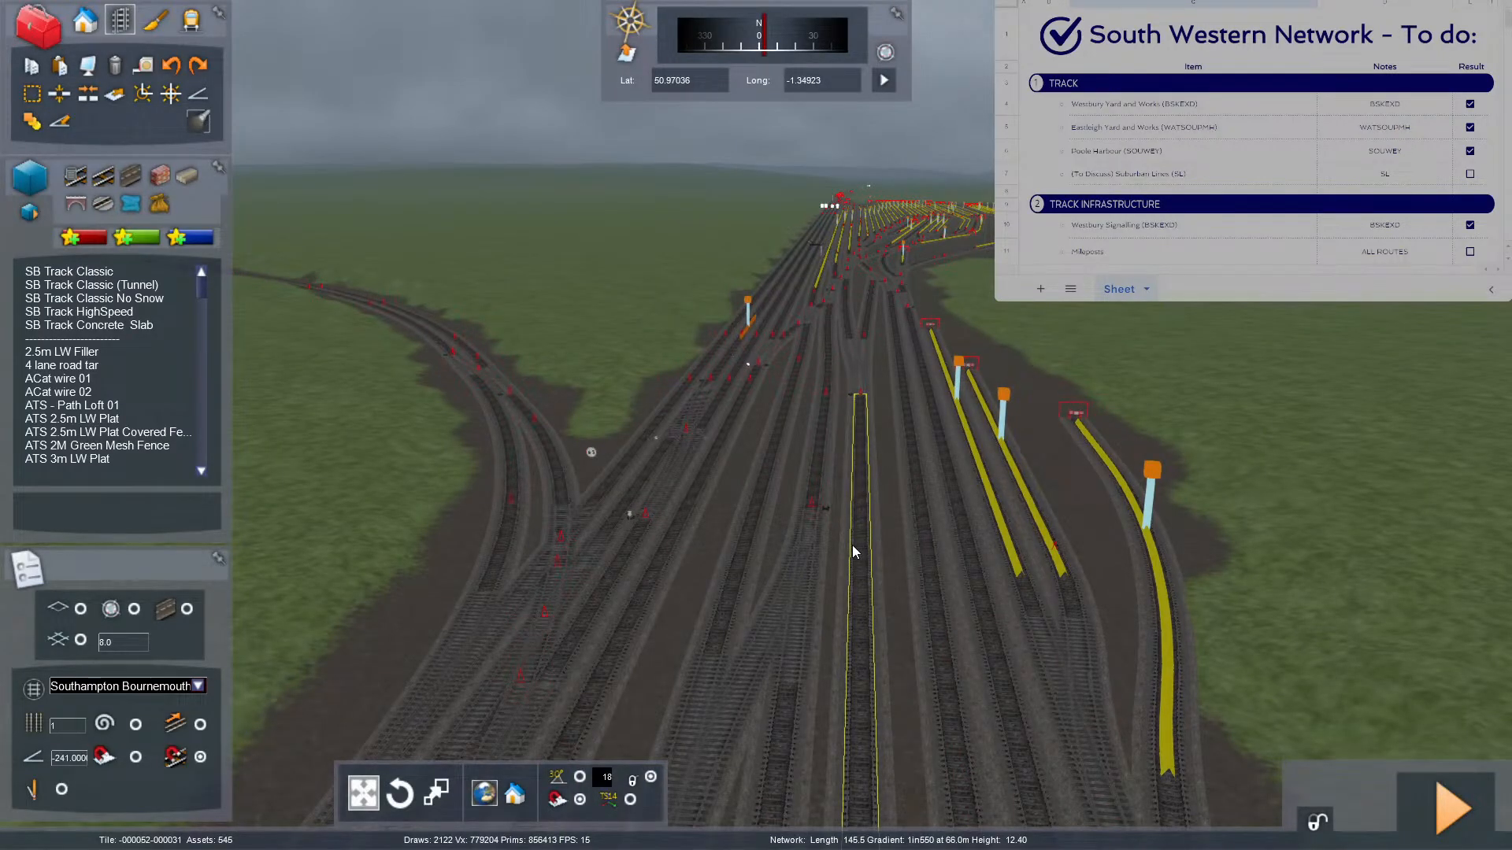
Inspect the Eastleigh junction and northern sidings in 3D, and view the yard and works layout from above.
right_click_drag(866, 679, 881, 561)
key("Up")
key("Up")
right_click_drag(803, 600, 1239, 650)
key("Up")
key("Up")
key("Down")
key("Down")
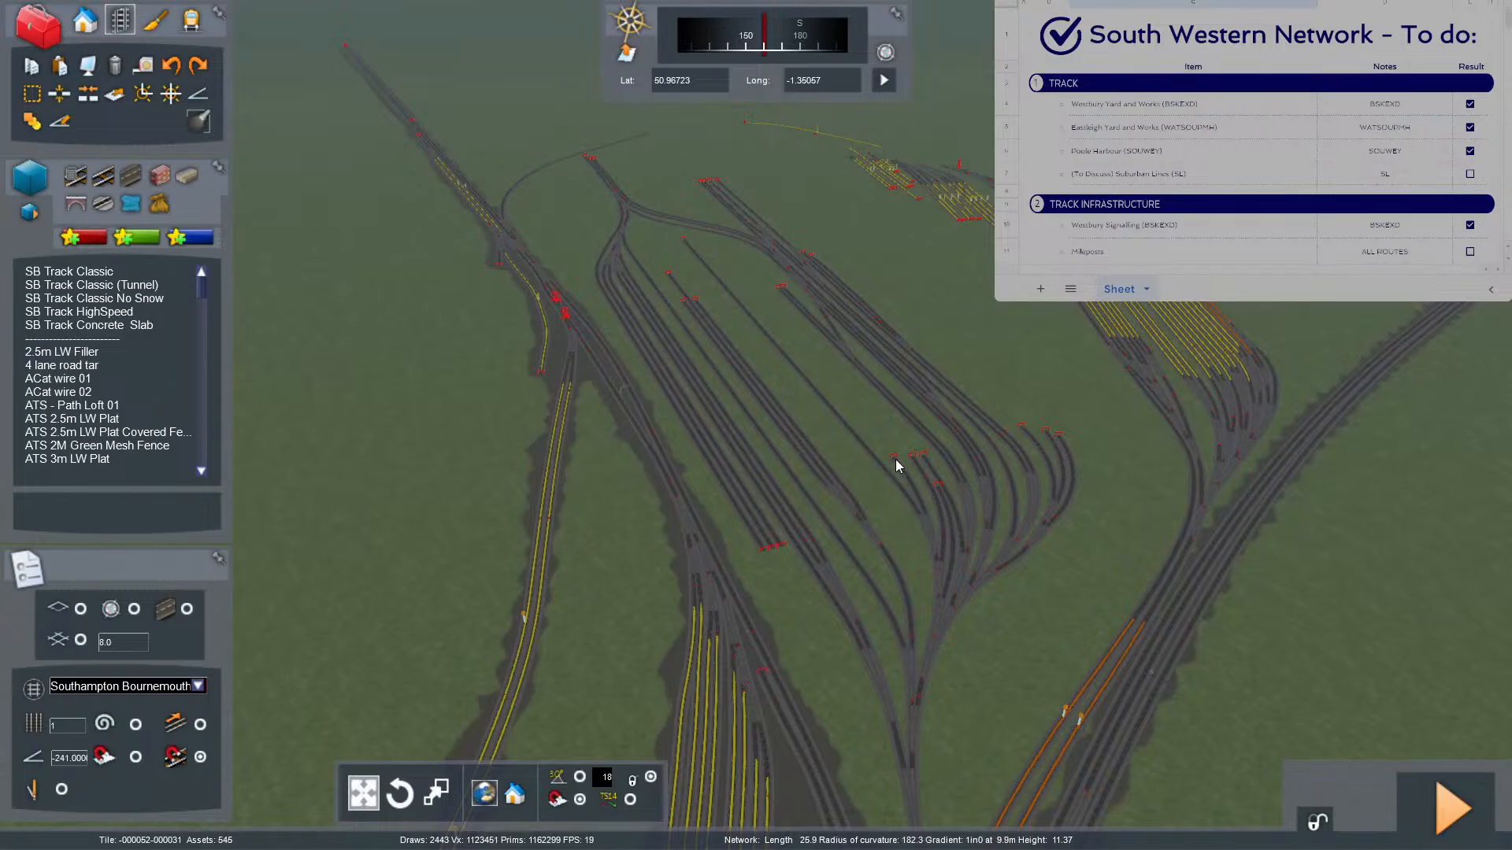
mouse_move(1055, 385)
right_mouse_down()
mouse_move(1058, 425)
mouse_move(1031, 430)
mouse_move(1068, 386)
right_mouse_up()
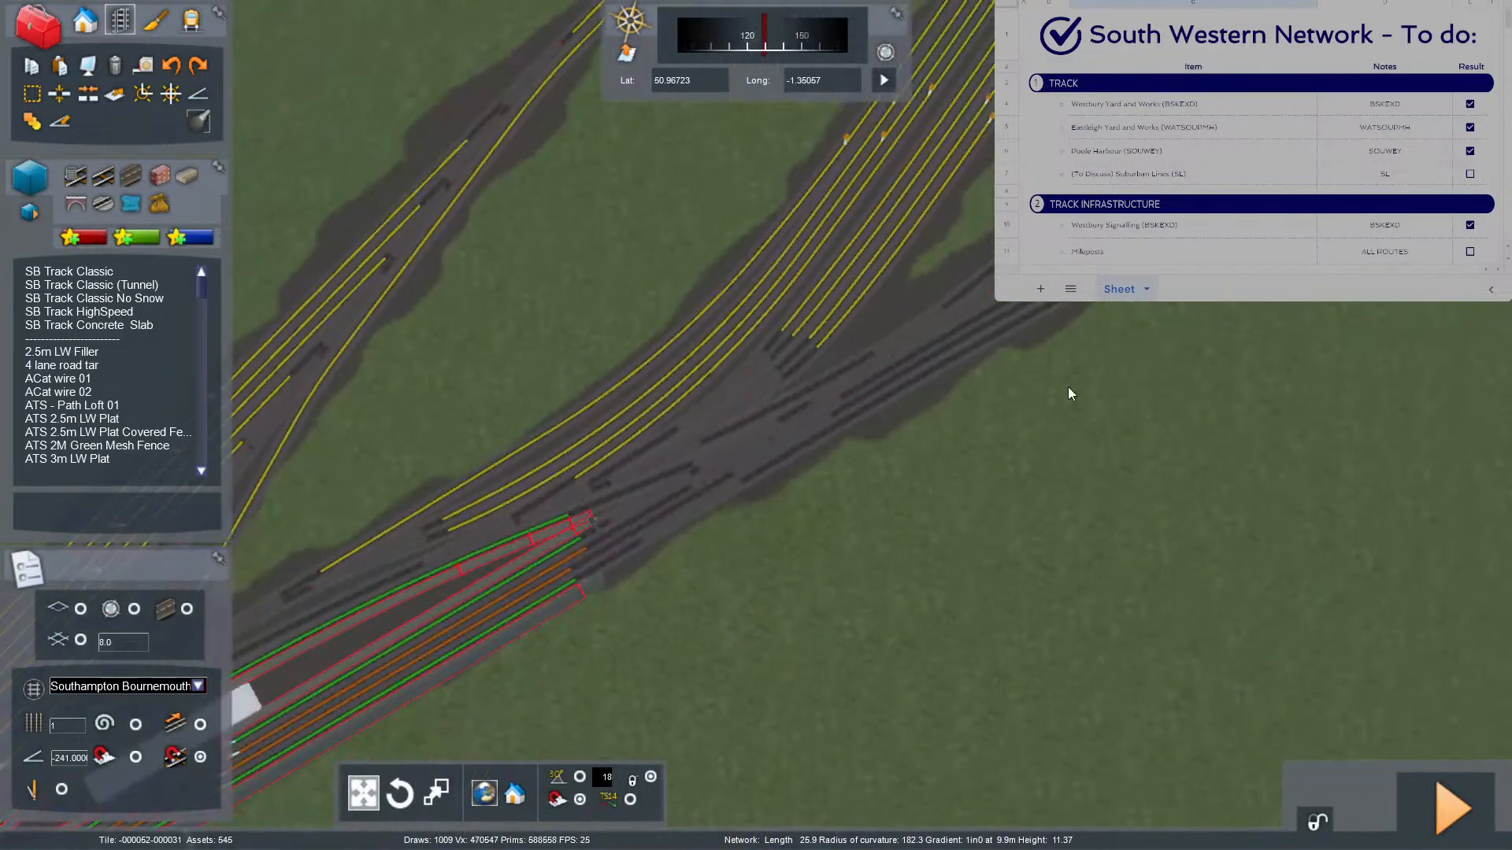
Examine the labelled Eastleigh T&R.S.M.D., LWR Depot and D.C.S. sidings on the 2D map.
key("9")
scroll(881, 379, "up", 5)
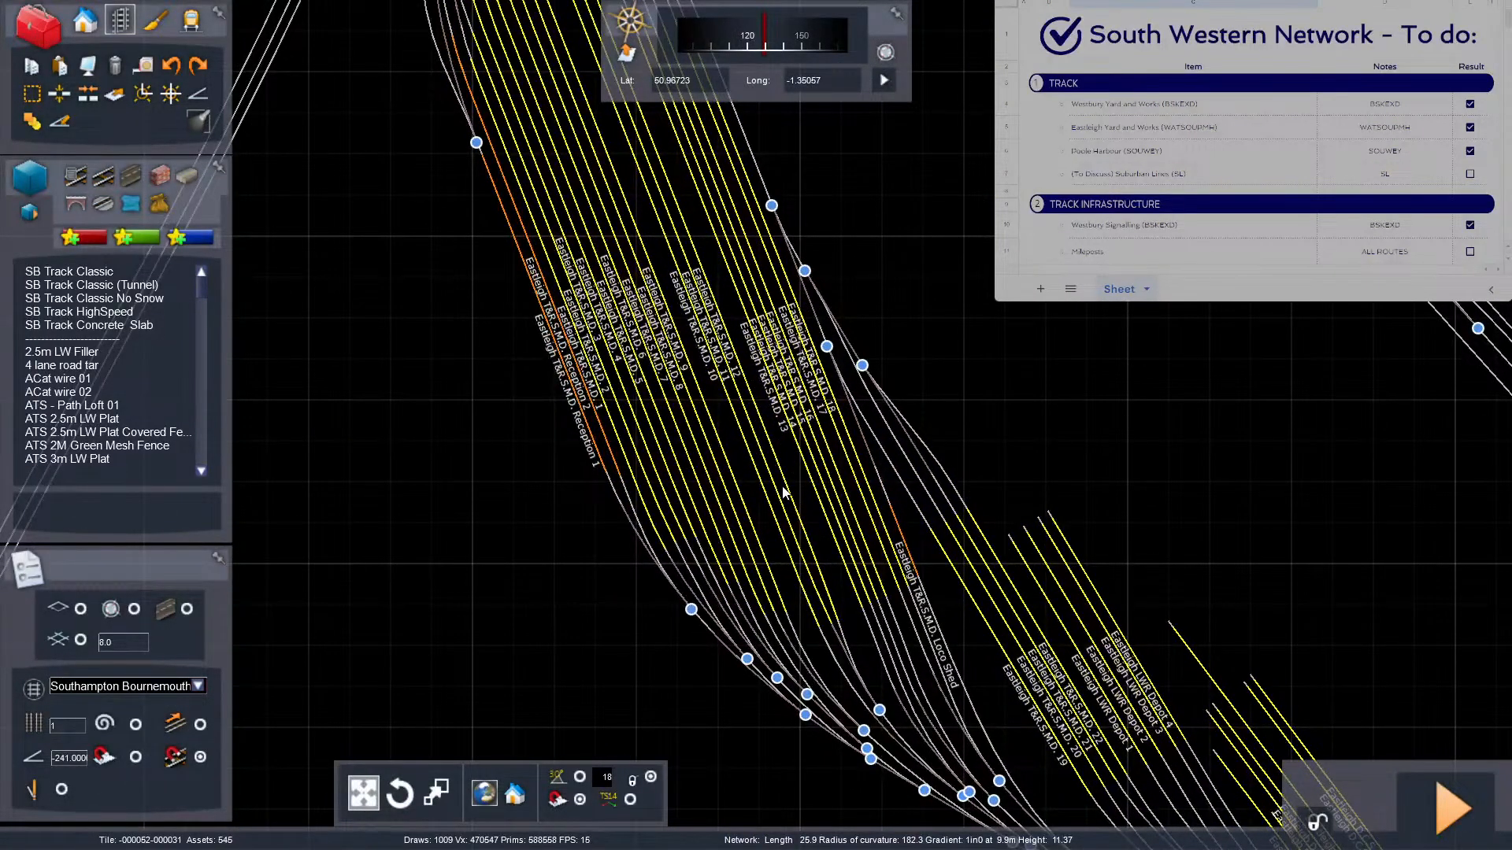
right_click_drag(895, 559, 760, 467)
right_click_drag(873, 600, 660, 482)
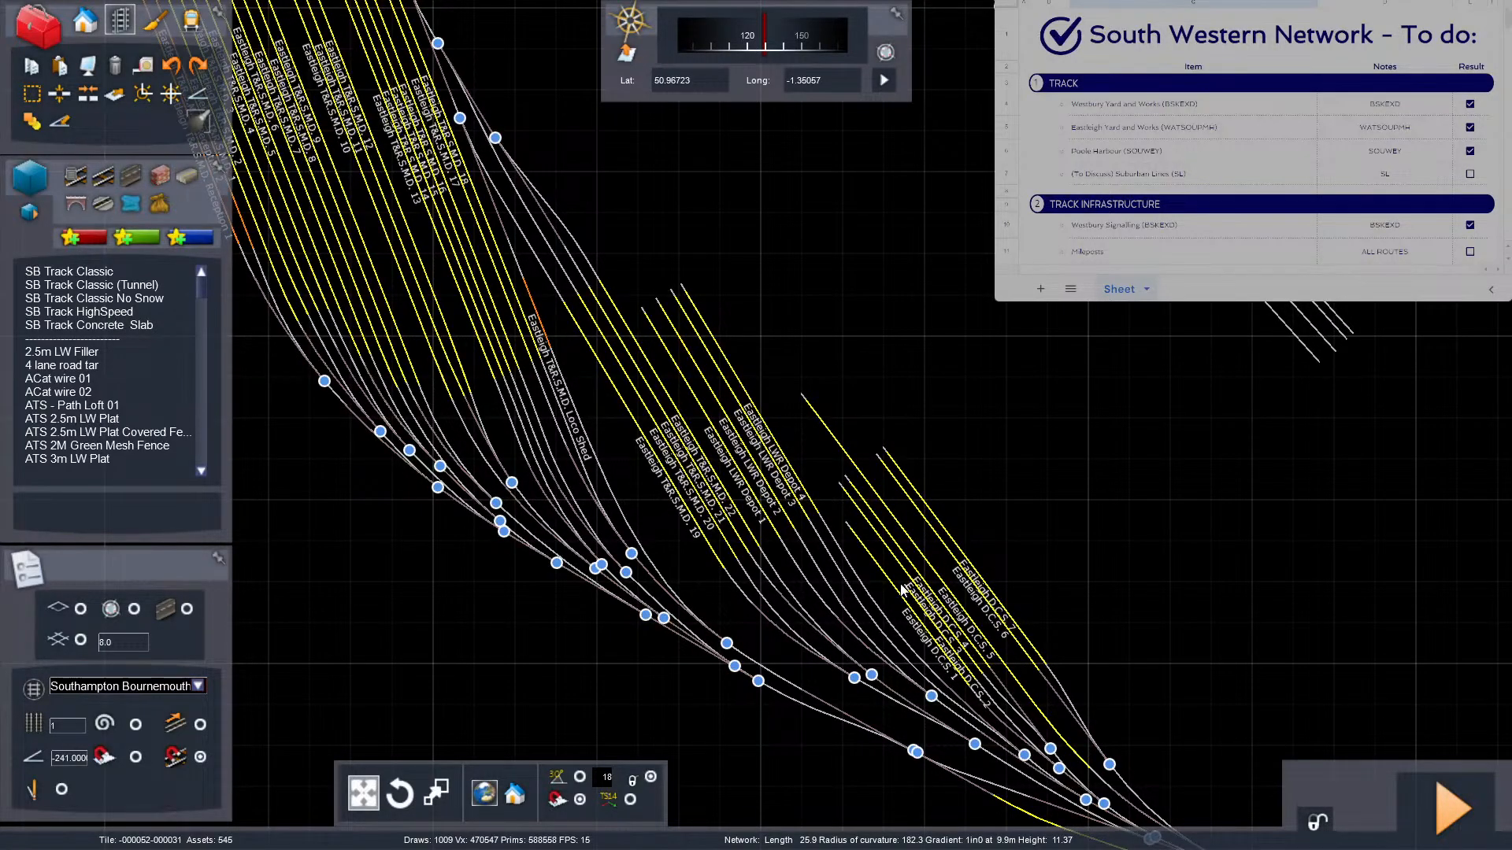
Examine the Eastleigh works tracks, Marcroft Siding and Virtual Quarry lines on the 2D map.
key("Down")
key("Right")
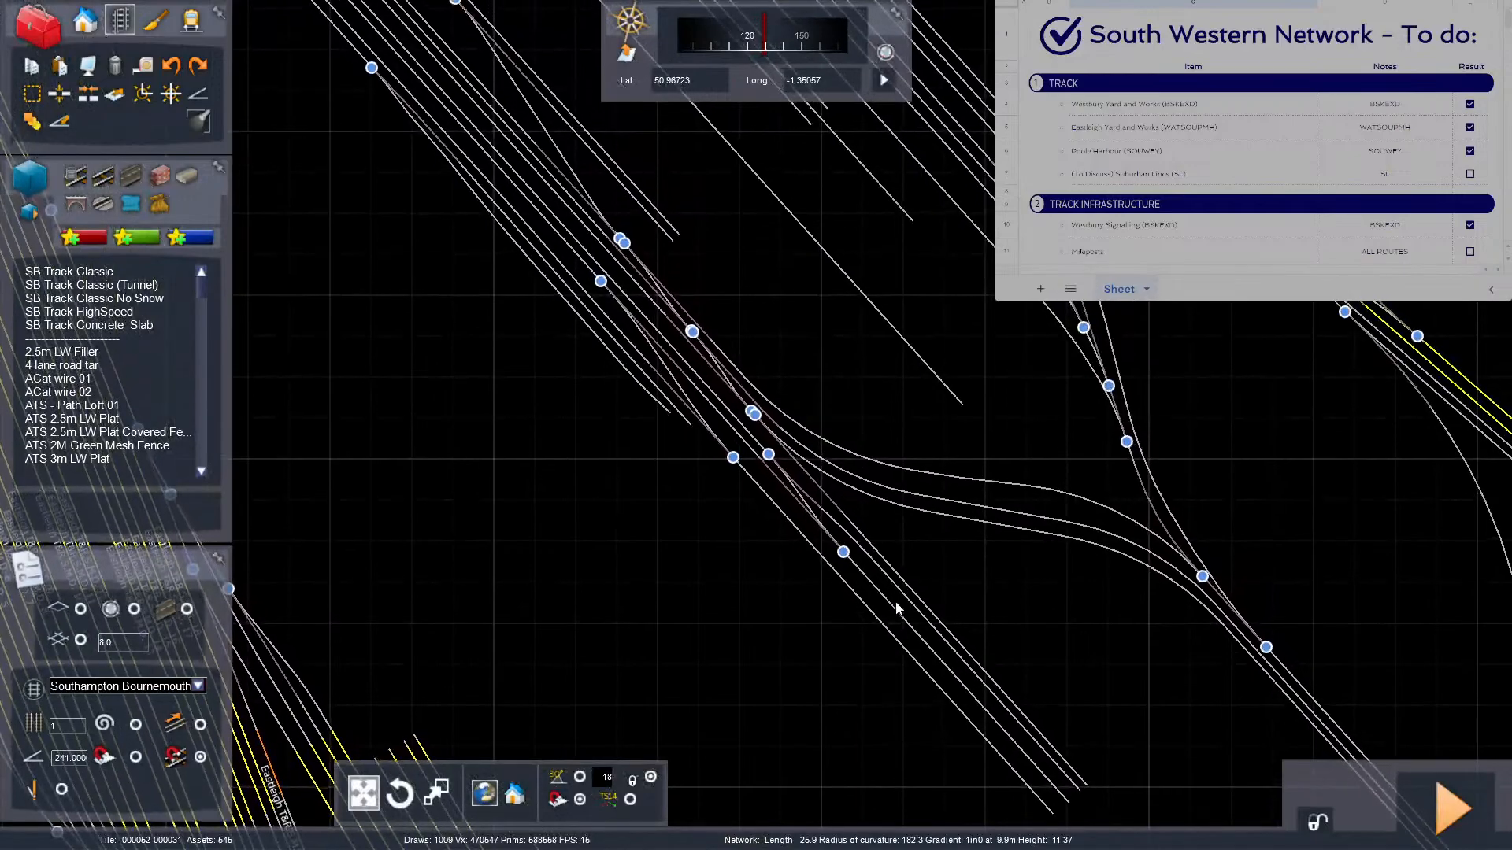
key("Up")
key("Right")
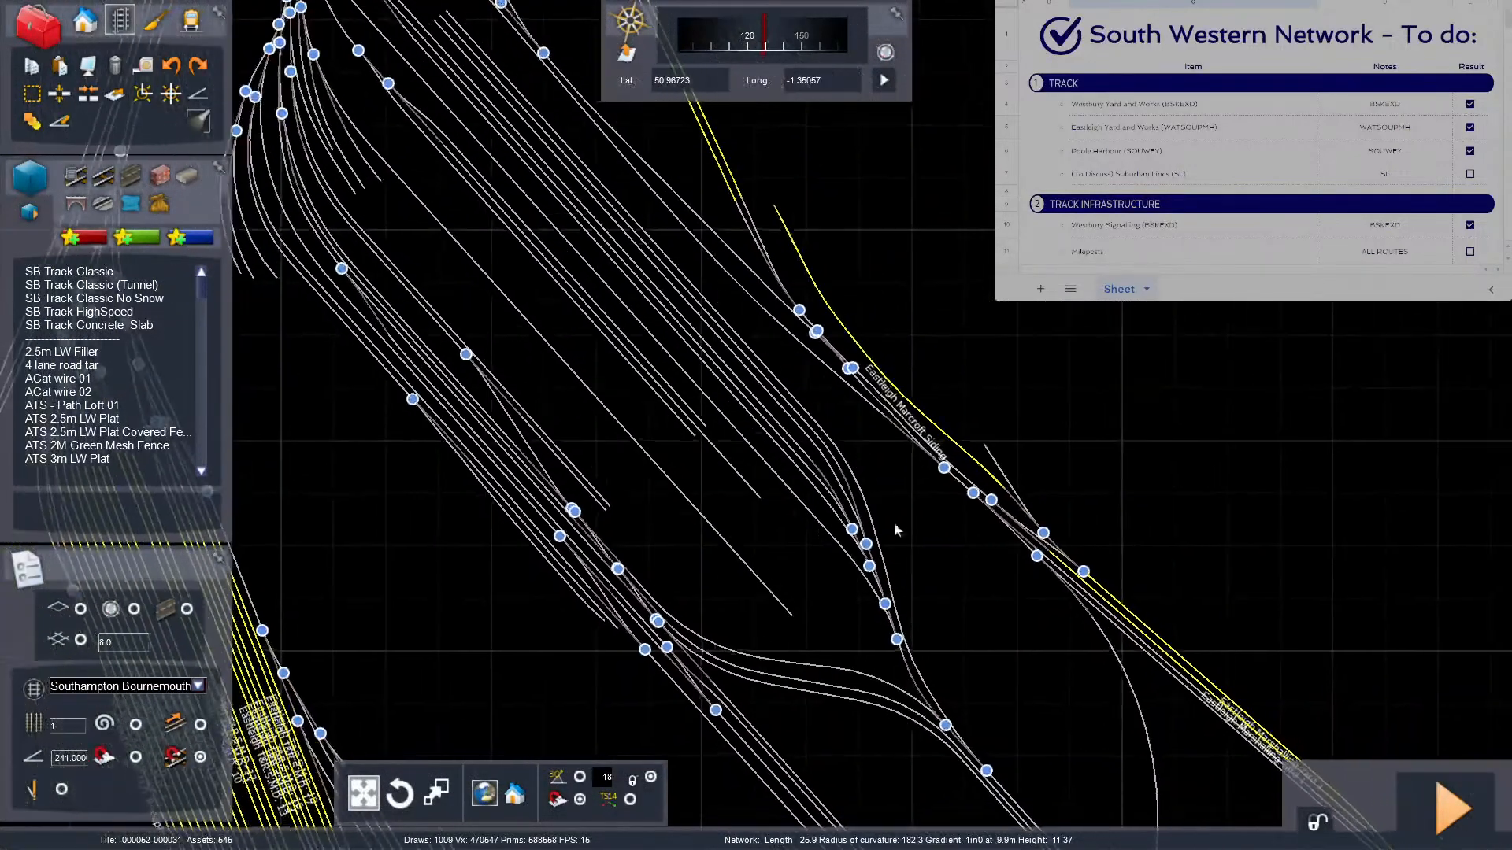
key("Down")
key("Right")
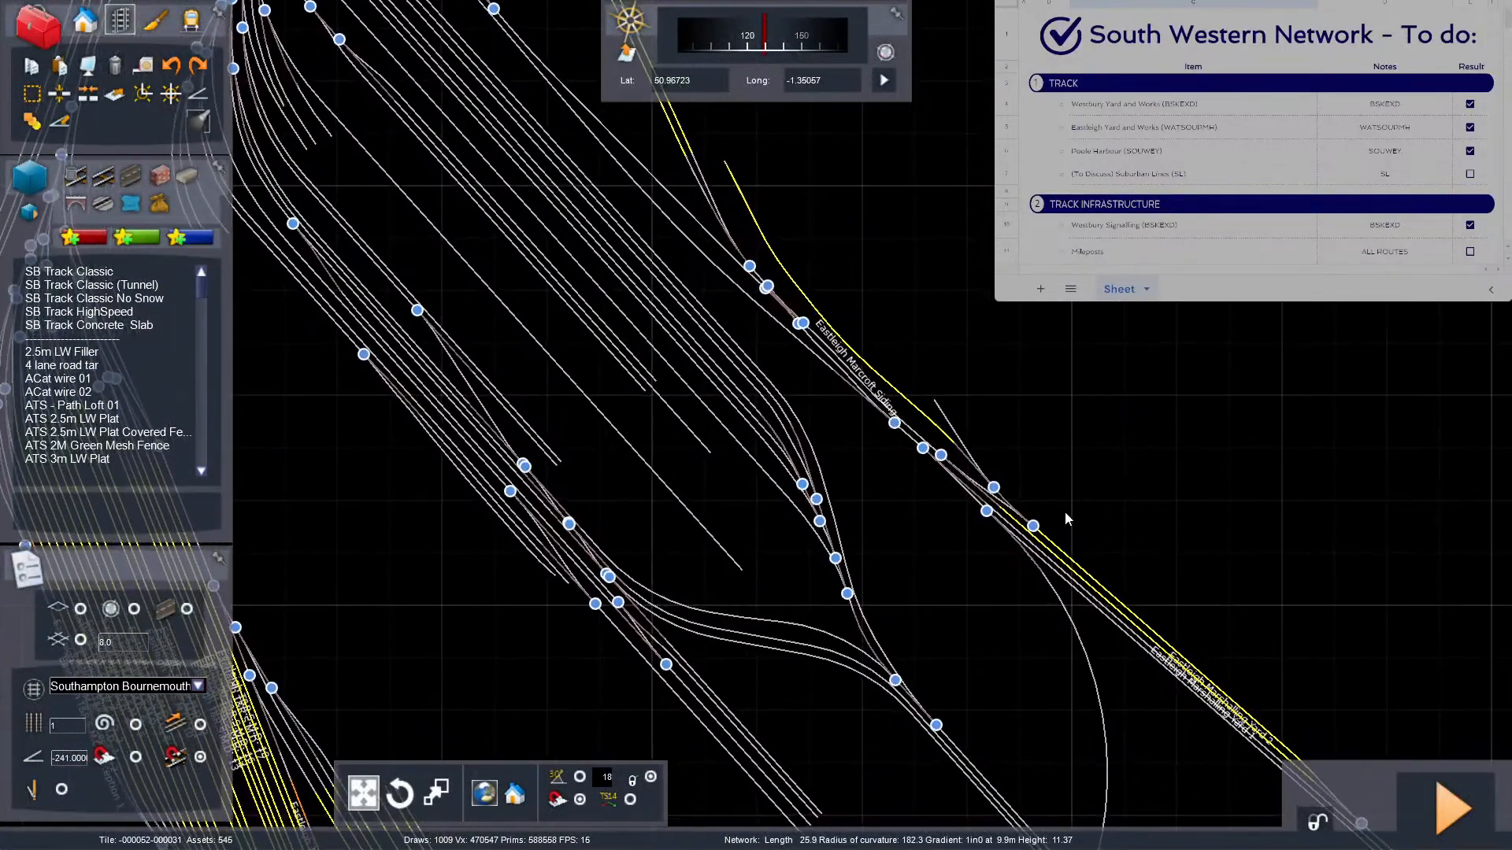
key("Up")
key("Left")
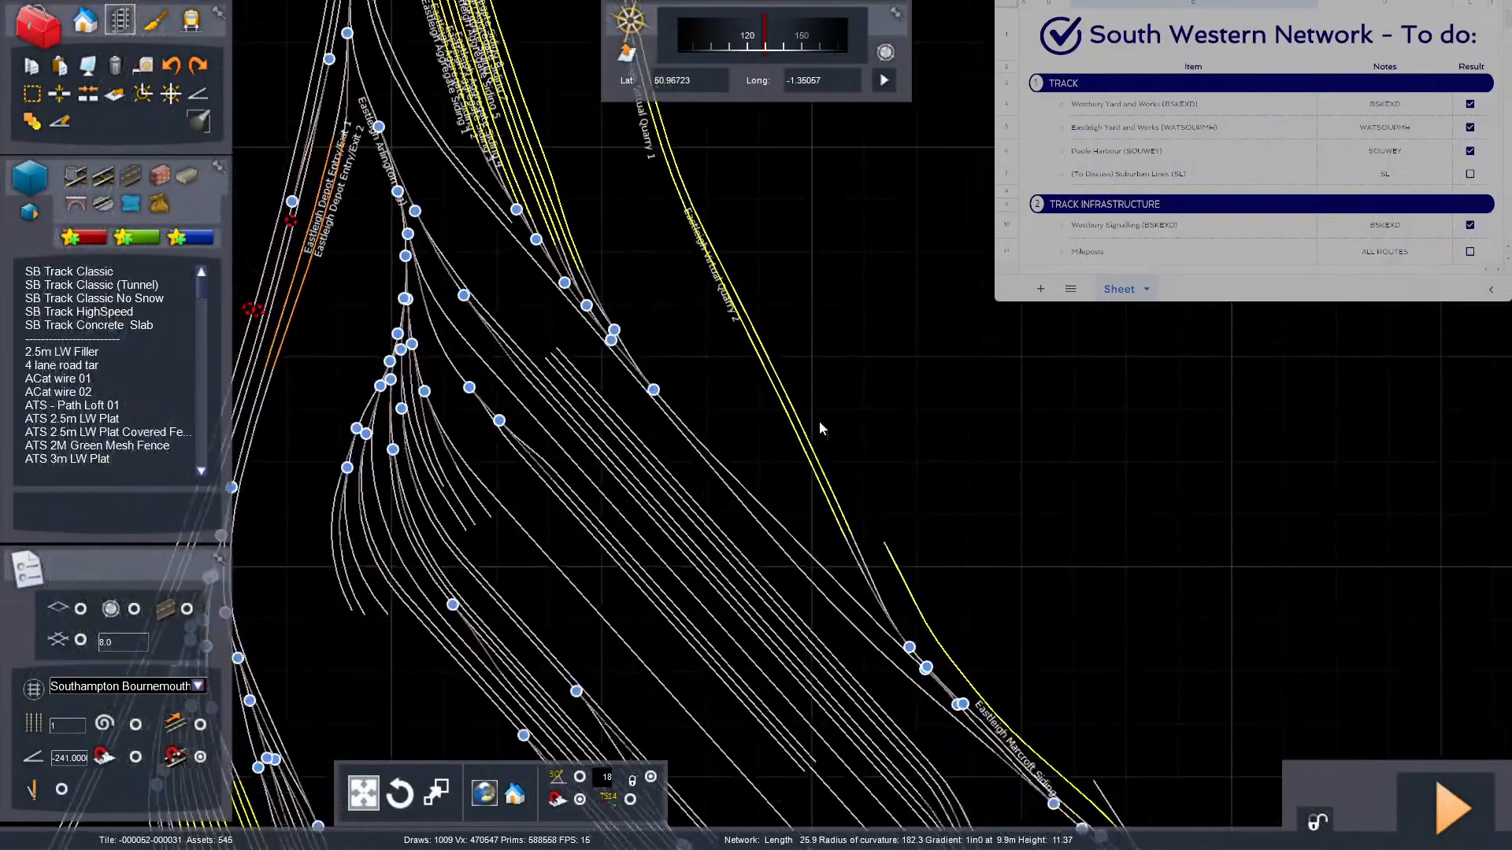
key("Down")
key("Right")
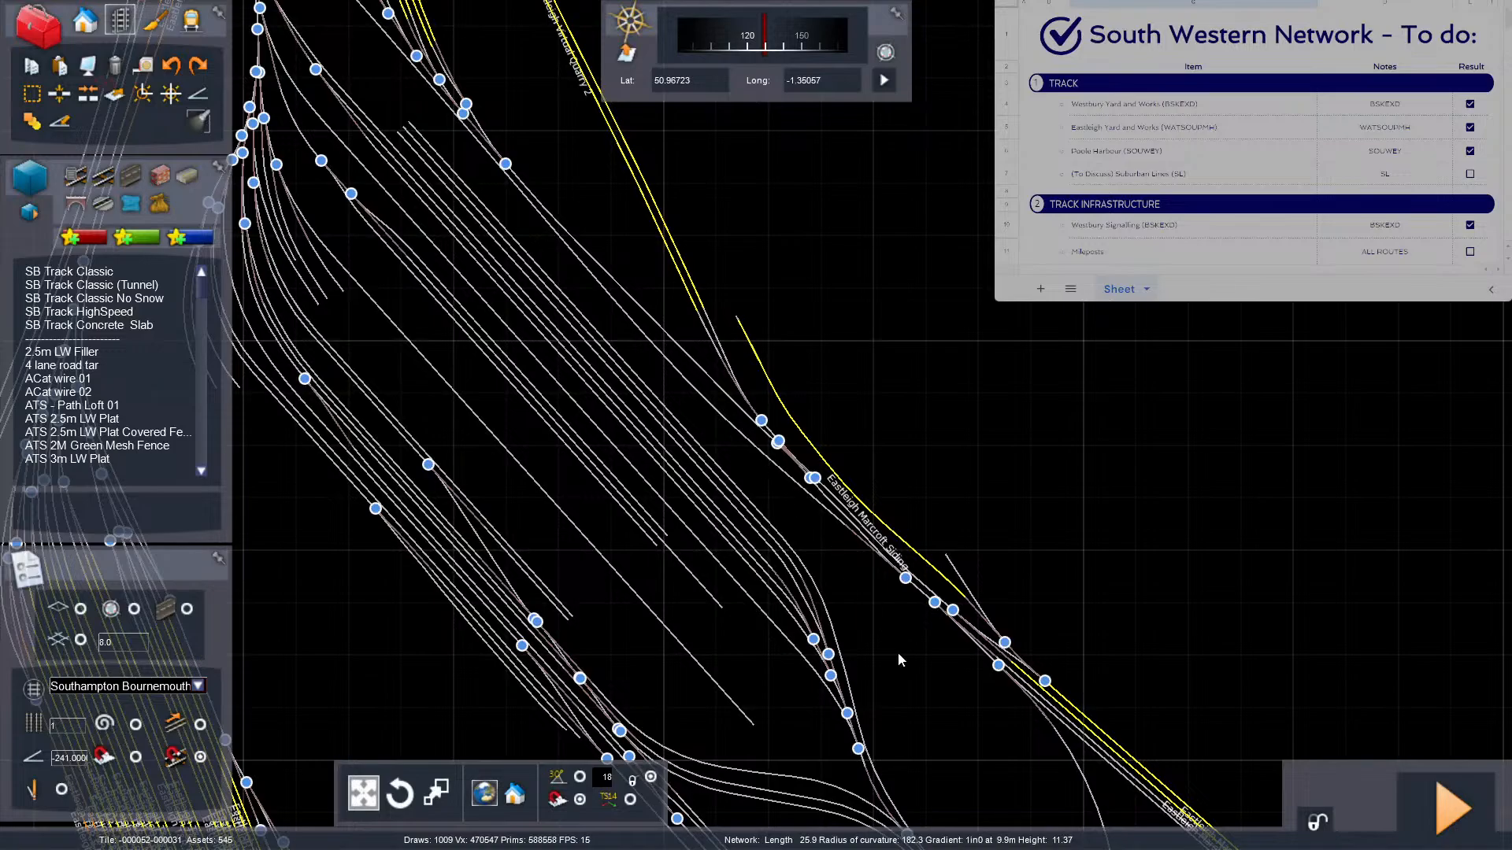
key("Up")
key("Left")
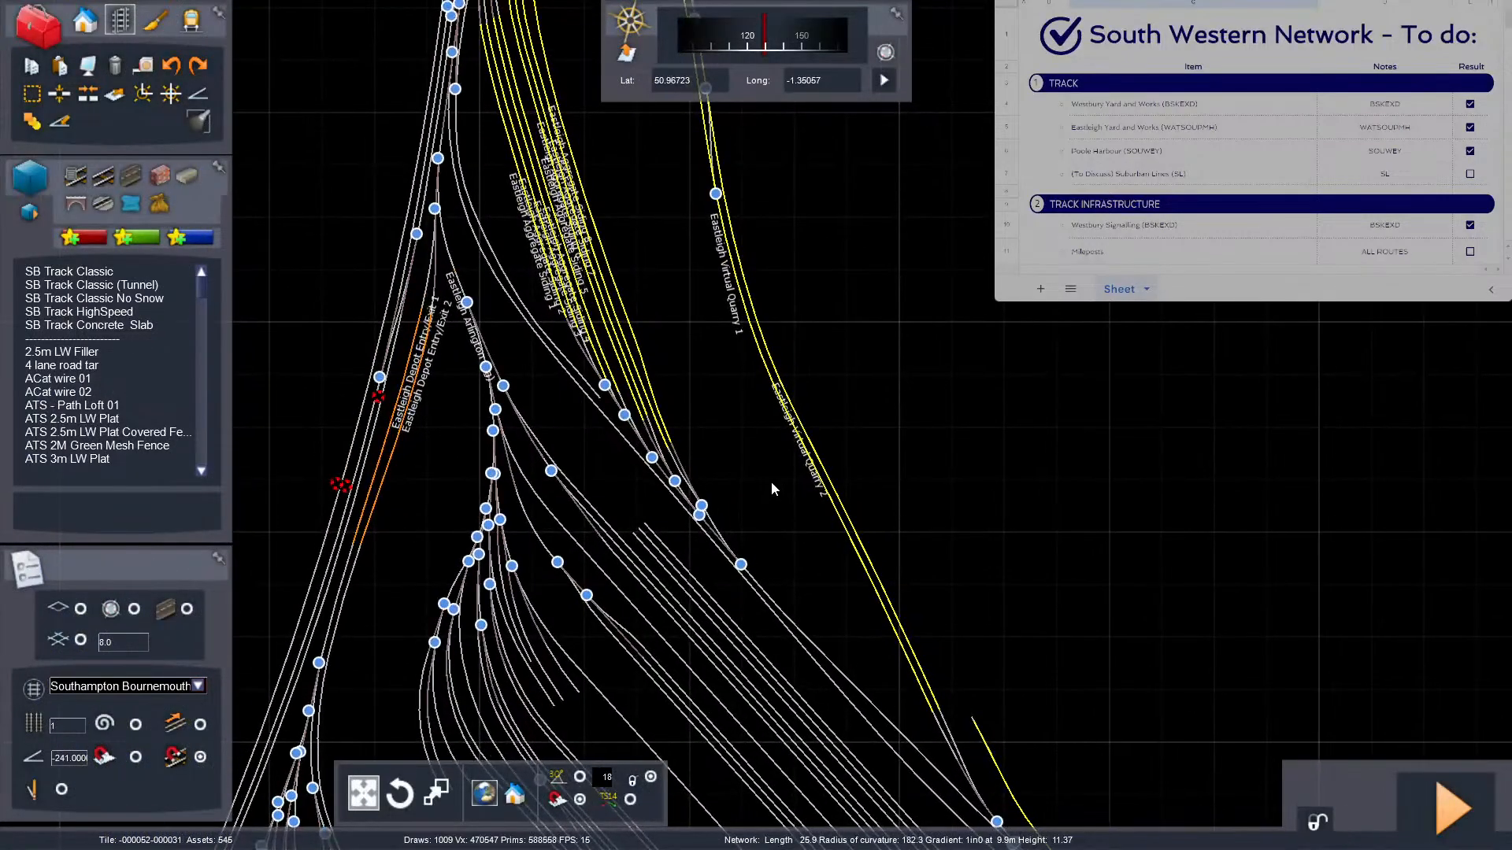
Review the Eastleigh Aggregate Sidings, station platforms, freight yard and works tracks on the 2D map, close up and from a distance.
right_click_drag(715, 339, 800, 500)
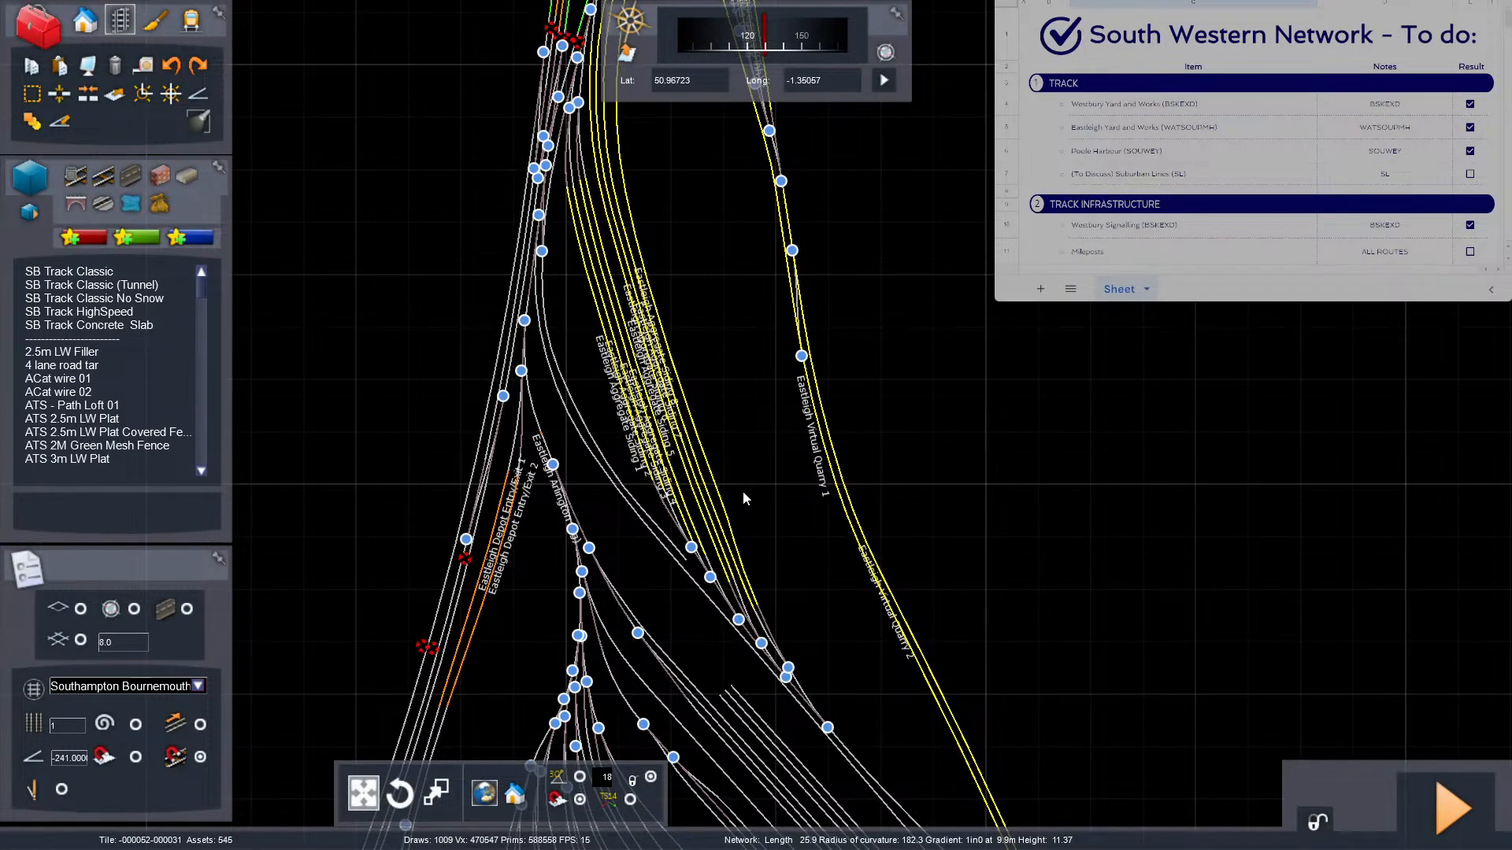
scroll(728, 415, "up", 2)
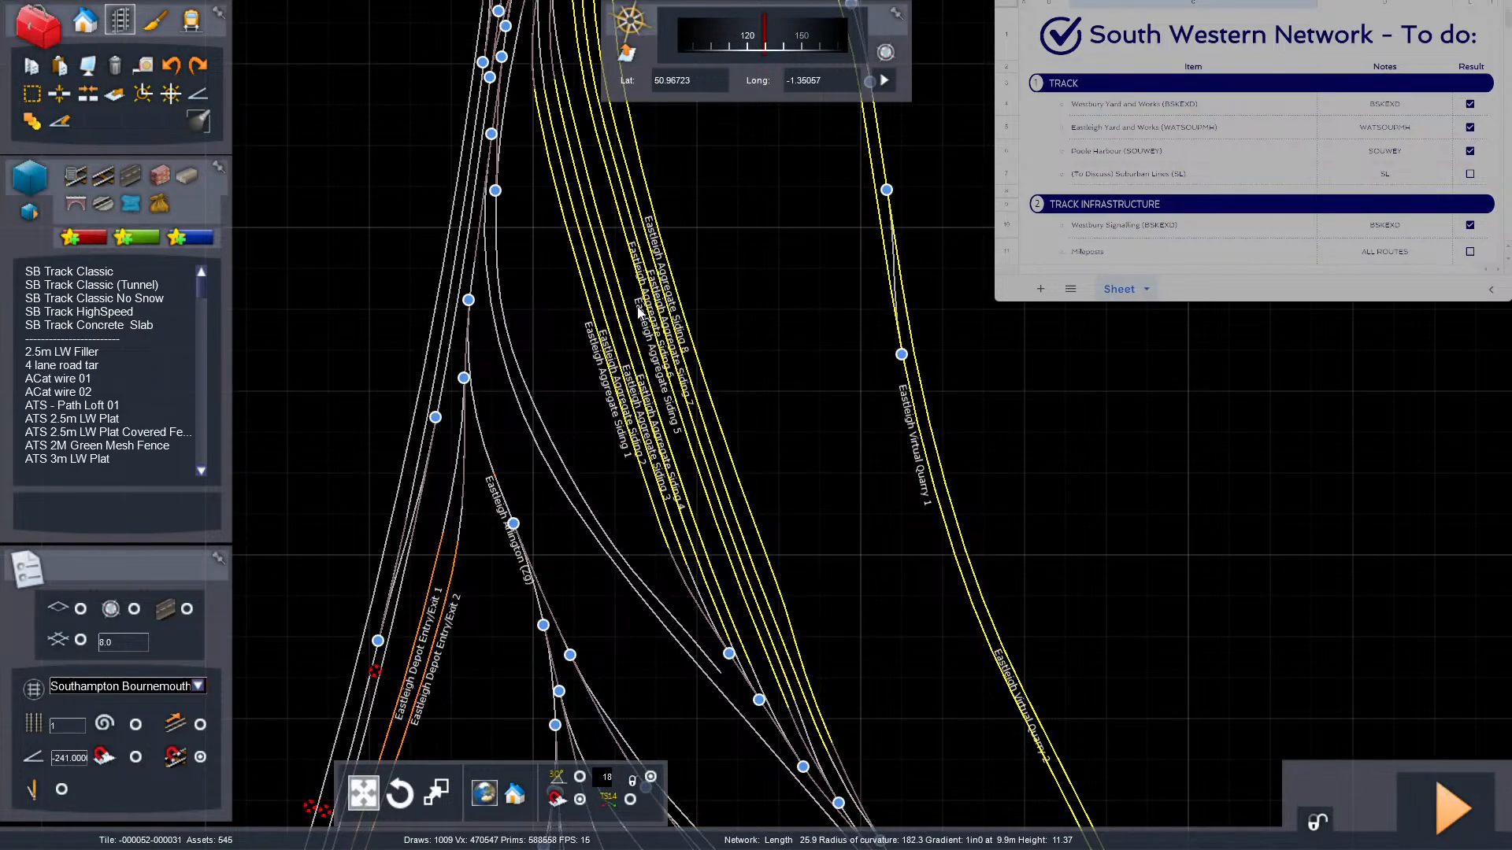
scroll(715, 429, "down", 5)
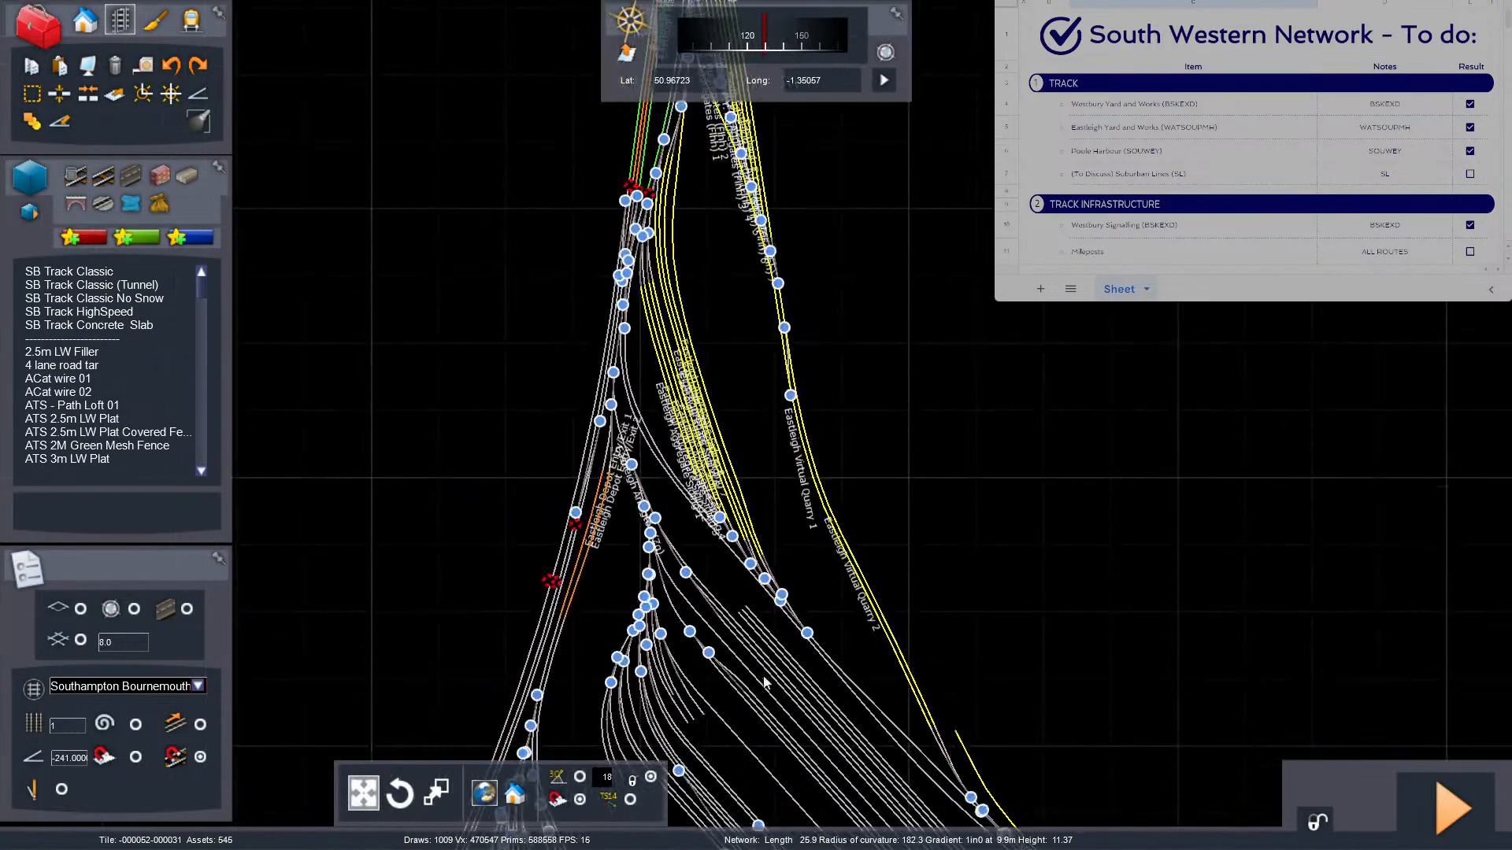
scroll(704, 473, "up", 4)
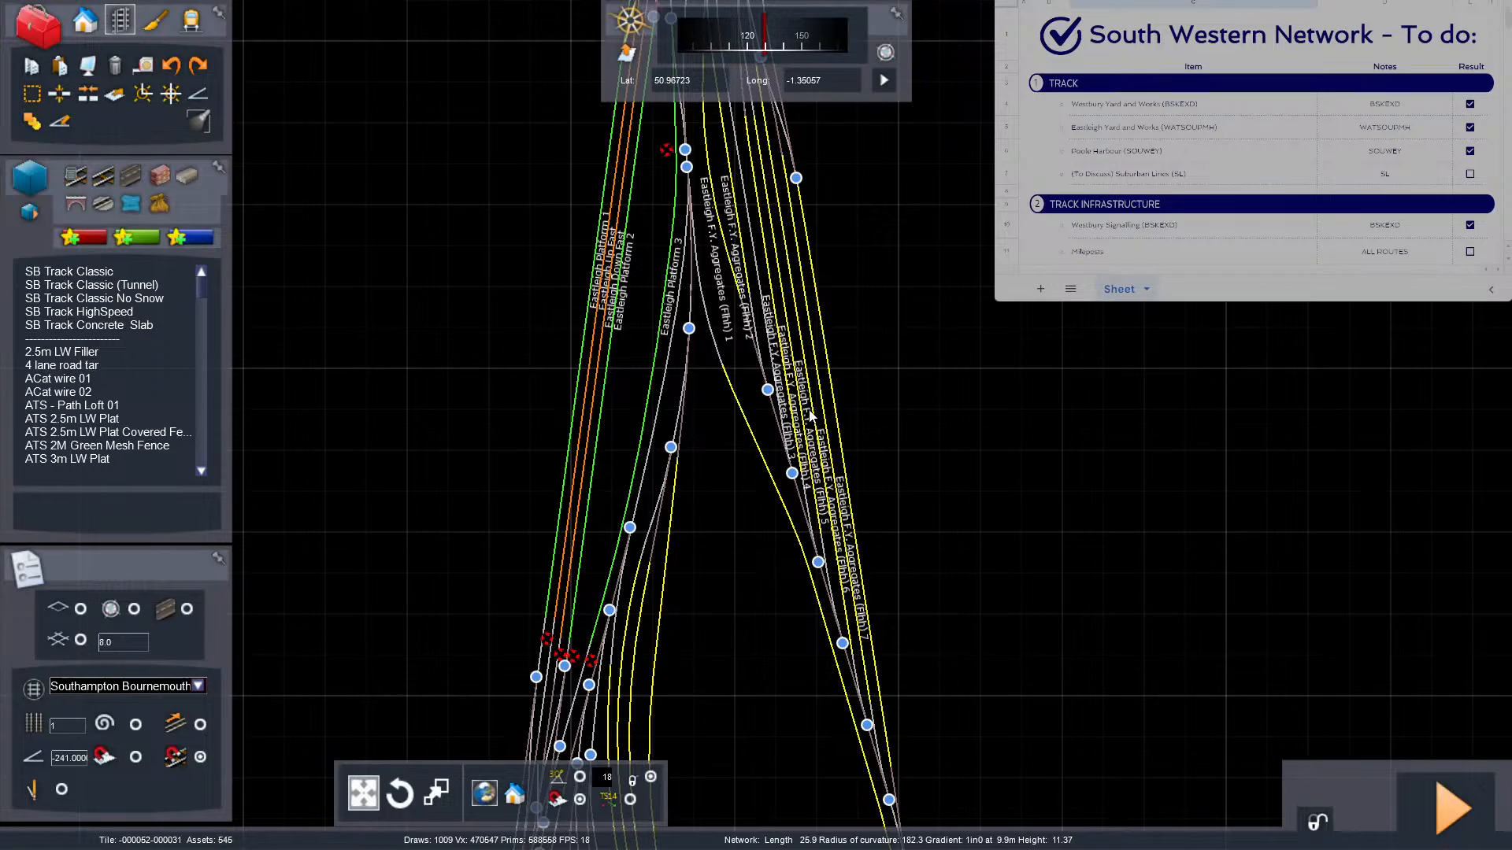
scroll(811, 413, "down", 5)
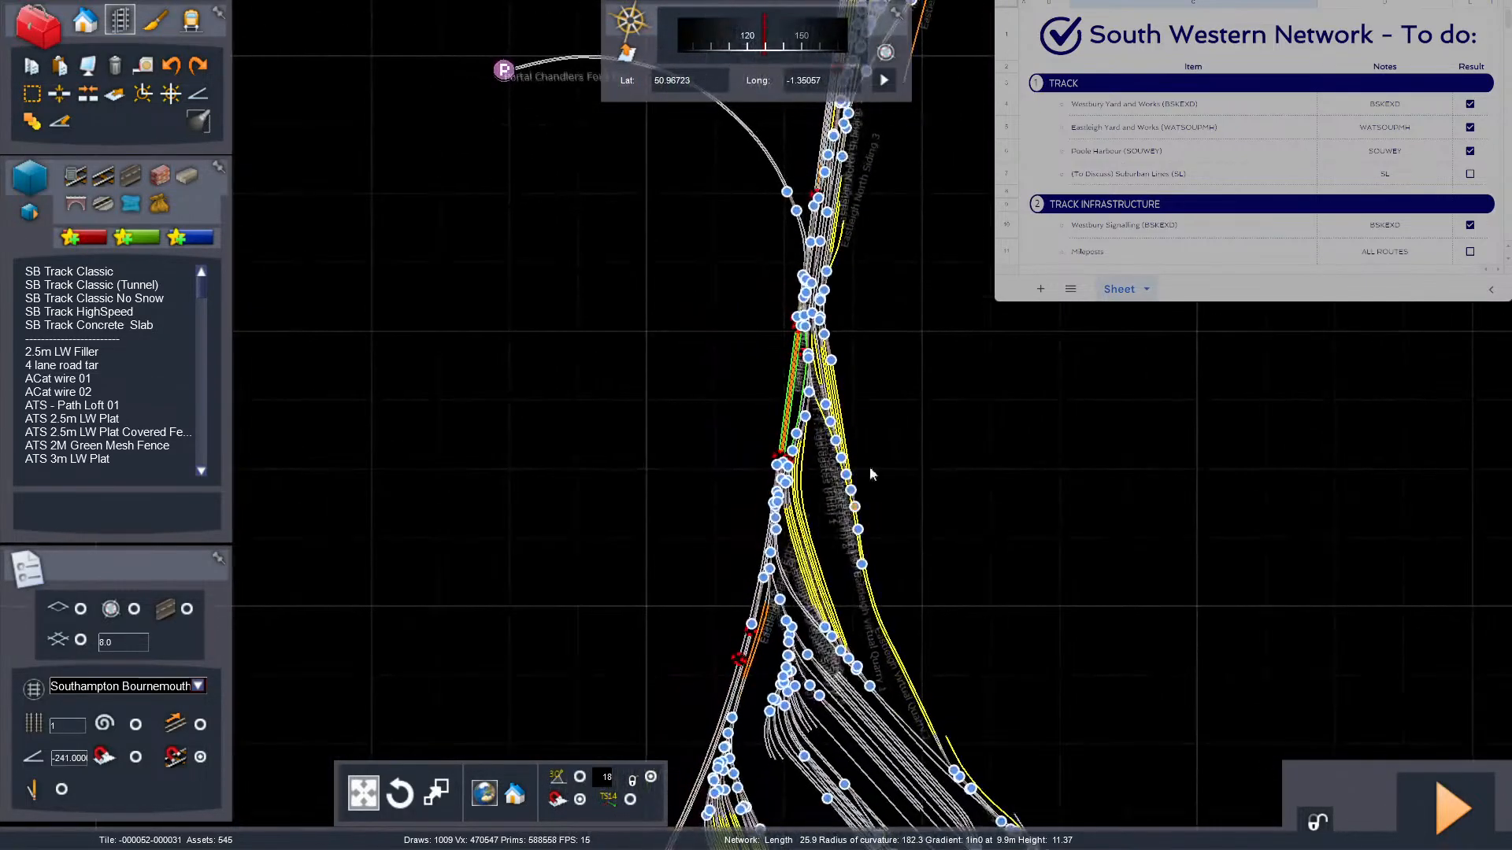
scroll(870, 472, "up", 6)
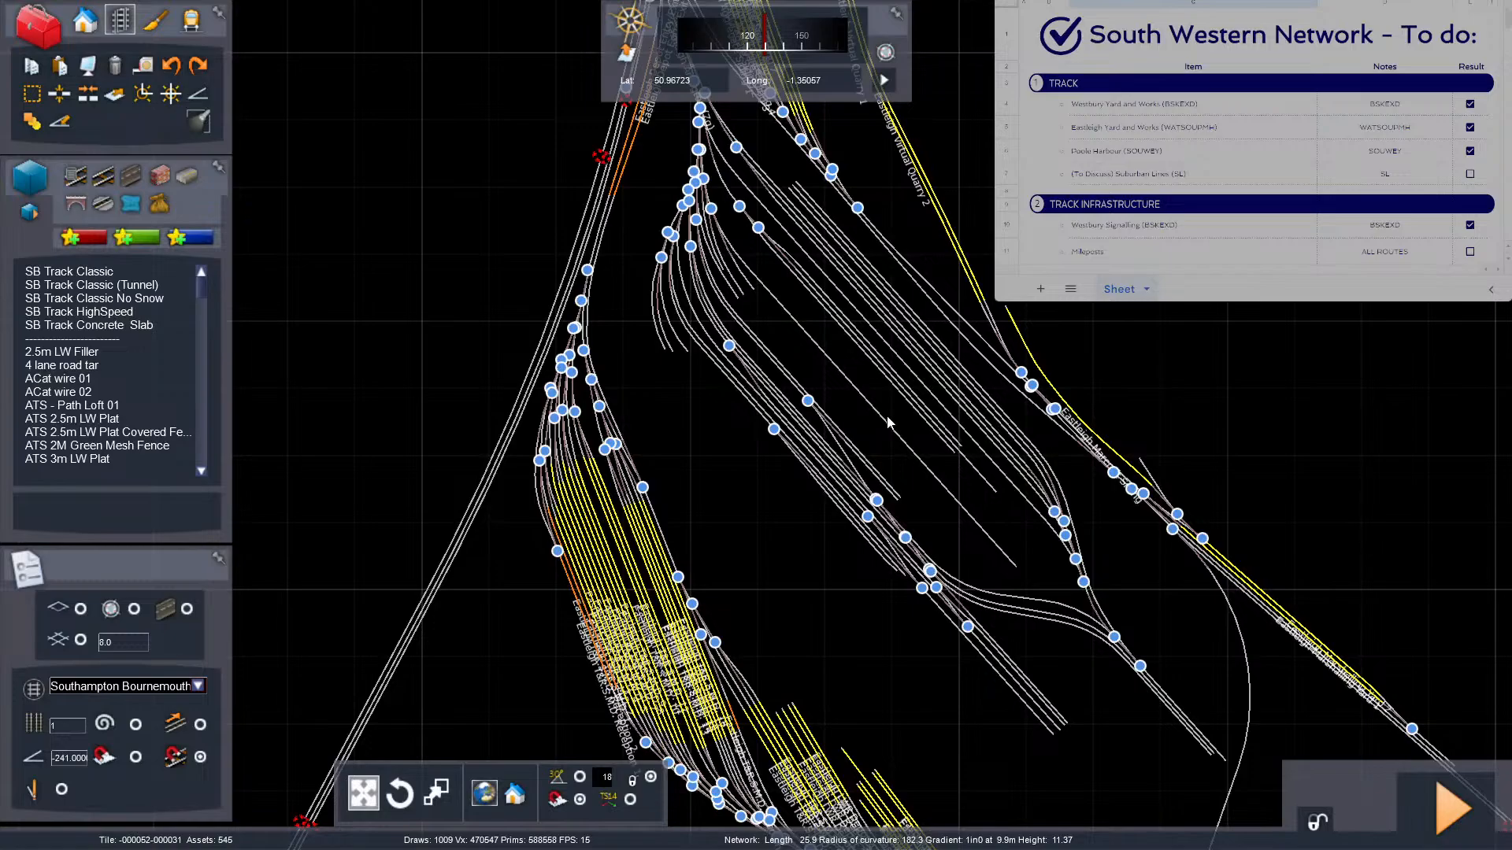
right_click_drag(887, 417, 910, 721)
scroll(707, 307, "up", 3)
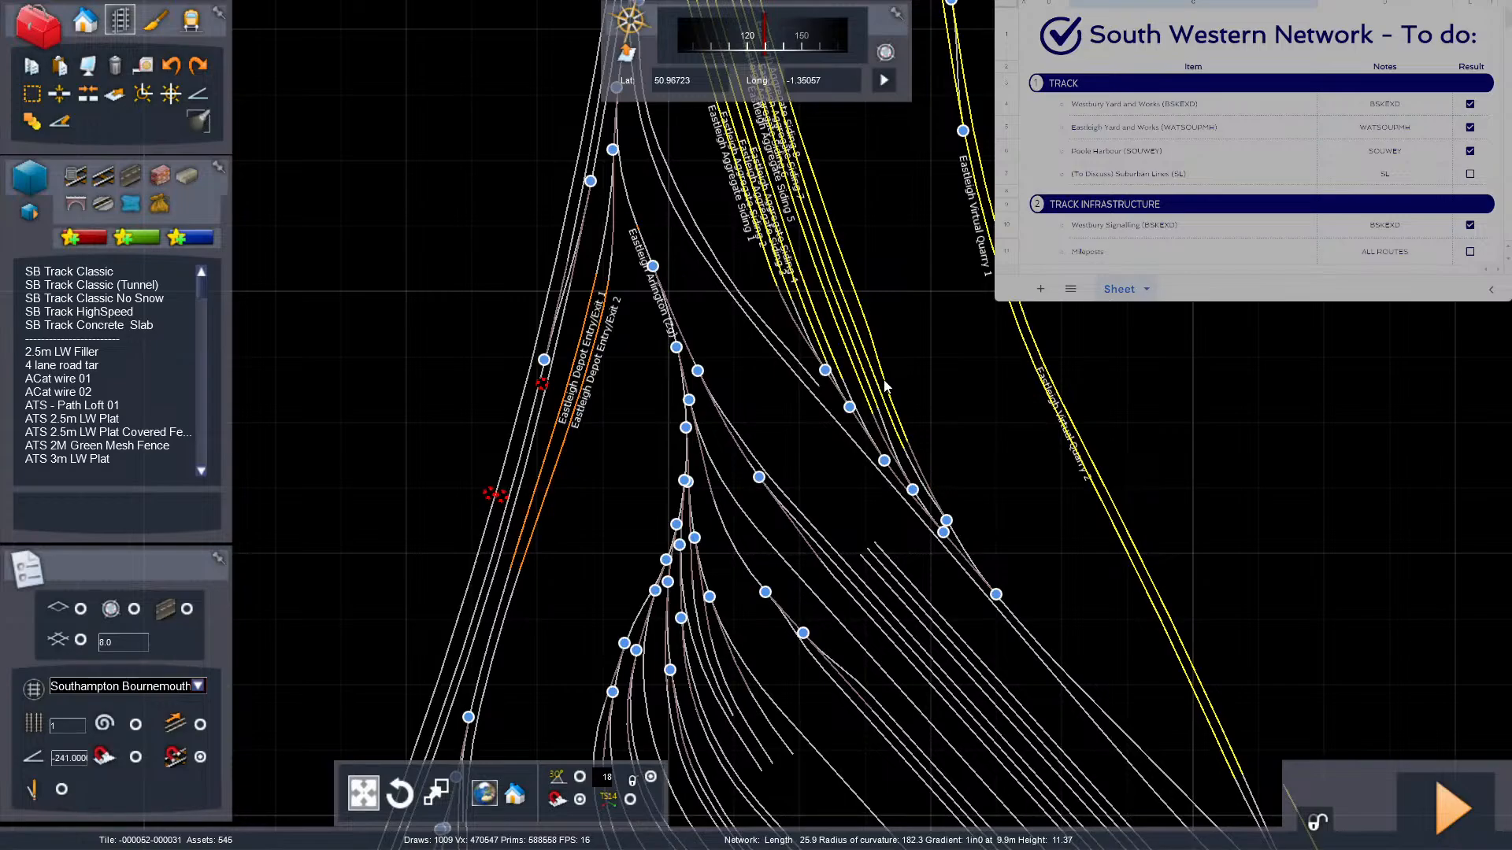
Examine the Eastleigh Arlington junction, depot entry/exit lines, yard fans and works tracks towards Marcroft Siding on the 2D map.
right_click_drag(956, 405, 1017, 455)
scroll(819, 358, "up", 5)
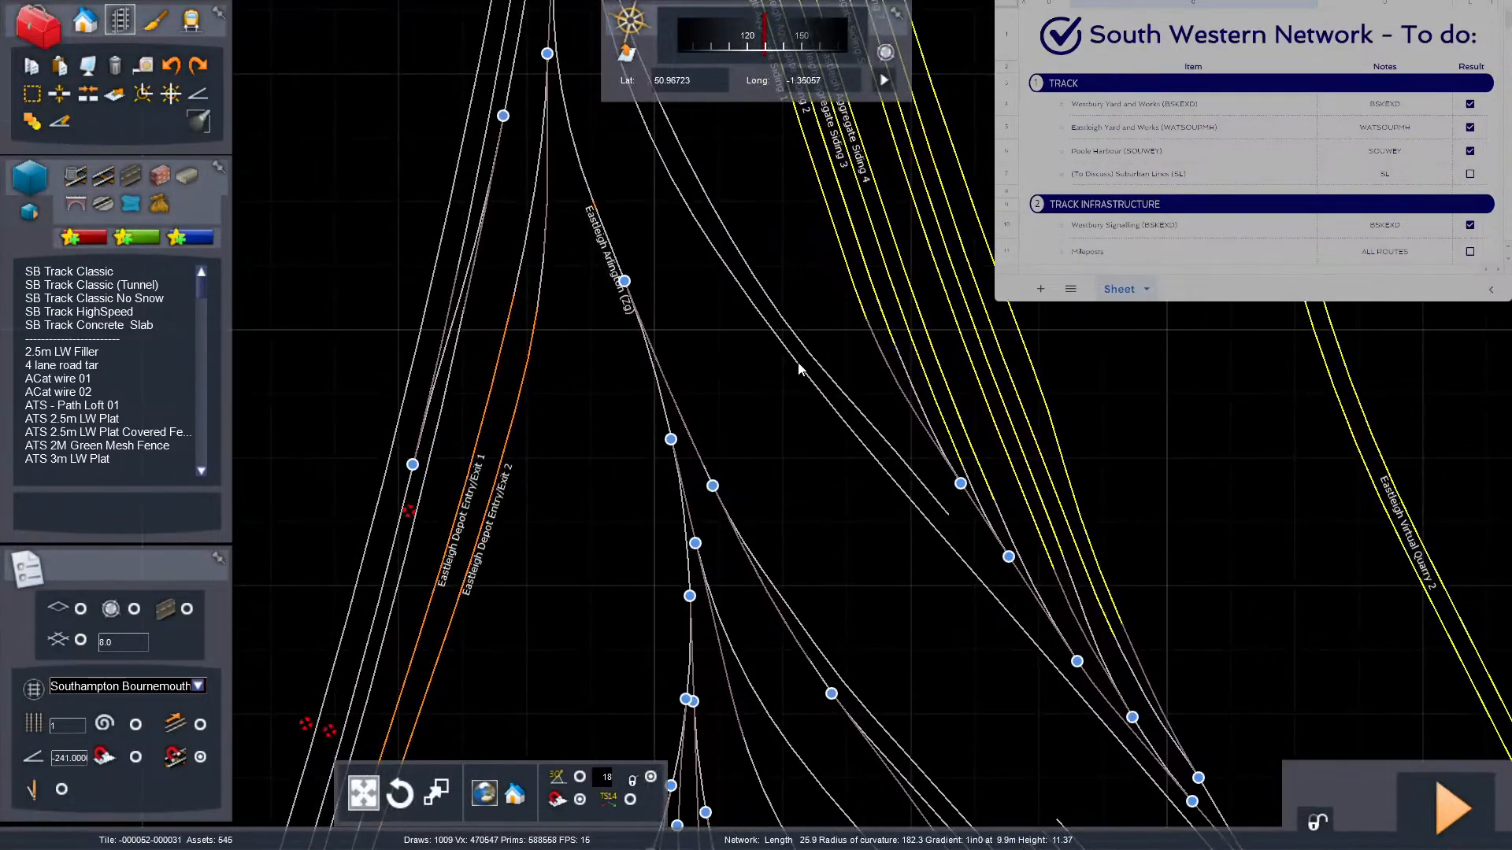
scroll(713, 482, "down", 5)
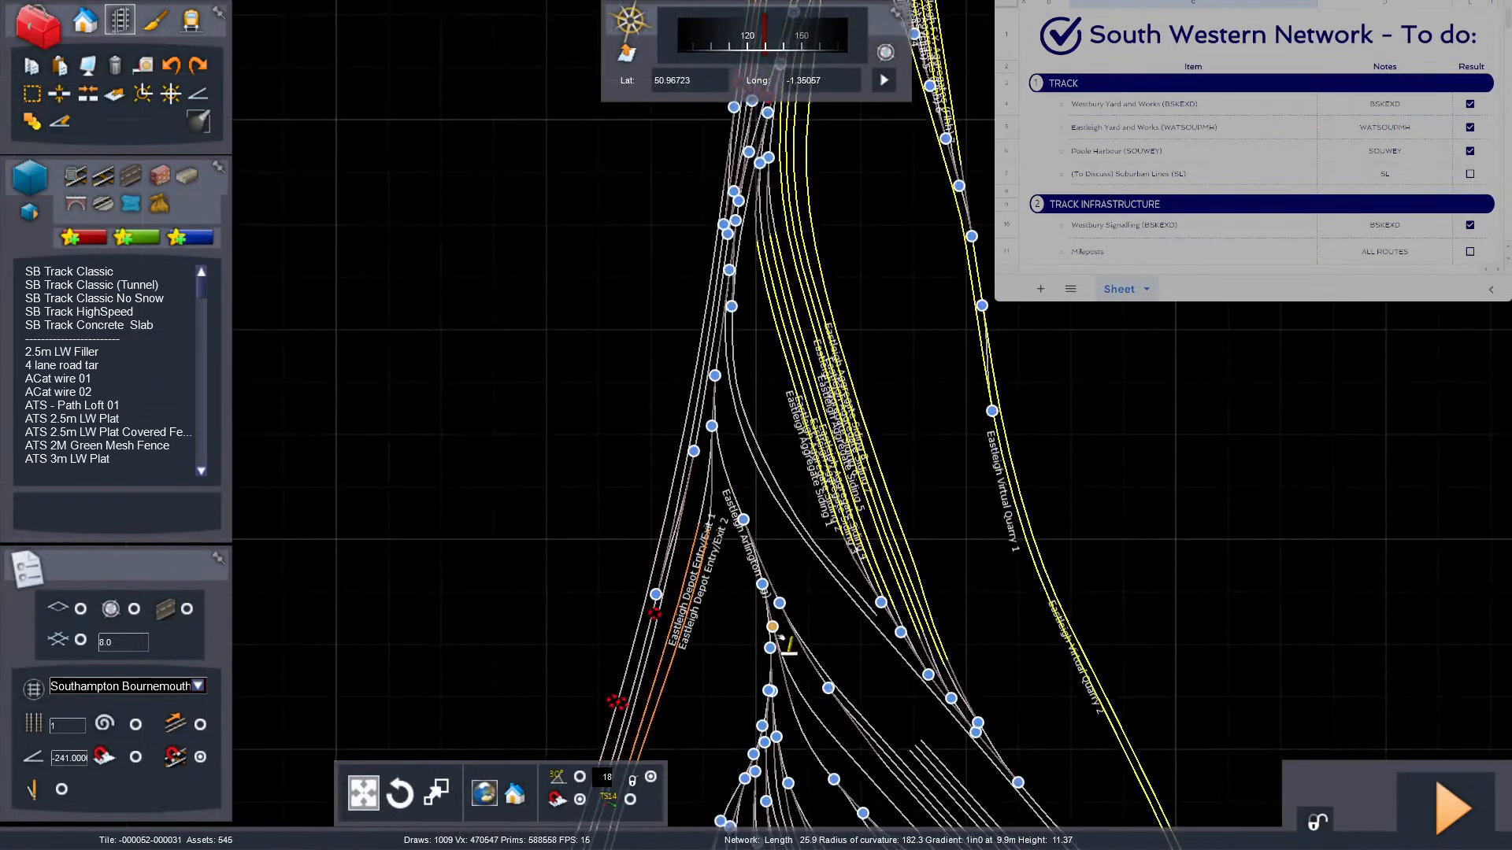
scroll(731, 482, "up", 5)
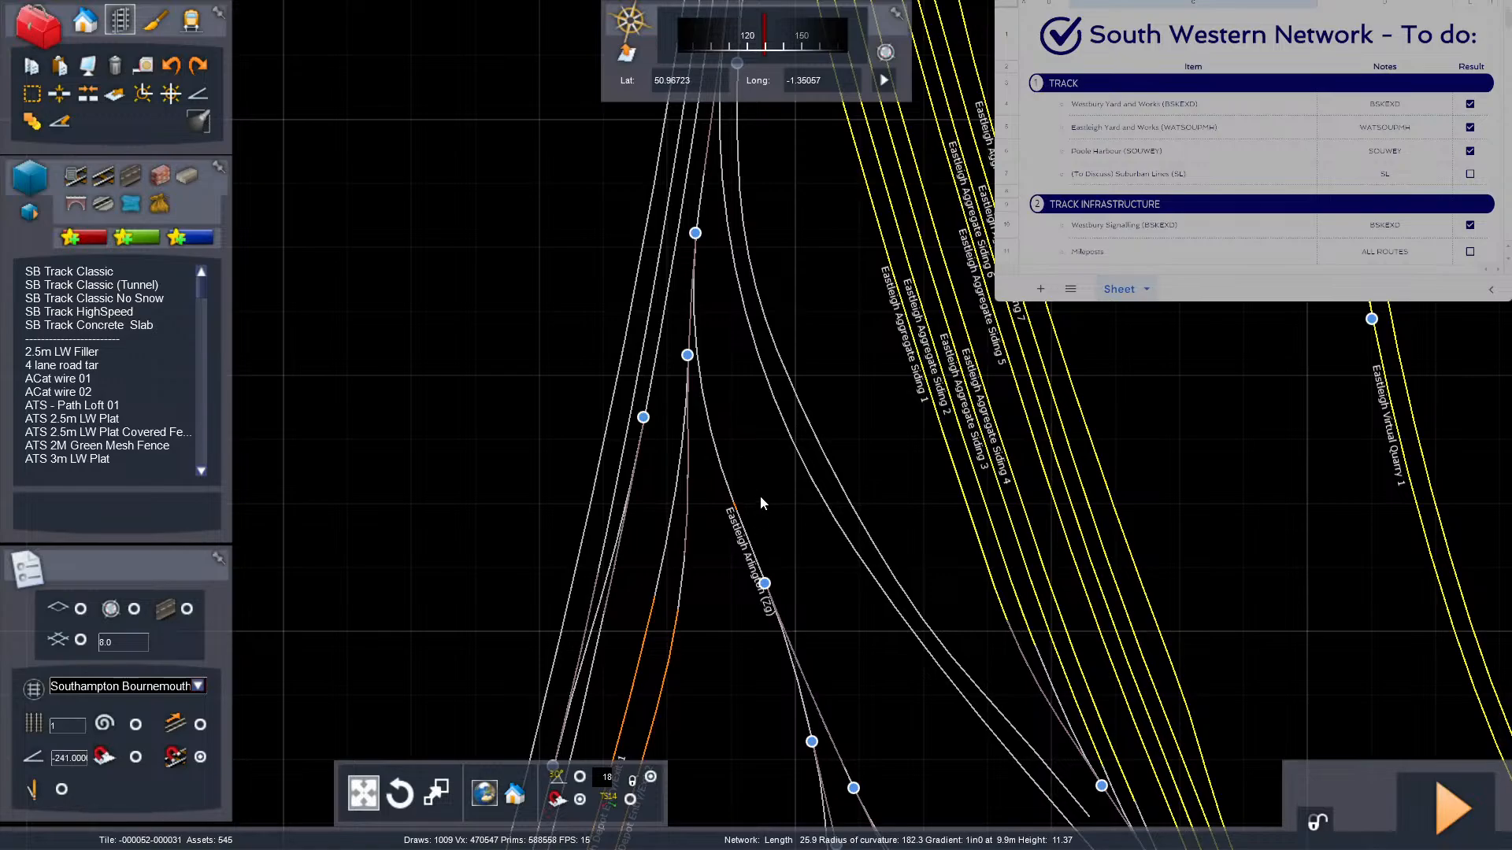
right_click_drag(781, 556, 638, 150)
scroll(728, 423, "down", 4)
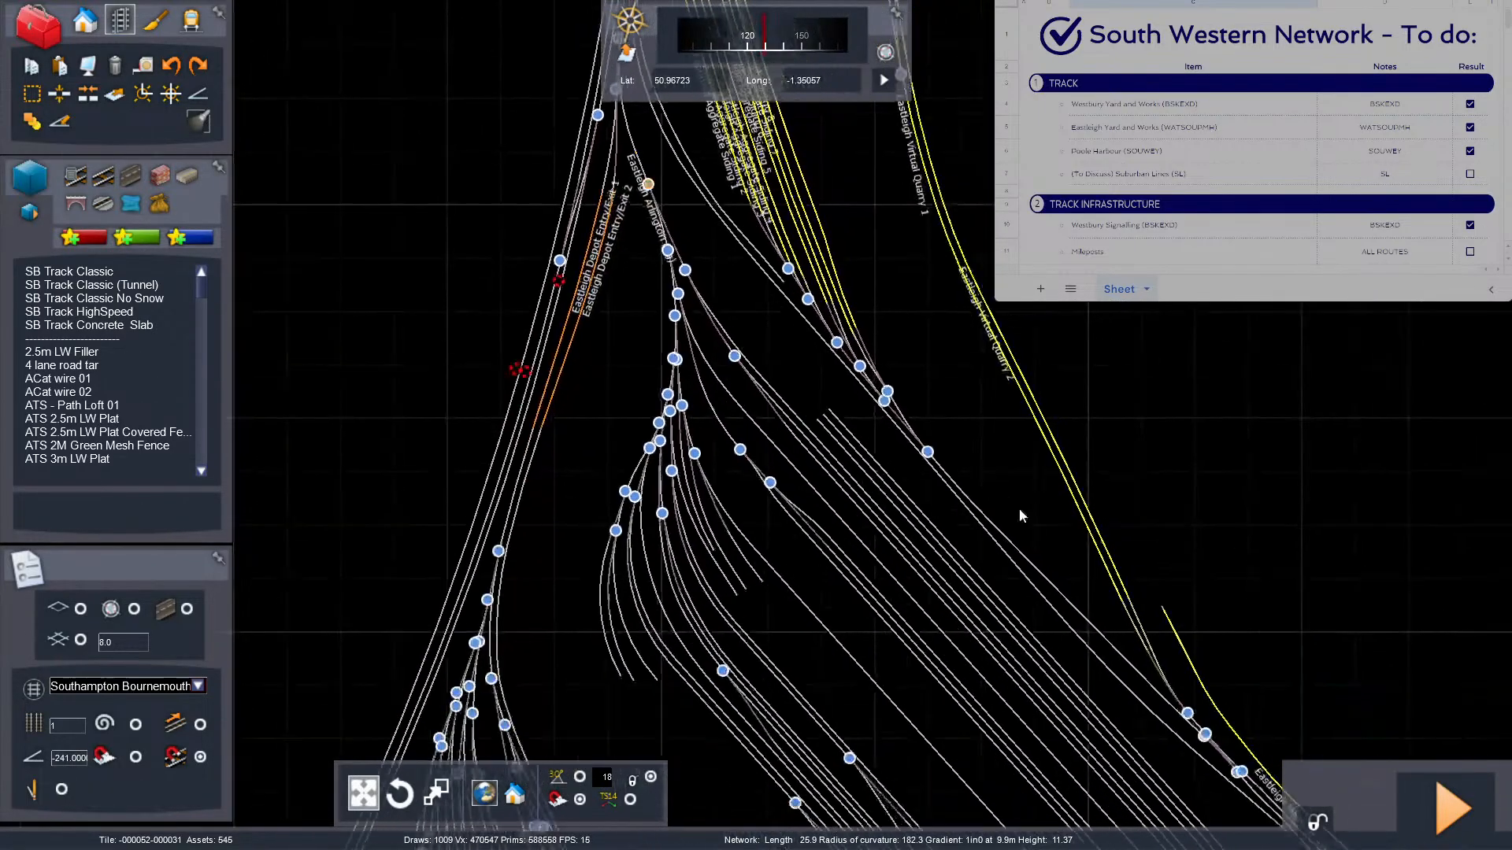
right_click_drag(1019, 509, 937, 189)
right_click_drag(1081, 697, 954, 390)
right_click_drag(1145, 563, 1040, 449)
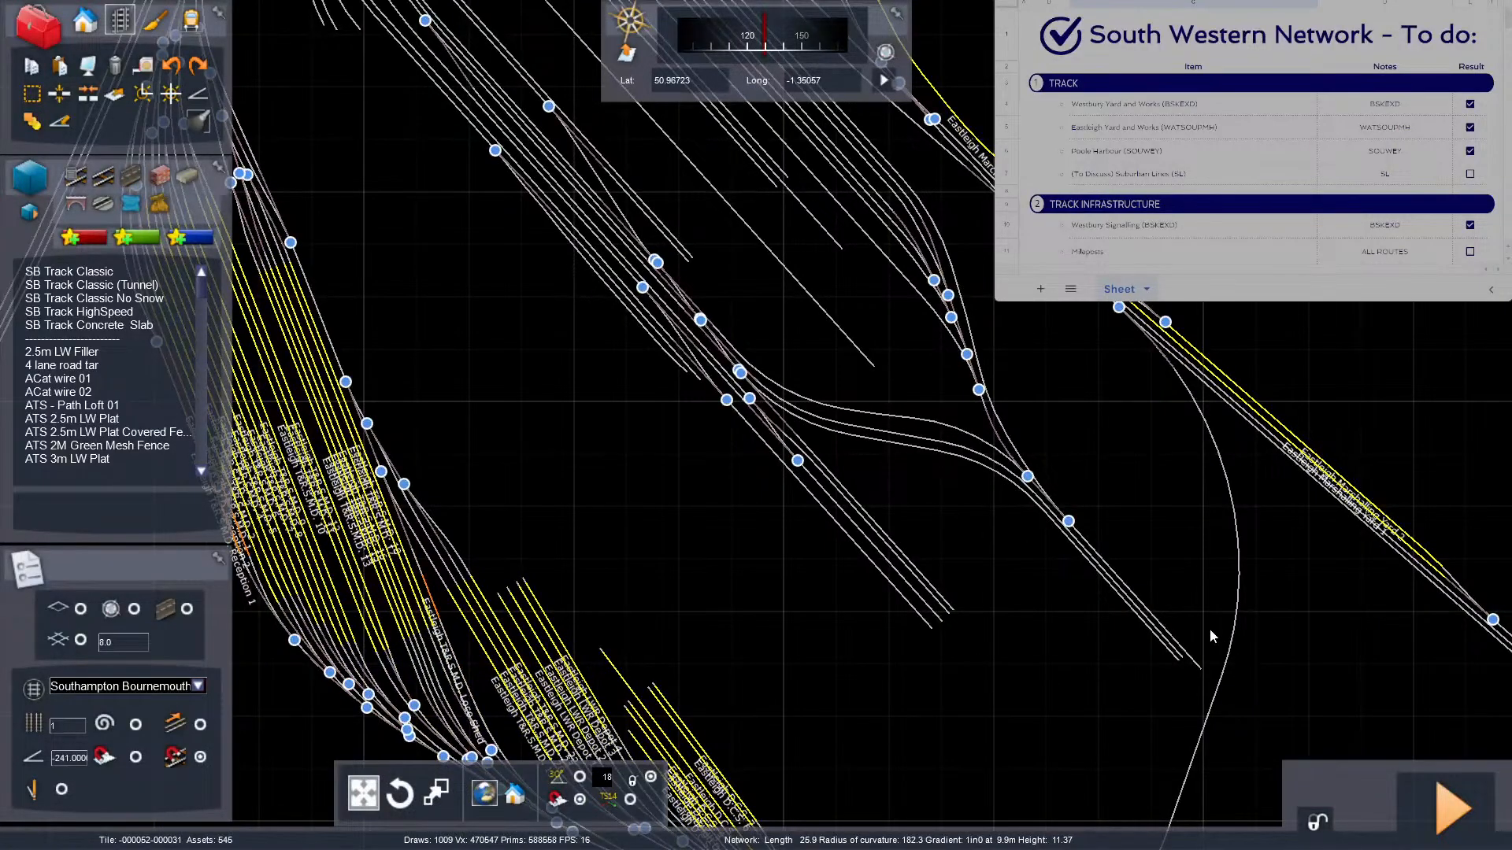
right_click_drag(1193, 467, 1108, 674)
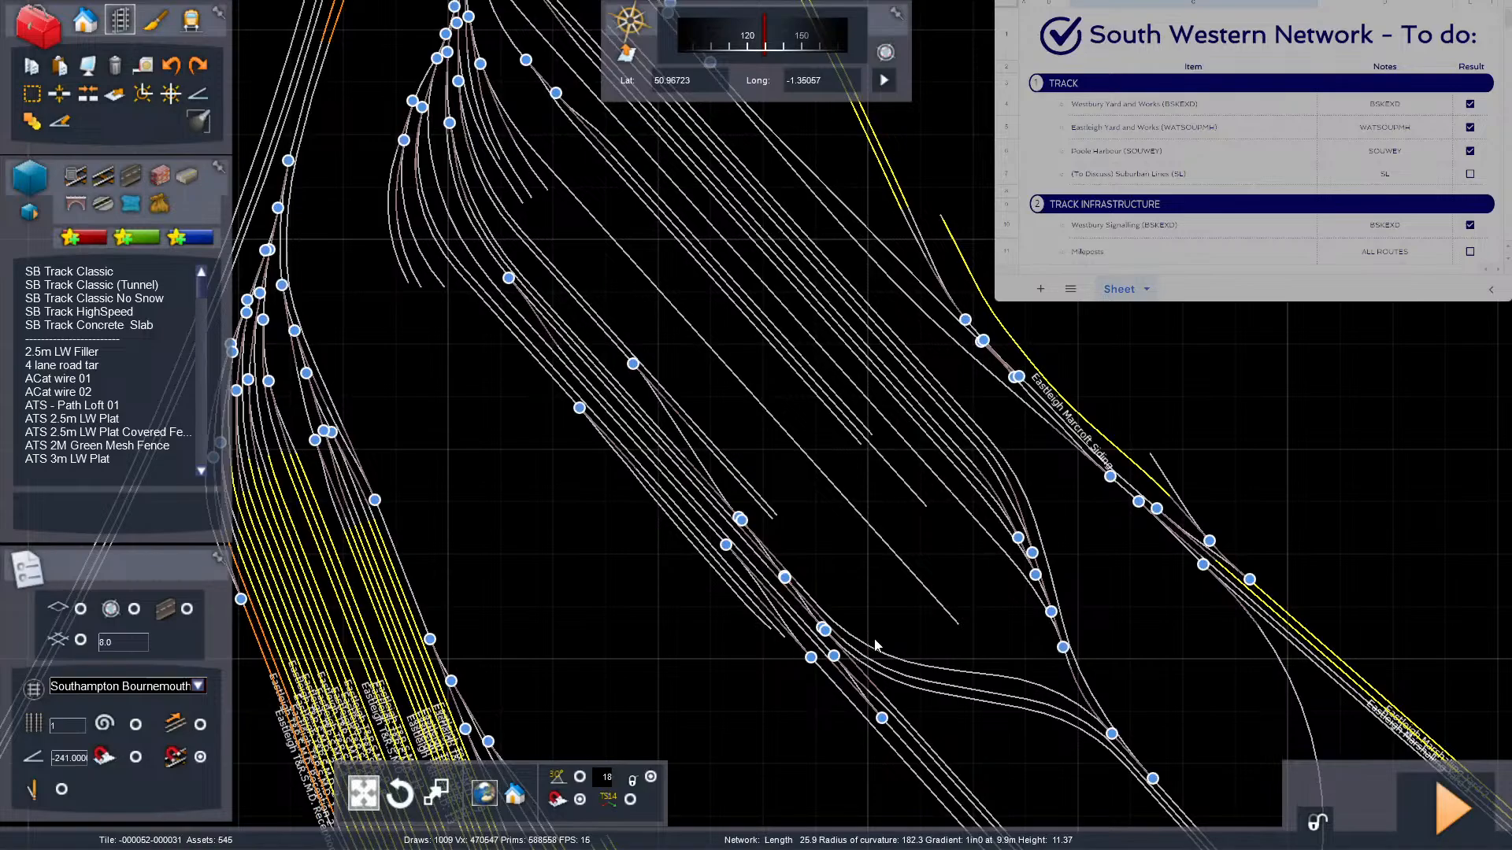
right_click_drag(884, 649, 989, 675)
Return to the 3D world view and inspect the Eastleigh works from above against the aerial imagery overlay.
key("9")
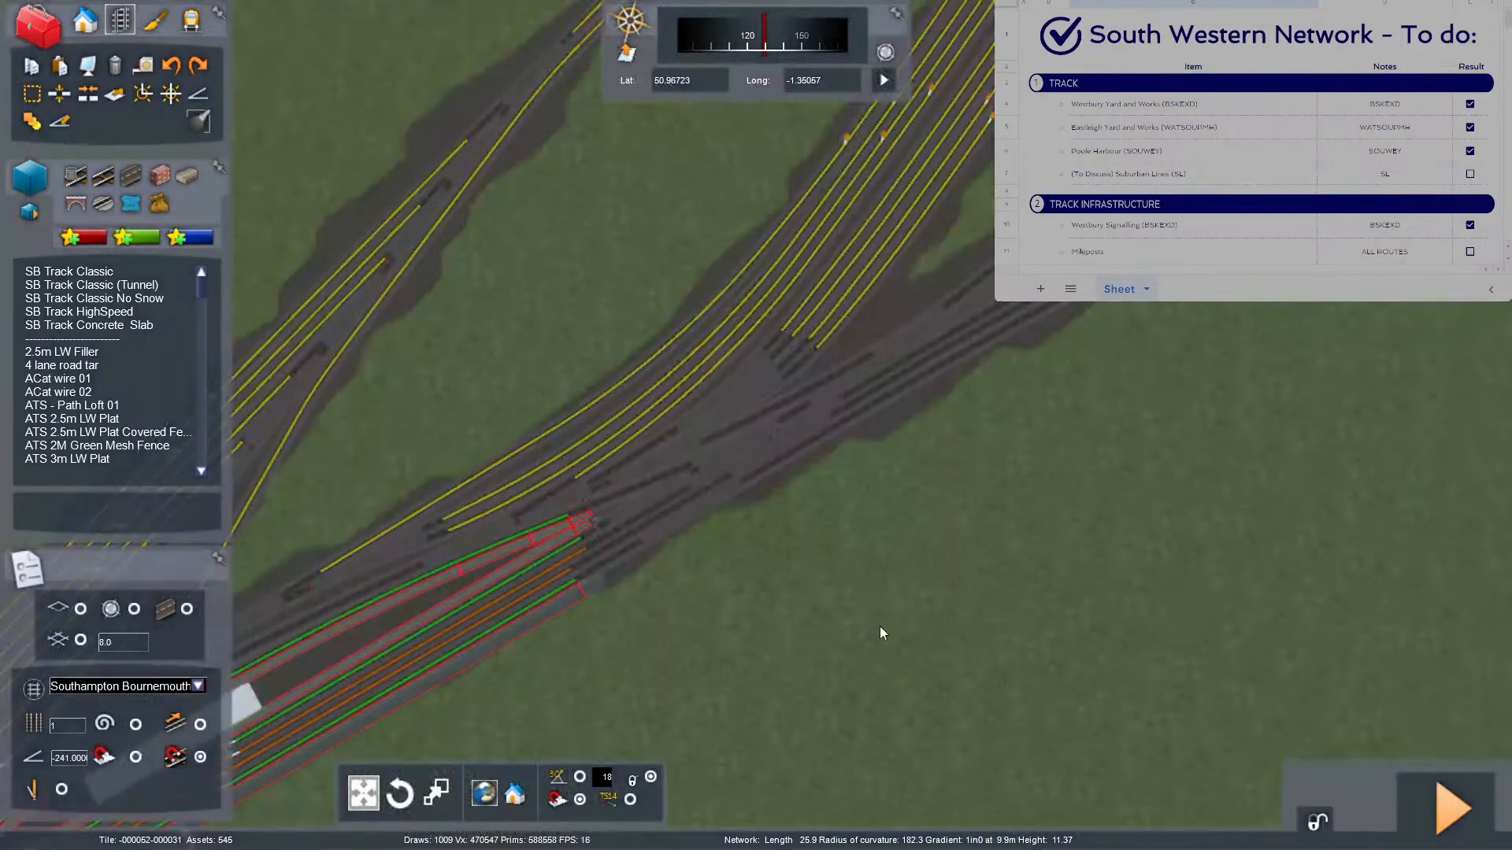
right_click_drag(880, 630, 866, 559)
key("Up")
scroll(867, 559, "down", 5)
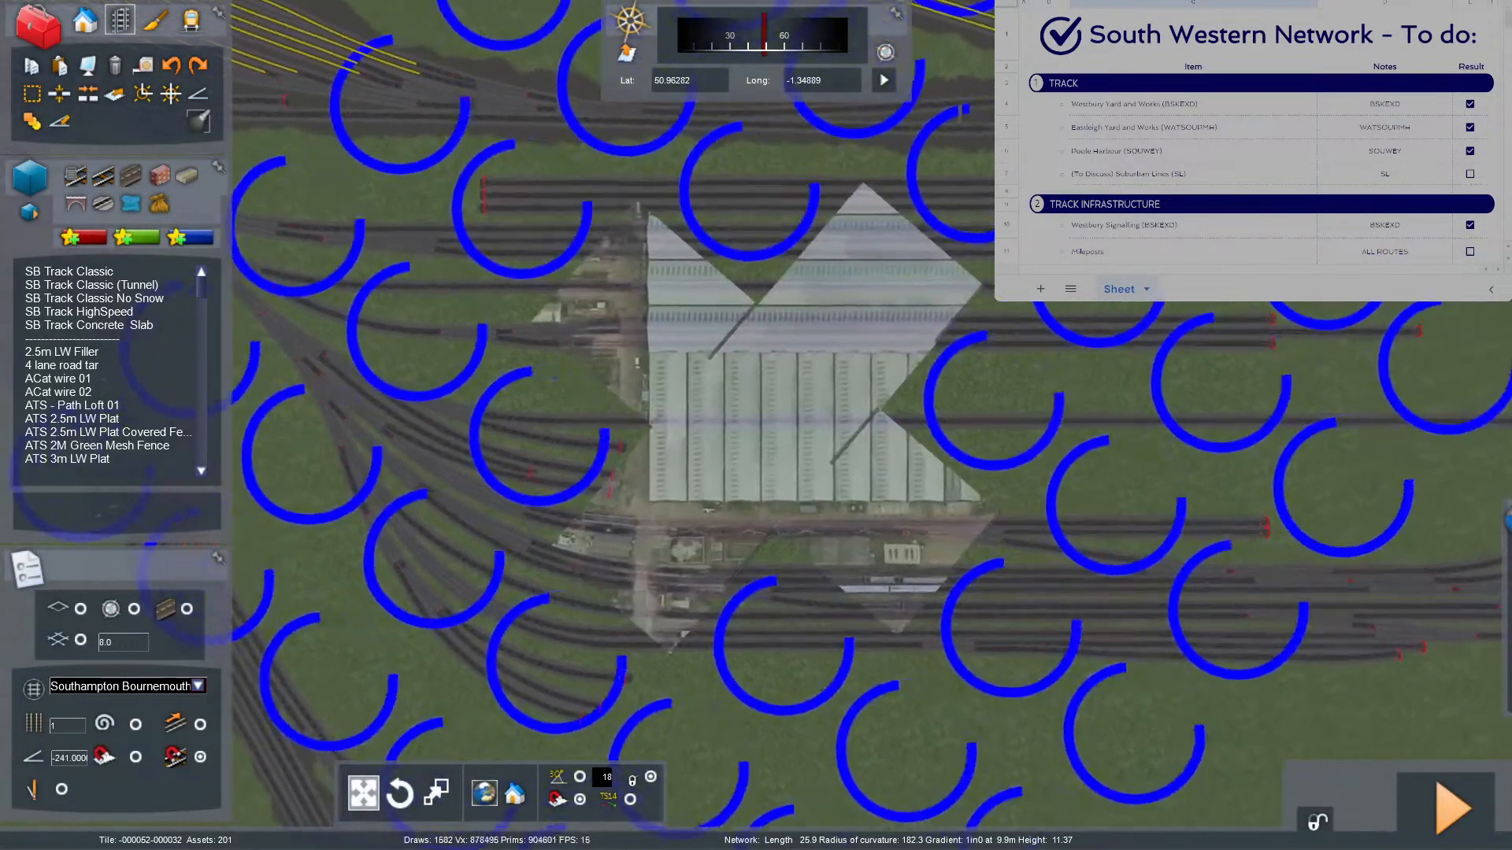
scroll(756, 425, "up", 3)
key("Down")
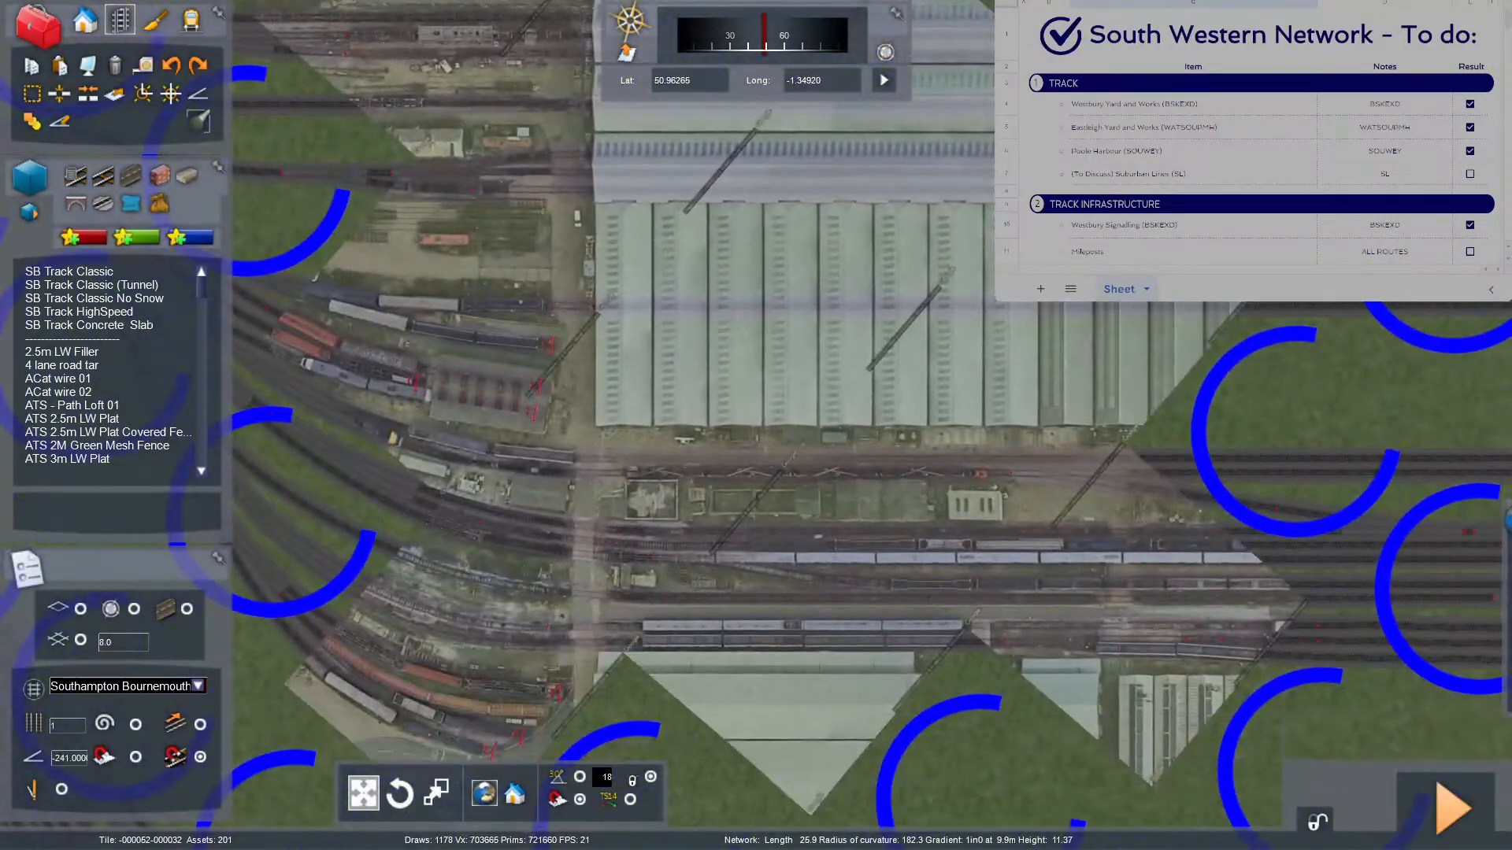
key("Right")
scroll(880, 627, "up", 5)
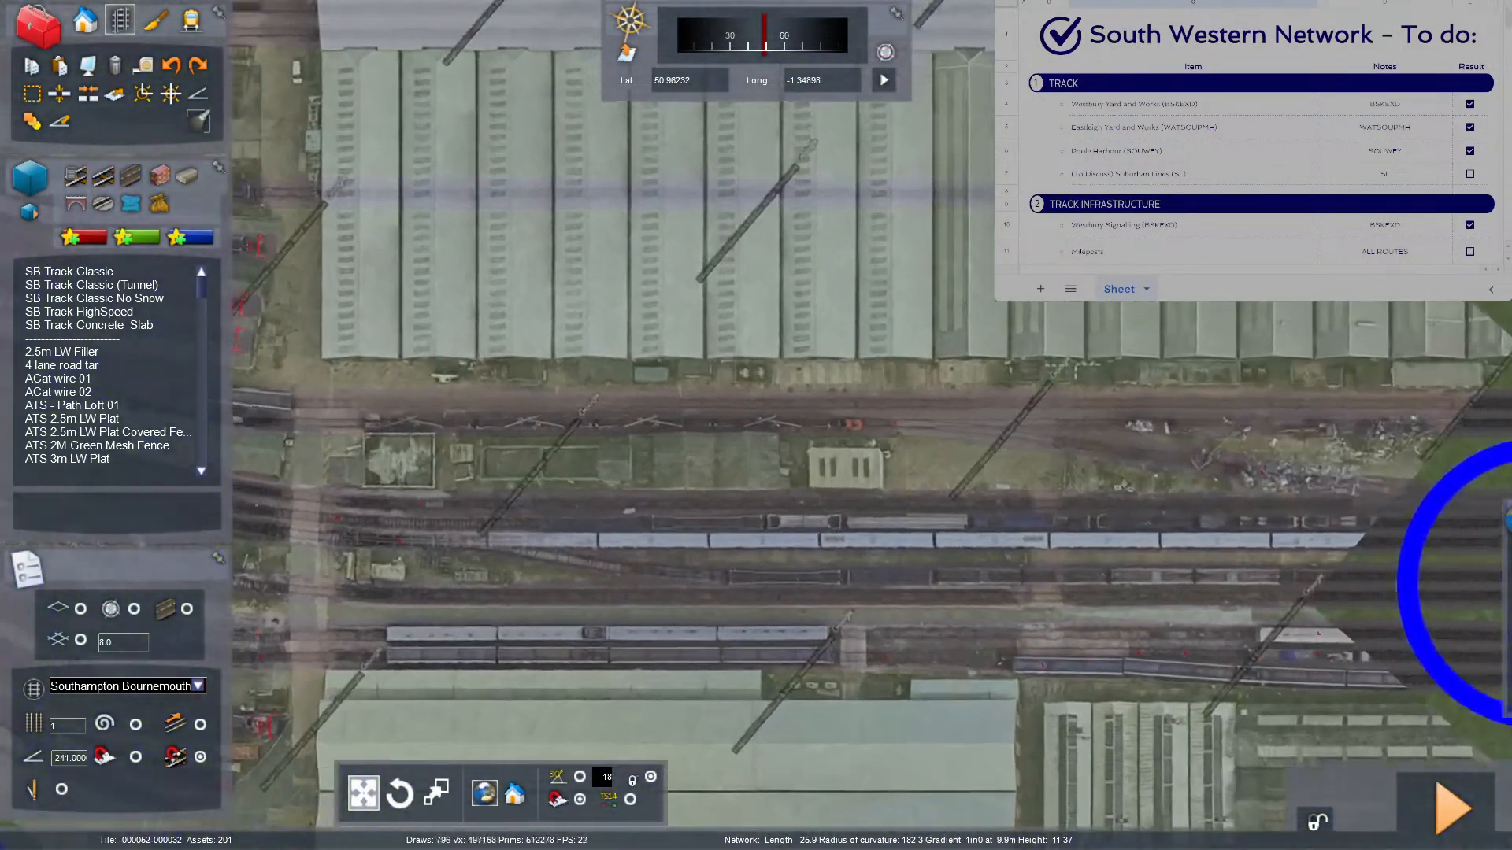
Compare the stabling tracks between the large works building and the southern sheds with the aerial imagery.
key("Down")
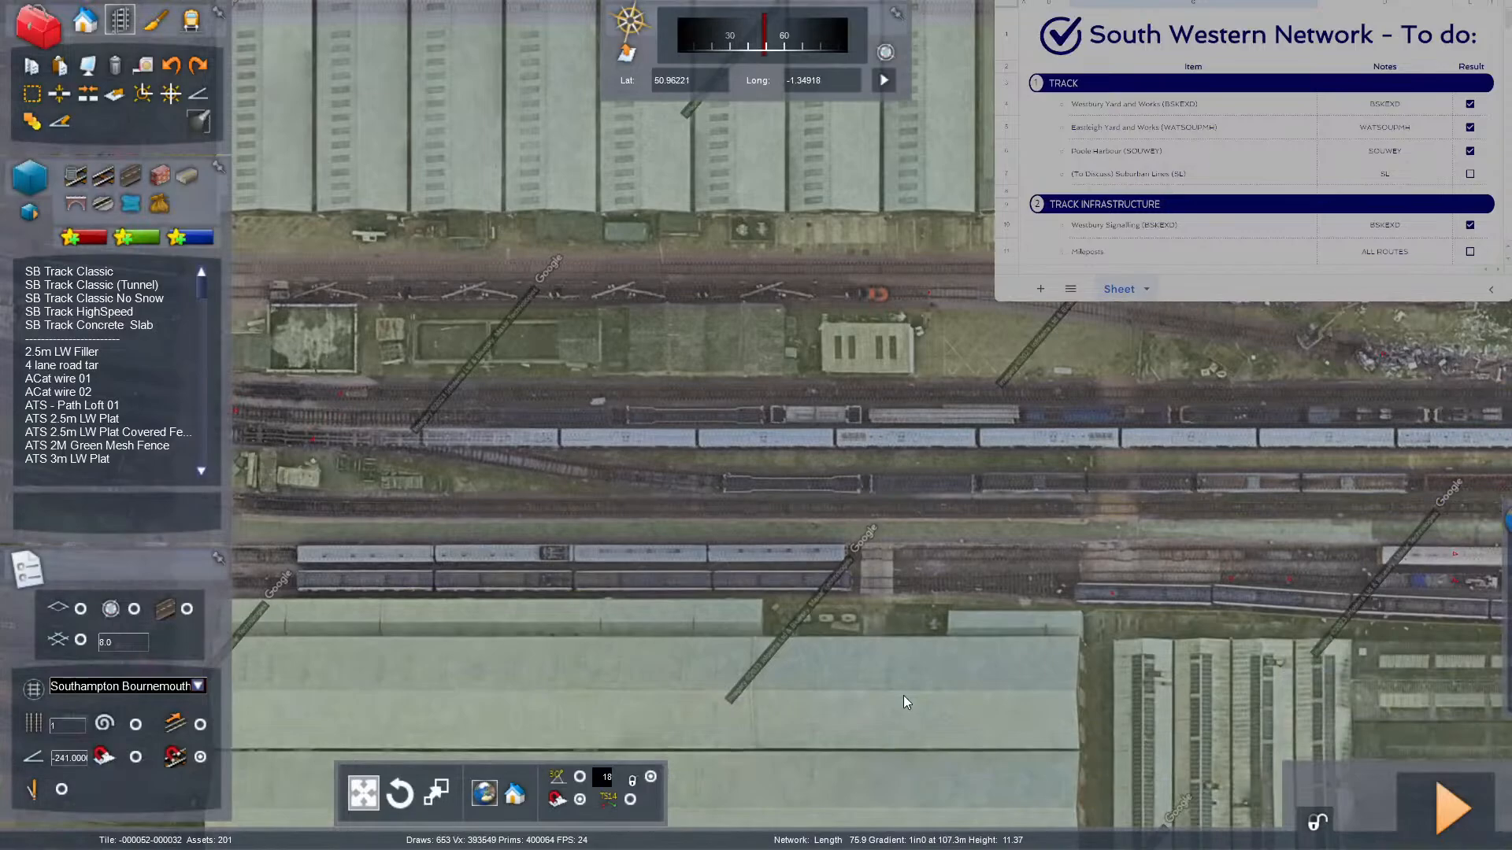
key("Down")
key("Right")
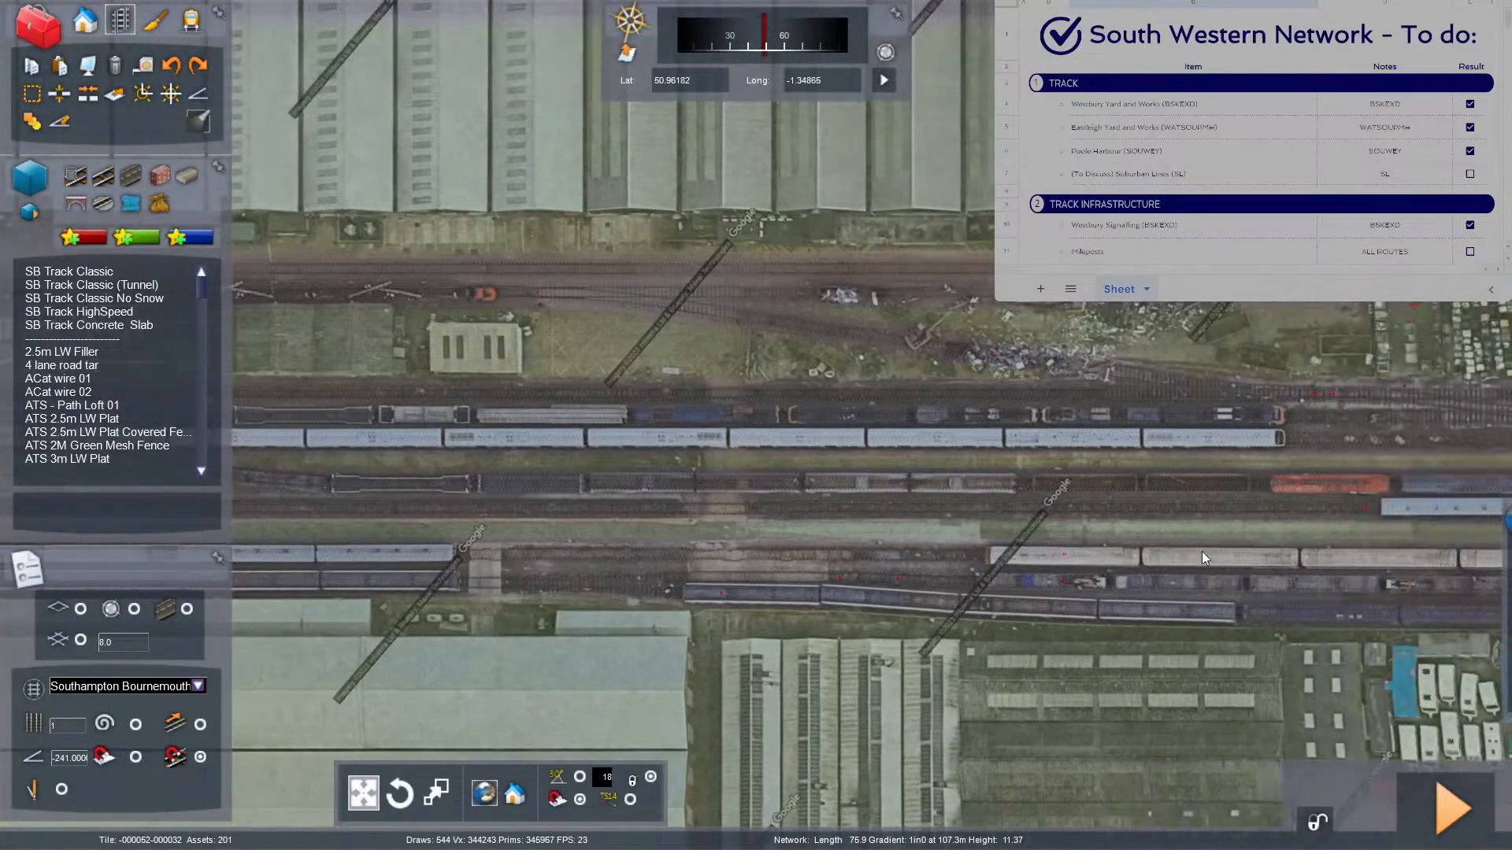
key("Down")
key("Right")
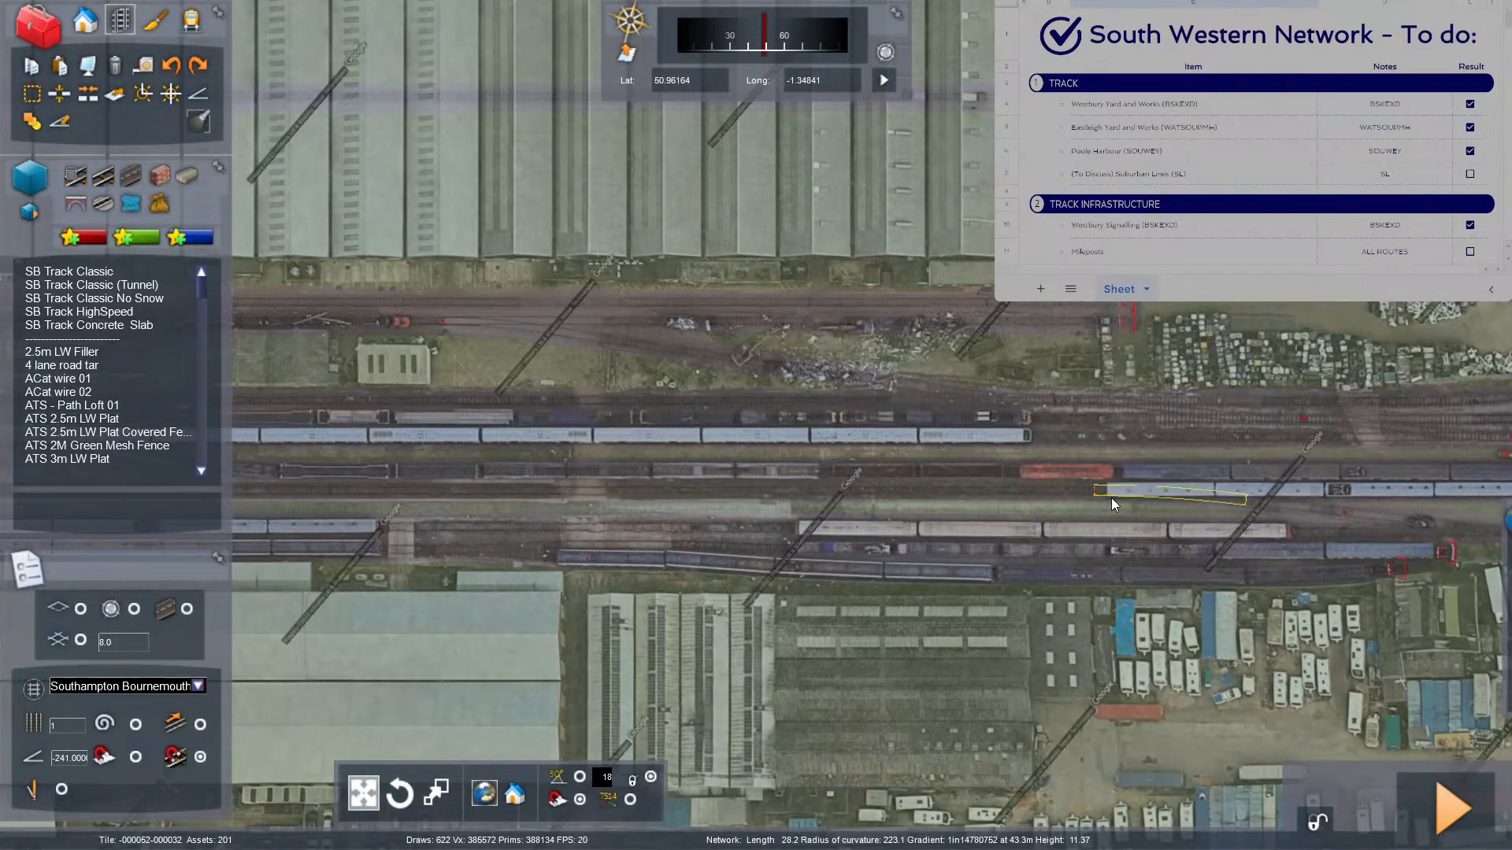
scroll(1107, 511, "up", 2)
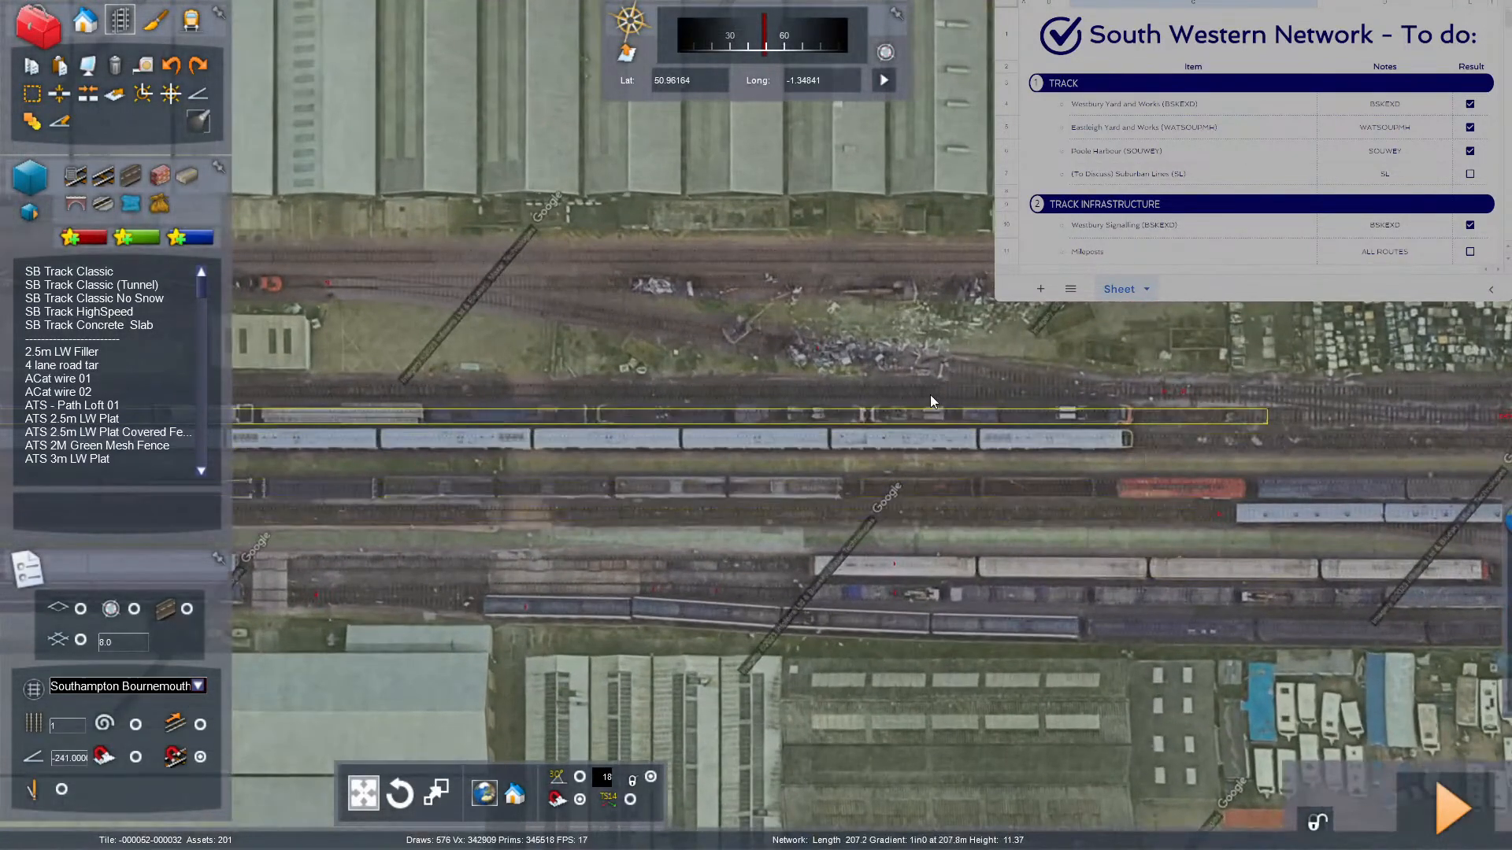
key("Left")
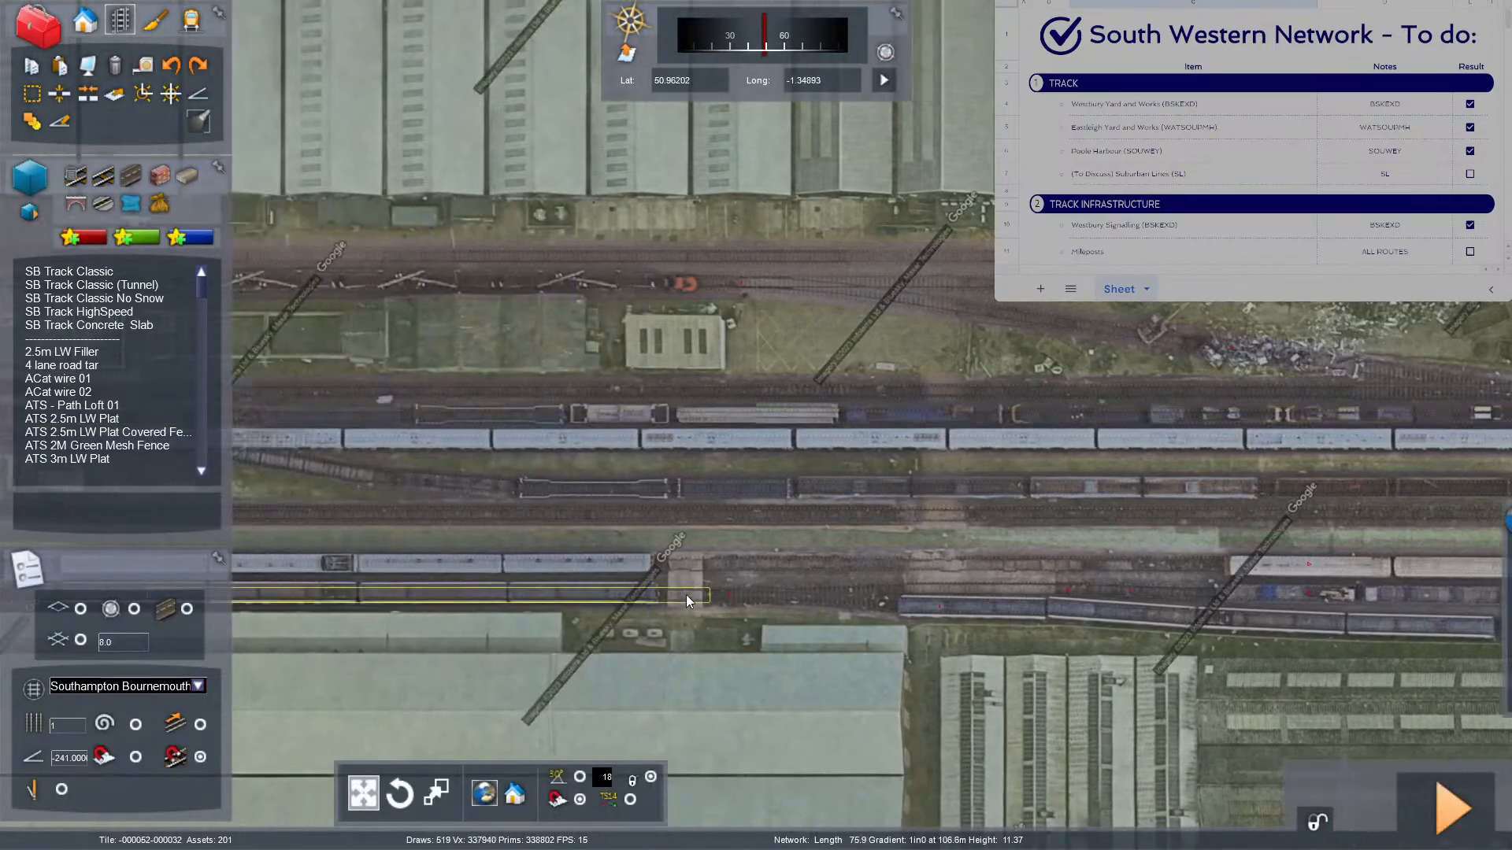
Inspect the sidings leading into the western end of the main works building, and follow the building to its eastern end.
scroll(687, 594, "down", 3)
key("Left")
key("Up")
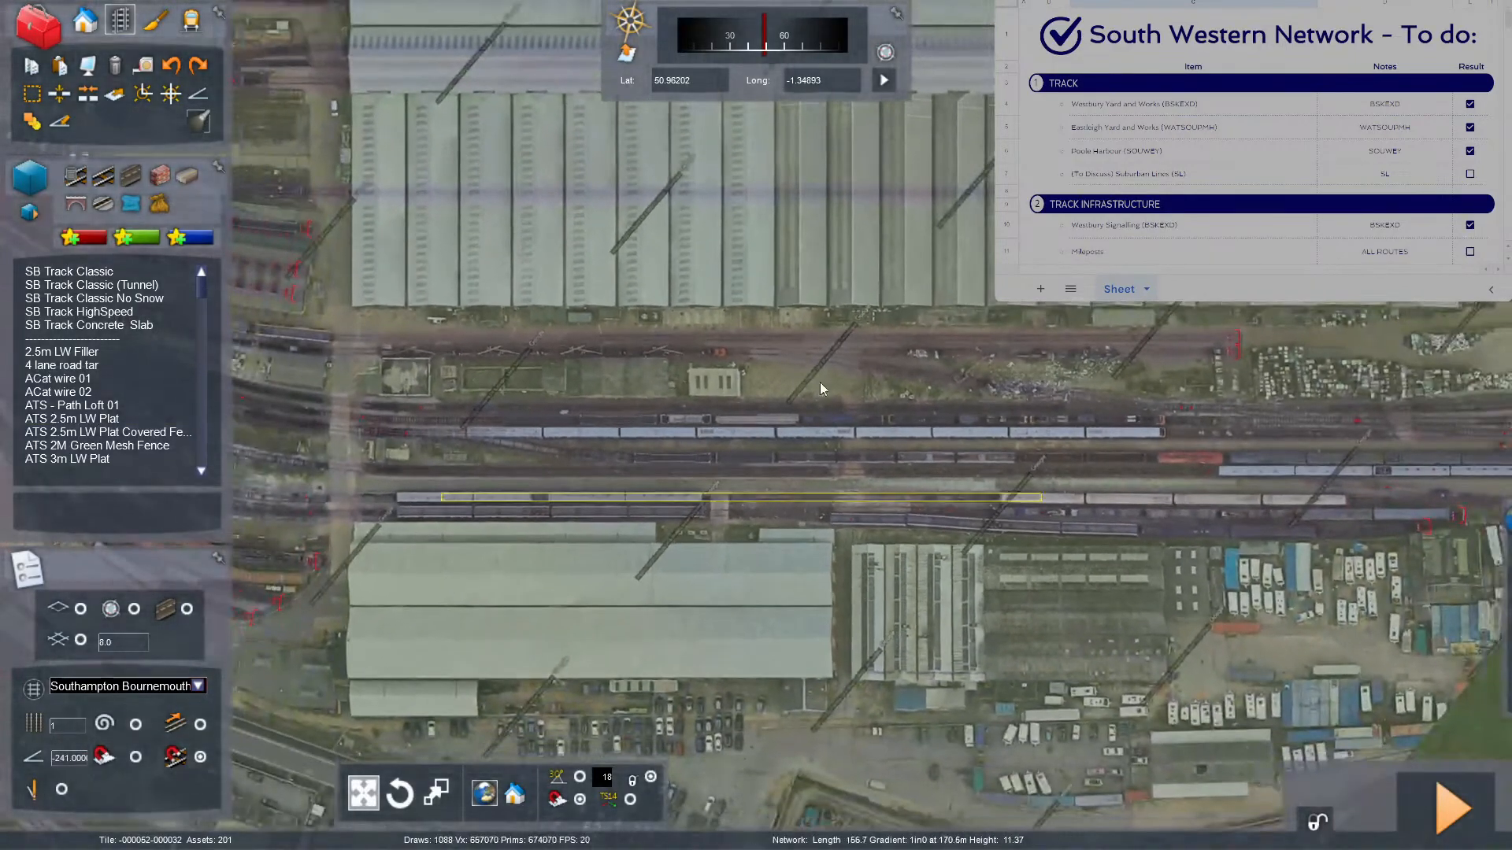
key("Up")
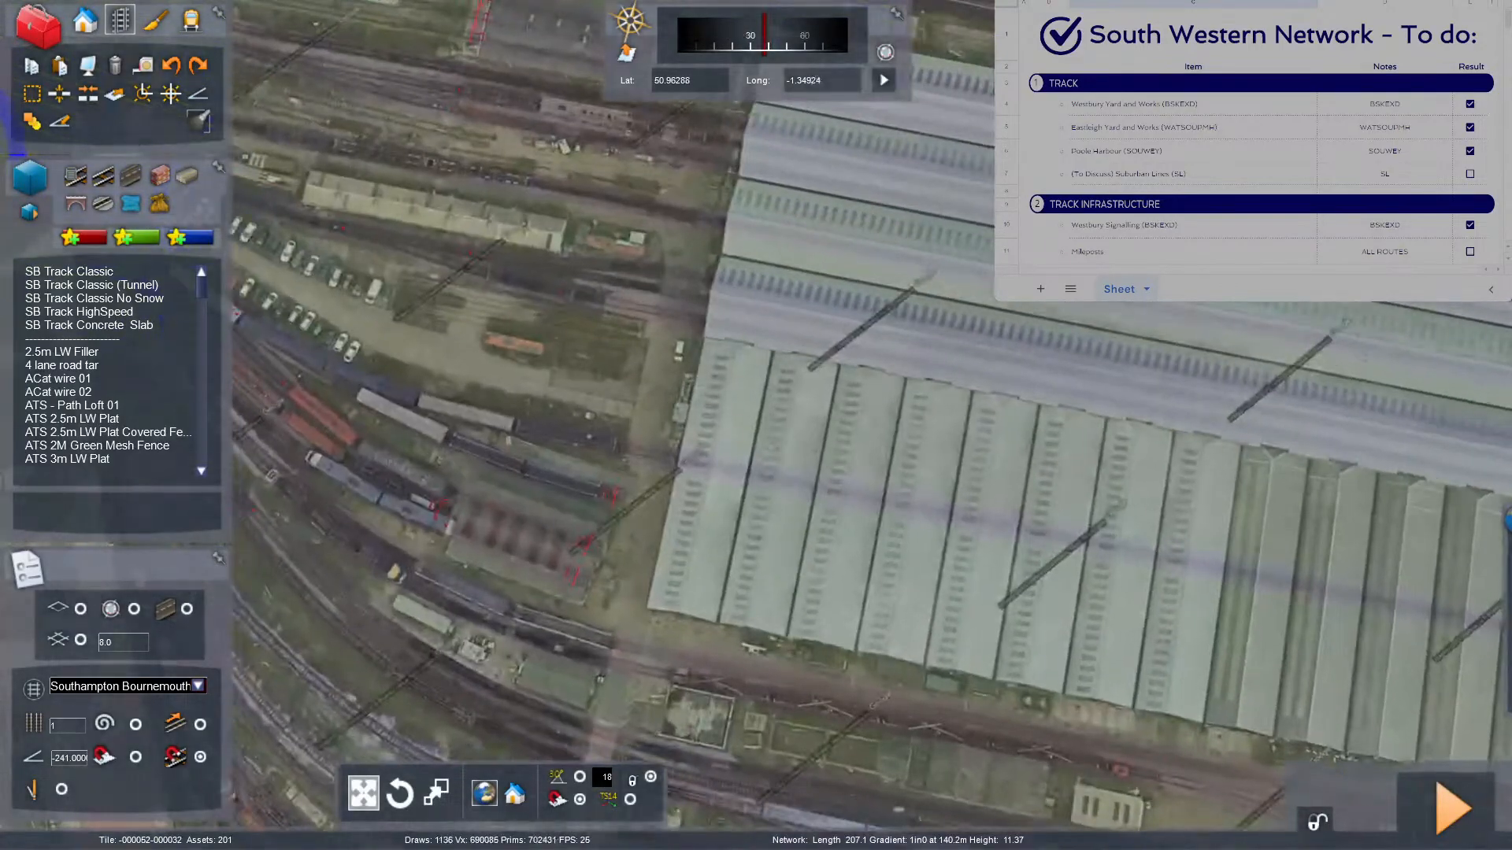
mouse_move(756, 425)
right_mouse_down()
mouse_move(791, 461)
mouse_move(768, 433)
right_mouse_up()
key("Right")
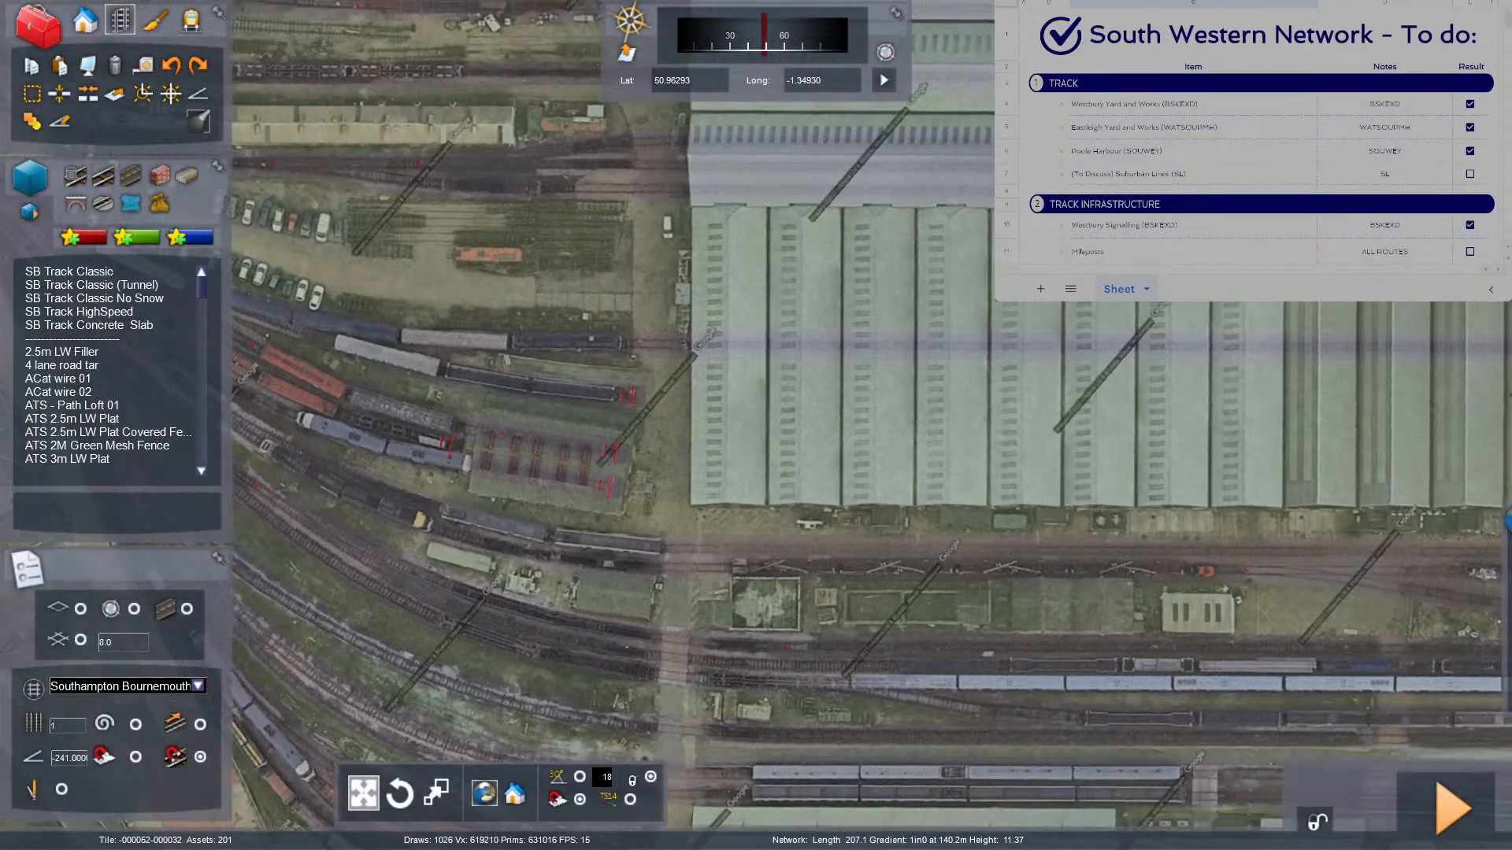
key("Up")
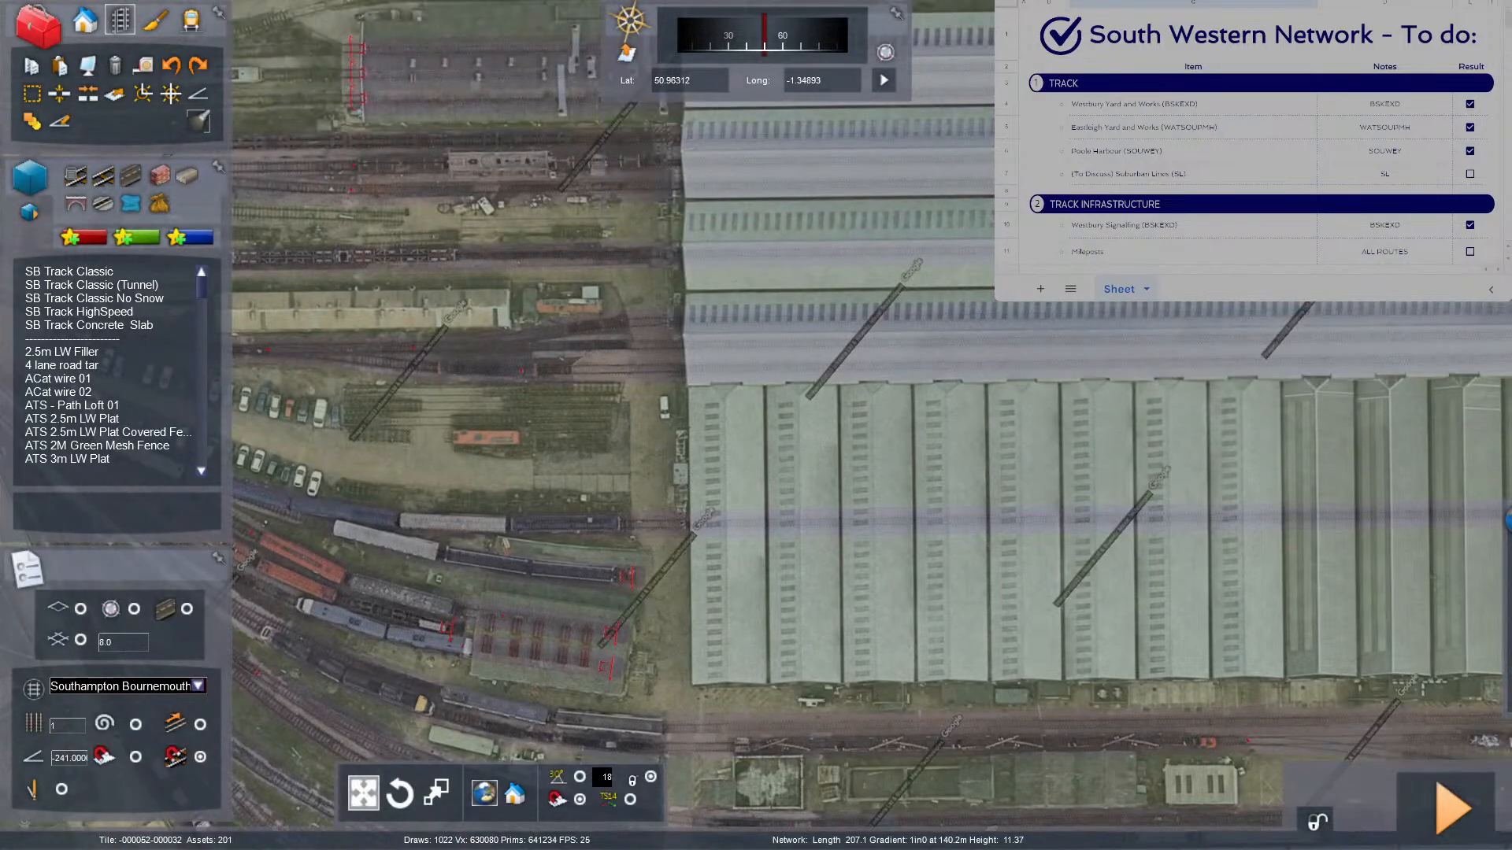
key("Right")
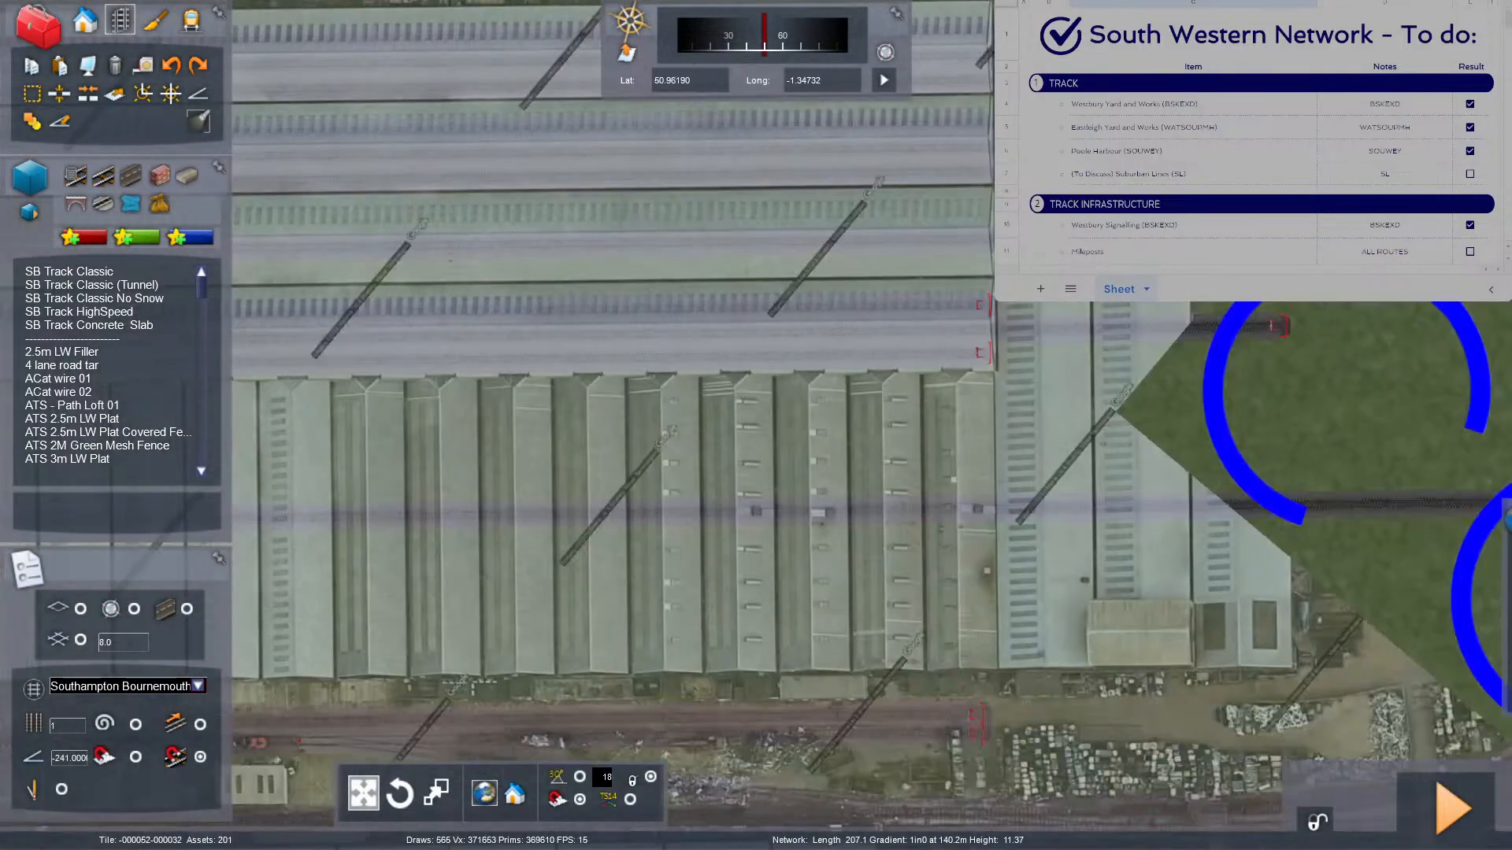
Examine the tracks at the eastern end of the works and the buffered sidings and turnout beside the southern sheds.
scroll(522, 280, "down", 4)
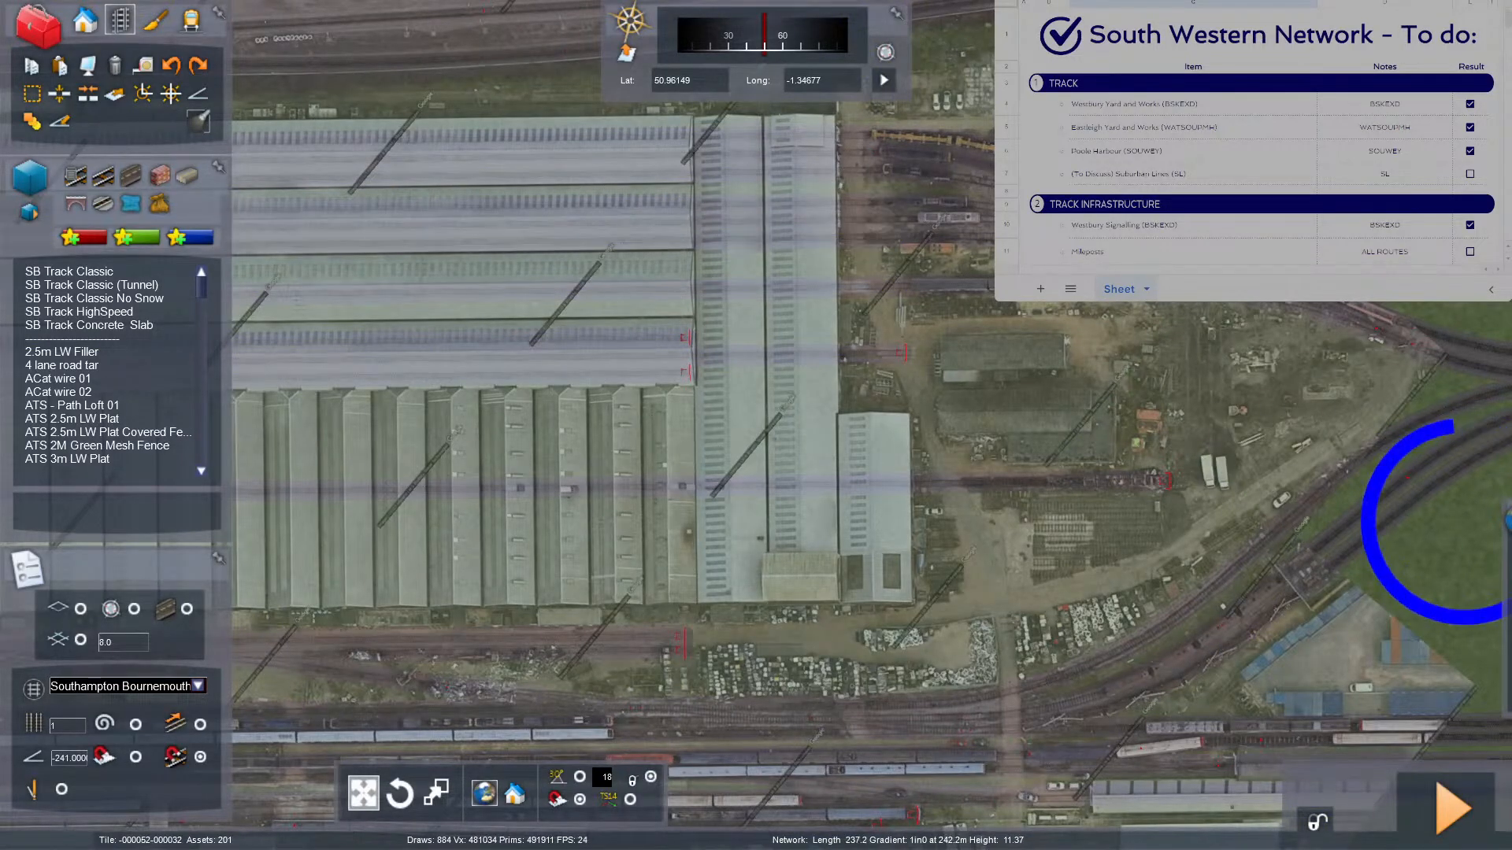
scroll(756, 425, "down", 2)
key("Down")
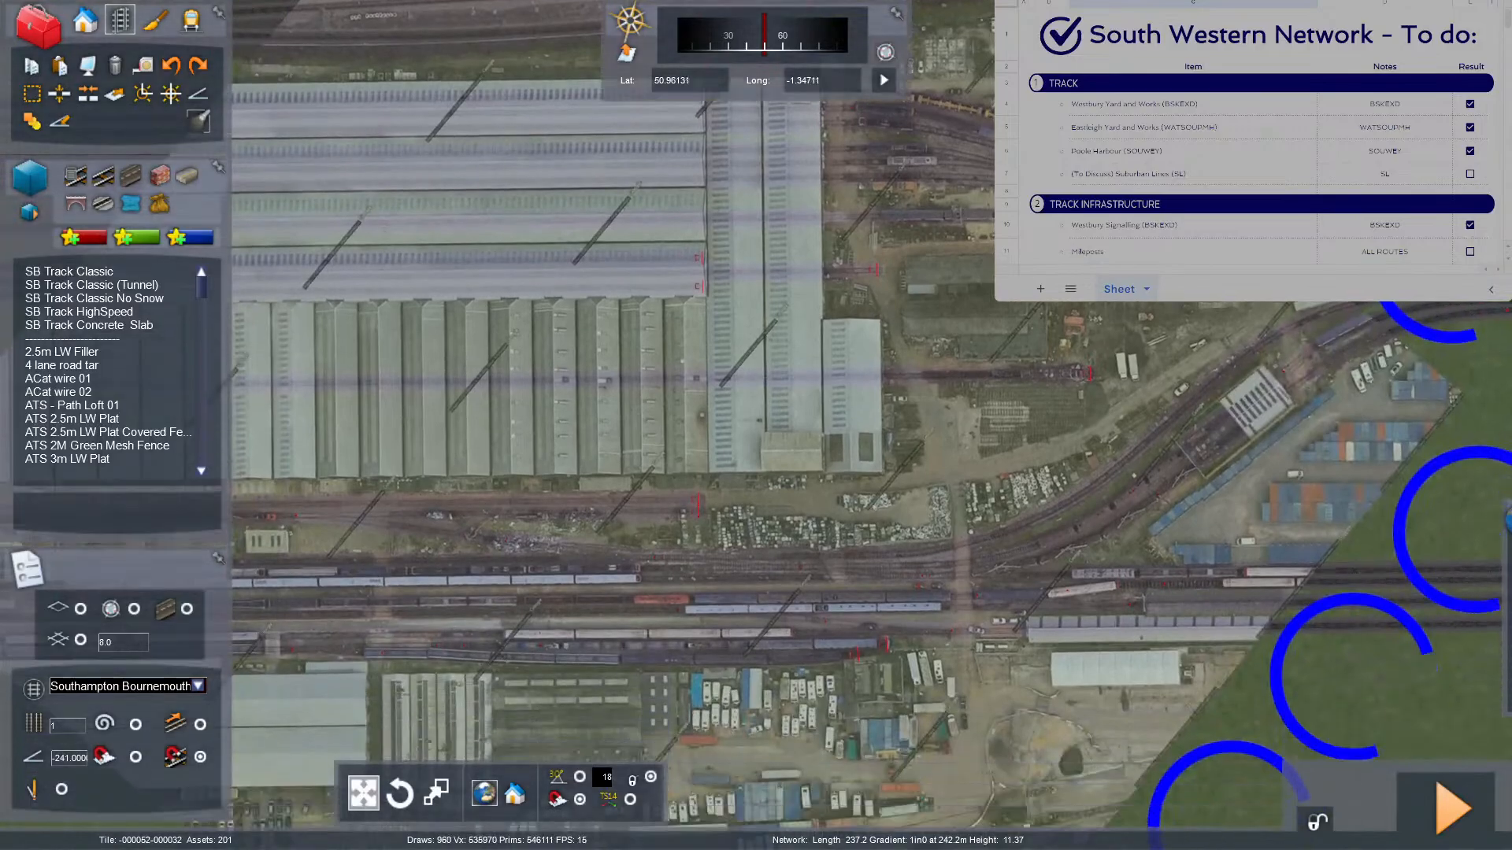
key("Down")
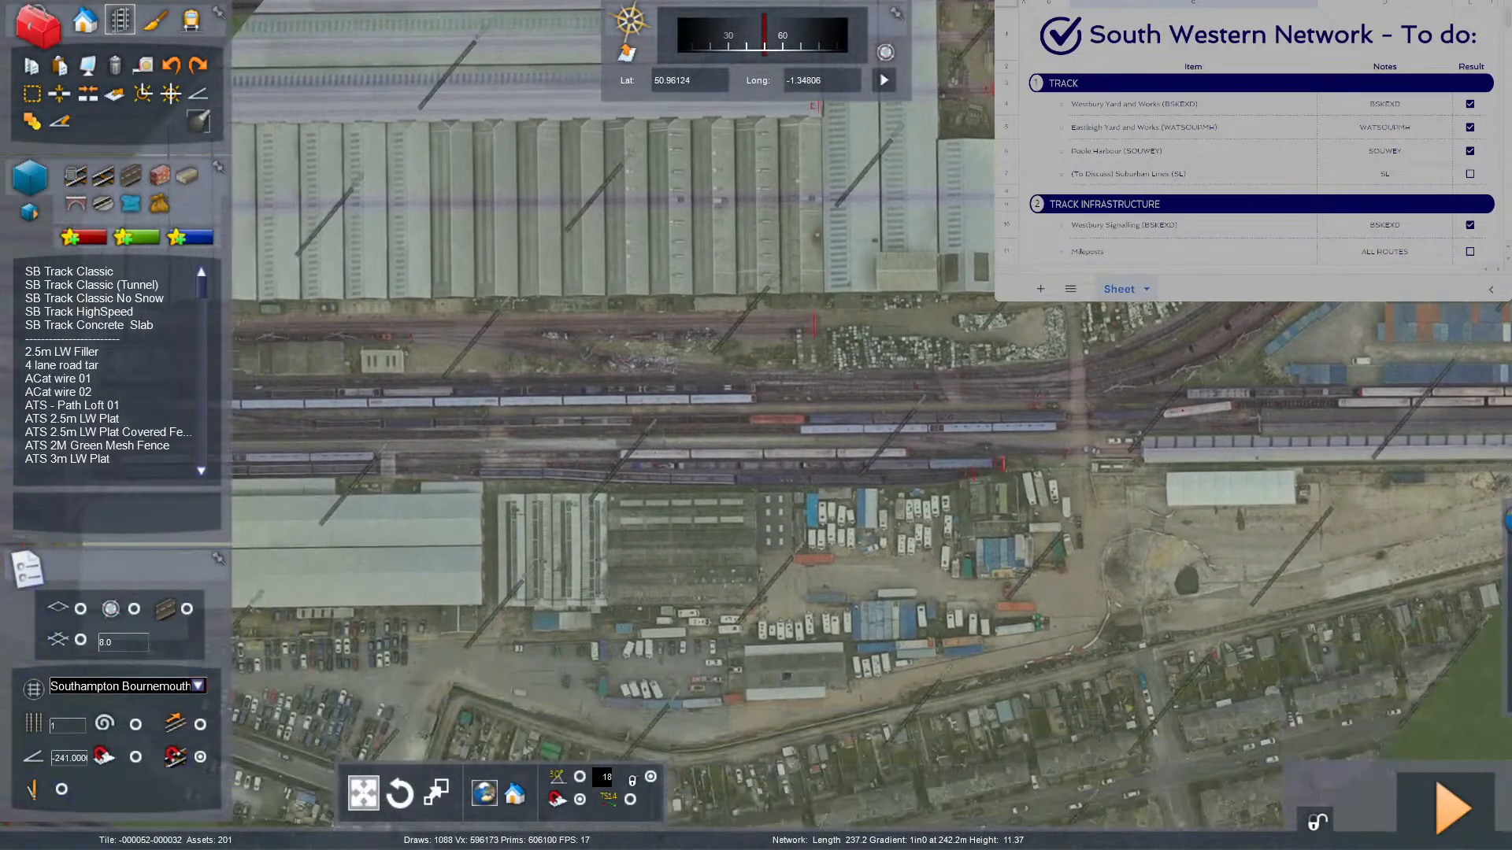
scroll(761, 423, "up", 5)
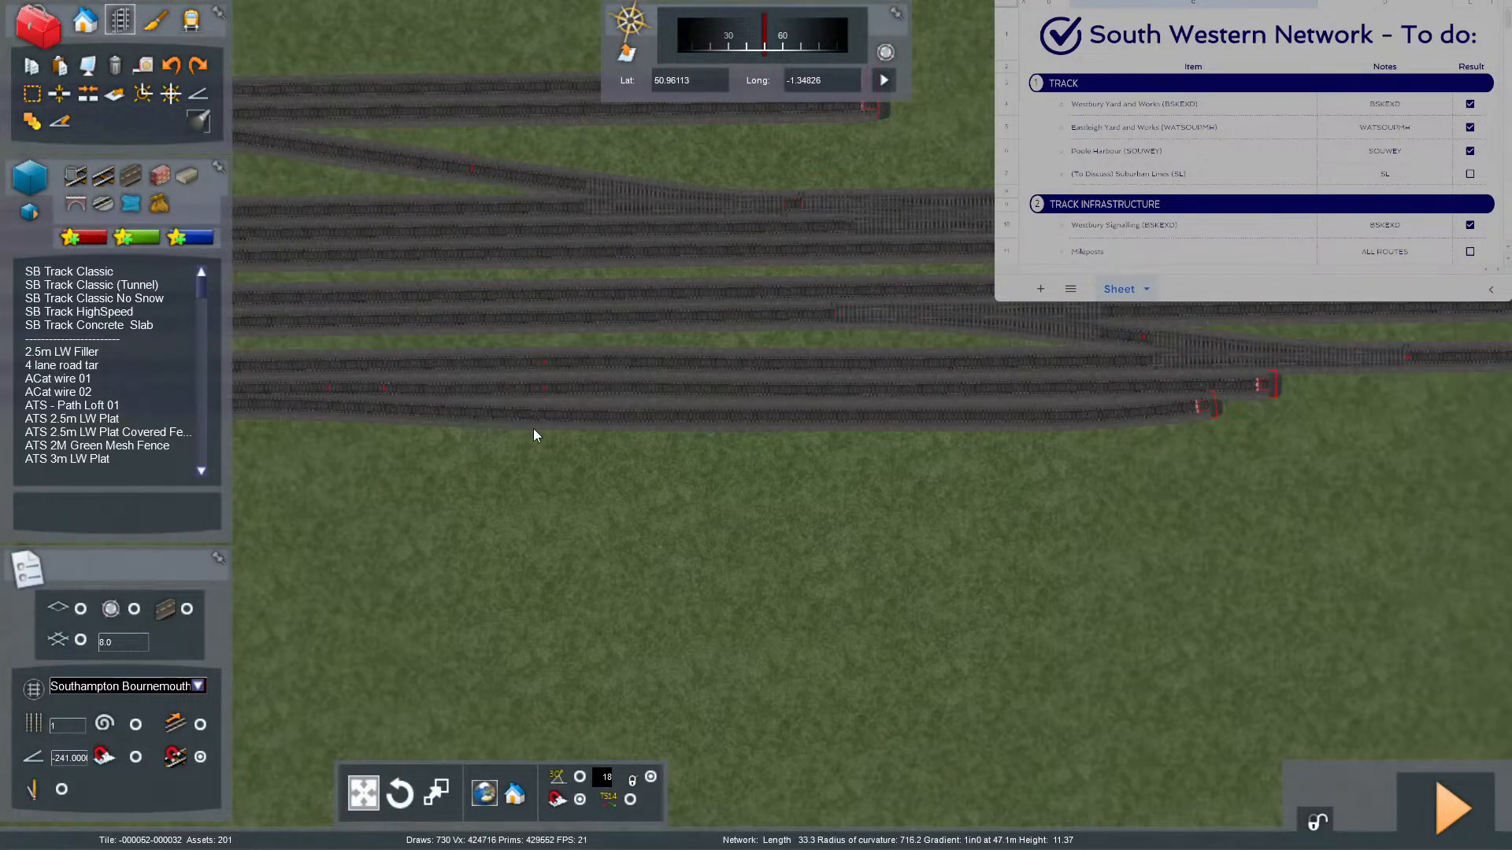
key("Left")
scroll(635, 415, "up", 5)
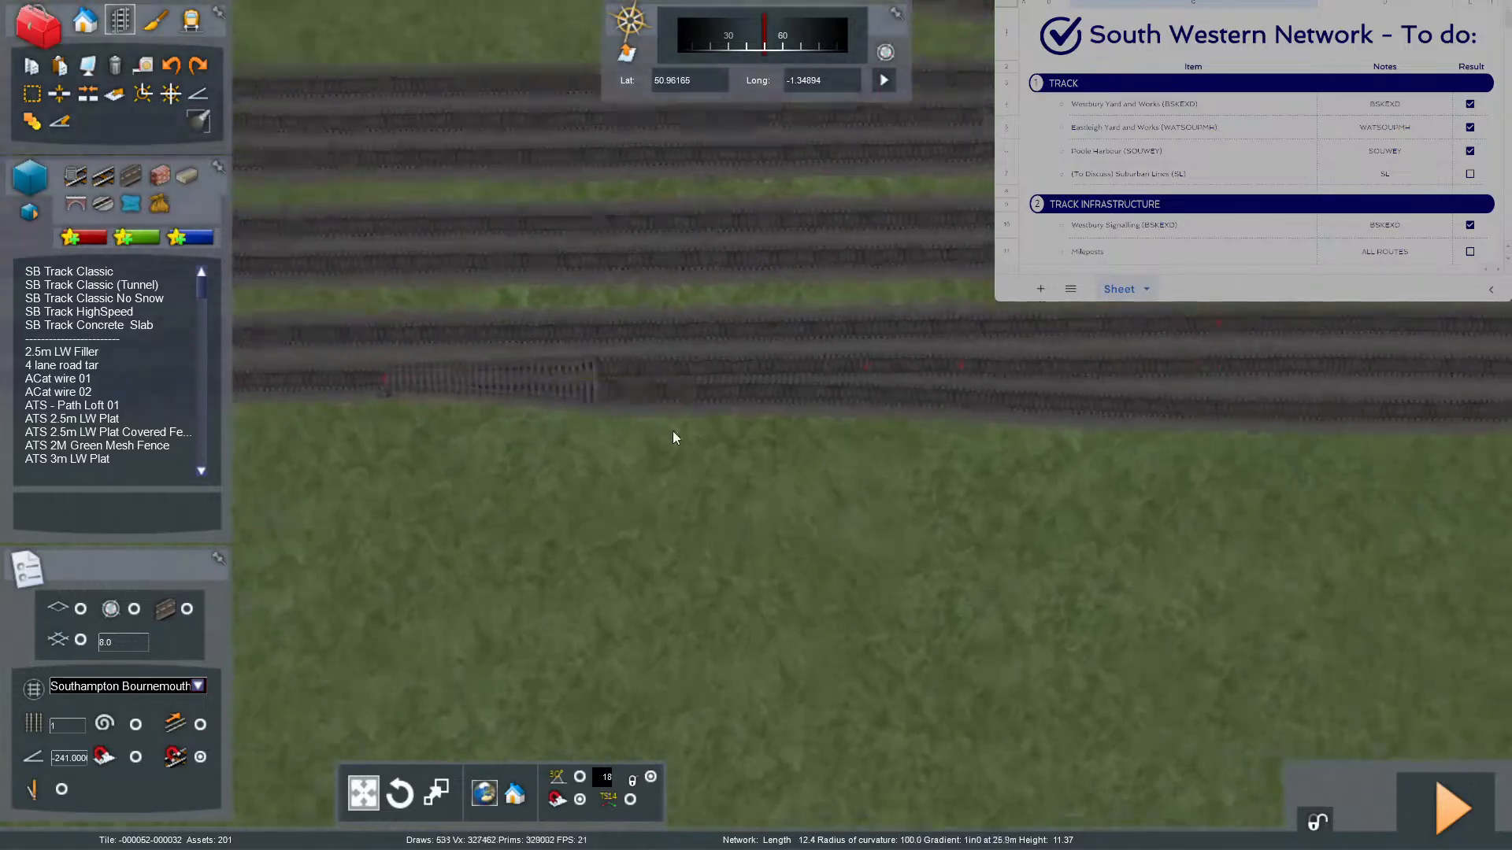
scroll(857, 523, "down", 5)
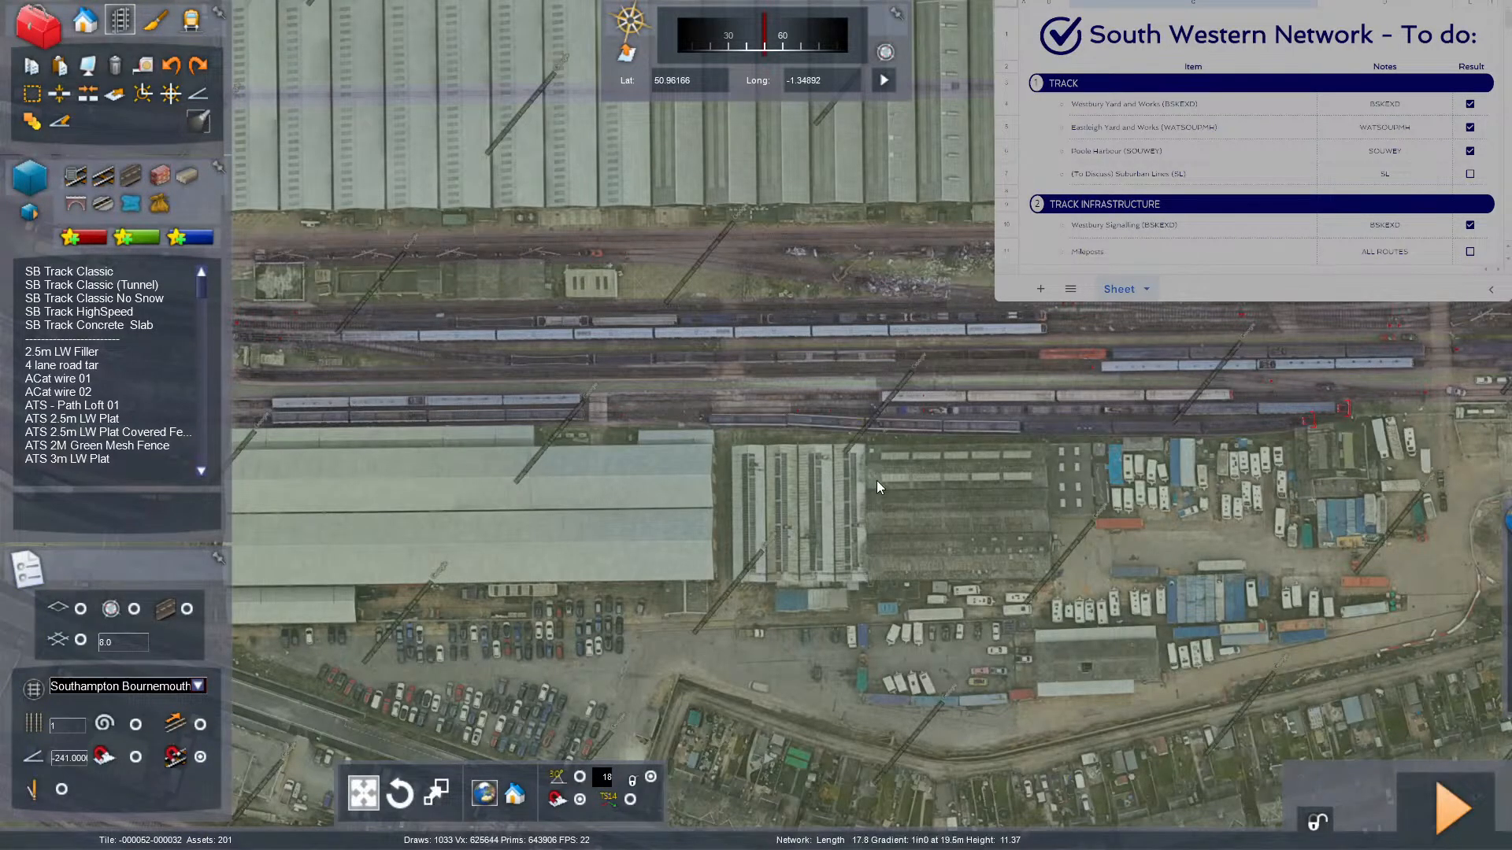
scroll(872, 479, "up", 3)
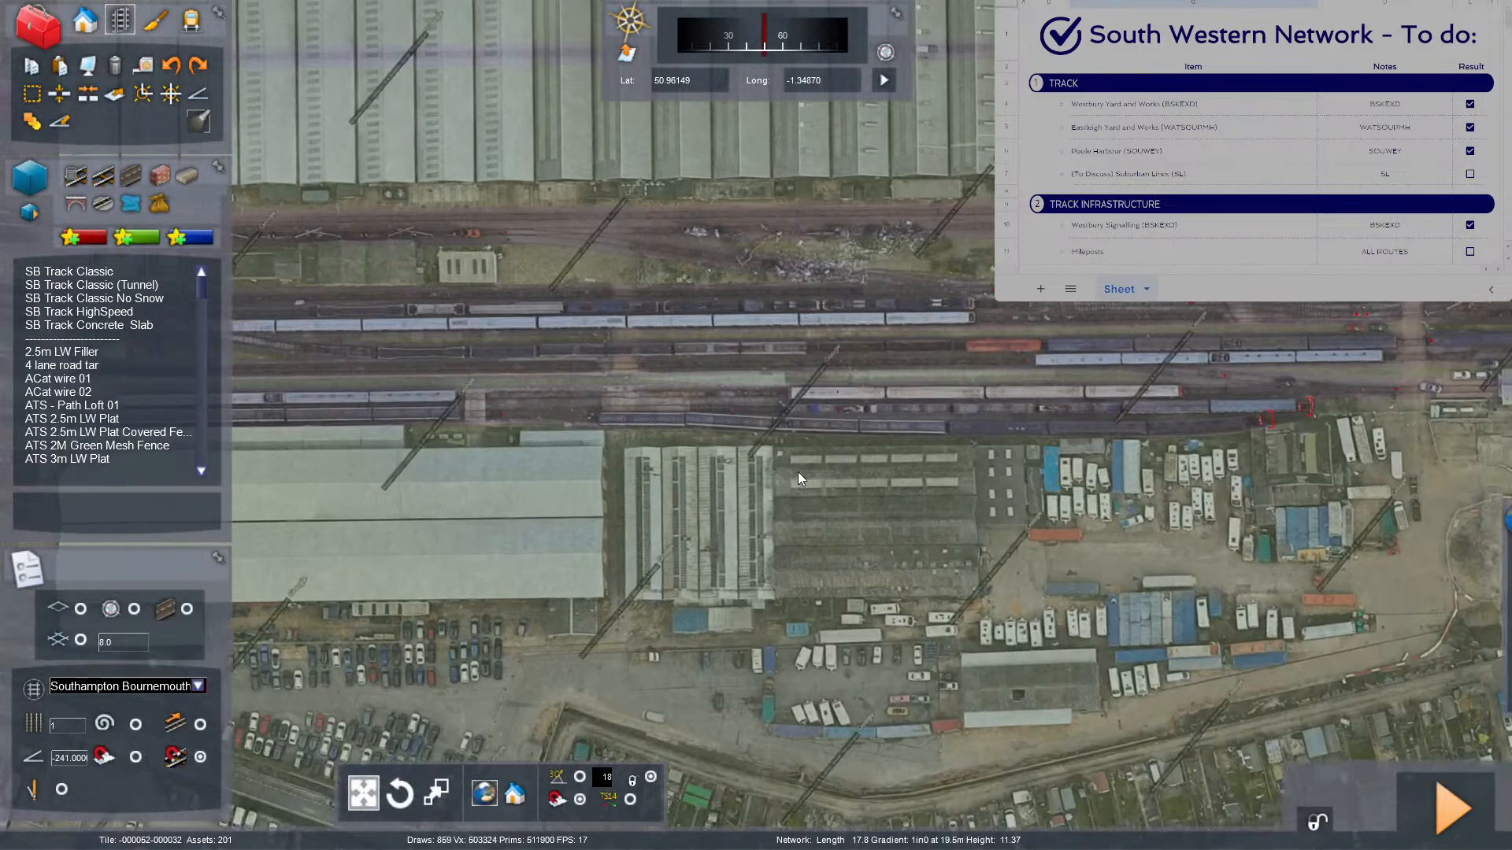
scroll(773, 466, "up", 3)
key("Right")
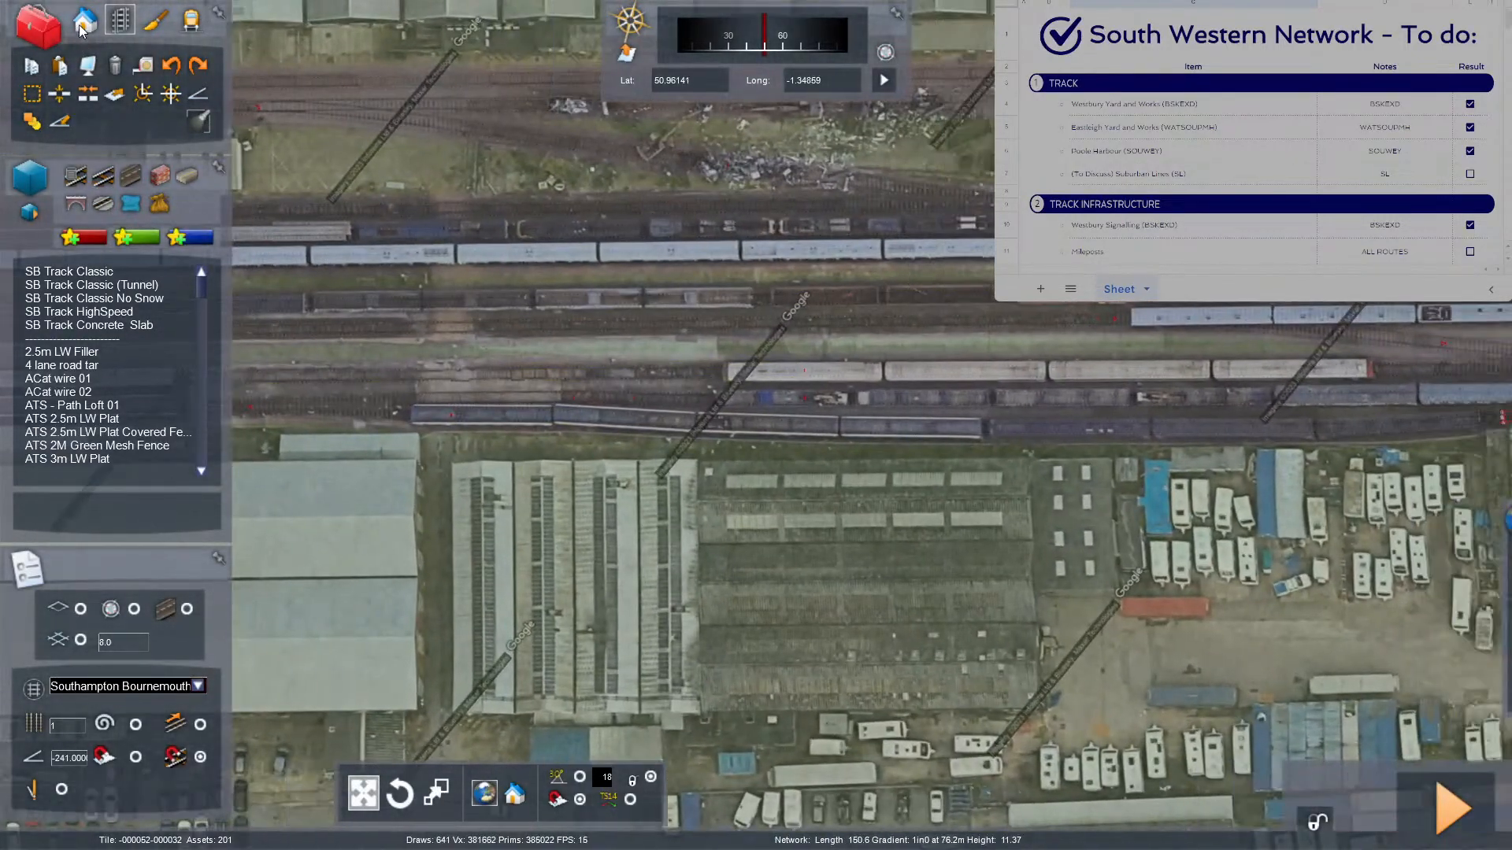
Find the Marker - Siding asset in the list of track infrastructure objects and pick it for placement.
left_click(84, 19)
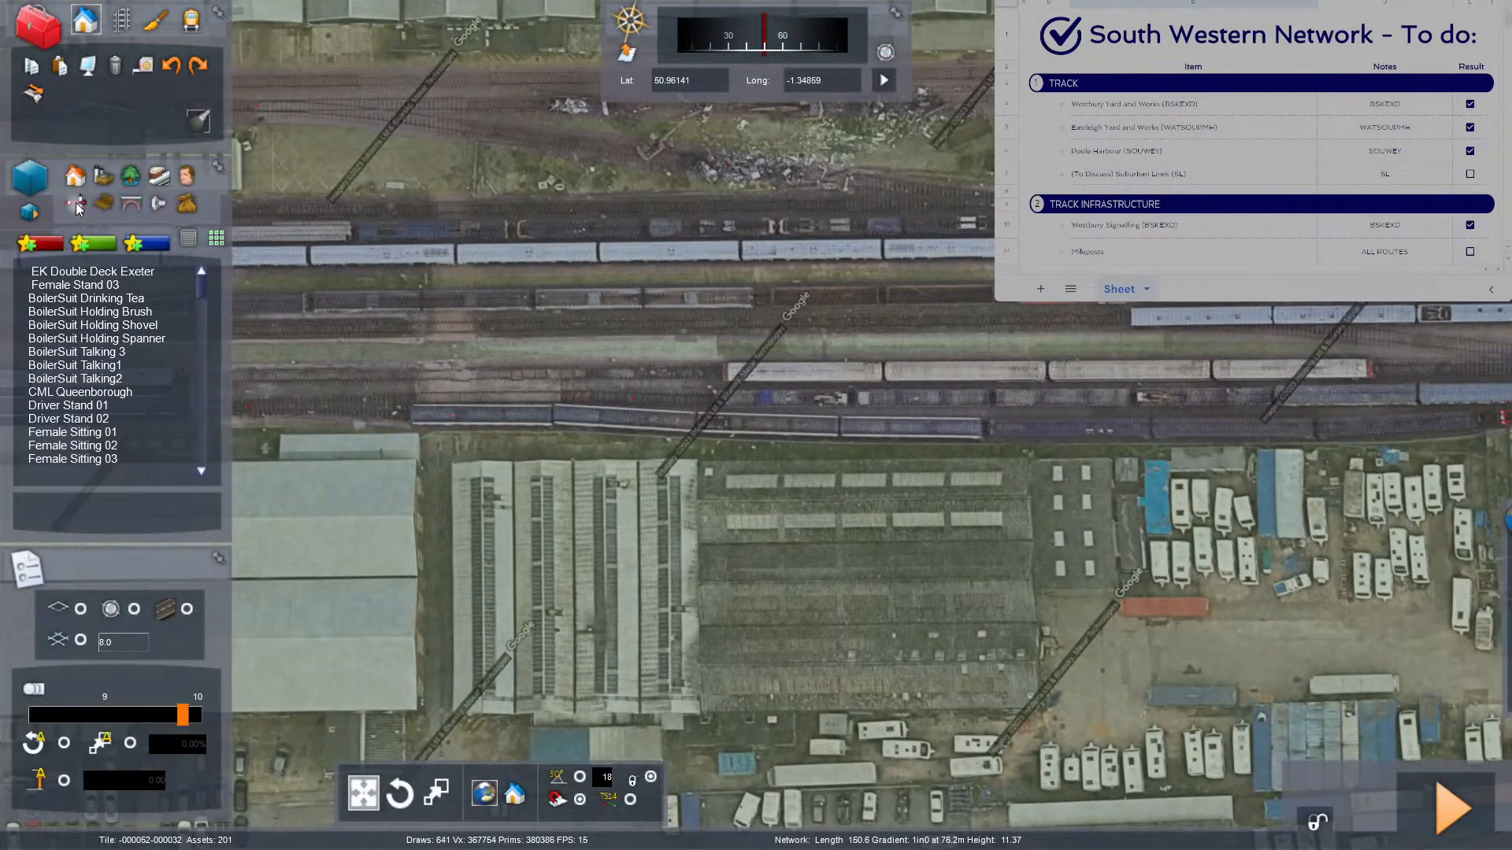
left_click(75, 202)
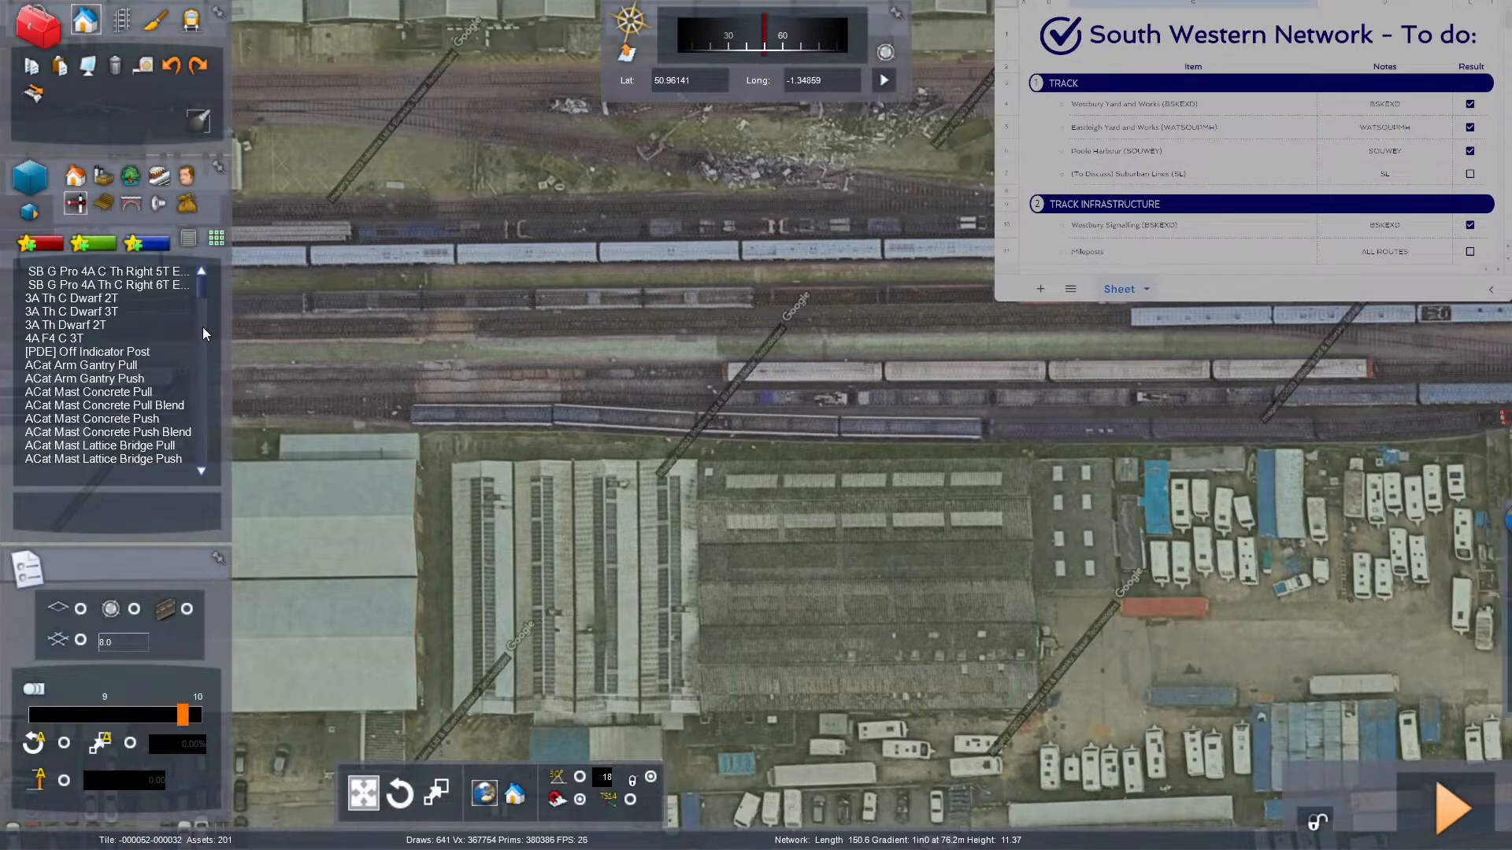
left_click_drag(201, 328, 201, 417)
left_click(203, 400)
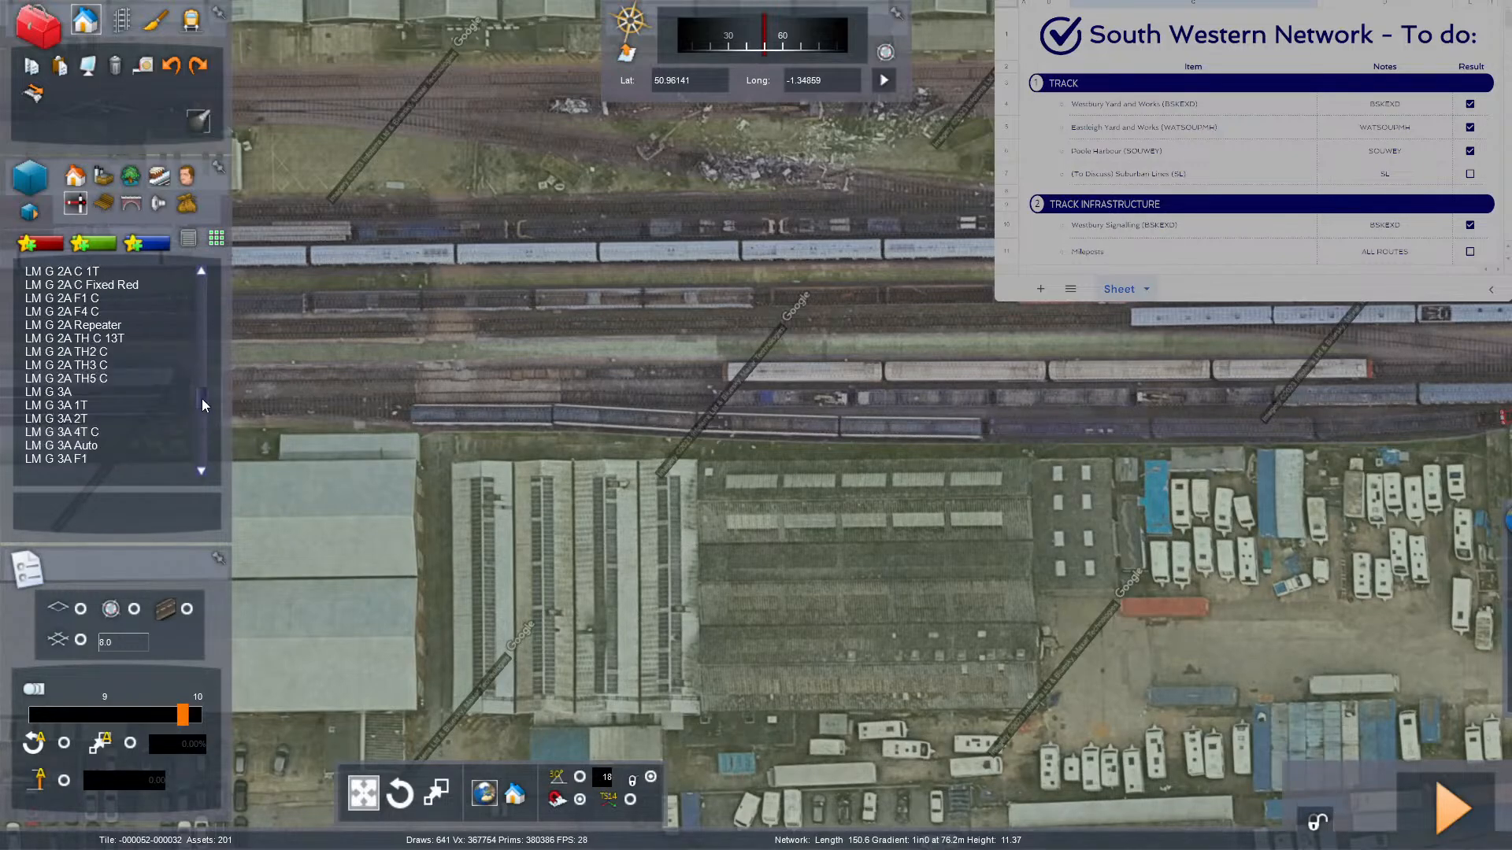
scroll(145, 400, "down", 5)
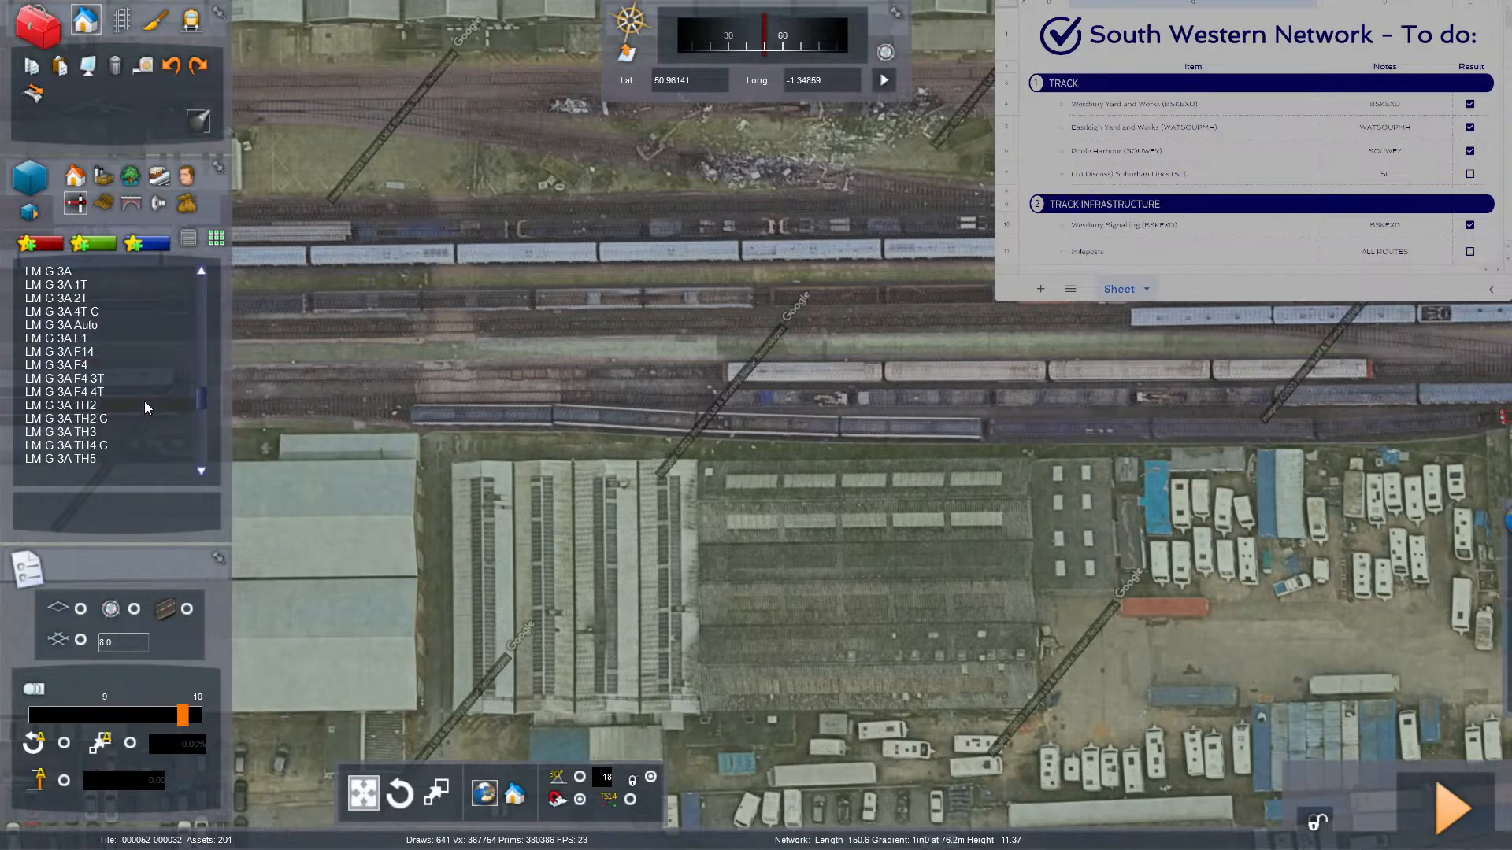
scroll(145, 405, "down", 6)
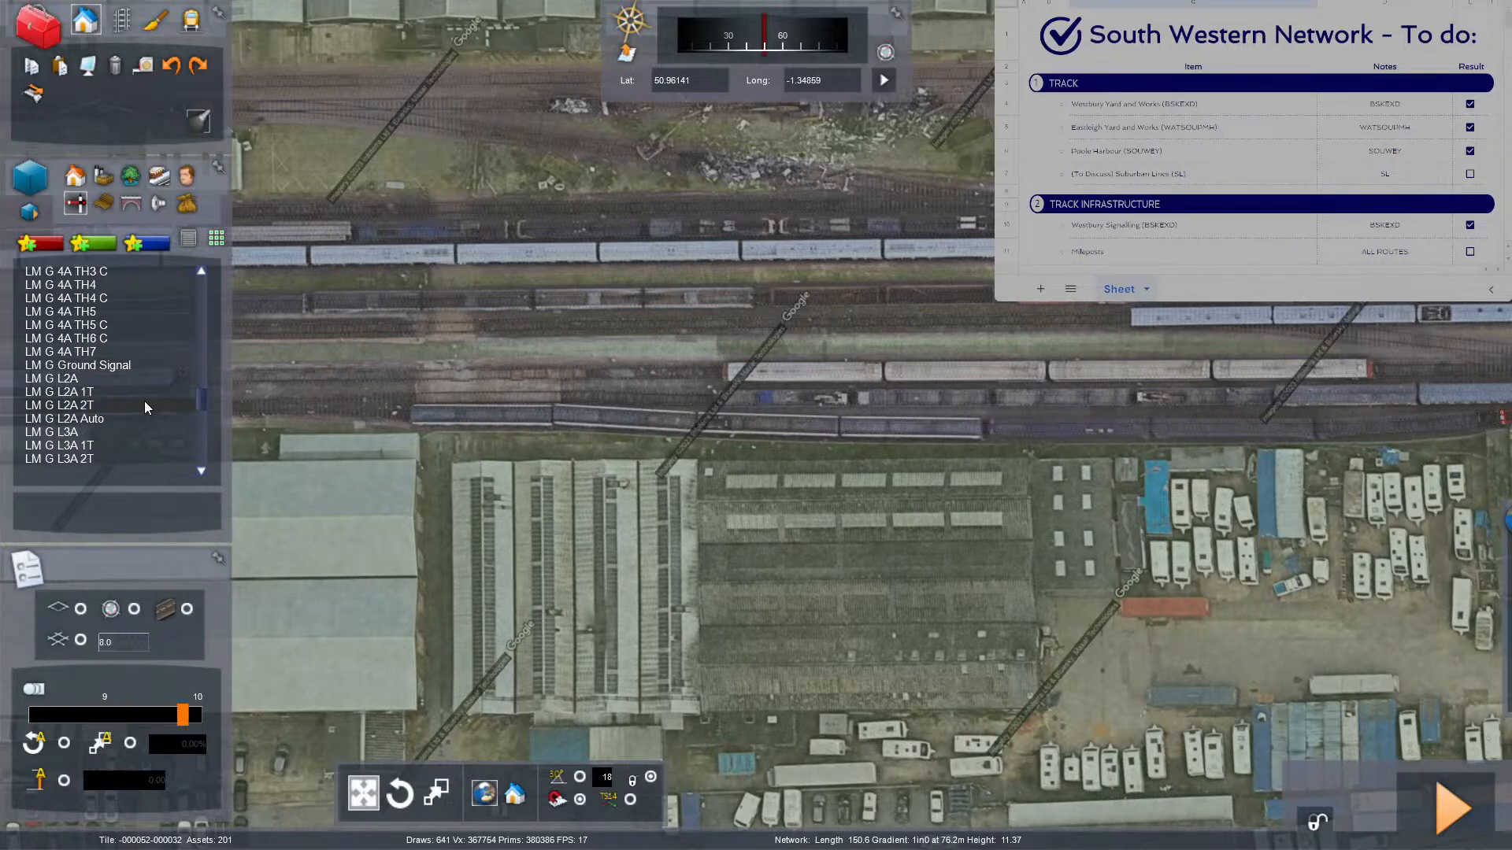
scroll(150, 404, "down", 8)
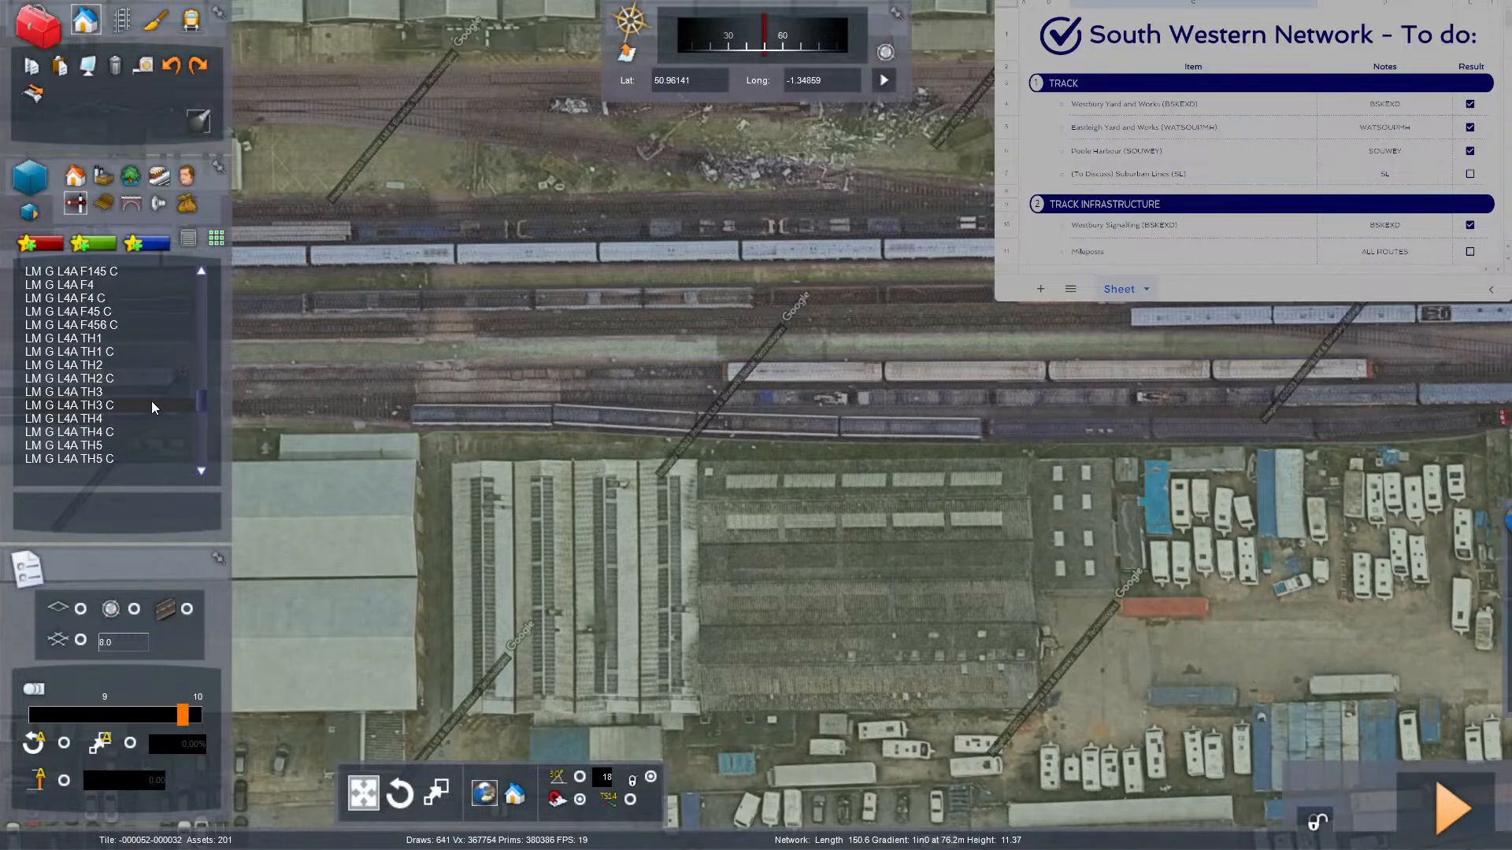
scroll(152, 405, "down", 8)
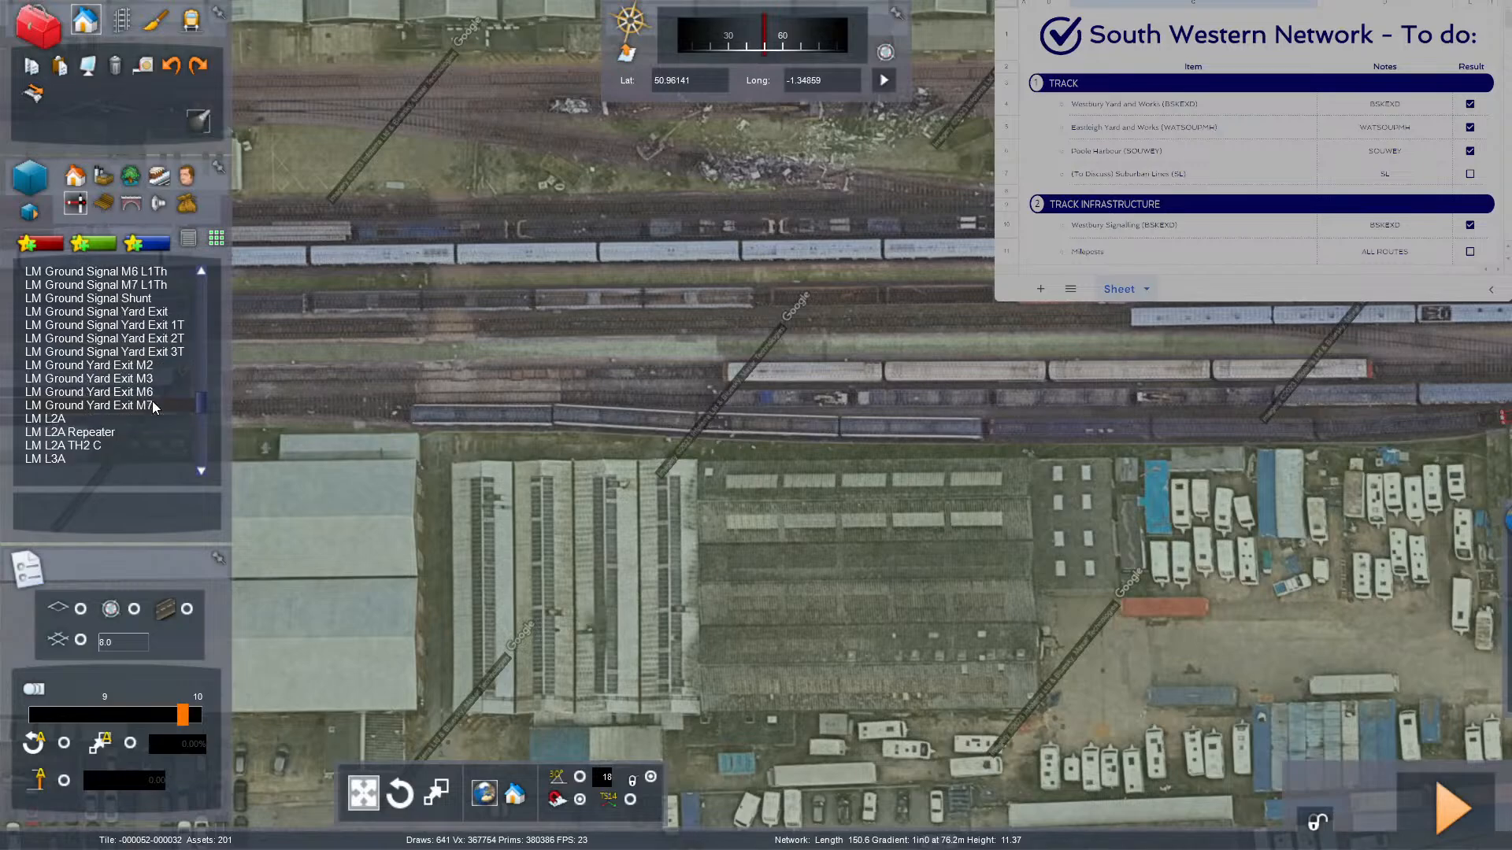
scroll(153, 405, "down", 8)
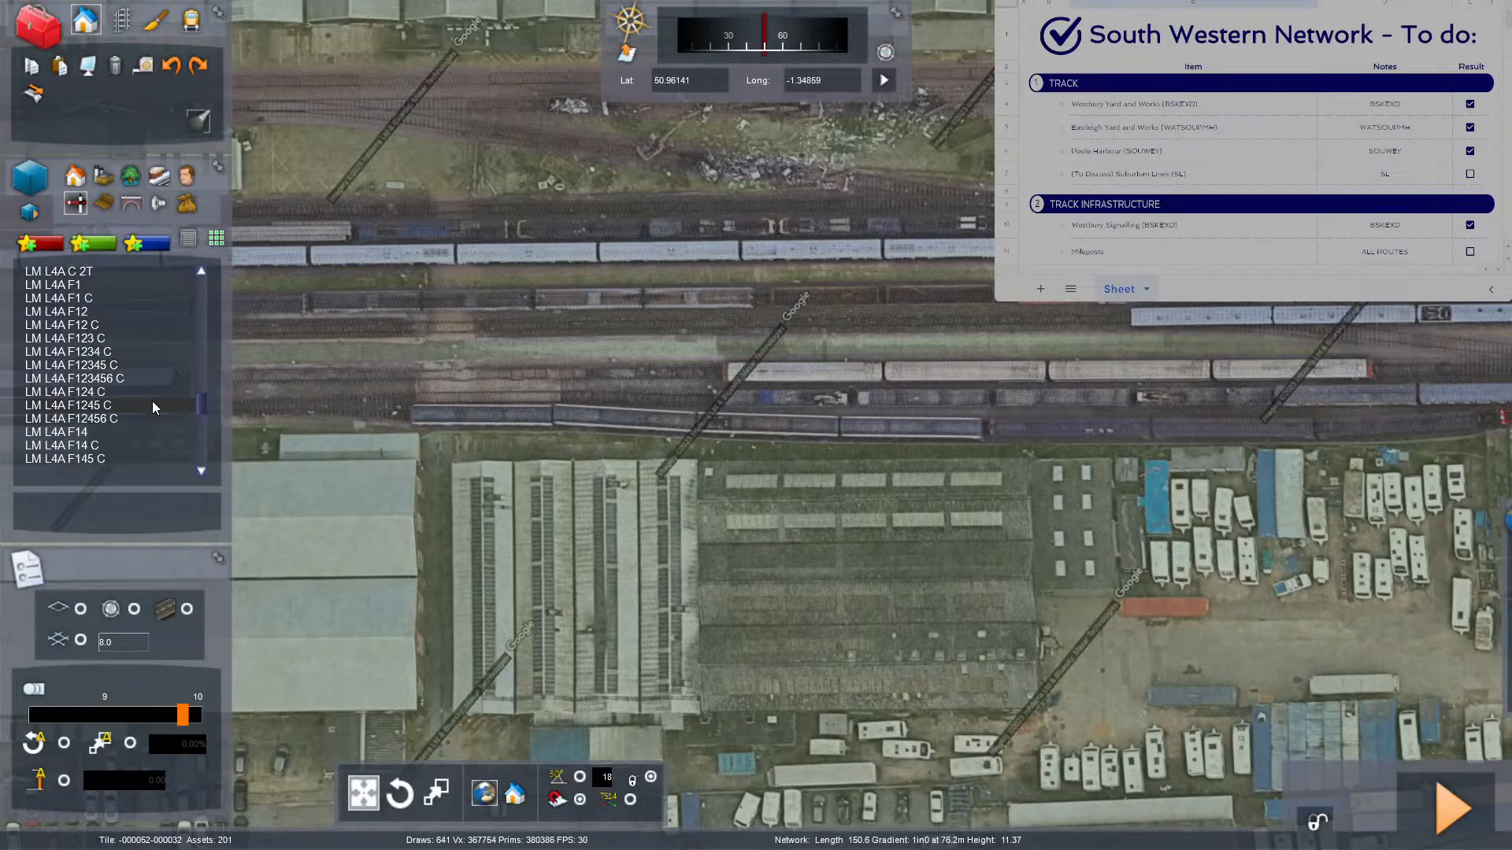
scroll(153, 404, "down", 8)
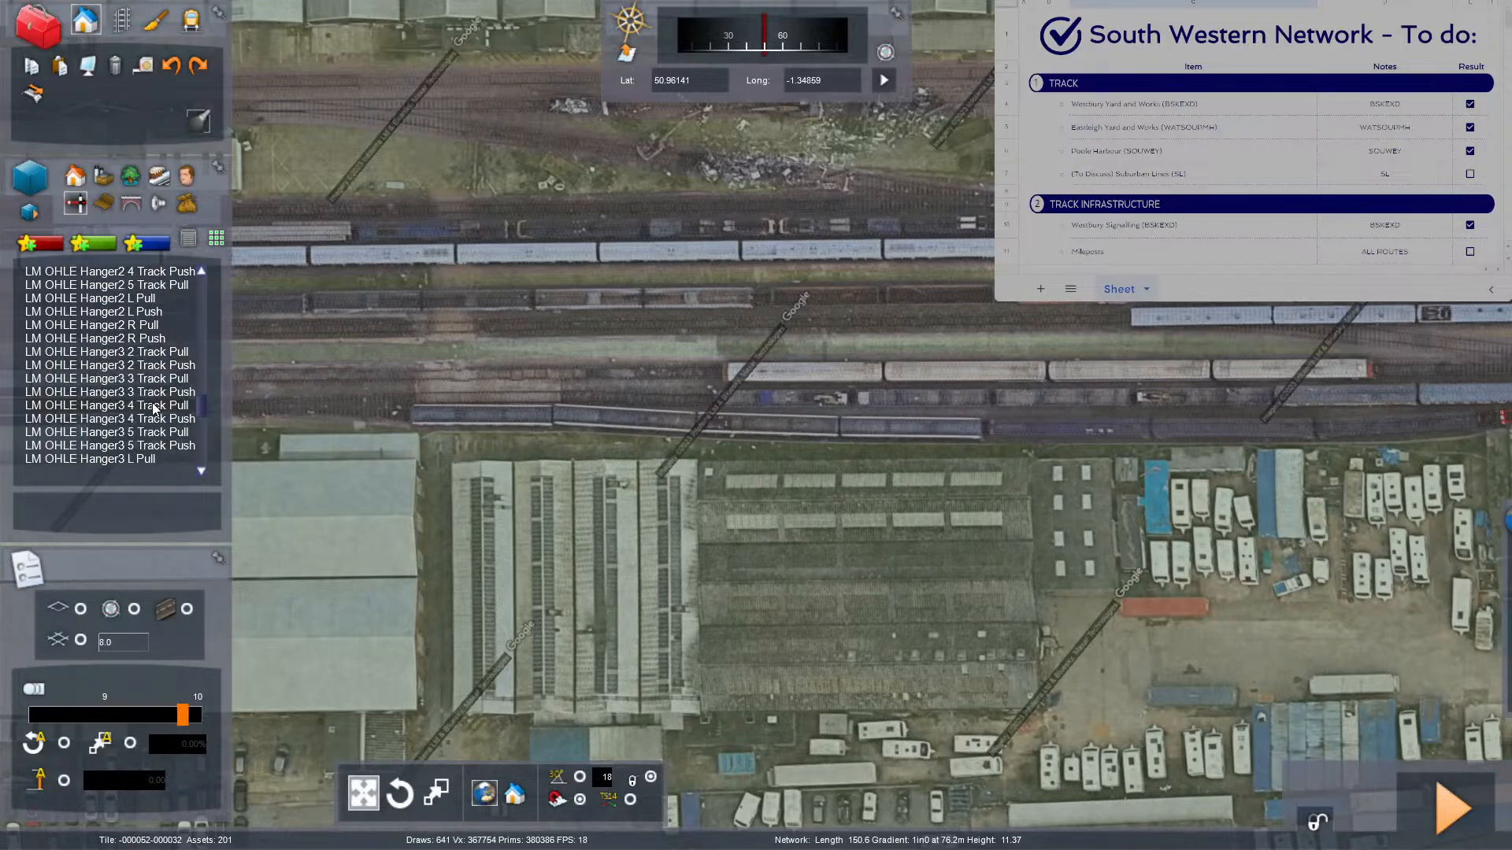
scroll(153, 404, "down", 8)
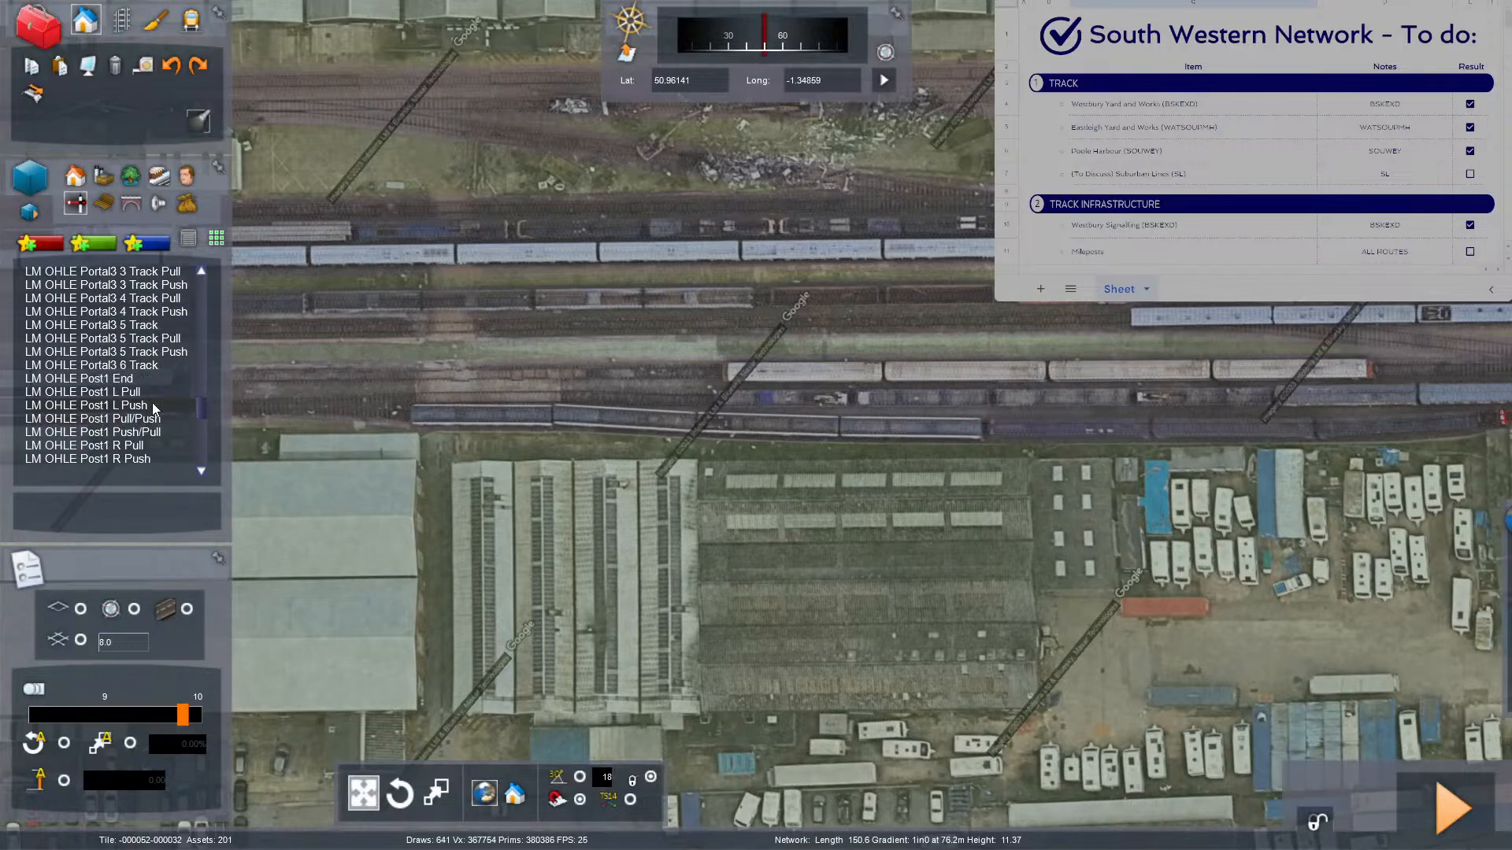
scroll(153, 403, "down", 8)
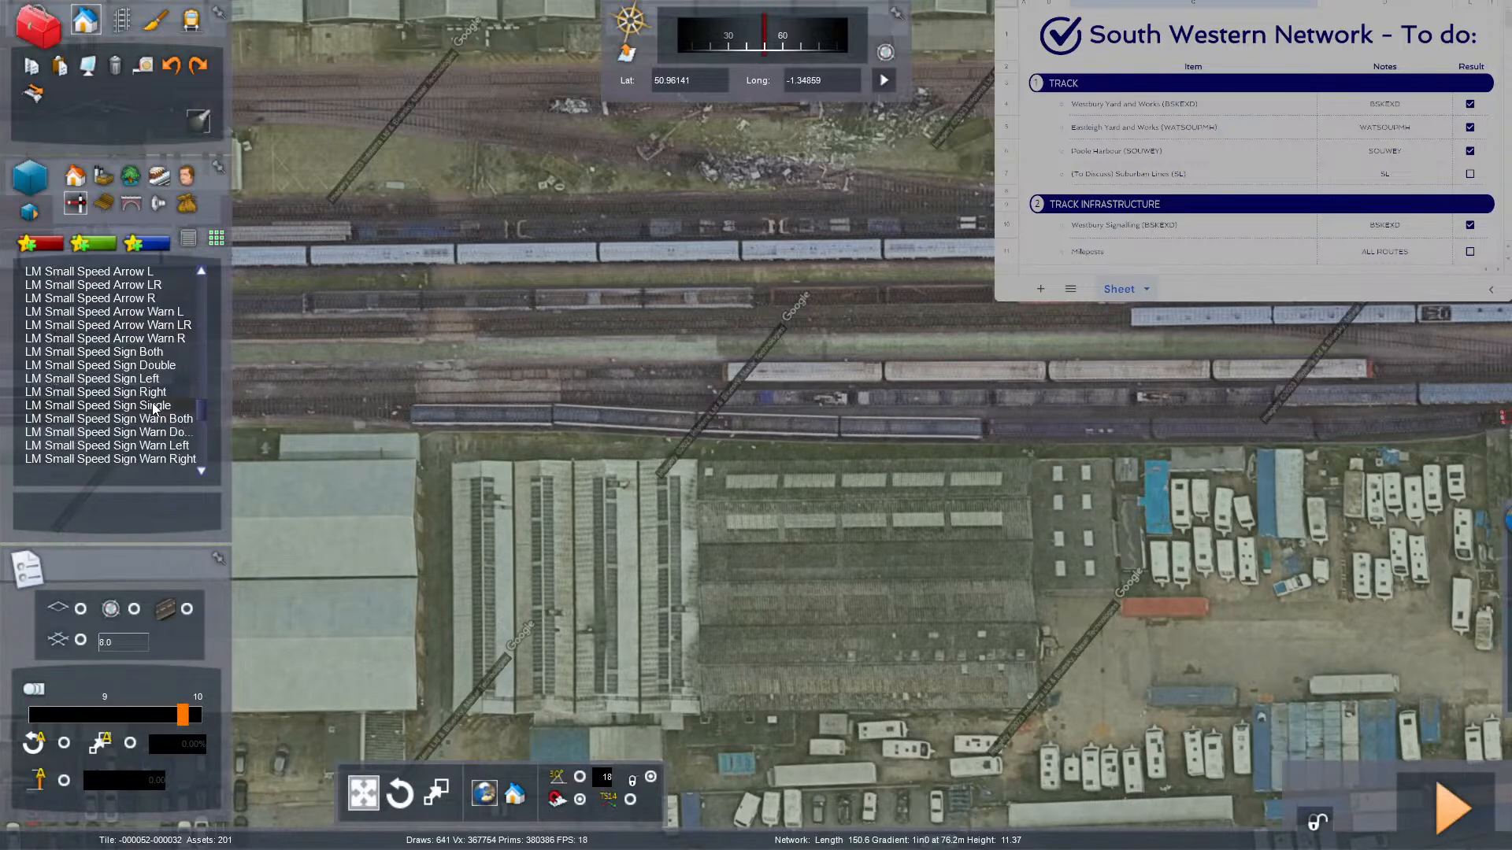
scroll(153, 404, "down", 3)
scroll(153, 404, "down", 5)
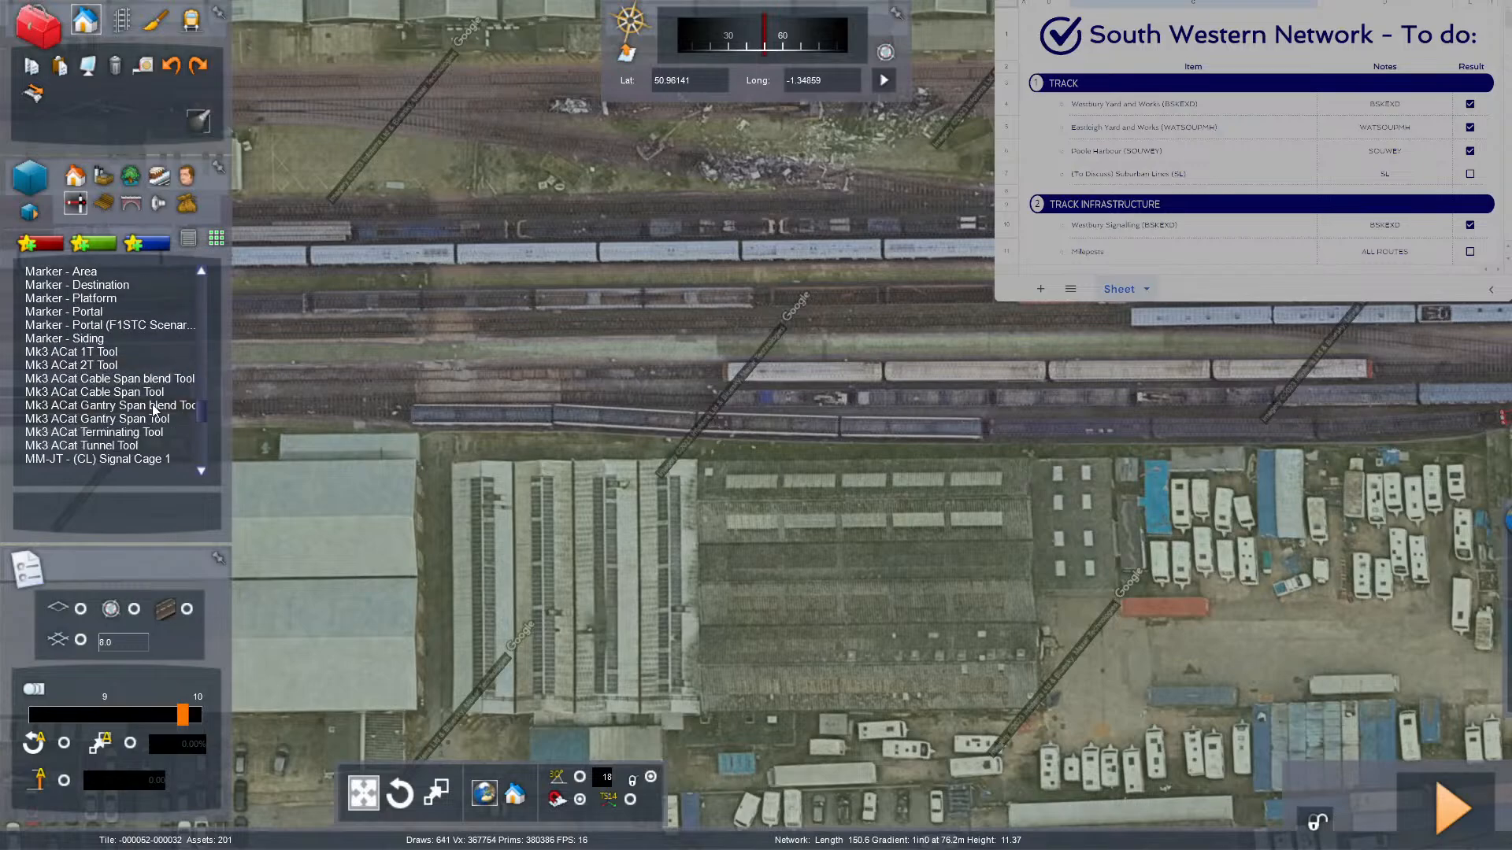
scroll(131, 408, "up", 1)
left_click(136, 381)
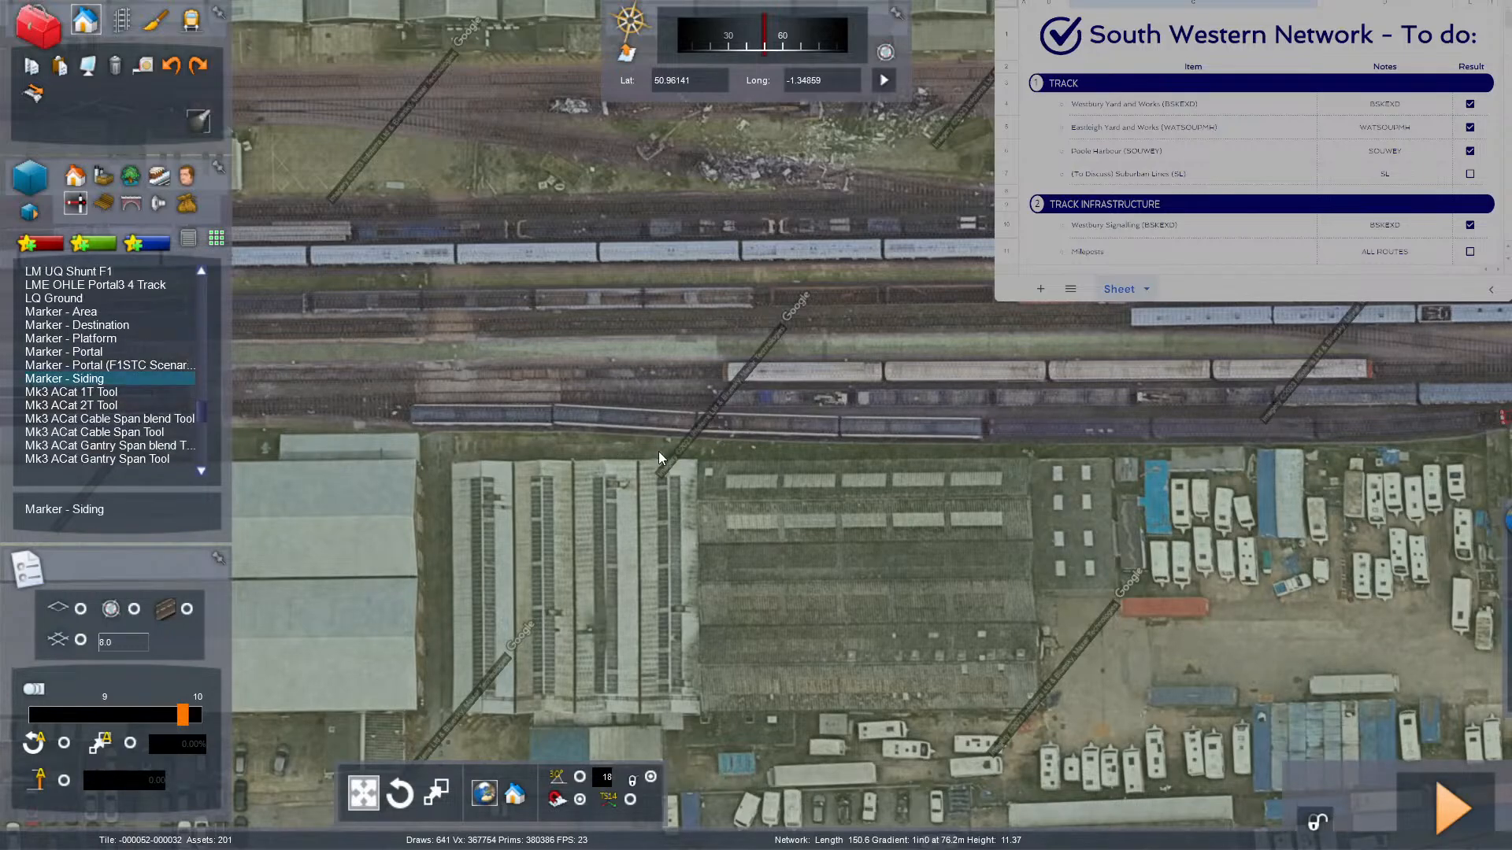
Place a siding marker on the southernmost works track, stretch its eastern end to the buffer stop, and hide the aerial imagery overlay.
left_click(1005, 433)
key("Right")
scroll(914, 429, "up", 2)
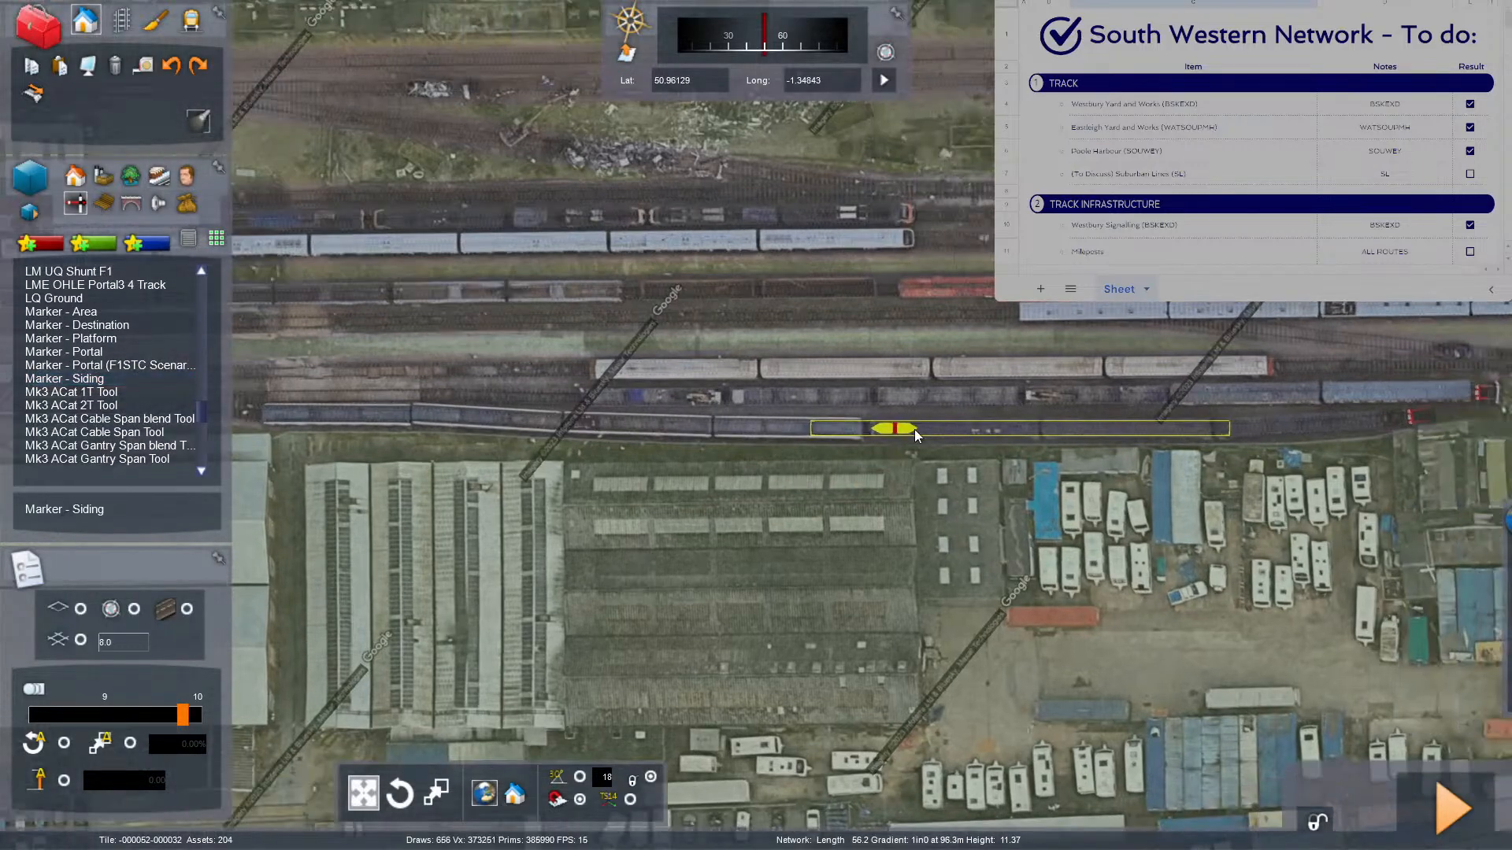
left_click_drag(814, 426, 1059, 417)
key("Right")
key("F8")
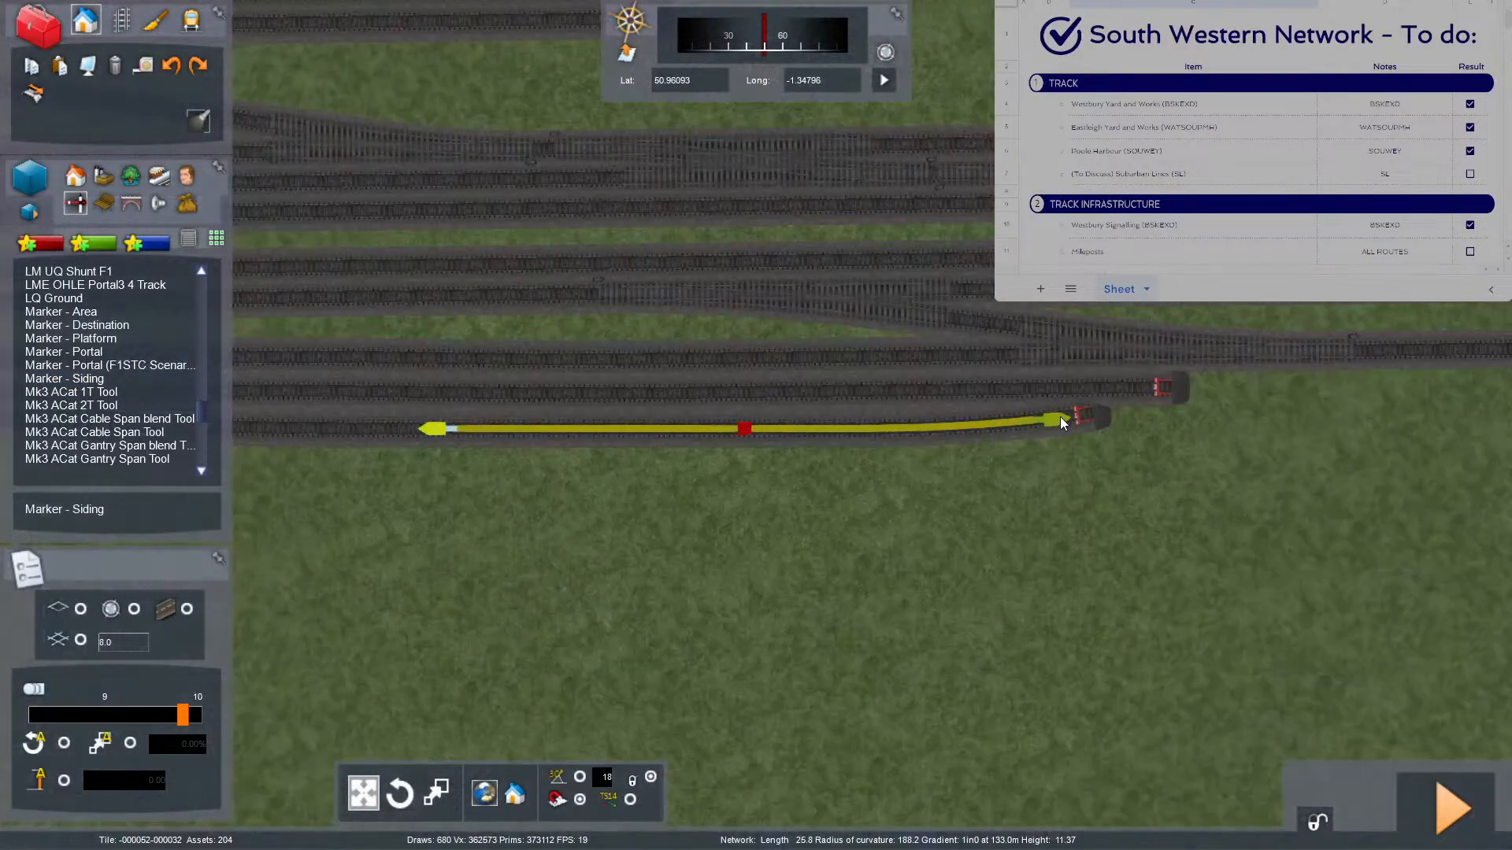
key("Right")
scroll(1027, 414, "up", 3)
left_click_drag(973, 385, 929, 371)
Stretch the siding marker's western end along the southernmost track to just short of the turnout.
key("Right")
scroll(945, 378, "up", 2)
right_click_drag(929, 370, 932, 257)
mouse_move(932, 258)
left_mouse_down()
mouse_move(957, 258)
mouse_move(942, 257)
left_mouse_up()
mouse_move(941, 258)
right_mouse_down()
mouse_move(811, 228)
mouse_move(693, 158)
mouse_move(653, 83)
mouse_move(803, 237)
mouse_move(891, 270)
right_mouse_up()
key("Up")
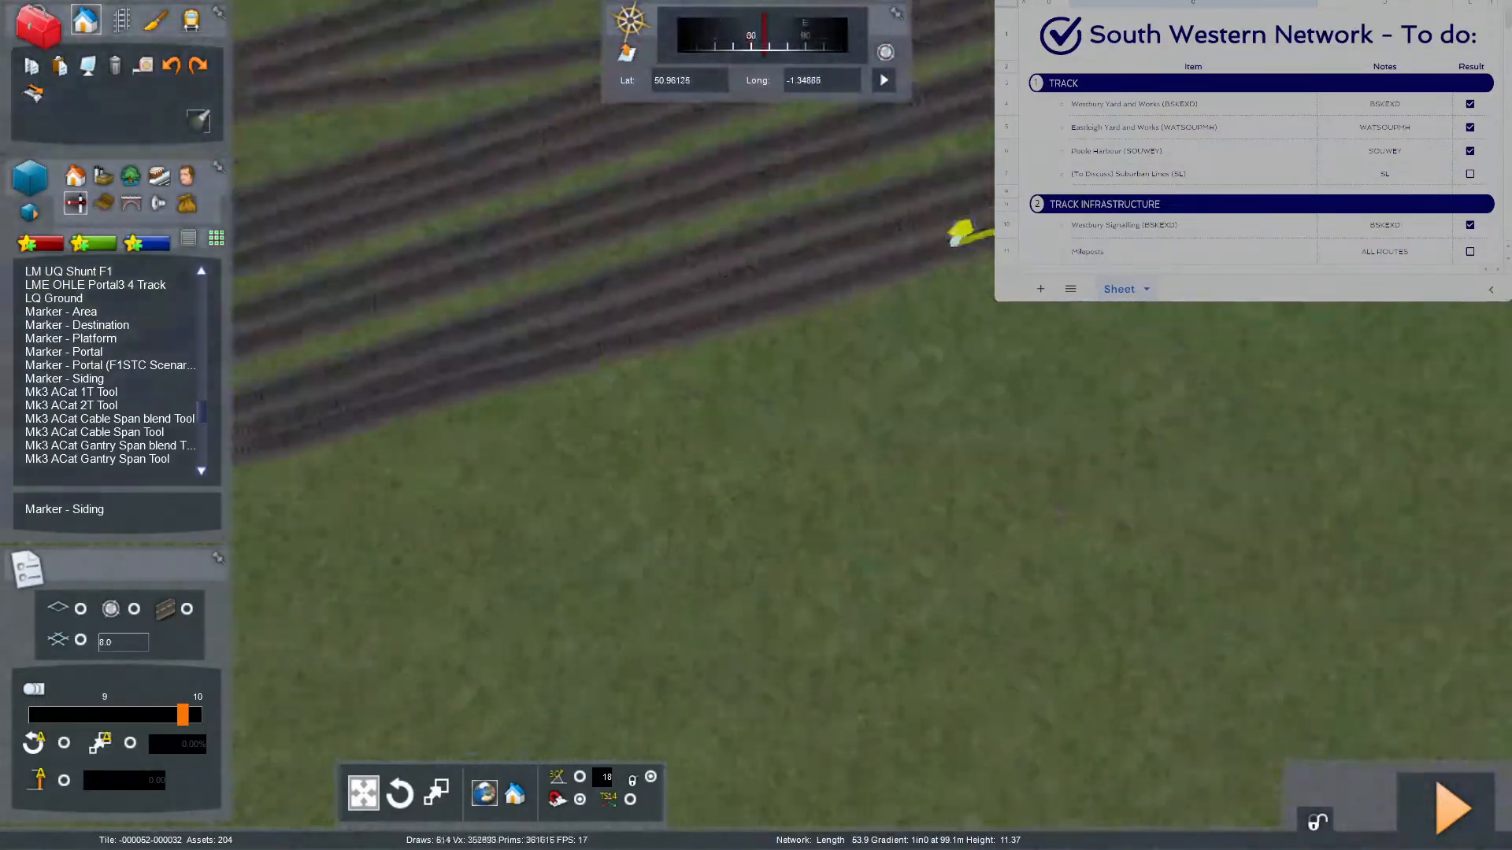
scroll(890, 270, "down", 4)
right_click_drag(986, 272, 957, 272)
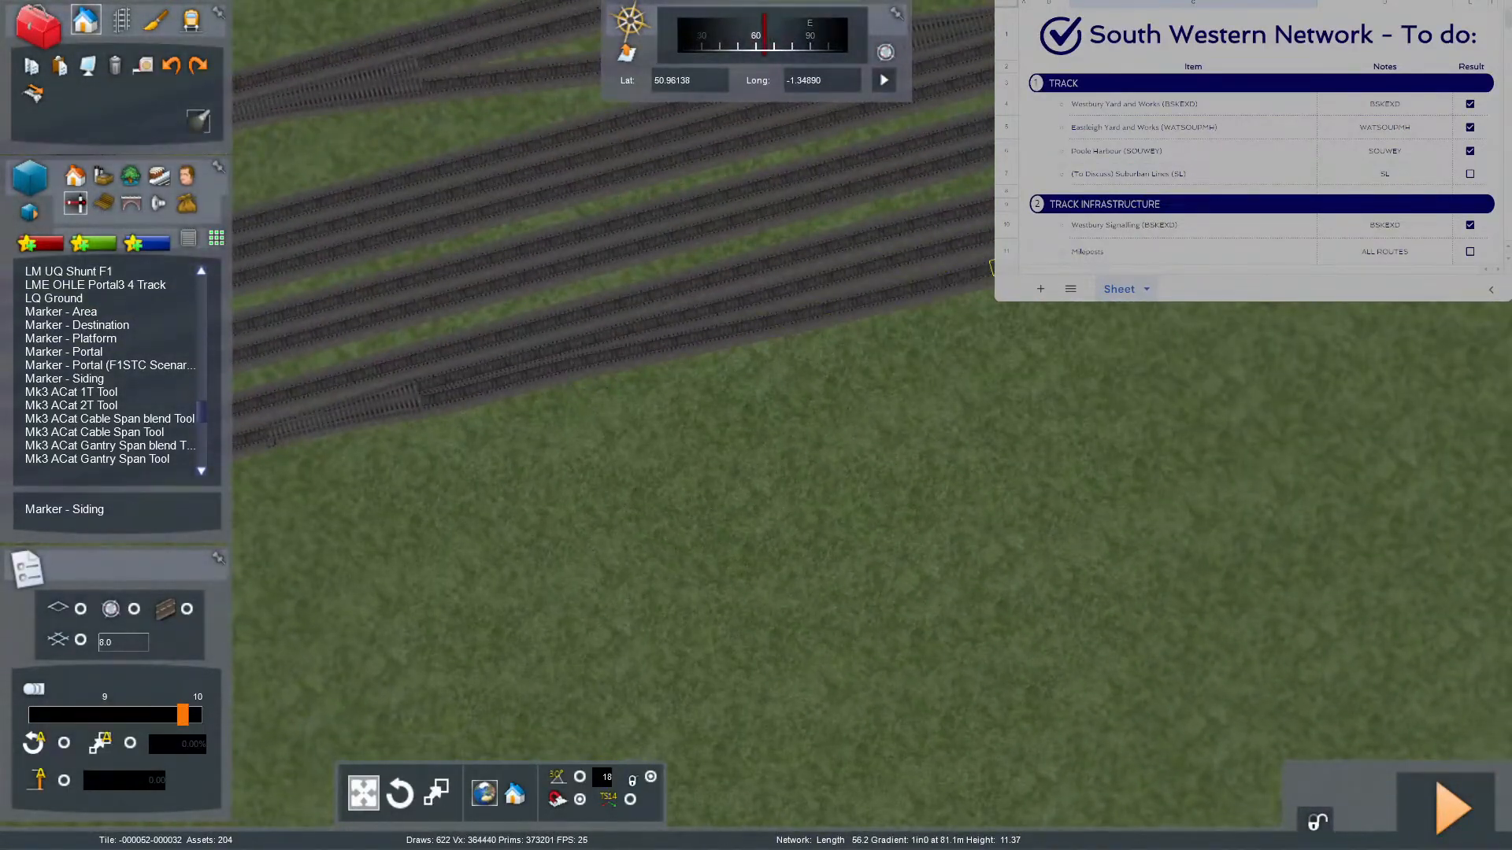
key("Left")
key("Left")
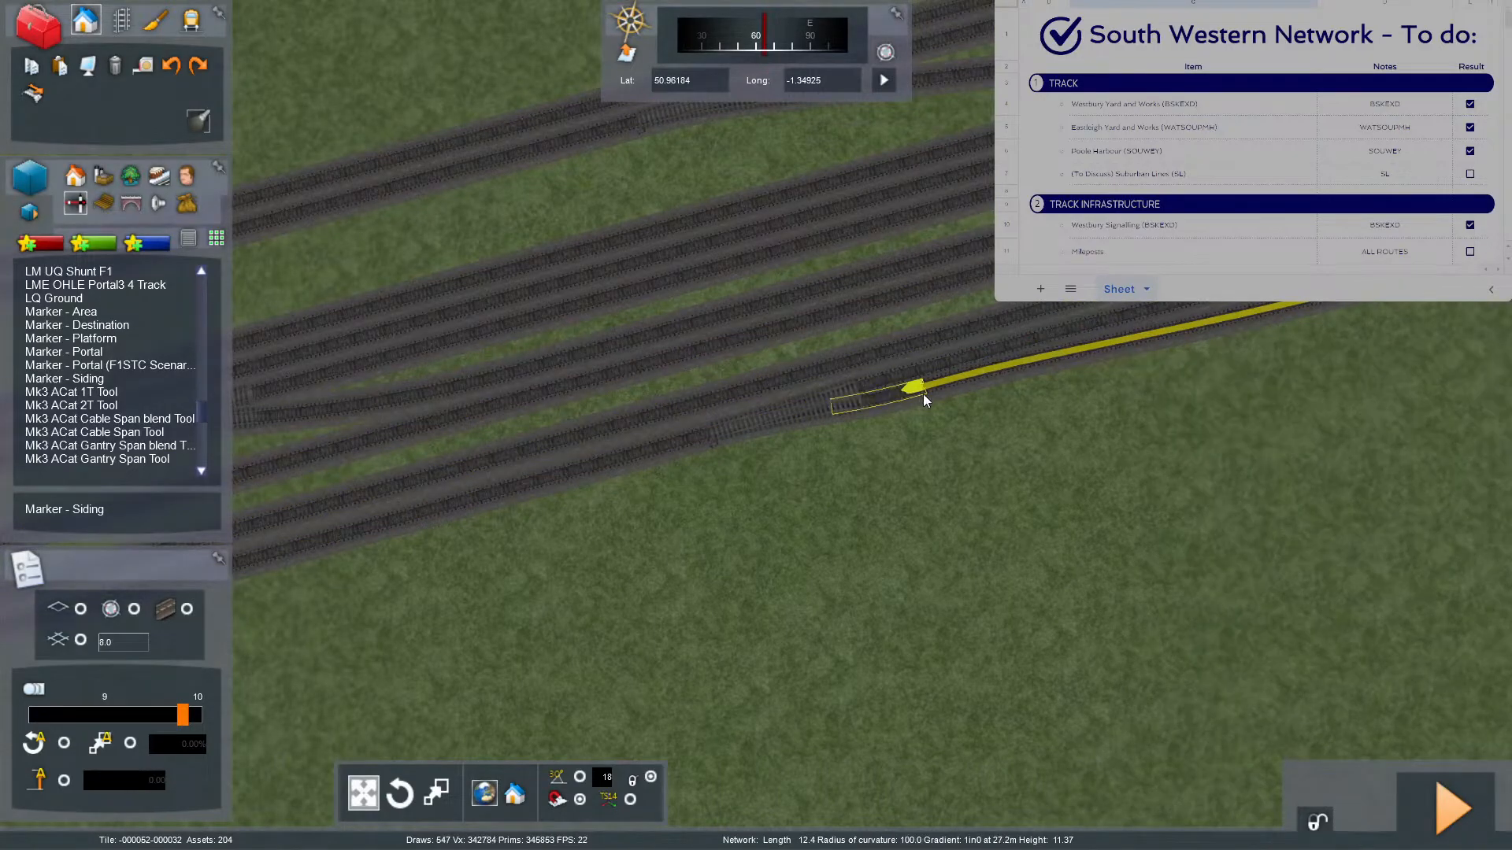
key("Right")
scroll(649, 356, "up", 3)
left_click_drag(618, 355, 679, 348)
key("Right")
scroll(679, 347, "down", 3)
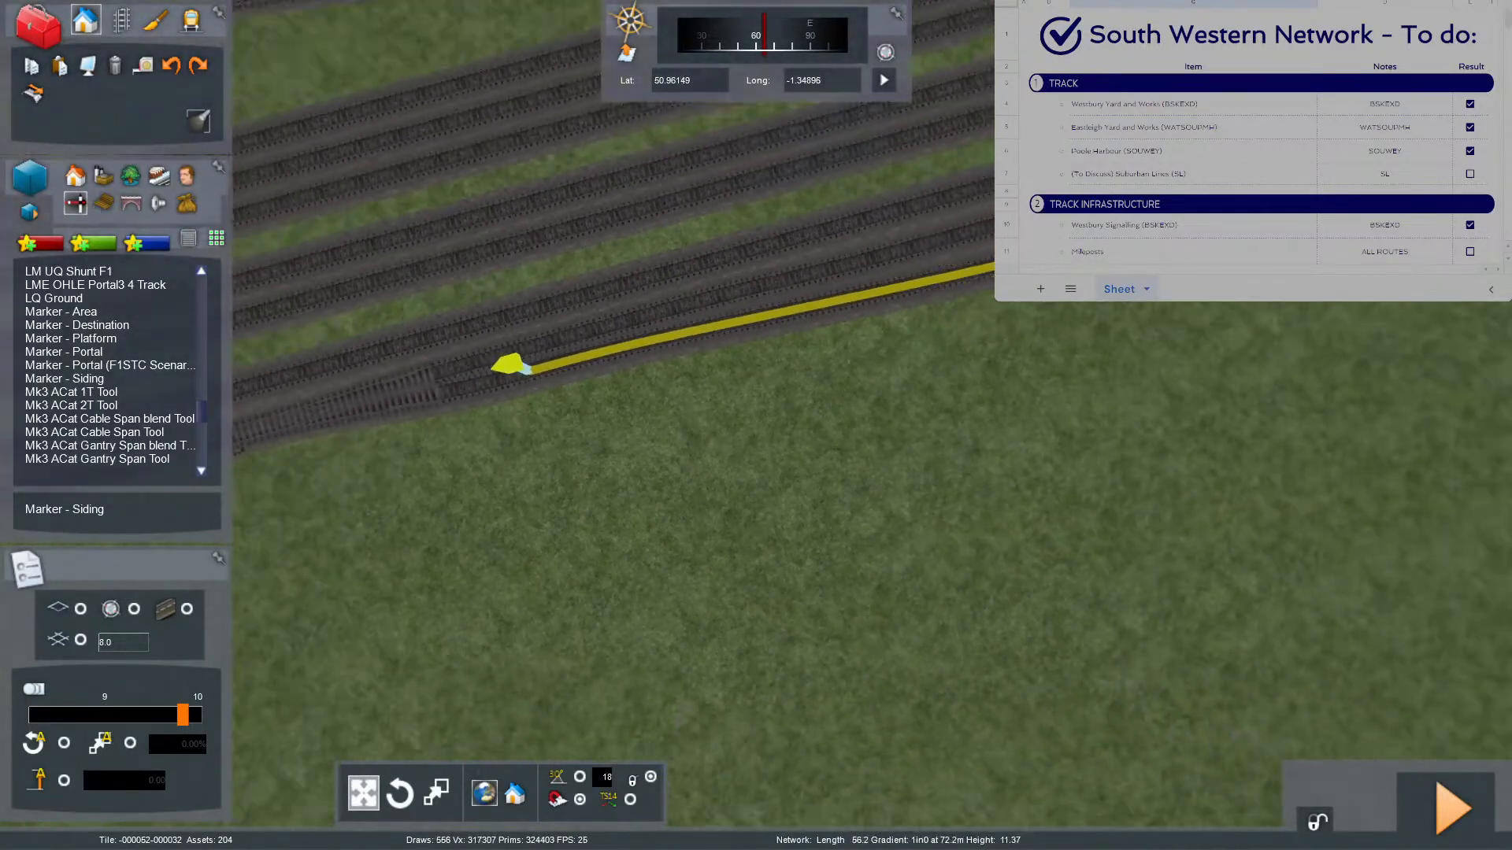
Name both ends of the southernmost siding marker "Eastleigh Works (GBRF) 1" and deselect it.
left_click(508, 364)
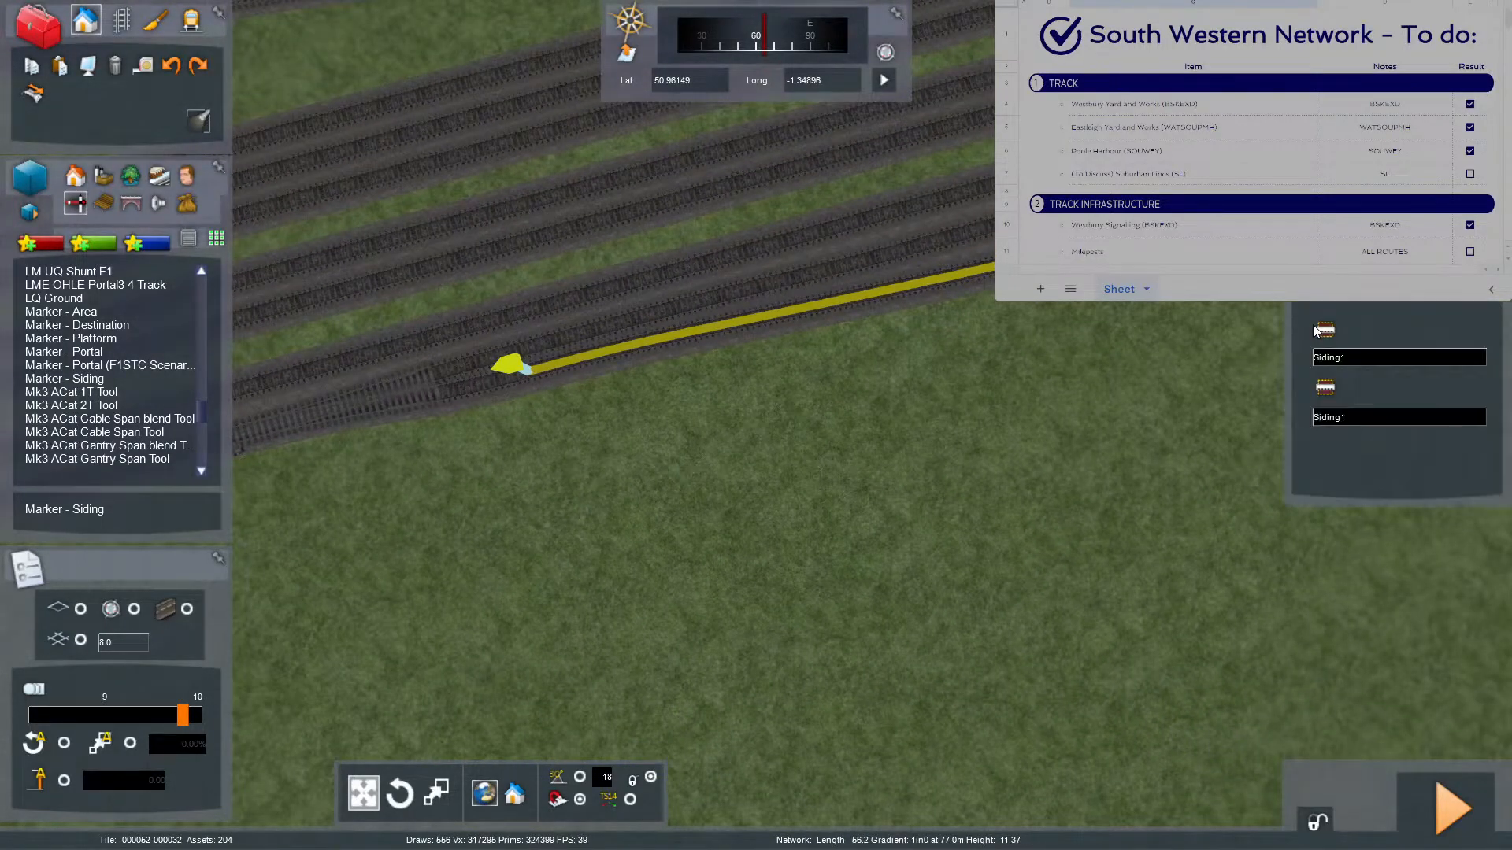
left_click(1363, 358)
type("Eastleigh Works (GBRF) 1")
key("ctrl+a")
key("ctrl+c")
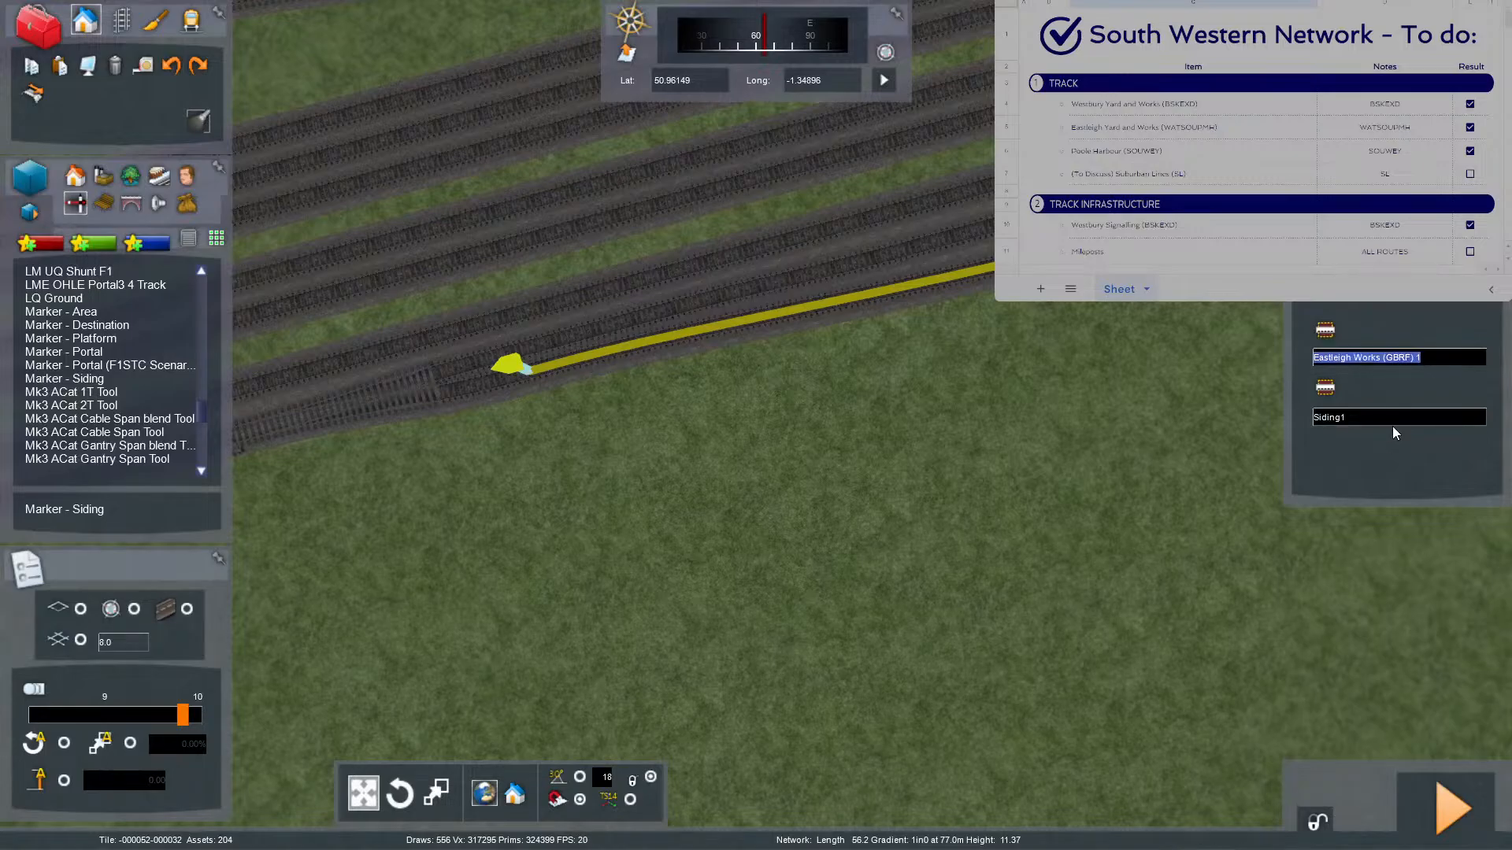
left_click_drag(1463, 411, 1400, 410)
key("ctrl+a")
key("ctrl+v")
left_click(850, 454)
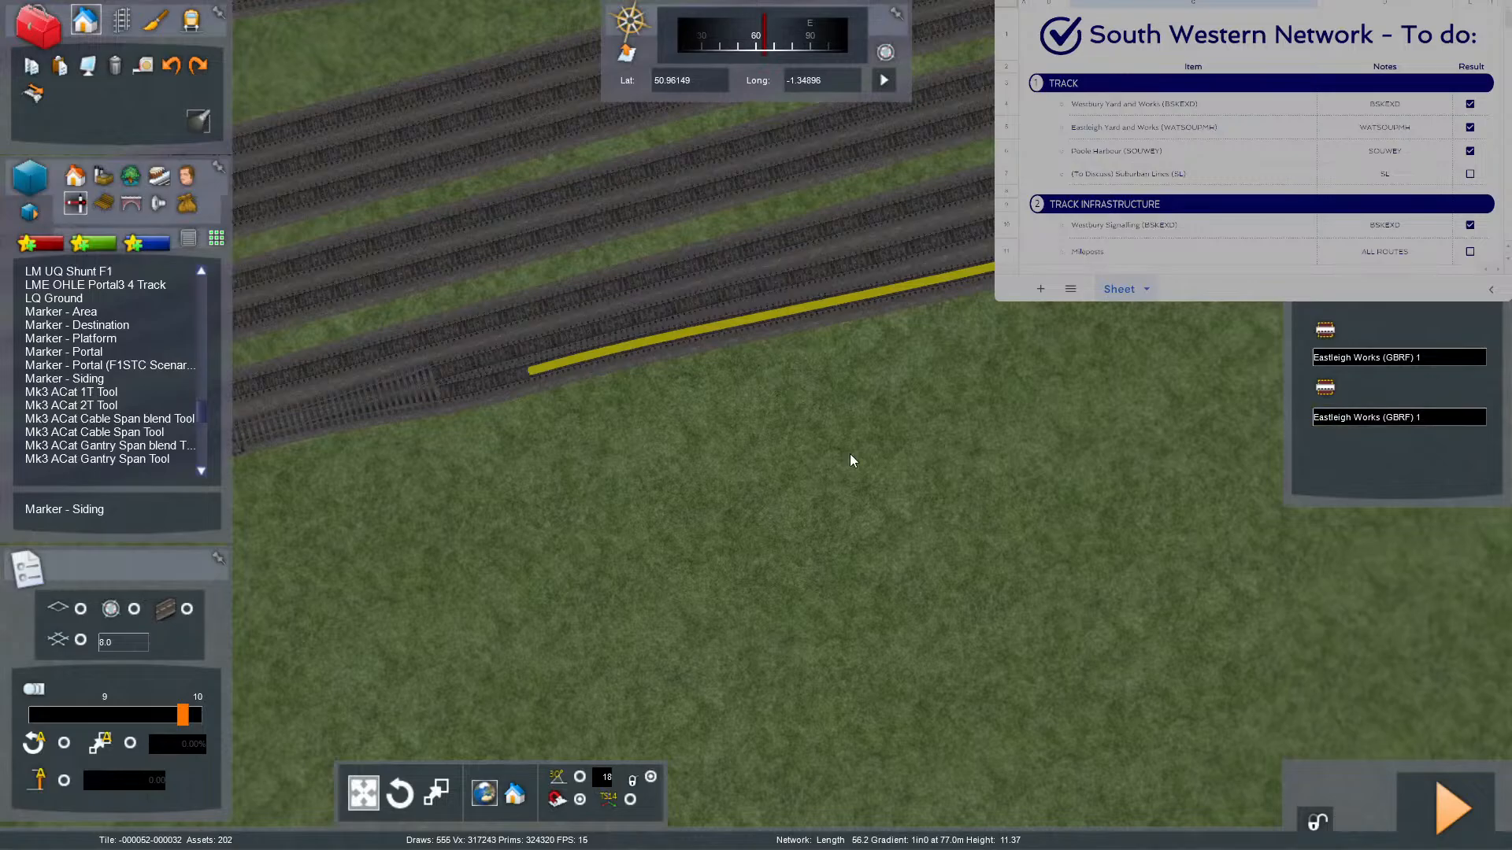
Place a second Marker - Siding on the adjacent track to the north, stretching it from the turnout to the buffer stop.
right_click_drag(863, 469, 570, 413)
key("Up")
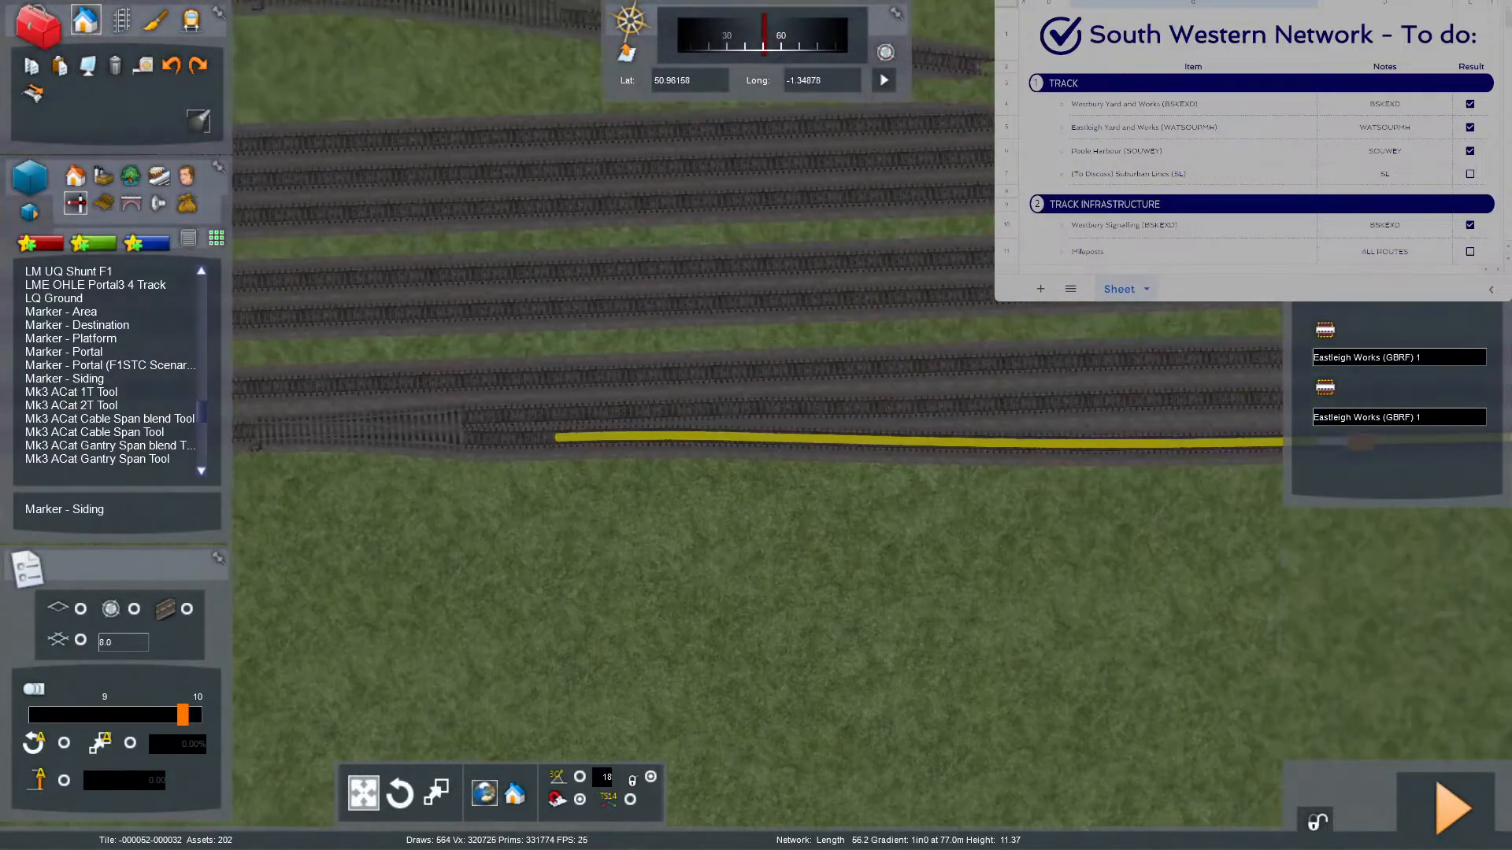
left_click(142, 378)
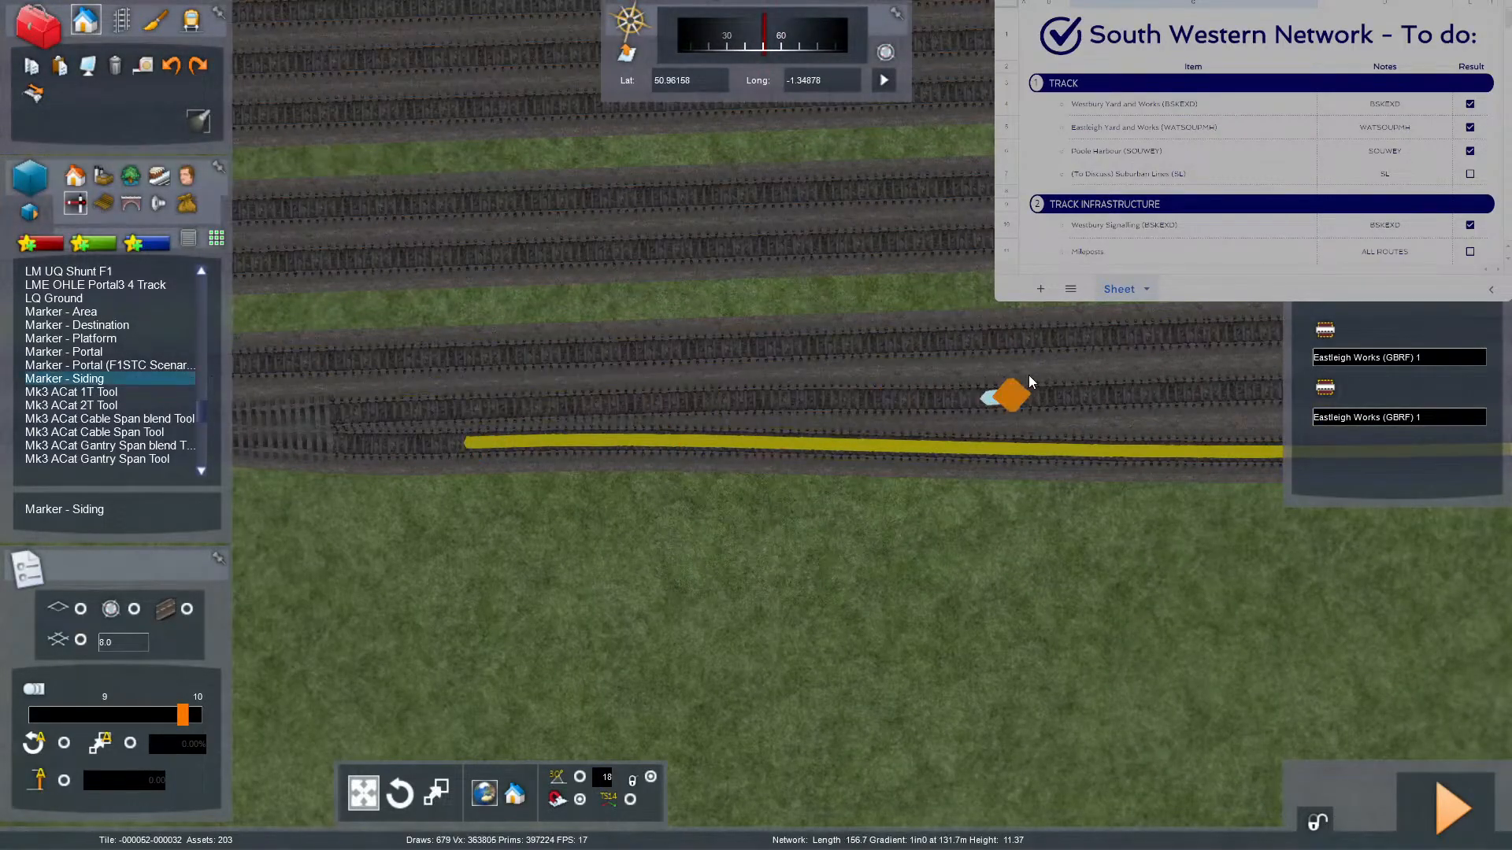
left_click(1038, 374)
mouse_move(1032, 399)
left_mouse_down()
mouse_move(758, 389)
mouse_move(442, 407)
left_mouse_up()
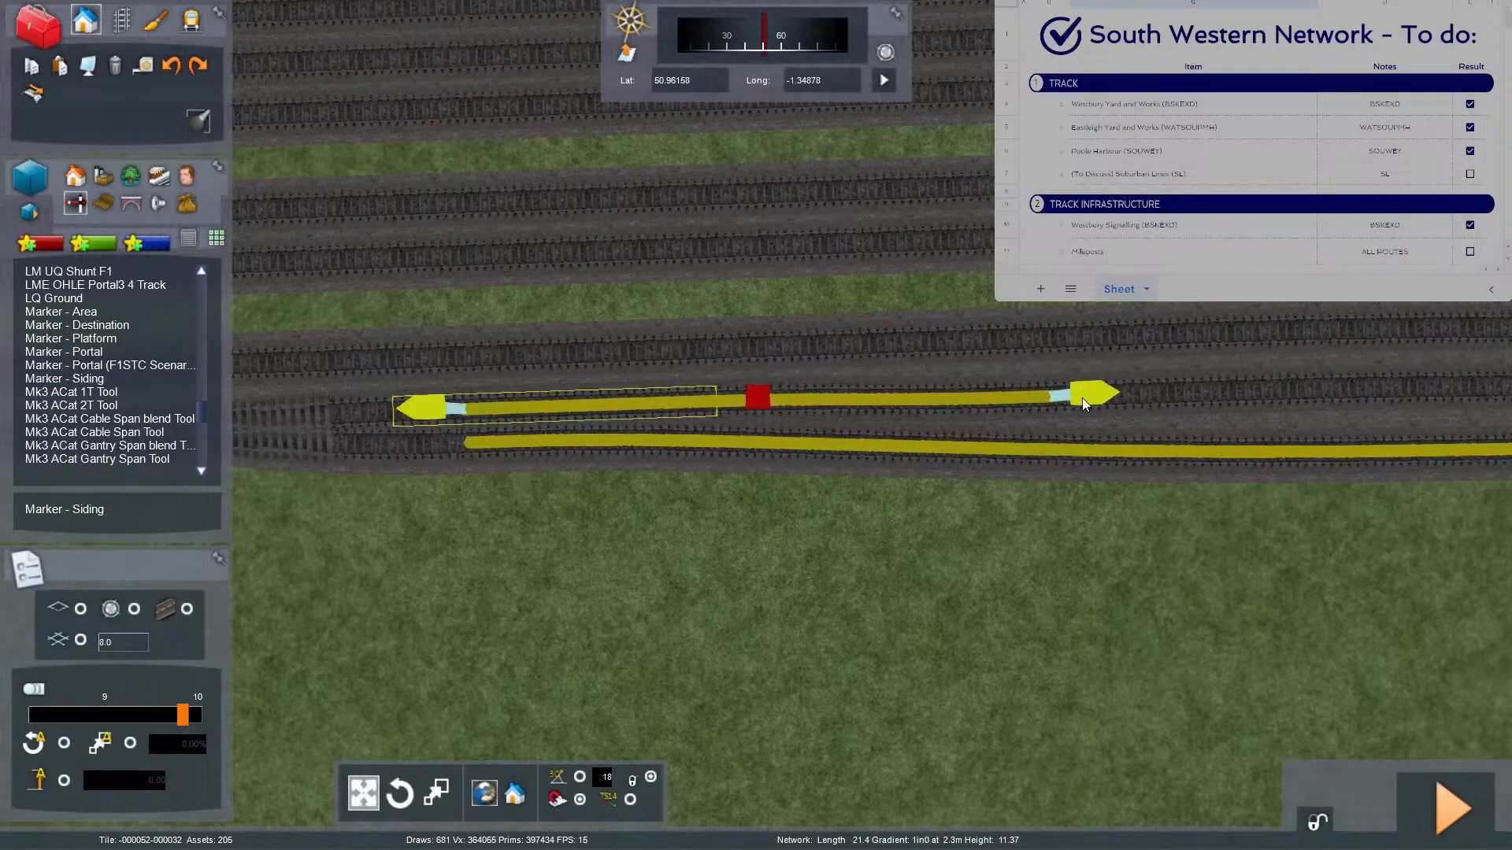
mouse_move(1098, 390)
left_mouse_down()
mouse_move(1276, 354)
mouse_move(1288, 338)
left_mouse_up()
key("Right")
left_click_drag(973, 337, 968, 337)
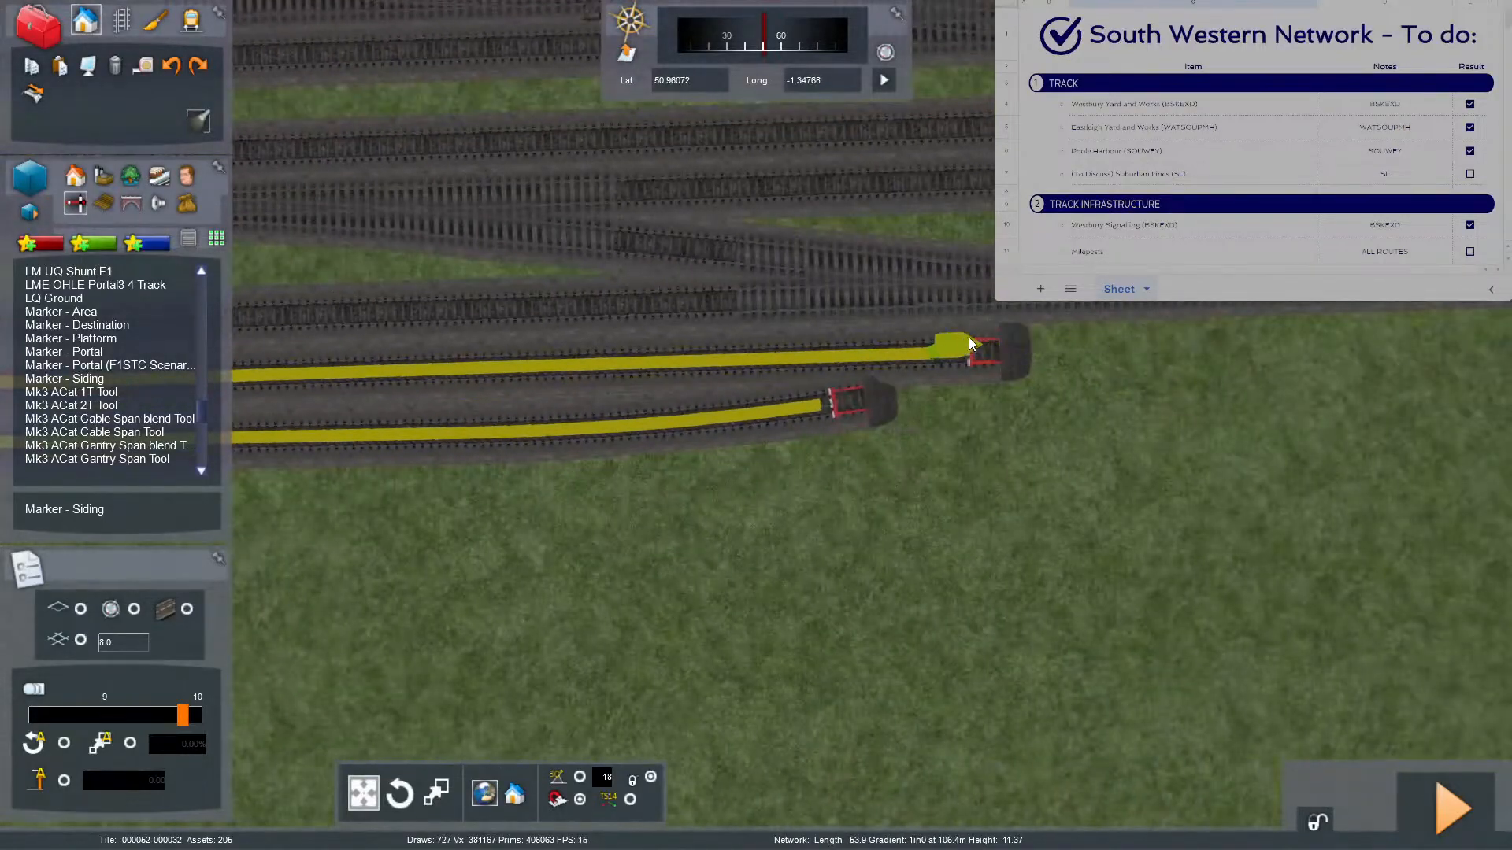
Name both ends of the second siding marker "Eastleigh Works (GBRF) 2" and deselect it.
key("Left")
mouse_move(962, 337)
right_mouse_down()
mouse_move(756, 337)
mouse_move(706, 222)
mouse_move(819, 339)
mouse_move(942, 354)
right_mouse_up()
key("Up")
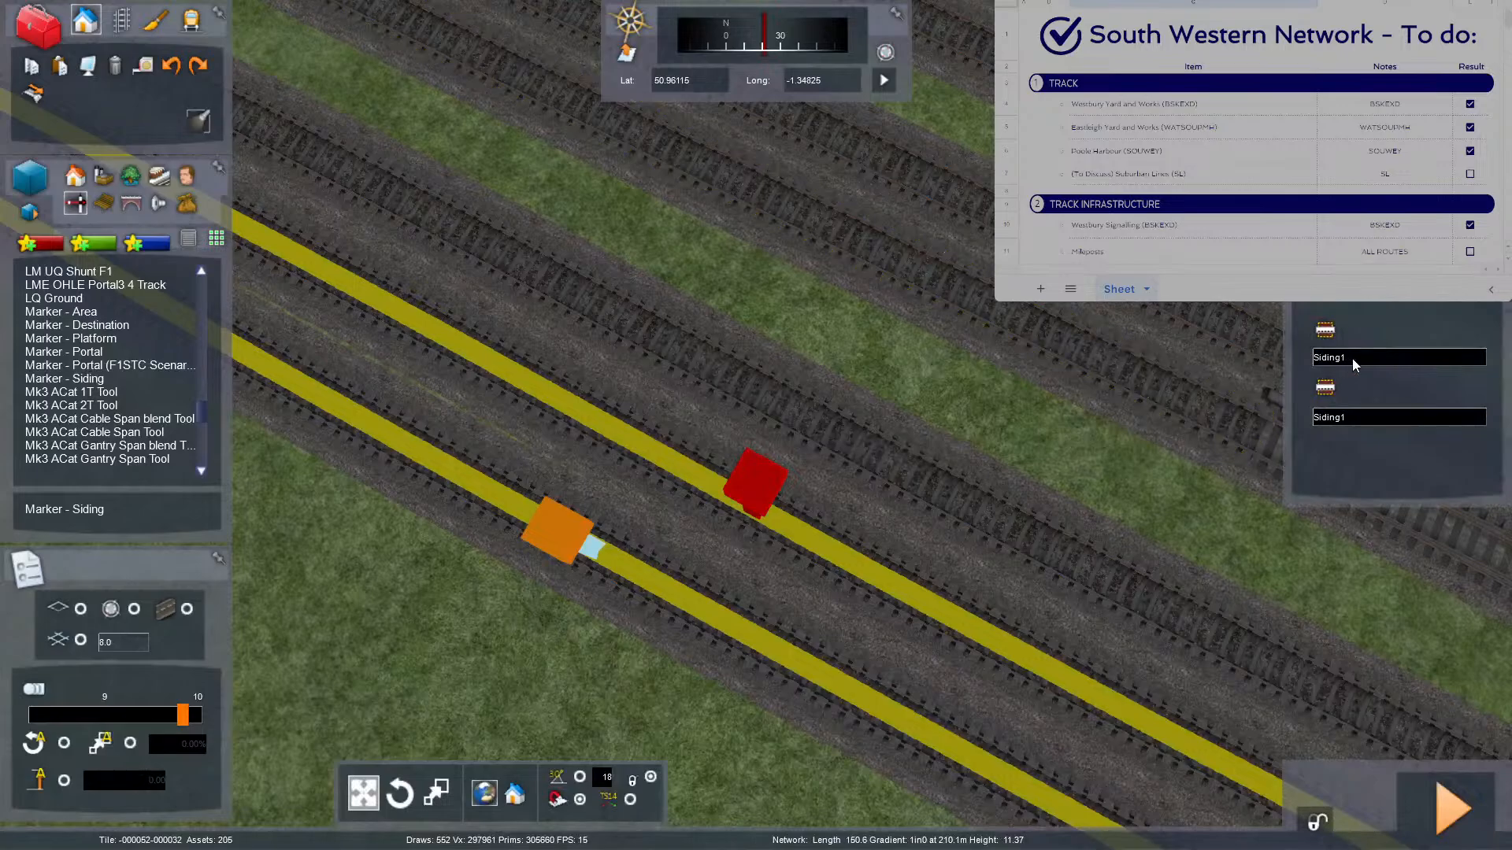
left_click(1354, 358)
key("ctrl+a")
key("ctrl+v")
key("ctrl+a")
key("ctrl+c")
left_click(1383, 419)
key("ctrl+a")
key("ctrl+v")
left_click(1118, 470)
Place another siding marker on the southernmost of the four buffered tracks farther east and stretch its eastern end to the buffer stop.
mouse_move(1133, 471)
right_mouse_down()
mouse_move(1213, 492)
mouse_move(1217, 464)
mouse_move(1268, 461)
right_mouse_up()
scroll(756, 473, "down", 10)
key("Left")
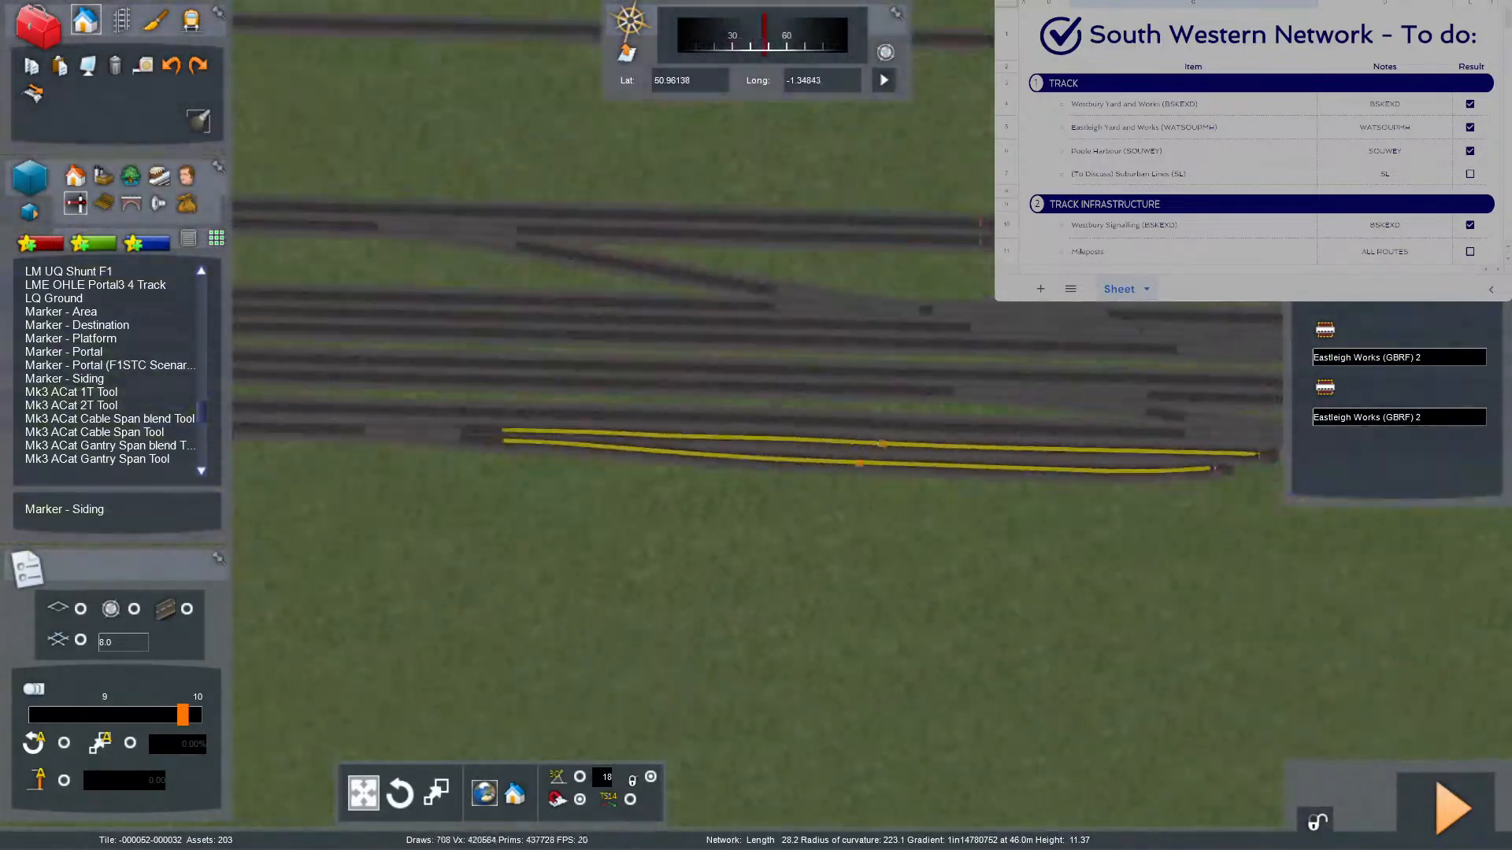
key("Left")
key("Right")
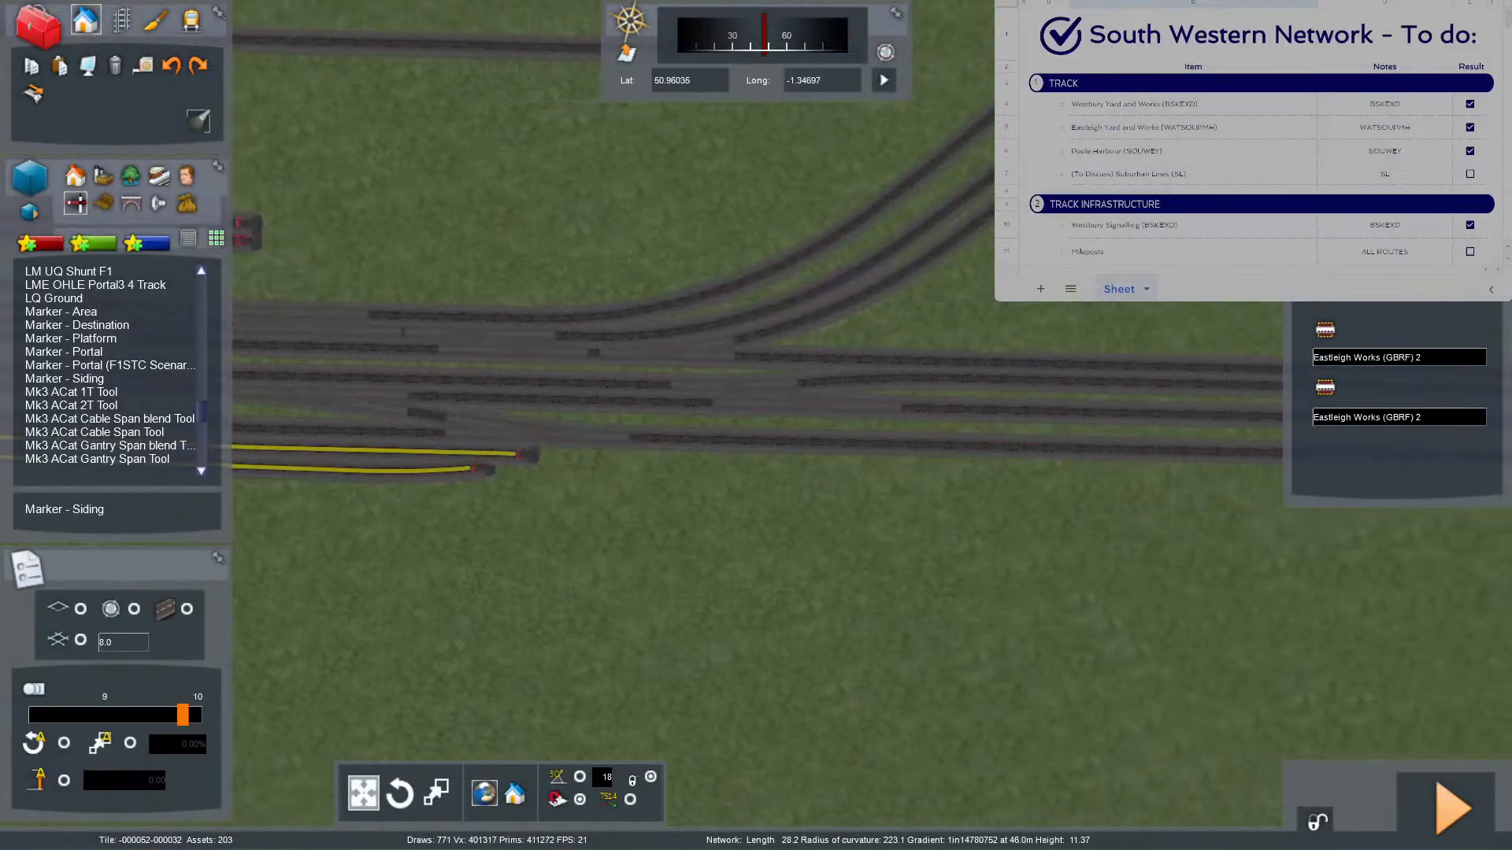
key("Right")
scroll(825, 415, "up", 4)
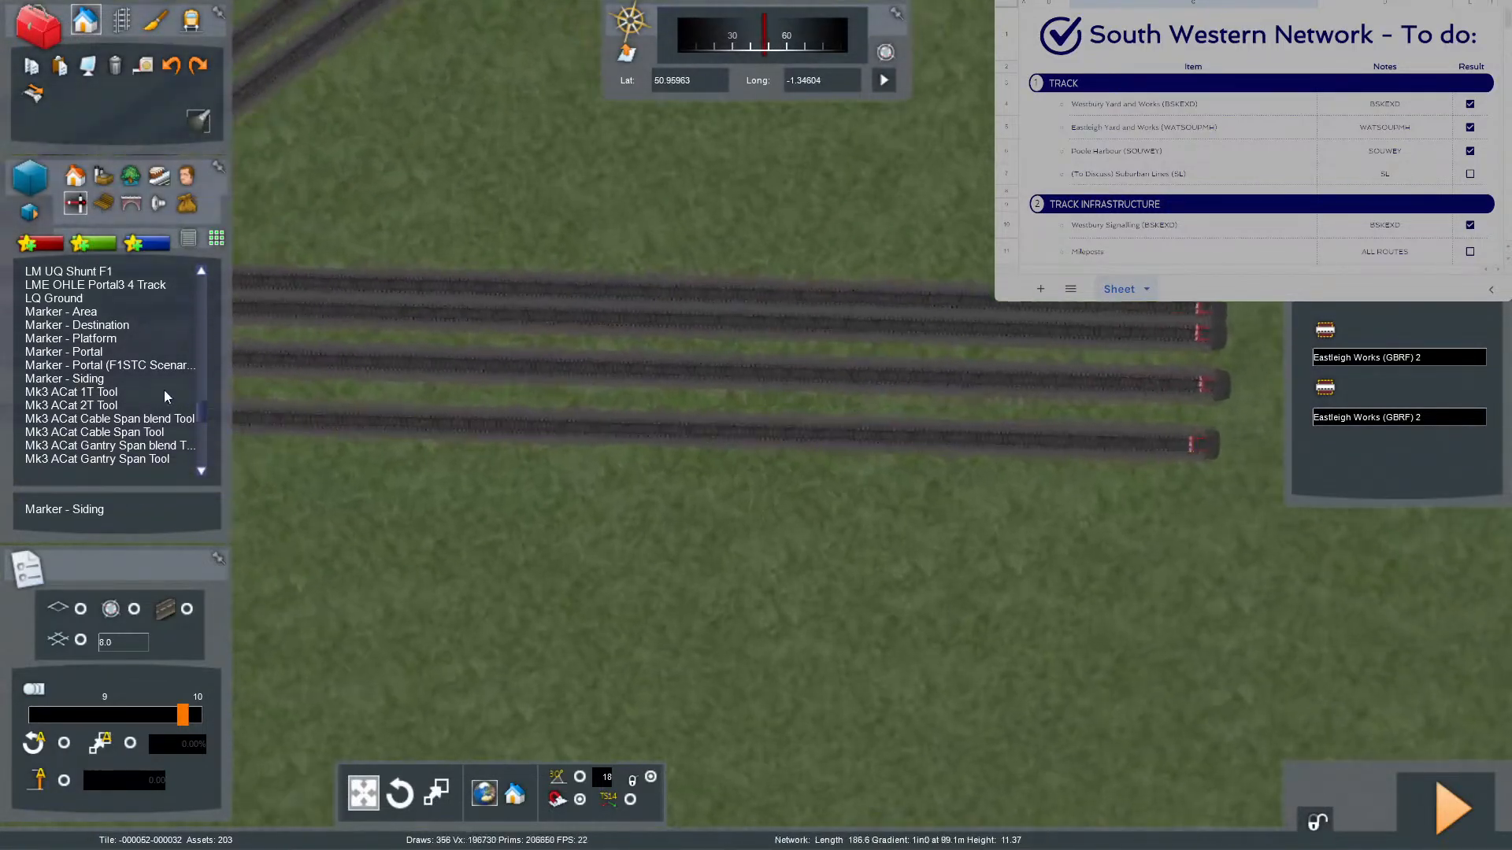
left_click(452, 432)
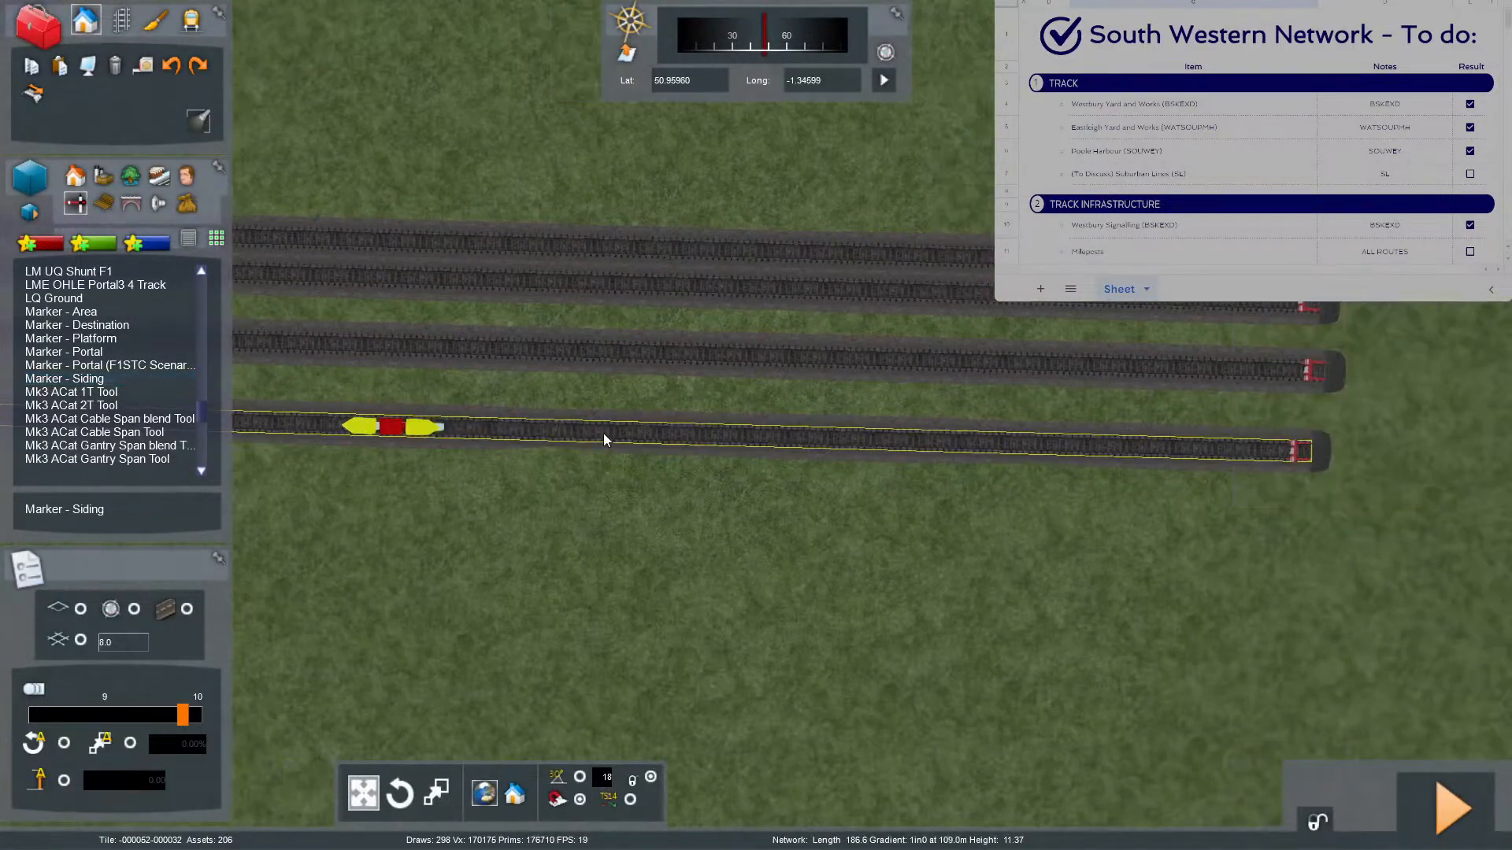
key("Right")
mouse_move(603, 433)
left_mouse_down()
mouse_move(907, 492)
mouse_move(1038, 498)
mouse_move(1019, 504)
left_mouse_up()
scroll(696, 456, "up", 4)
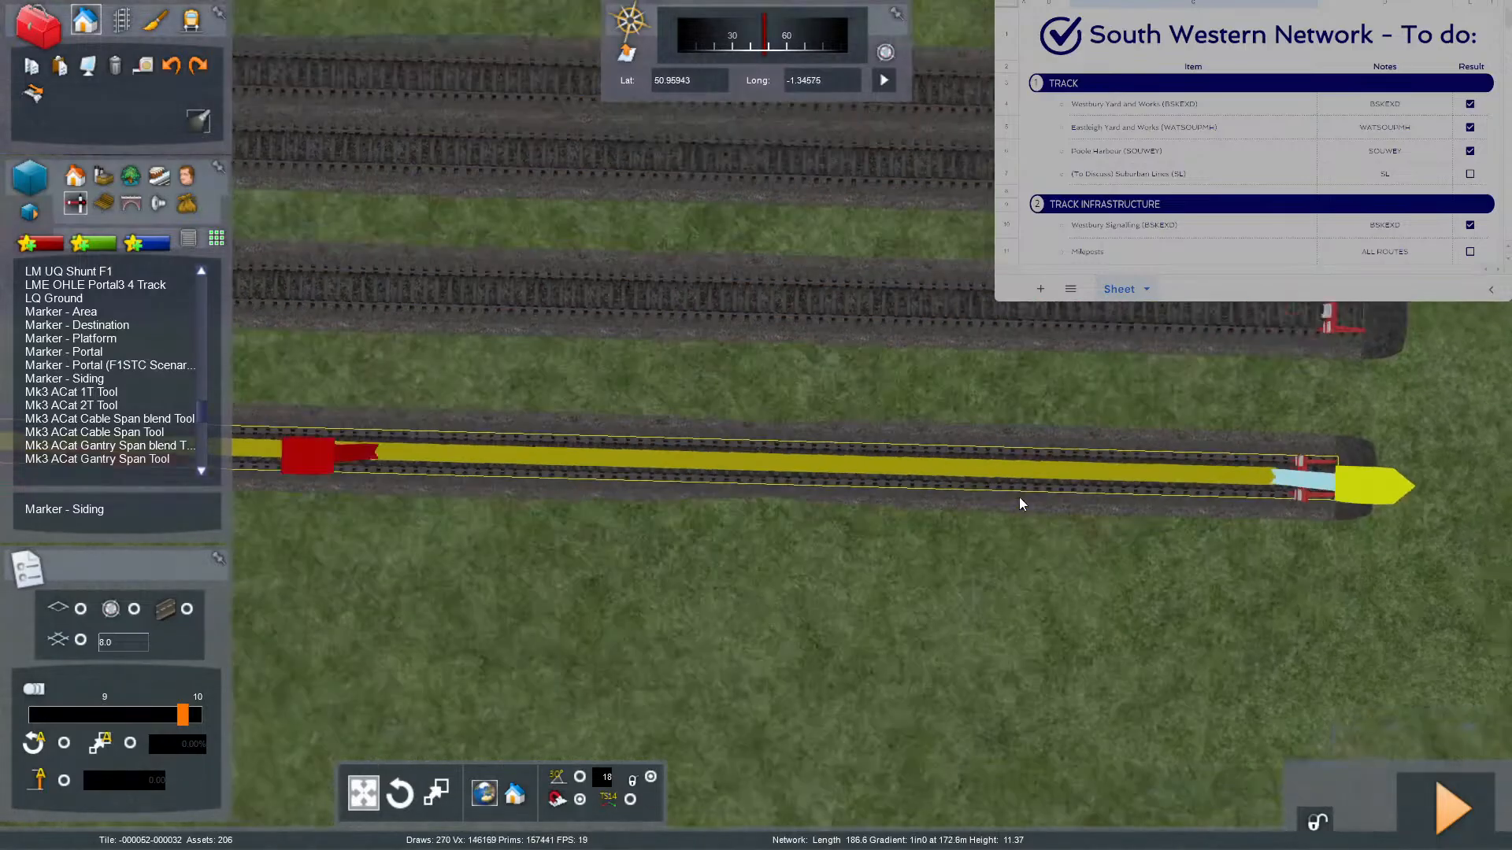
Stretch this siding marker's western end along the track past the neighbouring turnouts and check its full extent.
key("Left")
scroll(1018, 498, "down", 5)
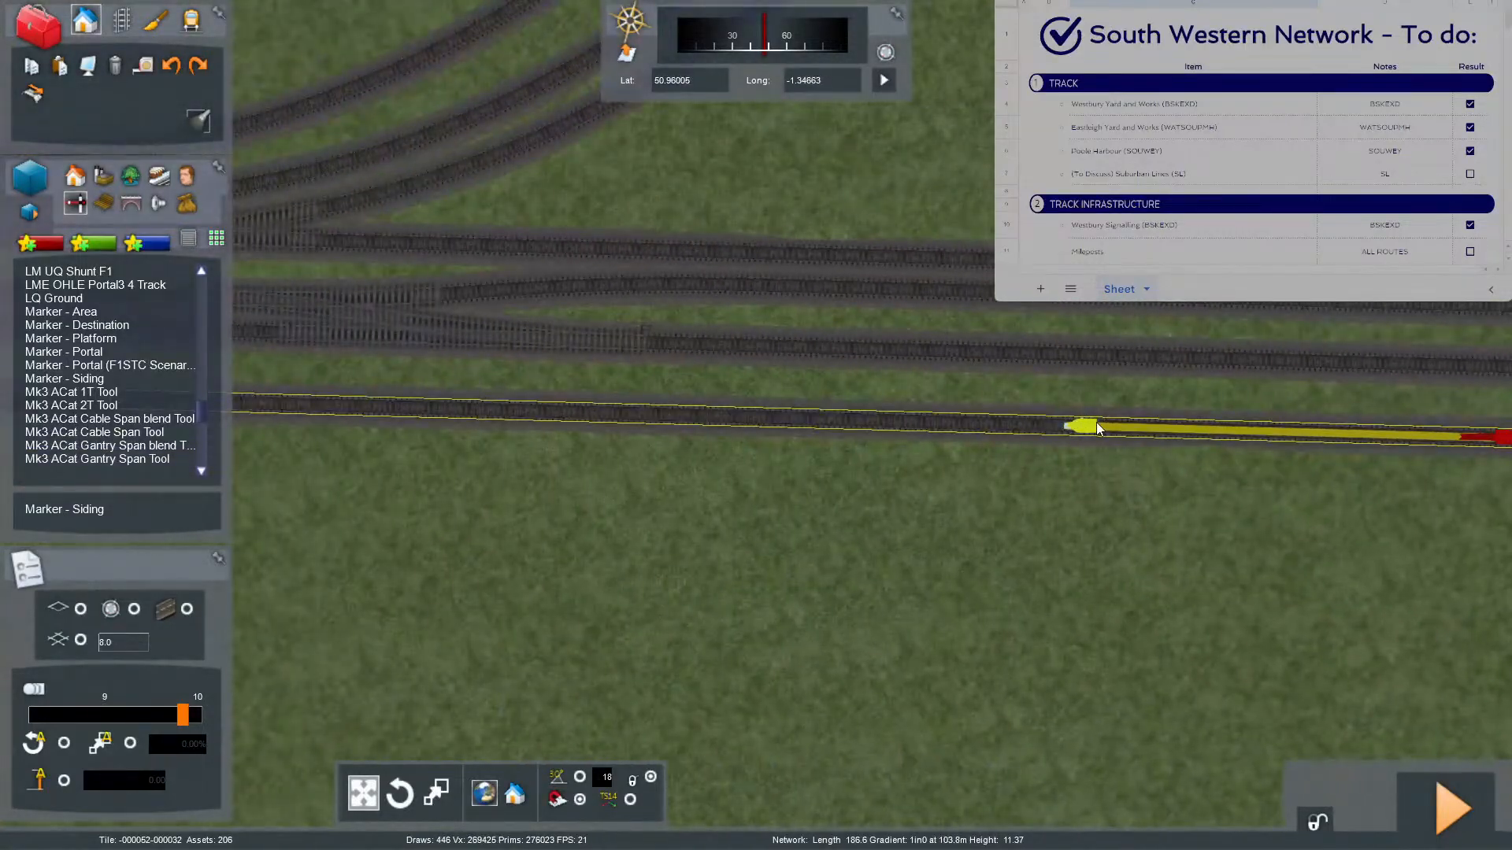
mouse_move(1097, 429)
left_mouse_down()
mouse_move(963, 431)
mouse_move(818, 404)
left_mouse_up()
key("Left")
key("Right")
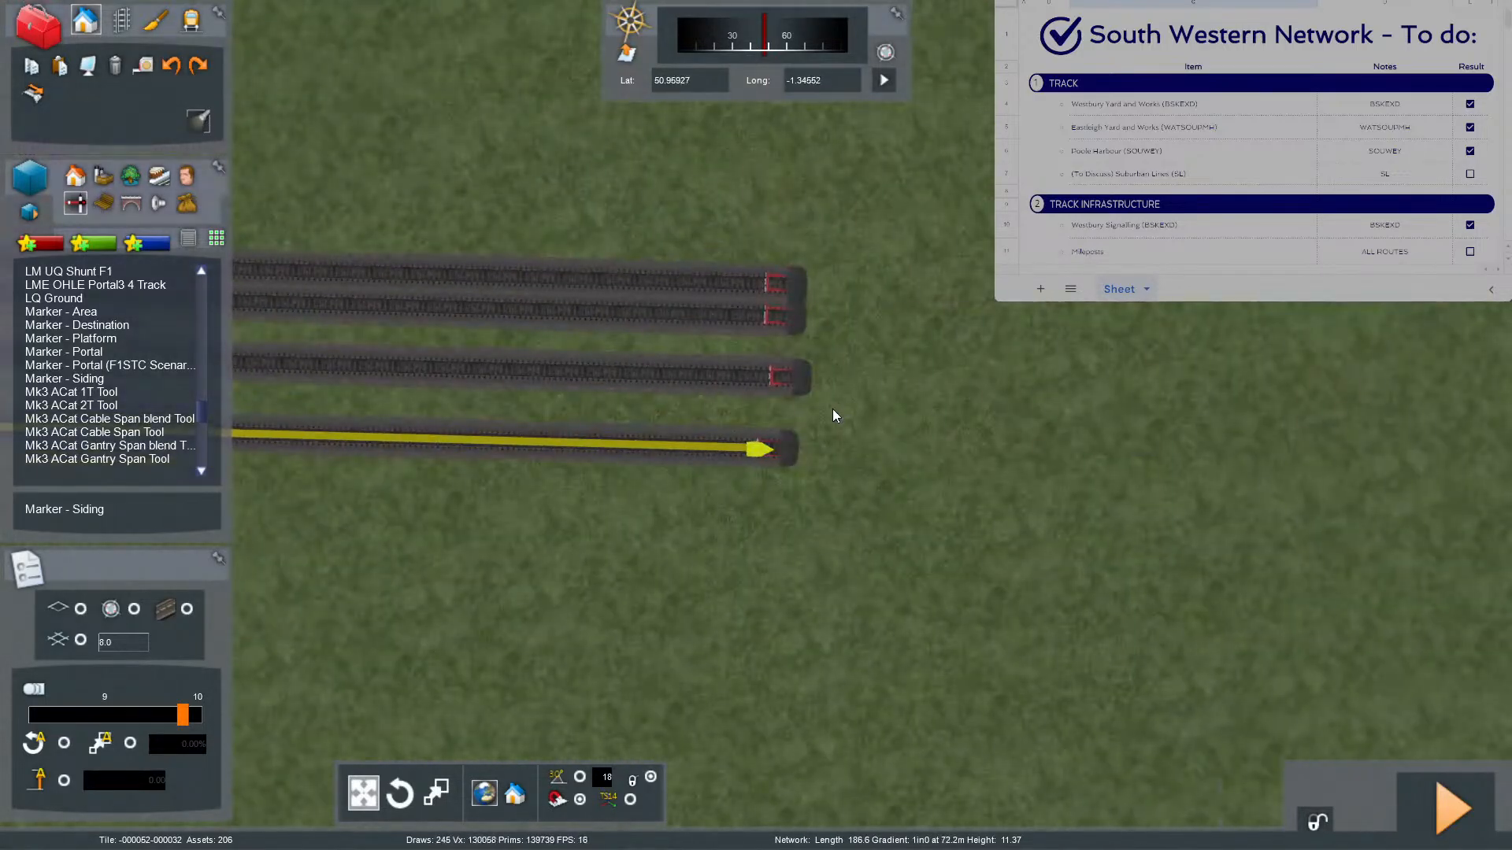
key("Left")
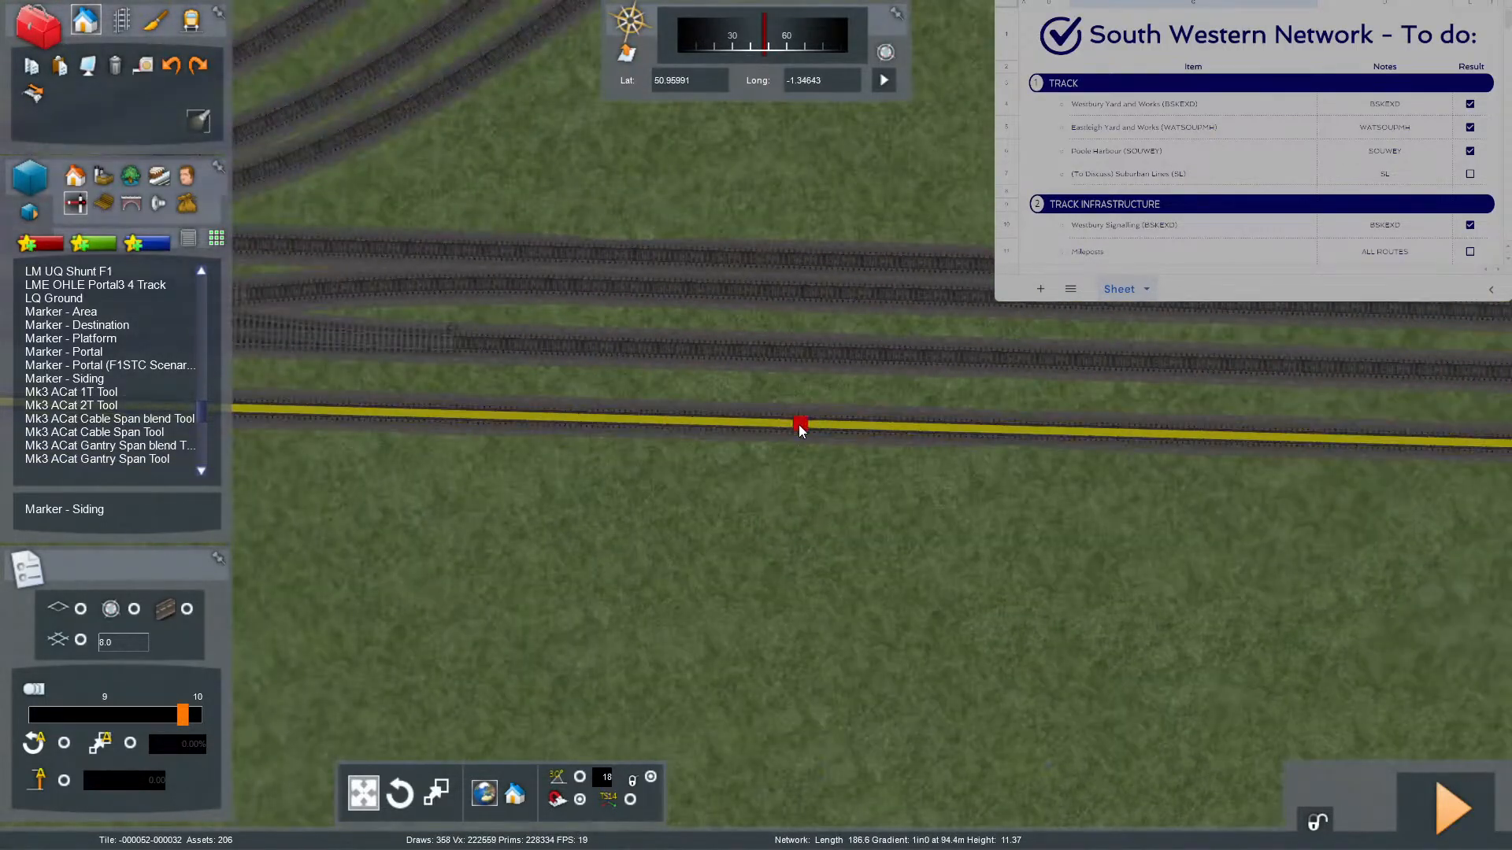
Name both ends of the extended siding marker "Eastleigh Works (GBRF) 3" and deselect it.
left_click(800, 425)
left_click(1392, 361)
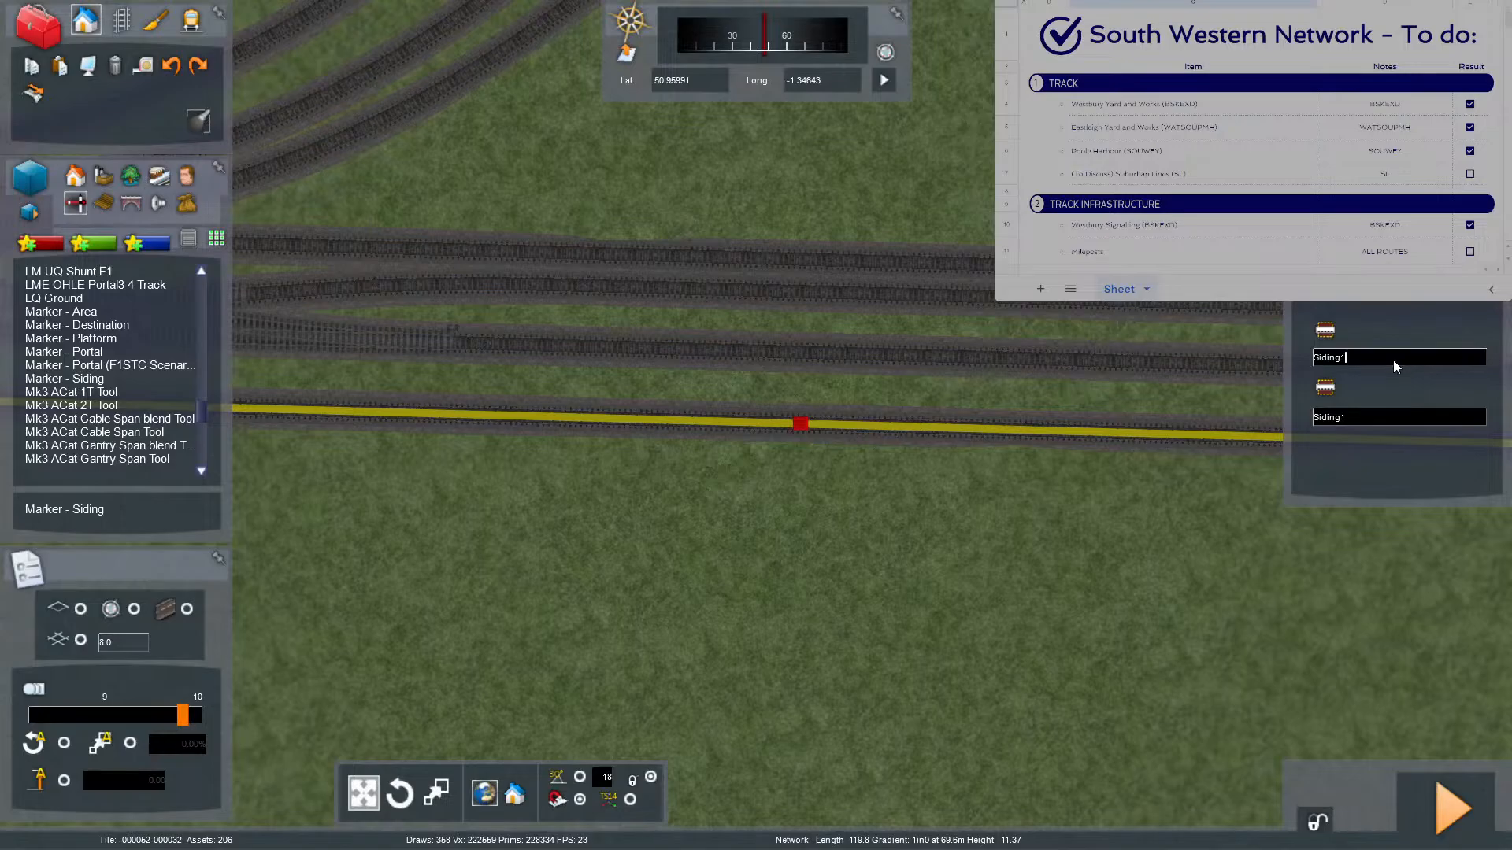
key("ctrl+a")
key("ctrl+v")
type("3")
left_click(1349, 421)
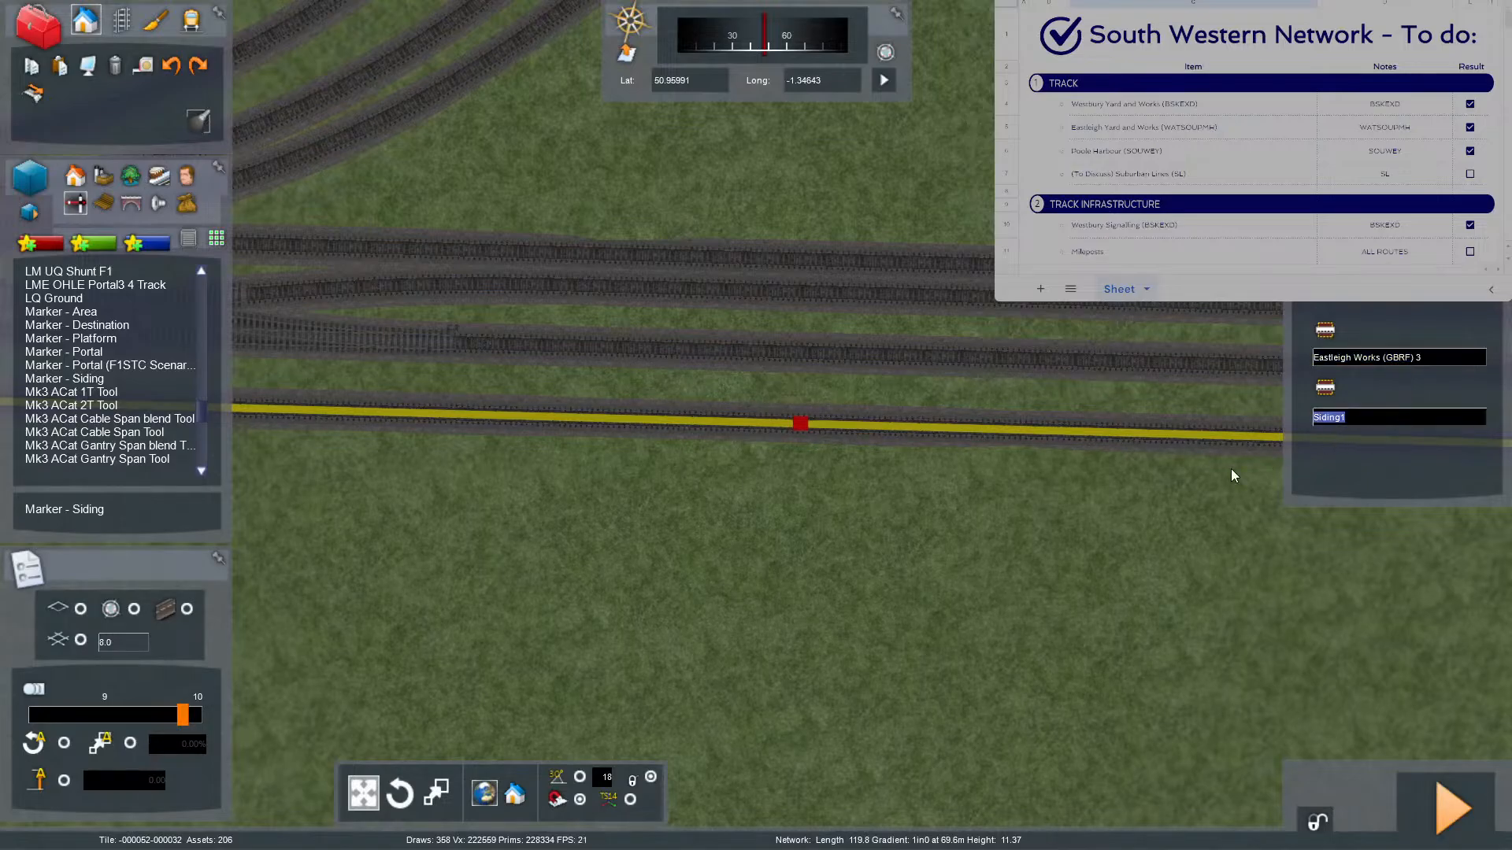
type("Eastleigh Works (GBRF) 3")
left_click(1163, 523)
Examine the 2D track map around Eastleigh works for tracks beside the GBRF sidings that still lack siding markers.
key("Left")
mouse_move(1164, 522)
right_mouse_down()
mouse_move(1047, 488)
mouse_move(945, 409)
mouse_move(929, 339)
mouse_move(980, 425)
mouse_move(980, 393)
right_mouse_up()
key("Up")
key("9")
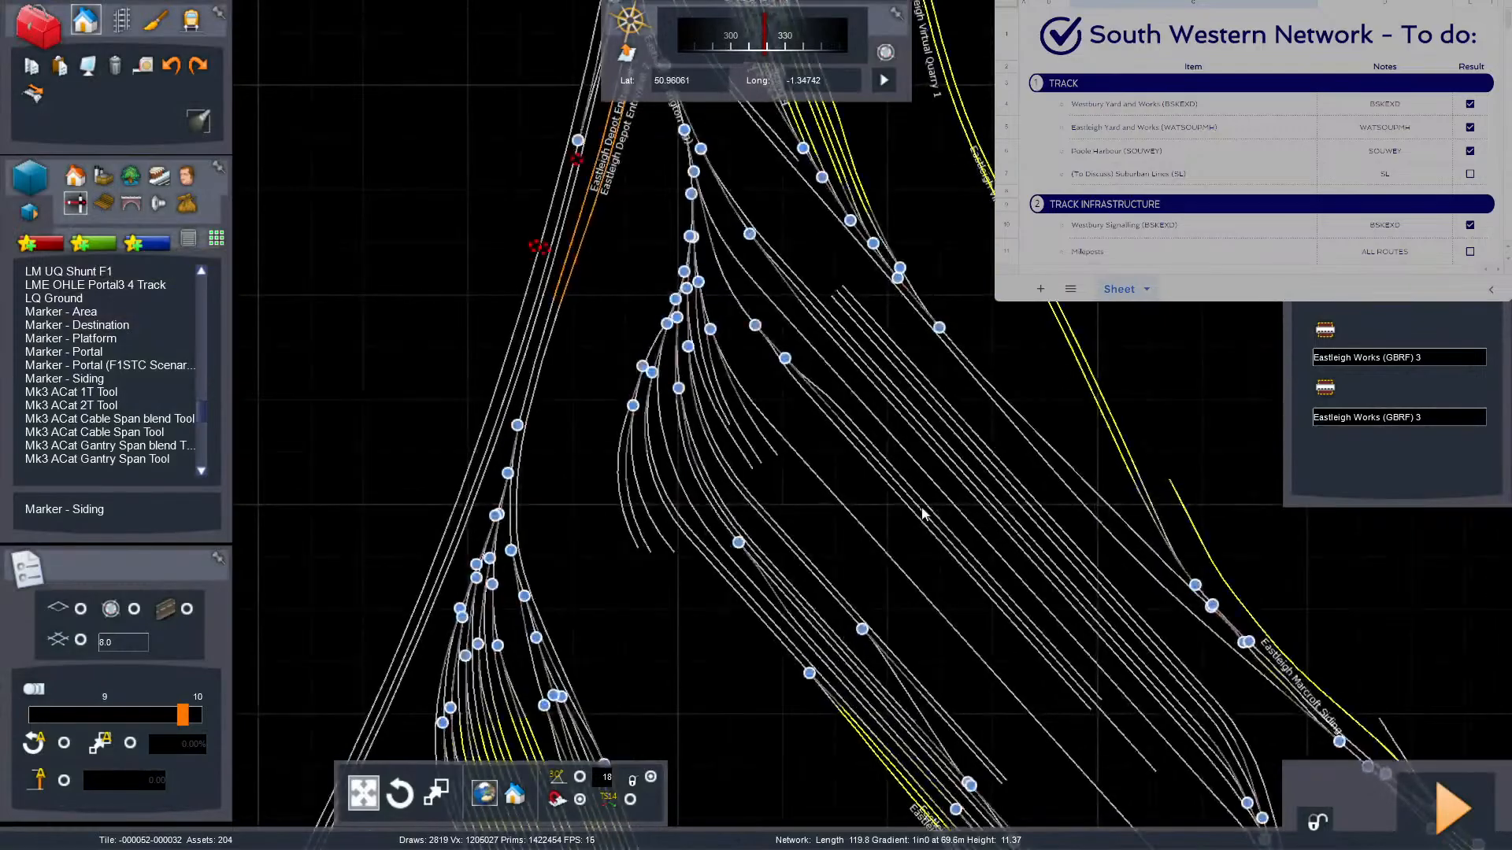
scroll(925, 516, "down", 3)
right_click_drag(982, 583, 965, 482)
scroll(837, 523, "up", 5)
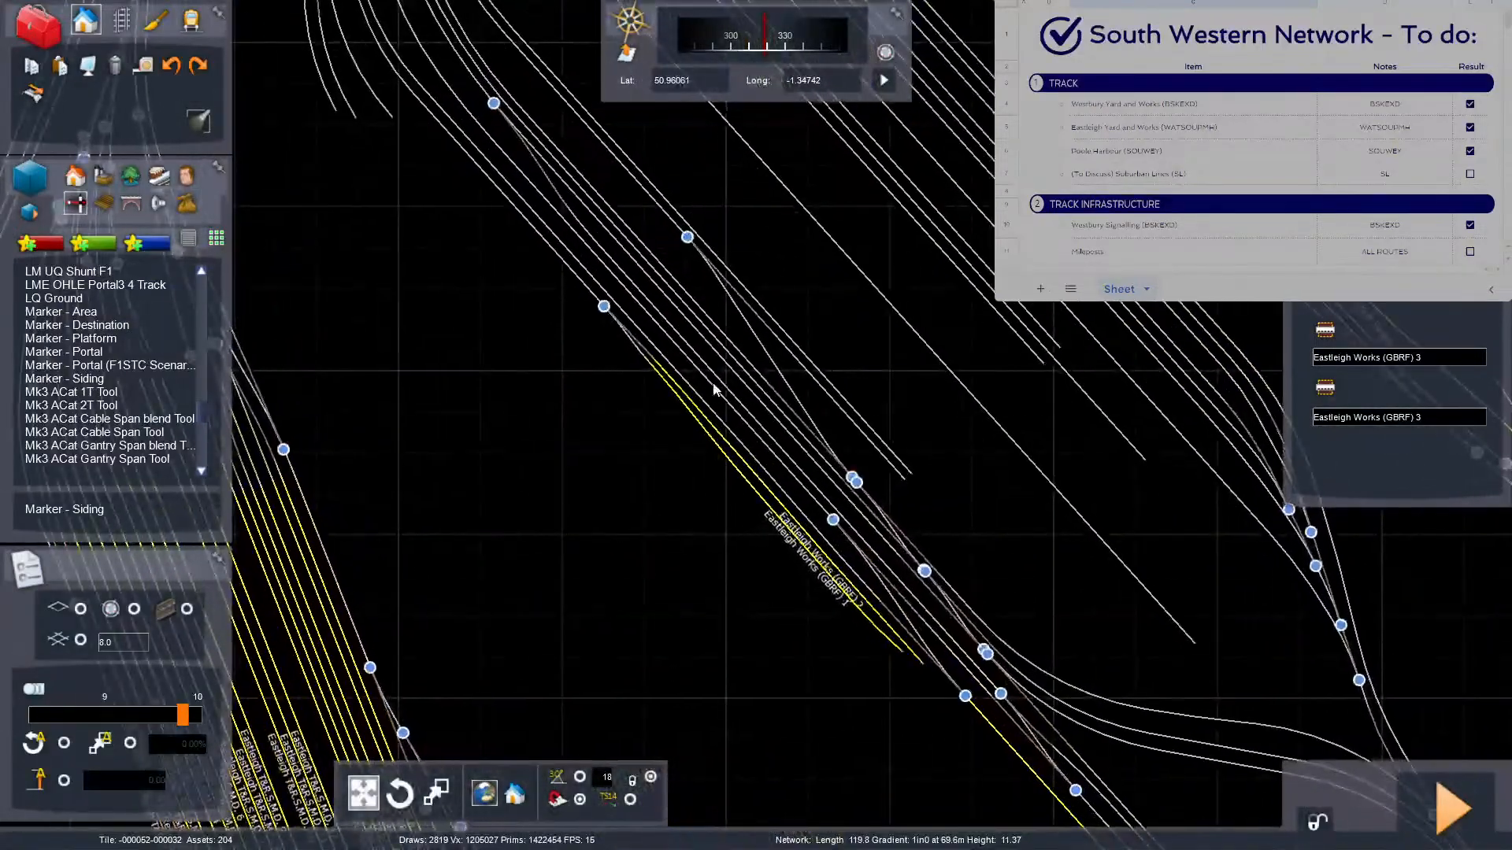
right_click_drag(713, 384, 803, 630)
key("8")
Compare the buffered tracks with the aerial imagery overlay, then place a Marker - Siding on the track just north of the two marked sidings.
key("Left")
key("F8")
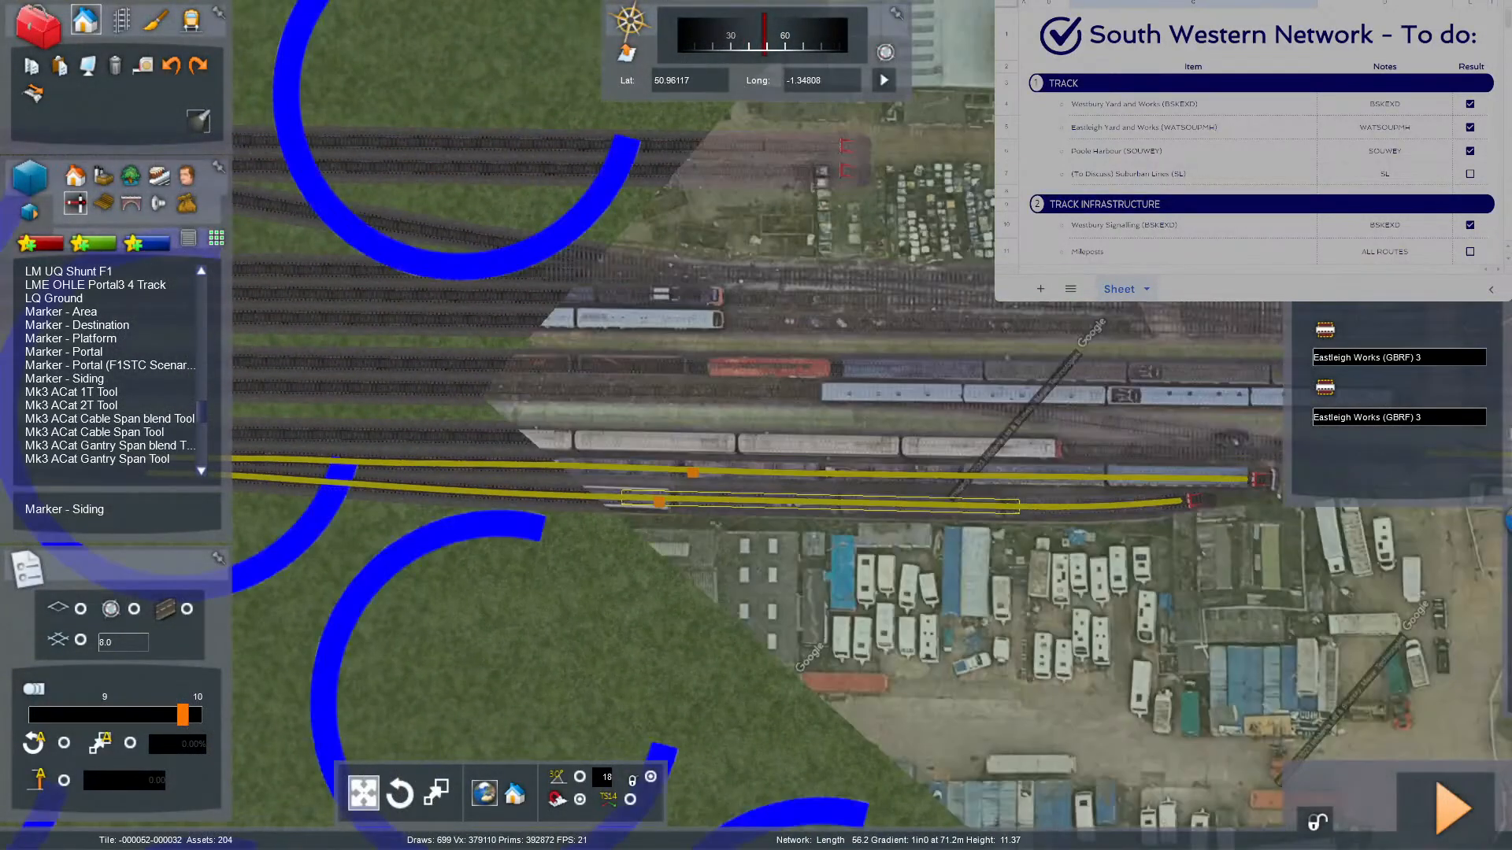
key("F8")
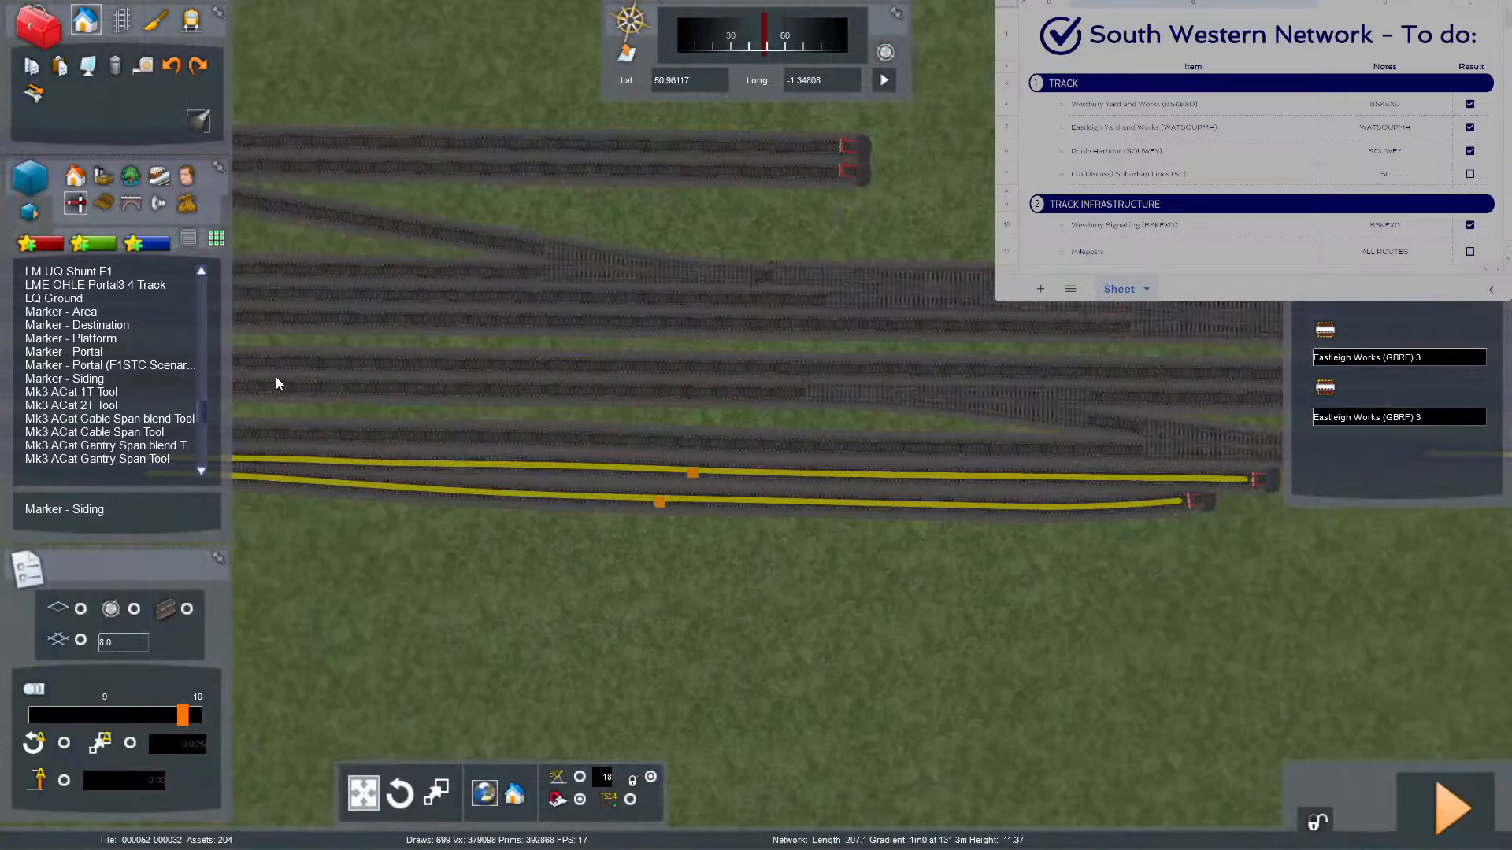
left_click(622, 441)
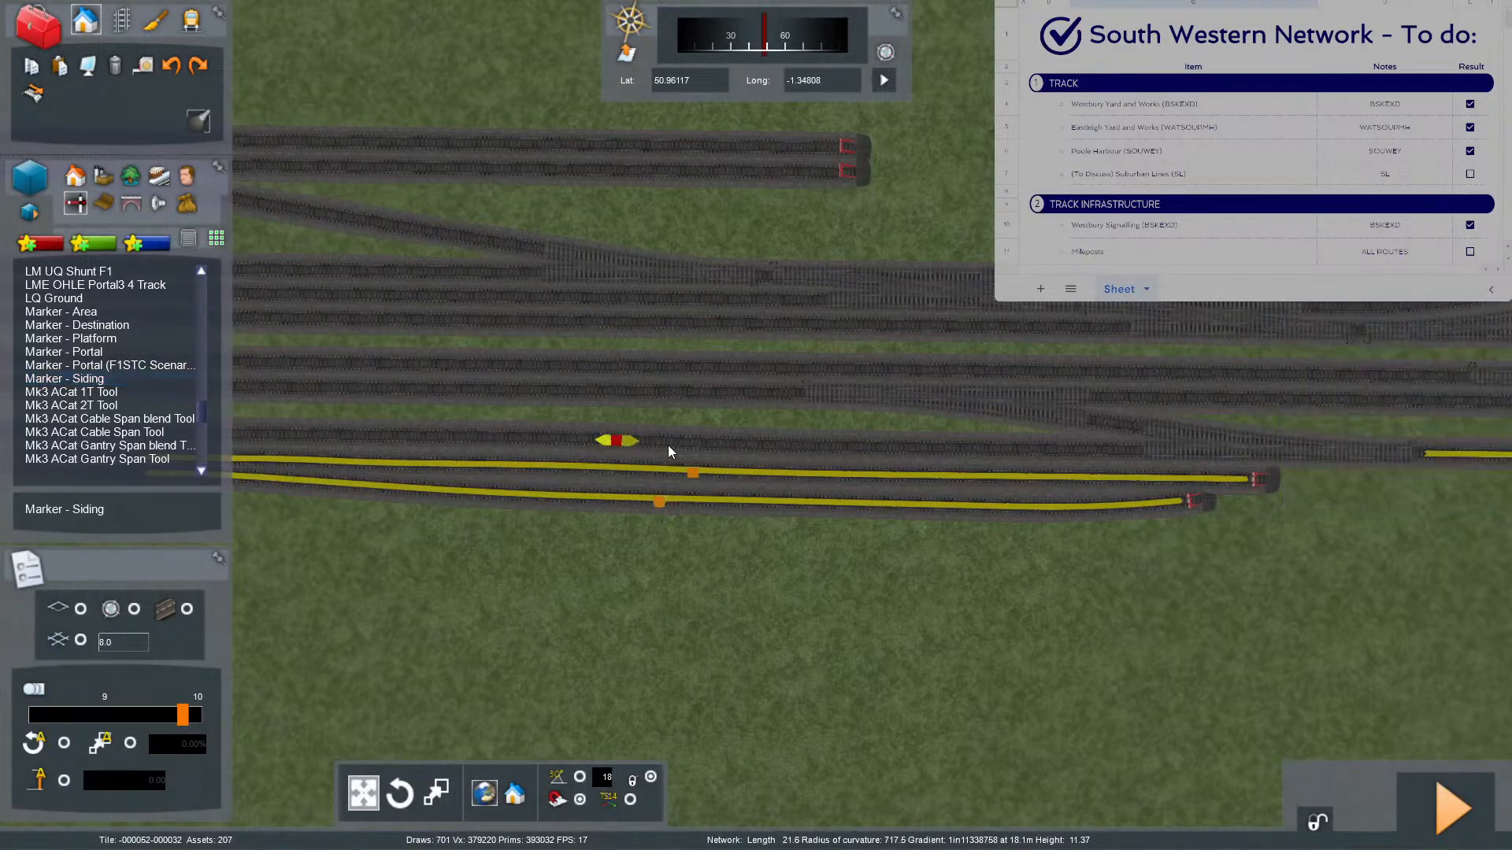
Stretch the new siding marker both ways along the unmarked track directly above the two marked sidings, up to the curve at the yard throat.
key("Right")
scroll(709, 458, "up", 5)
mouse_move(667, 445)
left_mouse_down()
mouse_move(828, 490)
mouse_move(1052, 475)
left_mouse_up()
key("Left")
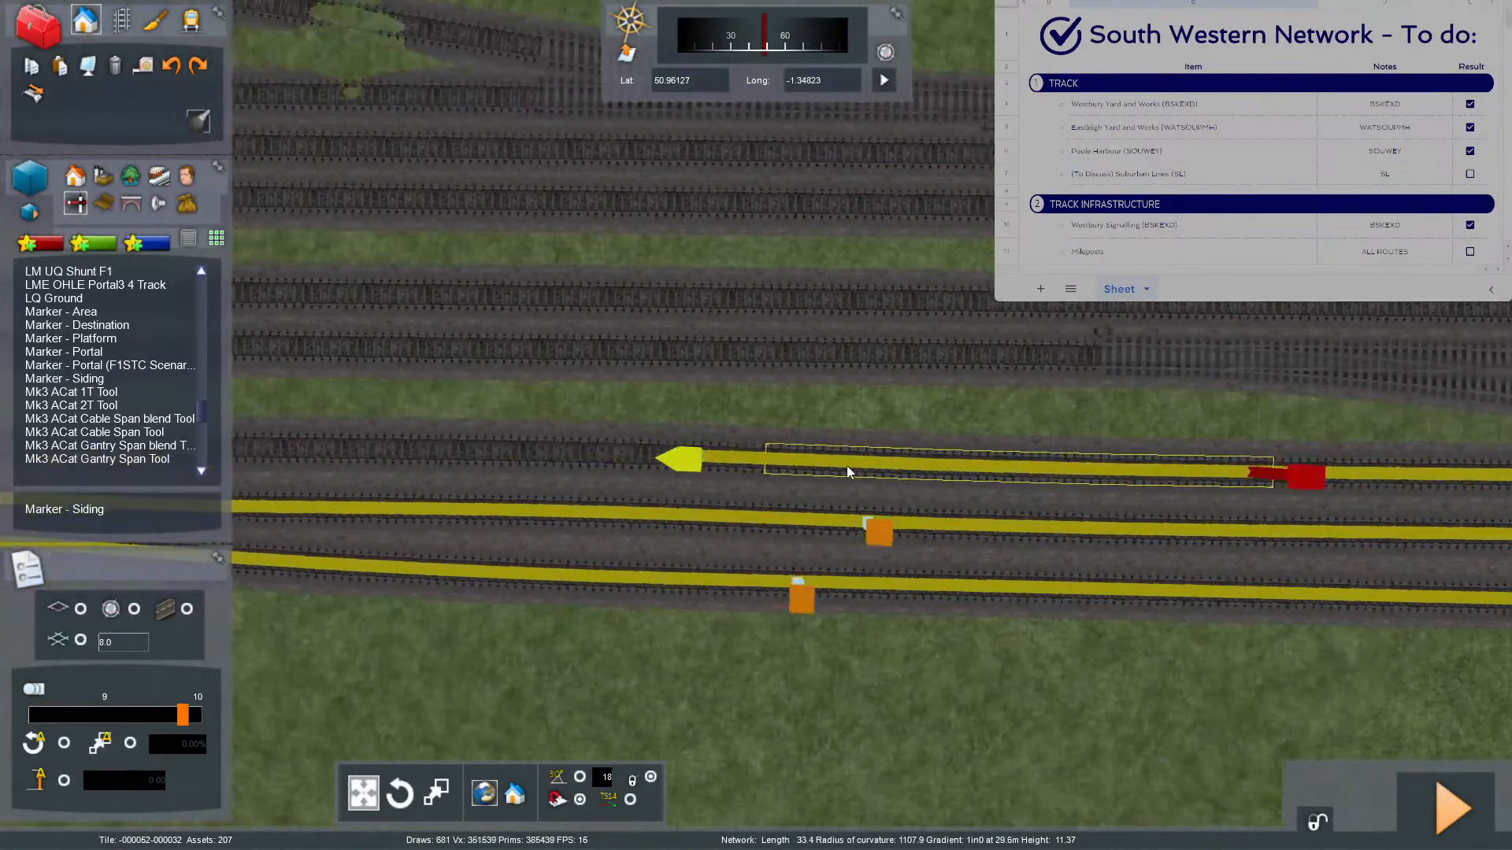
key("Left")
key("Left")
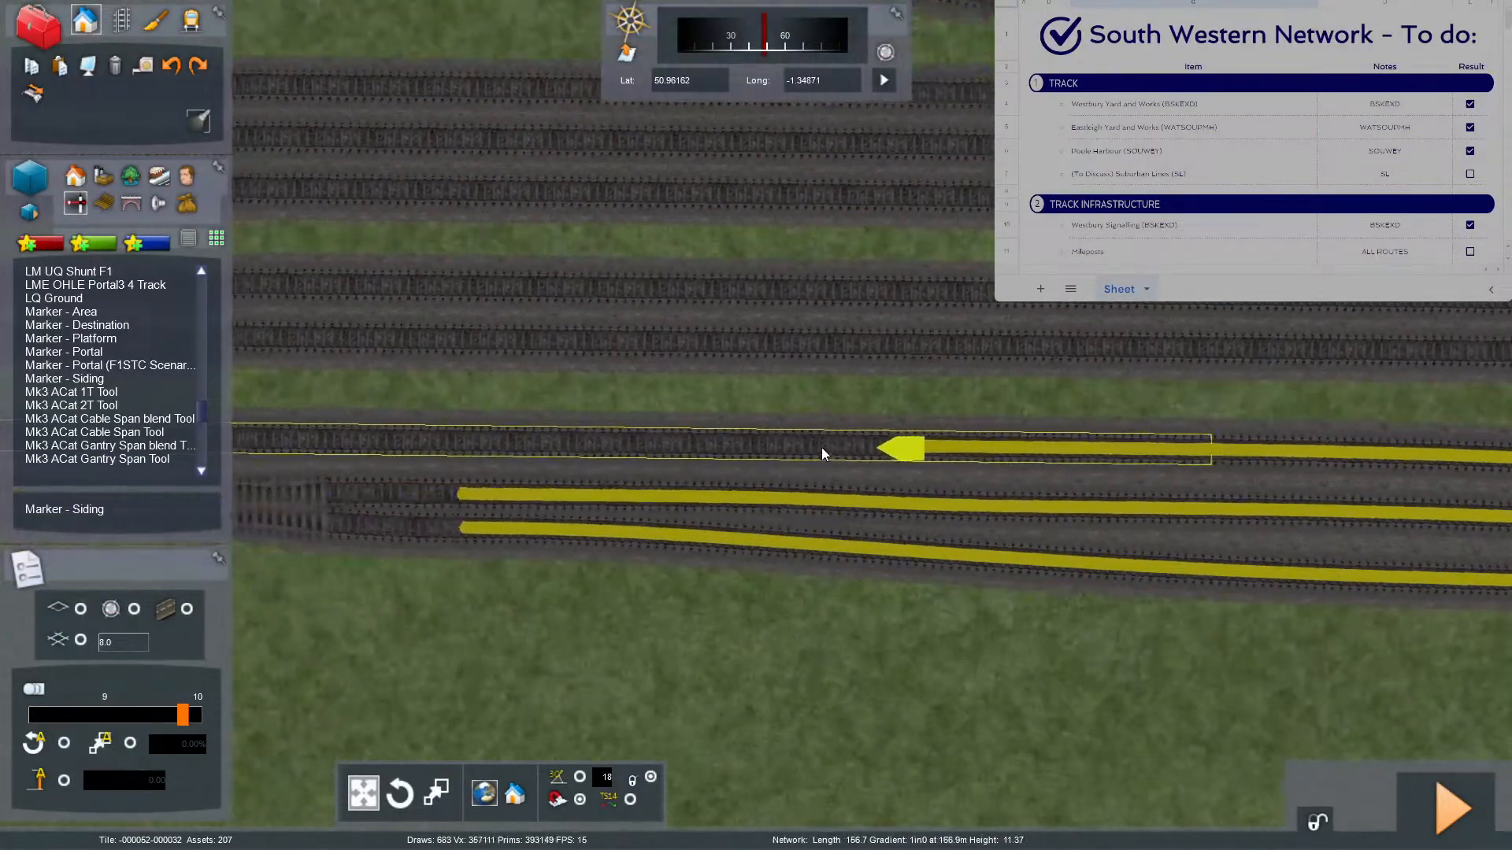
key("Left")
left_click_drag(822, 448, 751, 426)
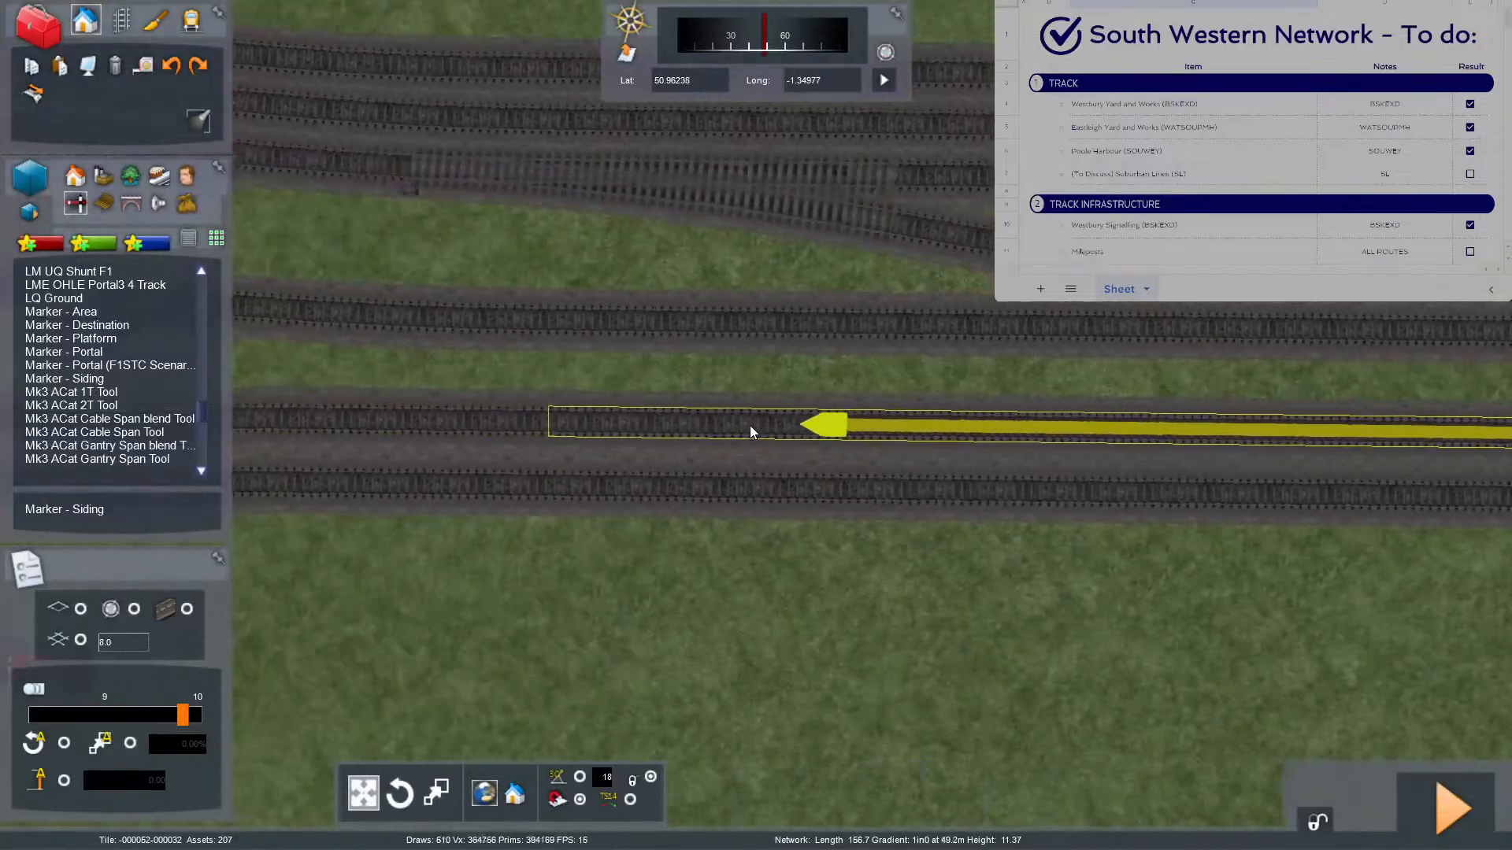
key("Left")
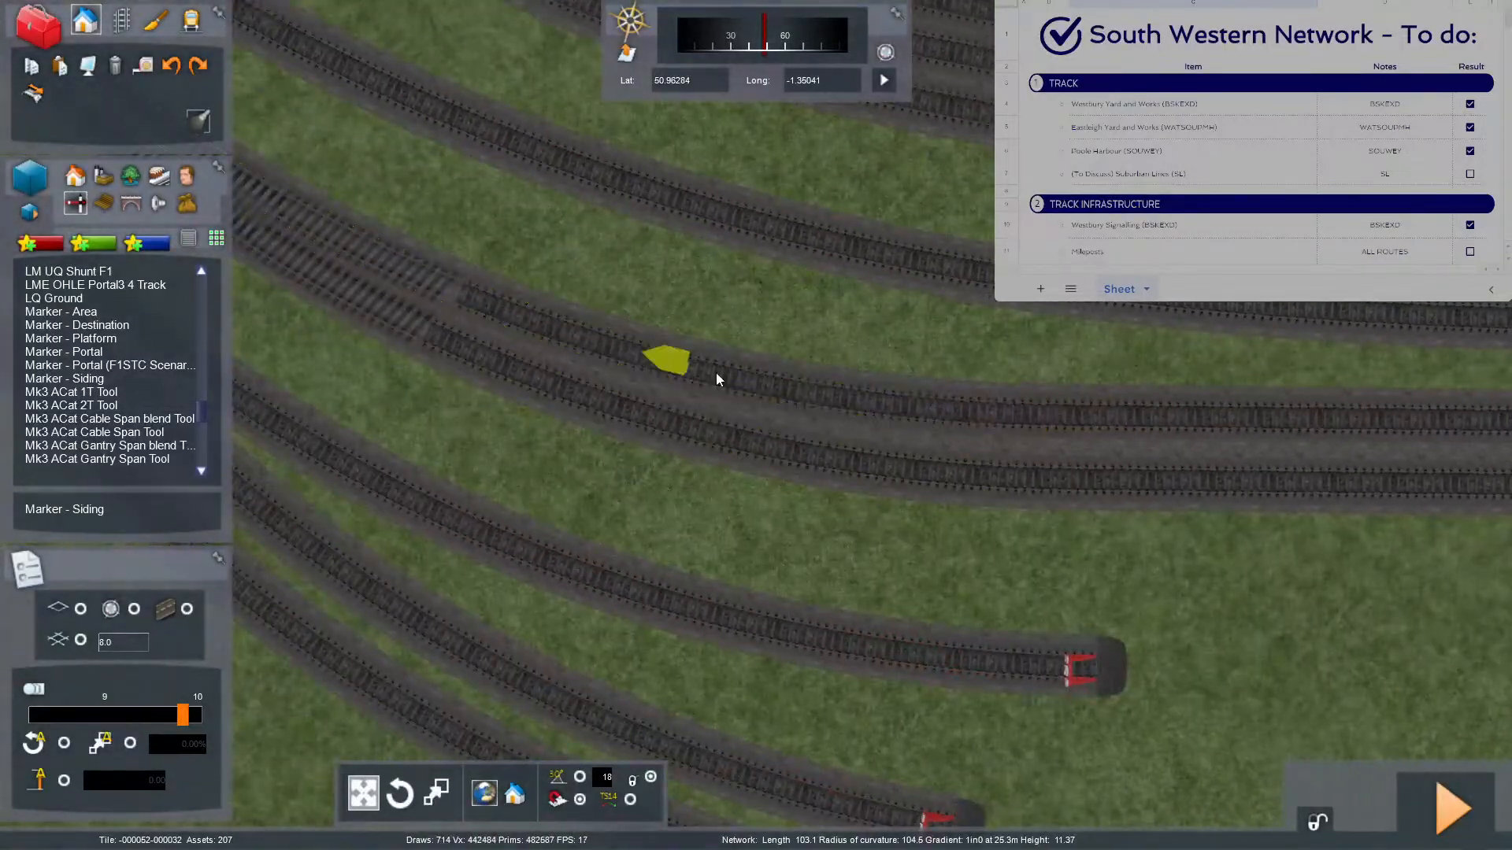
left_click(1075, 415)
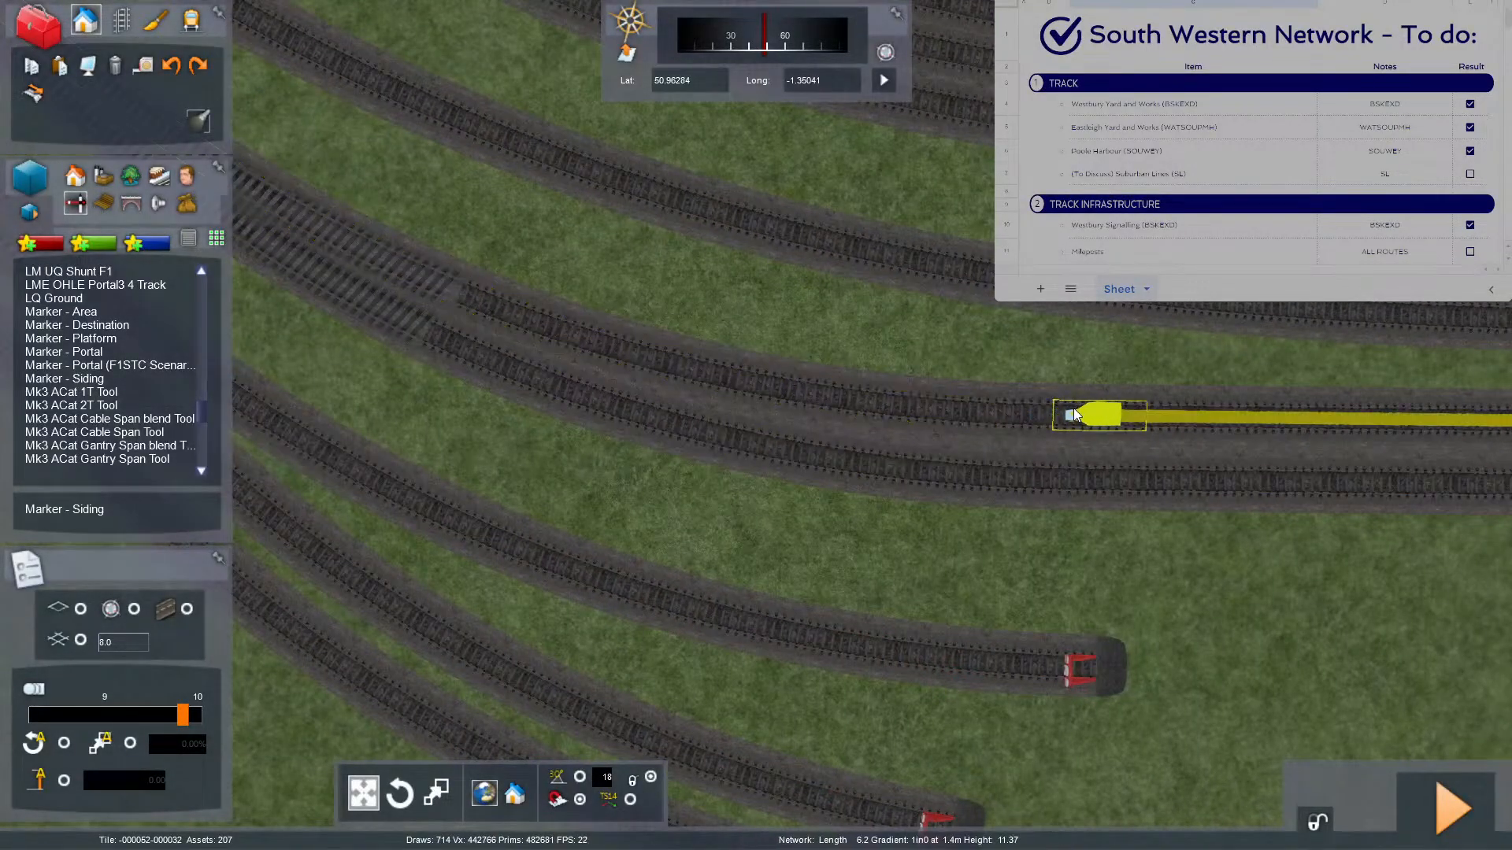
Enter "Eastleigh Works (GBRF) 4" in both name fields of the new siding marker.
key("Right")
key("Left")
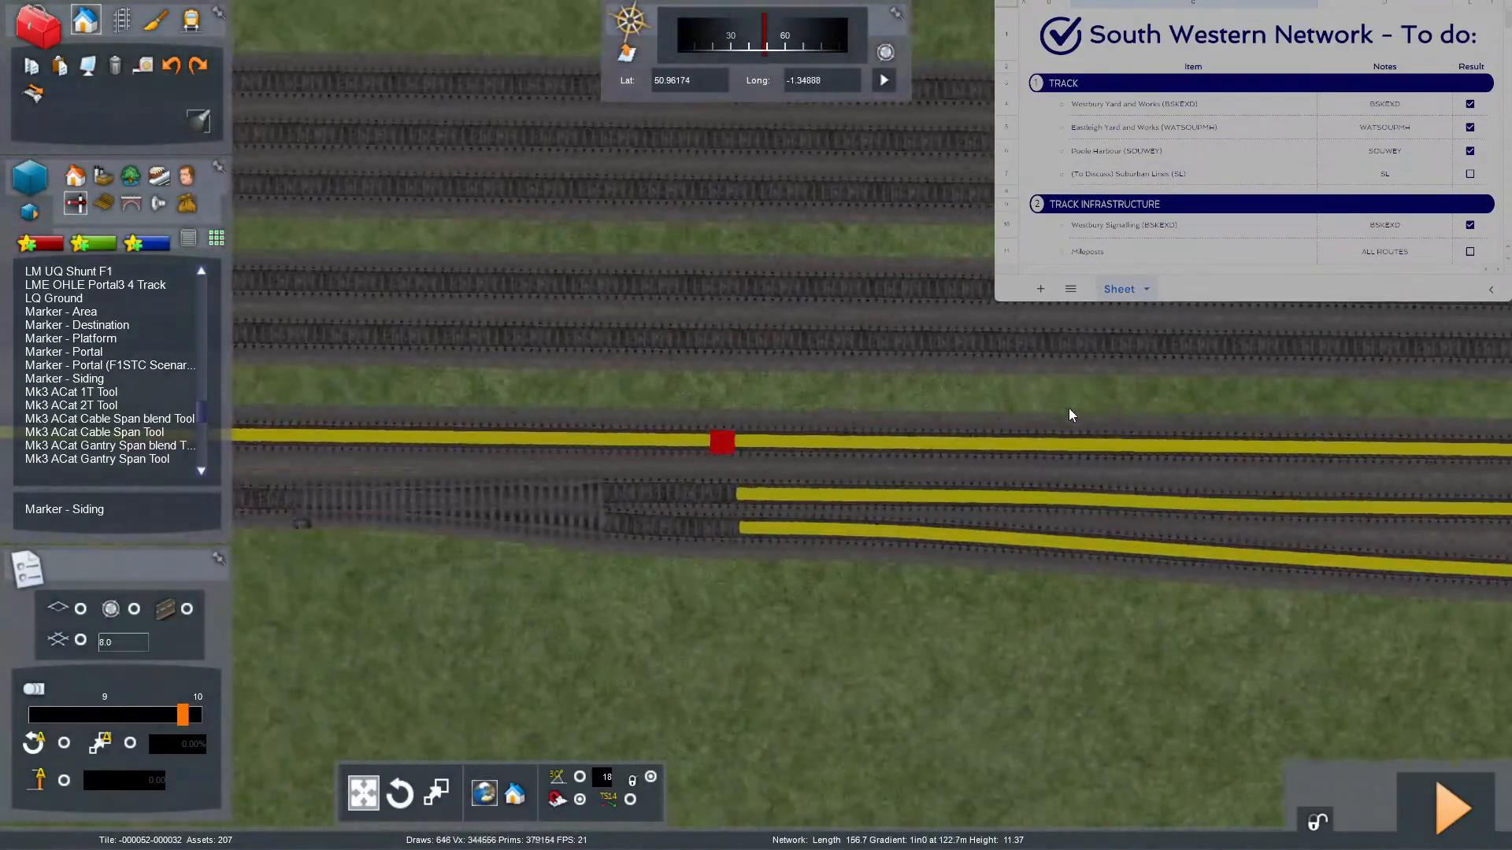
double_click(947, 446)
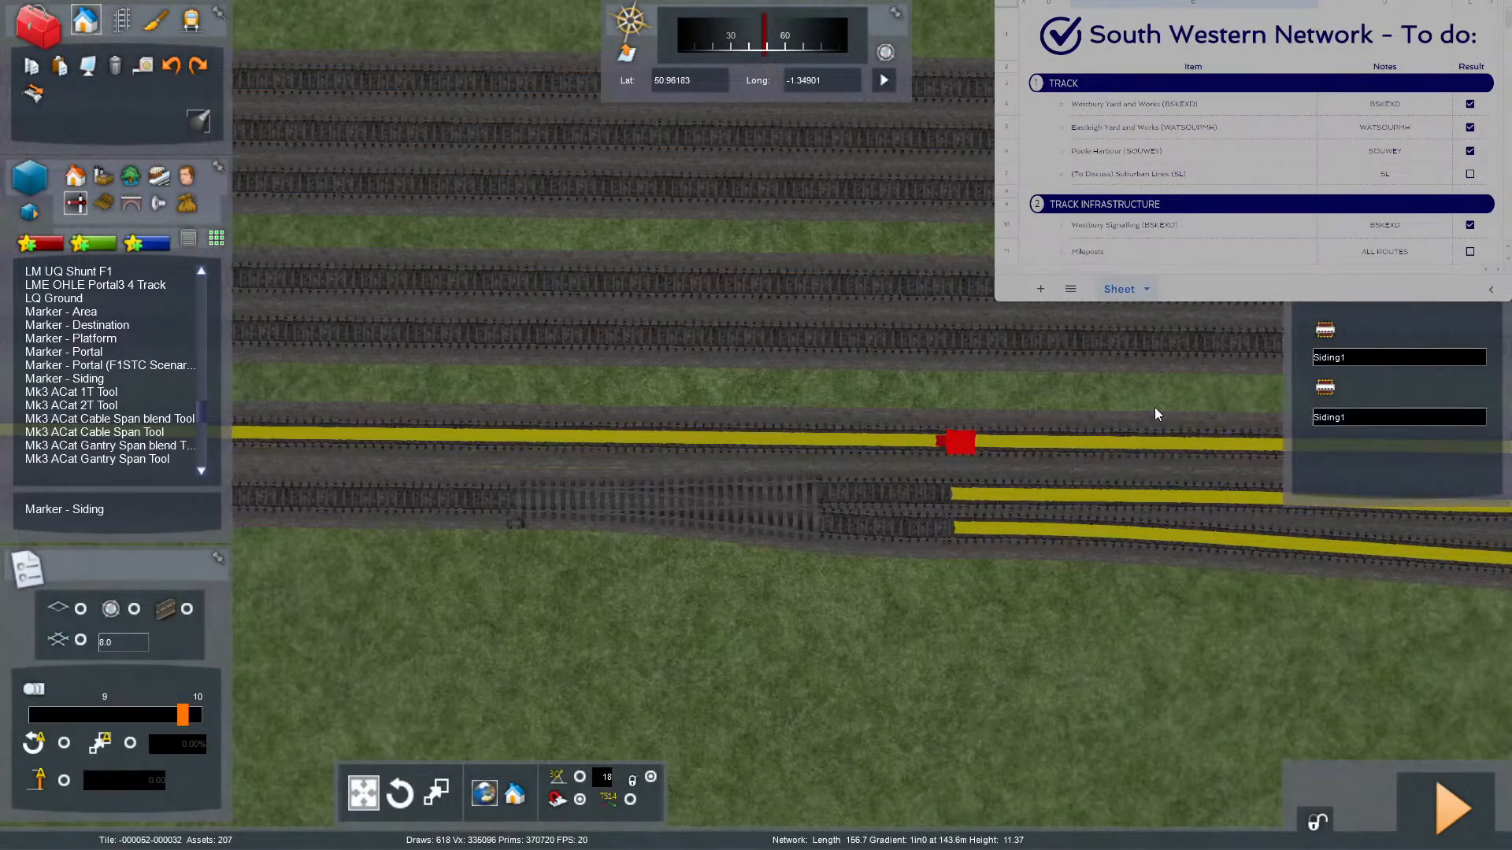
double_click(1358, 361)
type("Eastleigh Works (GBRF) 3")
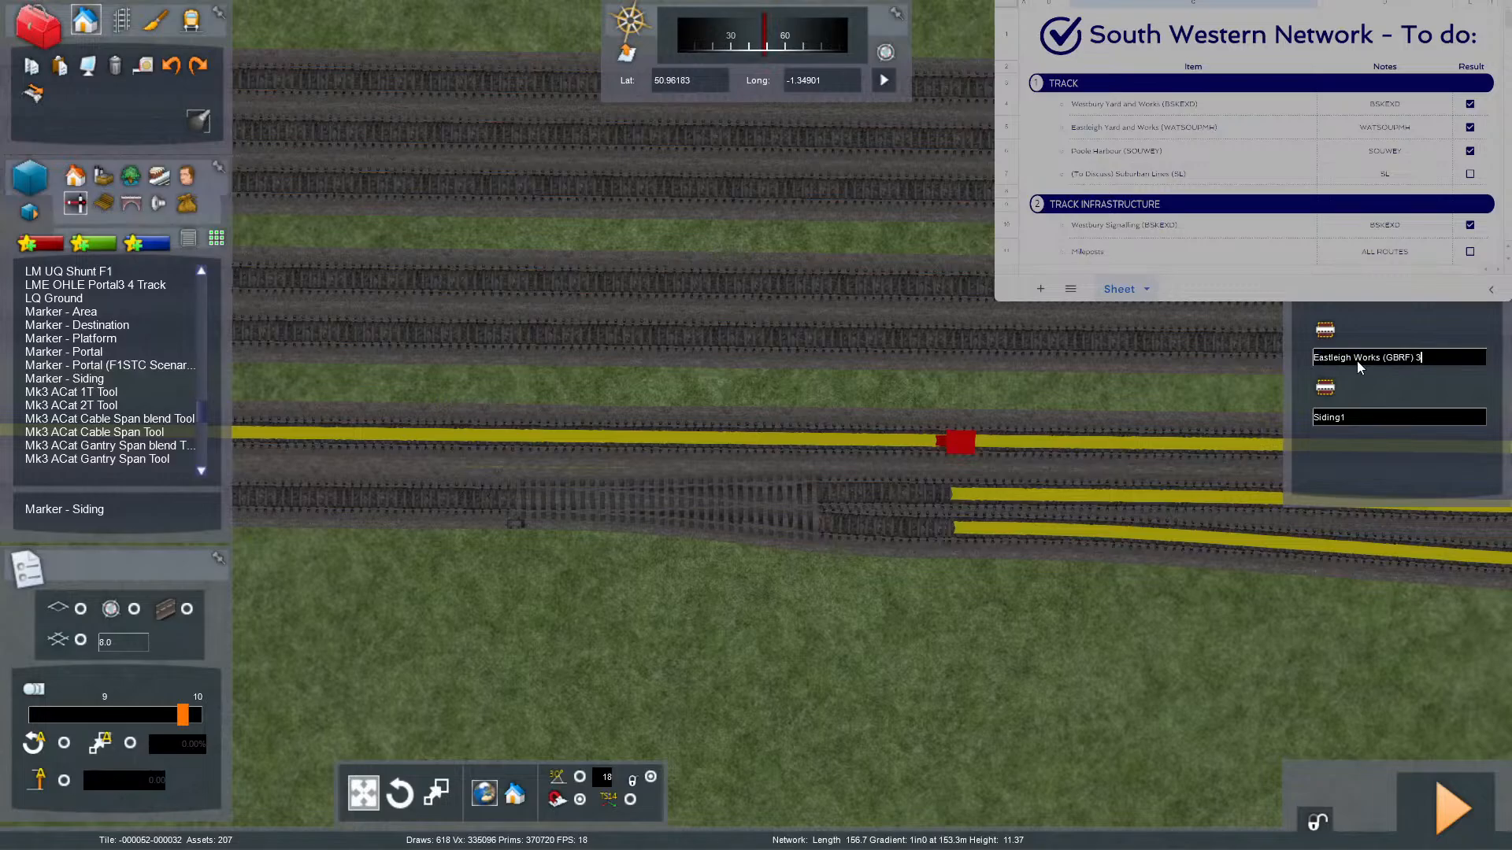
key("BackSpace")
key("ctrl+a")
key("ctrl+c")
left_click(1354, 415)
key("ctrl+v")
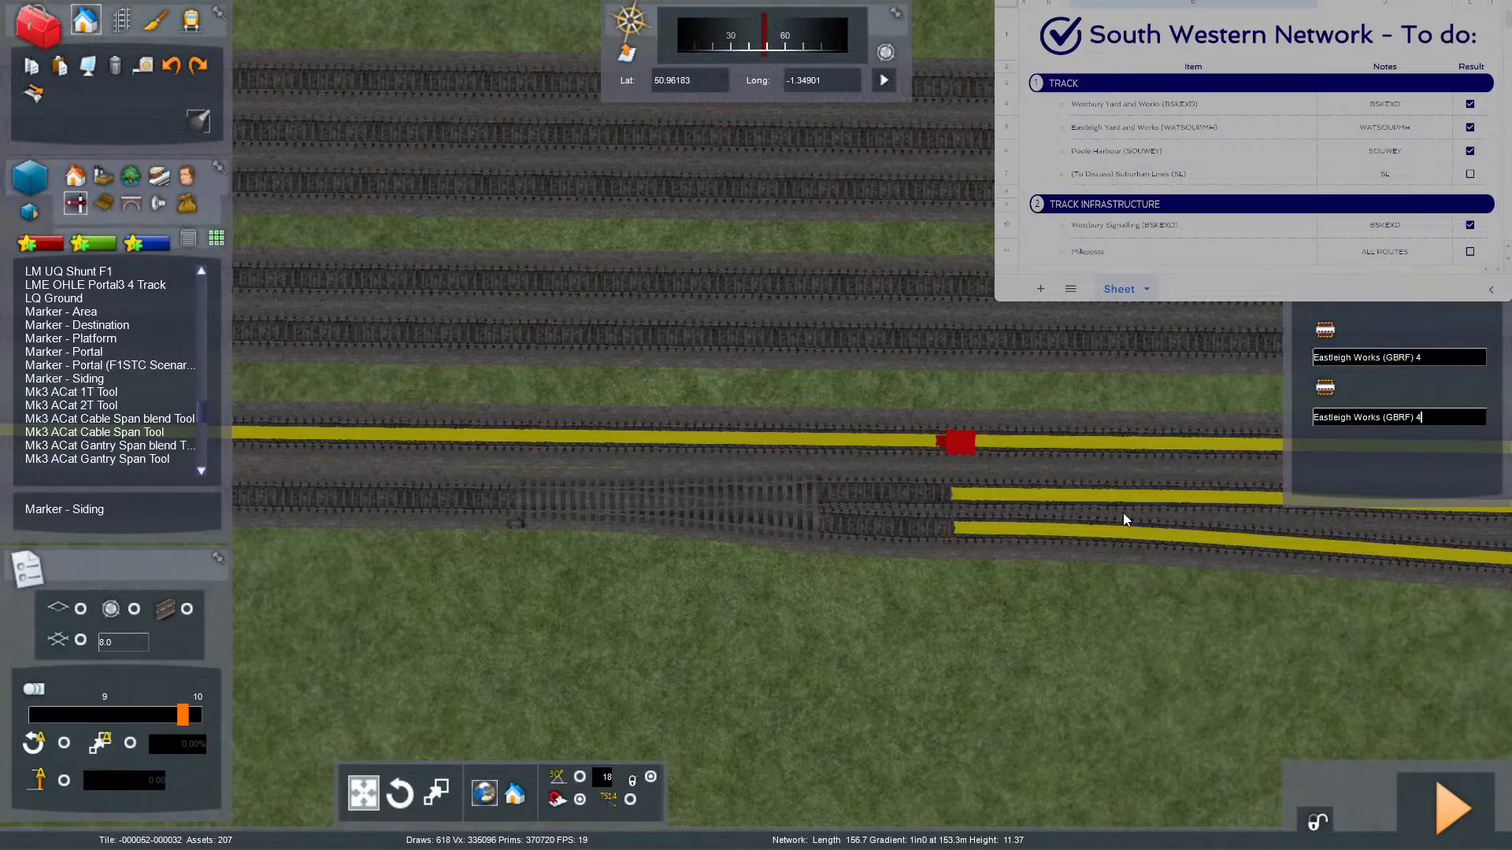
left_click(1123, 513)
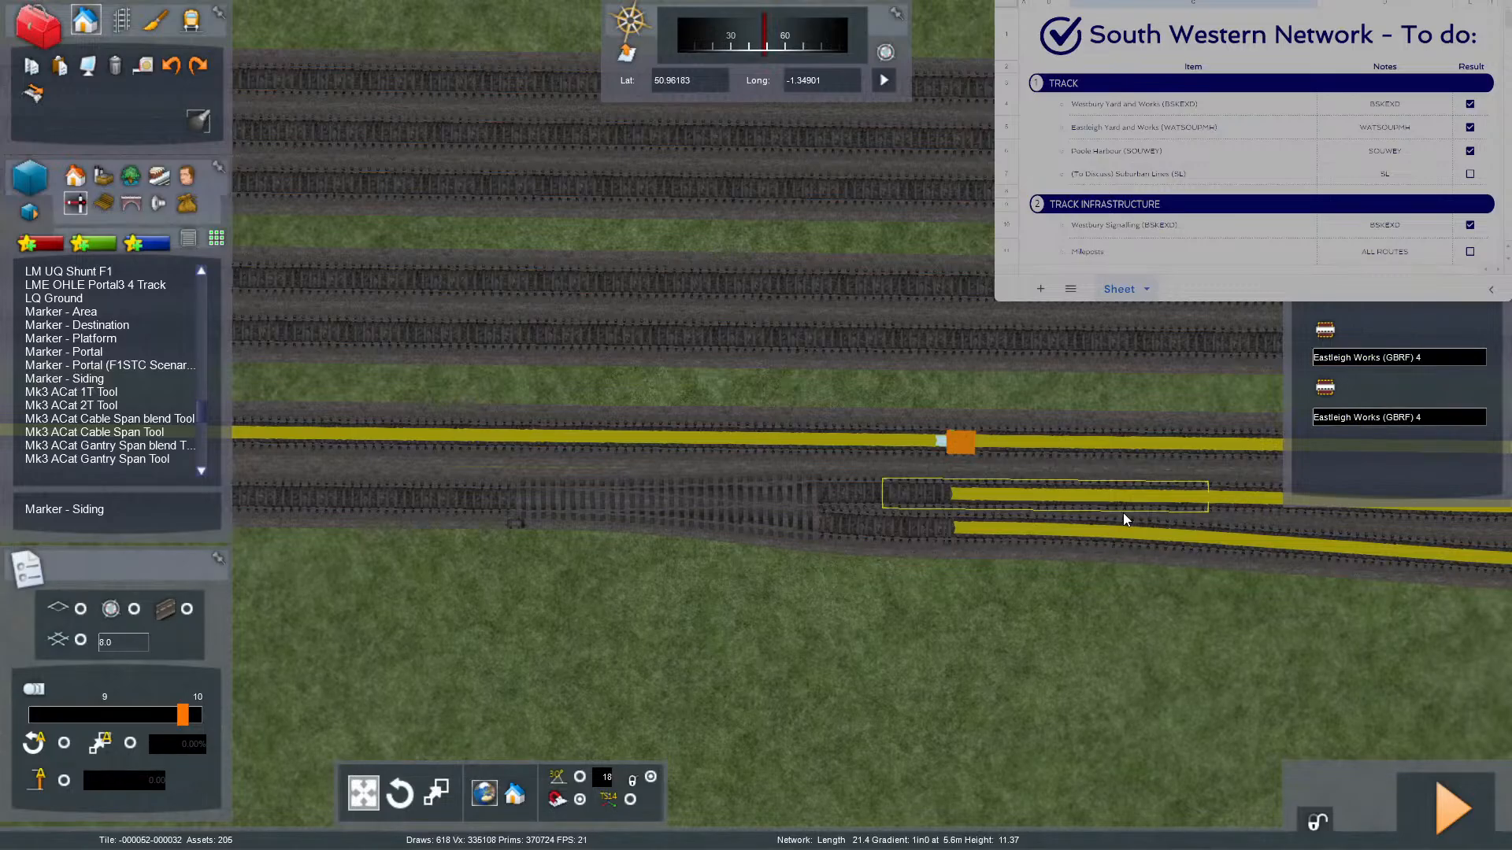
Examine the curved tracks and junctions in the yard throat beyond the end of the Eastleigh Works (GBRF) 4 siding.
right_click_drag(1122, 513, 890, 386)
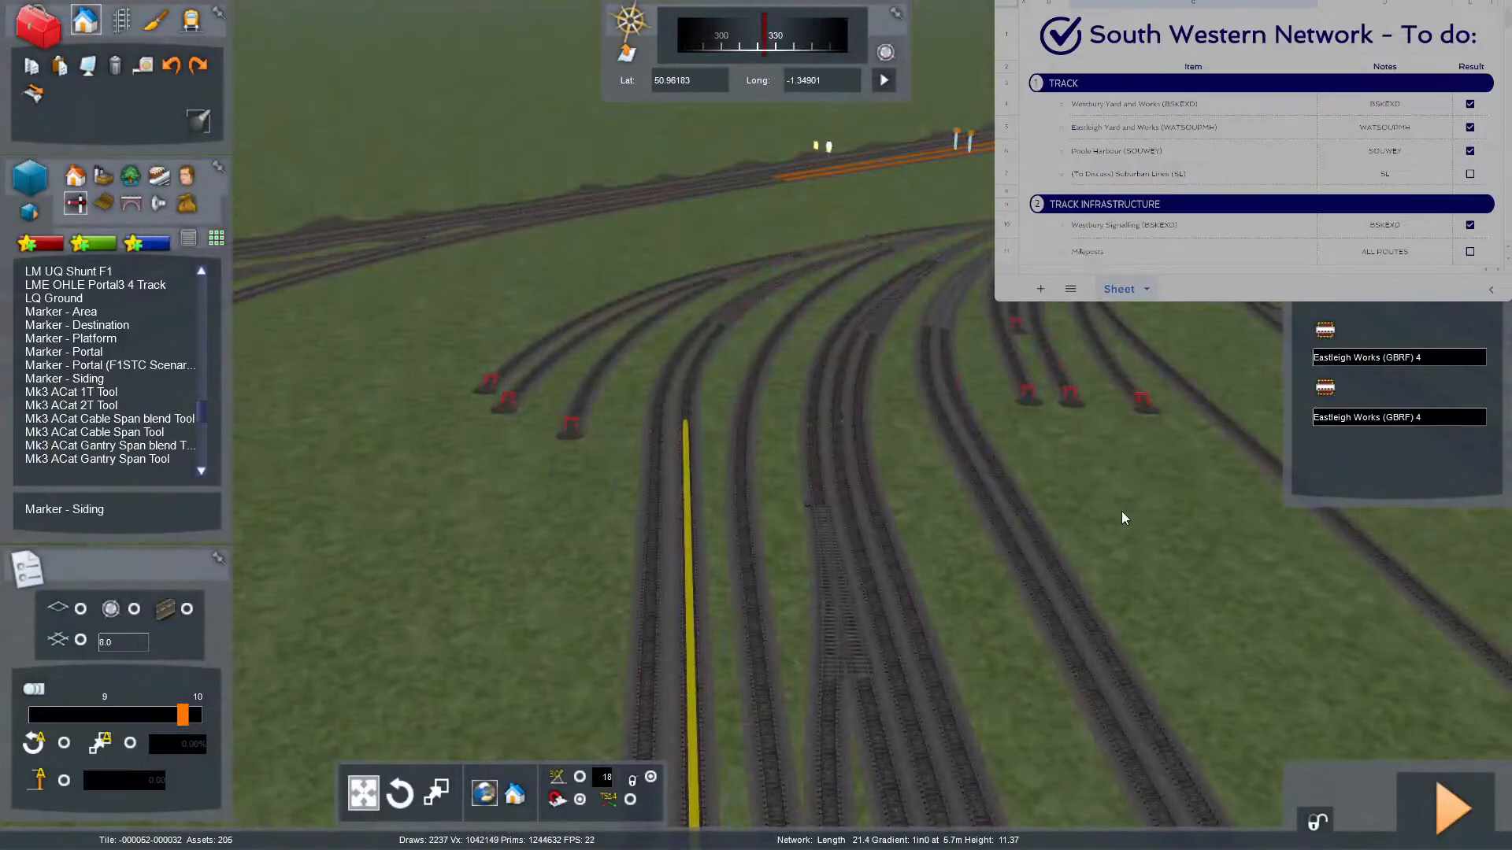
key("Left")
key("Up")
right_click_drag(1002, 514, 1208, 571)
key("Up")
key("Down")
key("Up")
key("Up")
key("Left")
key("Right")
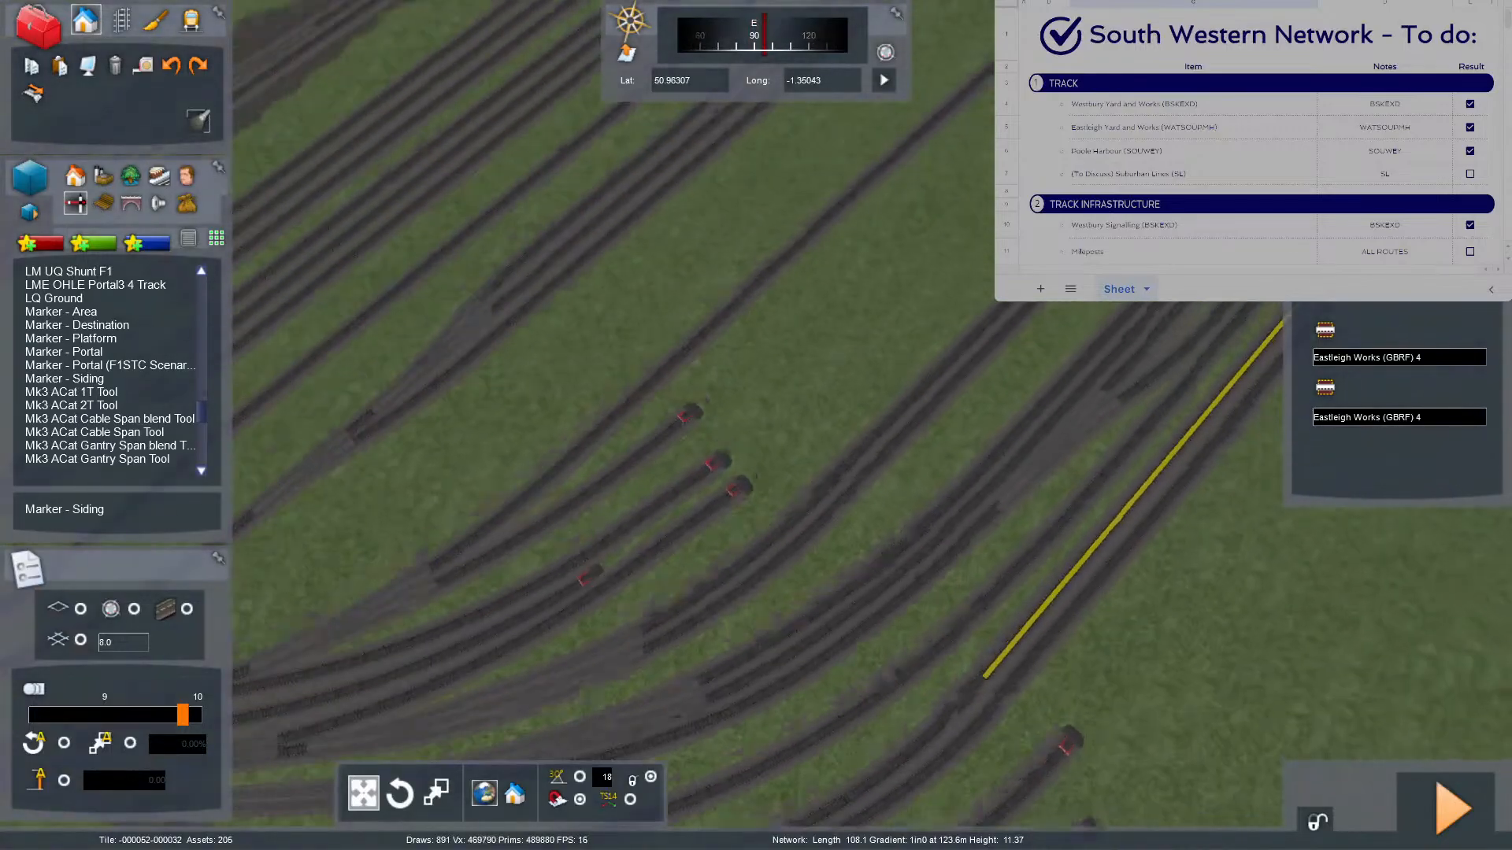
right_click_drag(1024, 552, 982, 510)
scroll(981, 510, "up", 4)
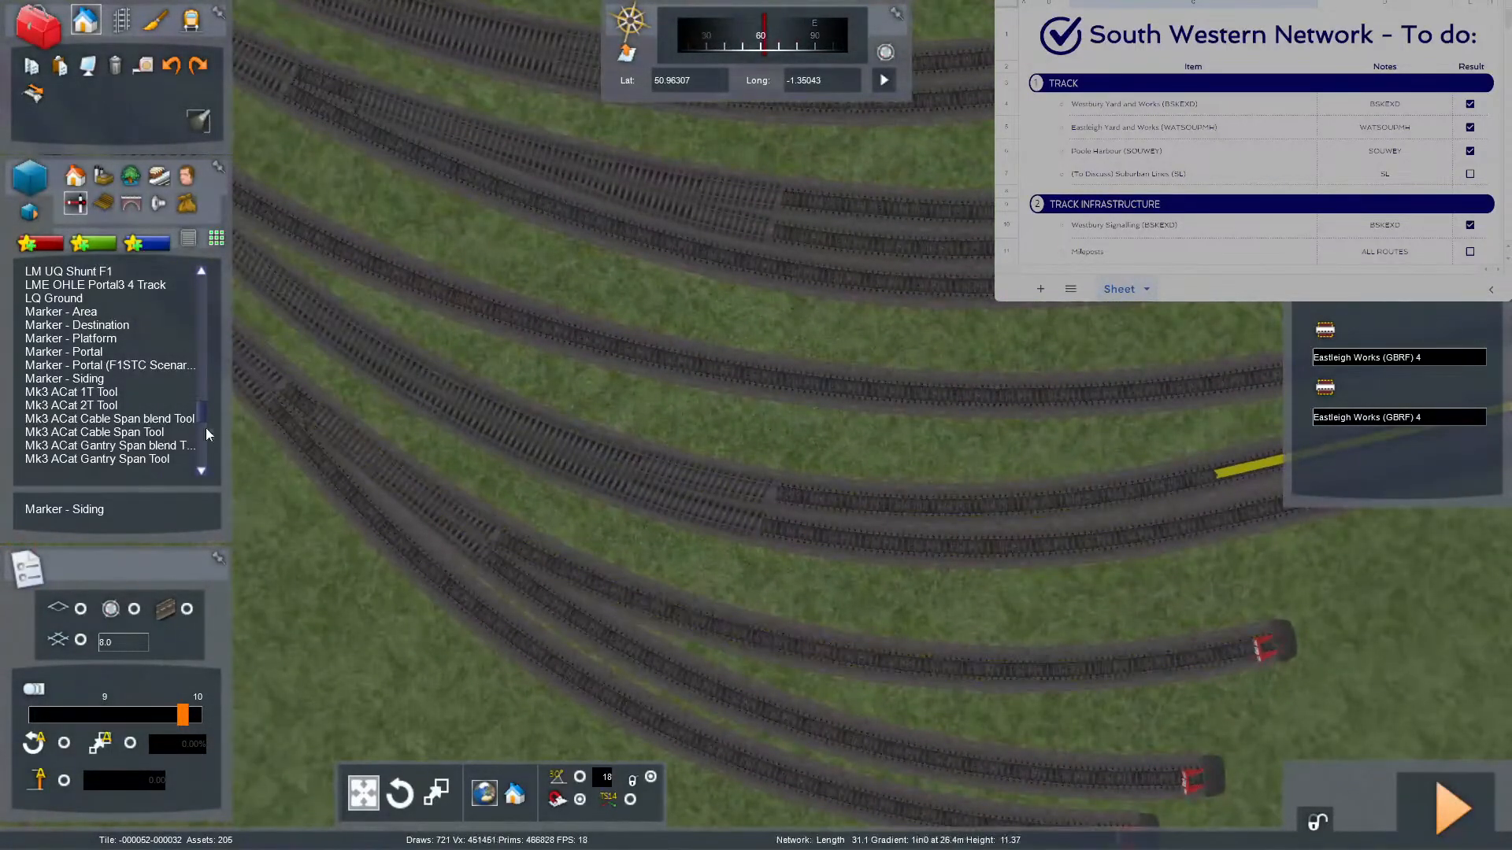
left_click(99, 380)
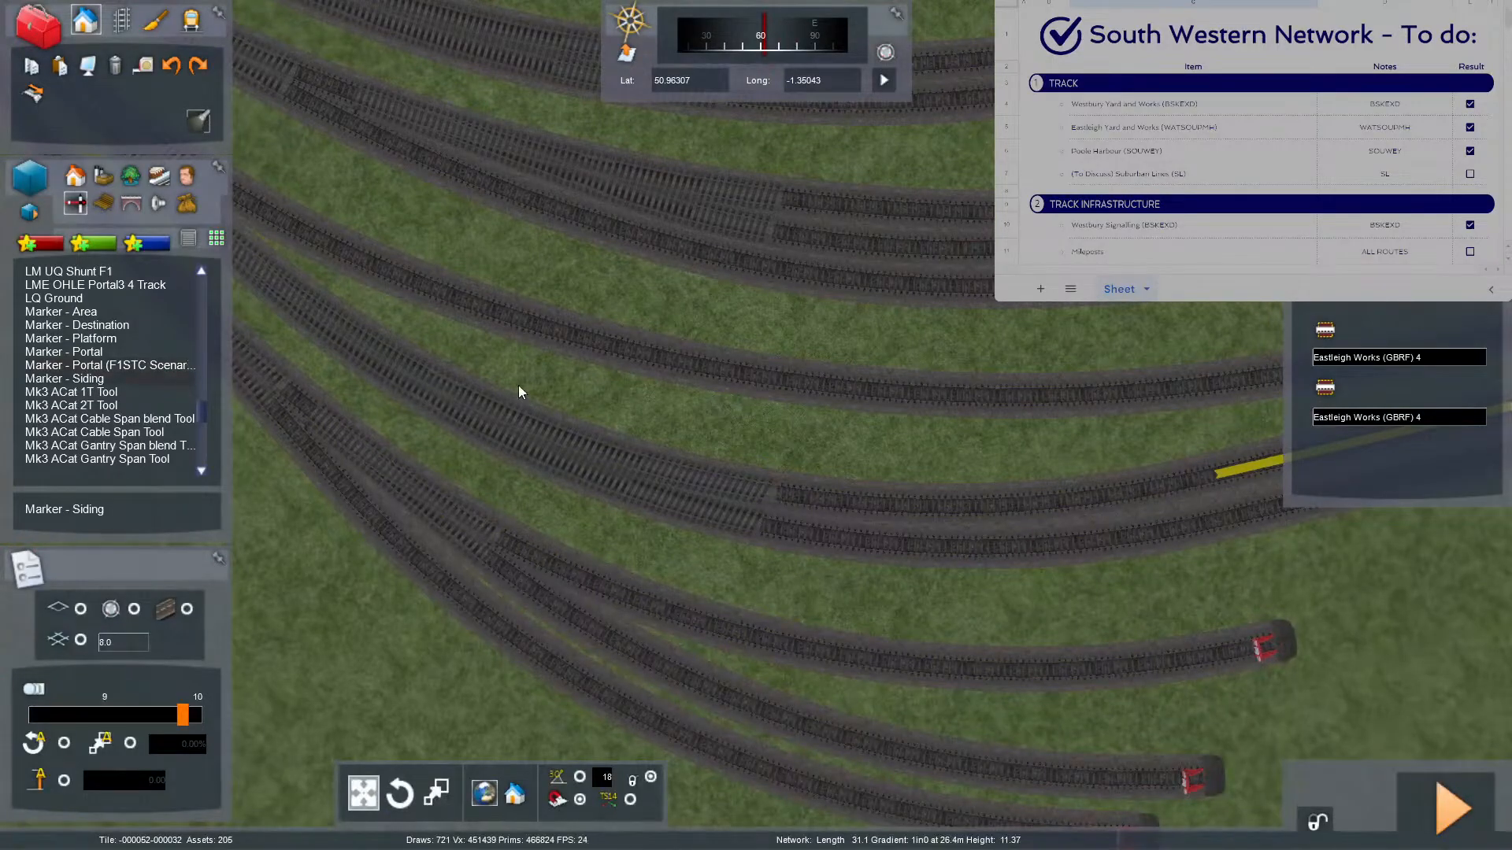
left_click(822, 386)
key("Right")
key("Left")
key("F8")
key("F8")
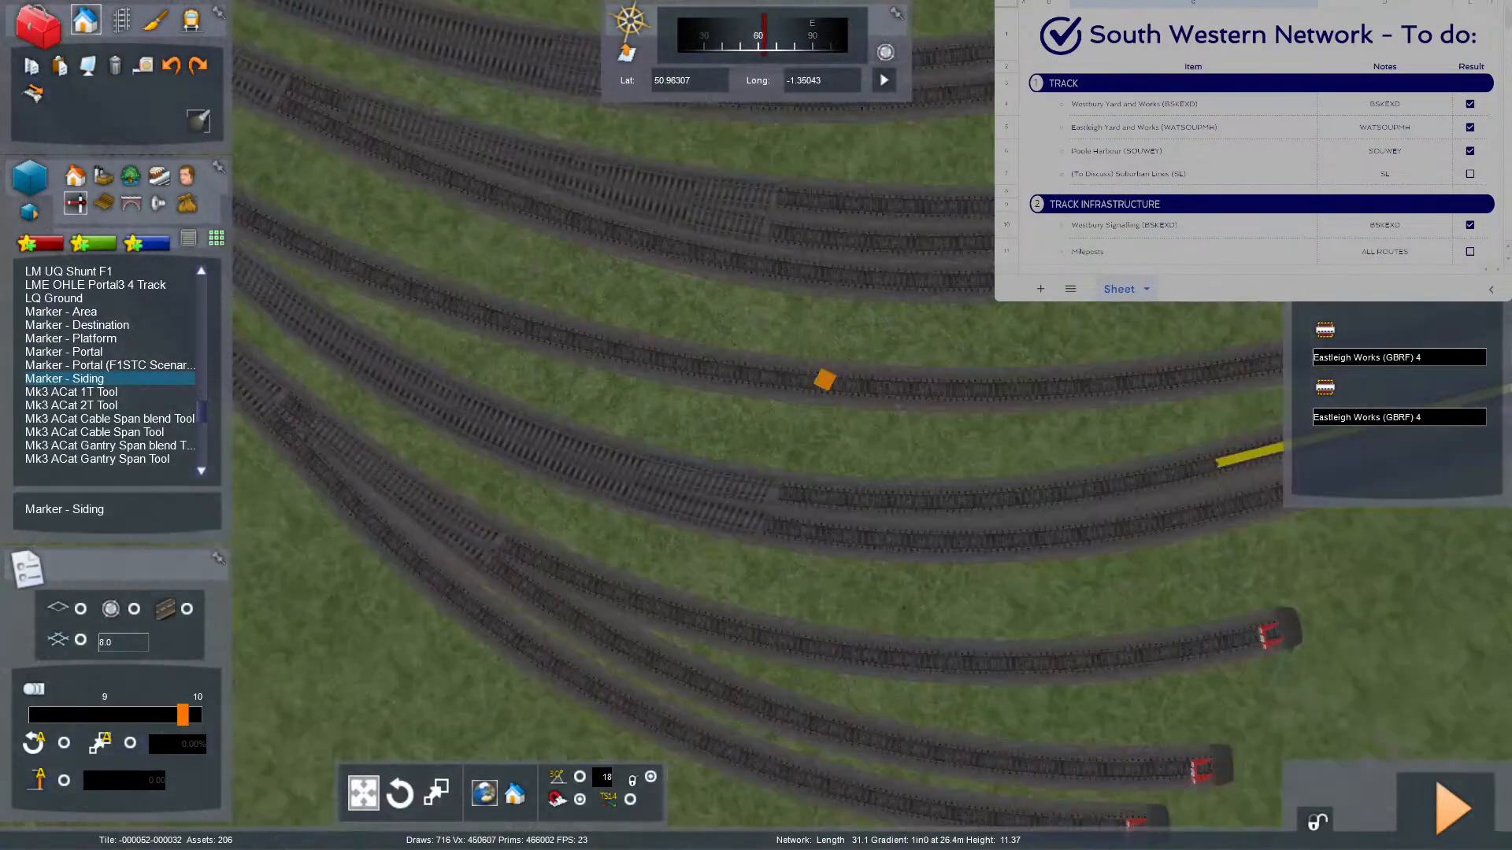
key("F8")
key("Right")
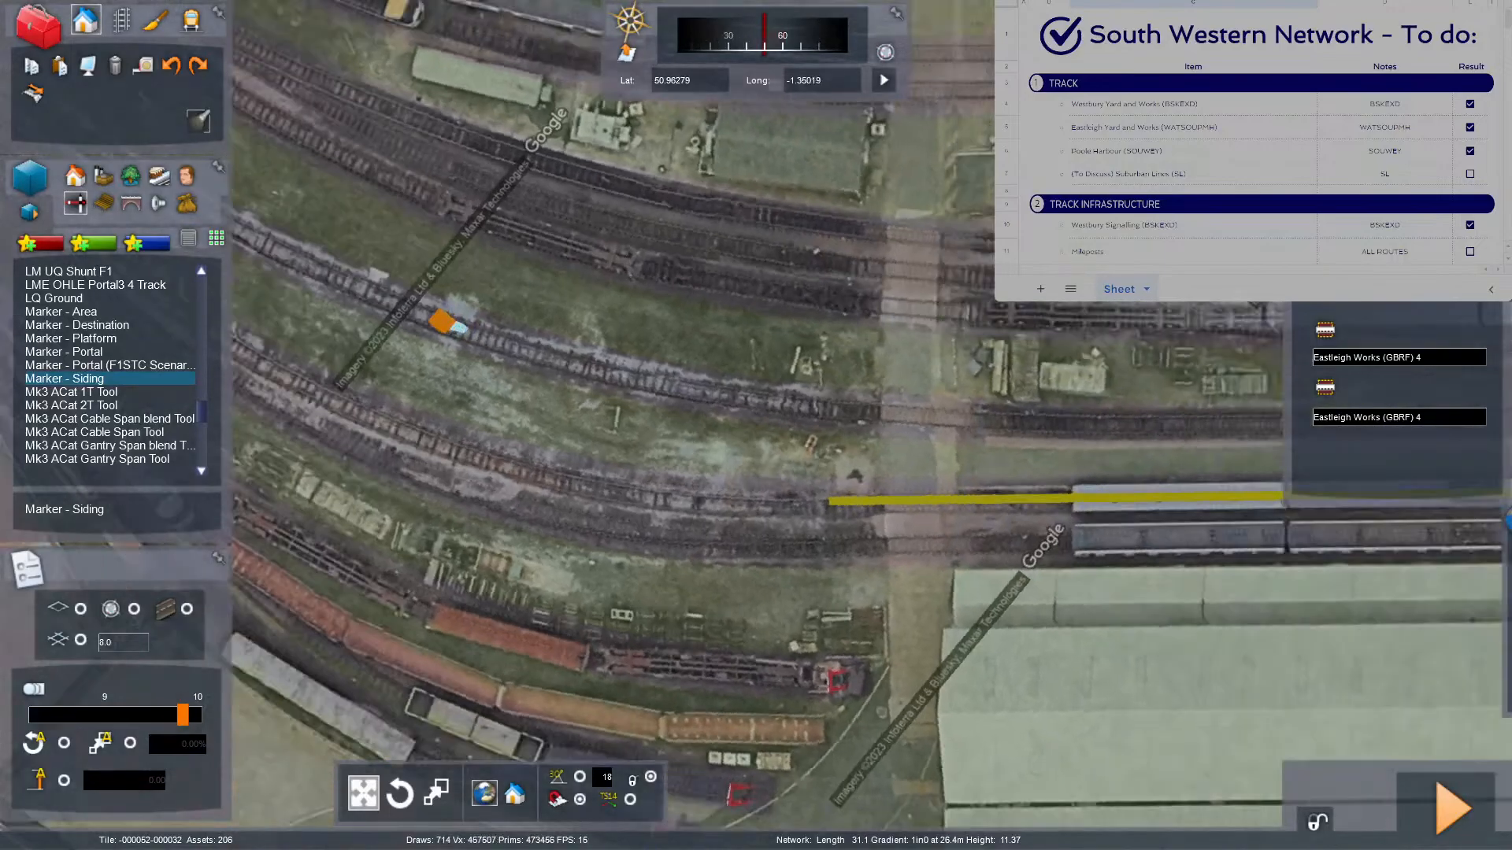
key("Right")
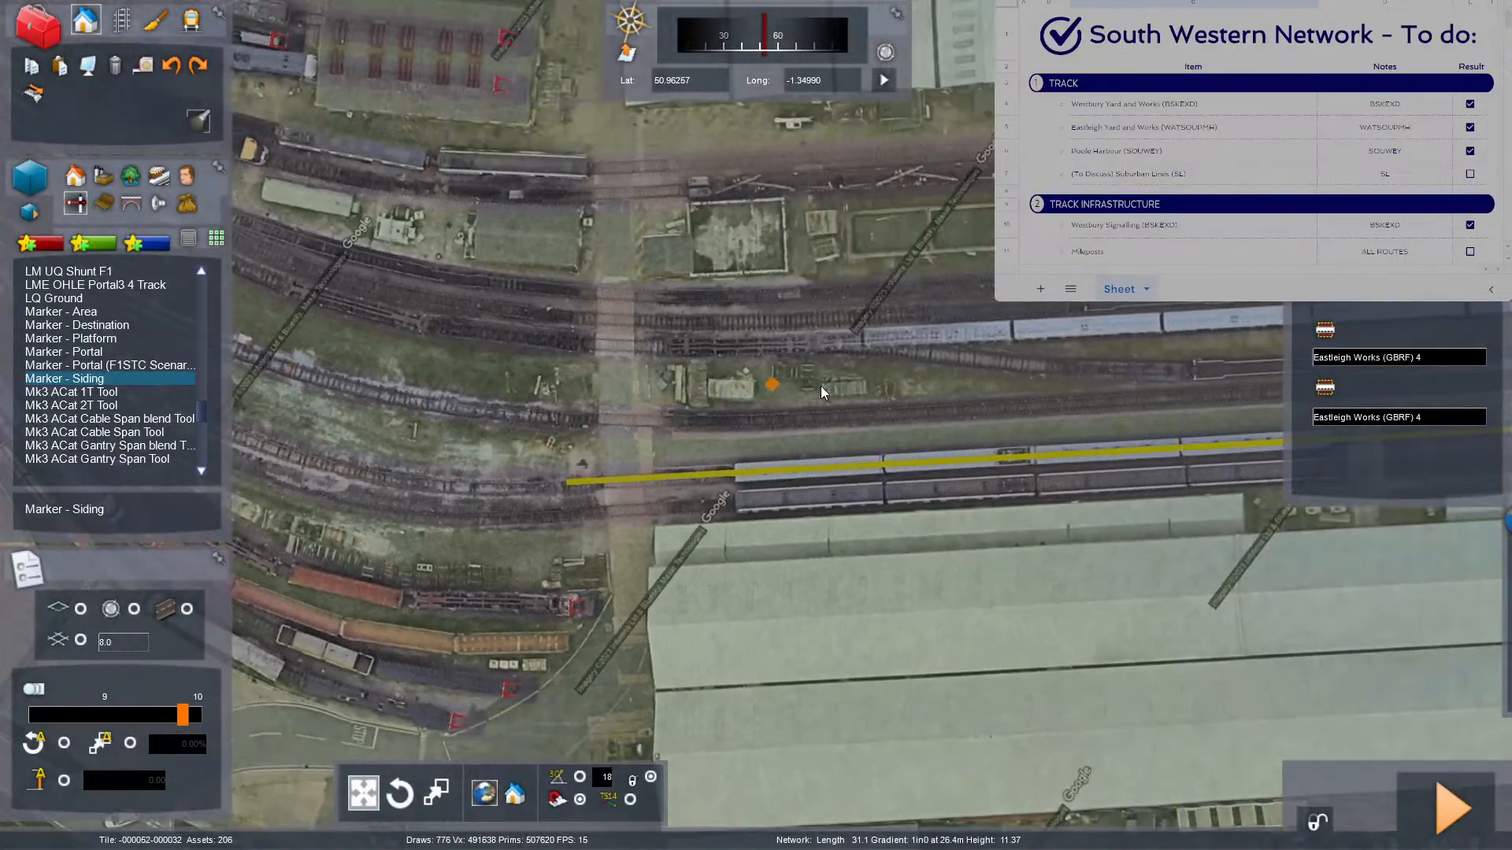
key("Right")
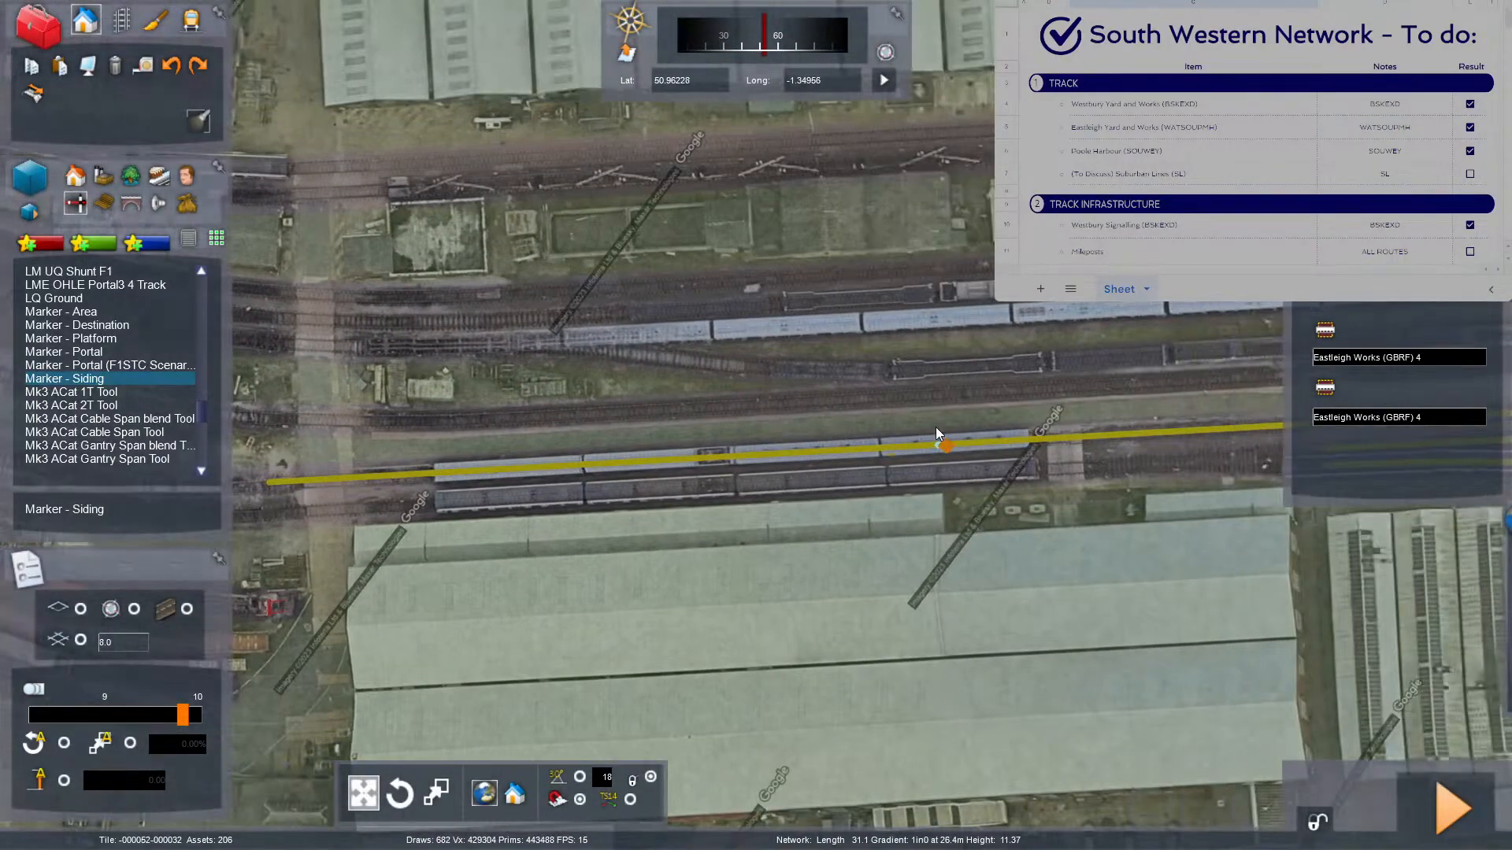
right_click(936, 426)
key("Right")
right_click_drag(1051, 447, 1186, 442)
key("F8")
Pull the throat end of the Eastleigh Works (GBRF) 4 marker back to the road crossing, using the aerial imagery overlay as reference.
key("Right")
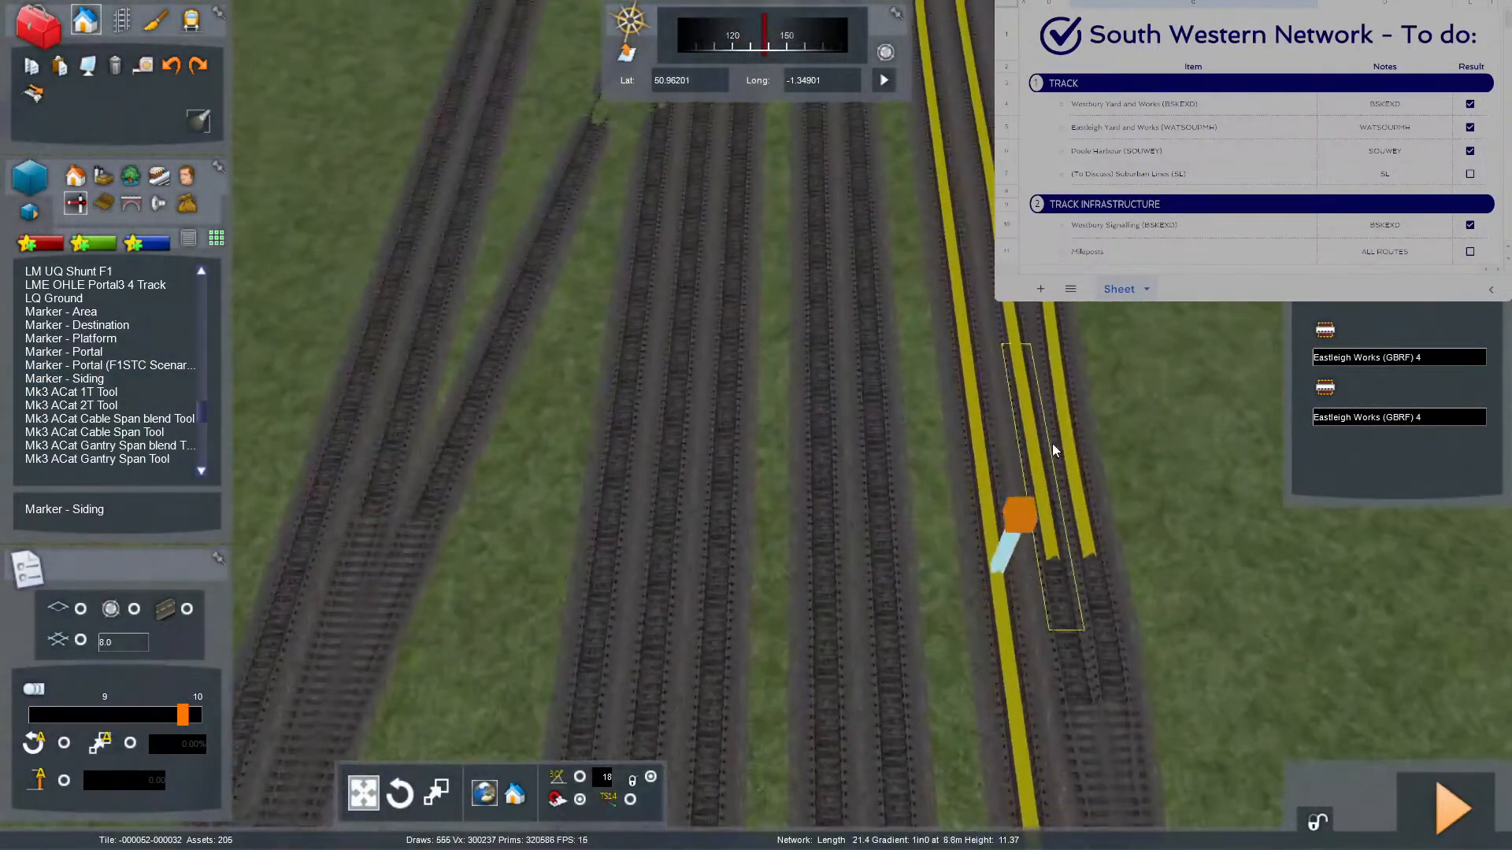
left_click(1019, 521)
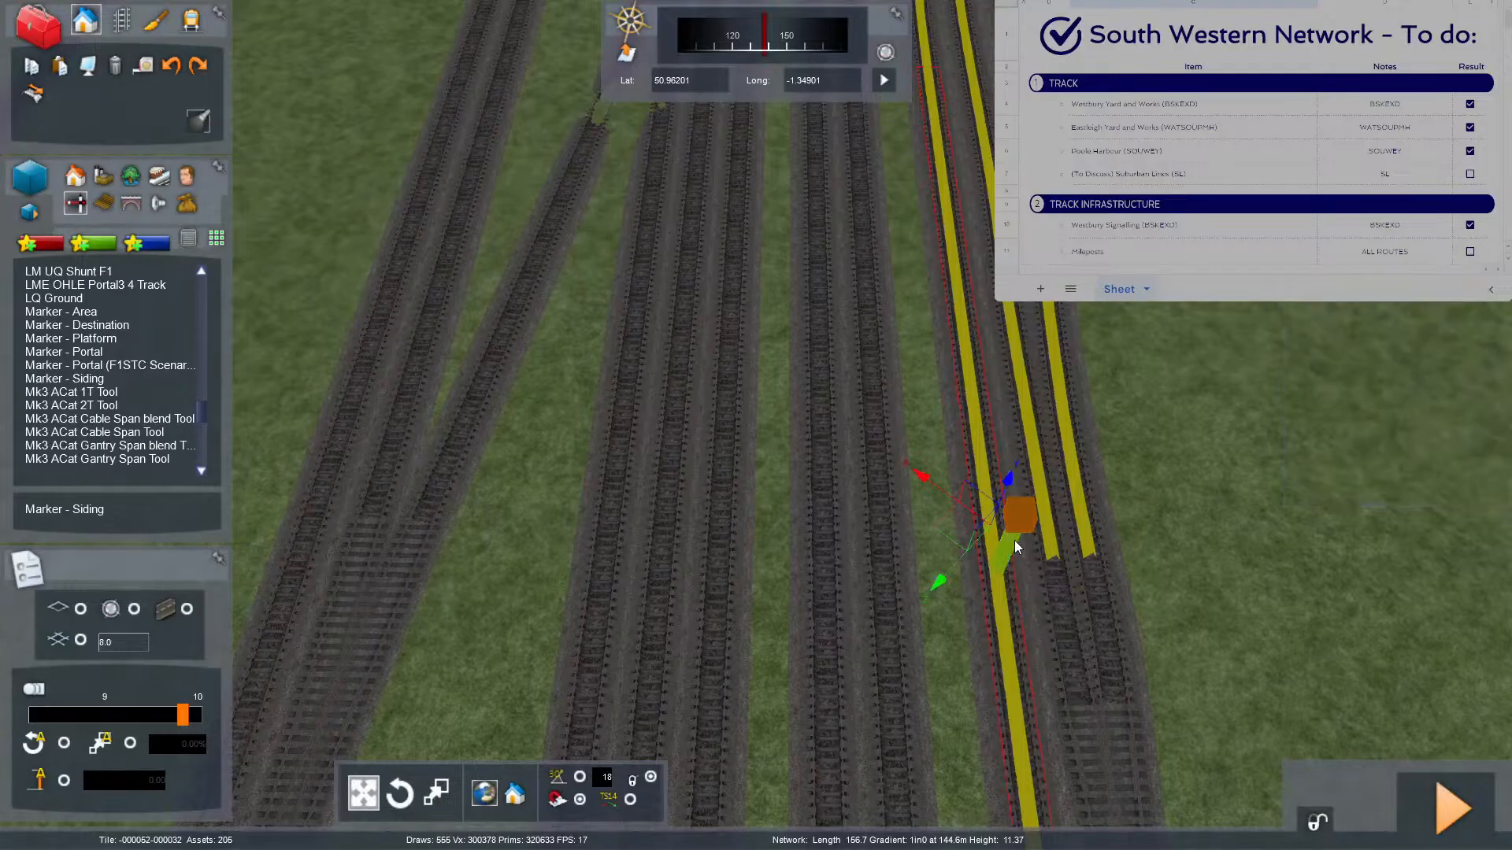
right_click(1014, 540)
mouse_move(1014, 540)
right_mouse_down()
mouse_move(998, 556)
mouse_move(846, 556)
right_mouse_up()
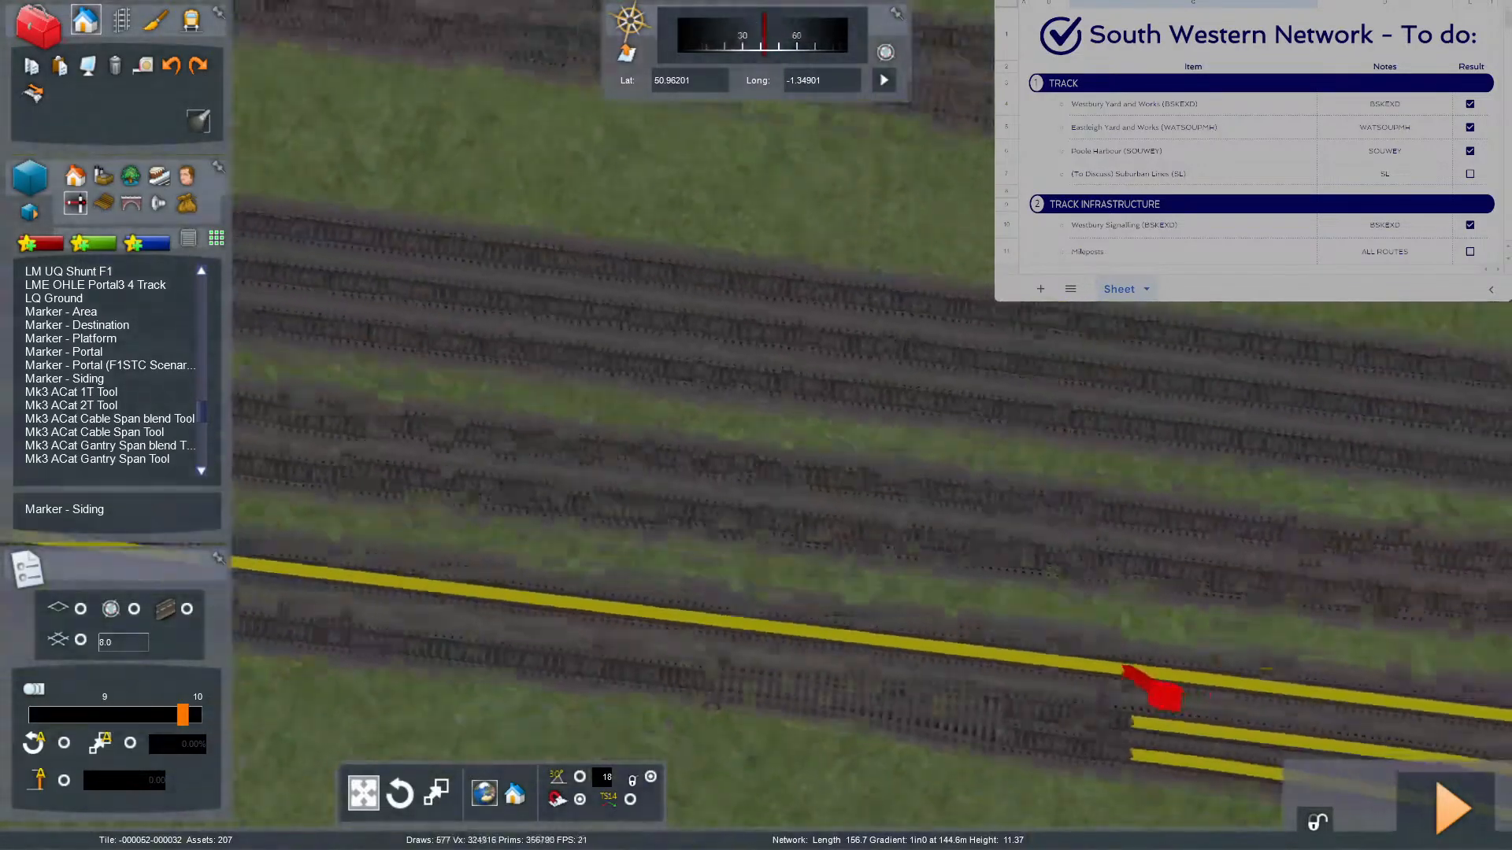
key("Left")
scroll(980, 511, "down", 2)
right_click_drag(980, 512, 993, 512)
scroll(980, 512, "up", 2)
key("Right")
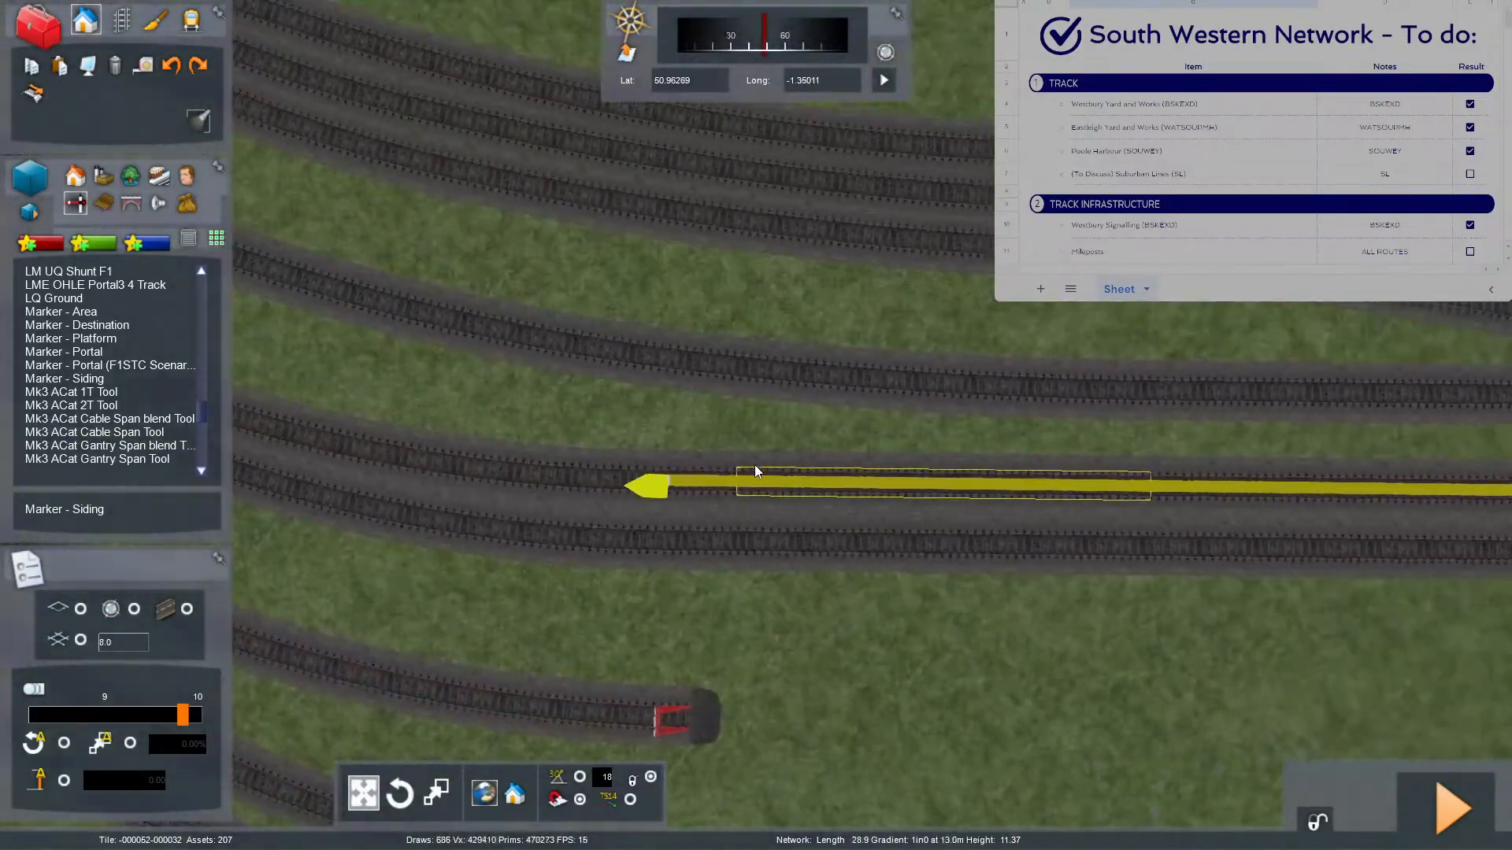
key("F8")
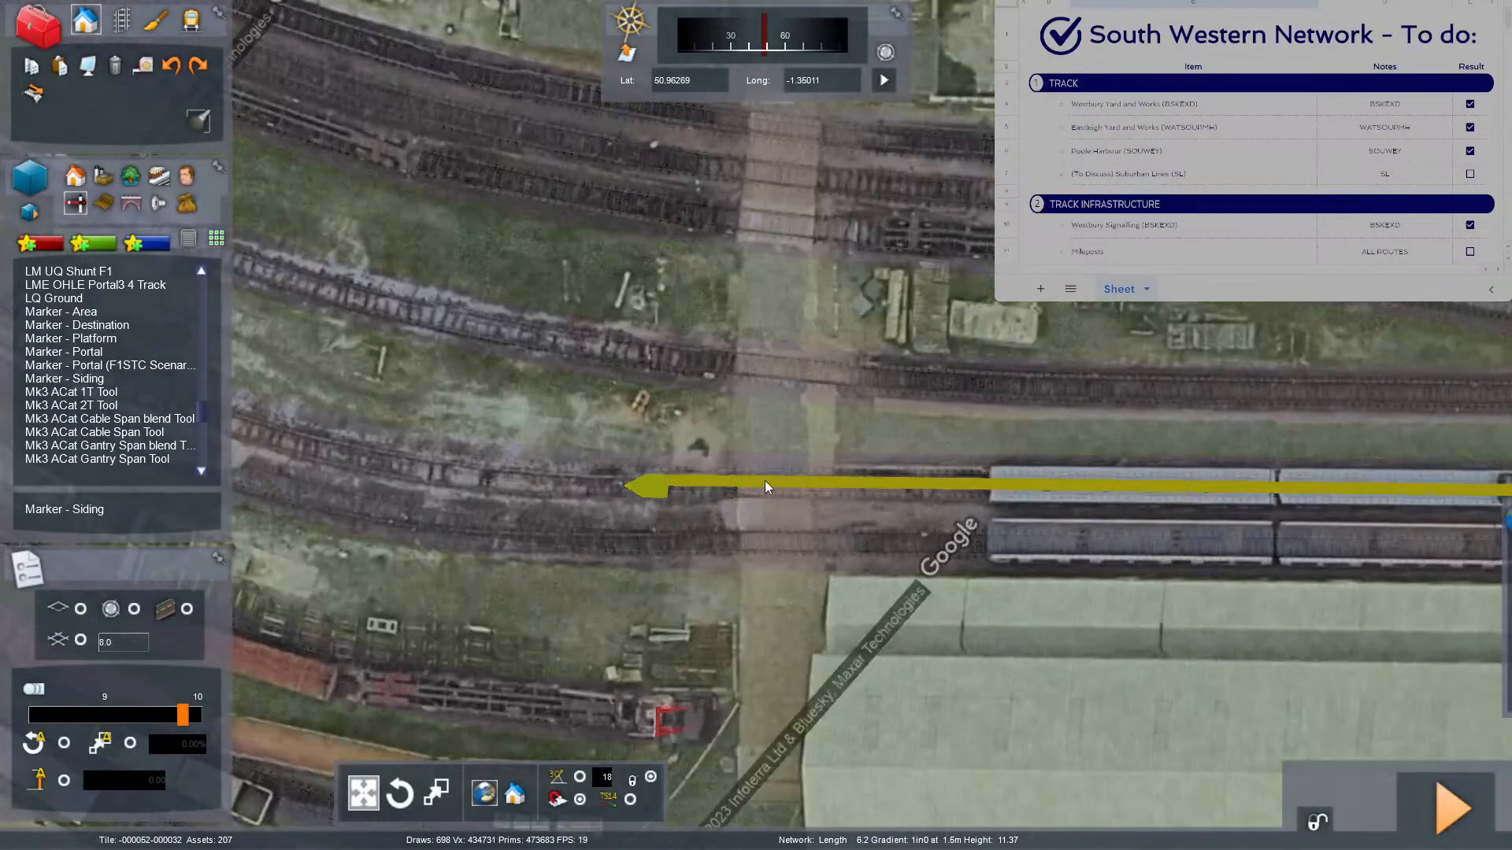
left_click(860, 482)
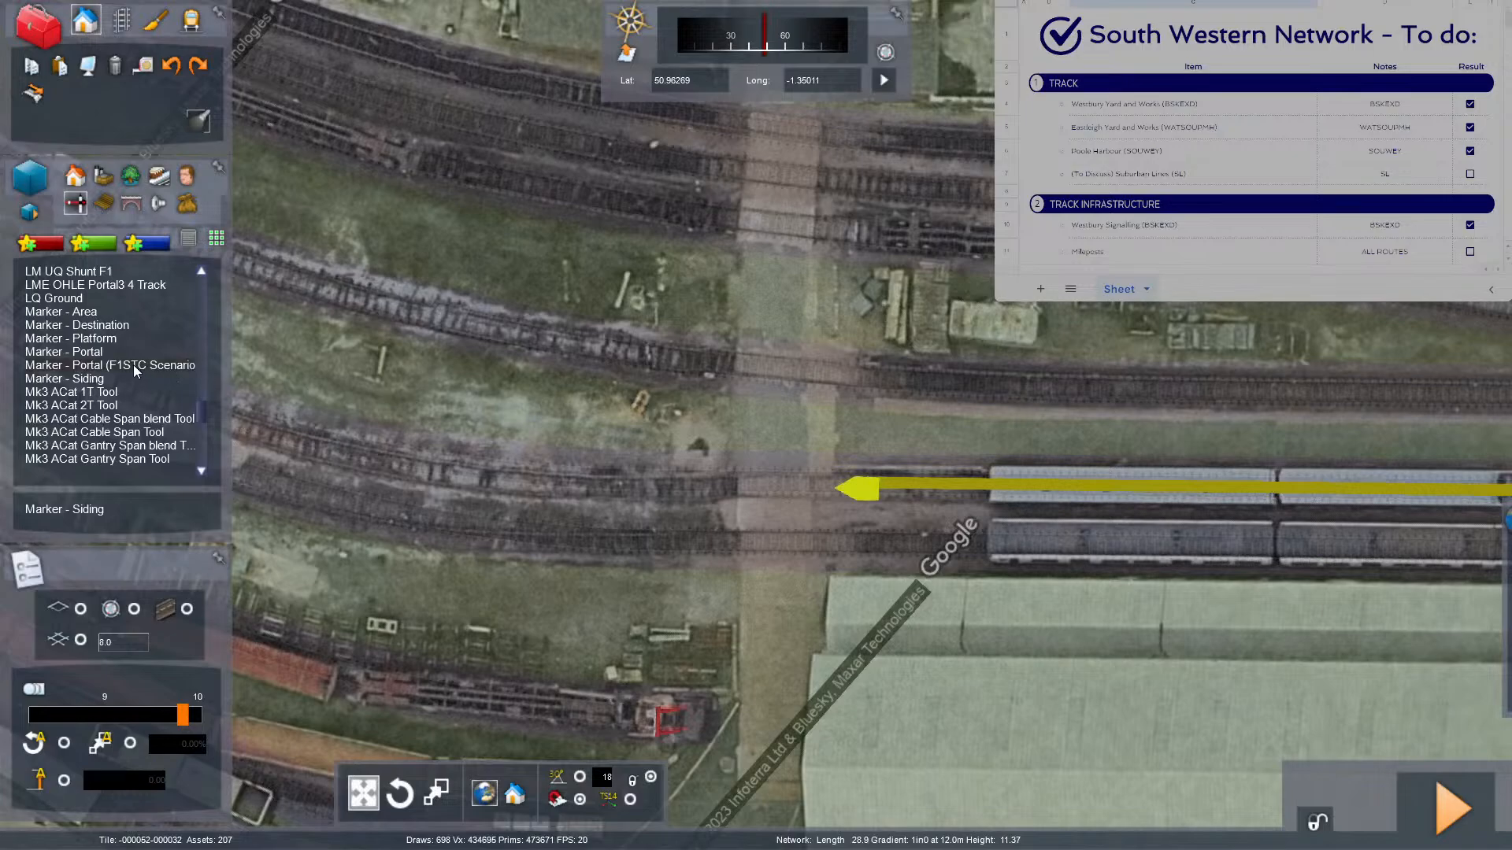
Place a siding marker on the next track above siding 4 and stretch it between the road crossings at both ends, guided by the aerial overlay.
left_click(1160, 382)
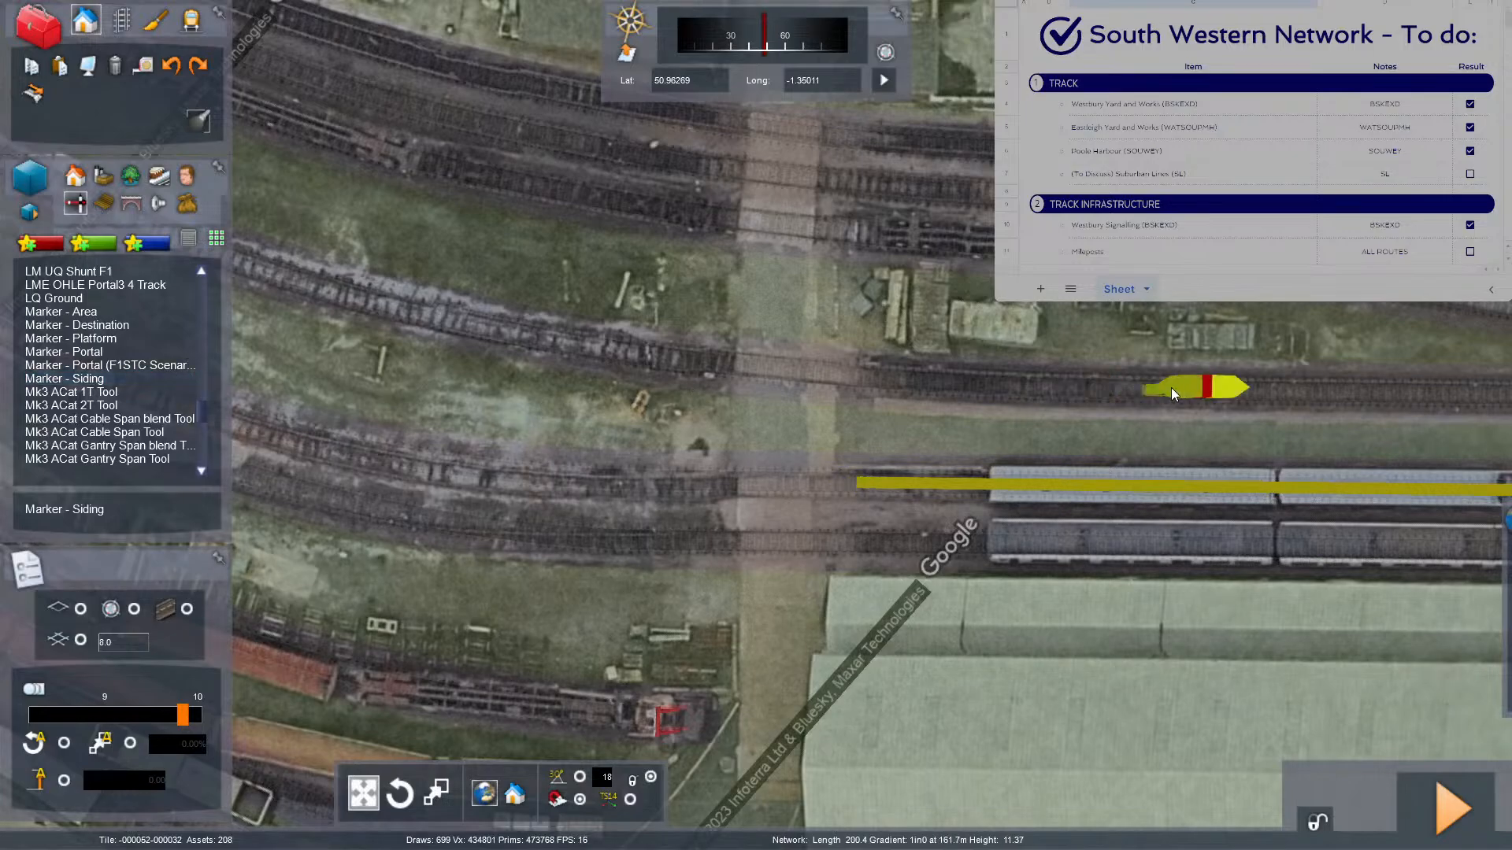
left_click(856, 358)
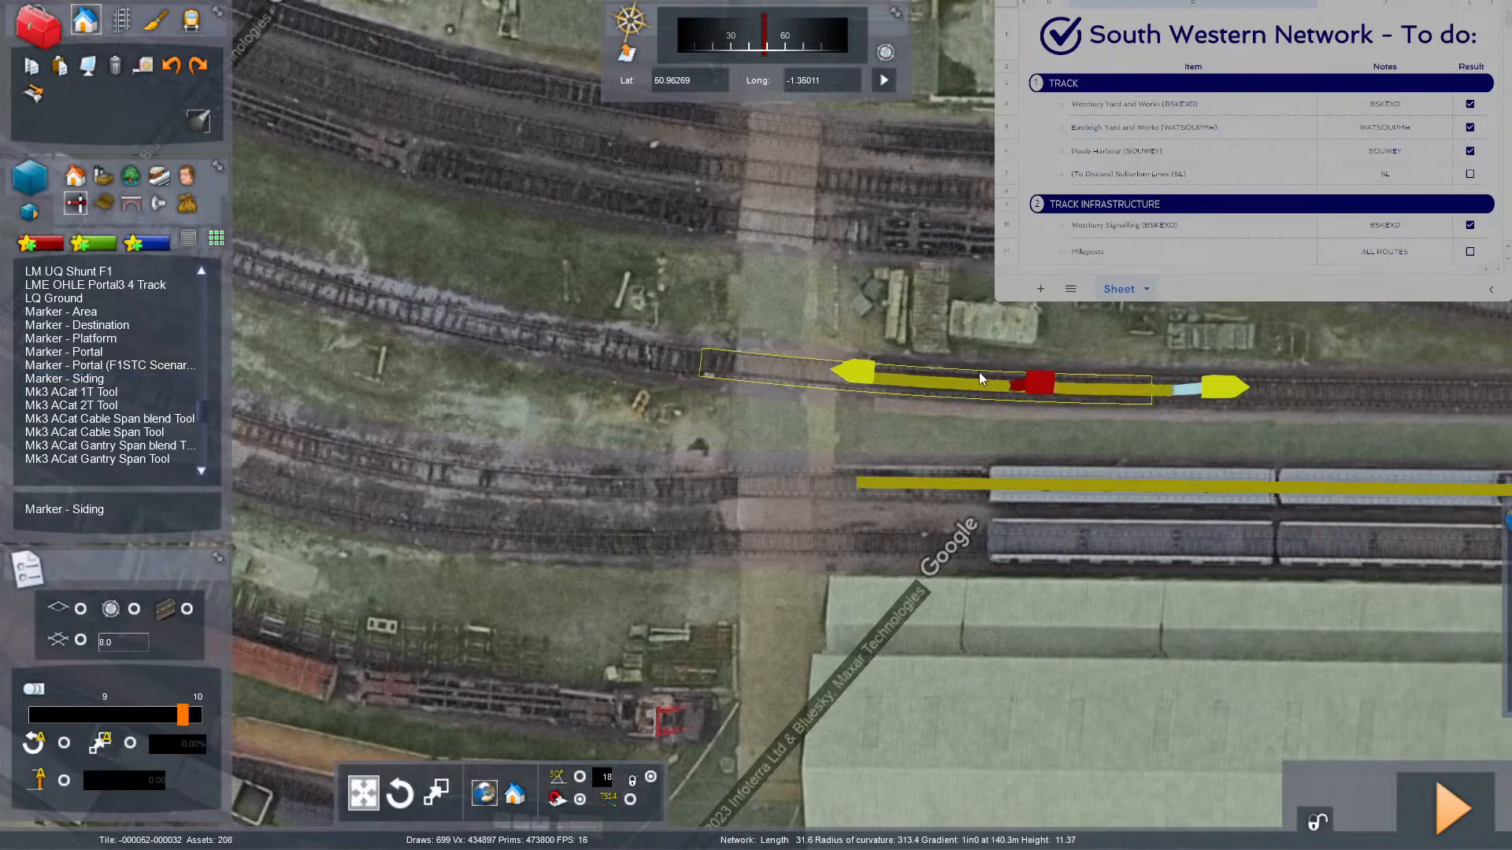
key("F8")
key("Right")
mouse_move(1217, 389)
left_mouse_down()
mouse_move(1293, 389)
mouse_move(1288, 413)
mouse_move(1207, 422)
mouse_move(1034, 413)
mouse_move(1151, 367)
mouse_move(1212, 424)
mouse_move(1135, 435)
left_mouse_up()
key("Right")
key("Right")
key("Right")
scroll(1207, 422, "down", 3)
key("F8")
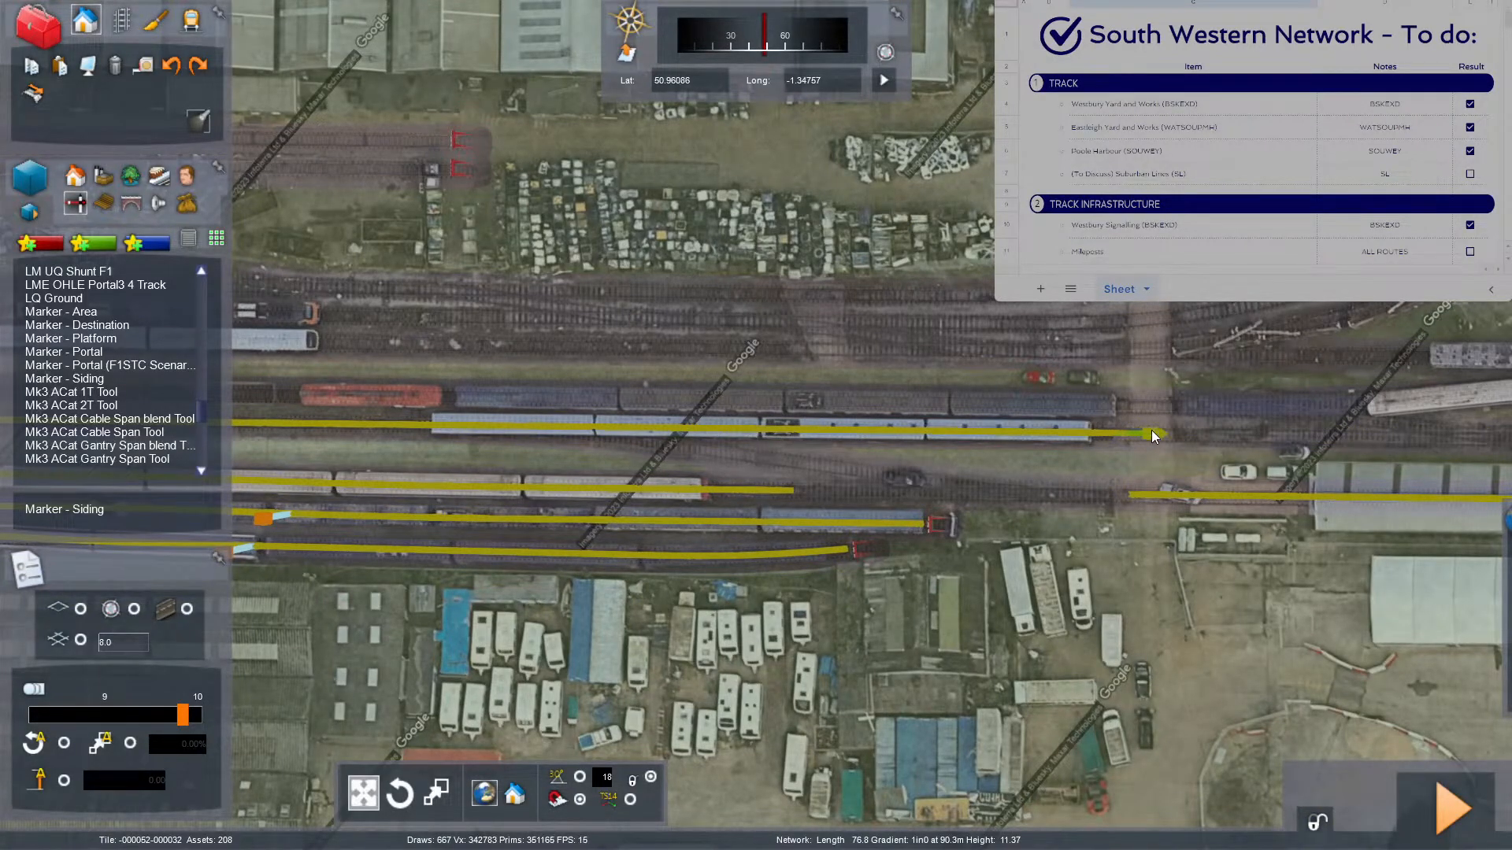
Enter "Eastleigh Works (GBRF) 5" in both name fields of this siding marker, hide the aerial overlay and check the marker's names.
key("Left")
scroll(1142, 430, "up", 5)
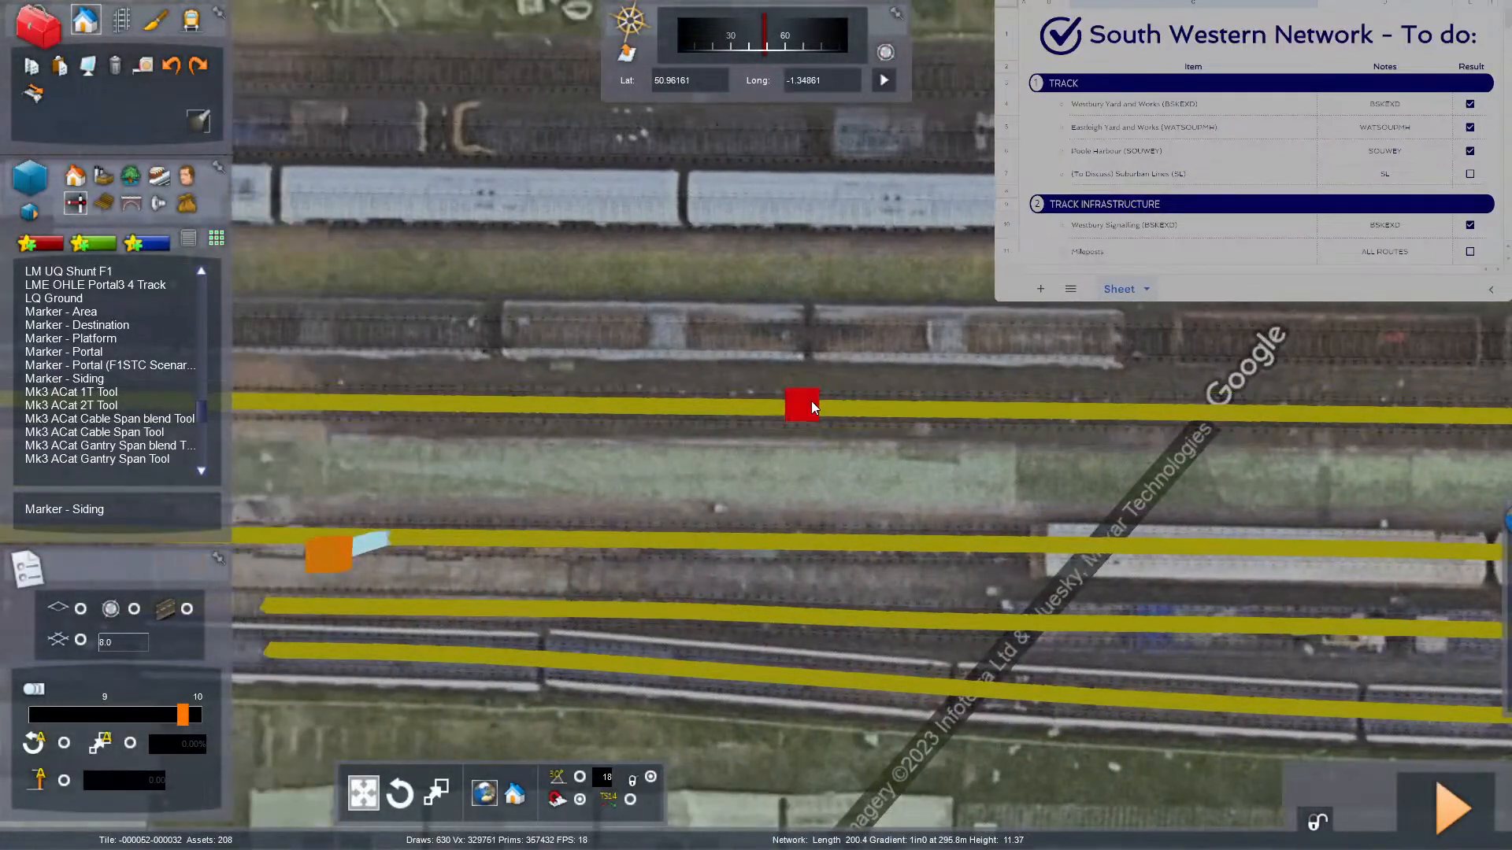
left_click(812, 403)
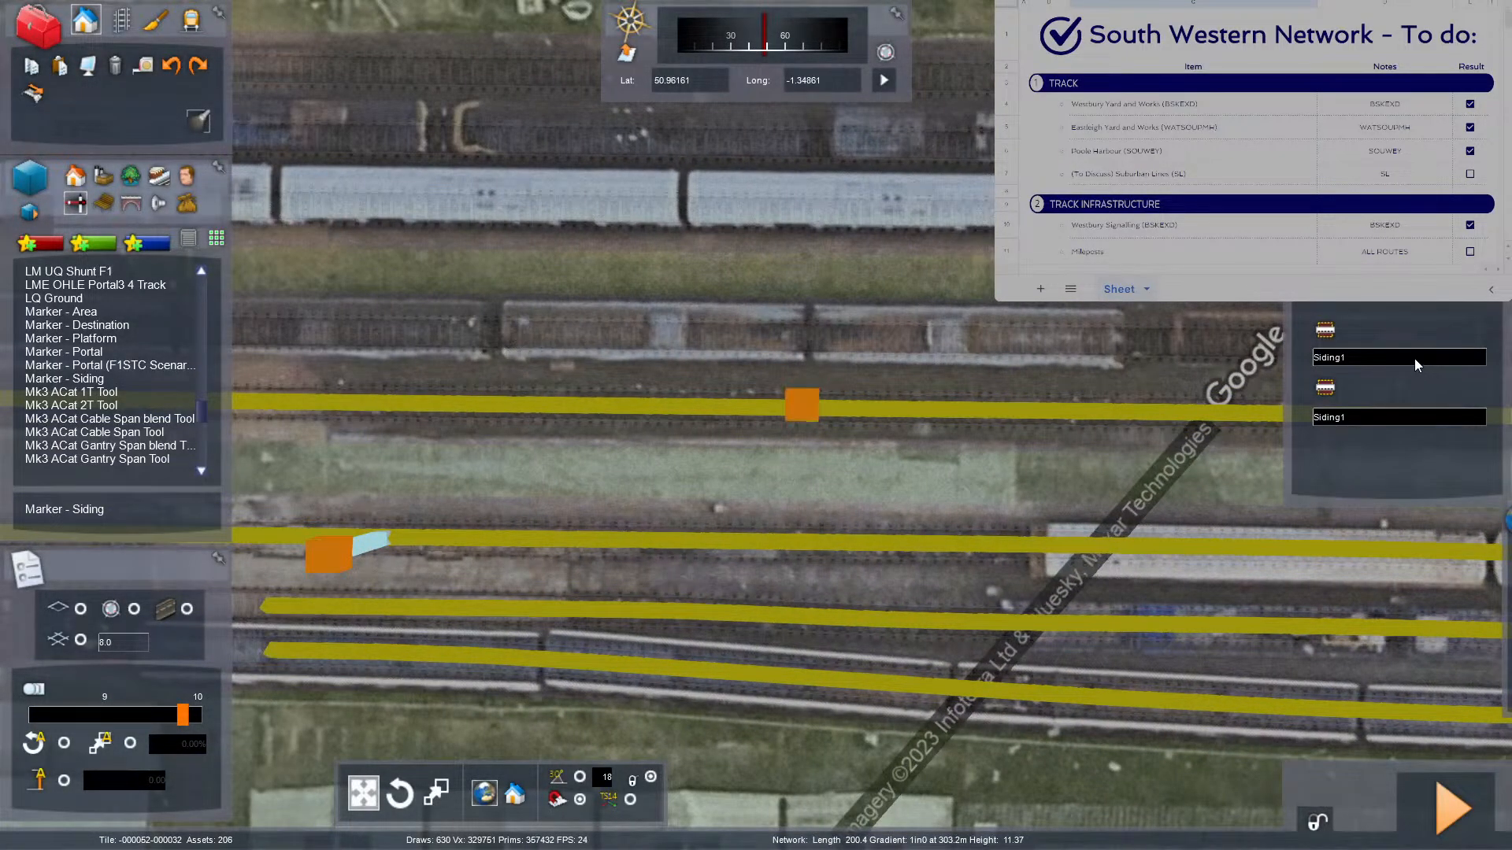
double_click(1414, 358)
type("Eastleigh Works (GBRF) 4")
double_click(1415, 358)
key("ctrl+c")
double_click(1408, 413)
key("ctrl+v")
left_click(1024, 560)
right_click_drag(1046, 561, 1072, 562)
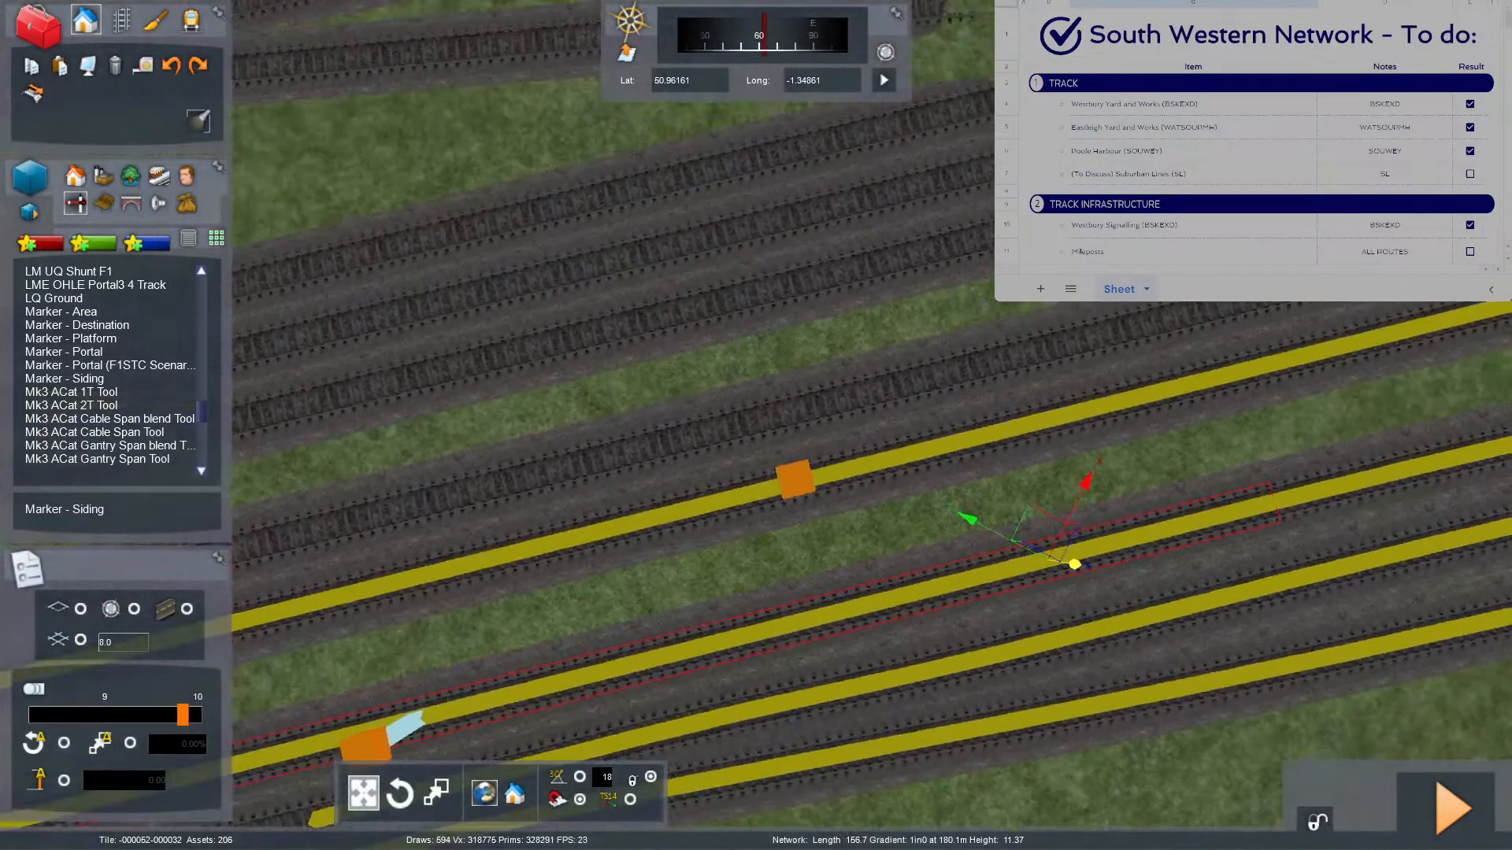
left_click(788, 491)
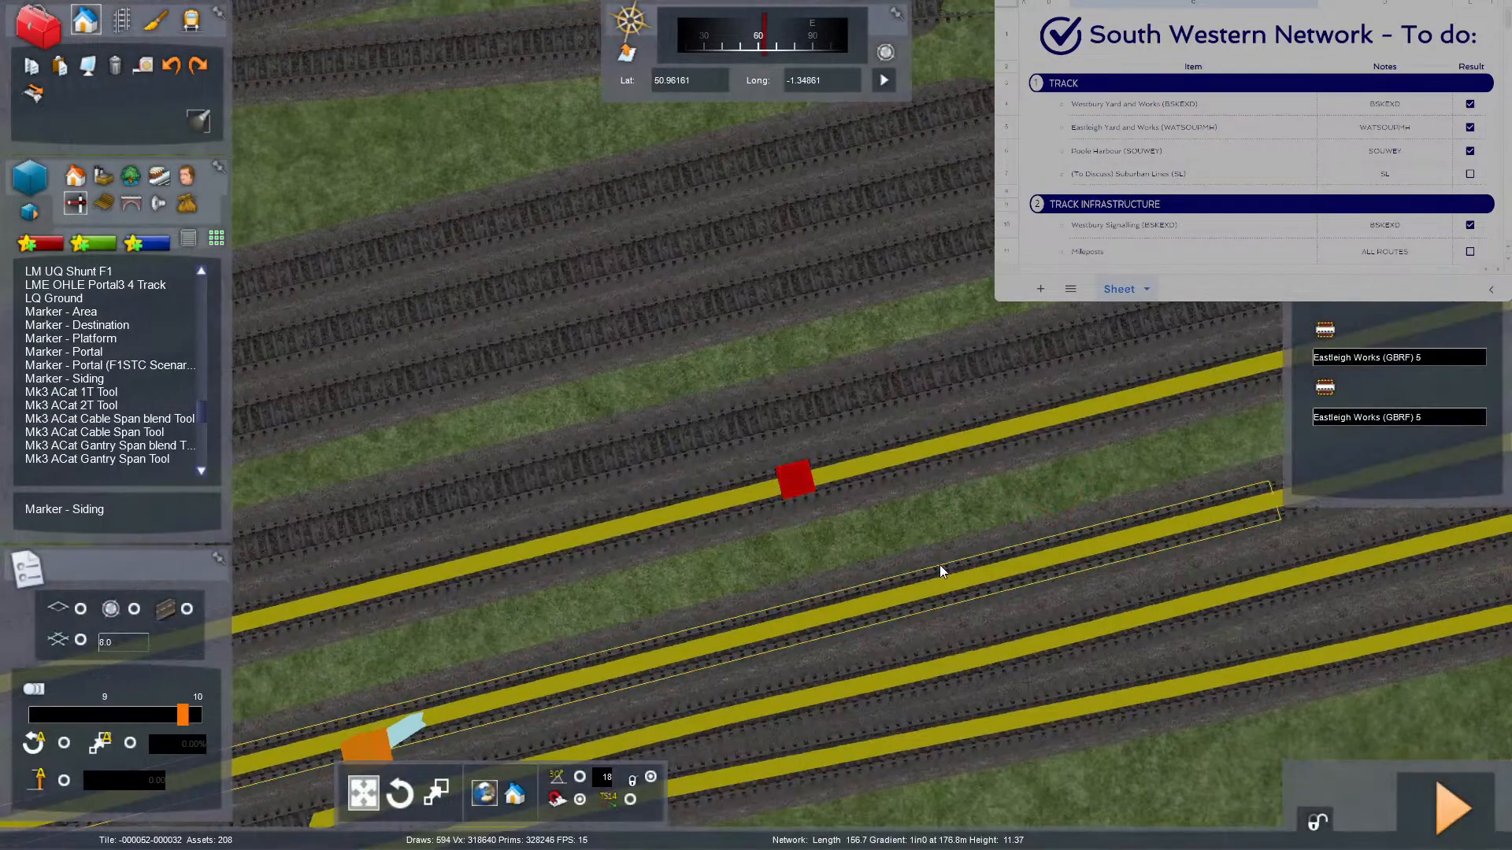
Place a siding marker on the track above Eastleigh Works (GBRF) 3 and stretch its throat end to the turnout.
mouse_move(938, 565)
right_mouse_down()
mouse_move(1055, 565)
mouse_move(1055, 465)
mouse_move(1090, 401)
mouse_move(1126, 386)
mouse_move(1091, 437)
mouse_move(1000, 492)
mouse_move(937, 500)
right_mouse_up()
key("Up")
key("Down")
key("Left")
key("Up")
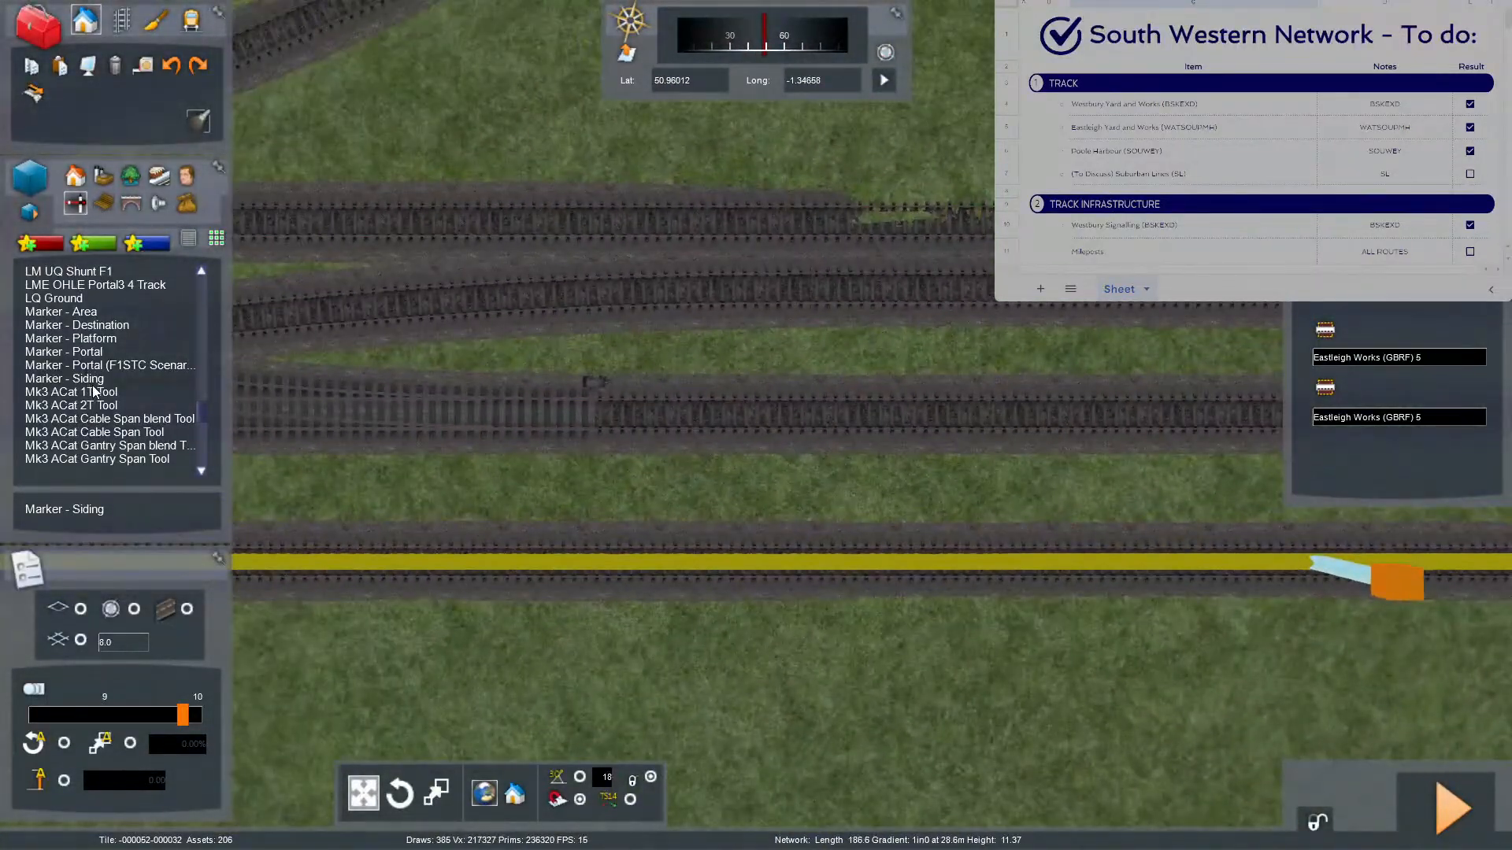
left_click(93, 387)
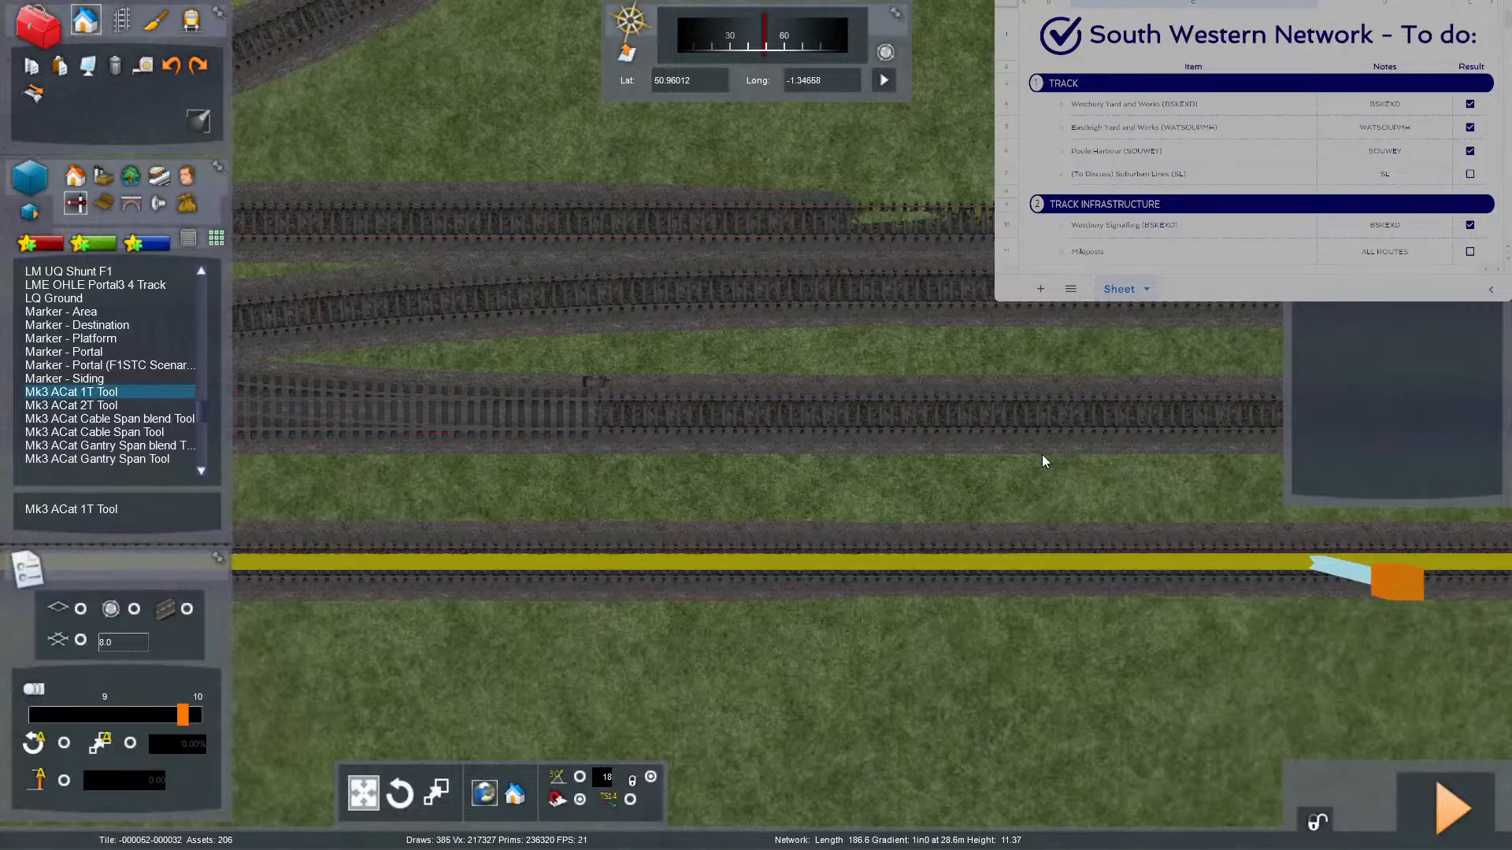
left_click(134, 379)
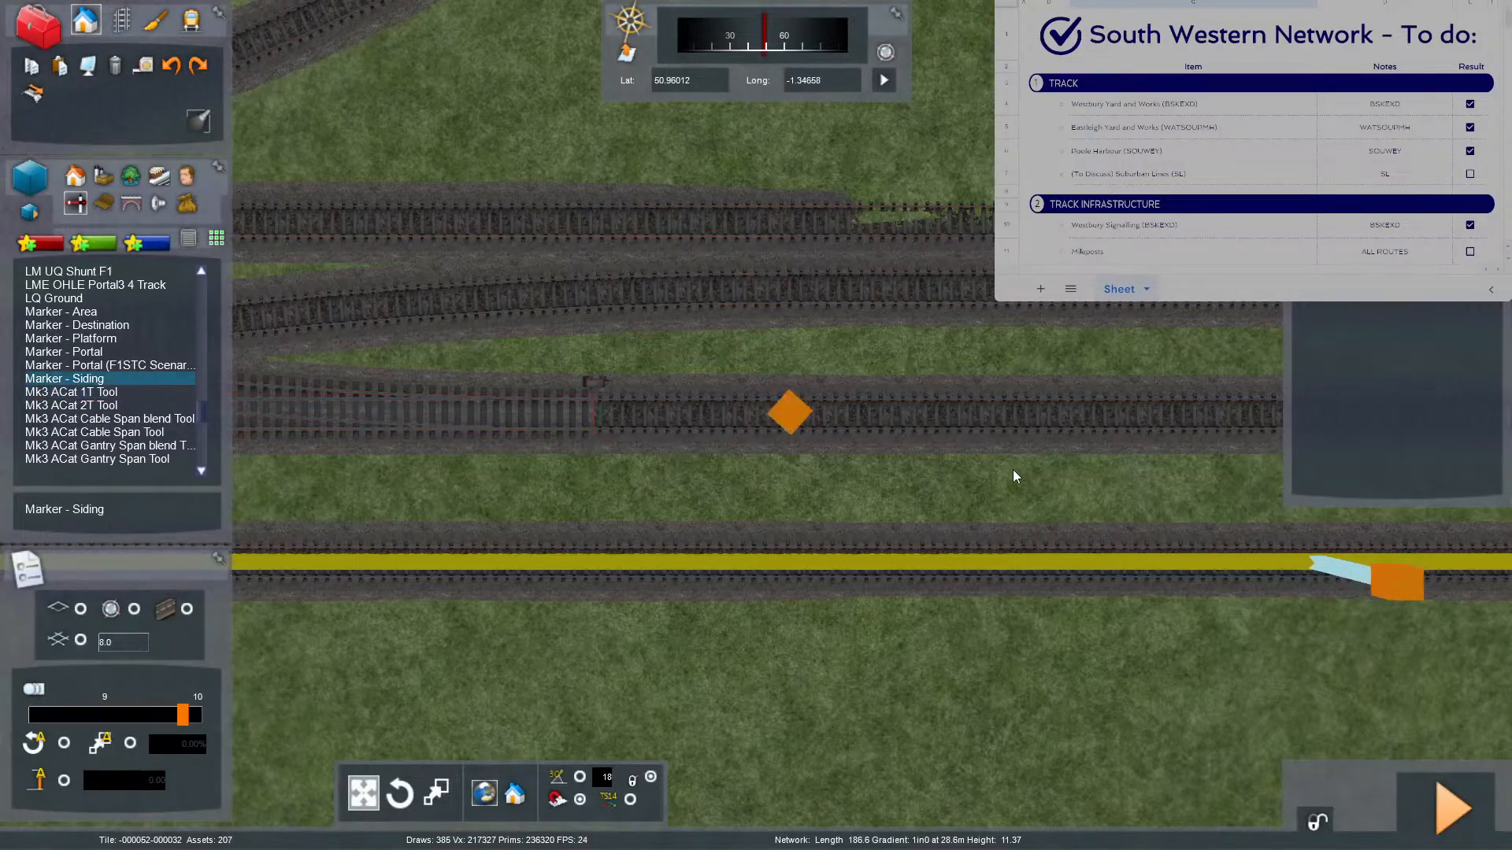
left_click(1065, 419)
left_click_drag(1064, 417, 649, 417)
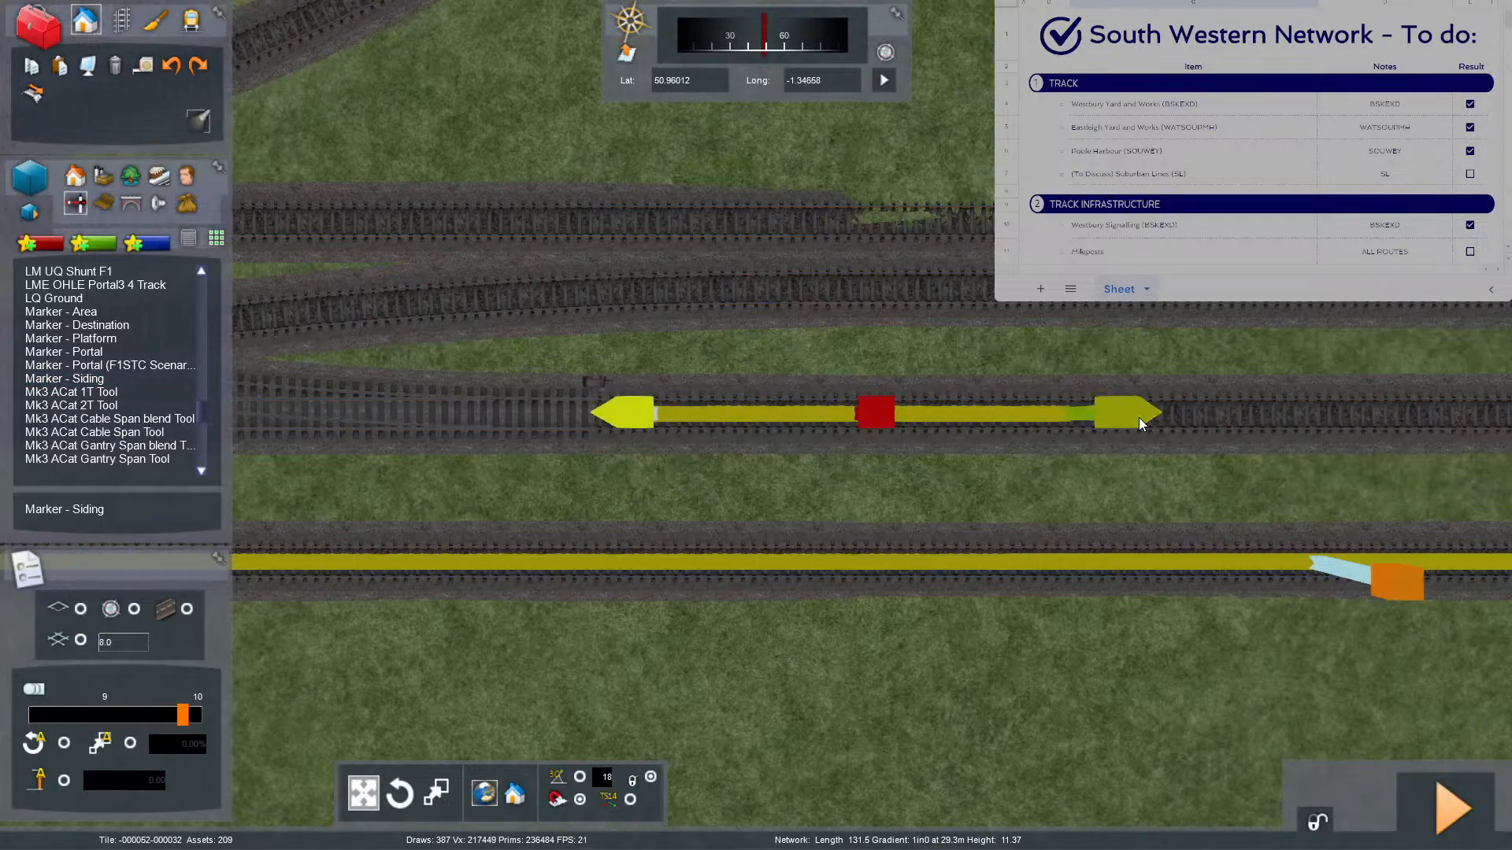
Stretch the other end of the new siding marker along the track to the buffer stop.
key("Right")
left_click_drag(1138, 417, 1316, 419)
mouse_move(343, 414)
left_mouse_down()
mouse_move(740, 417)
mouse_move(738, 394)
left_mouse_up()
scroll(738, 395, "up", 6)
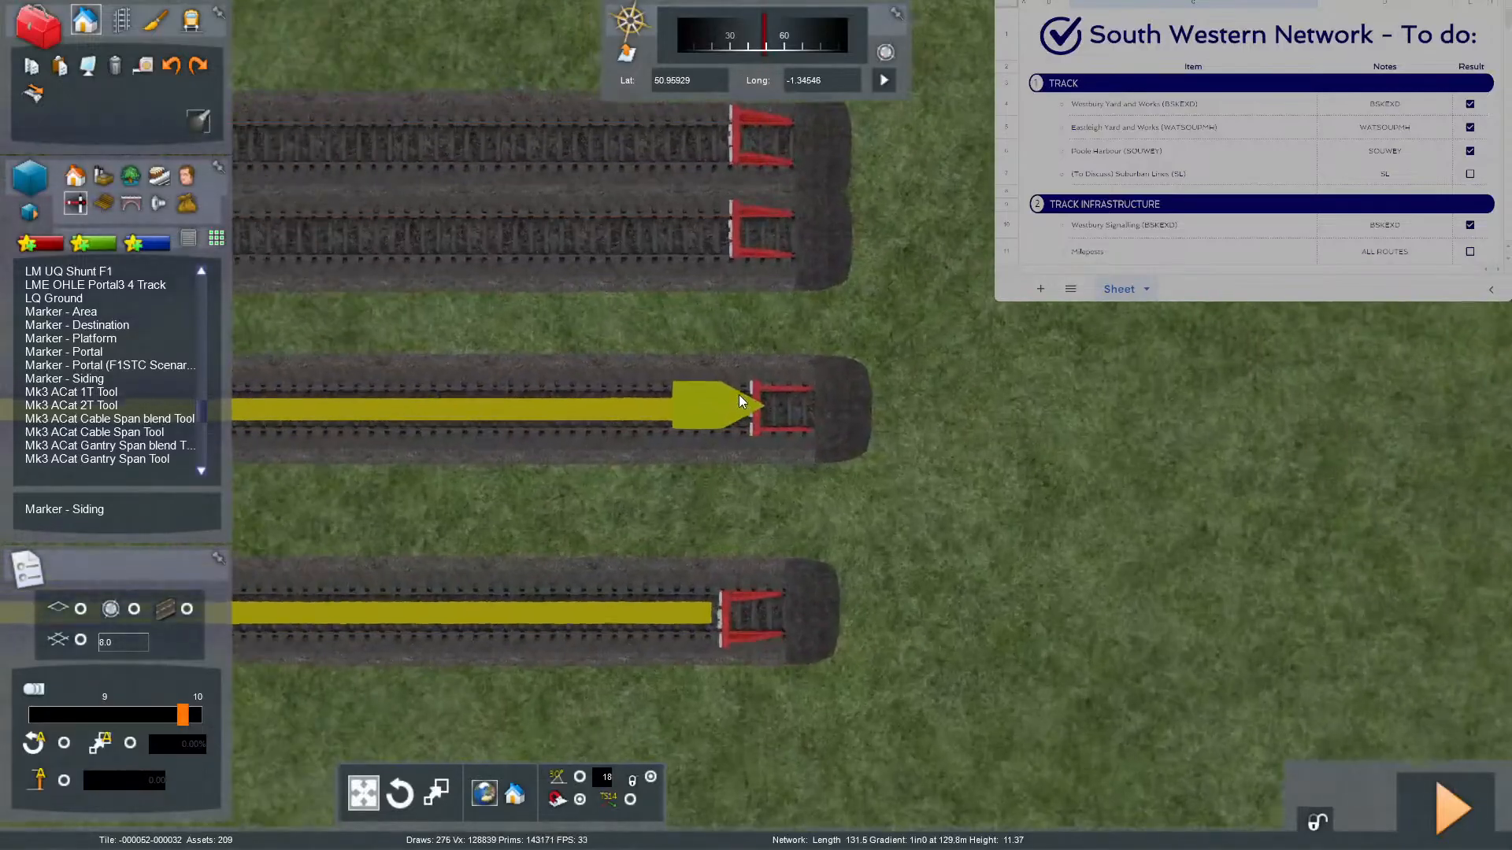
mouse_move(733, 385)
right_mouse_down()
mouse_move(677, 366)
mouse_move(733, 393)
right_mouse_up()
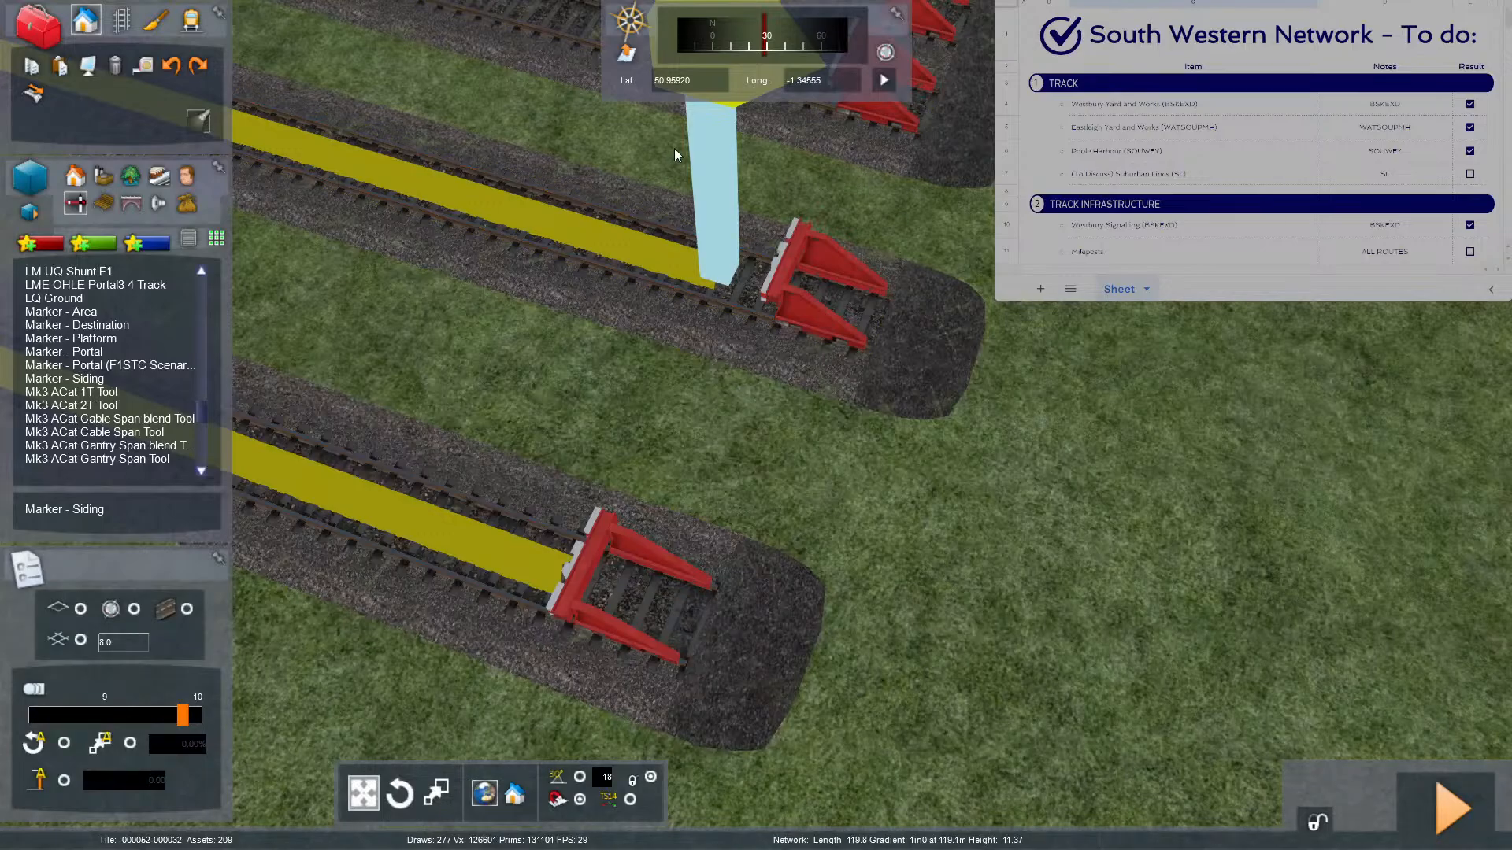
left_click_drag(724, 148, 761, 158)
mouse_move(857, 278)
right_mouse_down()
mouse_move(780, 189)
mouse_move(693, 133)
mouse_move(713, 157)
mouse_move(721, 268)
mouse_move(851, 354)
mouse_move(921, 366)
right_mouse_up()
Pull the throat end of the Eastleigh Works (GBRF) 3 marker back clear of the road crossing, using the aerial overlay, then hide the overlay.
key("Up")
key("Up")
scroll(850, 354, "down", 5)
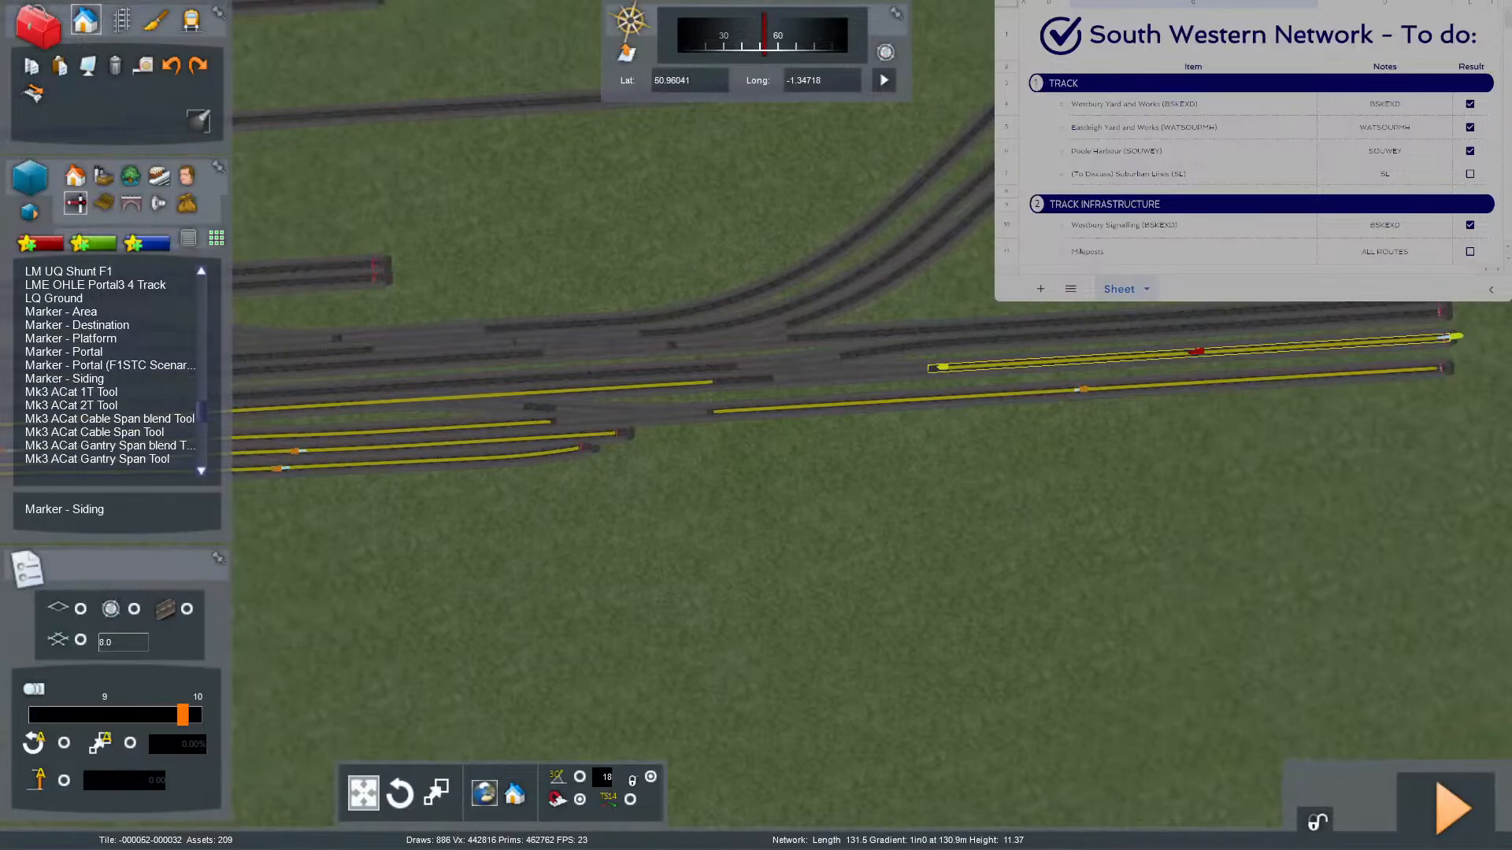
key("F8")
scroll(947, 301, "up", 4)
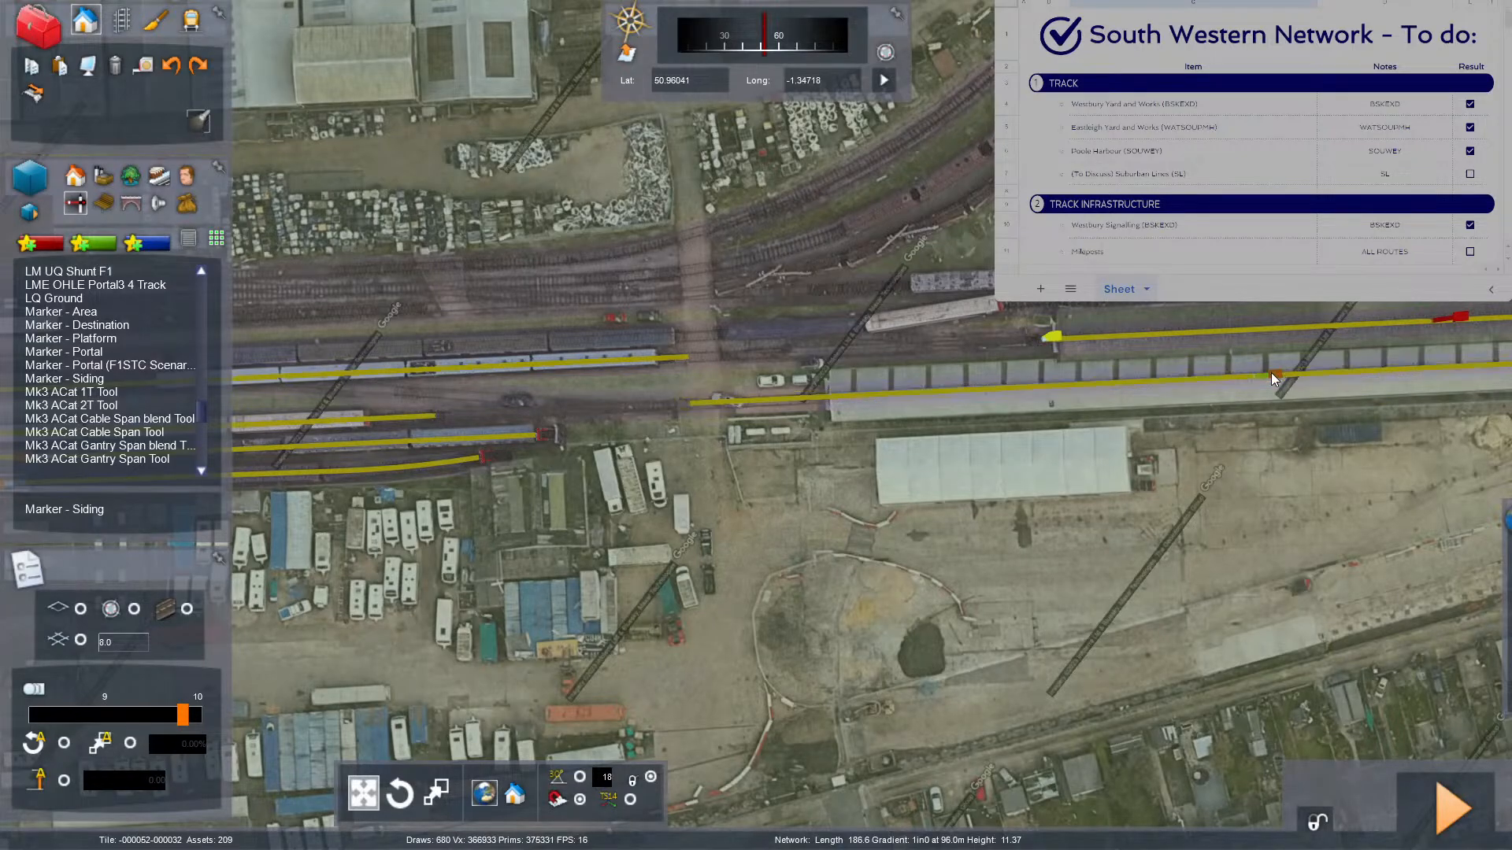
scroll(1031, 371, "up", 3)
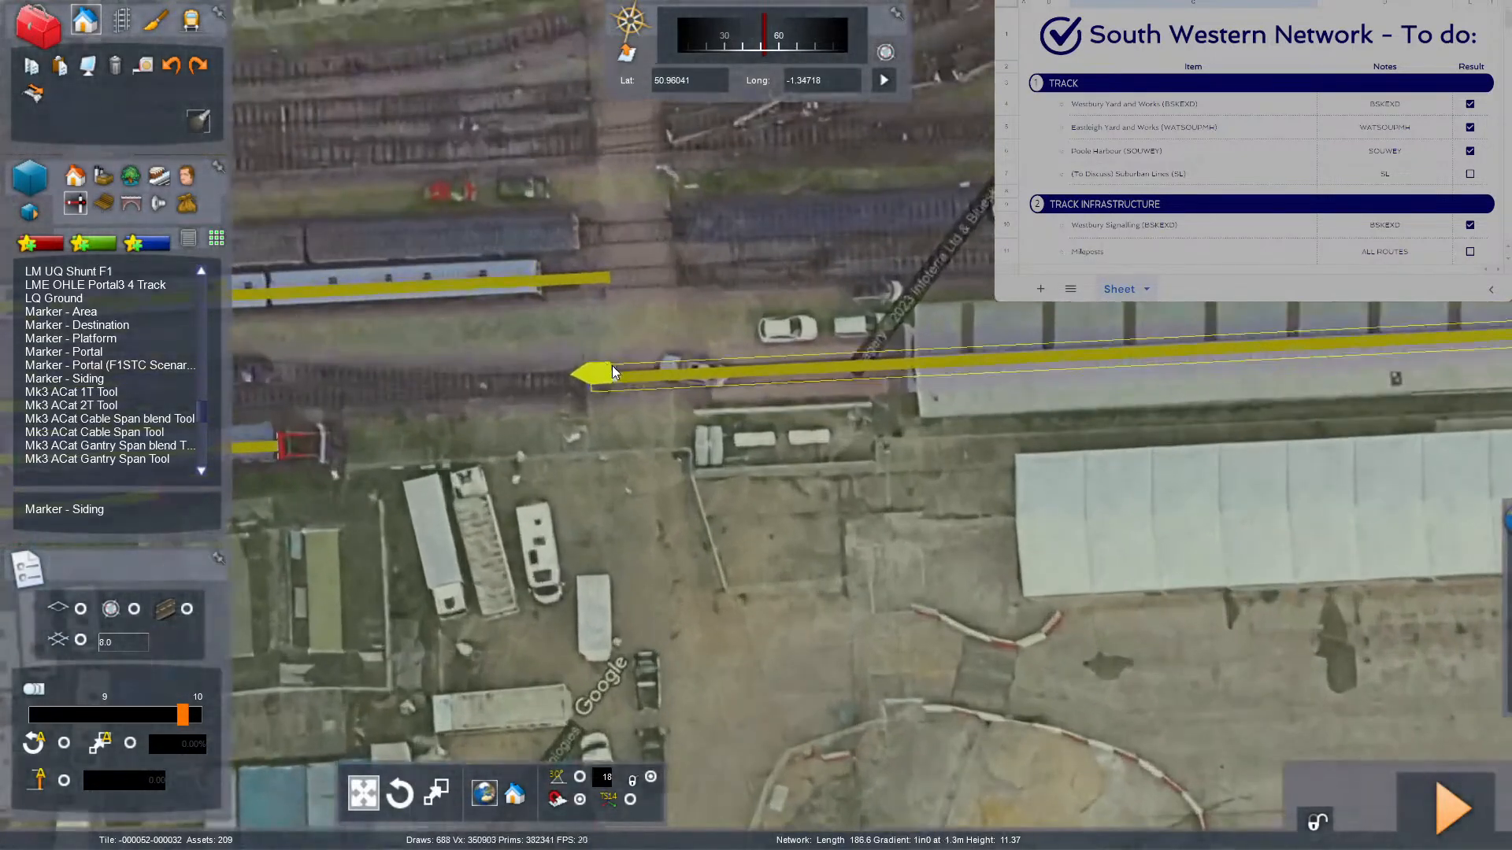
left_click_drag(612, 367, 713, 367)
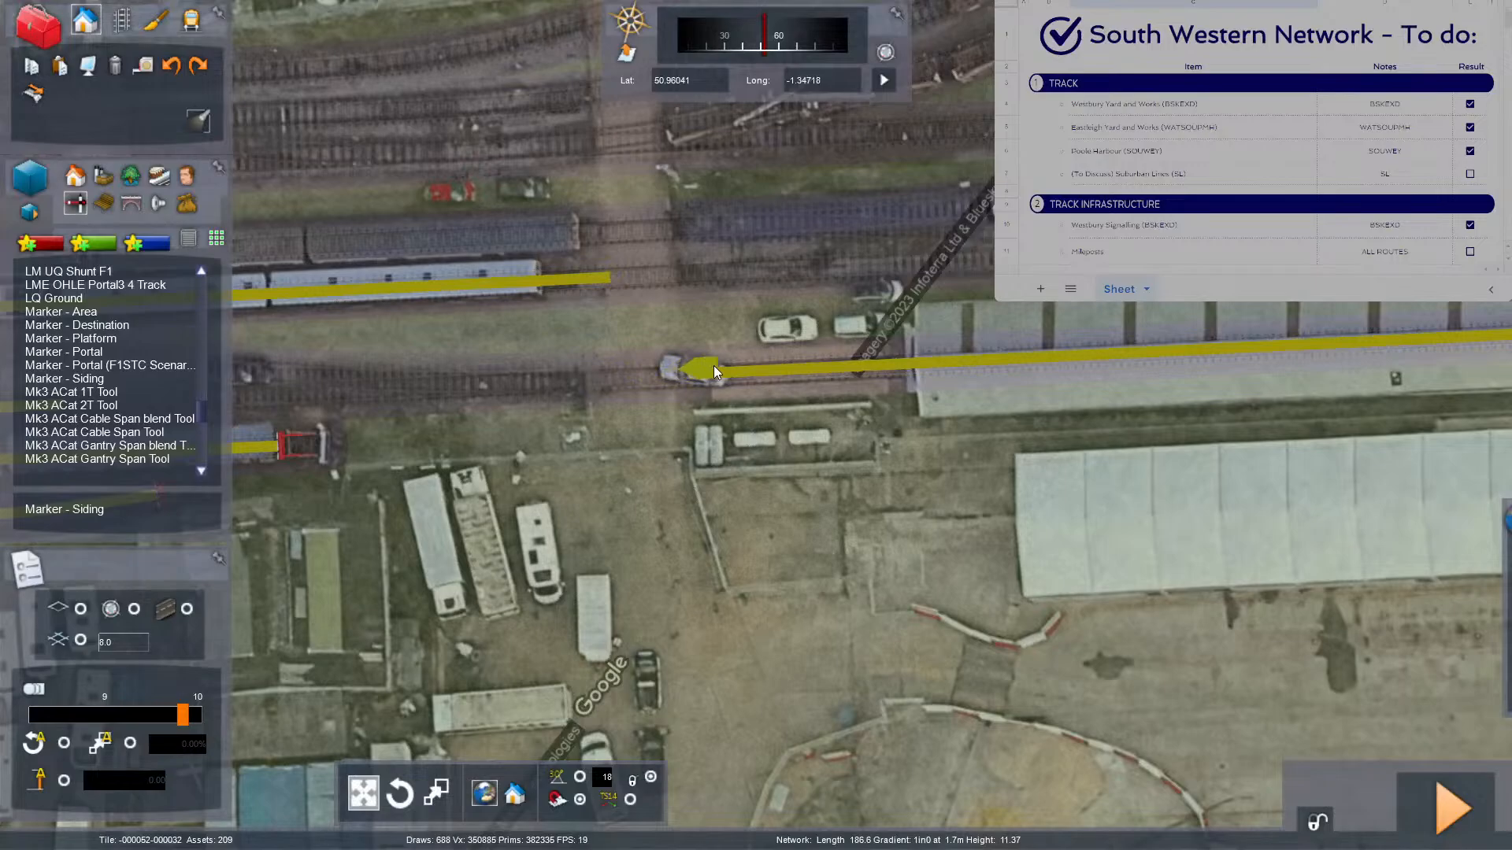
key("F8")
Check the name fields of the shortened siding marker beside the unnamed one.
right_click_drag(886, 485, 1119, 441)
key("Up")
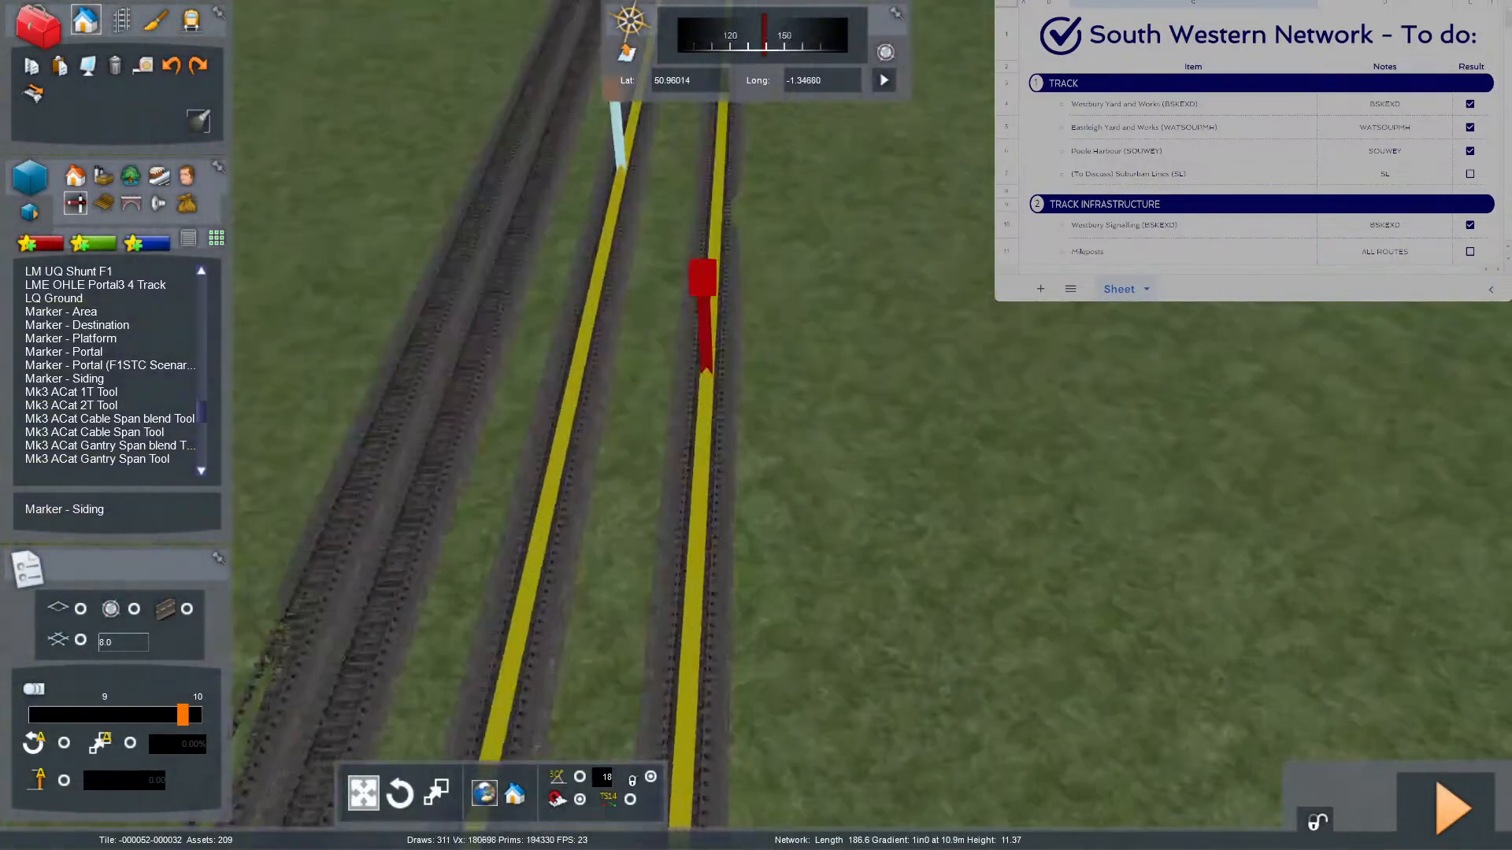
key("Up")
right_click_drag(835, 371, 759, 213)
left_click(794, 259)
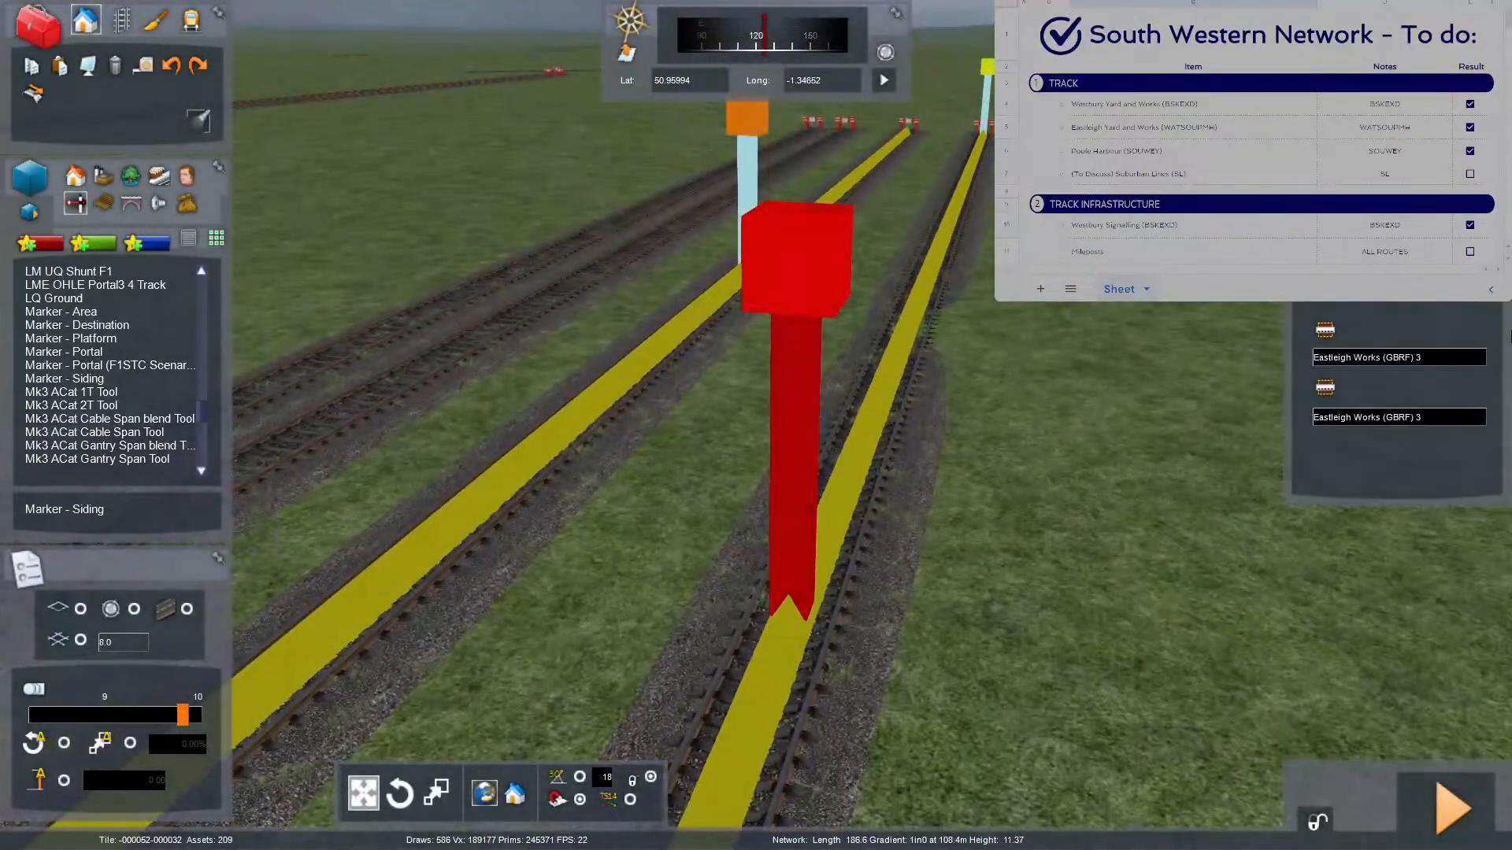
left_click(948, 348)
right_click_drag(948, 348, 943, 333)
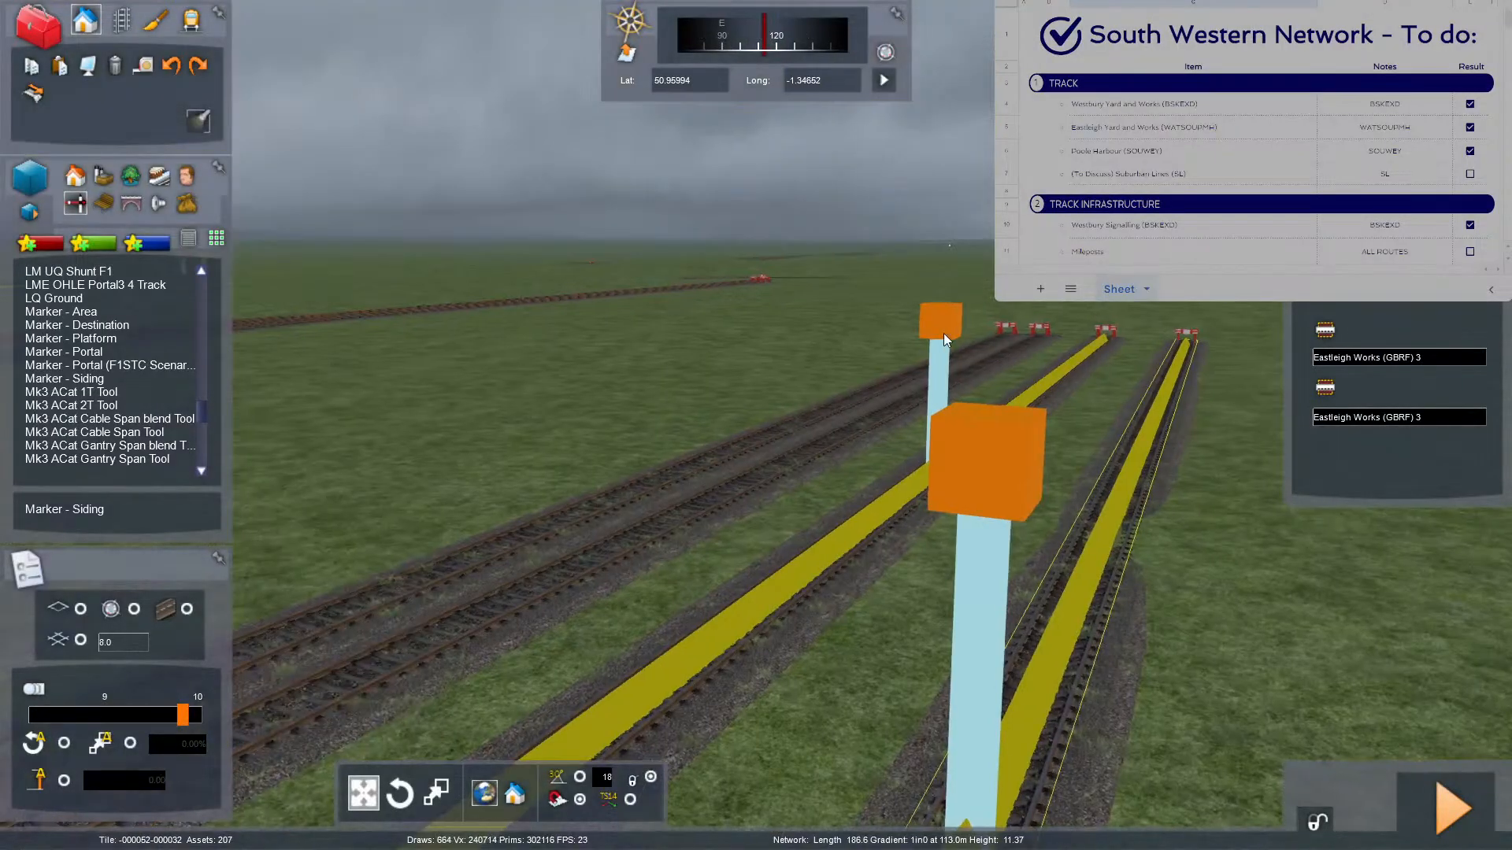
Enter "Eastleigh Works (GBRF) 6" in both name fields of the new siding marker above siding 3.
double_click(942, 331)
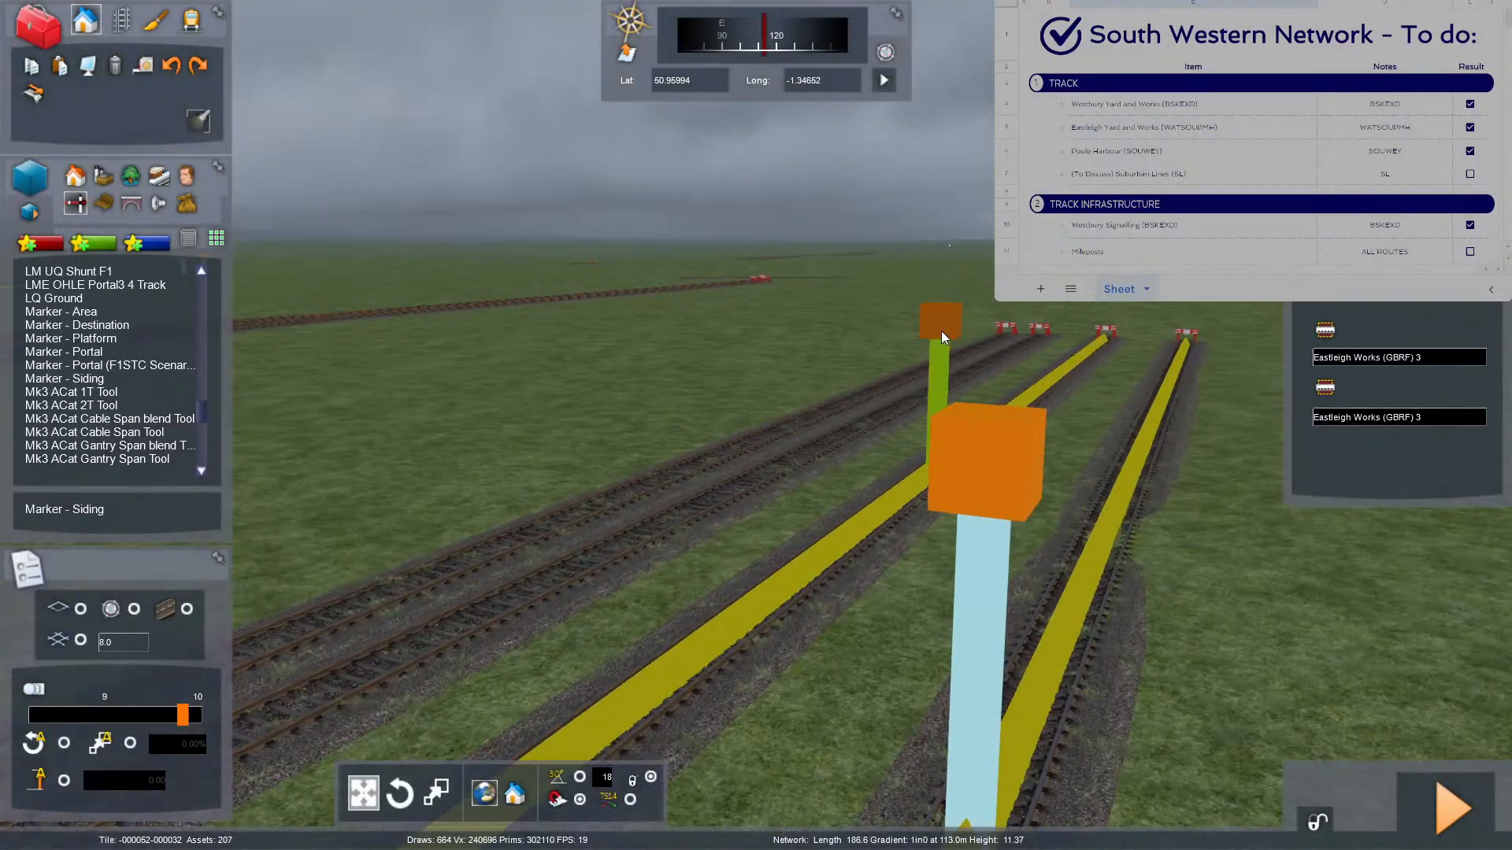
left_click(1349, 362)
key("ctrl+a")
type("Eastleigh Works (GBRF)")
type("5")
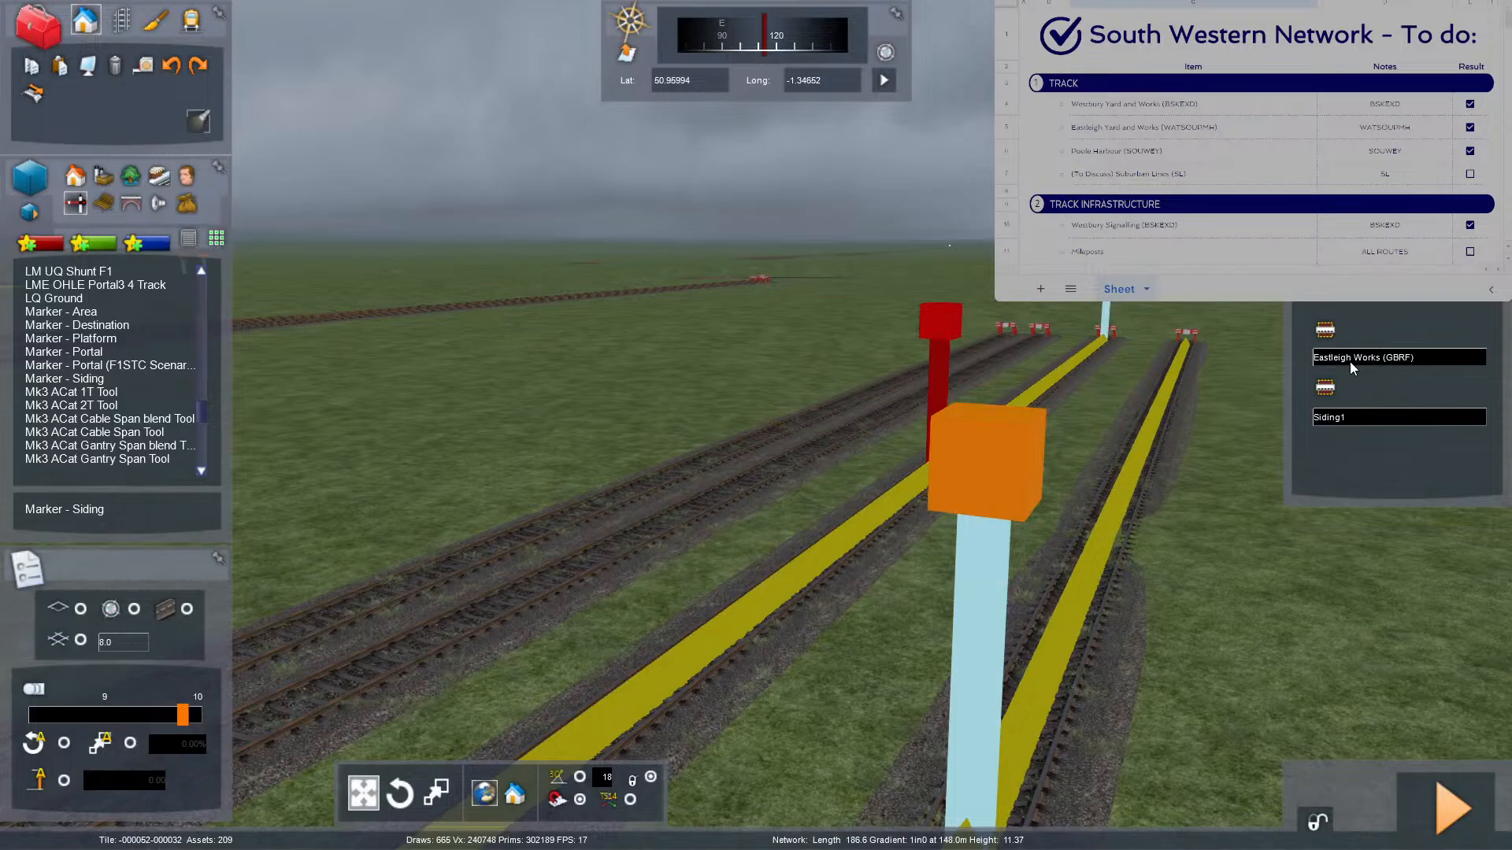
type(" 6")
key("ctrl+a")
key("ctrl+c")
left_click(1383, 416)
key("ctrl+a")
key("ctrl+v")
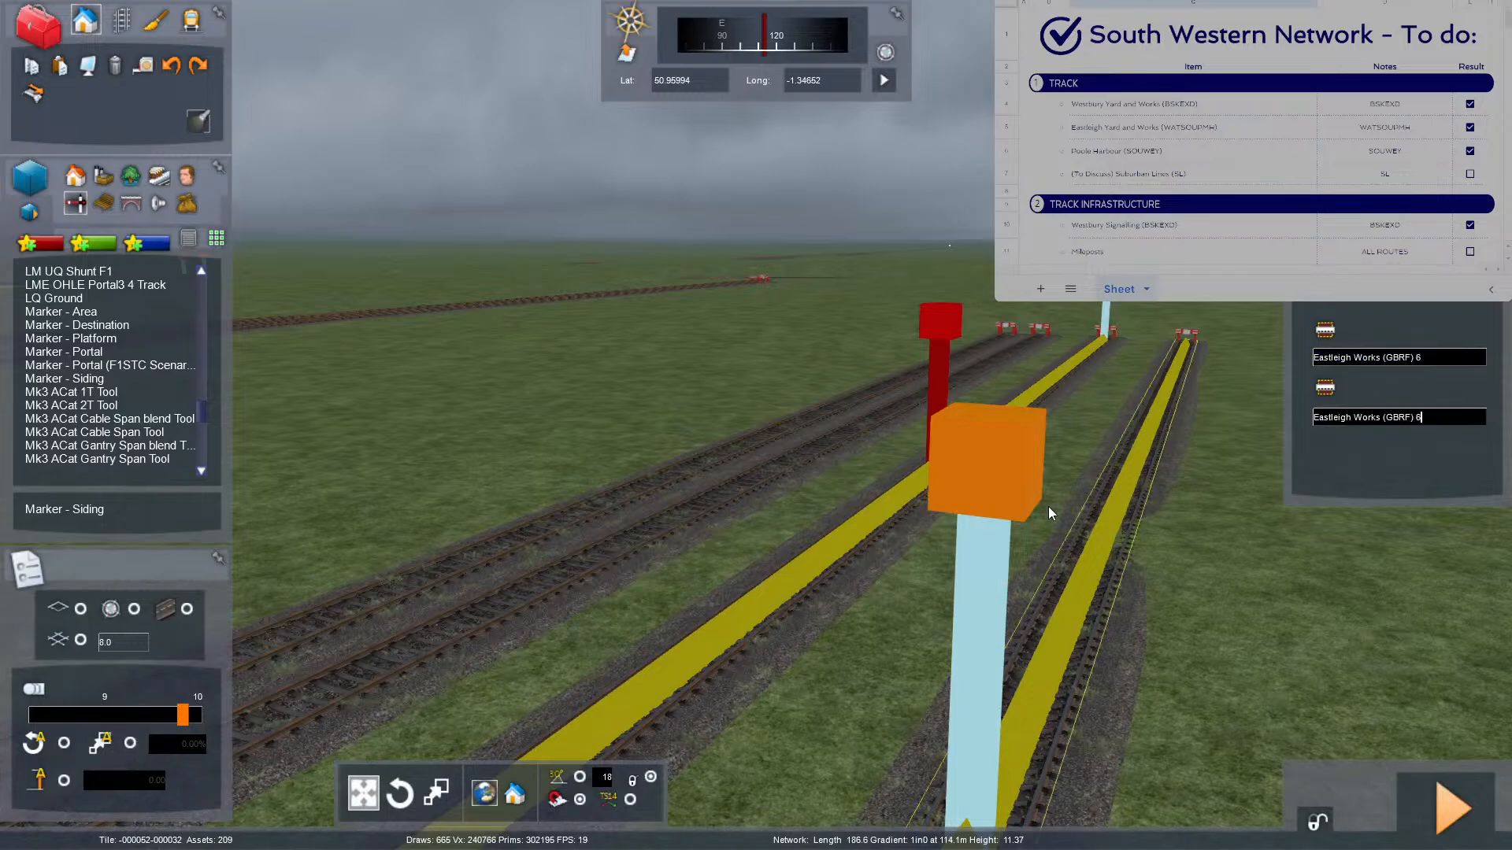
left_click(1002, 556)
Place a siding marker on the next track above Eastleigh Works (GBRF) 6.
mouse_move(999, 558)
right_mouse_down()
mouse_move(677, 607)
mouse_move(582, 709)
mouse_move(677, 678)
mouse_move(835, 567)
mouse_move(989, 557)
right_mouse_up()
key("Down")
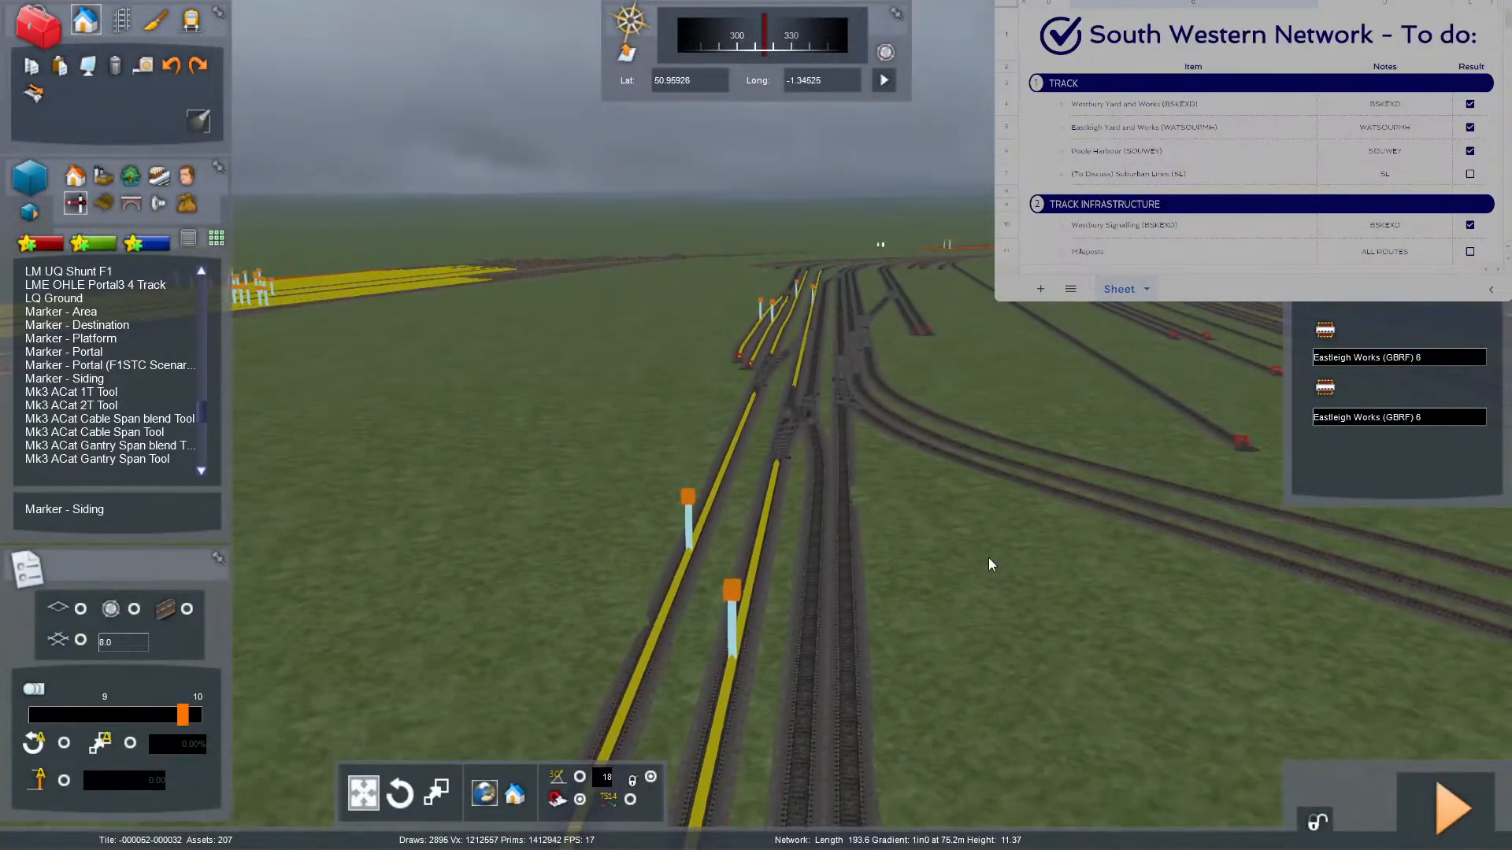
right_click_drag(989, 557, 1244, 709)
key("Up")
key("Down")
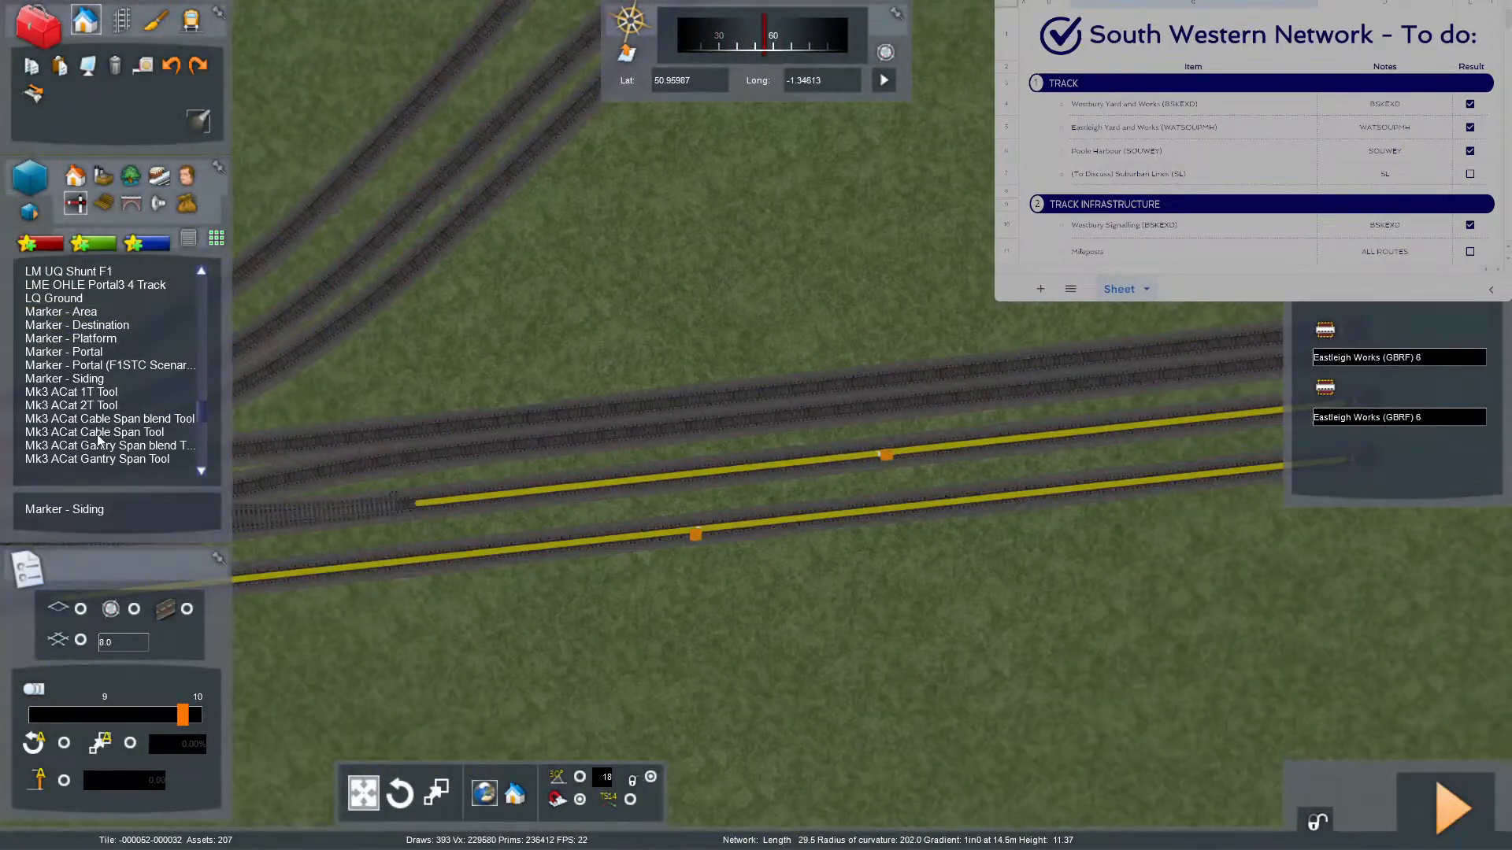
left_click(128, 379)
left_click(1042, 394)
left_click_drag(1042, 403, 880, 417)
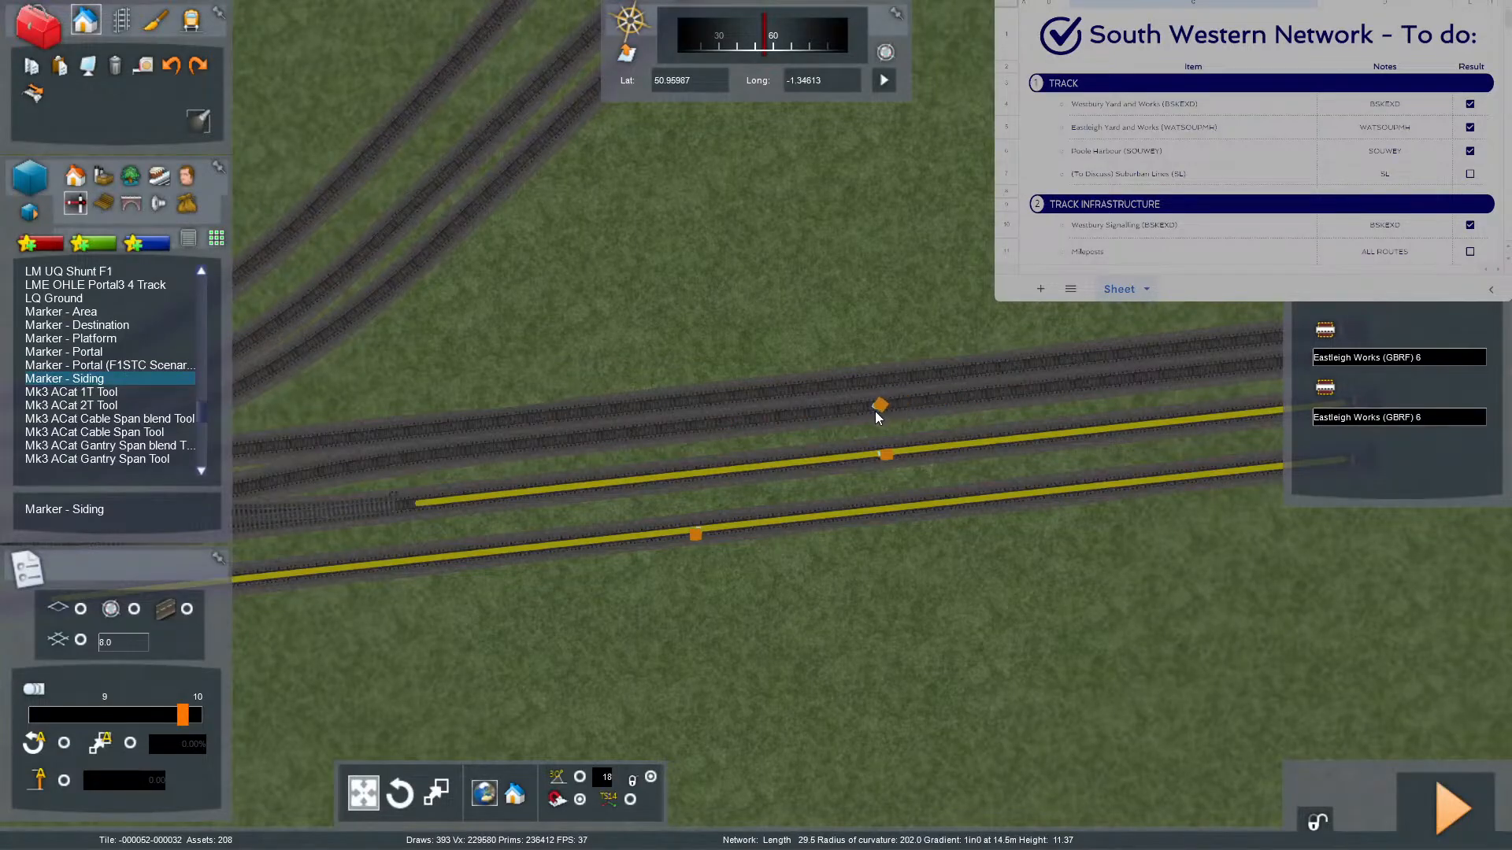
left_click(879, 413)
Stretch the far end of the marker above siding 6 along its track to the buffer stop.
key("Right")
key("Up")
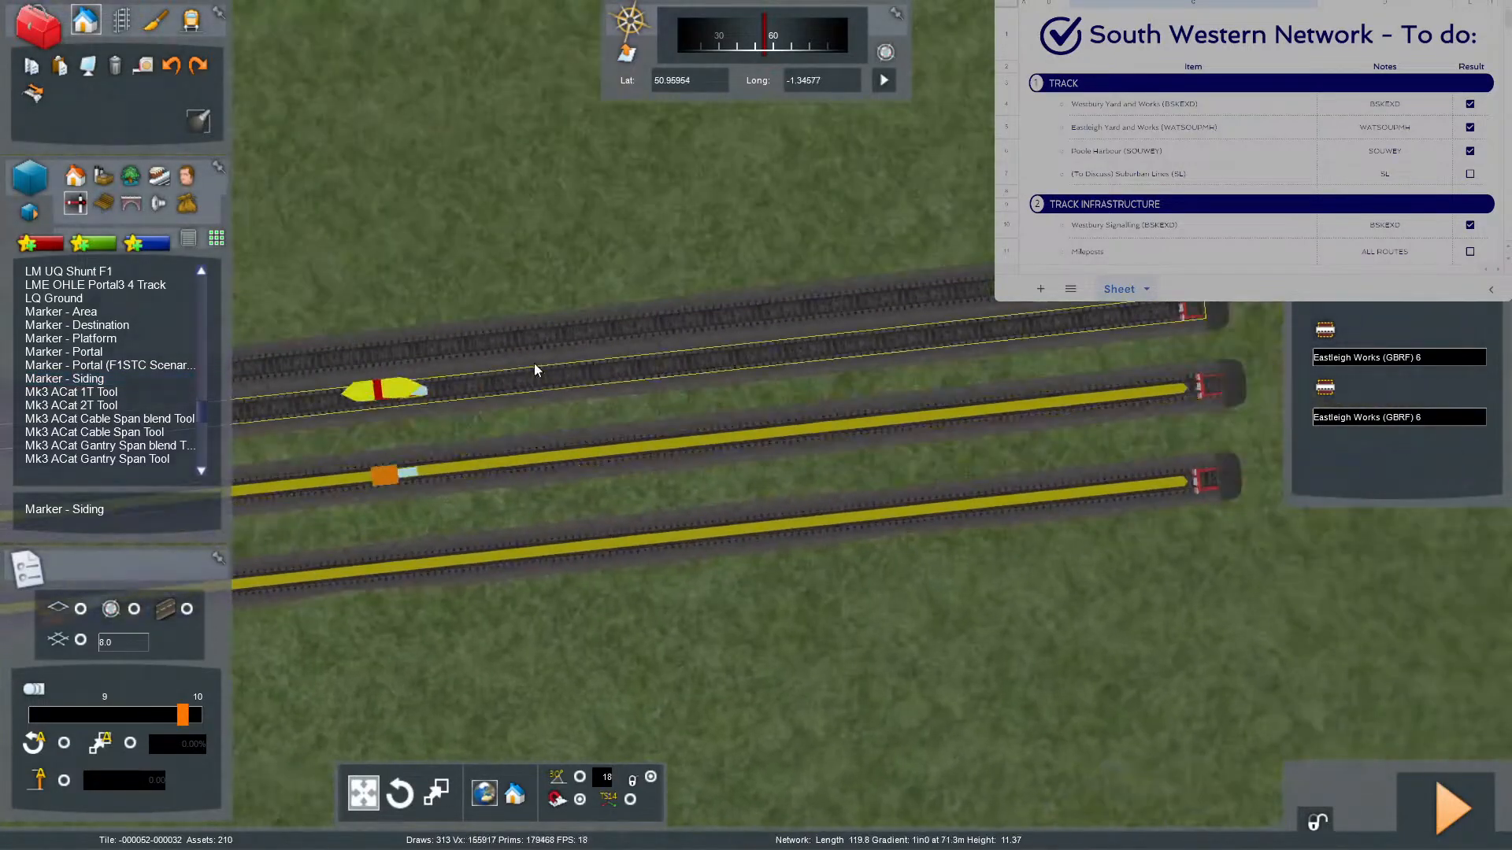
mouse_move(394, 386)
left_mouse_down()
mouse_move(900, 323)
mouse_move(1174, 314)
left_mouse_up()
scroll(1173, 314, "up", 5)
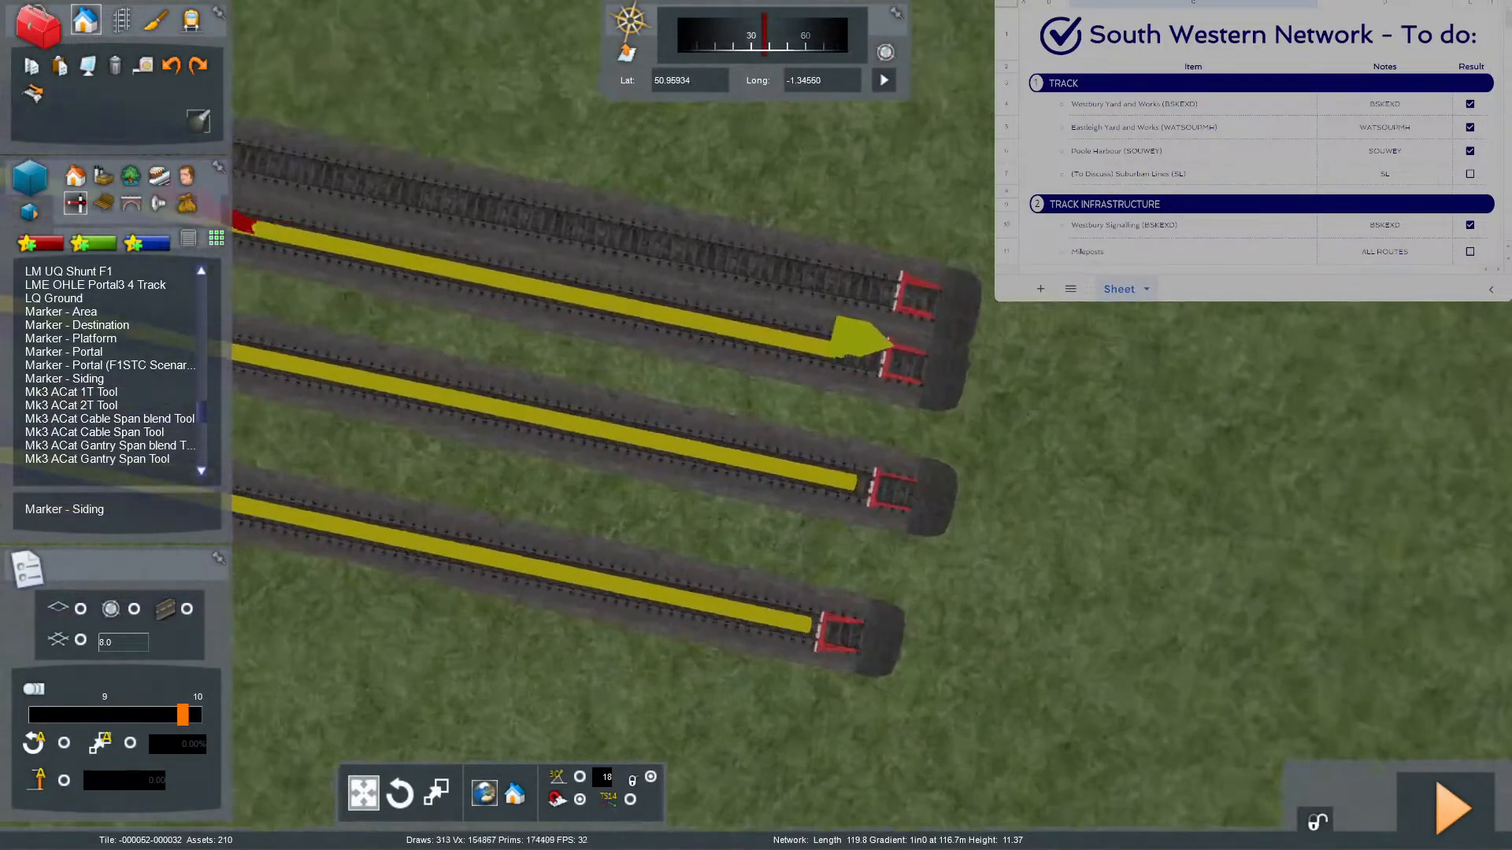
key("Right")
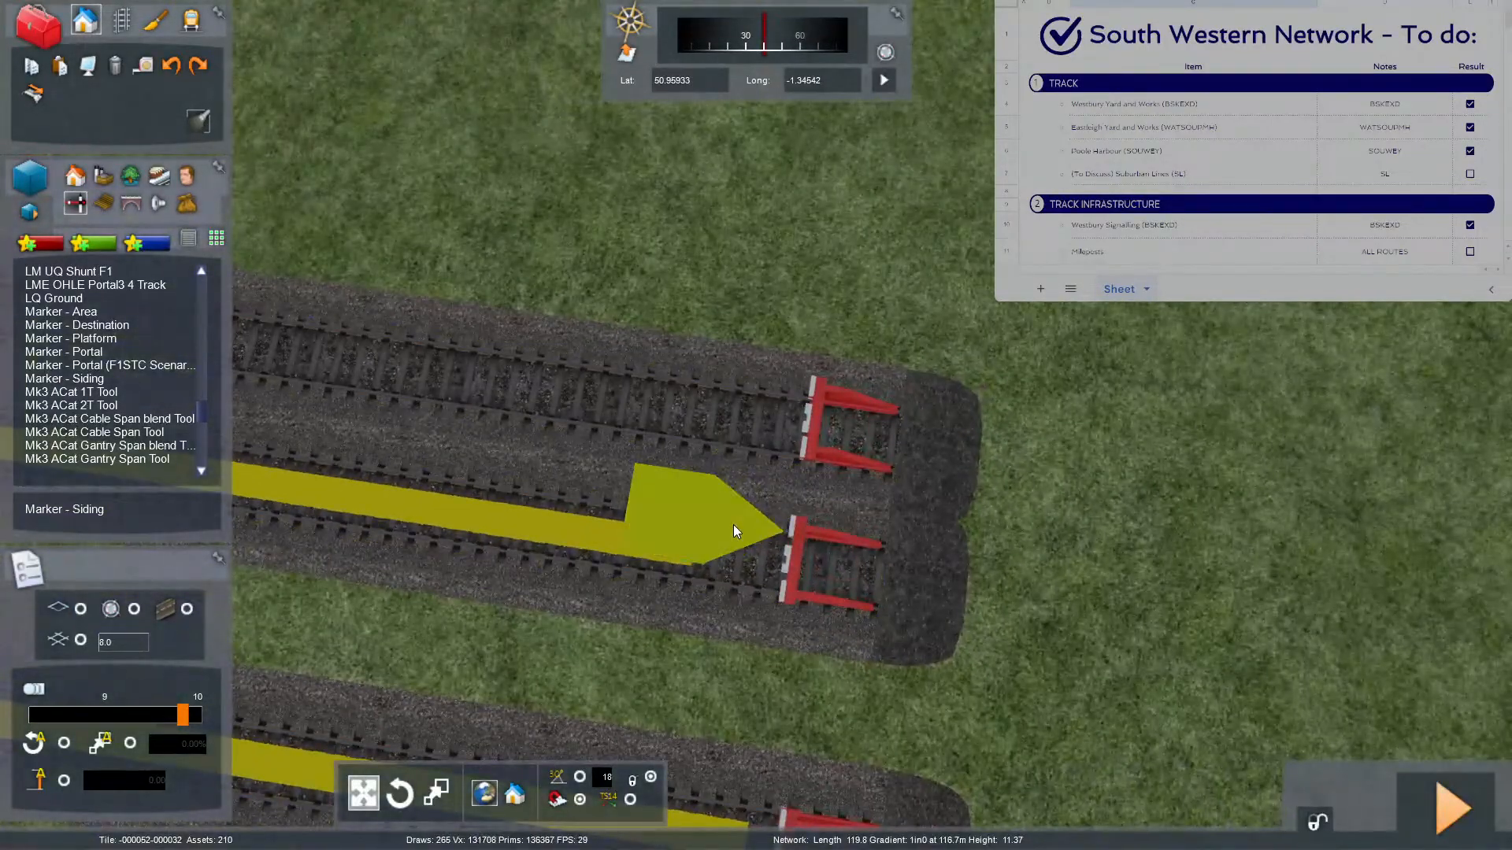
left_click_drag(734, 525, 796, 524)
key("Down")
left_click_drag(744, 331, 784, 329)
Extend the throat end of the marker above siding 6 along its track towards the junction.
key("Left")
right_click_drag(784, 330, 831, 333)
key("Left")
scroll(807, 329, "down", 2)
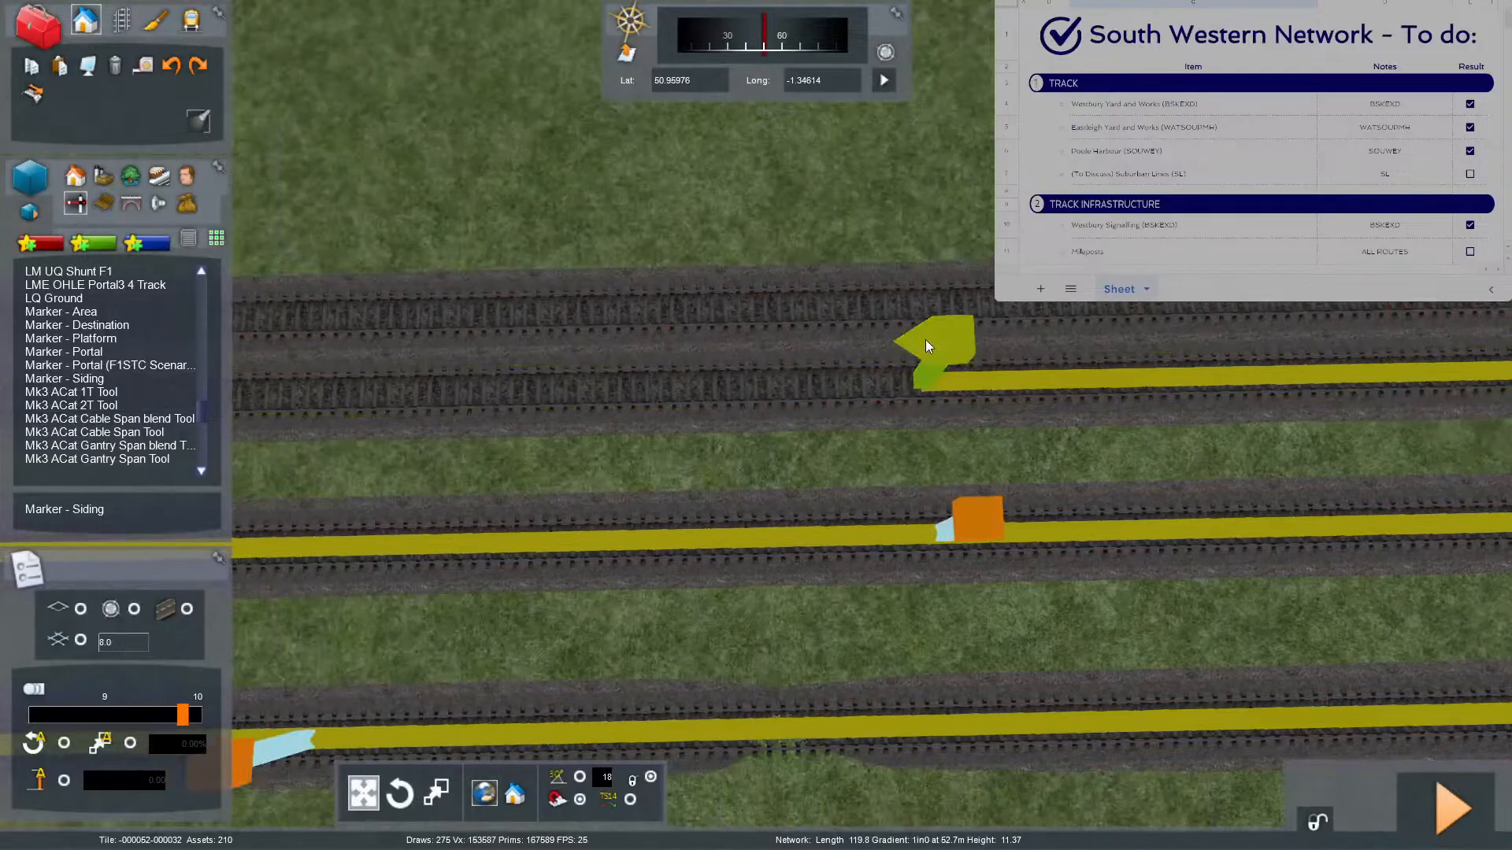
key("Left")
mouse_move(925, 338)
left_mouse_down()
mouse_move(642, 380)
mouse_move(990, 393)
mouse_move(857, 378)
left_mouse_up()
key("Right")
right_click_drag(858, 377, 937, 405)
key("Up")
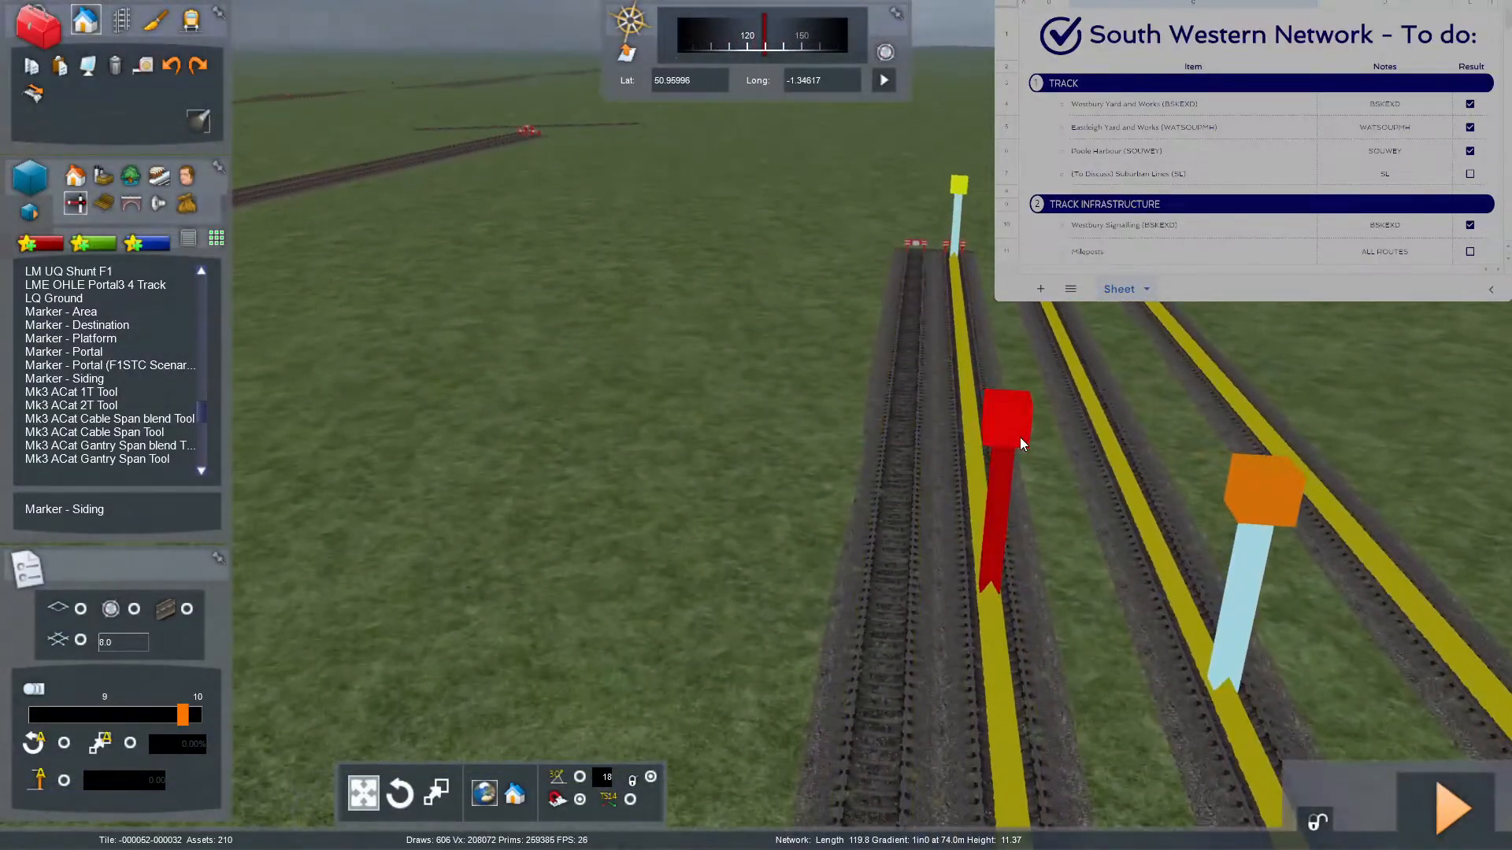
Enter "Eastleigh Works (GBRF) 7" in both name fields of the siding marker above siding 6.
left_click(1019, 437)
left_click(1466, 358)
key("ctrl+v")
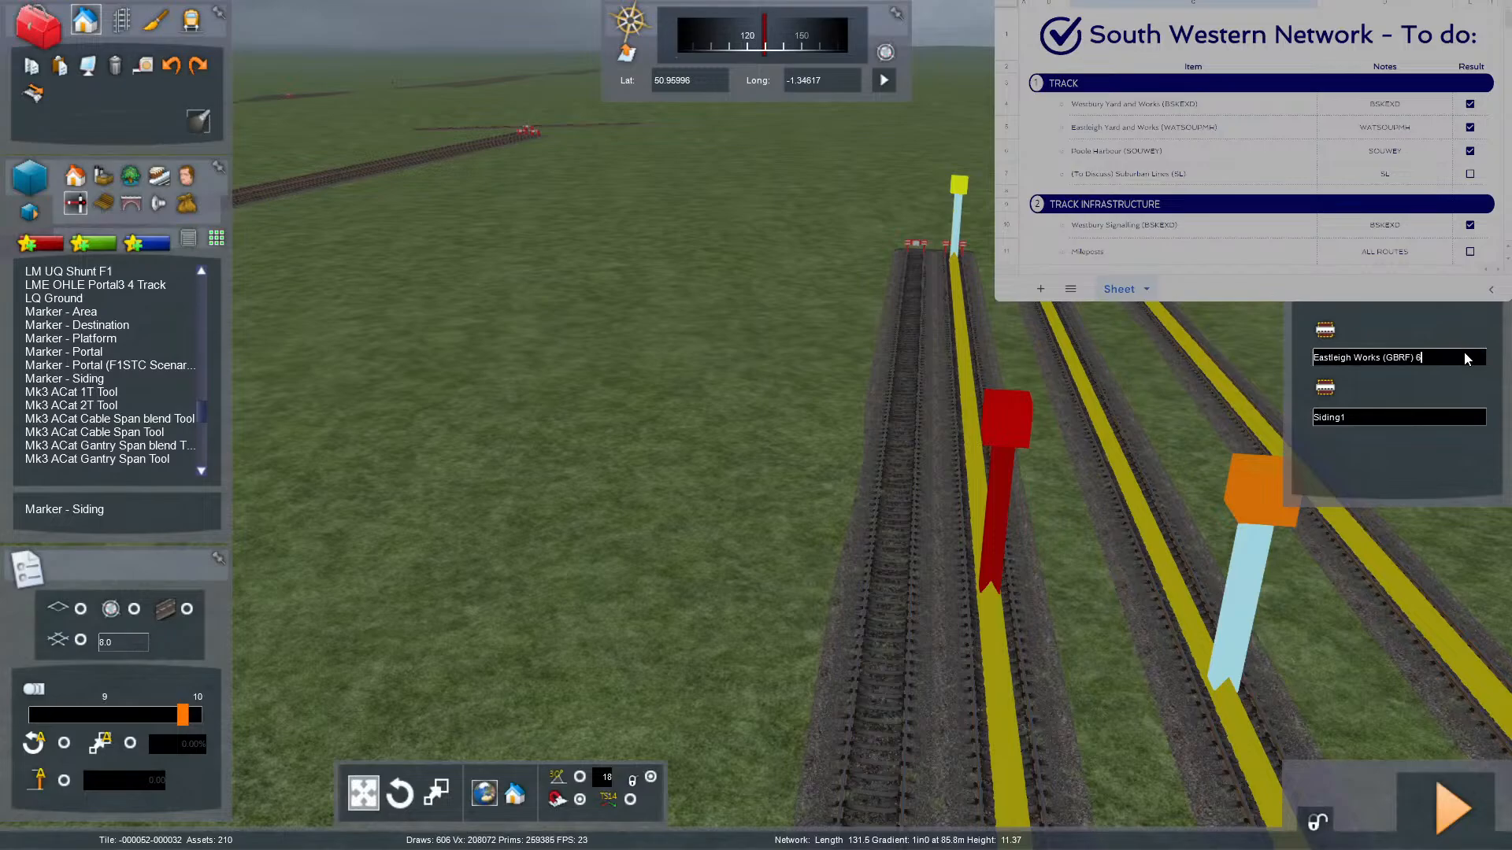
type("7")
key("ctrl+a")
key("ctrl+c")
left_click(1435, 414)
key("ctrl+a")
key("ctrl+v")
left_click(1137, 555)
Place a siding marker on the track above Eastleigh Works (GBRF) 5 and stretch one end to the road crossing, guided by the aerial overlay.
mouse_move(1137, 556)
right_mouse_down()
mouse_move(1457, 551)
mouse_move(1457, 378)
mouse_move(1472, 567)
mouse_move(1500, 581)
right_mouse_up()
key("Up")
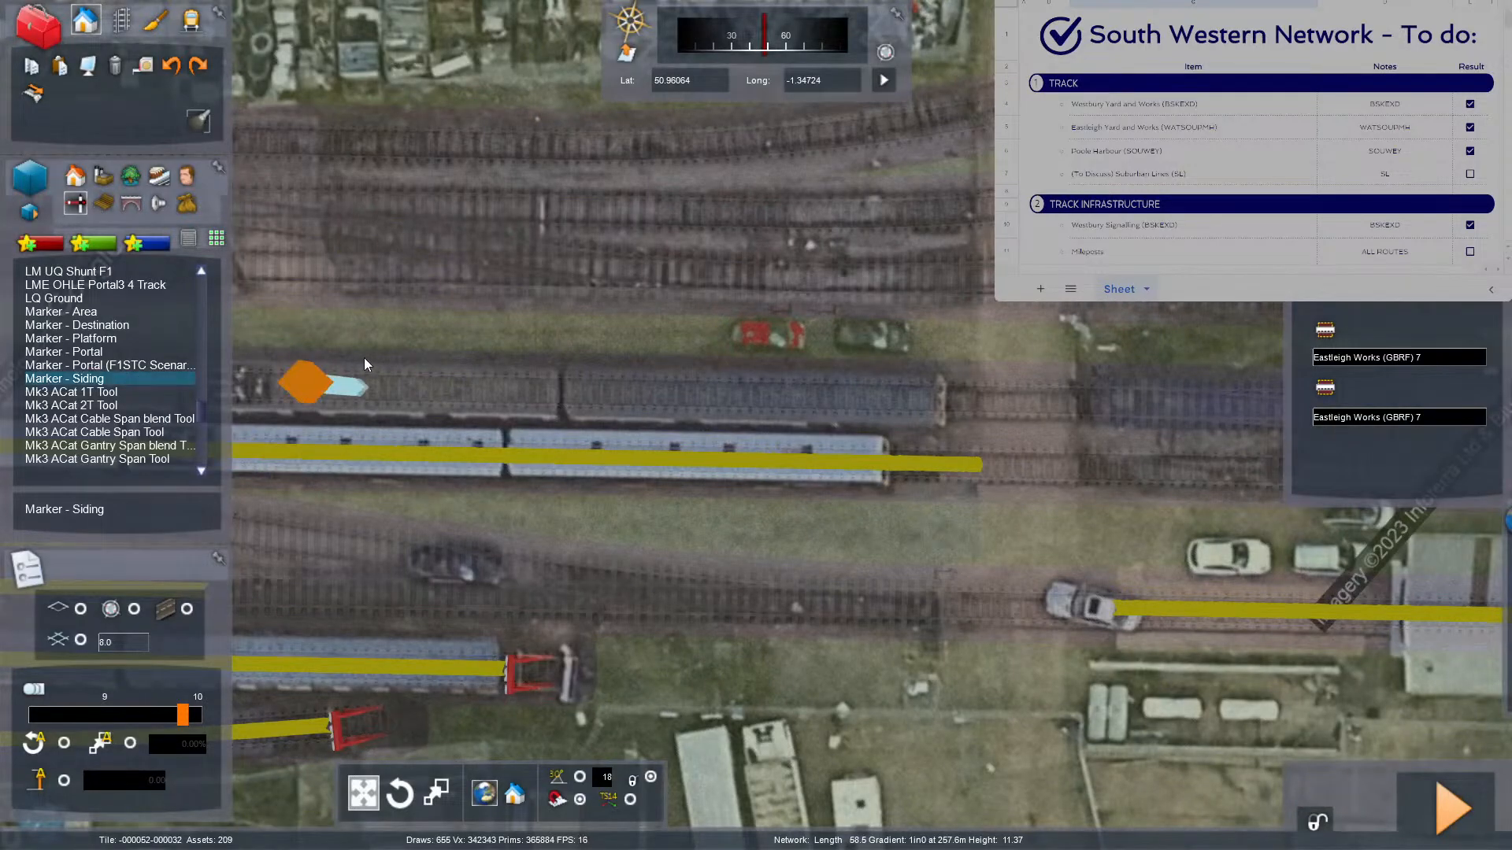
left_click(354, 384)
mouse_move(355, 384)
left_mouse_down()
mouse_move(910, 419)
mouse_move(852, 401)
left_mouse_up()
key("Right")
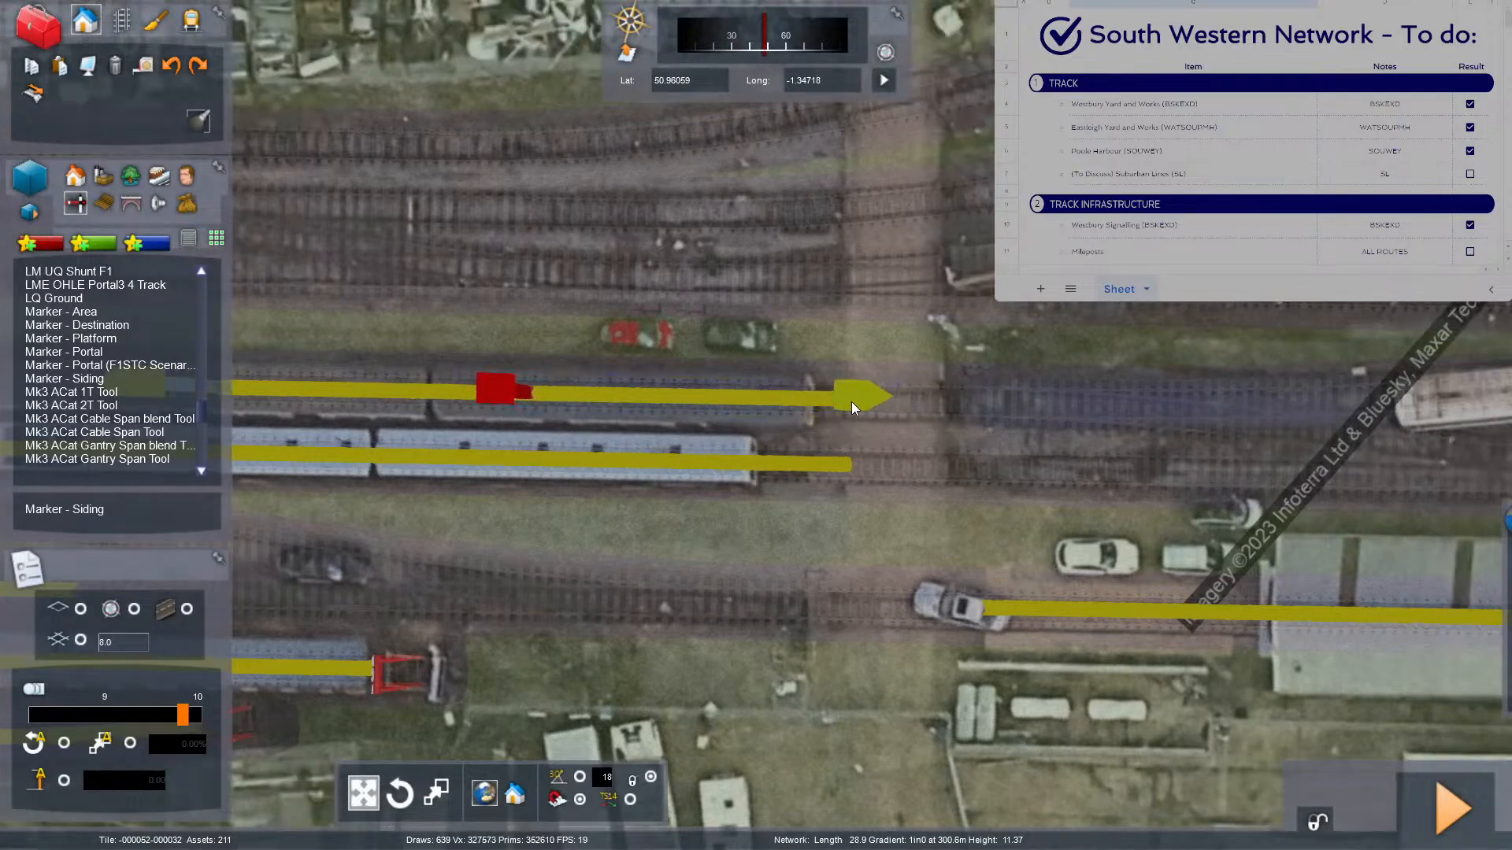
key("Left")
right_click_drag(852, 402, 867, 402)
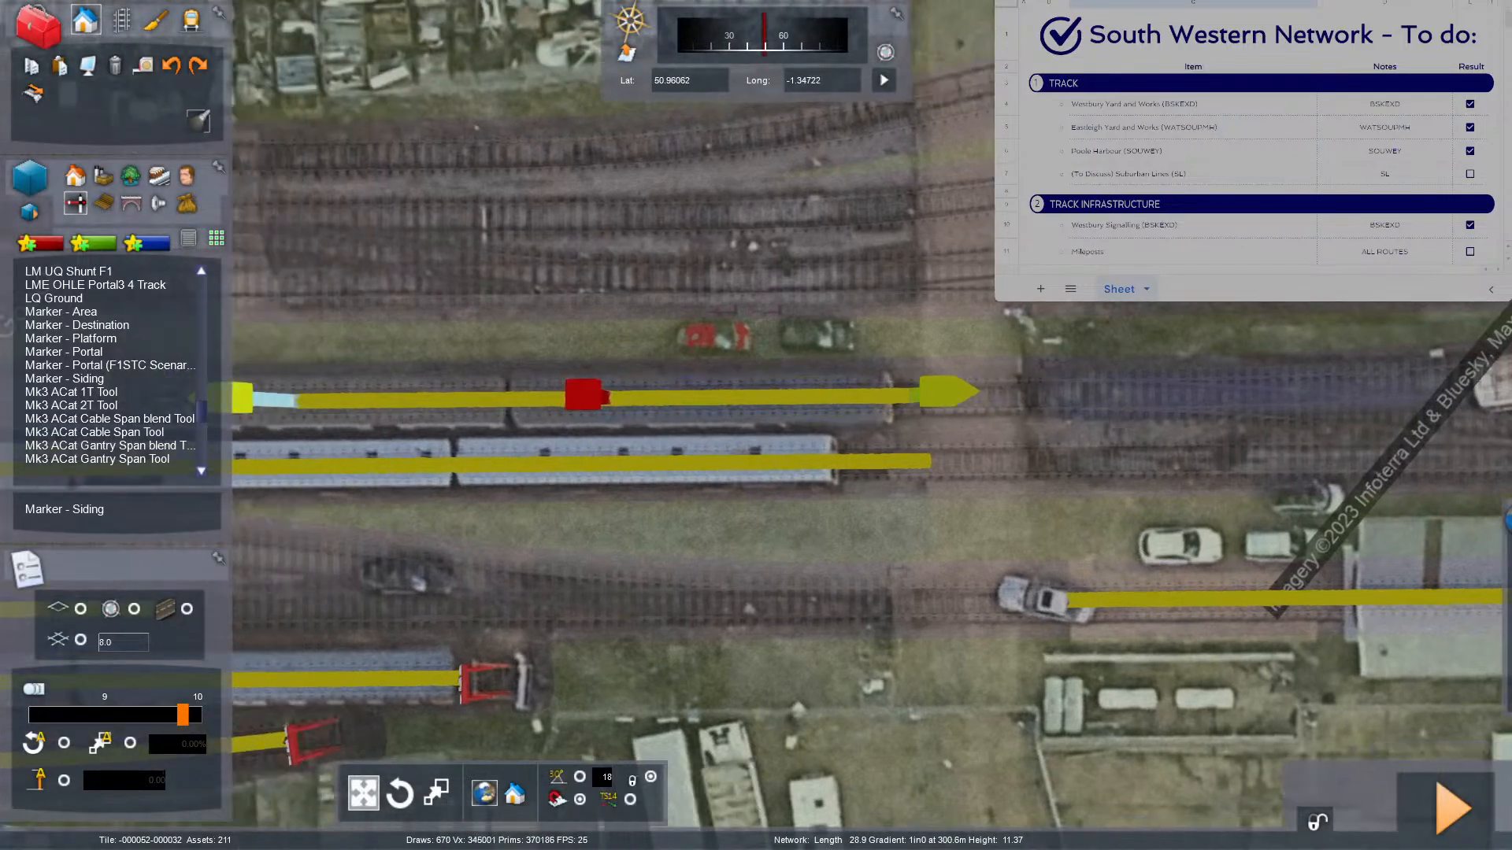
Stretch the other end of this marker to the curve before the turnout at the yard's far end, and hide the aerial overlay.
key("Left")
scroll(847, 399, "down", 3)
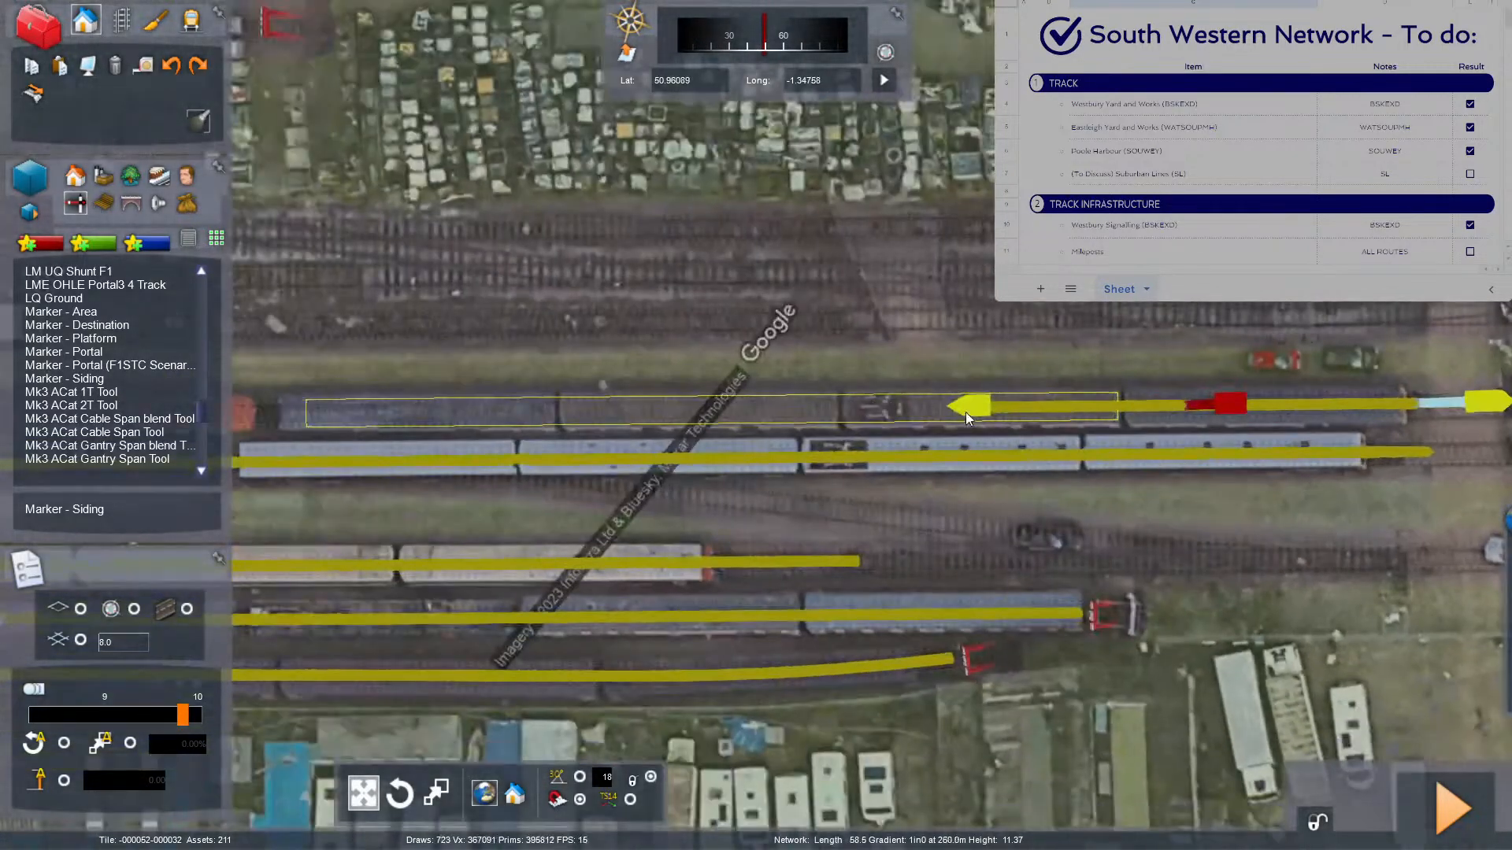
mouse_move(961, 413)
left_mouse_down()
mouse_move(424, 423)
mouse_move(640, 411)
mouse_move(871, 447)
mouse_move(943, 436)
left_mouse_up()
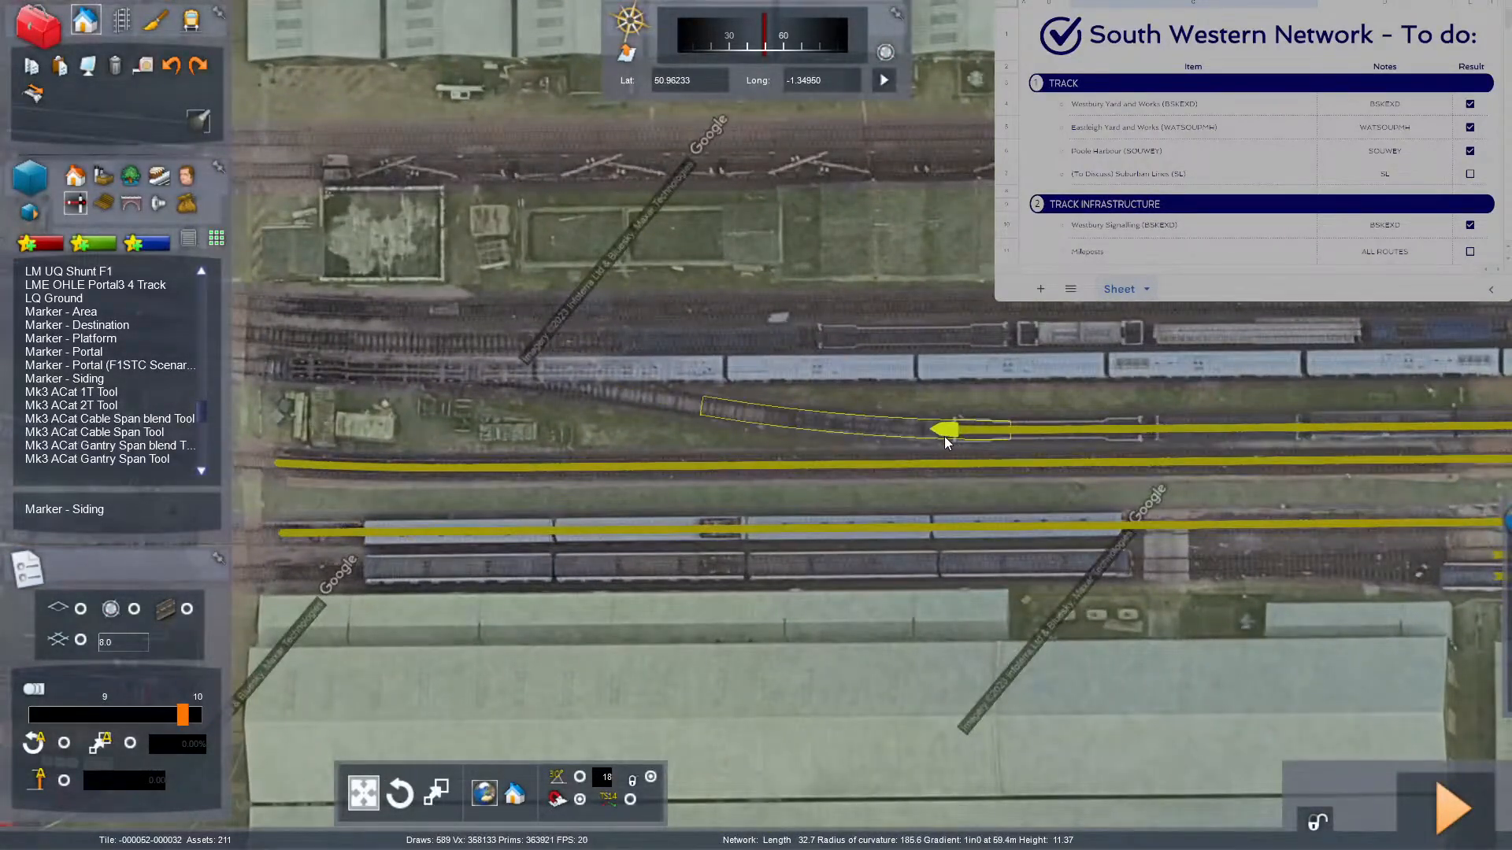
key("F8")
Enter "Eastleigh Works (GBRF) 8" in both name fields of the siding marker above siding 5.
mouse_move(1000, 513)
right_mouse_down()
mouse_move(881, 540)
mouse_move(849, 574)
right_mouse_up()
key("Up")
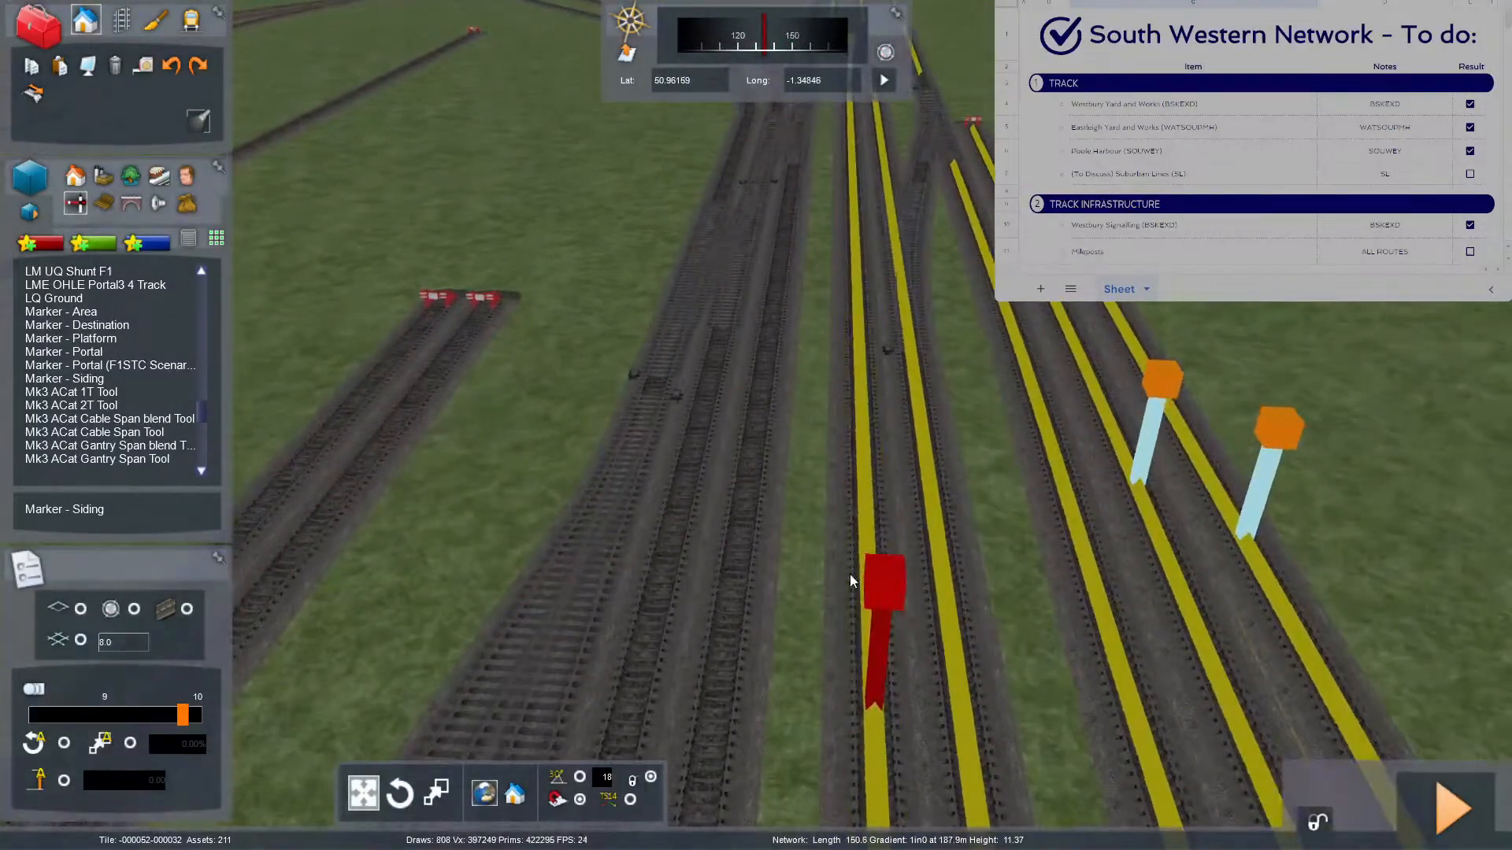
left_click(898, 581)
double_click(1429, 361)
key("ctrl+v")
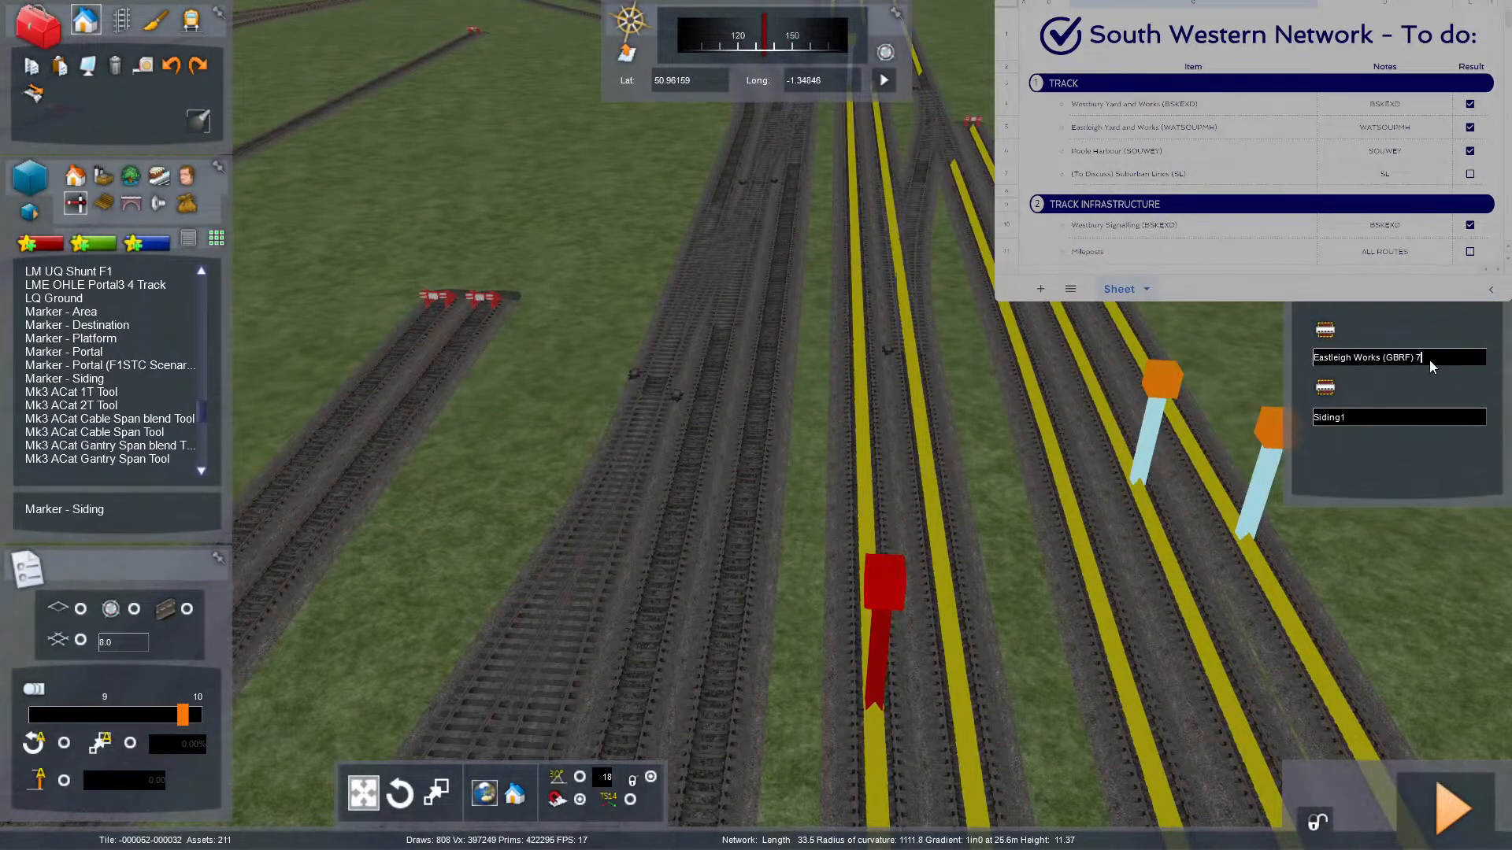
double_click(1429, 360)
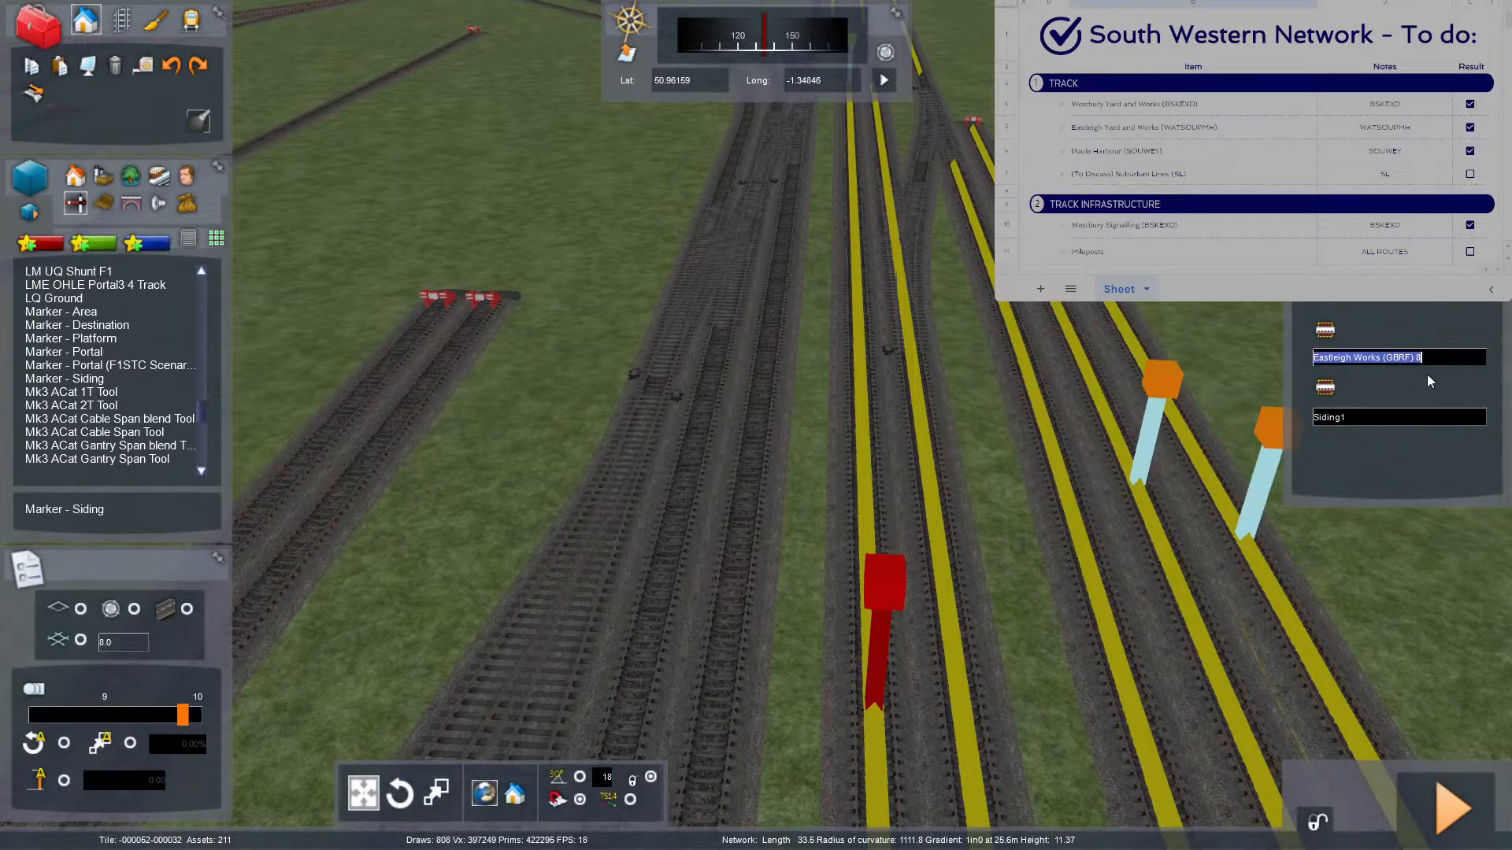
key("ctrl+c")
double_click(1384, 418)
key("ctrl+v")
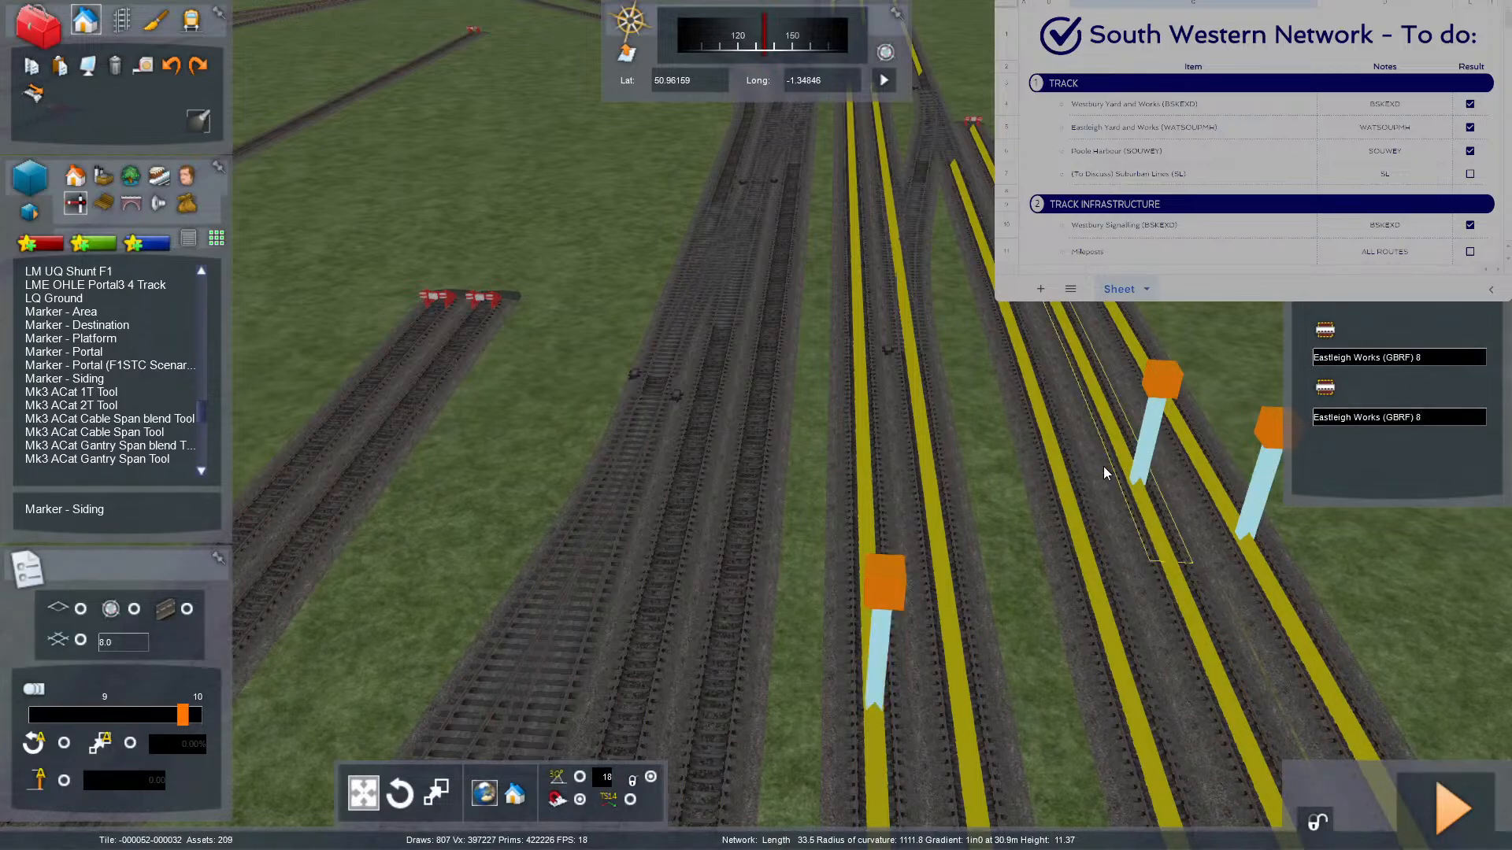
right_click_drag(1060, 454, 558, 370)
key("Up")
key("Down")
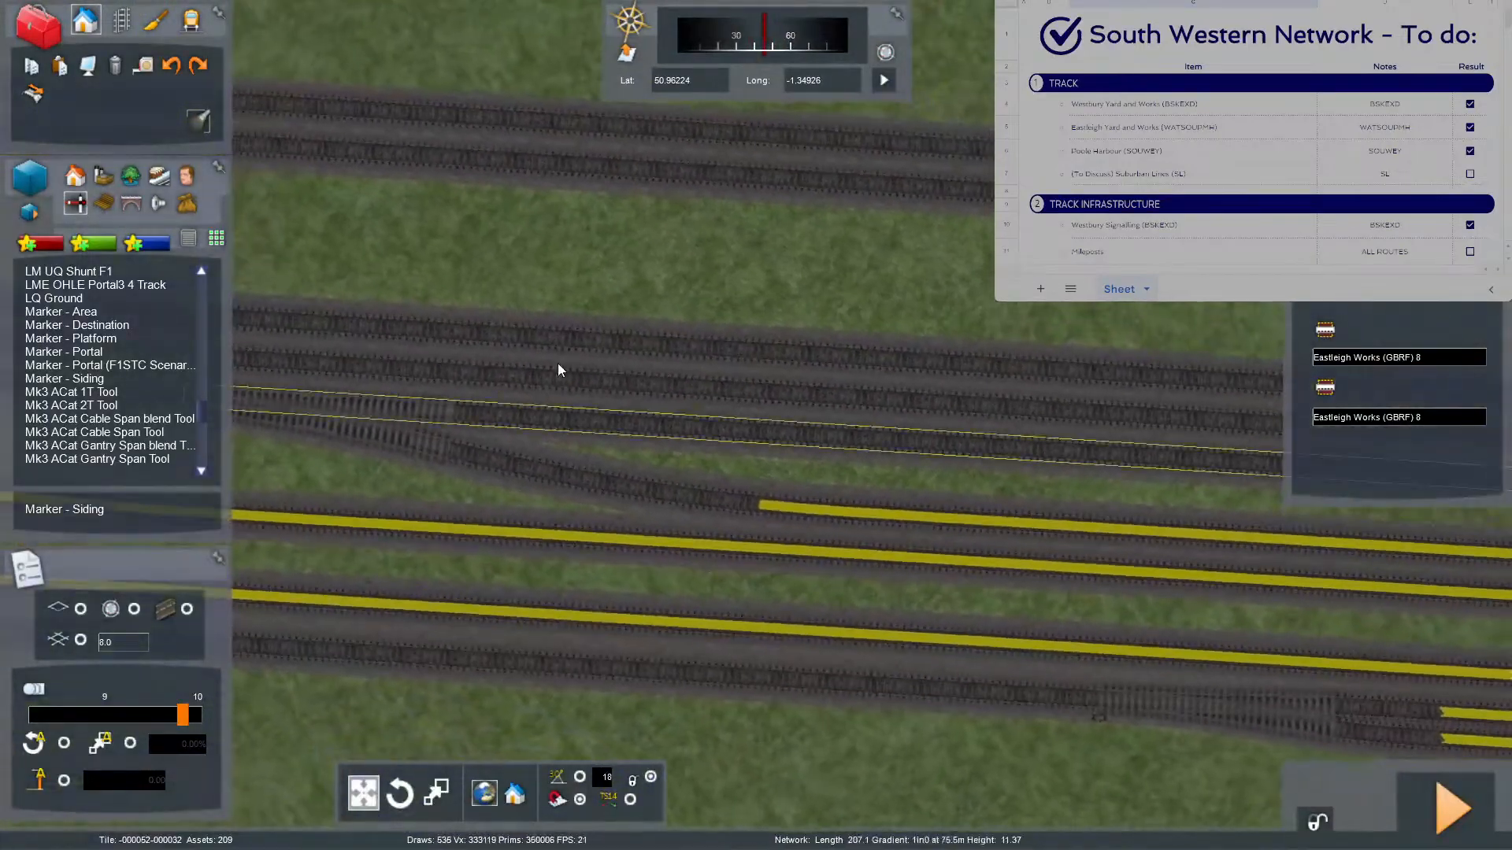
left_click(87, 378)
left_click(744, 388)
left_click(949, 453)
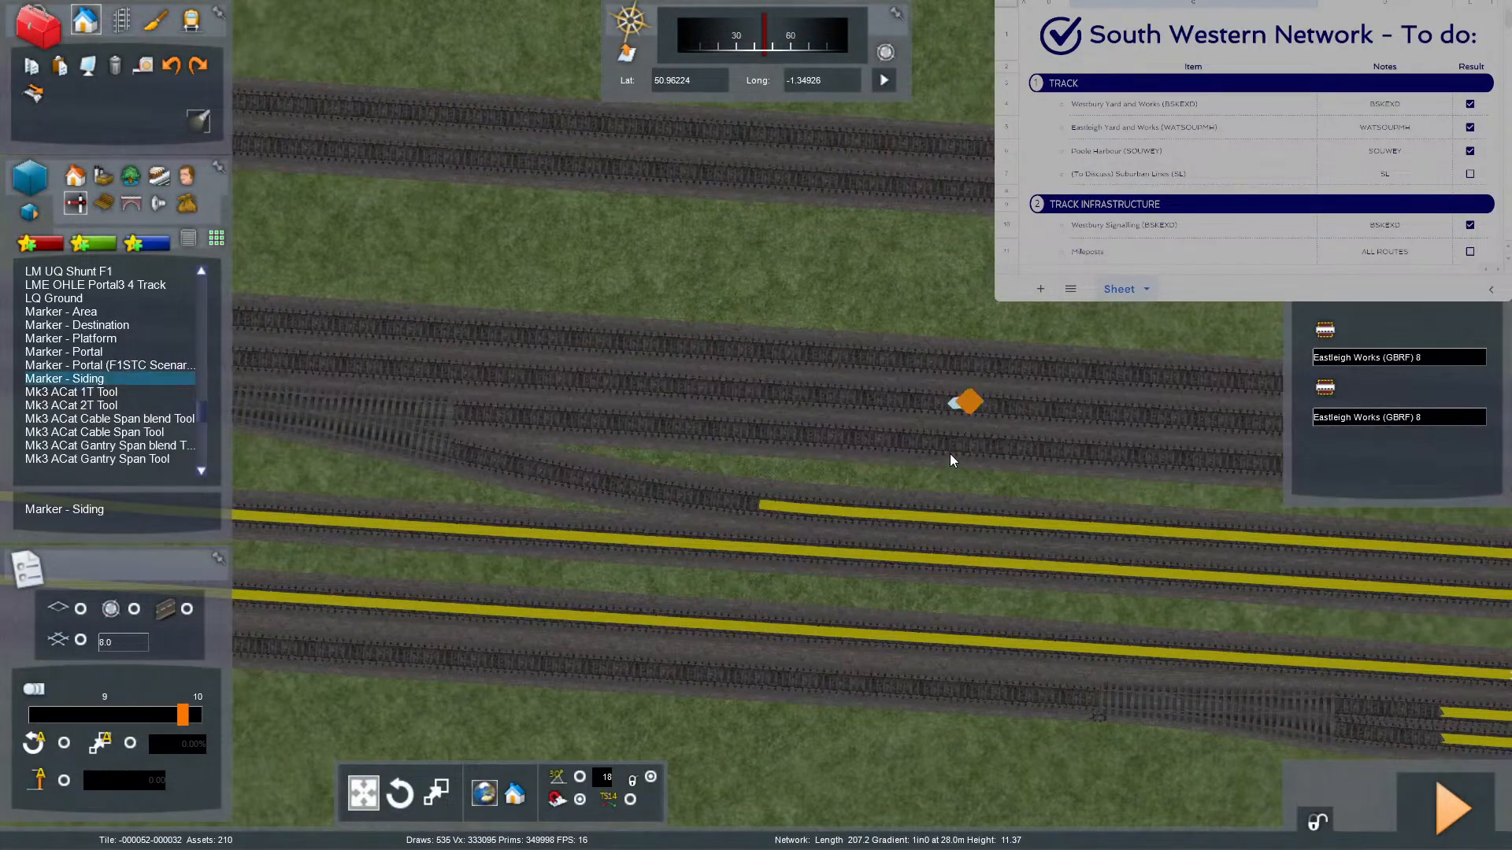
right_click(949, 454)
double_click(967, 408)
key("Delete")
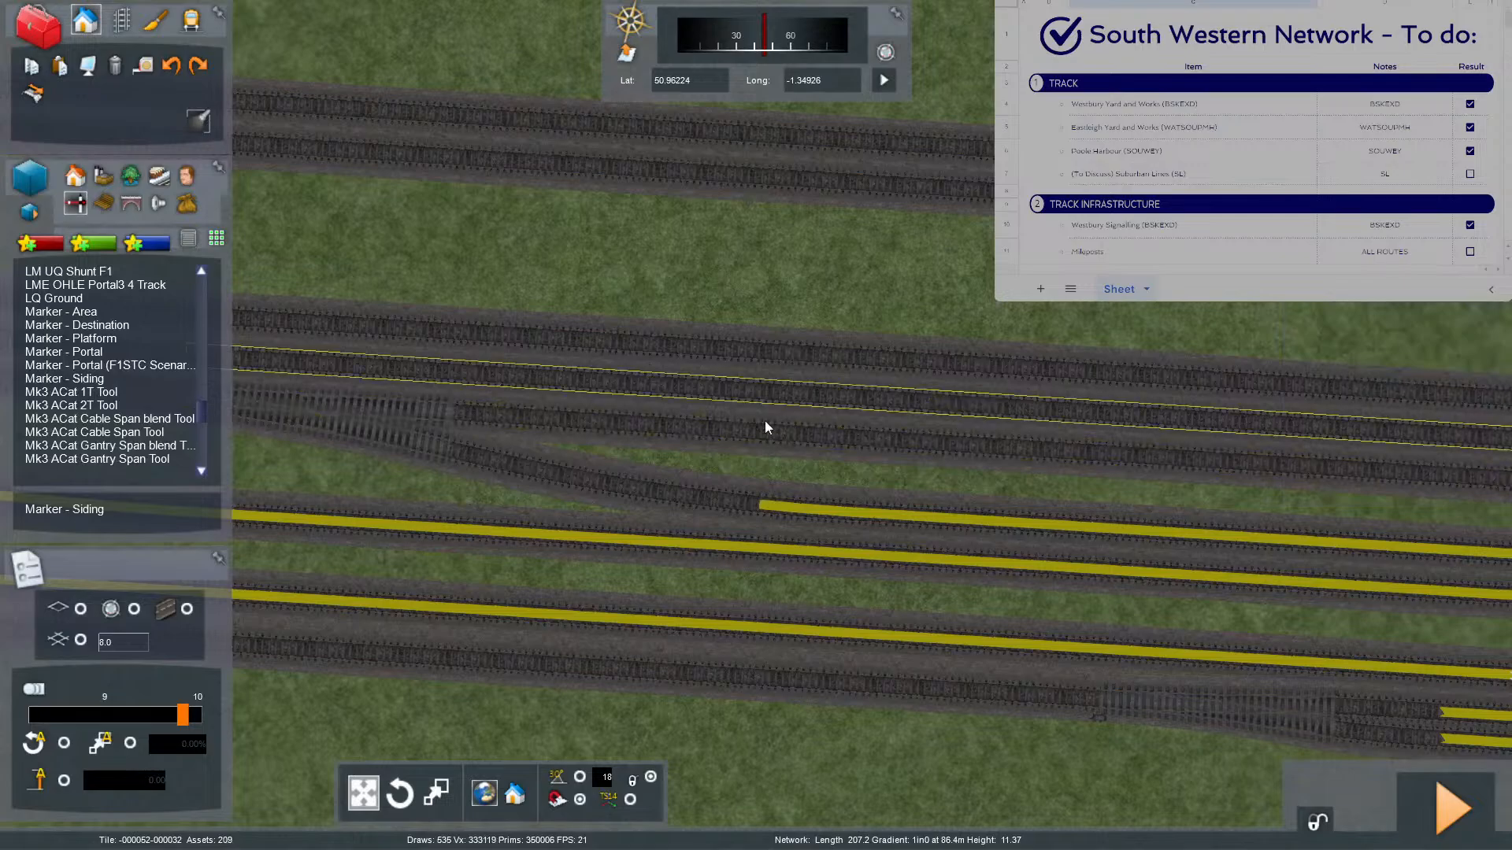
left_click(119, 380)
left_click(1012, 457)
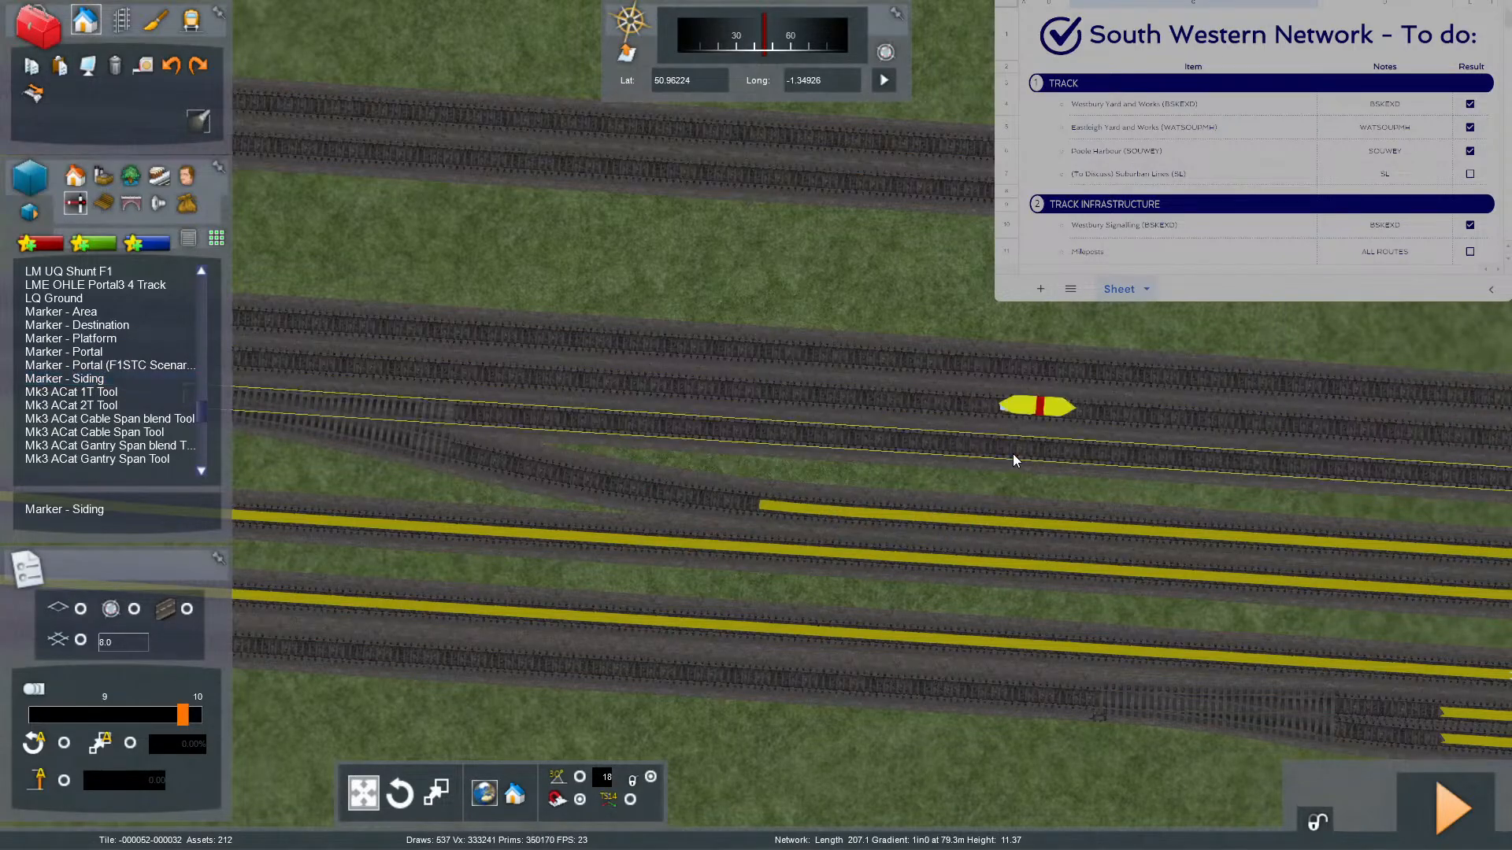
key("Delete")
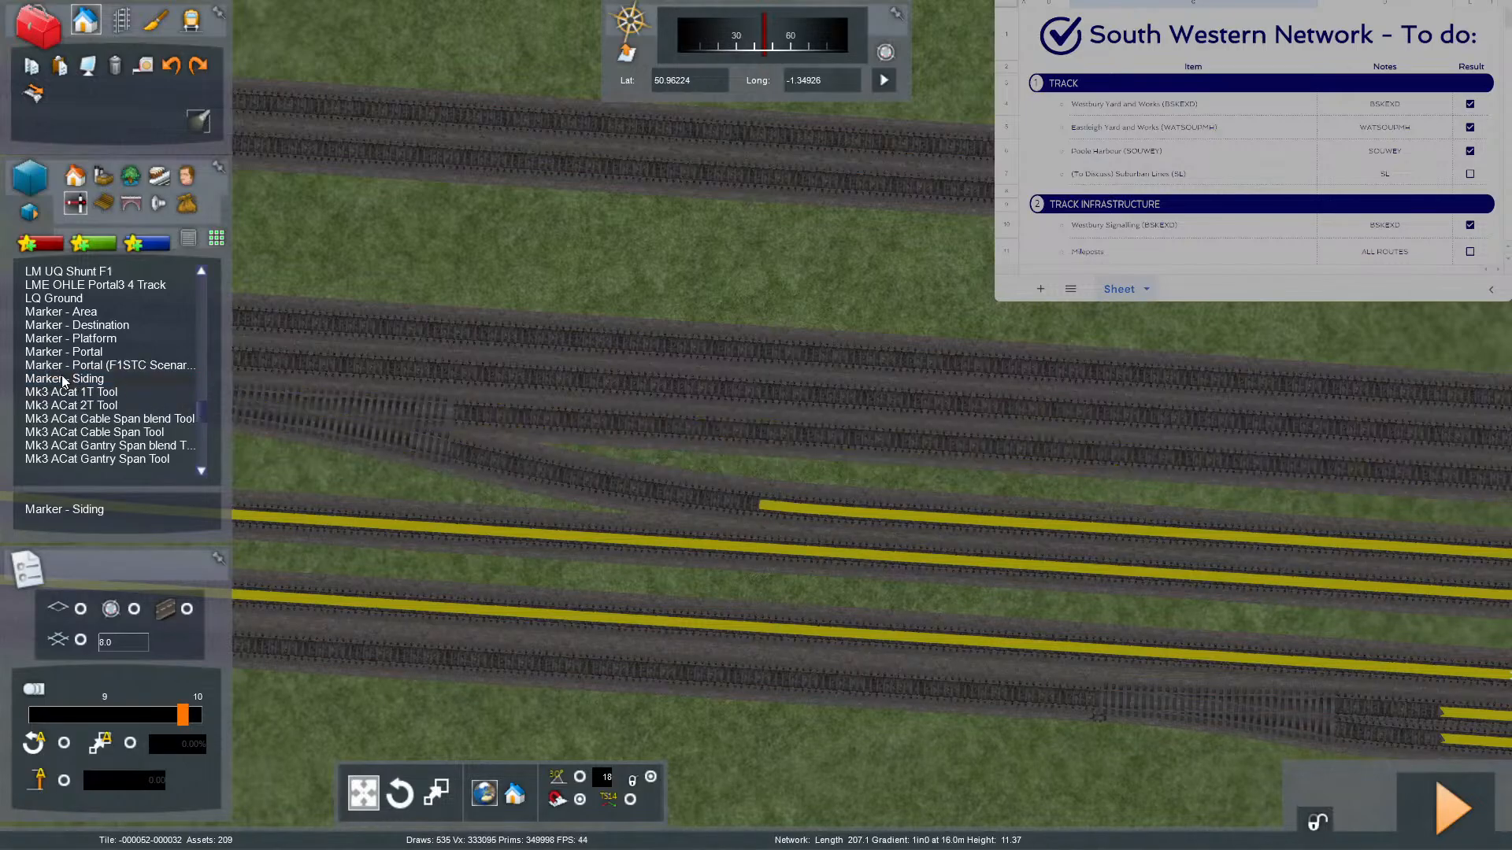
Place a siding marker on the next unmarked track above the marked sidings and stretch one end to the road crossing, guided by the aerial overlay.
left_click(62, 378)
left_click(799, 448)
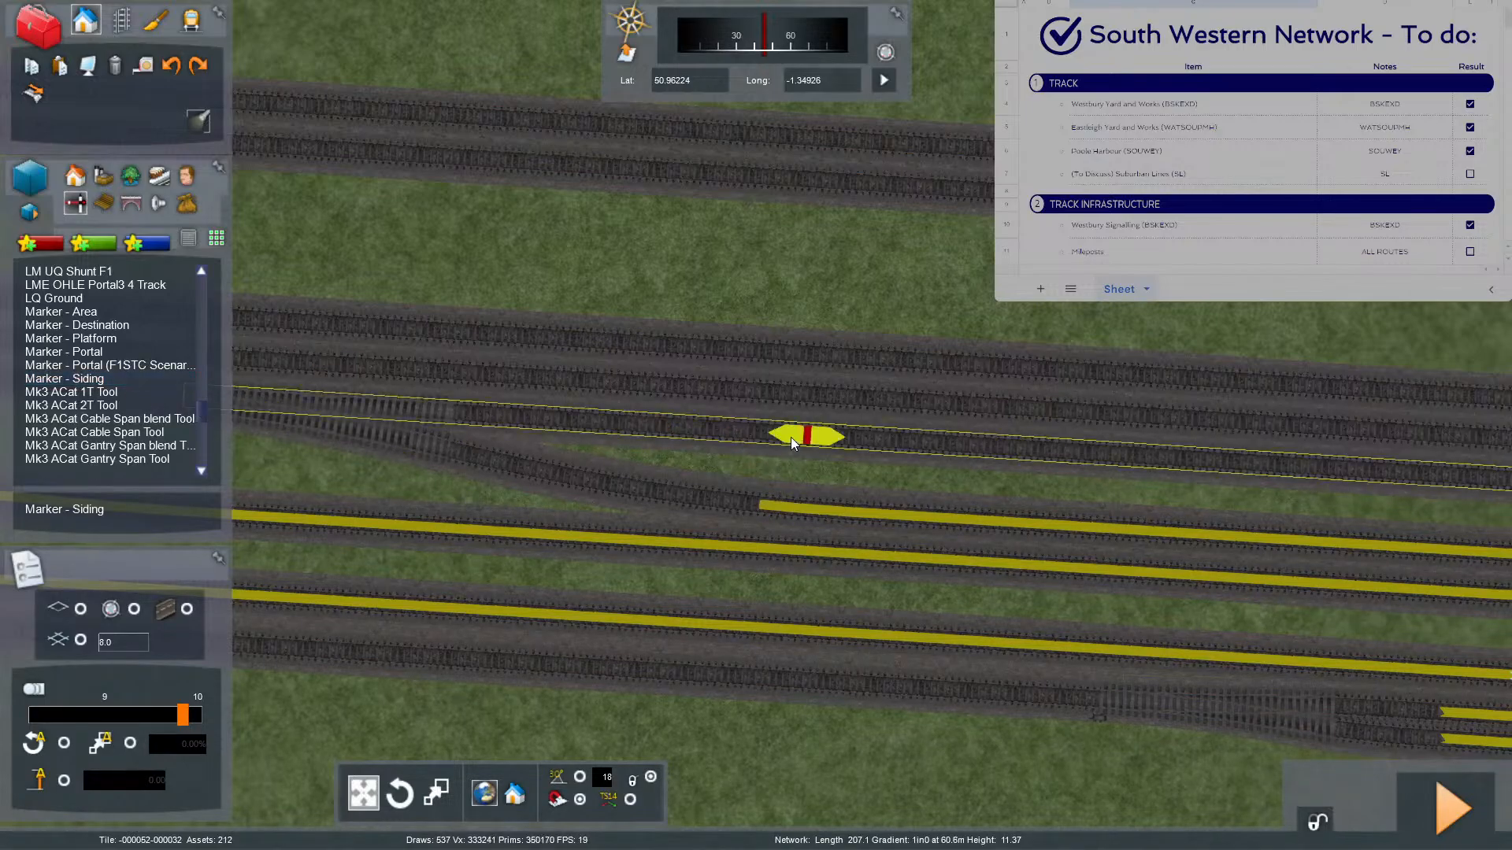
key("Left")
left_click_drag(778, 436, 479, 376)
key("F8")
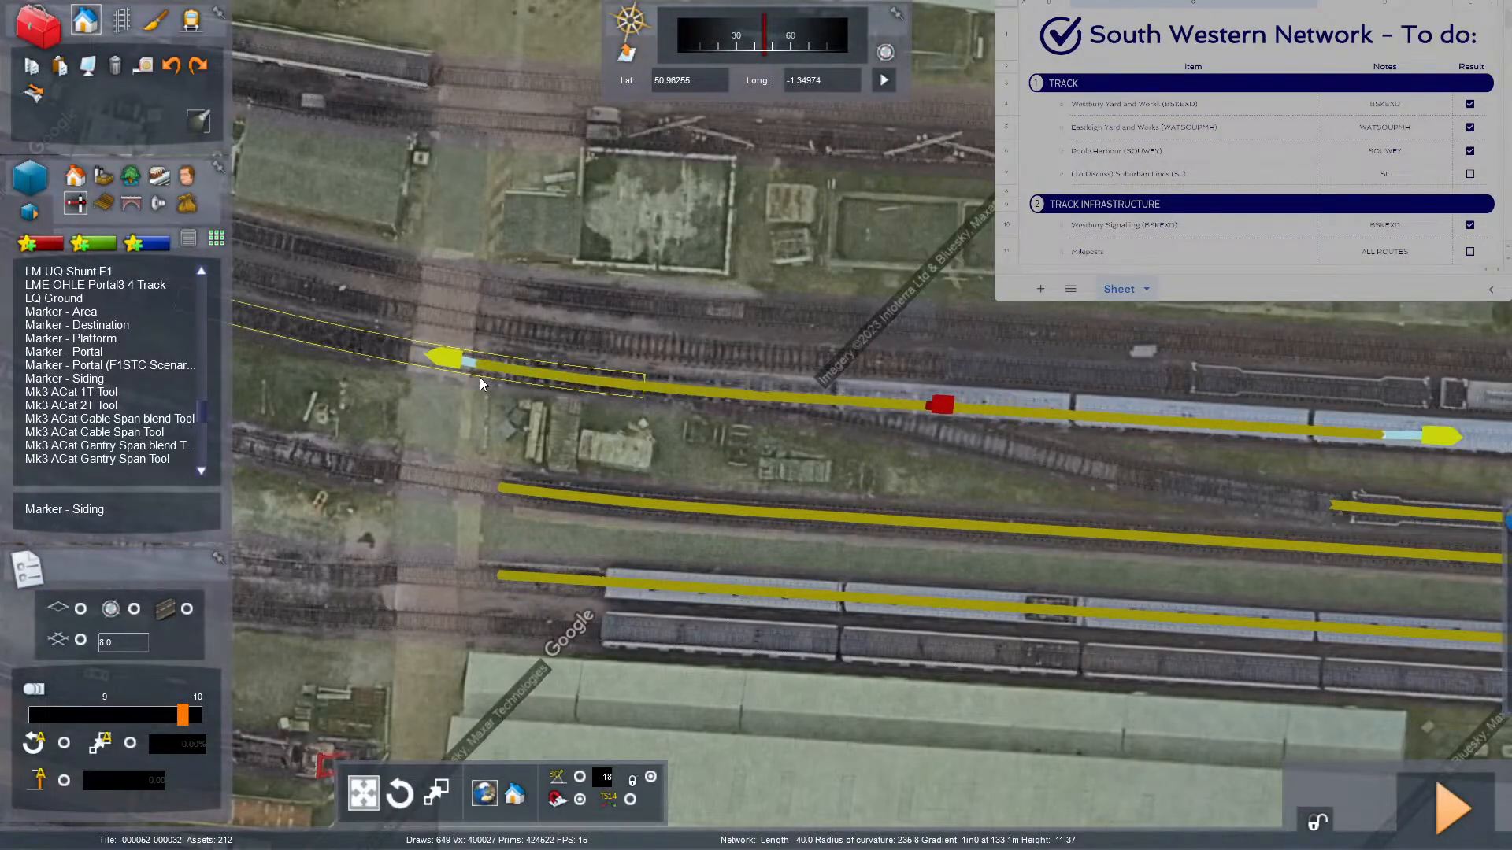
key("F8")
Stretch this marker's other end to the path crossing at the yard's far end using the aerial overlay, and hide the overlay.
right_click_drag(1249, 447, 1385, 433)
left_click_drag(979, 597, 1020, 488)
mouse_move(1020, 488)
right_mouse_down()
mouse_move(1082, 366)
mouse_move(1103, 448)
mouse_move(1134, 489)
mouse_move(1292, 496)
right_mouse_up()
key("Up")
key("Up")
key("F8")
right_click_drag(1063, 457, 1035, 442)
key("Down")
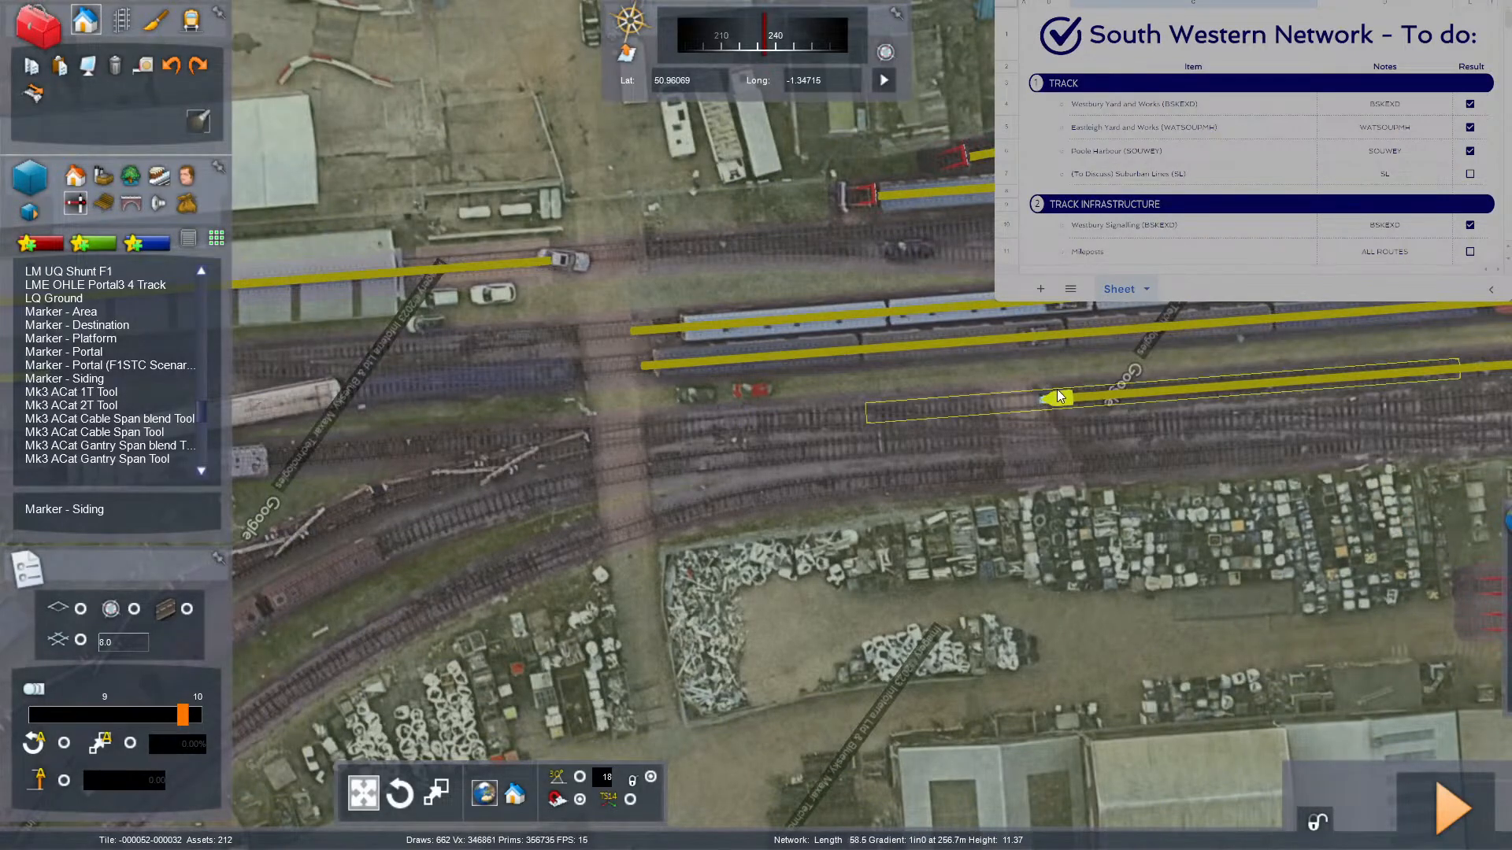
key("F8")
Enter "Eastleigh Works (GBRF) 9" in both name fields of the newly placed siding marker.
mouse_move(1042, 399)
right_mouse_down()
mouse_move(1269, 375)
mouse_move(1274, 287)
right_mouse_up()
key("Up")
key("Up")
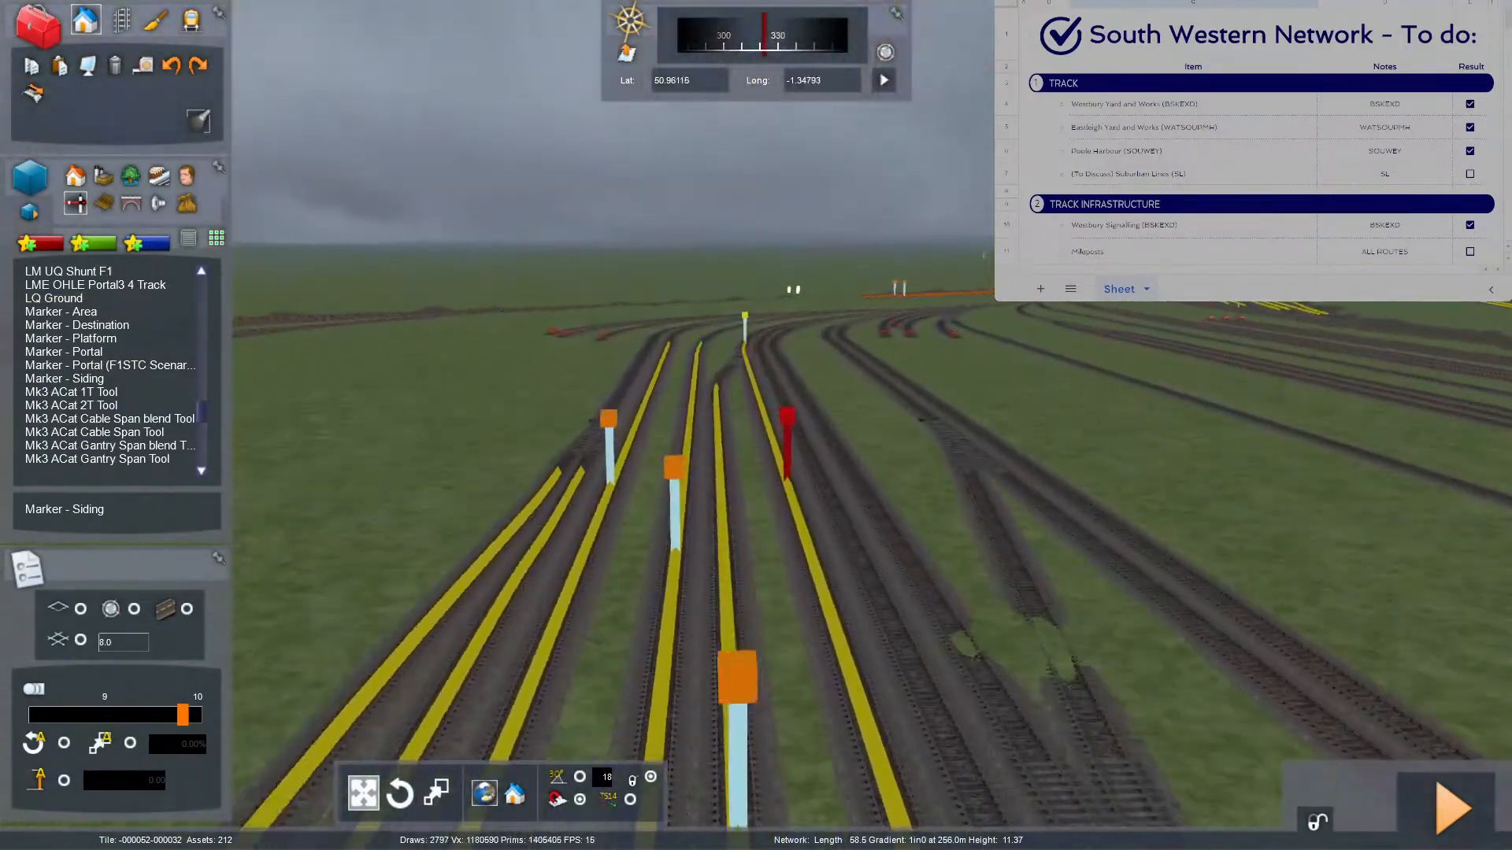
left_click(890, 405)
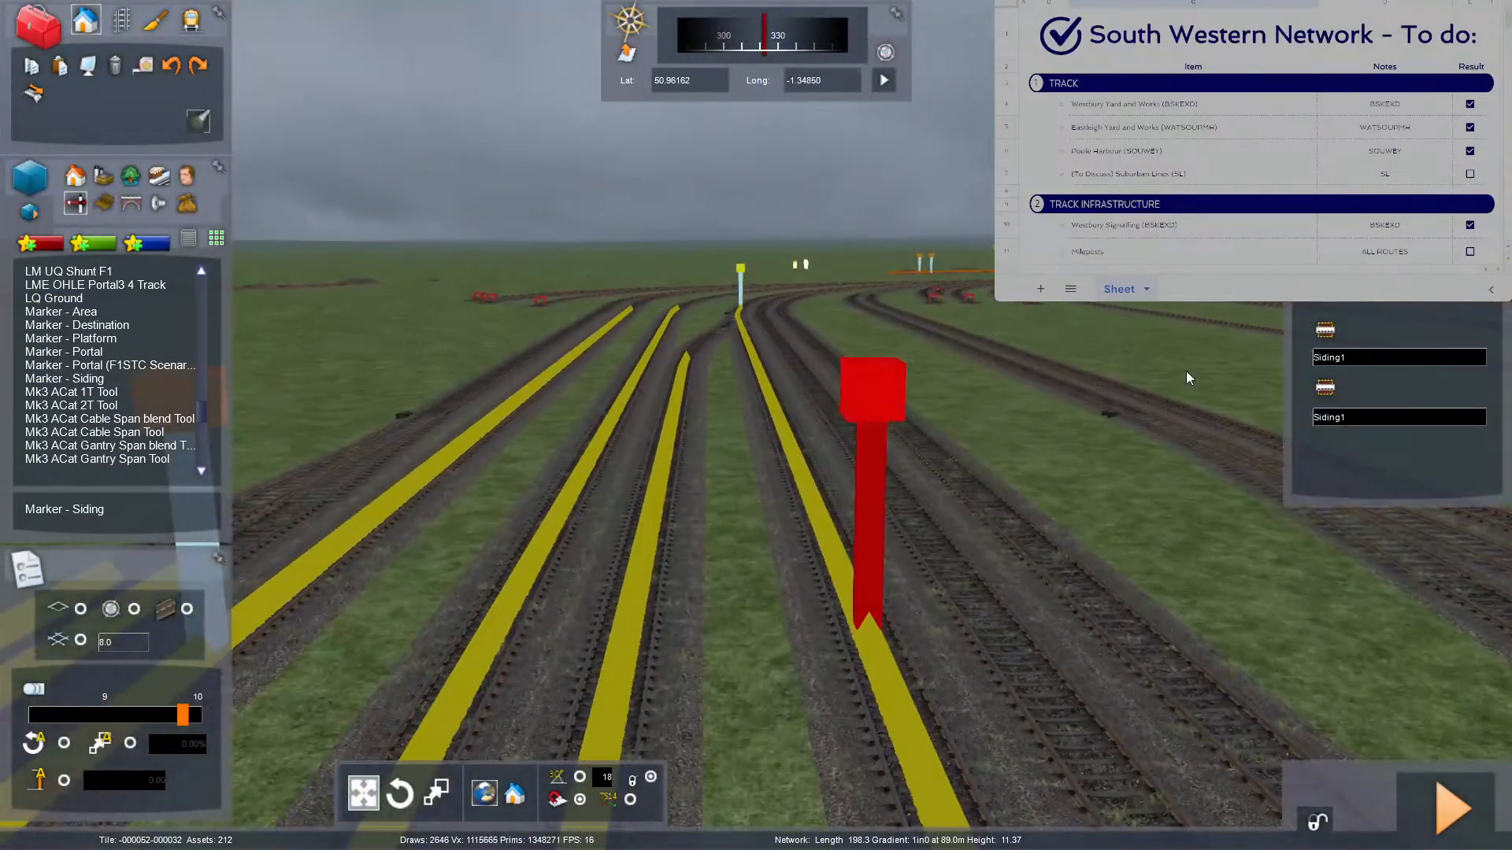
left_click_drag(1354, 357, 1317, 379)
key("ctrl+v")
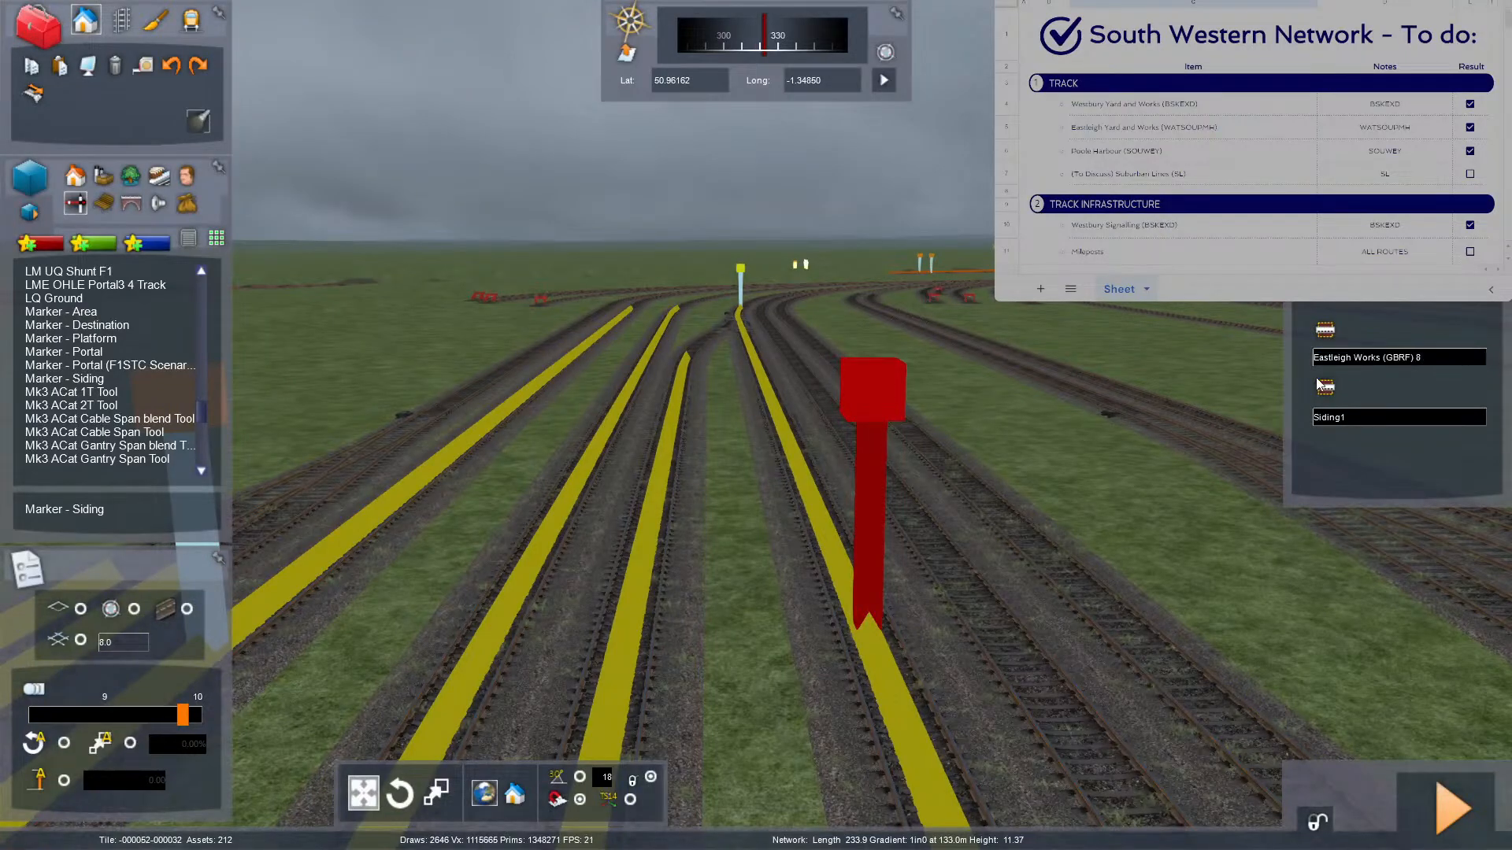
key("BackSpace")
type("90")
key("ctrl+a")
key("ctrl+v")
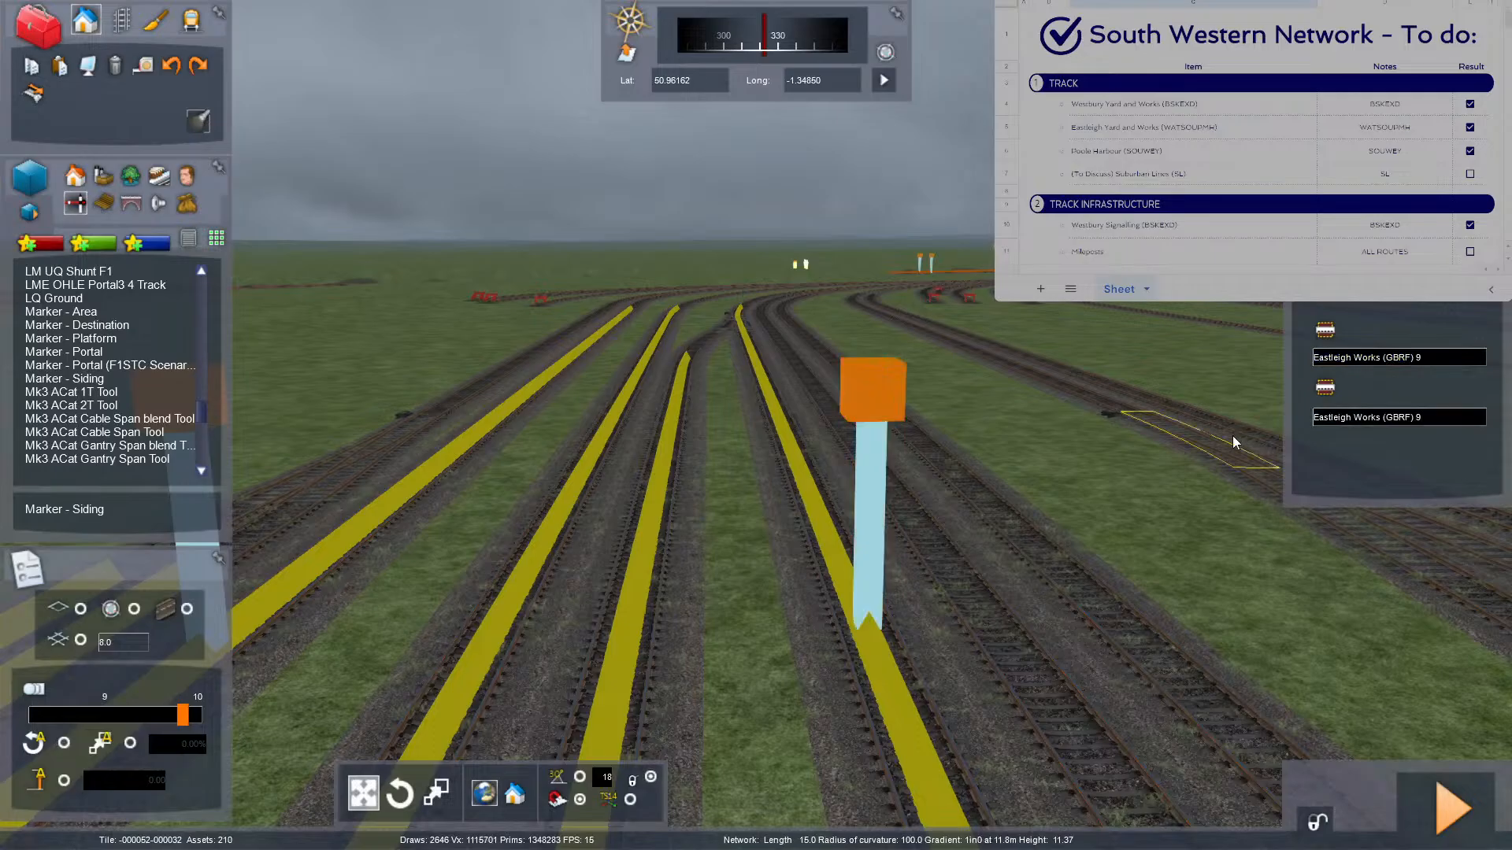
Place a siding marker on the unmarked track above the three marked dead-end sidings and stretch one end to its buffer stop.
mouse_move(1145, 425)
right_mouse_down()
mouse_move(1291, 599)
mouse_move(1370, 626)
mouse_move(1153, 425)
mouse_move(1174, 425)
right_mouse_up()
scroll(1145, 425, "down", 10)
key("Right")
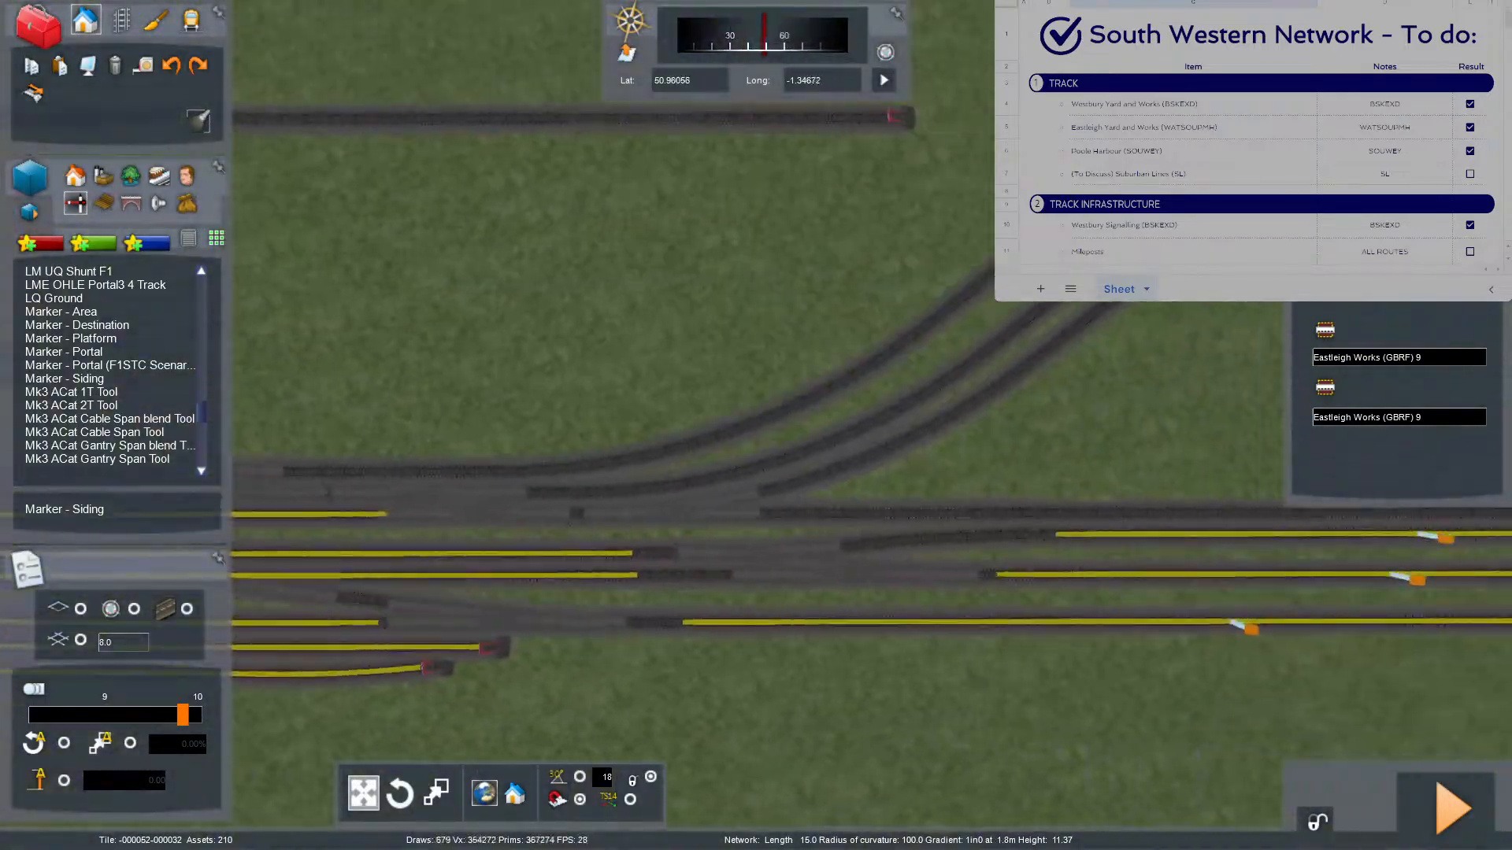
key("Right")
scroll(788, 386, "up", 5)
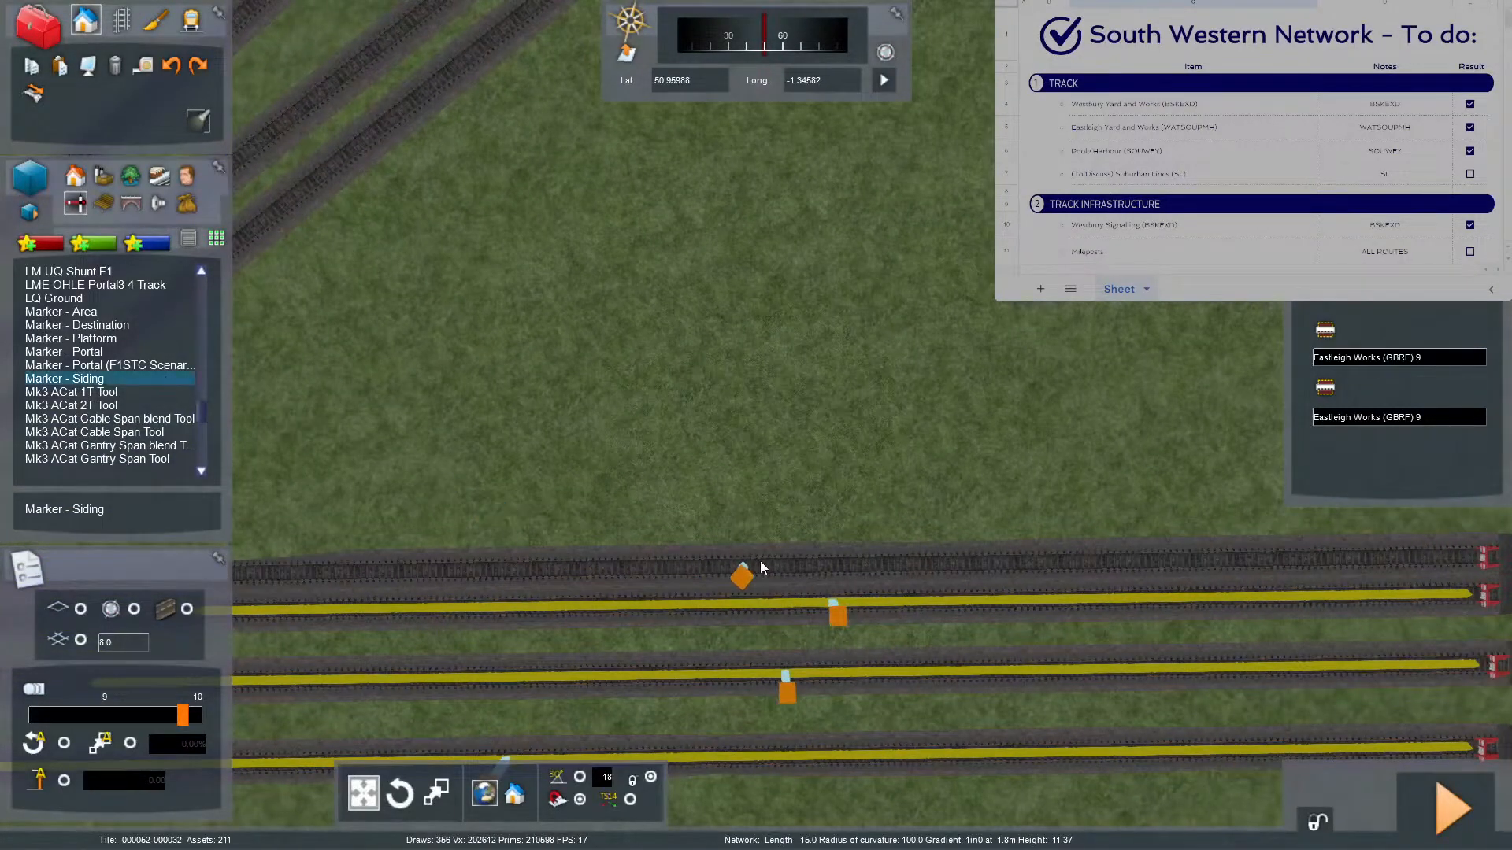
left_click(778, 579)
key("Right")
left_click_drag(778, 578, 1010, 577)
Stretch the other end of the dead-end siding's marker back to just before the turnout.
key("Left")
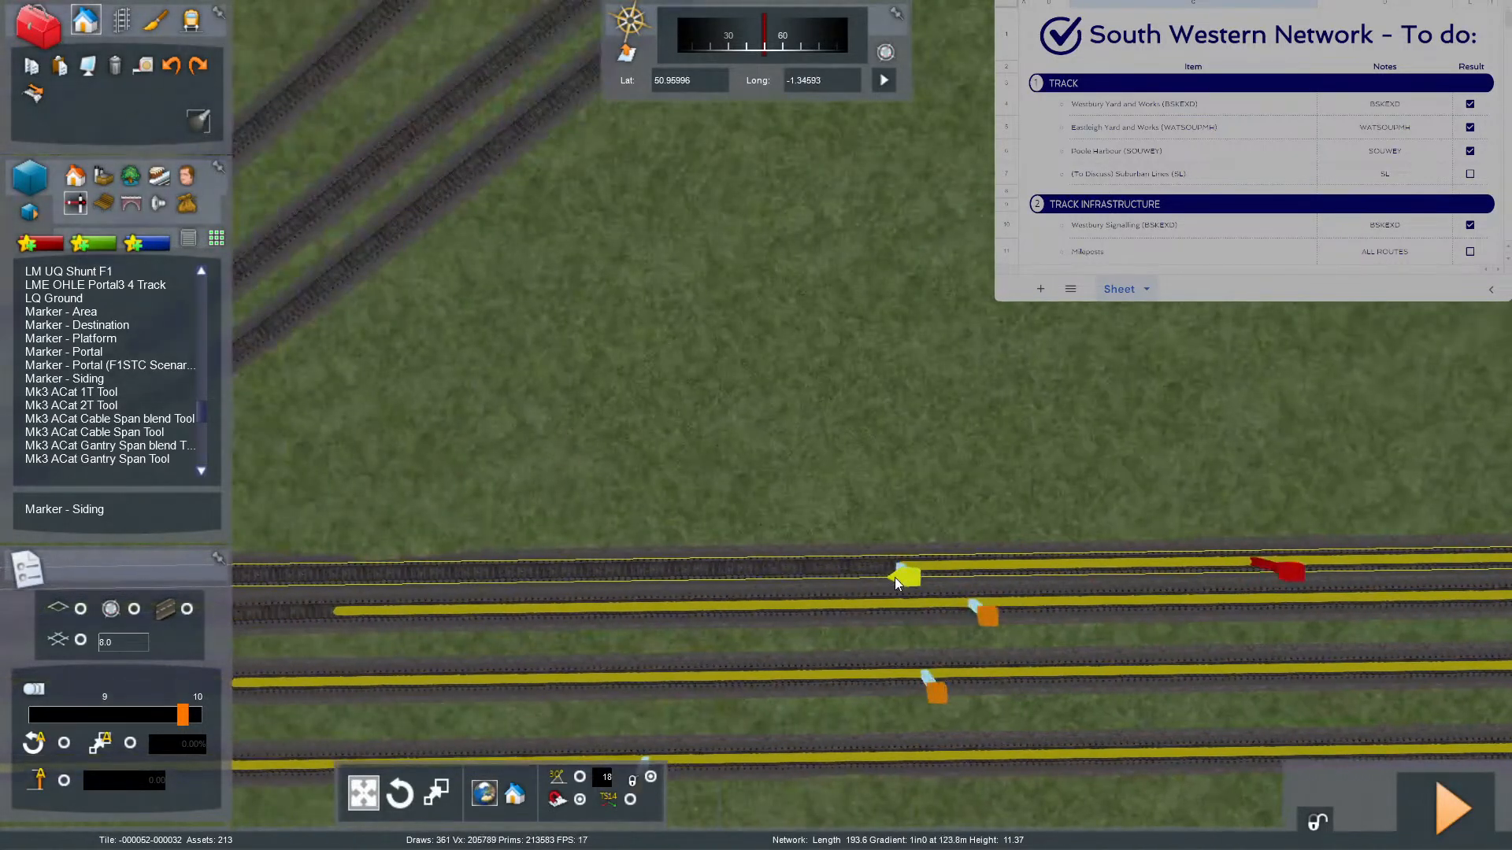
left_click_drag(899, 578, 452, 585)
key("Left")
key("F8")
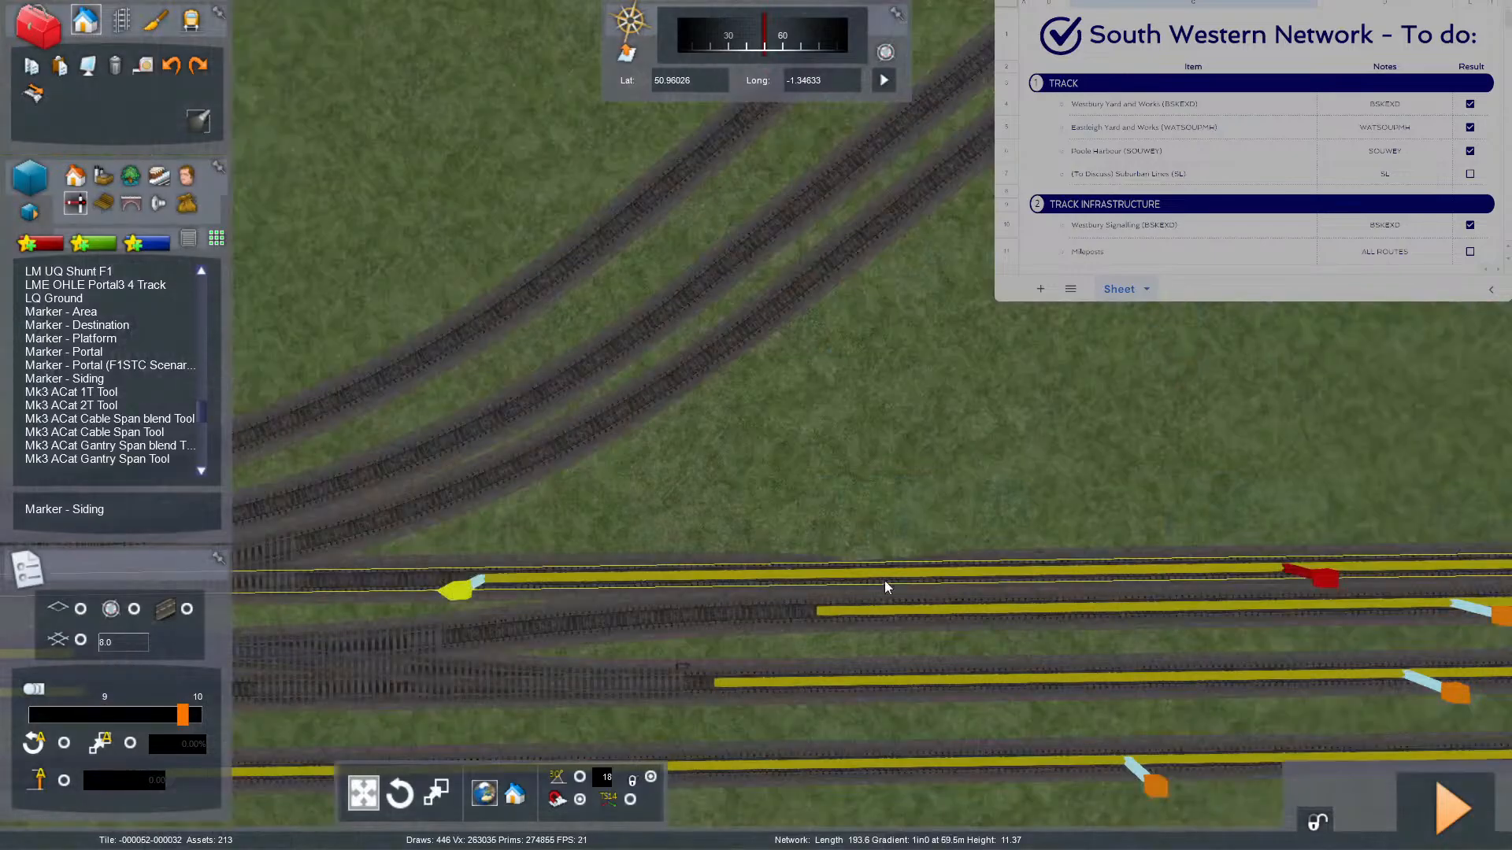
Enter "Eastleigh Works (GBRF) 10" in both name fields of the dead-end siding's marker.
left_click(1312, 578)
left_click(1361, 358)
type("Eastleigh Works (GBRF) 10")
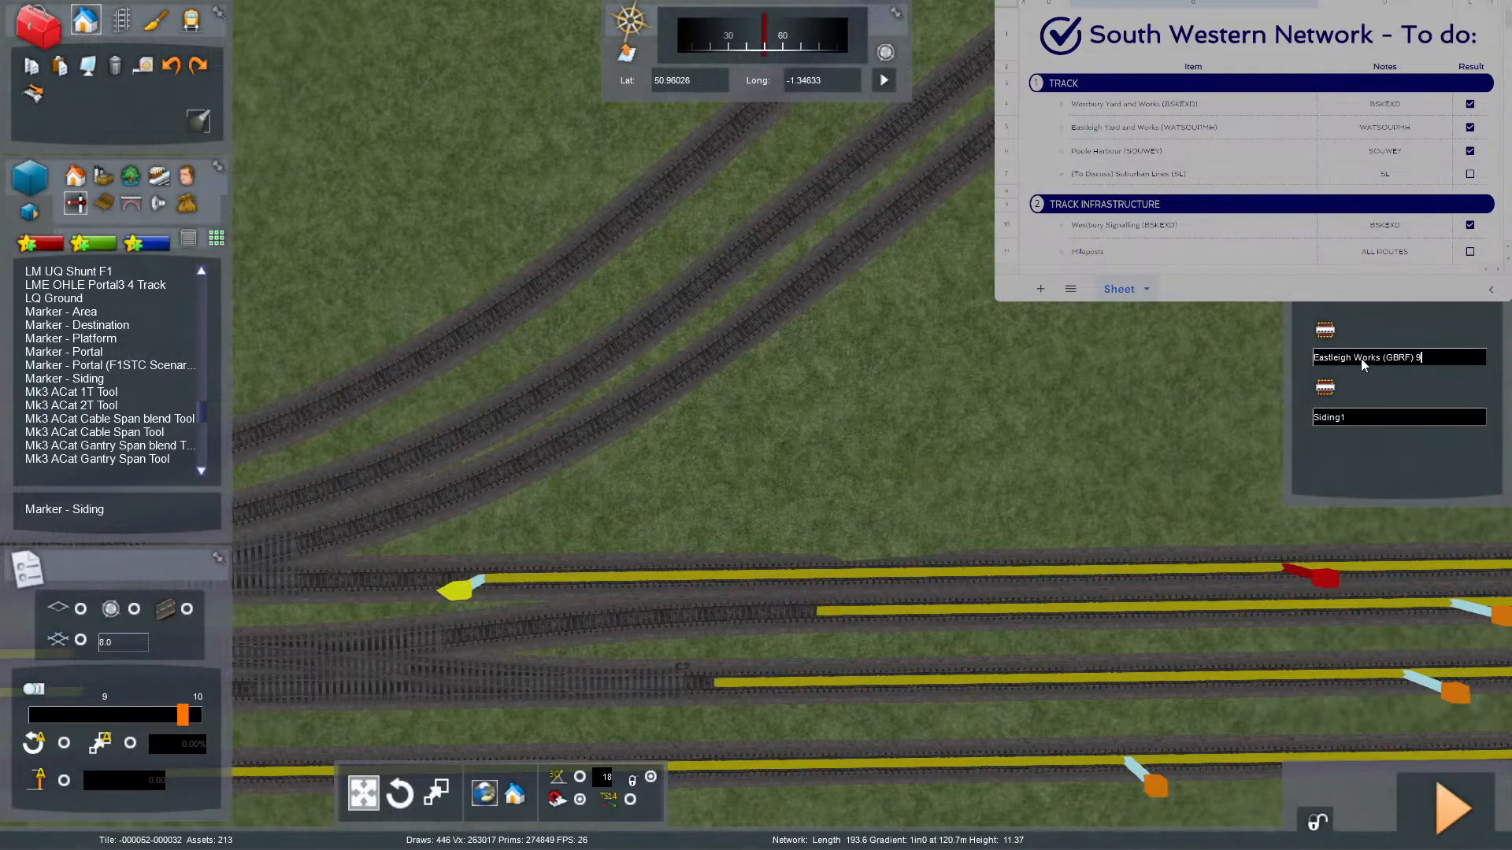
left_click(1361, 358)
key("ctrl+c")
left_click(1381, 417)
key("ctrl+v")
left_click(1105, 464)
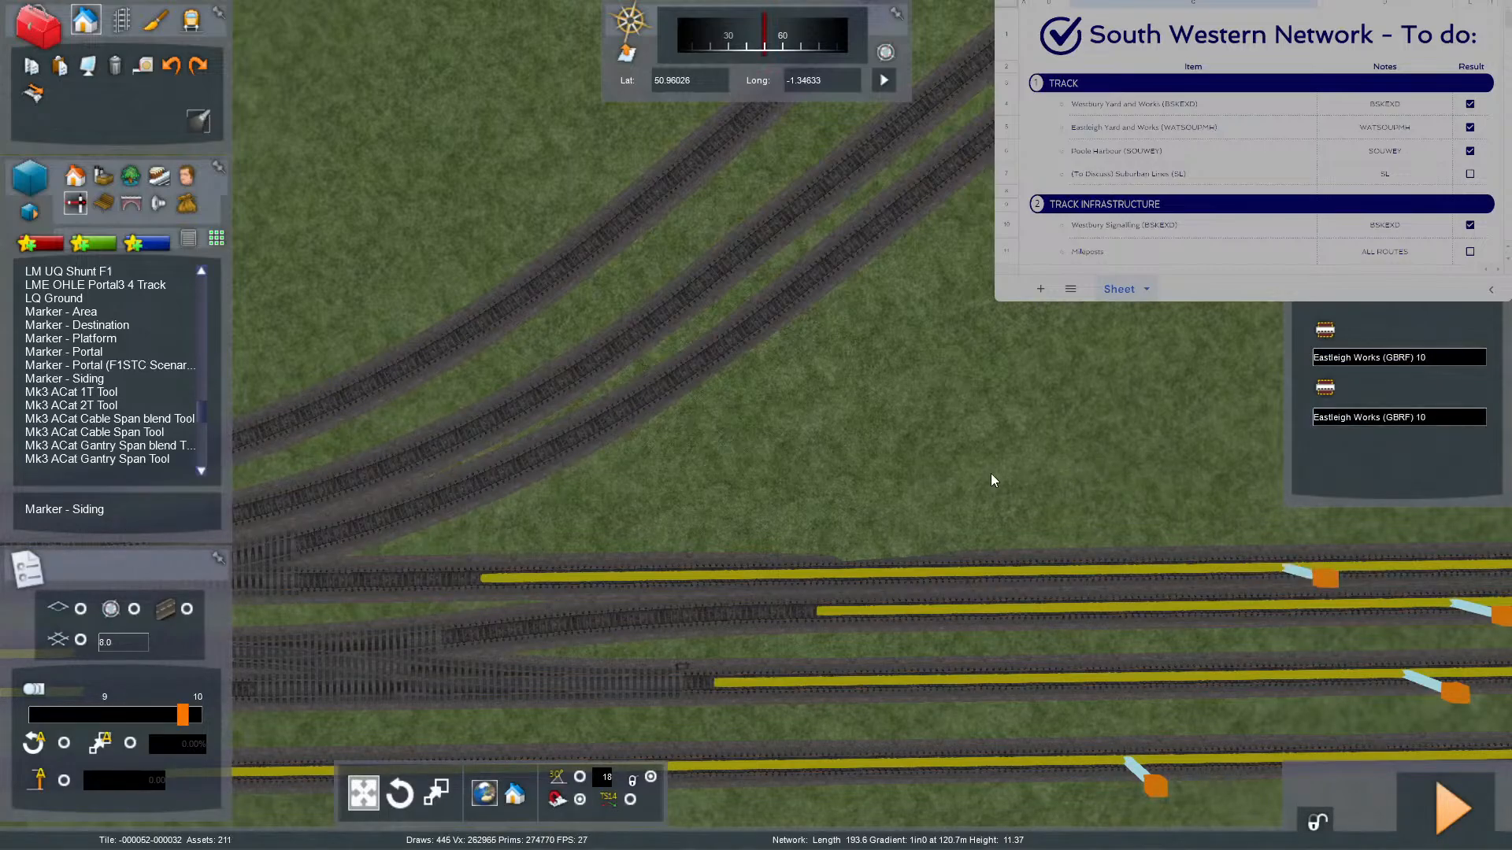
Examine the works yard's marked and unmarked tracks against the aerial overlay.
right_click_drag(991, 474, 795, 370)
key("Down")
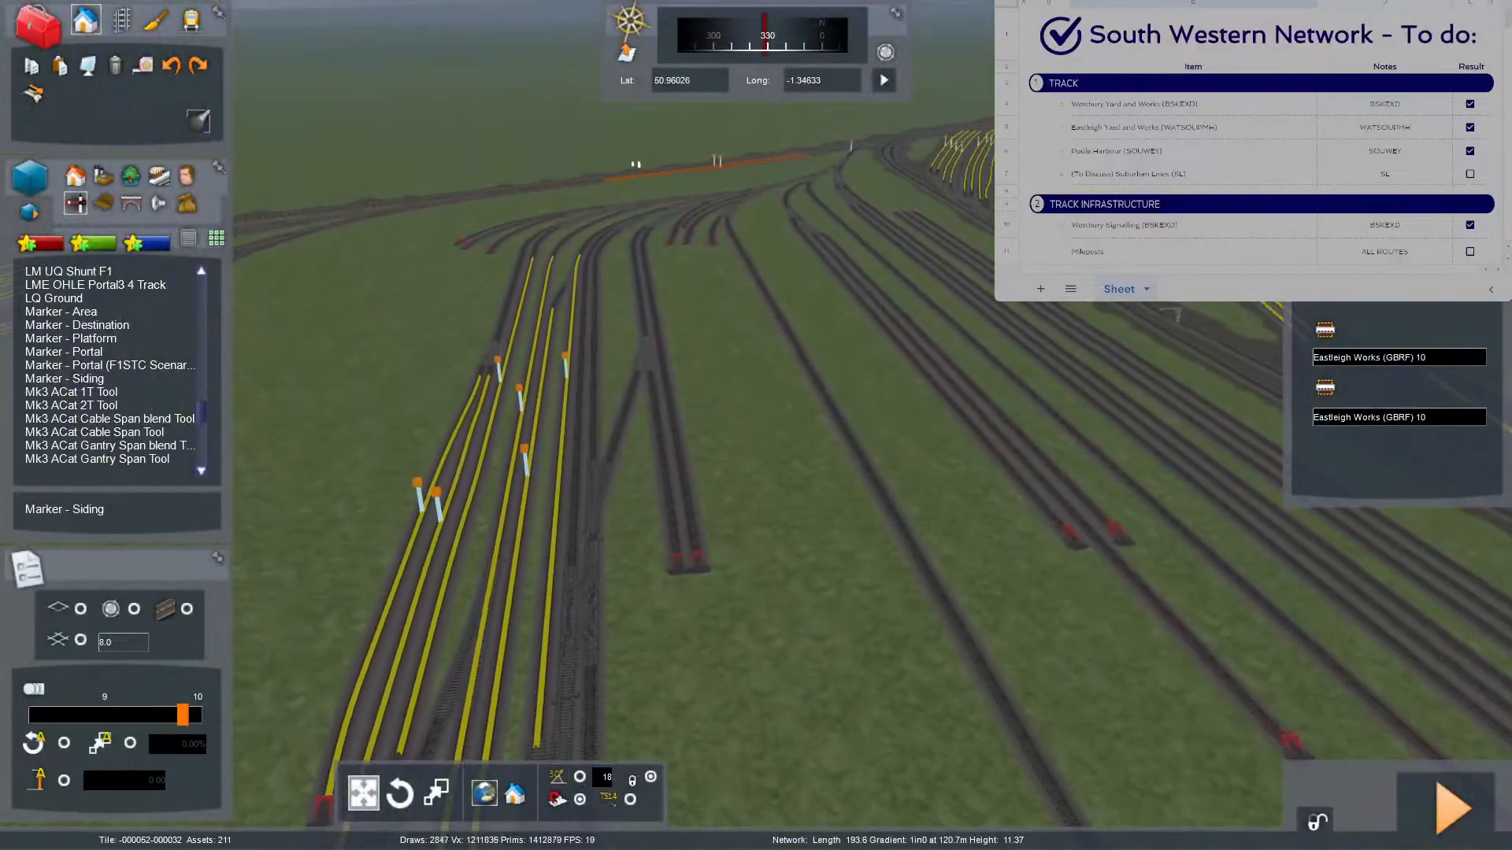
mouse_move(1062, 514)
right_mouse_down()
mouse_move(881, 476)
mouse_move(921, 512)
mouse_move(1063, 551)
mouse_move(1053, 503)
mouse_move(1035, 501)
right_mouse_up()
key("Left")
key("Up")
key("Up")
key("Down")
key("F8")
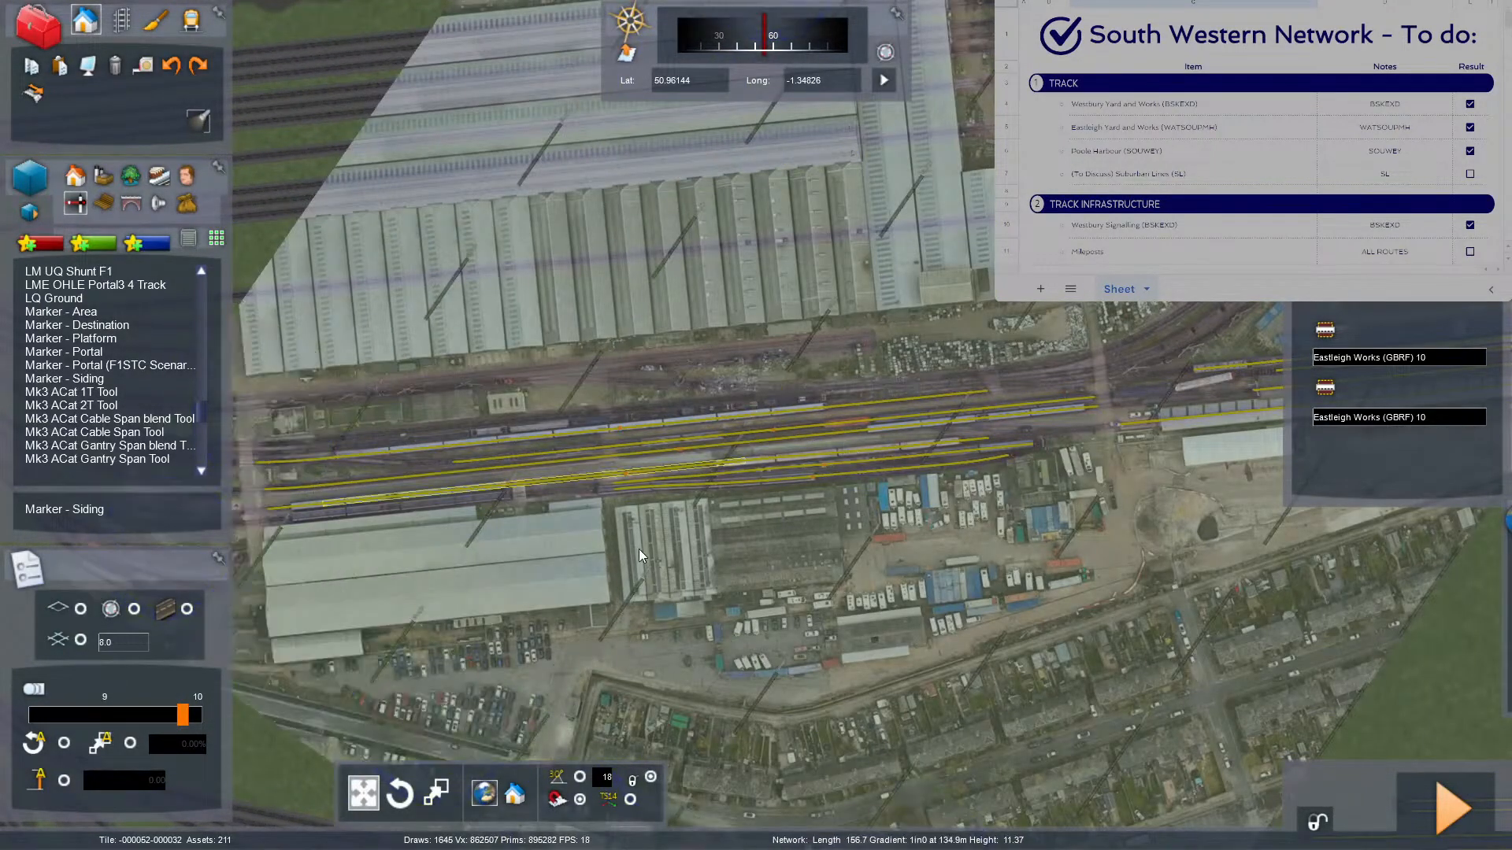
key("F8")
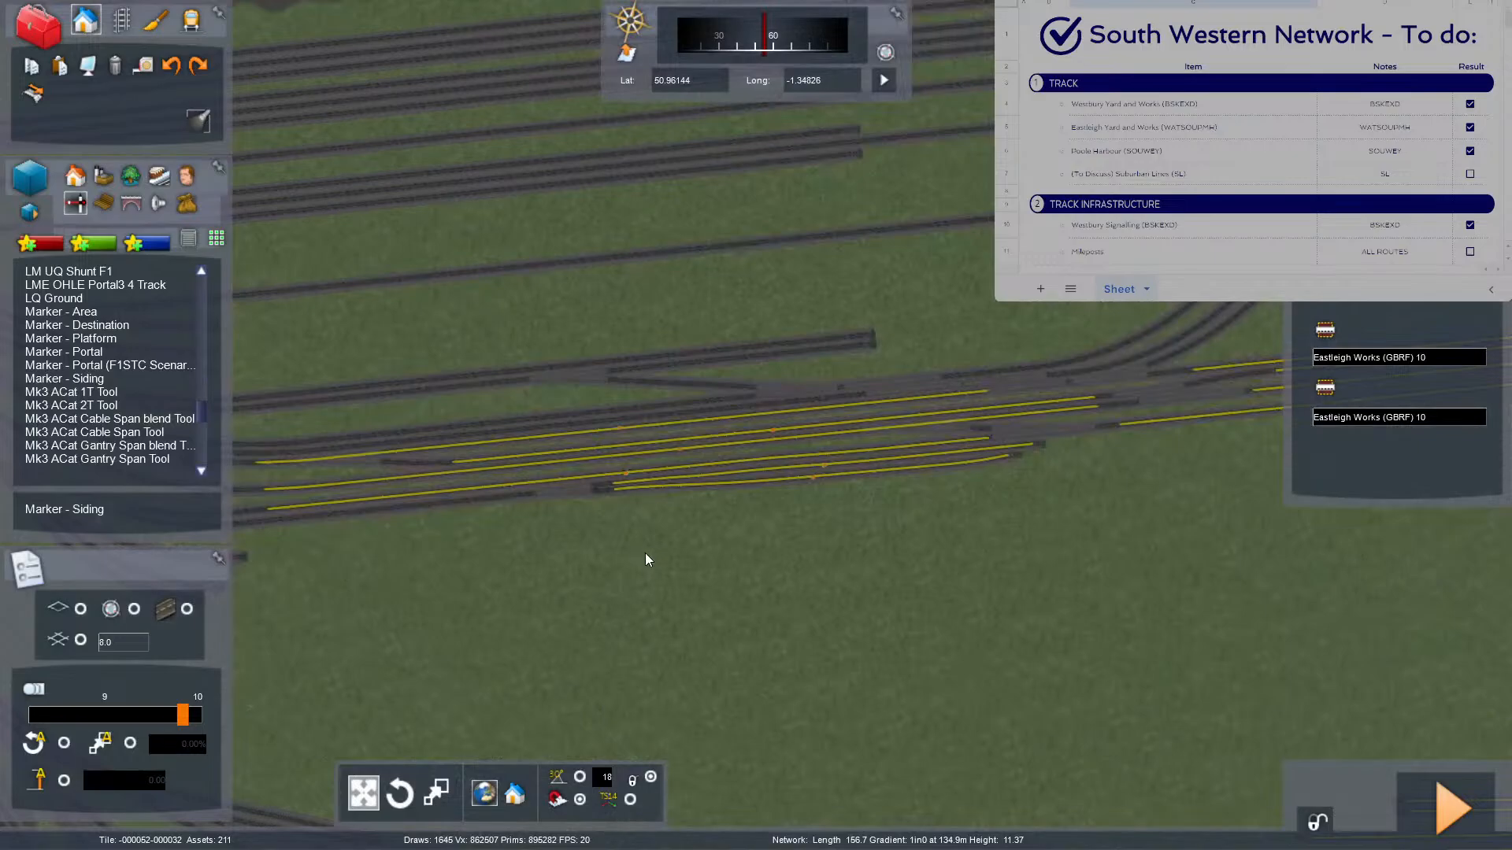
key("Up")
right_click_drag(645, 553, 614, 550)
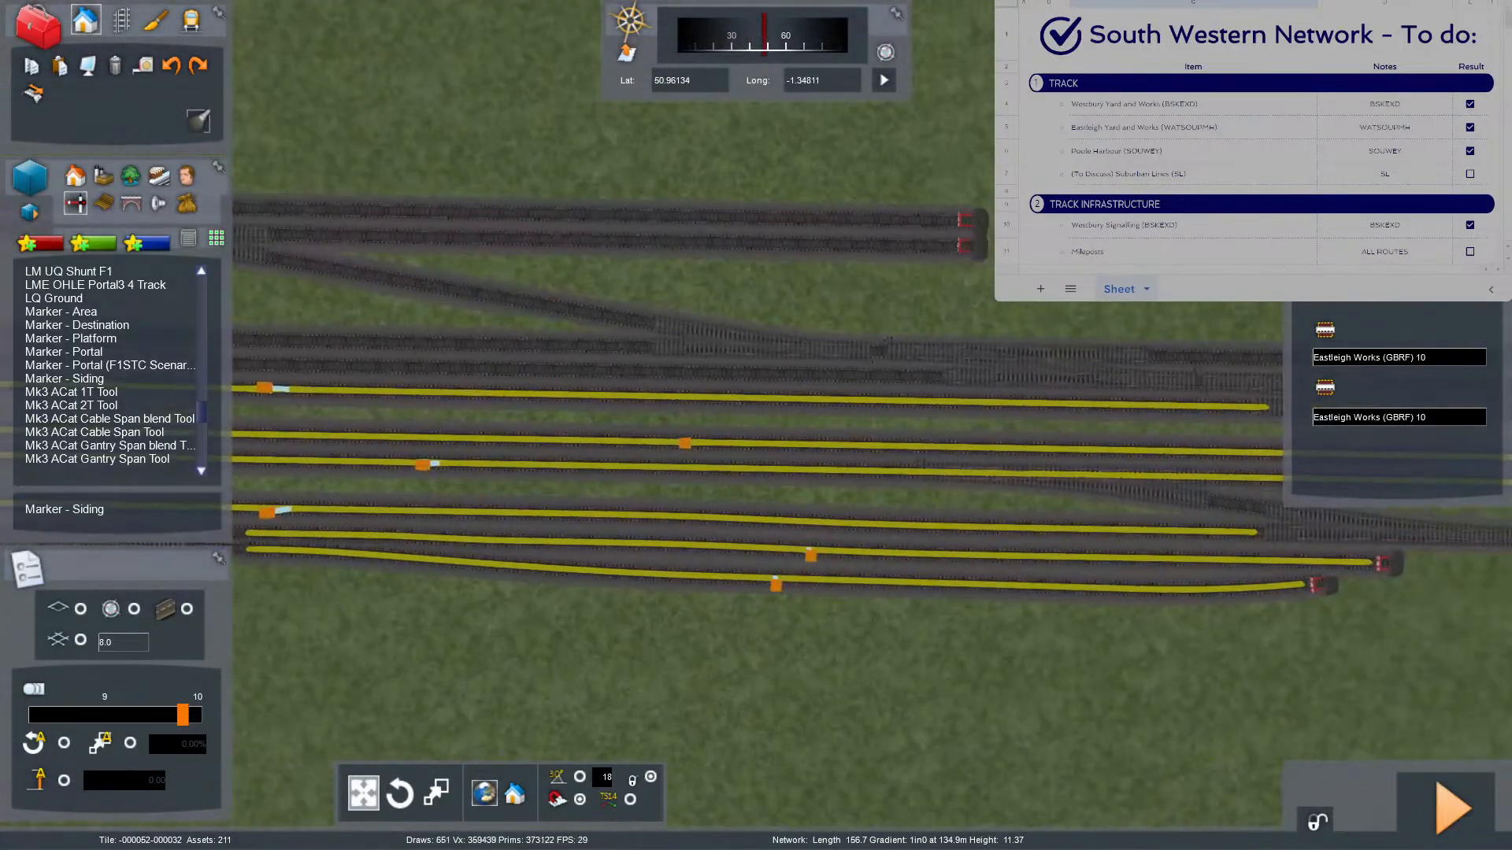
key("Left")
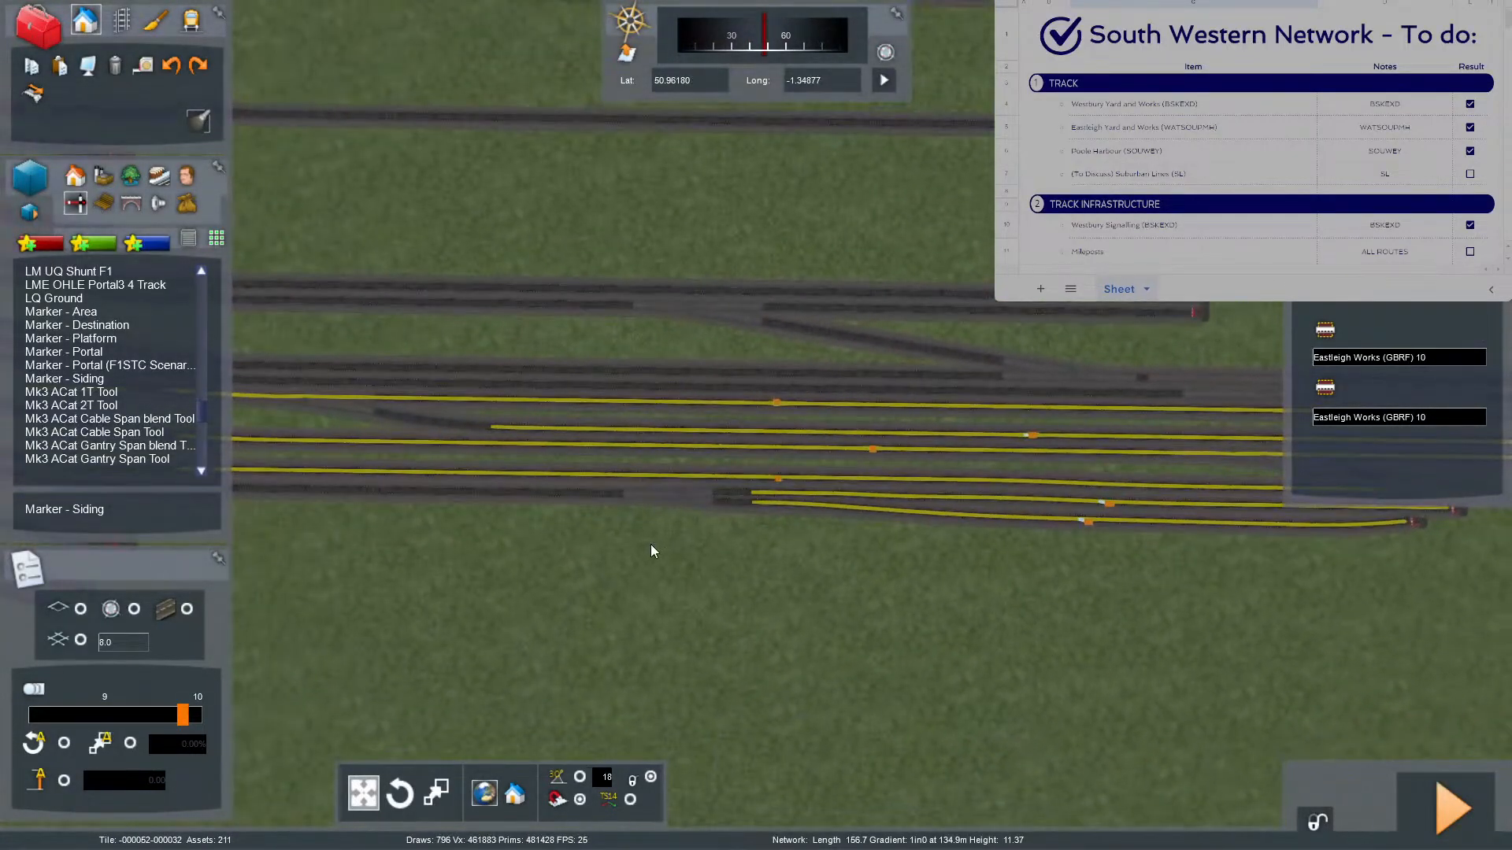
scroll(667, 458, "down", 2)
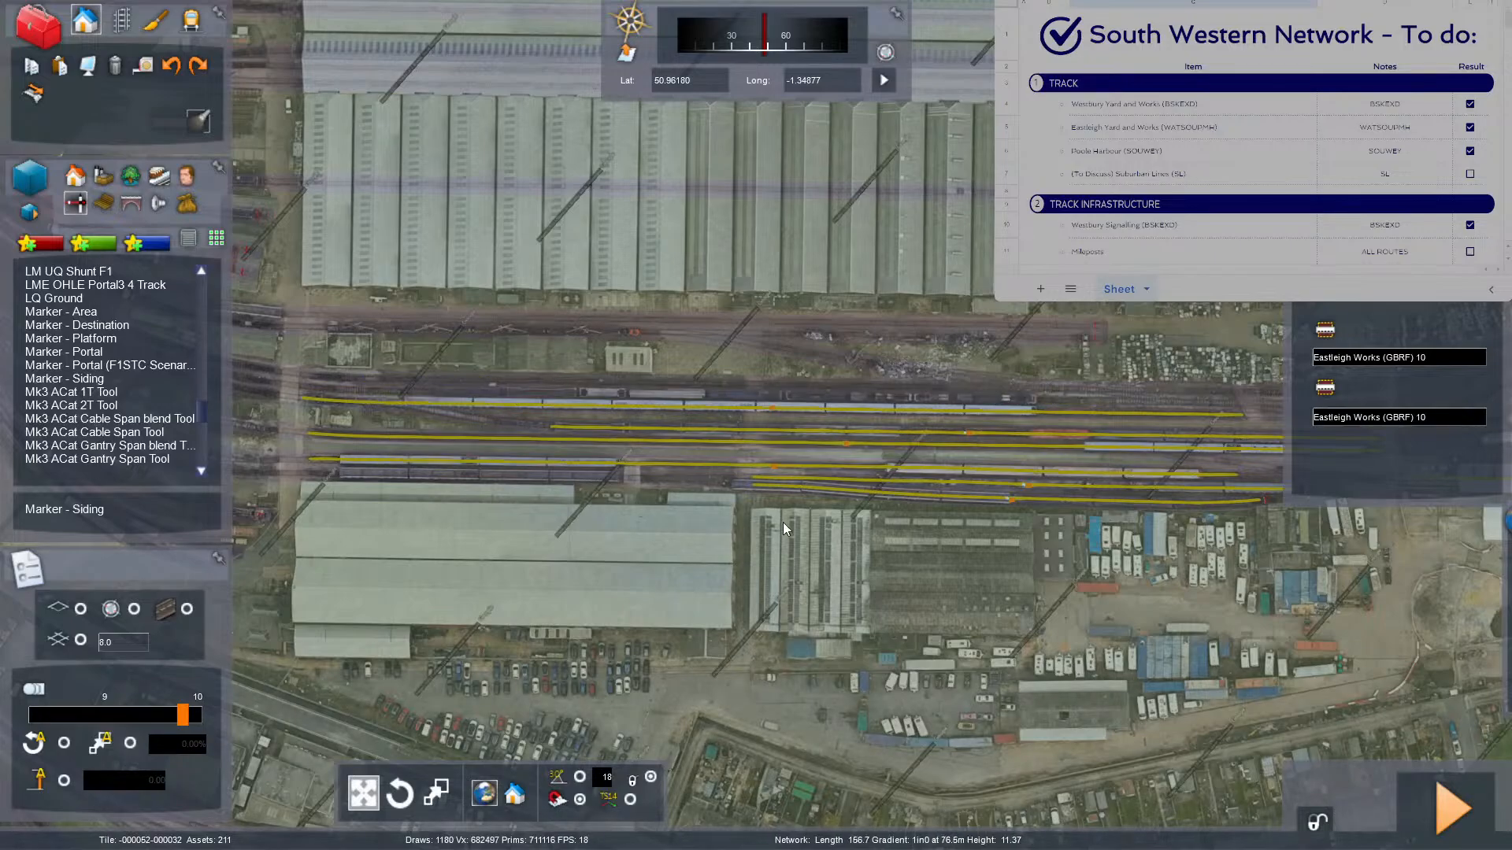
key("F8")
scroll(782, 523, "up", 3)
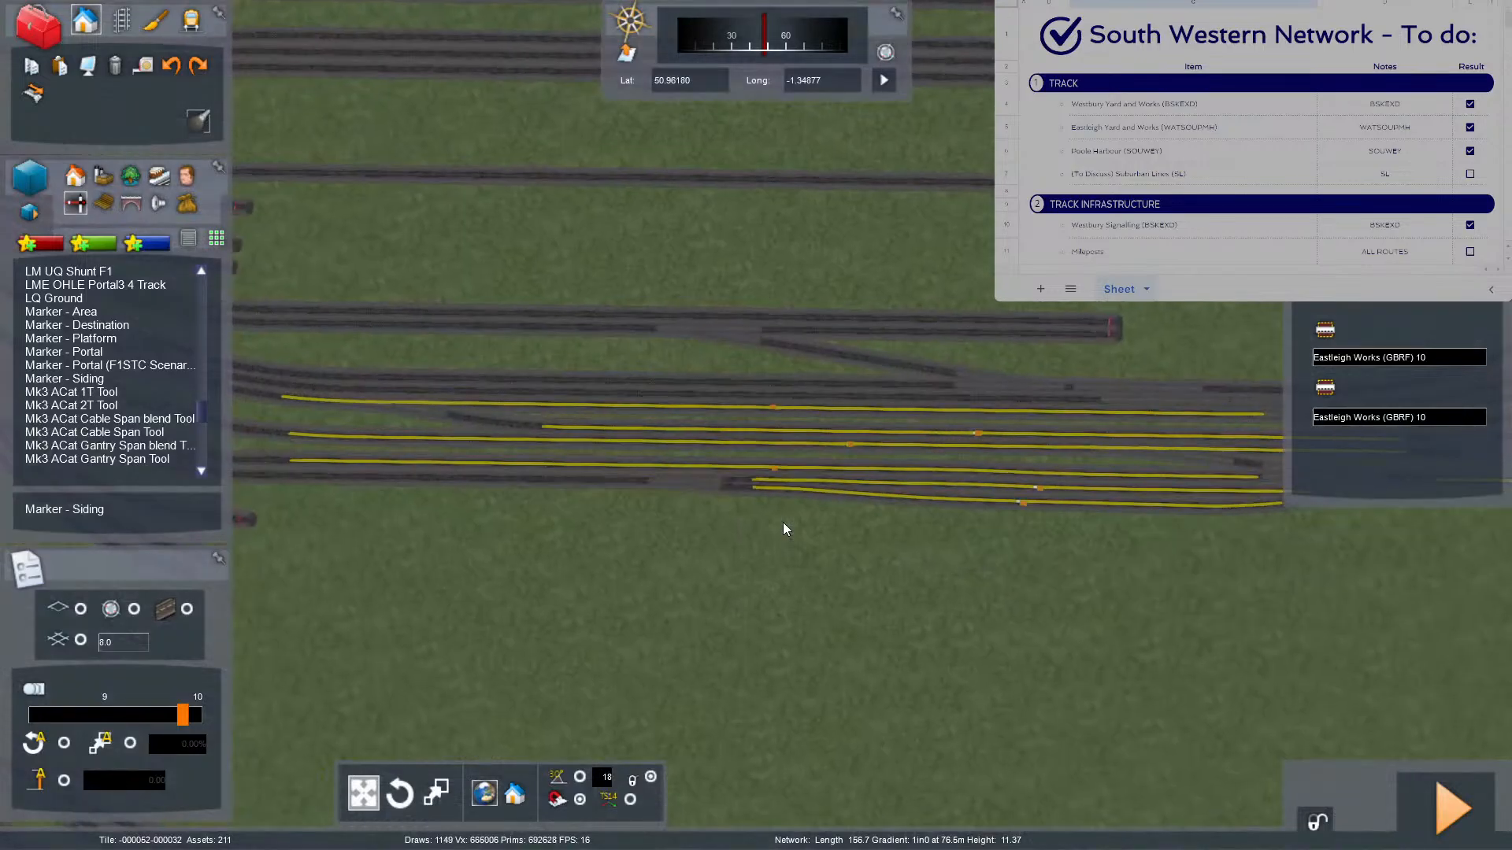
Place a siding marker on the track above Eastleigh Works (GBRF) 9 and stretch one end to the path crossing, guided by the aerial overlay.
key("Right")
mouse_move(779, 521)
right_mouse_down()
mouse_move(803, 521)
mouse_move(779, 520)
right_mouse_up()
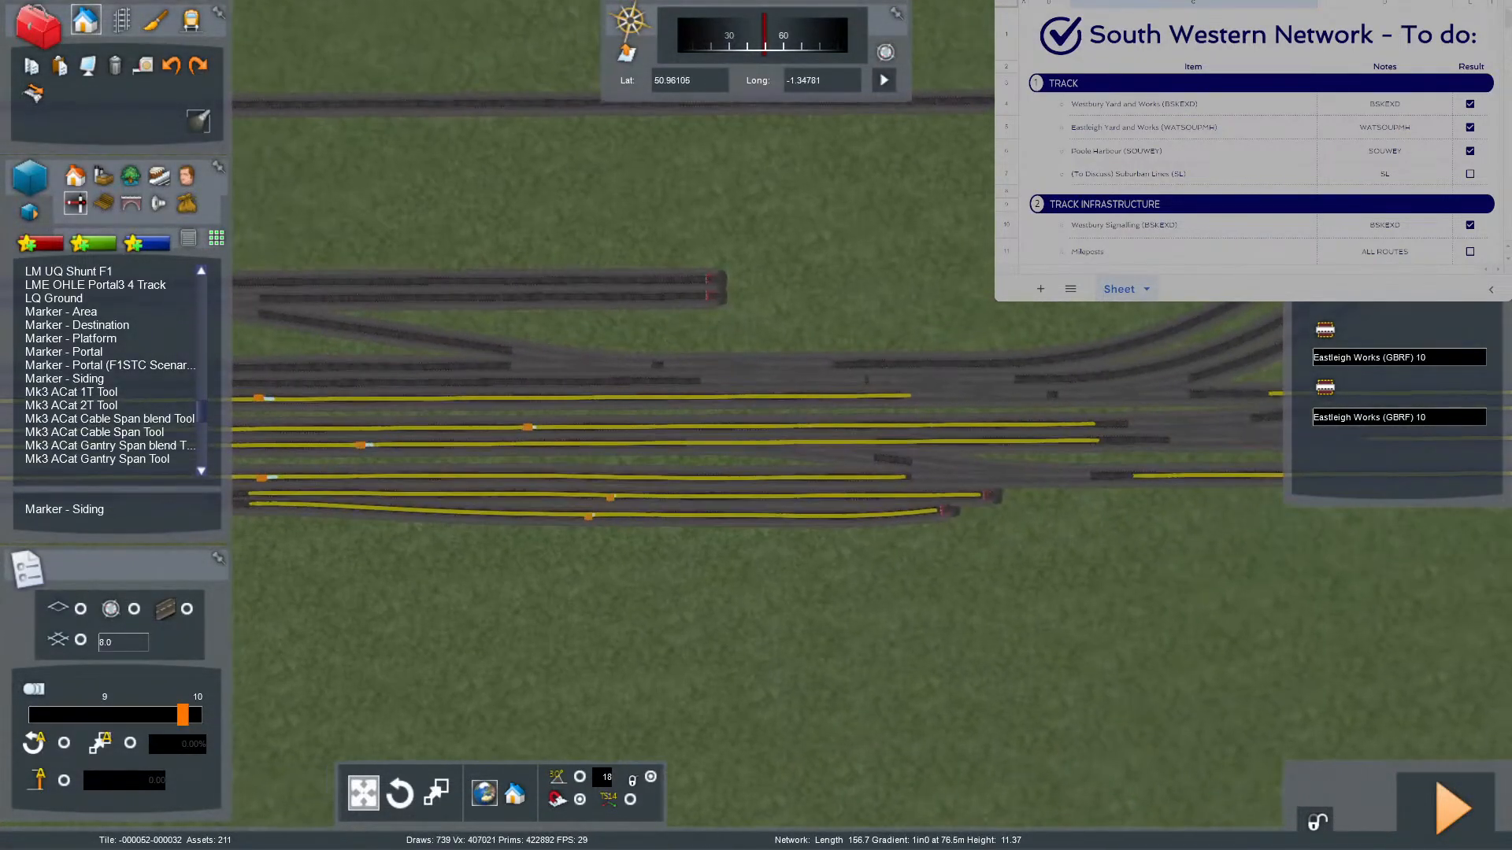
scroll(779, 521, "up", 2)
scroll(779, 521, "up", 4)
key("Up")
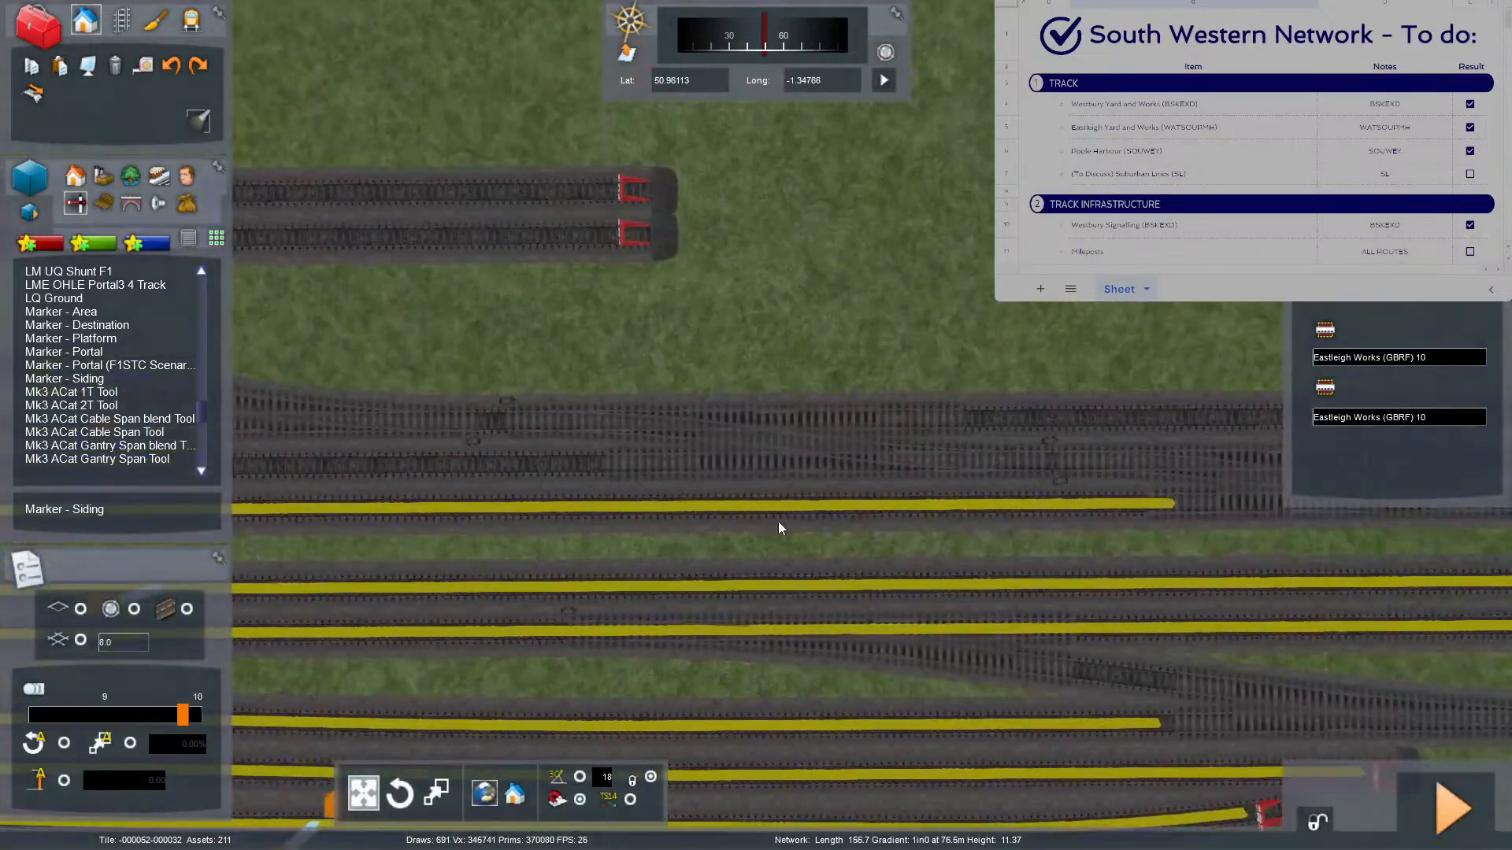
left_click(374, 487)
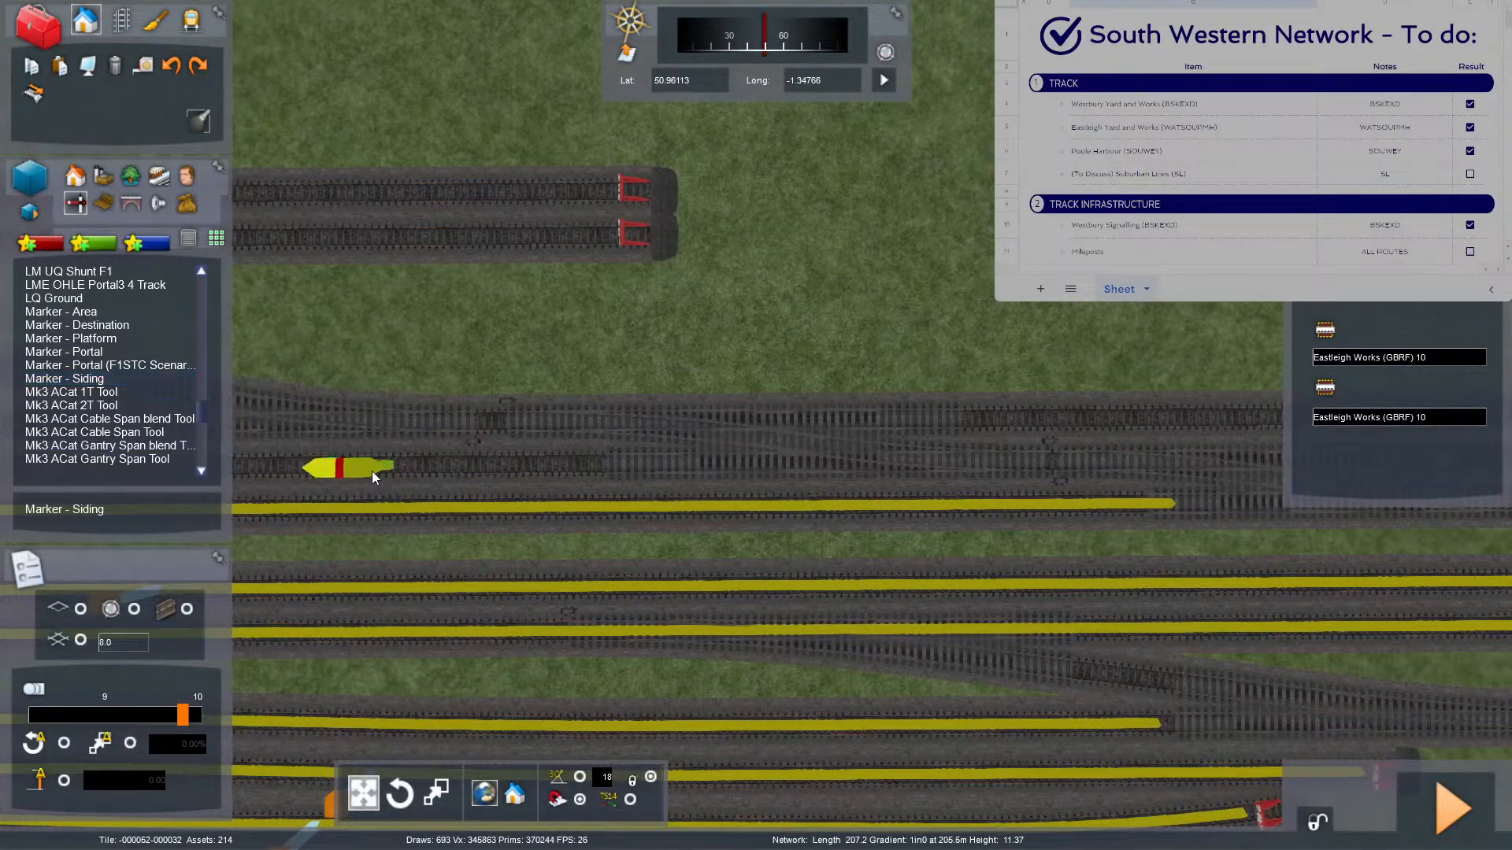
mouse_move(371, 471)
left_mouse_down()
mouse_move(851, 484)
mouse_move(896, 479)
mouse_move(950, 438)
mouse_move(951, 457)
mouse_move(966, 441)
mouse_move(964, 471)
left_mouse_up()
key("F8")
key("Right")
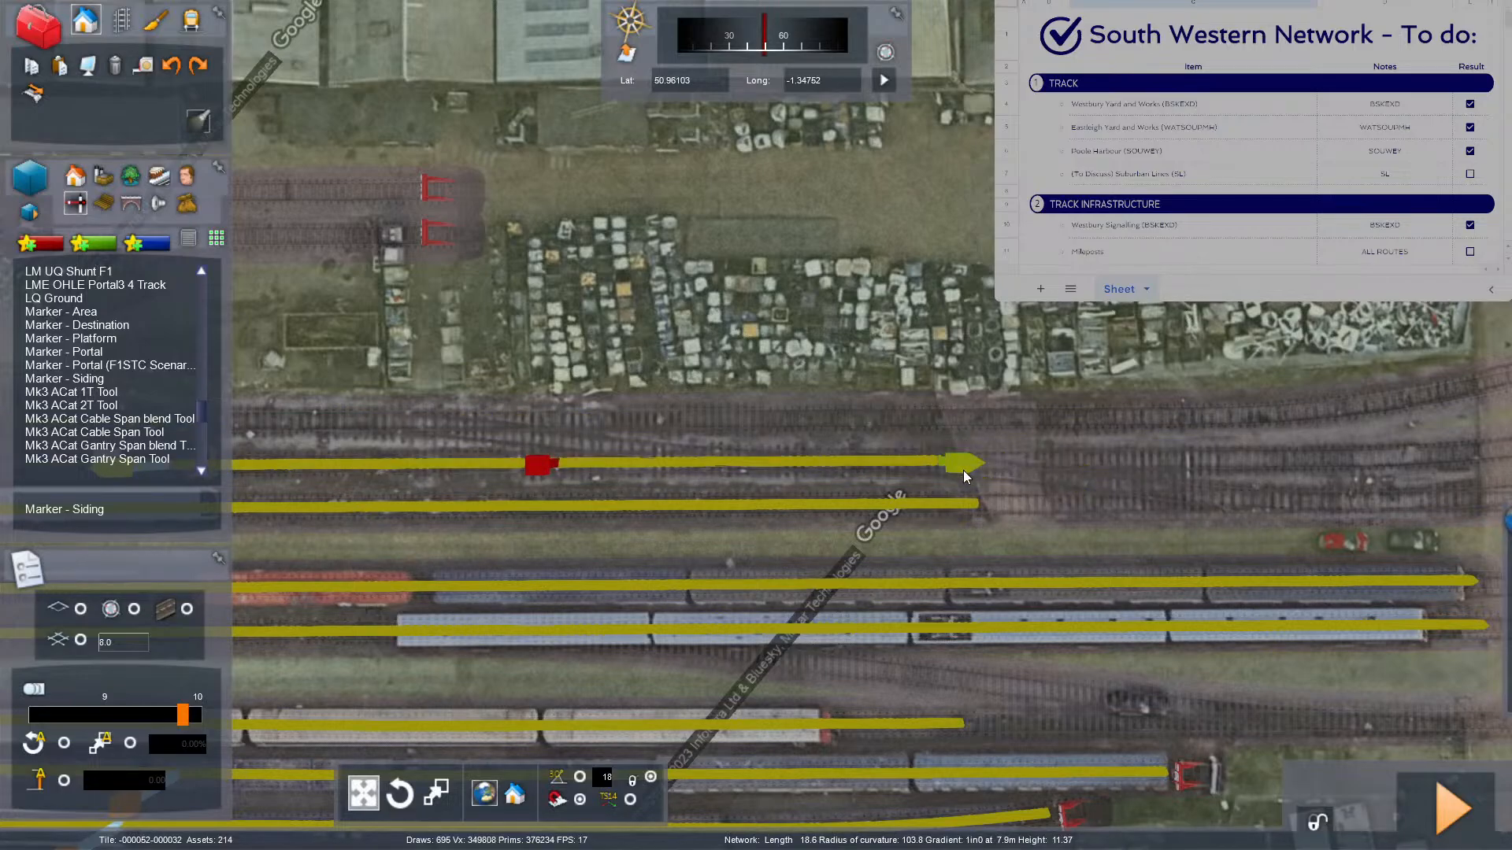
left_click(963, 470)
scroll(948, 474, "up", 5)
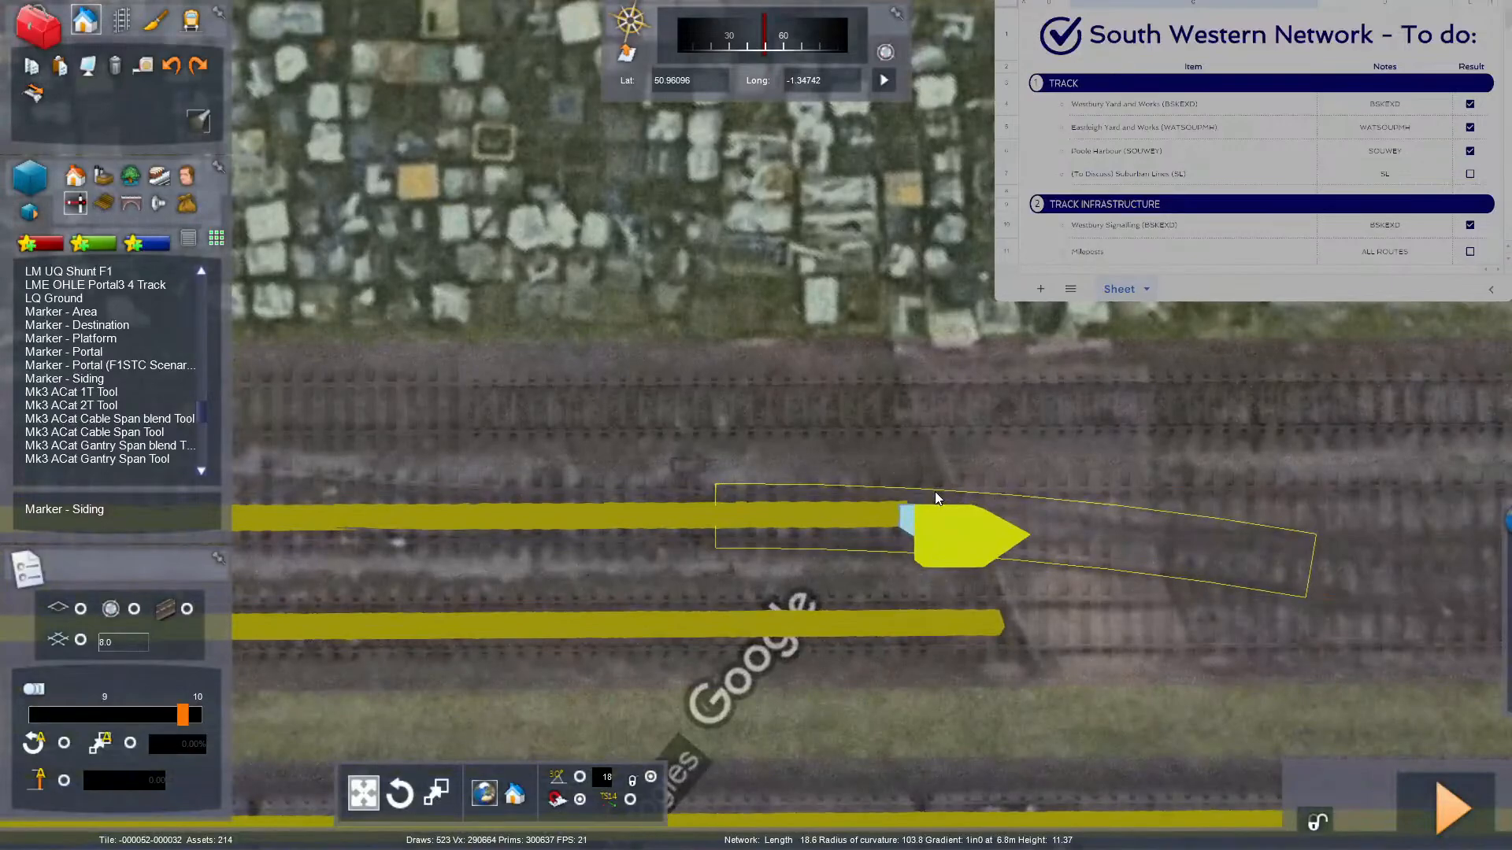
scroll(934, 497, "down", 3)
Stretch the other end of the marker above Eastleigh Works (GBRF) 9 to the road crossing at the opposite end of the yard.
key("Left")
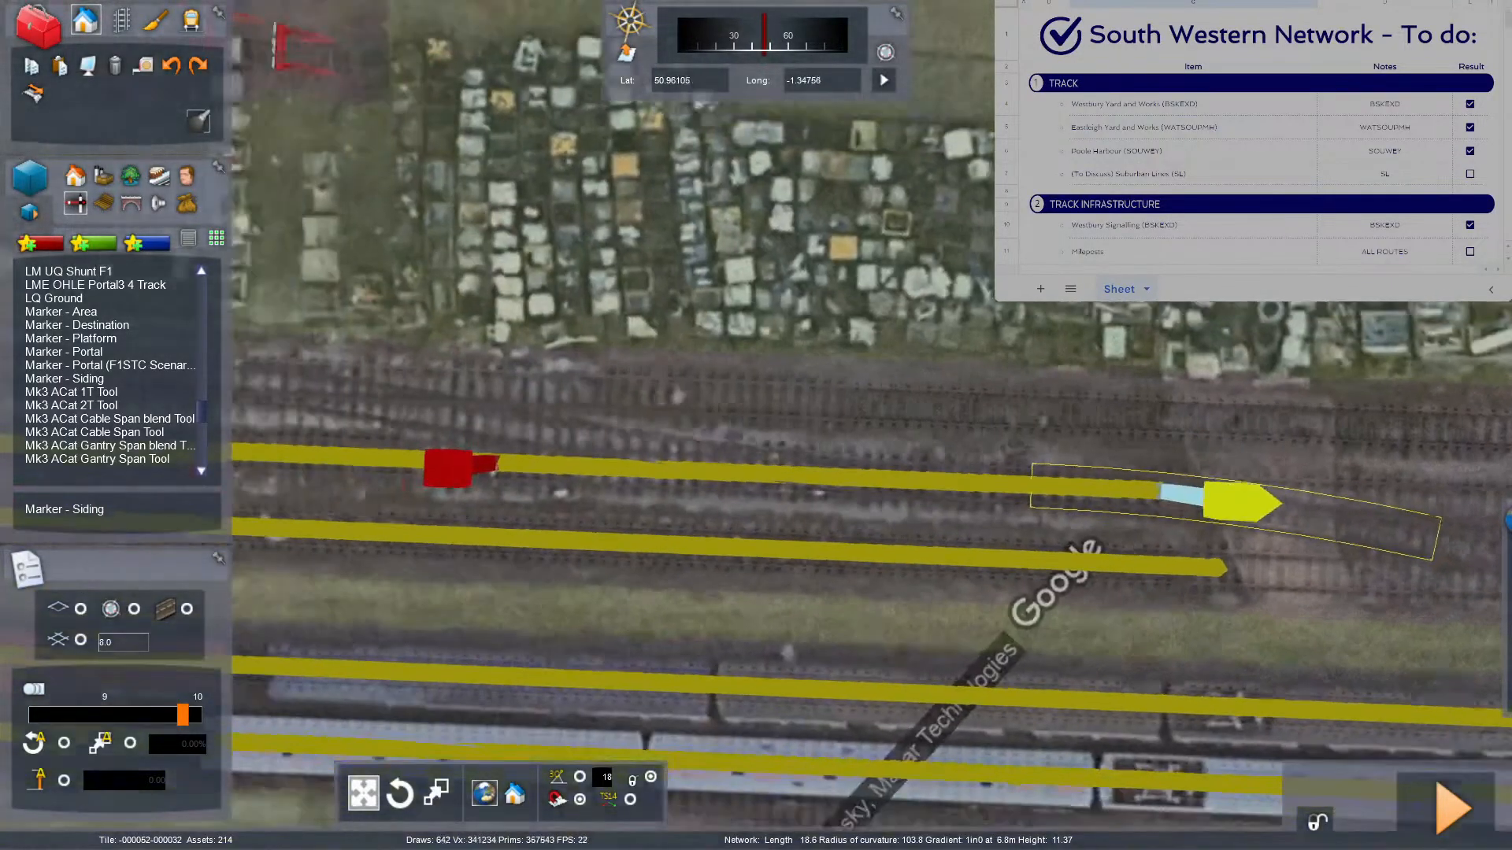
scroll(942, 478, "down", 10)
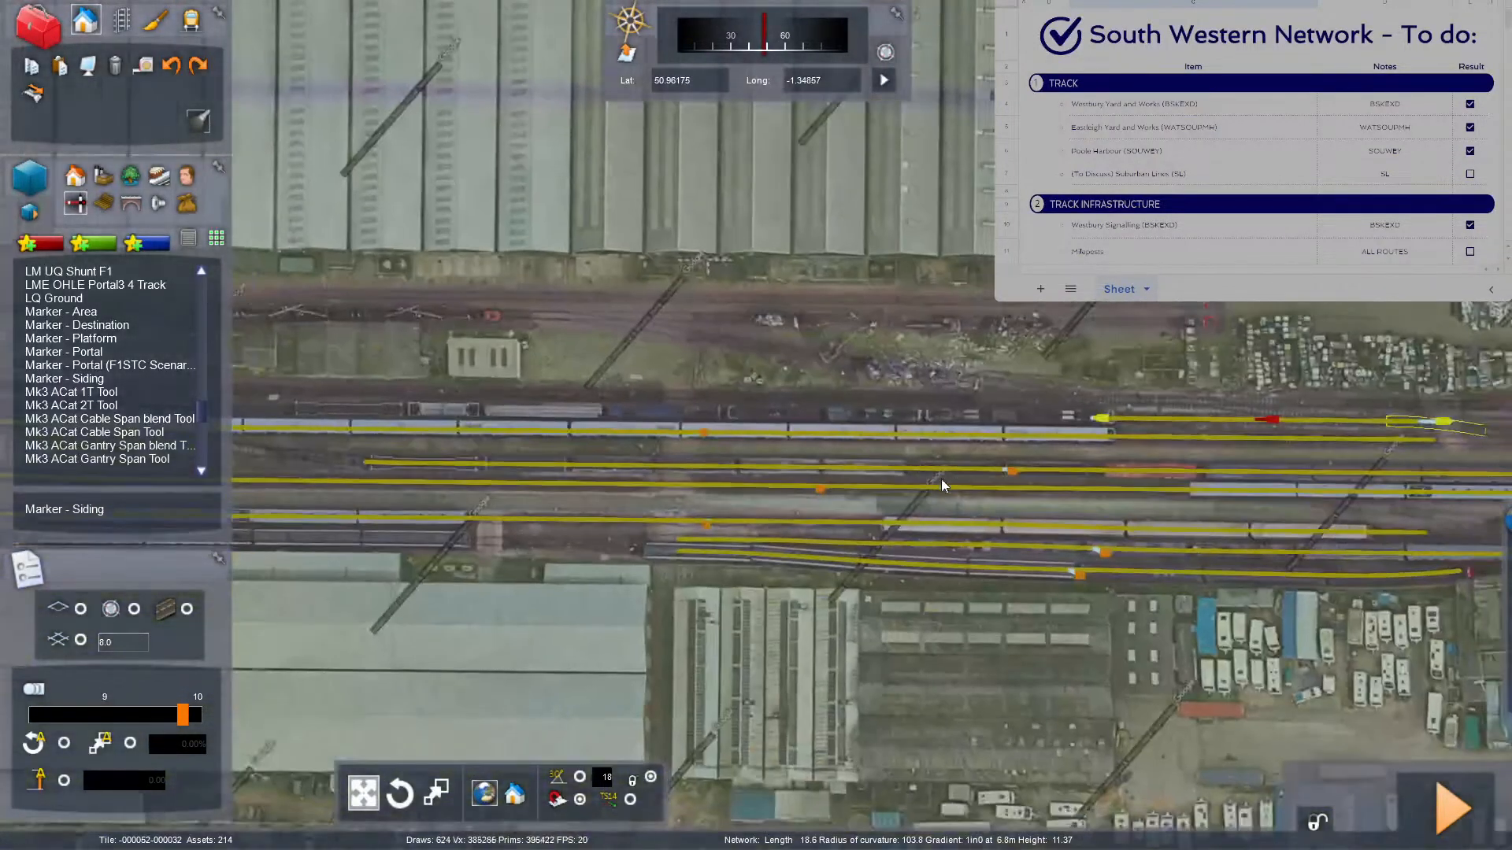
key("Left")
left_click_drag(1098, 418, 647, 399)
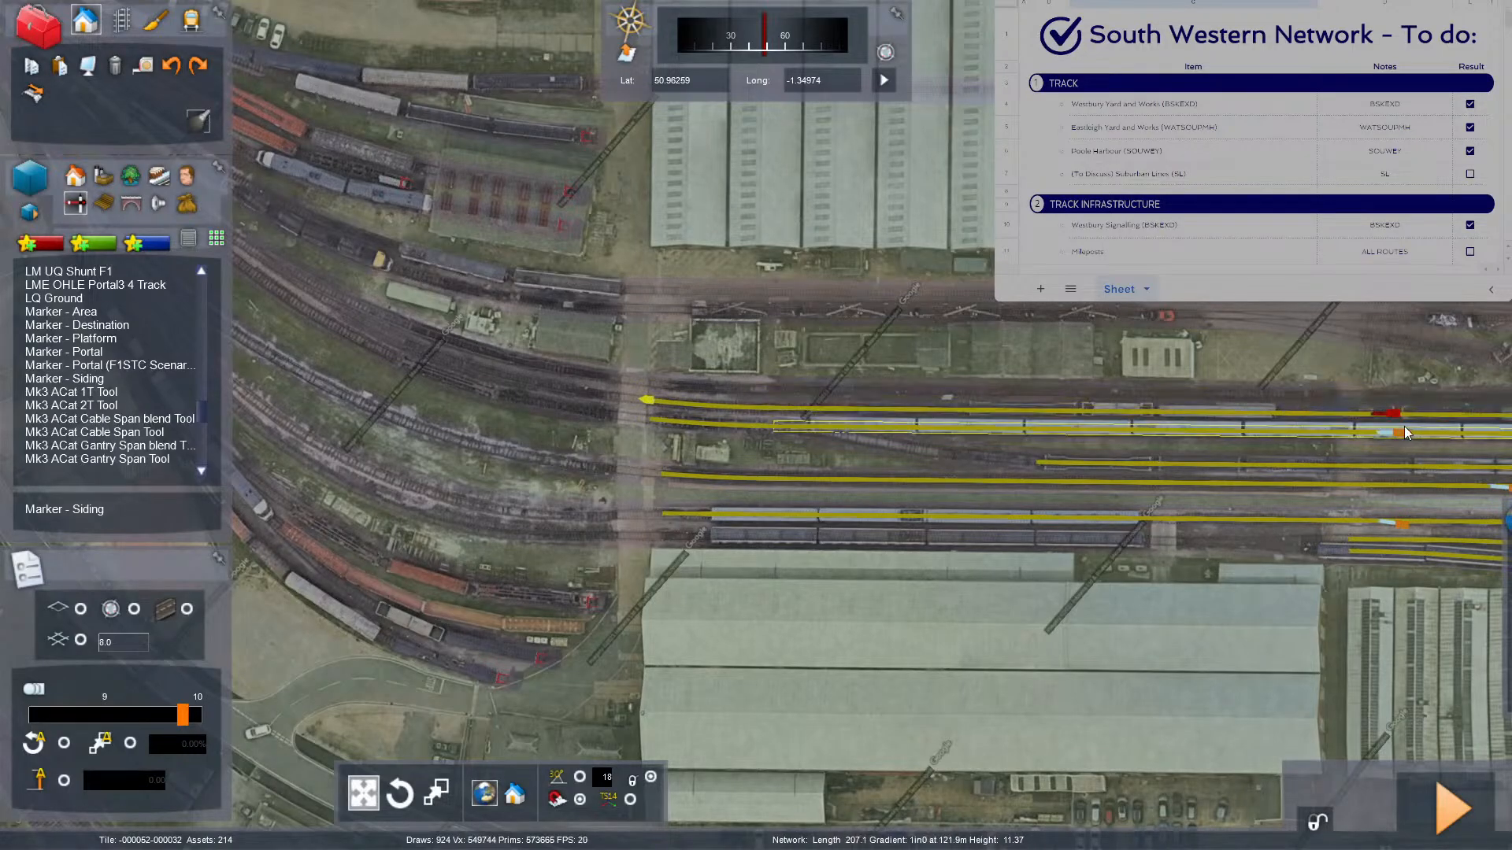
Enter "Eastleigh Works (GBRF) 11" in both name fields of the siding marker above siding 9.
left_click(1384, 414)
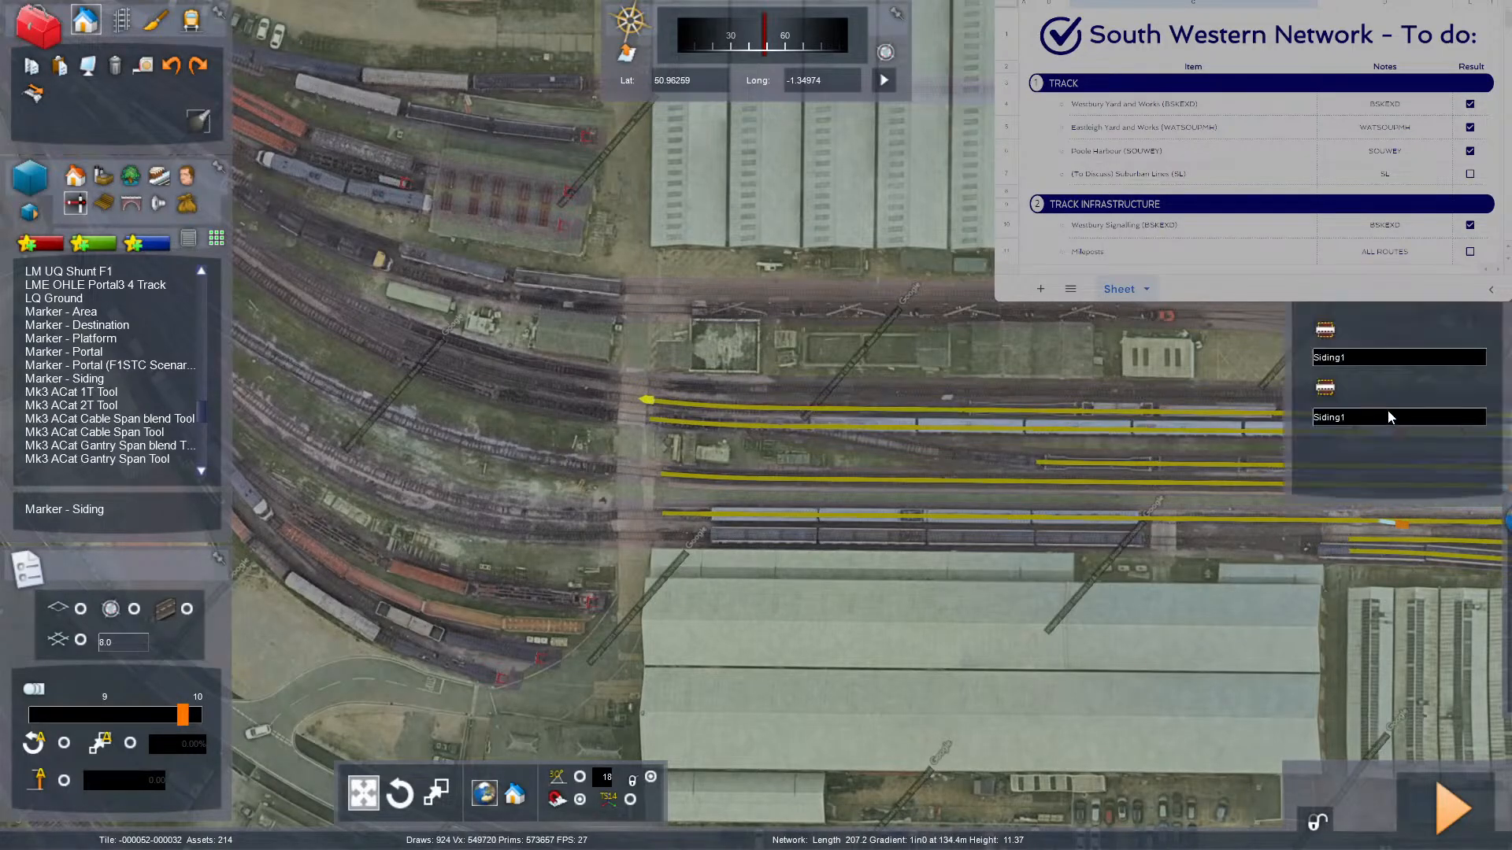
left_click(1369, 362)
key("ctrl+a")
type("Eastleigh Works (GBRF) 10")
left_click(1361, 411)
type("Eastleigh Works (GBRF) 11")
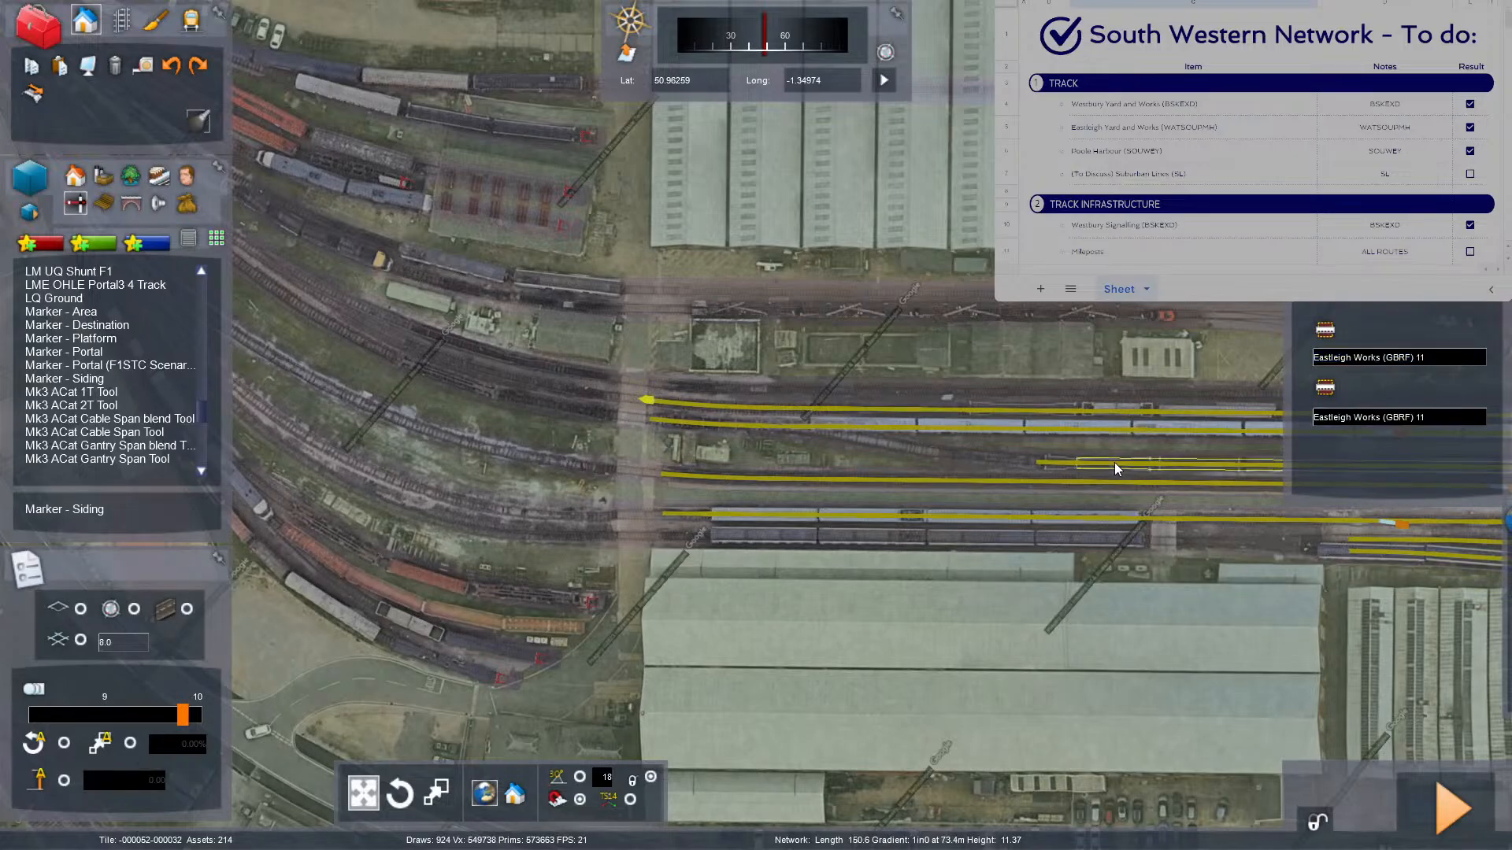
Place a siding marker on the unmarked track above Eastleigh Works (GBRF) 11 and stretch one end to the path crossing.
right_click_drag(1114, 462, 1120, 480)
scroll(1114, 462, "up", 4)
scroll(473, 408, "up", 4)
key("Left")
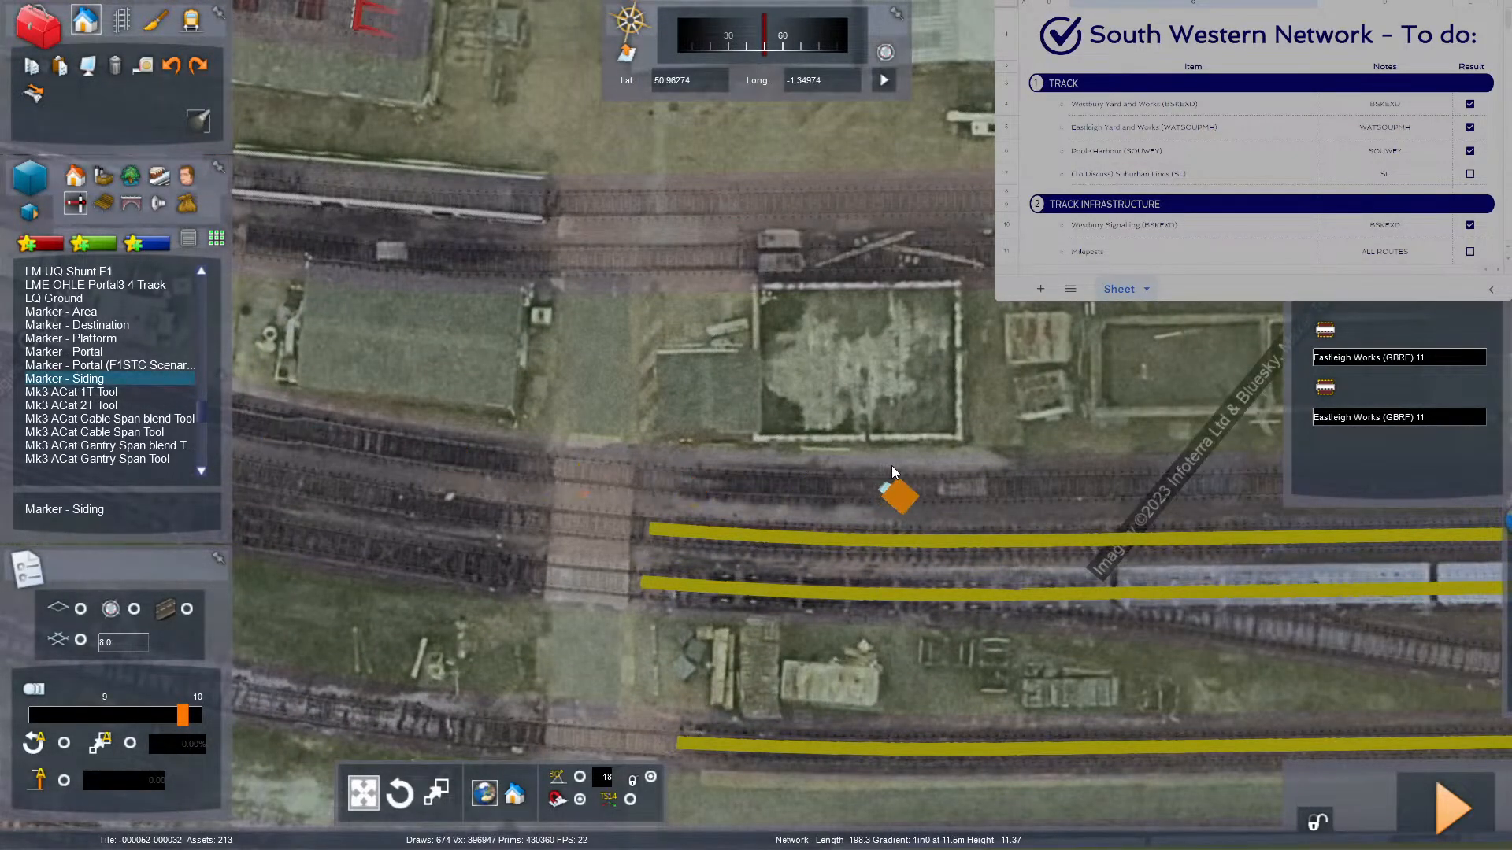
left_click(888, 497)
left_click_drag(880, 507, 651, 500)
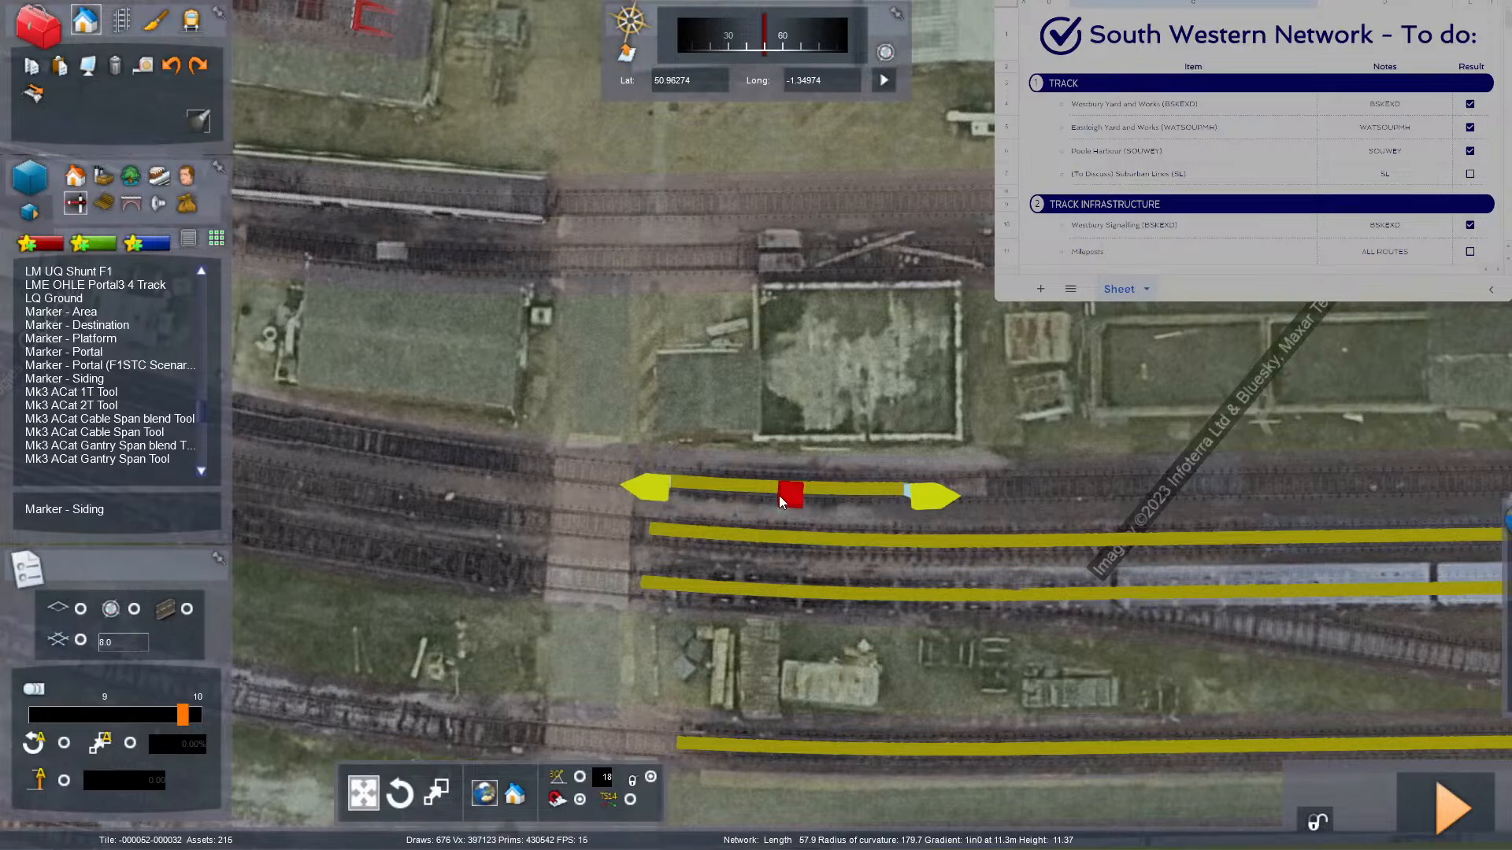
Stretch the other end of the marker above Eastleigh Works (GBRF) 11 to just before the road crossing at the yard's far end.
key("Right")
mouse_move(930, 499)
left_mouse_down()
mouse_move(1211, 454)
mouse_move(1275, 422)
left_mouse_up()
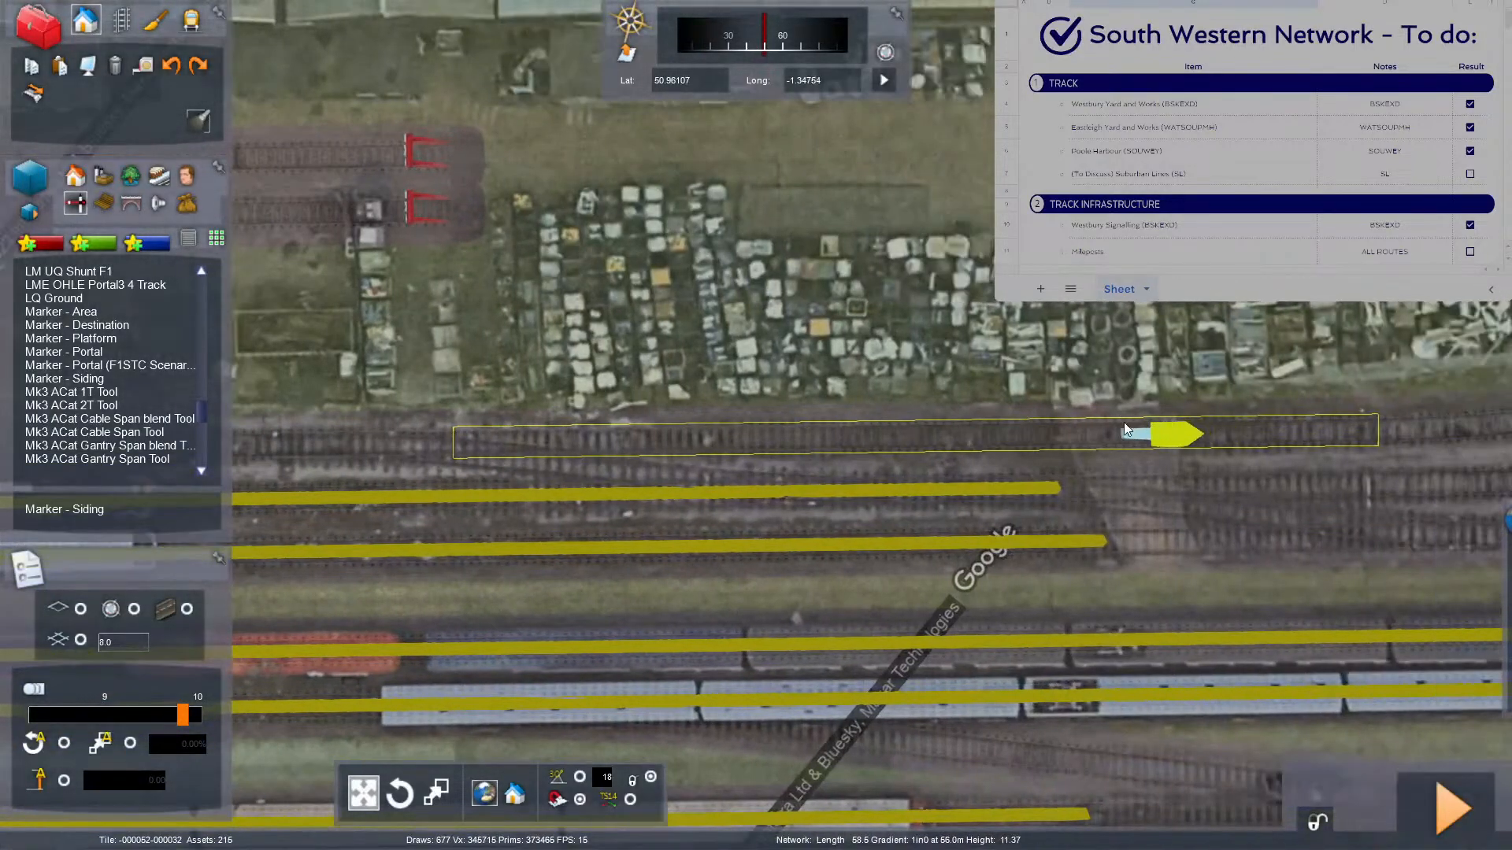
left_click(1093, 423)
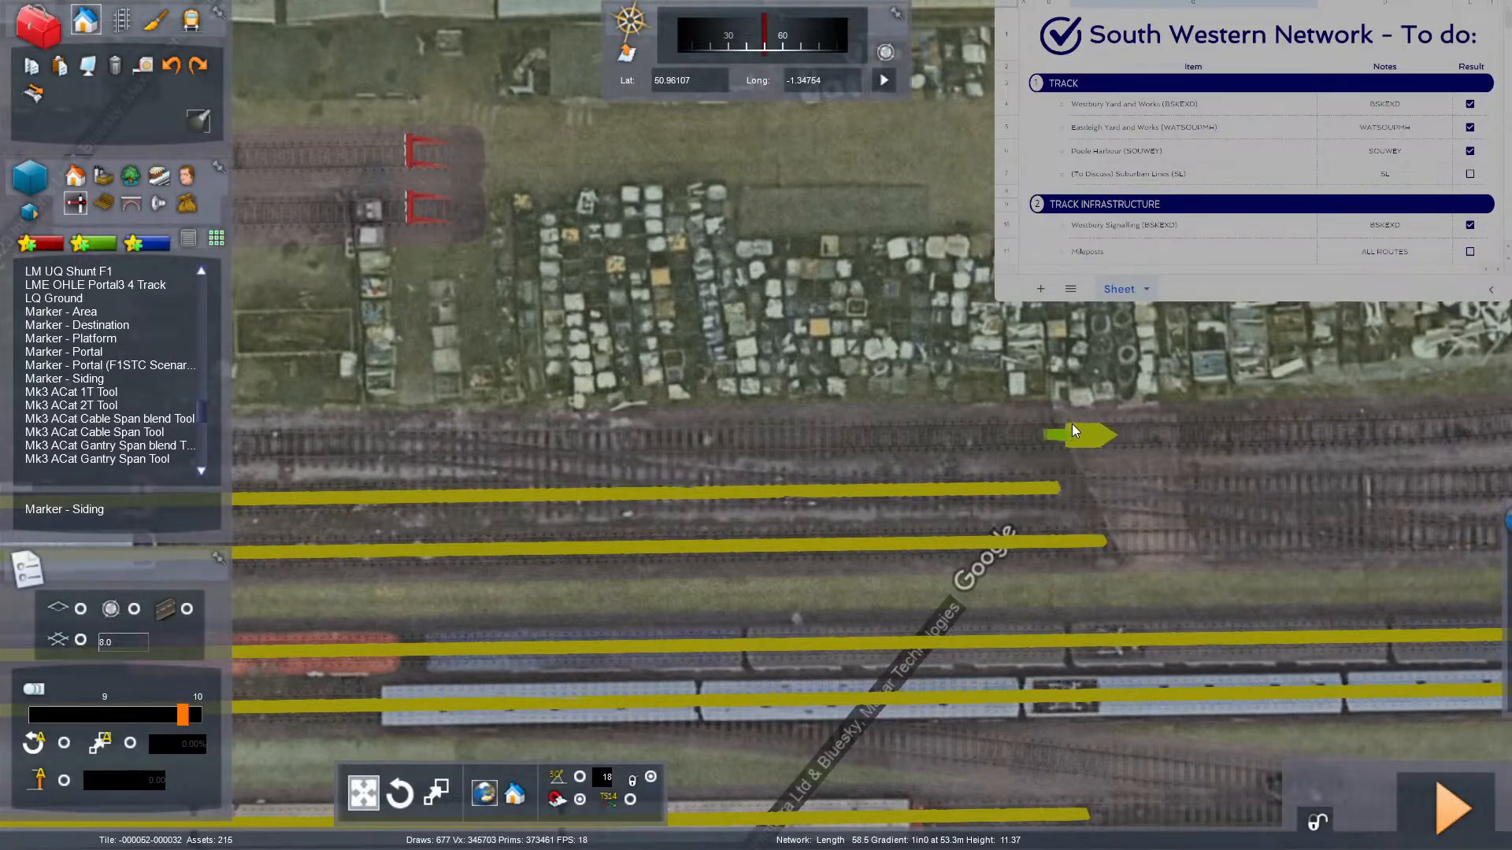
left_click(1072, 425)
Enter "Eastleigh Works (GBRF) 12" in both name fields of the siding marker above siding 11.
mouse_move(1071, 424)
right_mouse_down()
mouse_move(945, 417)
mouse_move(875, 385)
mouse_move(853, 307)
mouse_move(803, 300)
right_mouse_up()
key("Up")
right_click_drag(1102, 473, 1146, 450)
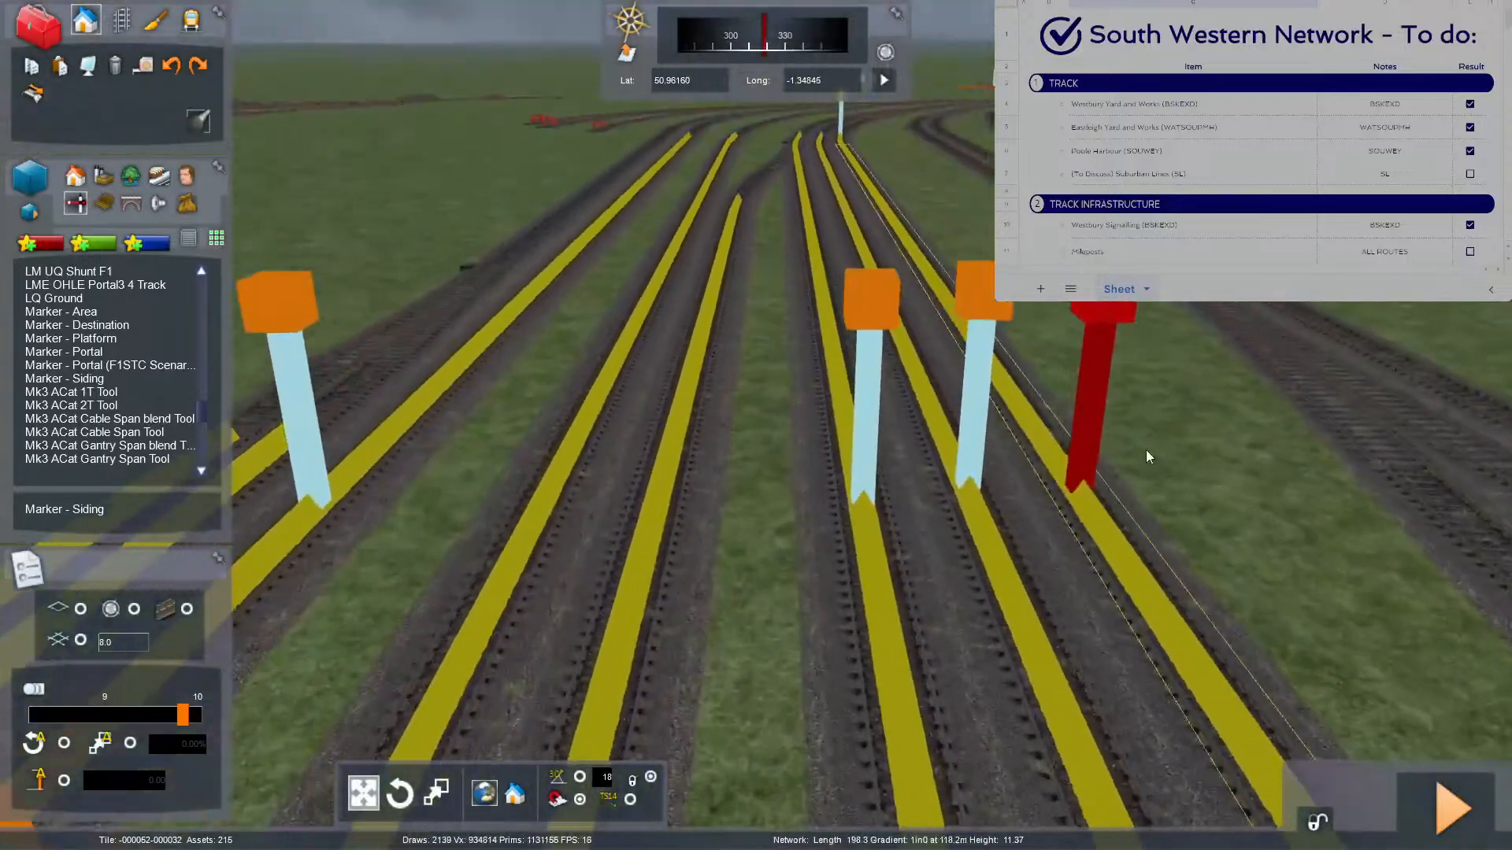
double_click(1137, 311)
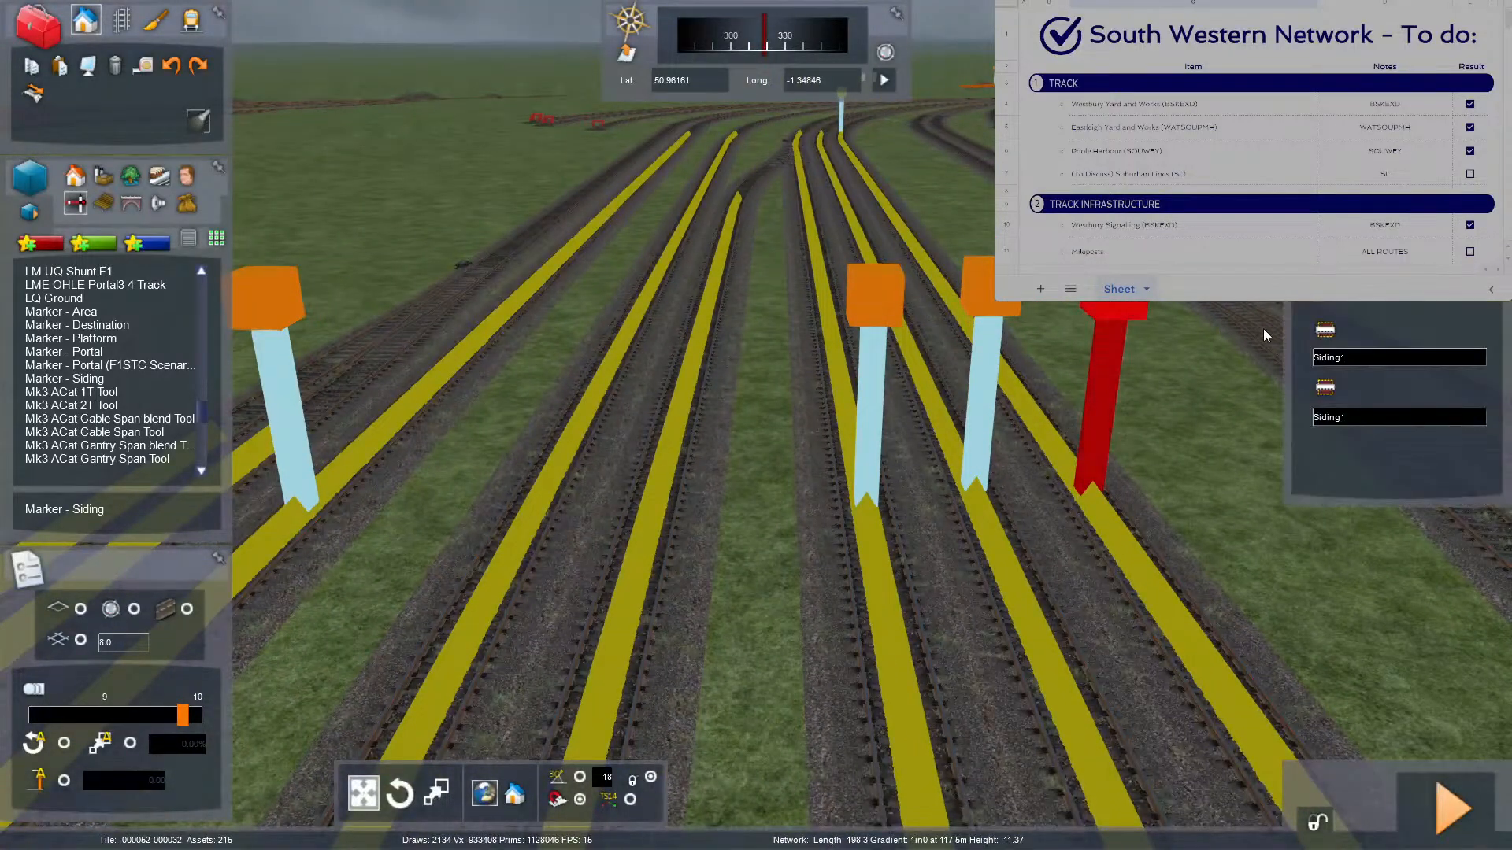
double_click(1357, 354)
type("Eastleigh Works (GBRF)")
type("11")
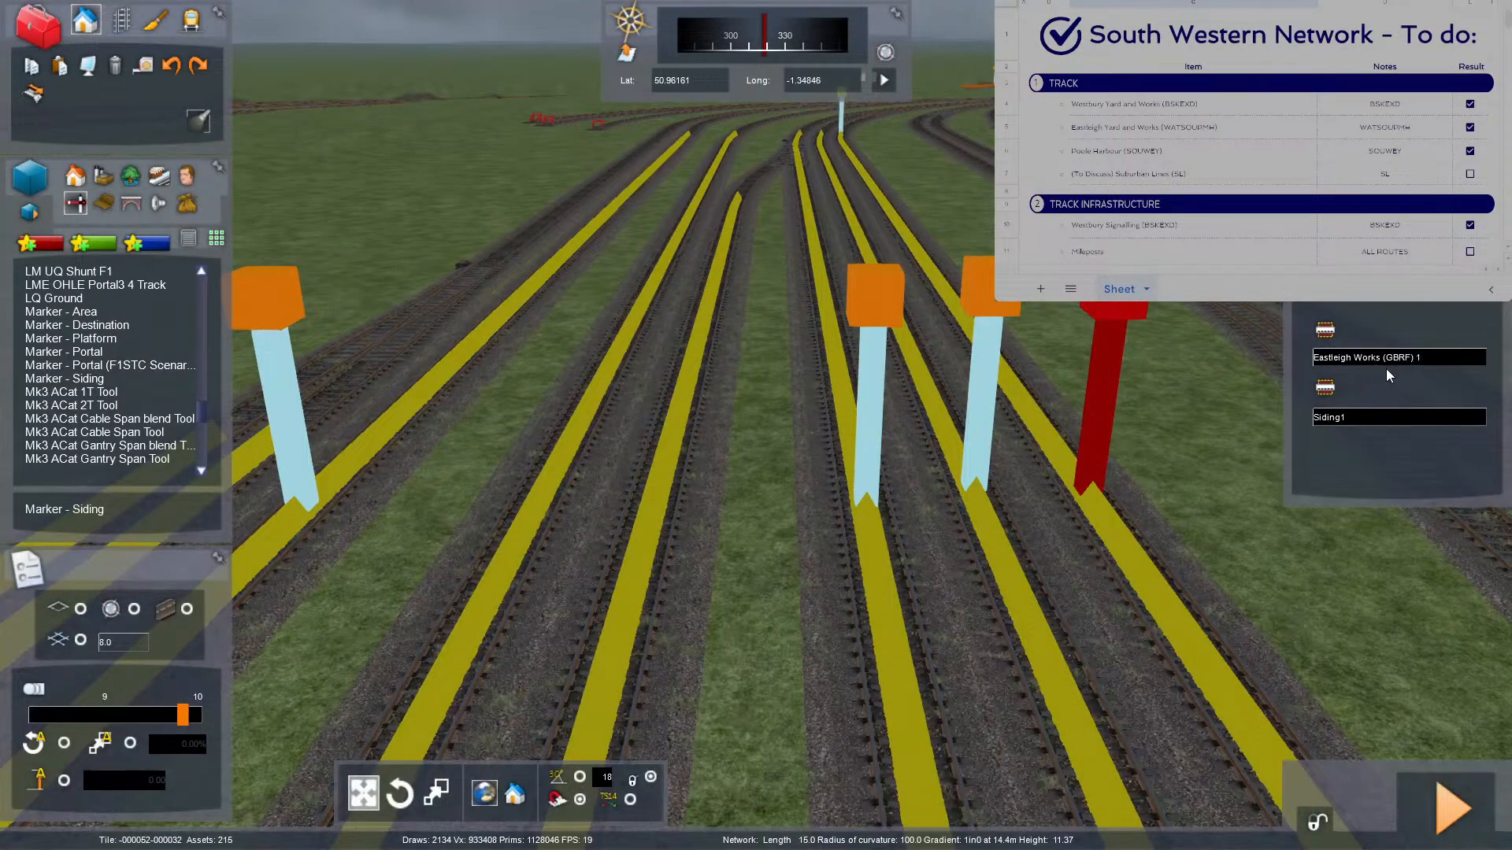
type("2")
key("ctrl+a")
key("ctrl+c")
double_click(1392, 419)
key("ctrl+v")
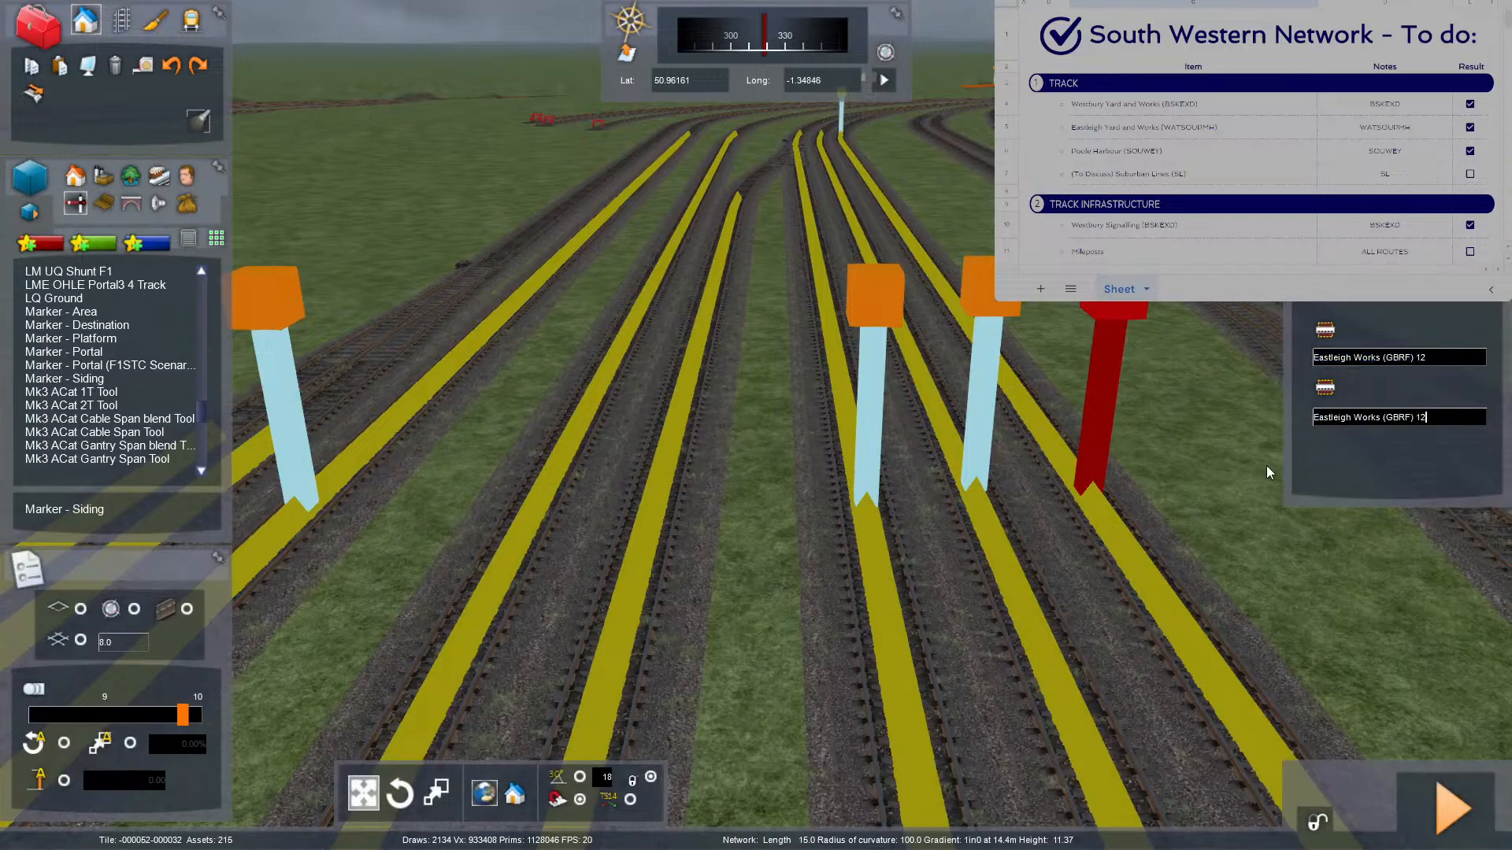
left_click(1207, 493)
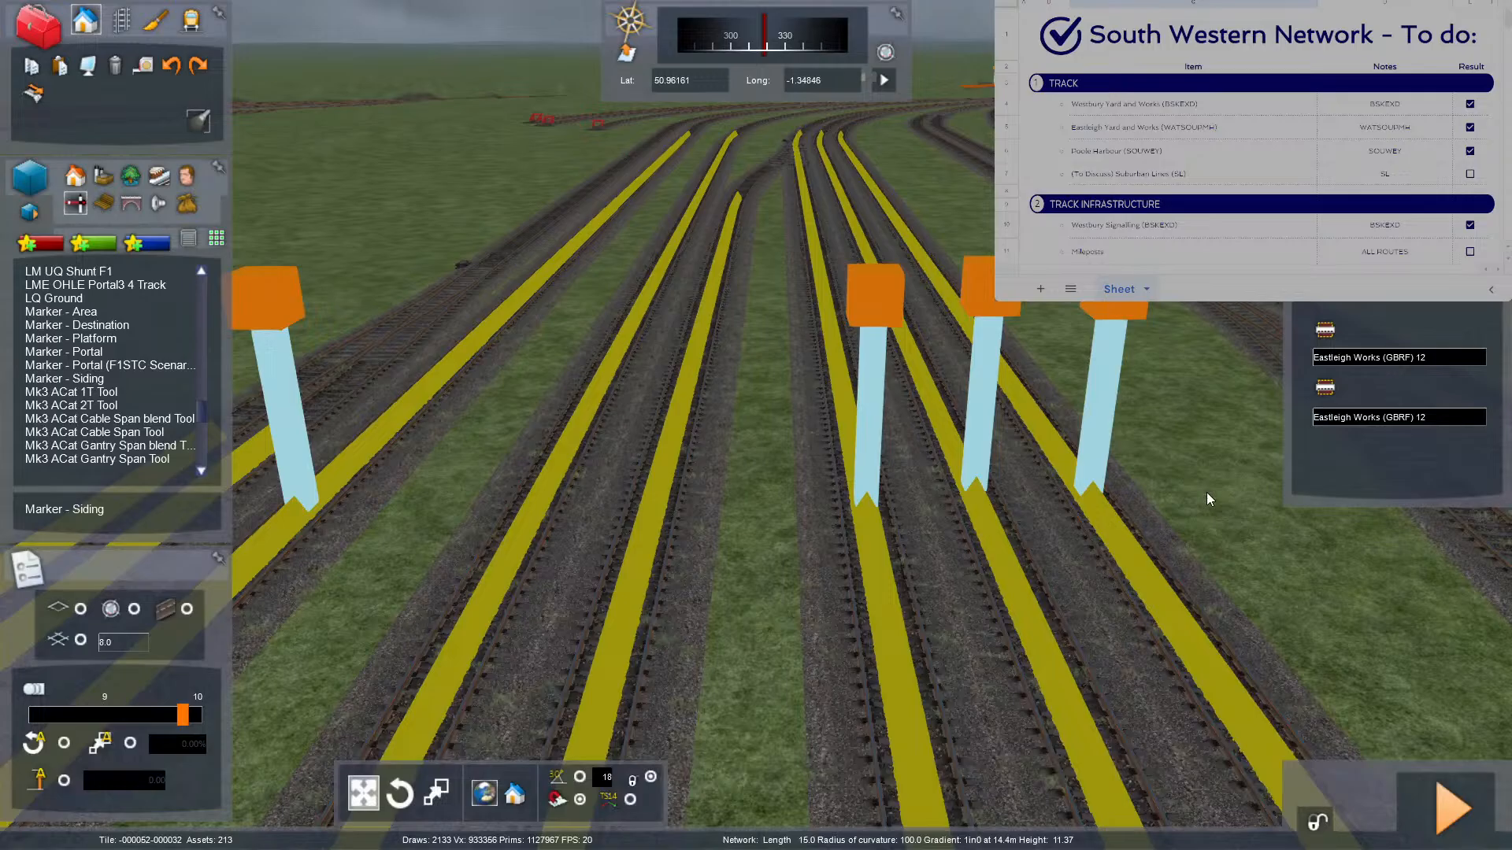
Examine the remaining unmarked tracks above Eastleigh Works (GBRF) 12 against the aerial overlay.
right_click_drag(1206, 493, 1451, 604)
scroll(1196, 493, "down", 10)
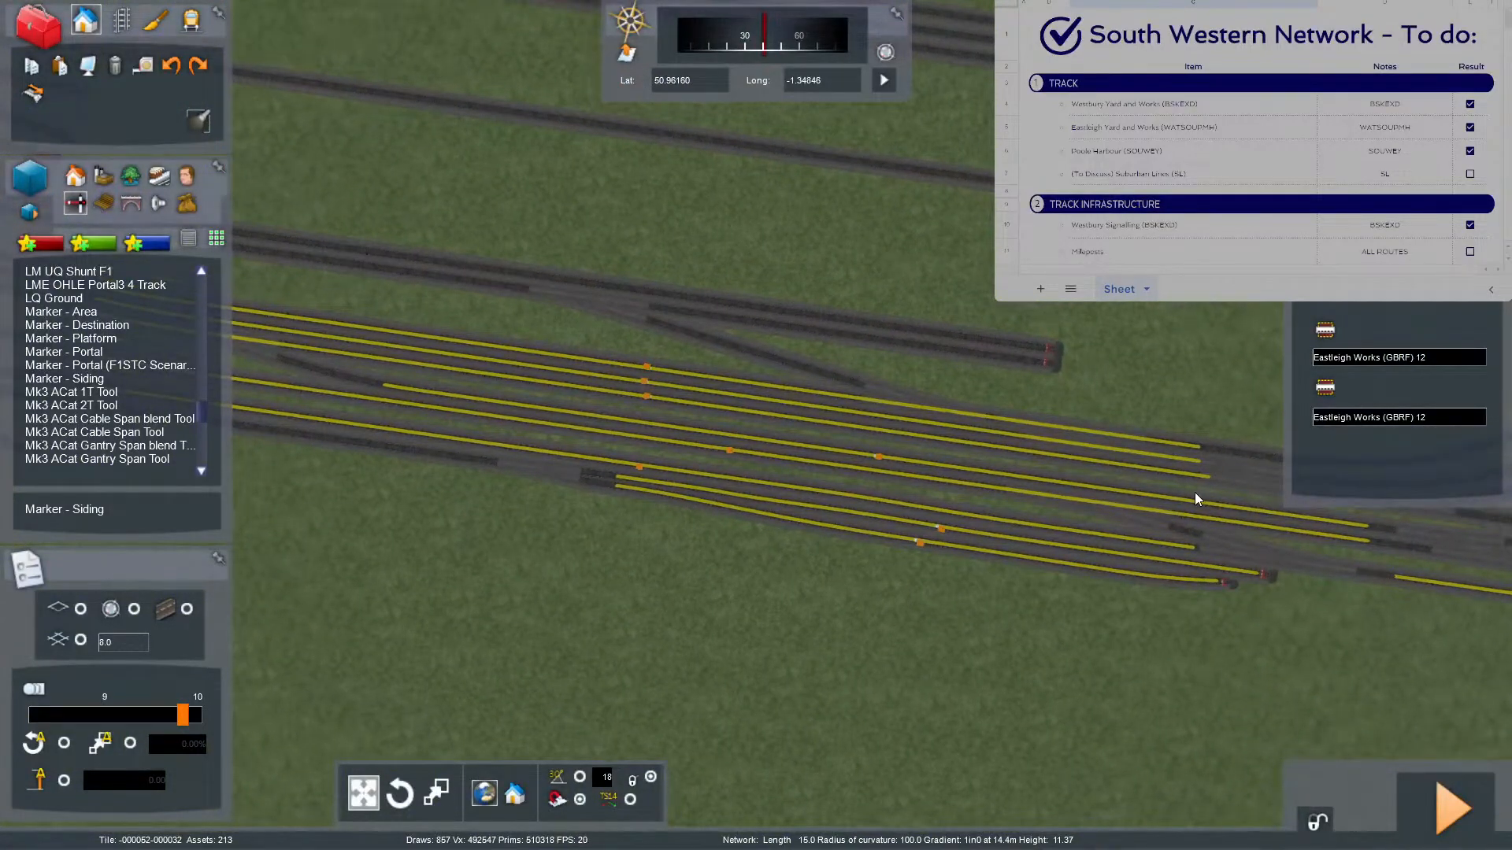
right_click_drag(1185, 494, 1217, 476)
scroll(1183, 494, "up", 3)
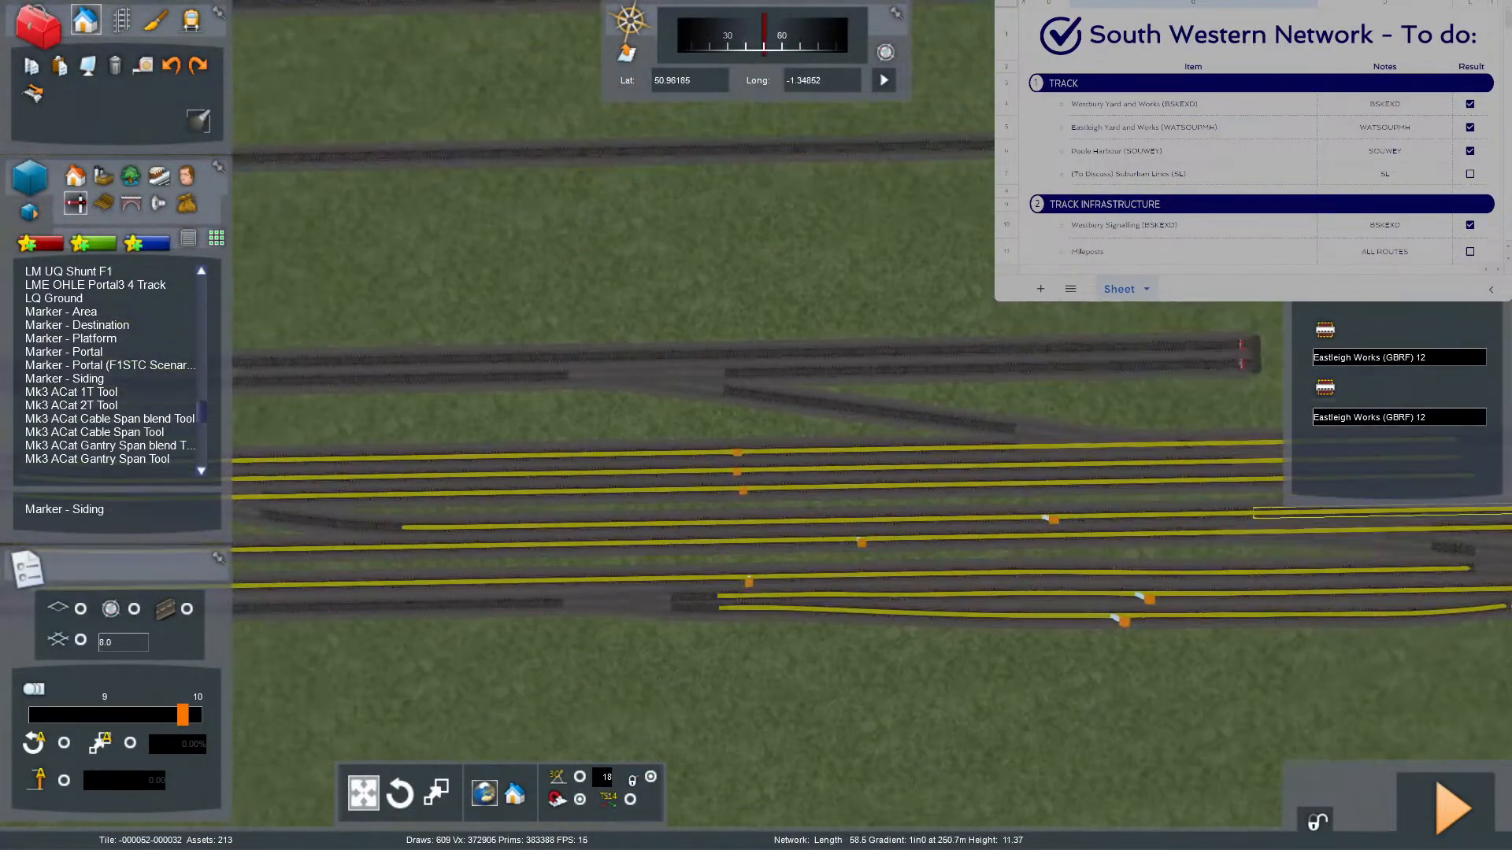
scroll(1104, 480, "up", 4)
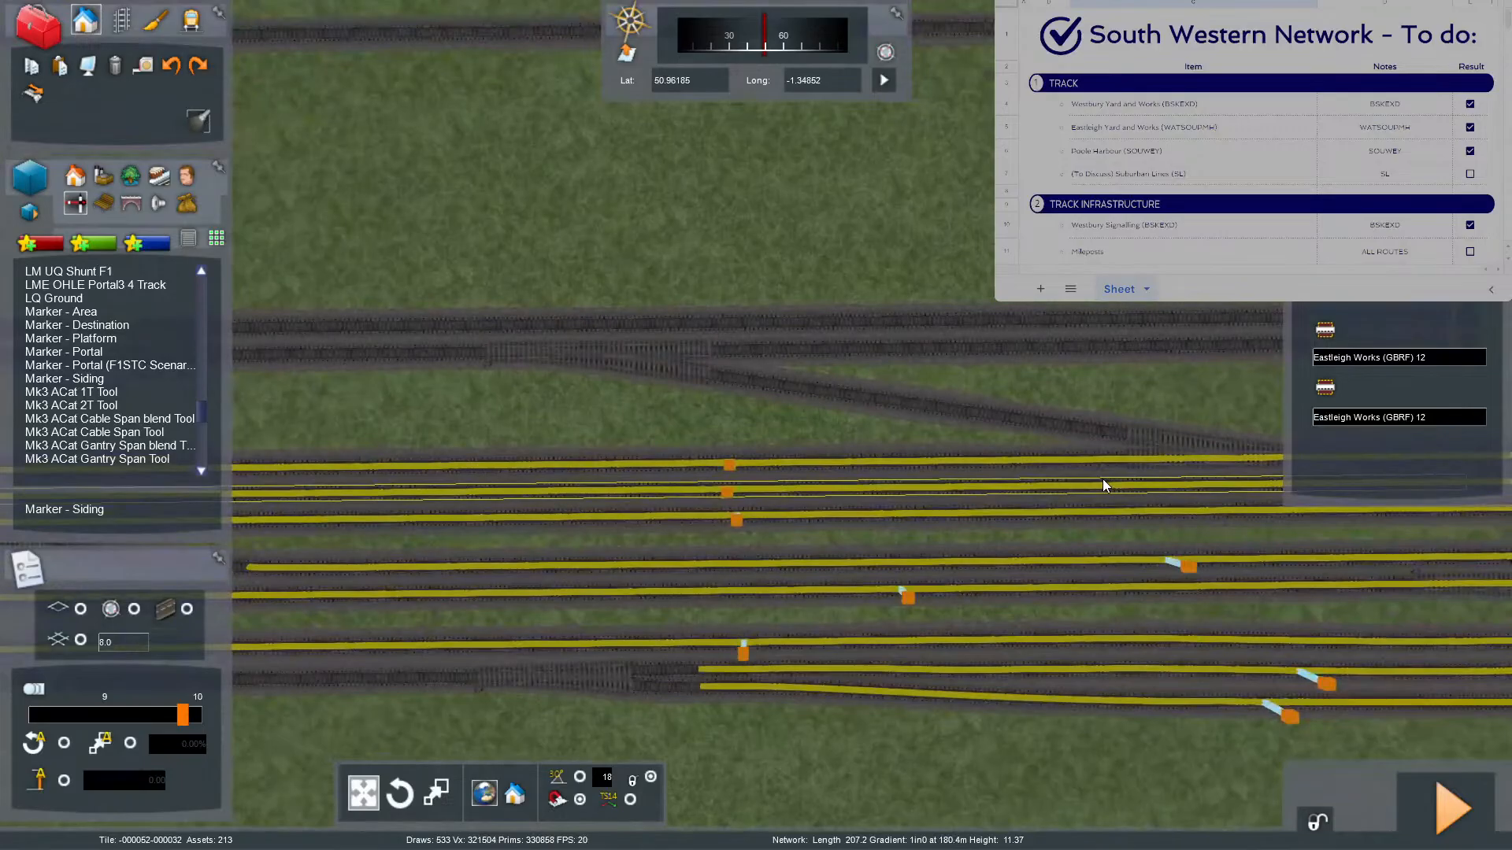
key("F8")
key("Right")
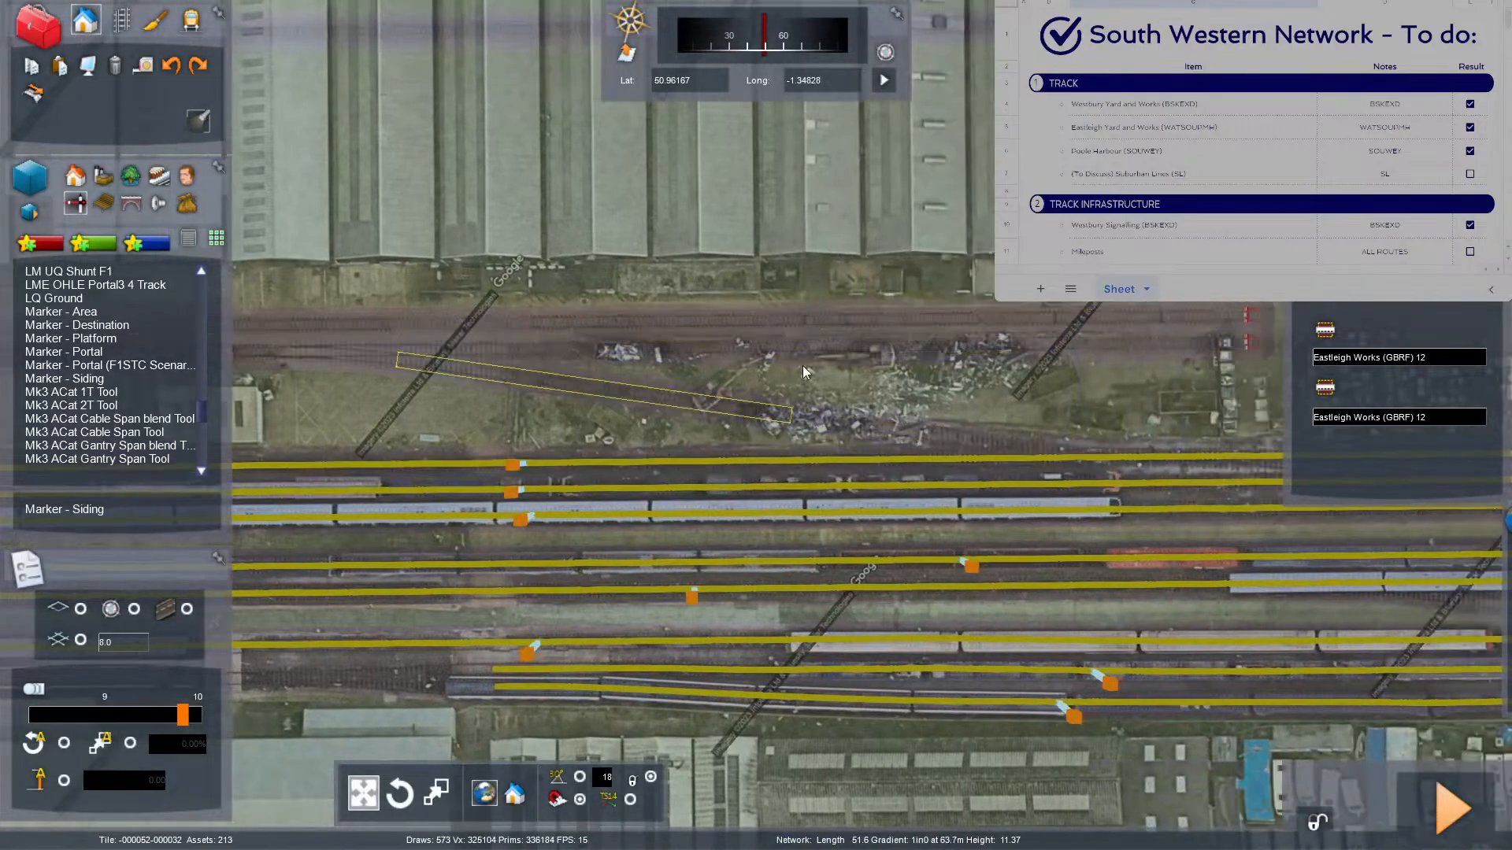
scroll(857, 389, "down", 5)
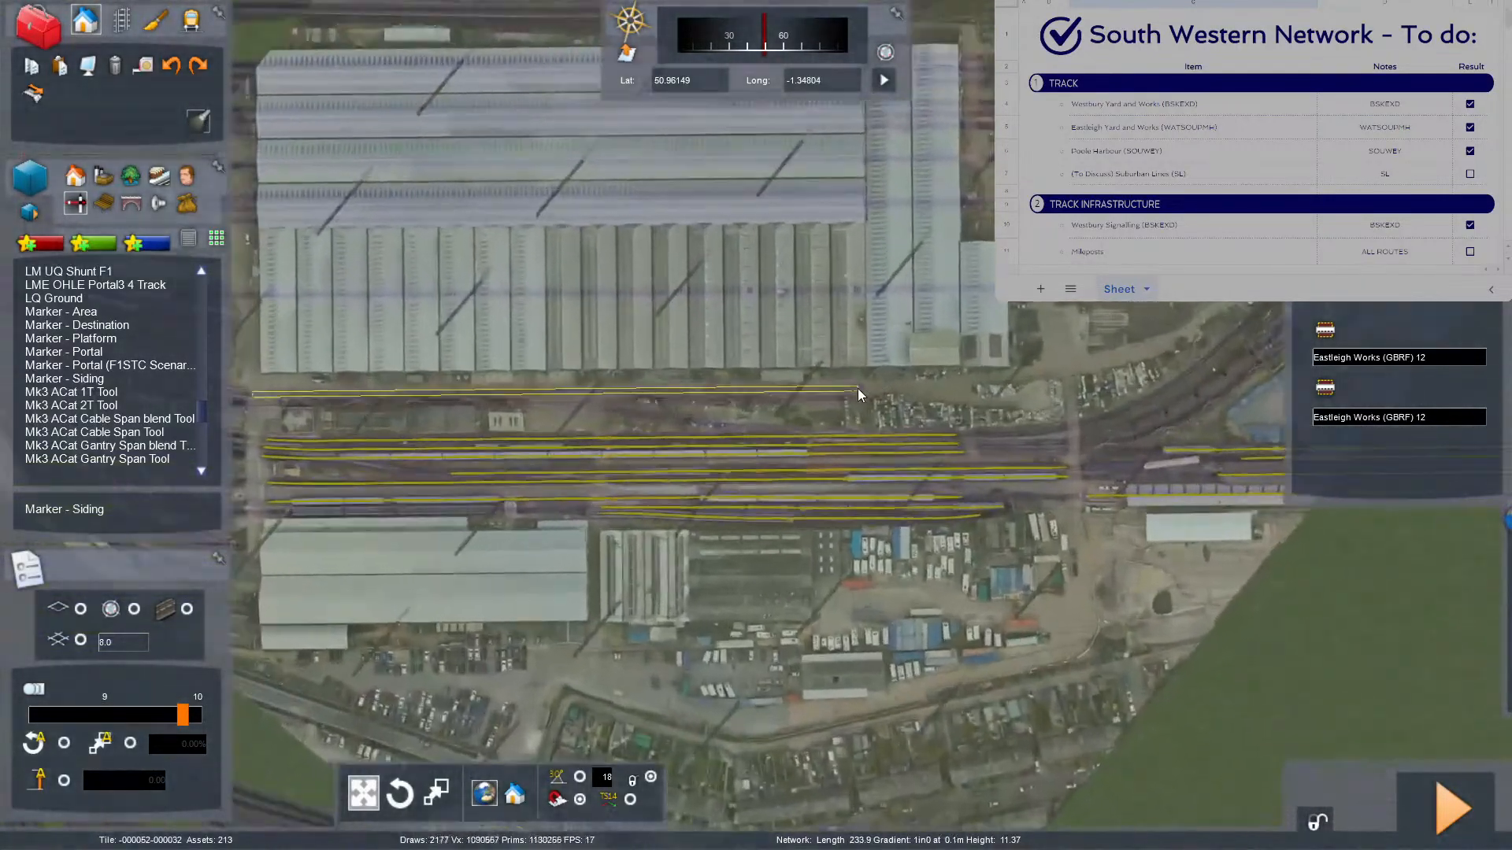
scroll(822, 389, "up", 5)
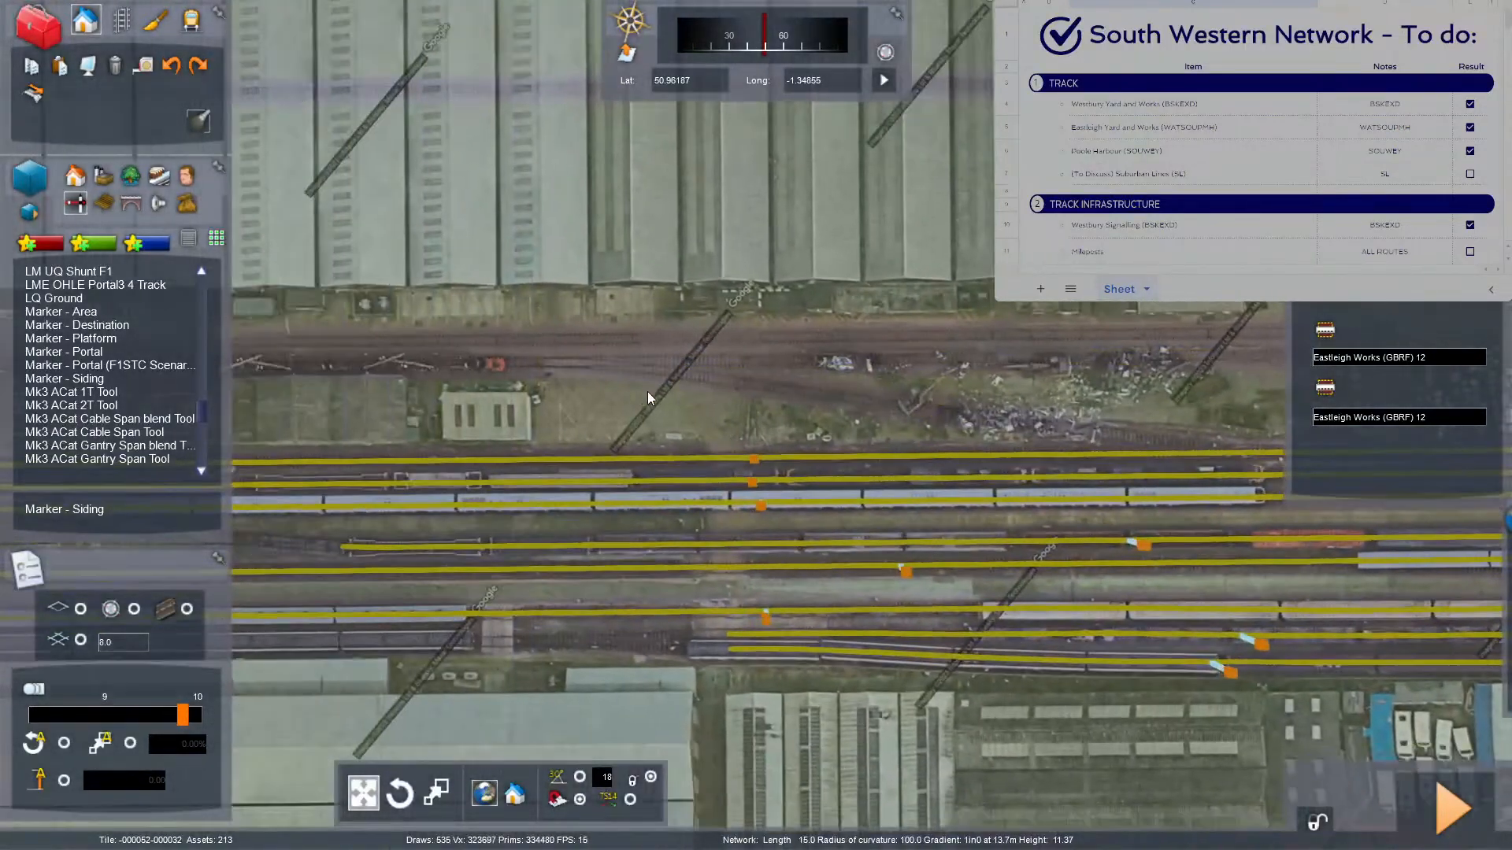
key("Left")
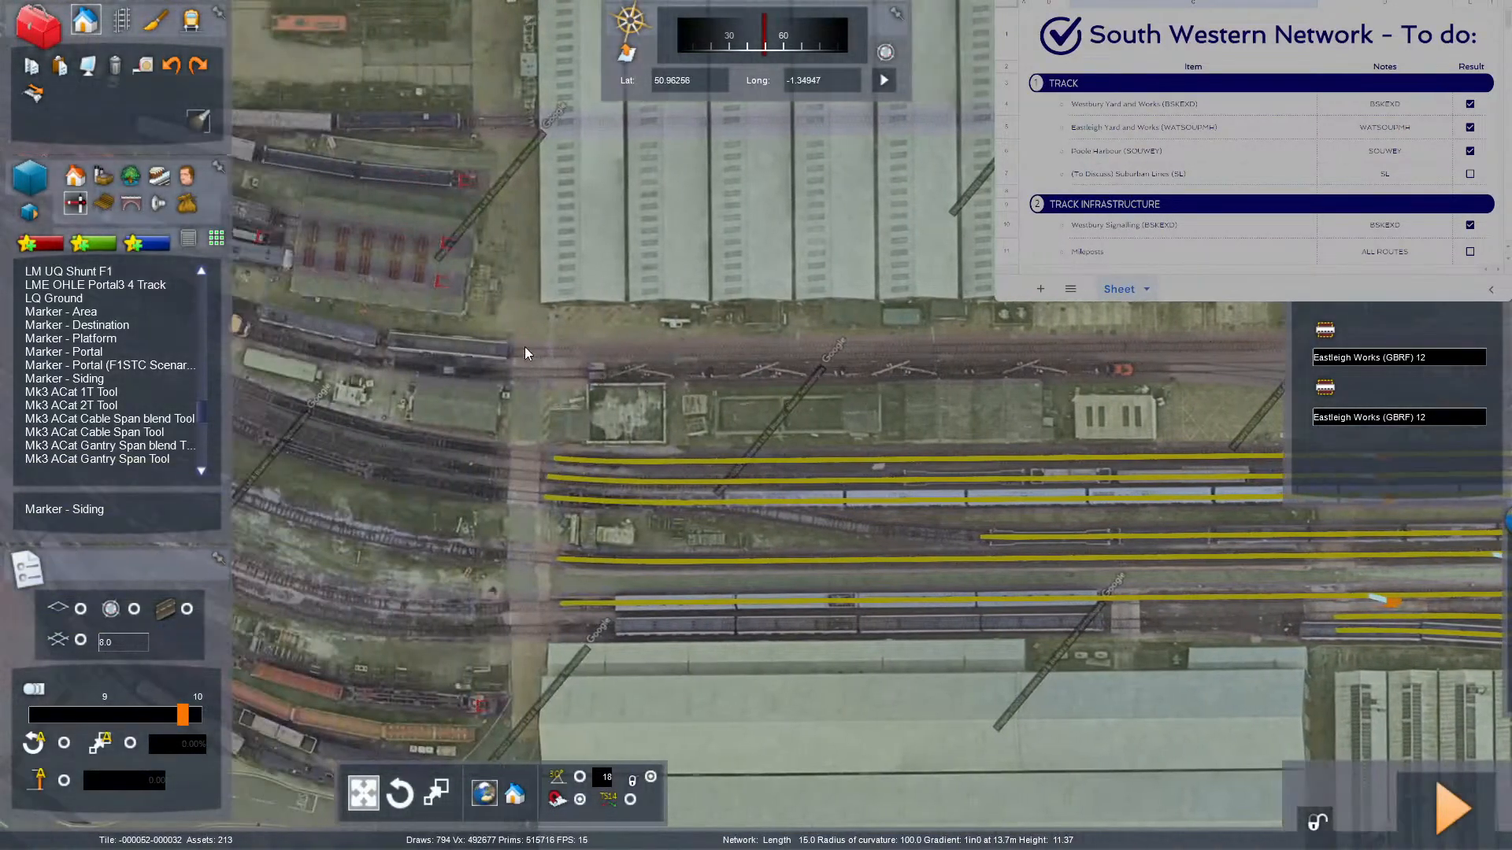
key("Left")
key("Right")
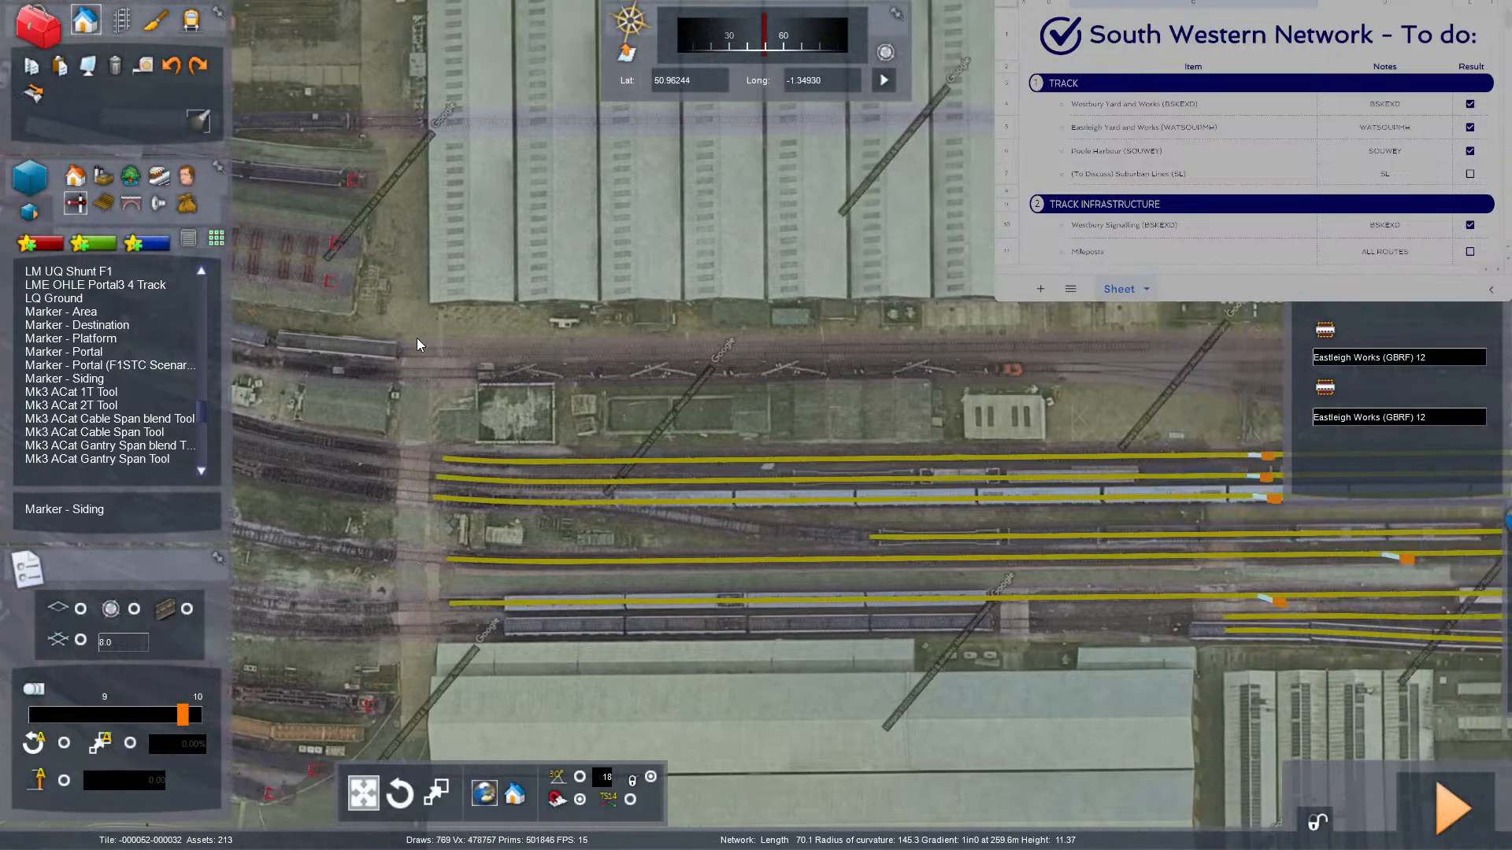
scroll(402, 334, "up", 1)
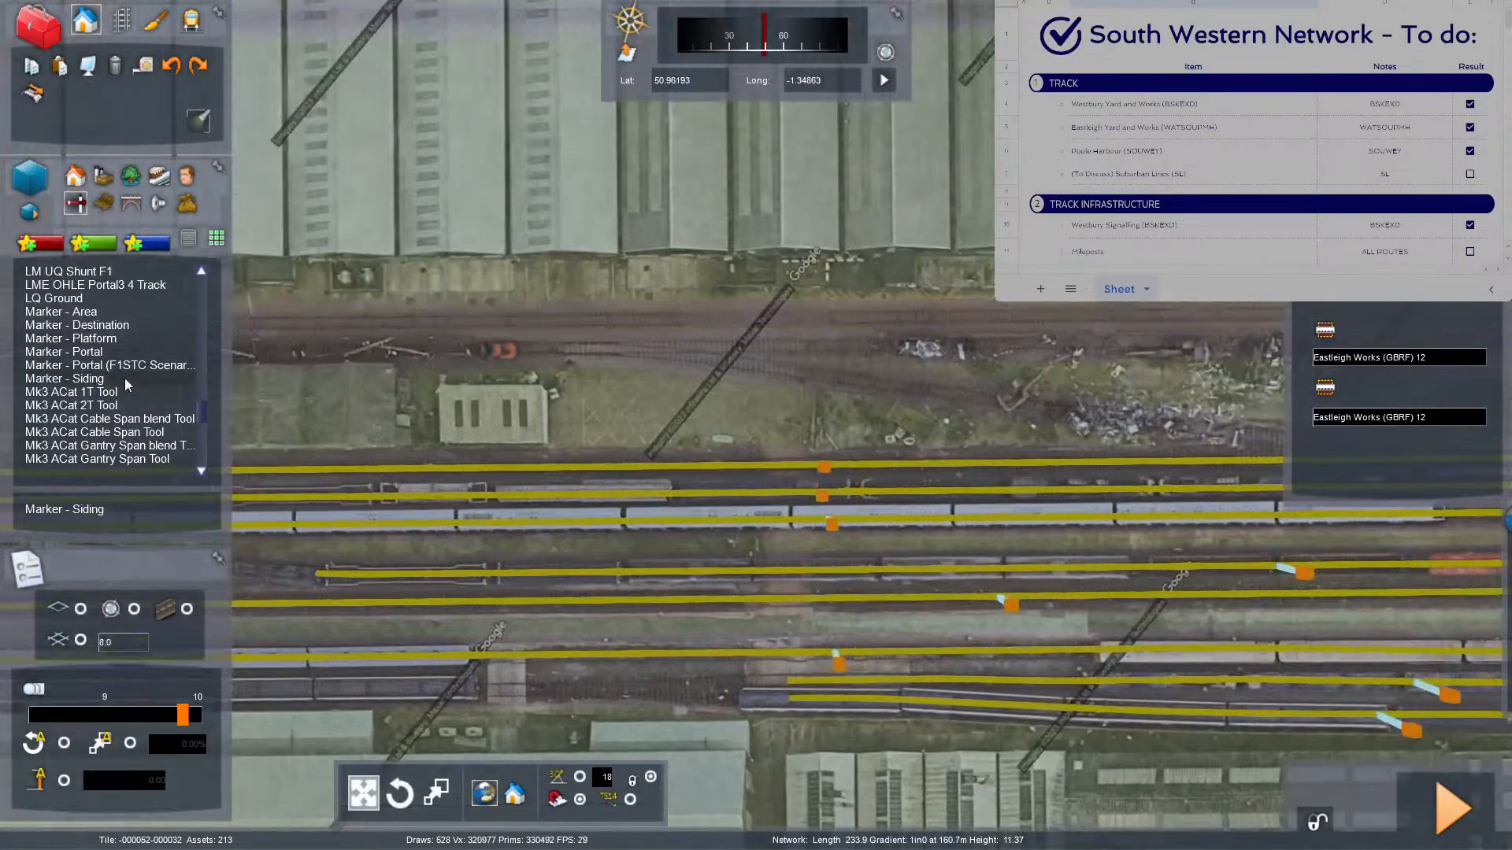
Place a siding marker on the lower of the two dead-end tracks above siding 12 and stretch one end to the buffer stop.
left_click(124, 378)
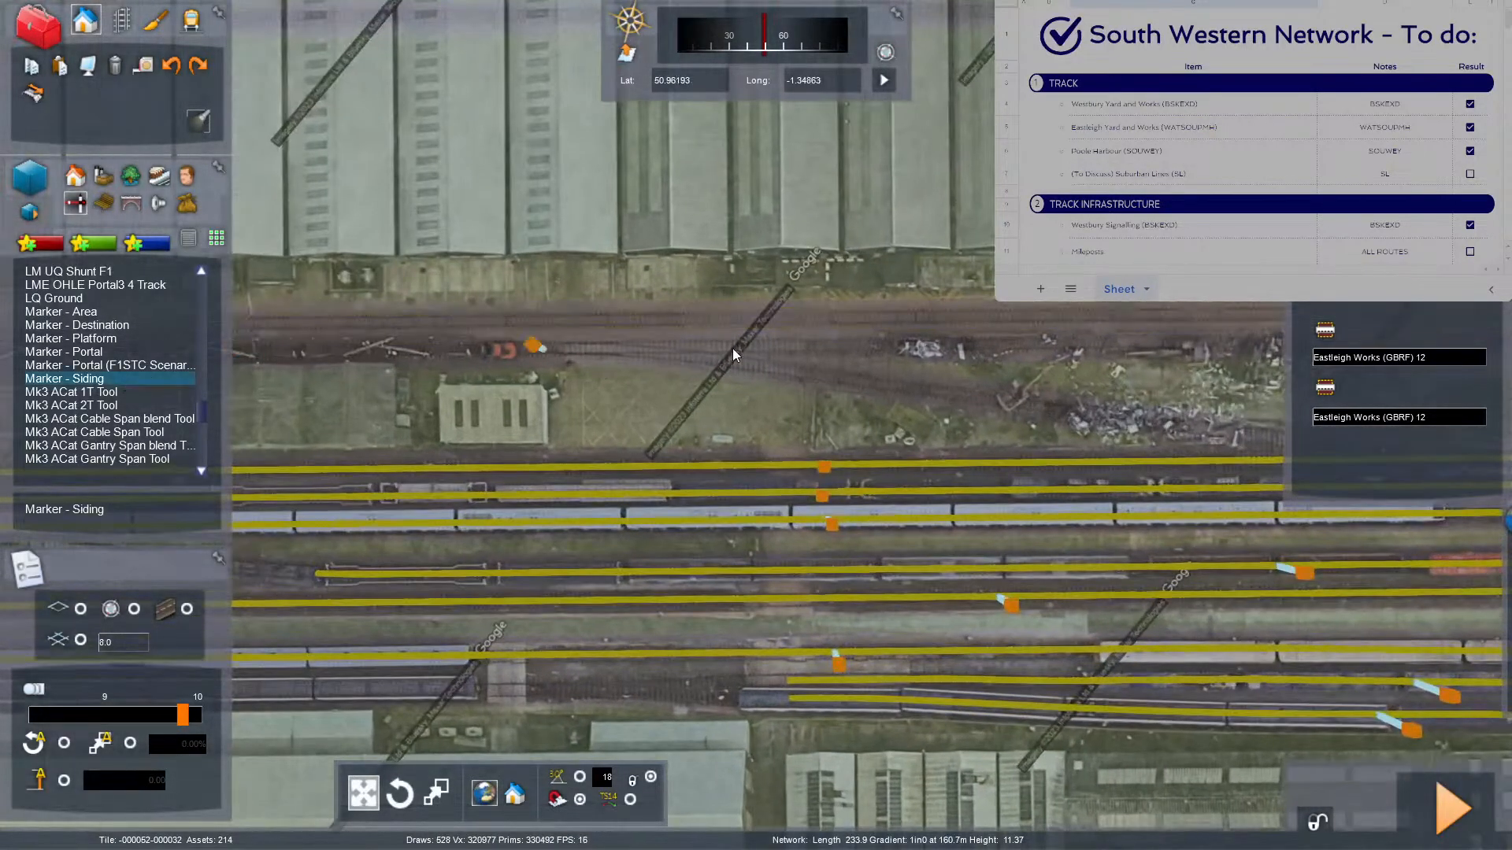
left_click(782, 365)
left_click(791, 329)
key("Right")
left_click_drag(804, 337, 975, 327)
key("Right")
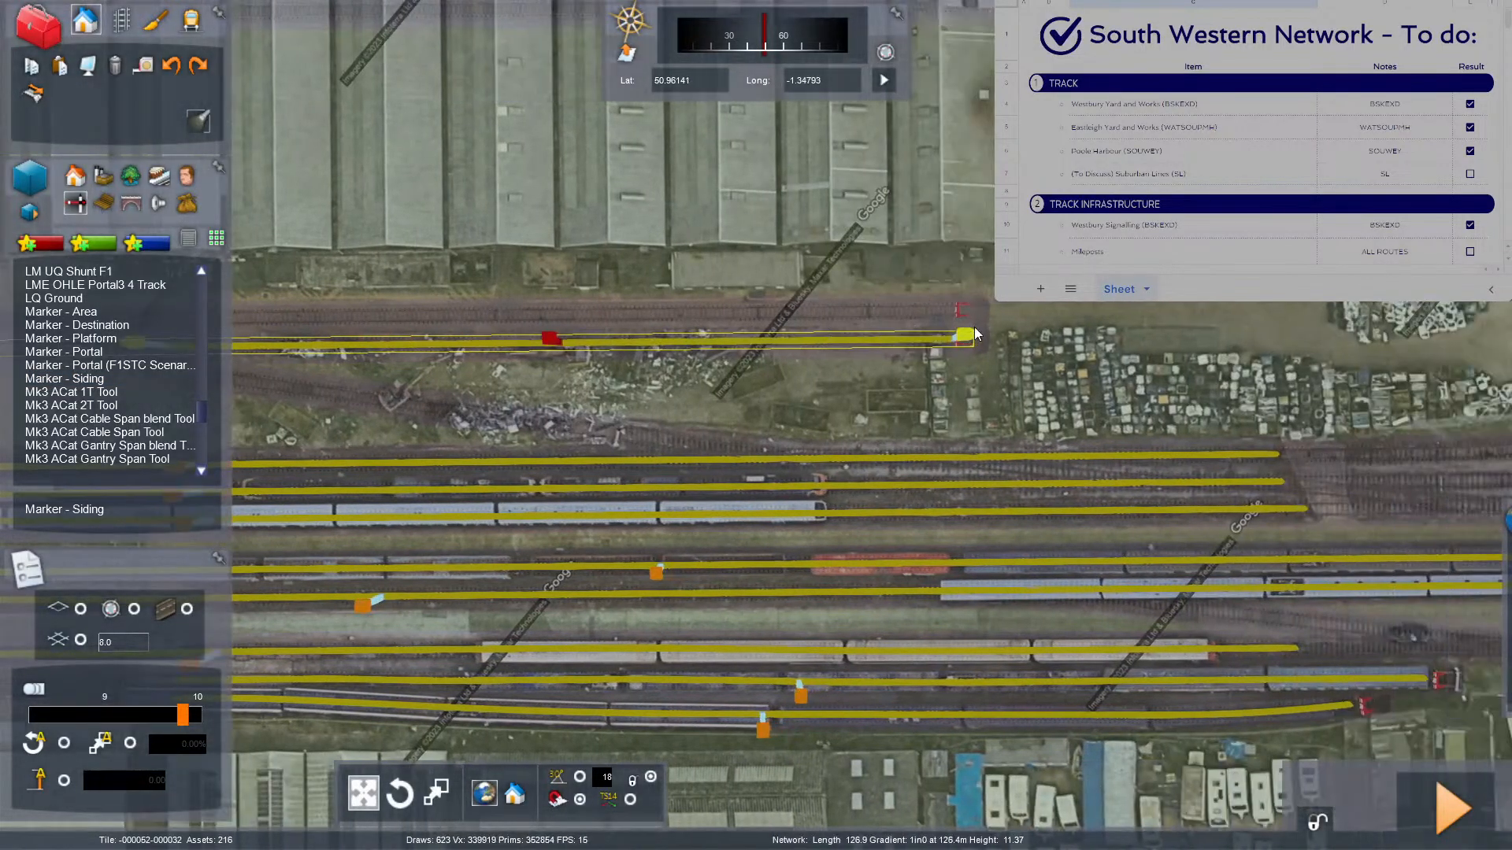
key("F8")
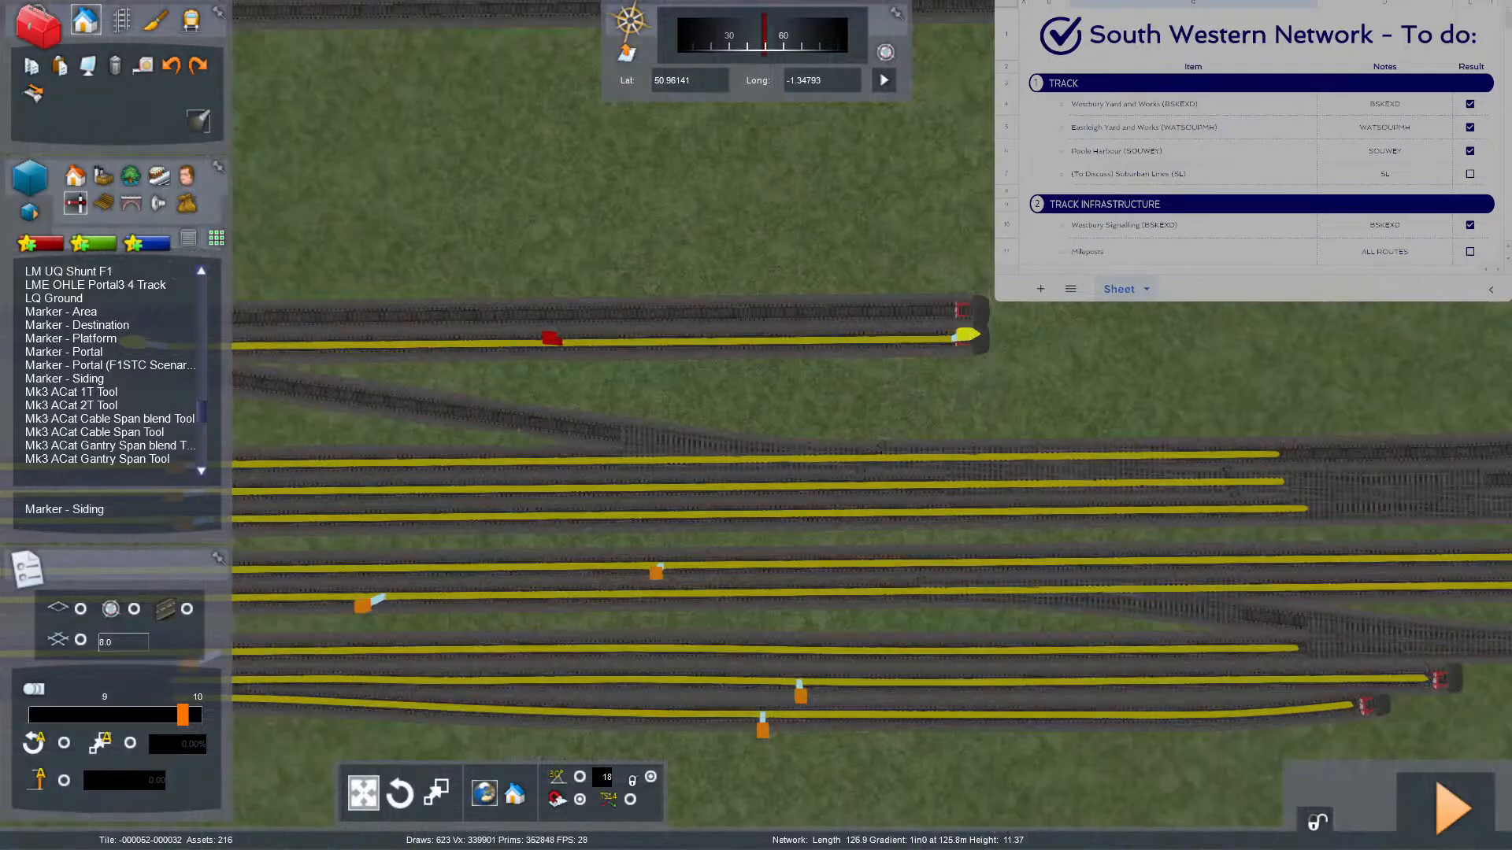
Examine the route's track layout and its siding markers on the 2D map.
key("9")
scroll(949, 400, "down", 3)
scroll(989, 370, "down", 10)
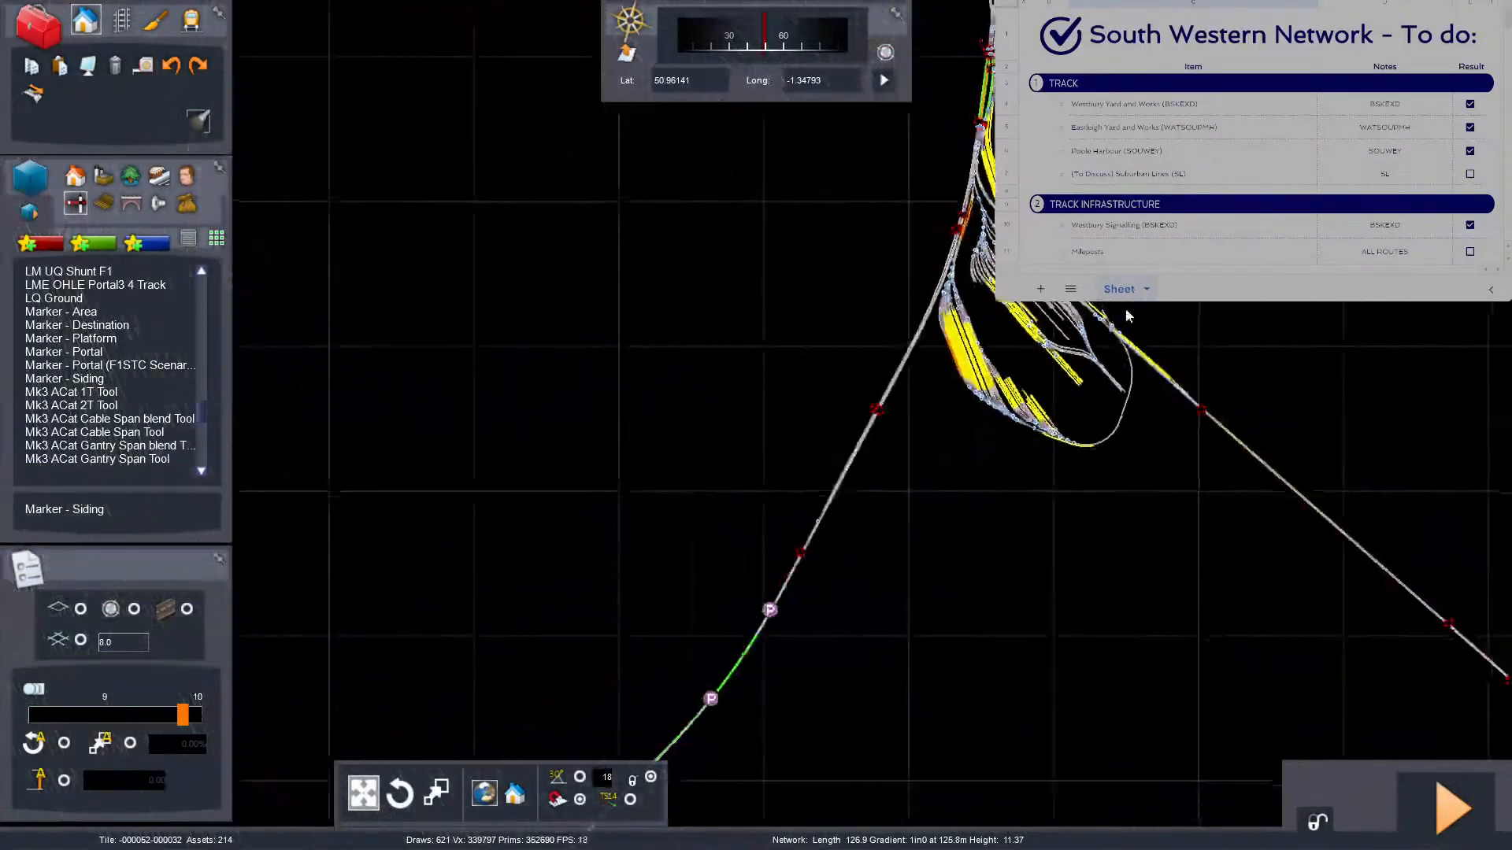
scroll(1055, 450, "down", 3)
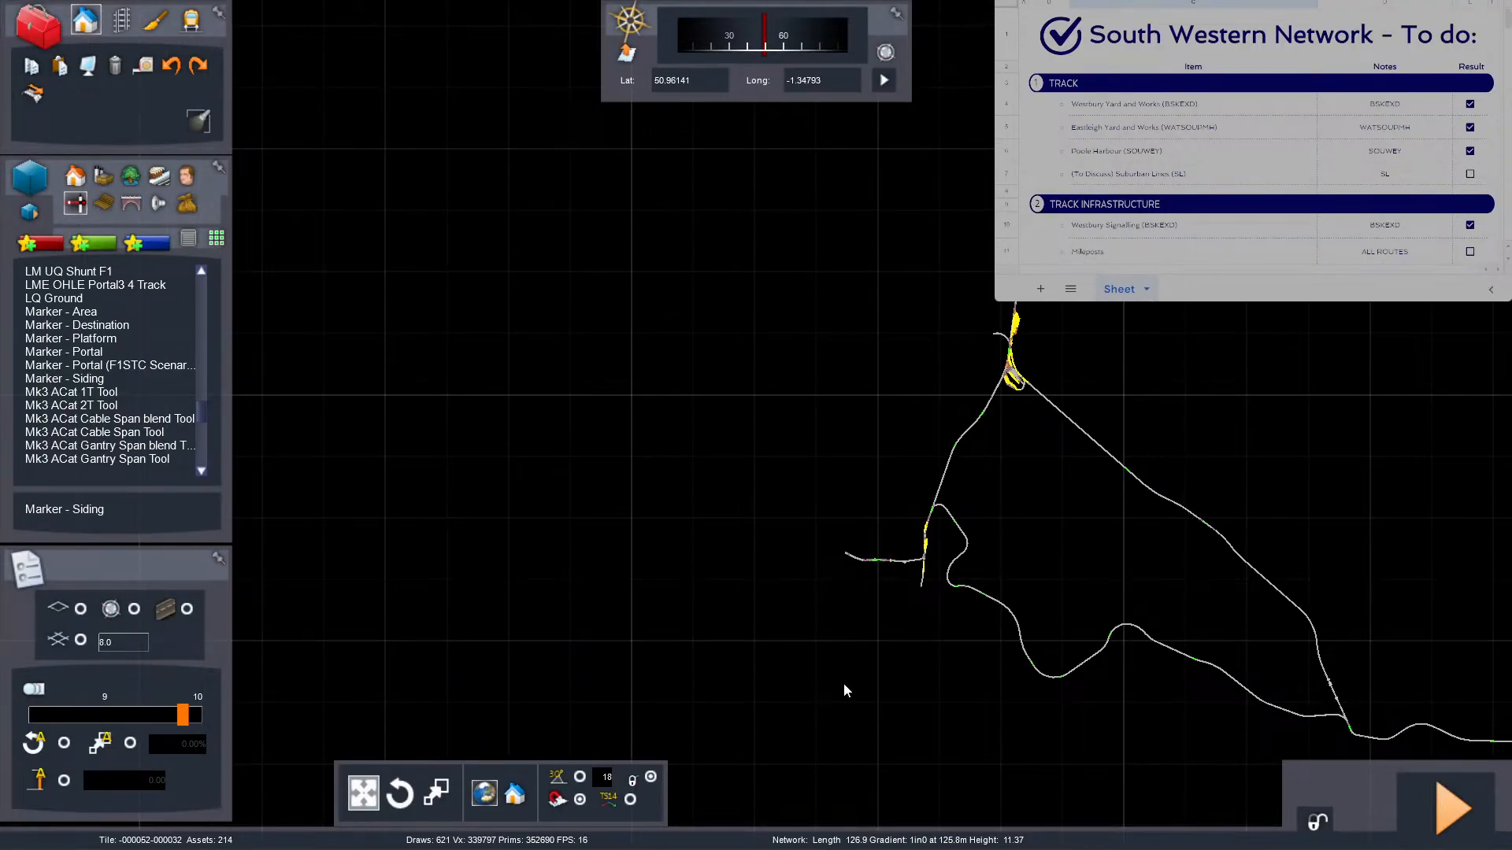
scroll(843, 682, "up", 10)
scroll(534, 563, "down", 4)
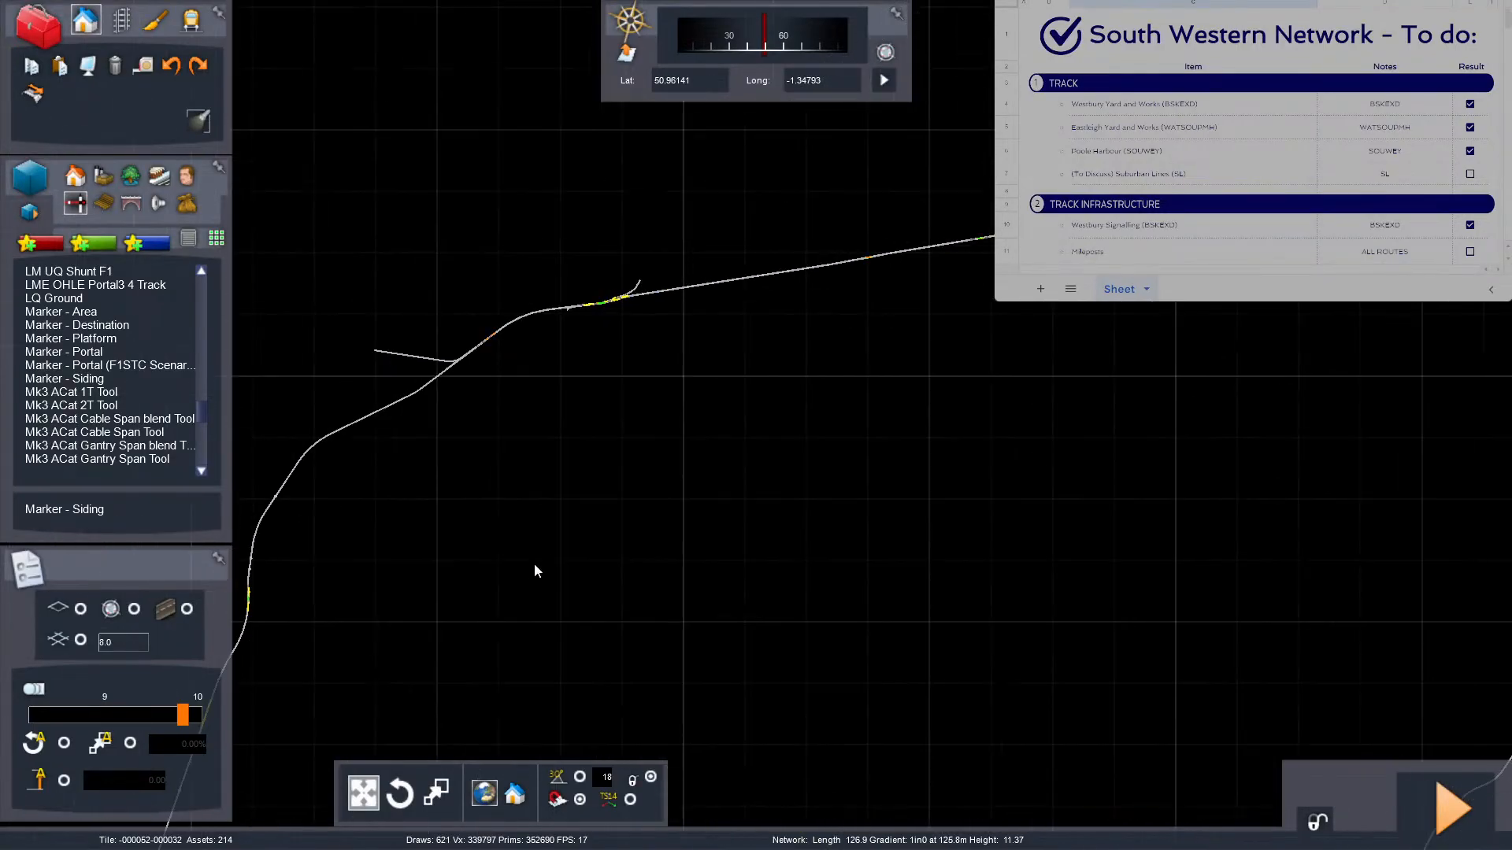
scroll(716, 522, "up", 4)
right_click_drag(1053, 328, 893, 467)
right_click_drag(1205, 150, 1034, 363)
scroll(1033, 387, "down", 4)
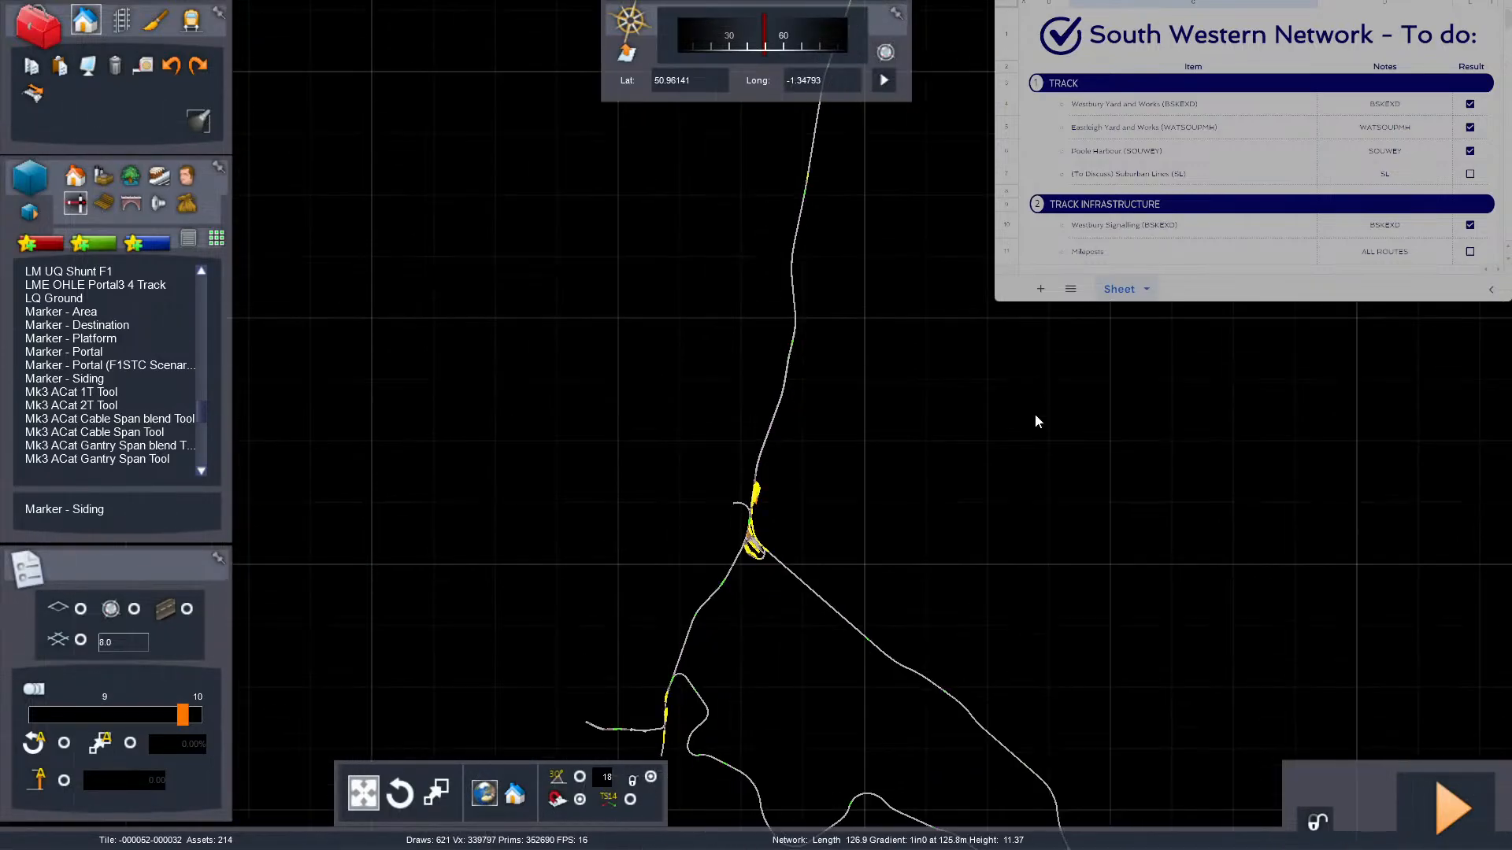
scroll(1013, 352, "up", 2)
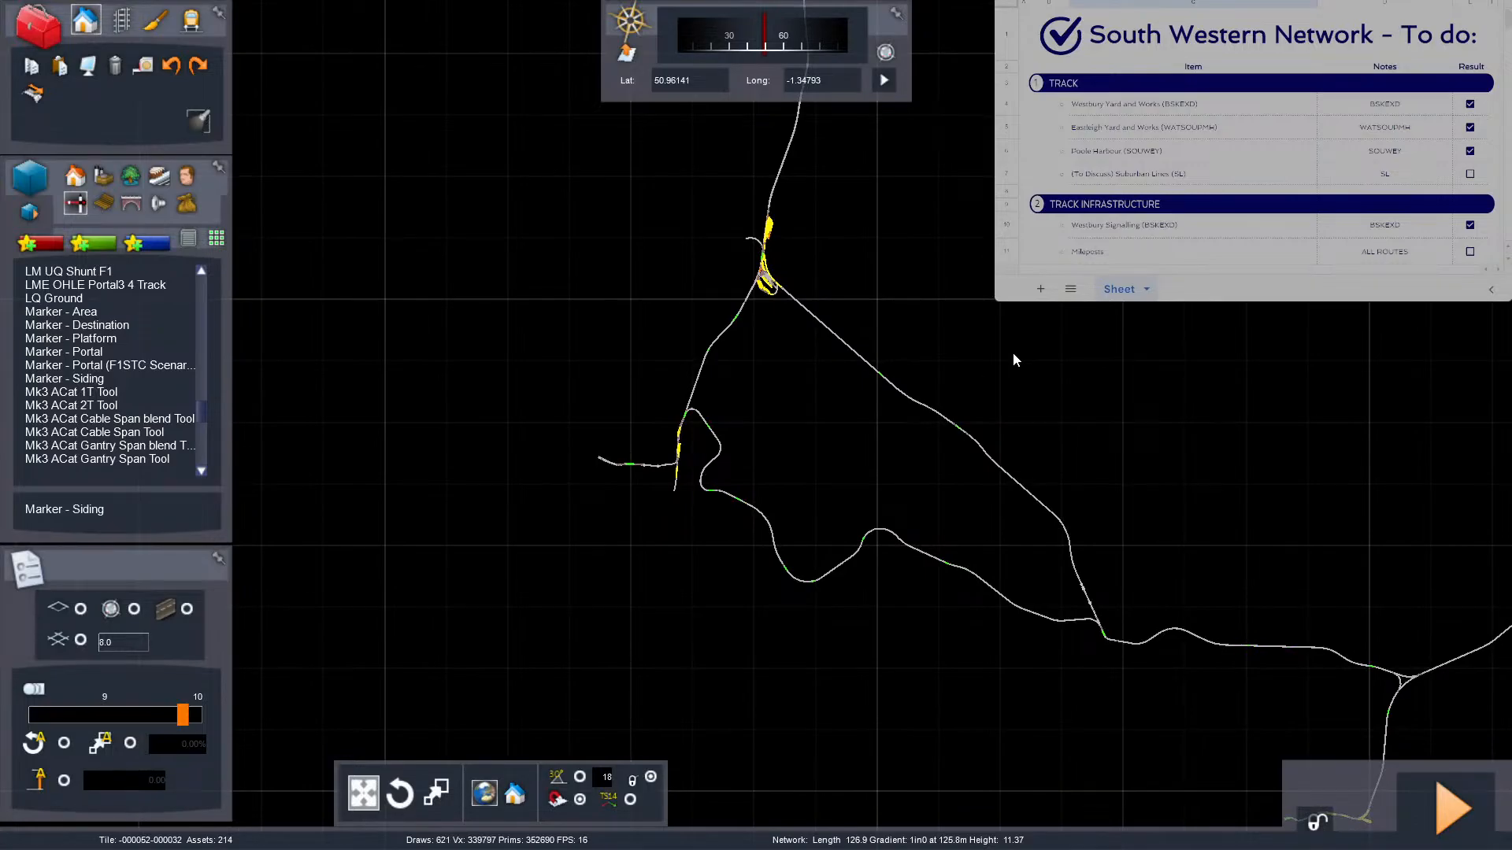
scroll(966, 559, "up", 8)
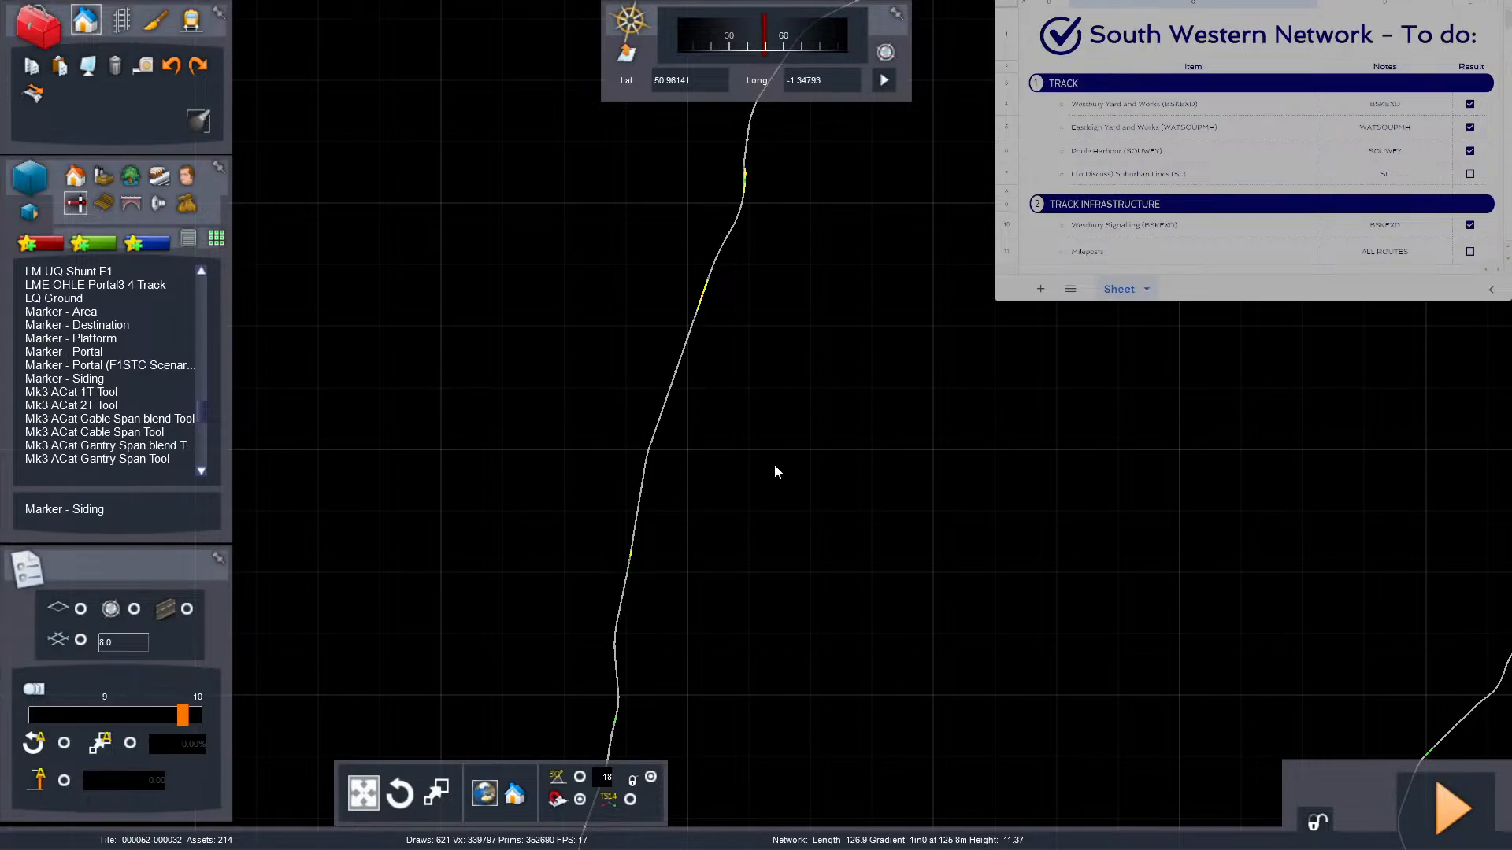
key("m")
Select the marker on the lower dead-end track and pull its end back to just before the buffer stop.
key("Left")
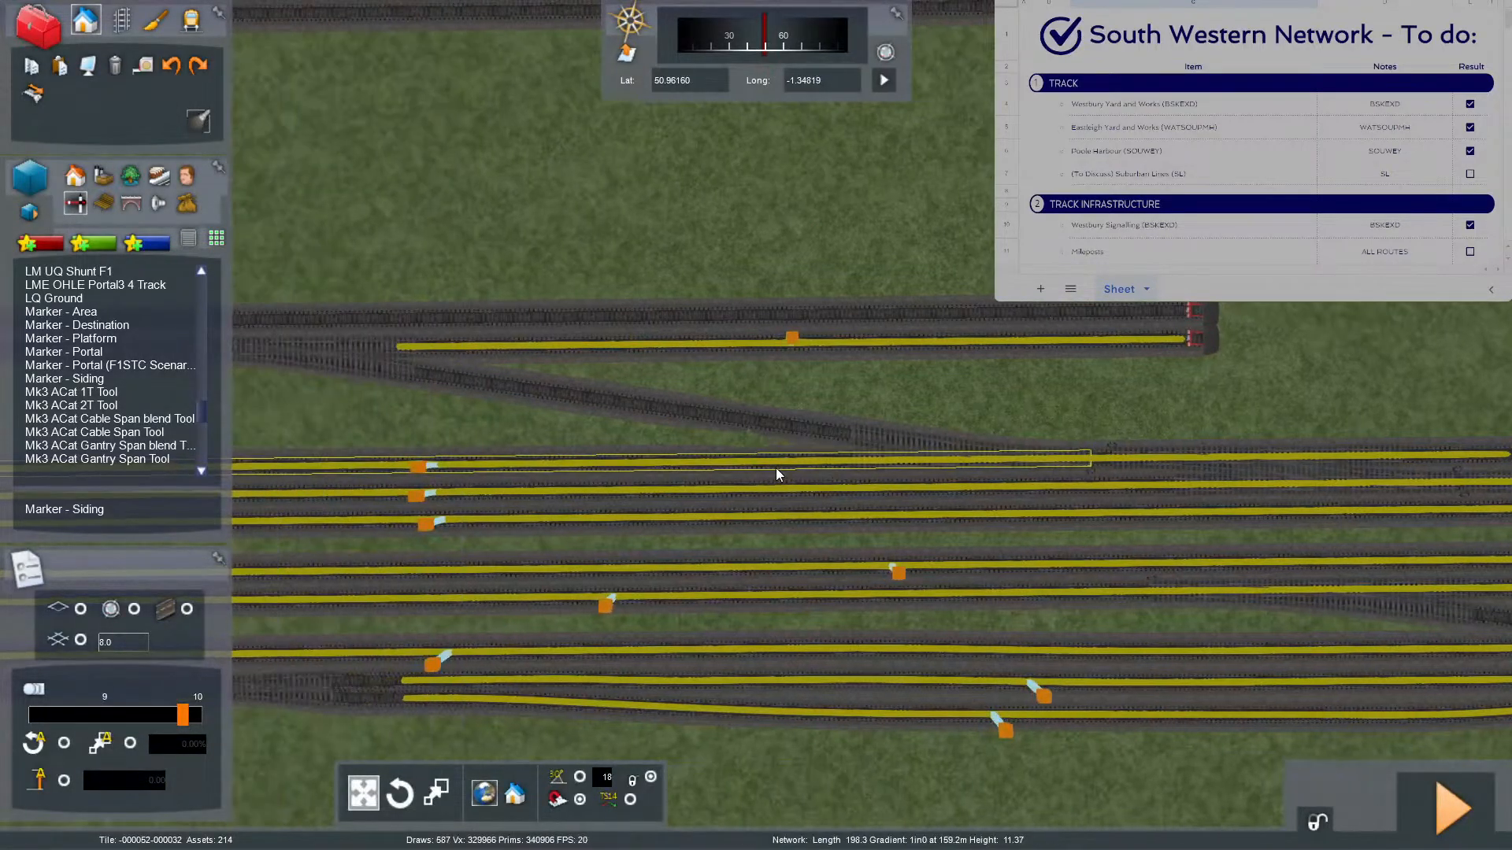
scroll(776, 468, "up", 5)
right_click_drag(776, 467, 756, 461)
scroll(631, 441, "up", 1)
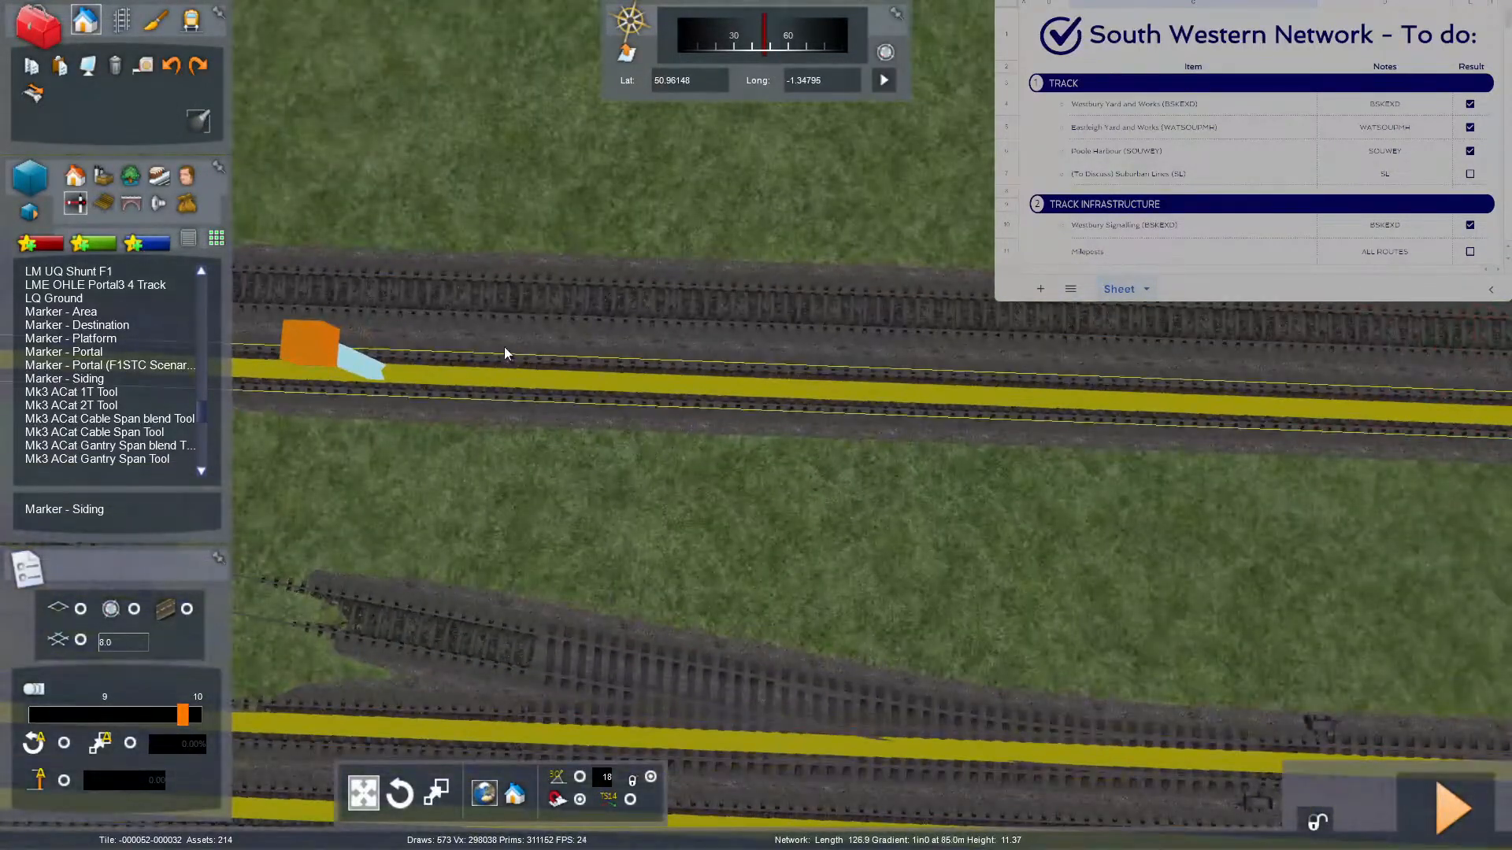
left_click(332, 338)
scroll(770, 408, "down", 2)
key("Right")
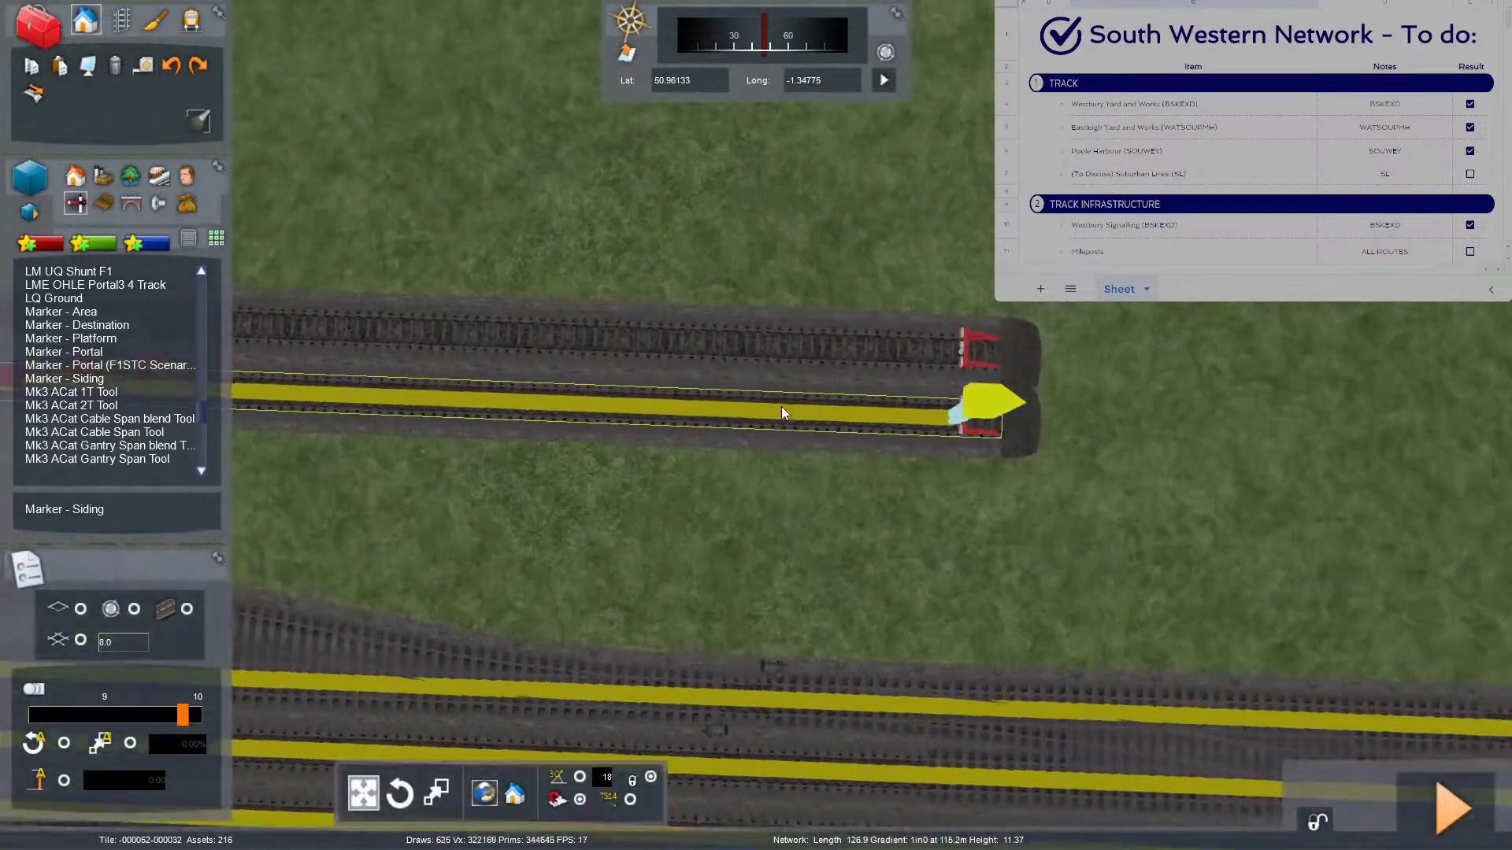
scroll(780, 406, "up", 4)
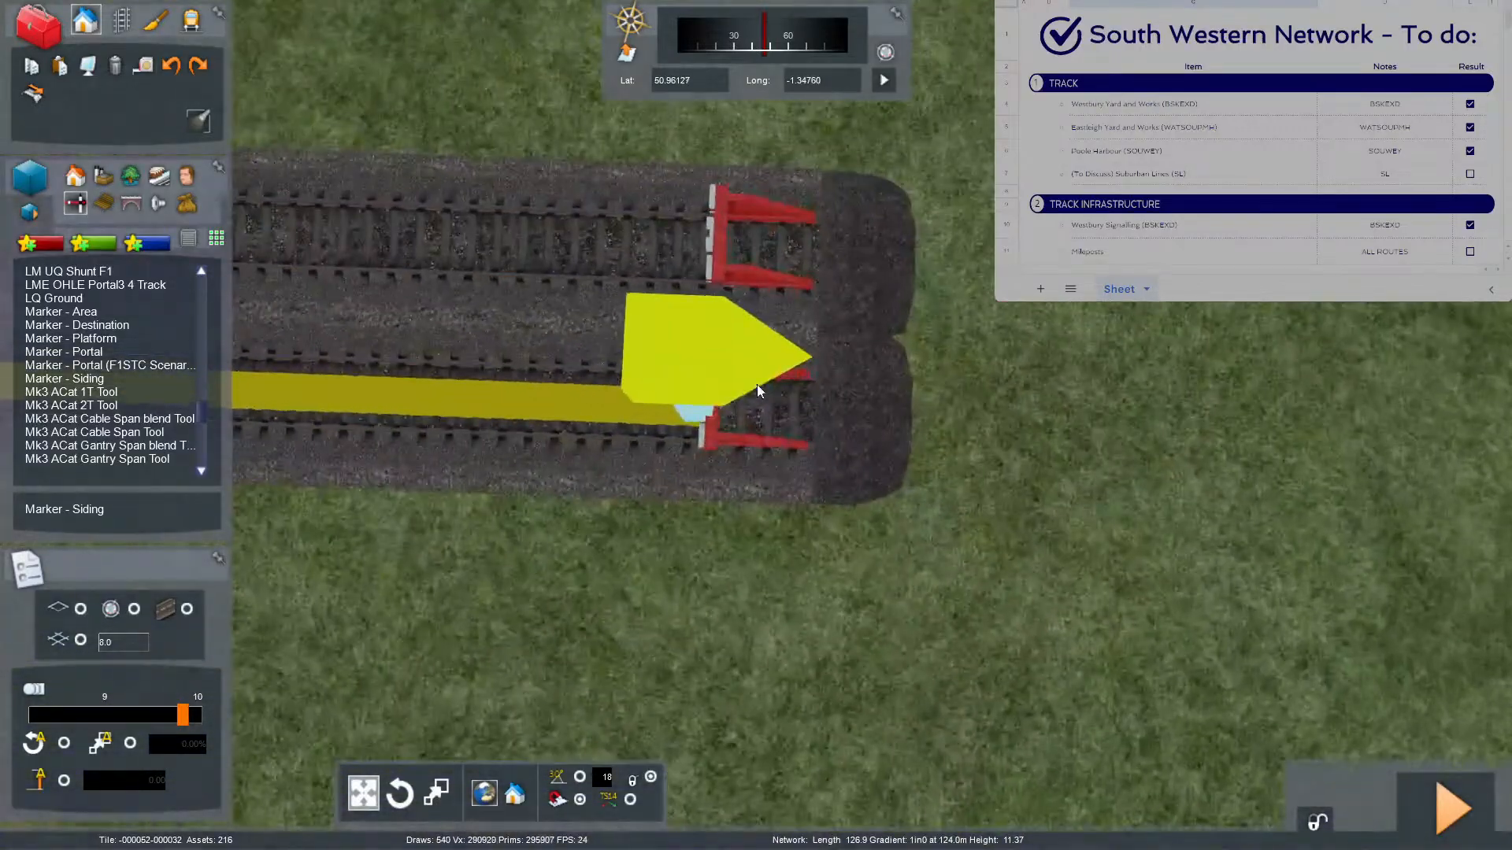
left_click_drag(757, 391, 679, 375)
Stretch the other end of the dead-end track's marker to the path crossing, aligning it with the aerial overlay.
key("Left")
right_click_drag(861, 468, 919, 366)
key("Up")
key("Down")
key("Left")
mouse_move(1040, 323)
left_mouse_down()
mouse_move(775, 337)
mouse_move(562, 393)
mouse_move(554, 423)
left_mouse_up()
key("Left")
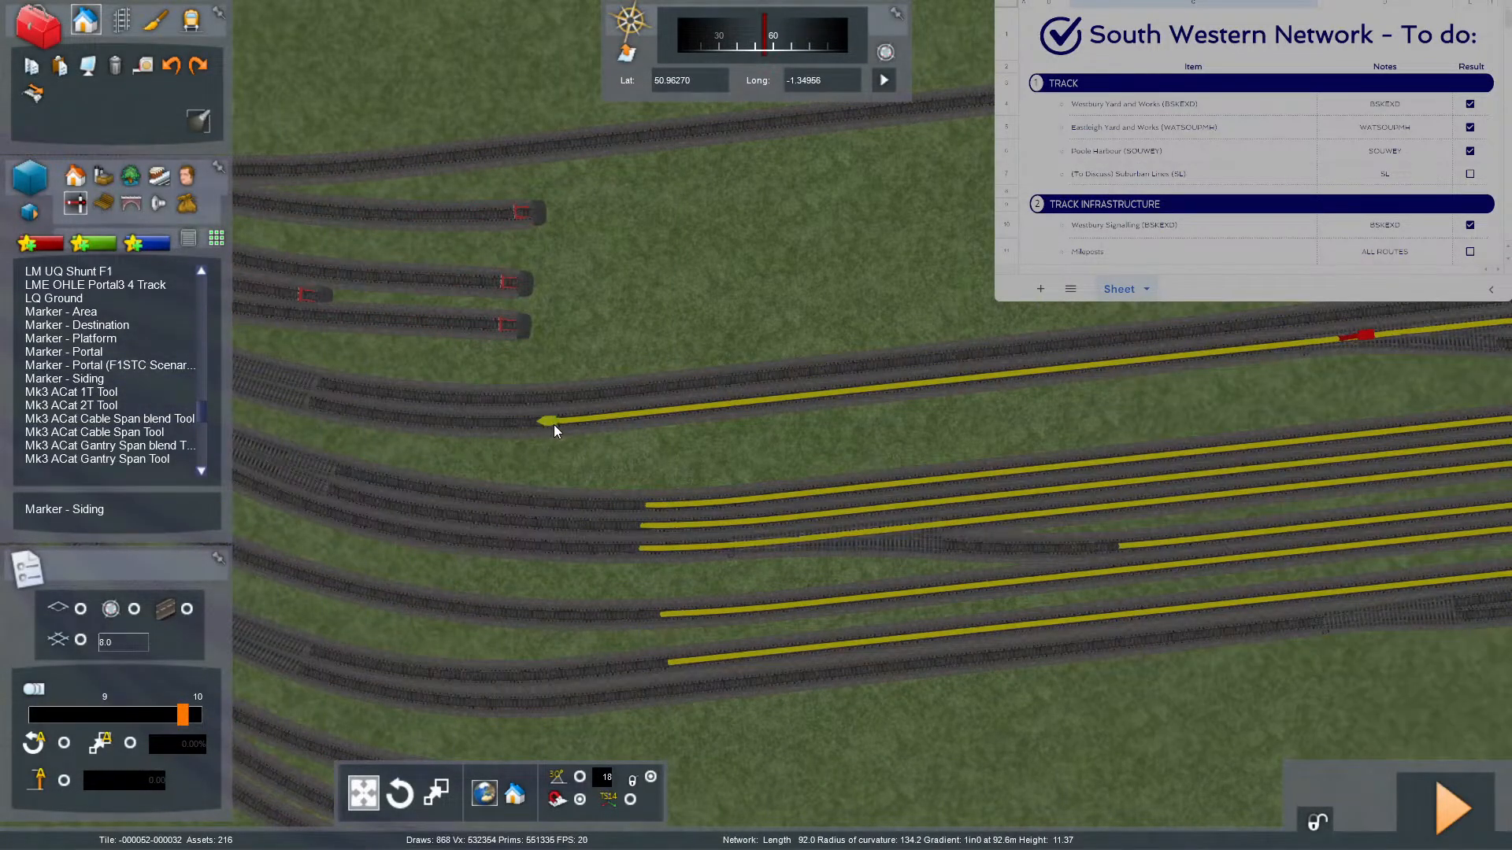
key("F8")
left_click_drag(554, 425, 625, 417)
key("F8")
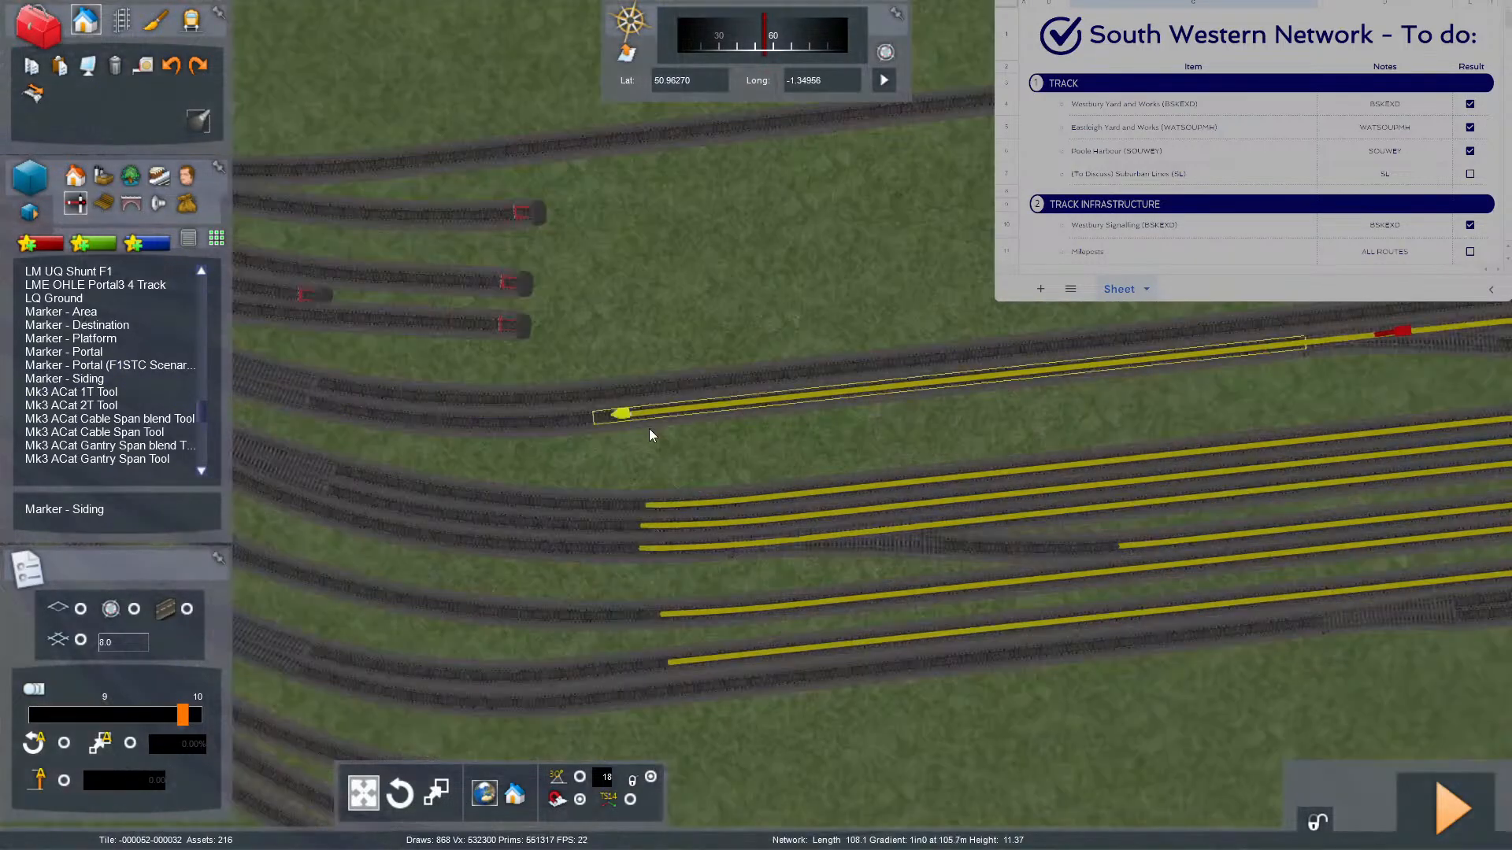
Name the marker on the lower dead-end track Eastleigh Works (GBRF) 13 in both name fields.
right_click_drag(699, 454, 976, 269)
key("Up")
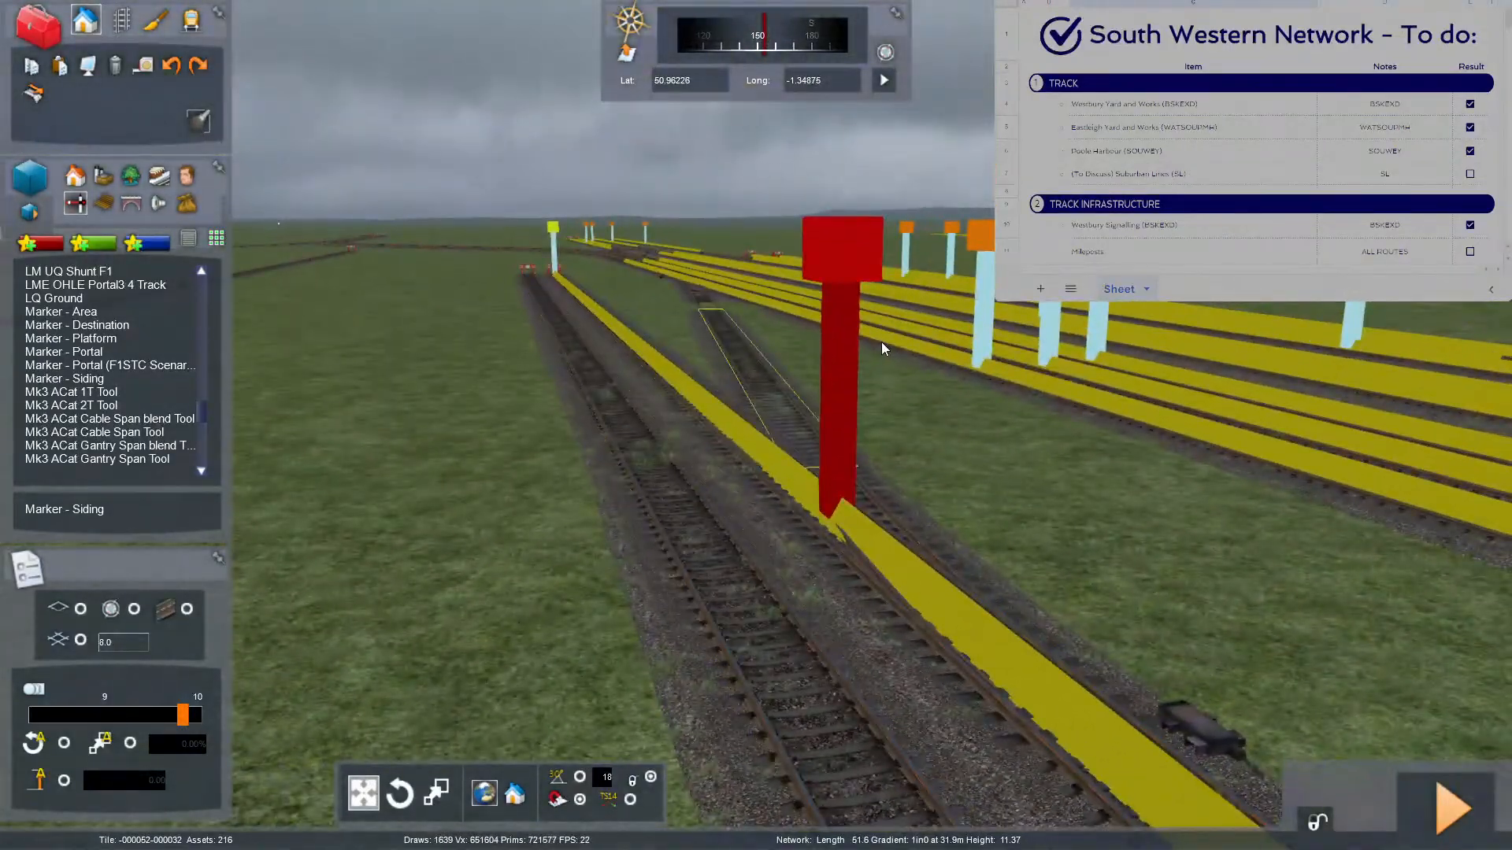
left_click(843, 336)
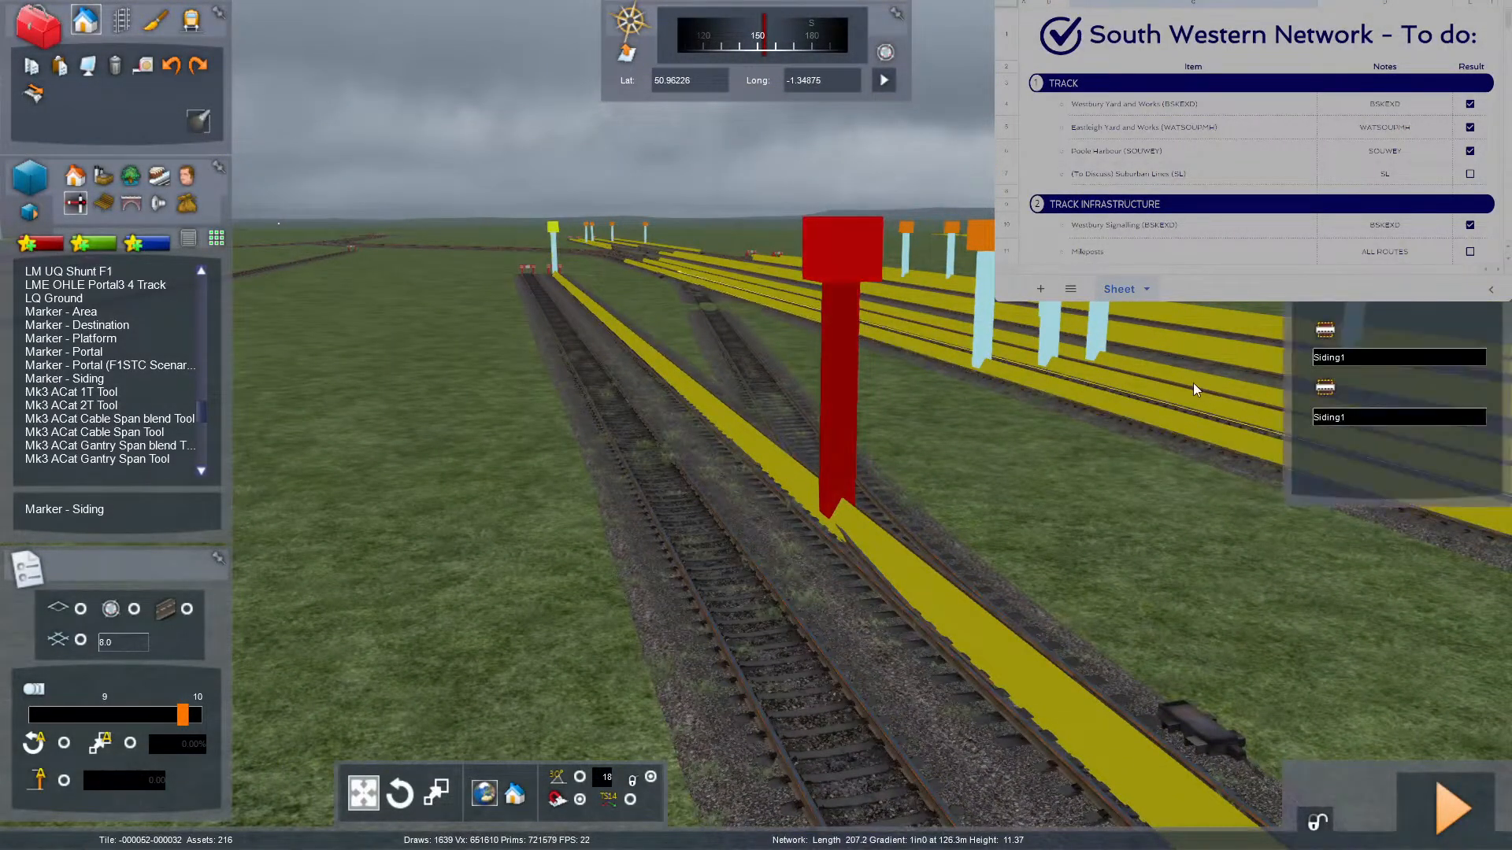
left_click(1355, 357)
key("ctrl+a")
type("Eastleigh Works (GBRF) 12")
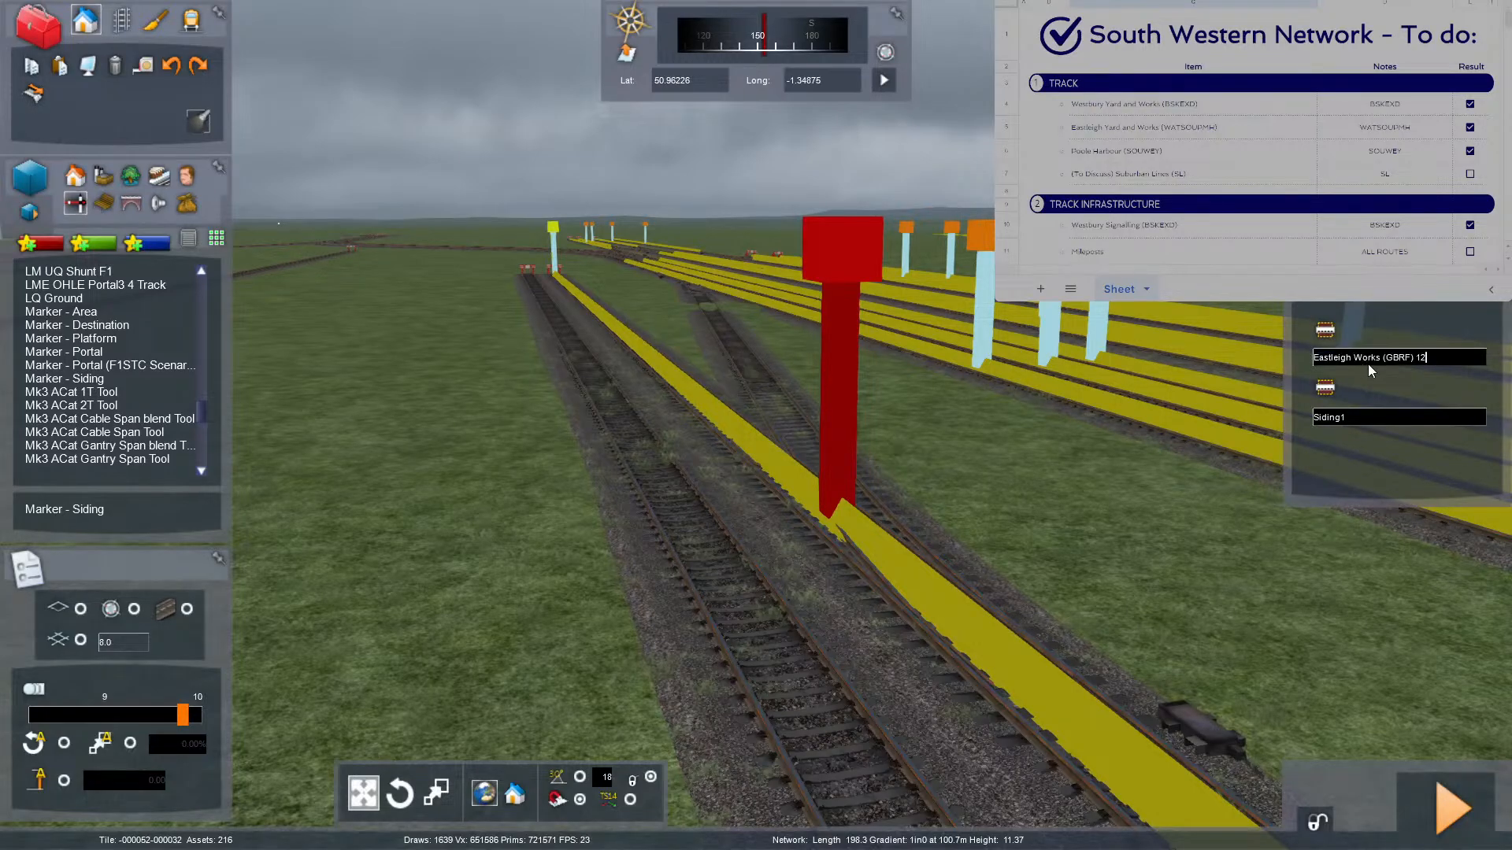
key("BackSpace")
type("3")
key("ctrl+a")
key("ctrl+c")
left_click(1388, 414)
key("ctrl+a")
key("ctrl+v")
left_click(1044, 516)
Place a siding marker on the upper dead-end track beside siding 13 and stretch one end to the buffer stop.
mouse_move(1043, 518)
right_mouse_down()
mouse_move(1019, 516)
mouse_move(971, 465)
mouse_move(972, 429)
mouse_move(890, 583)
mouse_move(836, 594)
mouse_move(1007, 509)
right_mouse_up()
key("Up")
key("Up")
key("Right")
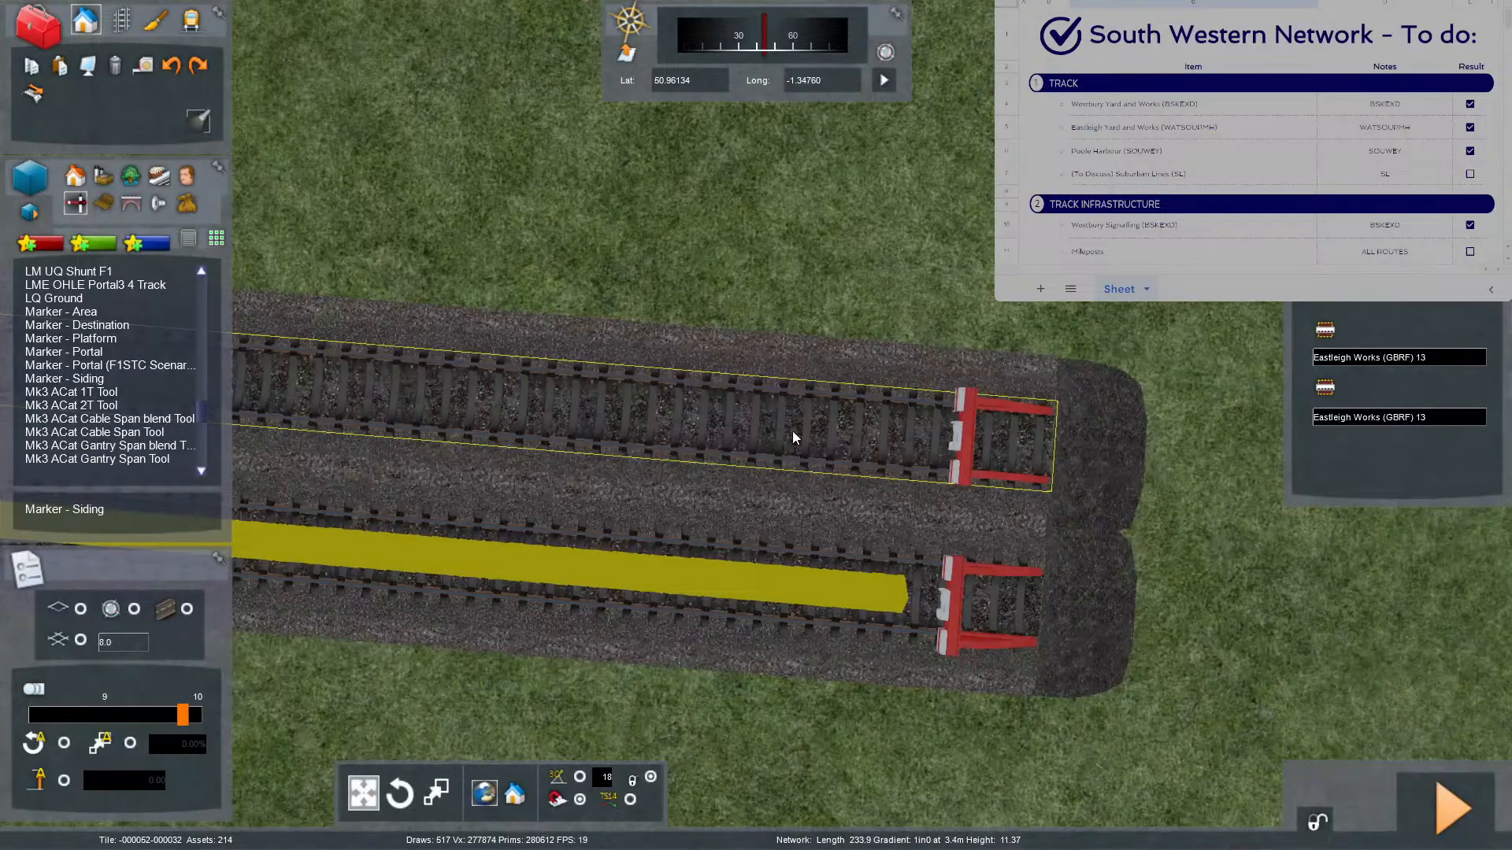
left_click(127, 379)
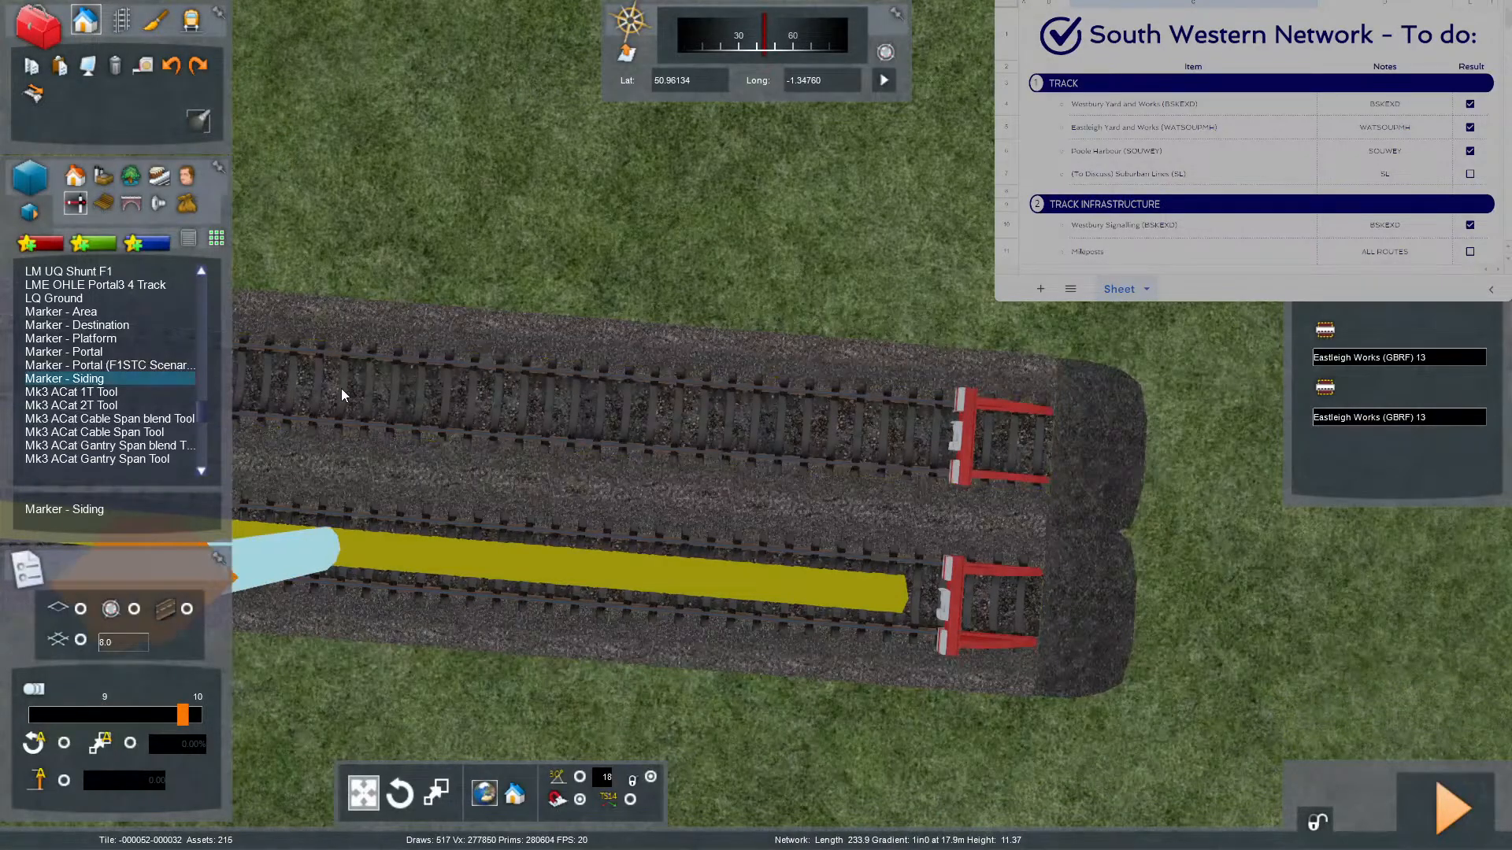
left_click(317, 356)
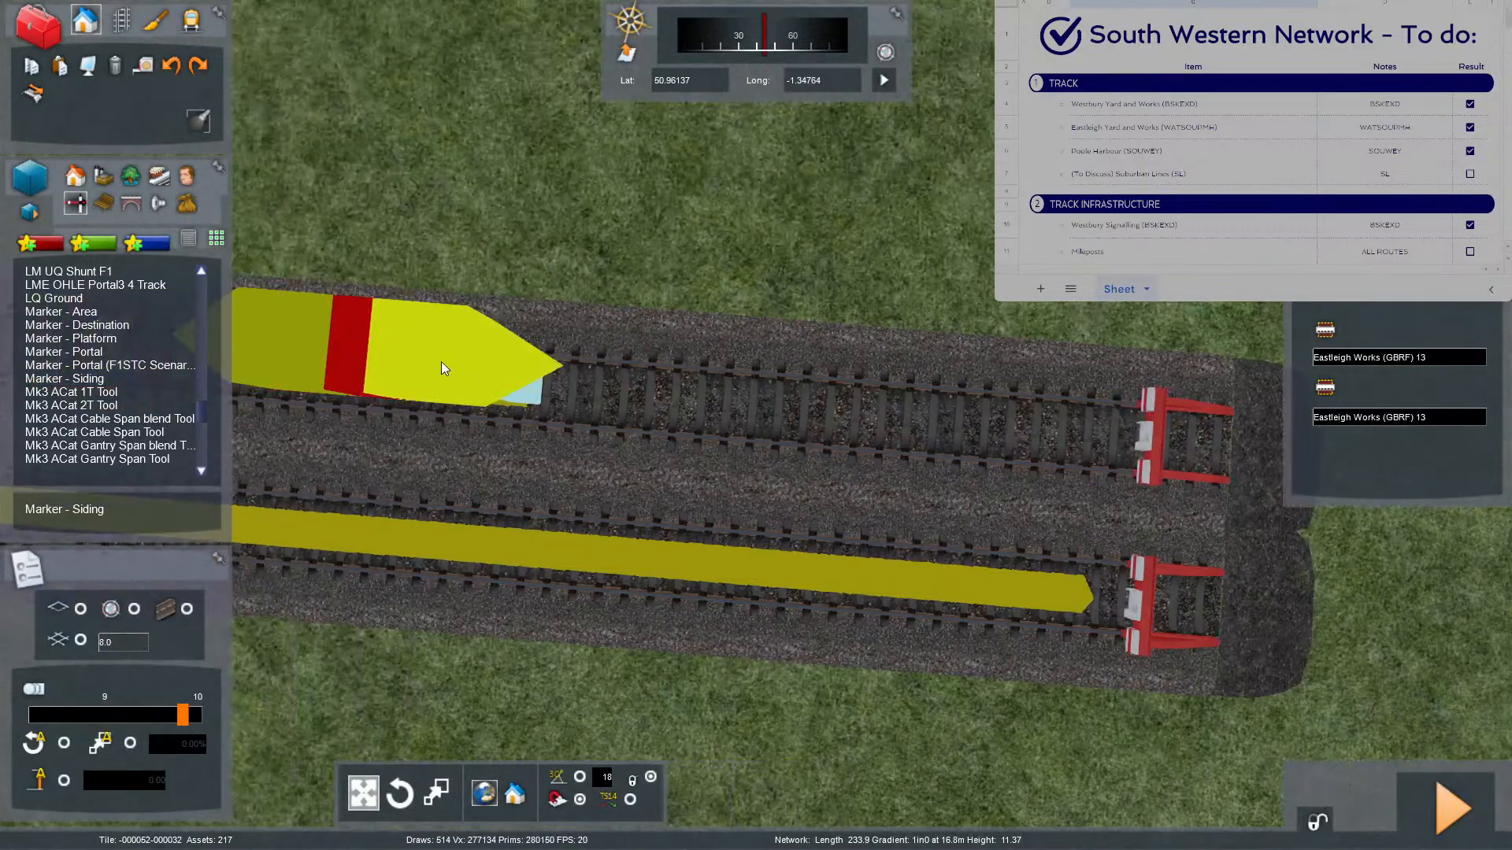
left_click_drag(442, 362, 752, 382)
key("Right")
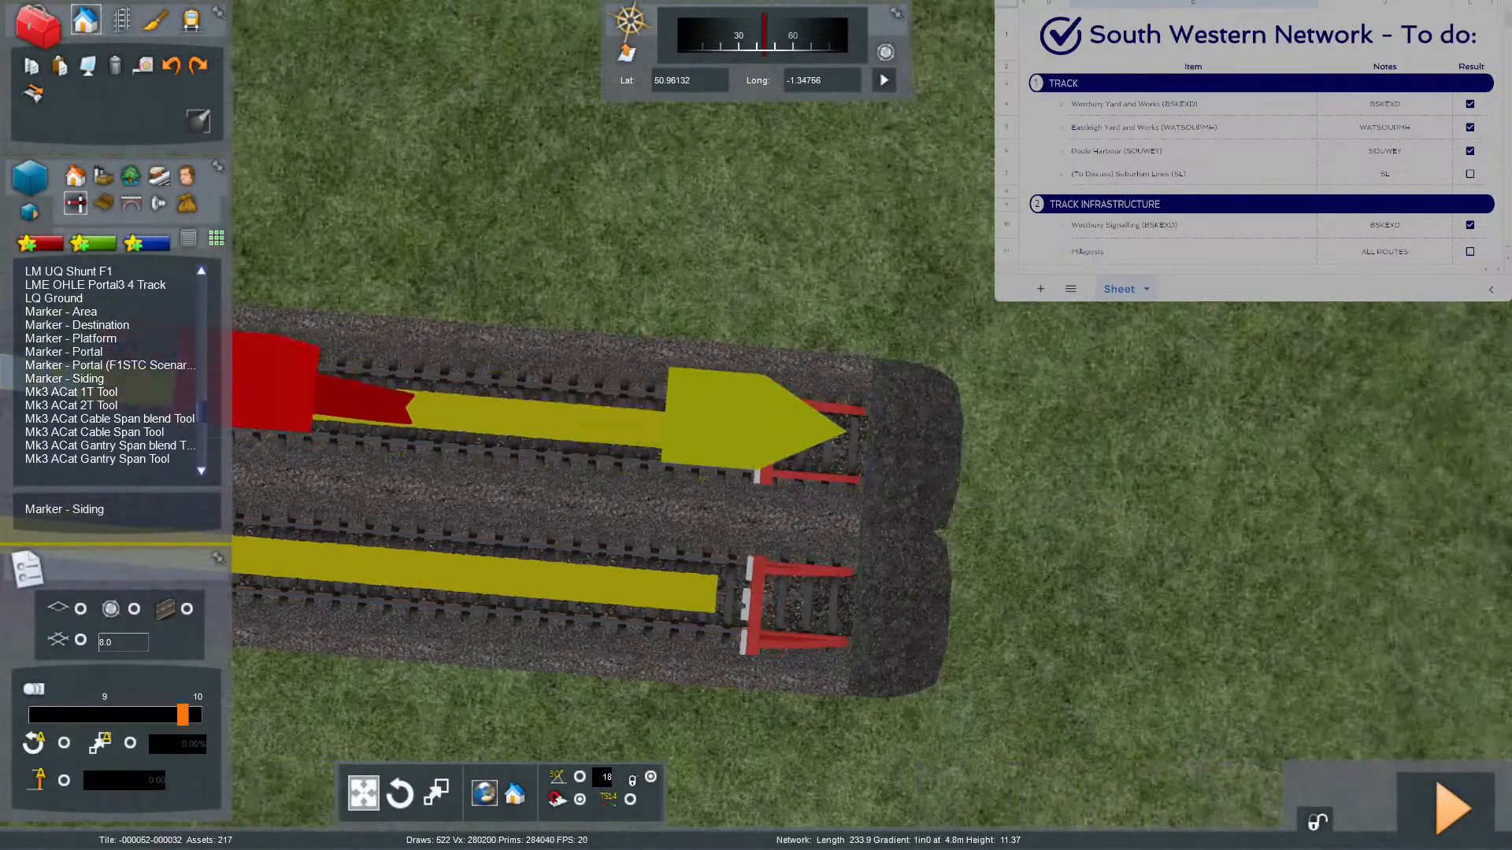
Stretch the other end of the upper dead-end track's marker back until it is level with the end of siding 13's marker.
mouse_move(752, 383)
right_mouse_down()
mouse_move(733, 347)
mouse_move(753, 339)
right_mouse_up()
key("Left")
key("Down")
key("Left")
mouse_move(965, 300)
left_mouse_down()
mouse_move(718, 306)
mouse_move(592, 289)
mouse_move(523, 254)
mouse_move(442, 127)
left_mouse_up()
key("Left")
key("Left")
key("Left")
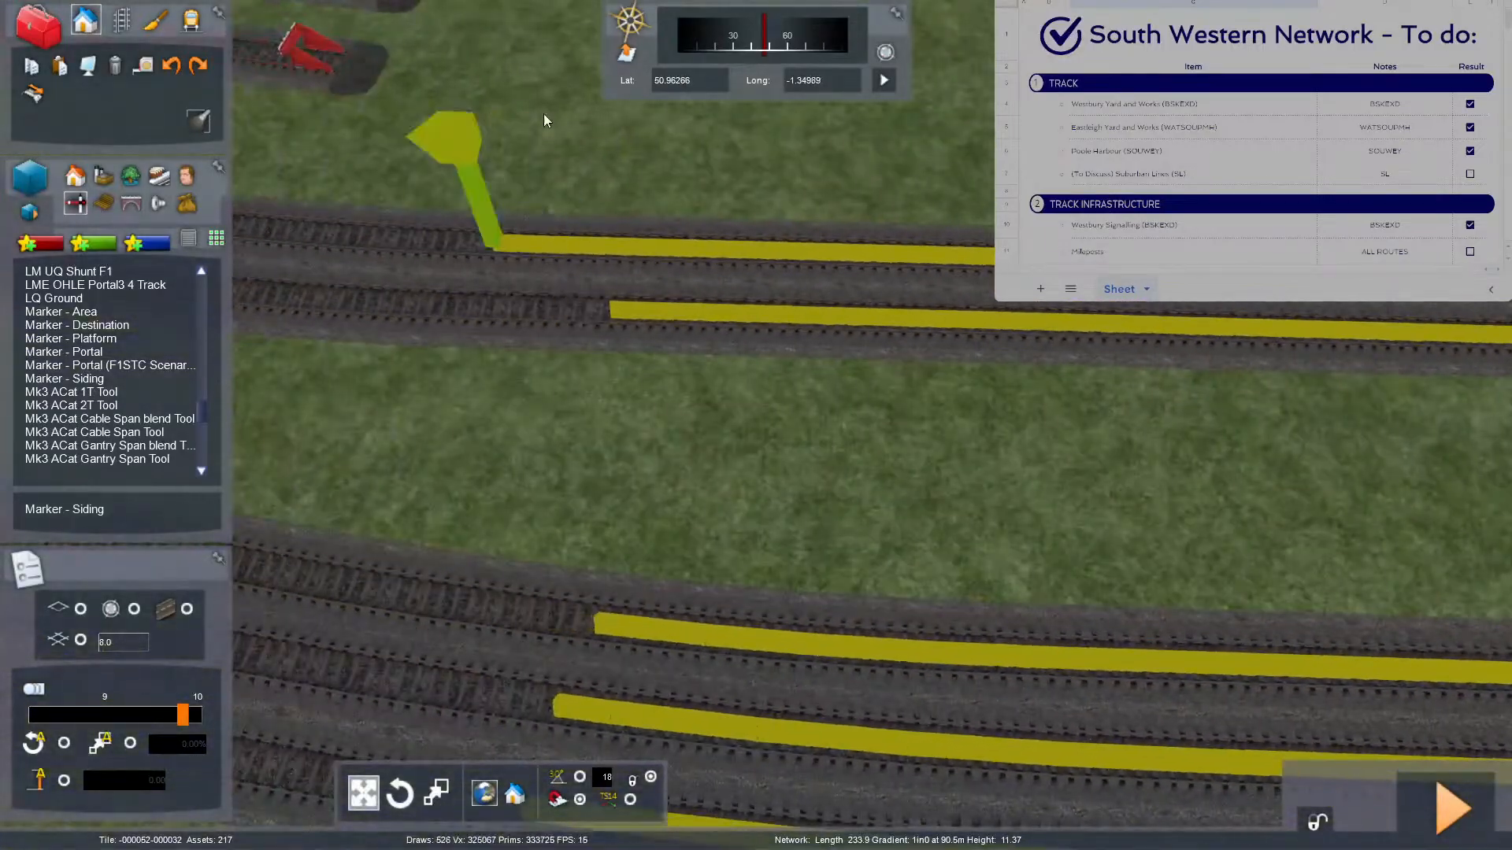
left_click_drag(594, 113, 611, 113)
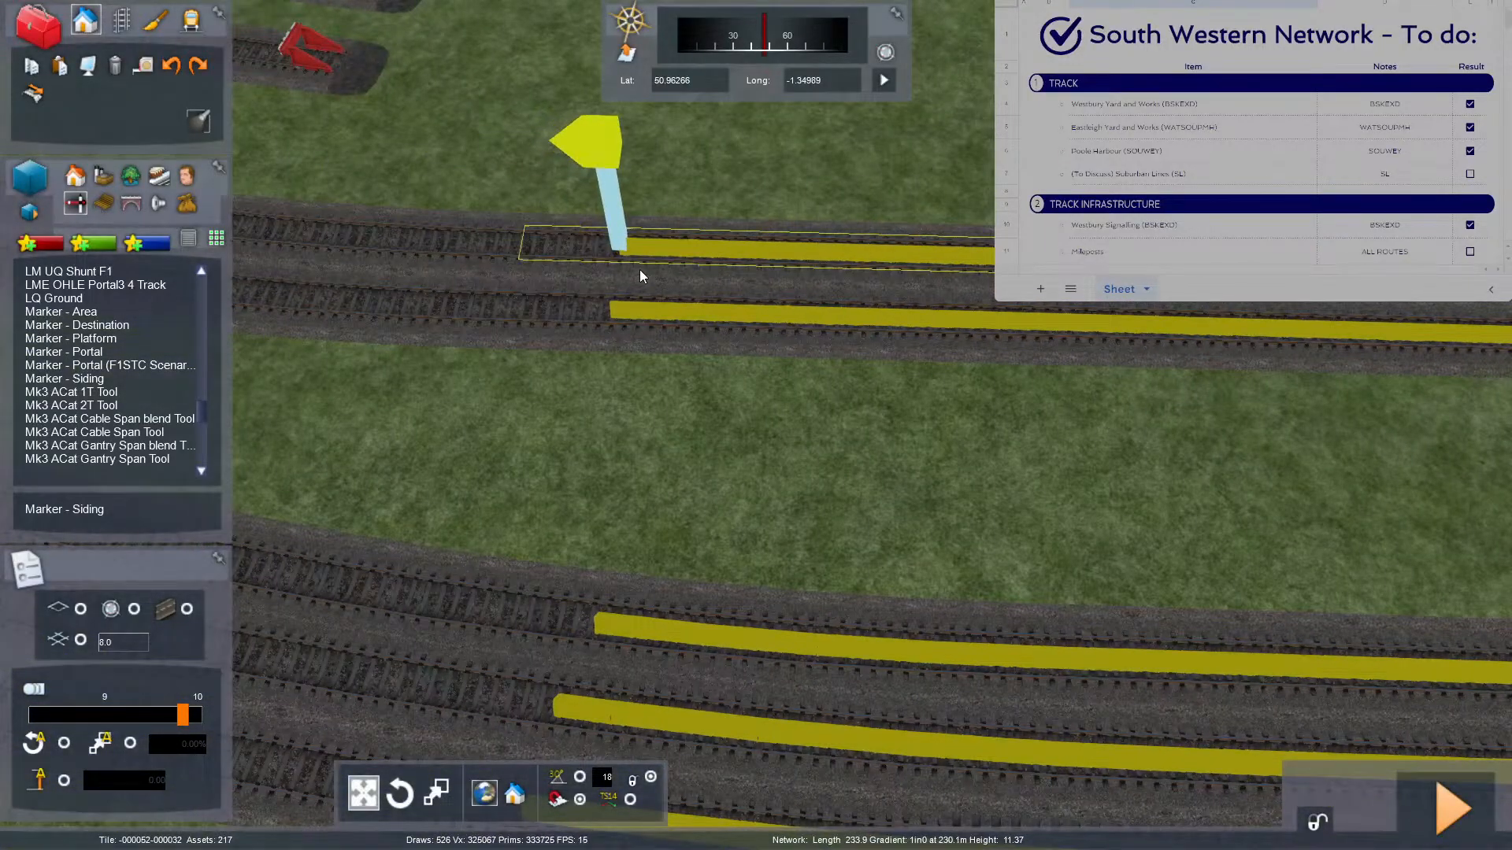
Name the upper dead-end track's marker Eastleigh Works (GBRF) 14 in both name fields.
right_click_drag(639, 269, 866, 237)
key("Up")
mouse_move(584, 289)
right_mouse_down()
mouse_move(669, 256)
mouse_move(701, 189)
right_mouse_up()
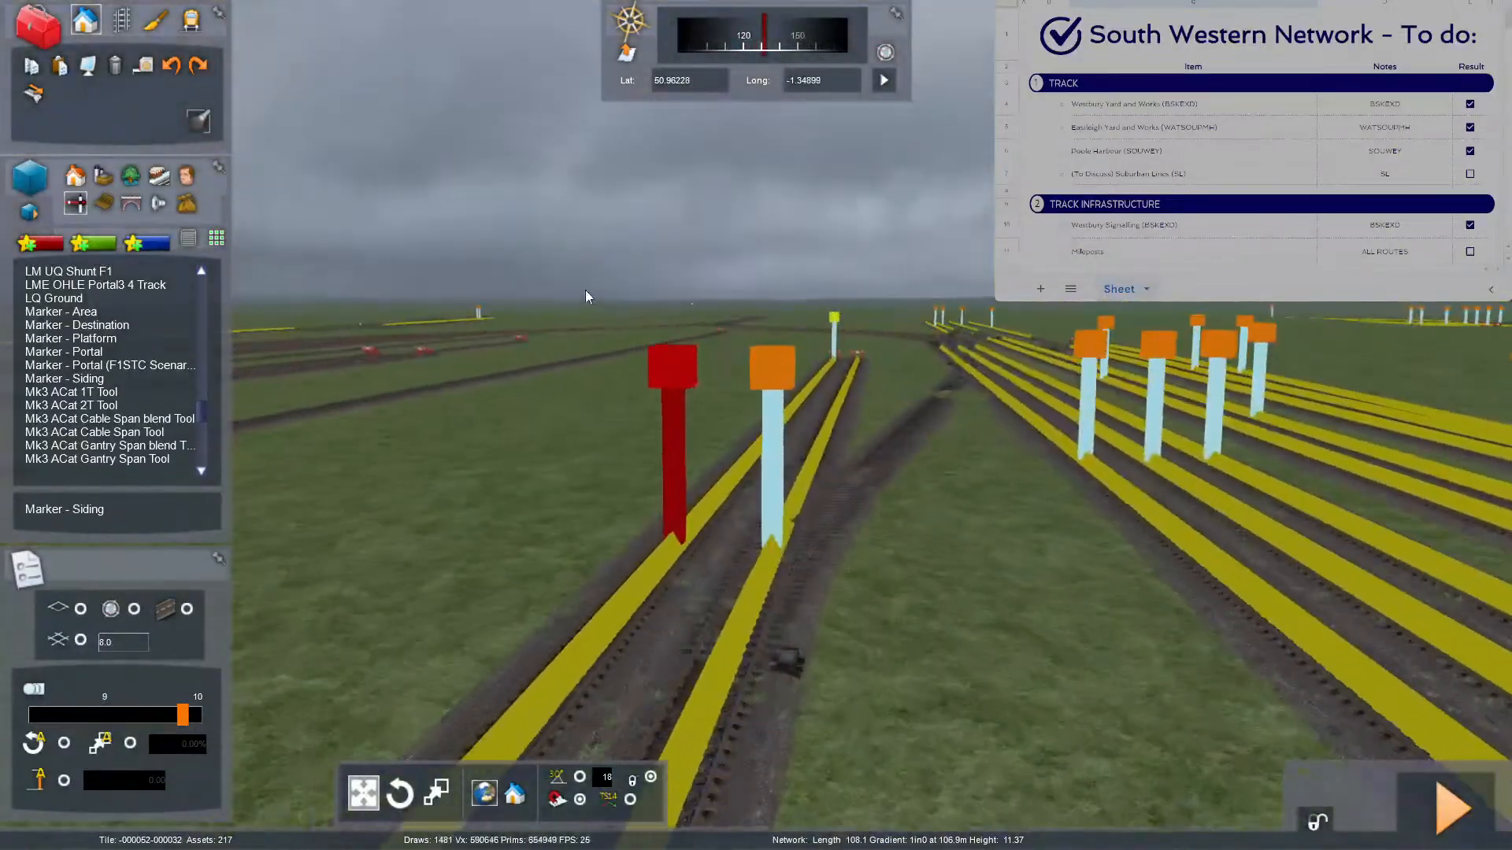
left_click(669, 361)
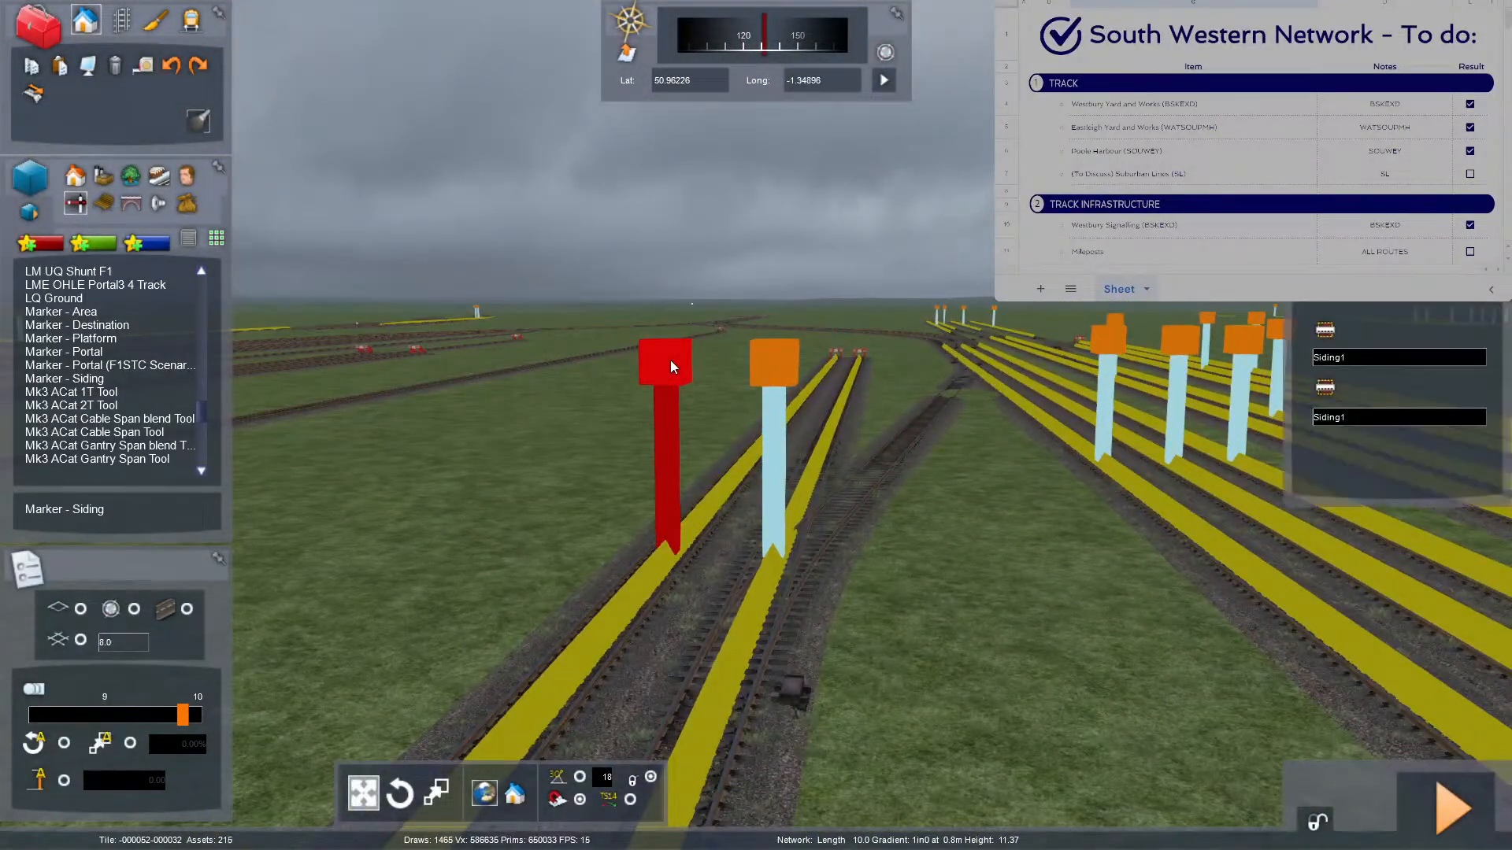
double_click(1414, 358)
key("ctrl+v")
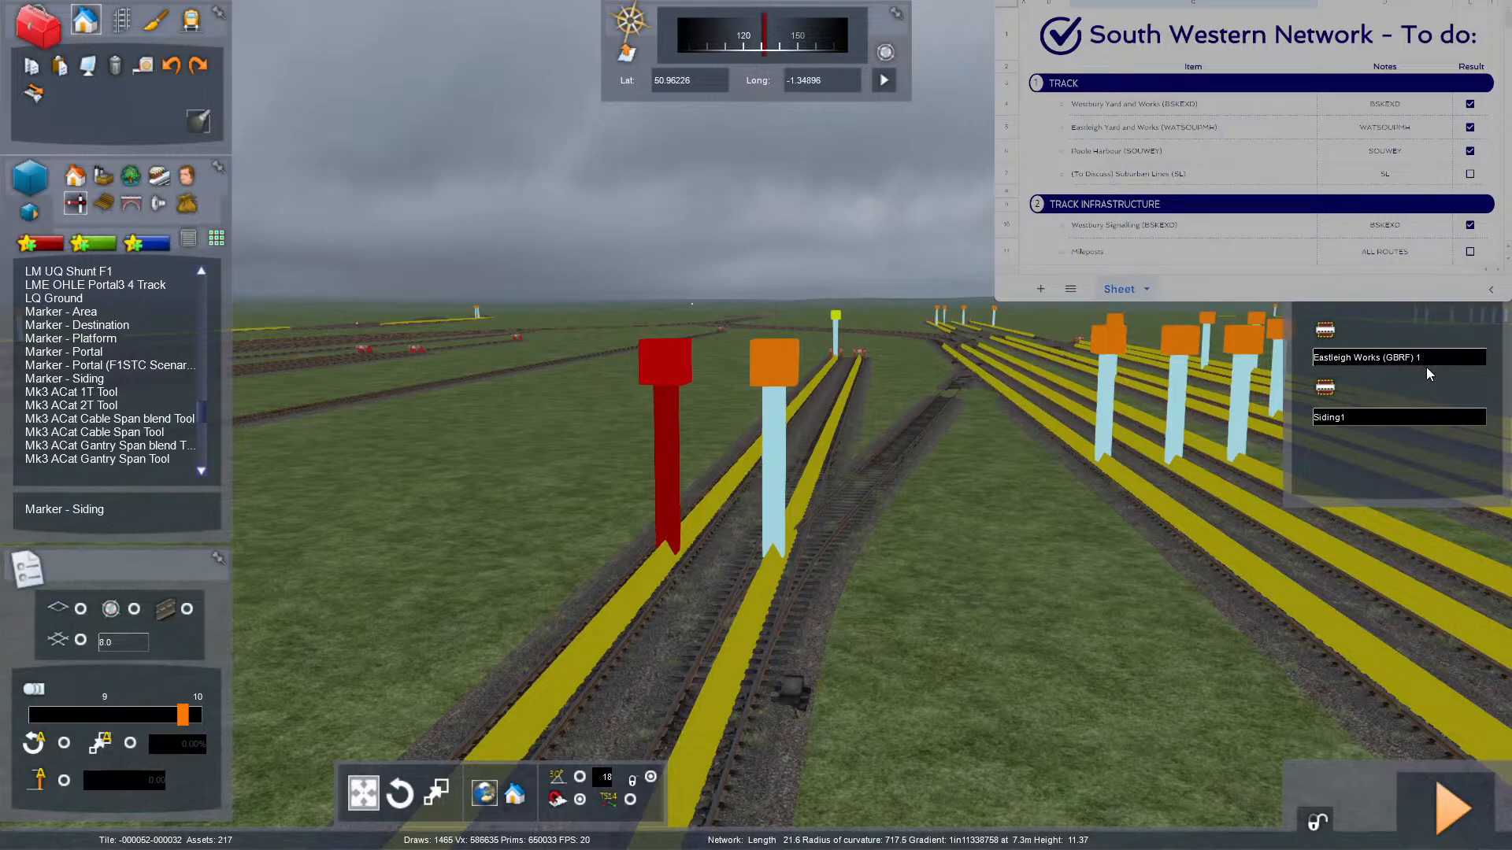
type("4")
key("Return")
key("ctrl+c")
double_click(1386, 419)
key("ctrl+v")
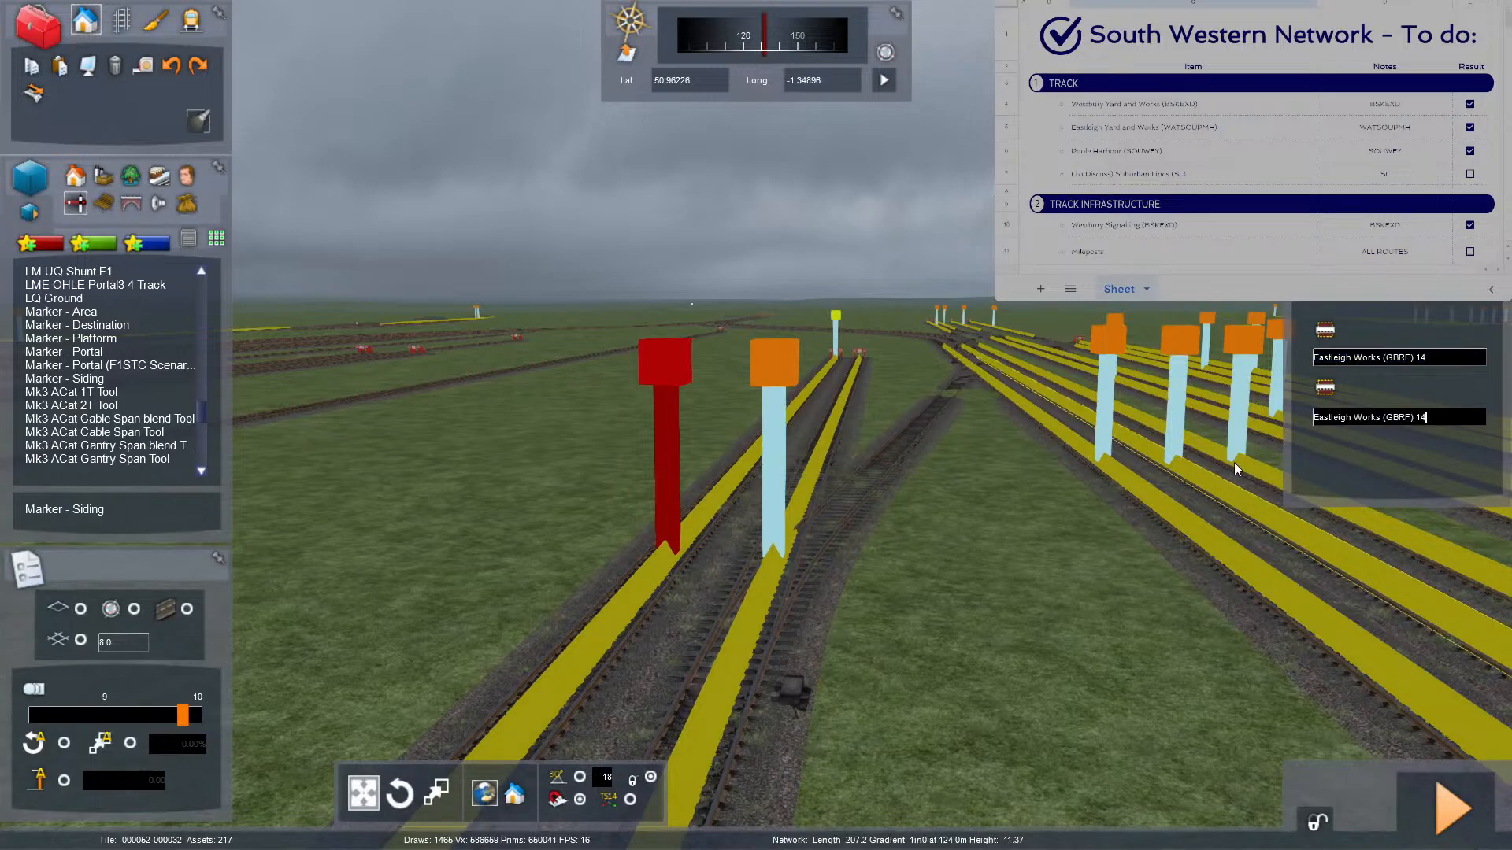
left_click(1102, 496)
Examine the 2D map and the works yard for tracks without siding markers, including the group of three short dead-end tracks.
key("9")
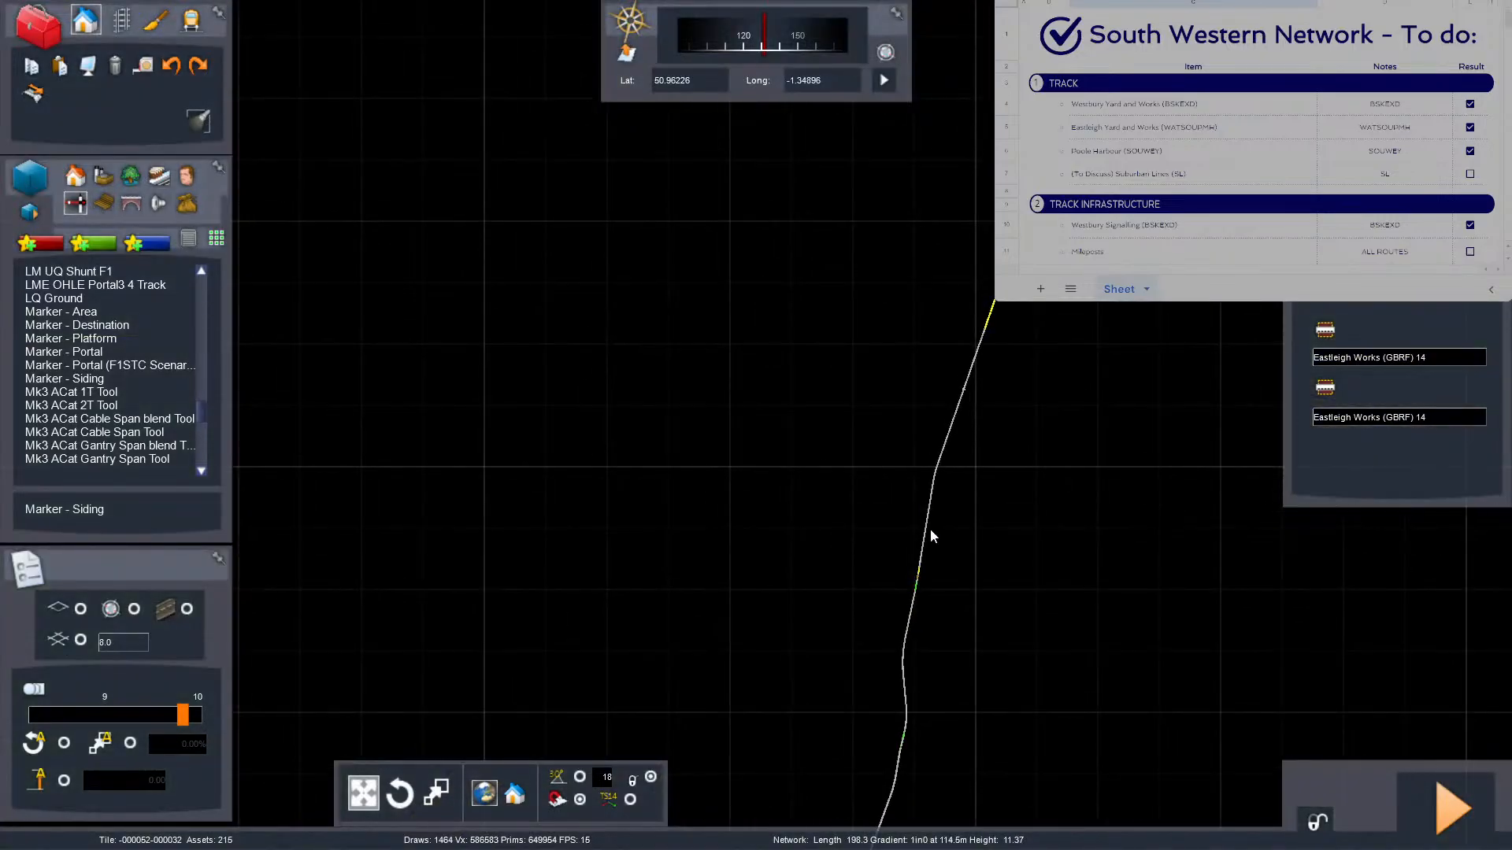
scroll(927, 530, "down", 5)
scroll(906, 455, "up", 8)
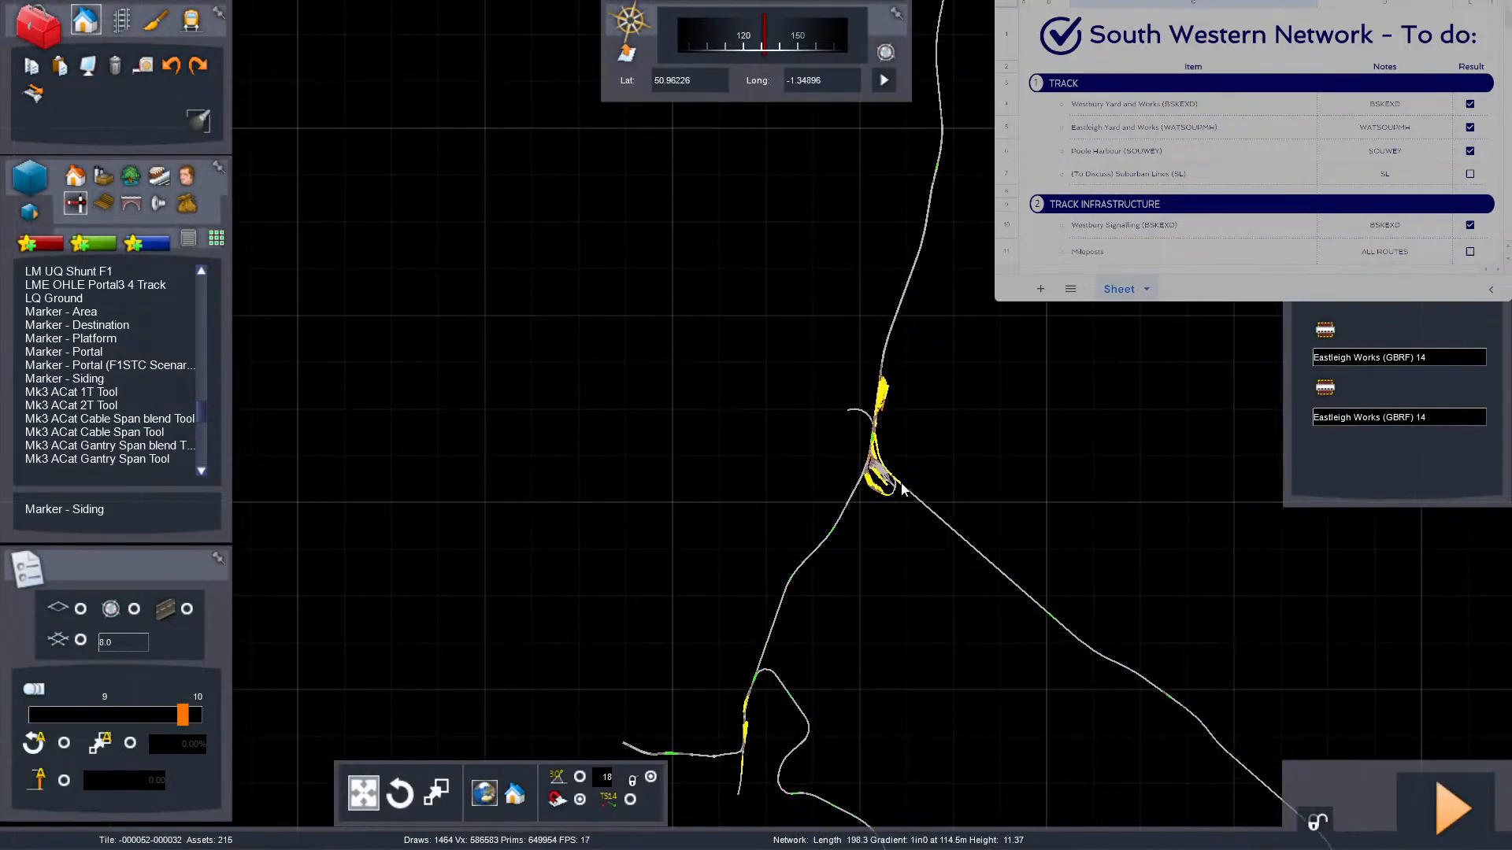
scroll(826, 372, "up", 6)
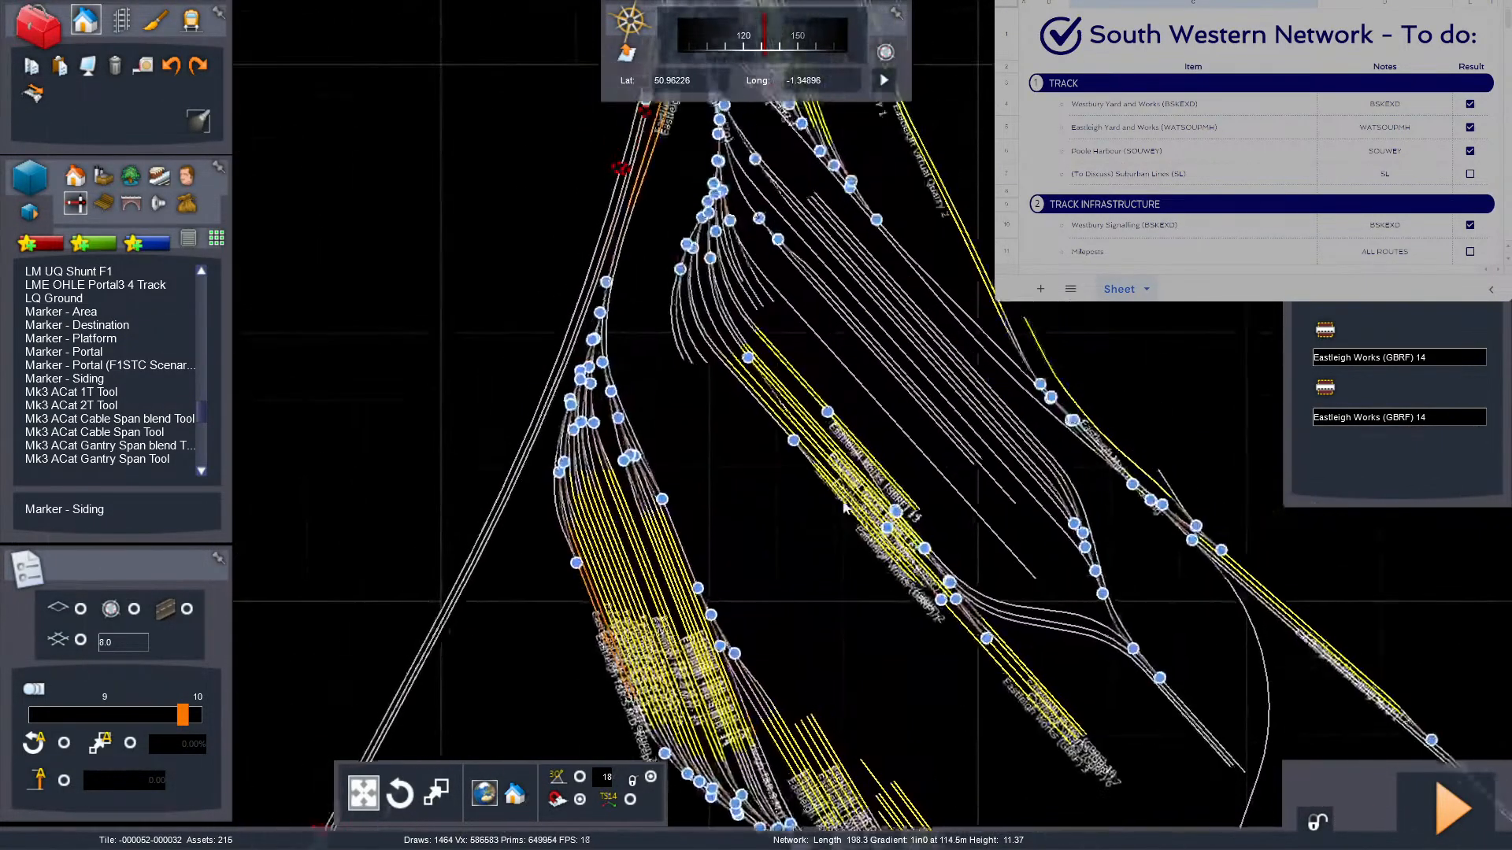
right_click_drag(816, 504, 840, 586)
key("9")
right_click_drag(728, 569, 741, 694)
scroll(740, 472, "down", 10)
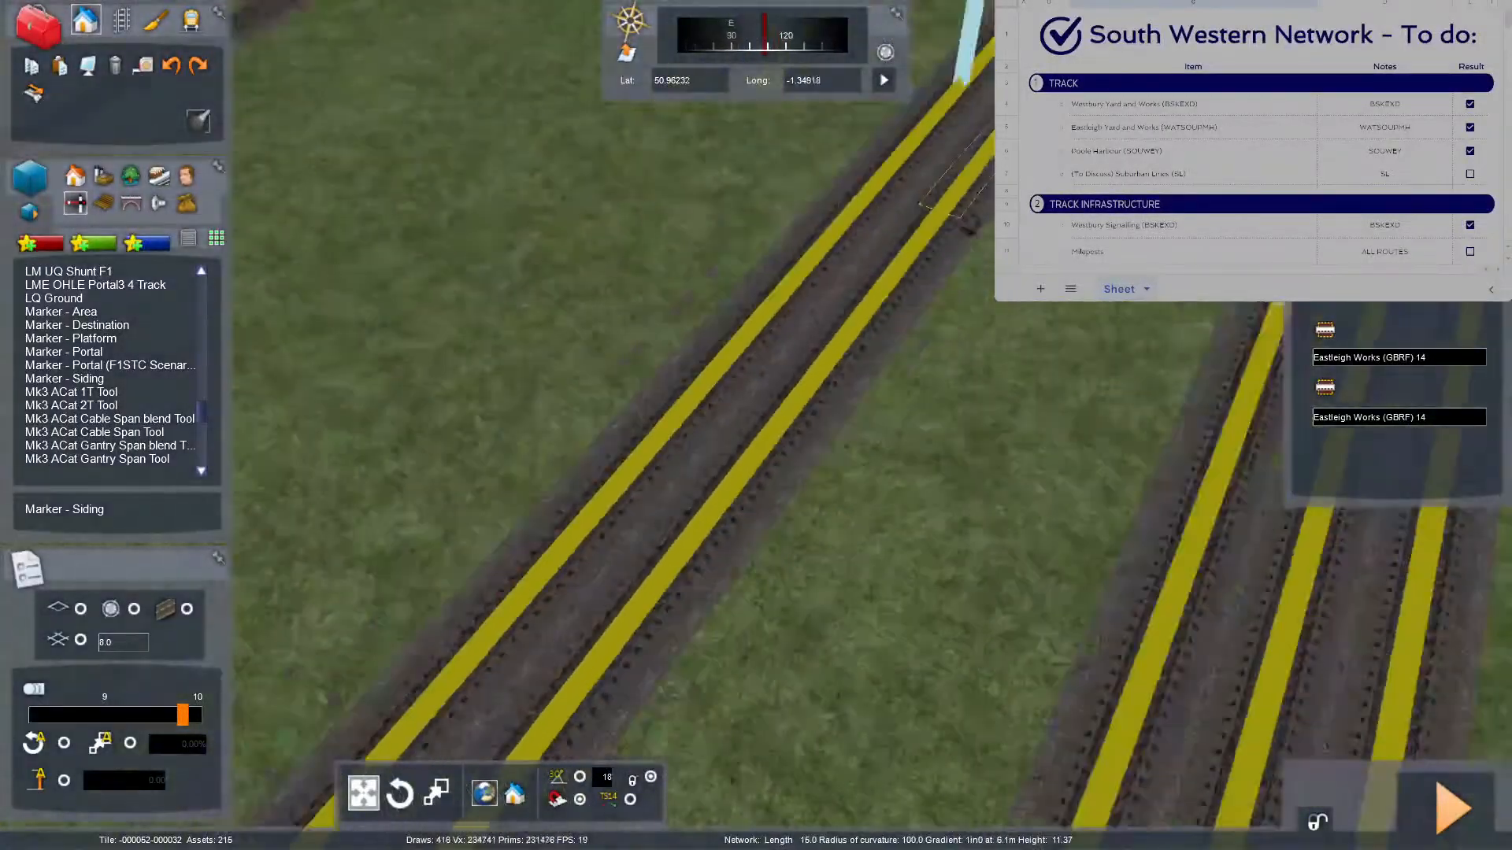
right_click_drag(741, 473, 653, 481)
scroll(727, 569, "up", 6)
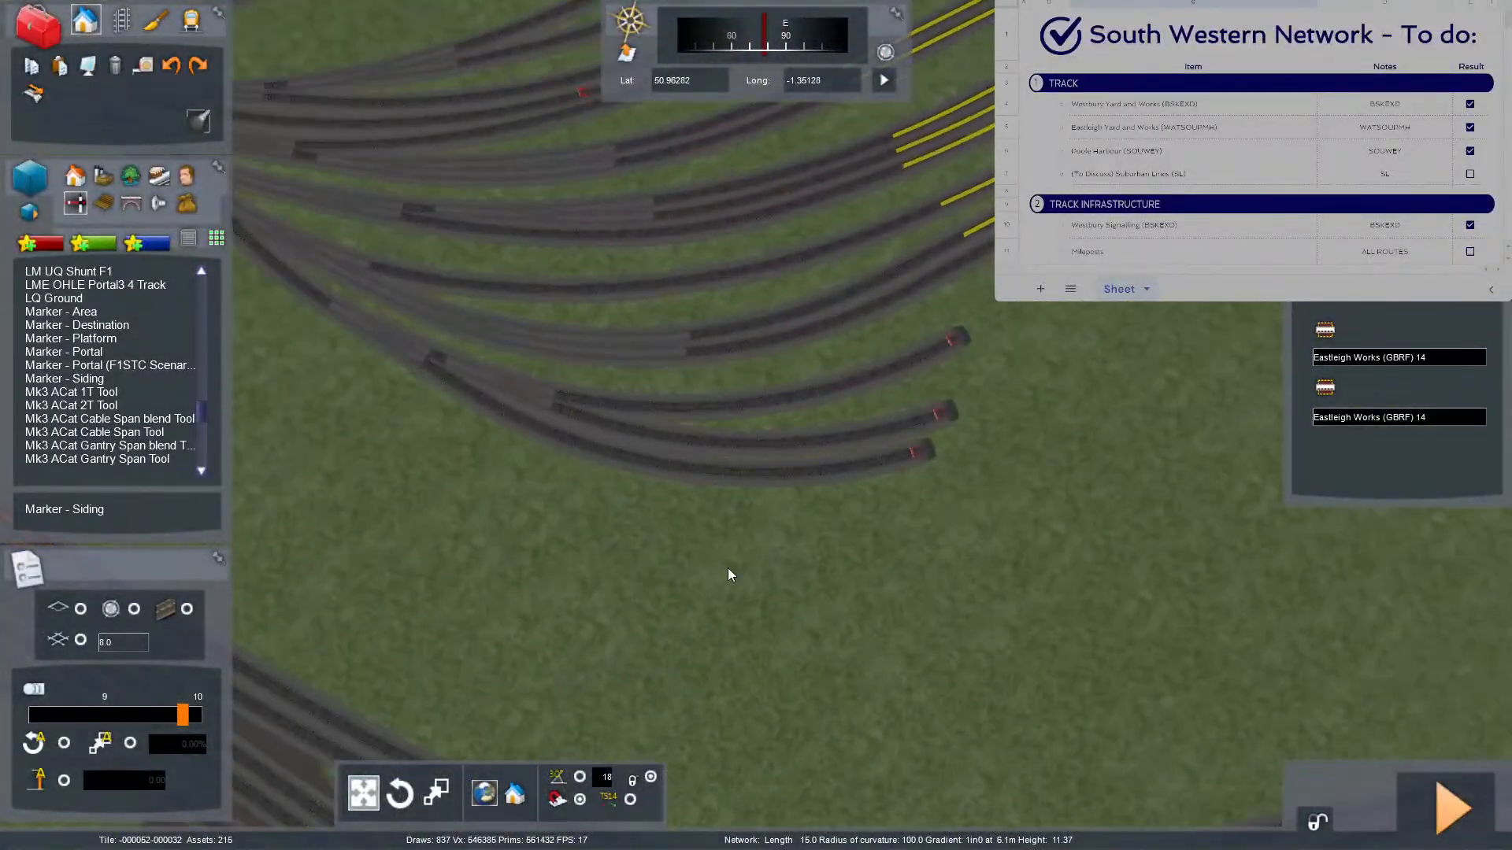
Place a siding marker on the outermost of the three short curved dead-end tracks and stretch one end to its buffer stop.
left_click(121, 379)
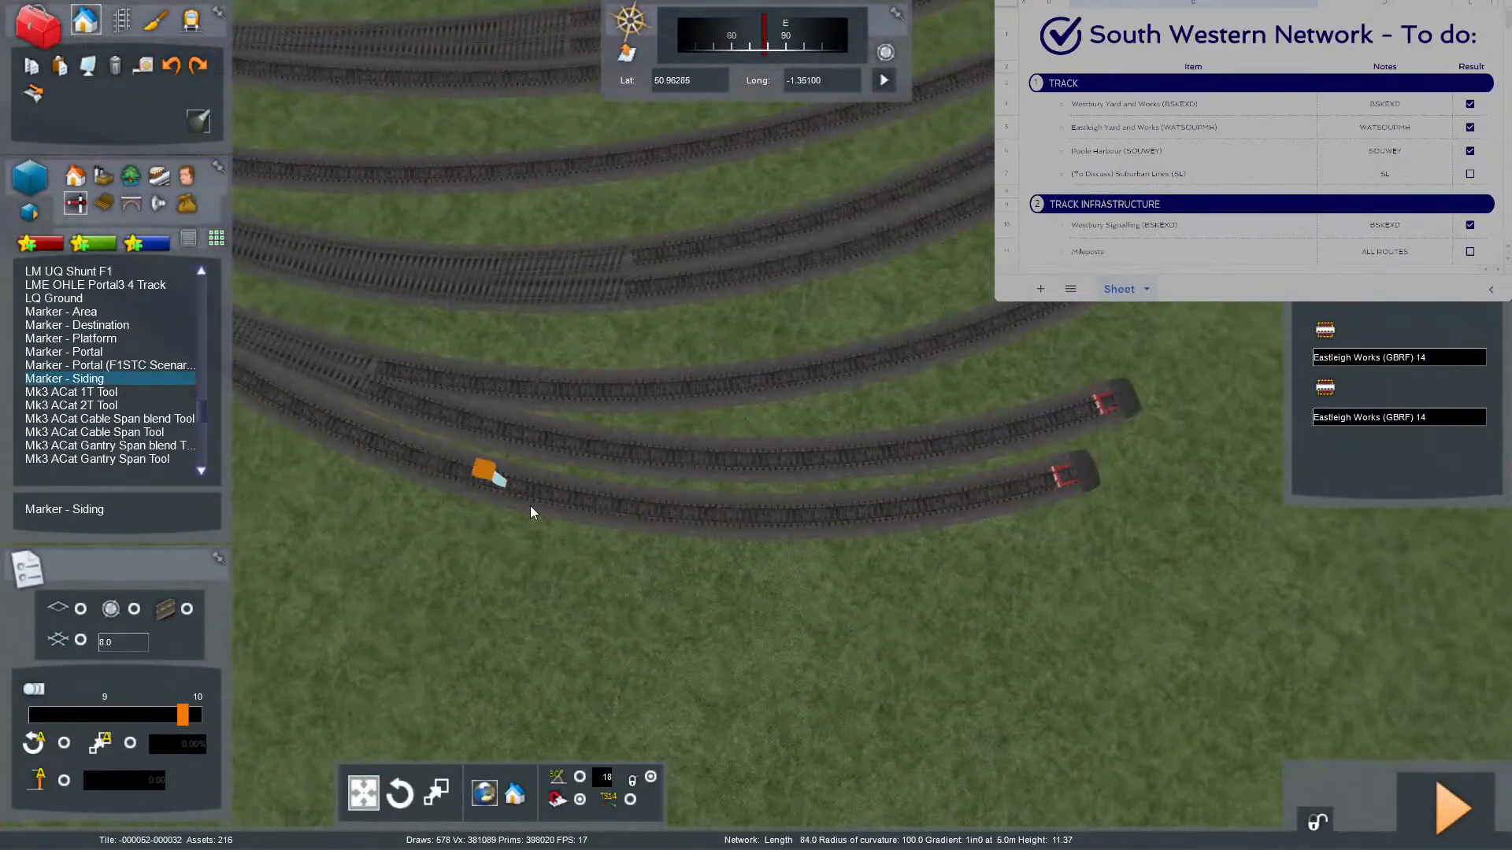
left_click(614, 513)
mouse_move(614, 514)
right_mouse_down()
mouse_move(618, 615)
mouse_move(608, 485)
right_mouse_up()
key("F8")
key("F8")
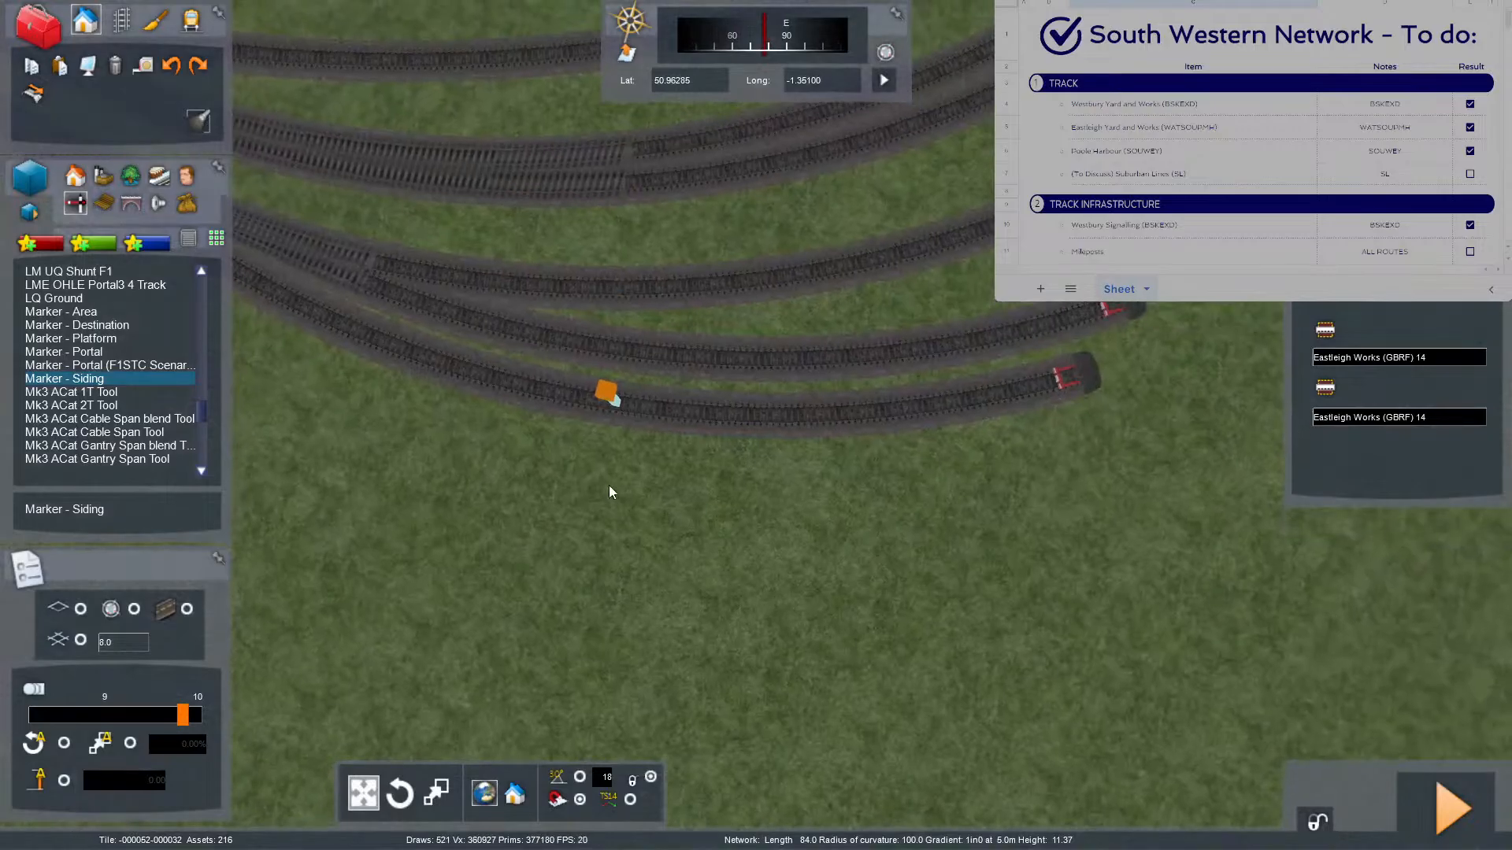
left_click(94, 379)
mouse_move(645, 406)
left_mouse_down()
mouse_move(829, 396)
mouse_move(941, 334)
mouse_move(1058, 309)
left_mouse_up()
scroll(837, 391, "up", 3)
scroll(1059, 308, "up", 5)
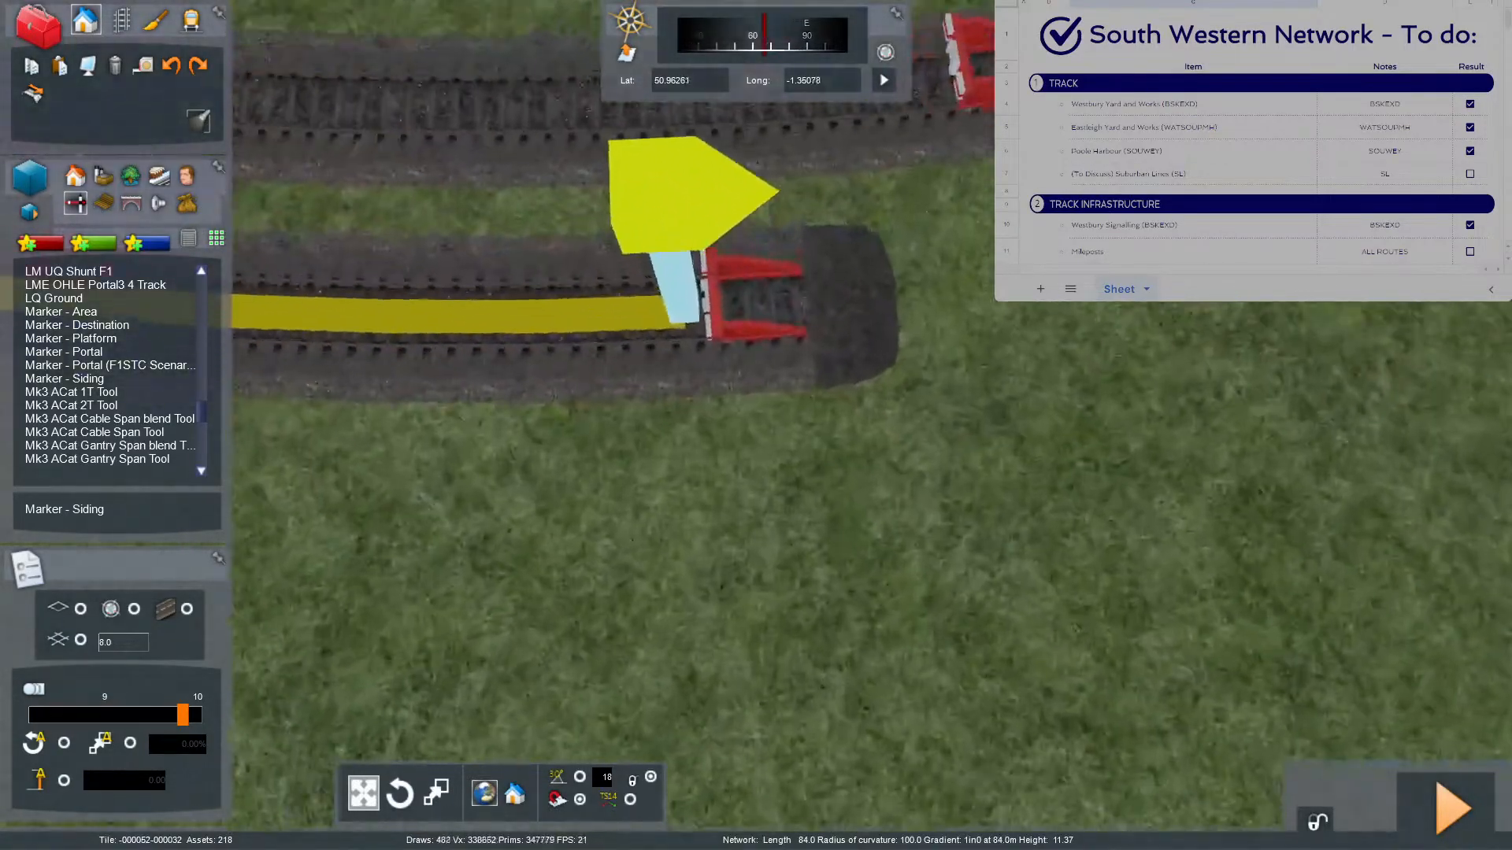
Stretch the other end of the outermost short track's marker back to just short of the turnout.
scroll(756, 425, "down", 6)
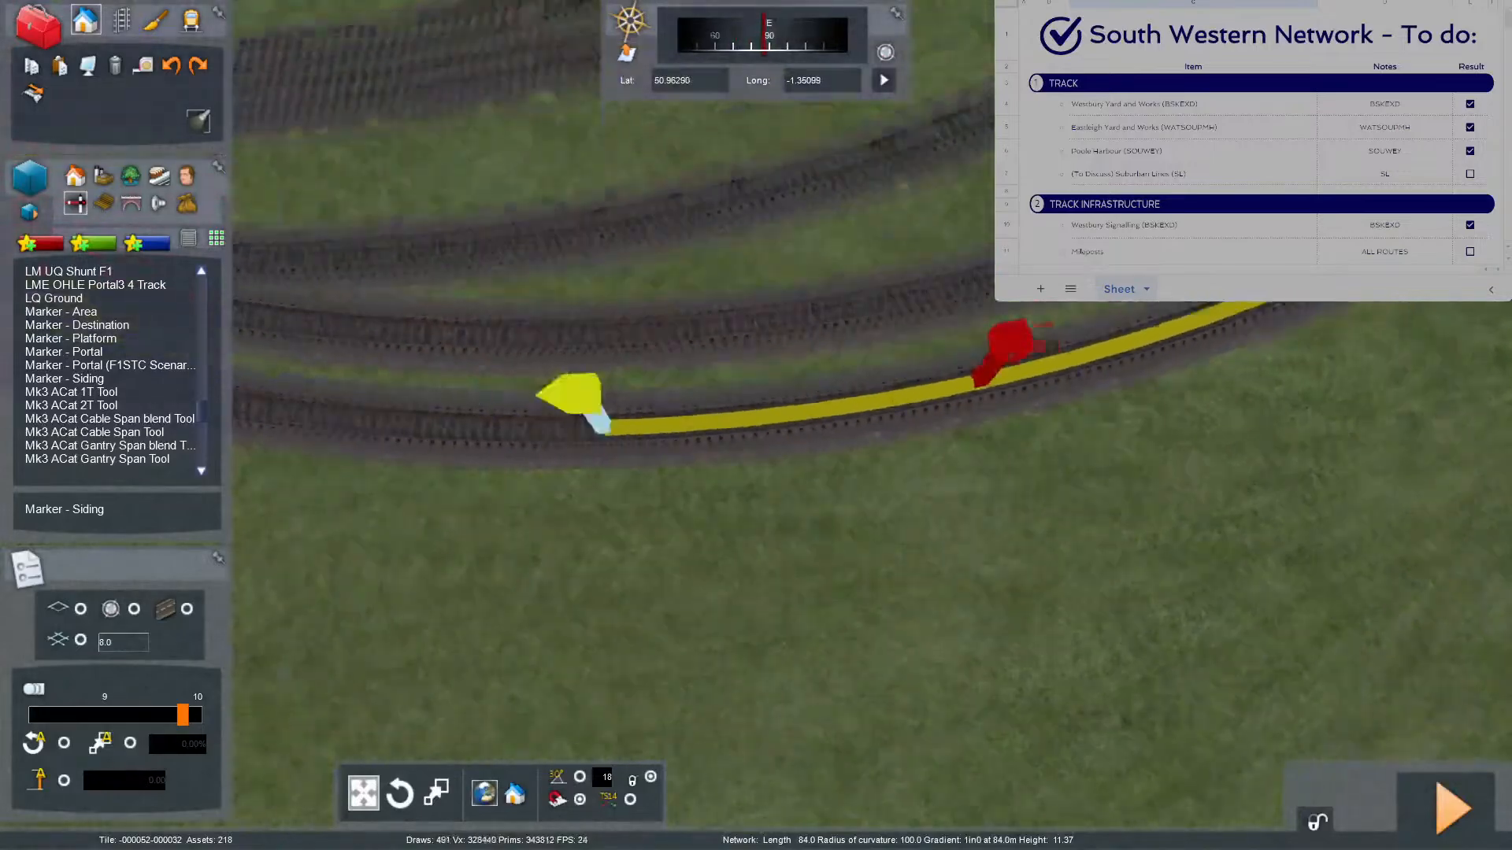
scroll(1052, 312, "down", 4)
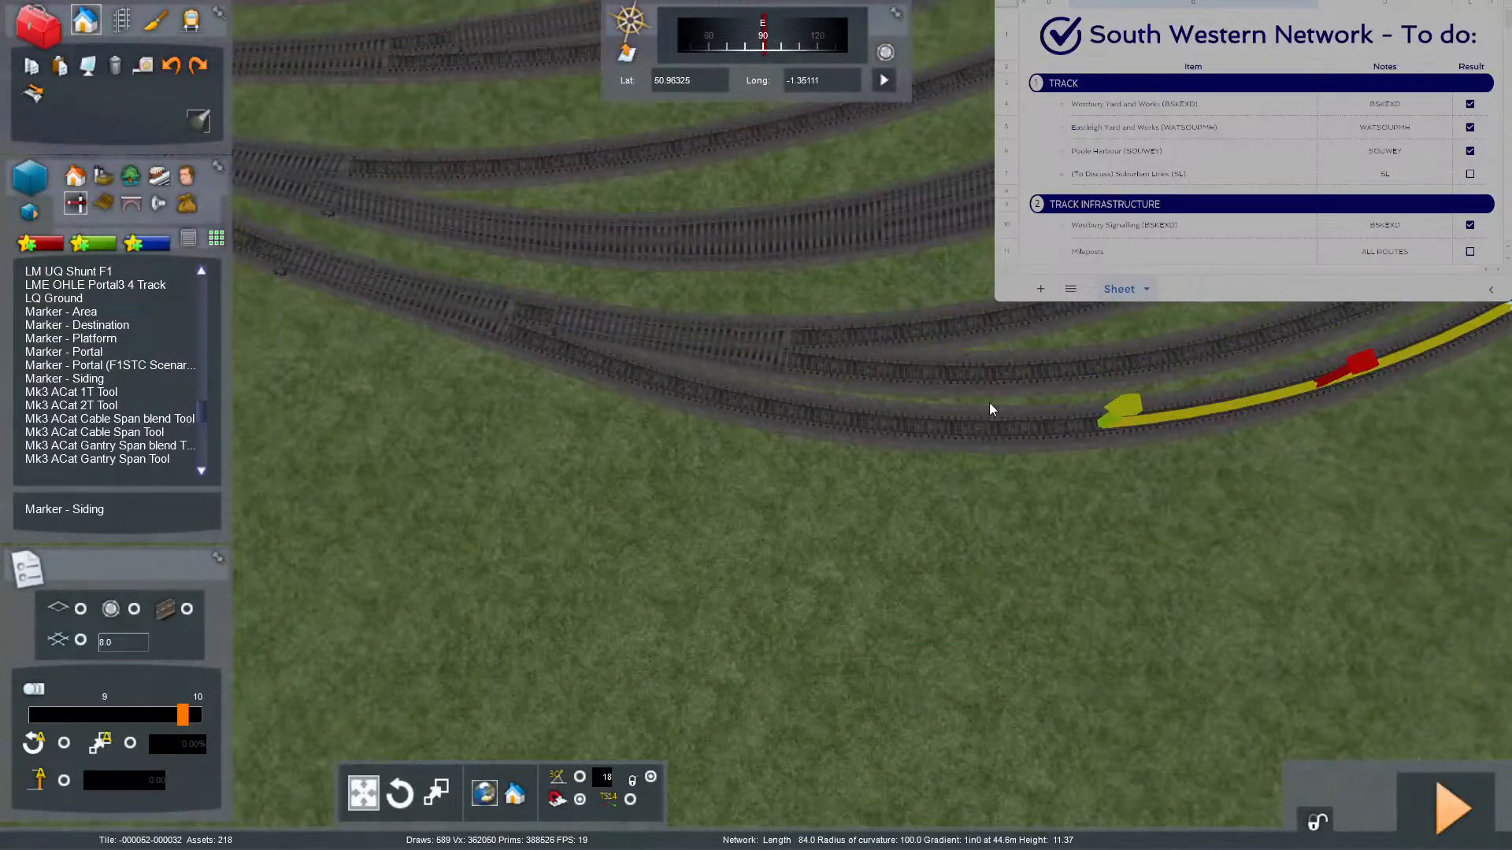
left_click_drag(988, 411, 724, 382)
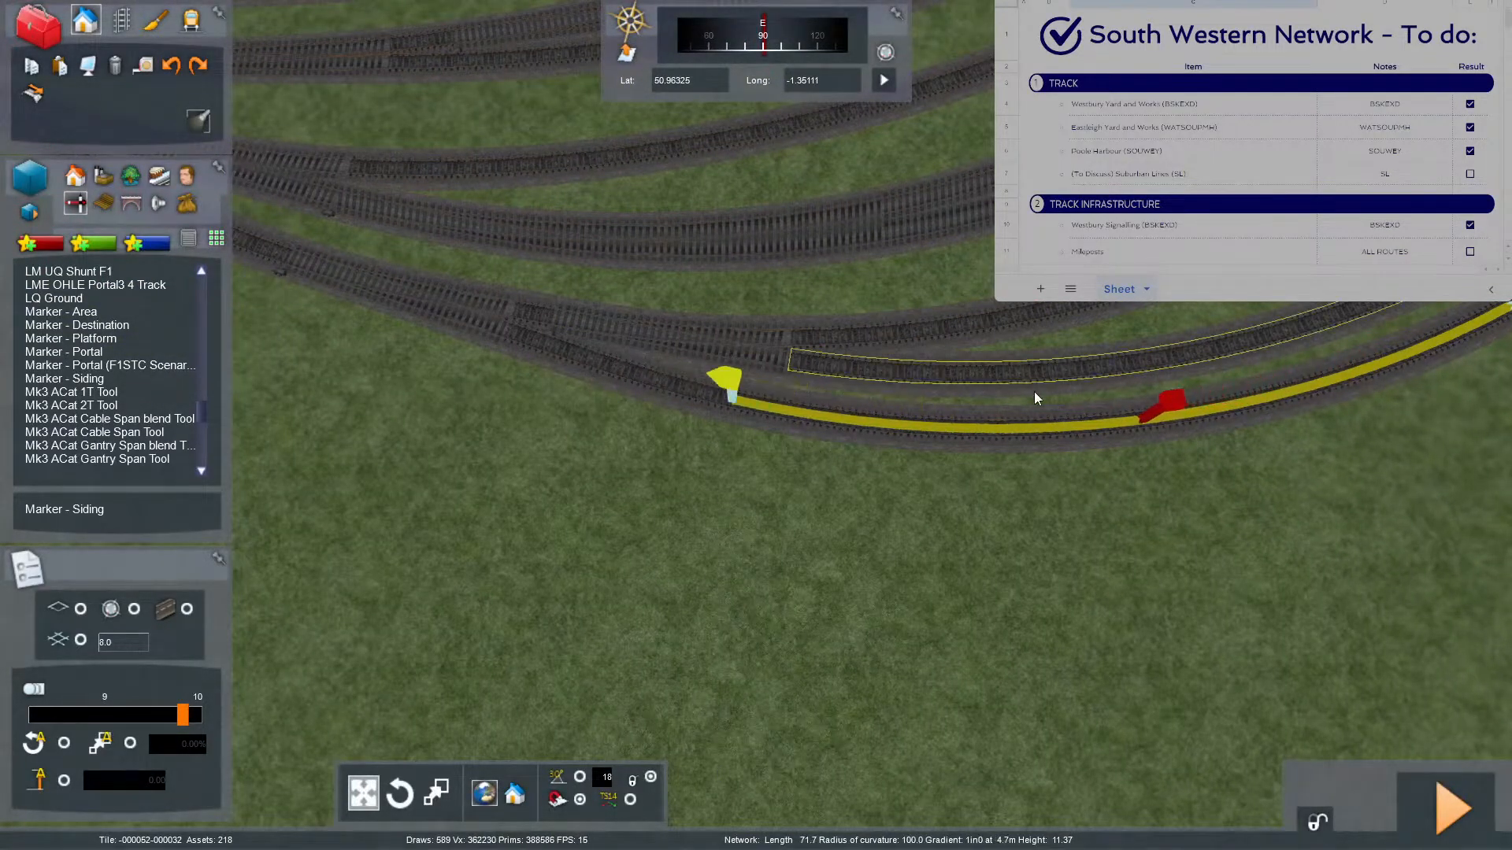
Name the outermost short track's marker Eastleigh Works GBRF Loco 1 in both name fields.
left_click(1166, 406)
double_click(1362, 358)
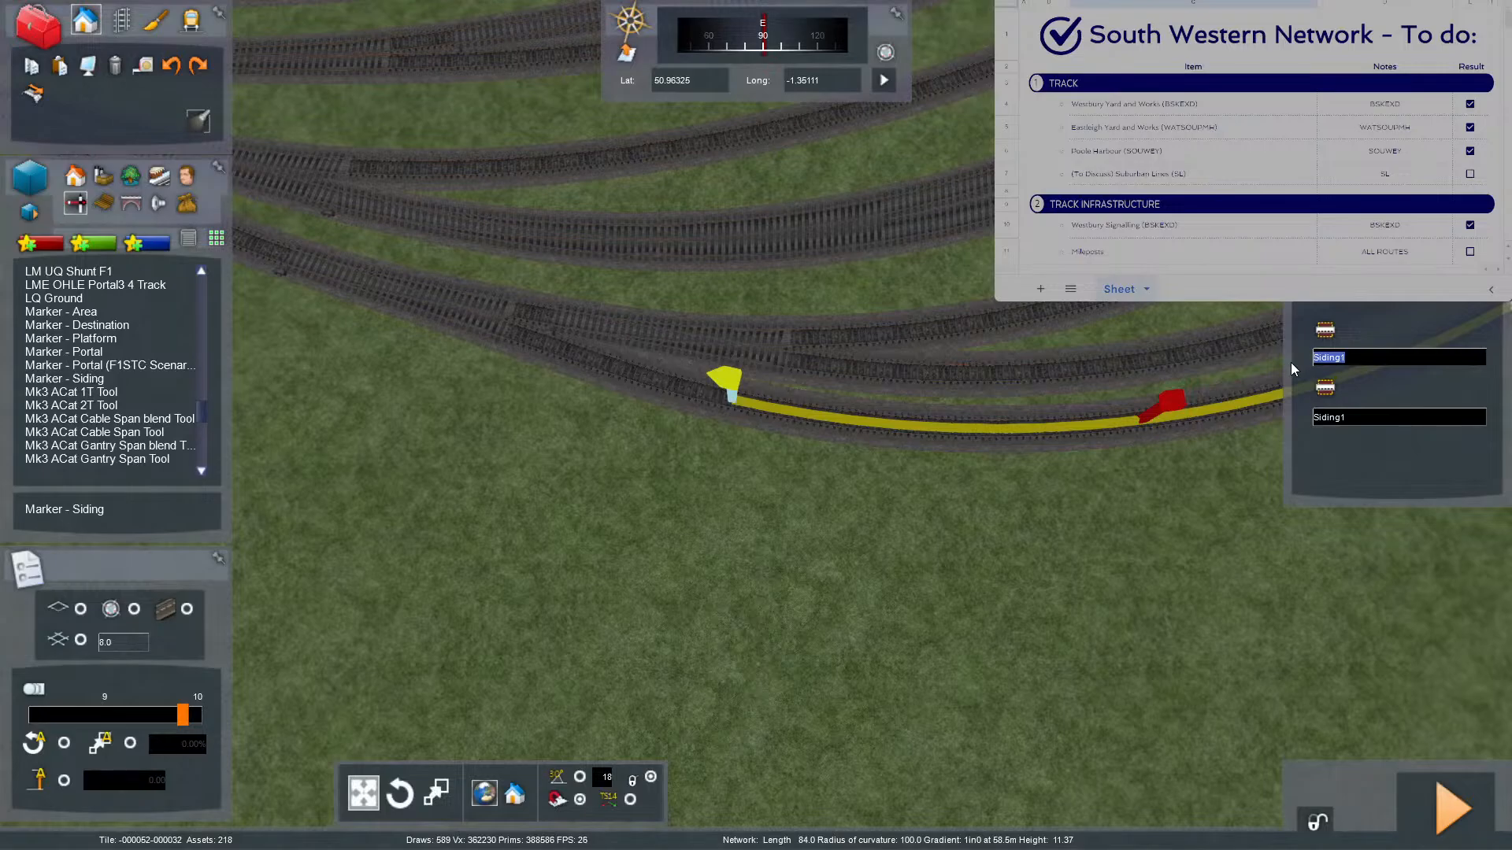
type("Eastleigh Works GBRF Loco 1")
key("ctrl+a")
key("ctrl+c")
left_click(1351, 414)
key("ctrl+a")
key("ctrl+v")
left_click(1191, 464)
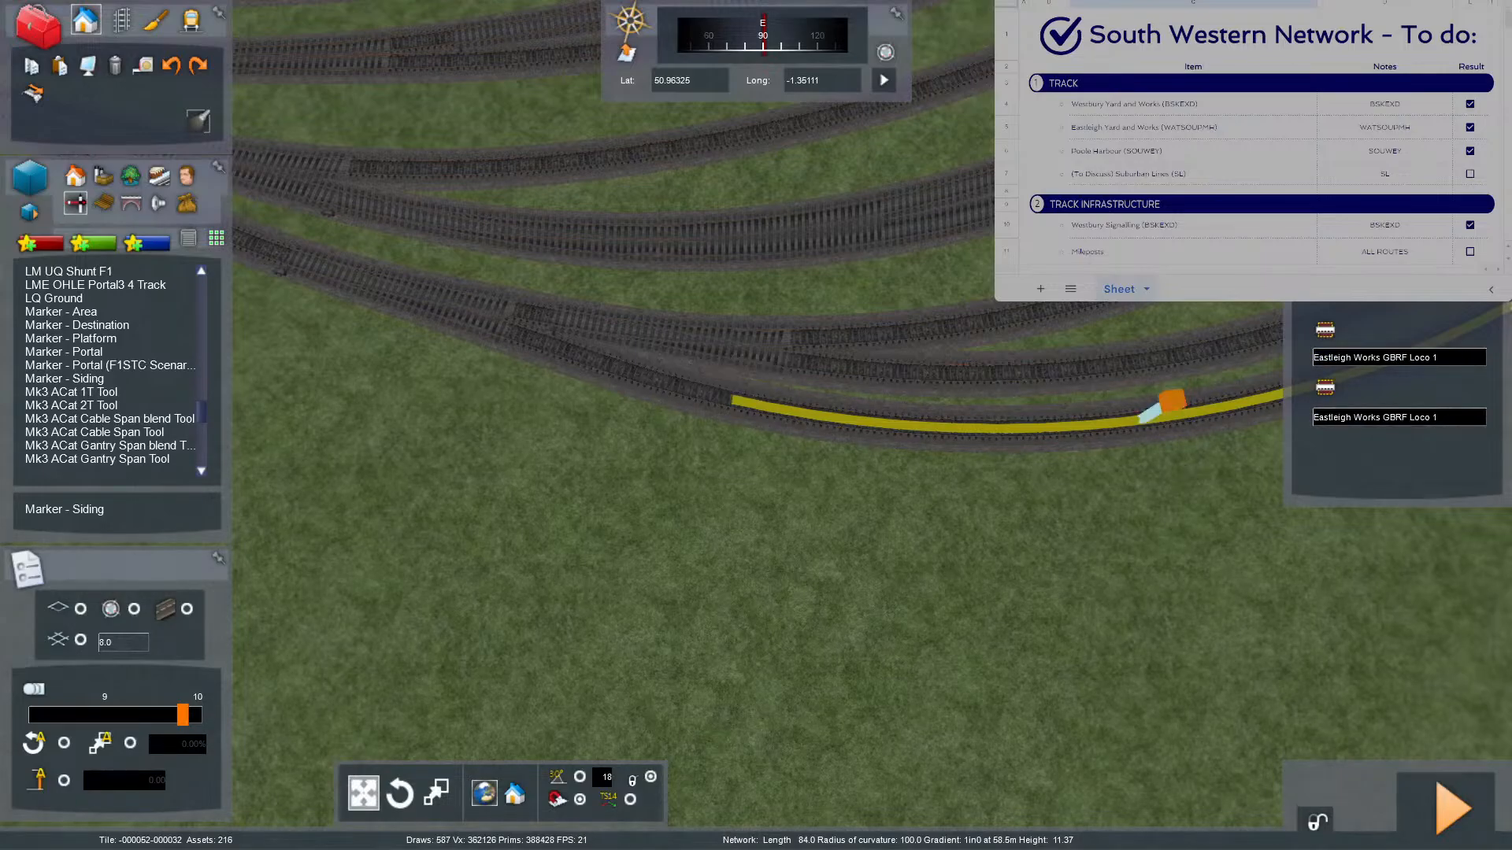
Place a siding marker on the middle short dead-end track beside Loco 1 and stretch one end to its buffer stop.
key("Right")
right_click_drag(1192, 465, 981, 474)
key("Up")
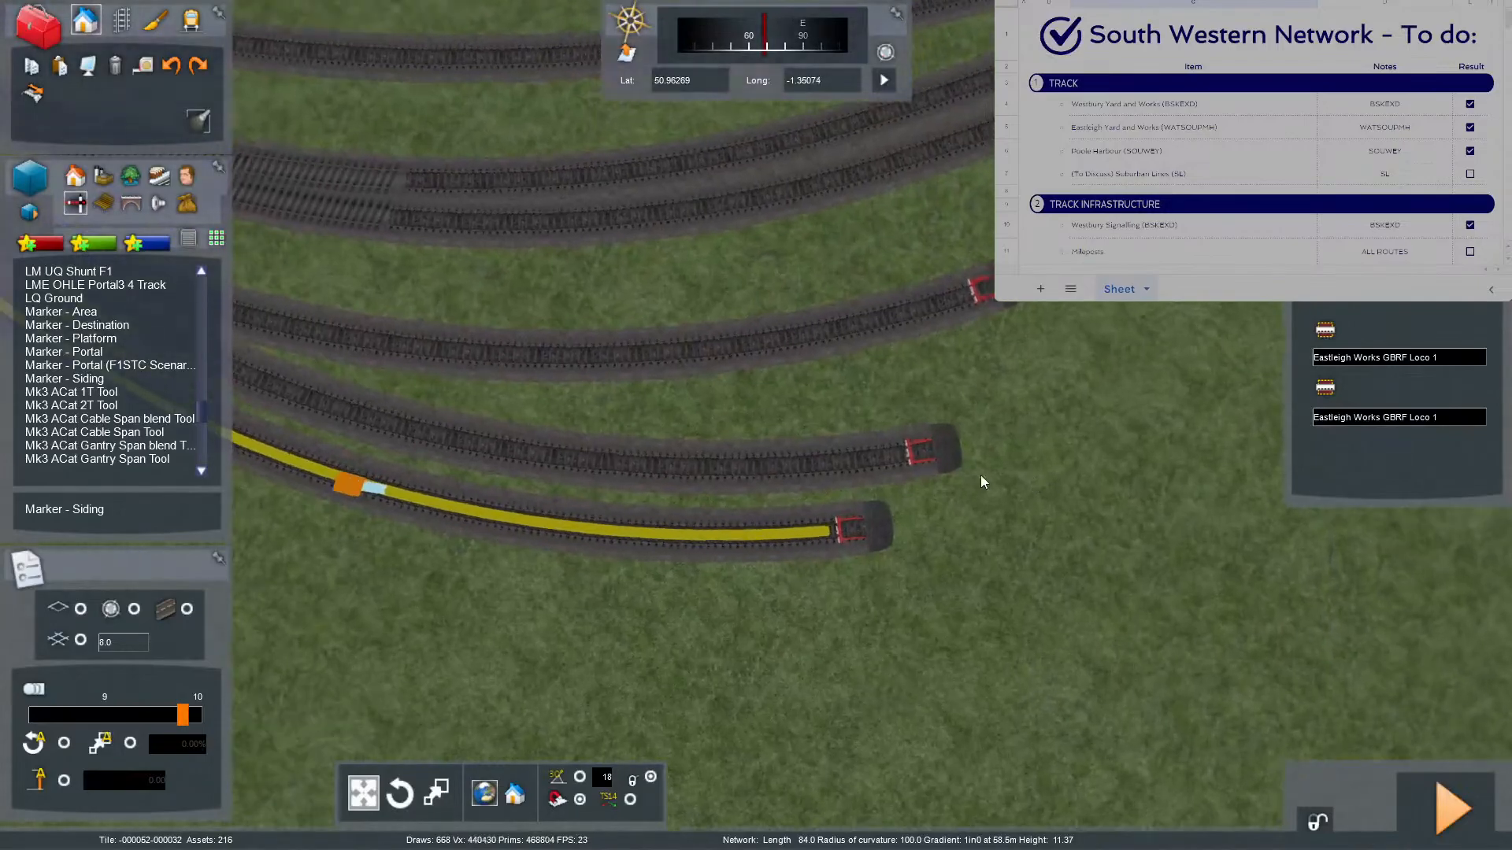
scroll(980, 474, "up", 2)
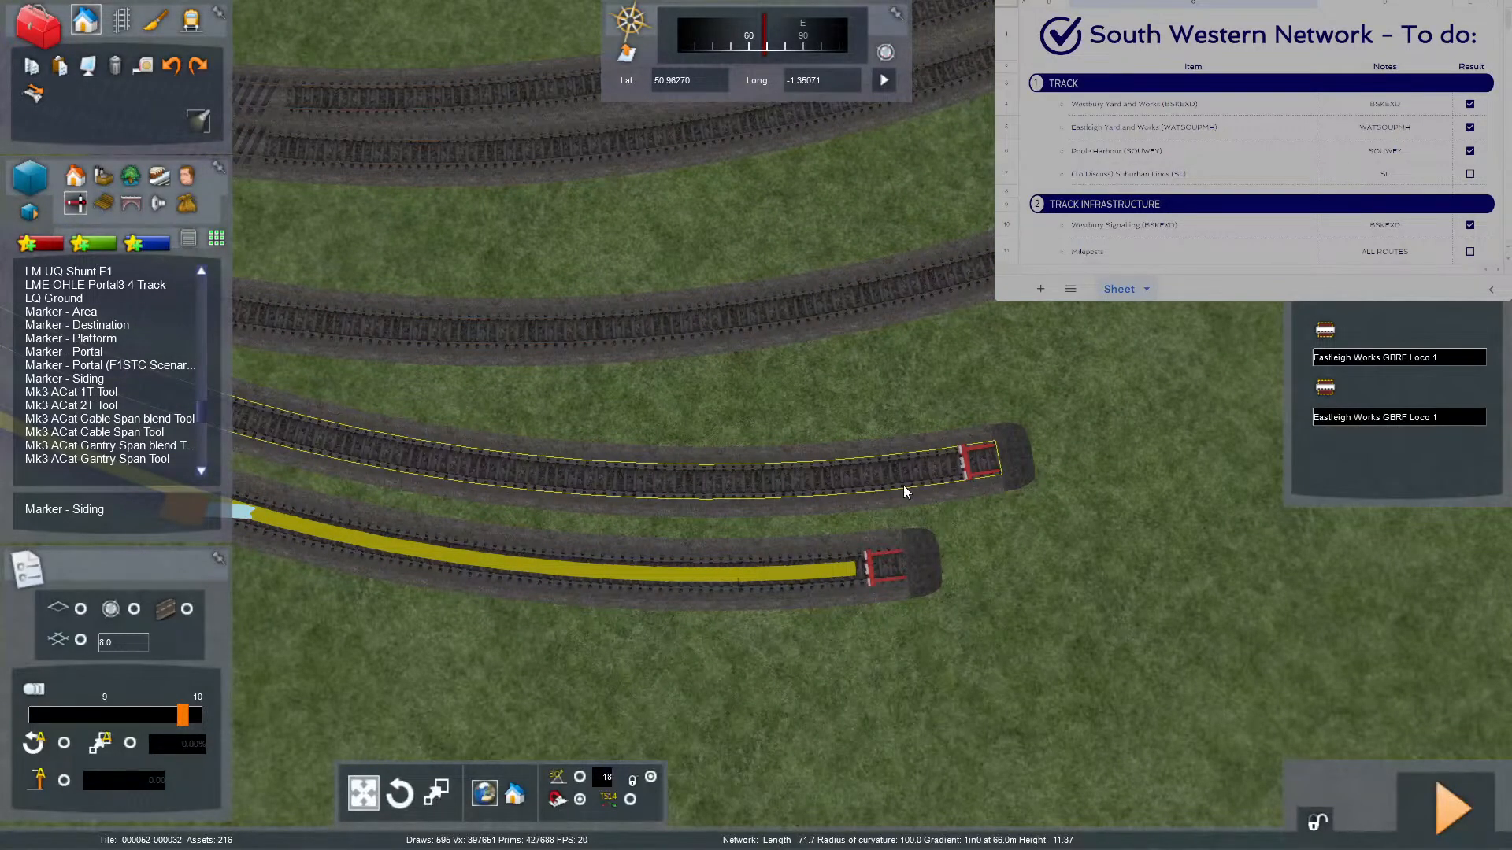
right_click_drag(962, 486, 923, 551)
scroll(951, 560, "up", 1)
scroll(946, 567, "up", 5)
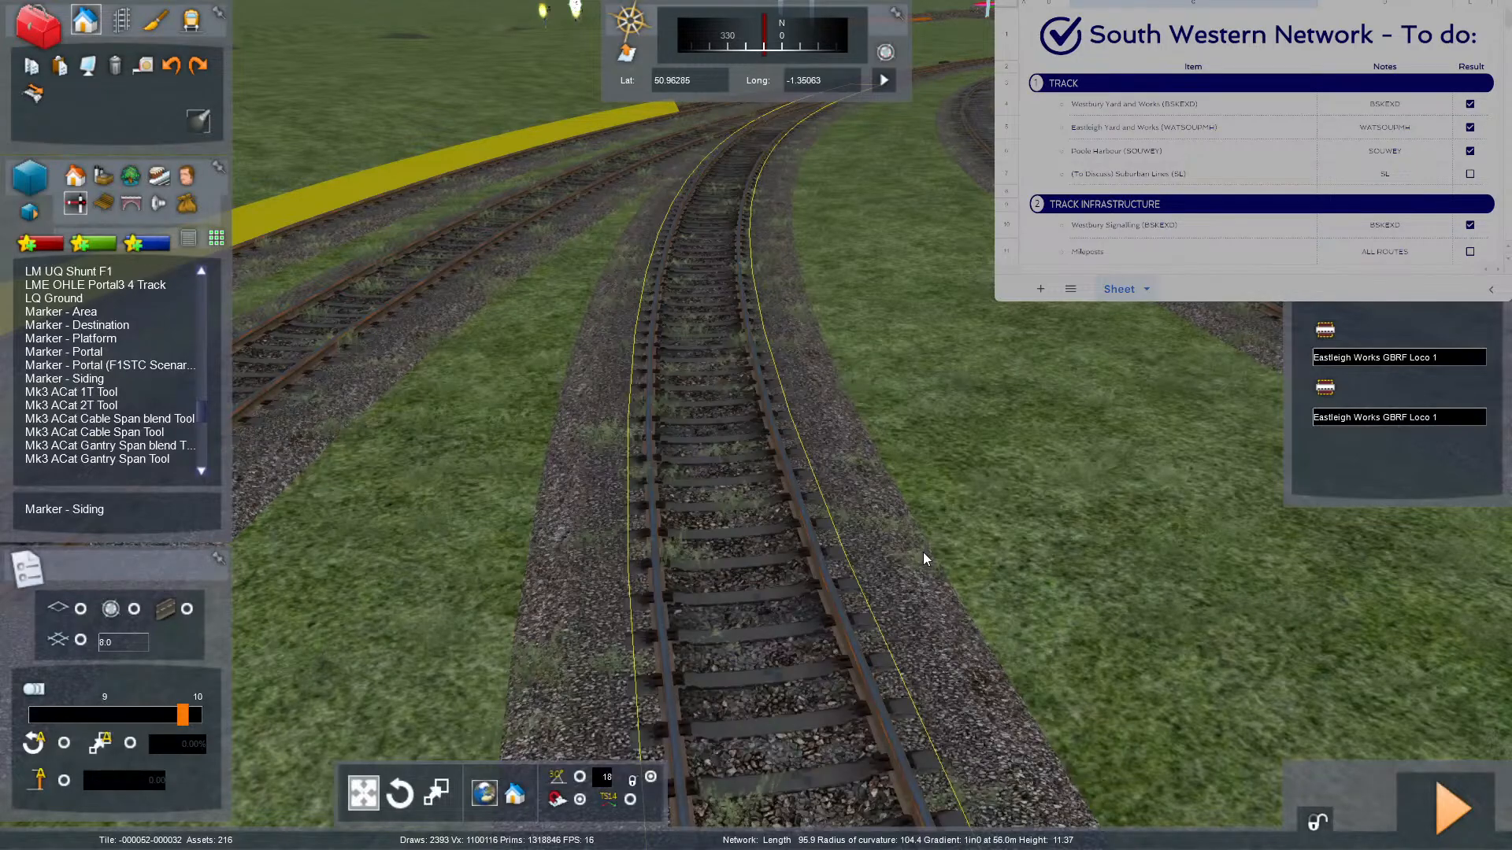
right_click_drag(946, 544, 931, 594)
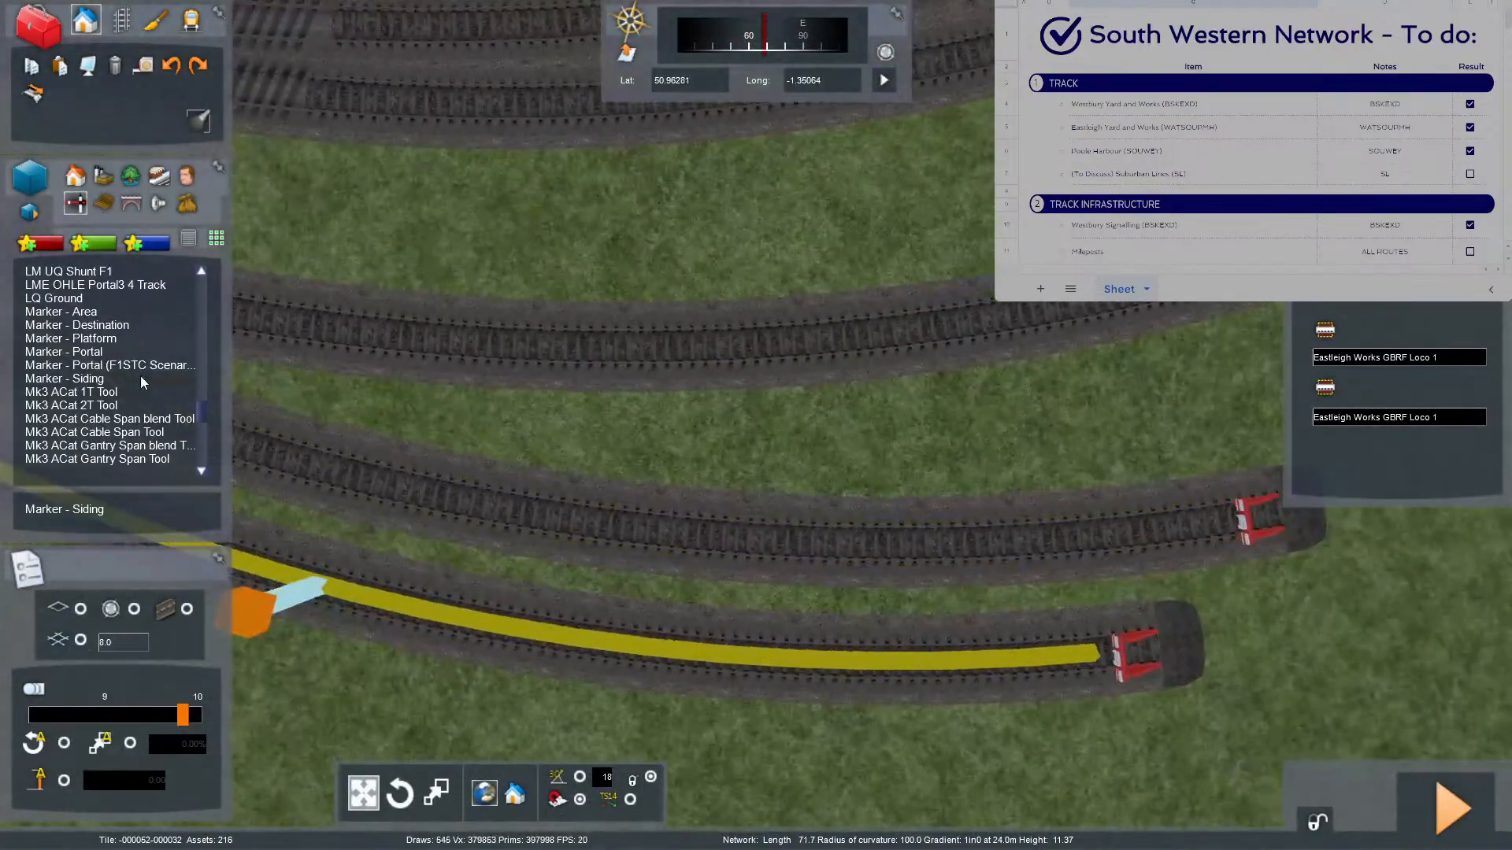
left_click(141, 376)
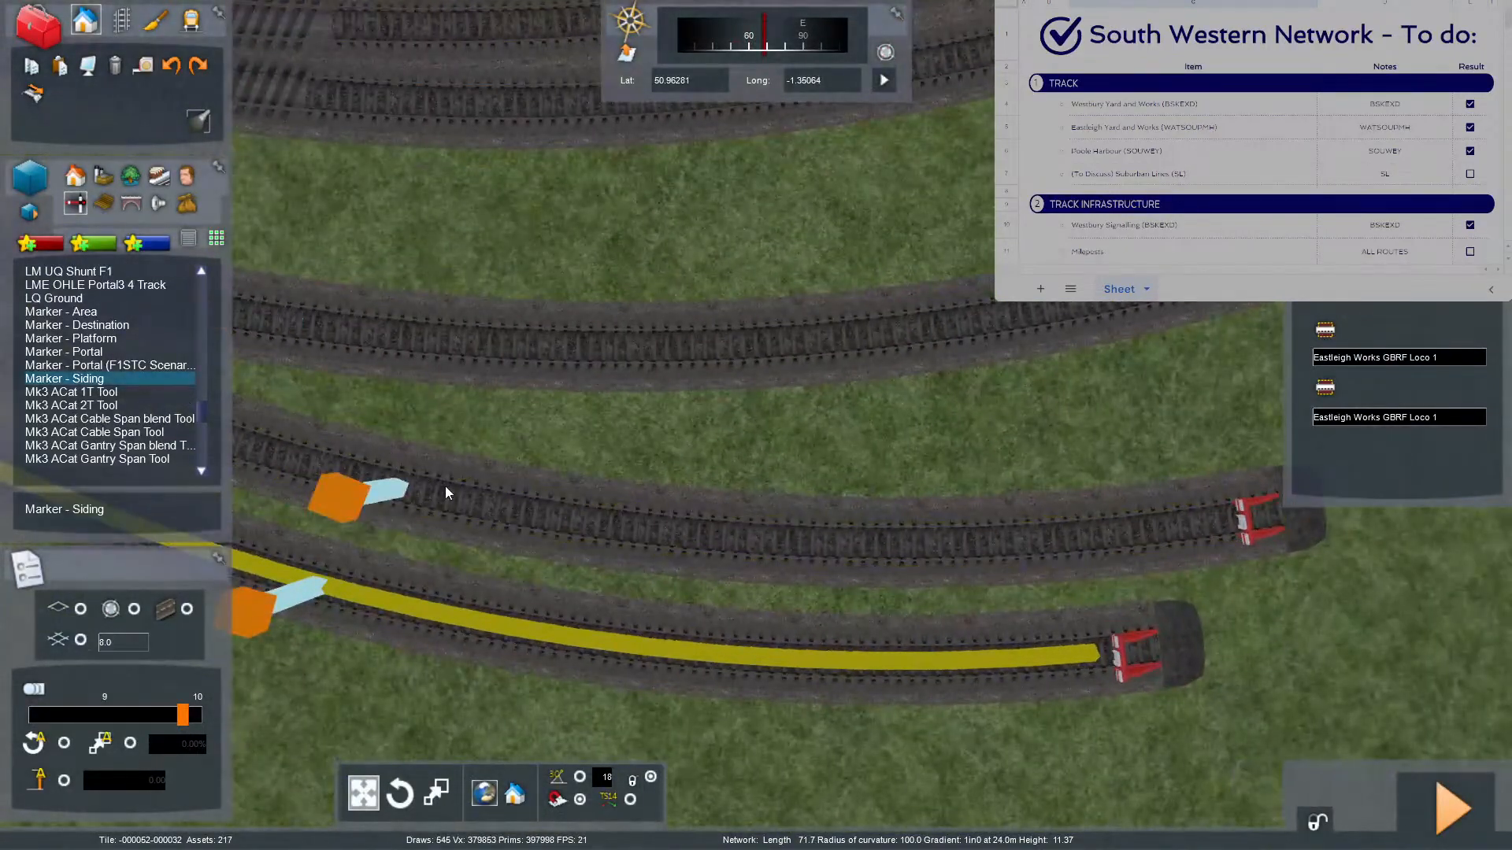
left_click(444, 490)
key("Right")
left_click_drag(436, 521, 918, 586)
key("Up")
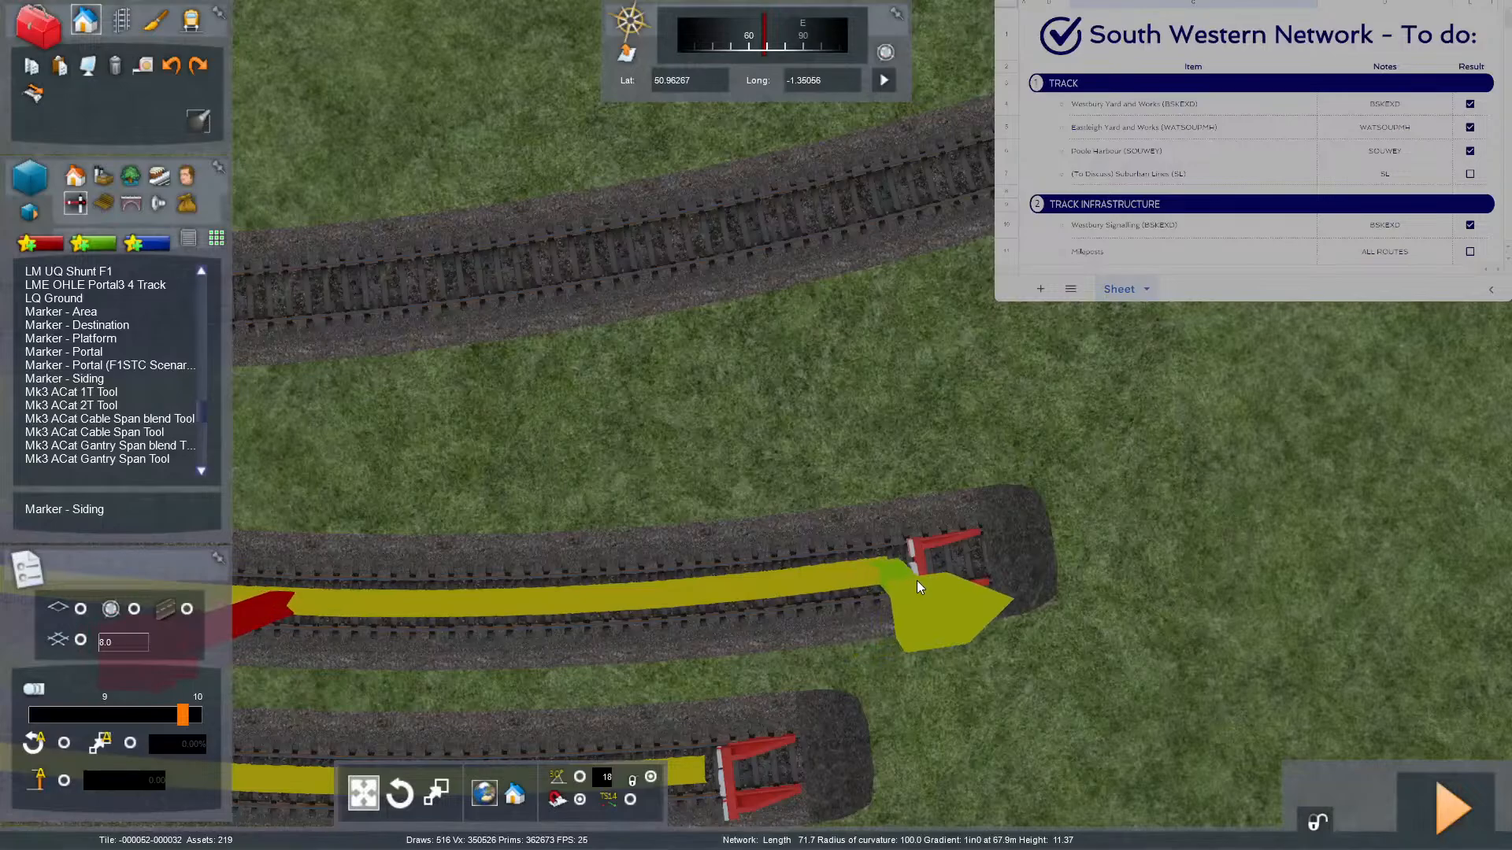
Stretch the other end of the middle short track's marker back to just short of the turnout.
key("Left")
mouse_move(811, 568)
right_mouse_down()
mouse_move(859, 556)
mouse_move(827, 567)
right_mouse_up()
scroll(811, 569, "down", 3)
key("Left")
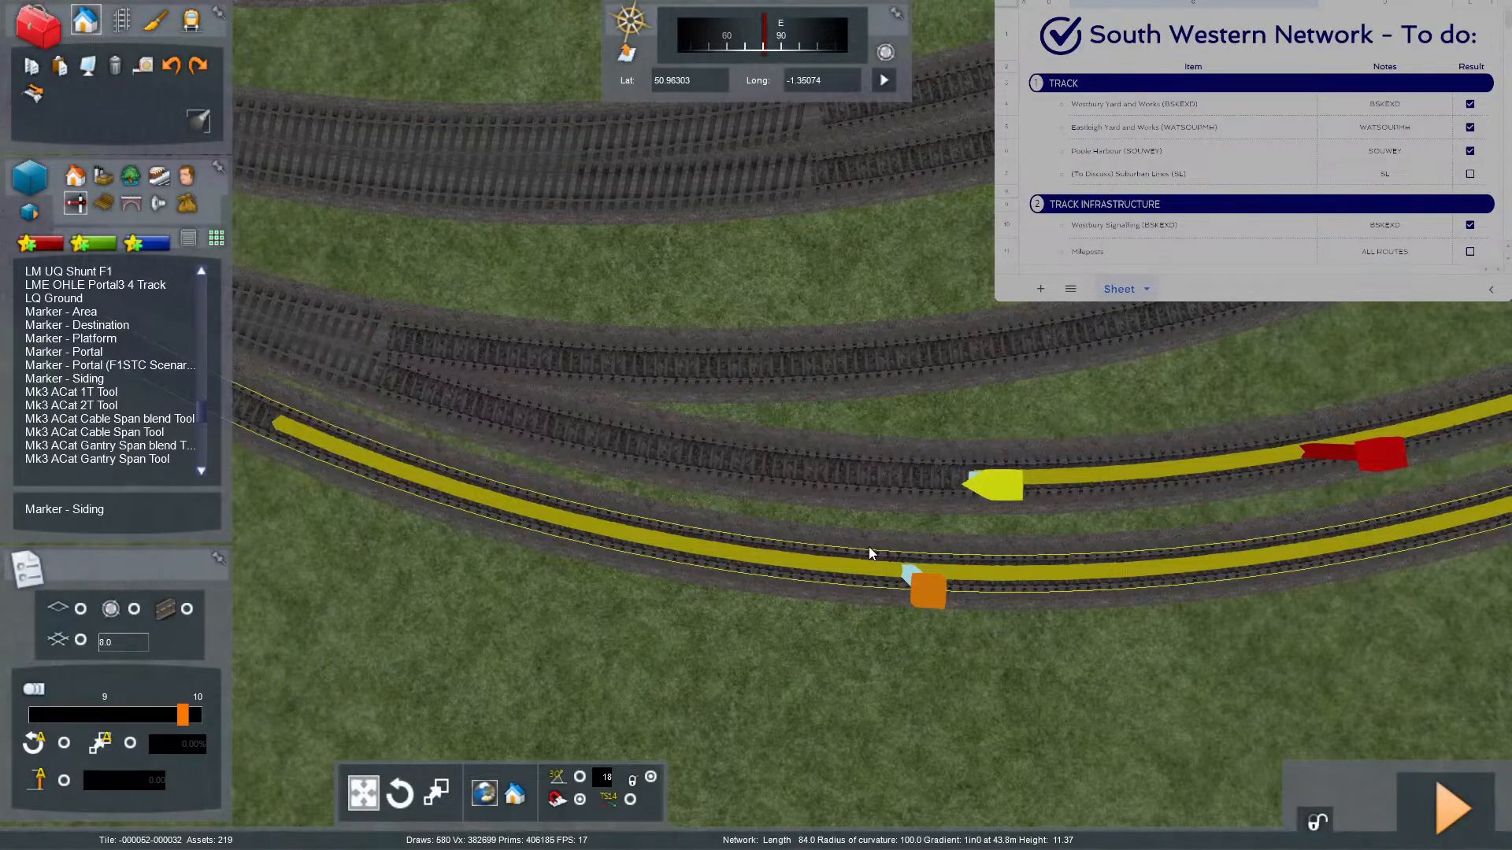
mouse_move(986, 490)
left_mouse_down()
mouse_move(573, 452)
mouse_move(523, 434)
left_mouse_up()
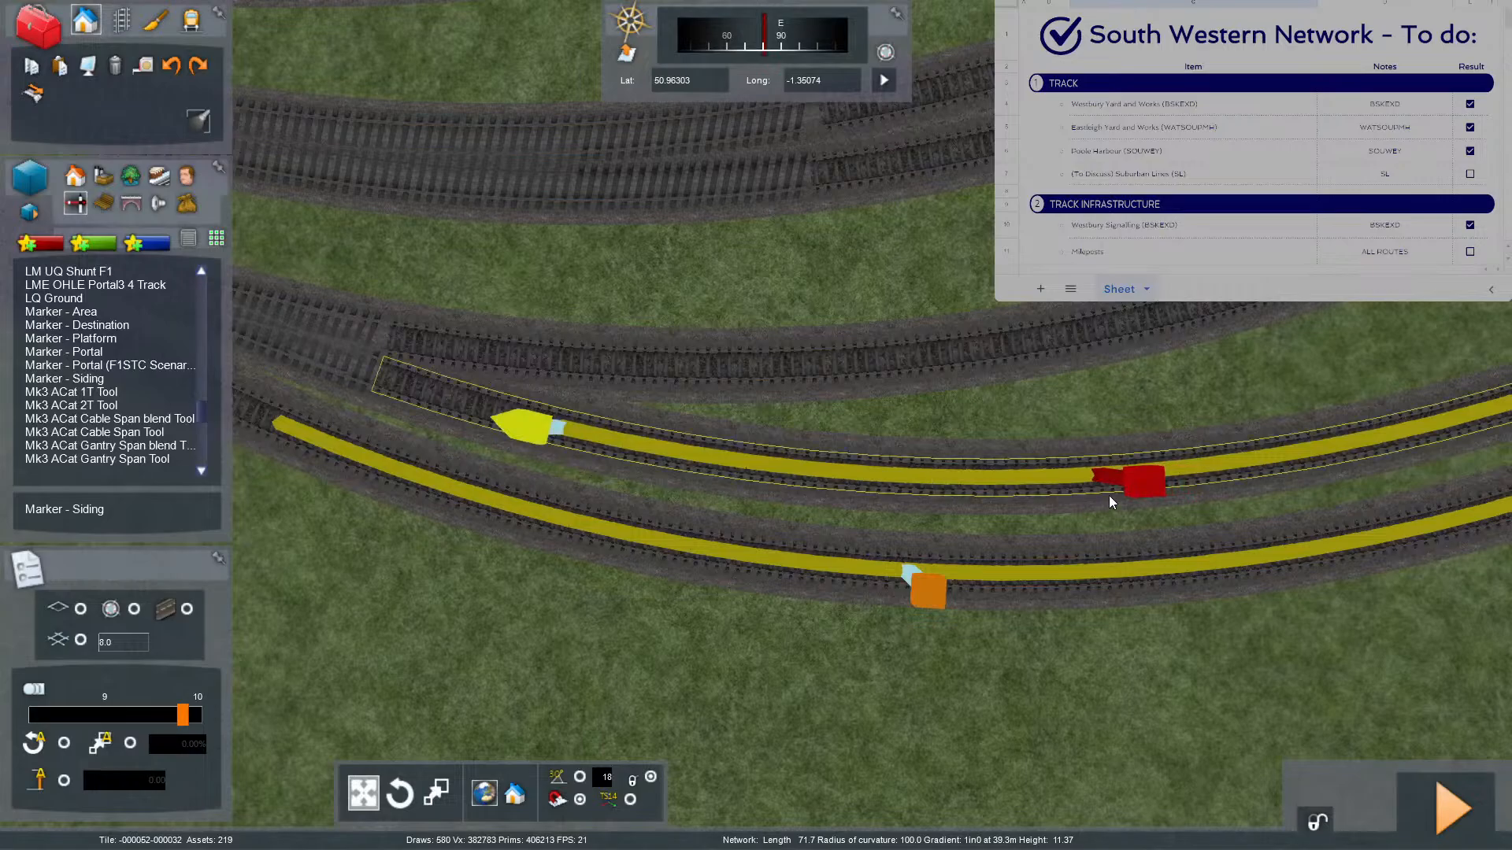
Name the middle short track's marker Eastleigh Works GBRF Loco 2 in both name fields.
left_click(1136, 486)
left_click(1408, 356)
key("ctrl+v")
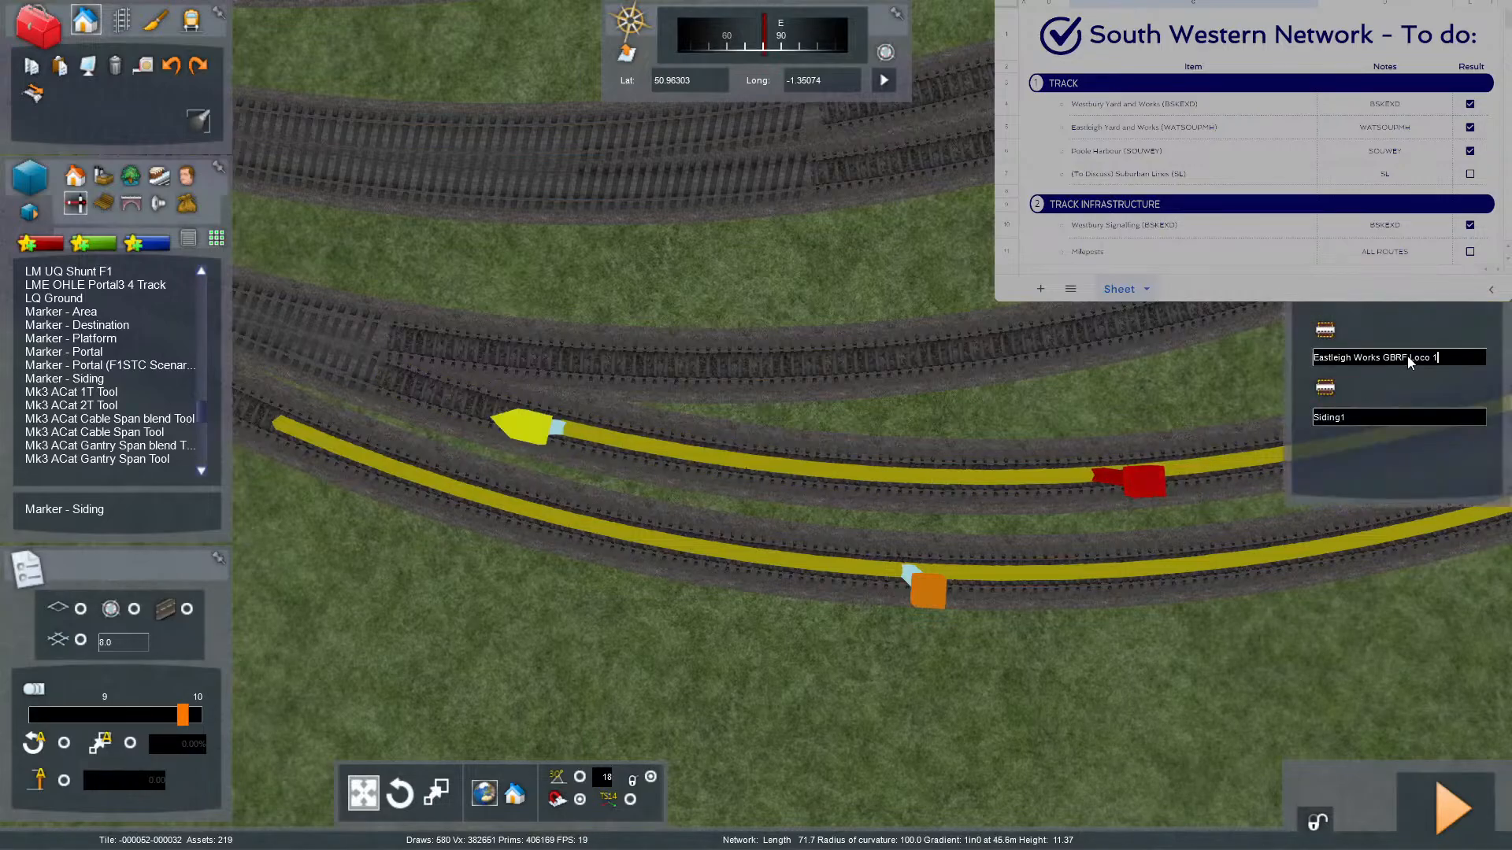
key("ctrl+a")
key("ctrl+c")
left_click(1369, 417)
key("ctrl+v")
left_click(1166, 467)
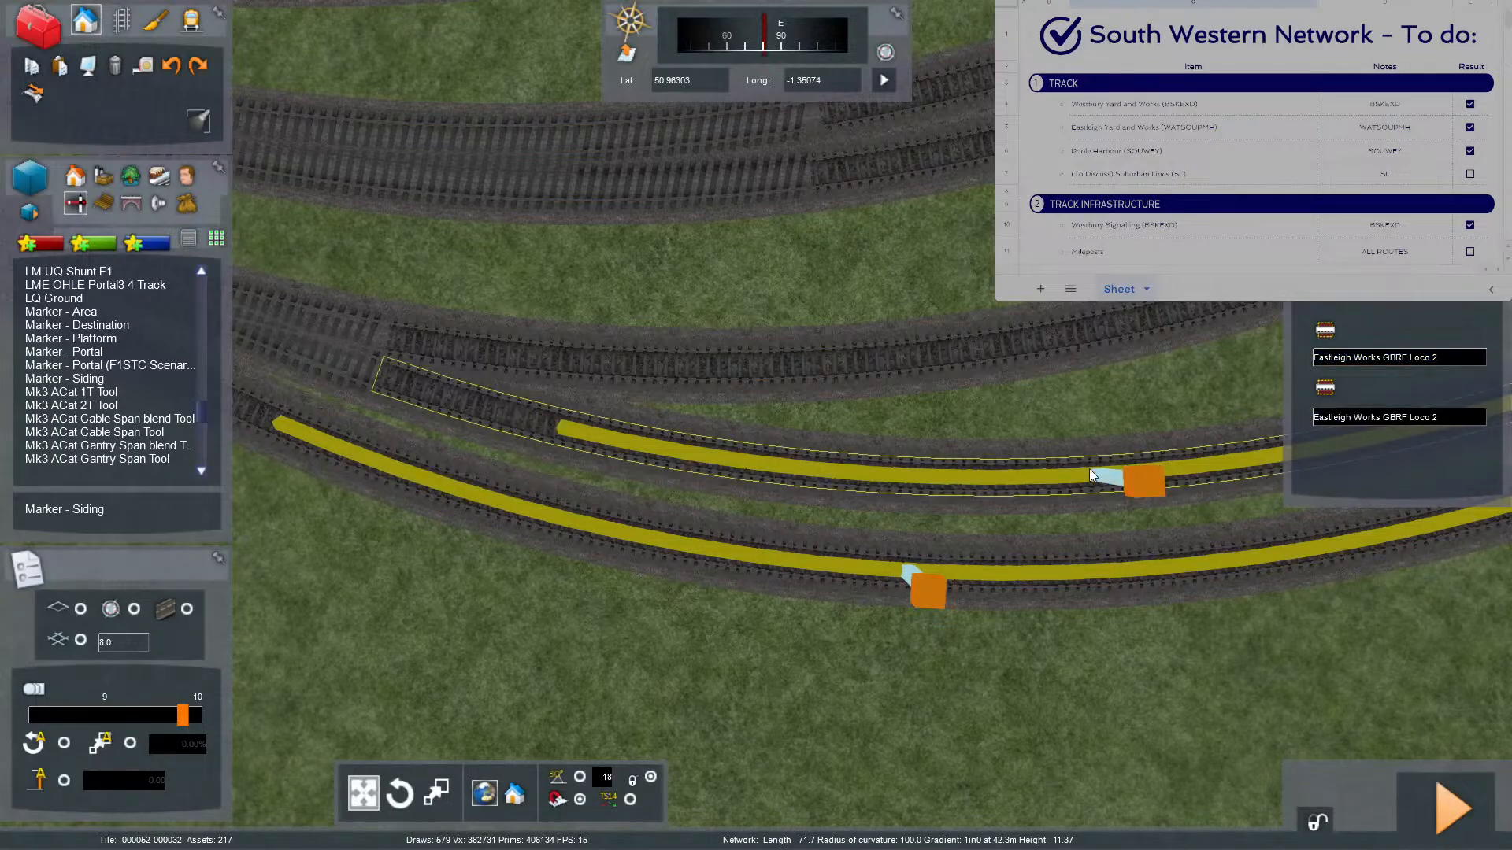
Place a siding marker on the innermost short dead-end track beside Loco 2 and stretch one end to its buffer stop.
key("Right")
right_click_drag(1167, 467, 1000, 462)
key("Right")
scroll(757, 426, "down", 4)
scroll(756, 426, "up", 5)
key("Up")
scroll(709, 426, "up", 4)
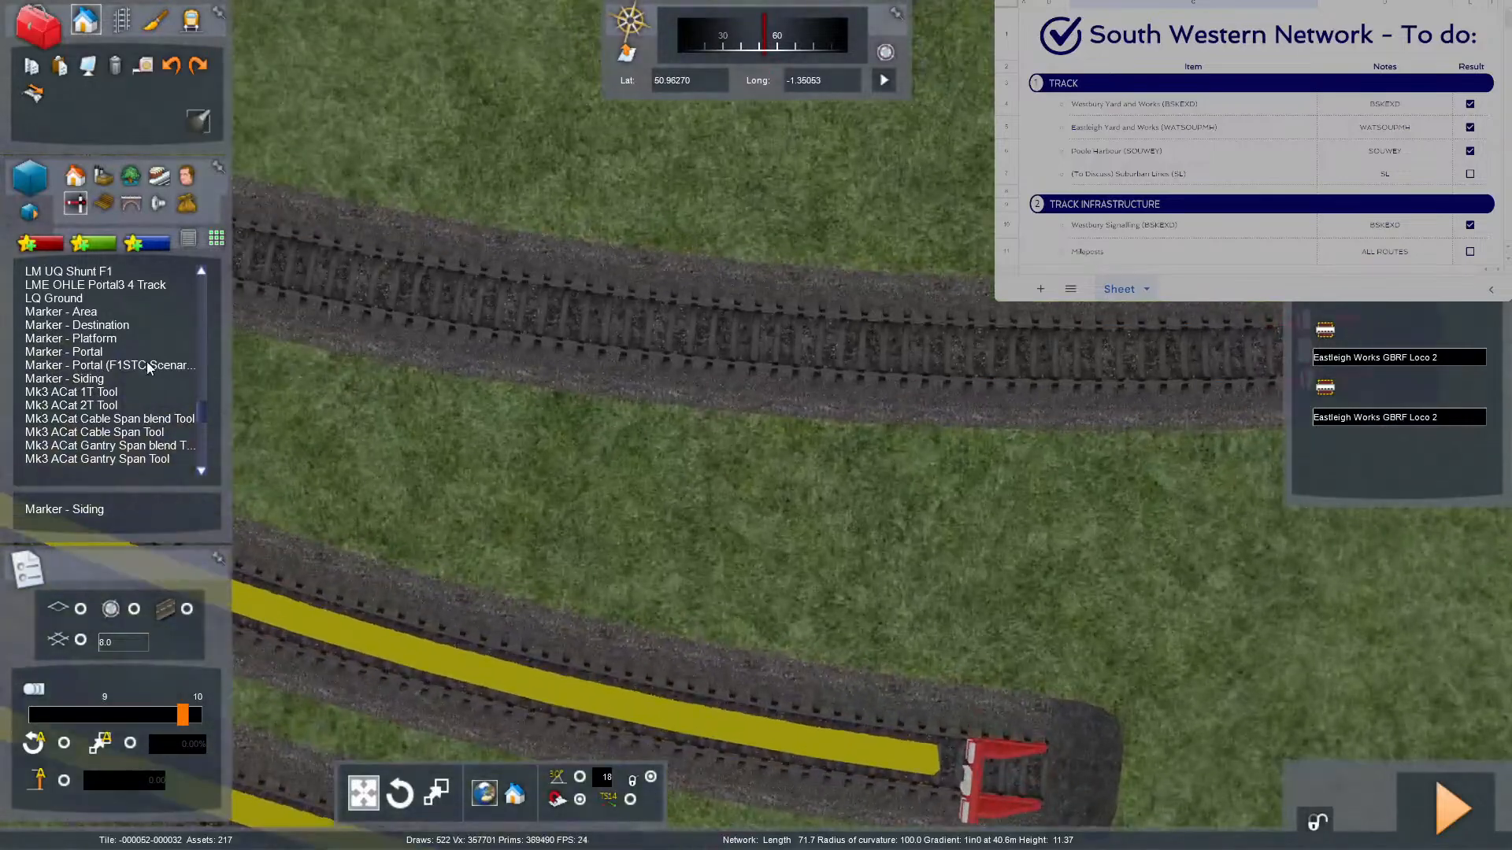
left_click(118, 378)
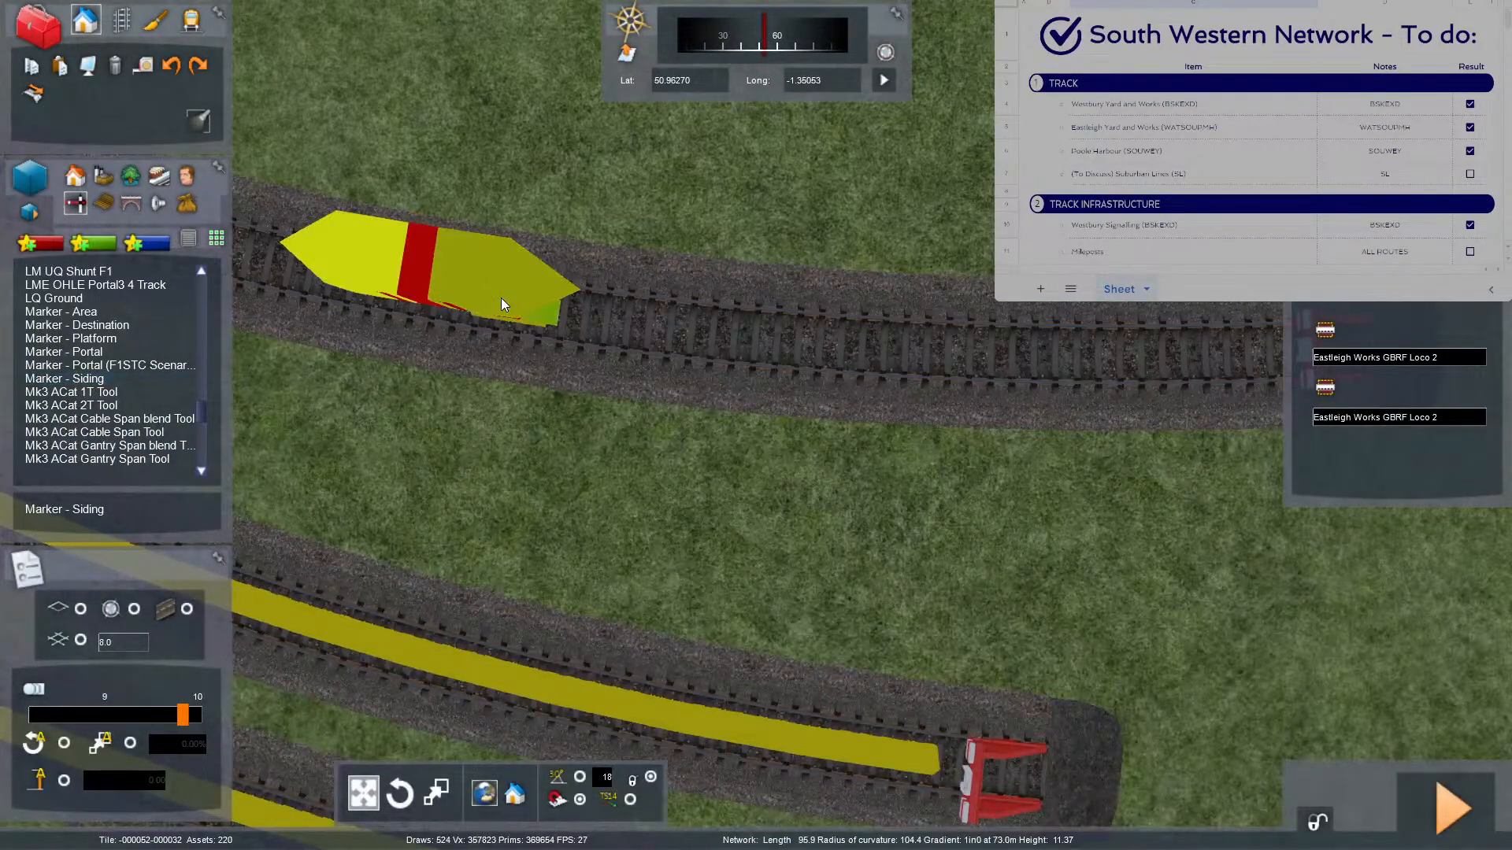
left_click(501, 298)
key("Right")
left_click(733, 300)
key("Down")
right_click_drag(734, 300, 740, 297)
left_click_drag(752, 226, 777, 228)
Stretch the other end of the innermost short track's marker back to just short of the turnout.
key("Left")
right_click_drag(777, 225, 781, 231)
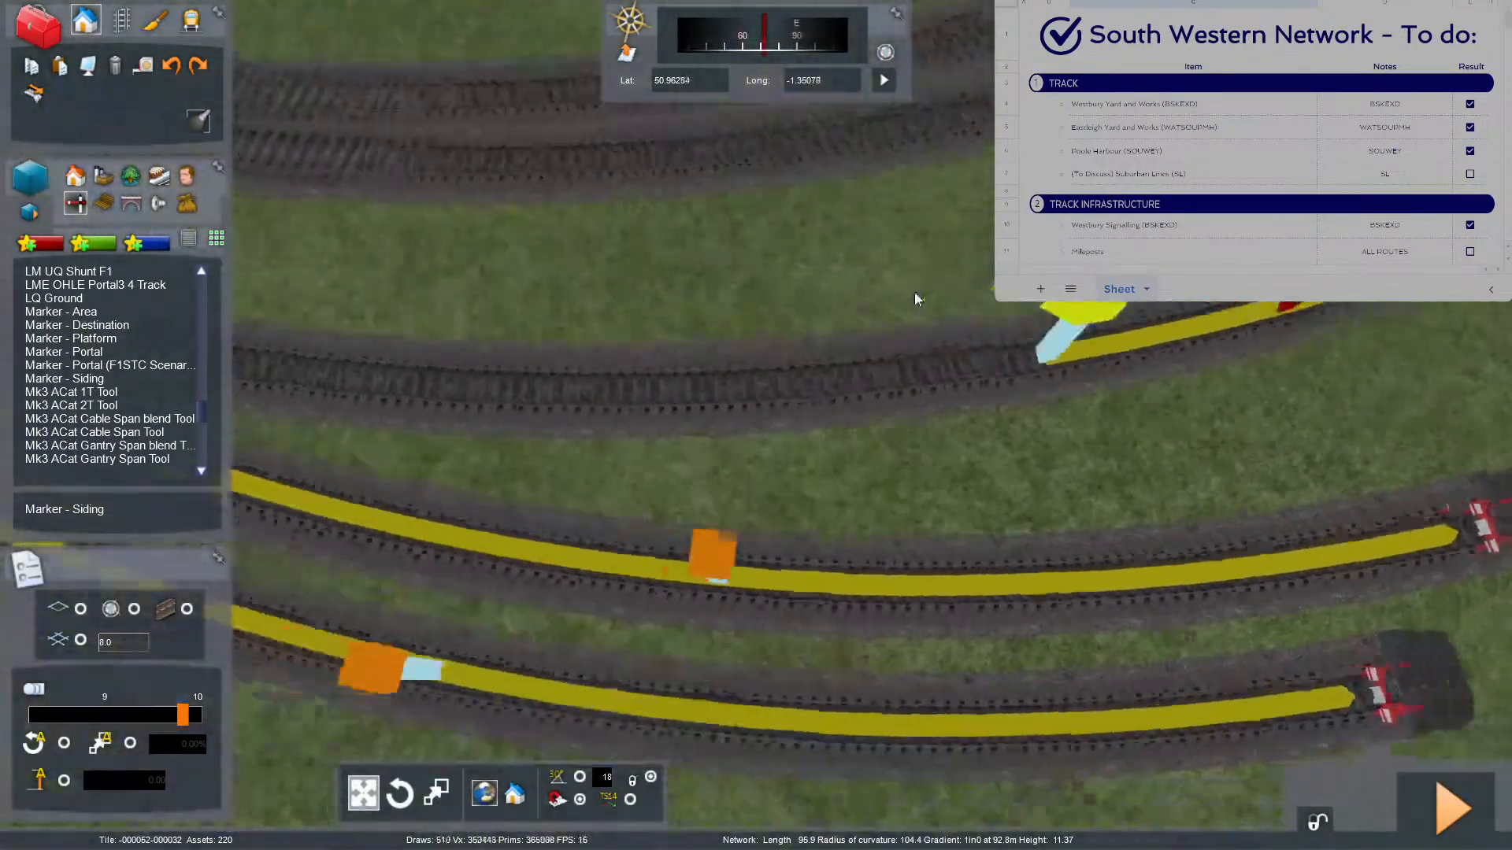
key("Left")
mouse_move(1059, 307)
left_mouse_down()
mouse_move(899, 318)
mouse_move(719, 300)
left_mouse_up()
key("Right")
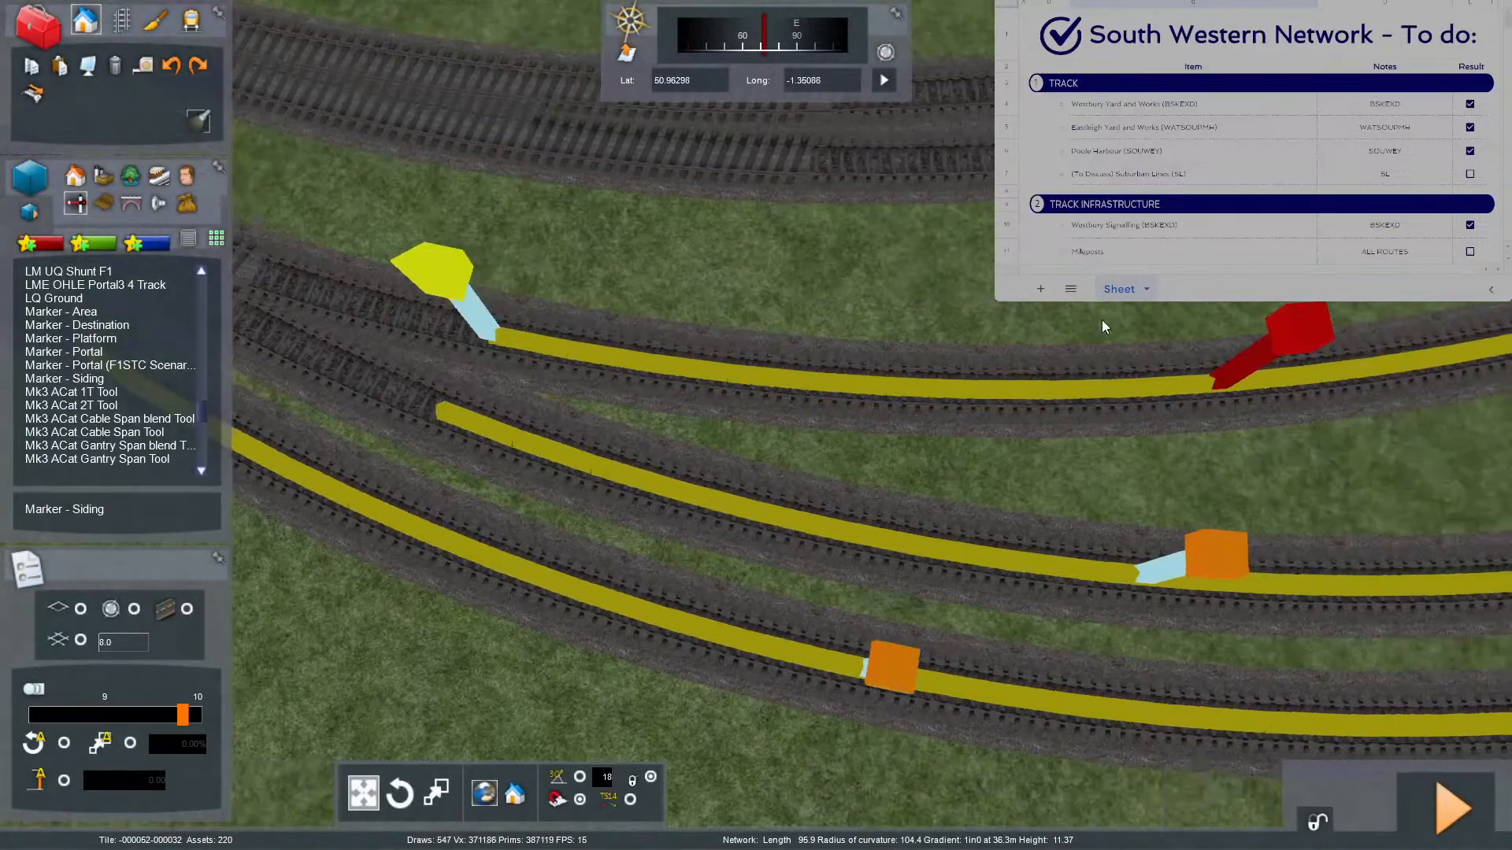
Name the innermost short track's marker Eastleigh Works GBRF Loco 3 in both name fields.
left_click(1273, 335)
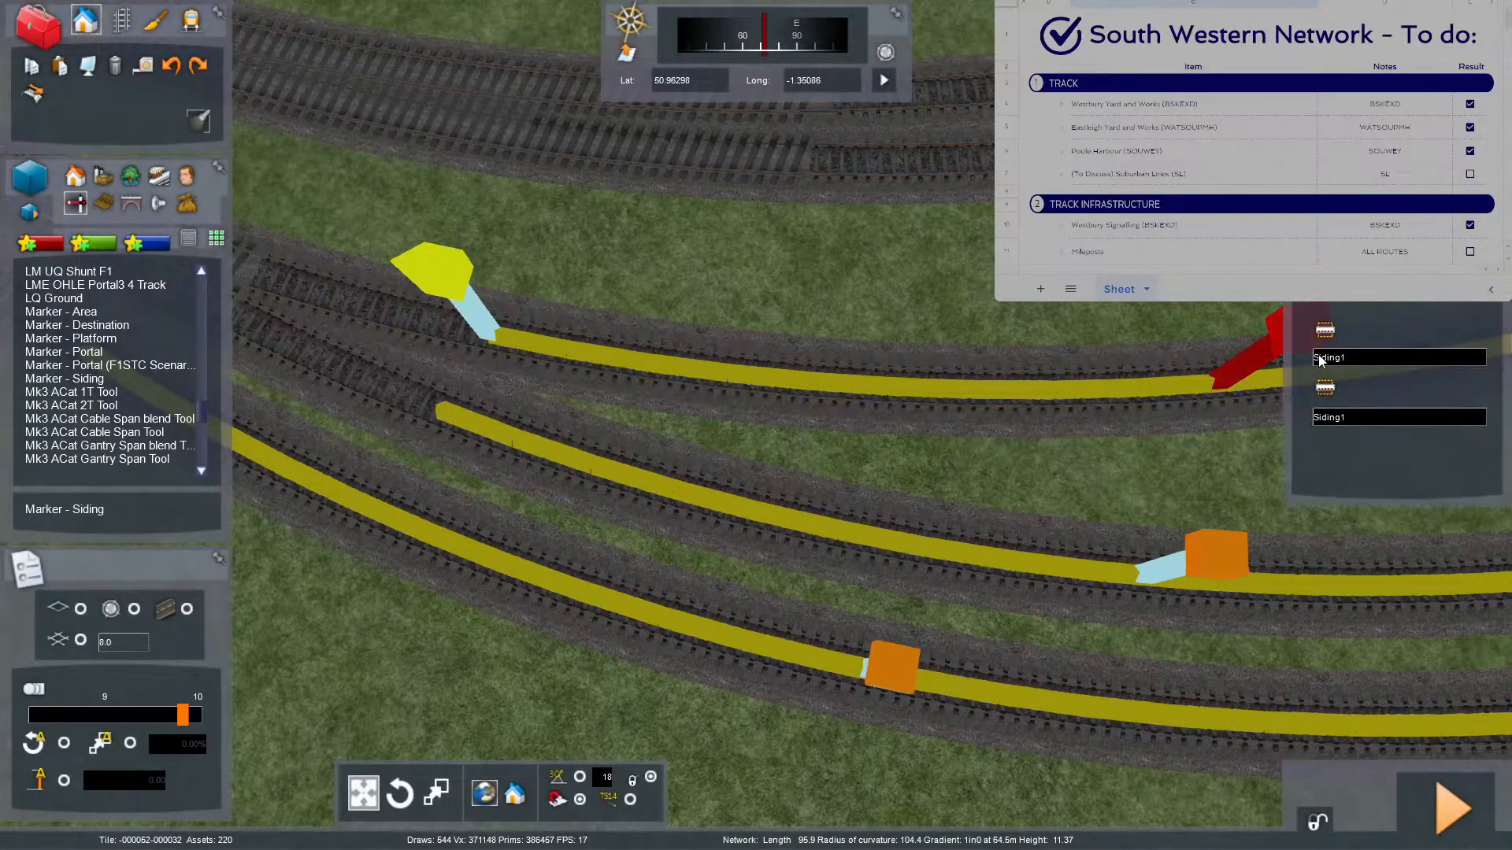
key("ctrl+v")
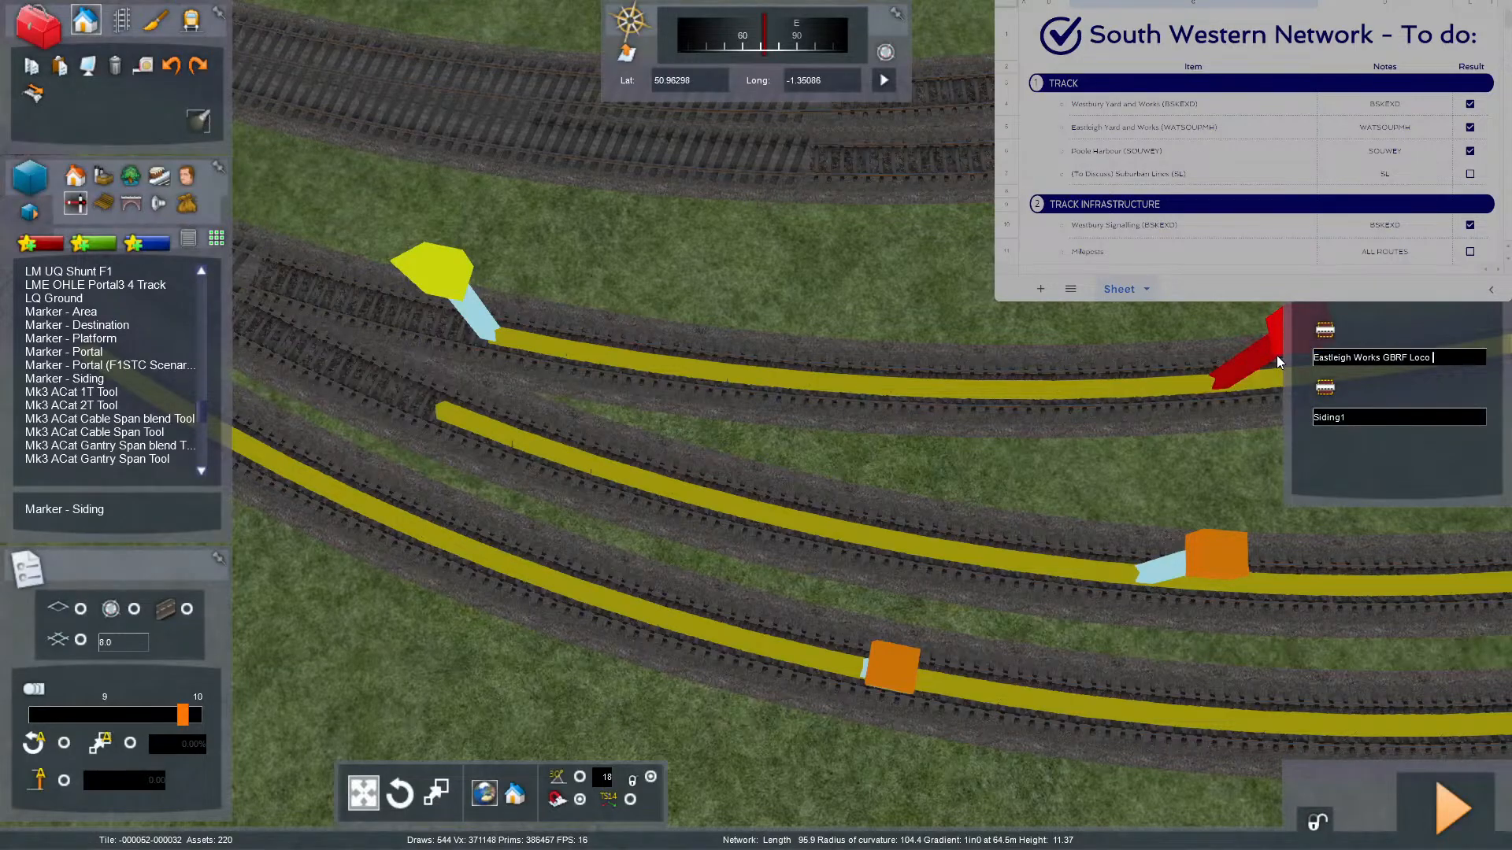
type("3")
key("ctrl+a")
key("ctrl+c")
left_click_drag(1350, 424, 1161, 455)
key("ctrl+v")
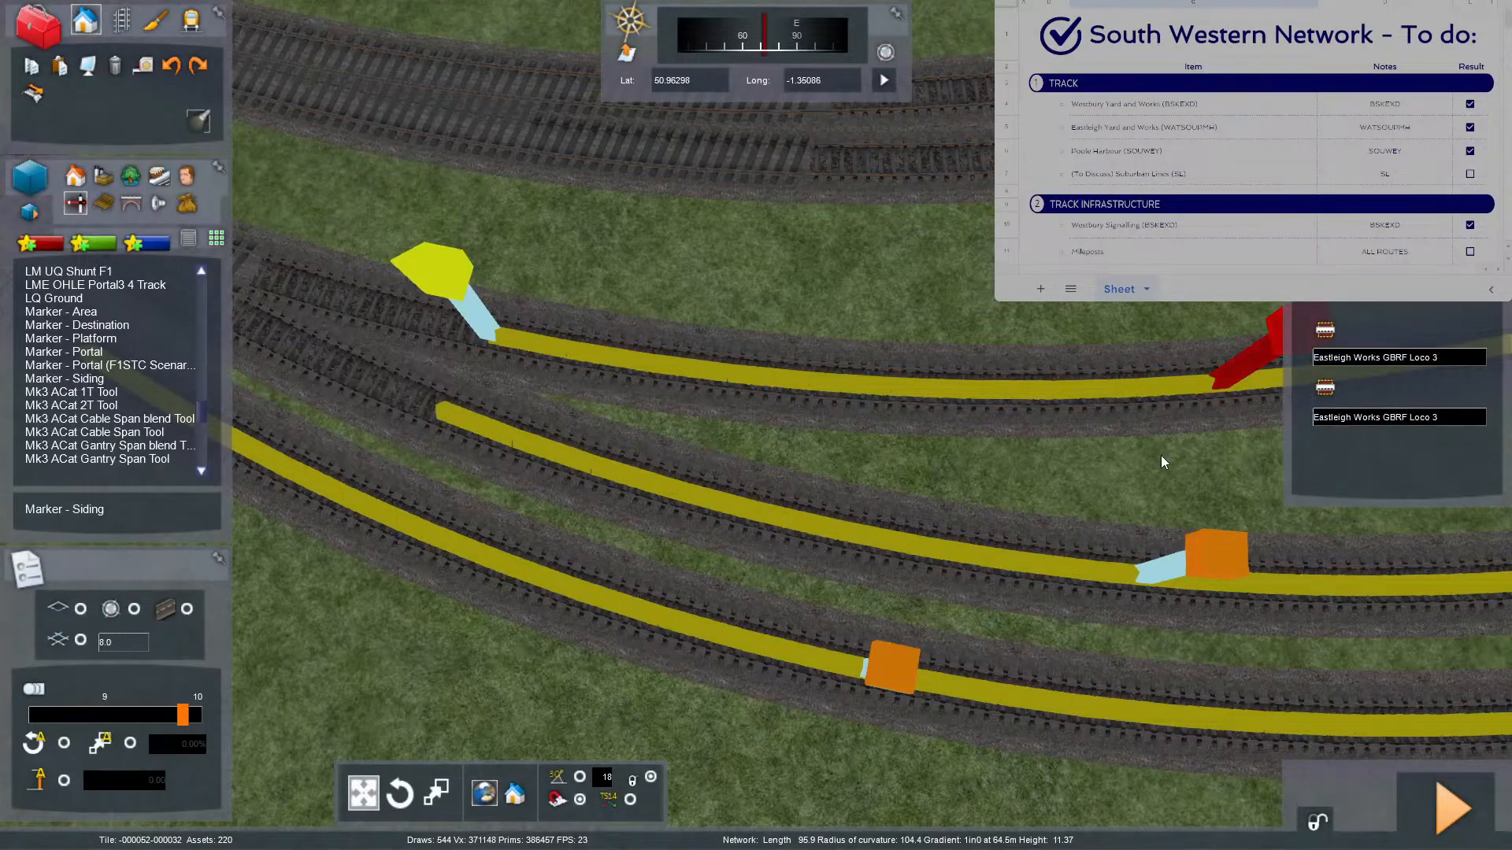
left_click(1161, 455)
Examine the 2D track map of Eastleigh Works for sidings that still lack markers.
right_click_drag(1091, 512, 1090, 511)
key("9")
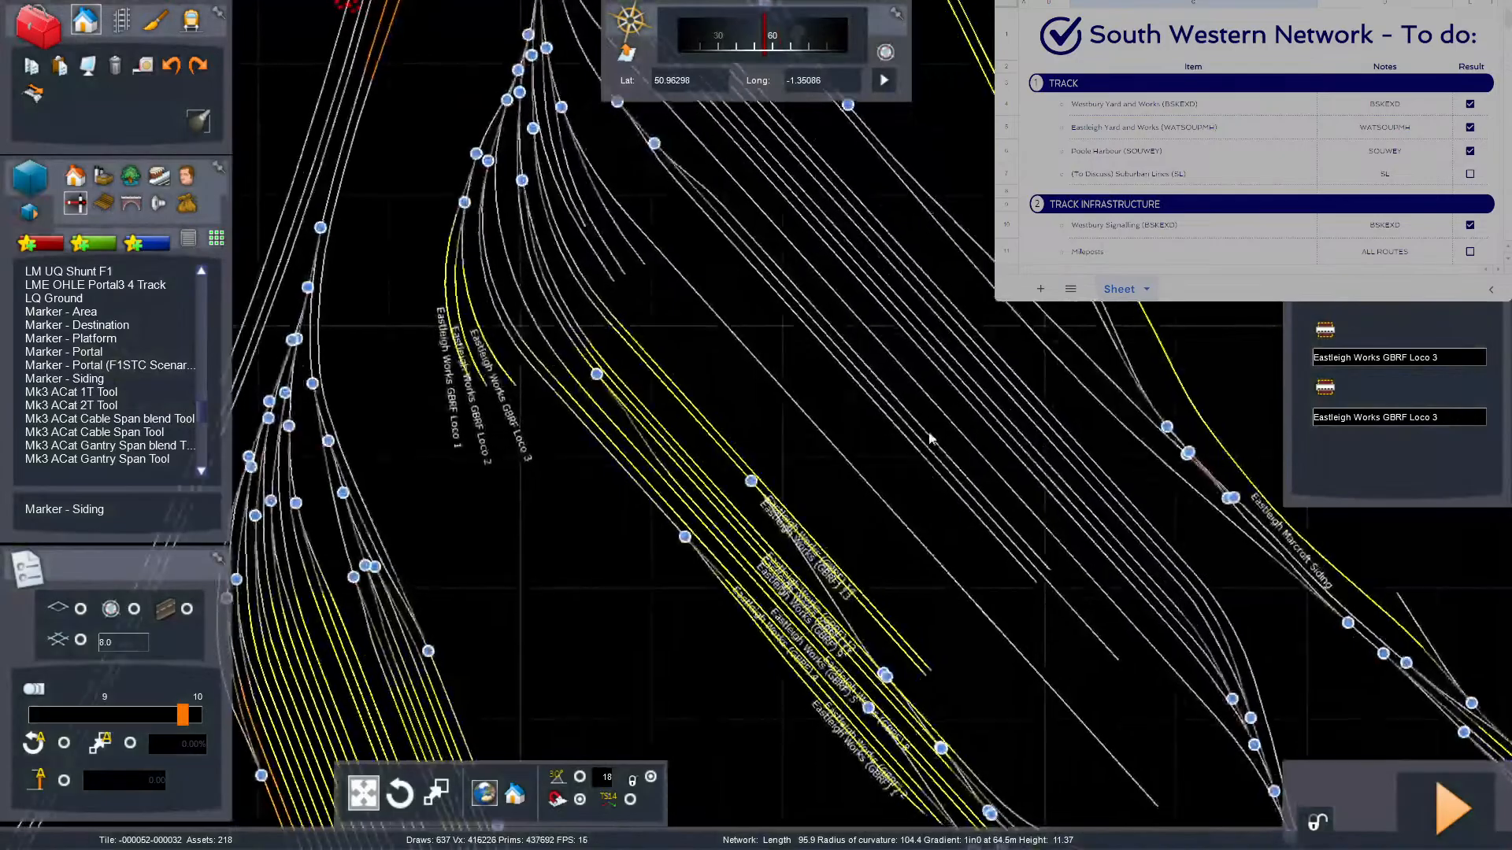
right_click_drag(930, 434, 864, 500)
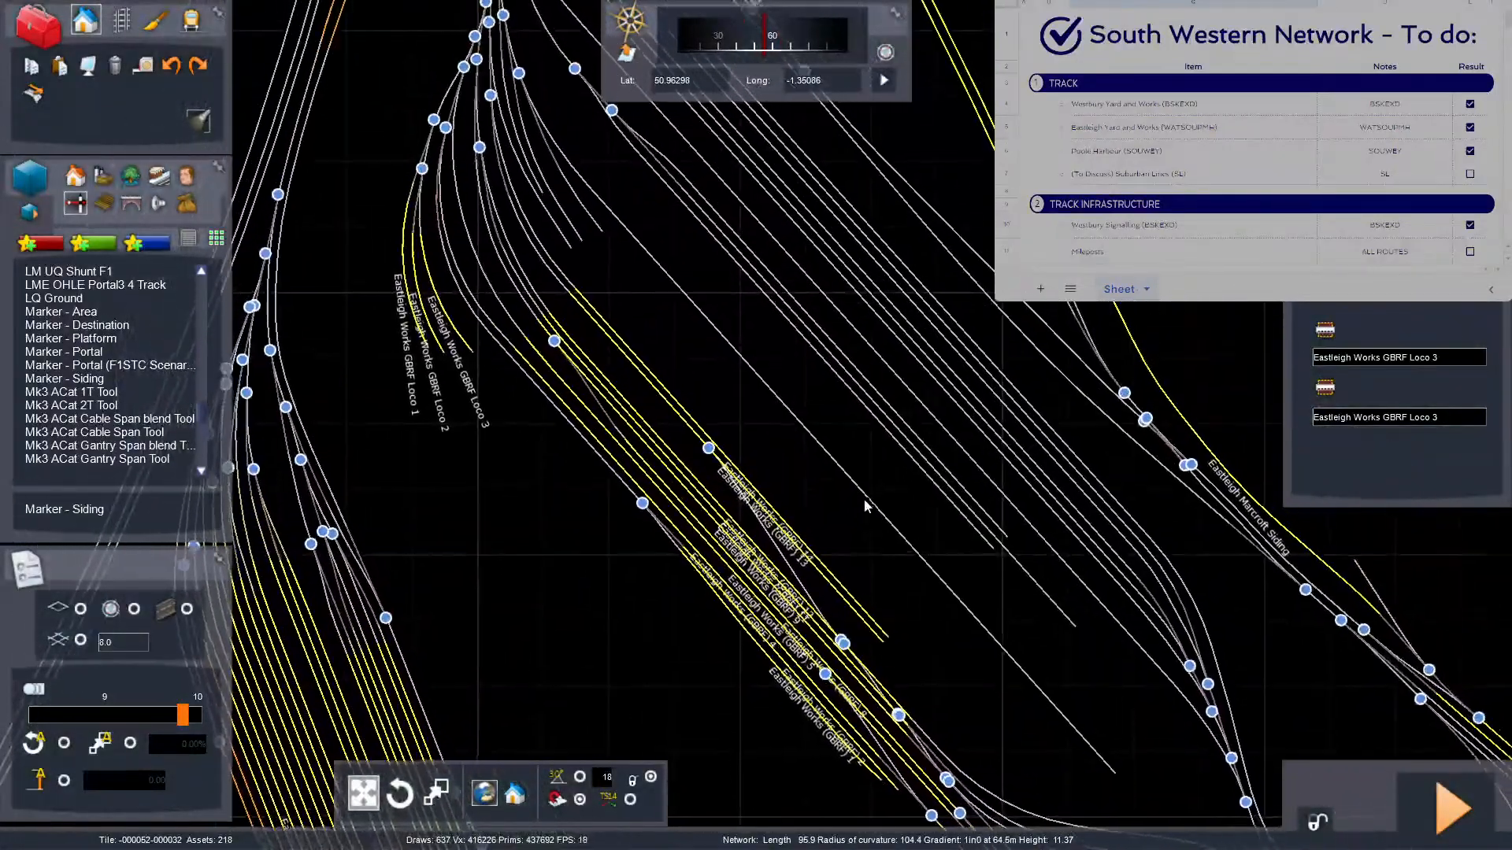
key("Up")
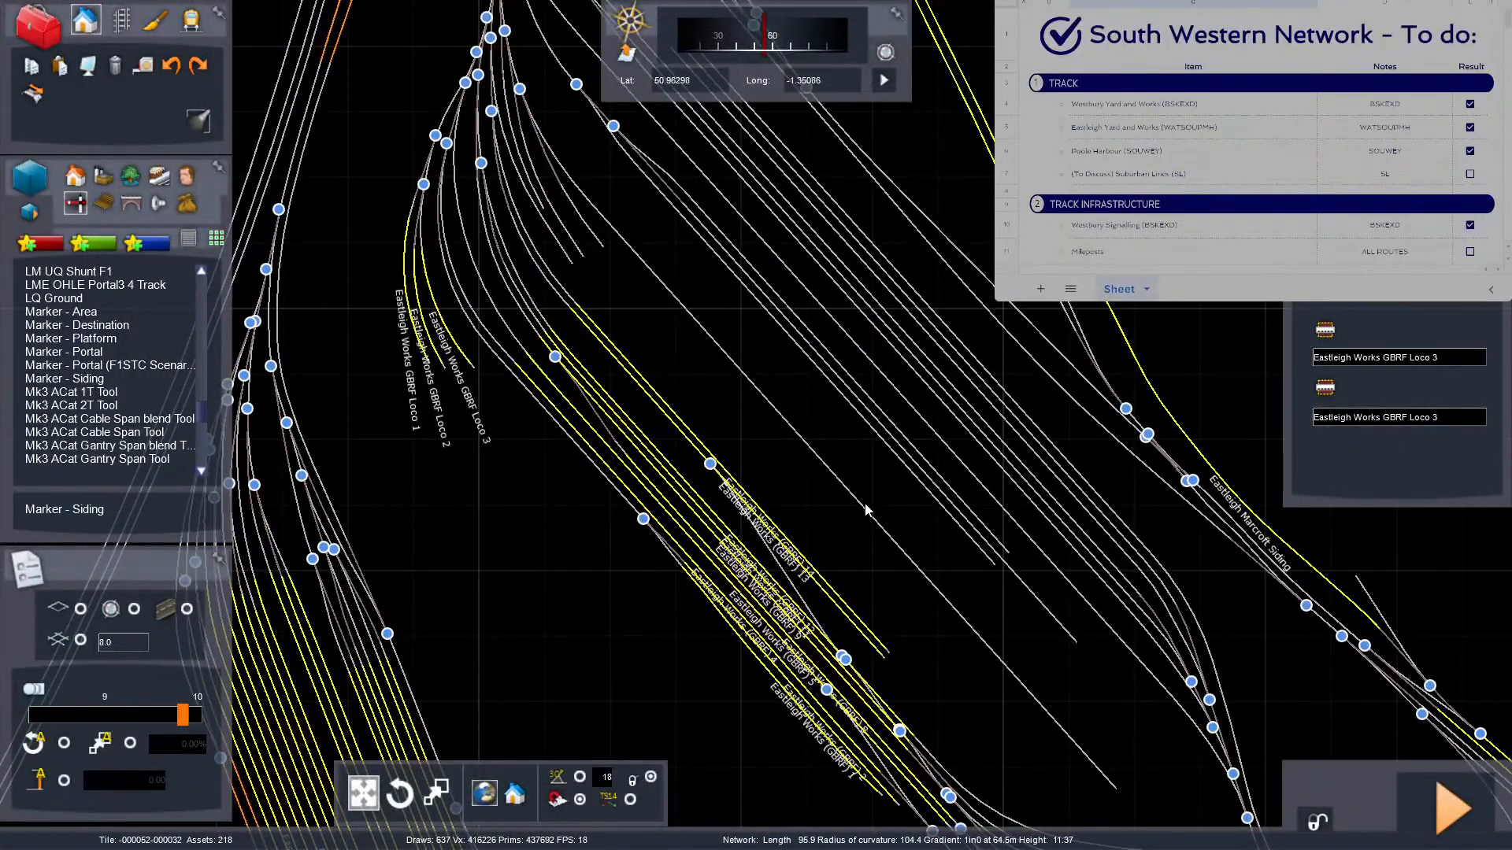
key("Up")
key("Right")
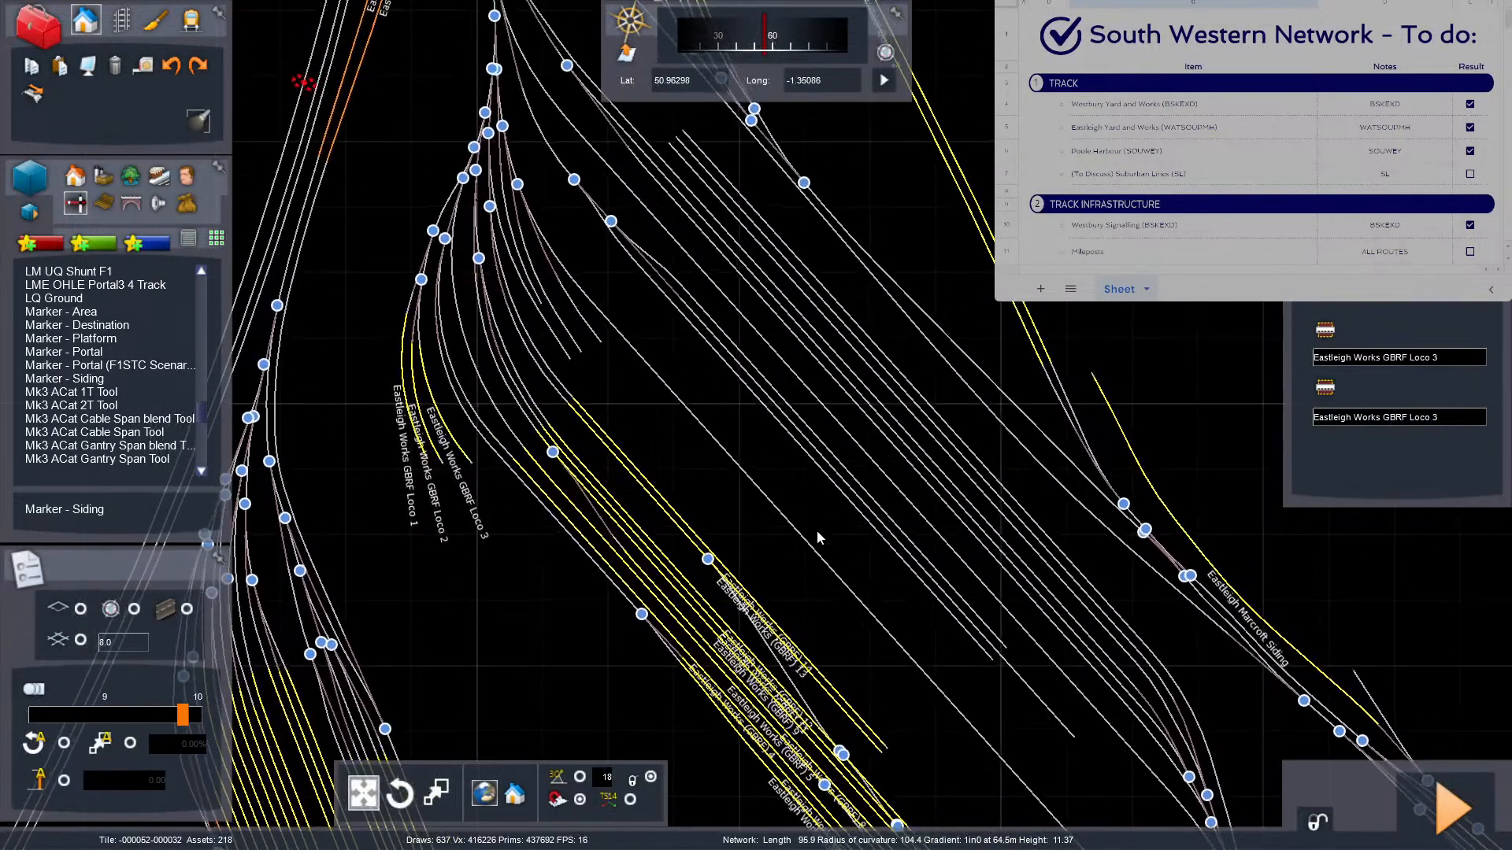
key("Down")
key("Right")
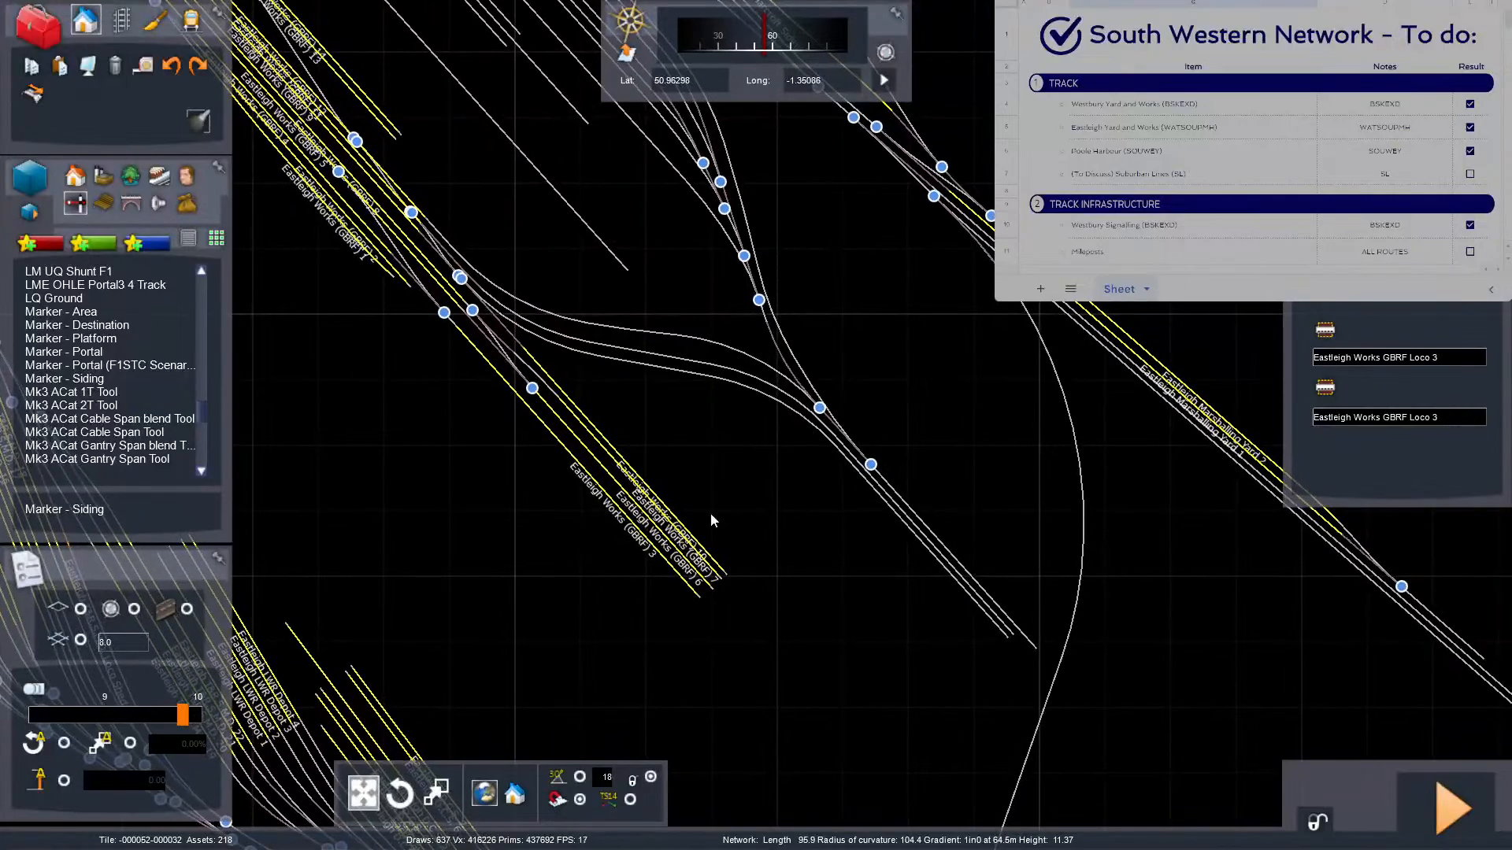
Return to the 3D view and copy the name of the existing Eastleigh Arlington (Zg) marker near the junction.
key("8")
key("Up")
mouse_move(948, 577)
right_mouse_down()
mouse_move(898, 481)
mouse_move(819, 496)
mouse_move(733, 433)
mouse_move(733, 511)
right_mouse_up()
key("Up")
key("Up")
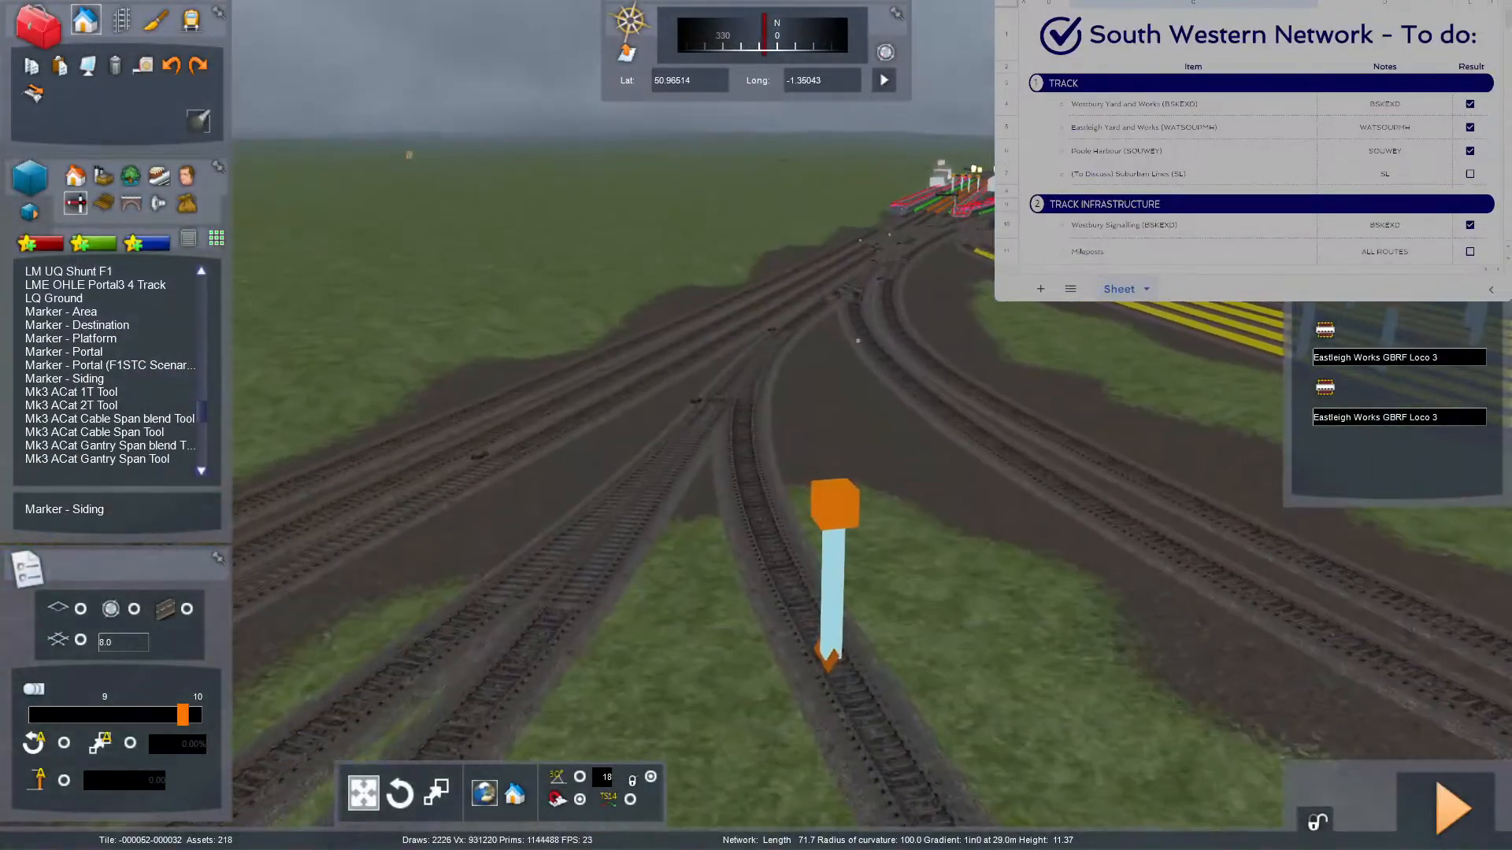
left_click(859, 541)
left_click(858, 539)
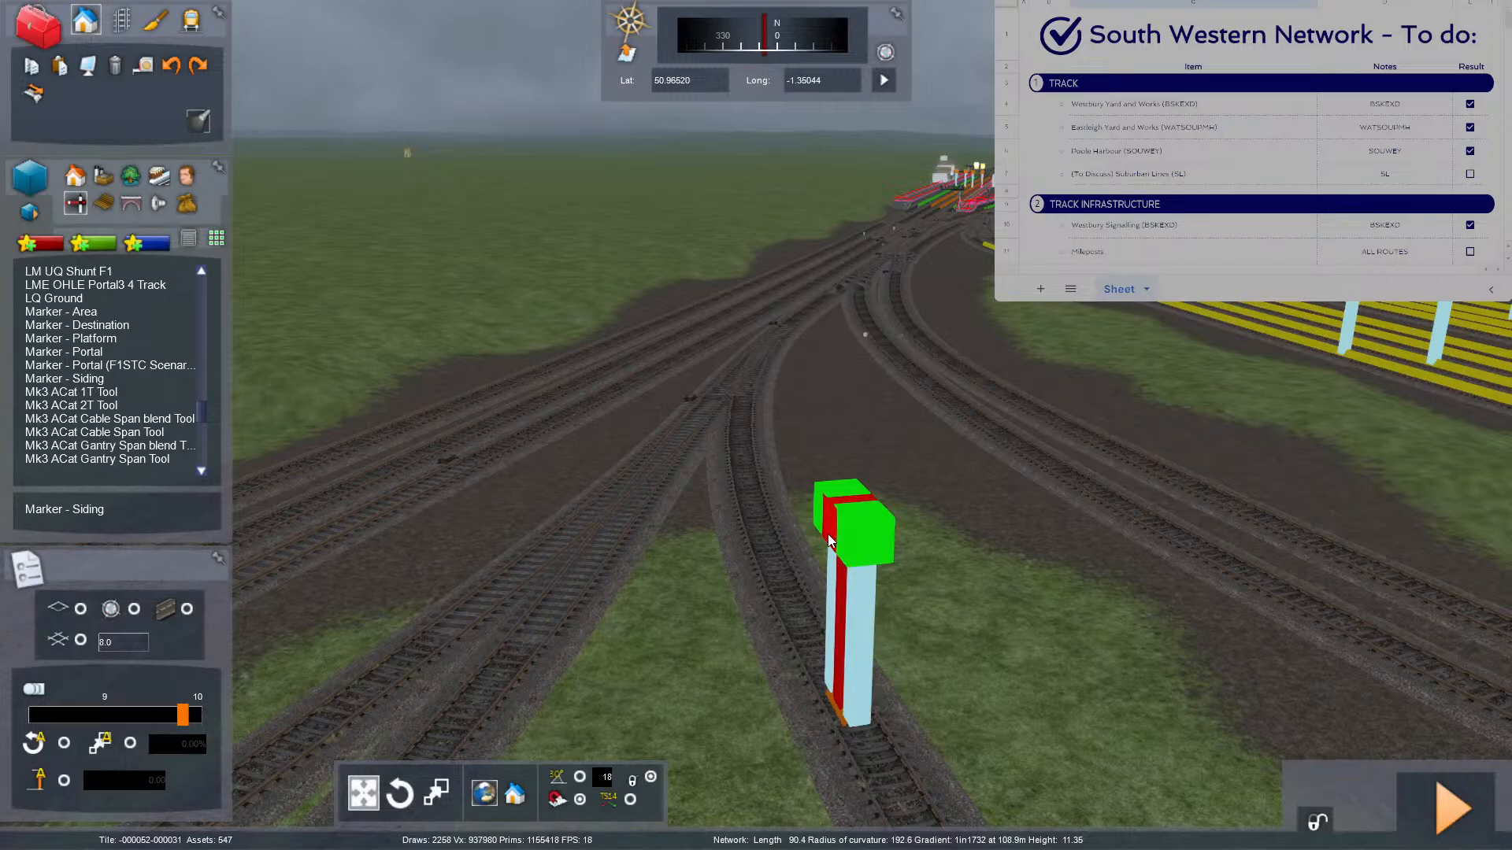
left_click(1413, 361)
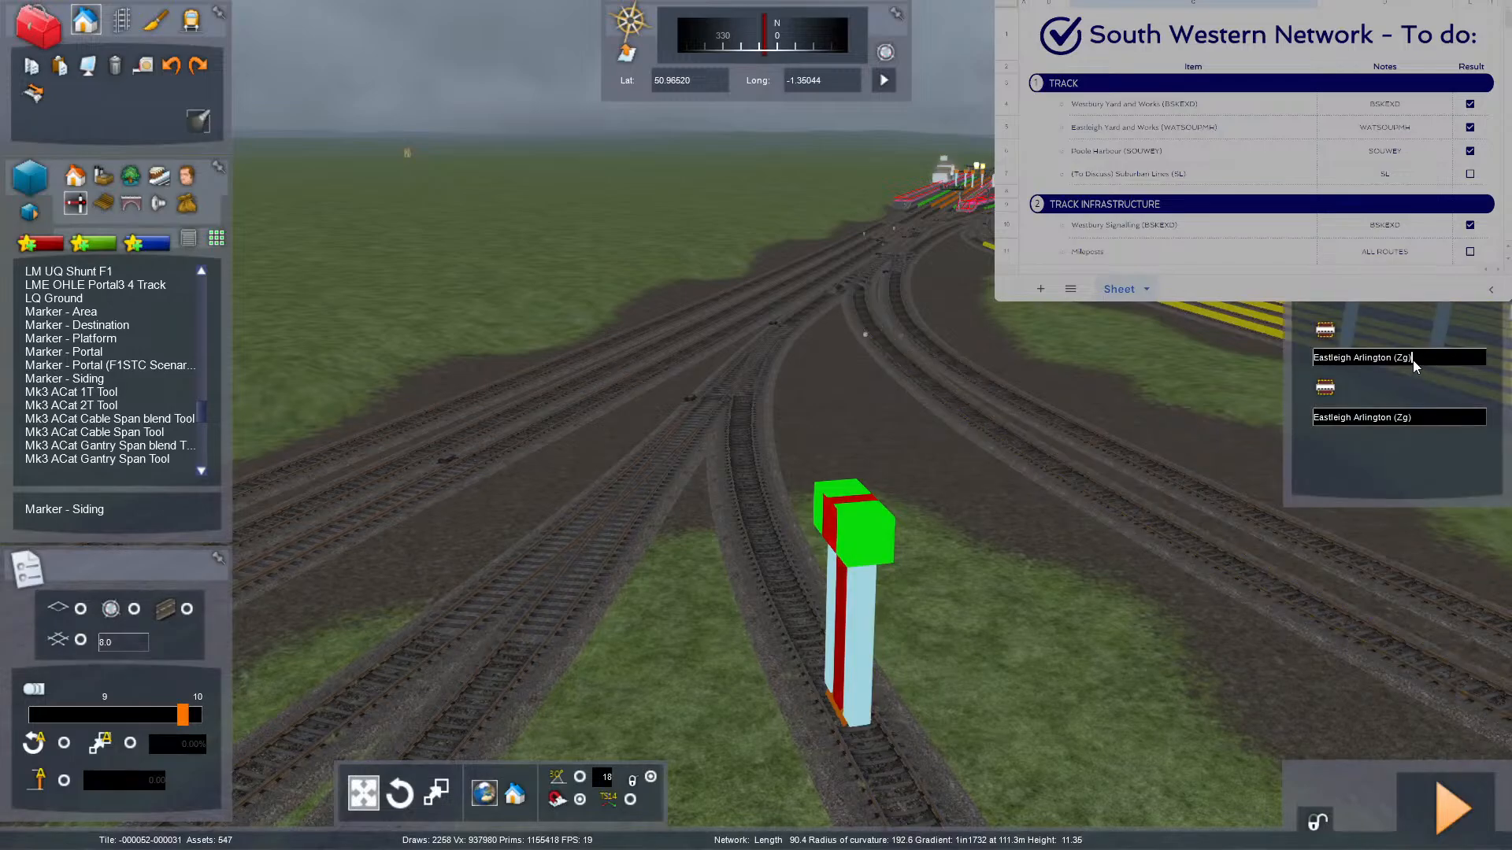
key("ctrl+a")
key("ctrl+c")
Delete the existing Eastleigh Arlington (Zg) marker near the junction.
left_click(1095, 490)
left_click(875, 515)
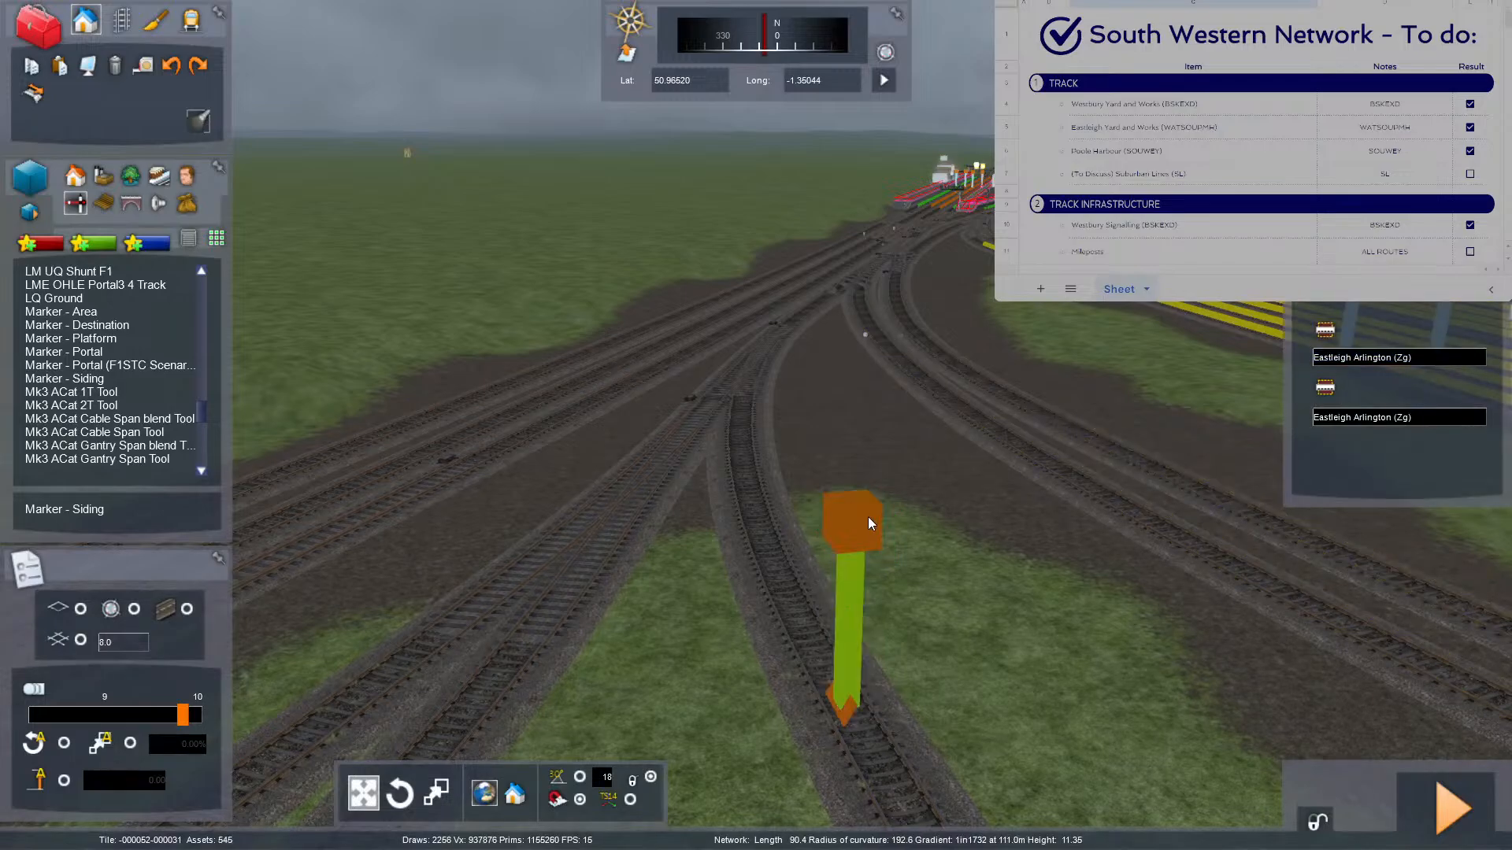
key("Delete")
Place a siding marker on the outermost of the three parallel Arlington dead-end tracks and stretch one end to its buffer stop.
mouse_move(930, 548)
right_mouse_down()
mouse_move(1102, 544)
mouse_move(1275, 496)
right_mouse_up()
key("Up")
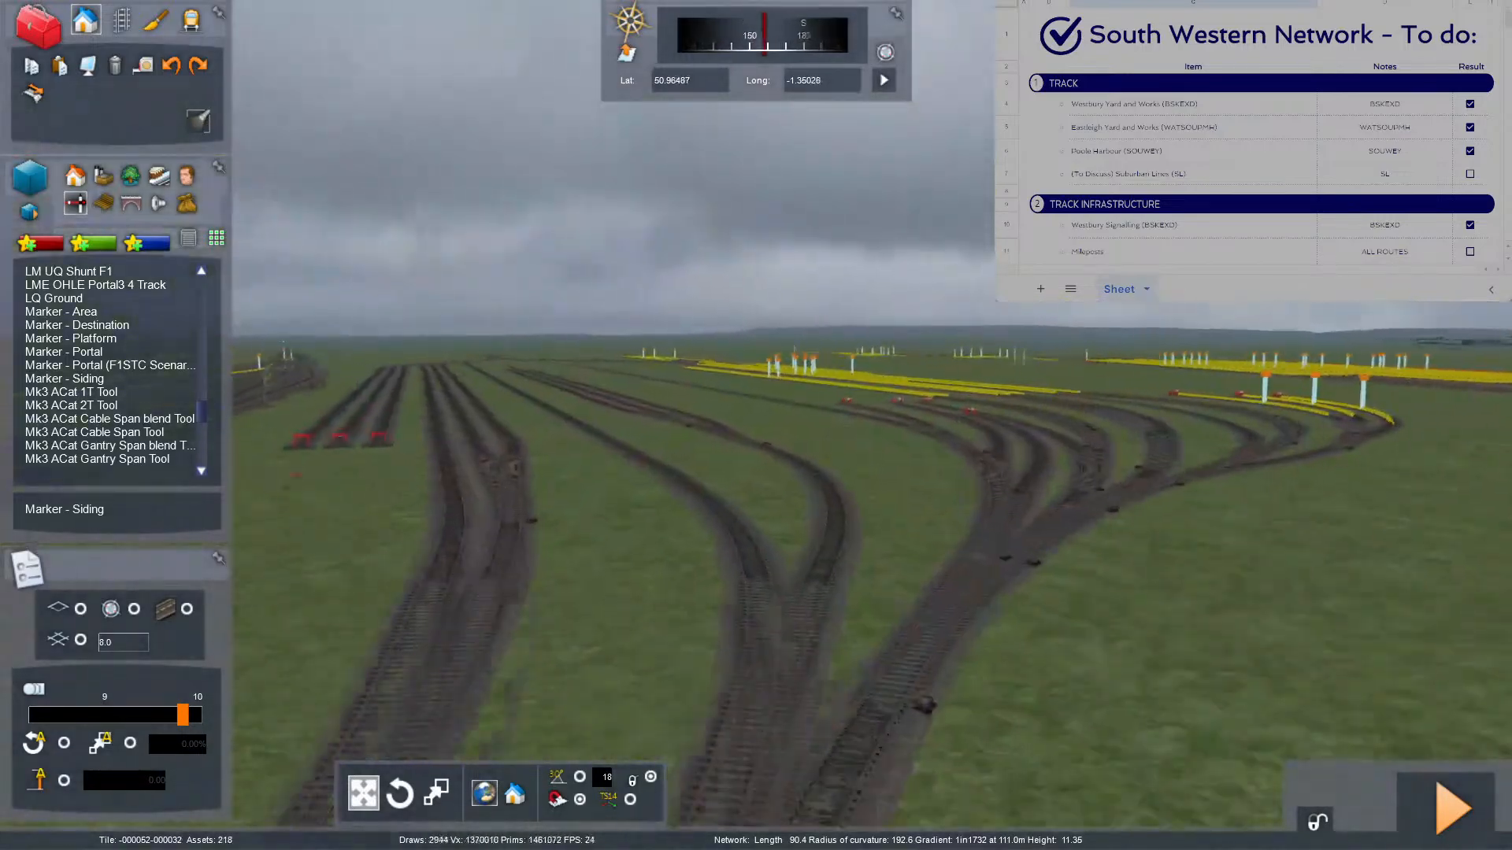
key("Left")
key("Up")
right_click_drag(472, 389, 284, 567)
key("Right")
right_click_drag(582, 504, 563, 465)
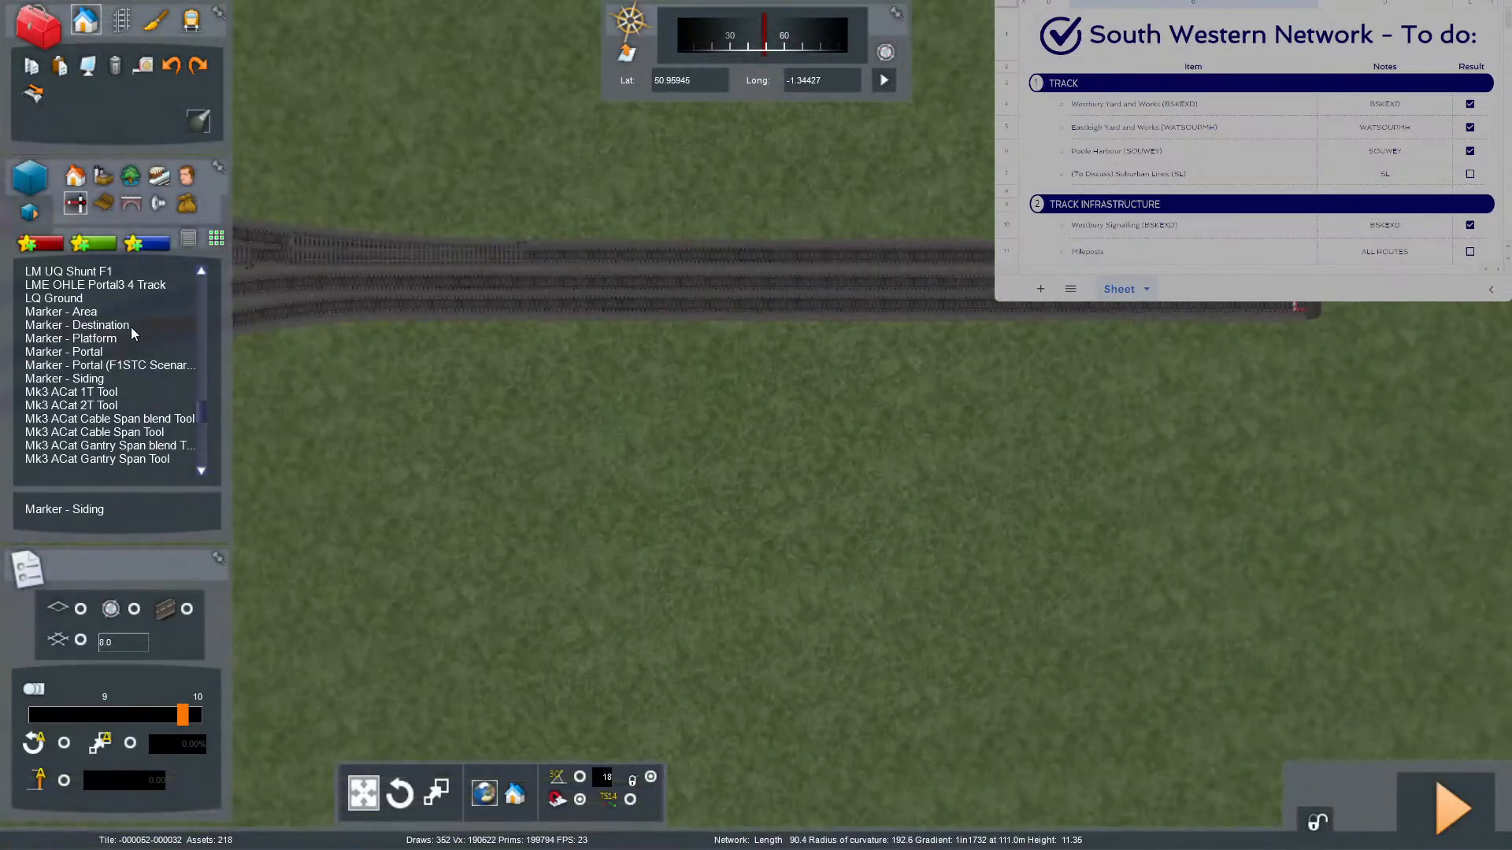
left_click(114, 377)
left_click(469, 300)
left_click(655, 296)
left_click_drag(1083, 301, 1165, 304)
Show the Google aerial overlay and stretch the marker's other end around the curve, past the shed, to just short of the turnout.
key("Left")
key("Left")
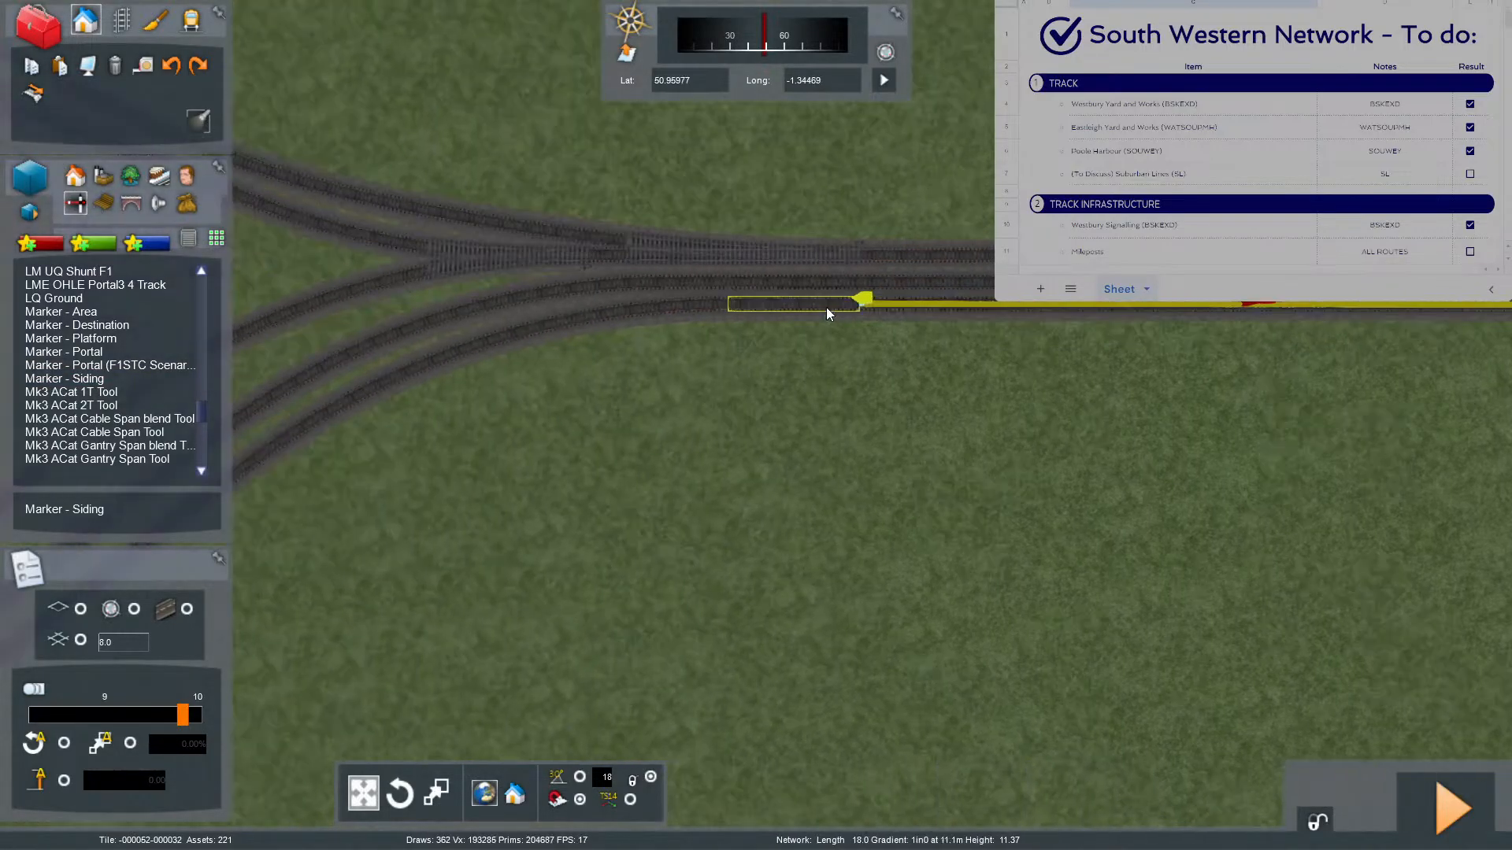
key("F8")
right_click_drag(836, 299, 803, 298)
key("Left")
right_click_drag(934, 304, 934, 304)
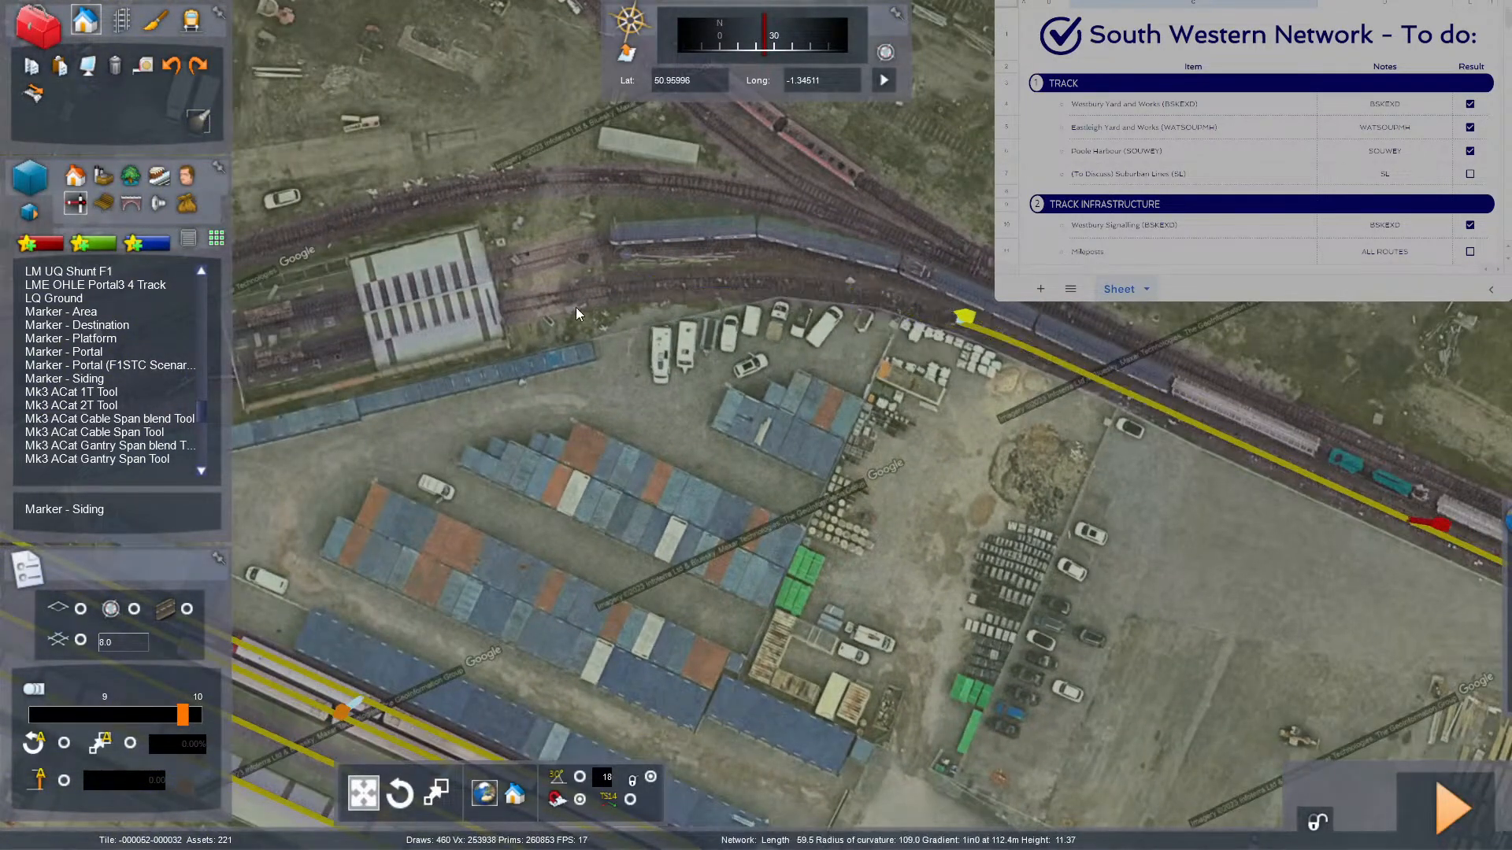
key("Left")
key("Left")
key("Left")
key("Left")
key("Left")
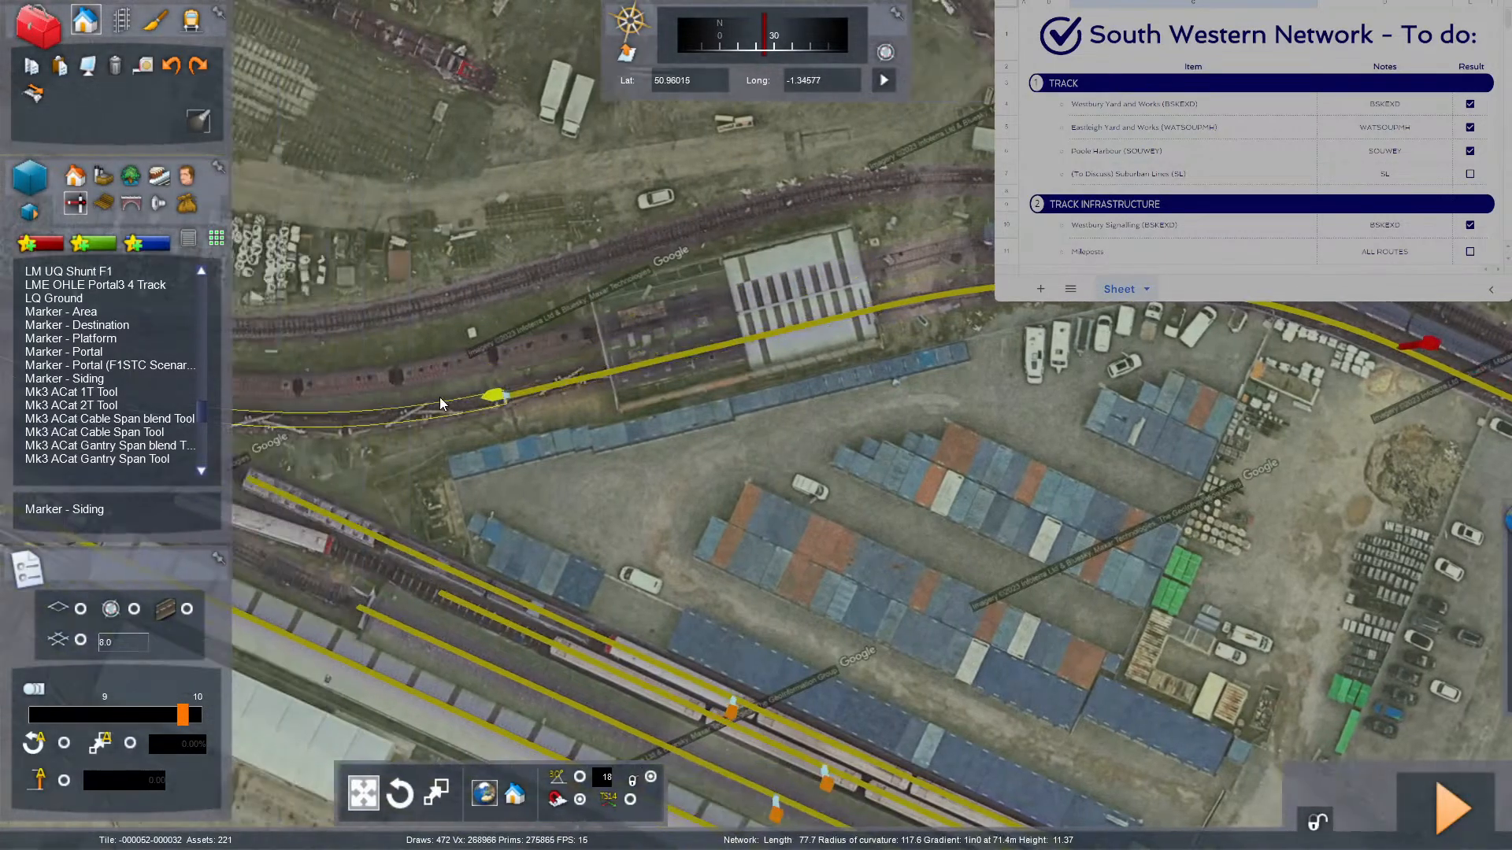
key("Left")
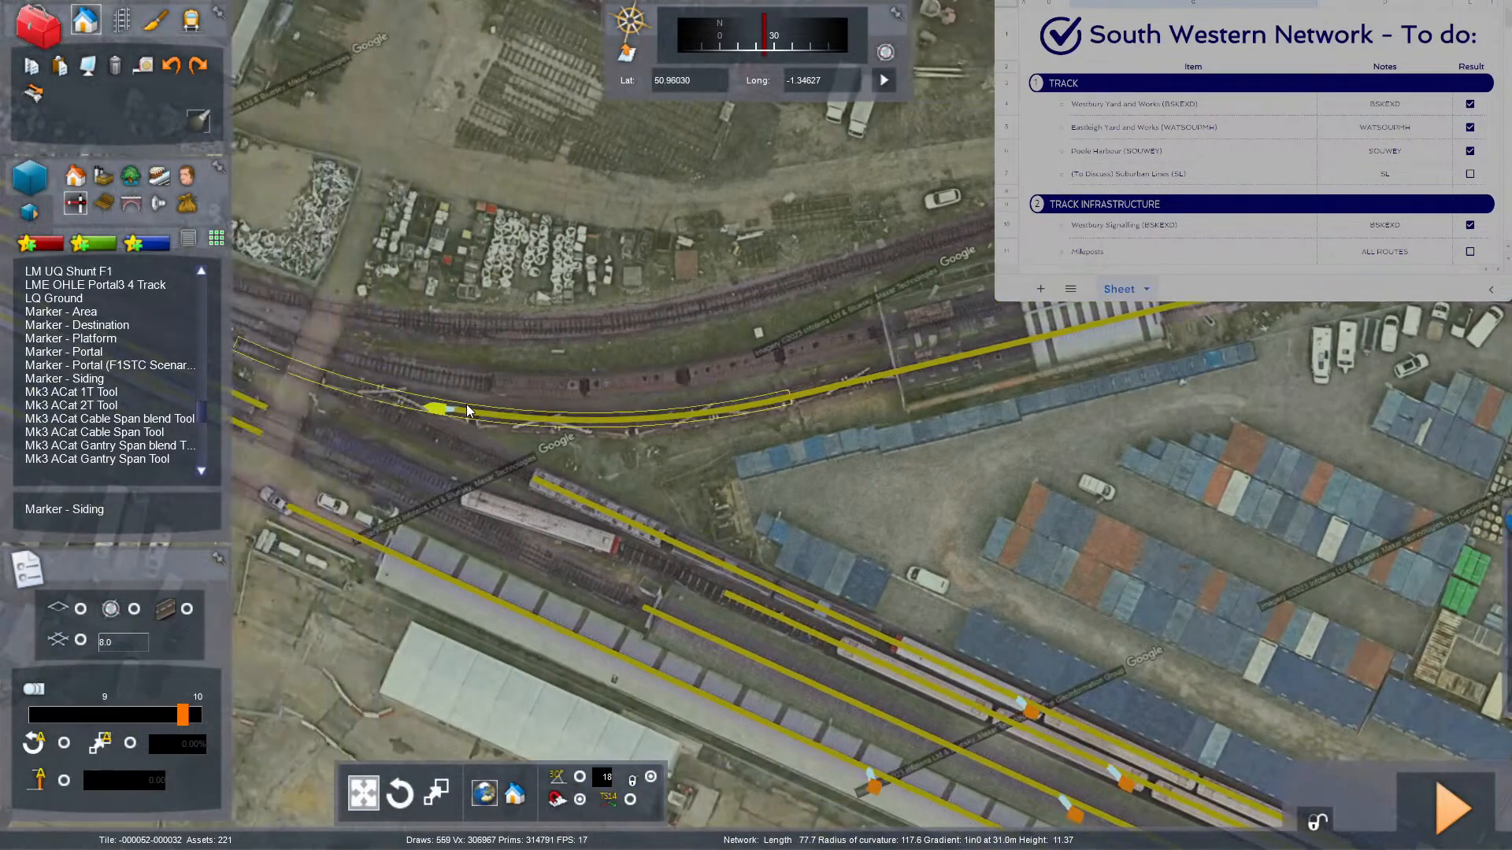
Name the outermost Arlington track's marker Eastleigh Arlington (Zg) 1 in both name fields.
right_click_drag(500, 409, 775, 382)
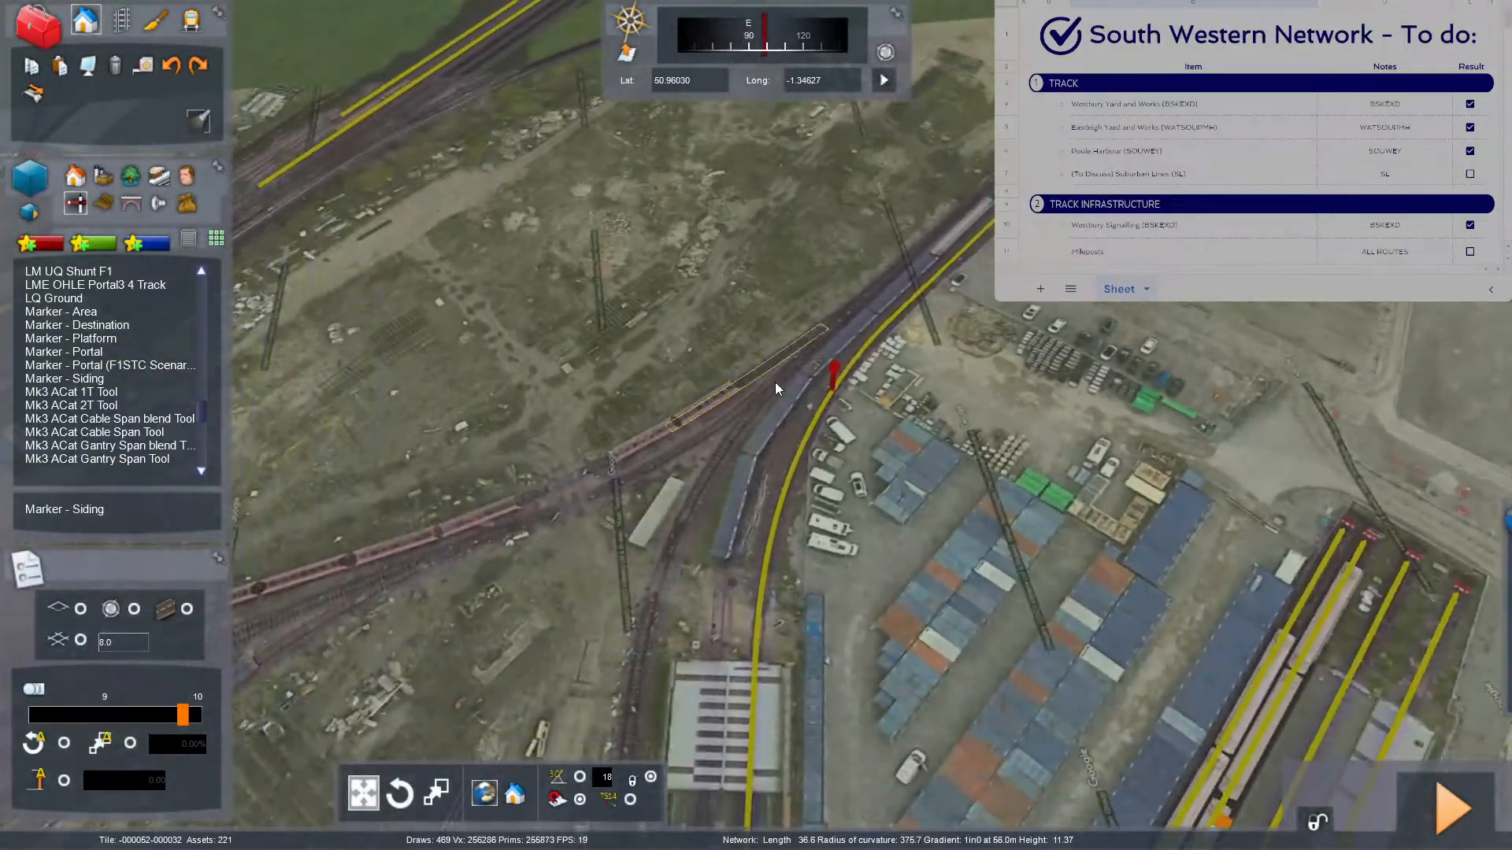
left_click(837, 375)
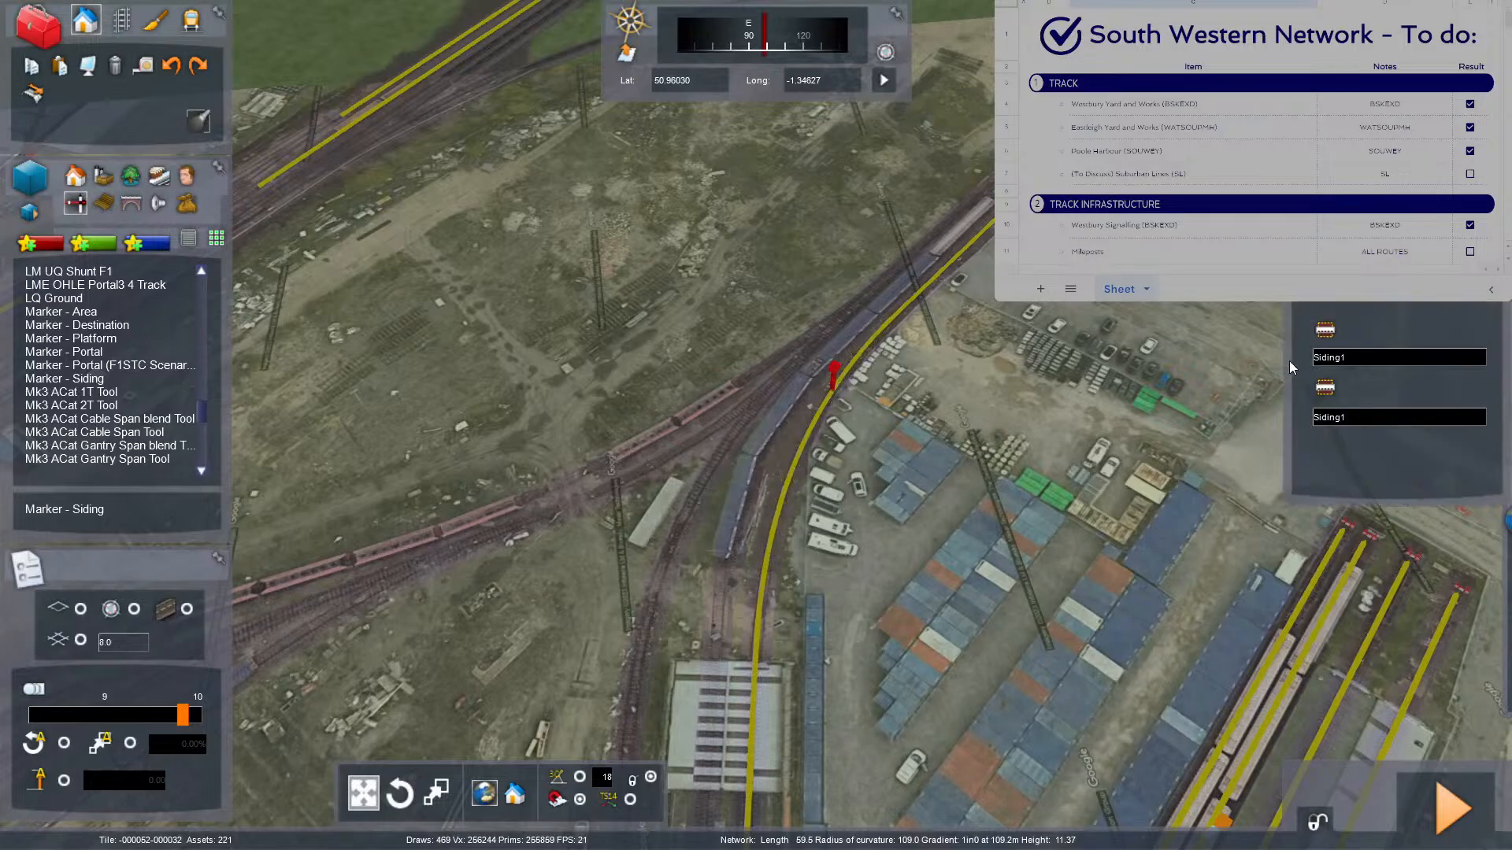
left_click(1355, 359)
key("ctrl+v")
key("ctrl+a")
key("ctrl+c")
left_click(1364, 415)
key("ctrl+a")
key("ctrl+v")
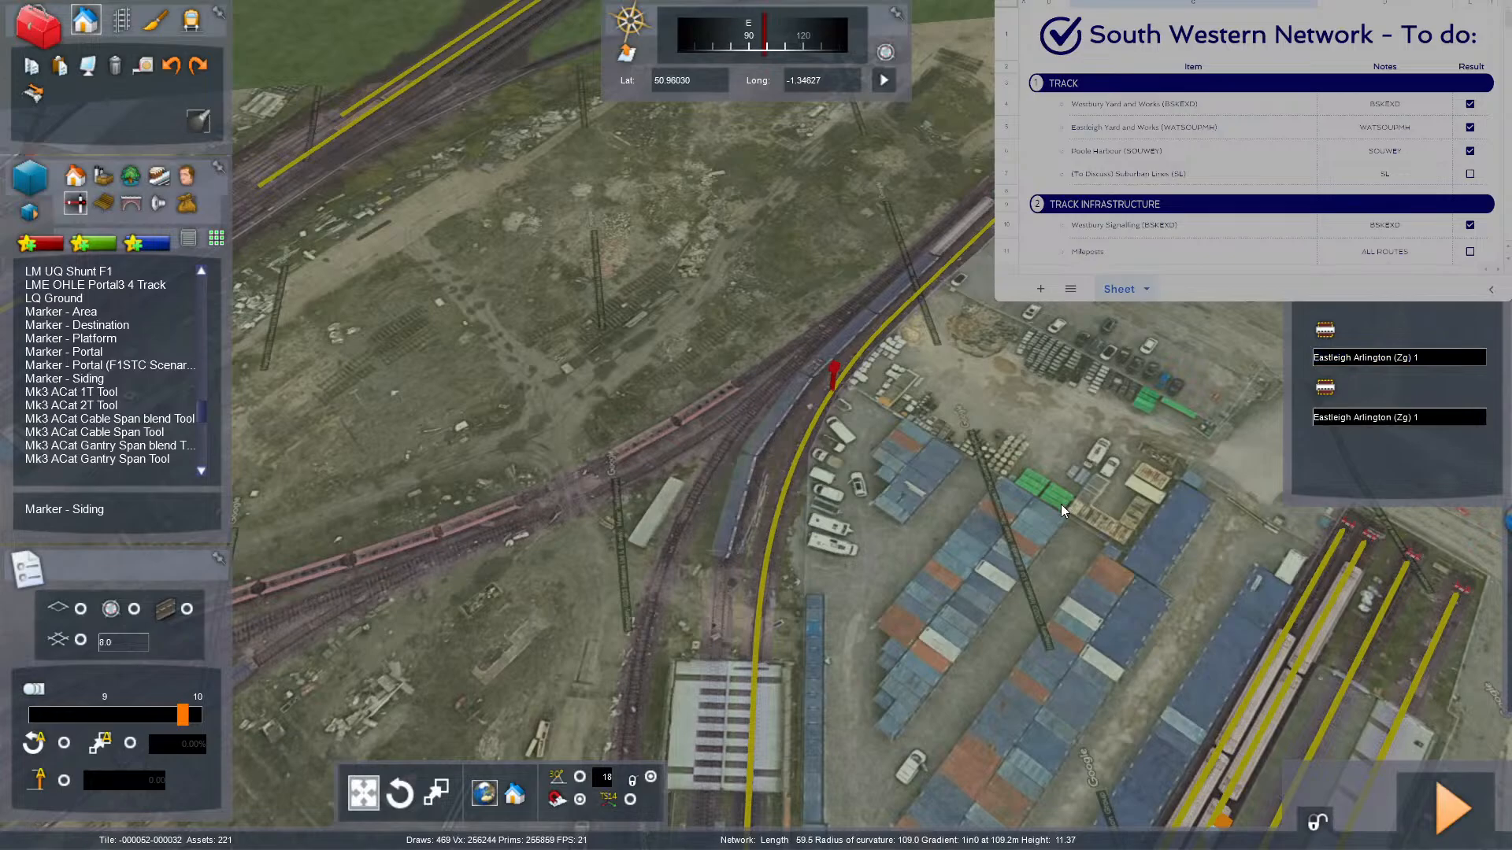
left_click(1039, 535)
Place a siding marker on the track beside Eastleigh Arlington (Zg) 1 and stretch one end back towards the turnout.
mouse_move(1037, 540)
right_mouse_down()
mouse_move(976, 606)
mouse_move(969, 405)
right_mouse_up()
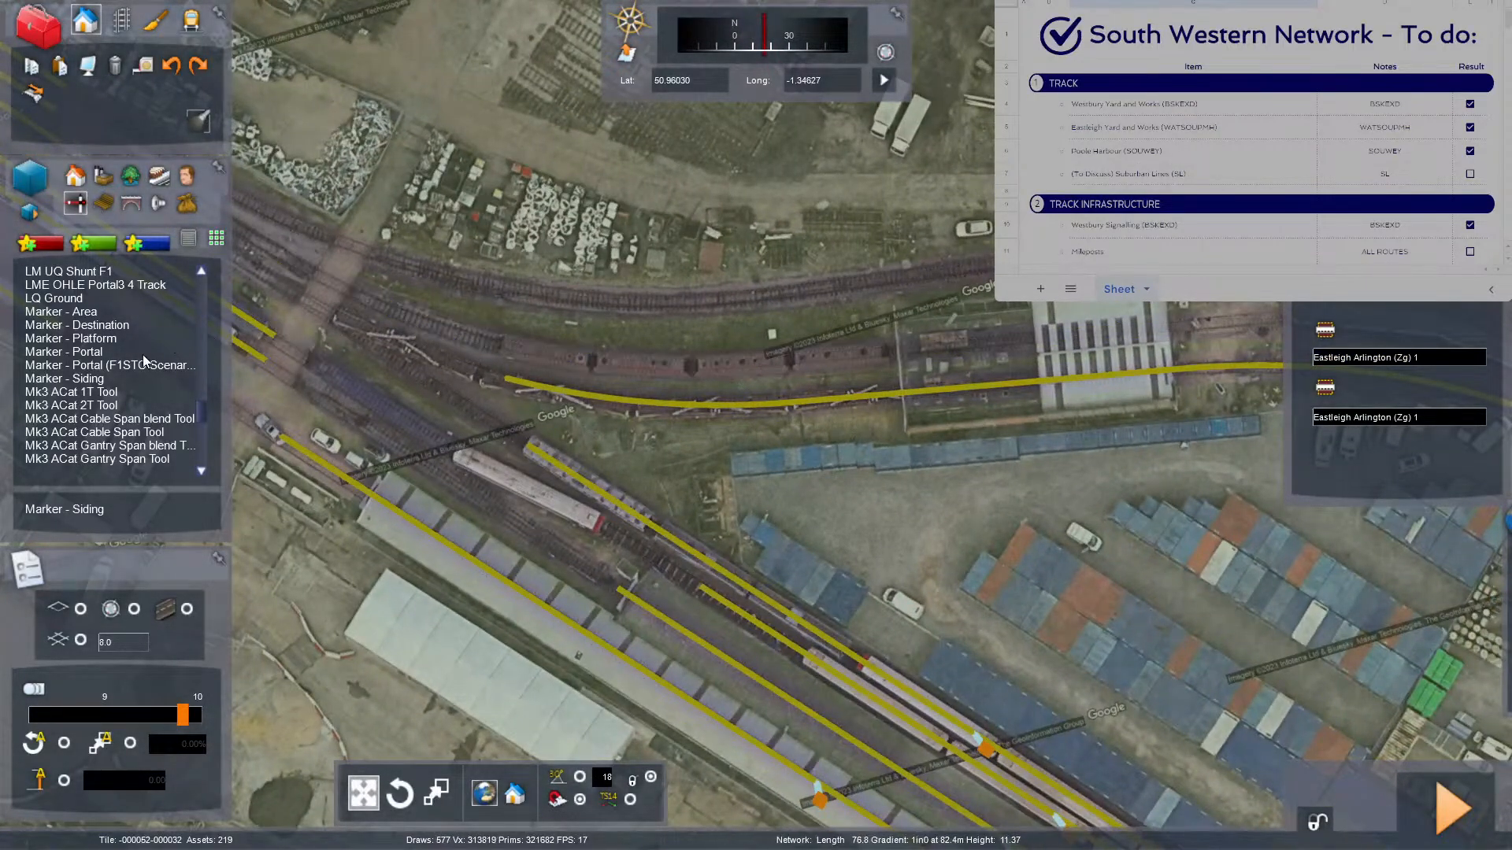
left_click(810, 352)
left_click_drag(582, 354, 472, 343)
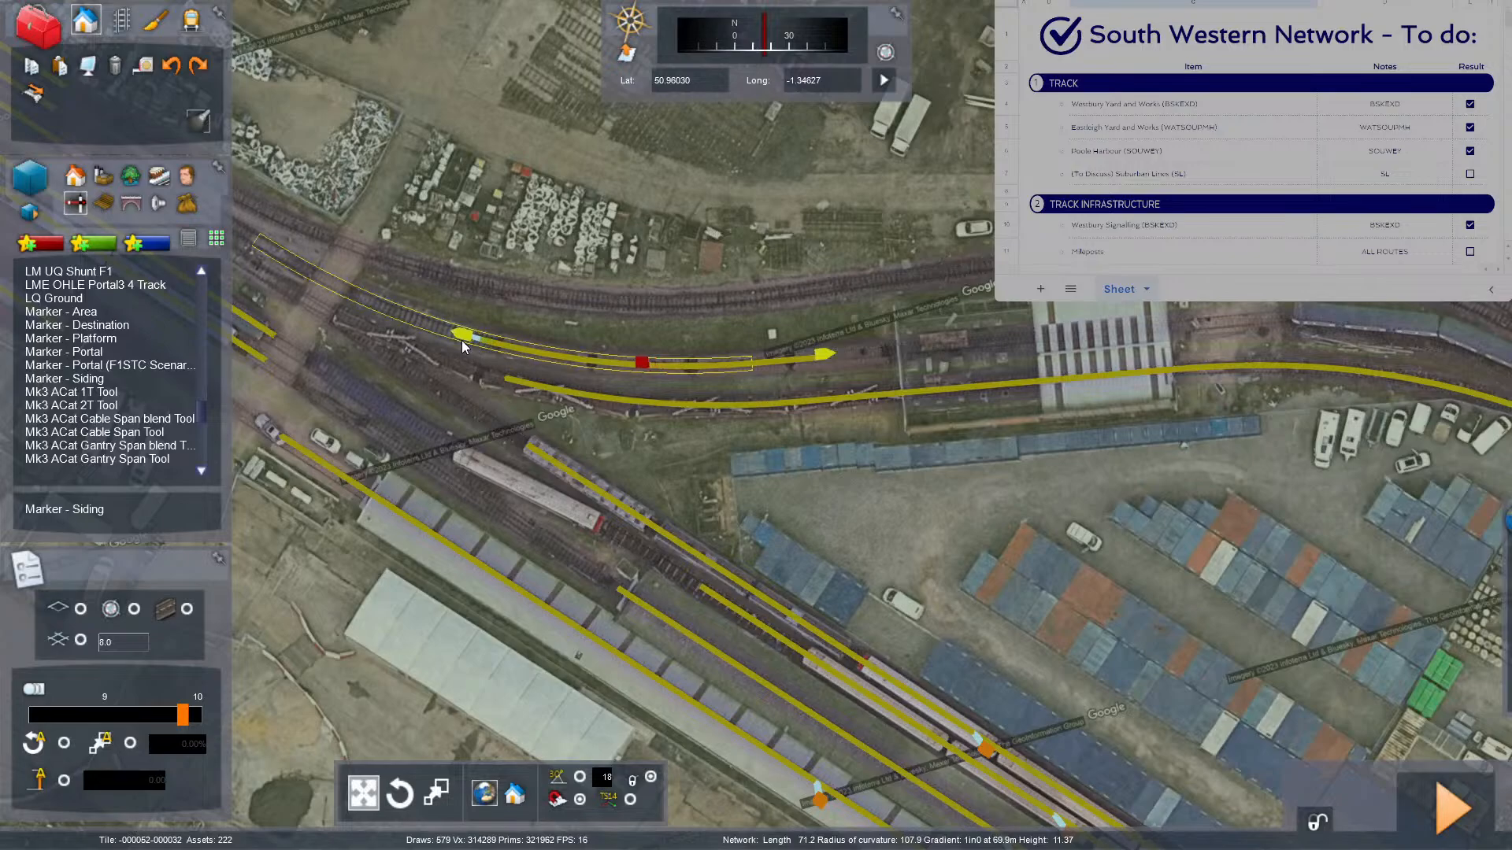
Stretch the other end of the second Arlington track's marker along the siding to its buffer stop.
key("Right")
mouse_move(819, 358)
left_mouse_down()
mouse_move(993, 354)
mouse_move(1047, 487)
left_mouse_up()
right_click_drag(1048, 488, 1119, 487)
key("Right")
key("Right")
left_click_drag(1043, 465, 1082, 418)
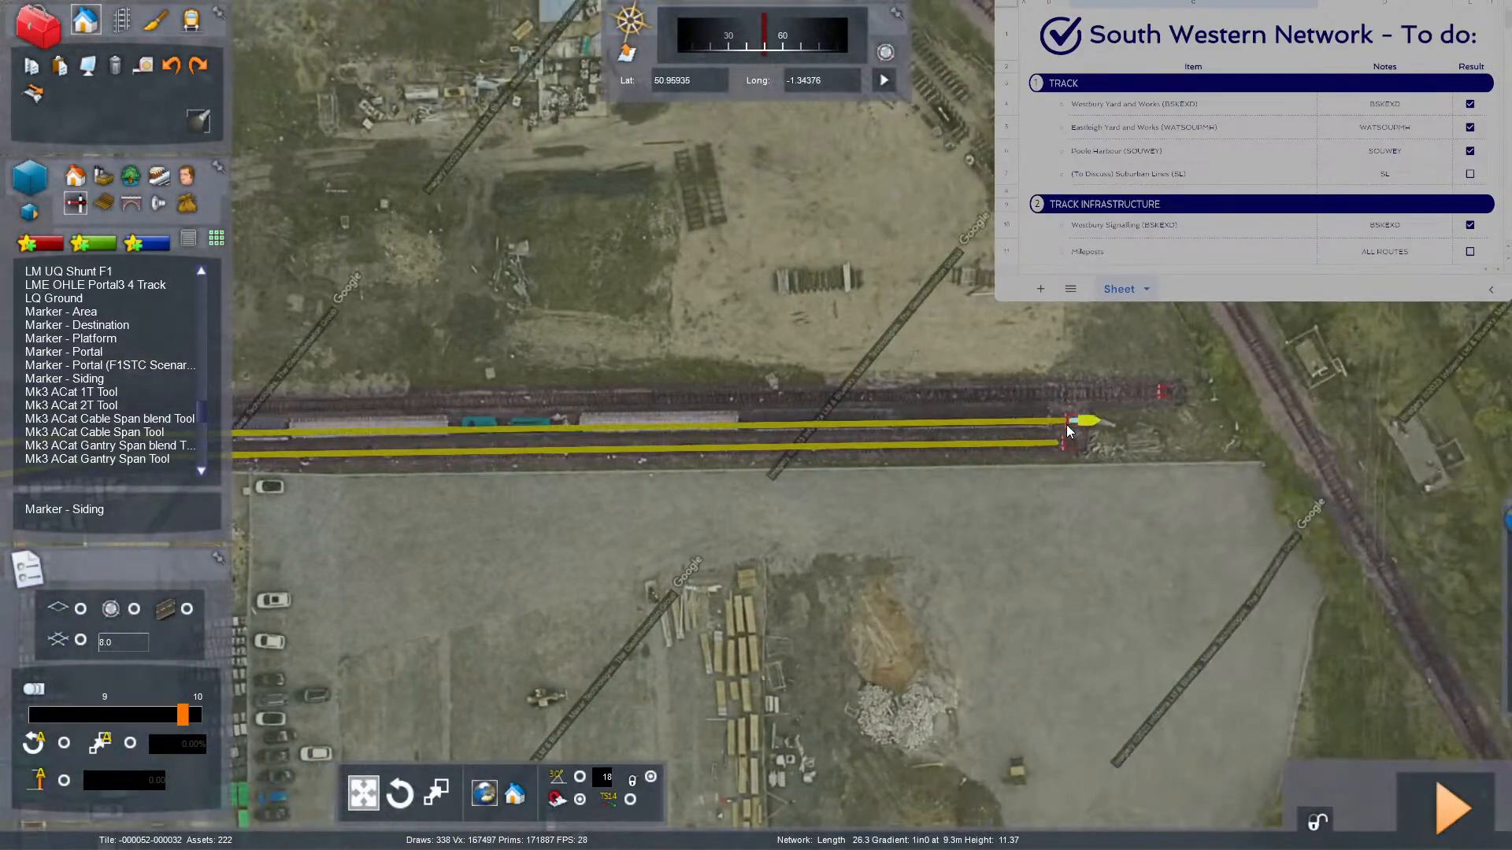
Name the second Arlington track's marker Eastleigh Arlington (Zg) 2 in both name fields.
key("Left")
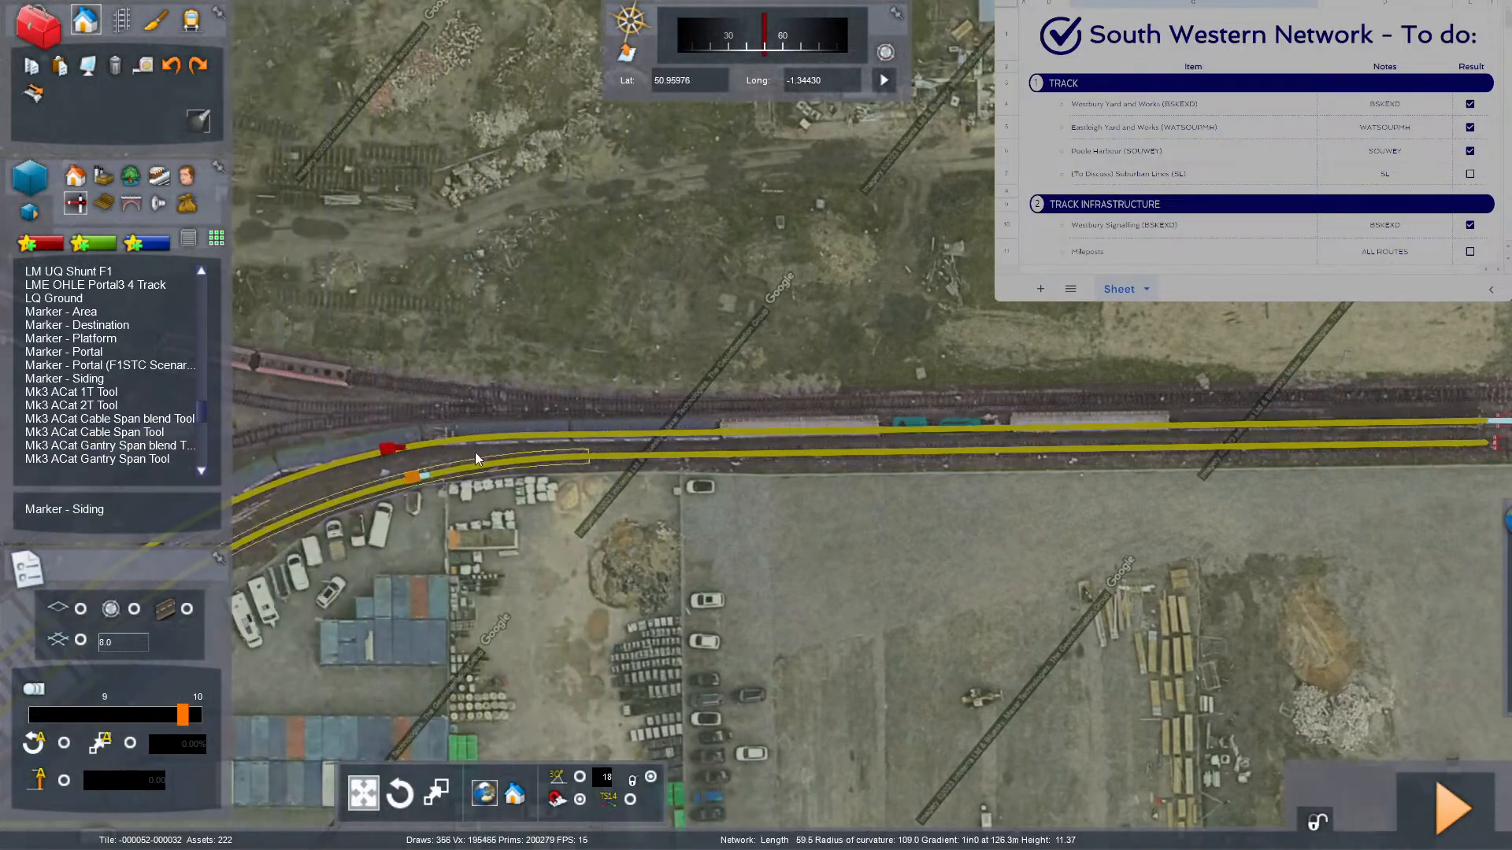
left_click(387, 446)
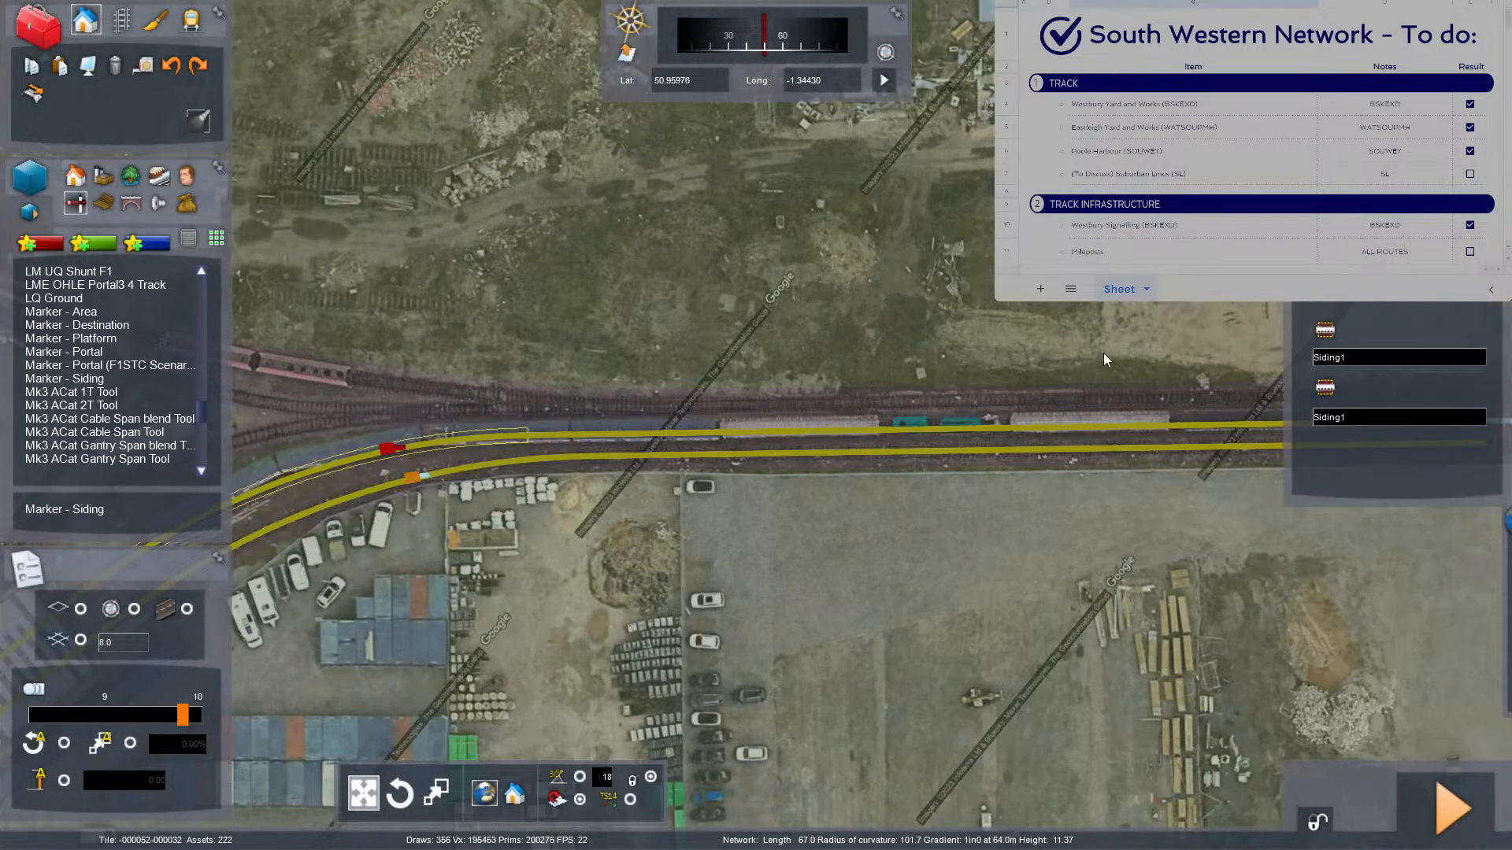
left_click(1355, 358)
key("ctrl+v")
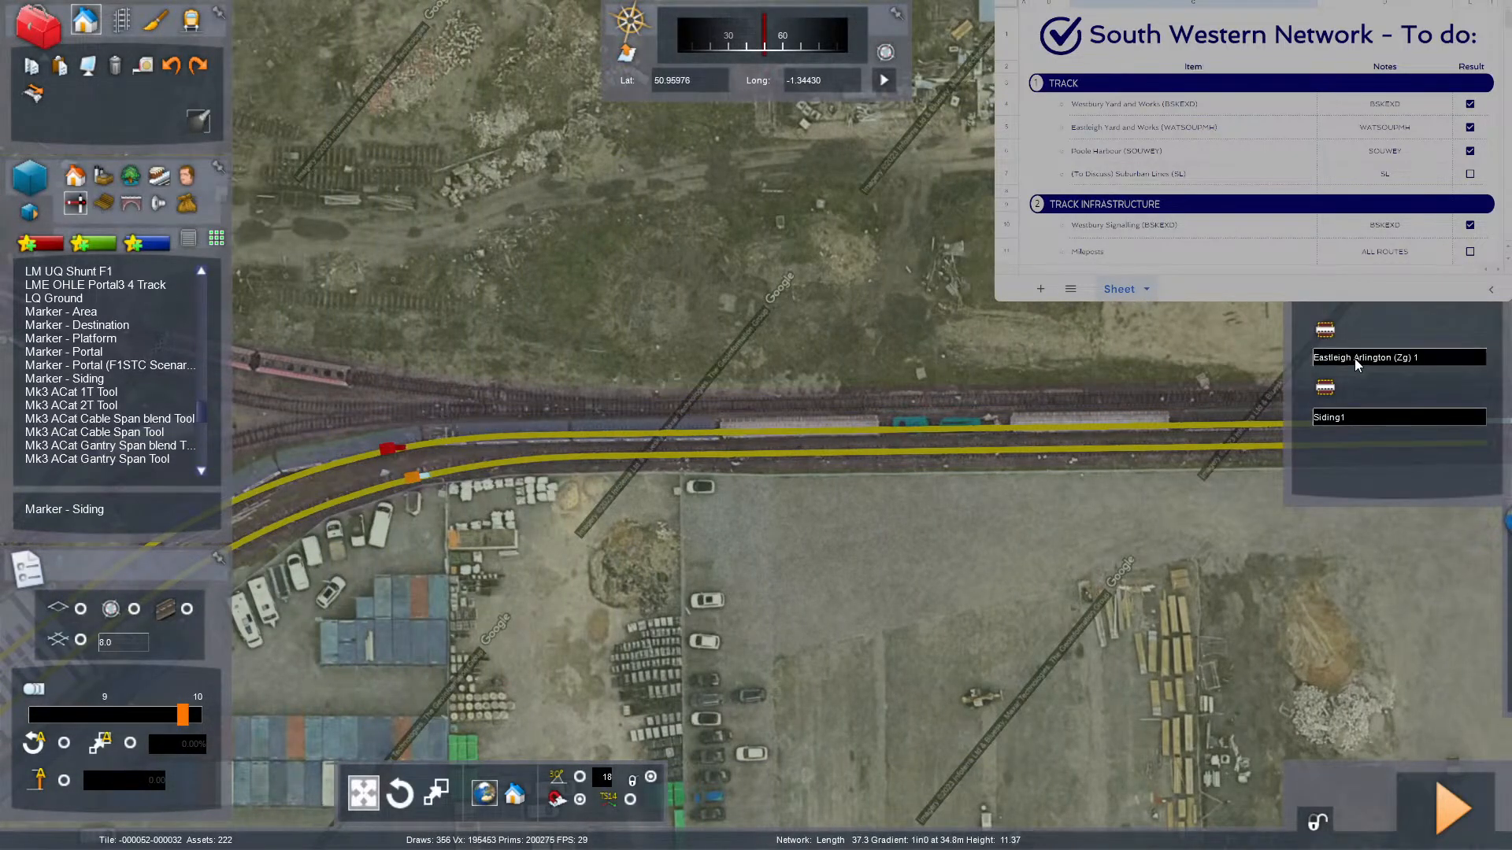
key("ctrl+a")
key("ctrl+c")
double_click(1375, 420)
key("ctrl+v")
key("Right")
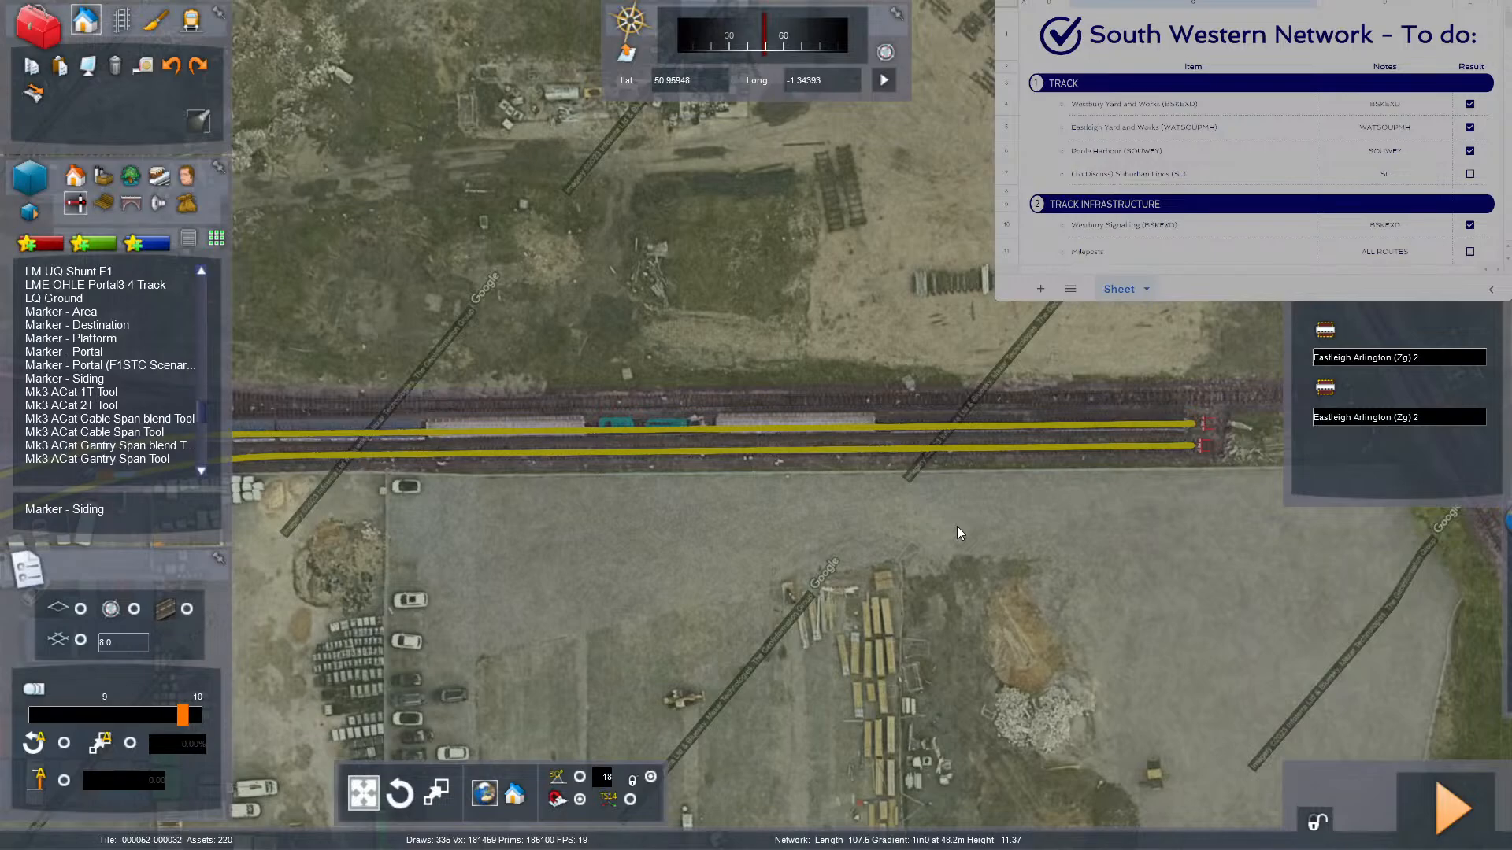
key("Right")
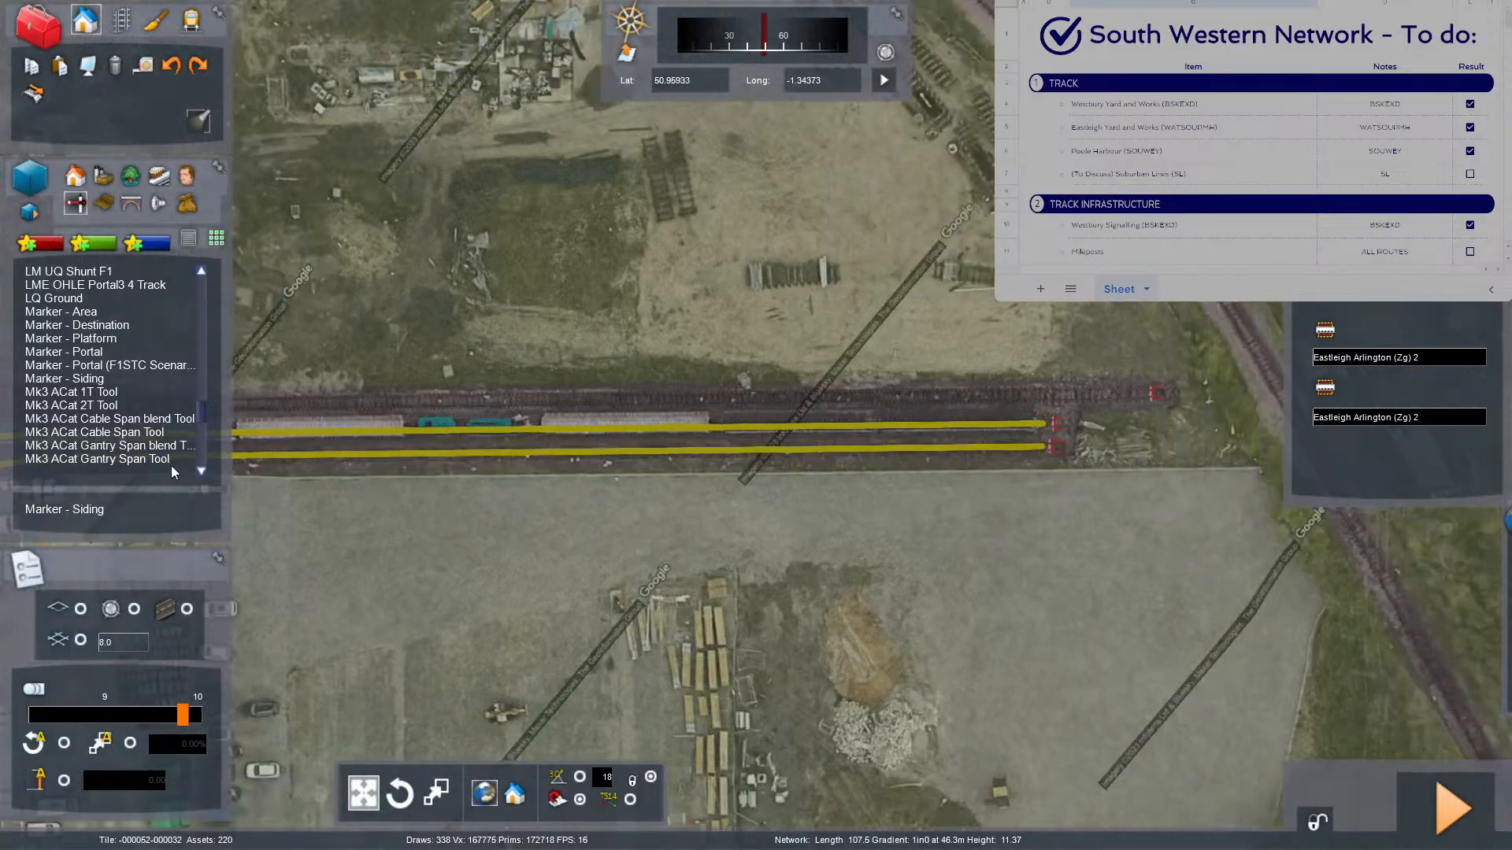
Place a siding marker on the third Arlington track, beside Eastleigh Arlington (Zg) 2.
key("Up")
left_click(119, 380)
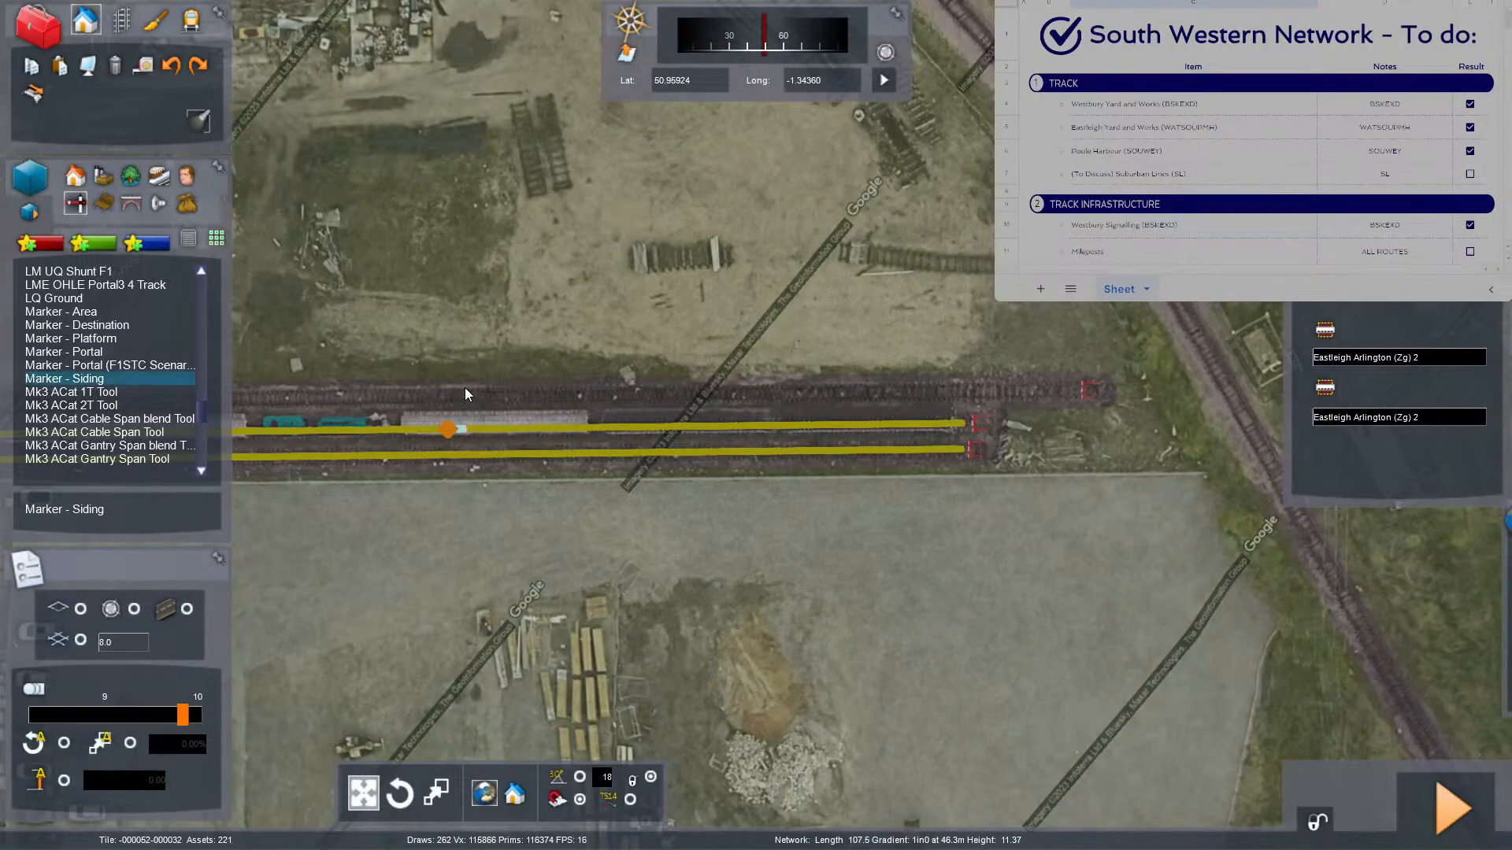
left_click(464, 384)
left_click(462, 398)
key("Up")
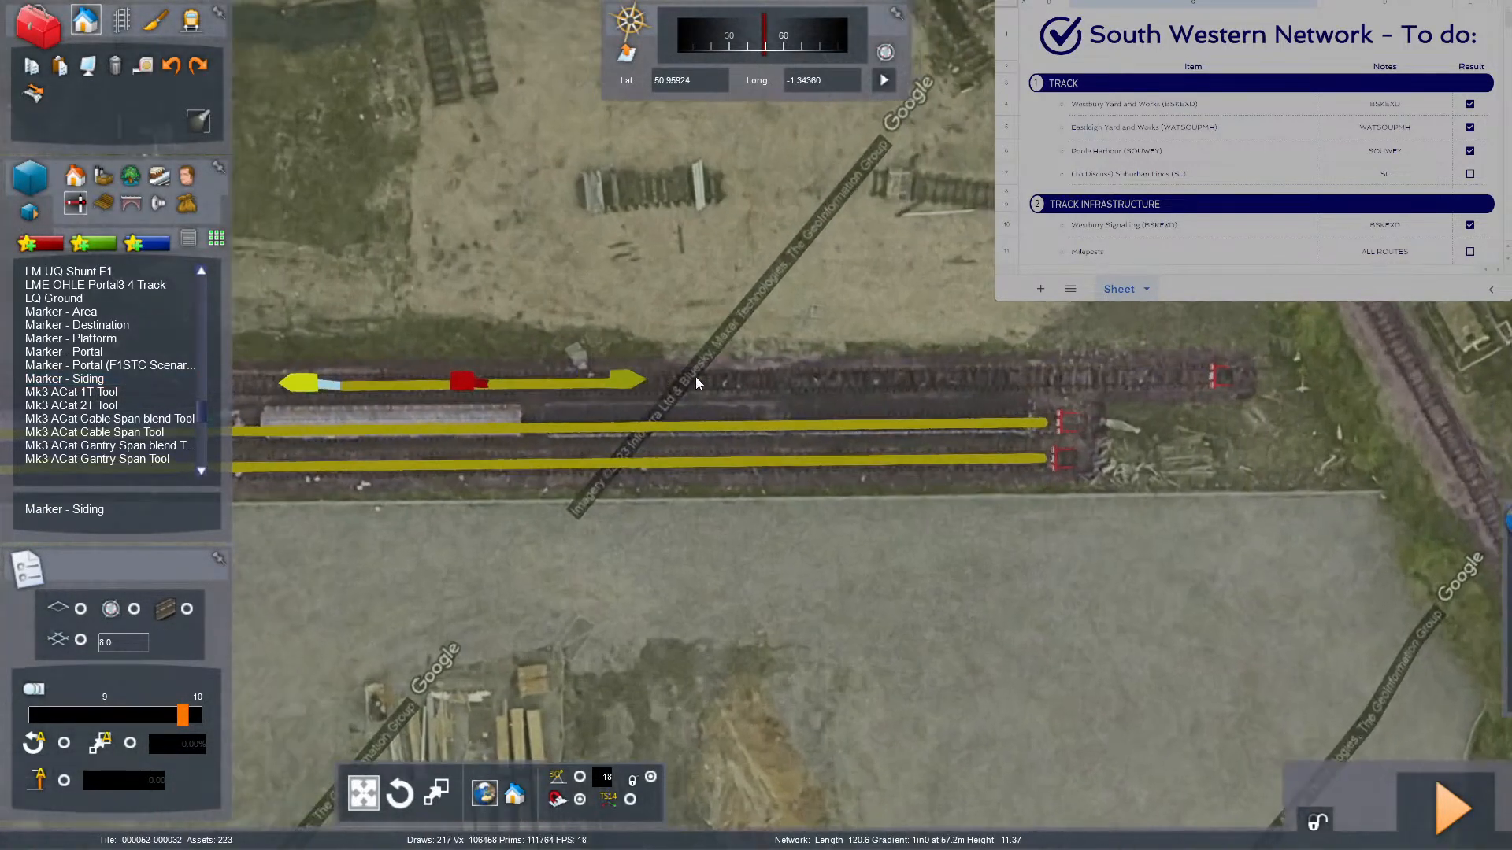
Stretch one end of the third Arlington track's marker along the siding to just short of its buffer stop.
key("Up")
key("Right")
left_click_drag(626, 376, 977, 335)
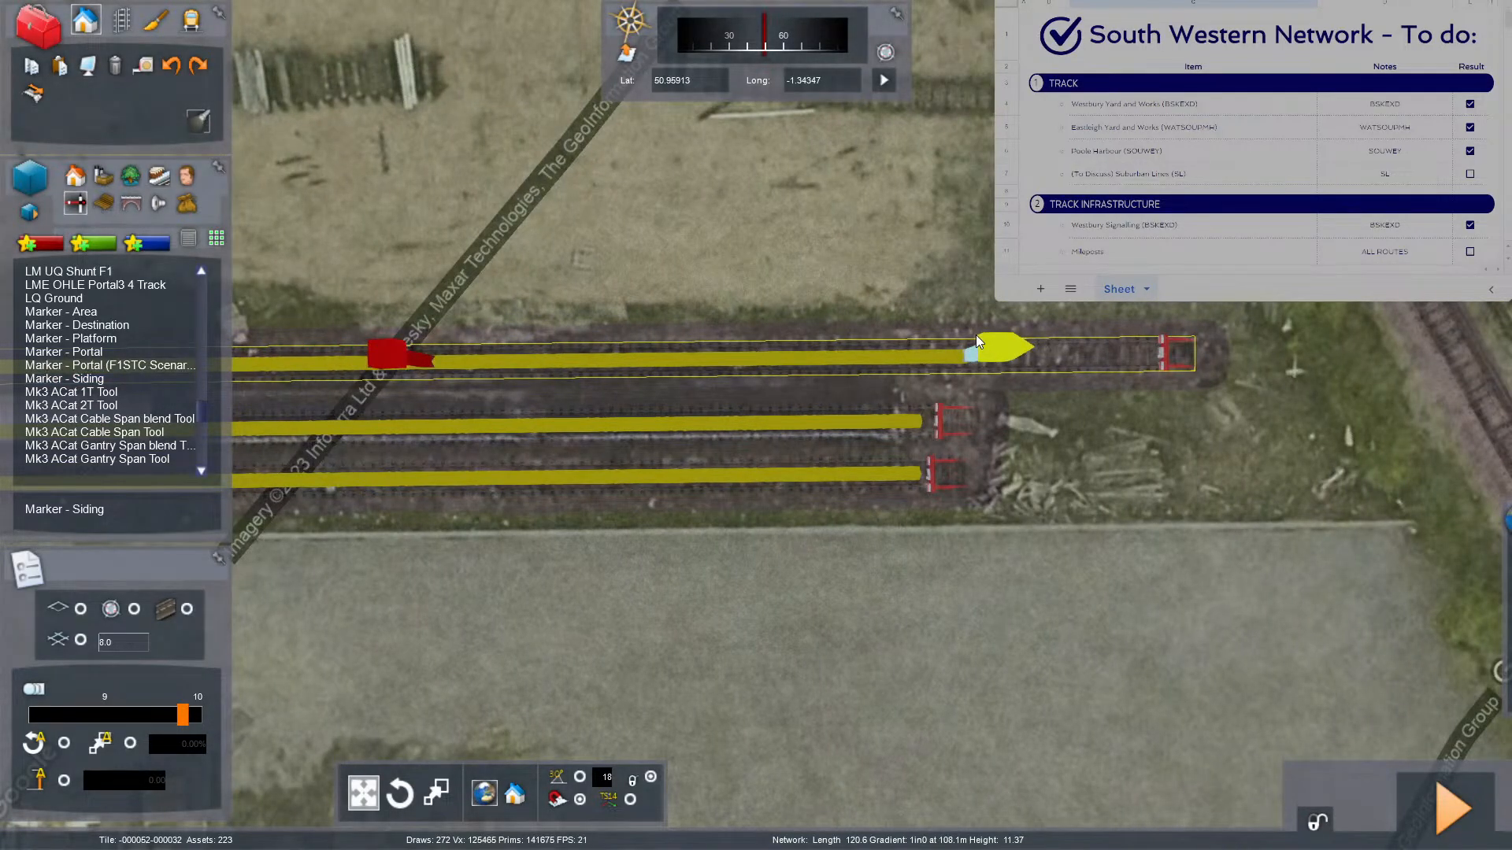
left_click_drag(977, 337, 1193, 340)
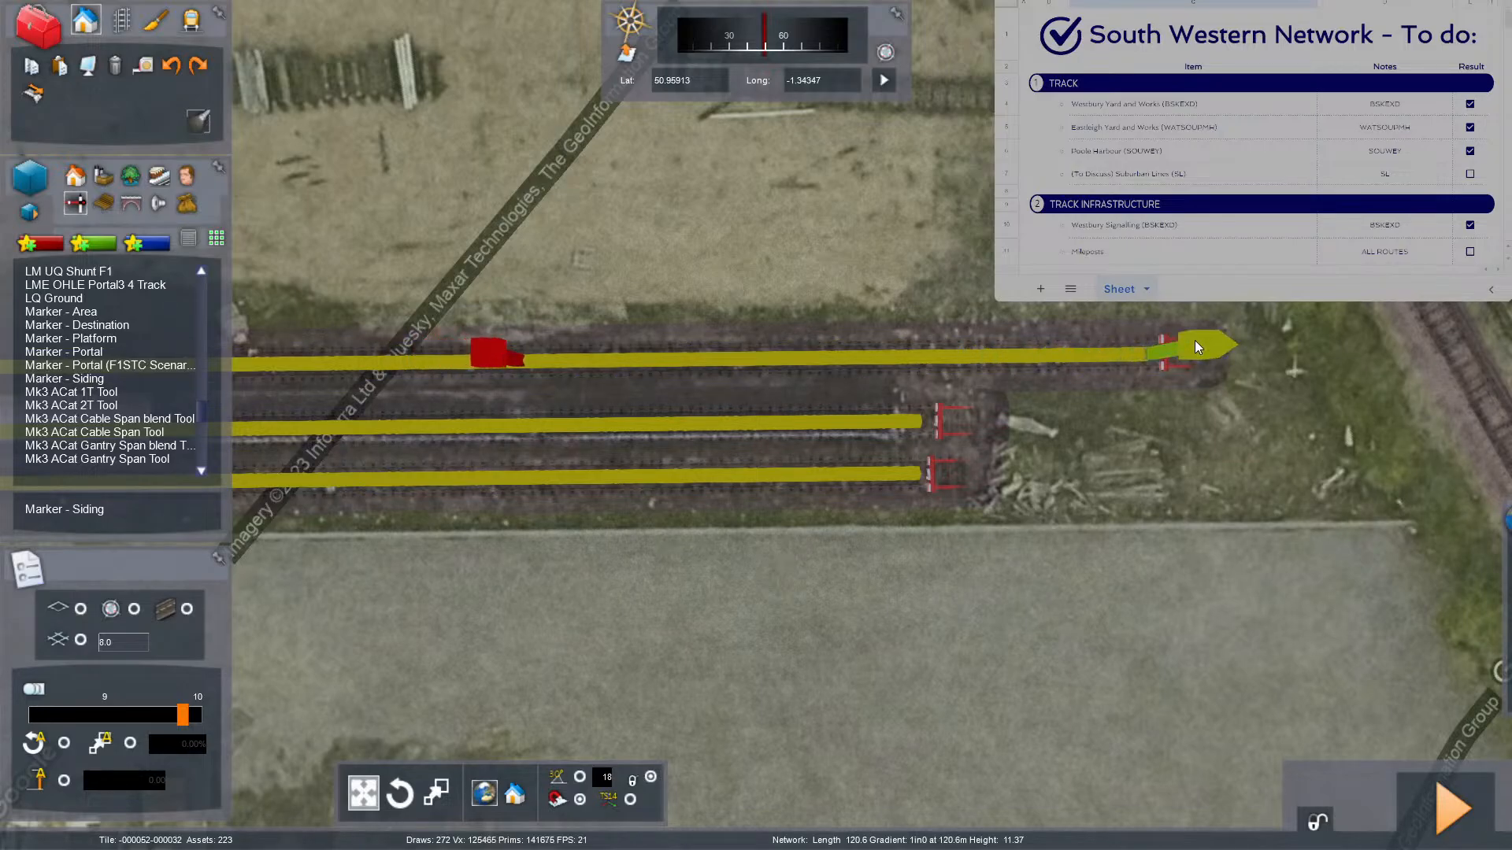
scroll(1185, 346, "up", 2)
scroll(1171, 358, "up", 4)
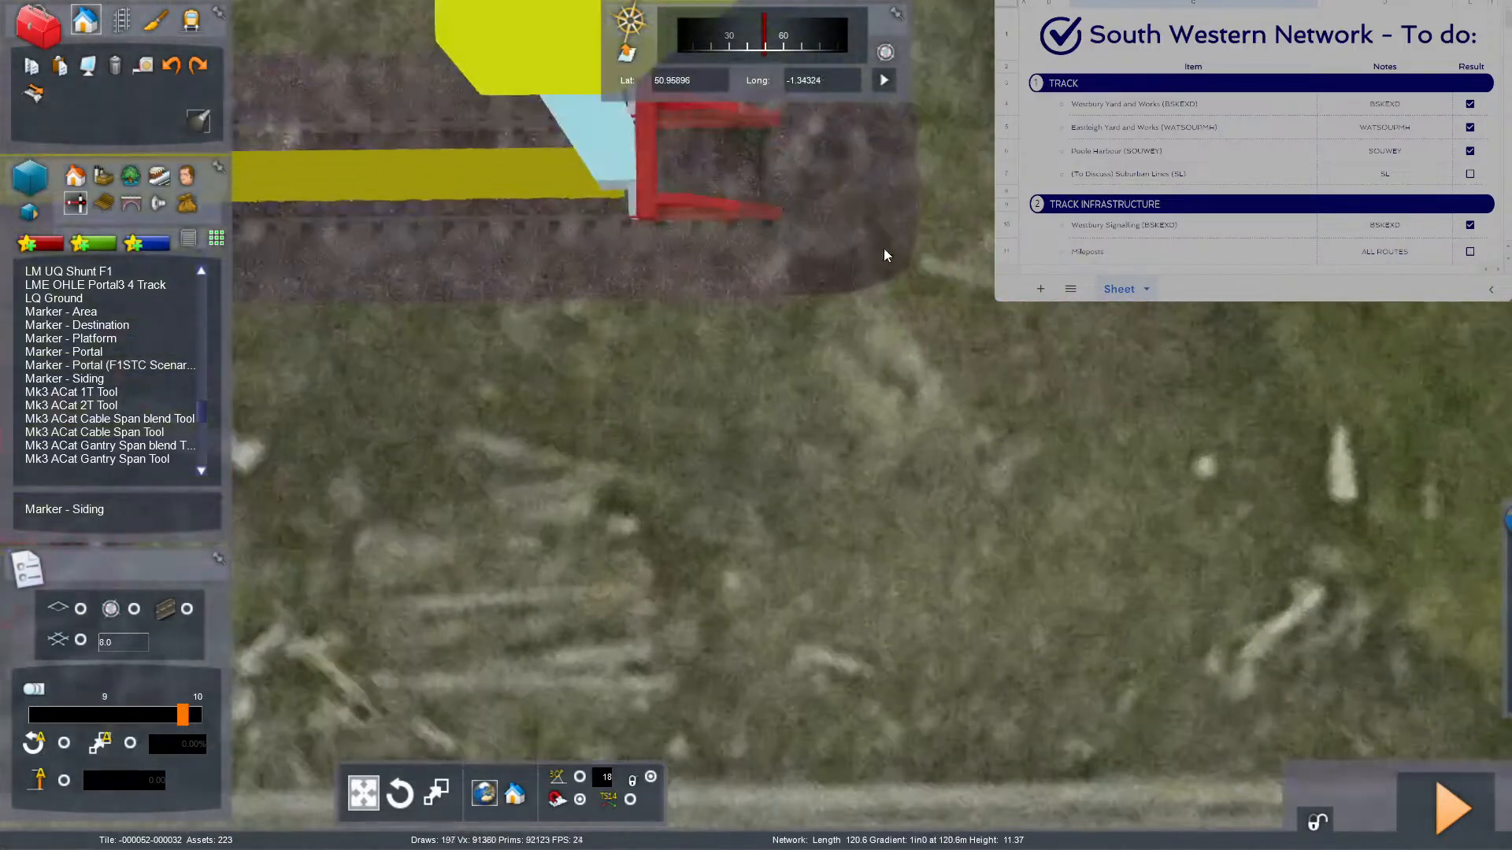
left_click_drag(585, 141, 581, 141)
key("Left")
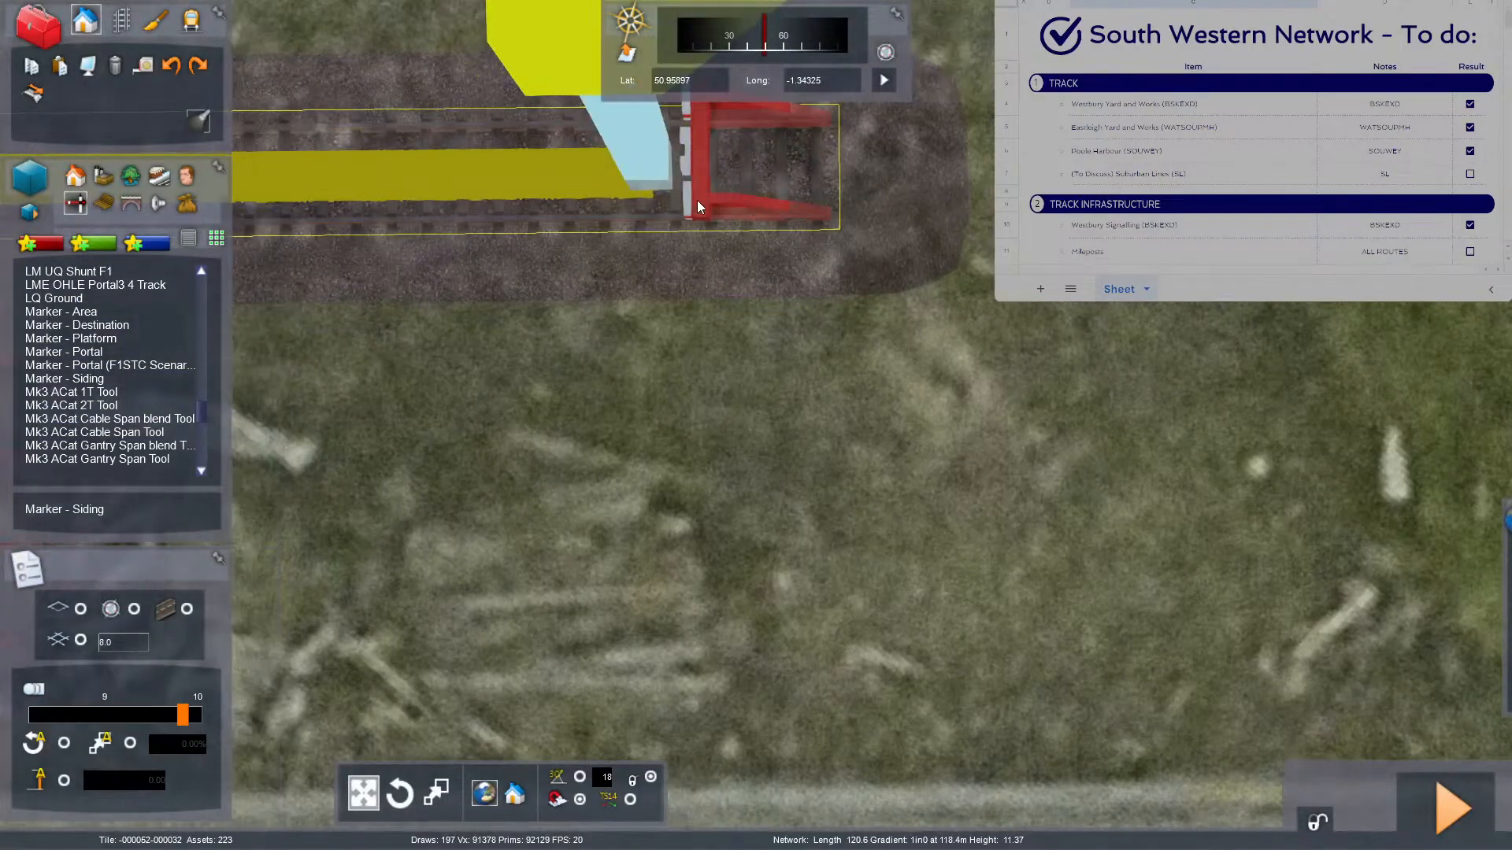
Stretch the other end of the third Arlington track's marker back to the turnout and hide the aerial imagery.
scroll(697, 199, "down", 3)
scroll(756, 425, "down", 5)
key("Left")
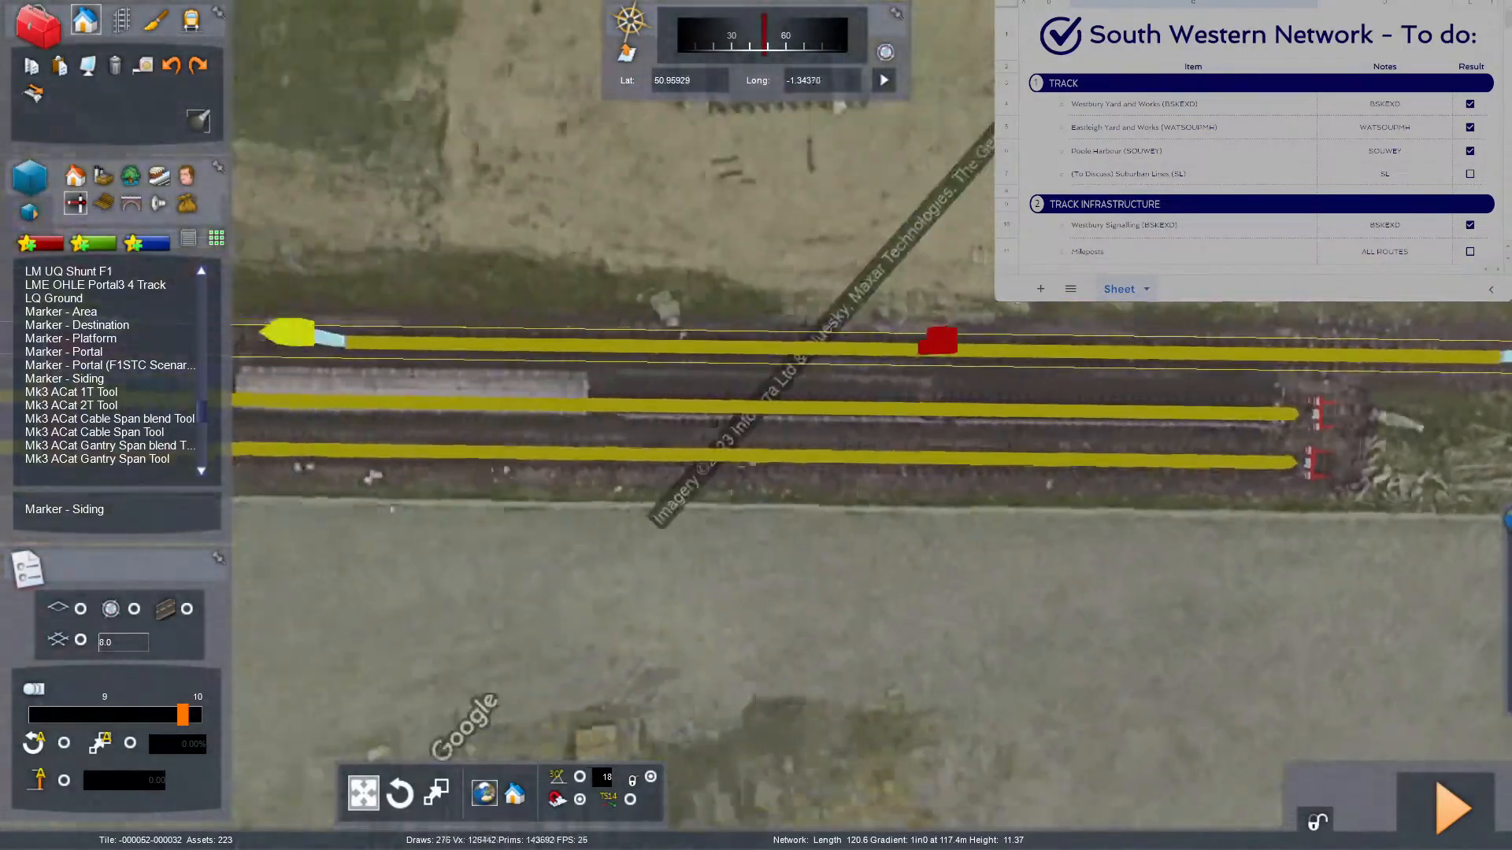
key("Left")
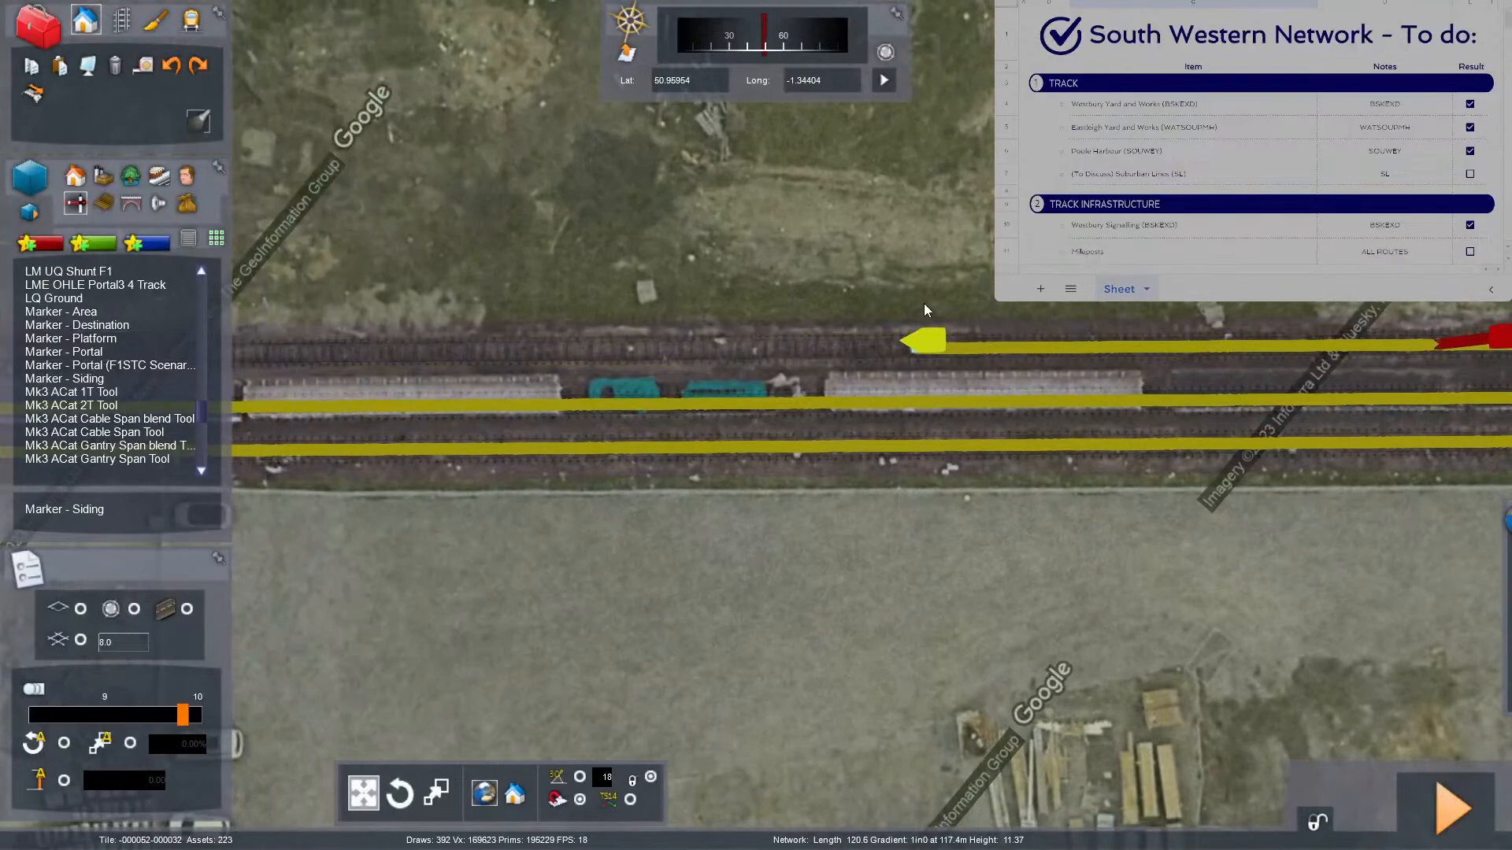
key("Left")
mouse_move(933, 334)
left_mouse_down()
mouse_move(806, 333)
mouse_move(872, 332)
mouse_move(855, 331)
left_mouse_up()
key("Left")
key("F8")
Name the third Arlington track's marker Eastleigh Arlington (Zg) 3 in both name fields.
key("Right")
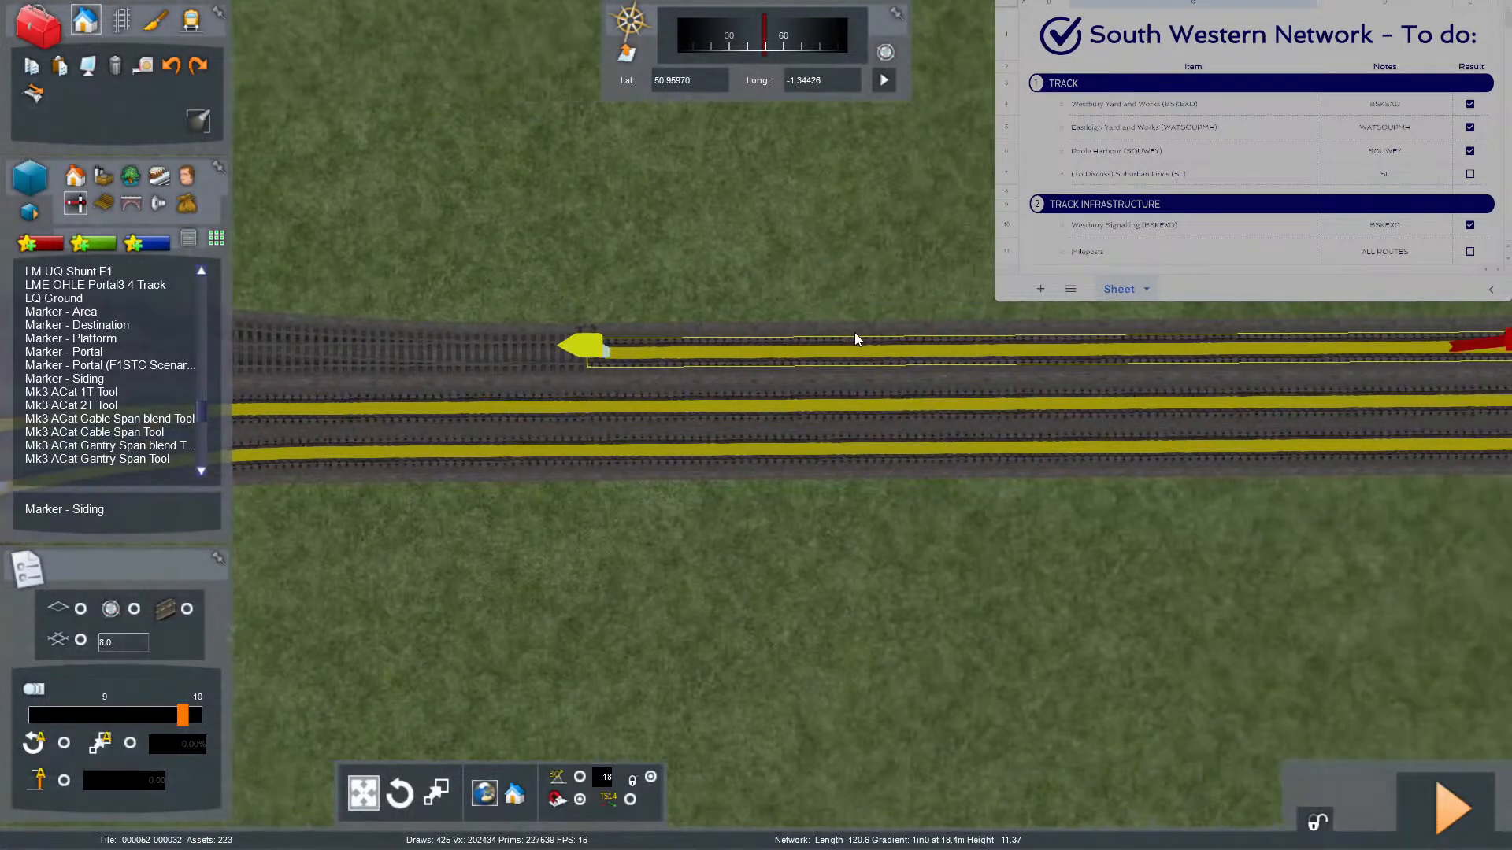
key("Right")
double_click(963, 340)
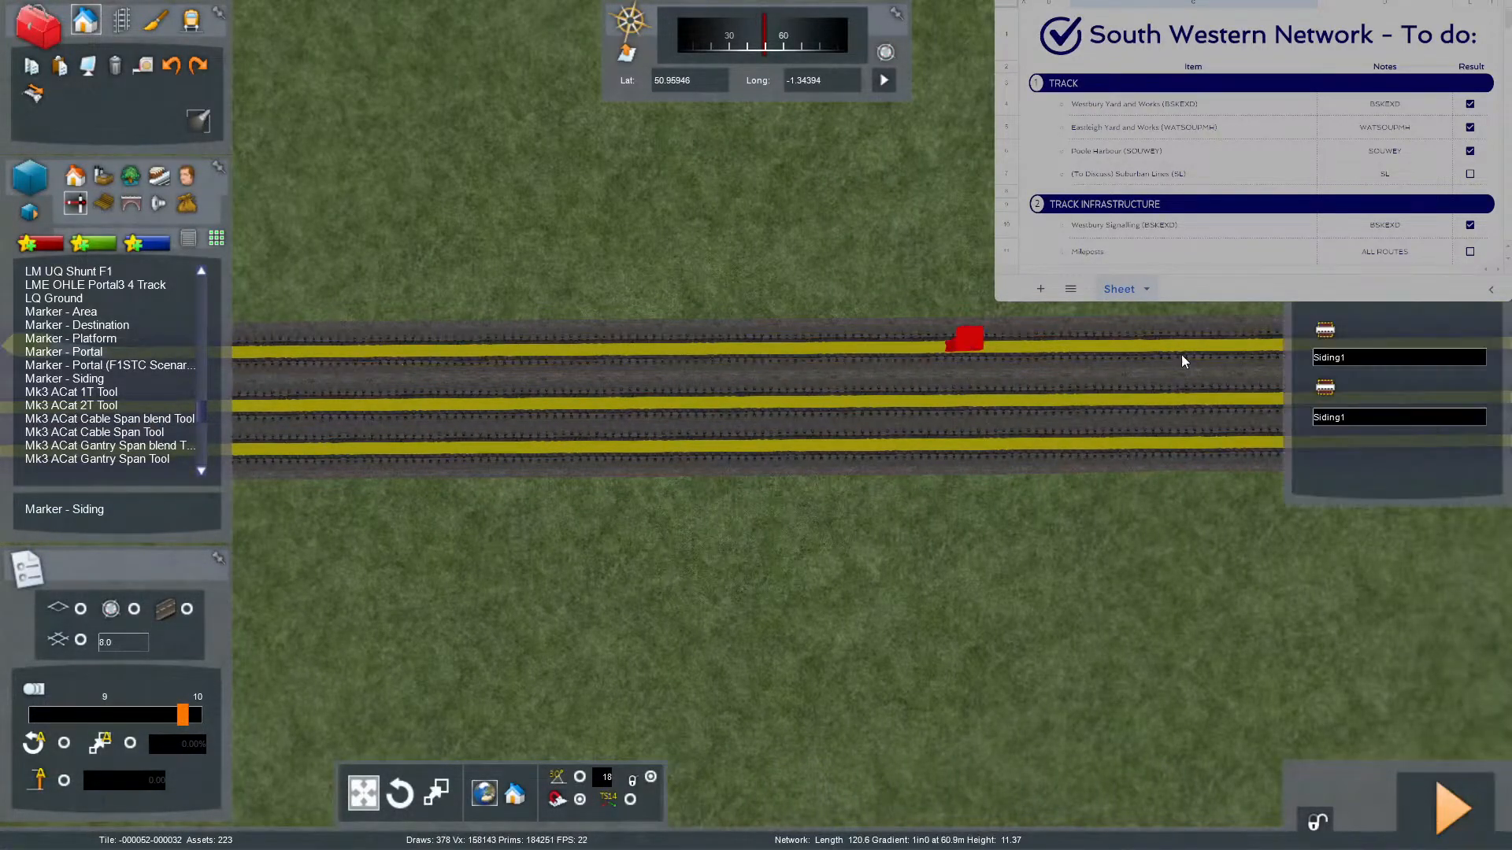
left_click(1354, 355)
key("ctrl+a")
key("ctrl+v")
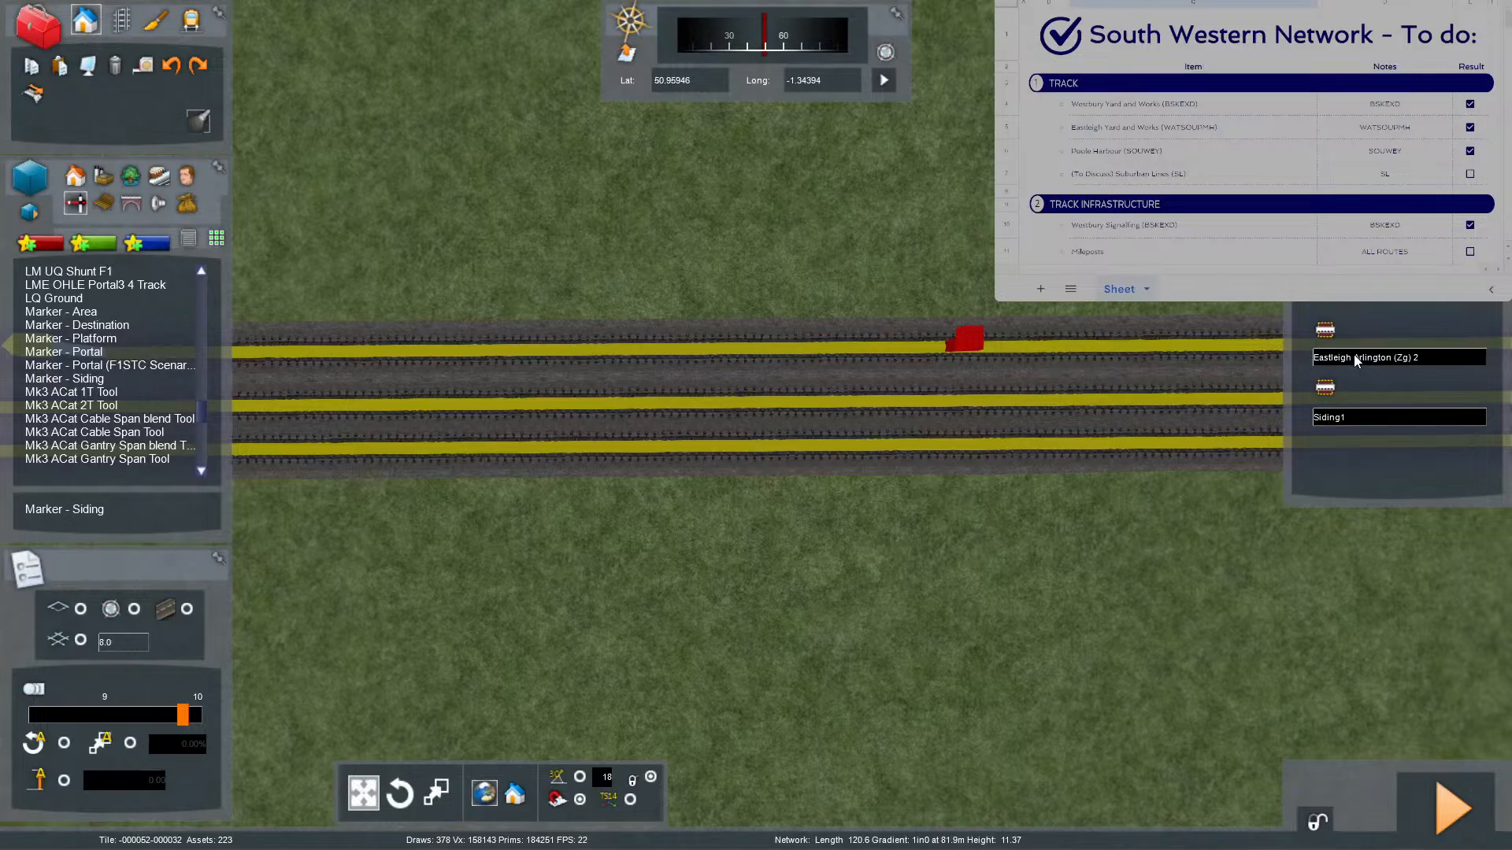
key("ctrl+a")
left_click(1370, 420)
key("ctrl+a")
key("ctrl+v")
left_click(1058, 533)
Examine the Eastleigh yard and works layout for tracks that still lack siding markers.
mouse_move(1055, 539)
right_mouse_down()
mouse_move(945, 540)
mouse_move(812, 449)
mouse_move(786, 384)
right_mouse_up()
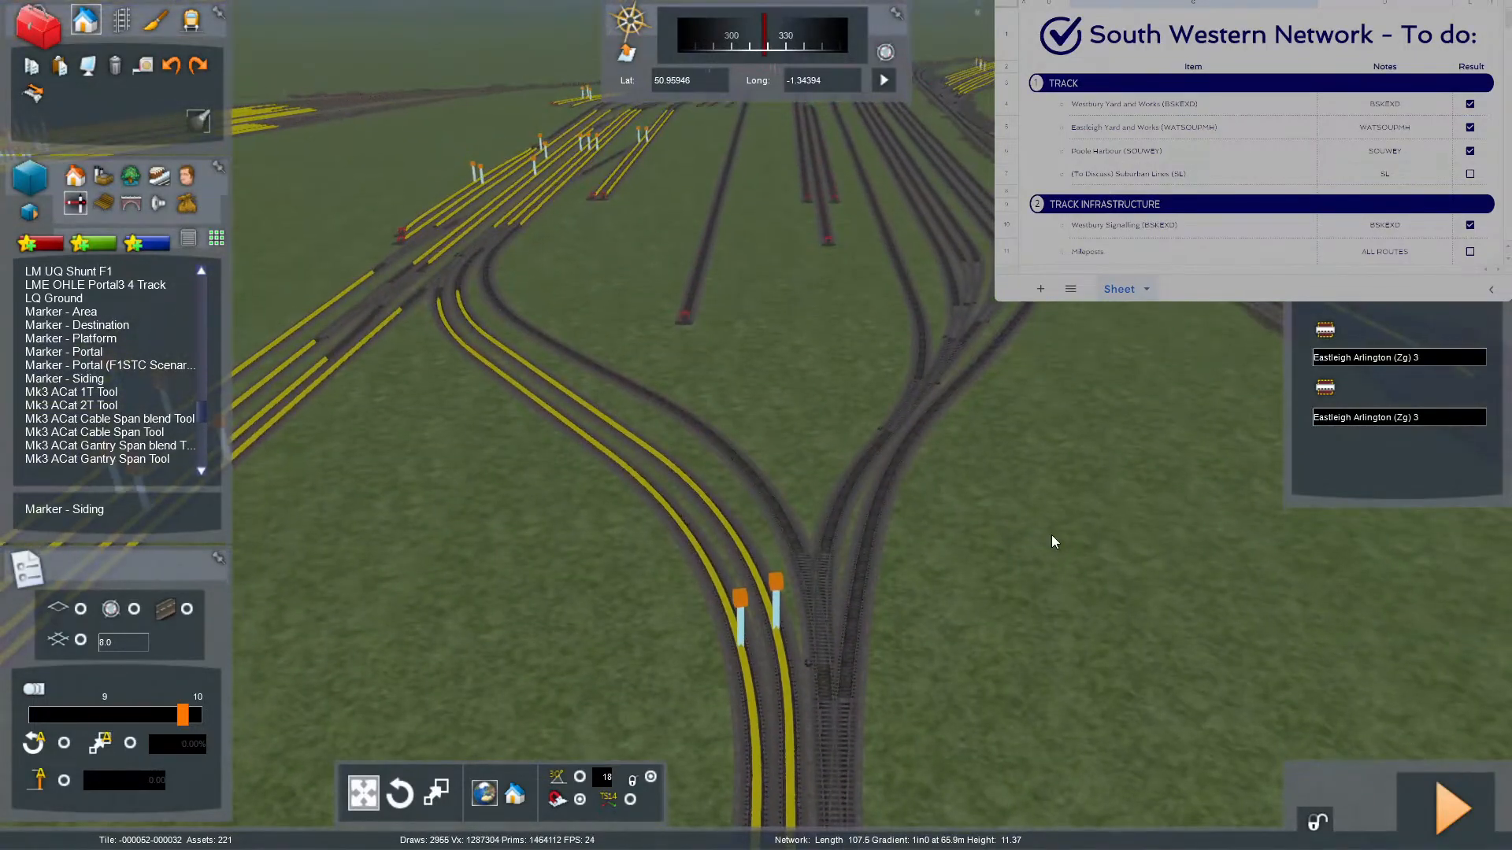
right_click_drag(1051, 535, 1008, 543)
key("Up")
key("Down")
right_click_drag(806, 487, 816, 450)
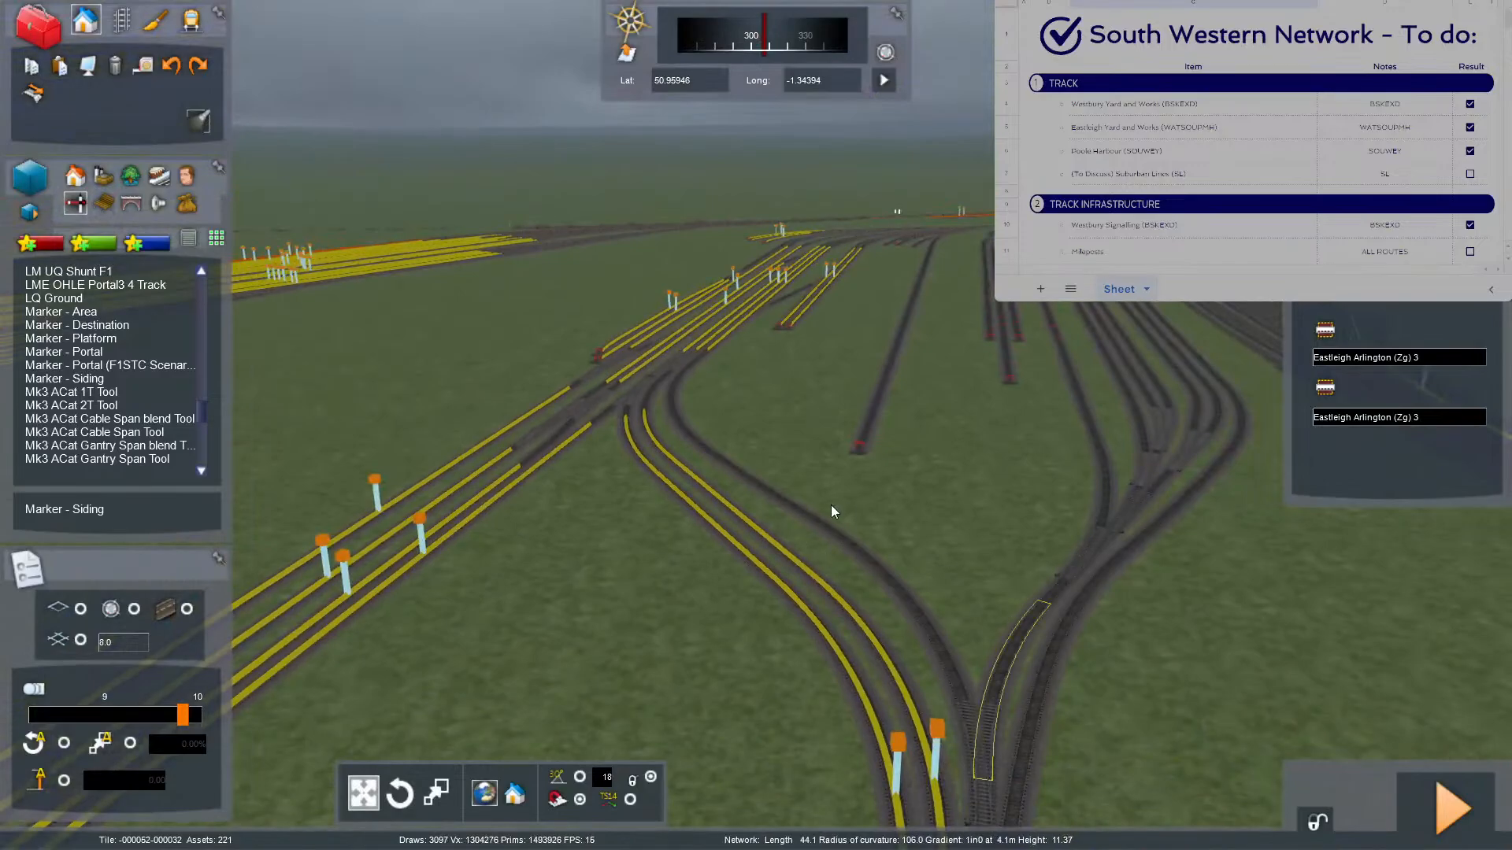
key("Up")
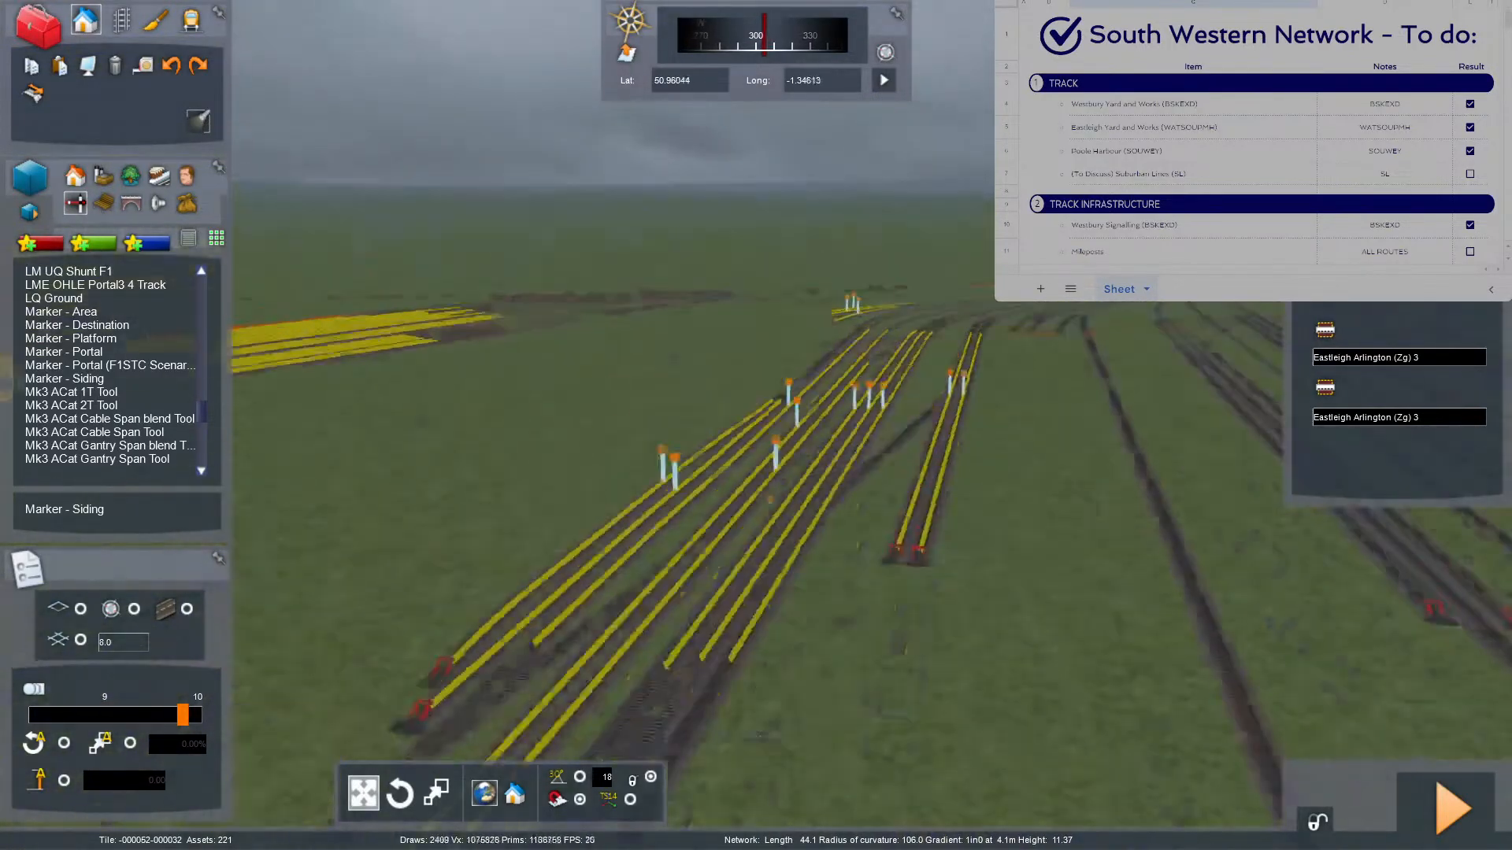
right_click_drag(816, 451, 1213, 569)
key("Down")
right_click_drag(883, 501, 897, 514)
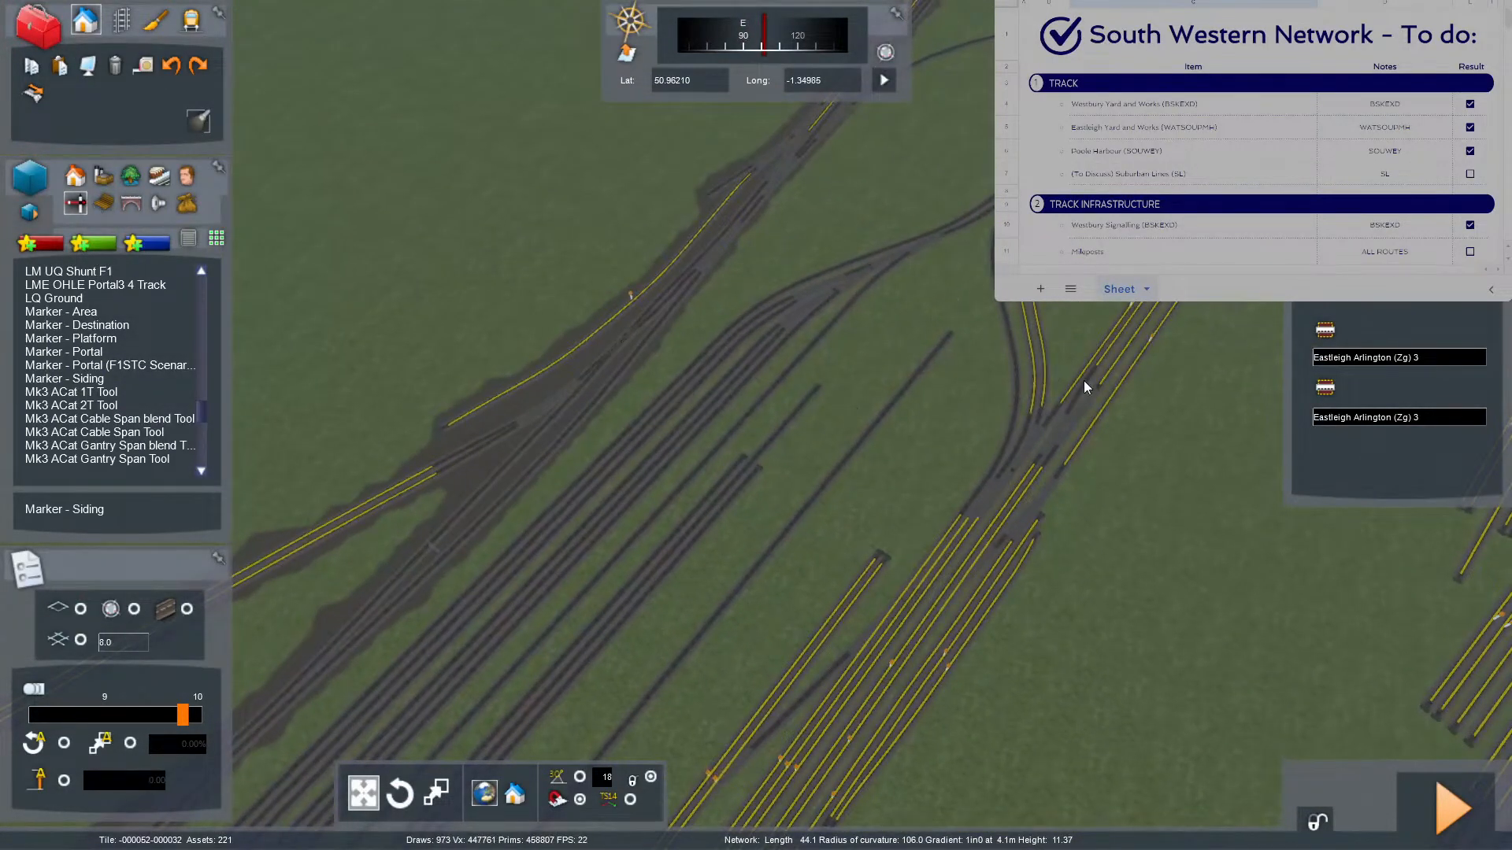
right_click_drag(1102, 417, 1073, 508)
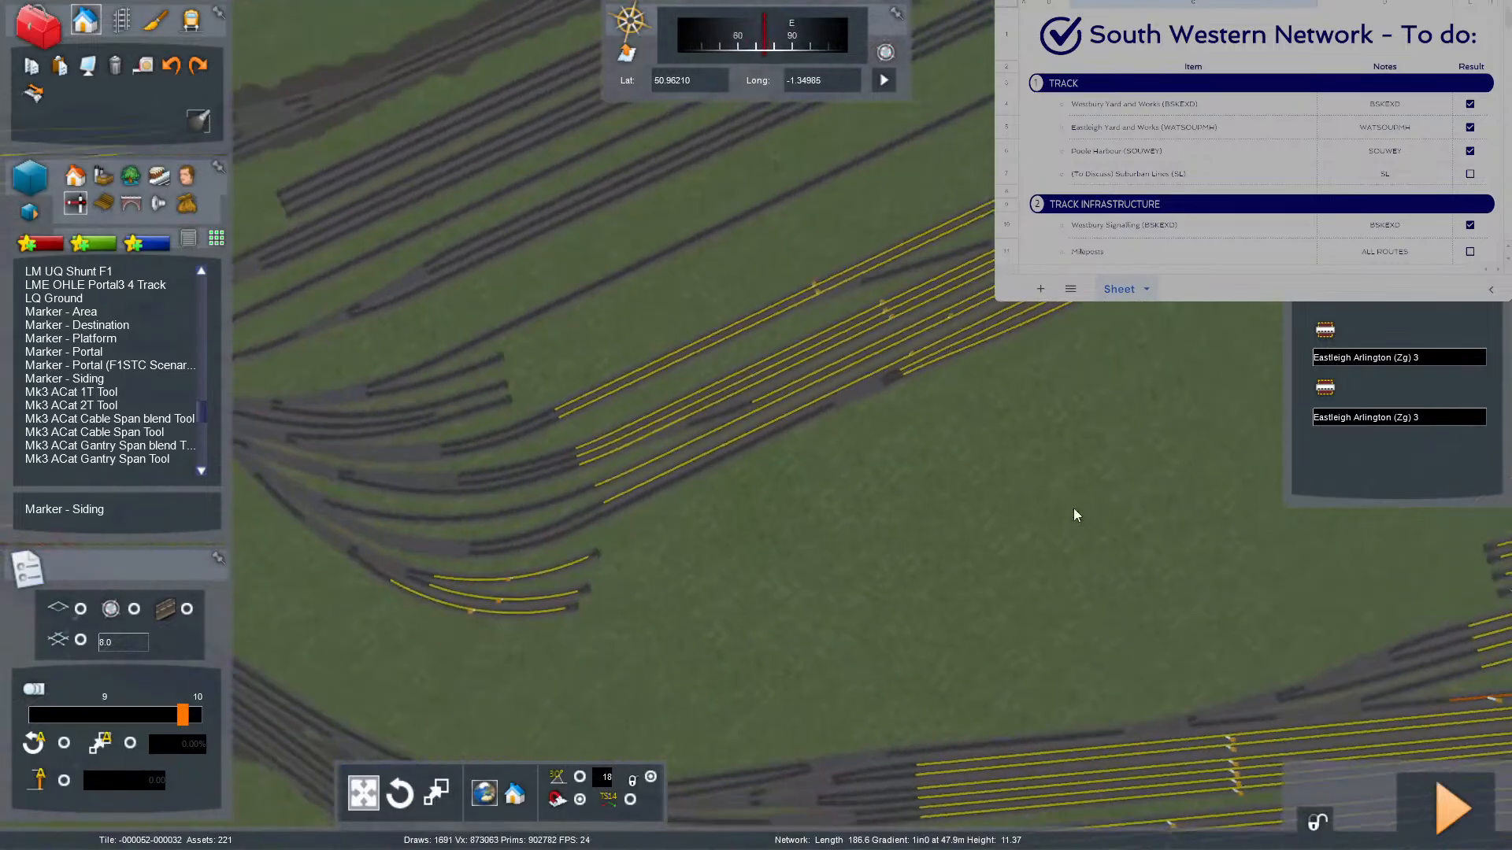
key("Left")
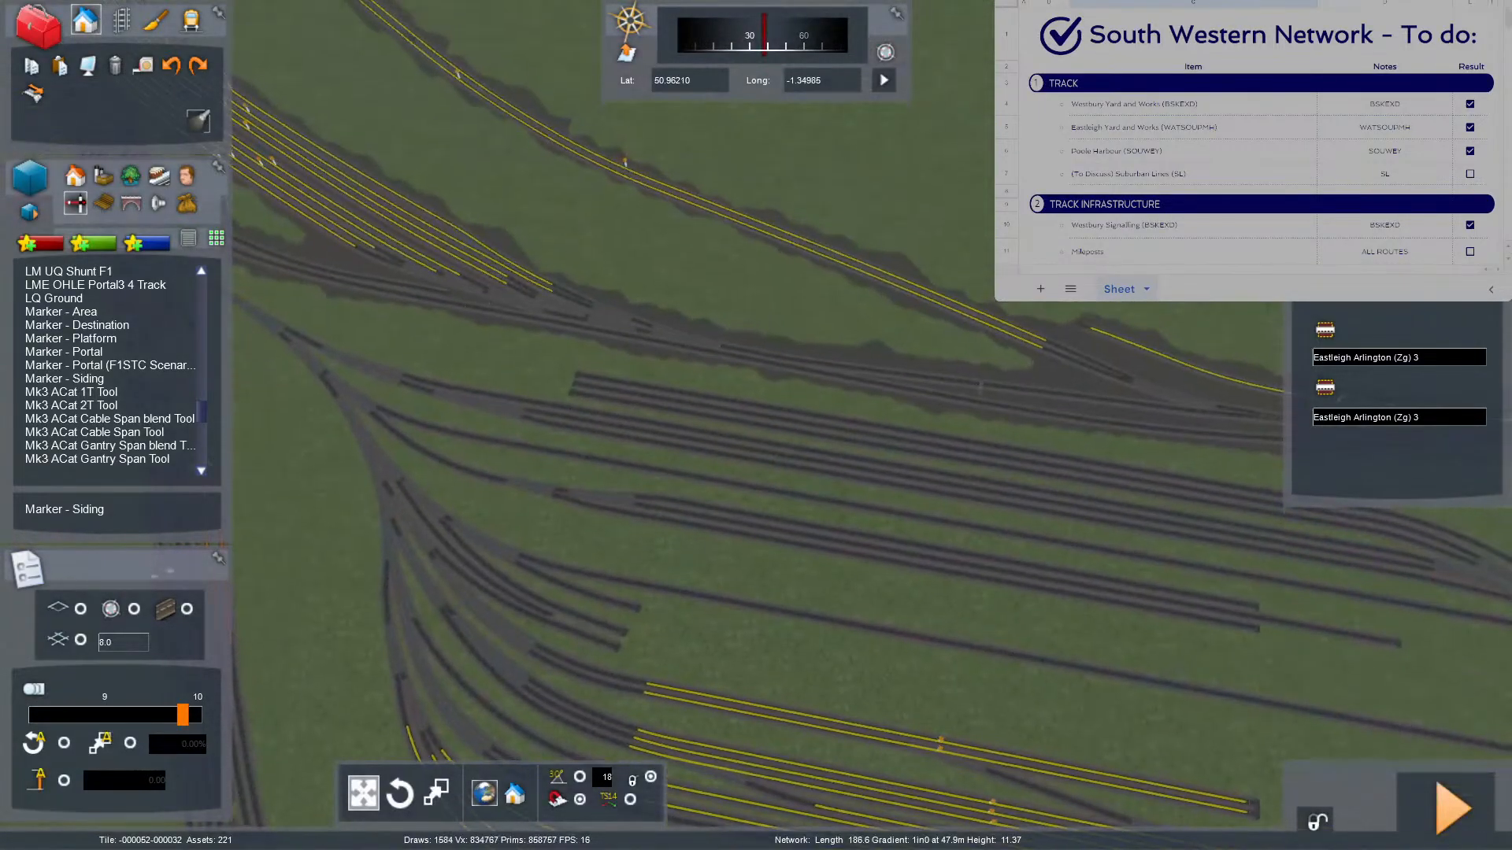
key("Right")
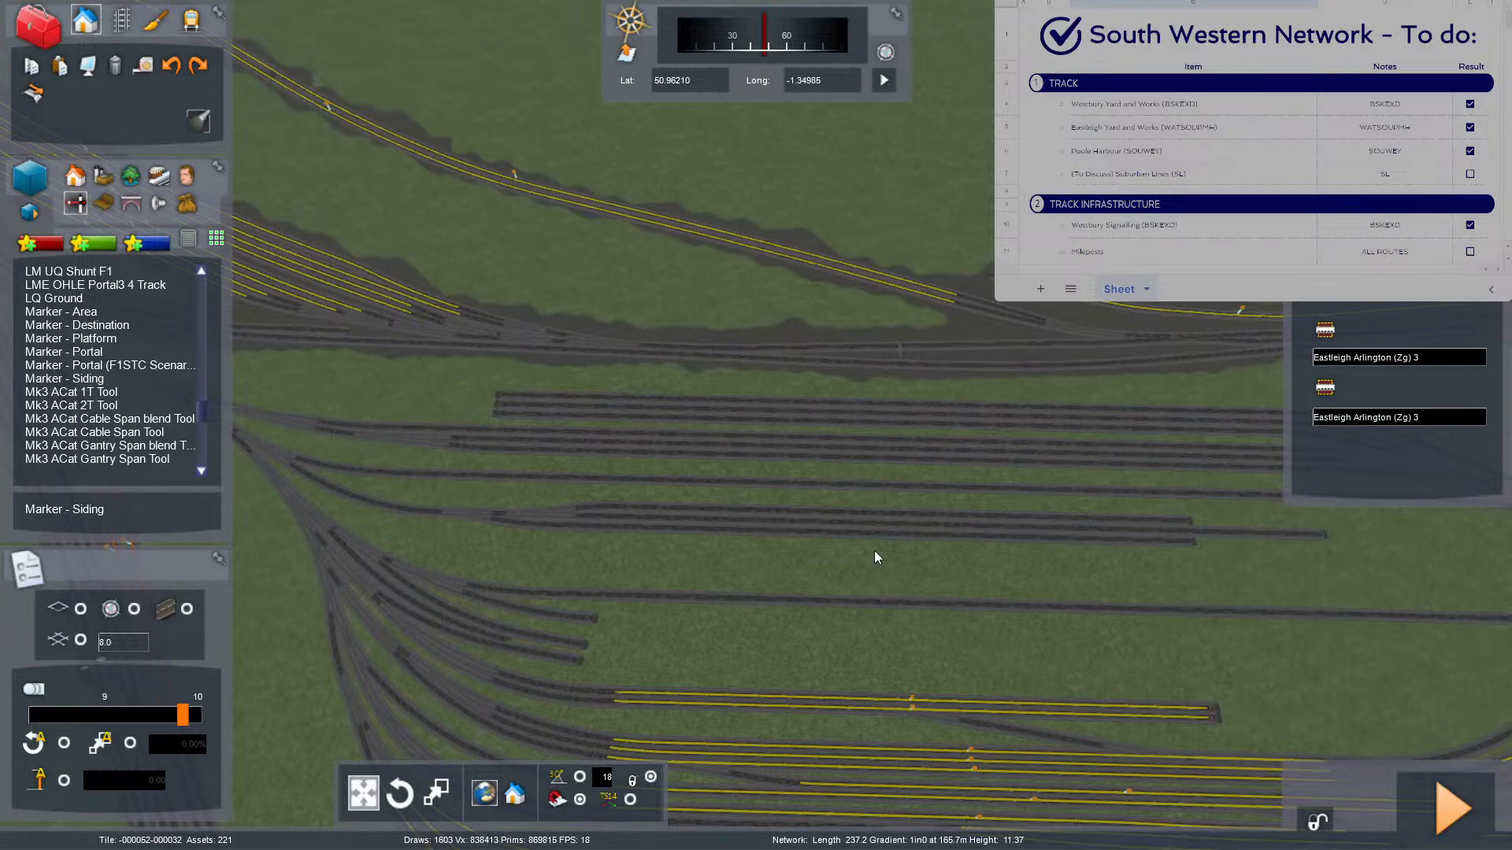
Compare the unmarked works sidings and the tracks around the sheds with the aerial imagery.
key("Left")
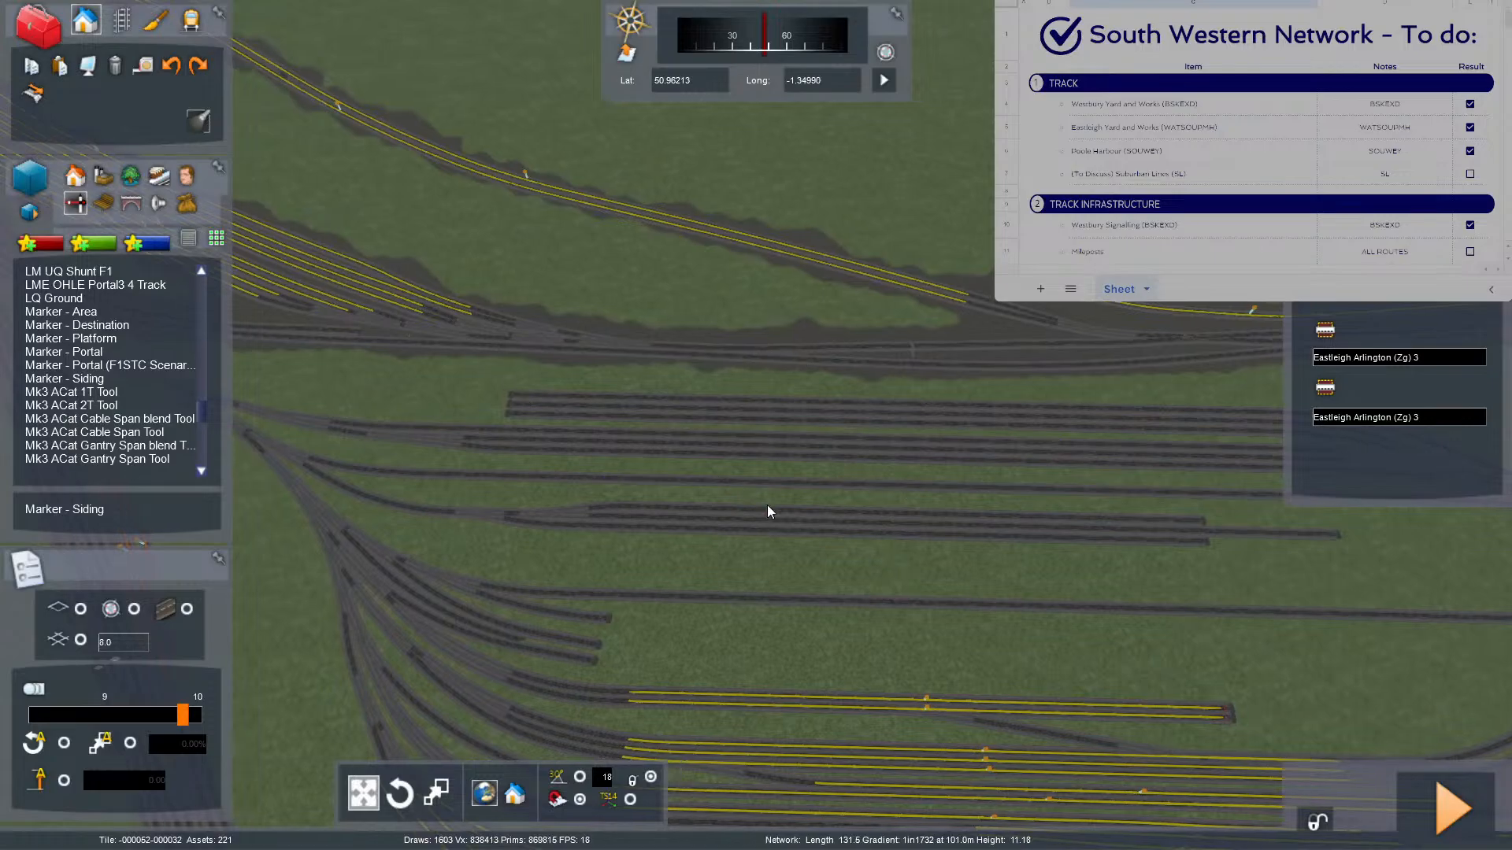
right_click_drag(767, 505, 771, 507)
key("Up")
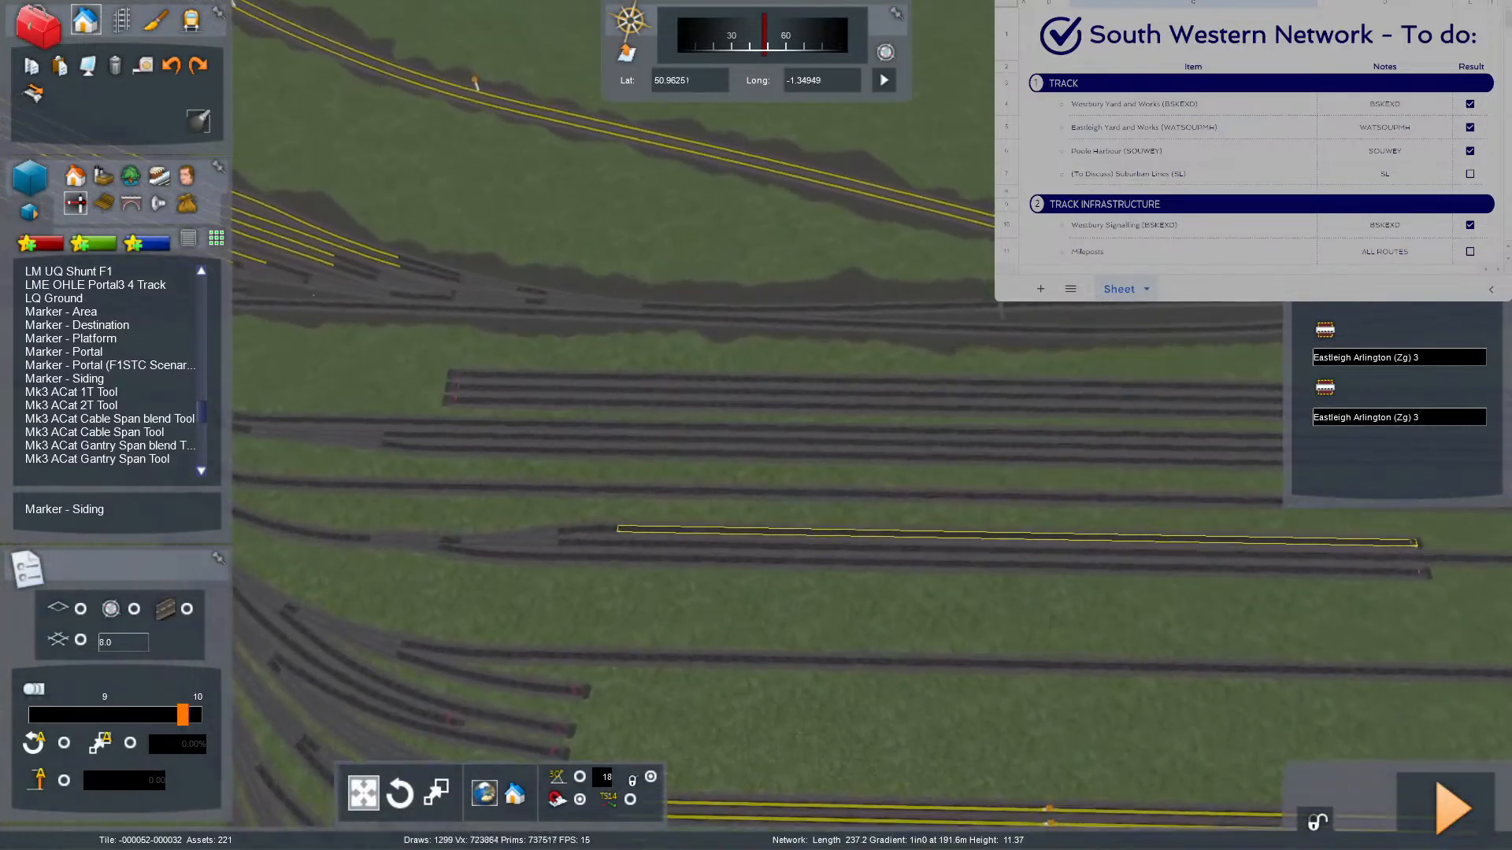
key("Left")
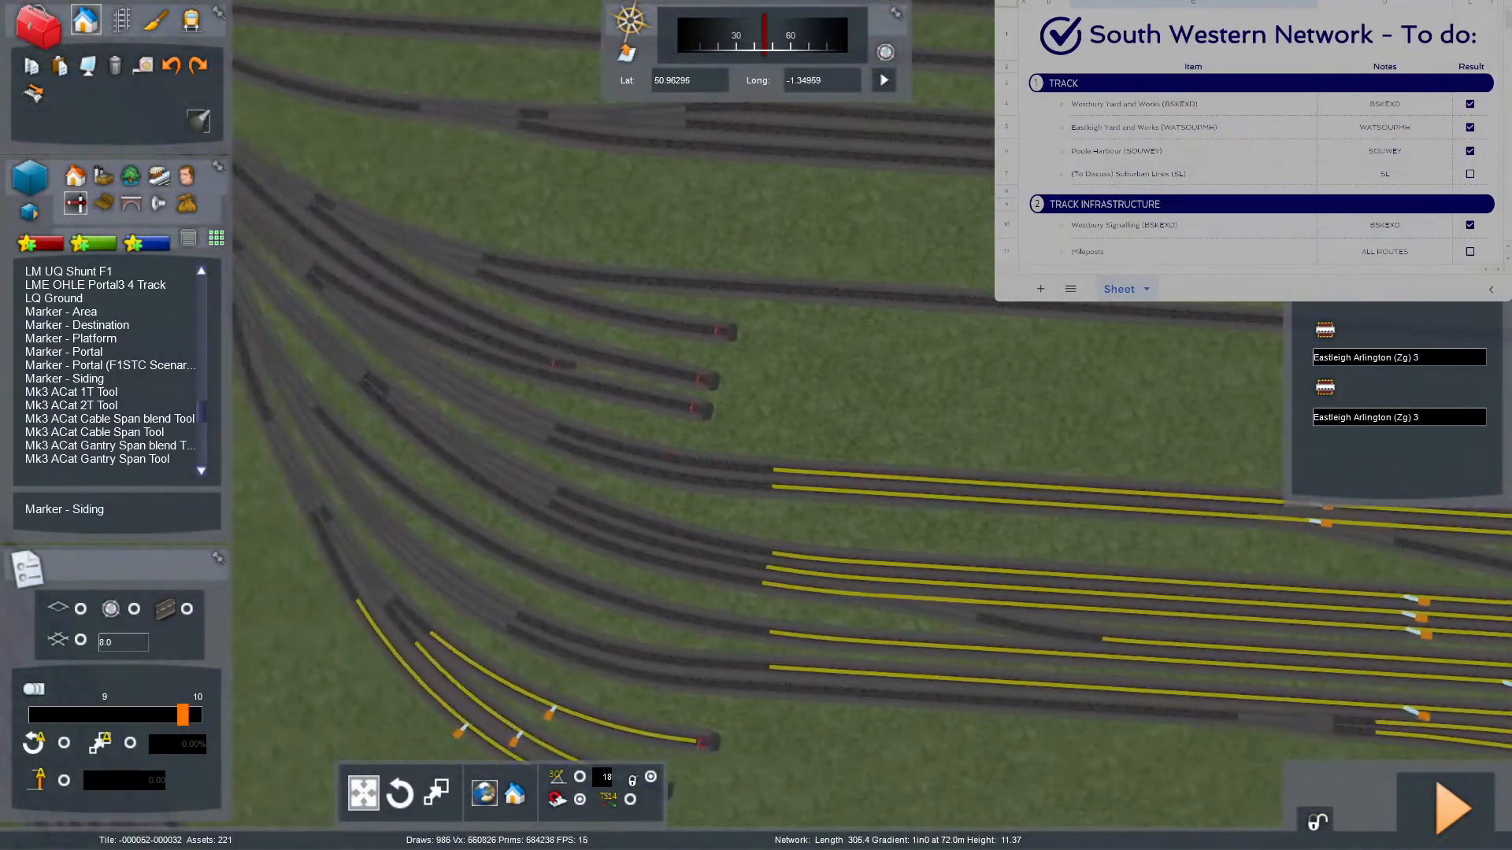
key("Up")
key("Right")
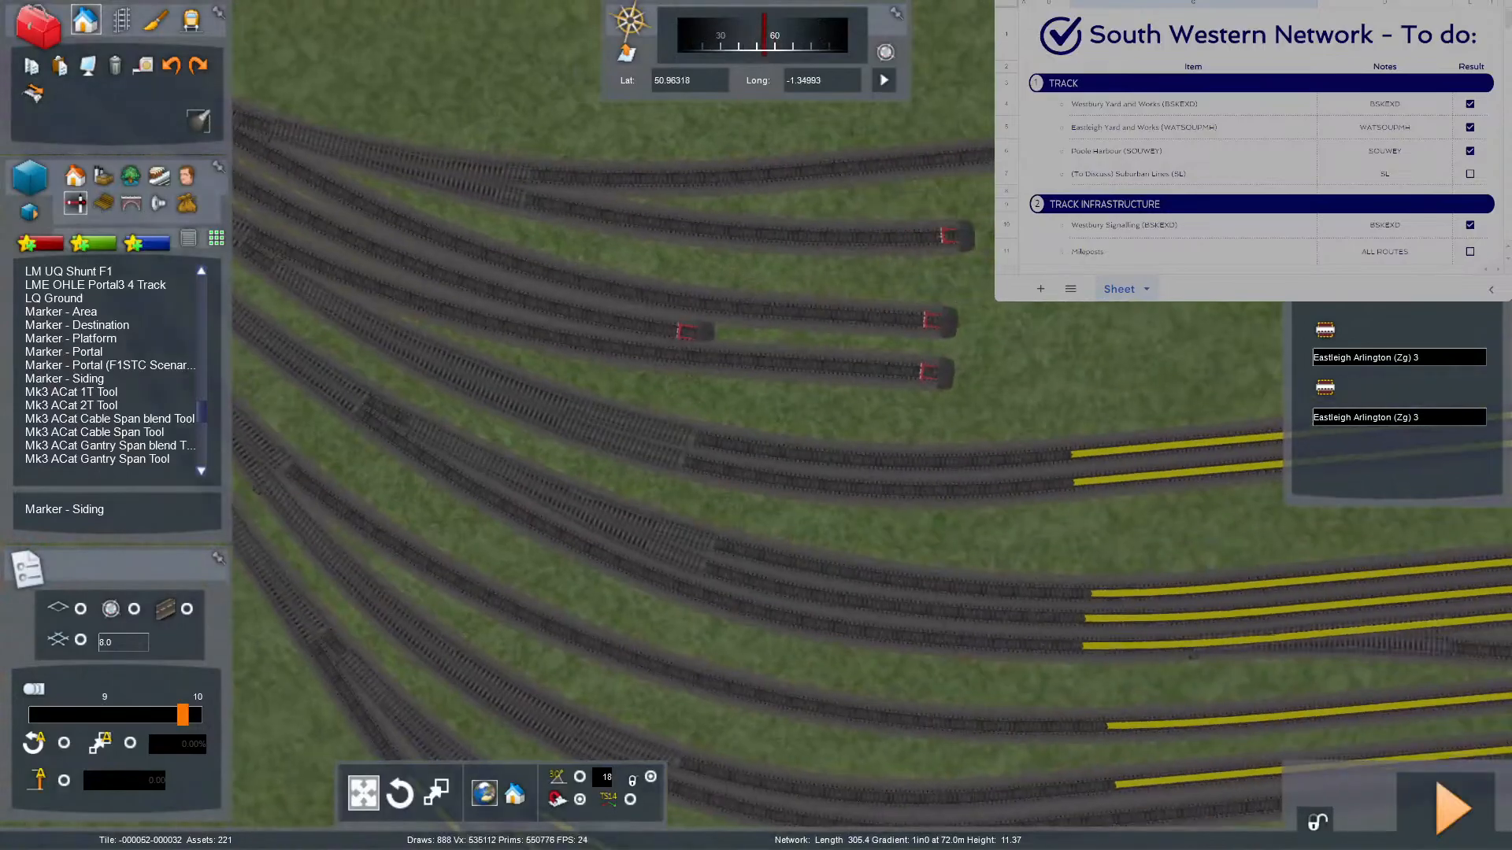
key("Up")
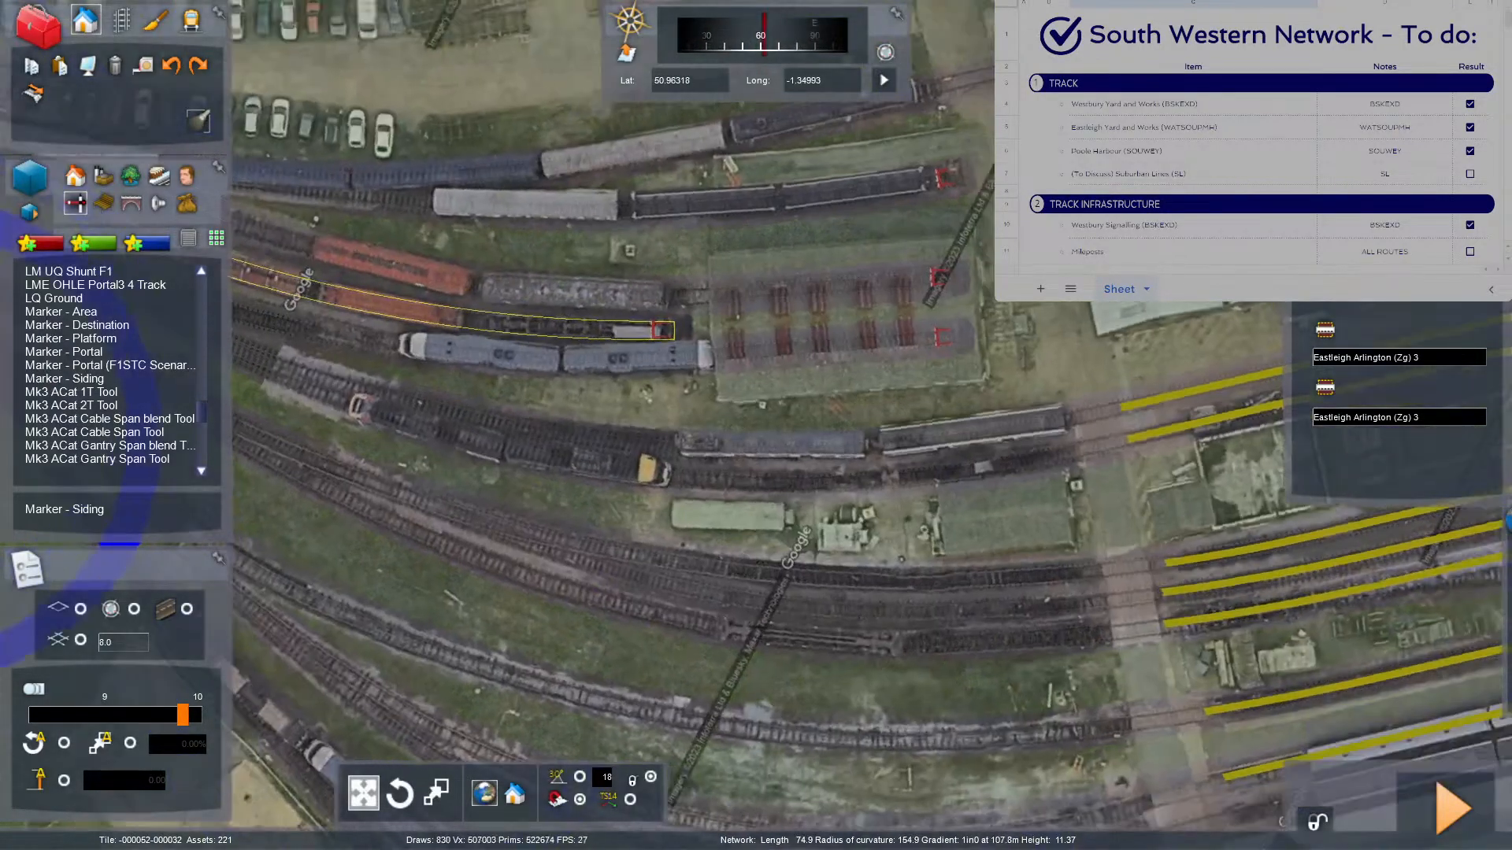
key("Down")
key("Left")
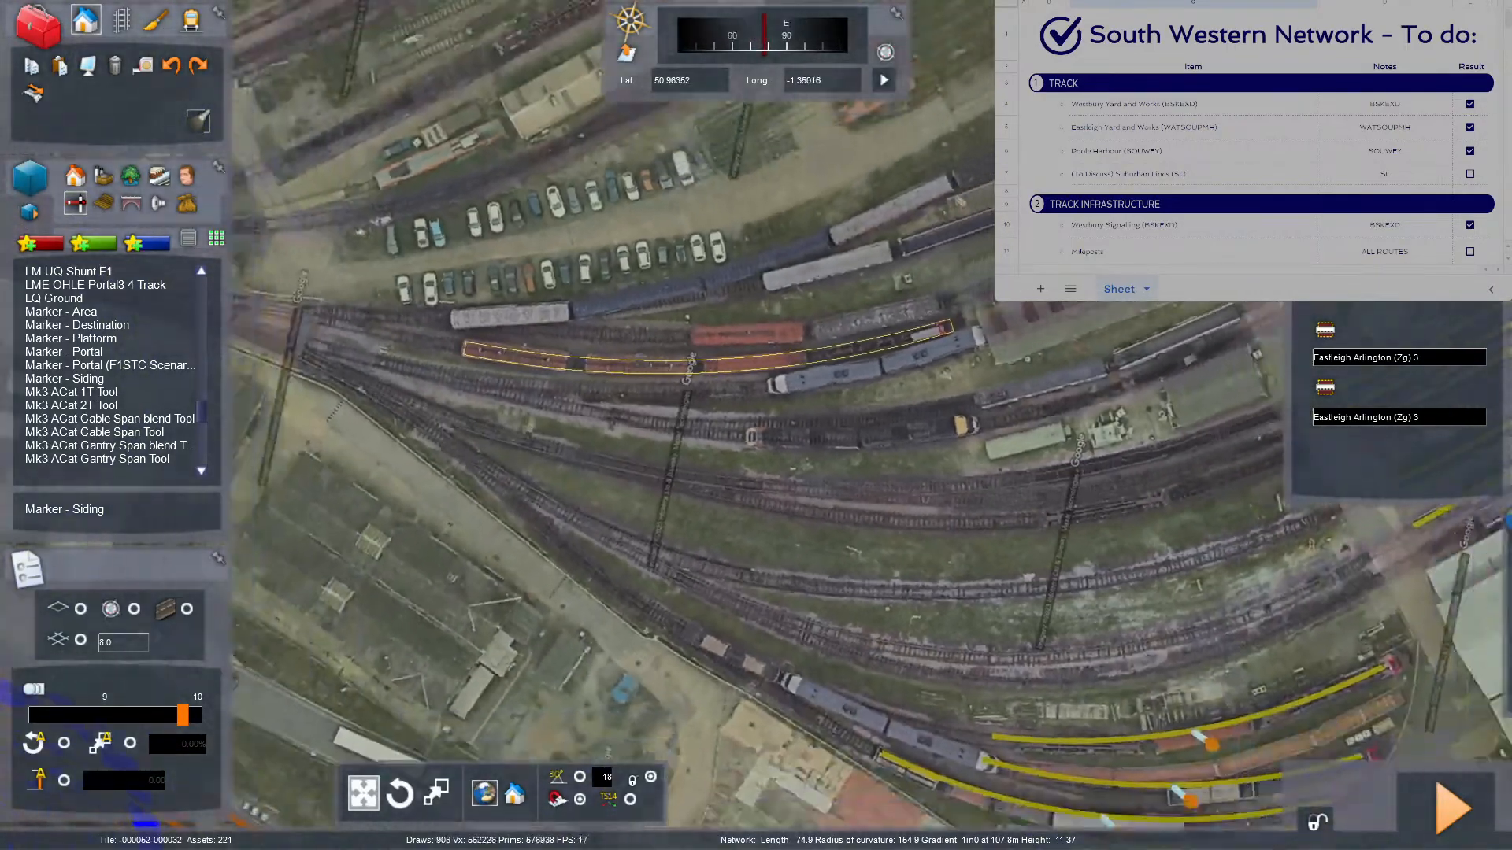
key("Right")
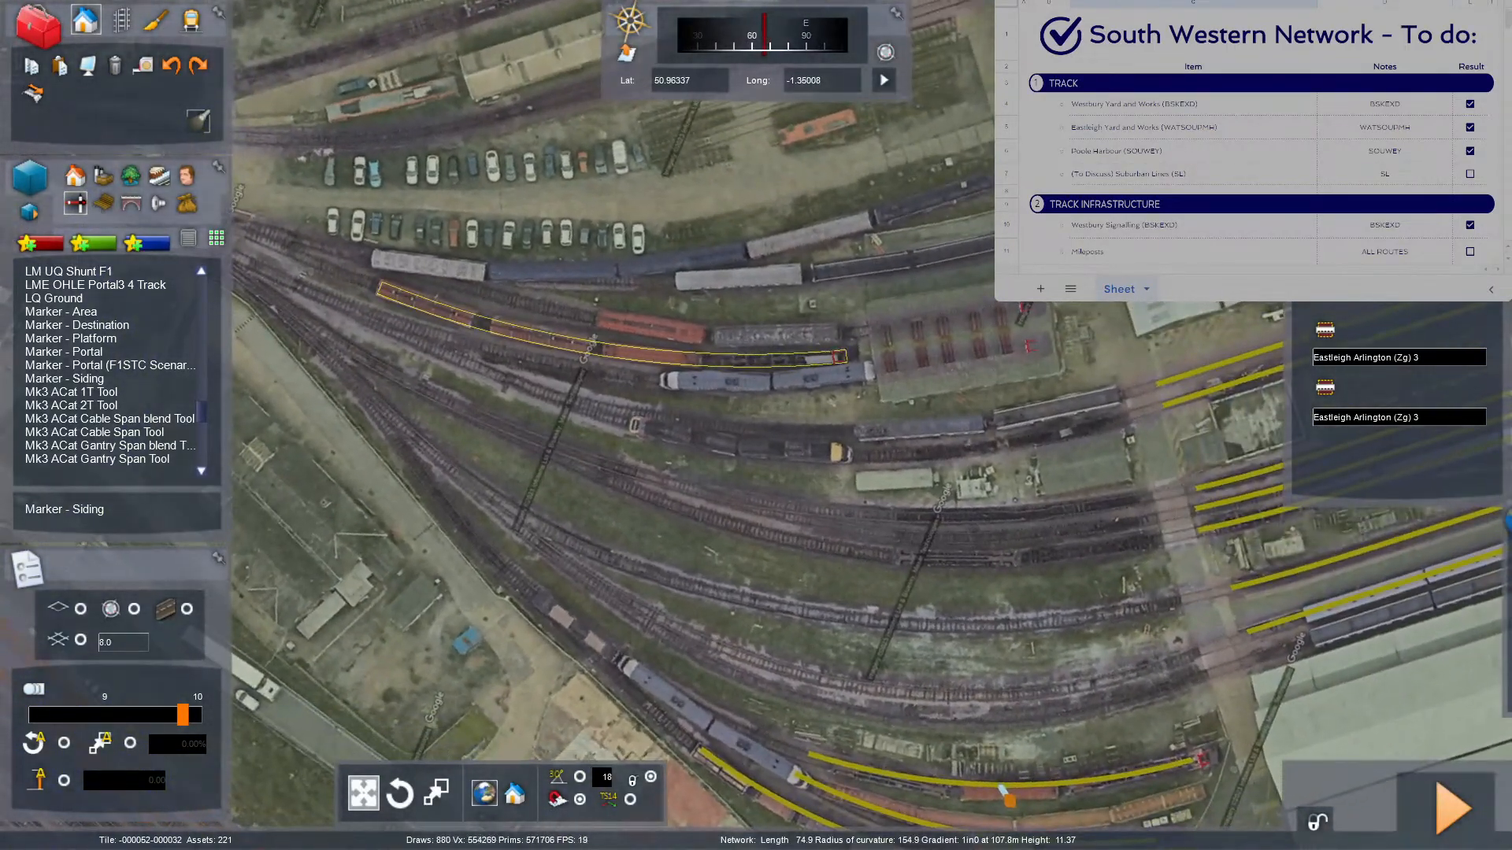
key("Down")
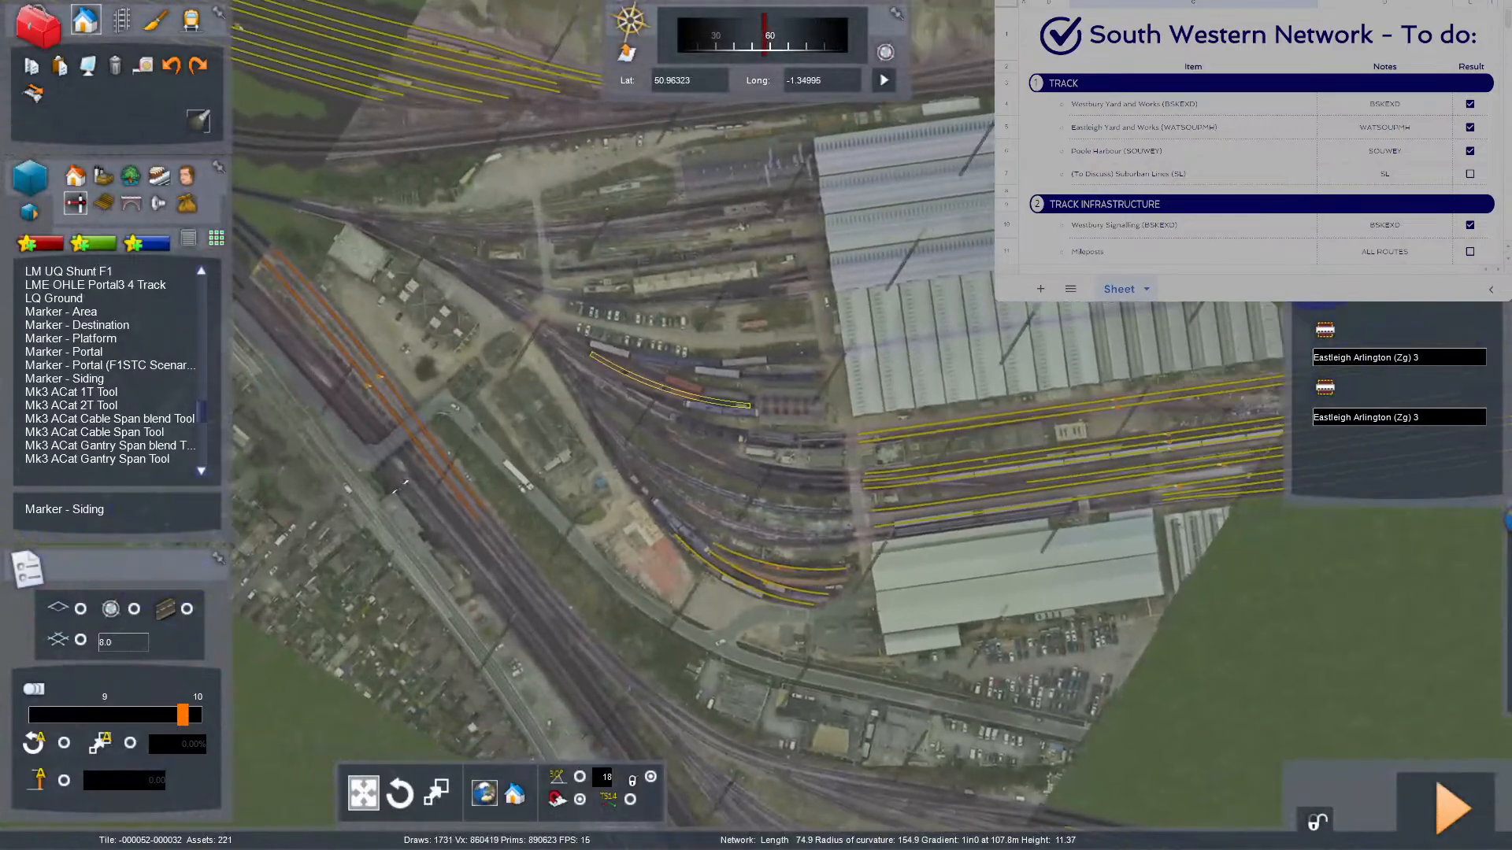
key("Right")
key("Up")
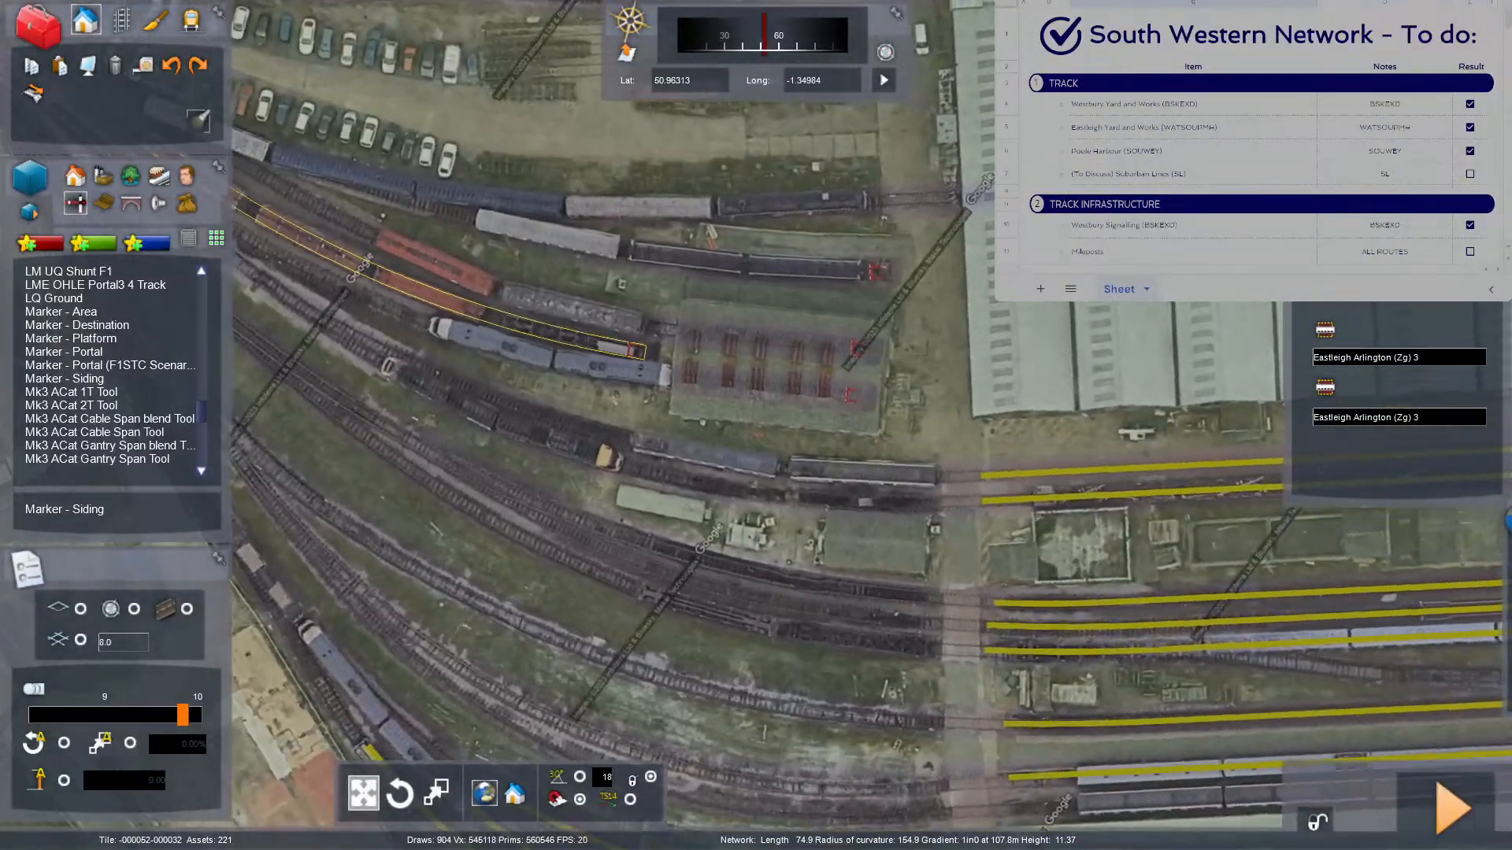
key("Right")
key("Right")
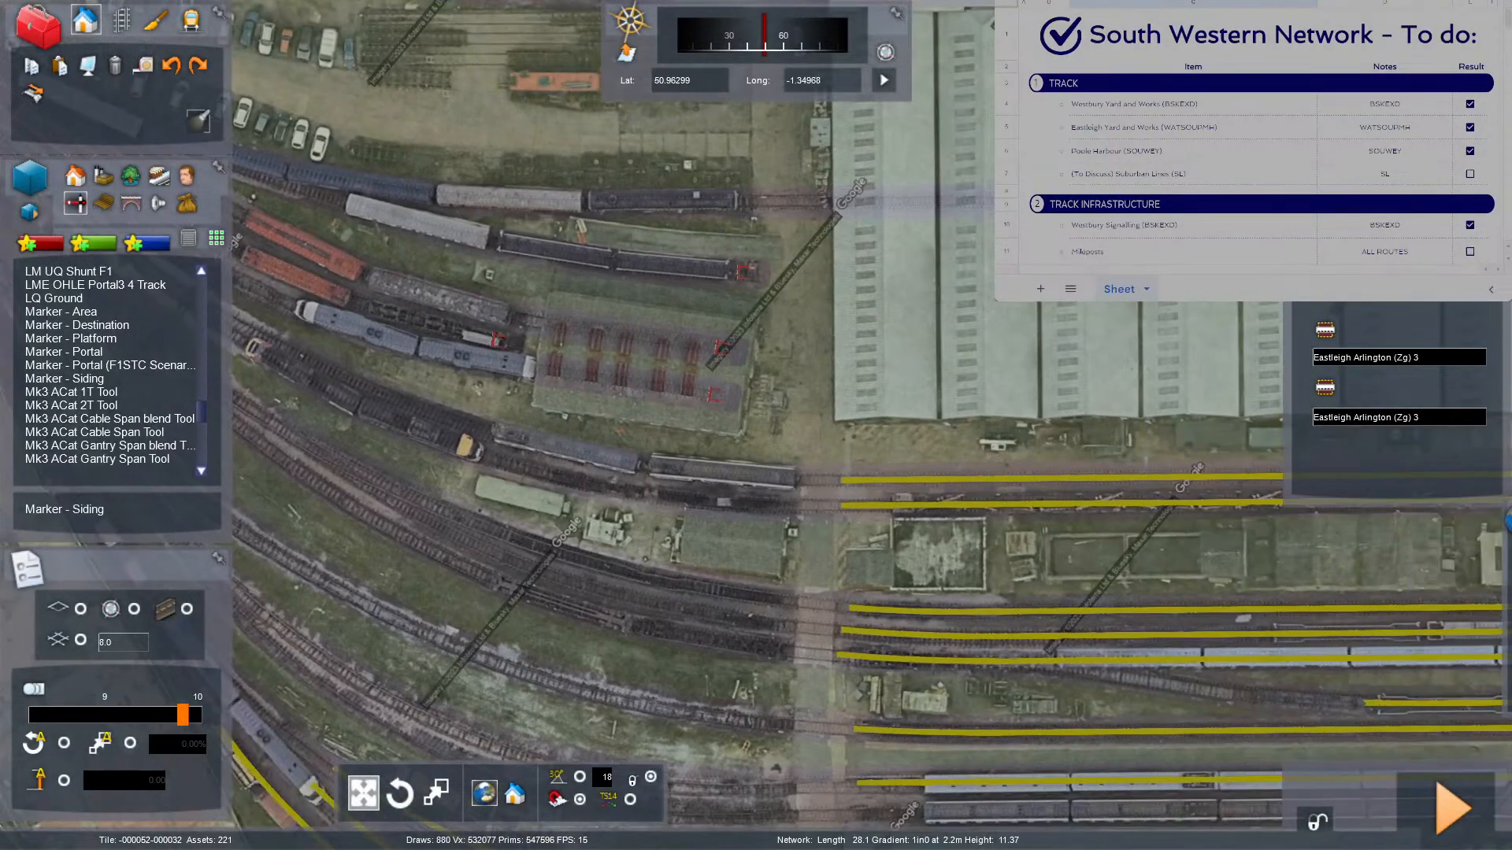
key("Right")
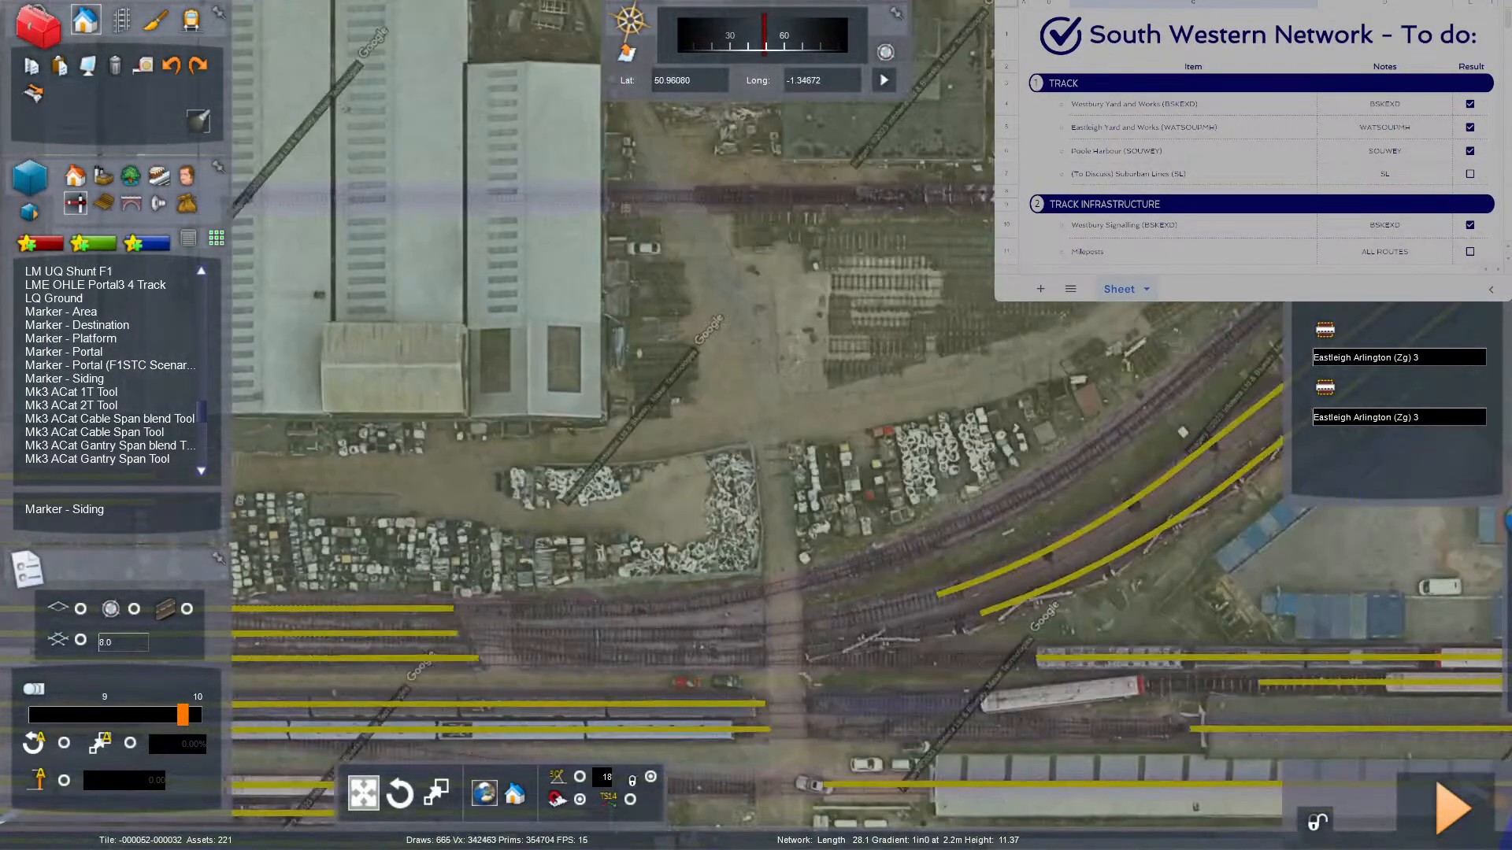
key("Left")
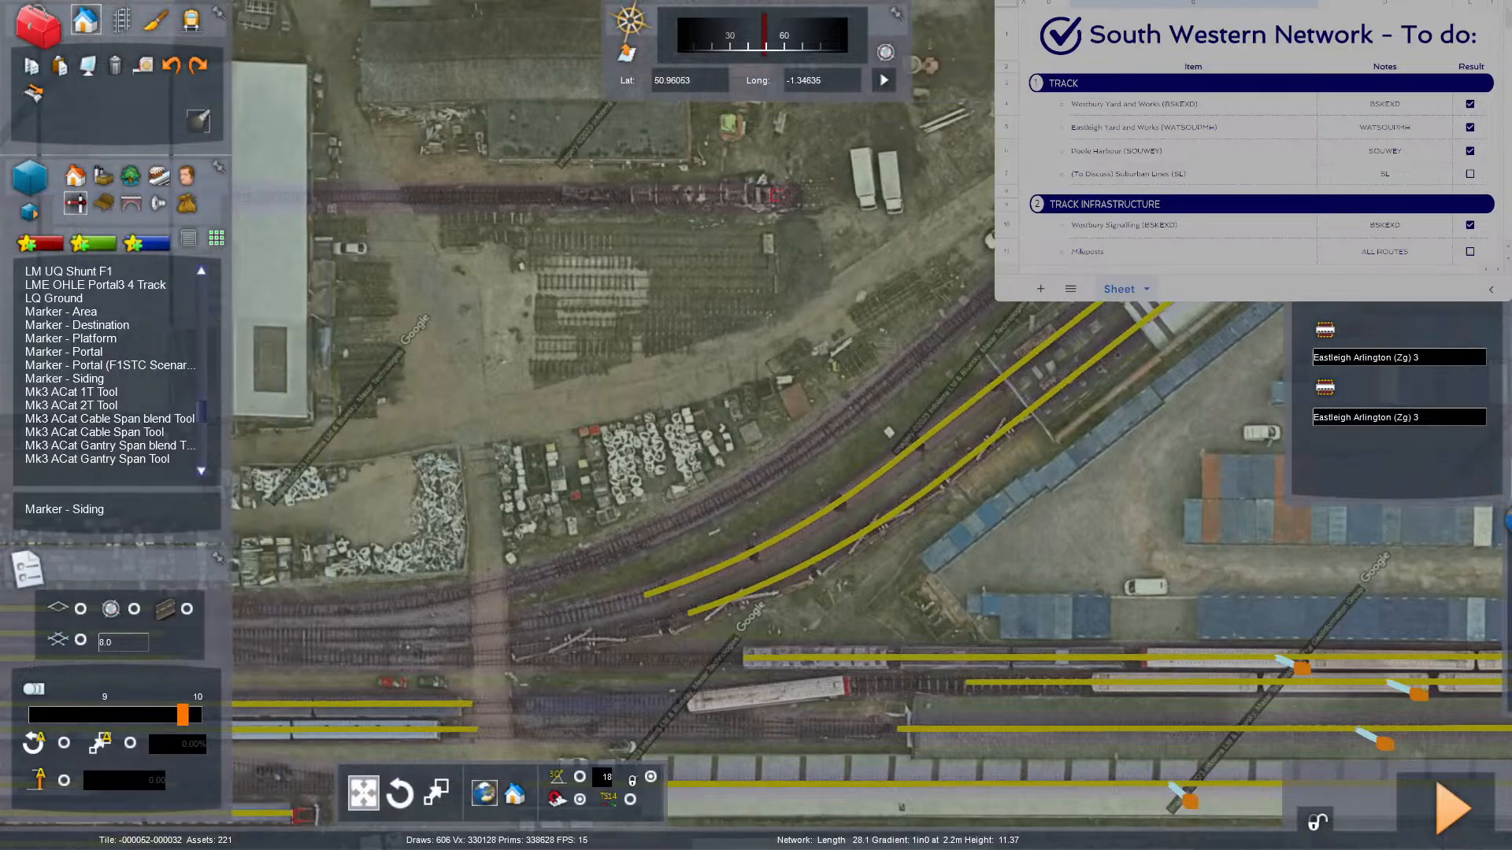
key("Left")
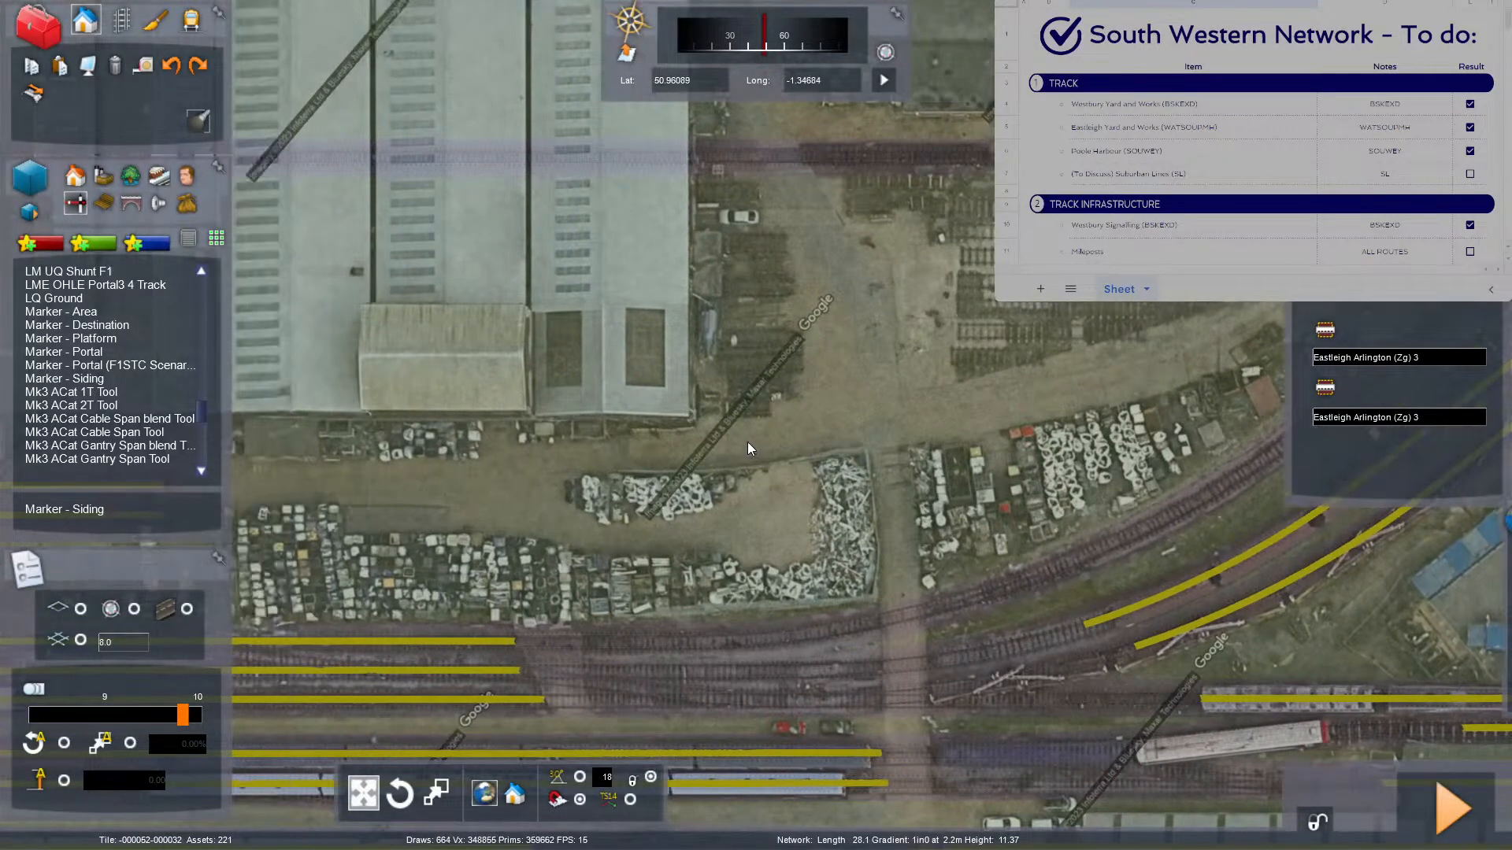
Open the Eastleigh Works (GBRF) 14 siding marker's properties and copy its name.
right_click_drag(748, 442, 458, 387)
key("Left")
key("F8")
key("Up")
right_click_drag(890, 535, 803, 443)
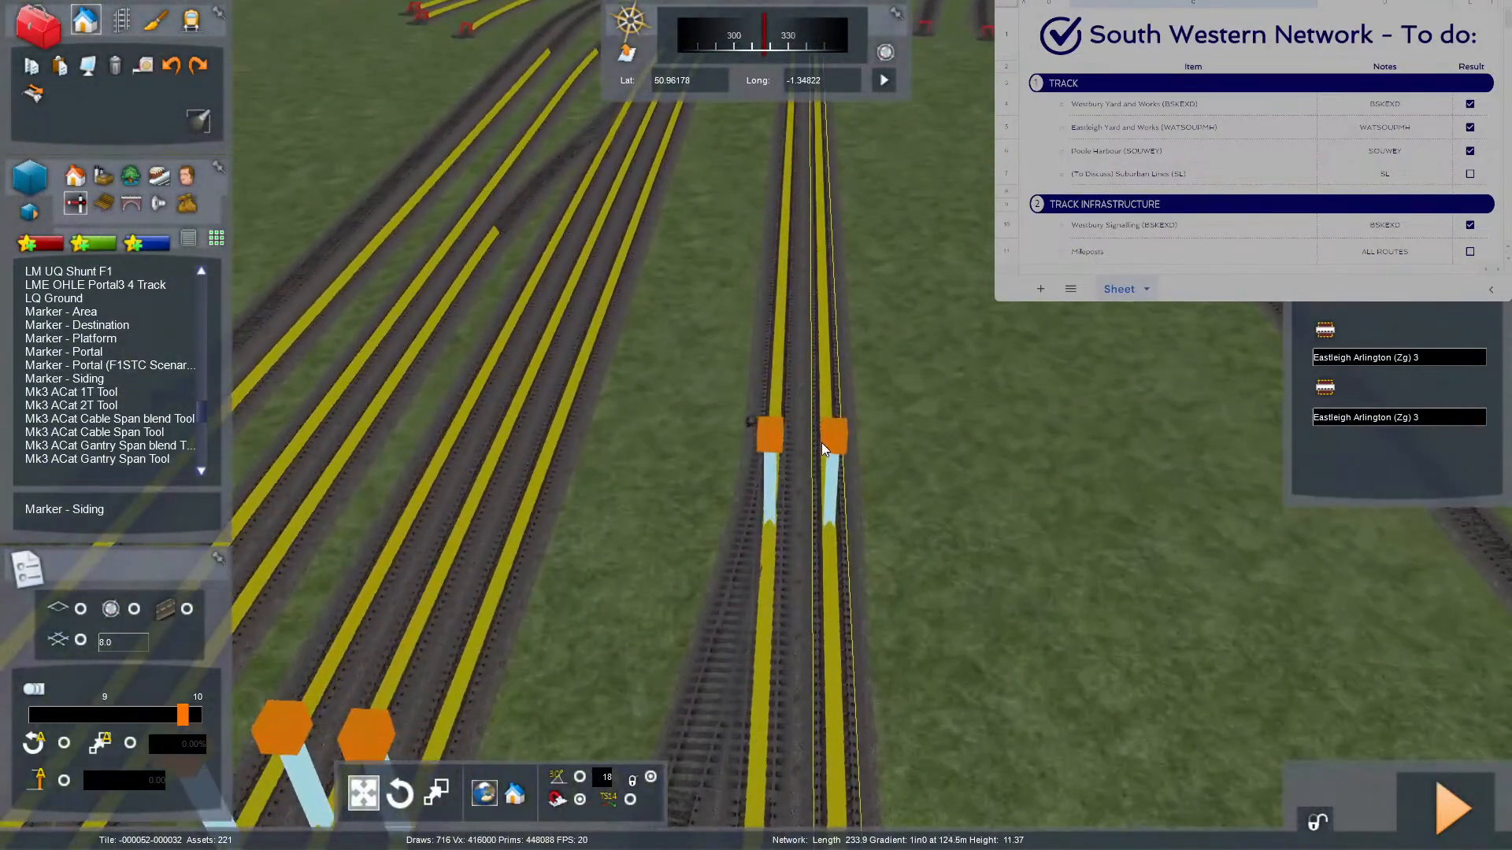
double_click(831, 443)
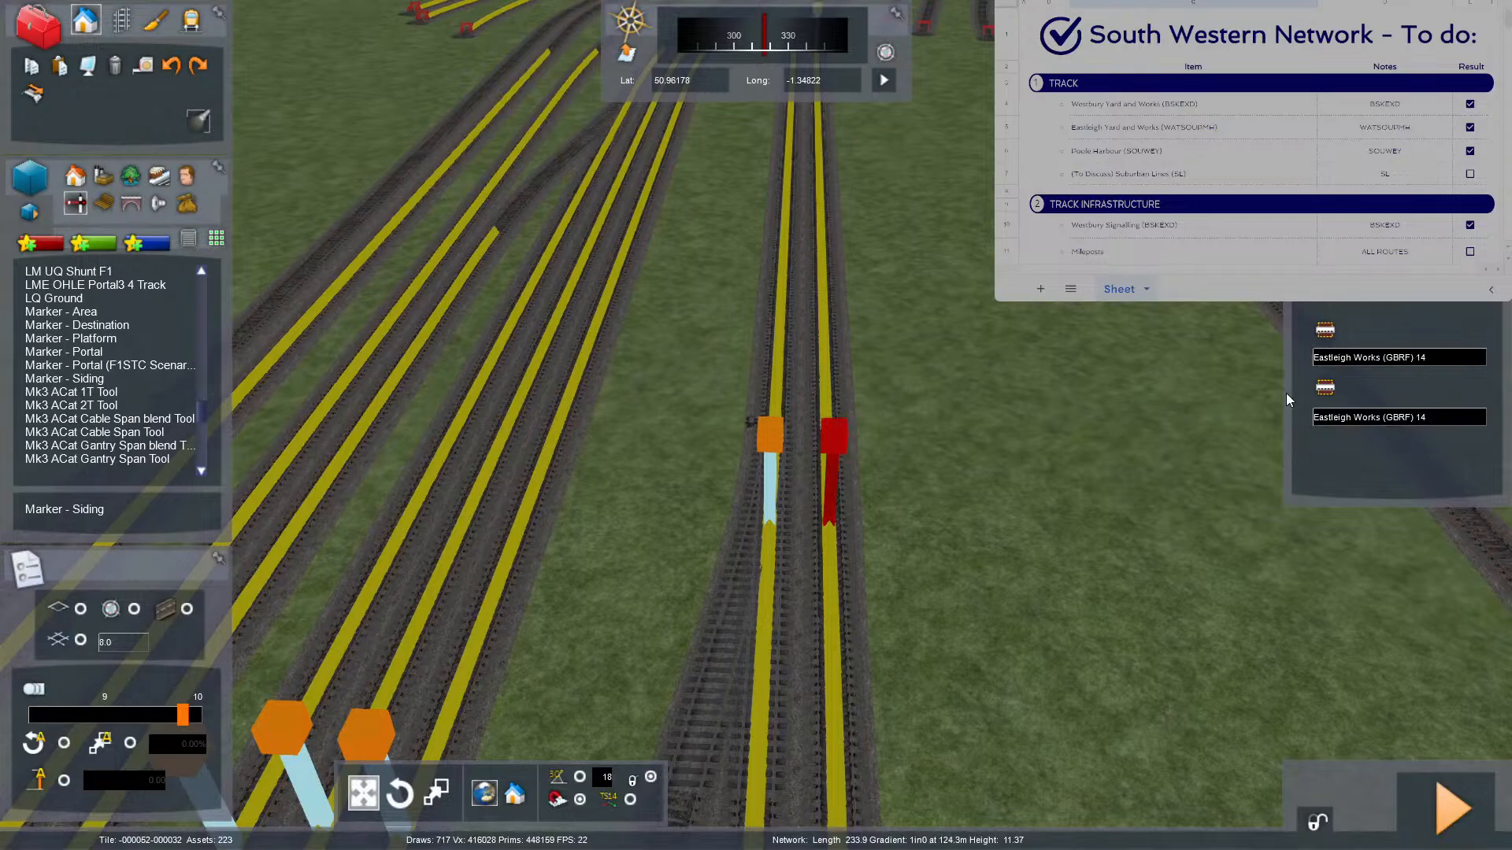
left_click(1451, 362)
key("ctrl+c")
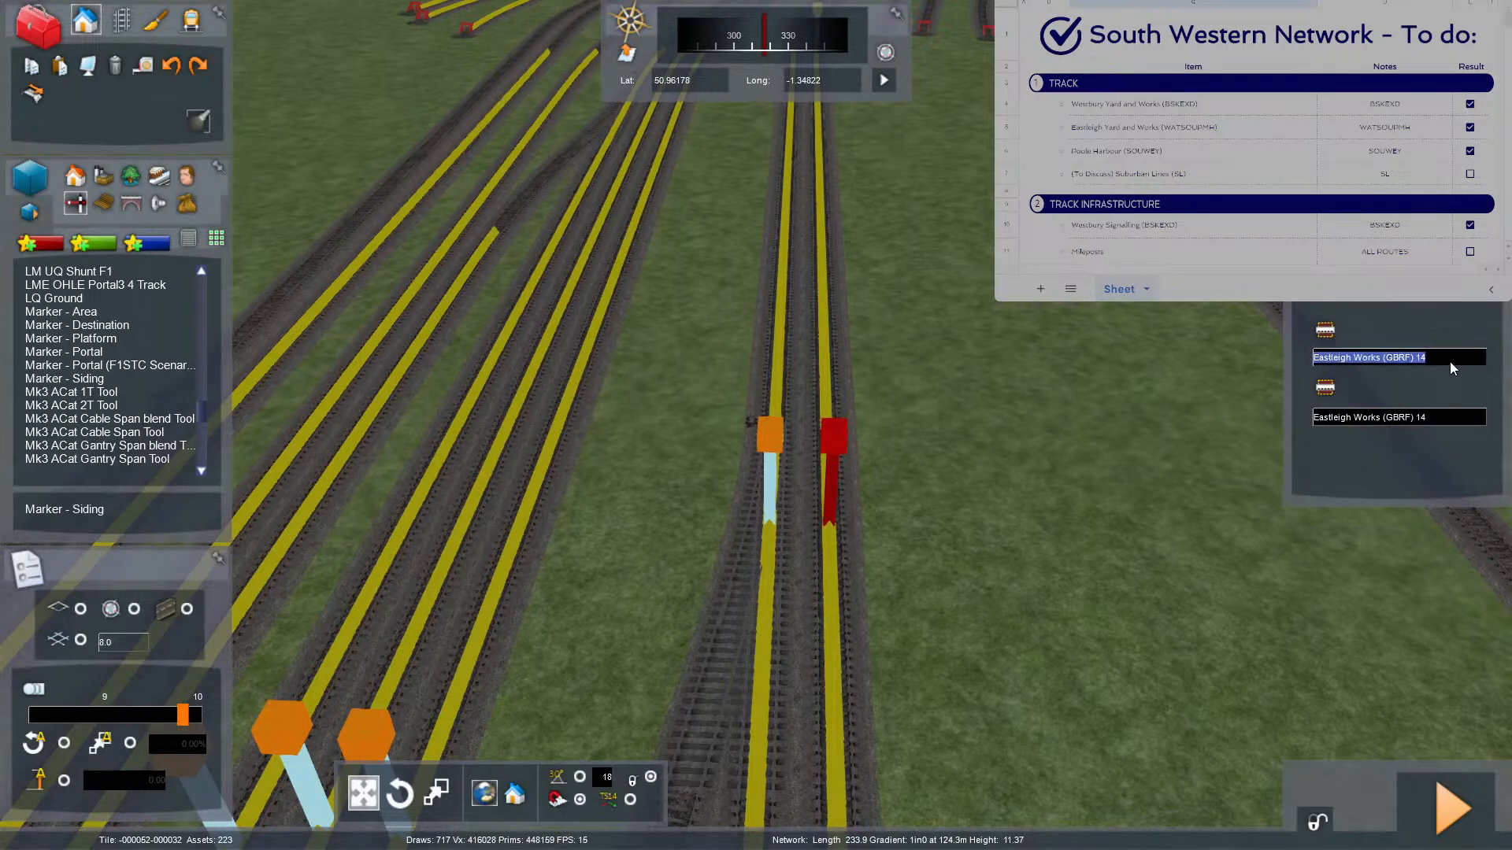
left_click(1063, 463)
Place a siding marker on the track running through the large works shed and stretch it from the shed entrance to the track's far end.
mouse_move(1063, 463)
right_mouse_down()
mouse_move(1103, 355)
mouse_move(1133, 351)
right_mouse_up()
key("Up")
scroll(767, 404, "down", 5)
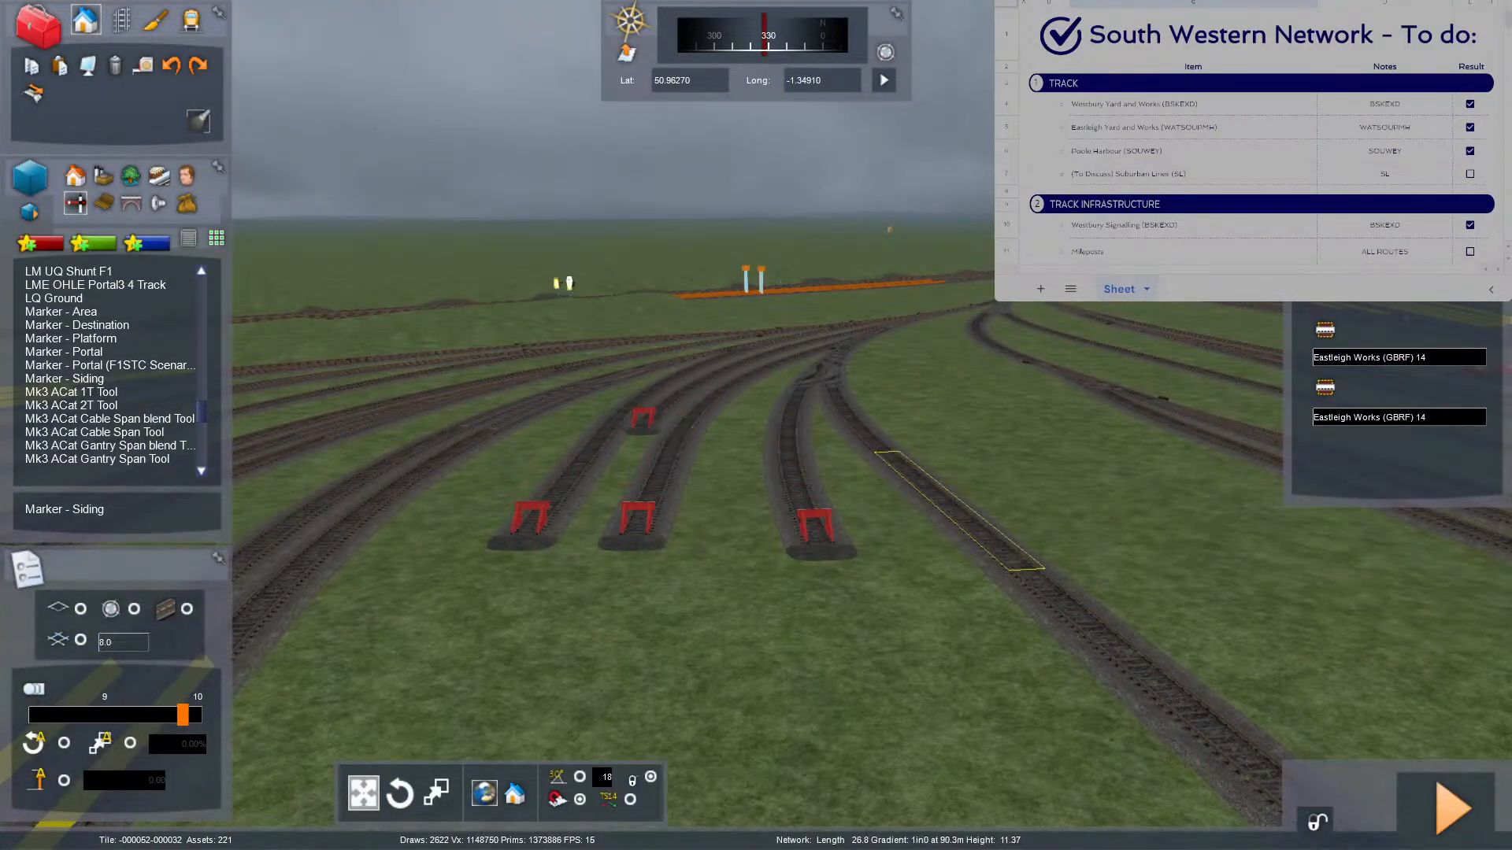
scroll(1001, 580, "down", 4)
key("Up")
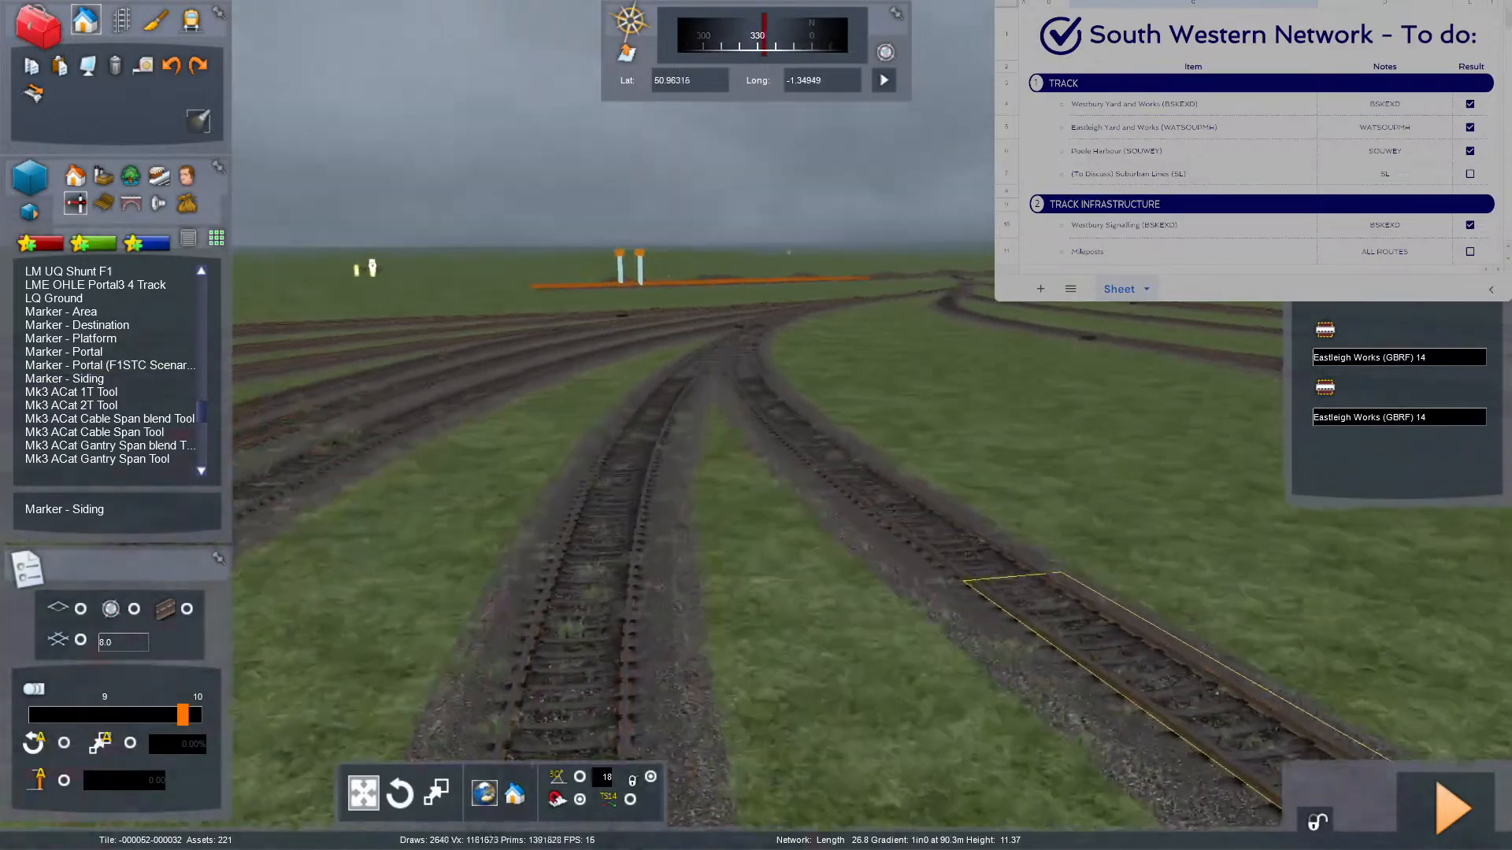
right_click_drag(1002, 580, 1315, 736)
scroll(1001, 580, "down", 5)
key("F8")
scroll(724, 386, "down", 2)
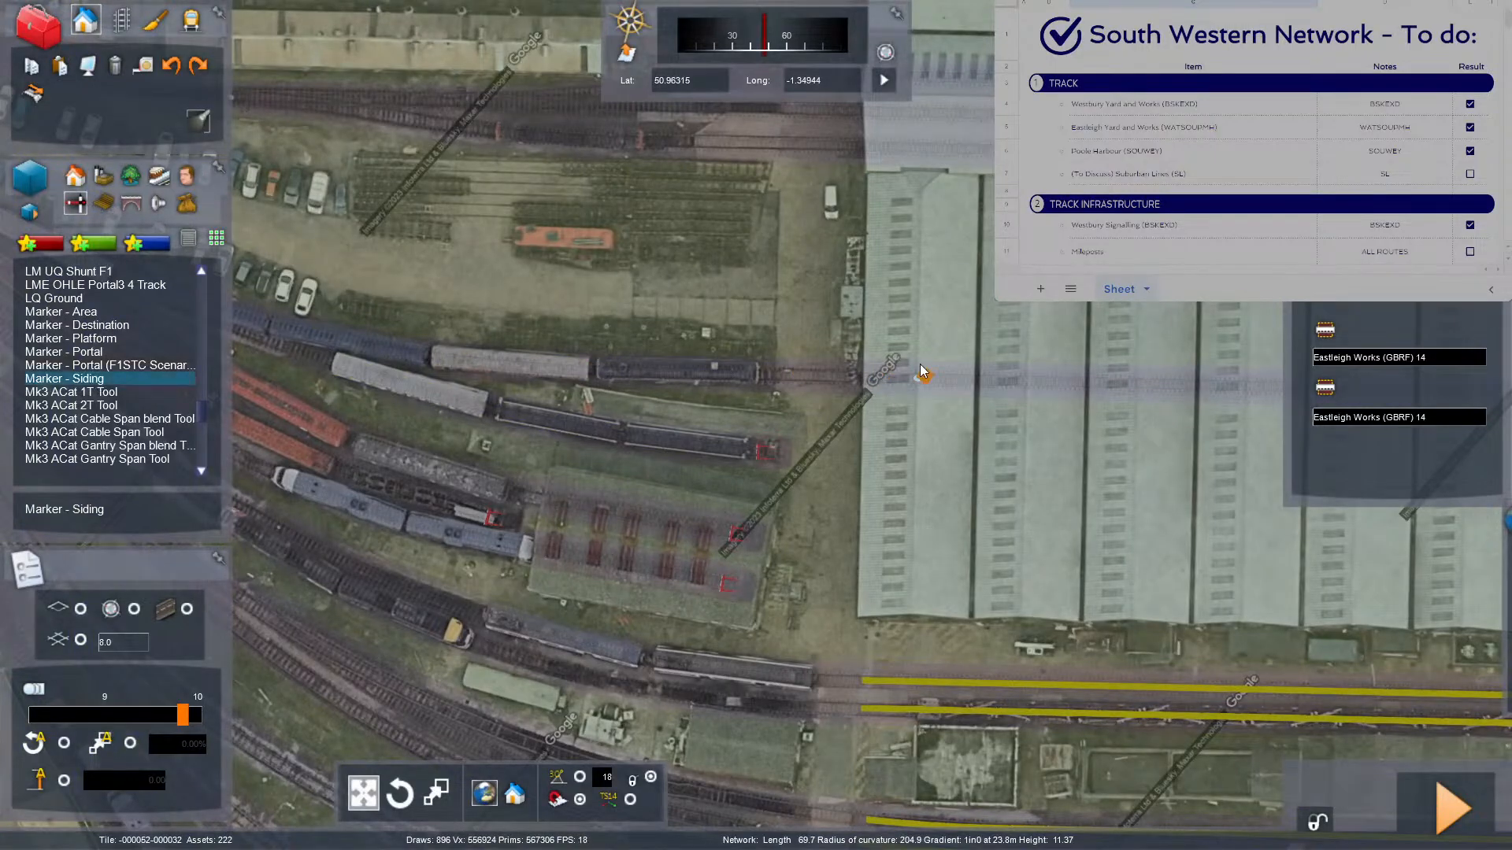
left_click_drag(919, 379, 767, 370)
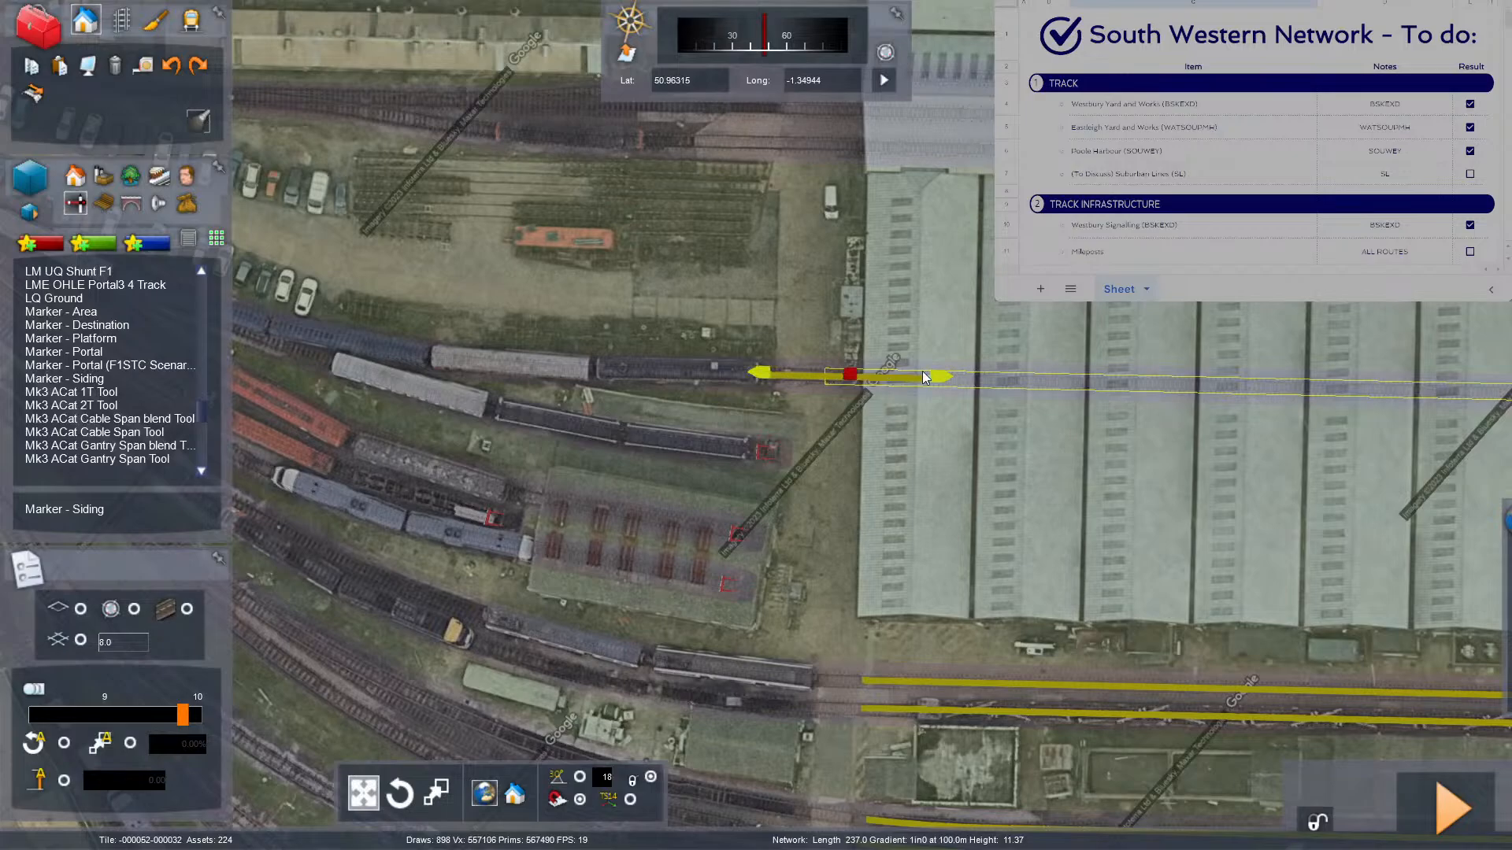
mouse_move(937, 372)
left_mouse_down()
mouse_move(1471, 414)
mouse_move(1451, 443)
mouse_move(1358, 451)
left_mouse_up()
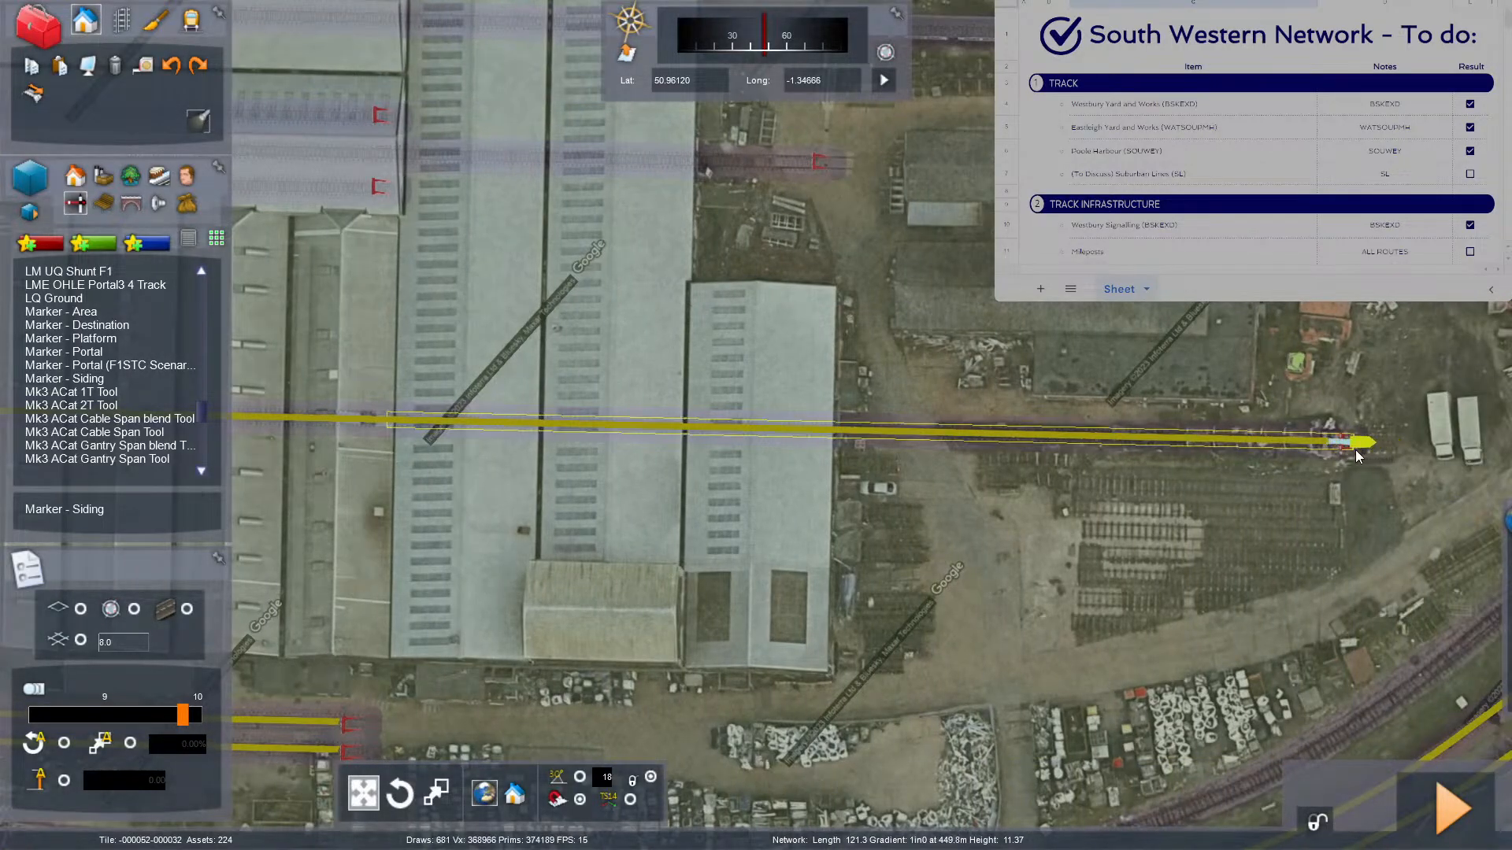
Name the shed track's siding marker Eastleigh Works (GBRF) 15 in both name fields.
key("Left")
right_click_drag(1244, 422, 946, 363)
right_click_drag(1352, 450, 1291, 378)
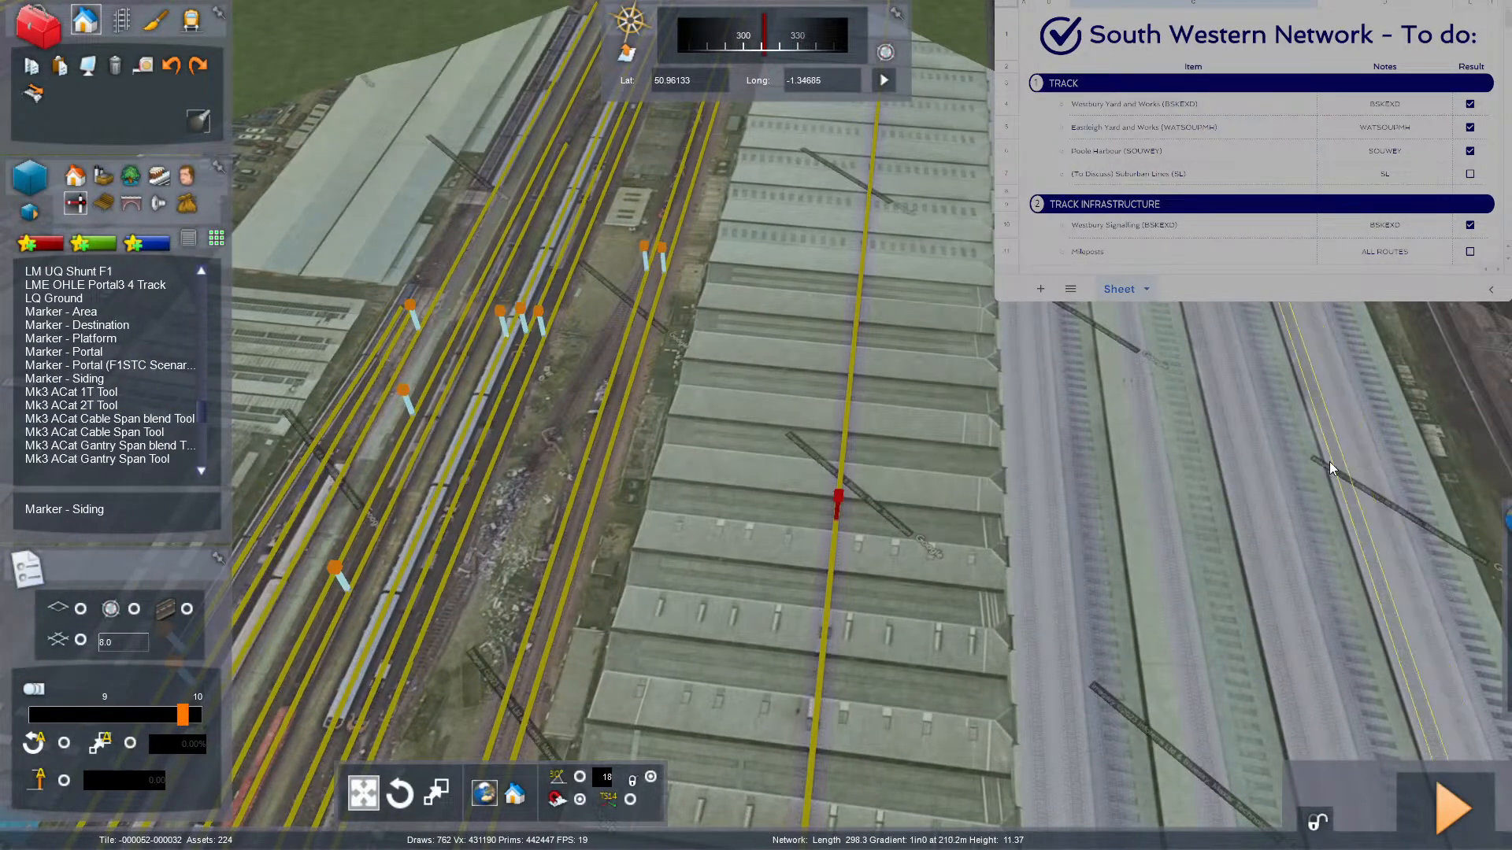
left_click(835, 501)
left_click(1357, 366)
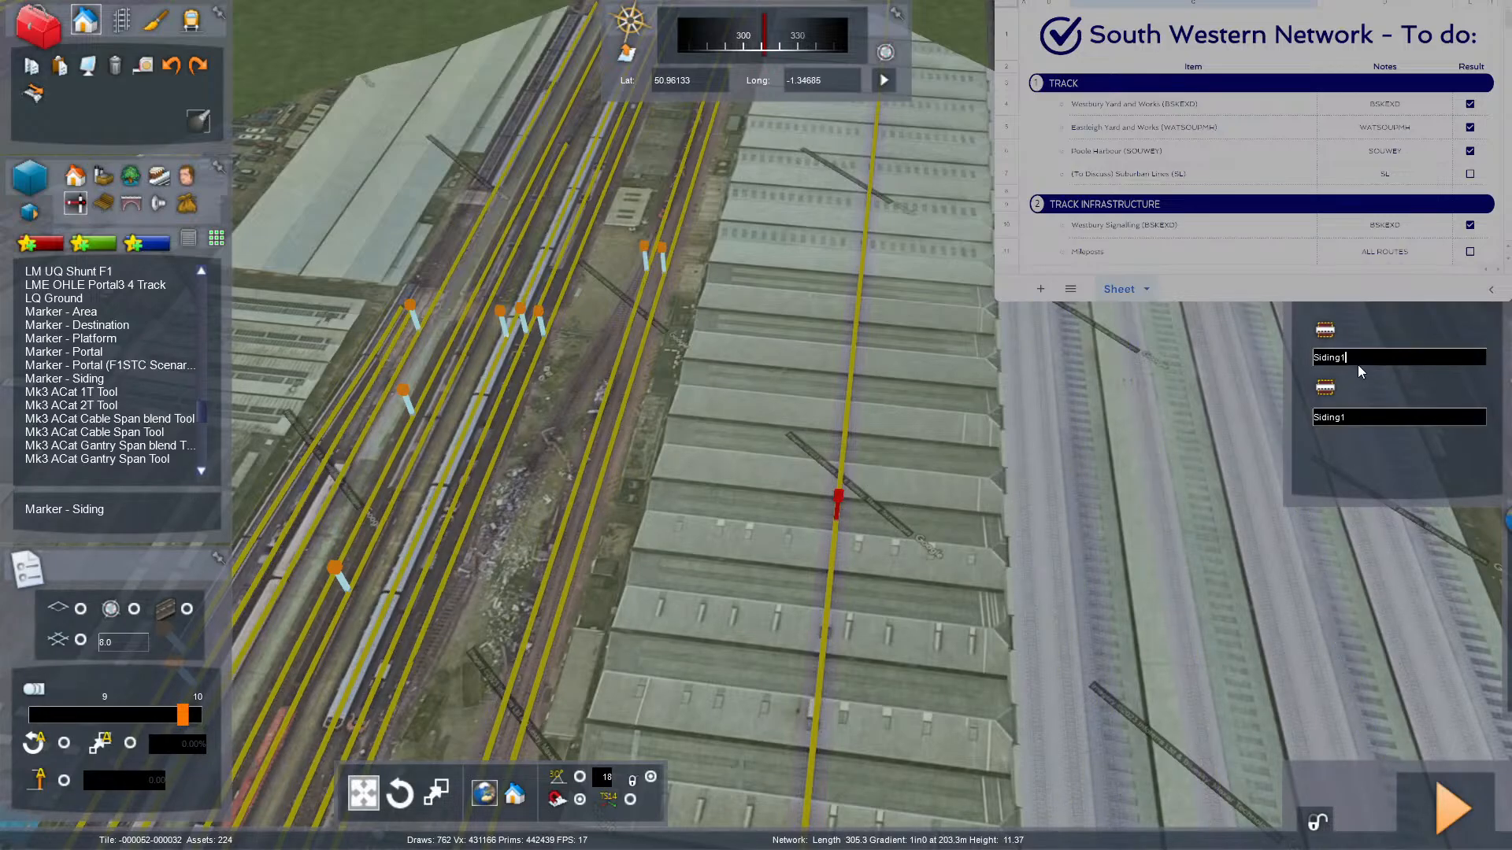
key("ctrl+a")
key("ctrl+v")
type("5")
key("Return")
key("ctrl+c")
left_click(1358, 417)
key("ctrl+a")
key("ctrl+v")
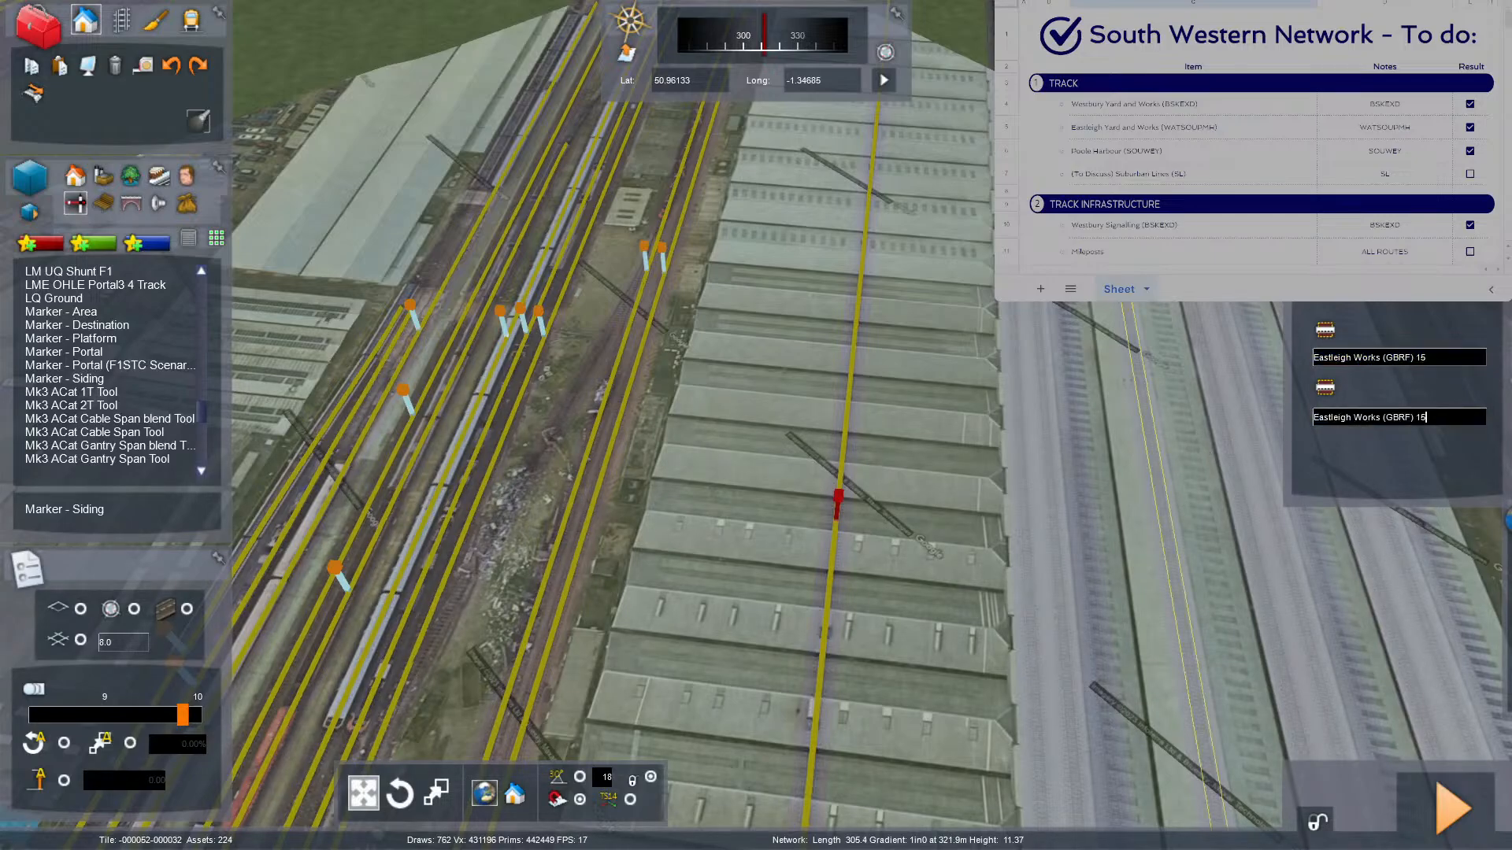
left_click(1007, 467)
Open the Eastleigh Works GBRF Loco 3 siding marker's properties and copy its name.
key("Up")
right_click_drag(1005, 465, 896, 449)
key("Up")
key("Up")
scroll(1063, 552, "down", 5)
key("Up")
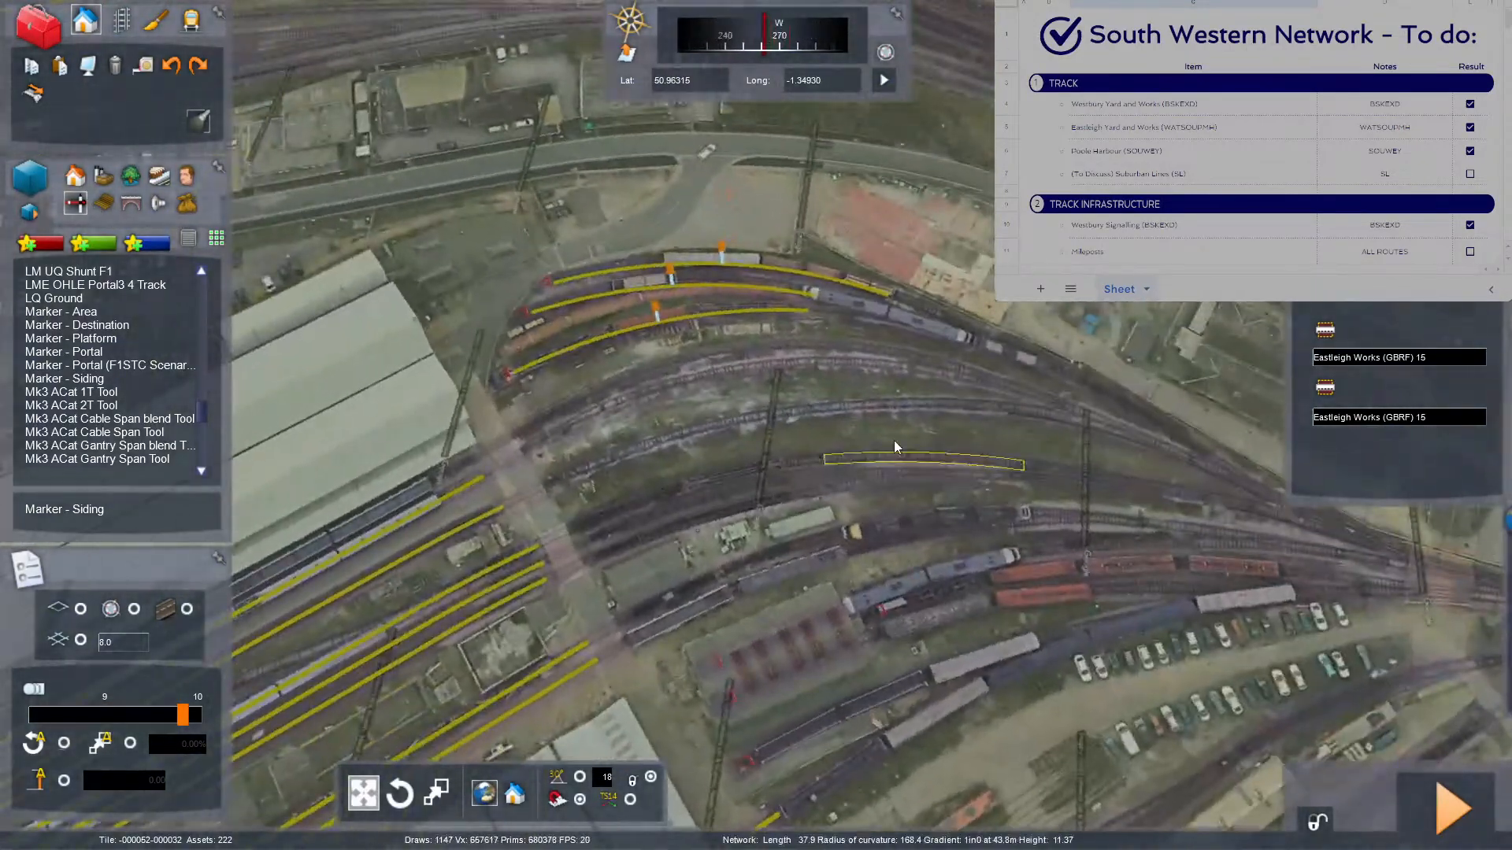
left_click(656, 316)
left_click(1410, 356)
key("ctrl+c")
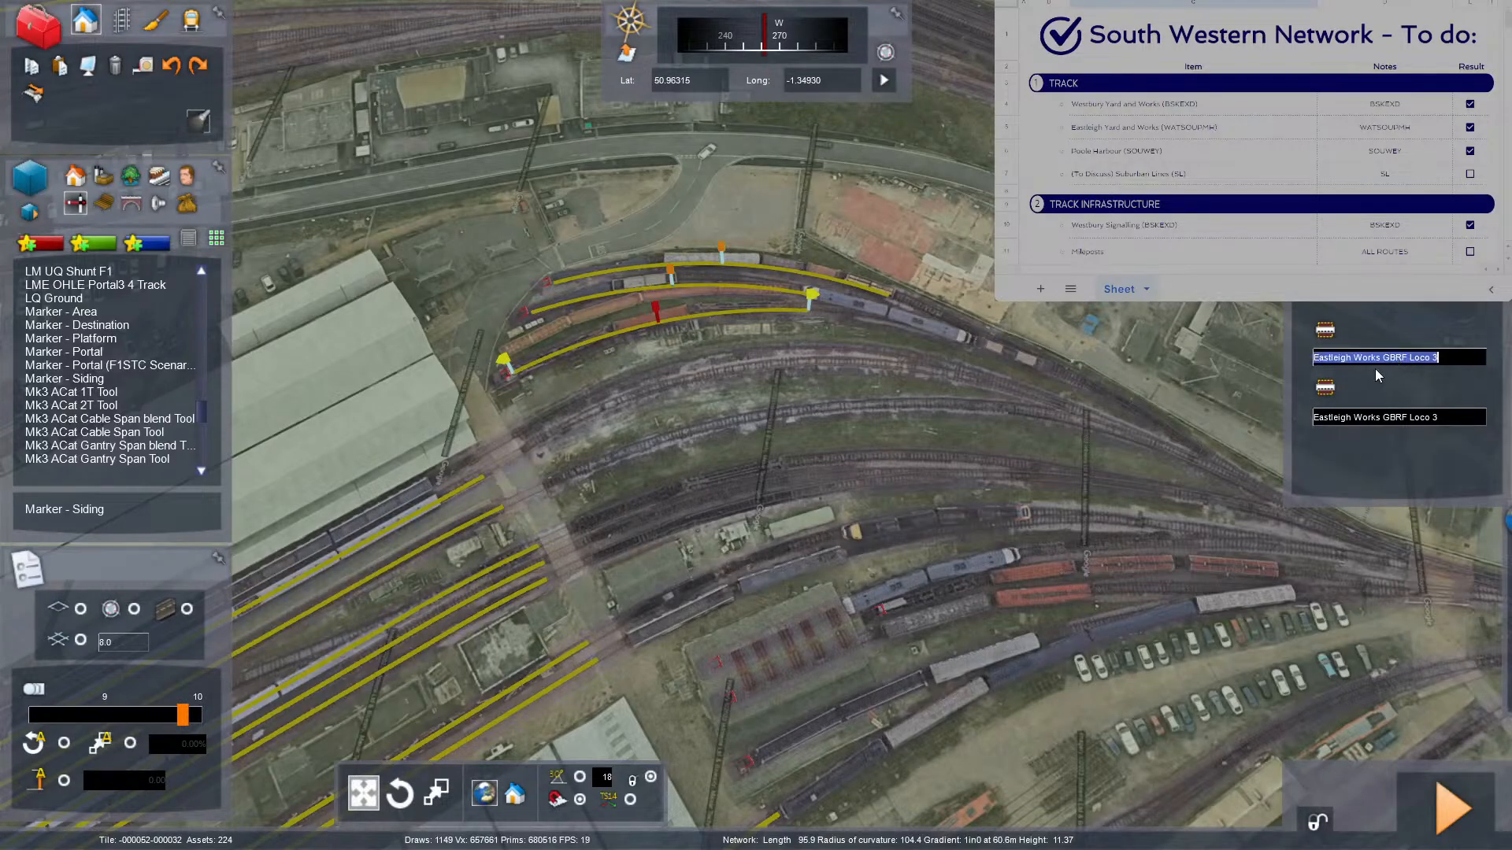
Place a siding marker on the stub track along the near edge of the paved storage area, stretching it from the turnout to the buffer stop.
right_click_drag(1024, 417, 1260, 417)
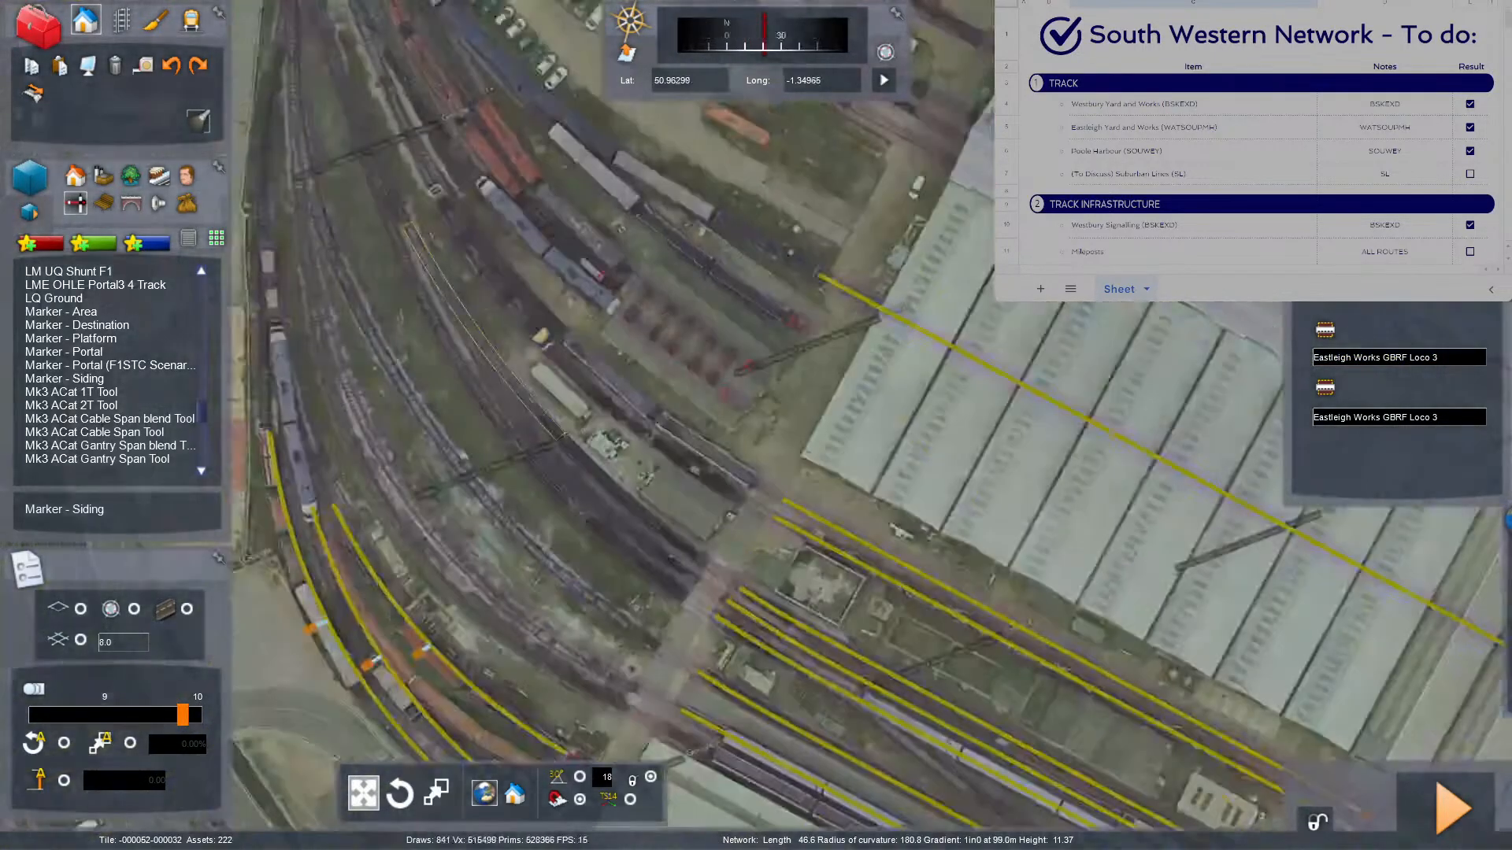
right_click_drag(890, 476, 979, 475)
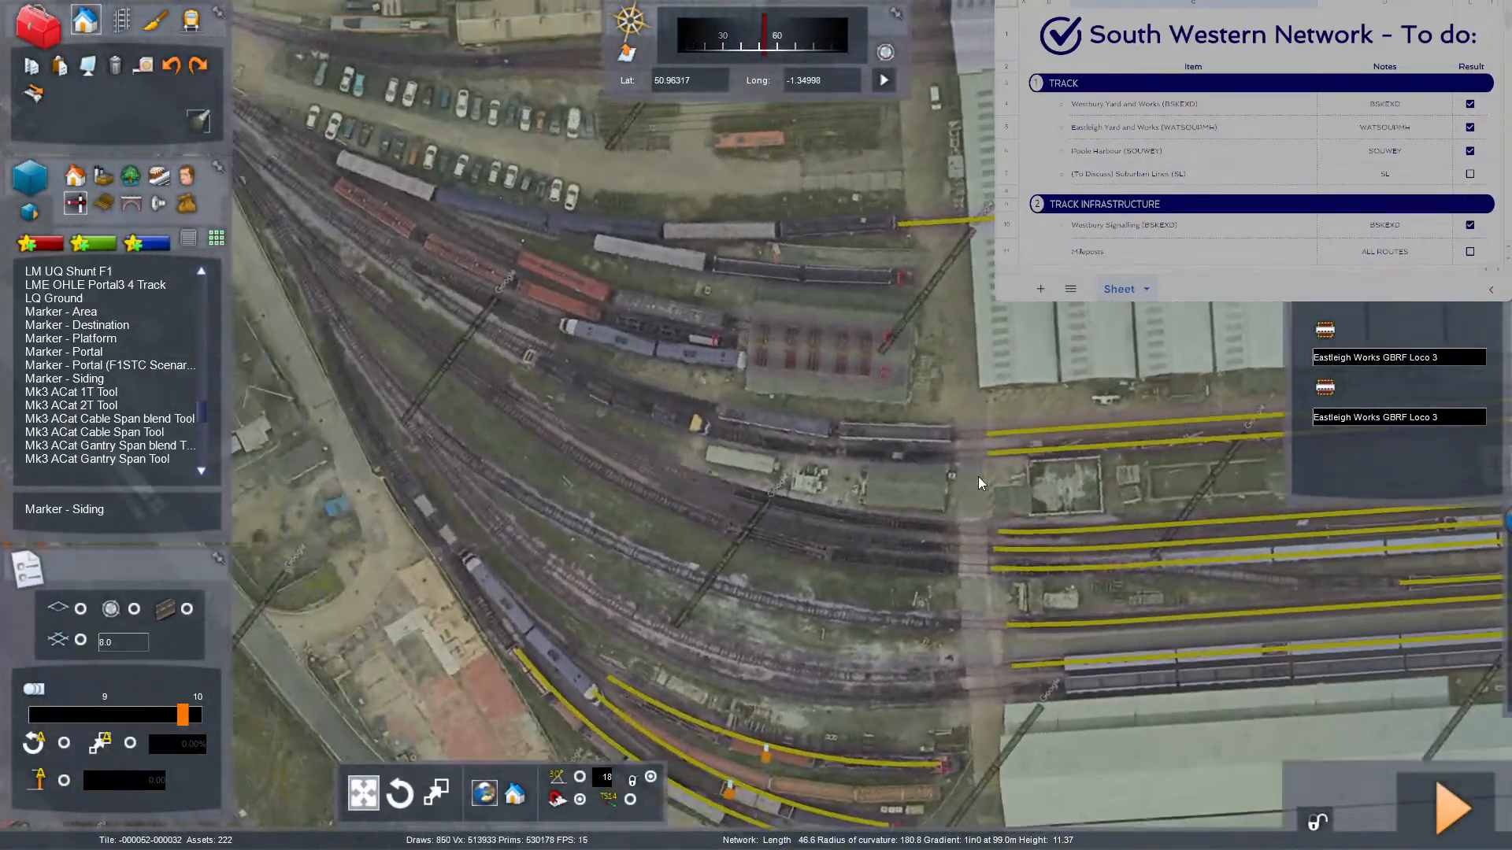
scroll(770, 433, "up", 3)
key("Up")
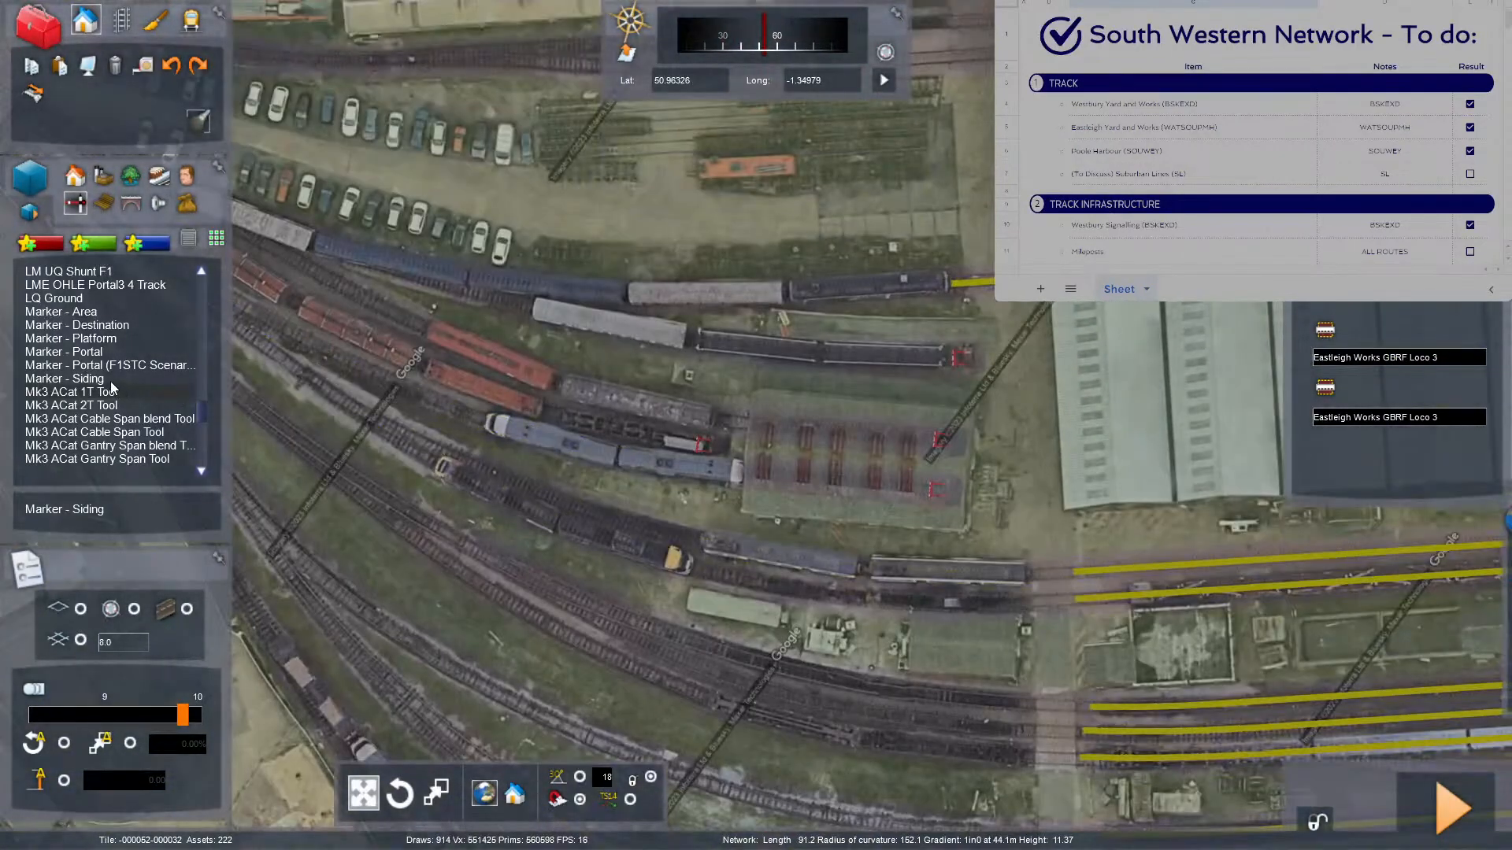
left_click(109, 382)
left_click(578, 425)
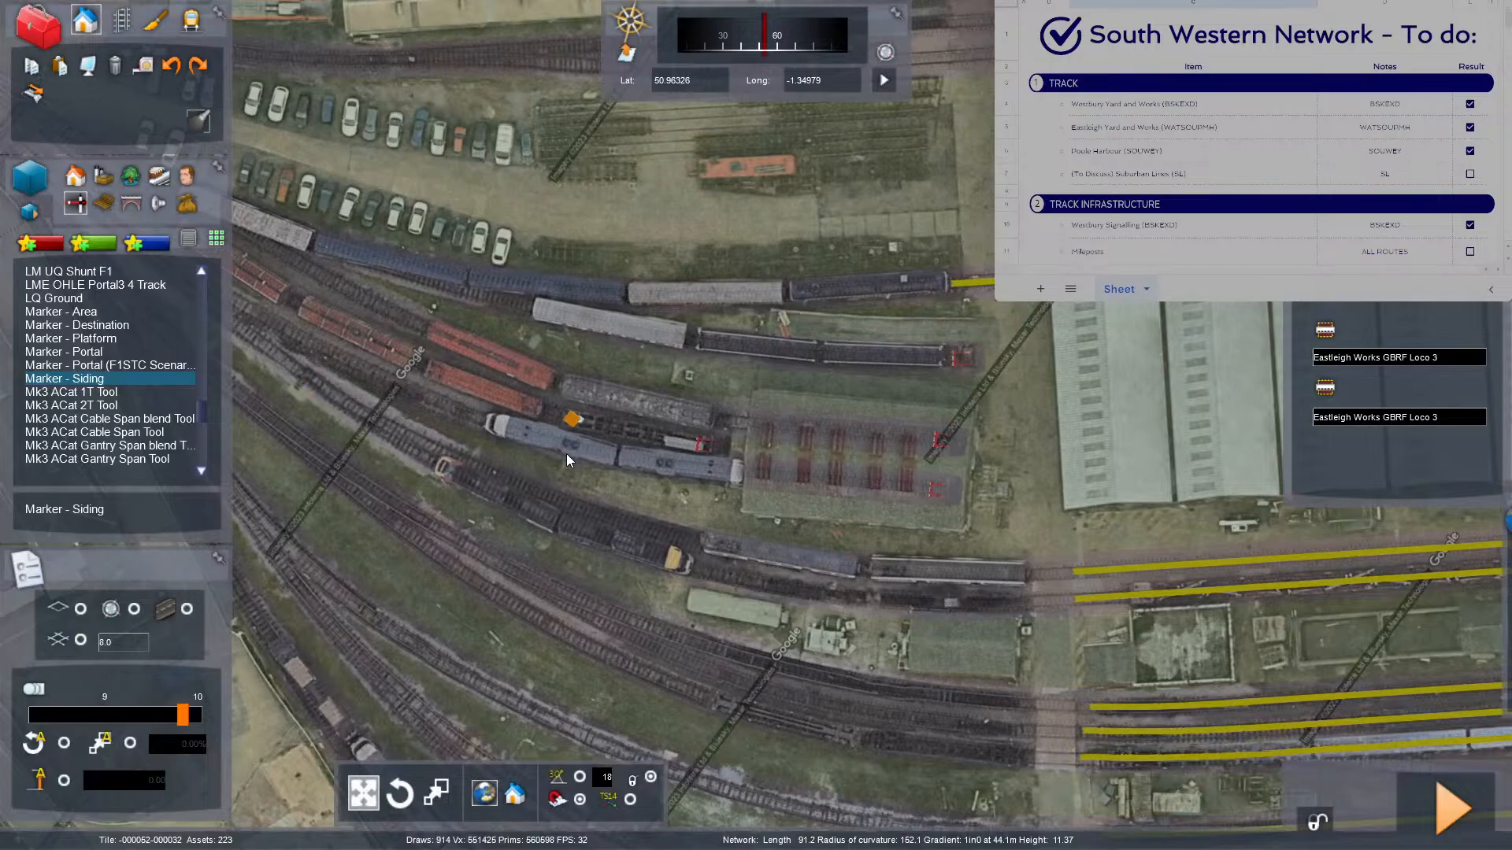
left_click(561, 456)
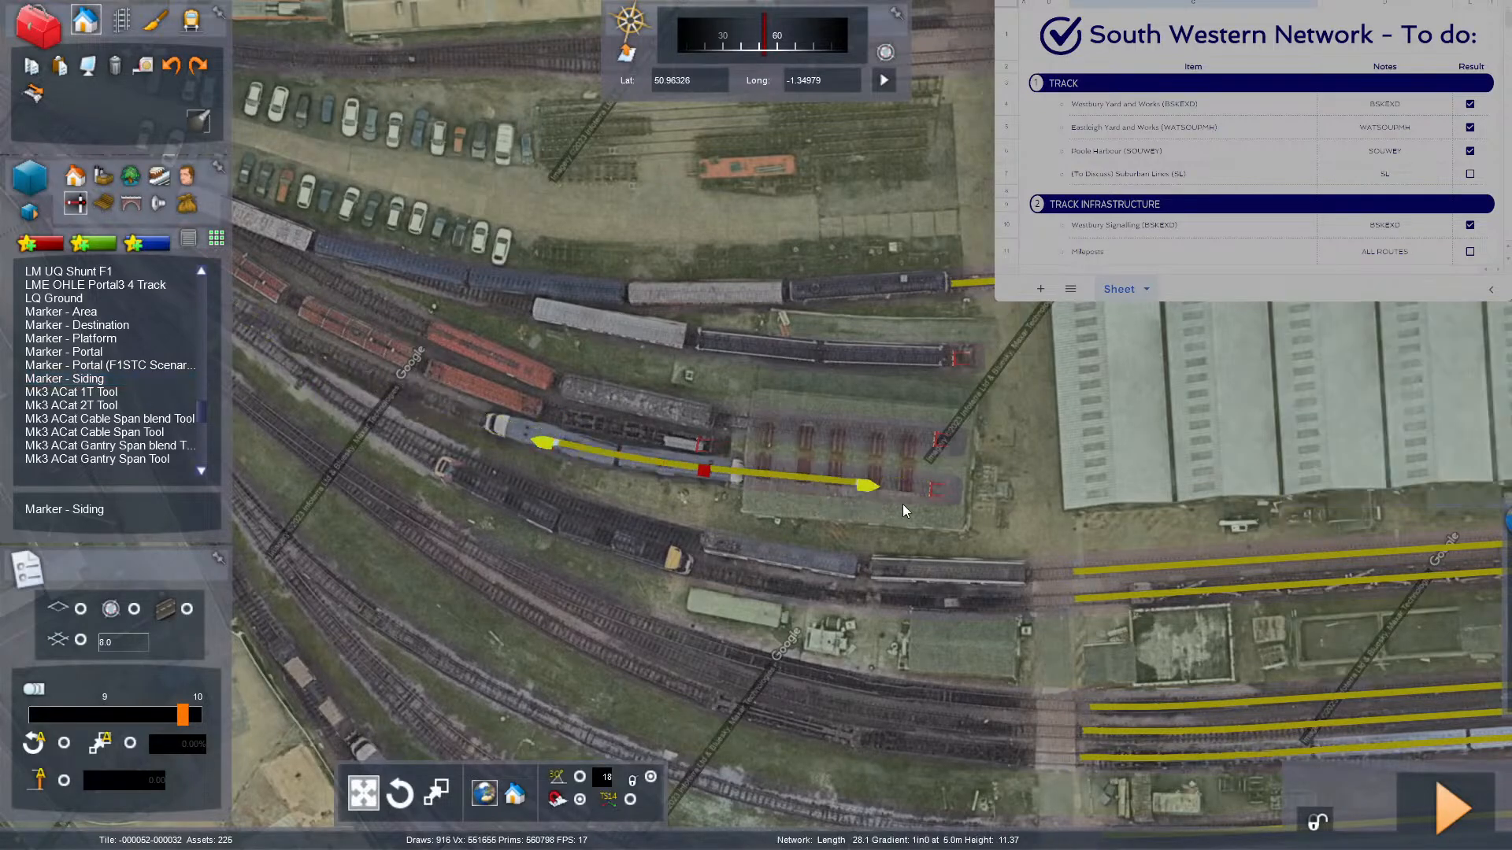
left_click(927, 504)
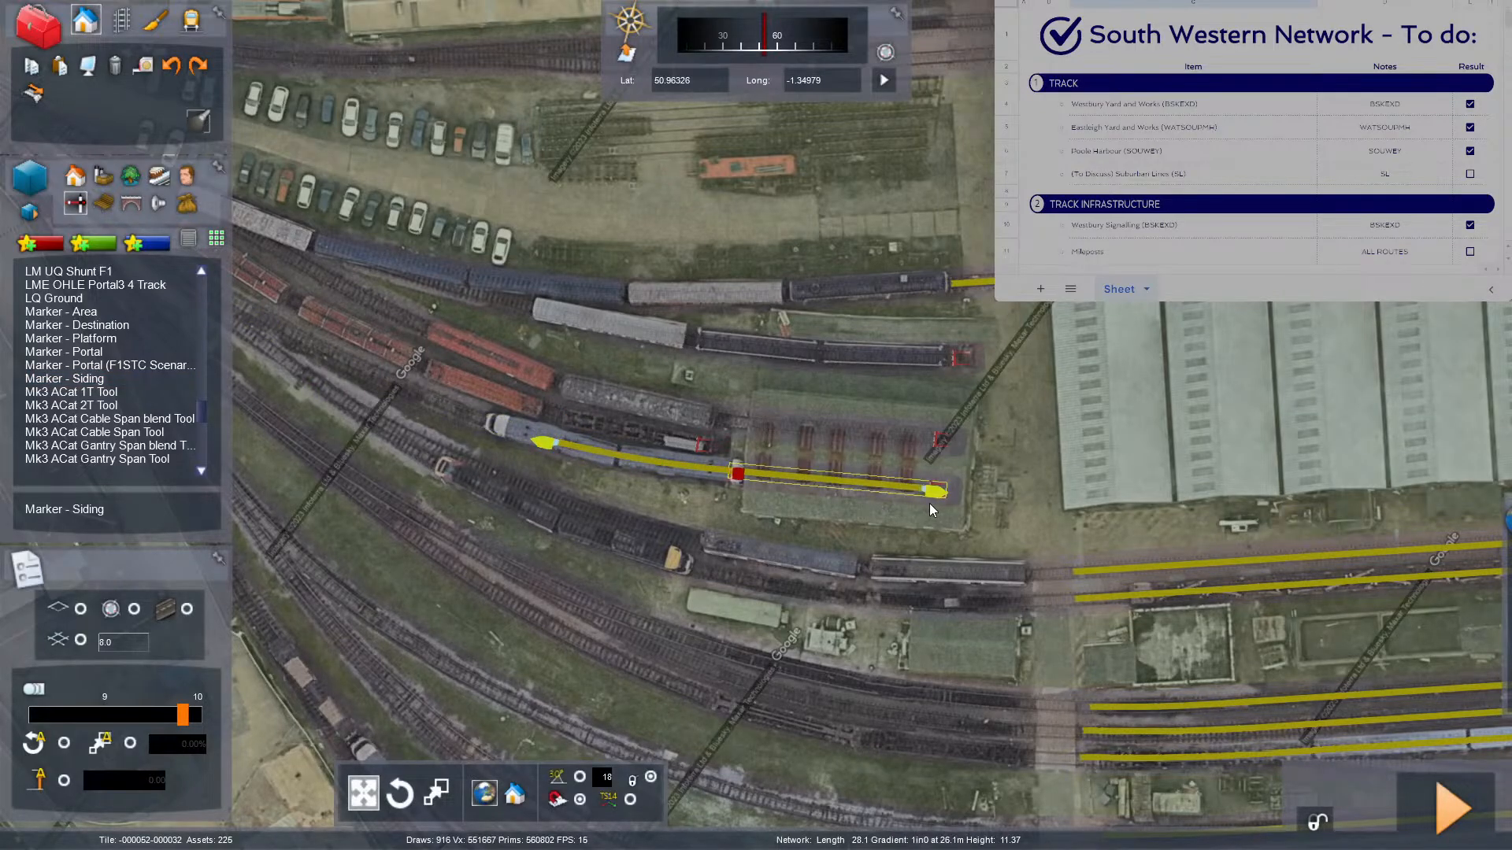
key("F8")
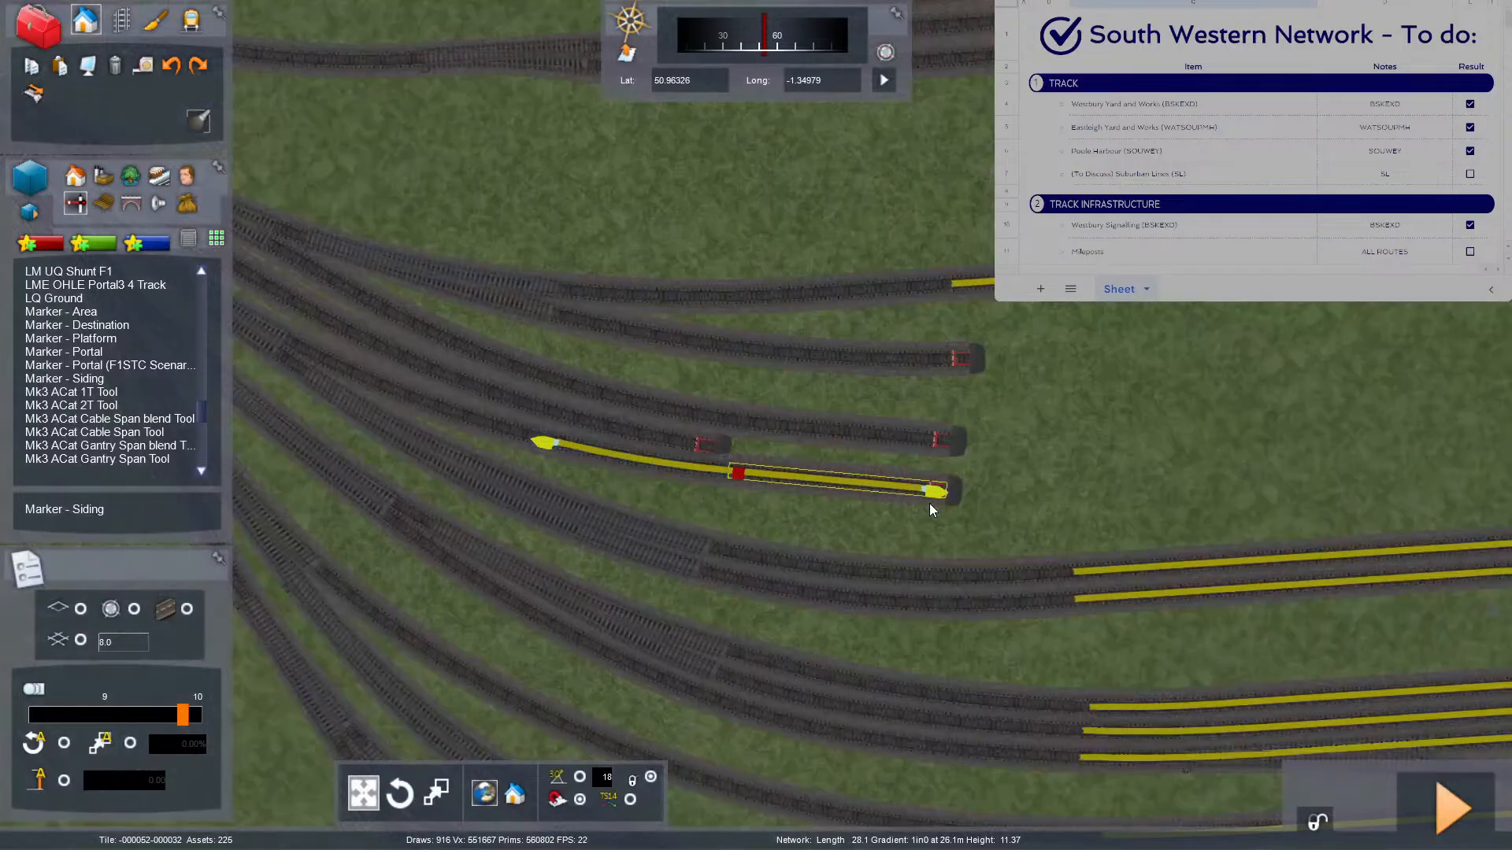
key("Left")
scroll(795, 472, "up", 2)
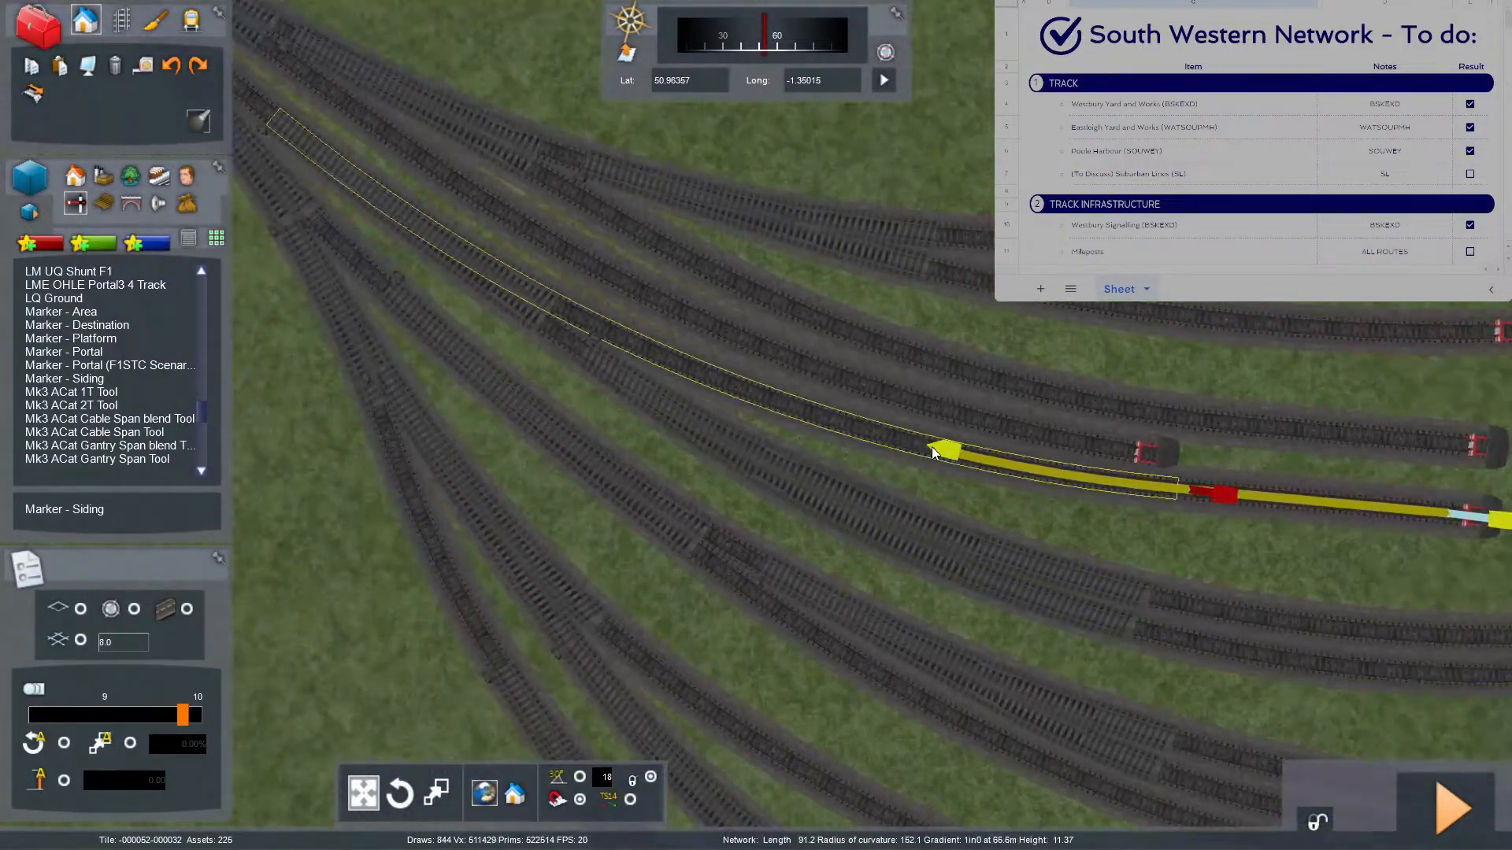
left_click_drag(932, 447, 740, 386)
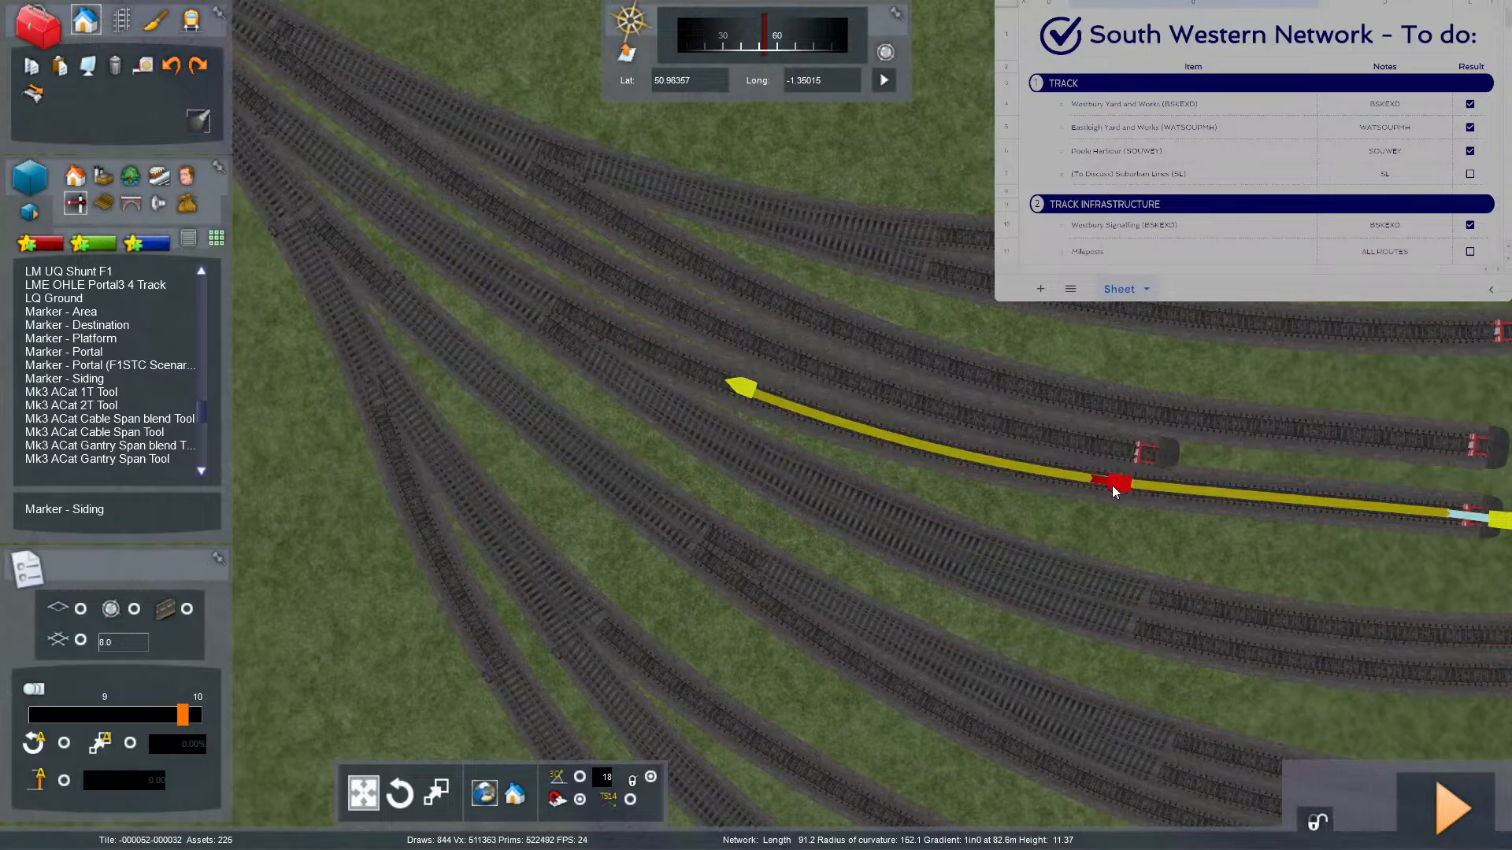
Name the new stub track's marker Eastleigh Works GBRF Loco 4 in both name fields.
double_click(1111, 486)
double_click(1347, 360)
key("ctrl+v")
type("3")
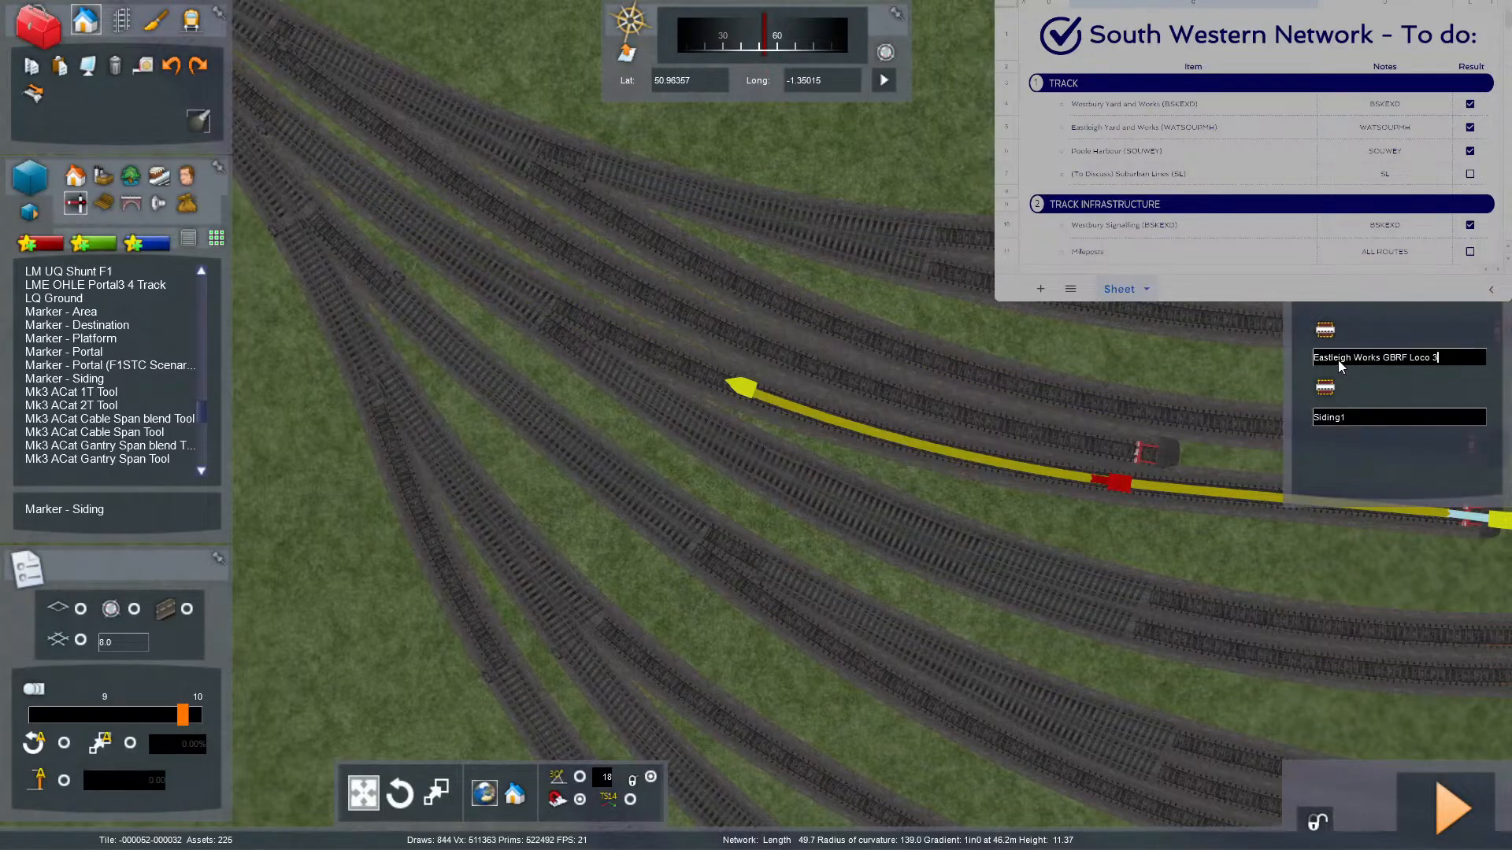
key("BackSpace")
type("4")
key("Return")
key("ctrl+c")
double_click(1347, 419)
key("ctrl+v")
left_click(1156, 451)
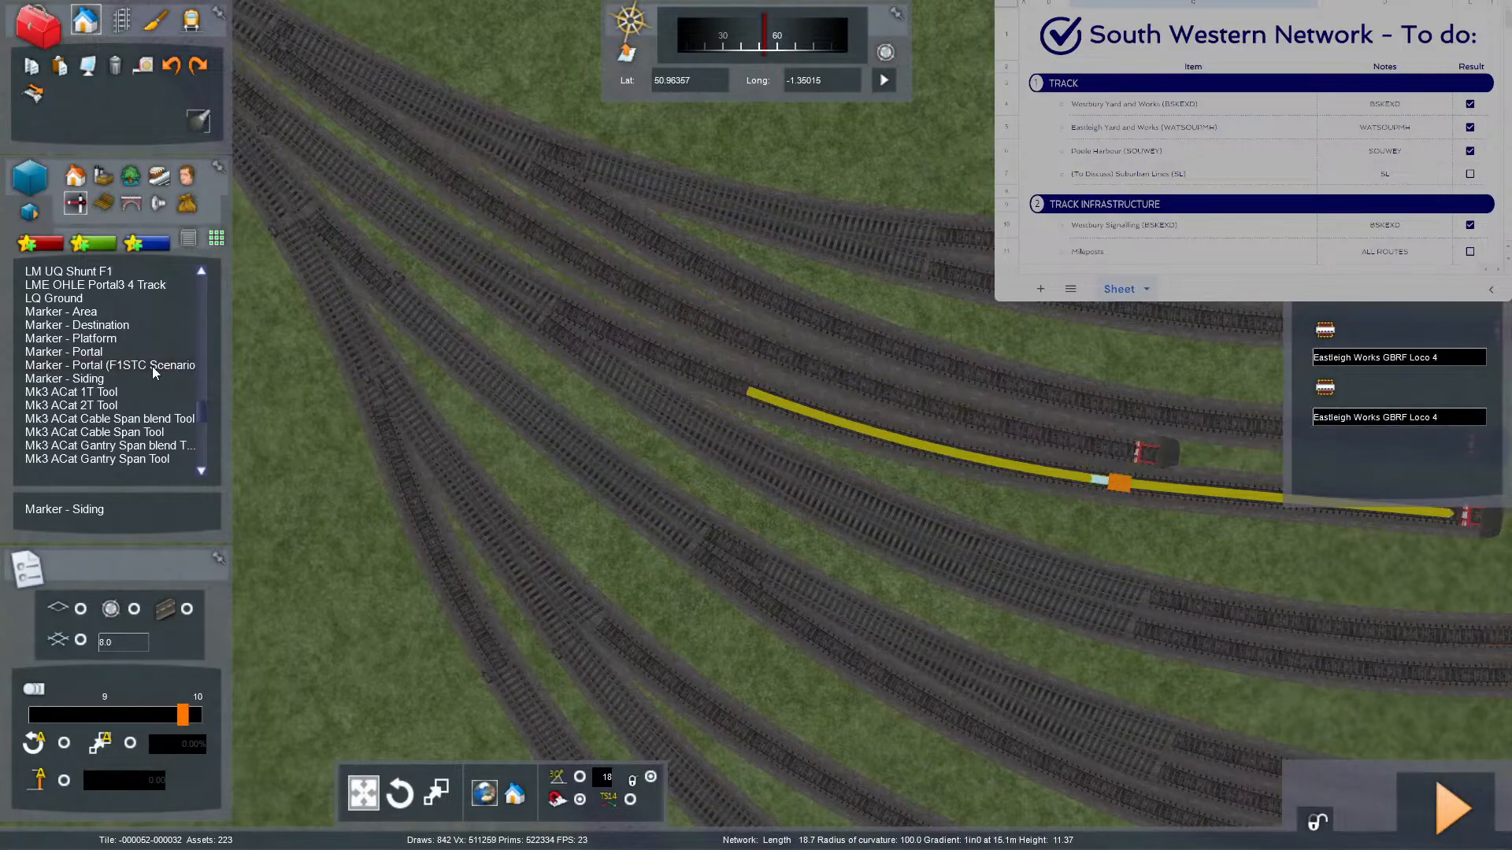
Place a siding marker on the shorter stub track beside Loco 4 and stretch it from the turnout to the buffer stop.
left_click(134, 377)
left_click(794, 352)
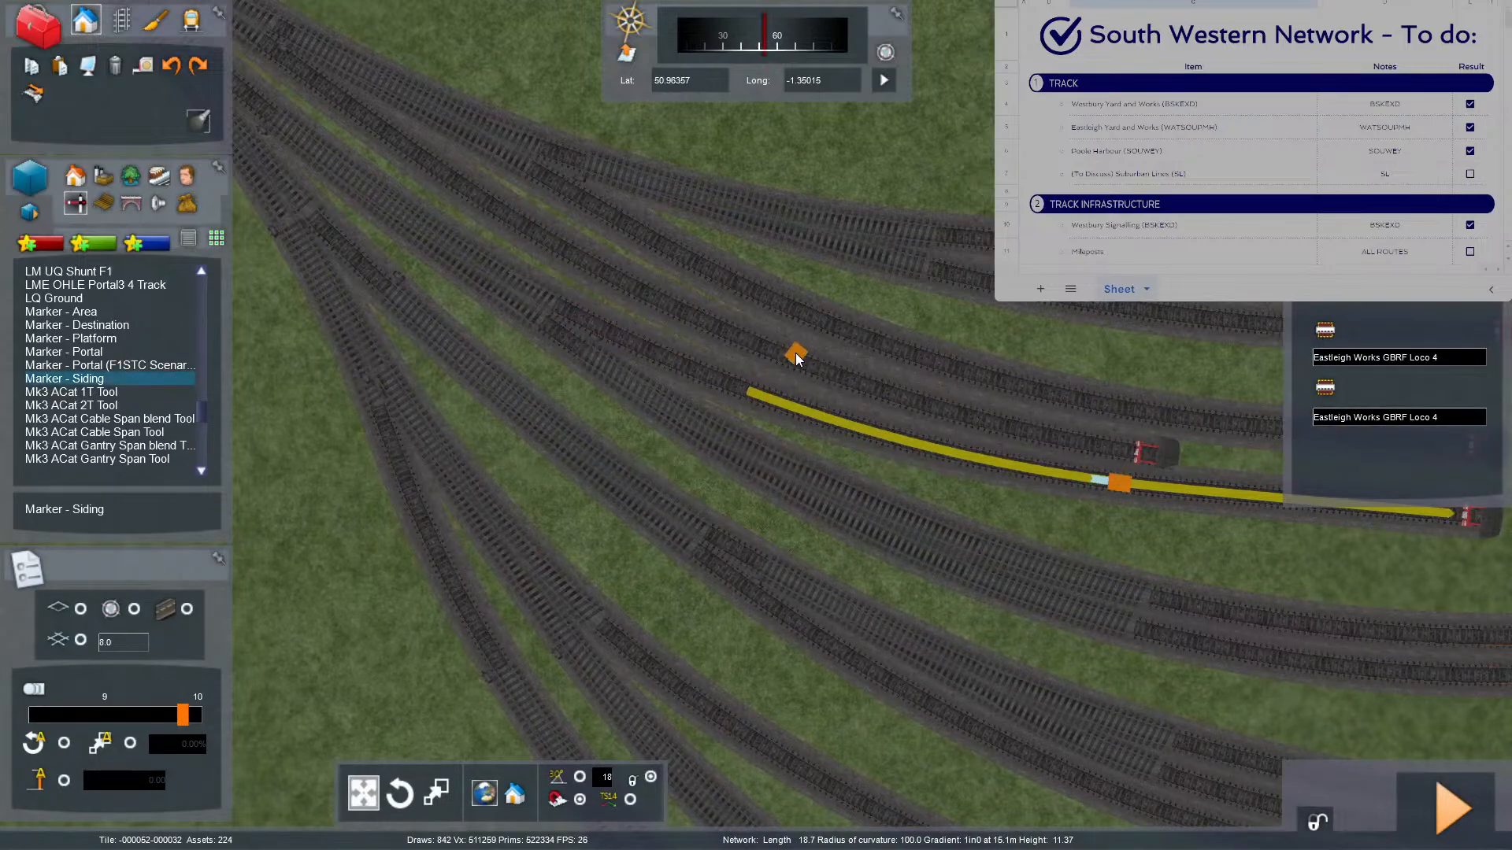
left_click(795, 353)
left_click_drag(819, 360, 1168, 456)
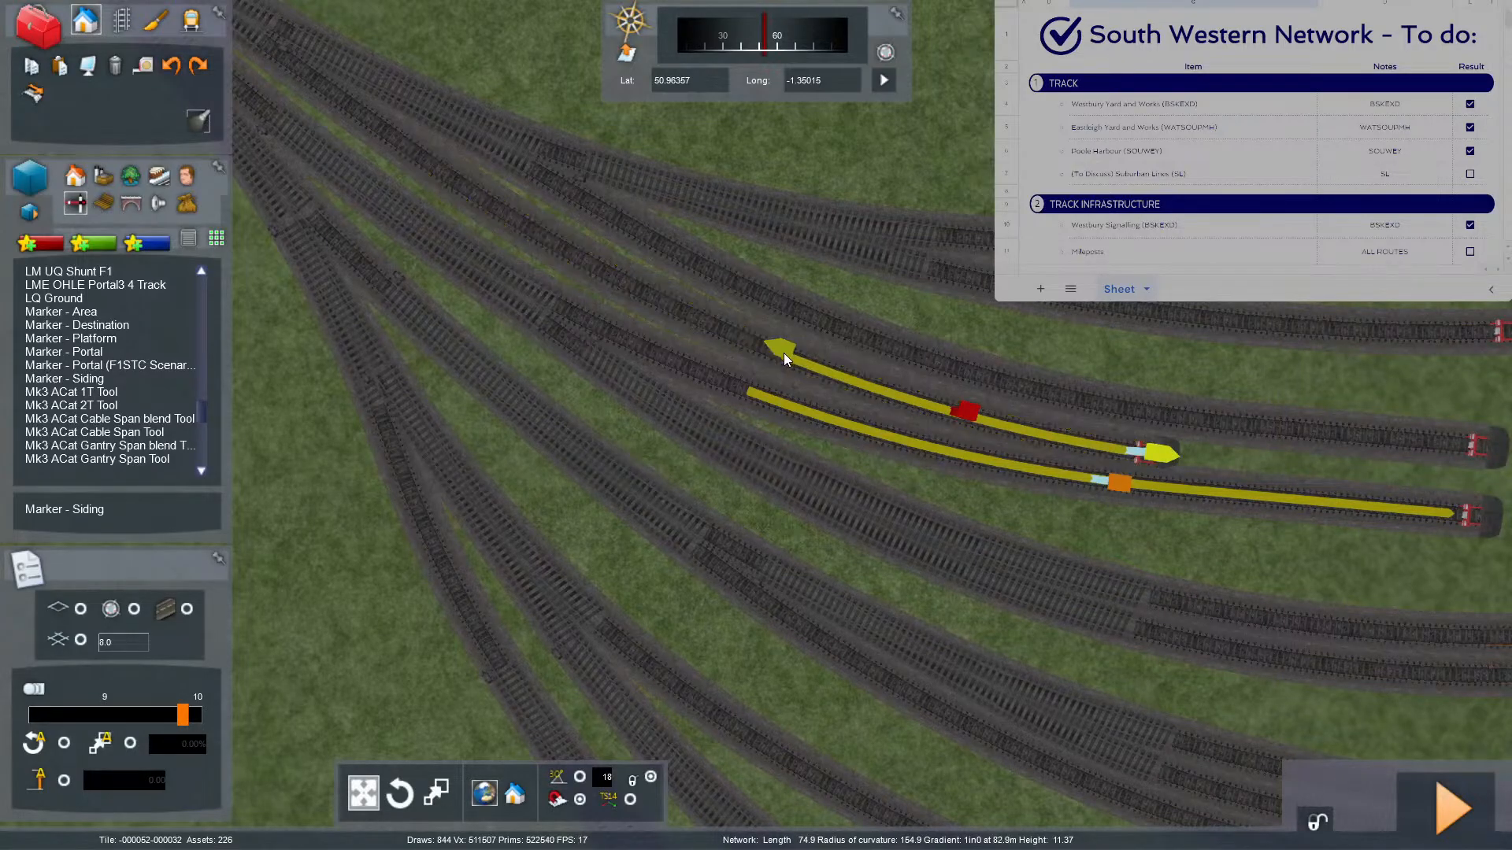
left_click_drag(783, 353, 489, 186)
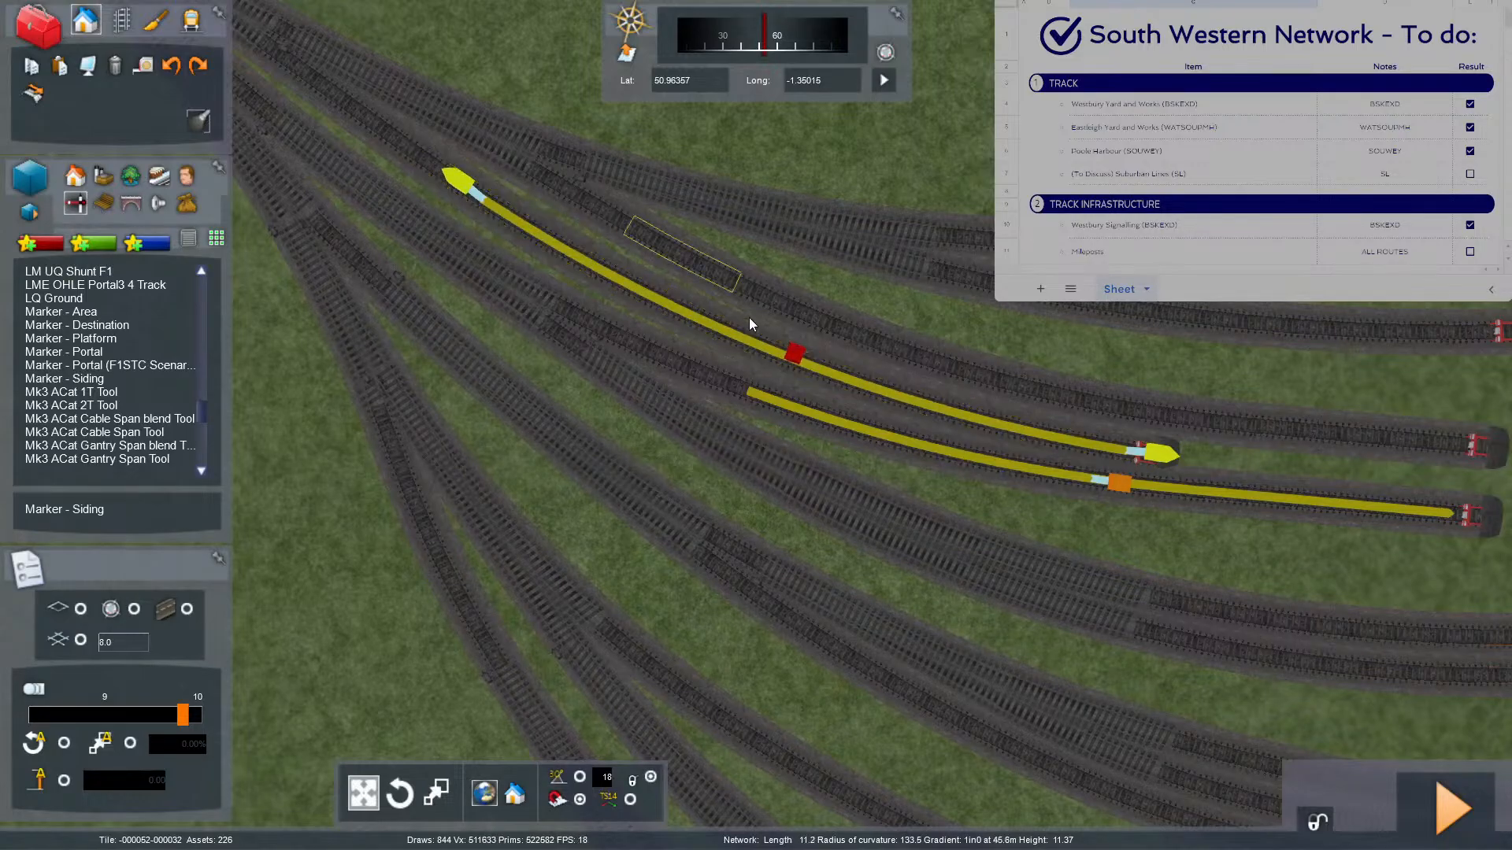
Name the shorter stub track's marker Eastleigh Works GBRF Loco 5 in both name fields.
left_click(792, 352)
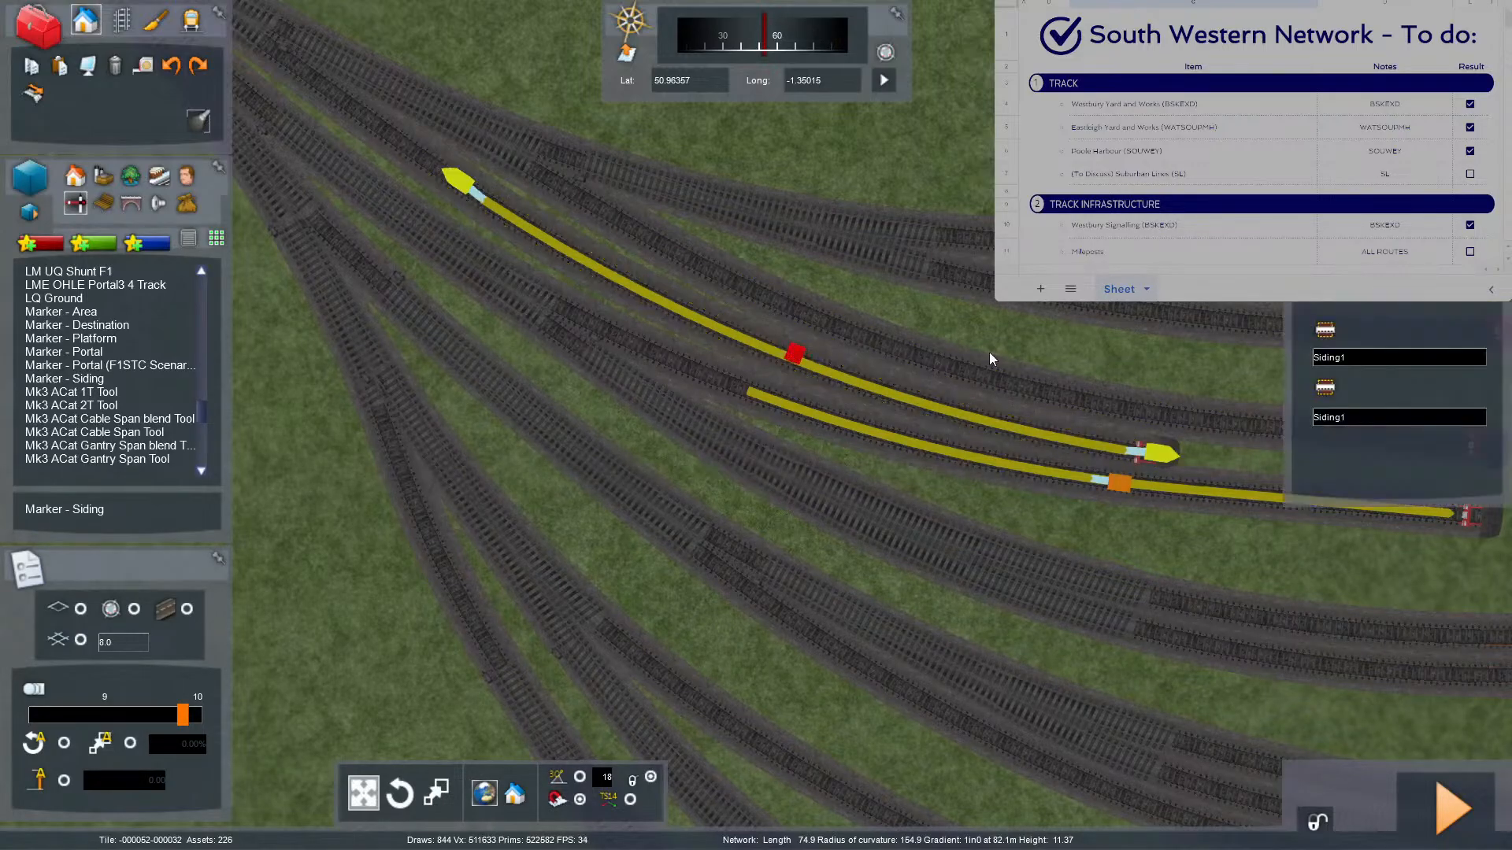
double_click(1349, 360)
key("ctrl+v")
key("BackSpace")
type("5")
key("ctrl+a")
key("ctrl+c")
double_click(1366, 421)
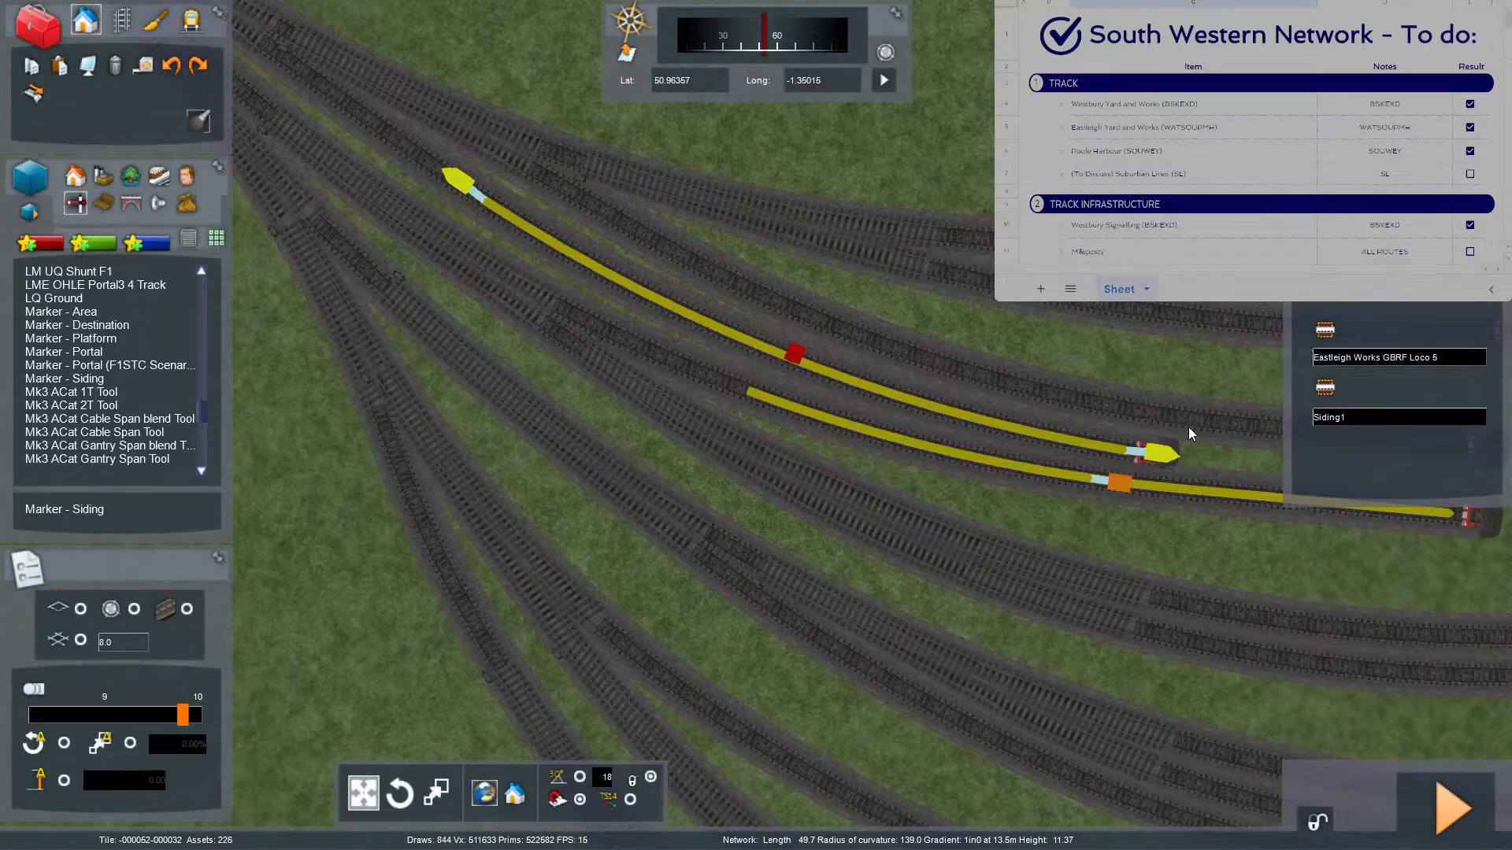
key("ctrl+v")
left_click(1024, 414)
Place a siding marker on the stub track beyond Loco 5 and stretch it from the turnout to the buffer stop.
key("Right")
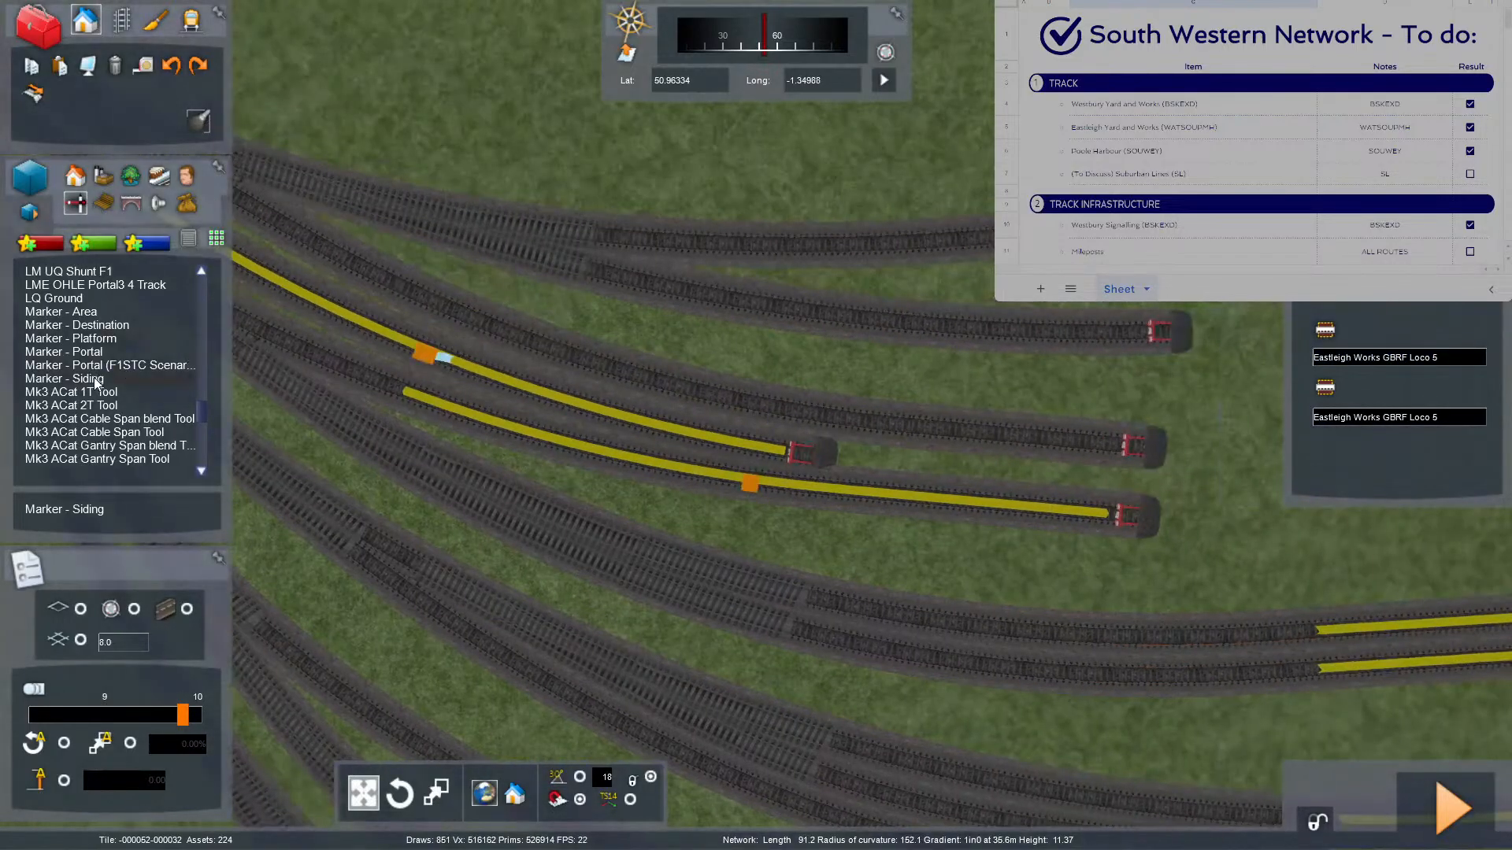
left_click(104, 379)
left_click(530, 329)
left_click_drag(523, 336, 1133, 455)
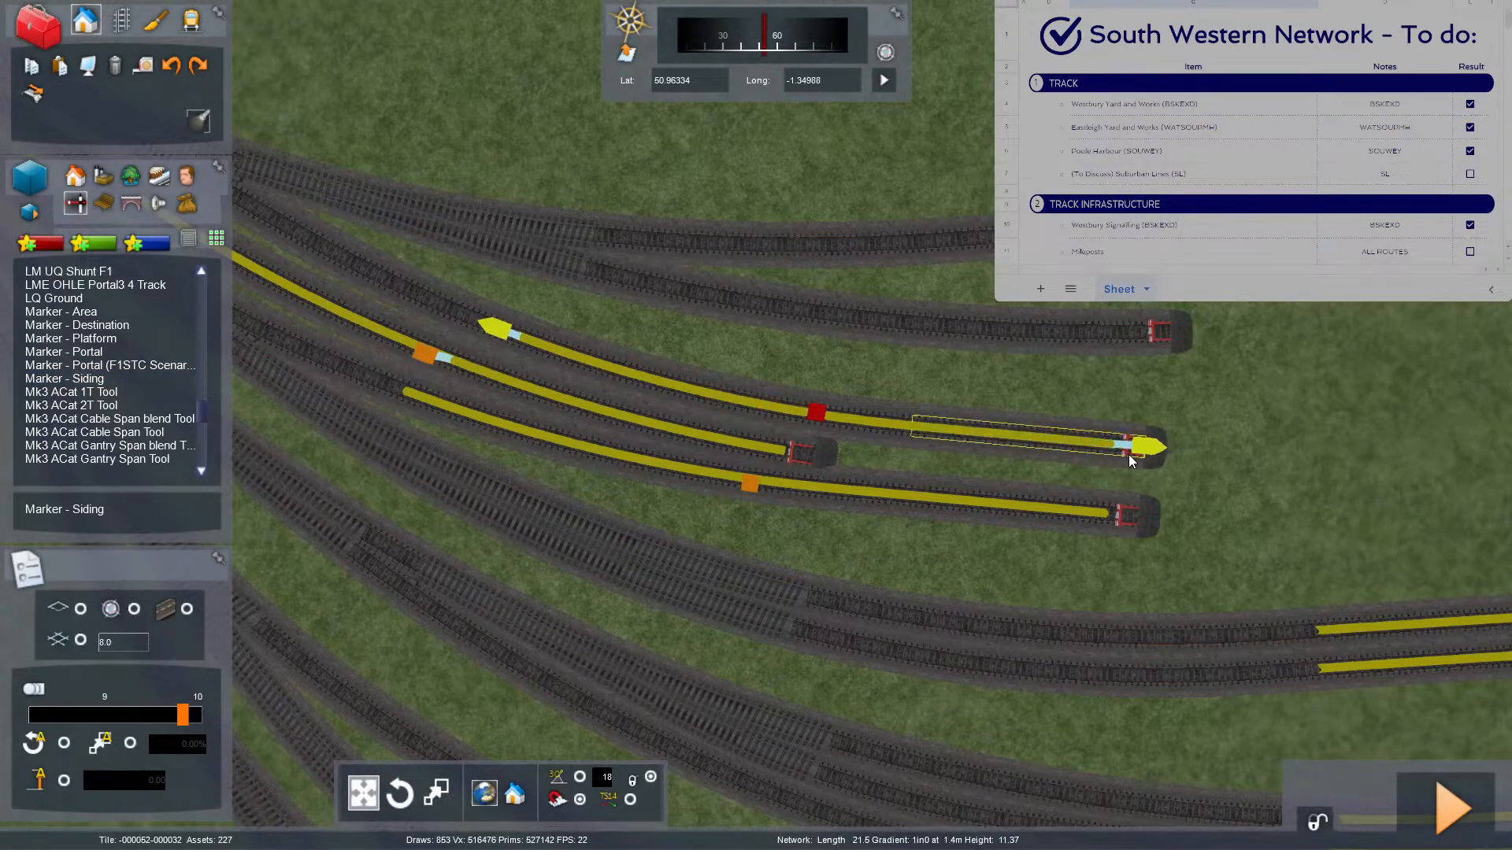
left_click_drag(496, 331, 406, 290)
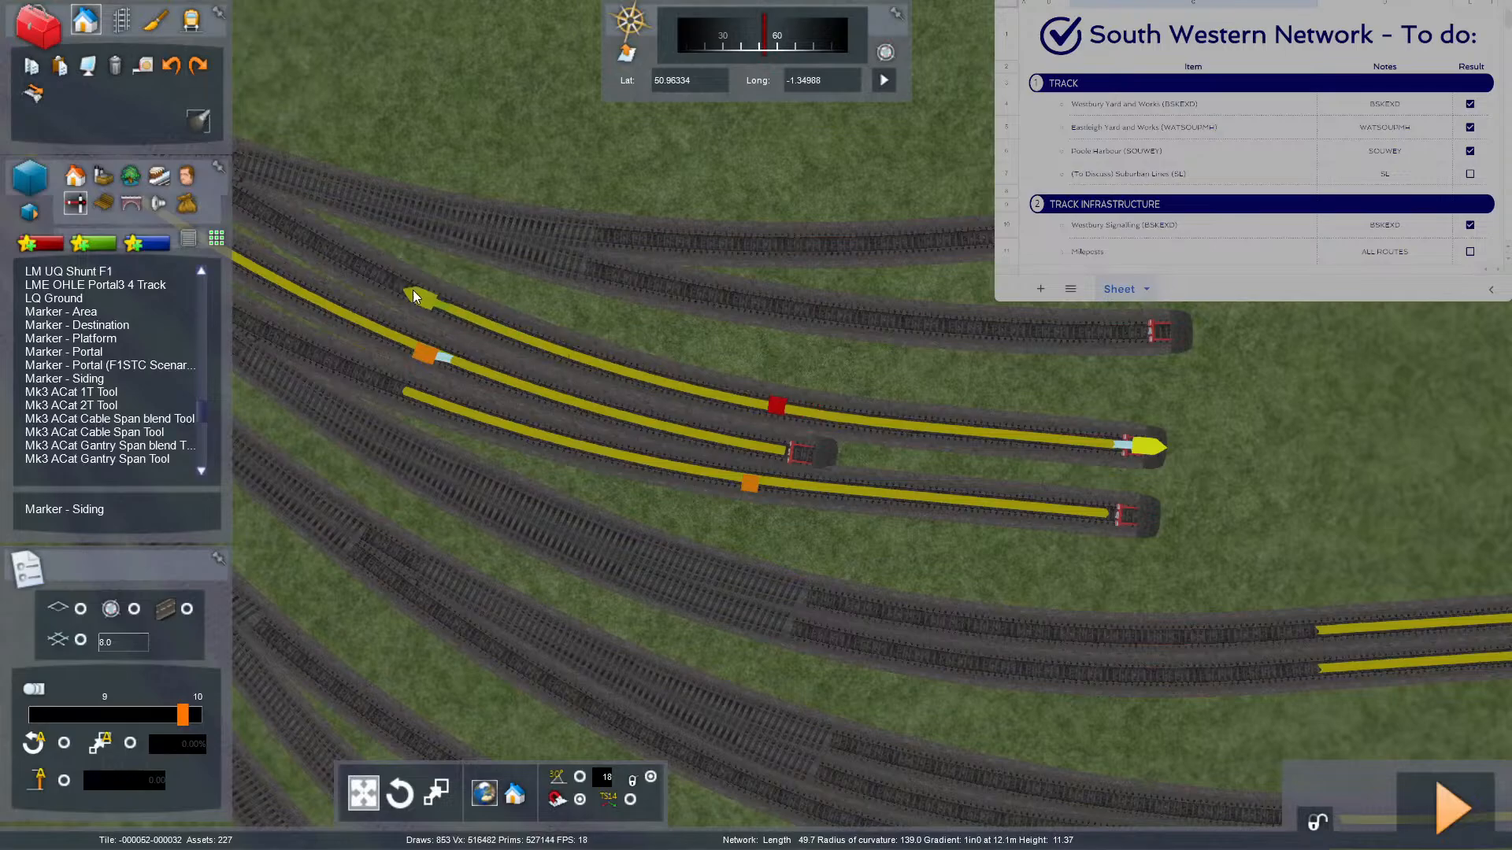
Name the marker on the track beyond Loco 5 Eastleigh Works GBRF Loco 6 in both name fields.
double_click(765, 404)
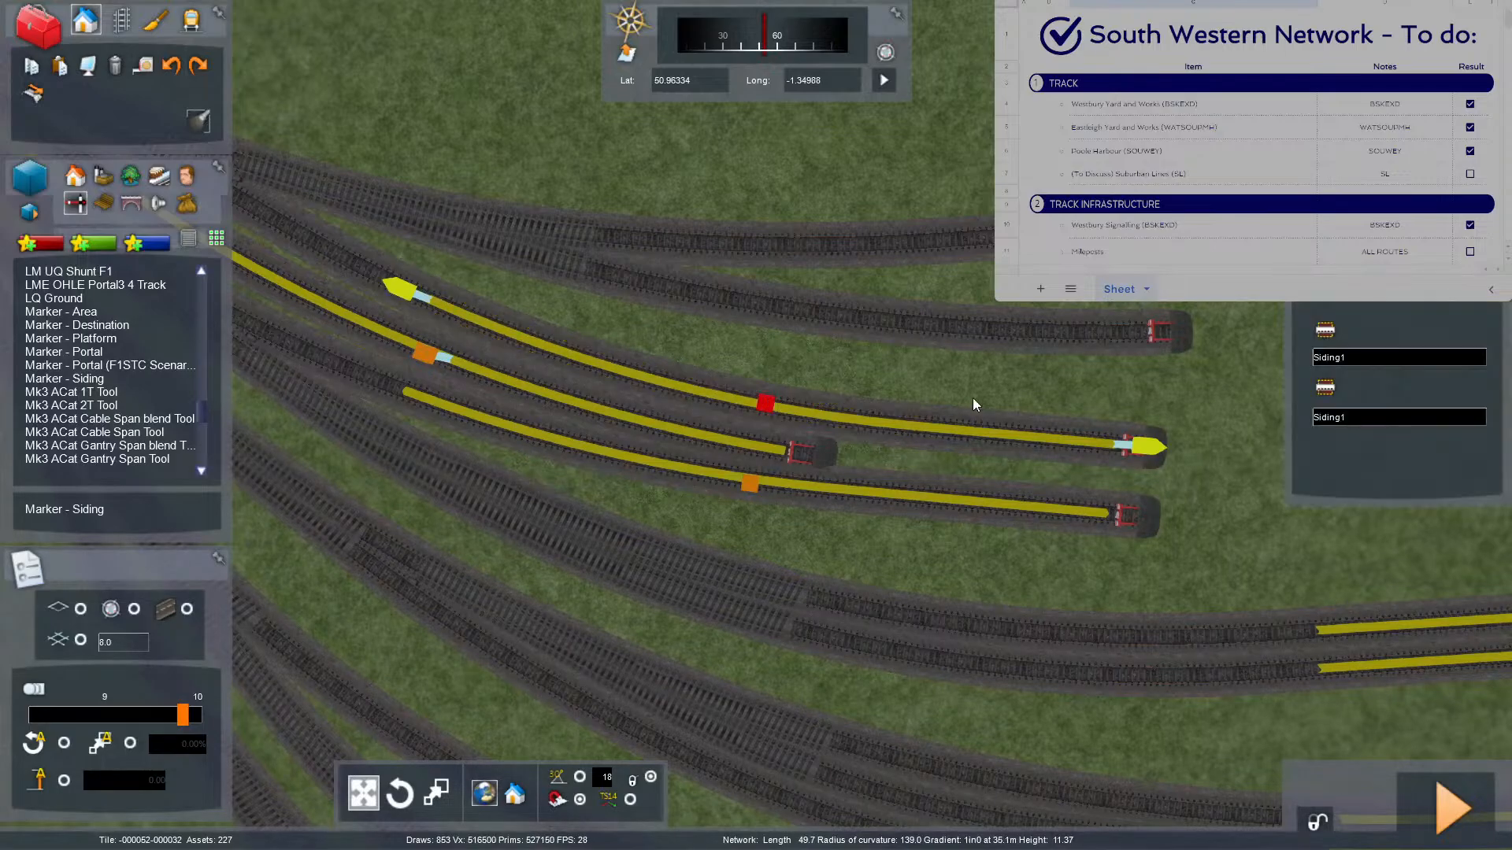
left_click(1364, 363)
key("ctrl+v")
type("6")
key("ctrl+a")
key("ctrl+c")
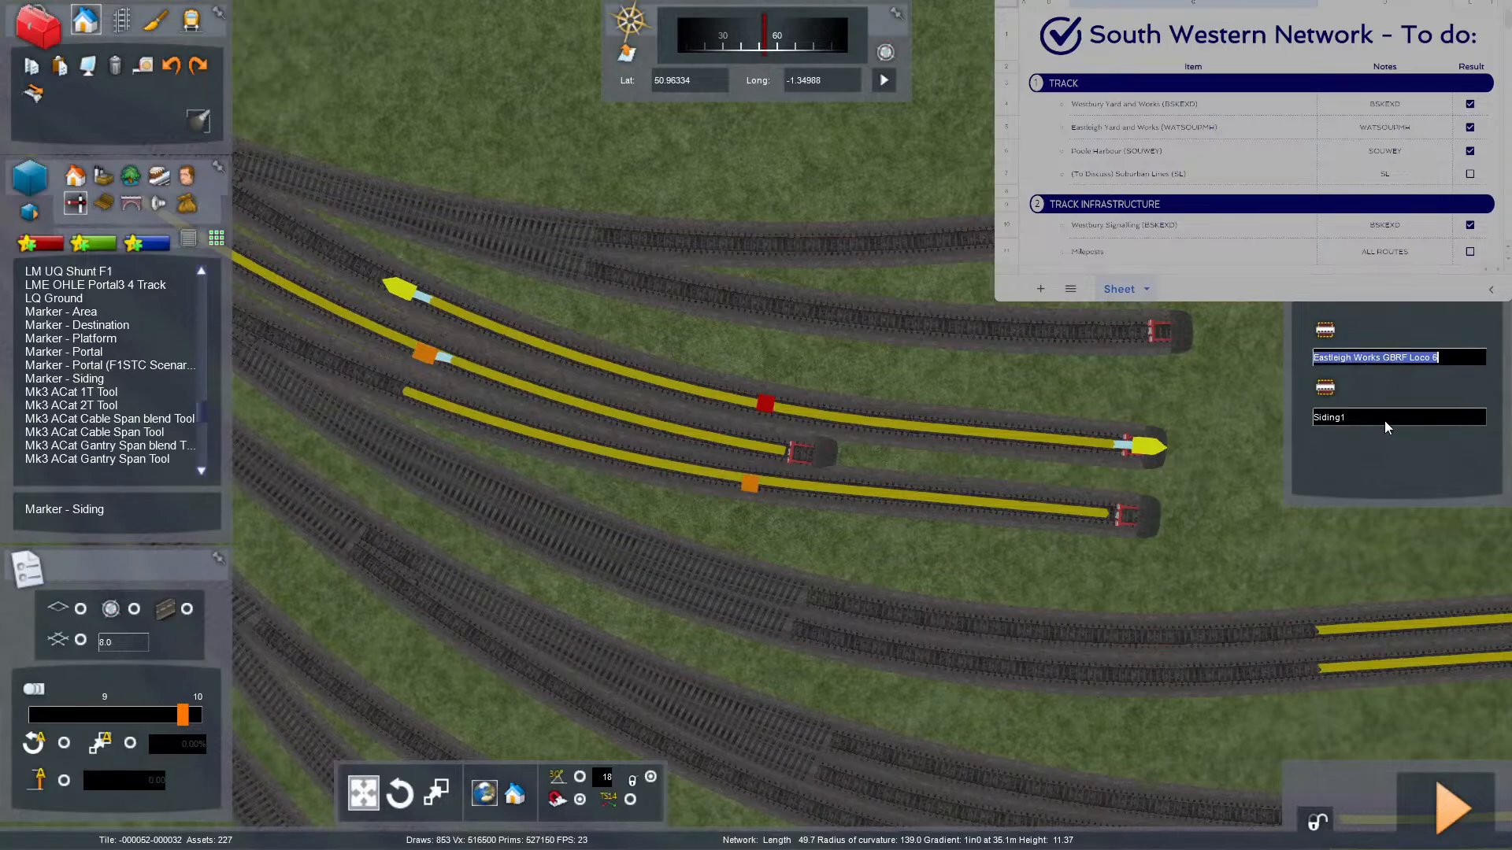
left_click(1385, 420)
key("ctrl+a")
key("ctrl+v")
left_click(979, 369)
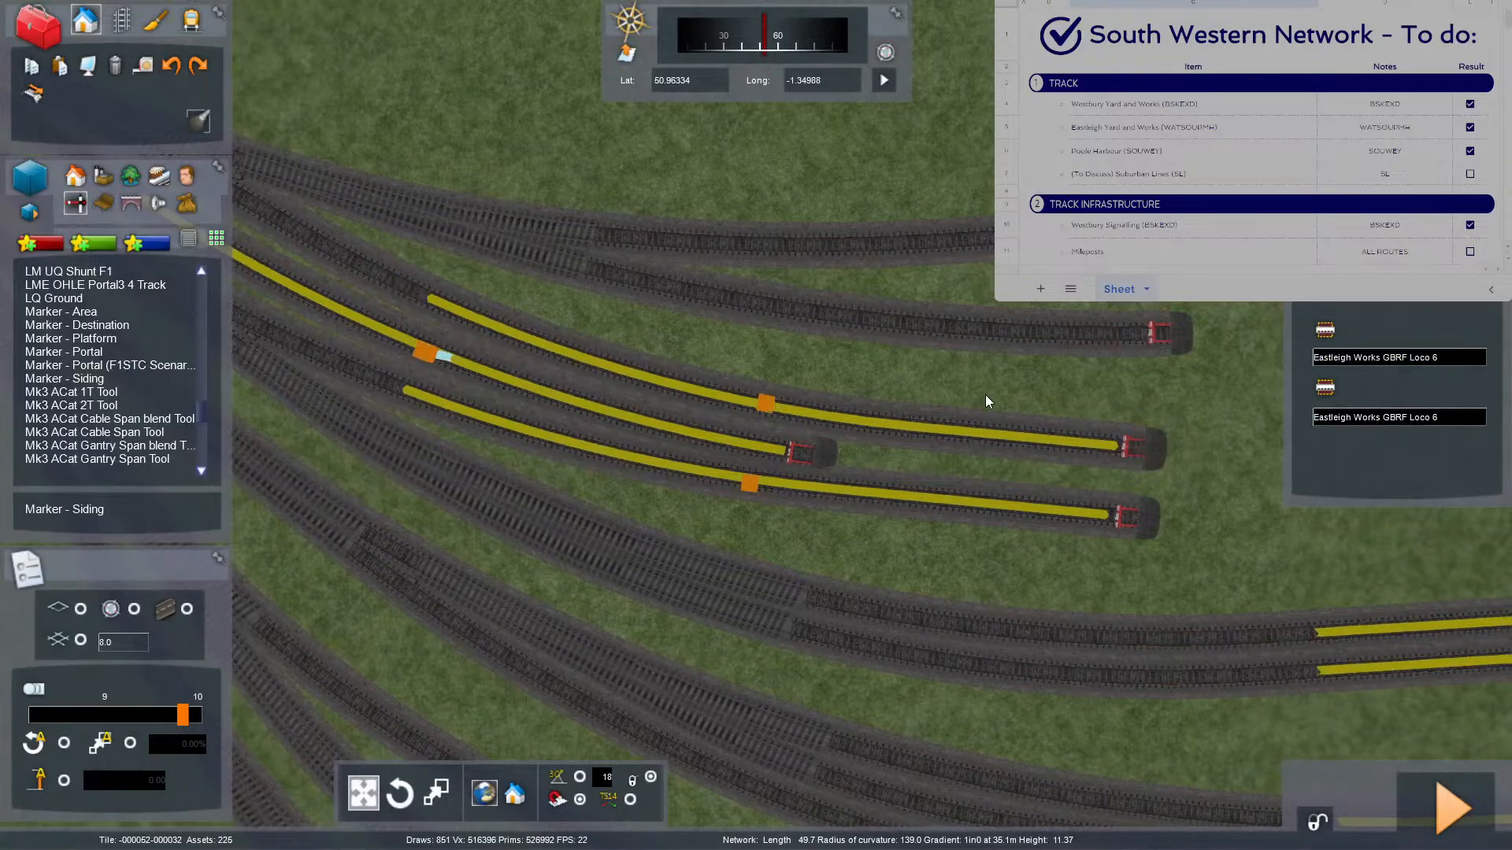
Place a siding marker on the unmarked stub track beyond Loco 6 and stretch it from the turnout to the buffer stop.
key("F8")
key("F8")
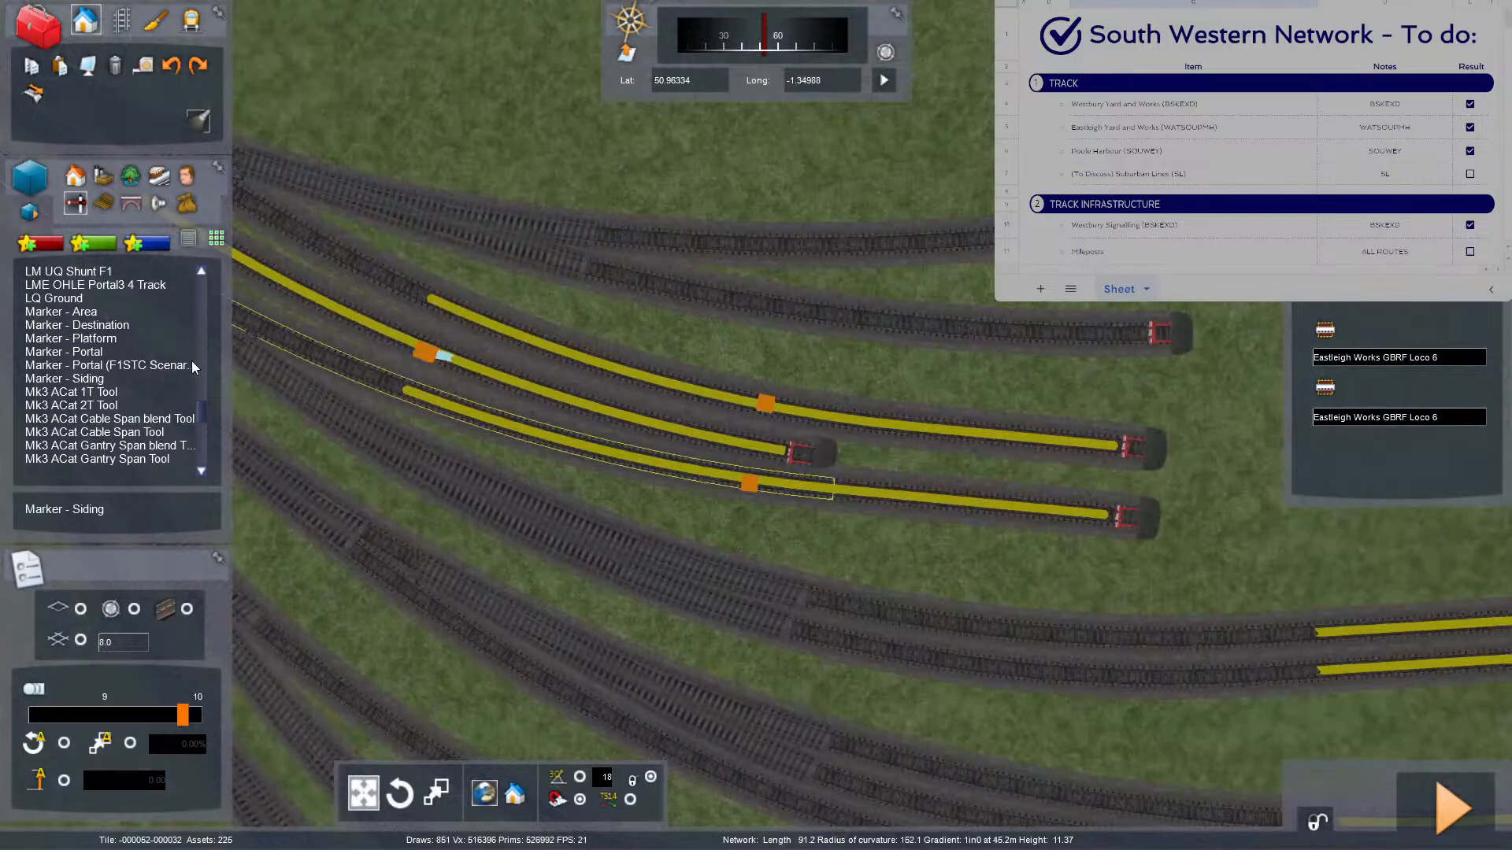
left_click(65, 378)
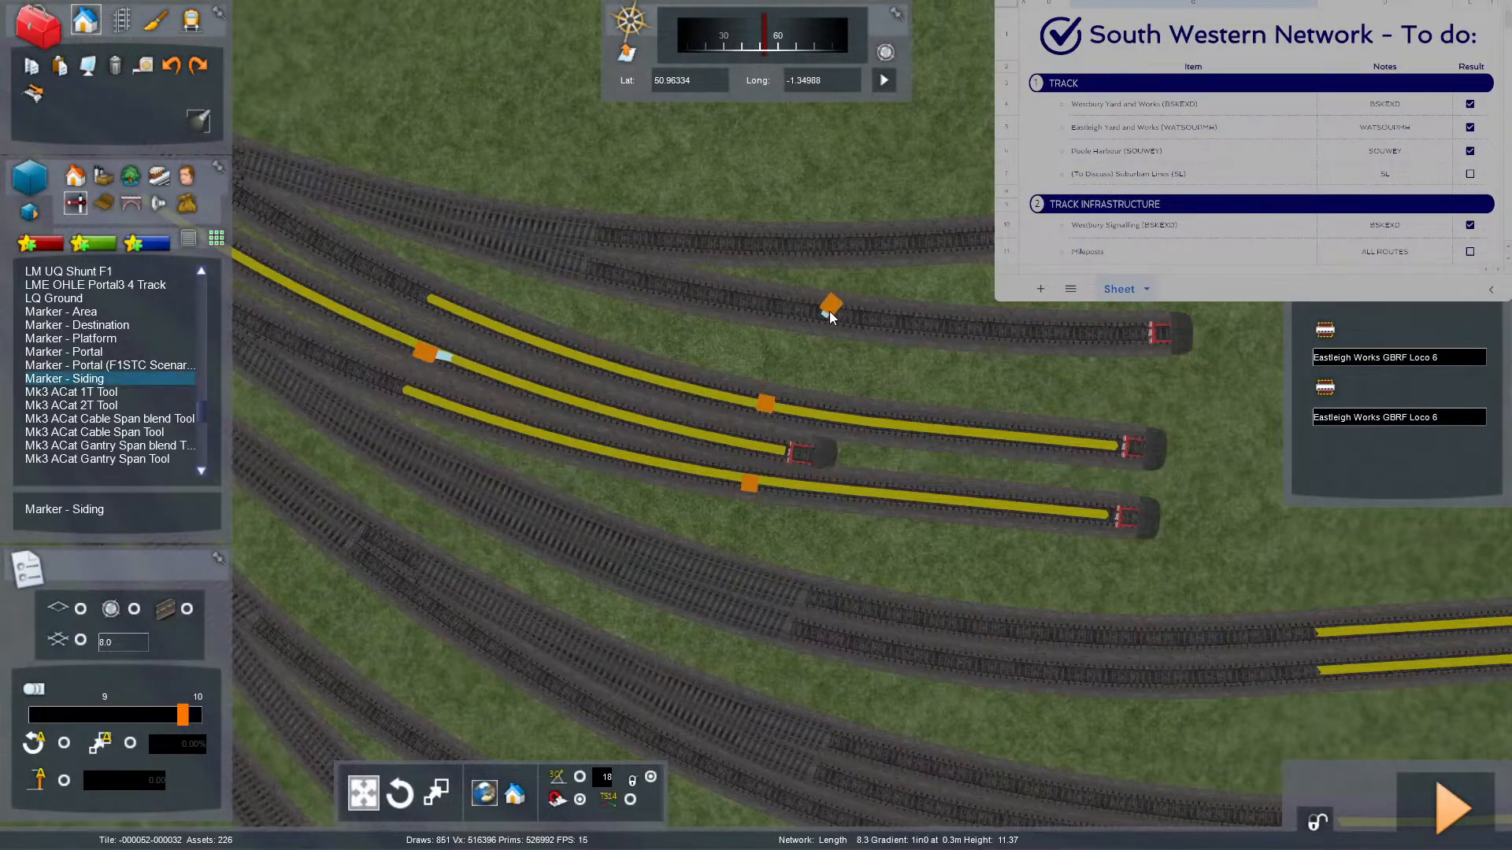
left_click(830, 310)
left_click_drag(851, 311, 1152, 322)
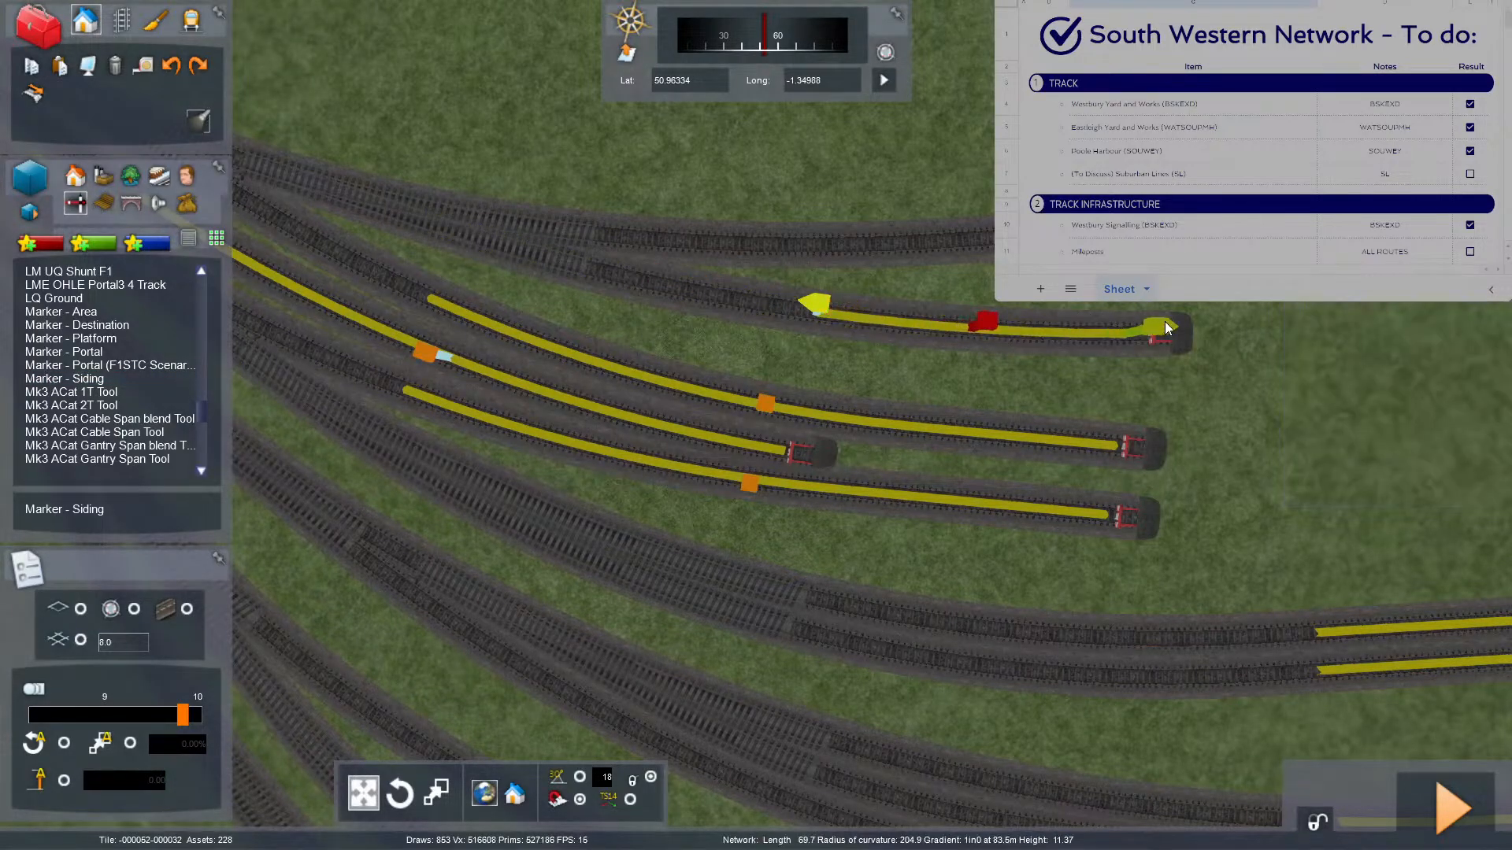
left_click(1171, 326)
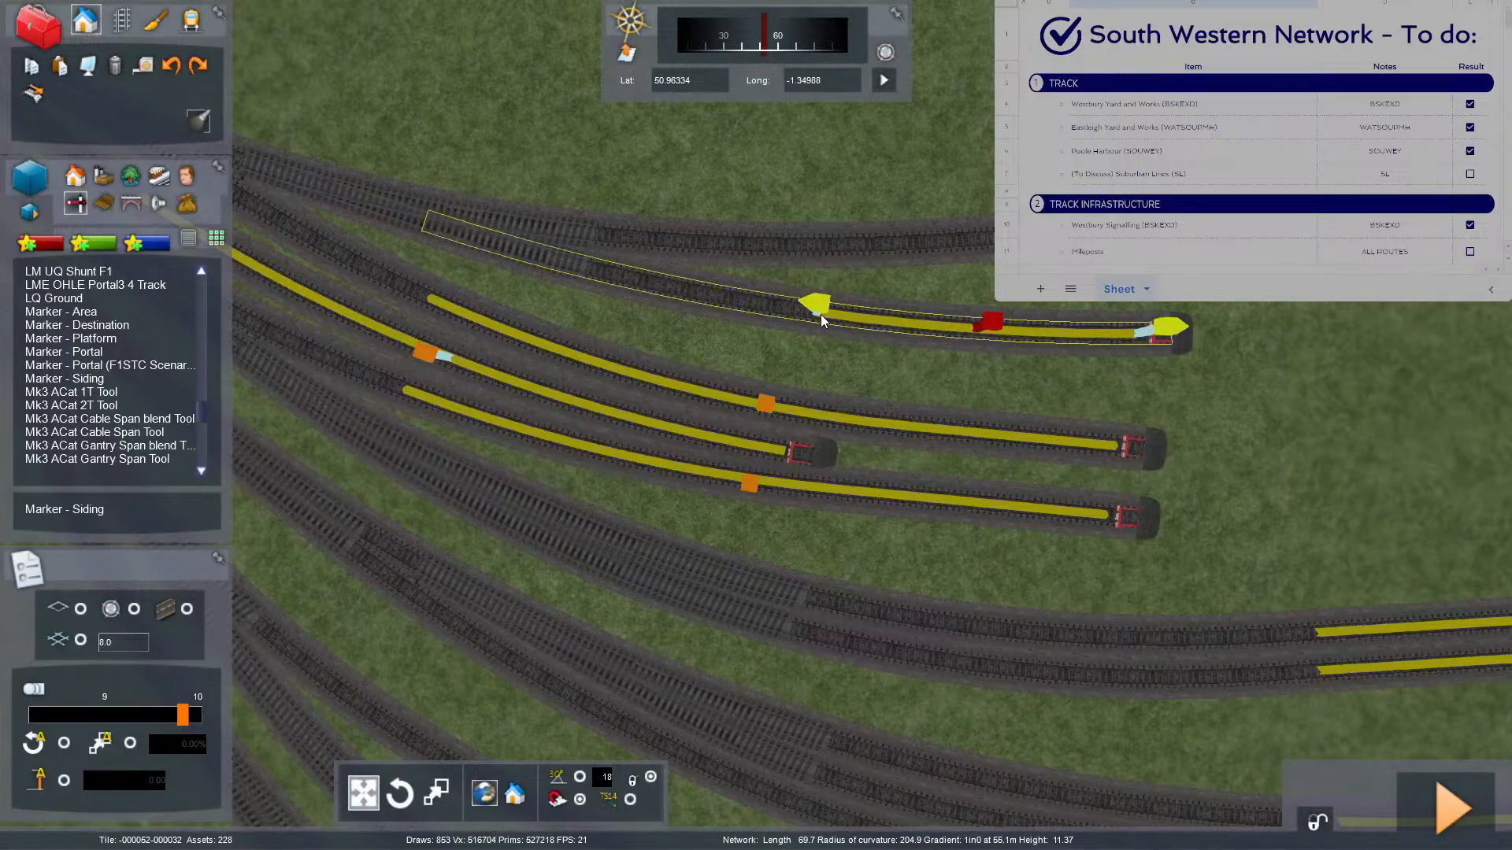
left_click_drag(820, 314, 642, 280)
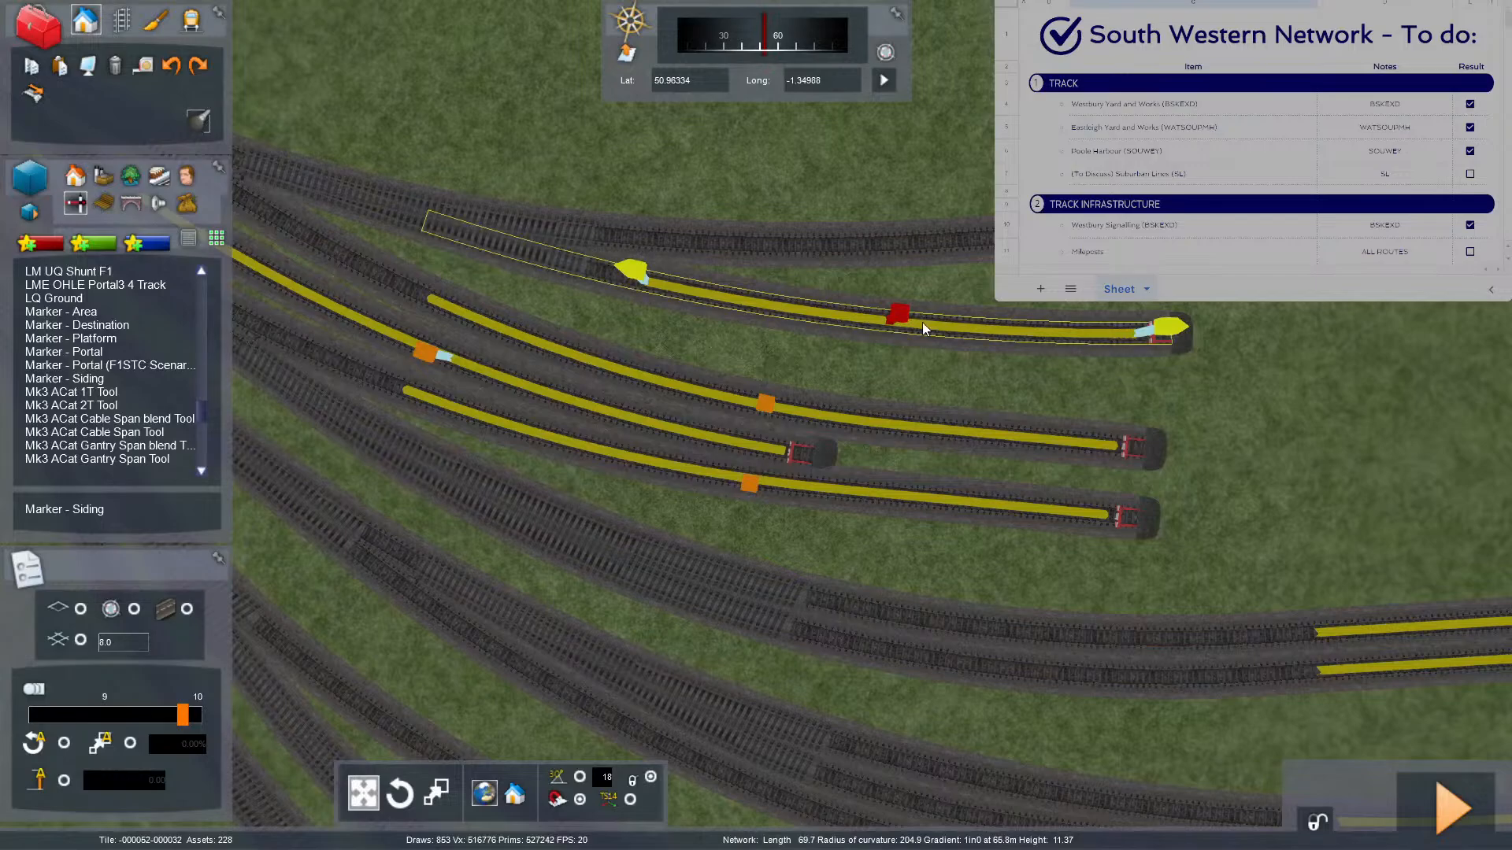
Name the marker on the stub track beyond Loco 6 Eastleigh Works GBRF Loco 7 in both name fields.
left_click(898, 317)
left_click(1361, 355)
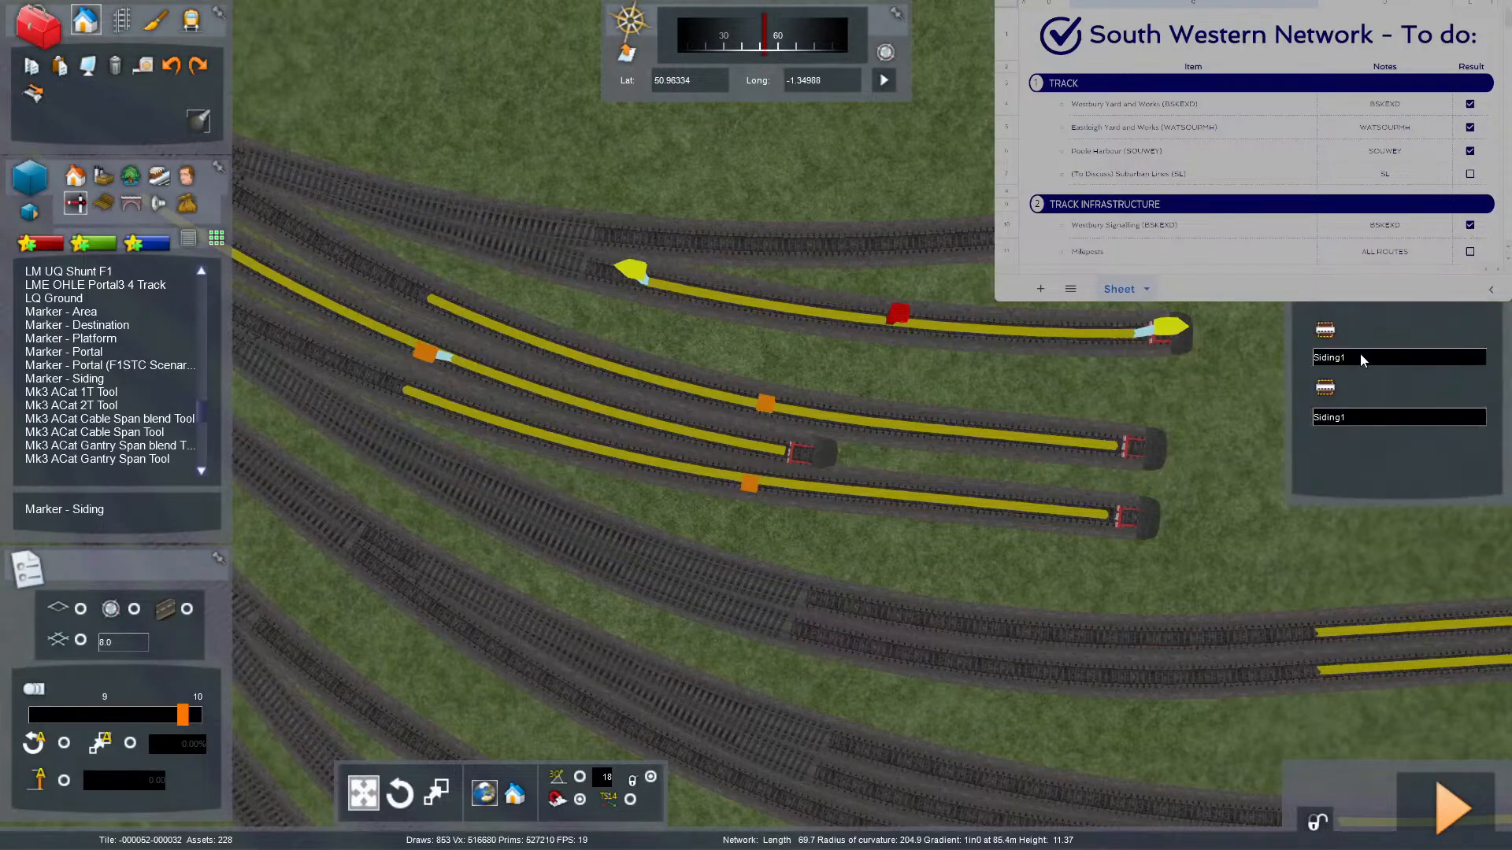
key("ctrl+v")
double_click(1362, 358)
key("ctrl+c")
double_click(1360, 418)
key("ctrl+v")
left_click(1178, 469)
Place a siding marker on the unmarked three-track group's siding nearest the GBRF tracks and stretch one end to the buffer stop.
right_click_drag(1121, 453, 977, 413)
key("Up")
key("Down")
key("Up")
key("Down")
right_click_drag(602, 370, 743, 358)
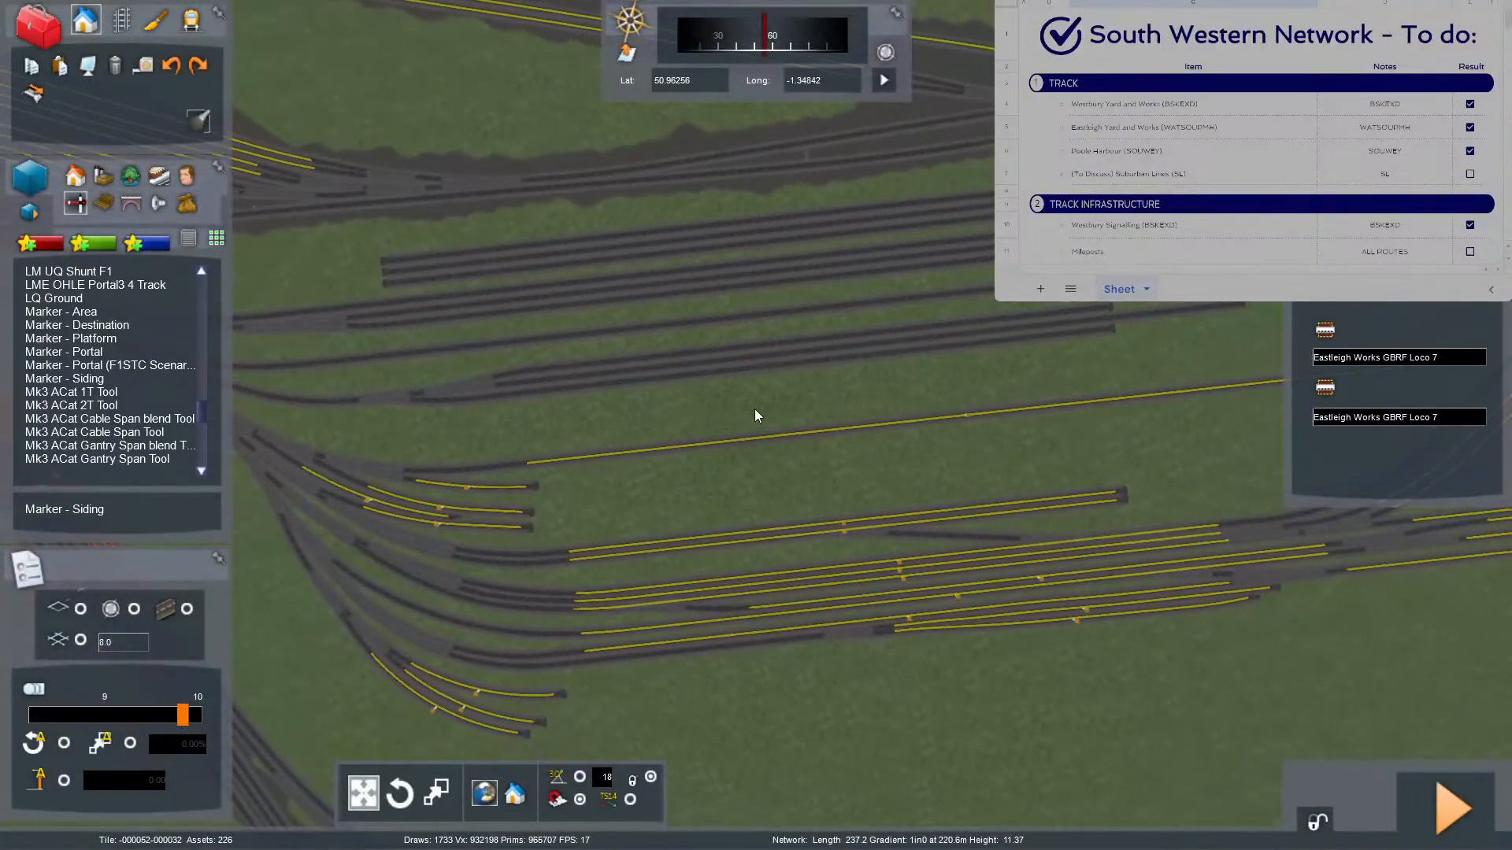
scroll(770, 400, "up", 4)
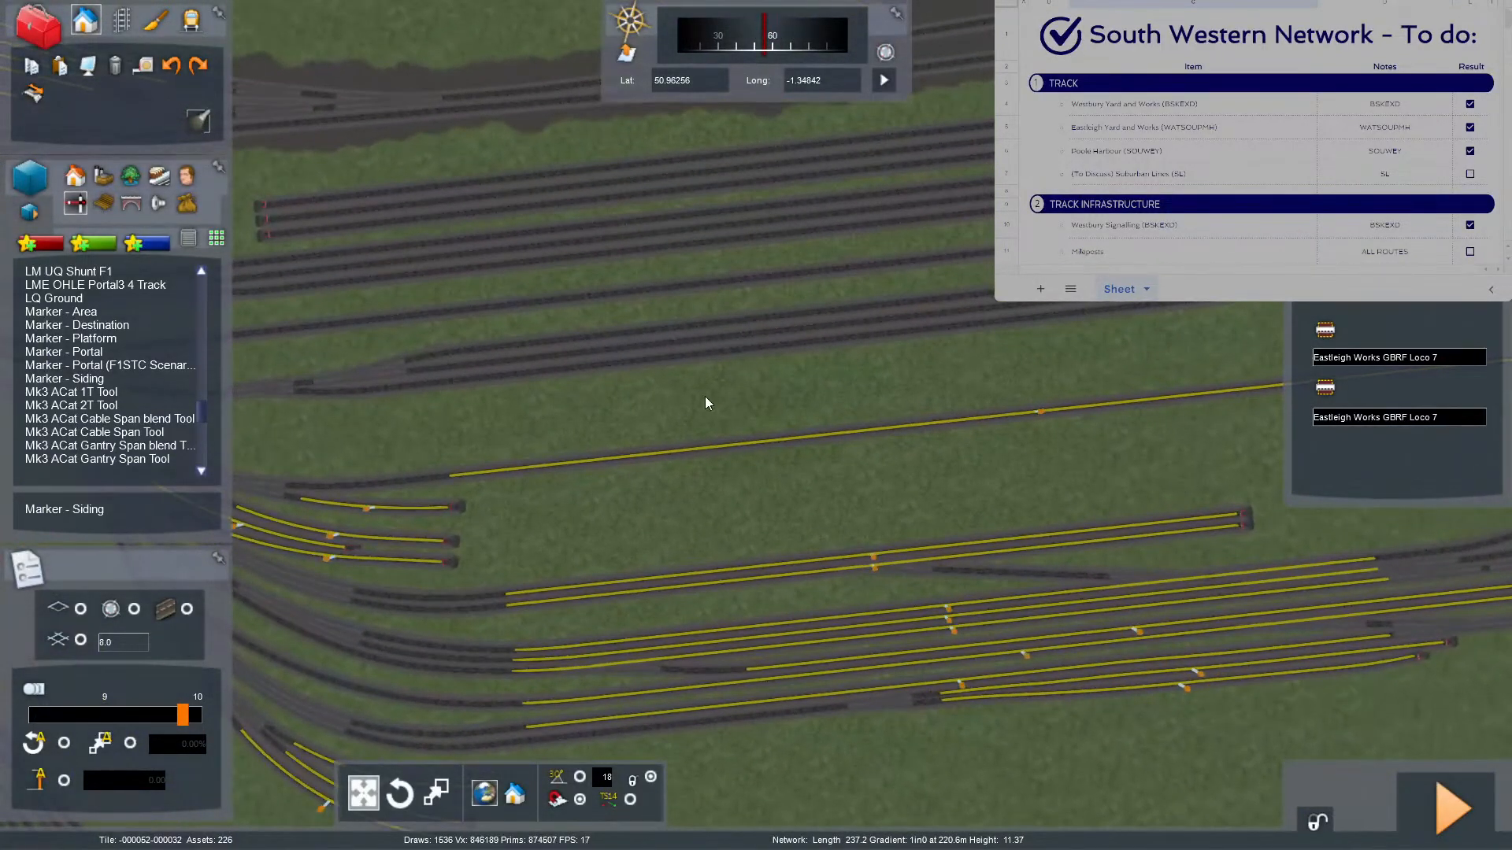
left_click(128, 378)
left_click(649, 358)
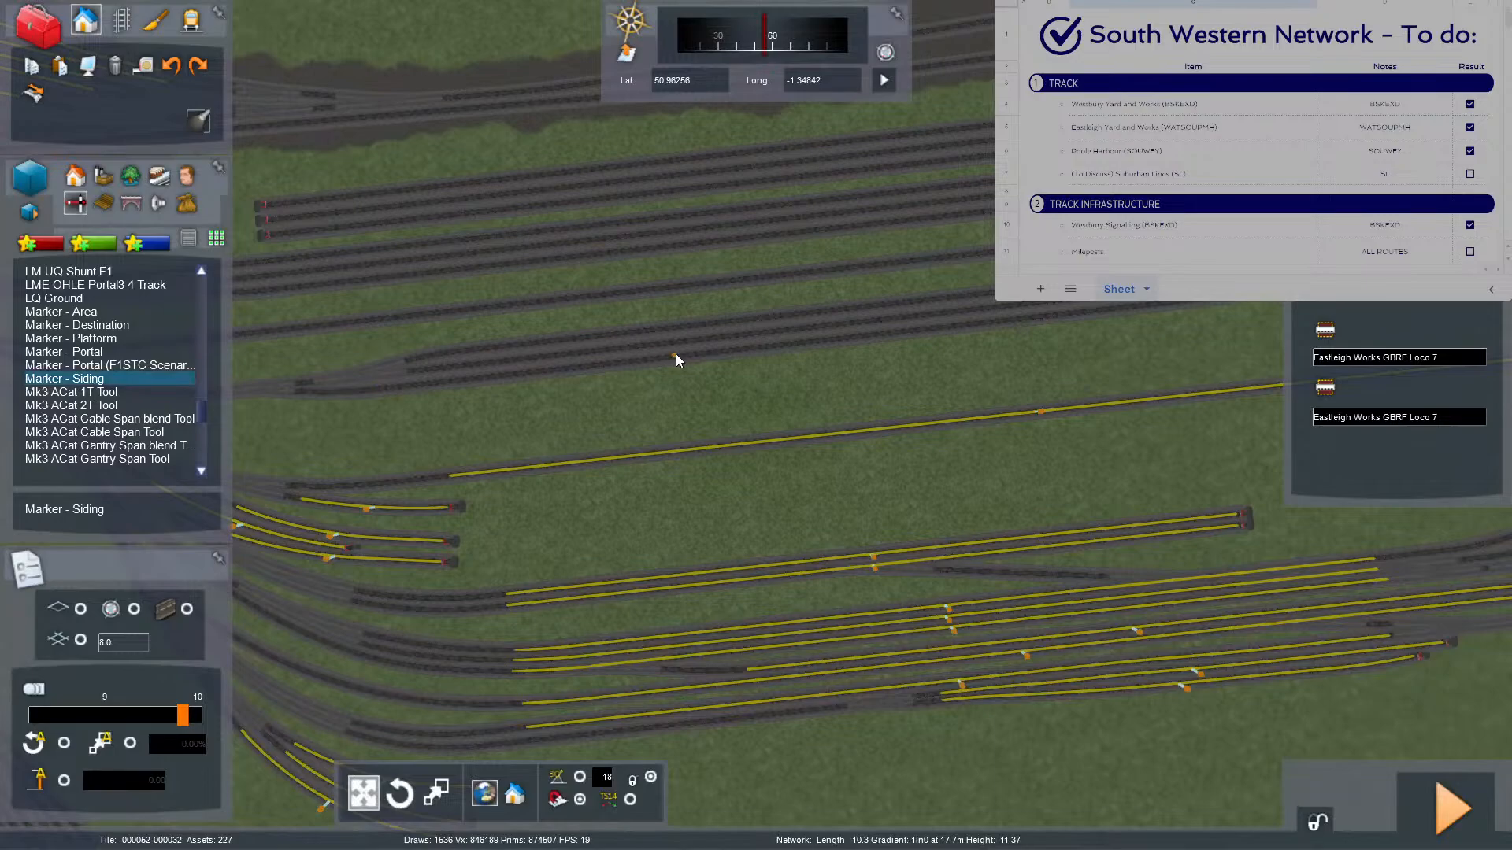
scroll(679, 353, "up", 5)
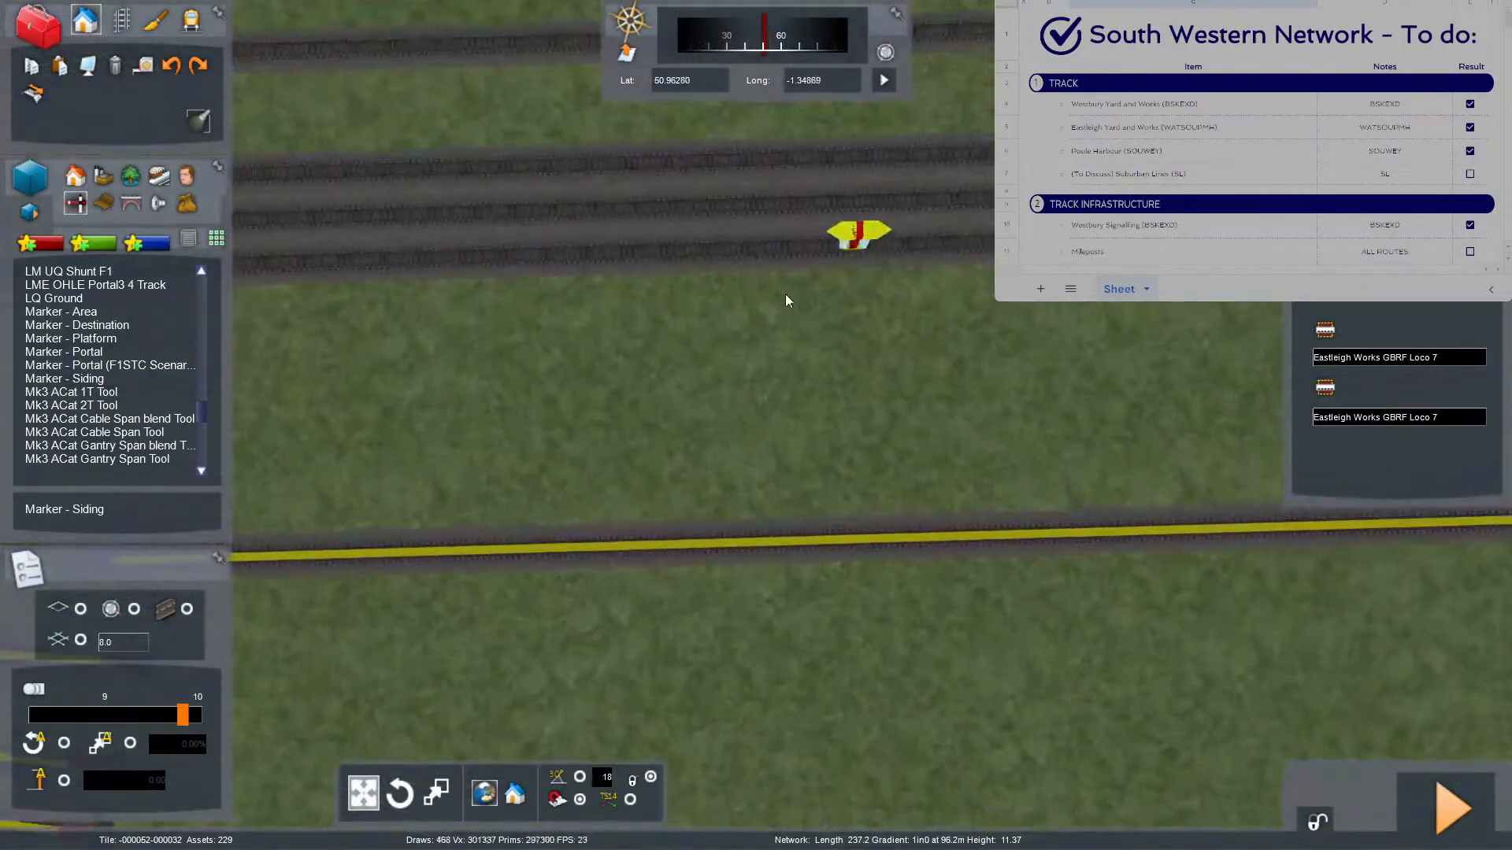
key("Right")
key("Right")
mouse_move(699, 234)
left_mouse_down()
mouse_move(1178, 199)
mouse_move(1173, 278)
mouse_move(765, 404)
left_mouse_up()
key("Right")
key("Right")
scroll(764, 403, "up", 3)
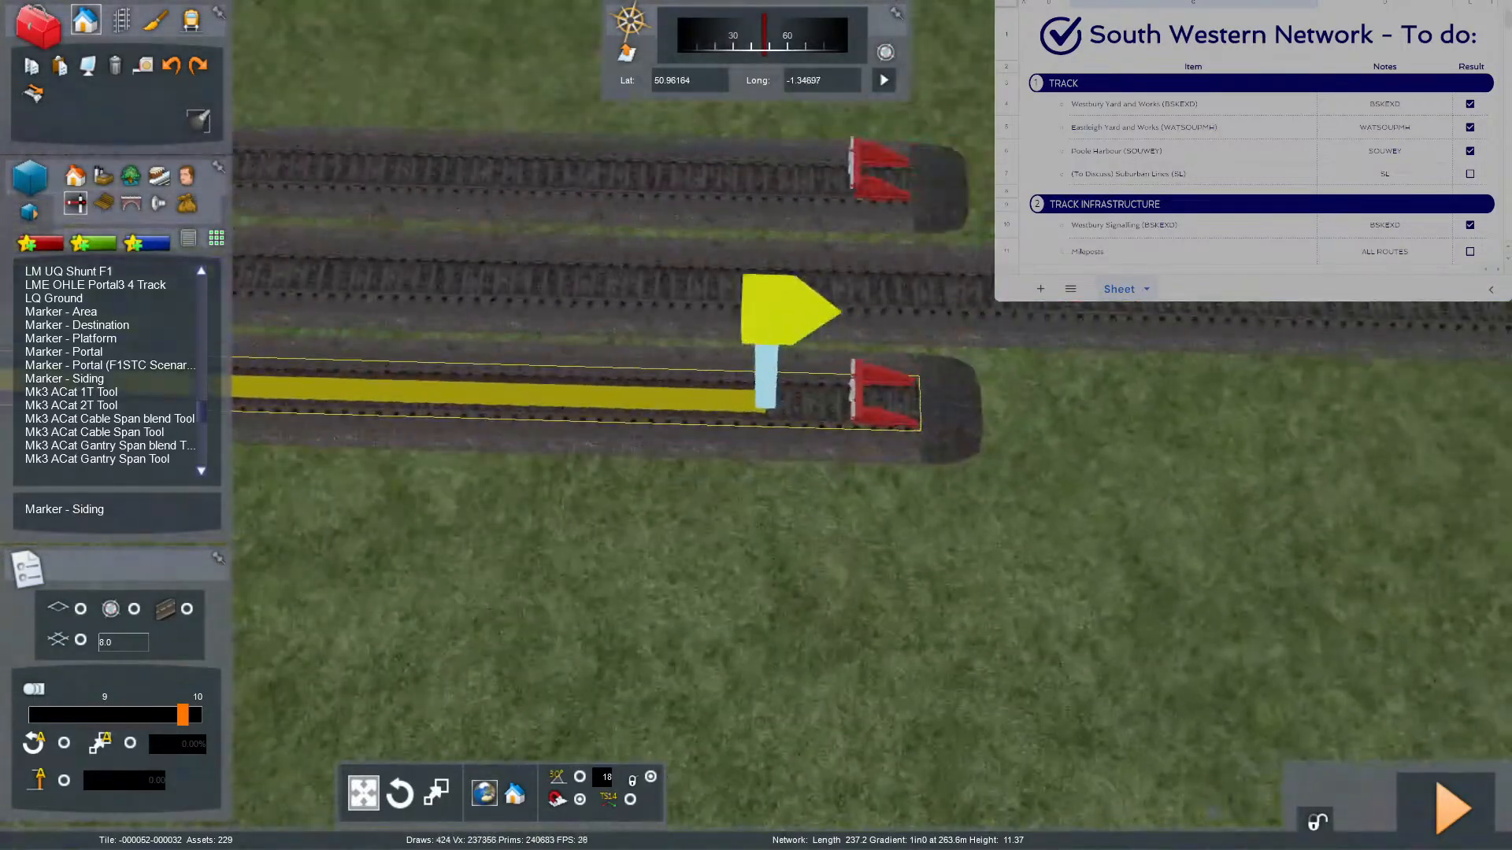
left_click_drag(818, 322, 886, 323)
Stretch the other end of the new marker back along the siding to just short of the turnout.
mouse_move(882, 323)
right_mouse_down()
mouse_move(756, 307)
mouse_move(635, 138)
mouse_move(693, 316)
mouse_move(850, 355)
mouse_move(1054, 372)
right_mouse_up()
key("Up")
key("Down")
key("Left")
left_click_drag(1126, 406, 800, 382)
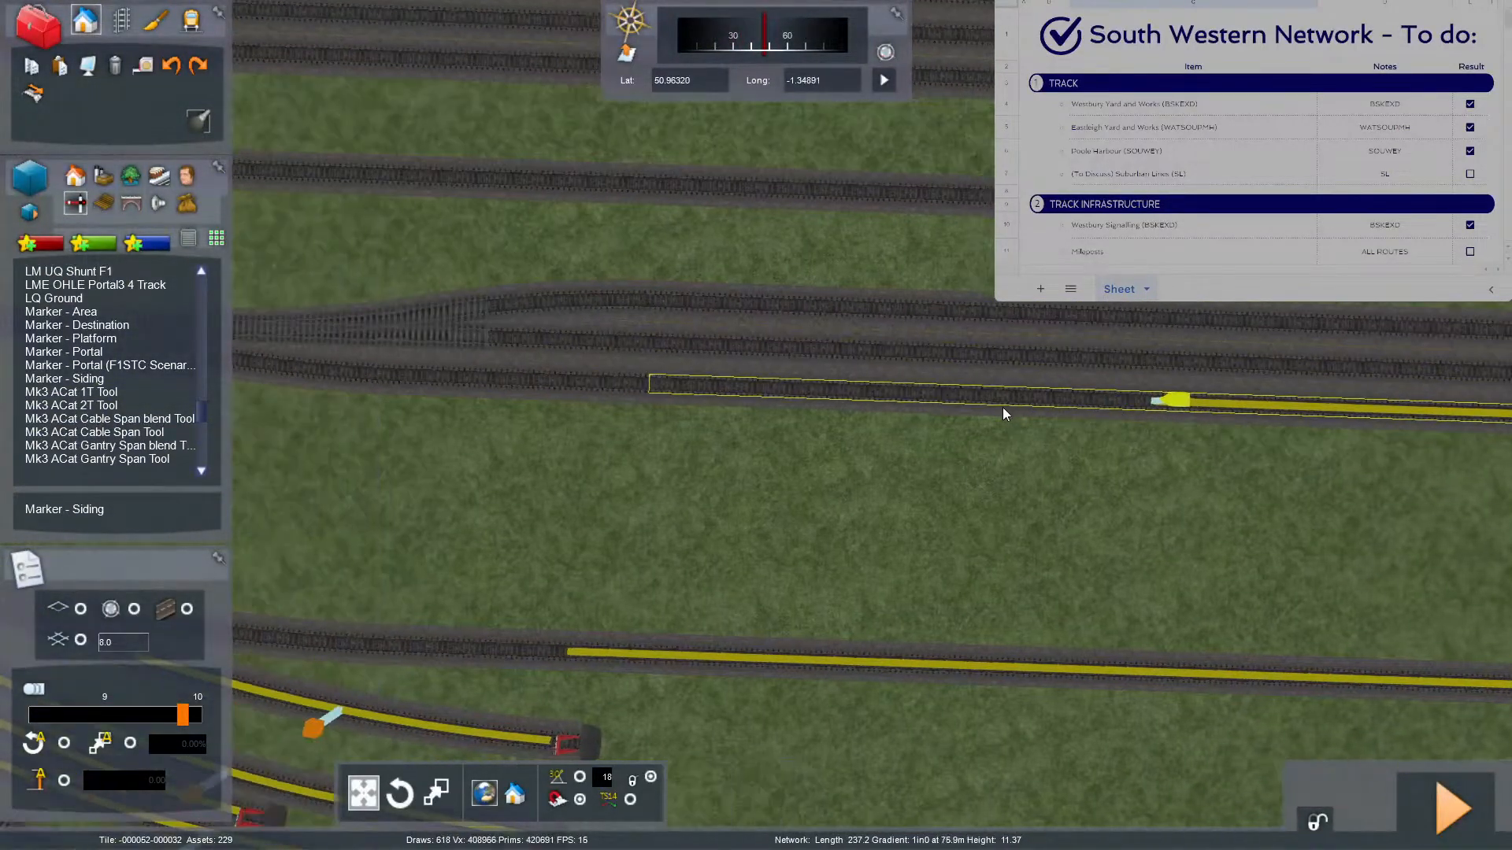
left_click(801, 383)
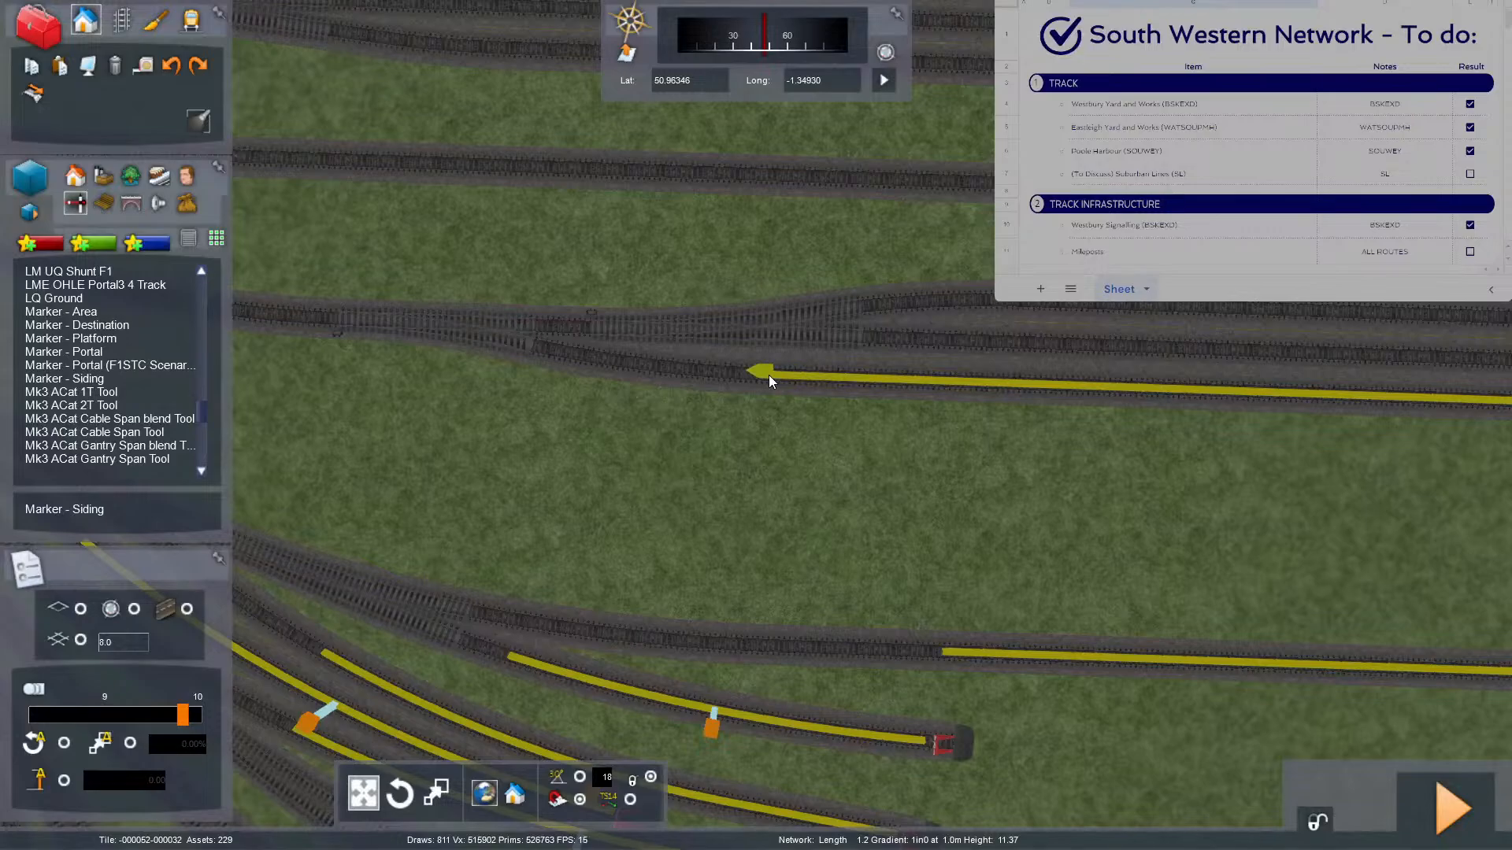
Name the marker on the three-track group's nearest siding Eastleigh Works Alstom 1 in both name fields.
key("Right")
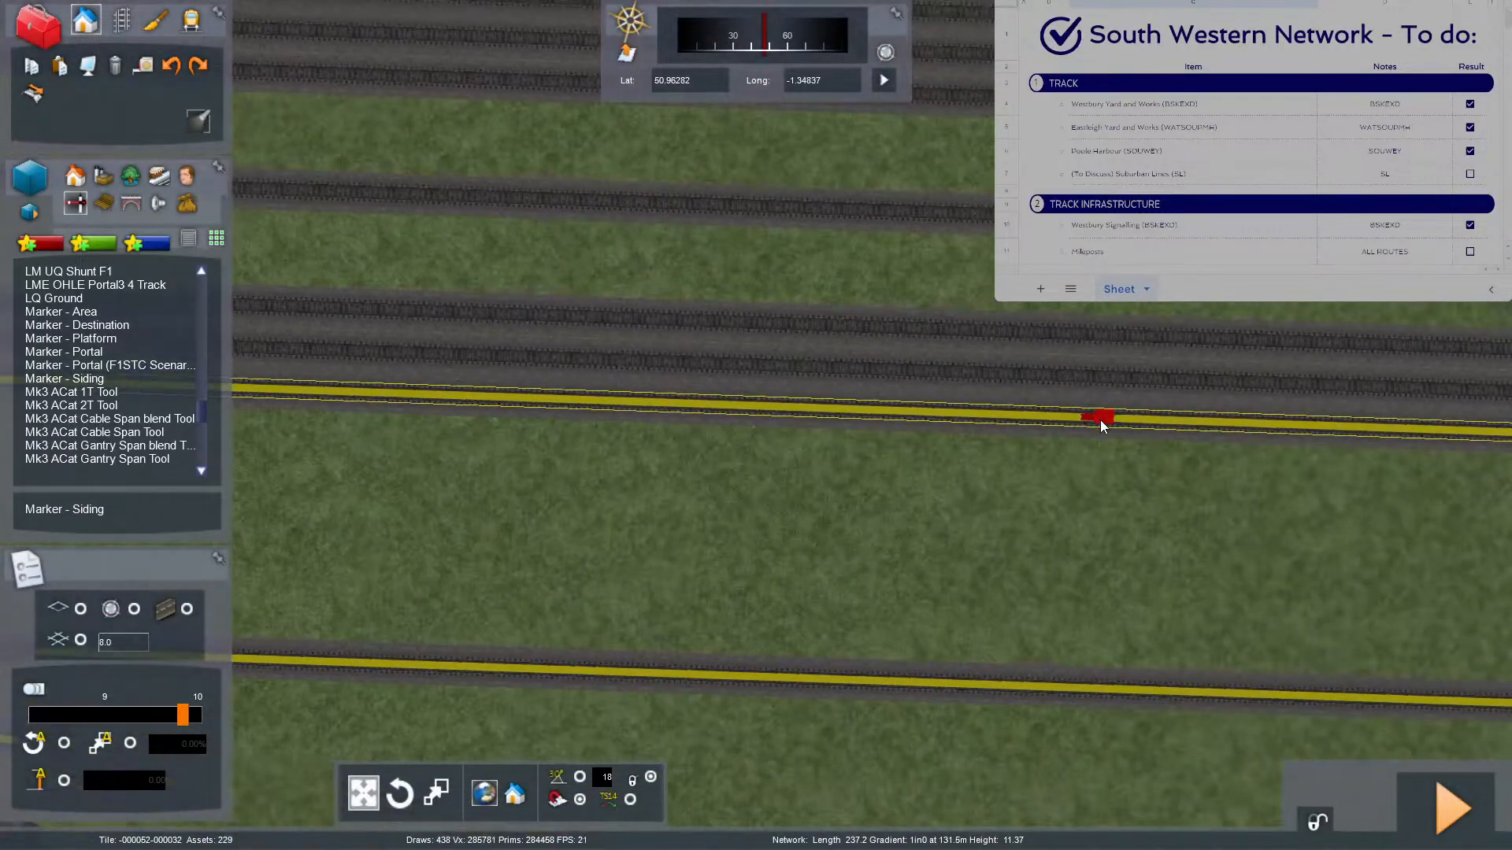
left_click(1100, 419)
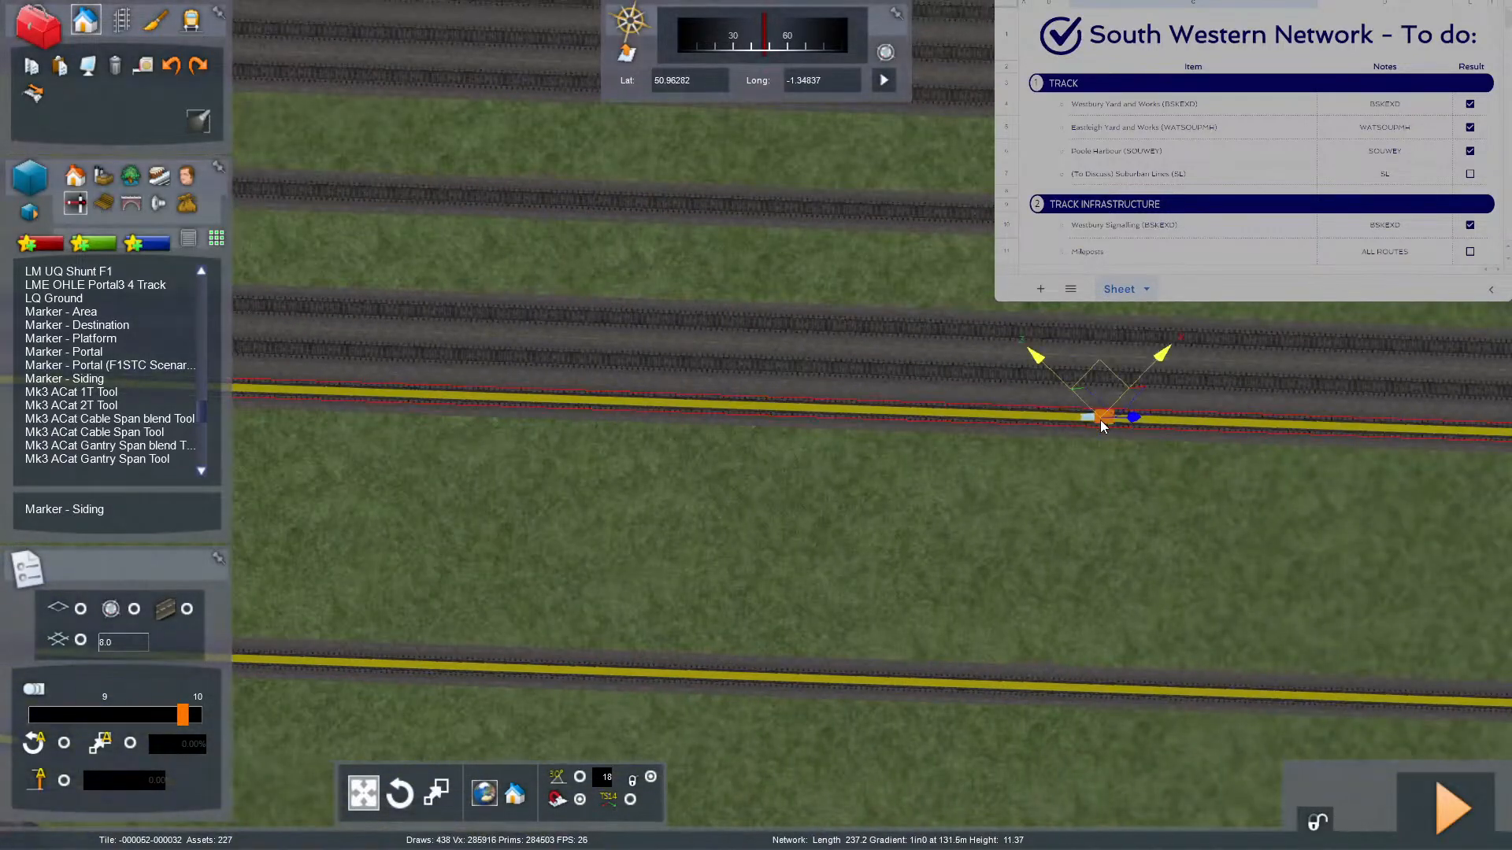
left_click(931, 385)
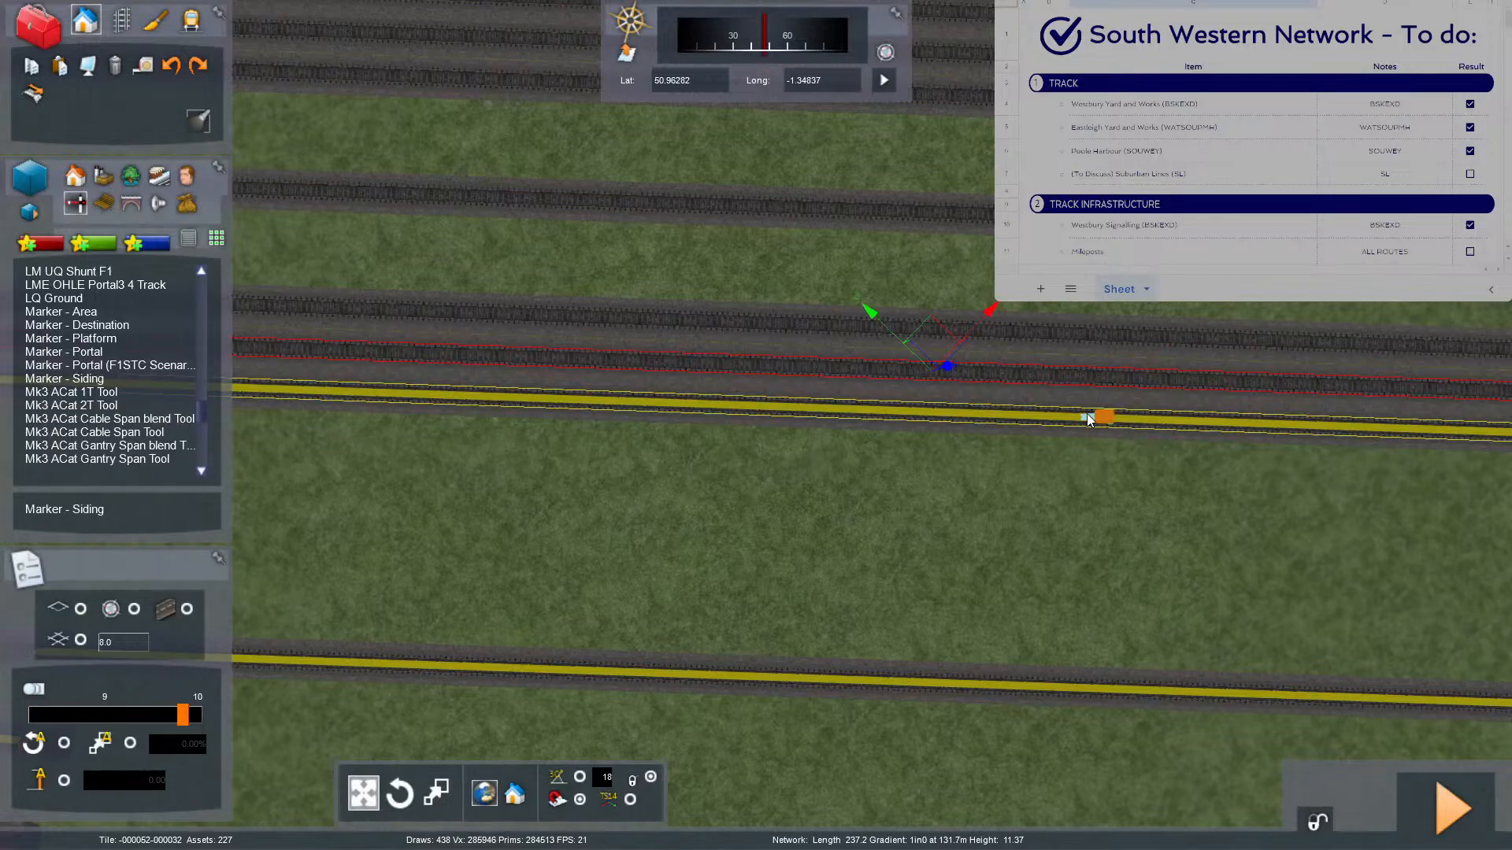
left_click(1088, 413)
left_click(1390, 353)
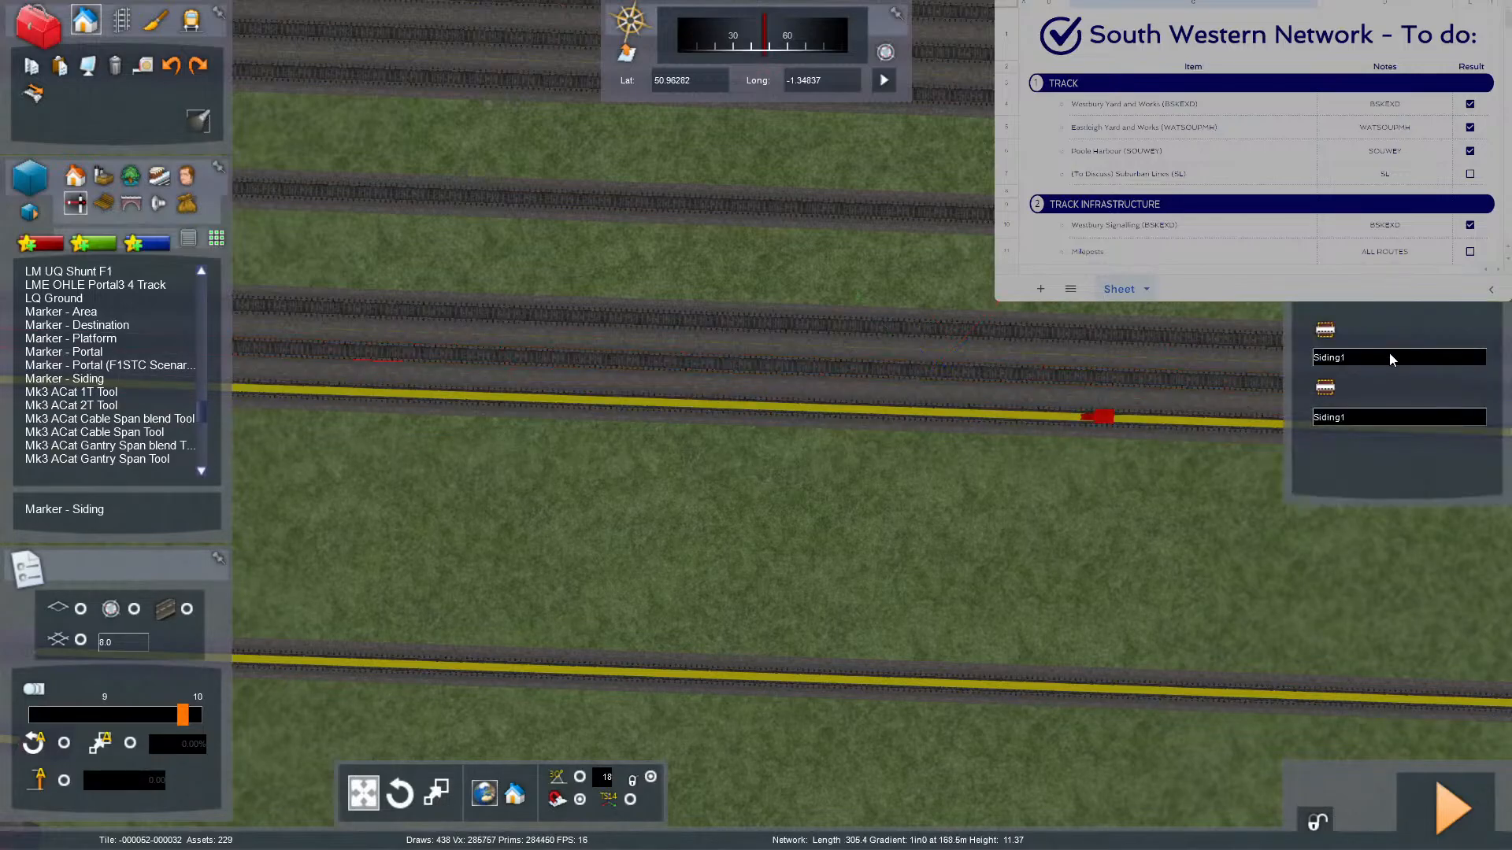
key("ctrl+v")
type("Alstom")
key("ctrl+a")
key("ctrl+c")
left_click(1401, 416)
key("ctrl+a")
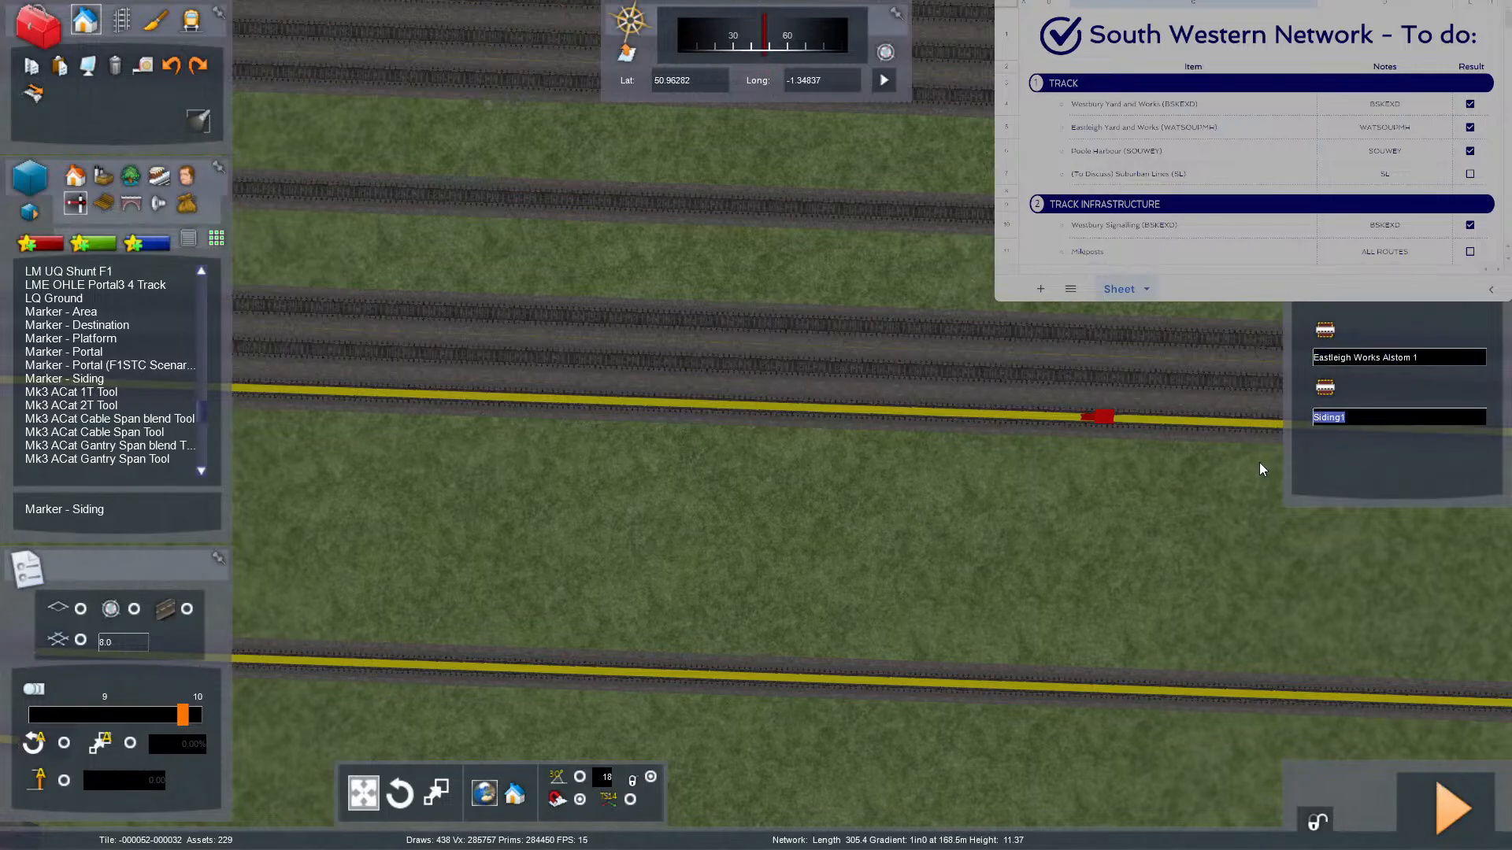
key("ctrl+v")
Place a siding marker on the middle track beside Alstom 1 and stretch one end back to the turnout.
left_click(161, 380)
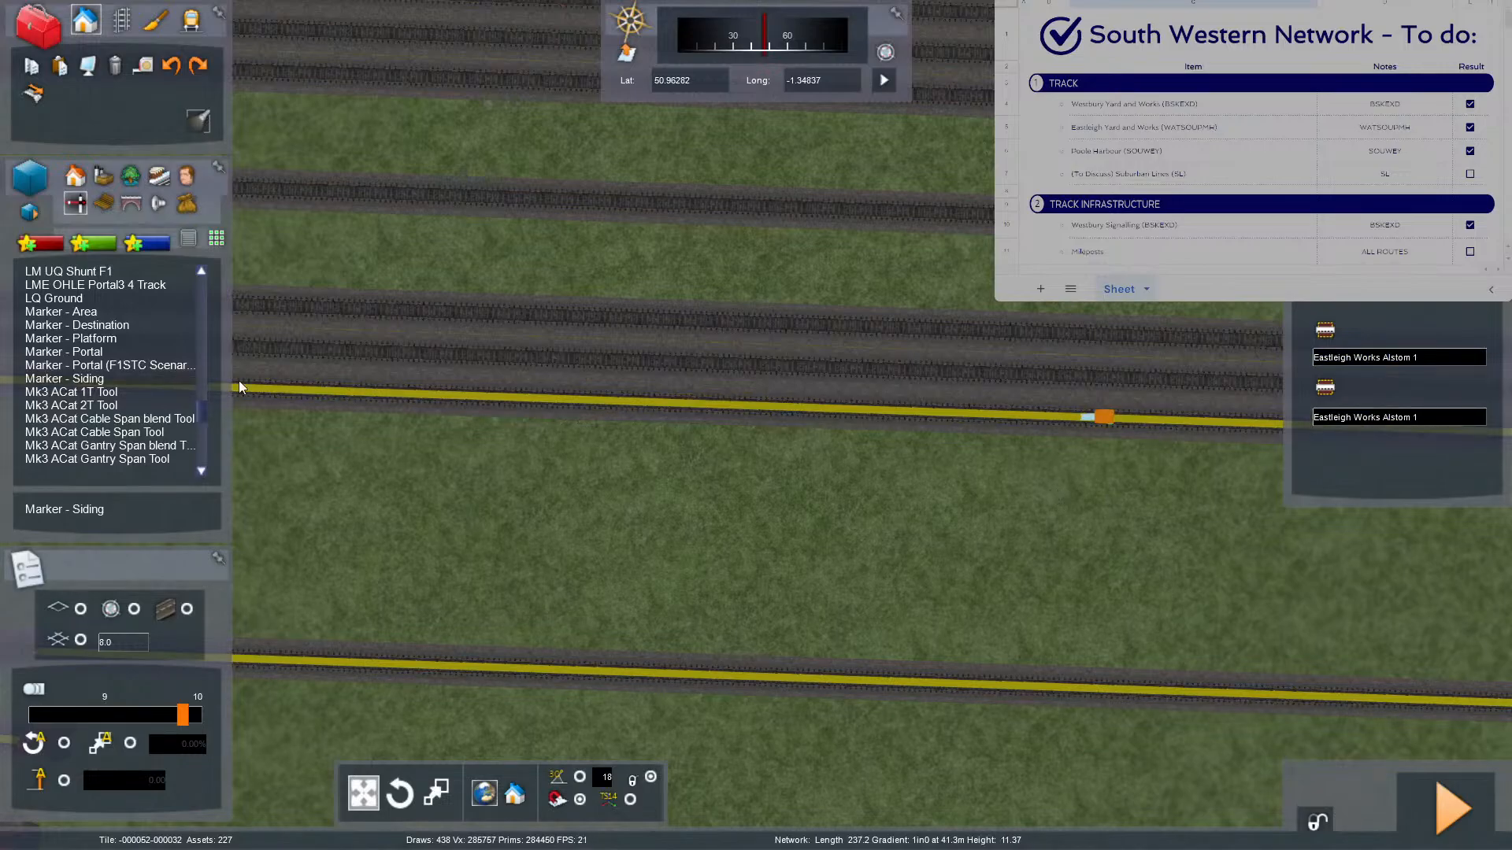
left_click(908, 367)
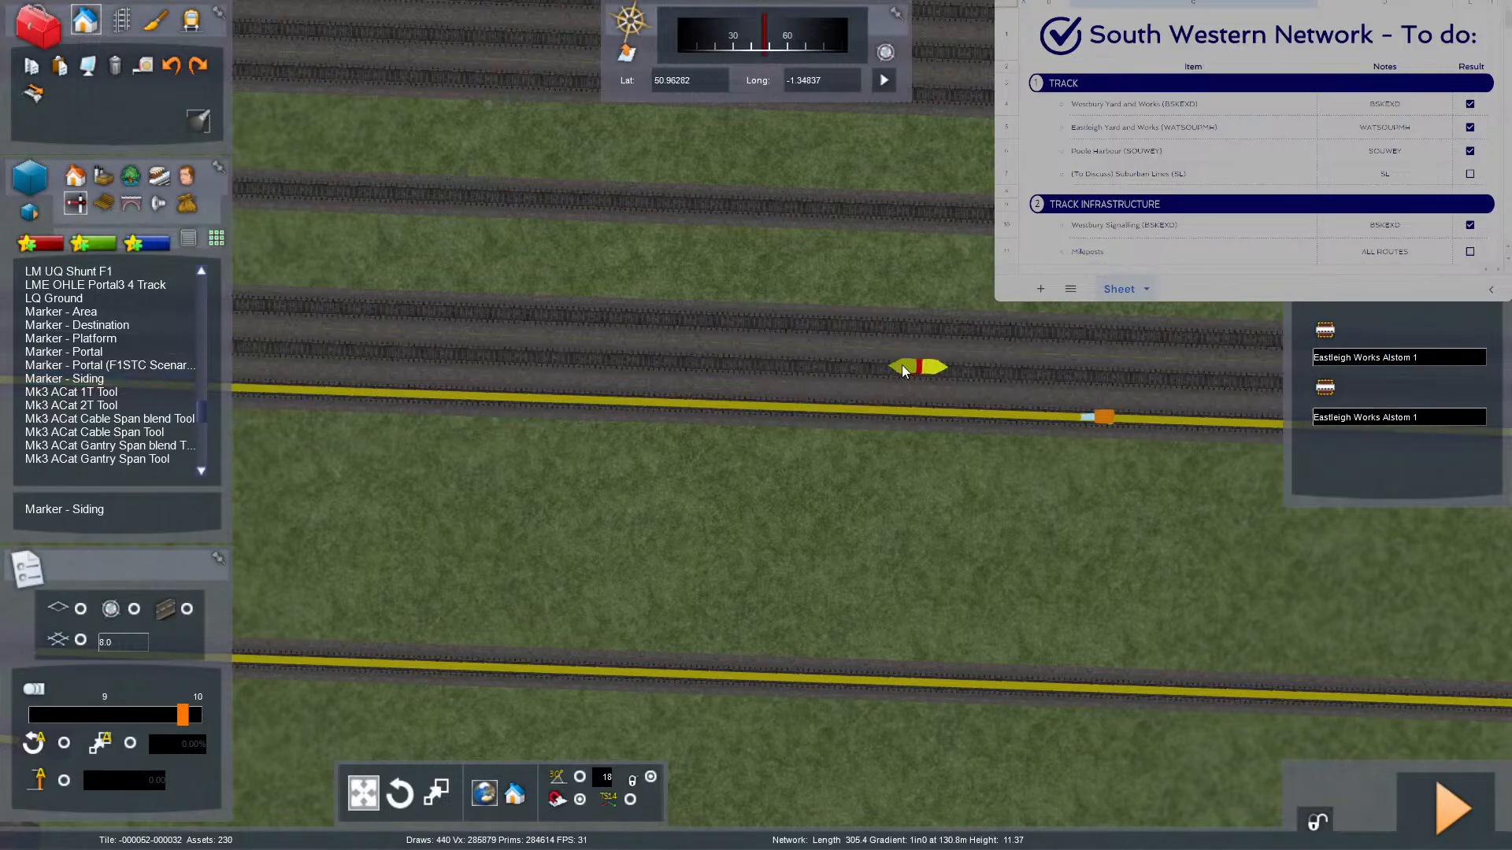
key("Left")
mouse_move(902, 365)
left_mouse_down()
mouse_move(705, 345)
mouse_move(718, 341)
left_mouse_up()
Stretch the other end of the middle track's marker along the siding to its buffer stop.
key("Right")
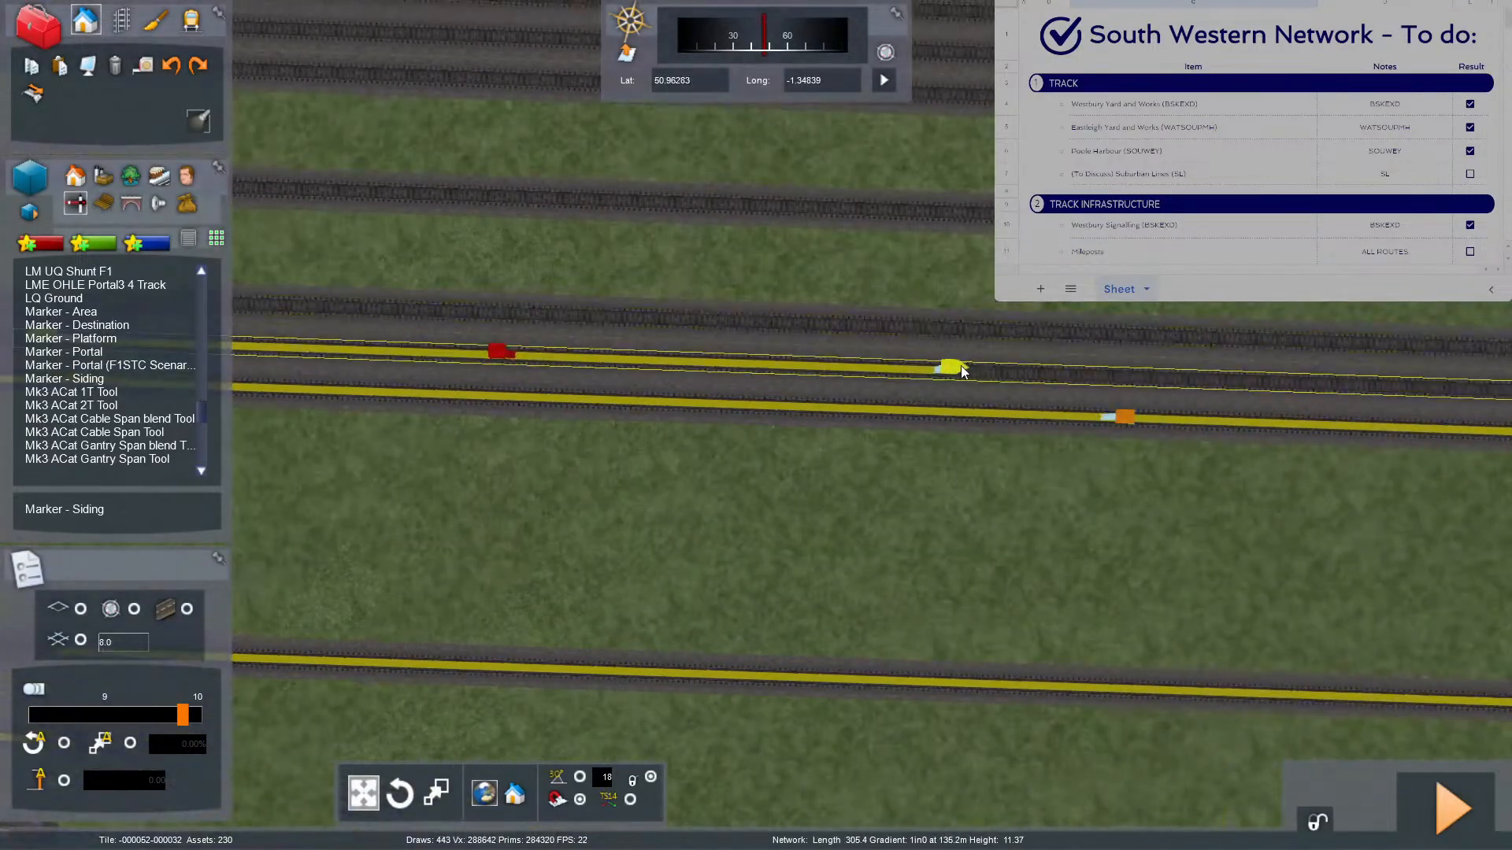
mouse_move(957, 368)
left_mouse_down()
mouse_move(1331, 420)
mouse_move(1310, 443)
mouse_move(1220, 440)
left_mouse_up()
key("Right")
key("Right")
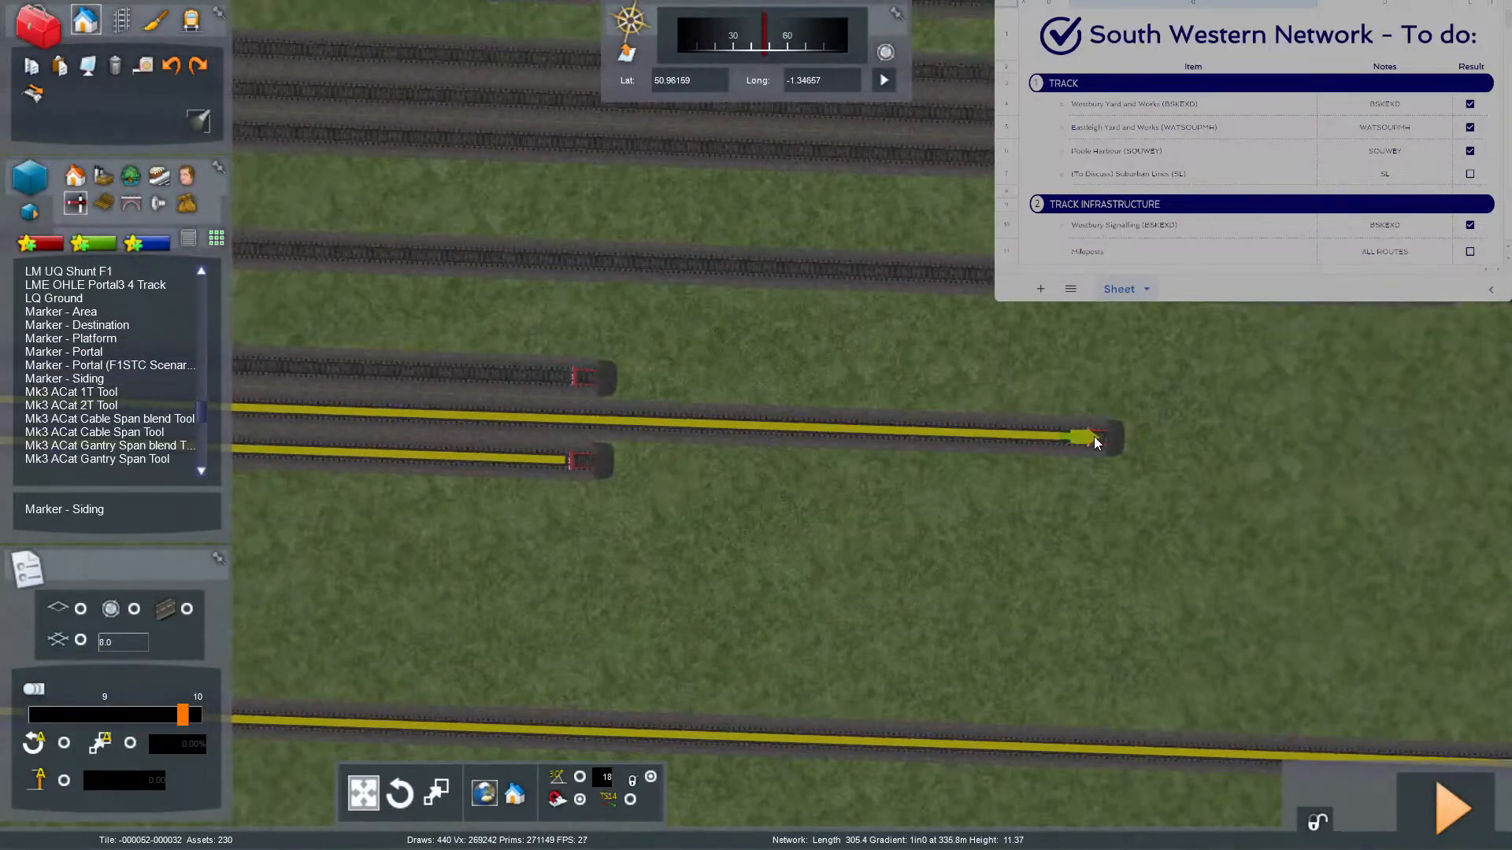
key("Right")
scroll(1016, 440, "up", 5)
mouse_move(1016, 440)
right_mouse_down()
mouse_move(874, 440)
mouse_move(894, 417)
right_mouse_up()
scroll(874, 439, "down", 3)
key("Right")
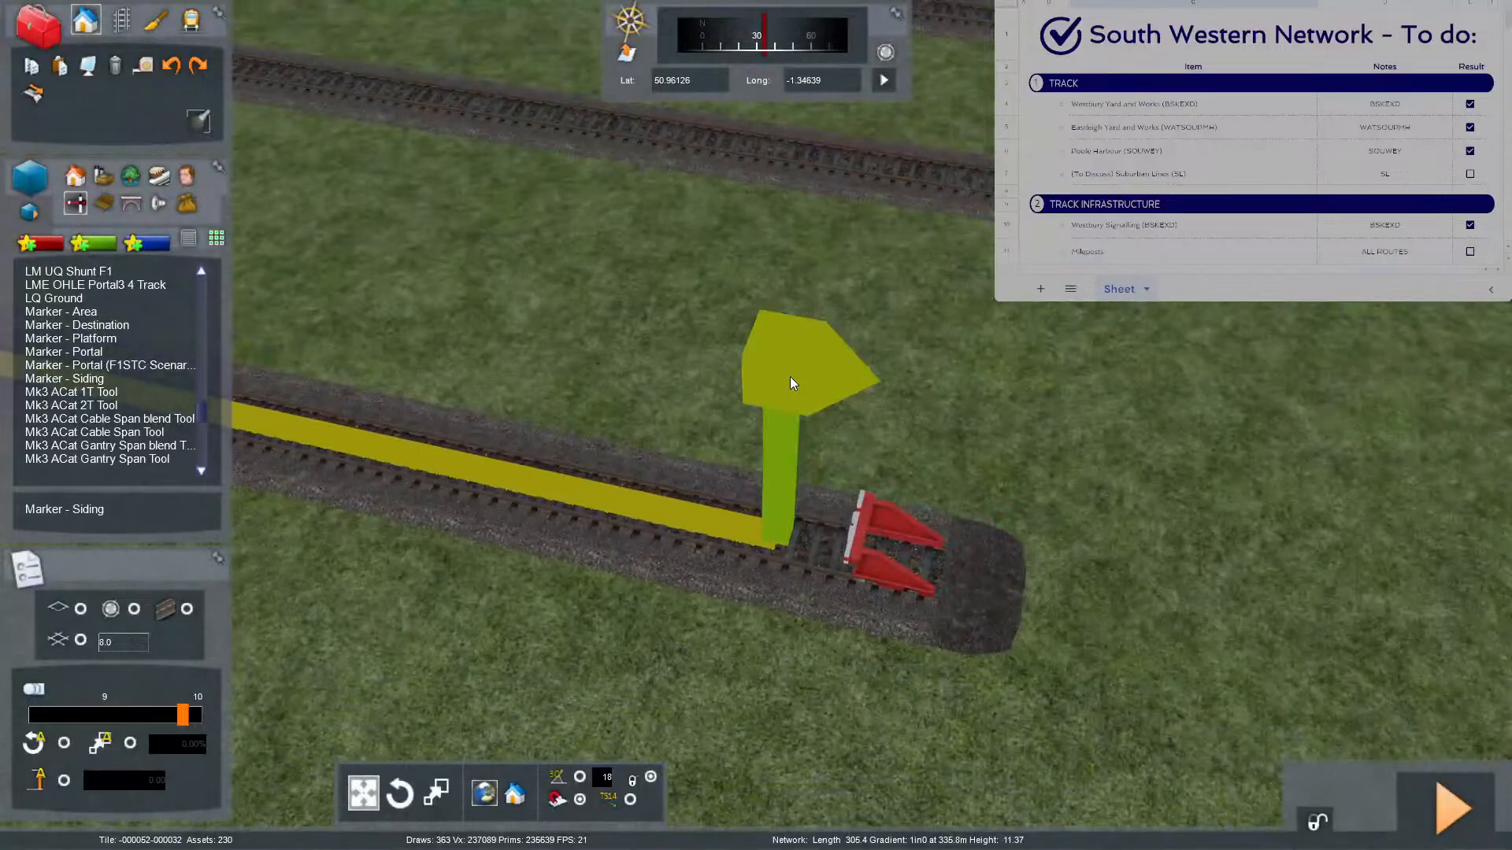
left_click_drag(790, 377, 856, 393)
Name the middle track's marker Eastleigh Works Alstom 2 in both name fields.
mouse_move(851, 394)
right_mouse_down()
mouse_move(615, 276)
mouse_move(670, 319)
right_mouse_up()
key("Up")
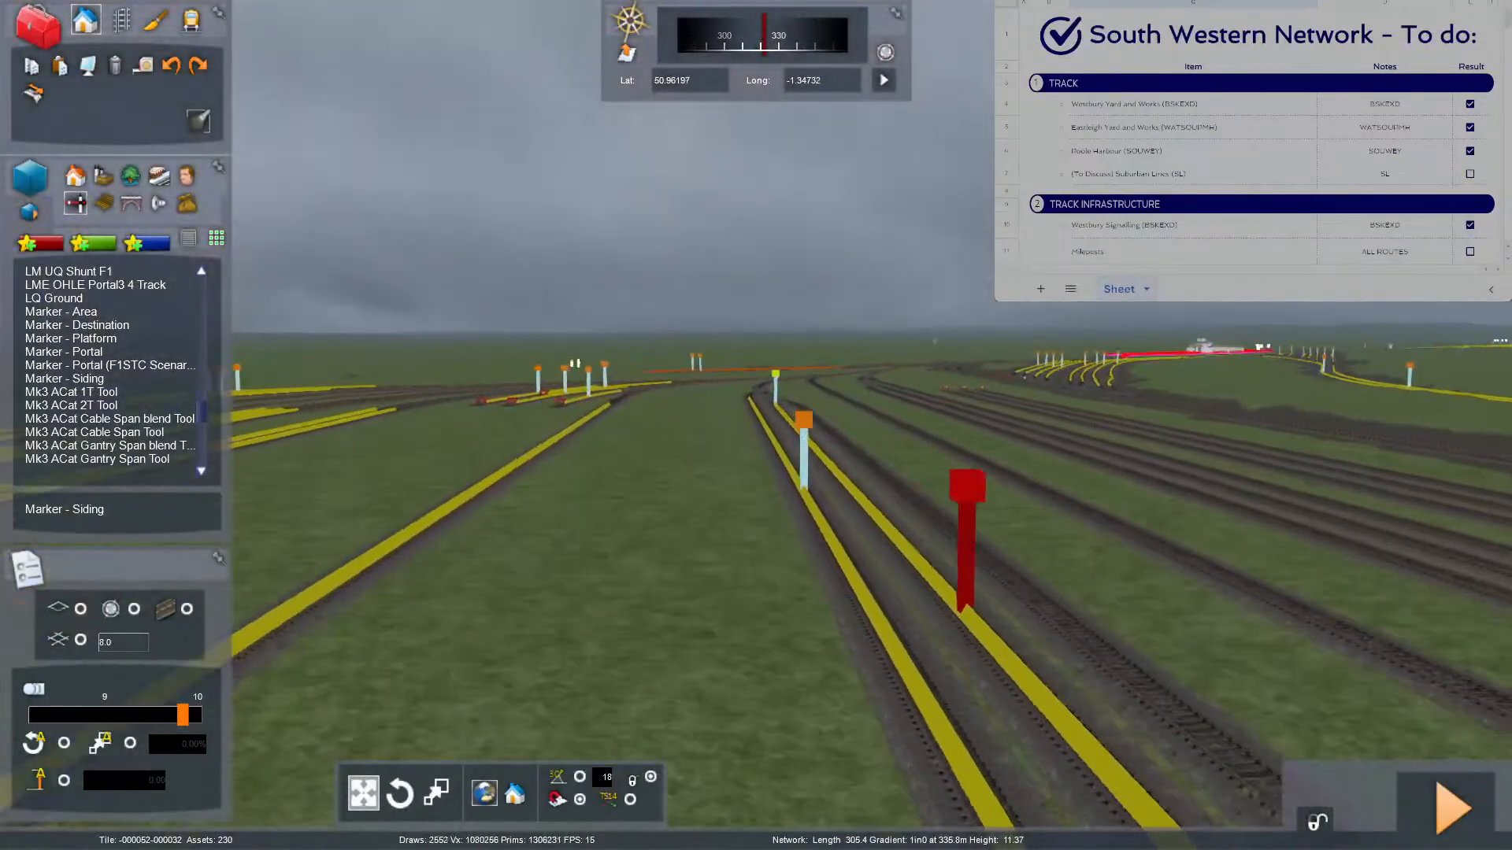
mouse_move(1039, 525)
right_mouse_down()
mouse_move(1181, 575)
mouse_move(1220, 618)
right_mouse_up()
left_click(974, 495)
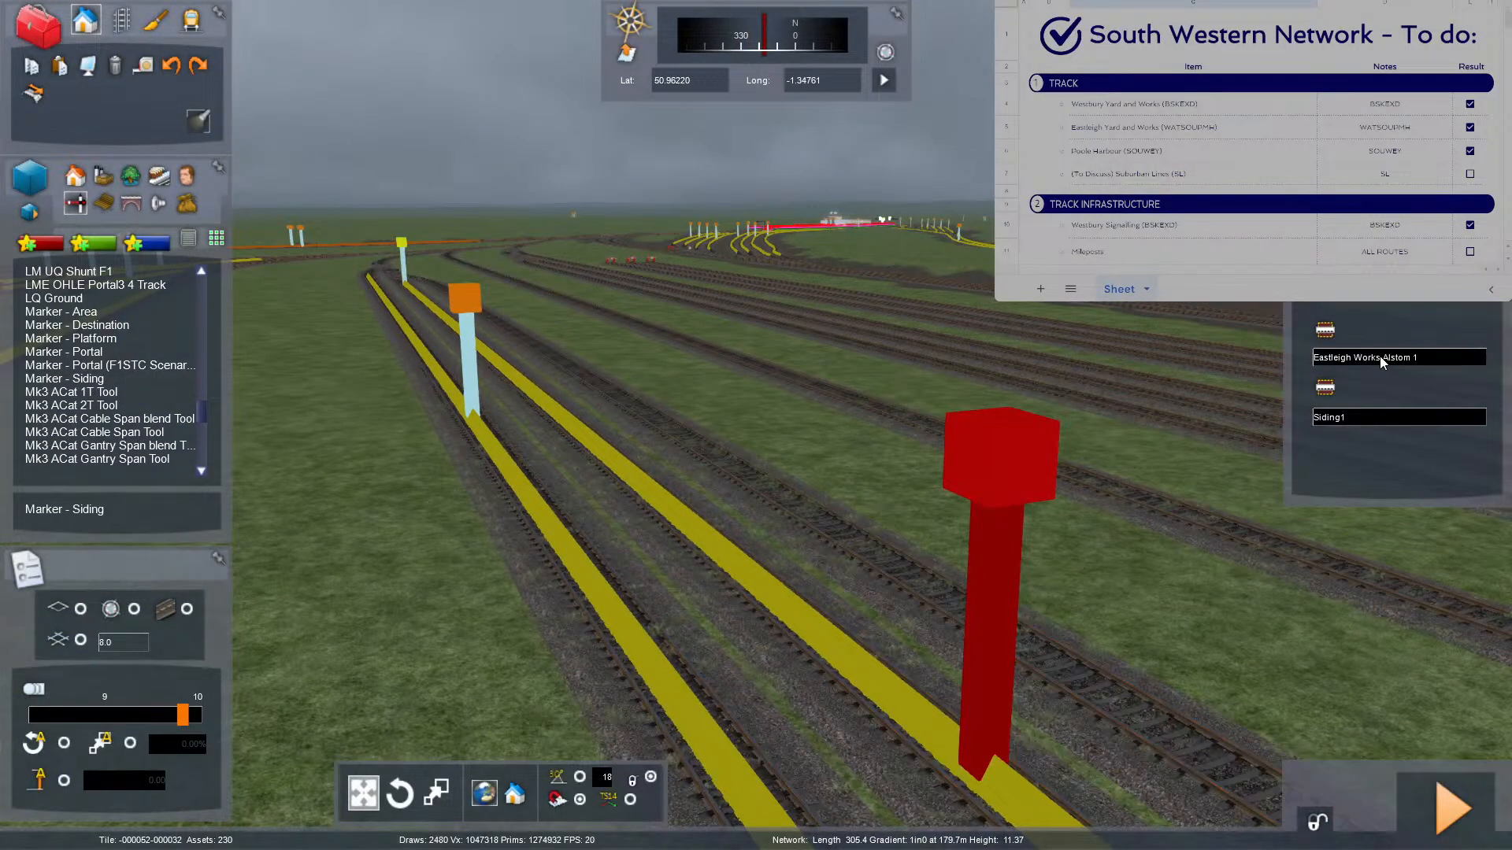
key("BackSpace")
type("2")
key("ctrl+a")
left_click(1393, 419)
key("ctrl+a")
key("ctrl+v")
left_click(1152, 455)
Place a siding marker on the third parallel track beyond Alstom 2 and stretch it from the turnout to the buffer stop.
mouse_move(978, 472)
right_mouse_down()
mouse_move(804, 437)
mouse_move(794, 398)
mouse_move(922, 401)
mouse_move(918, 459)
right_mouse_up()
key("Up")
key("Up")
key("Down")
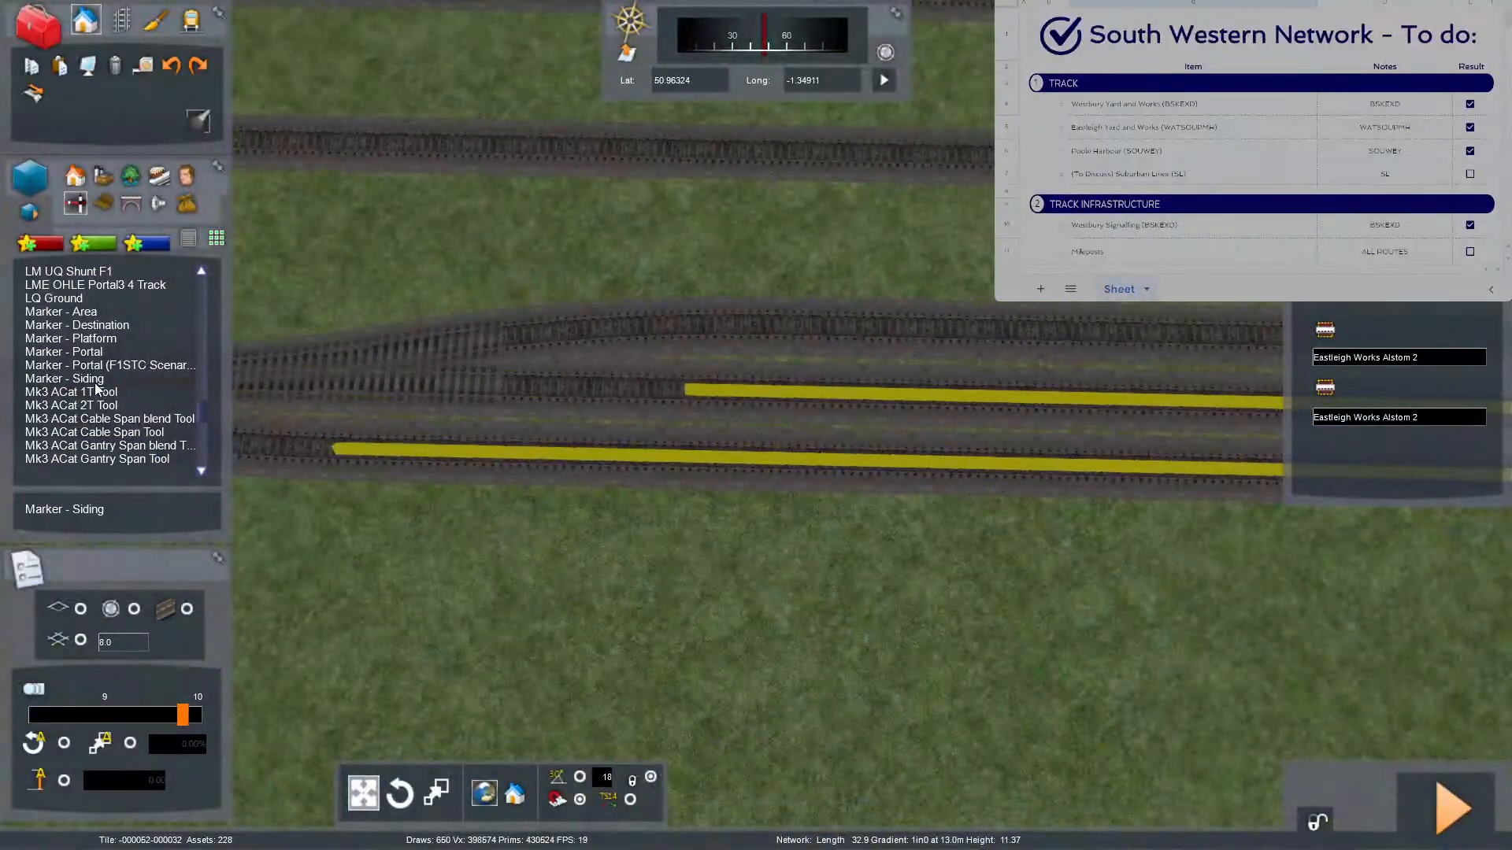
left_click(923, 302)
left_click_drag(922, 302, 696, 293)
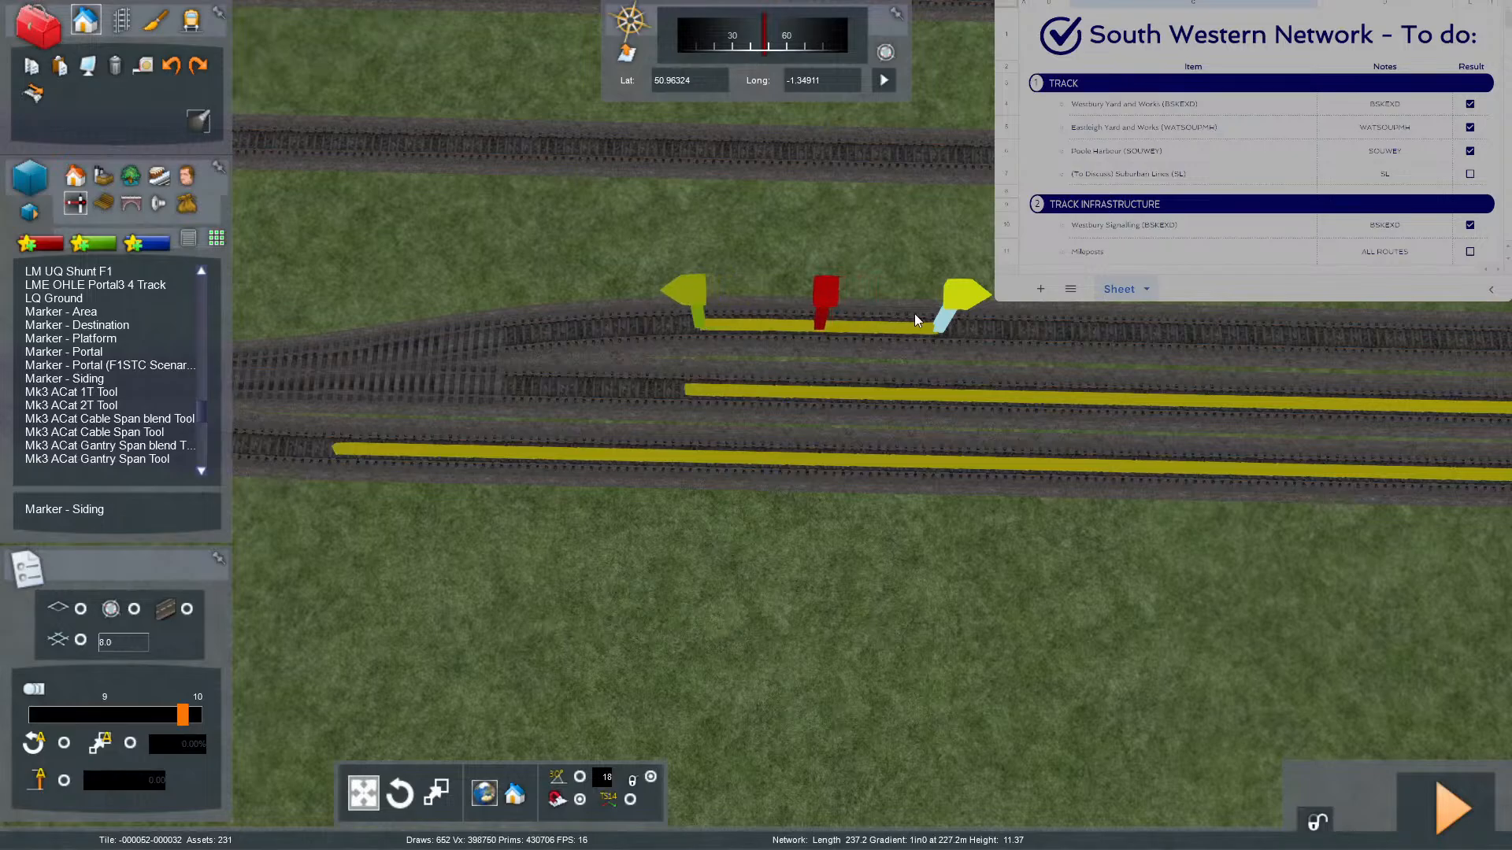
left_click_drag(956, 303, 1093, 307)
key("Right")
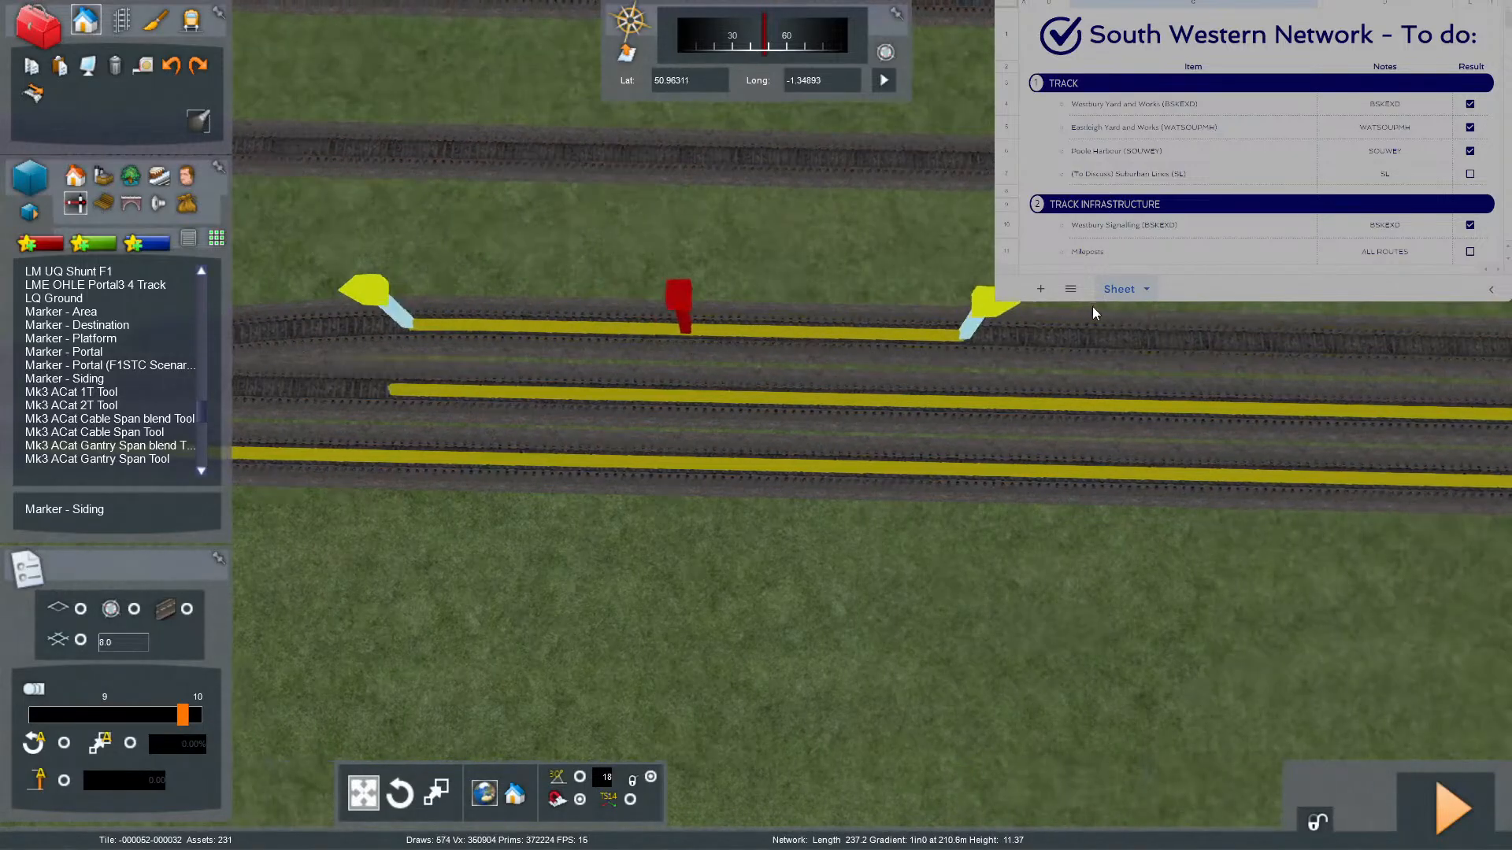
key("Right")
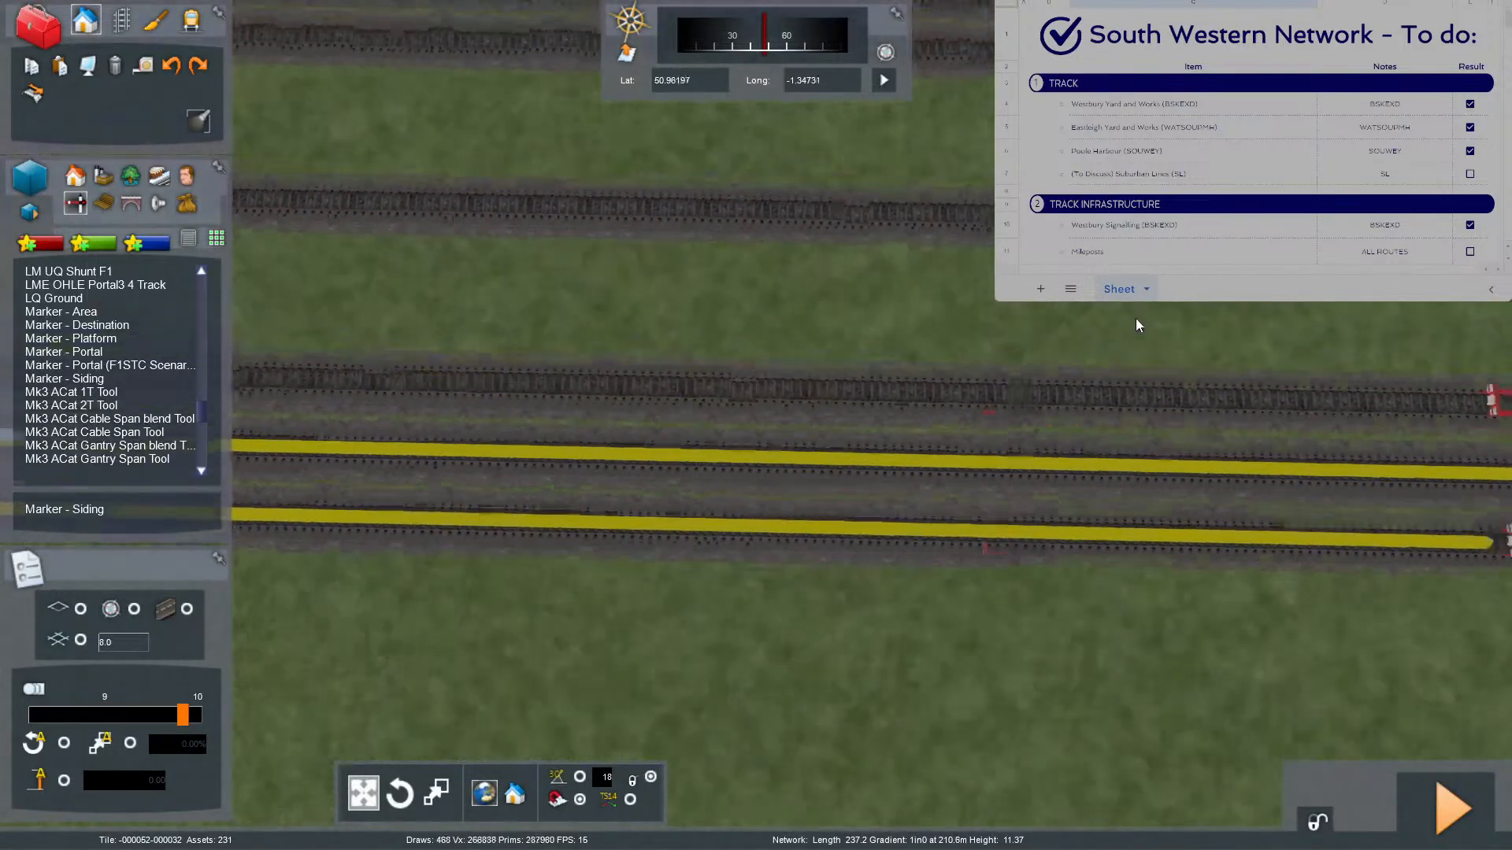
key("Left")
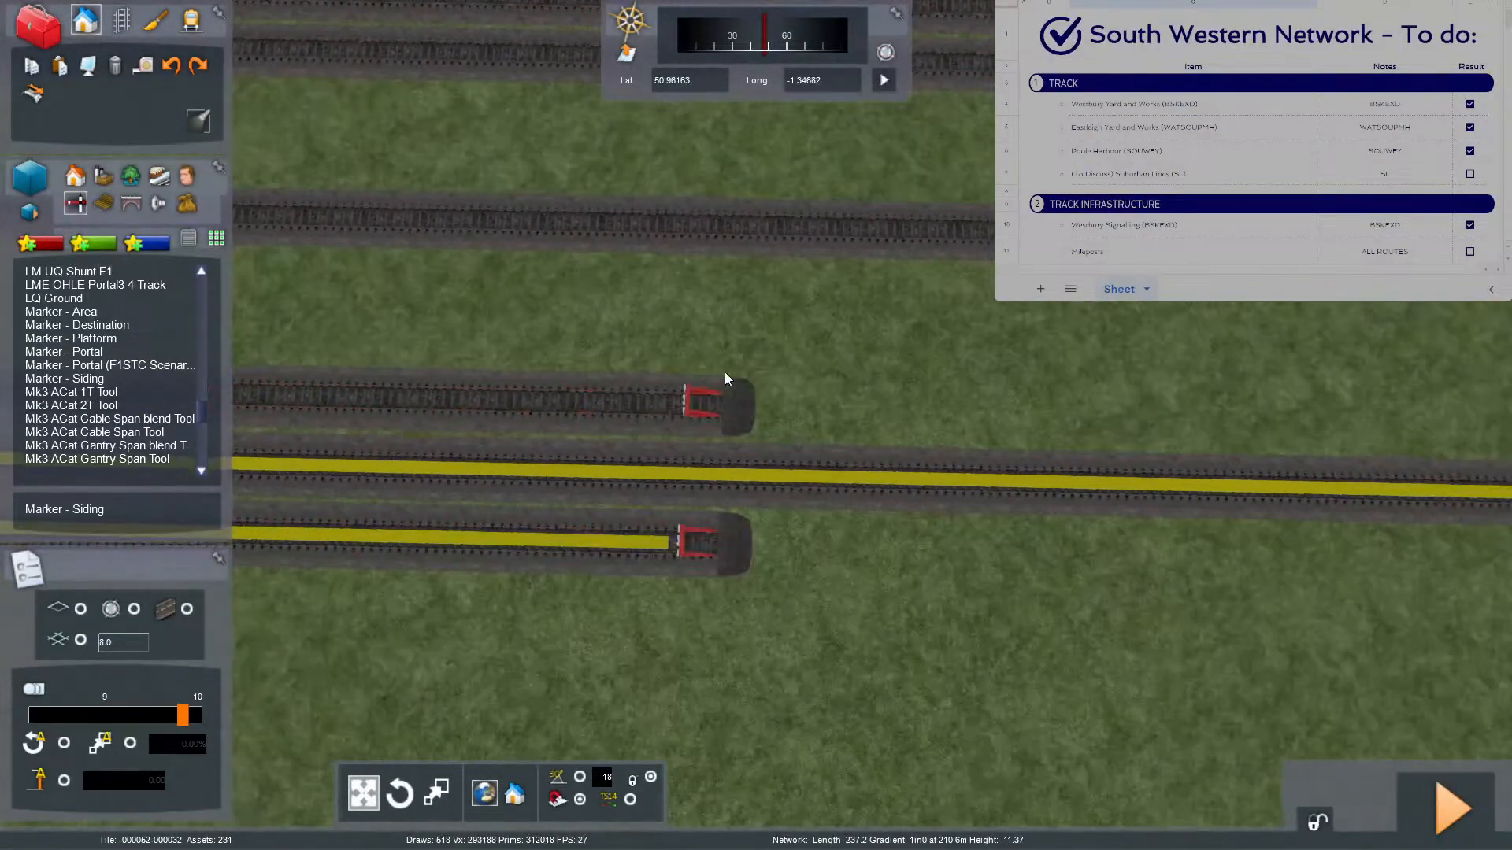
left_click(684, 372)
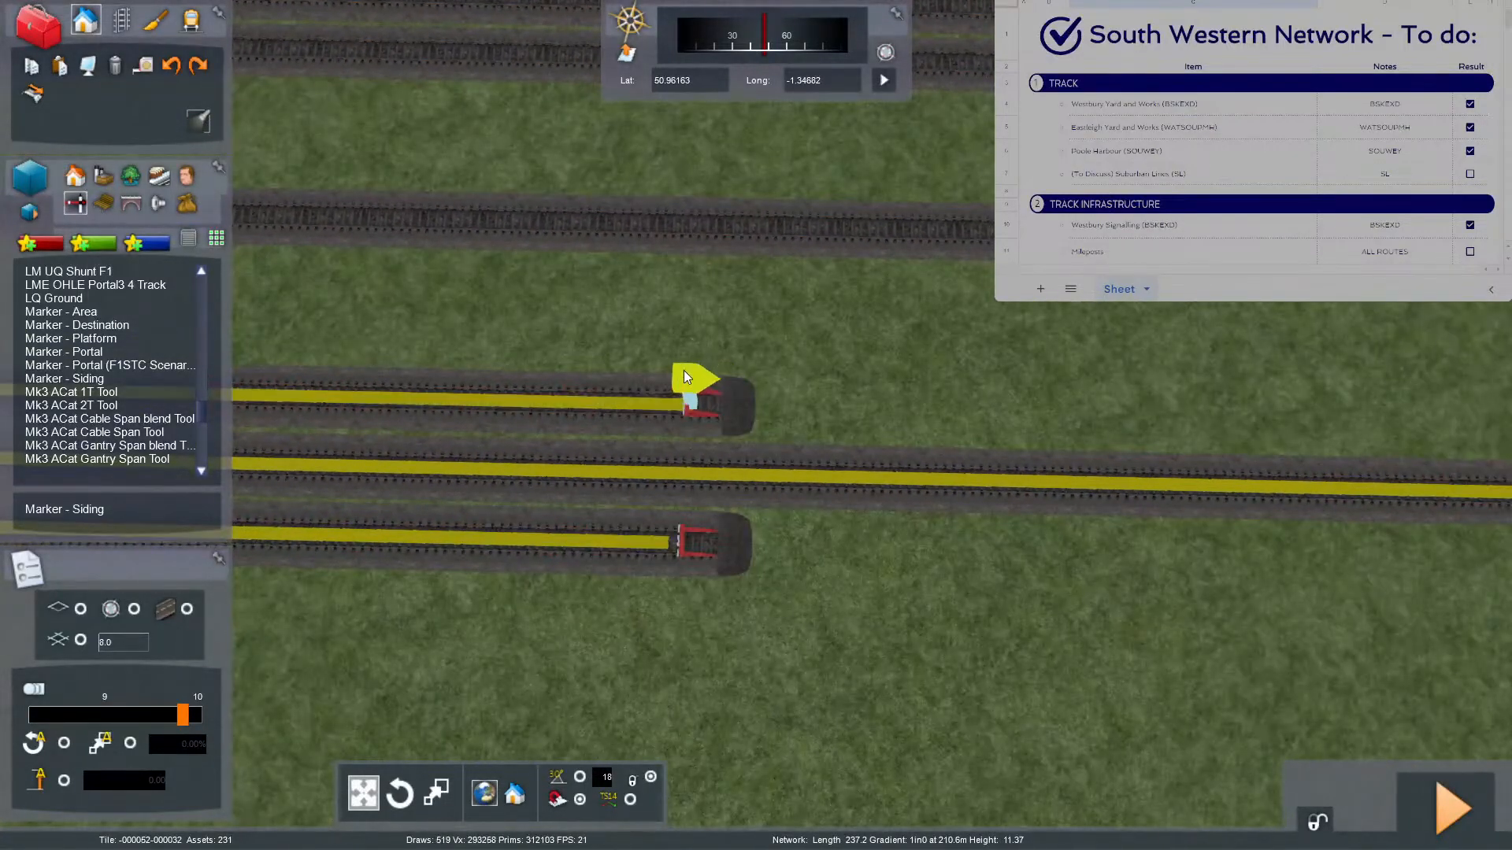
Name the third parallel track's marker Eastleigh Works Alstom 3 in both name fields.
mouse_move(670, 371)
right_mouse_down()
mouse_move(504, 331)
mouse_move(425, 268)
mouse_move(428, 189)
mouse_move(441, 237)
right_mouse_up()
key("Up")
key("Up")
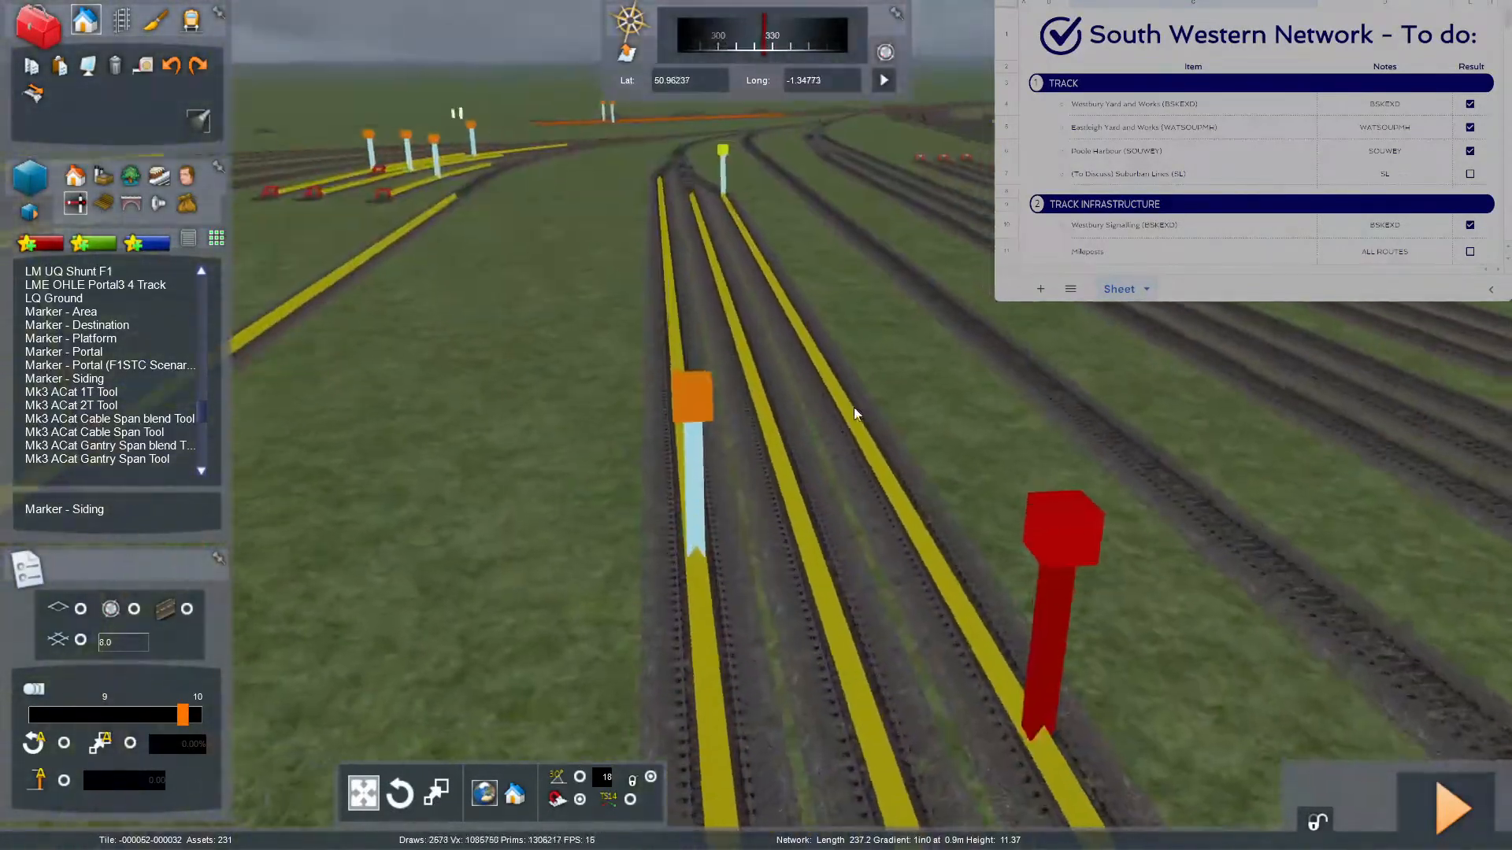
left_click(1042, 514)
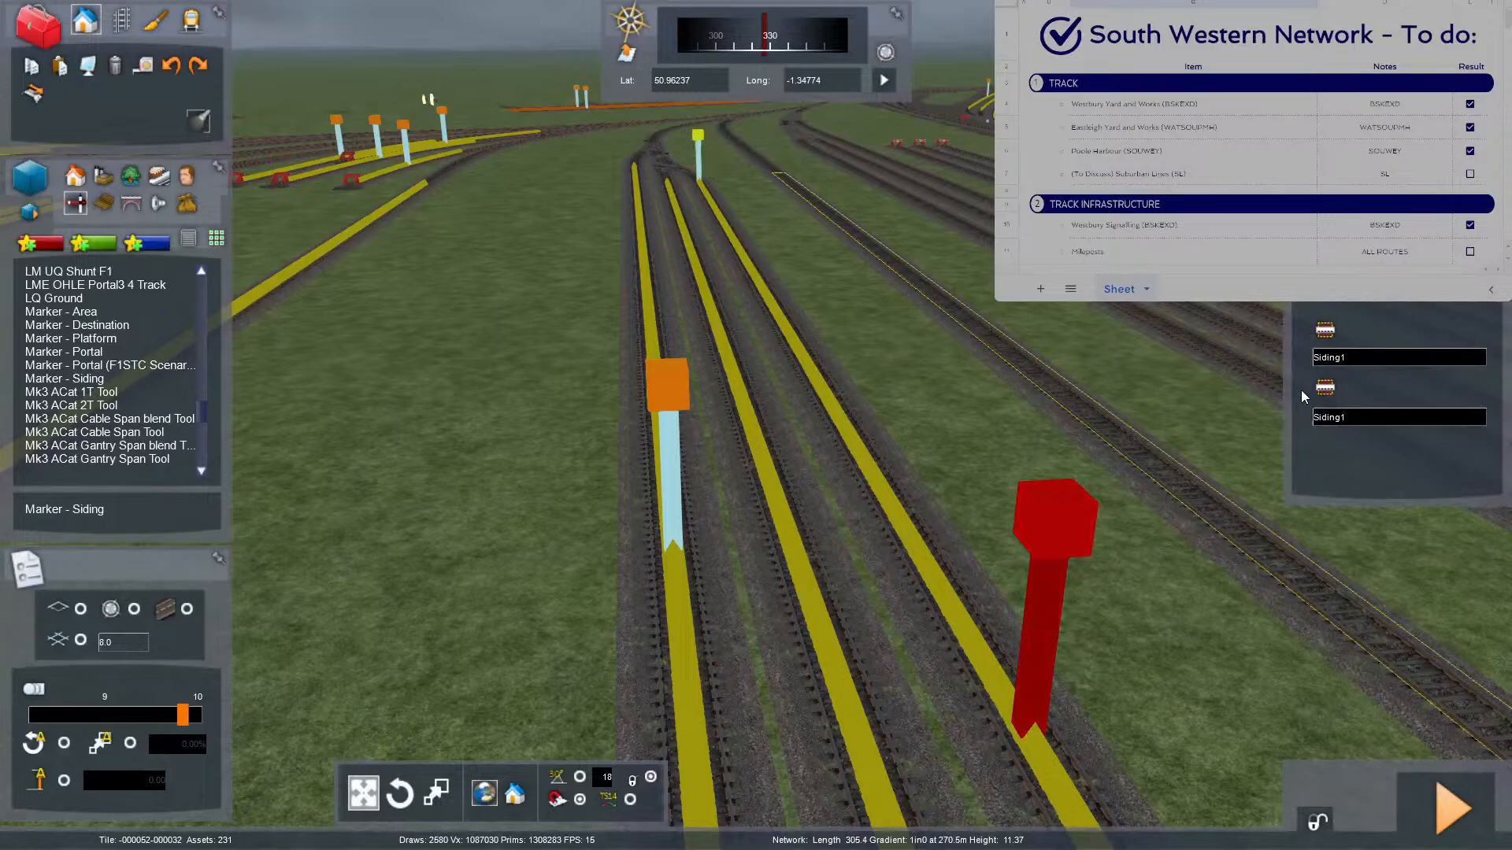
left_click(1357, 356)
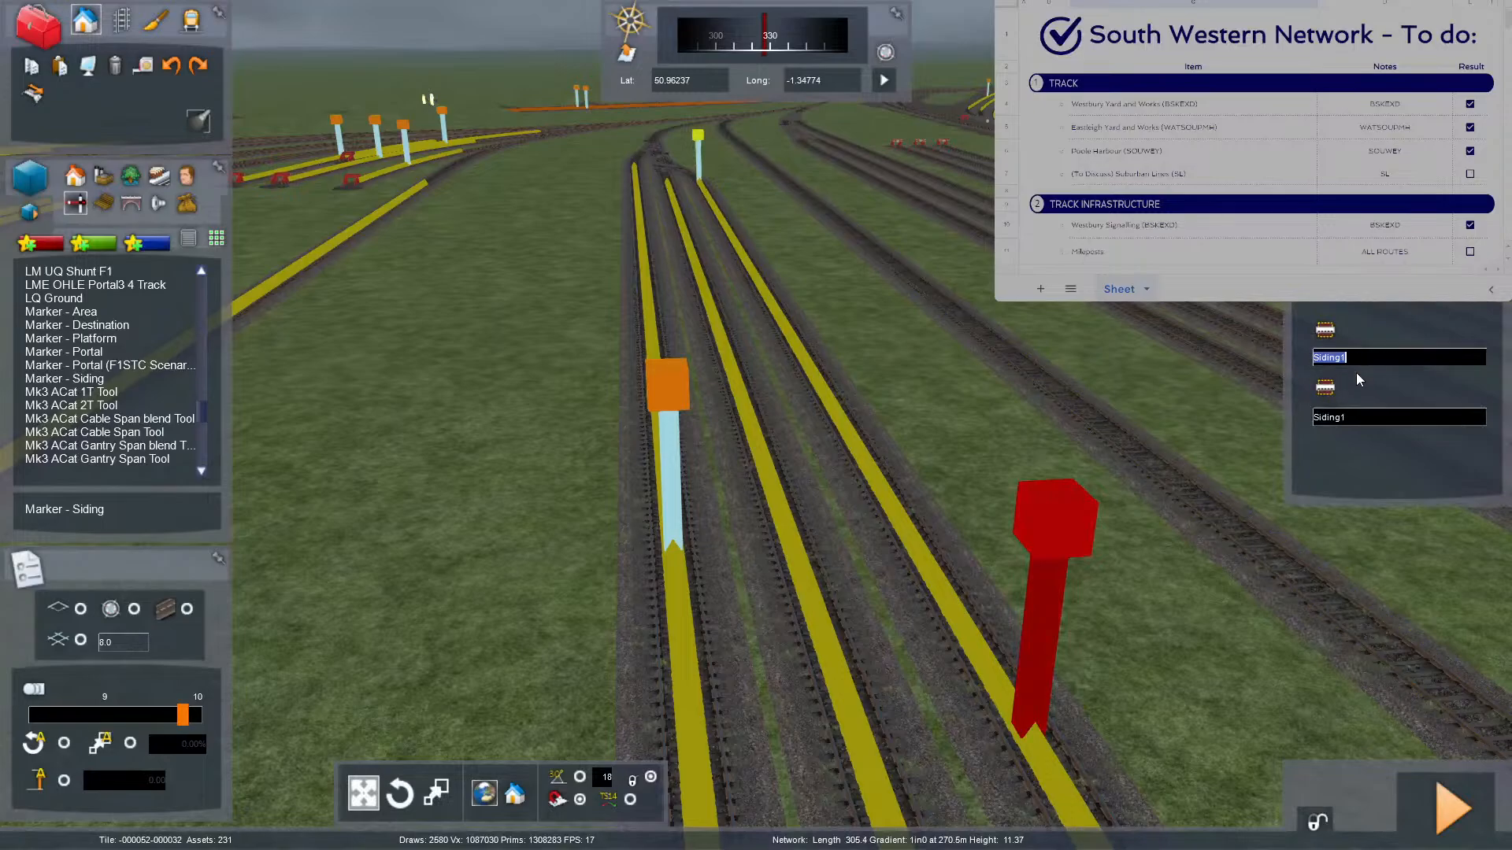
key("ctrl+a")
key("ctrl+c")
left_click(1362, 422)
key("ctrl+a")
key("ctrl+v")
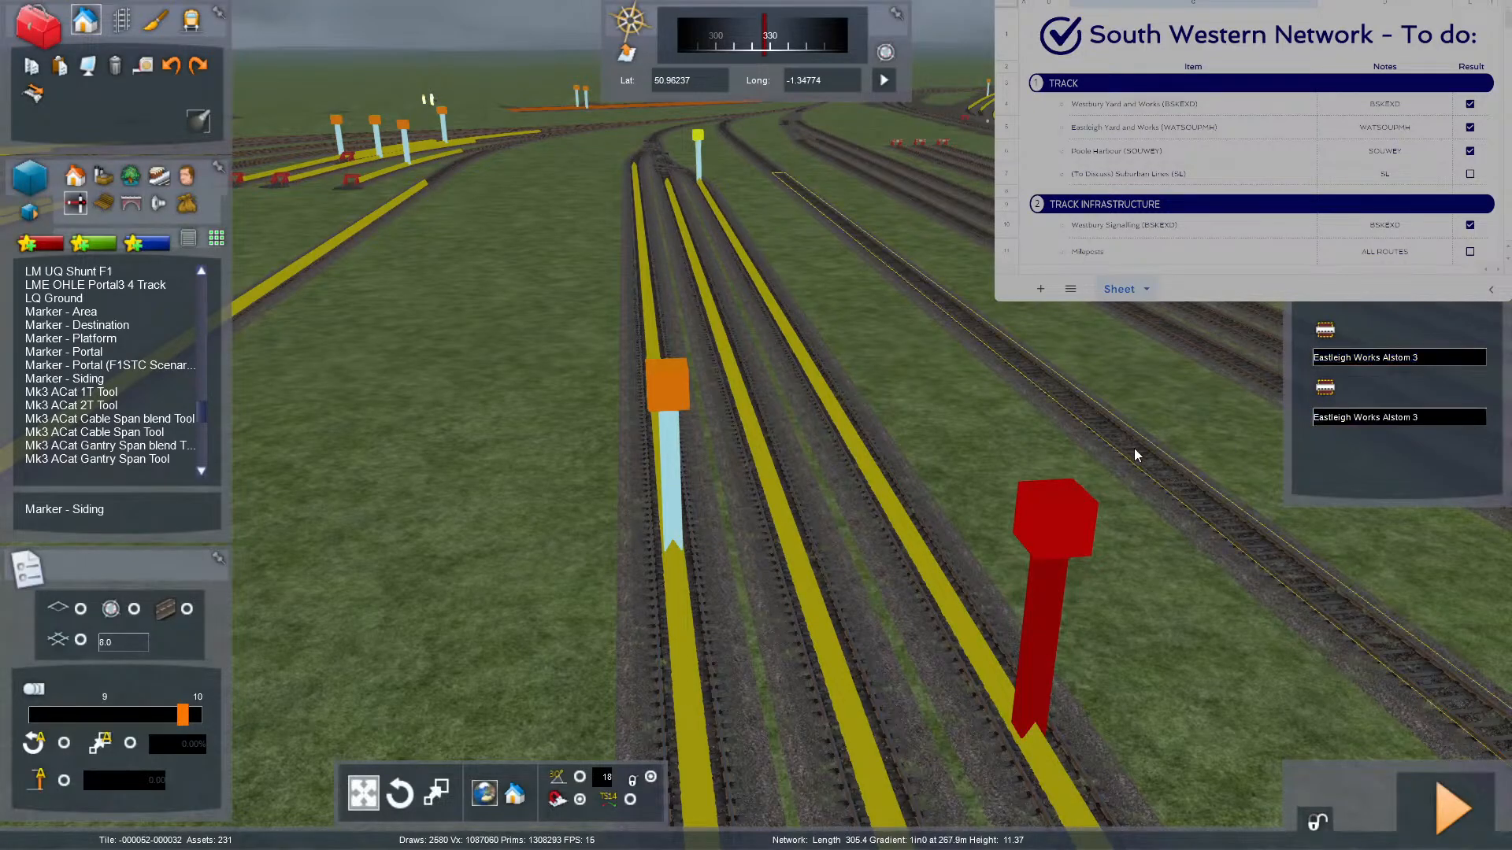
left_click(1133, 448)
Save the changes to the route.
mouse_move(1134, 448)
right_mouse_down()
mouse_move(997, 476)
mouse_move(1079, 504)
mouse_move(1067, 505)
right_mouse_up()
key("F2")
left_click(652, 552)
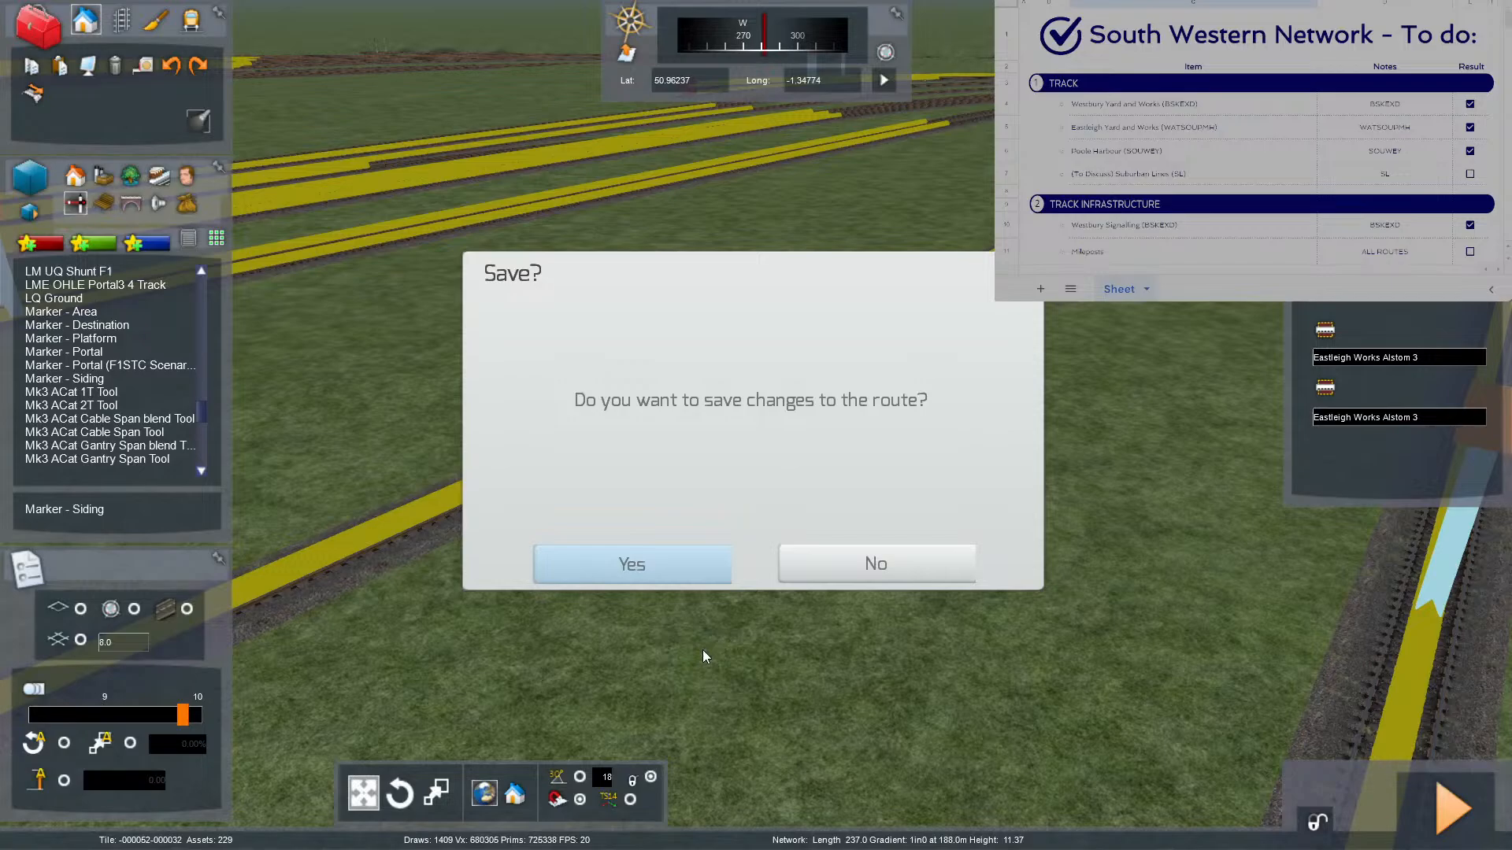
key("super")
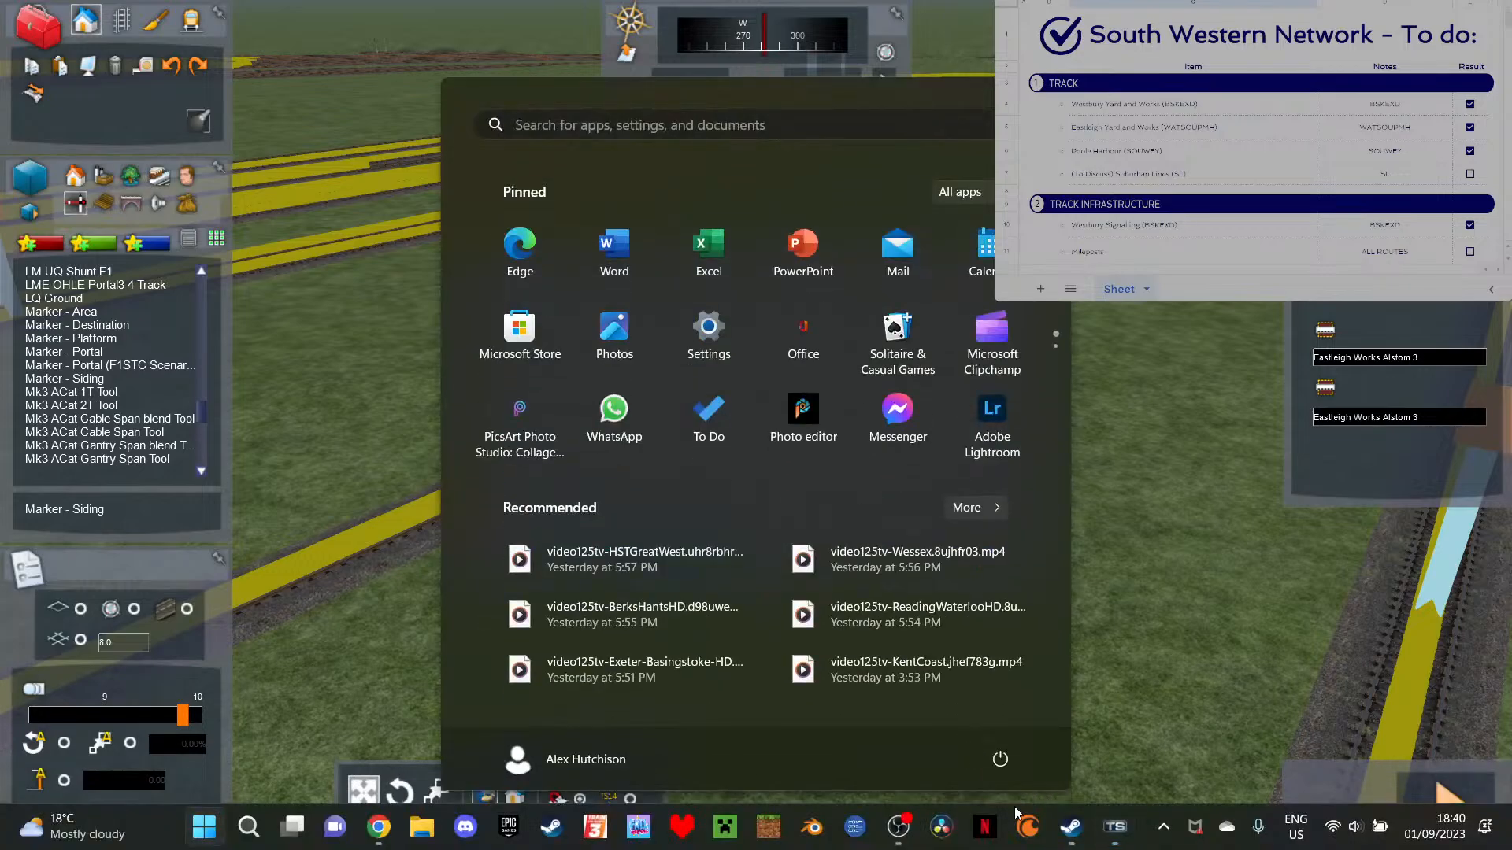
left_click(918, 825)
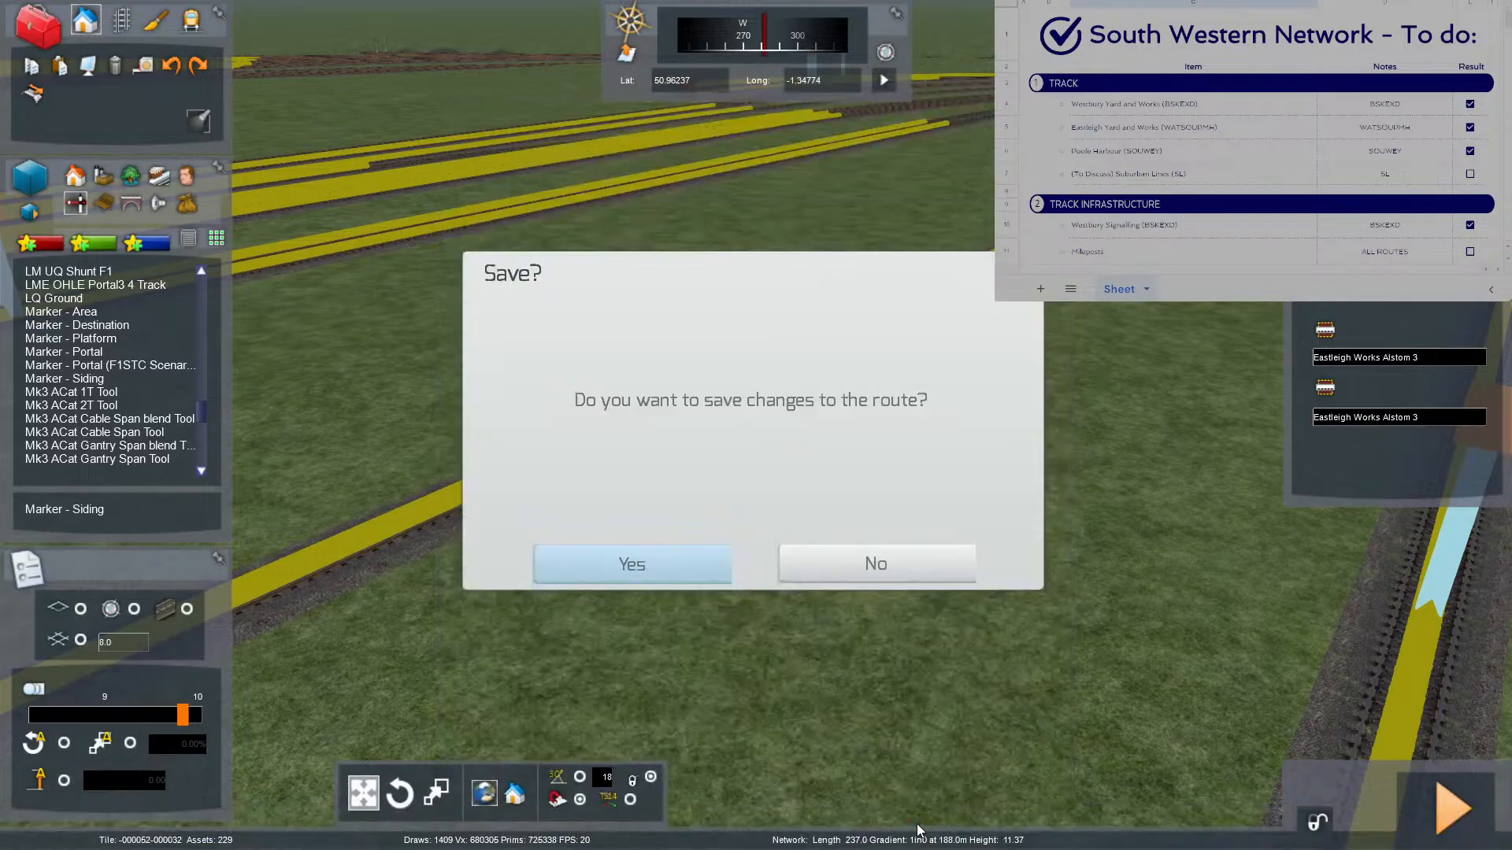
key("super")
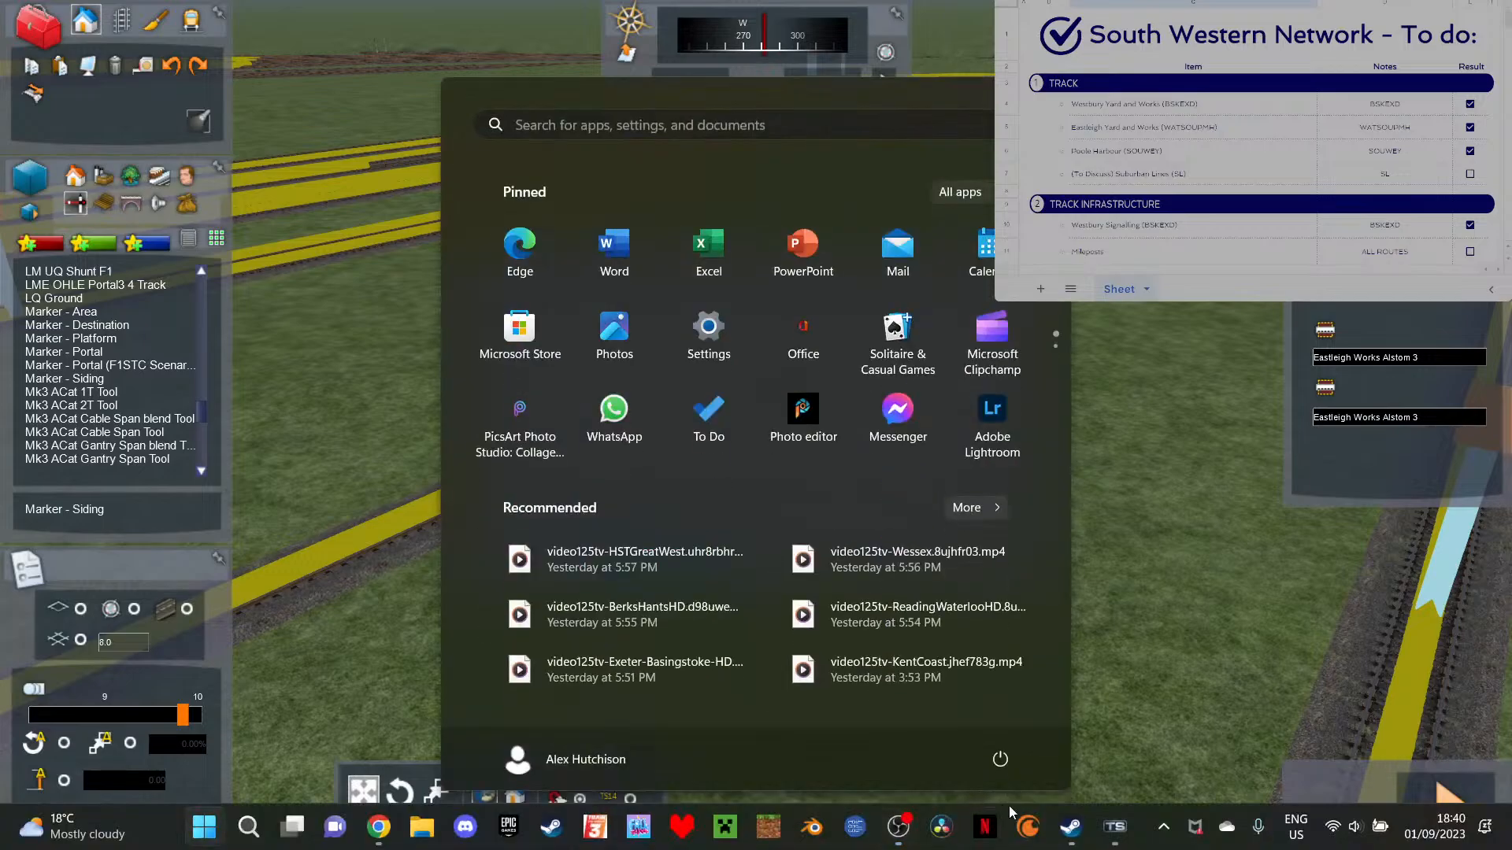
key("super")
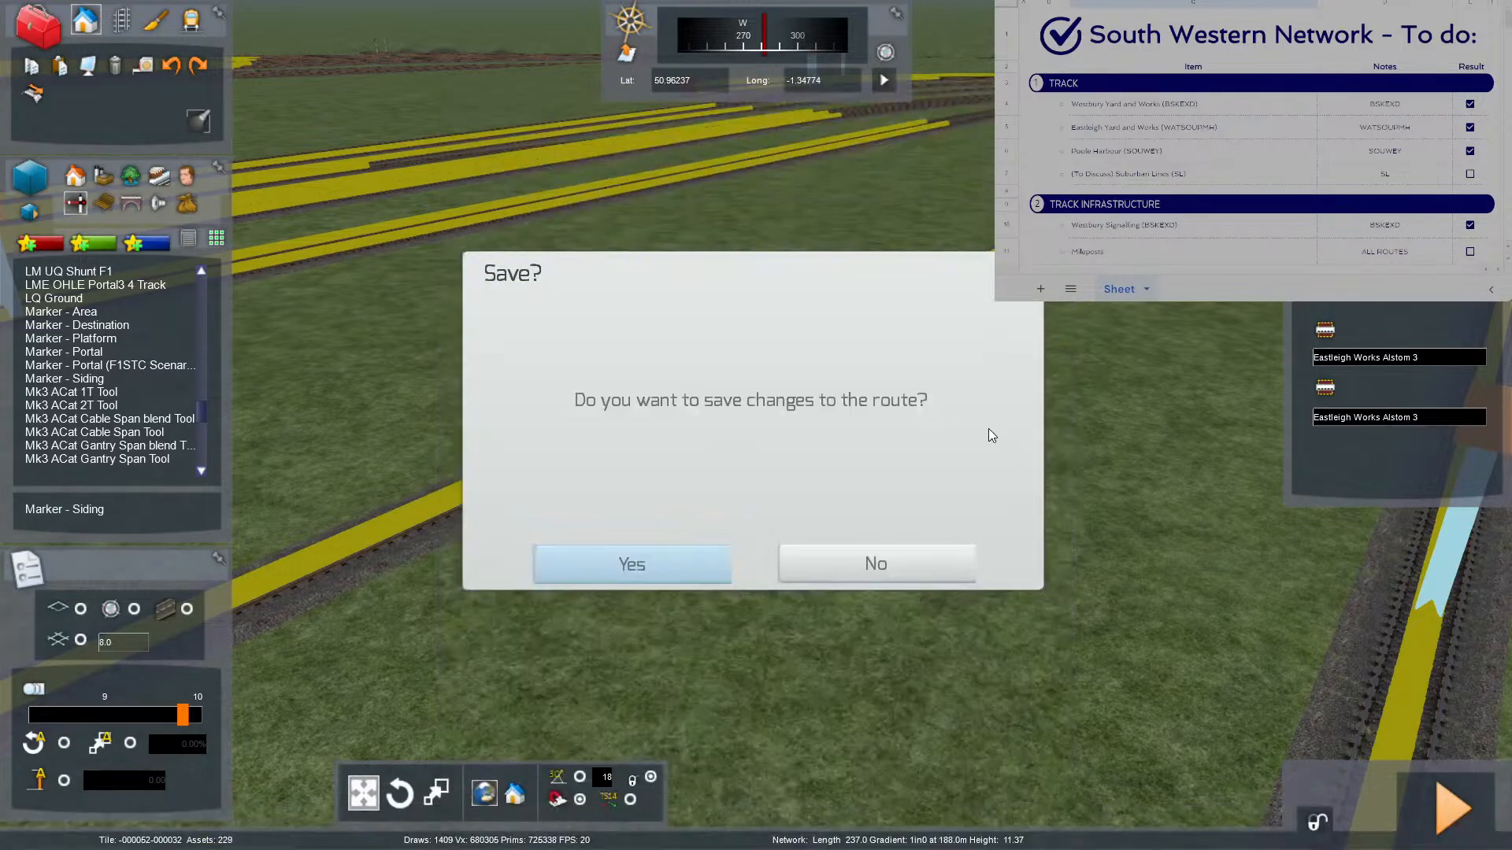